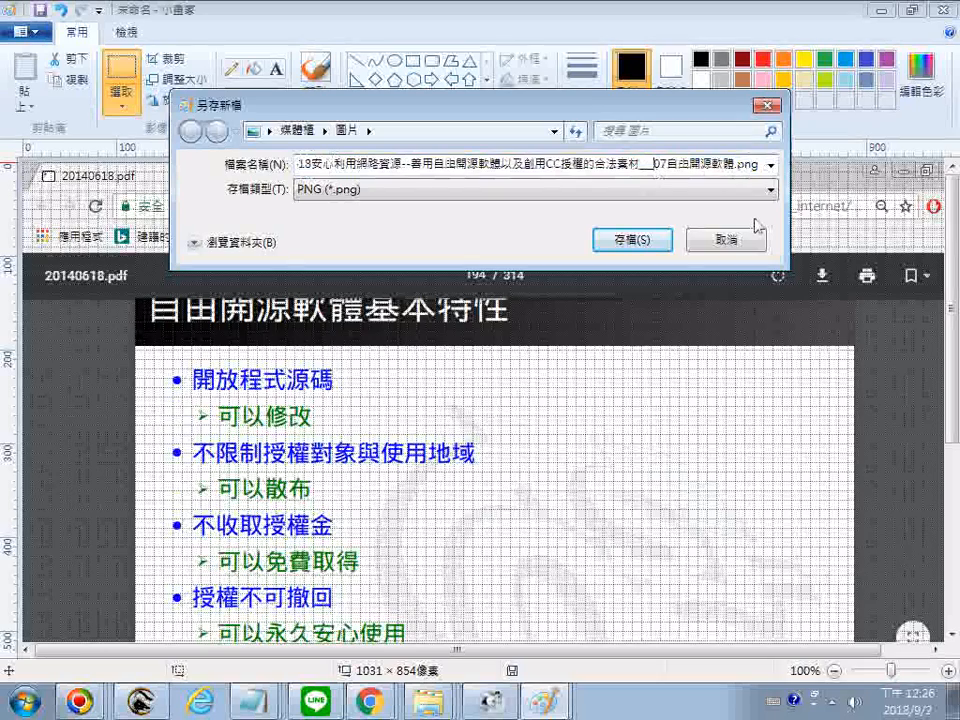
Step: Change the number before 自由開源軟體 in the file name to 10
text(1)
key(Right)
key(Delete)
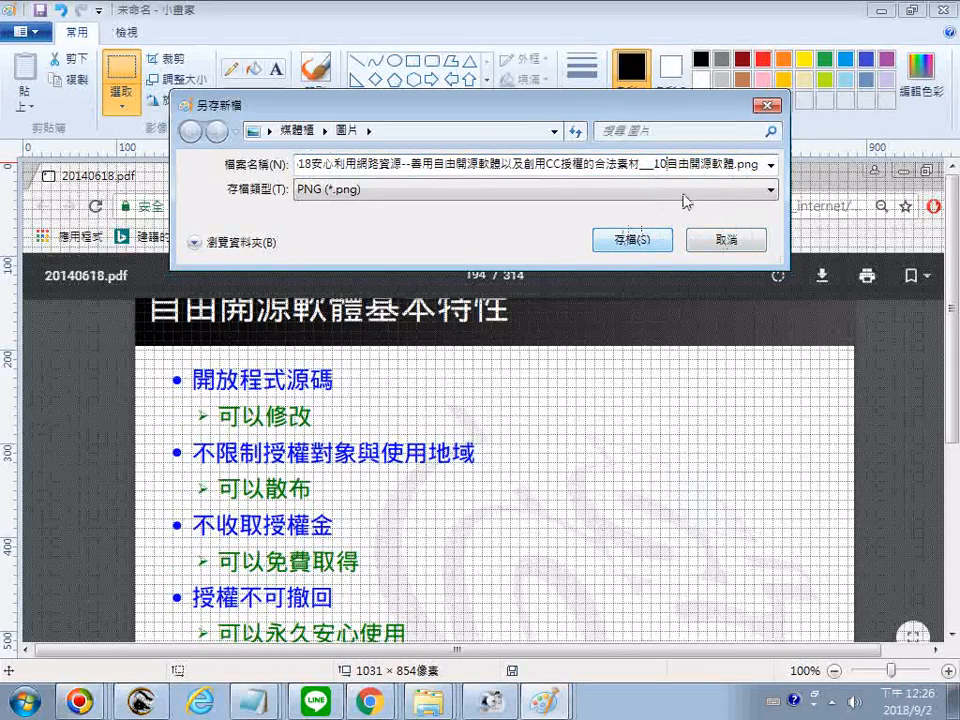
Step: Replace the .png extension at the end of the file name with 基本特性
key(End)
key(shift+Left)
key(shift+Left)
key(shift+Left)
key(shift+Left)
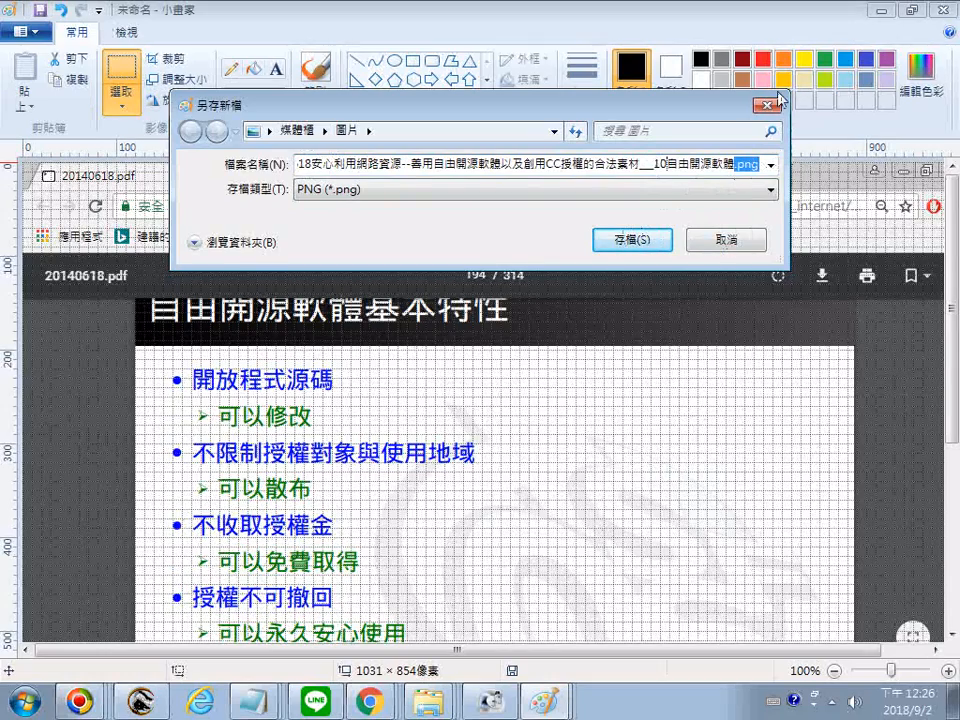
key(ctrl+space)
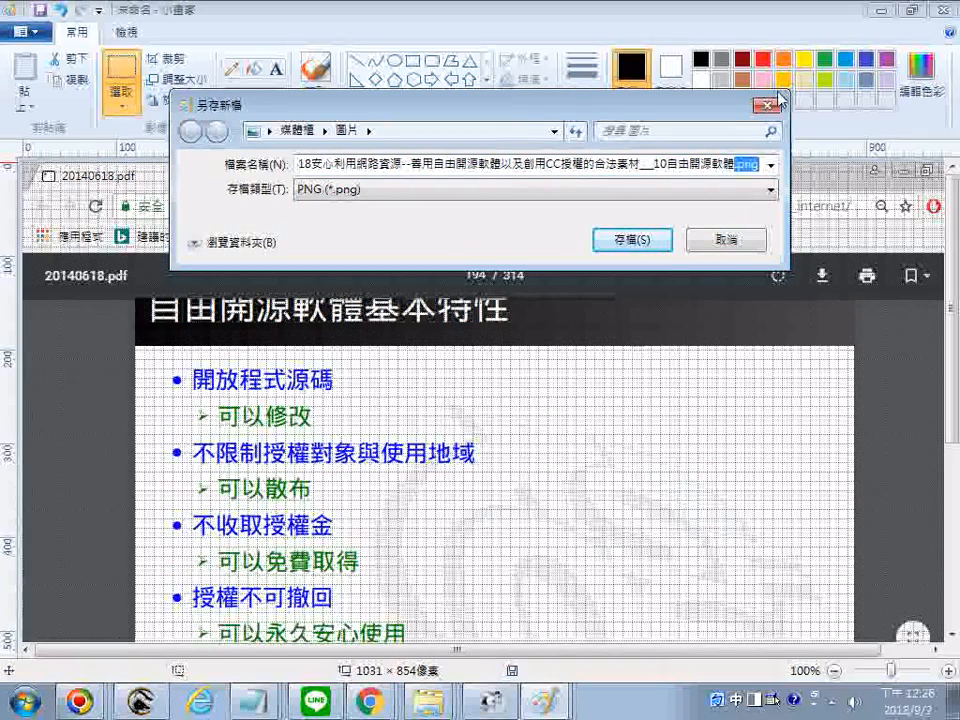
text(機ㄅ)
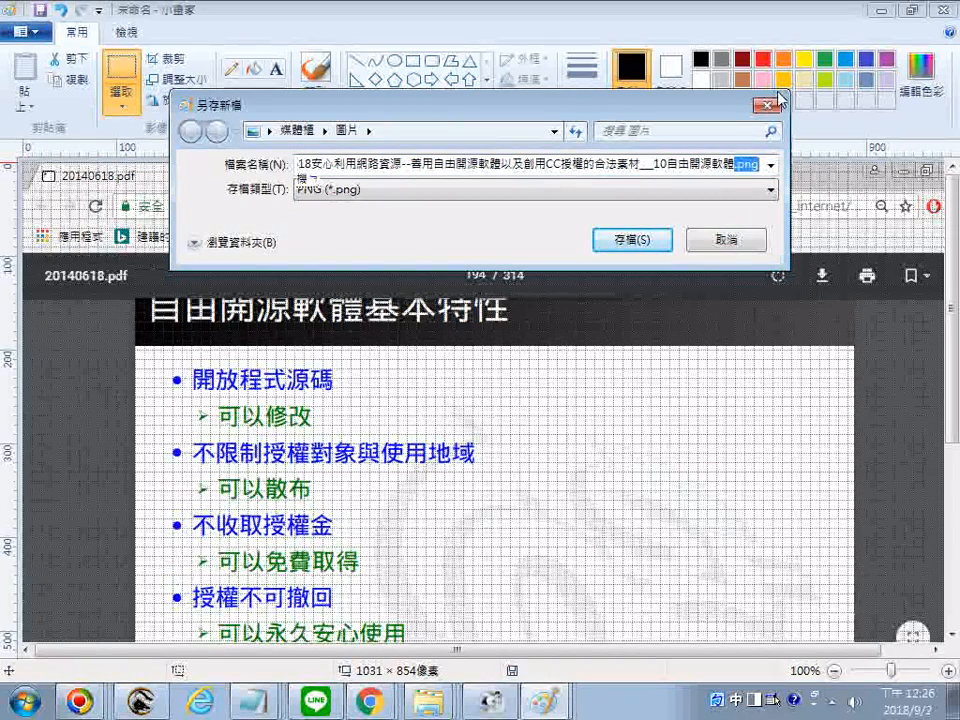
text(ㄣˇ)
text(ㄜˋㄒ)
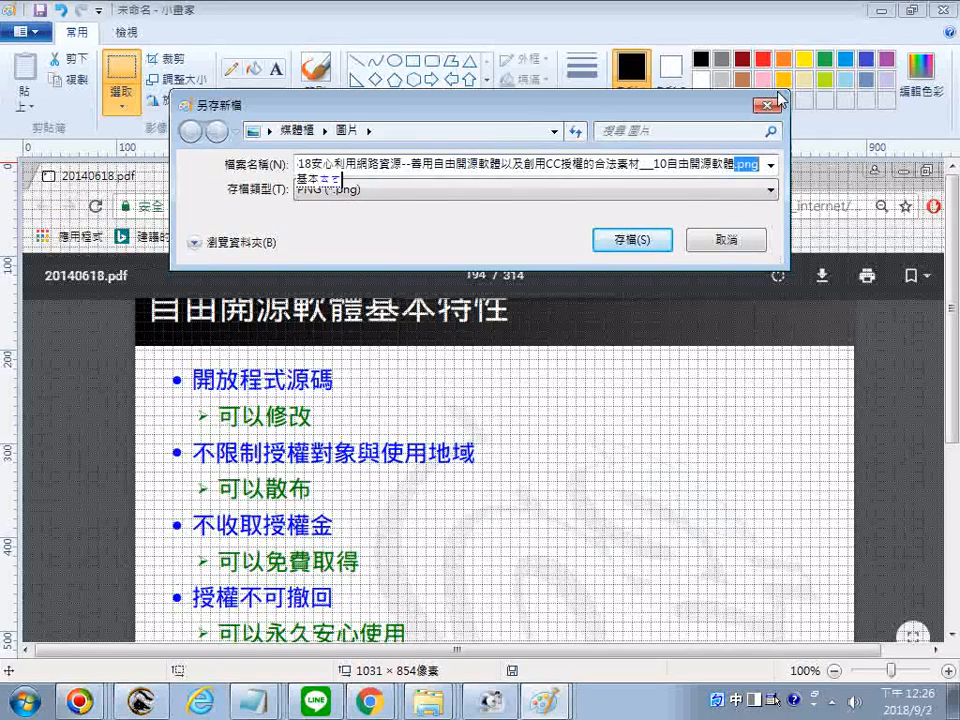
text(ㄧㄥˋ)
key(Return)
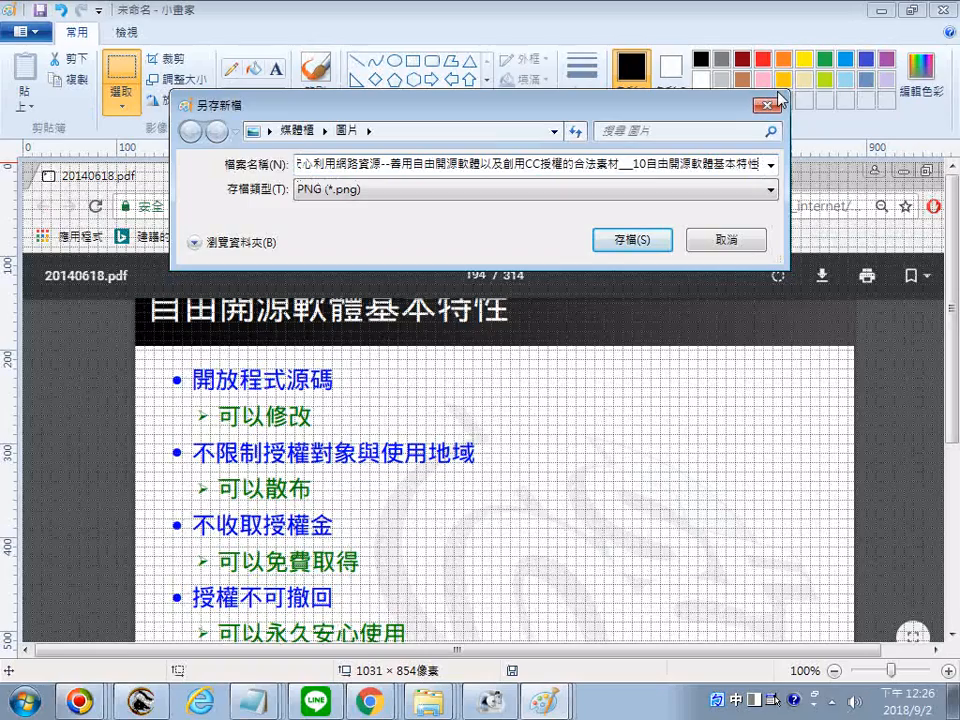
Step: Set the file type to 24-bit bitmap (24 位元點陣圖) and save the image
click(770, 189)
click(590, 252)
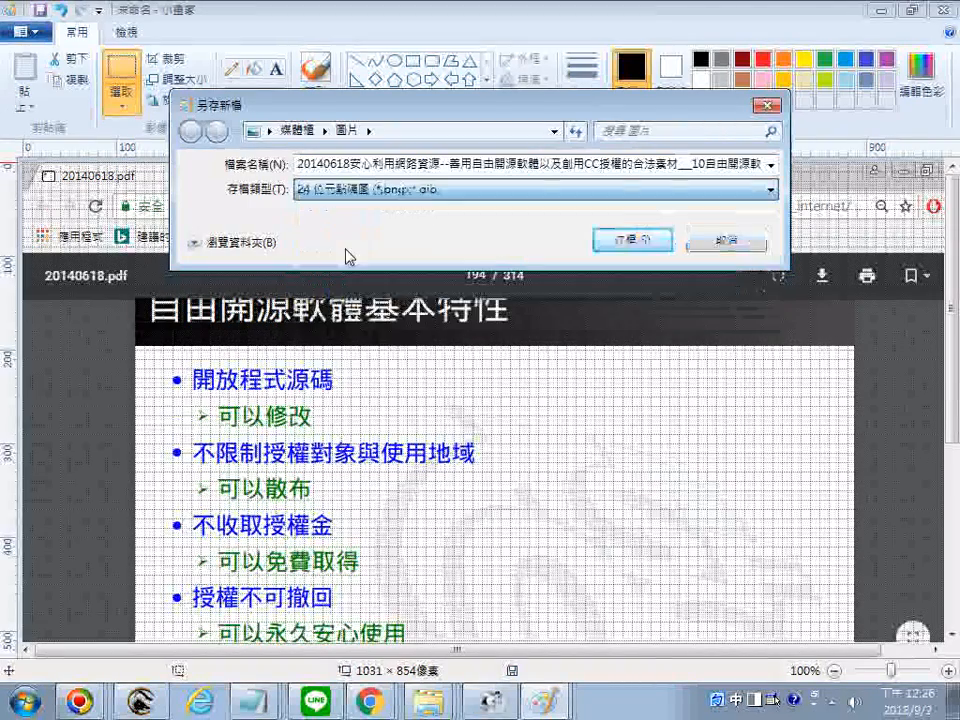
click(643, 244)
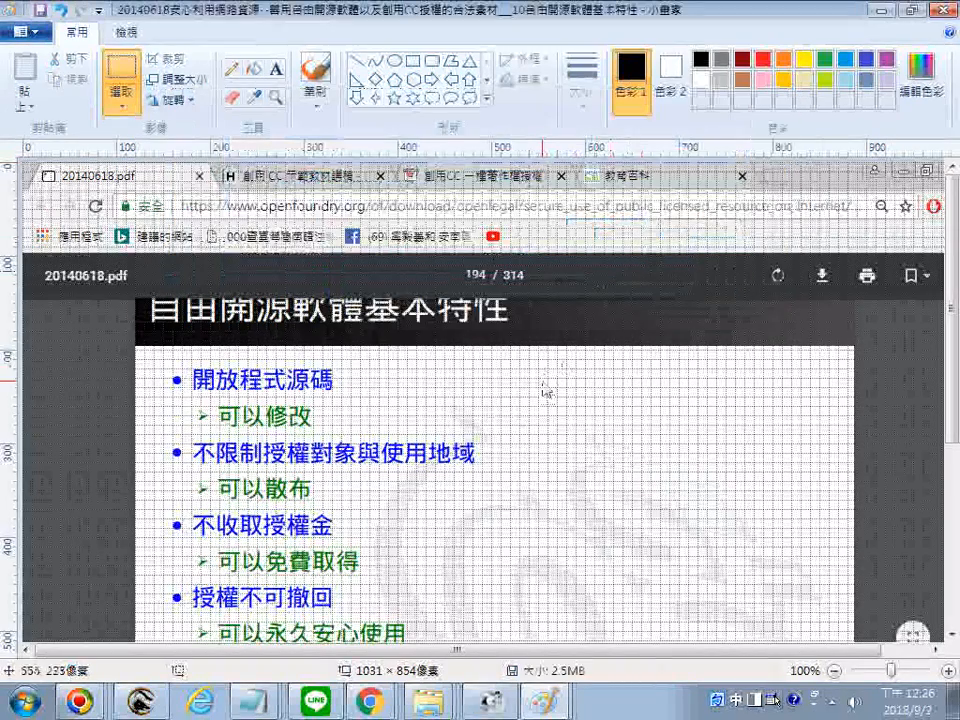
Step: Look over the saved image and switch to the untitled Paint image of slide 280
scroll(543, 405, down, 5)
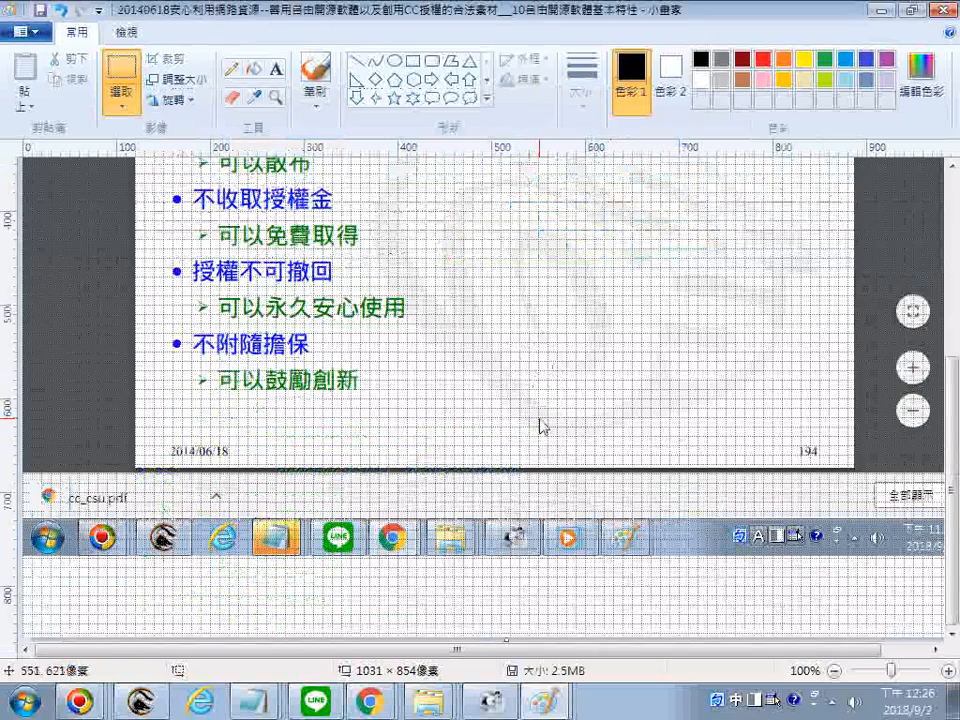
scroll(543, 427, up, 2)
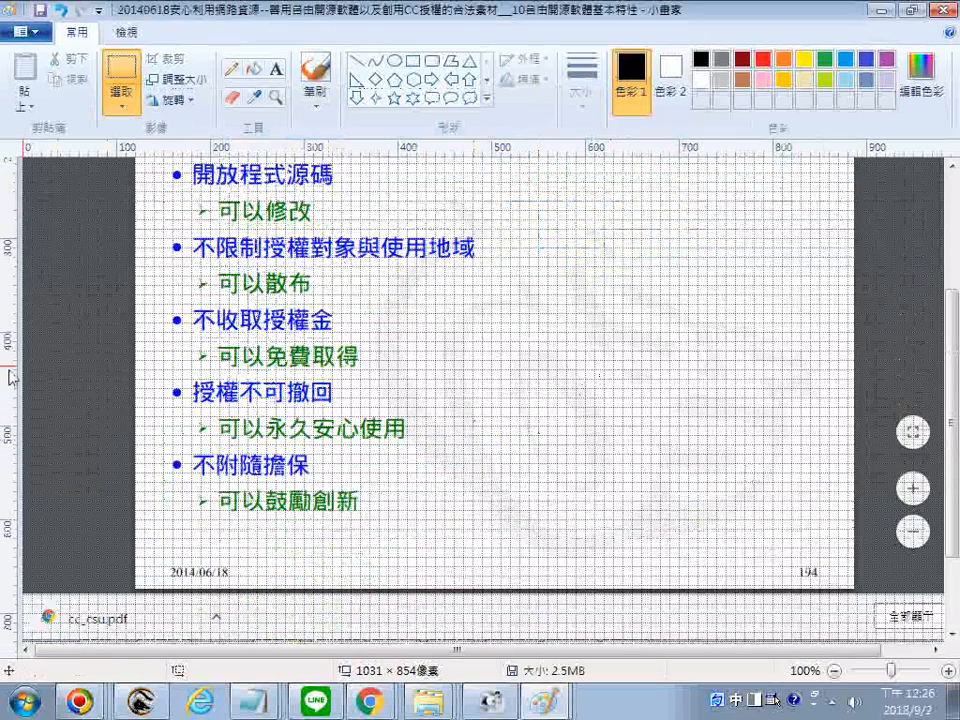
scroll(85, 223, up, 2)
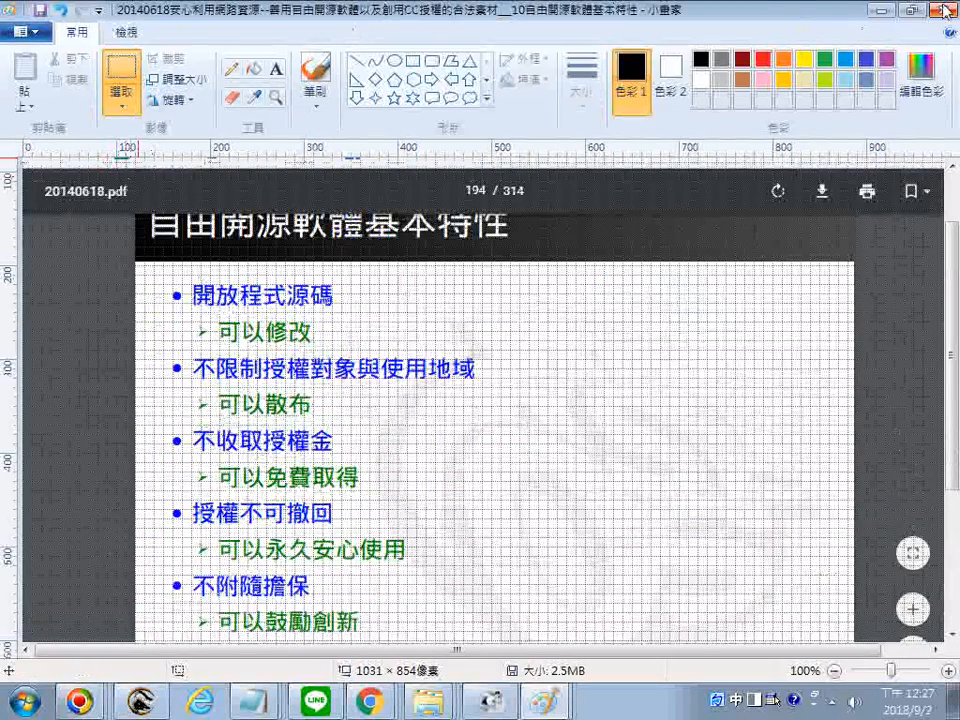
click(548, 704)
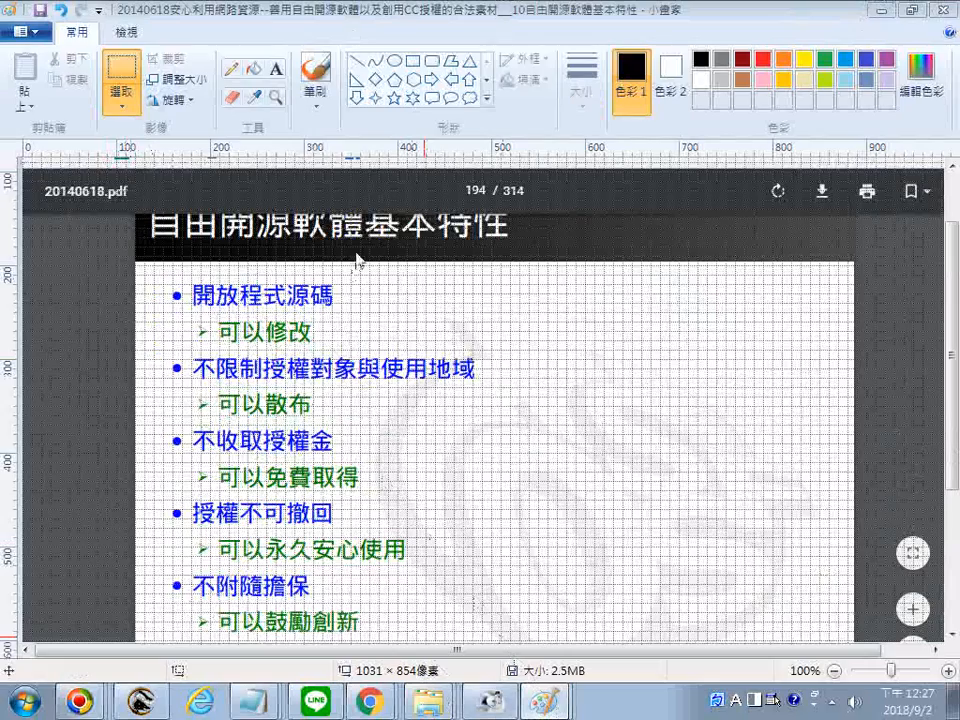
key(alt+Tab)
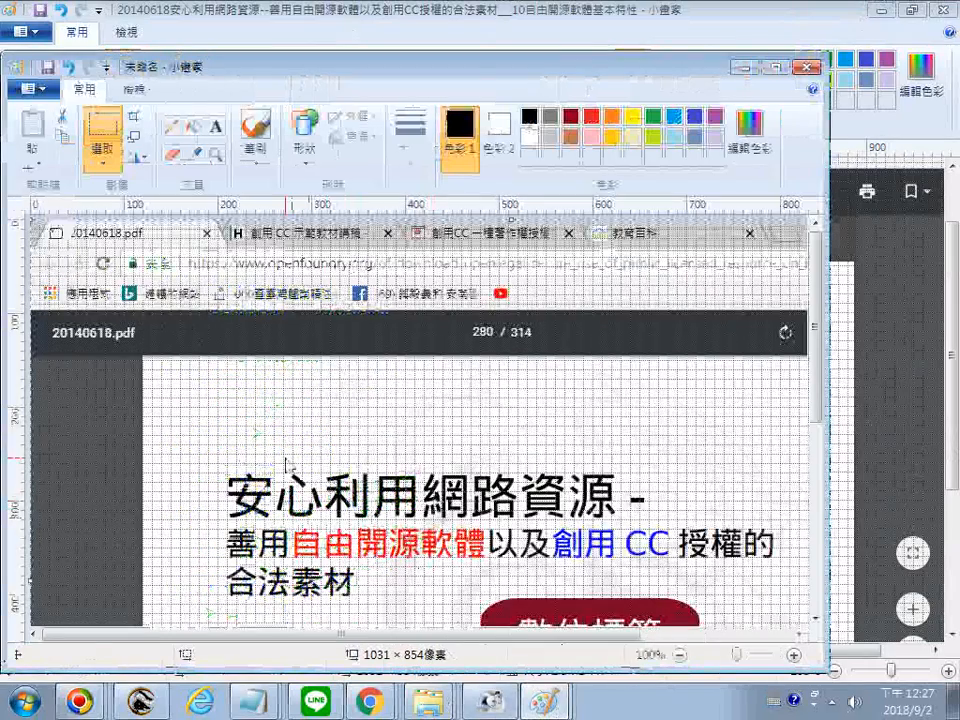
scroll(287, 465, down, 2)
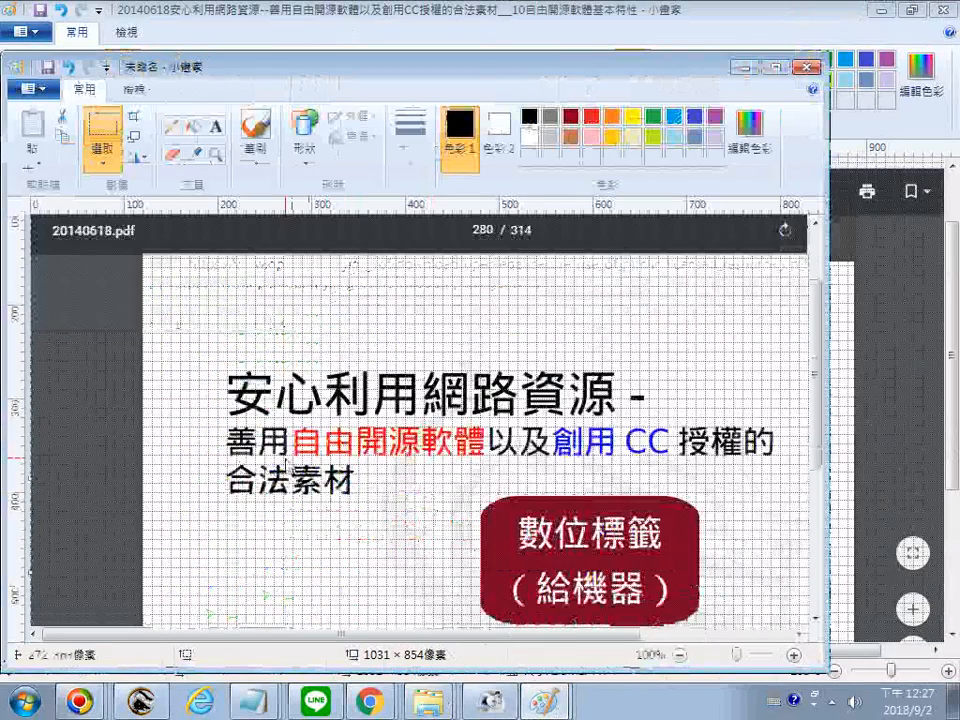
scroll(290, 458, down, 2)
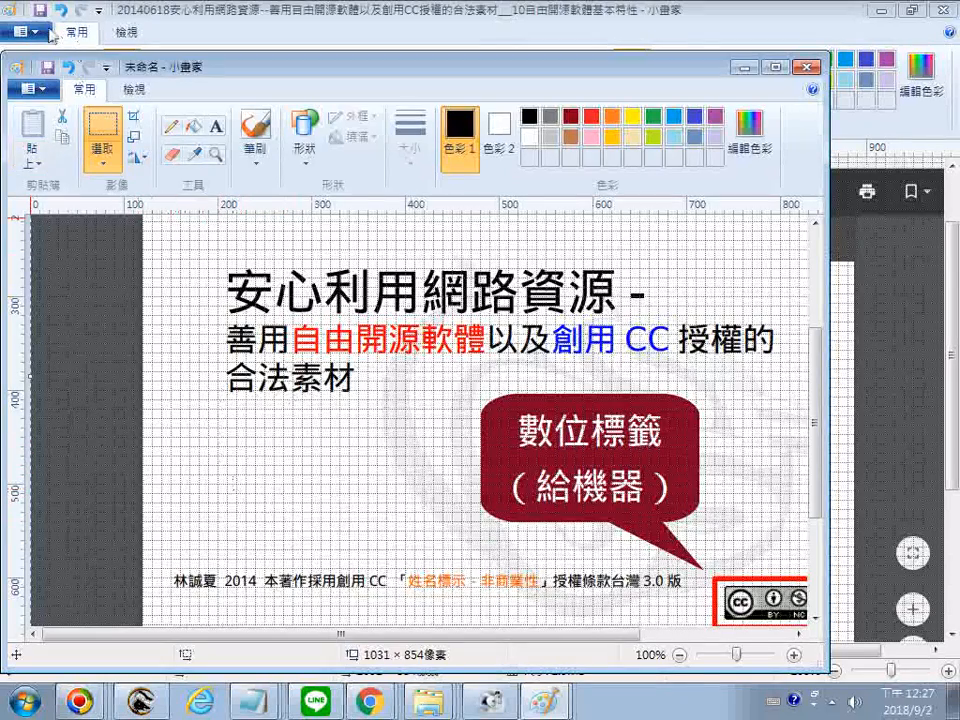
click(47, 35)
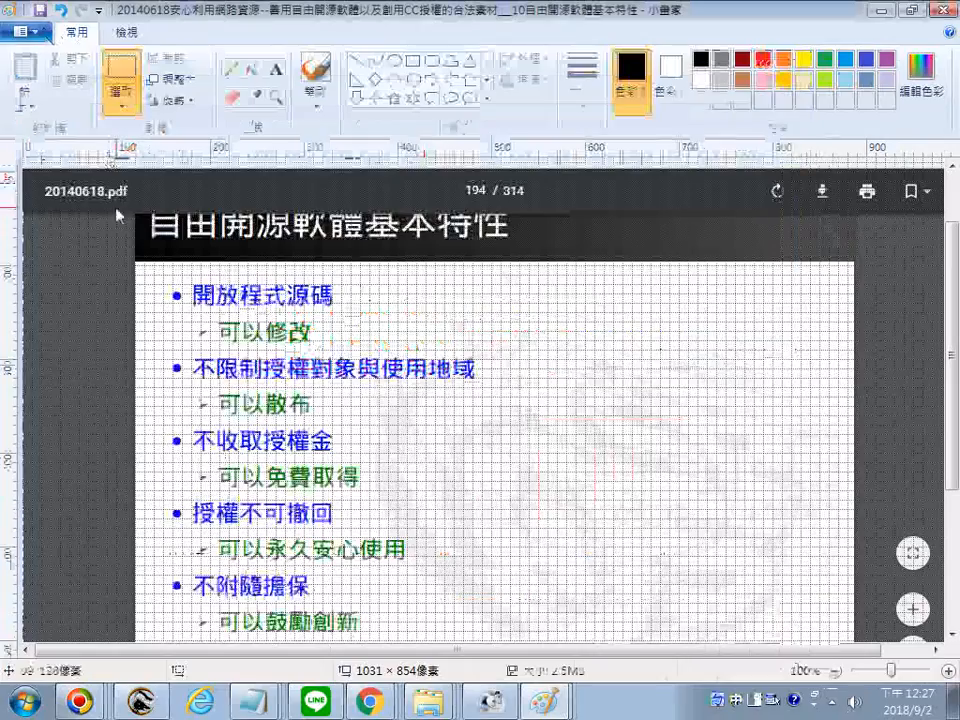
click(547, 705)
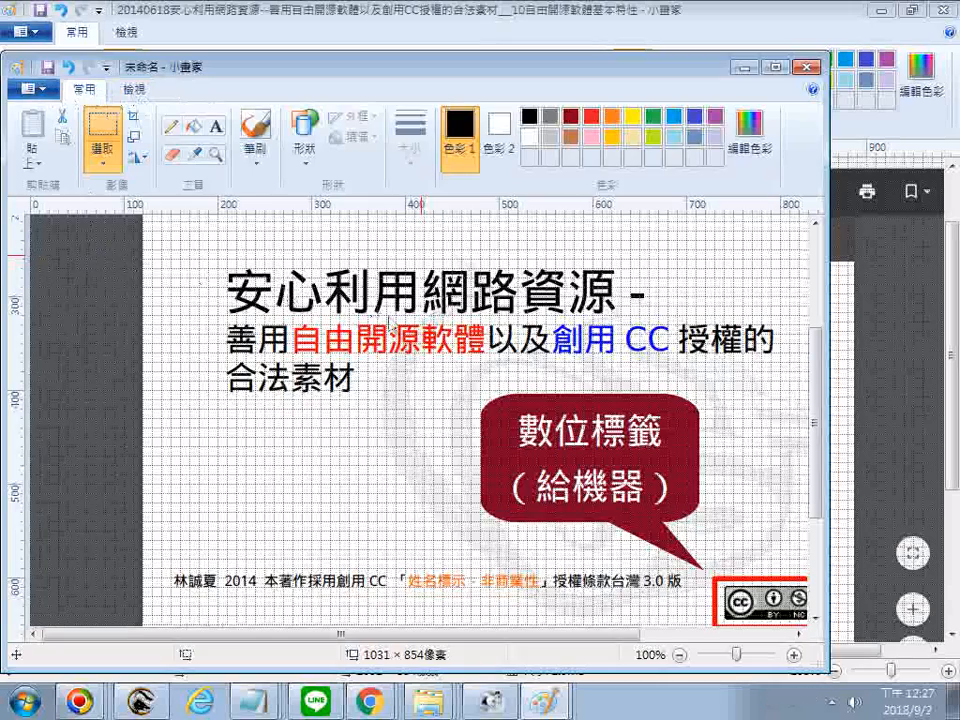
Step: Save the slide 280 image as a PNG named 20140618安心利用網路資源--善用自由開源軟體以及創用CC授權的合法素材__11
key(ctrl+s)
right_click(305, 188)
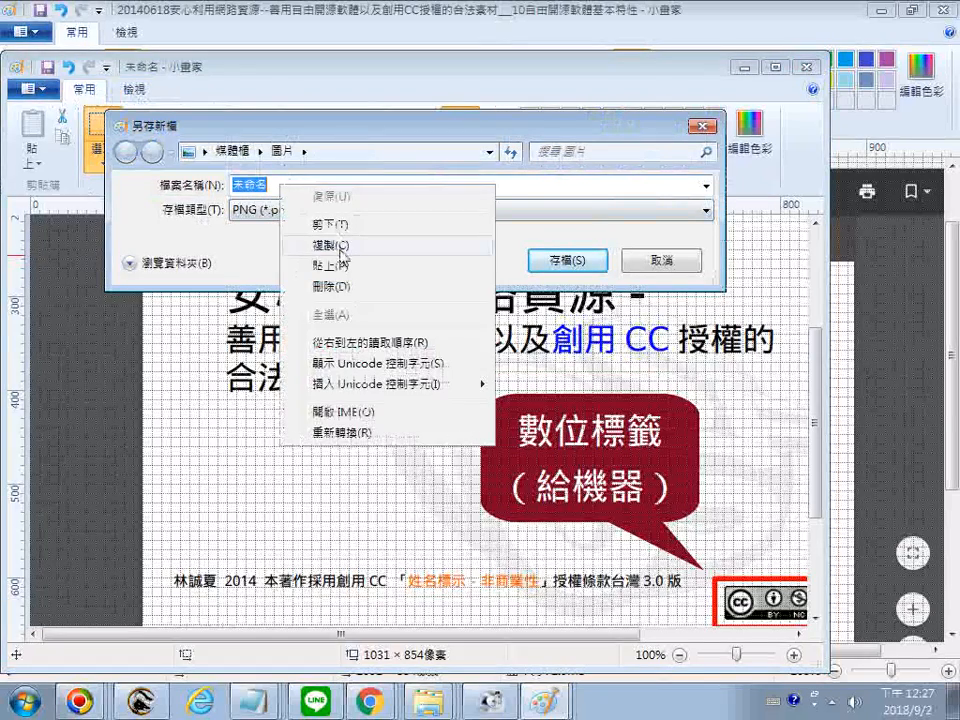
click(343, 266)
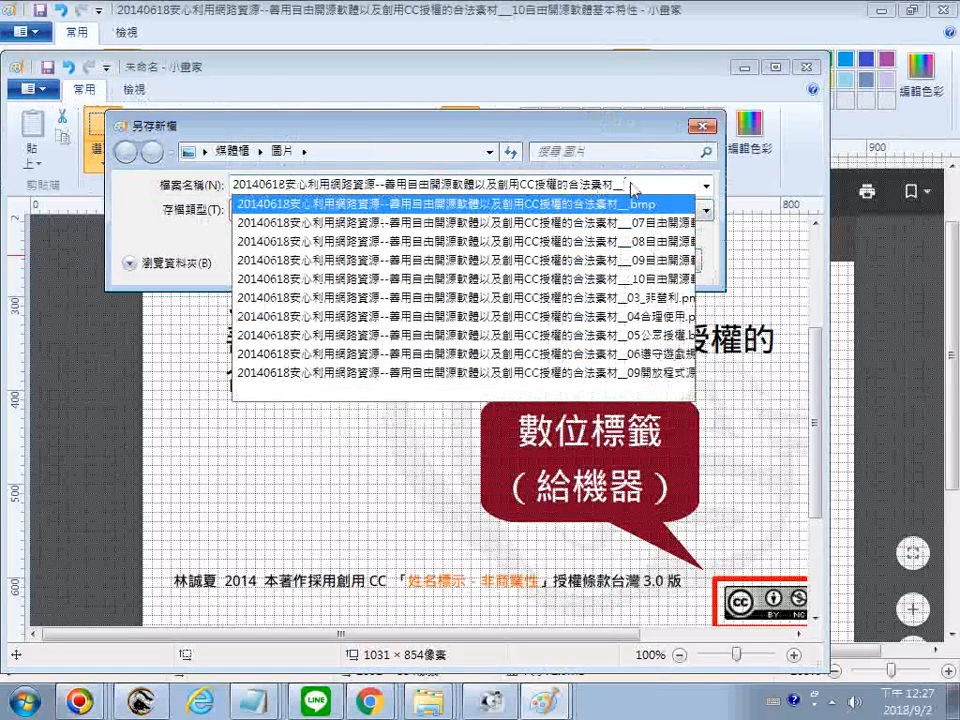
text(11)
key(Return)
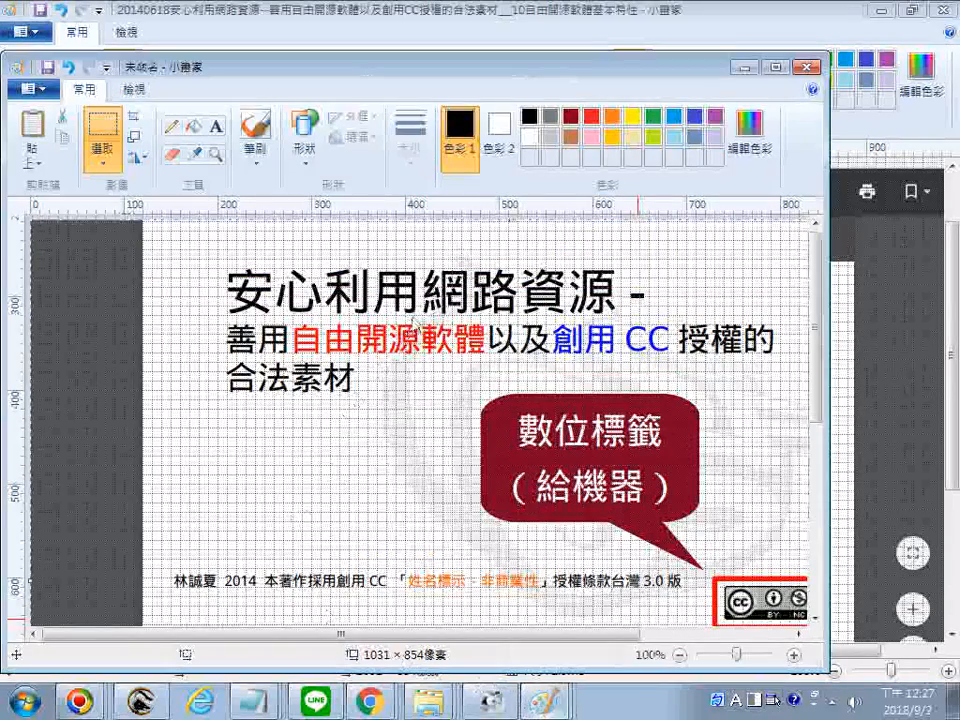
Step: Bring up the untitled image of slide 293 and view its CC BY-NC-ND badge
key(ctrl+v)
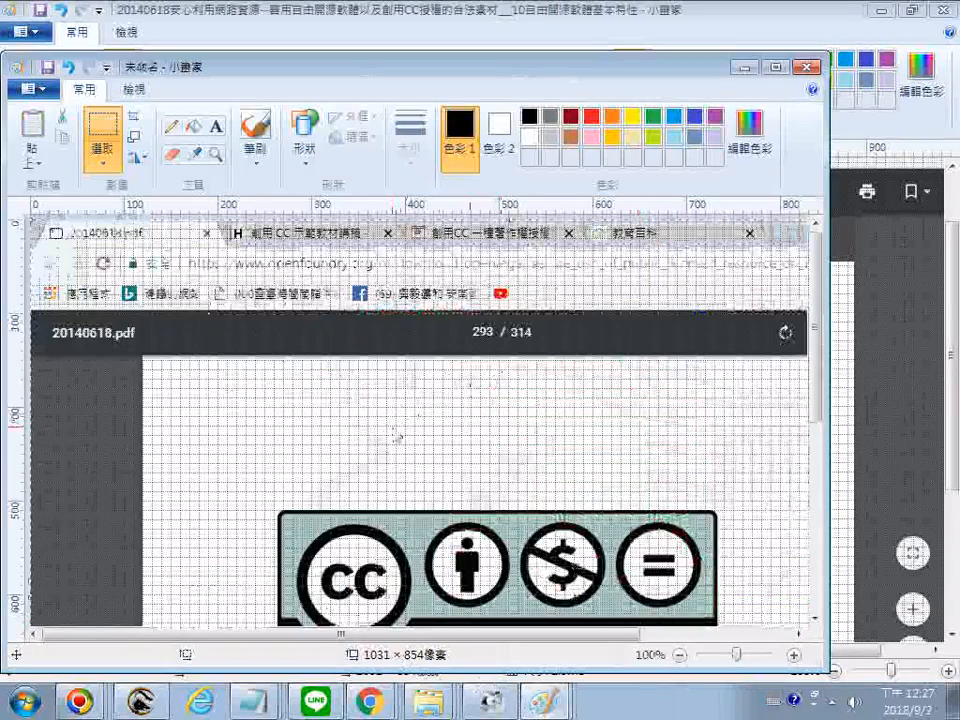
scroll(337, 444, down, 3)
scroll(337, 444, up, 3)
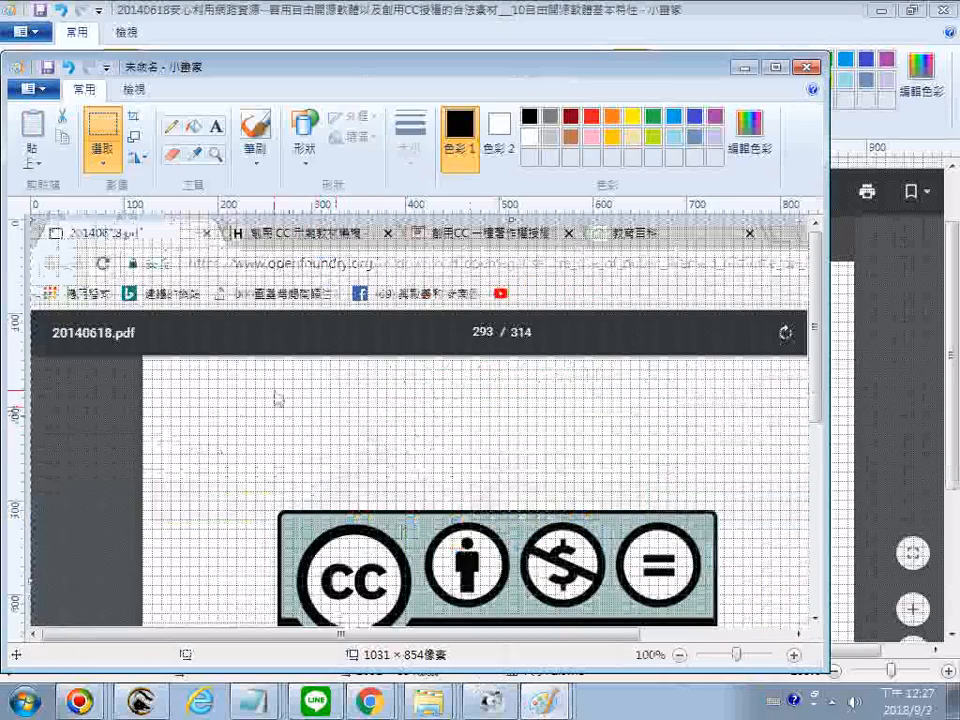
scroll(268, 396, down, 1)
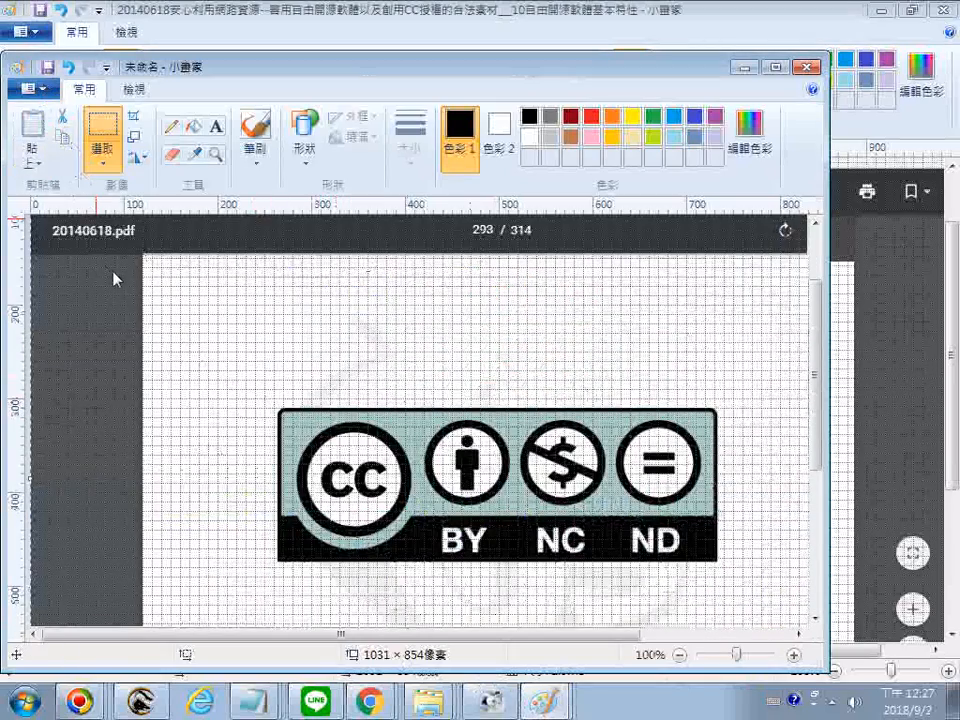
Step: Start saving the badge image with the copied 20140618安心利用網路資源 name prefix pasted in and 24-bit bitmap as the file type
key(ctrl+s)
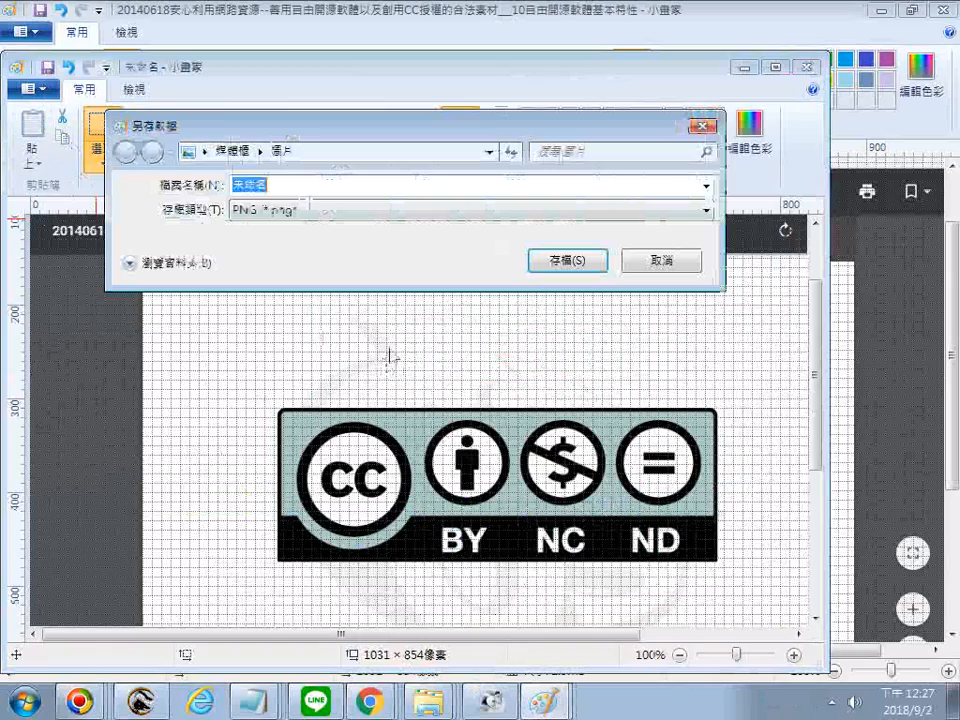
right_click(284, 180)
click(349, 258)
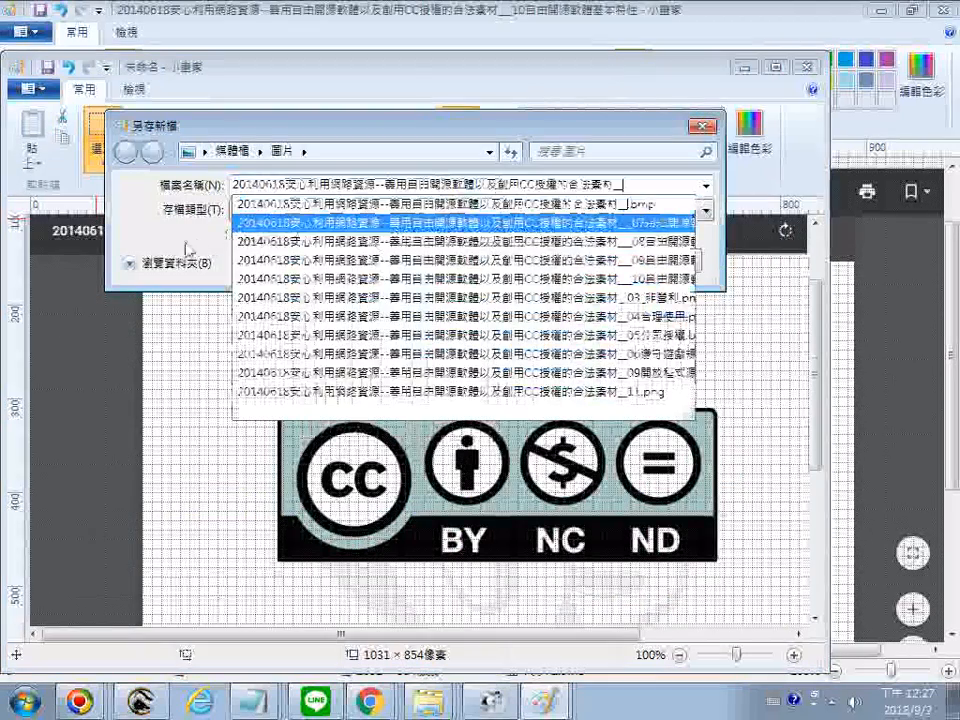
click(186, 243)
click(259, 211)
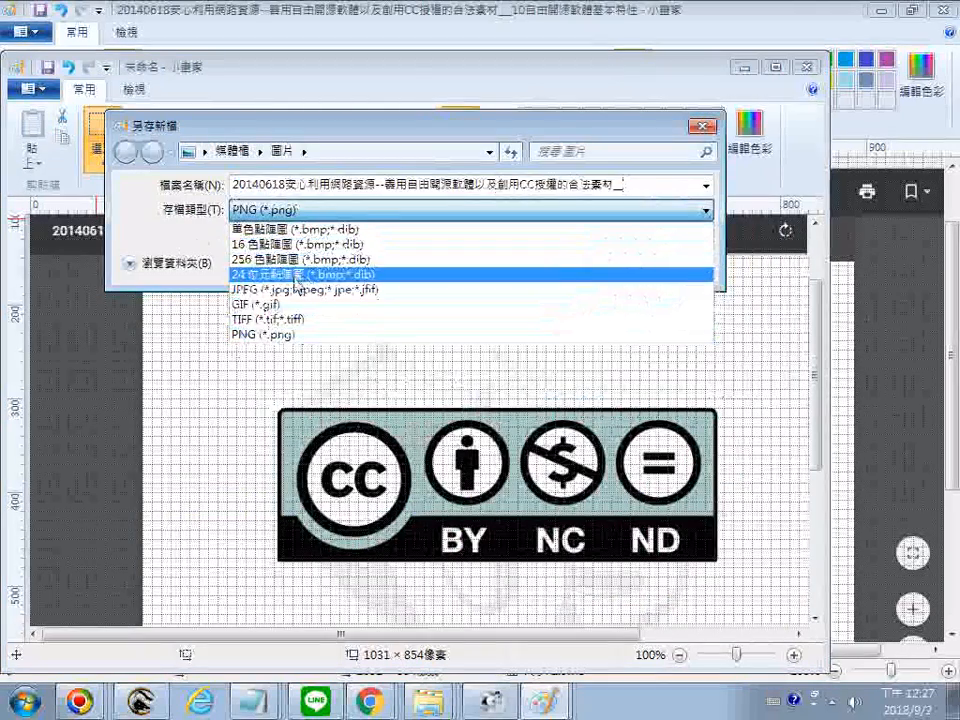
click(300, 274)
Step: Append 12CC to the end of the badge image's file name and save it
click(653, 185)
key(ctrl+c)
click(667, 189)
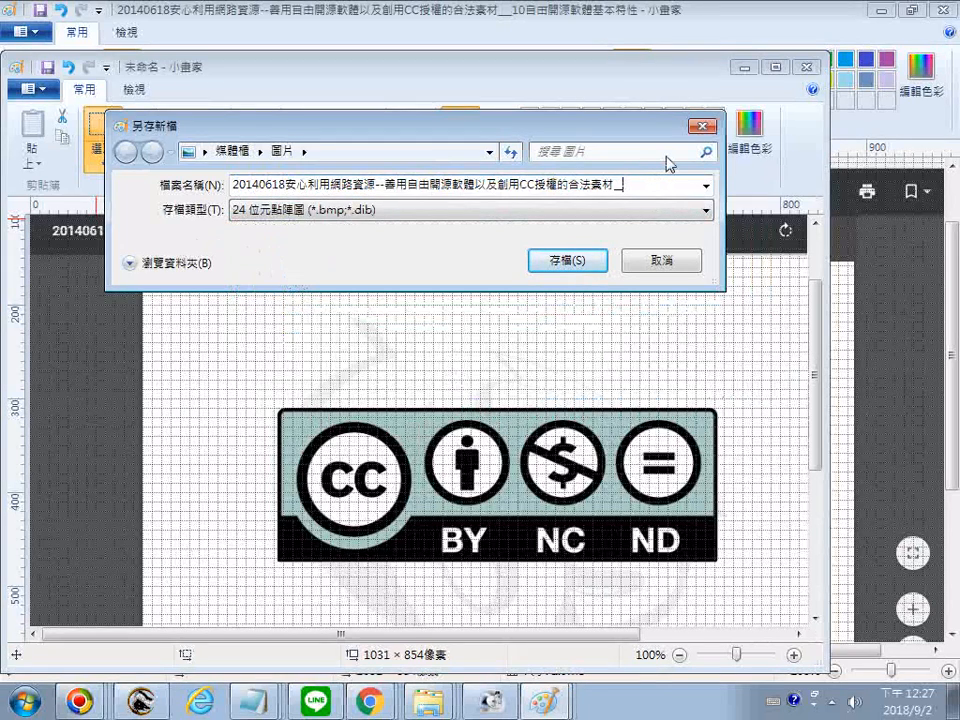
text(12CC)
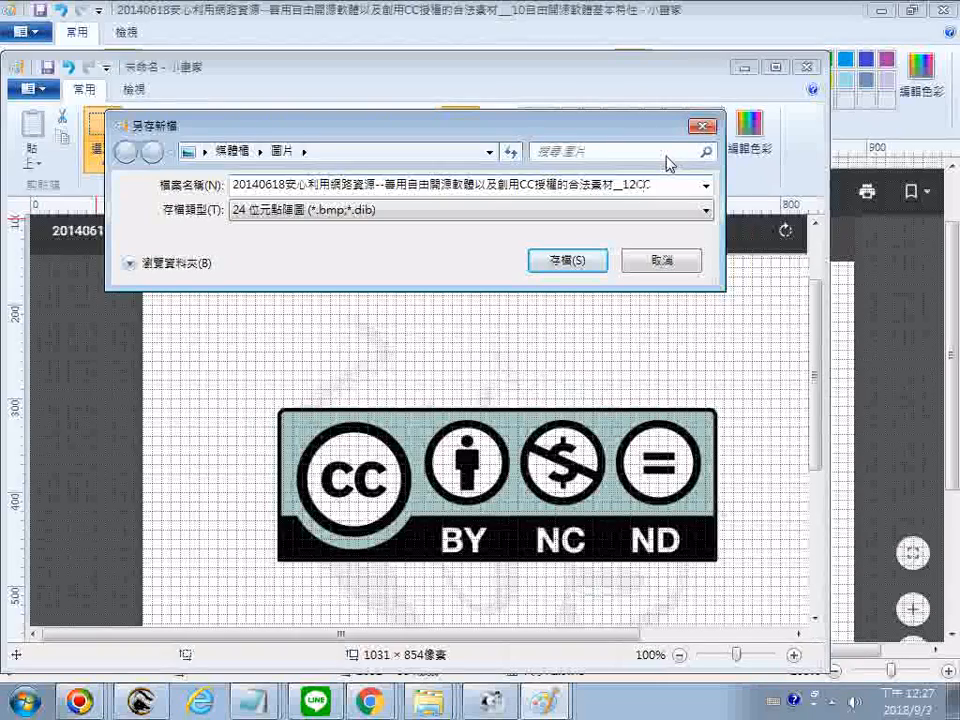
key(Return)
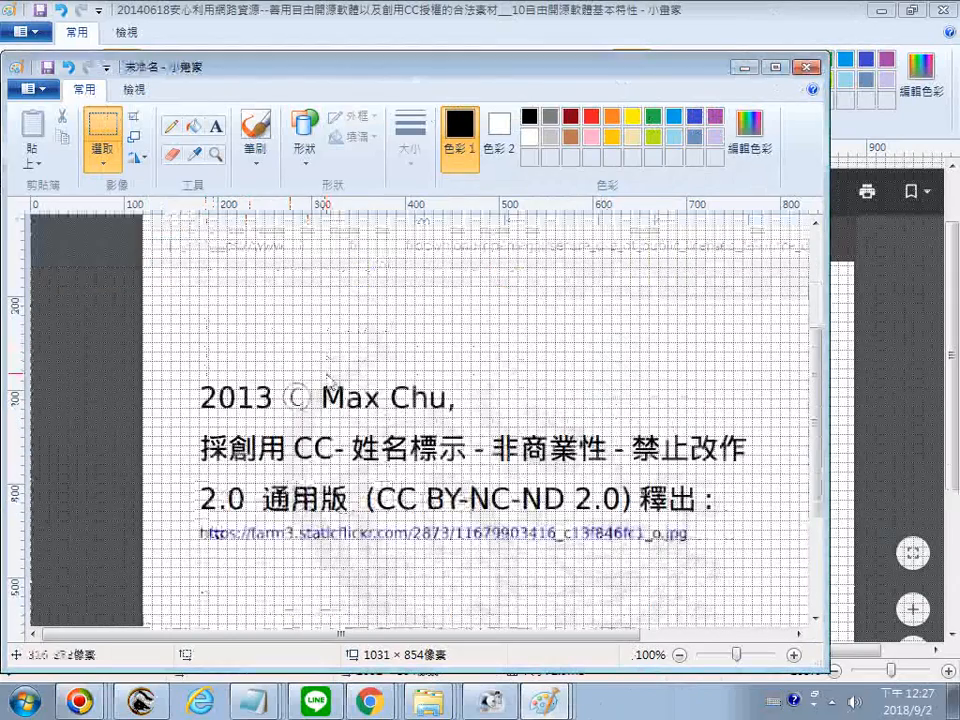
Step: Start saving the untitled image with the CC BY-NC-ND 2.0 attribution text, choosing 24-bit bitmap as the file type
scroll(327, 375, down, 2)
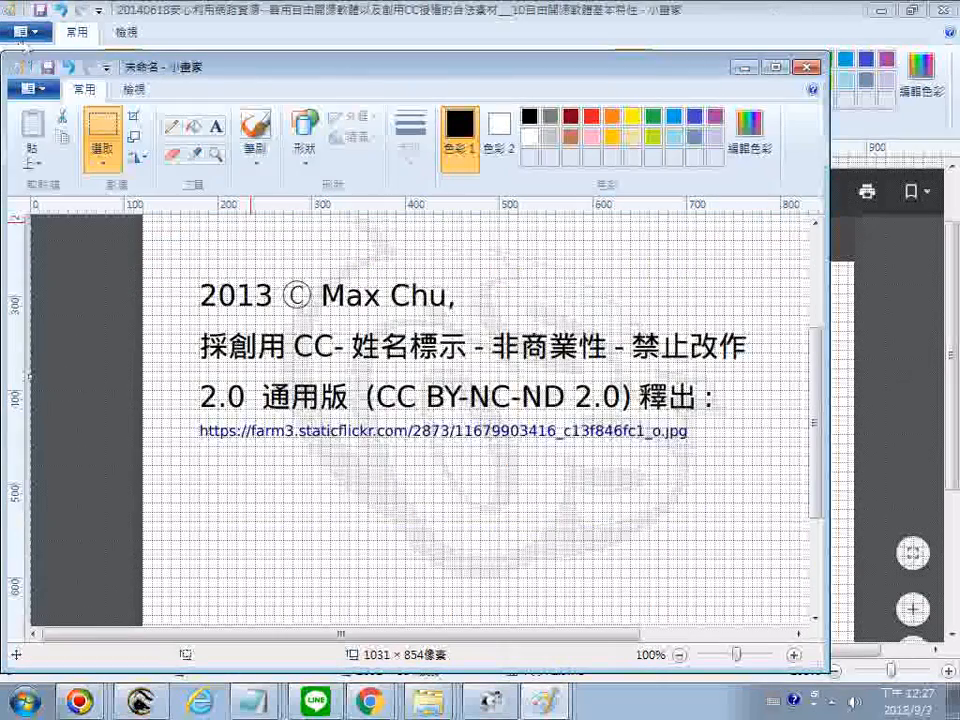
click(50, 90)
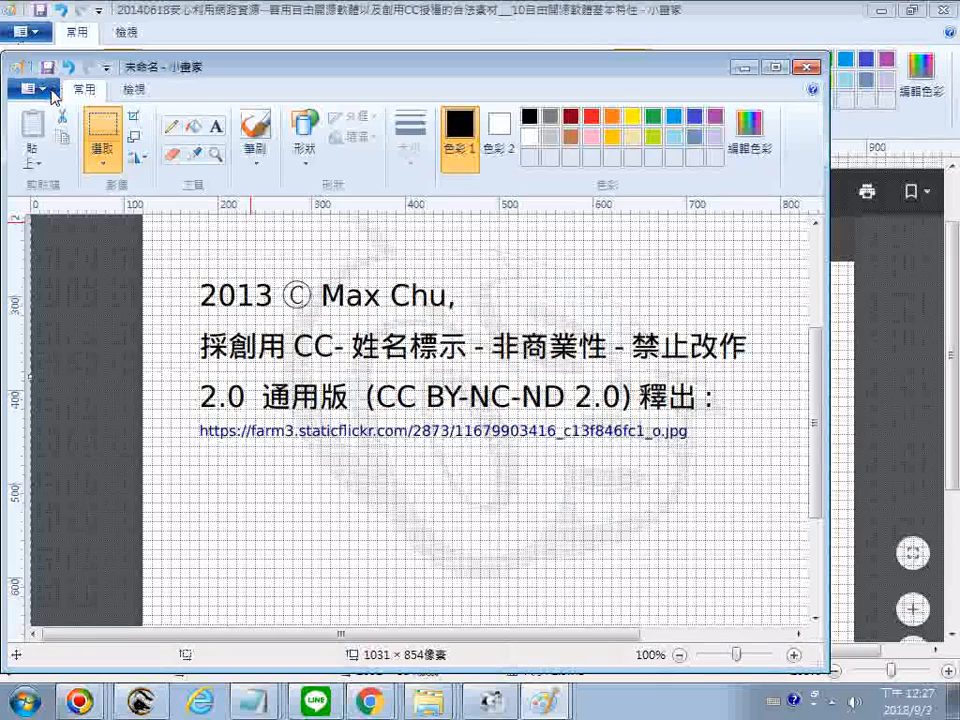
click(65, 257)
click(244, 205)
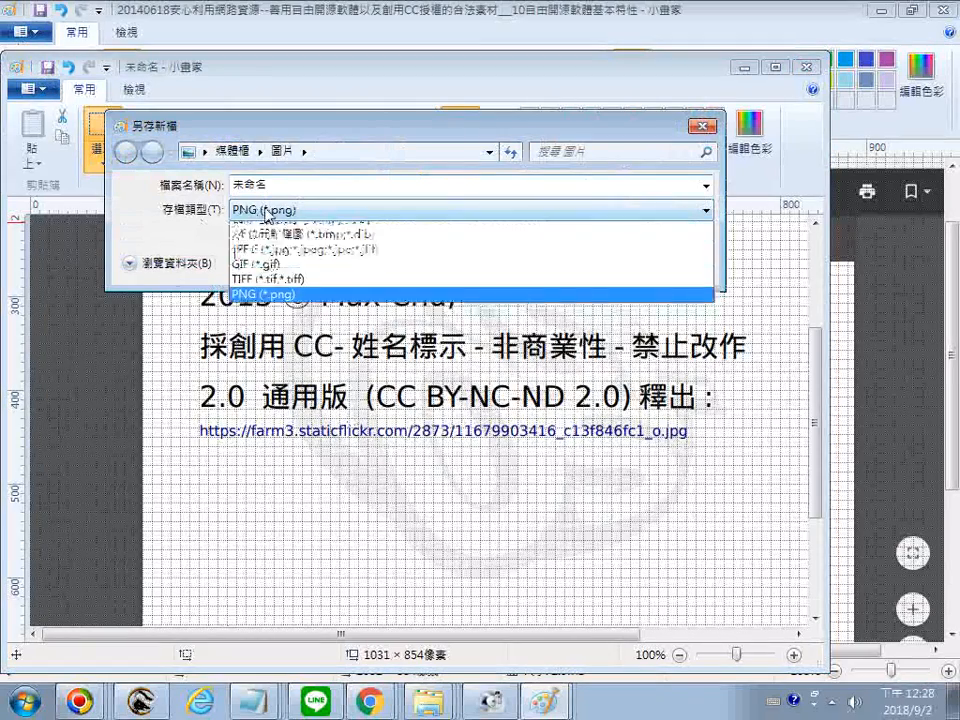
click(290, 274)
Step: Name the CC BY-NC-ND 2.0 attribution image with the copied 20140618安心利用網路資源 title prefix followed by 13CC and save it
double_click(270, 186)
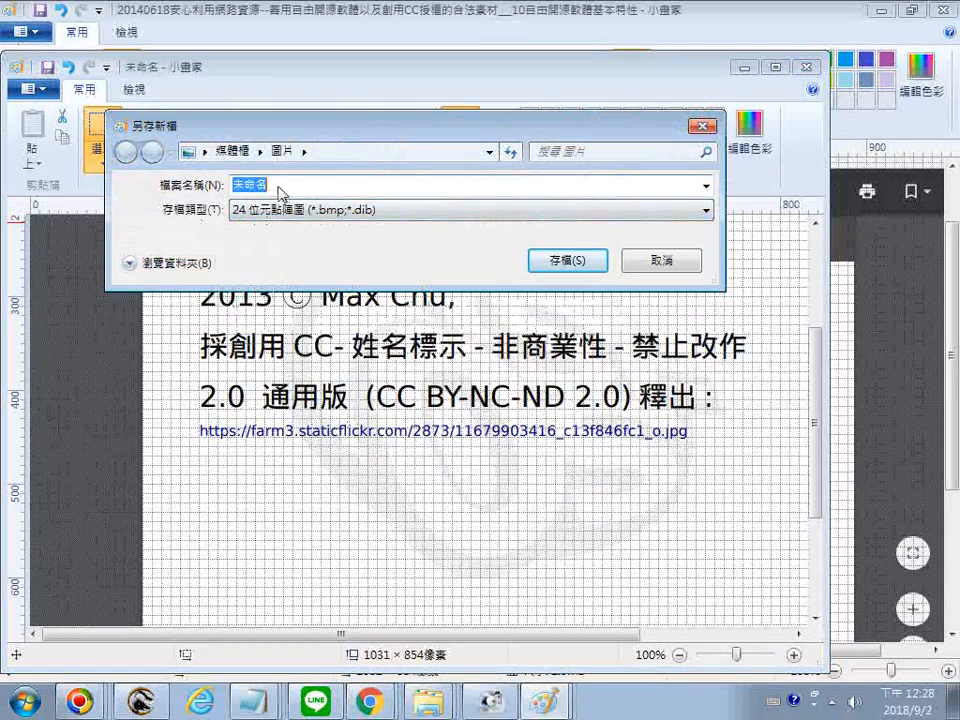
right_click(242, 186)
click(252, 263)
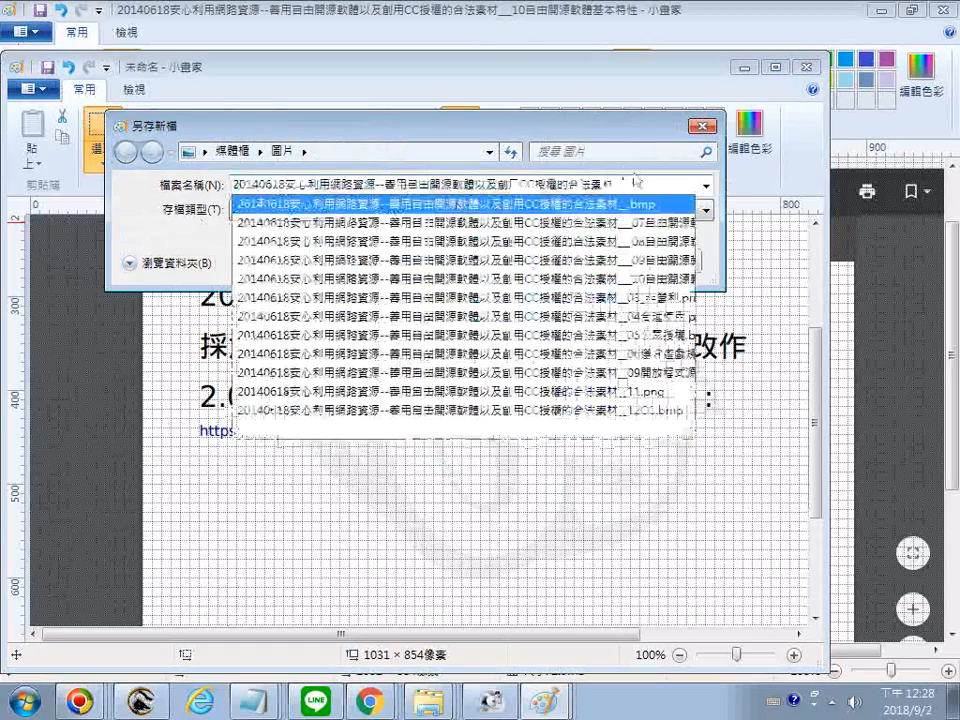
text(12)
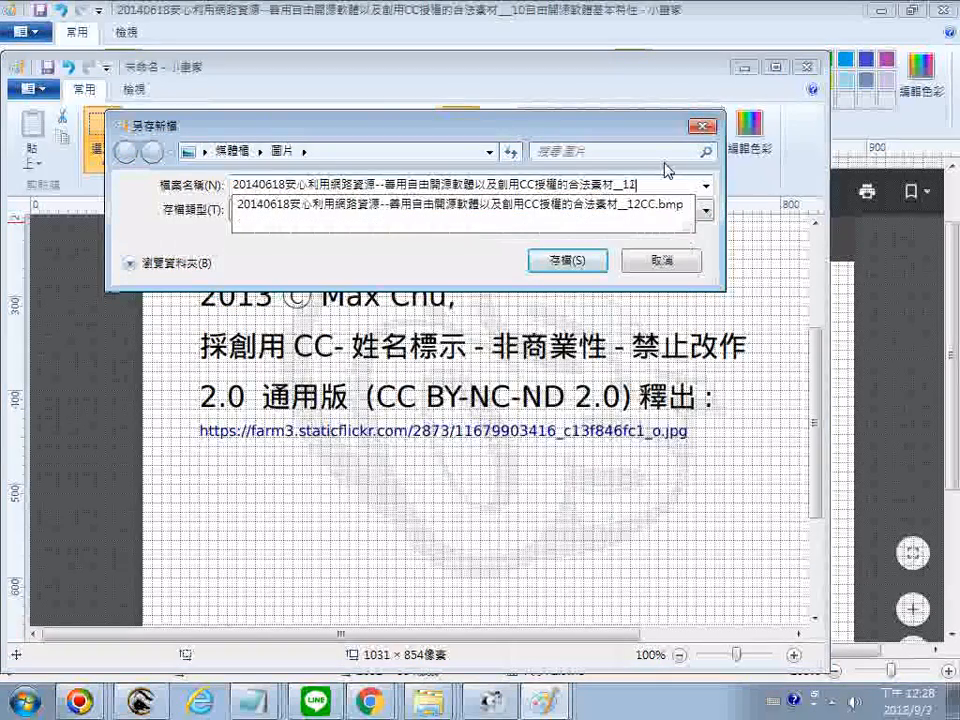
key(BackSpace)
text(3CC)
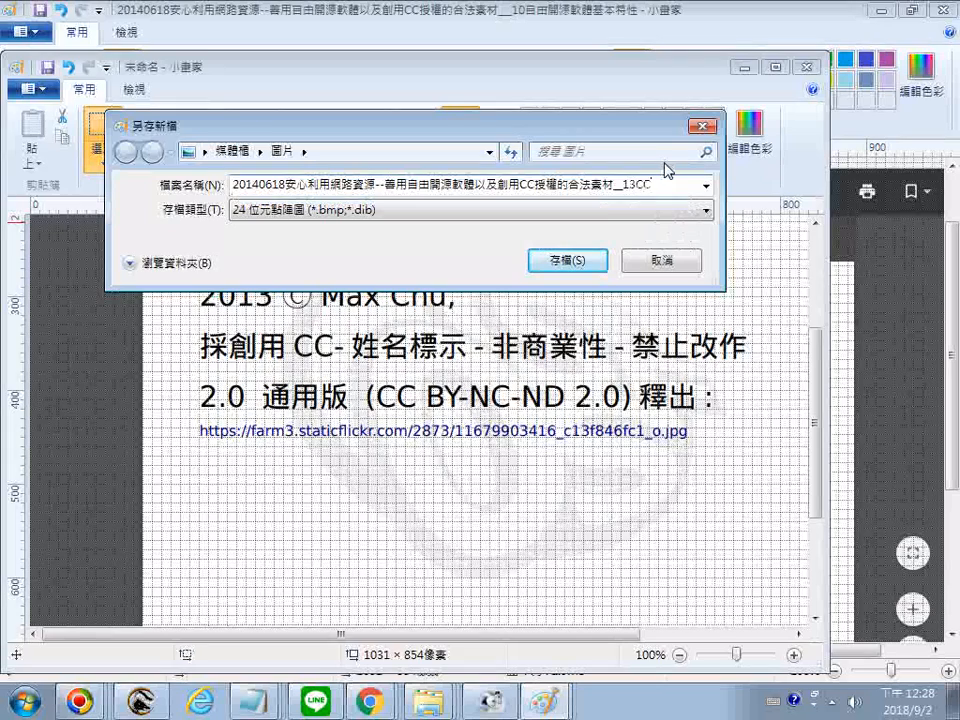
key(Return)
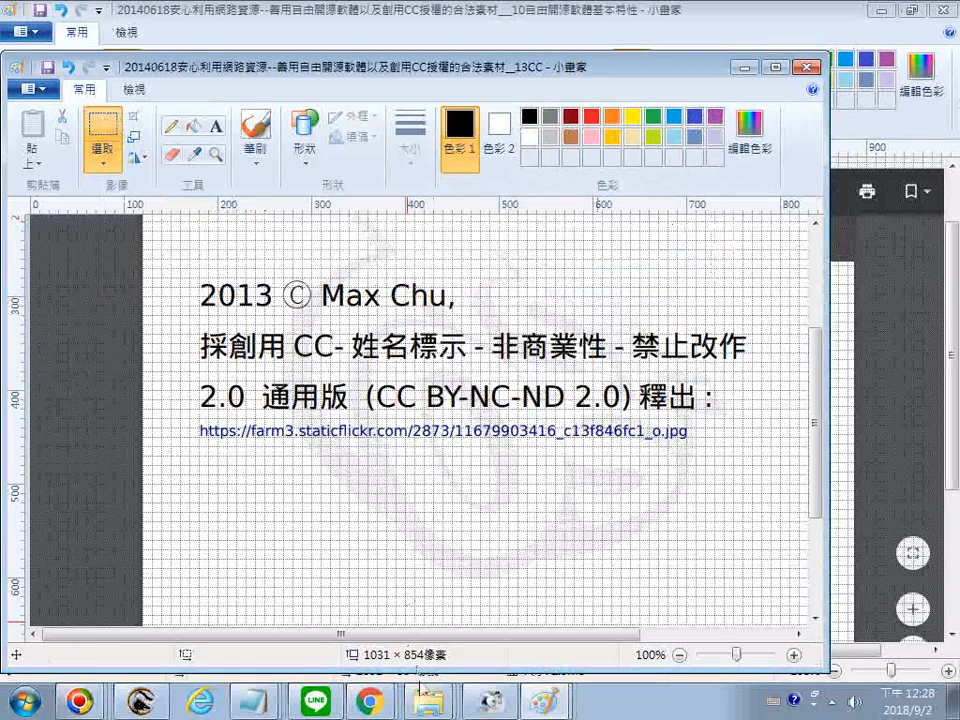
Step: Bring up the untitled 台灣開放式課程聯盟 slide image and start saving it under the copied title prefix followed by 14
middle_click(548, 706)
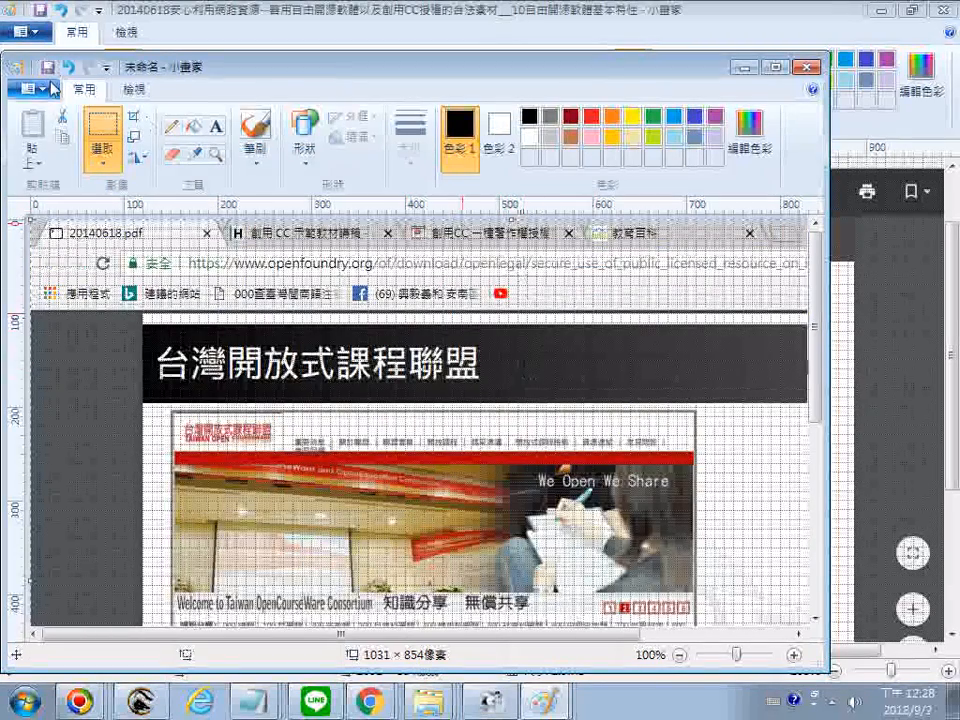
key(ctrl+s)
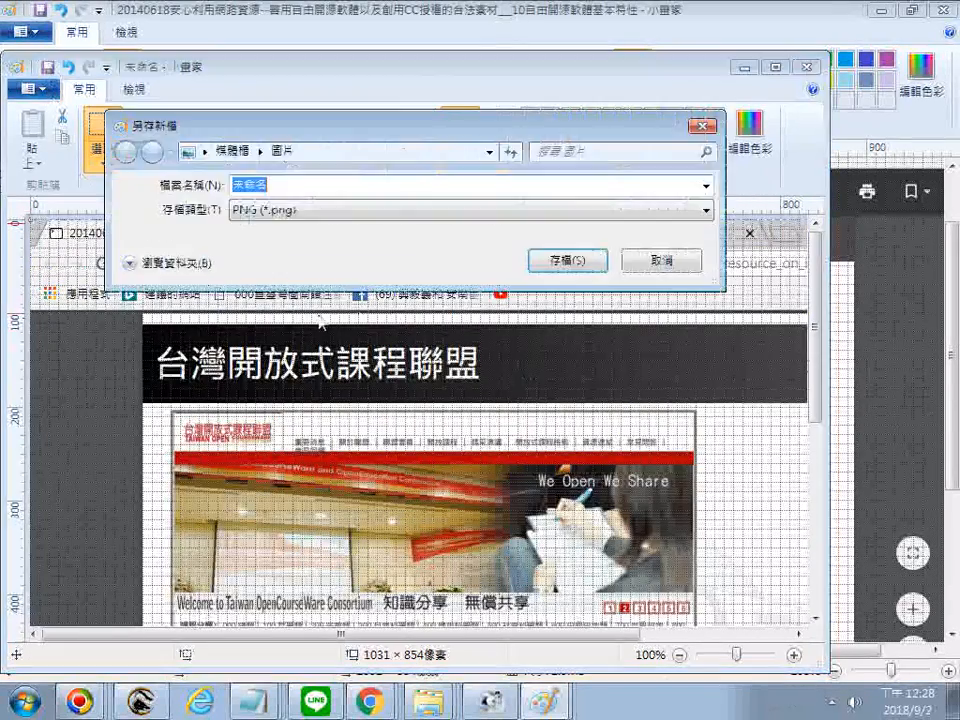
right_click(350, 184)
click(365, 265)
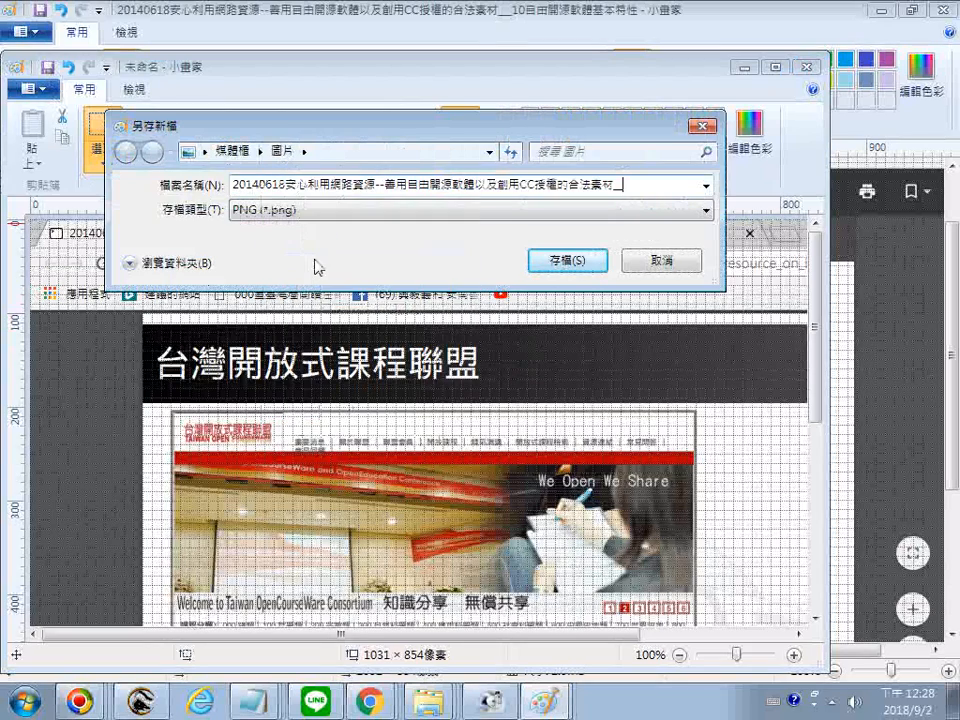
text(14)
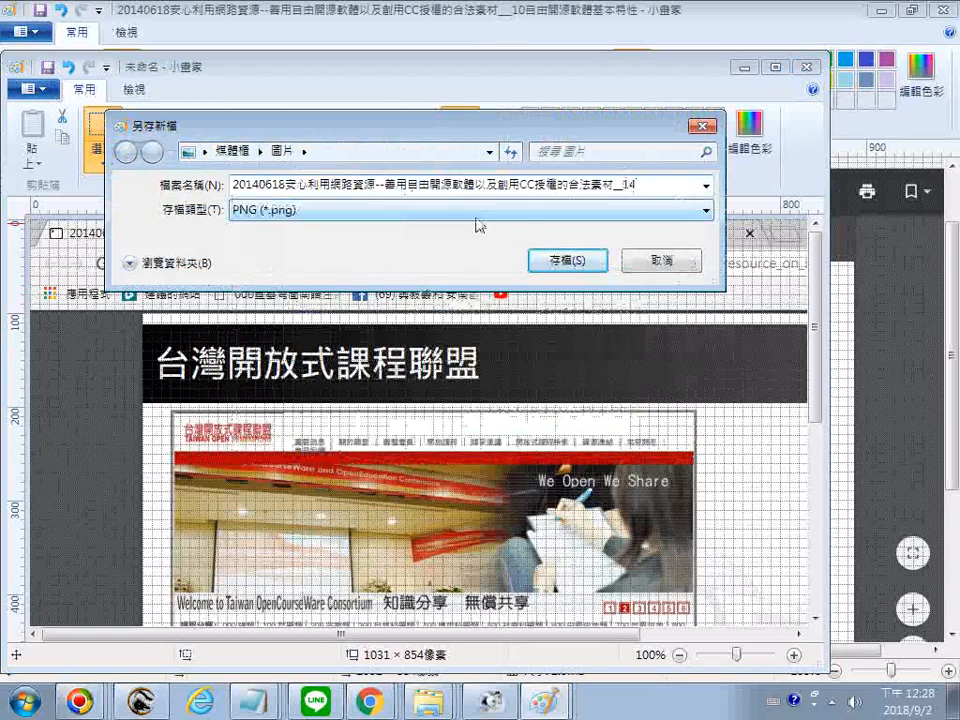
Step: Switch to Chinese input and append 台灣開放式課程聯盟 to the end of the file name
key(ctrl+space)
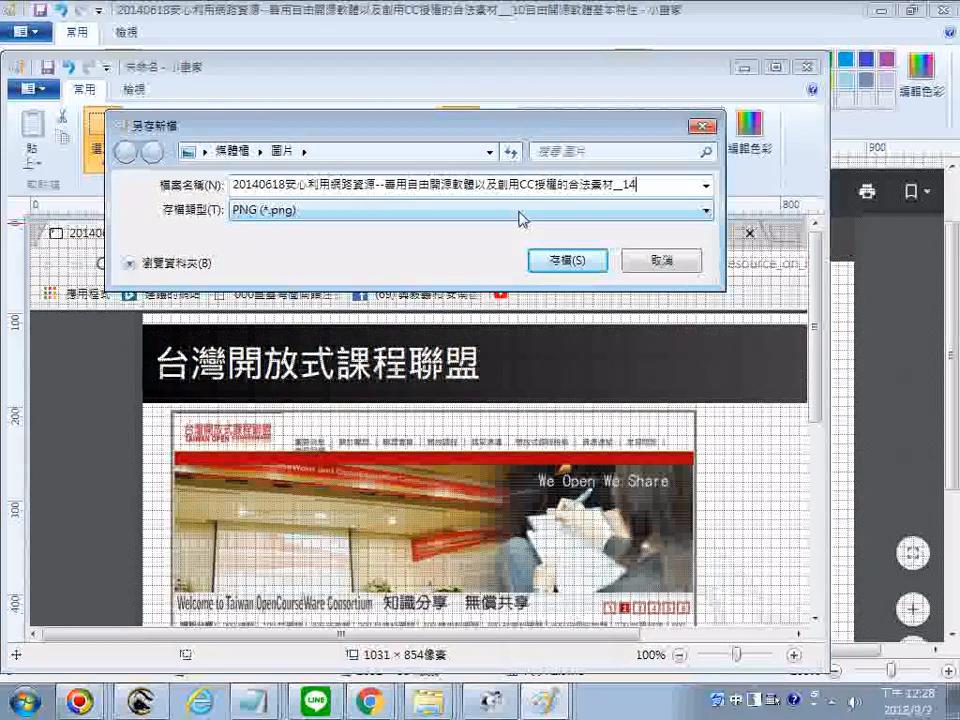
text(ㄊㄞ)
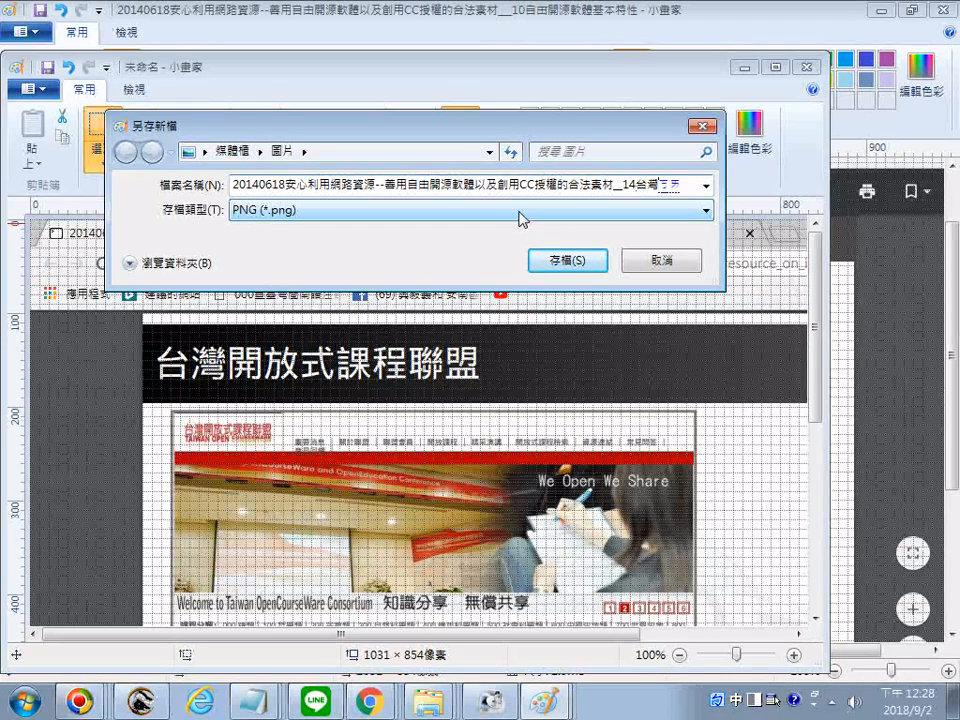
text(4)
text(式克)
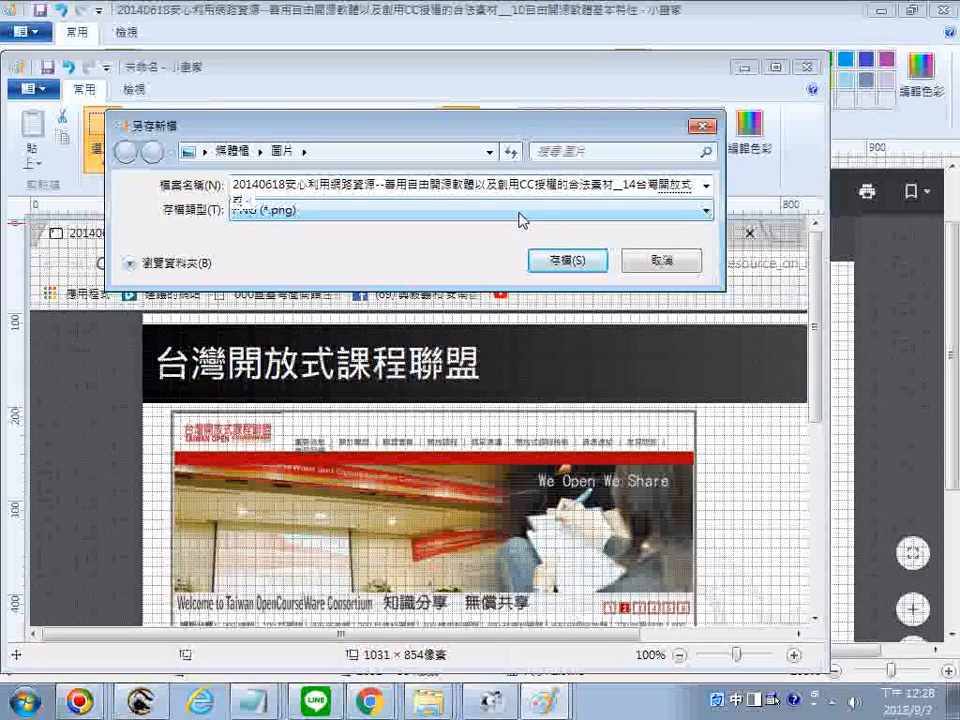
text(ㄔ)
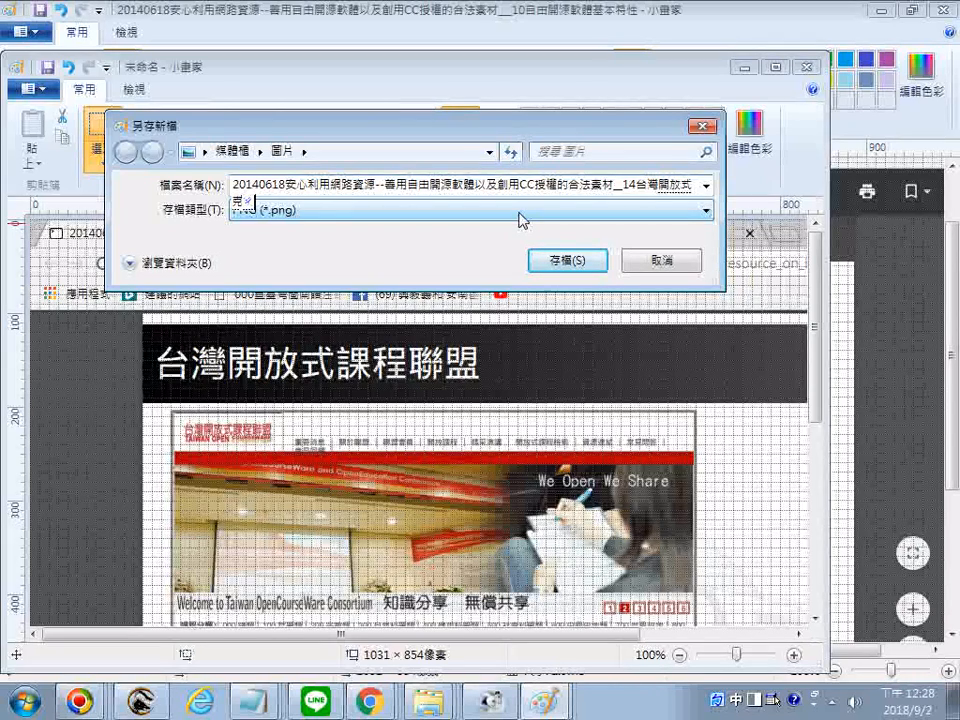
text(ㄥˊㄌㄧㄢˊㄇㄥˊ)
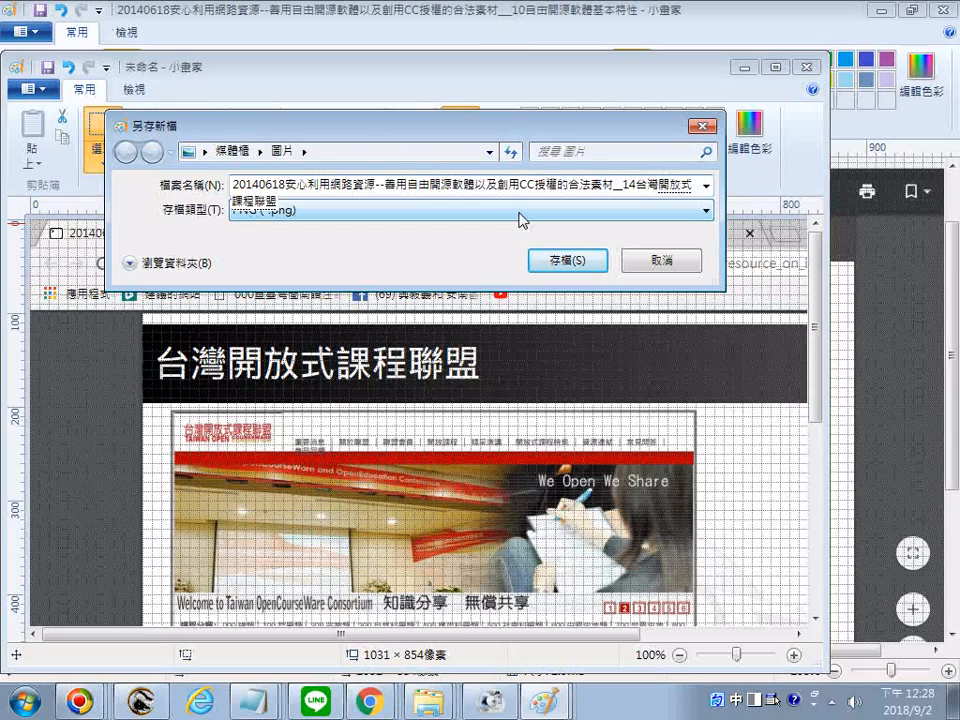
key(Return)
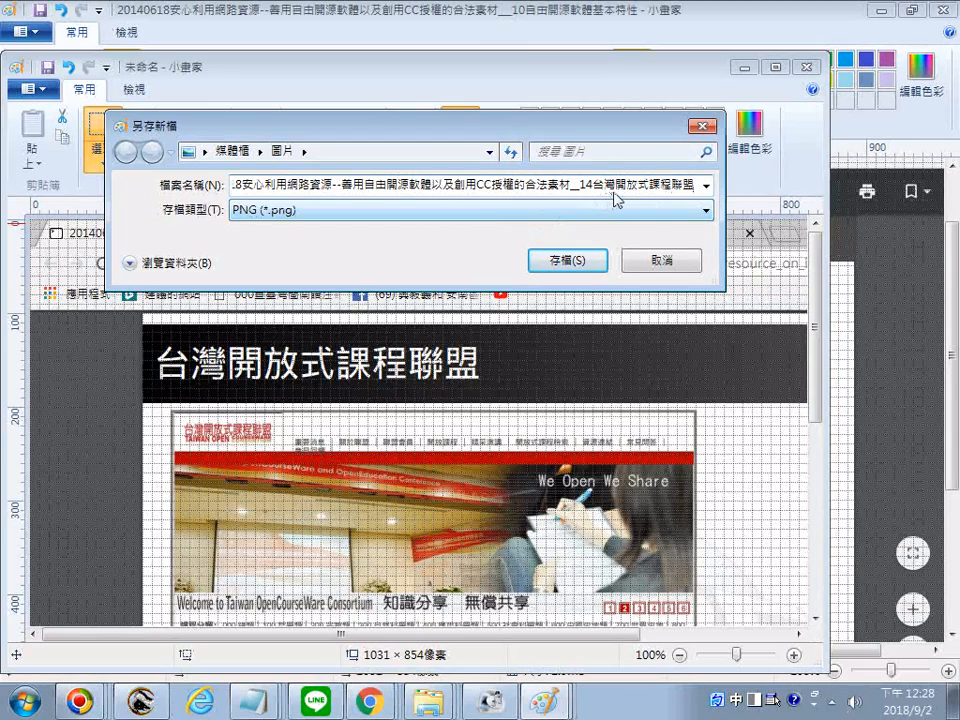
Step: Copy 台灣開放式課程聯盟 from the file name, choose 24-bit bitmap as the file type and save the image
drag(593, 186, 803, 183)
right_click(669, 189)
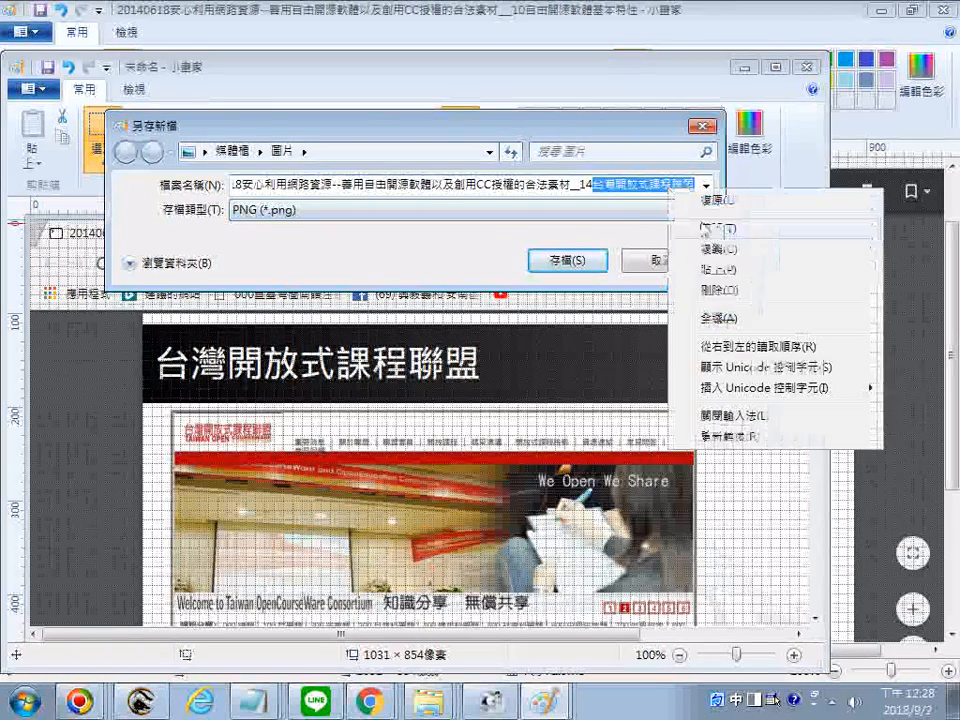
click(716, 248)
click(375, 211)
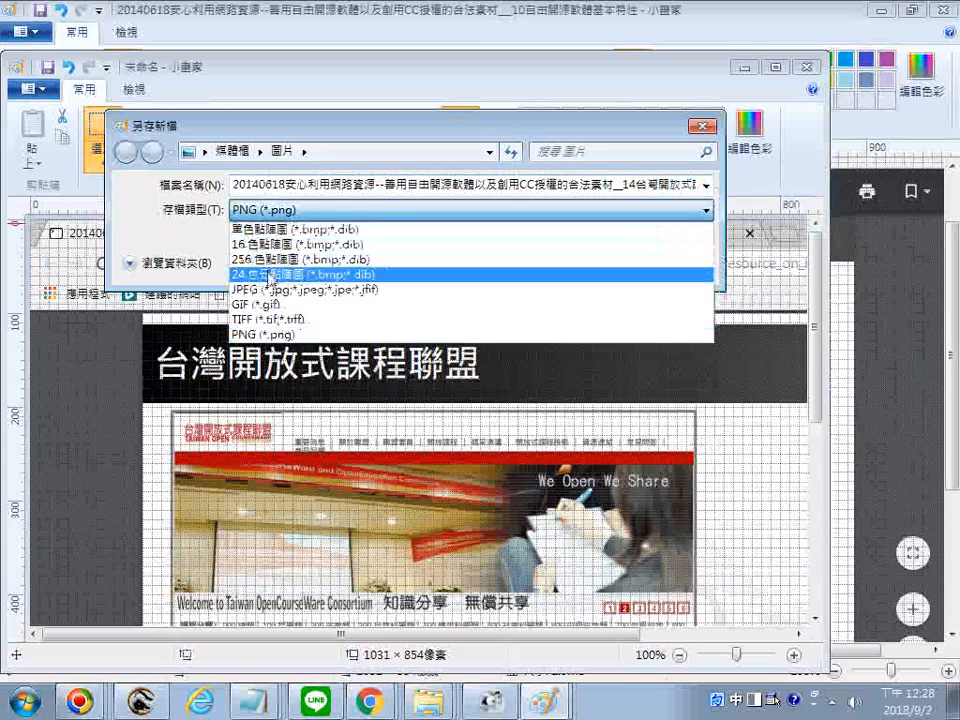
click(270, 274)
click(574, 257)
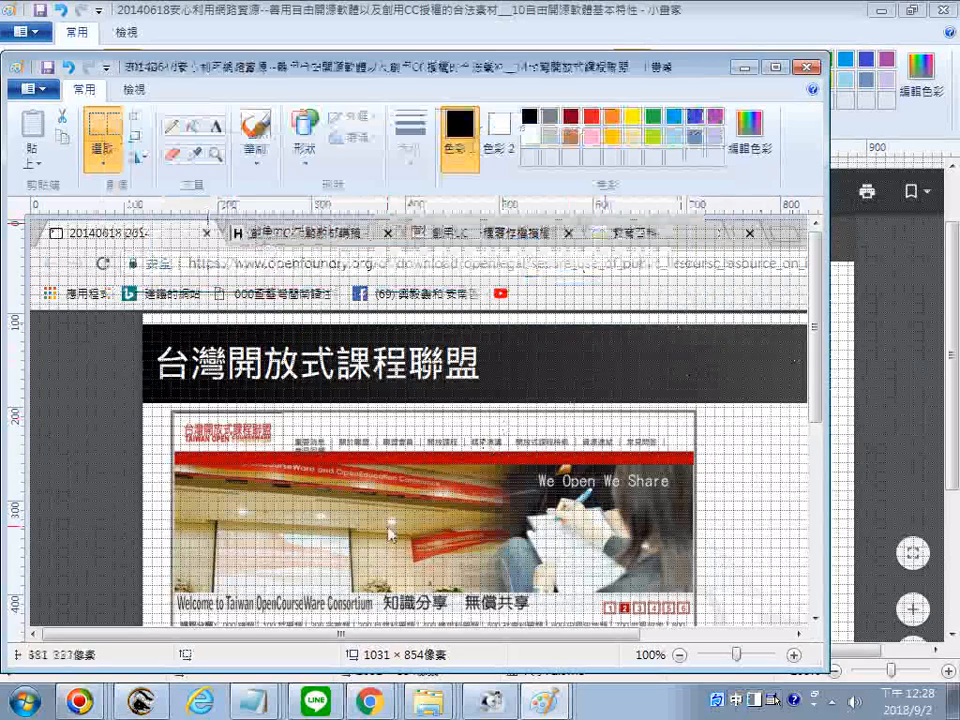
Step: Switch to Chrome and search Google for the copied text 台灣開放式課程聯盟
click(363, 712)
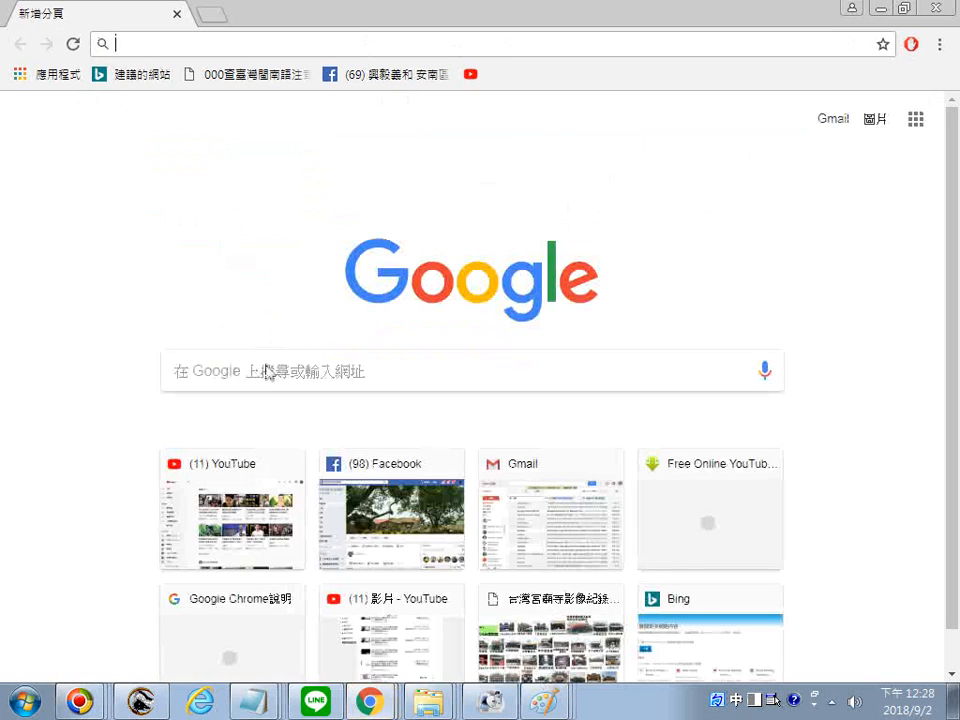
click(236, 357)
key(ctrl+v)
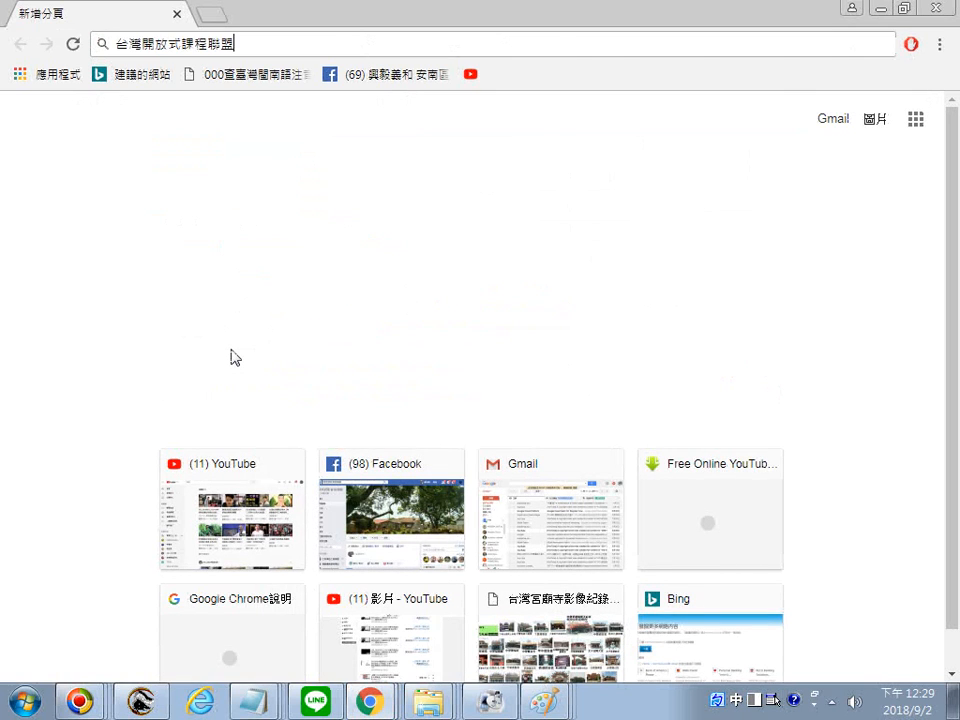
key(Return)
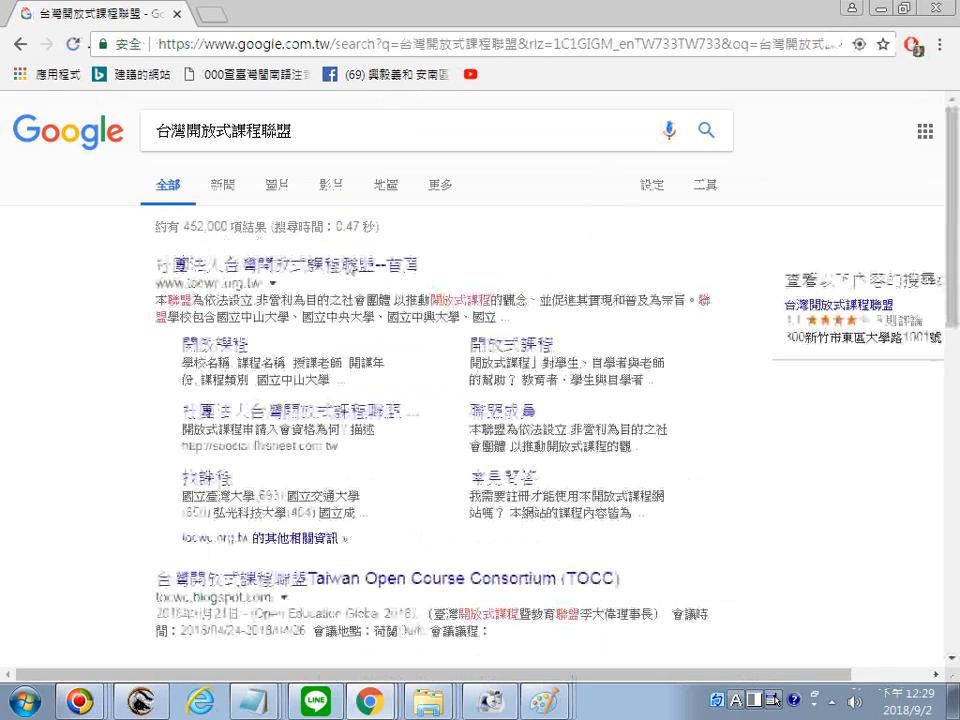
right_click(368, 266)
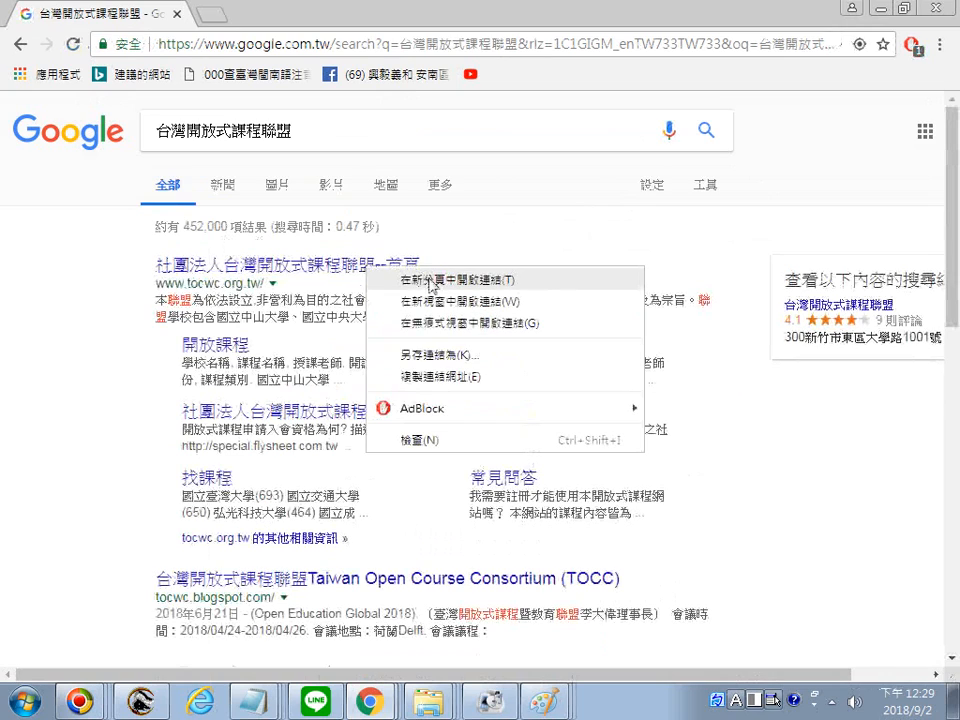
click(432, 284)
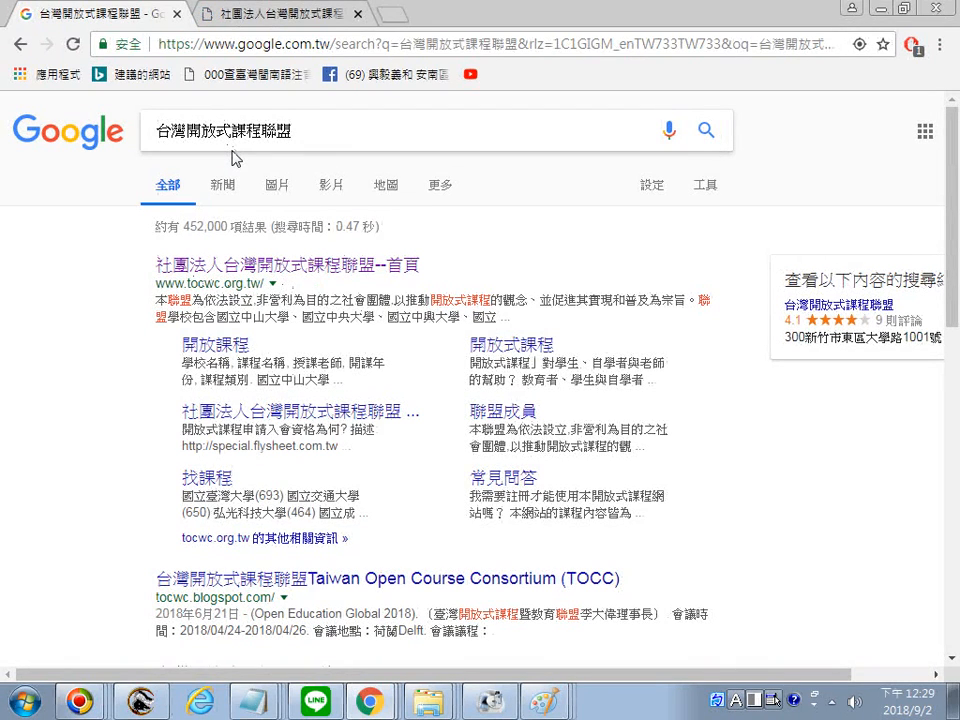
click(250, 16)
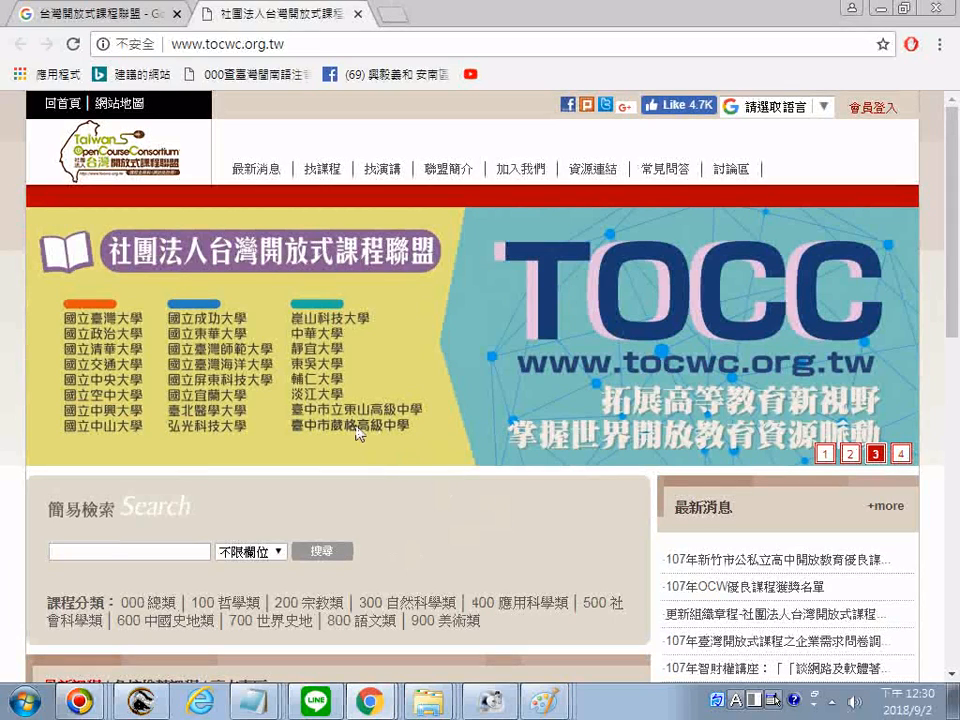
Step: Open the 表演學 course from the latest courses list in a new tab
scroll(536, 505, down, 4)
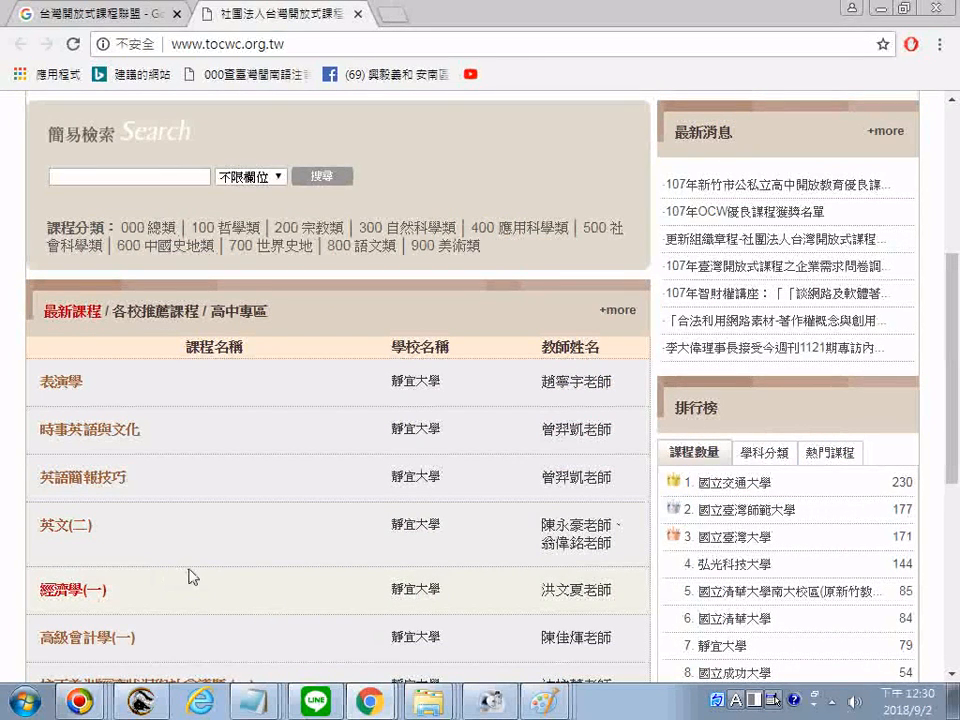
right_click(70, 388)
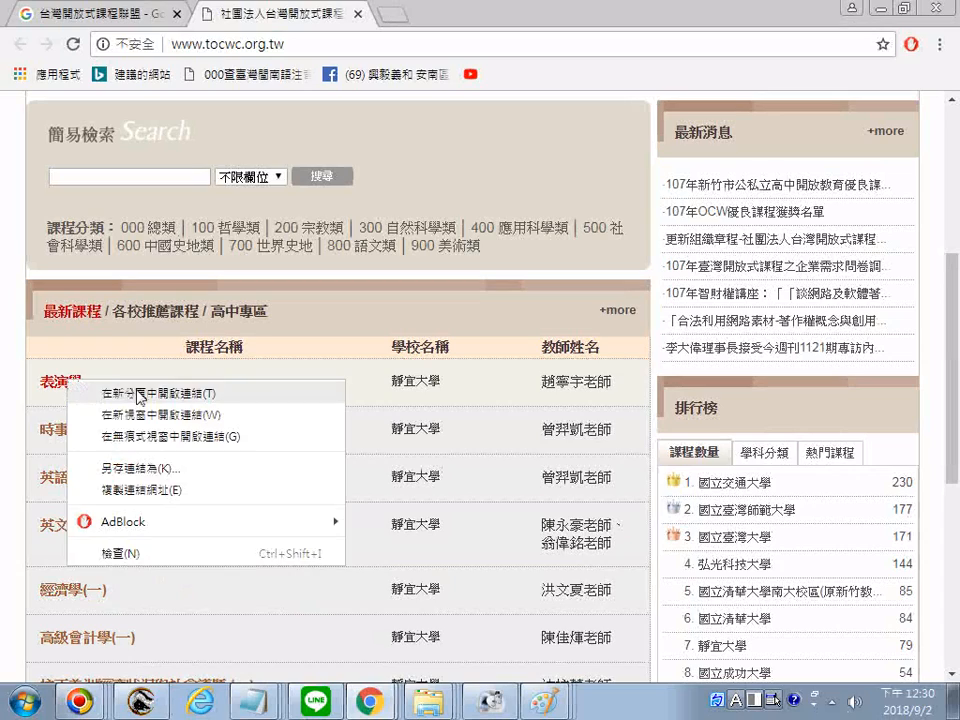
click(137, 393)
Step: Open the 基礎電視製作概論 and 英文閱讀(一) courses further down the latest courses list in new tabs
scroll(198, 524, down, 1)
scroll(198, 526, down, 2)
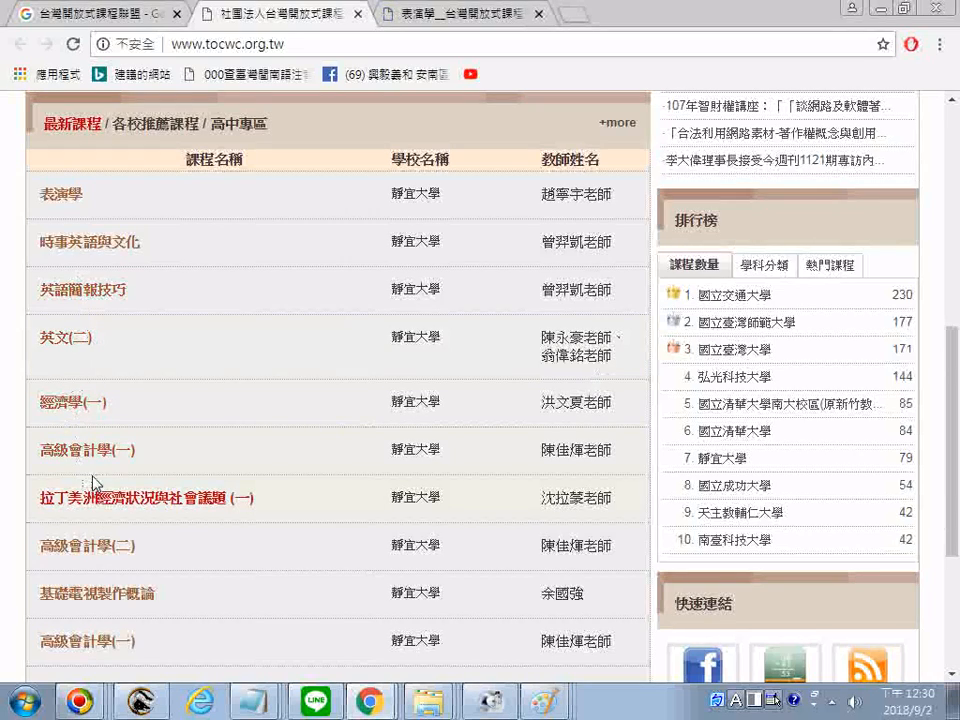
scroll(155, 551, down, 1)
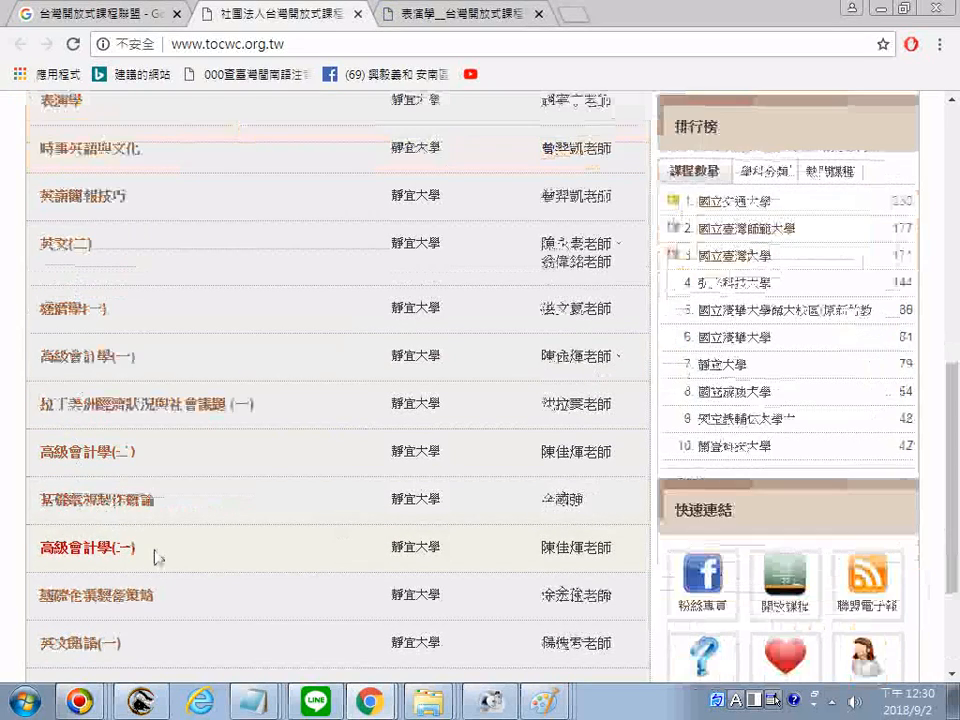
scroll(140, 550, down, 1)
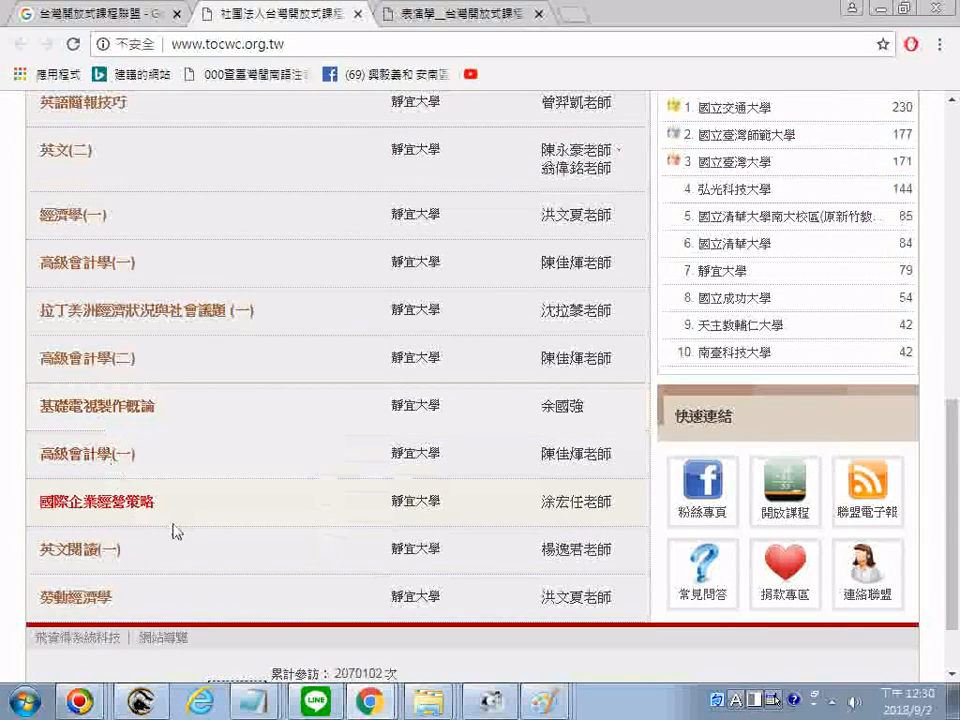
right_click(145, 410)
click(200, 421)
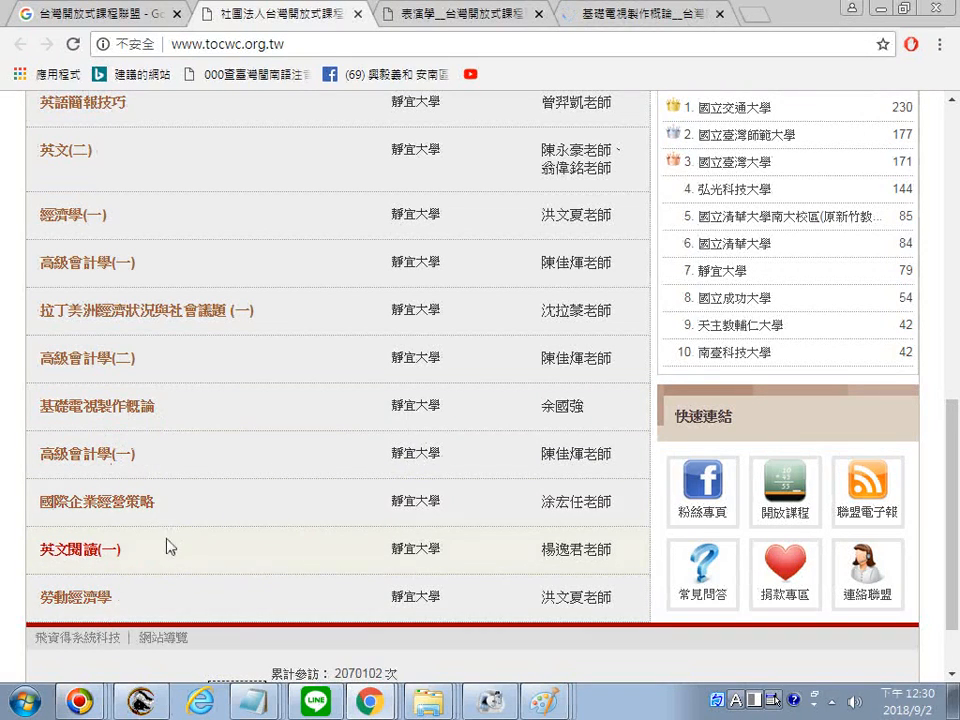
right_click(90, 549)
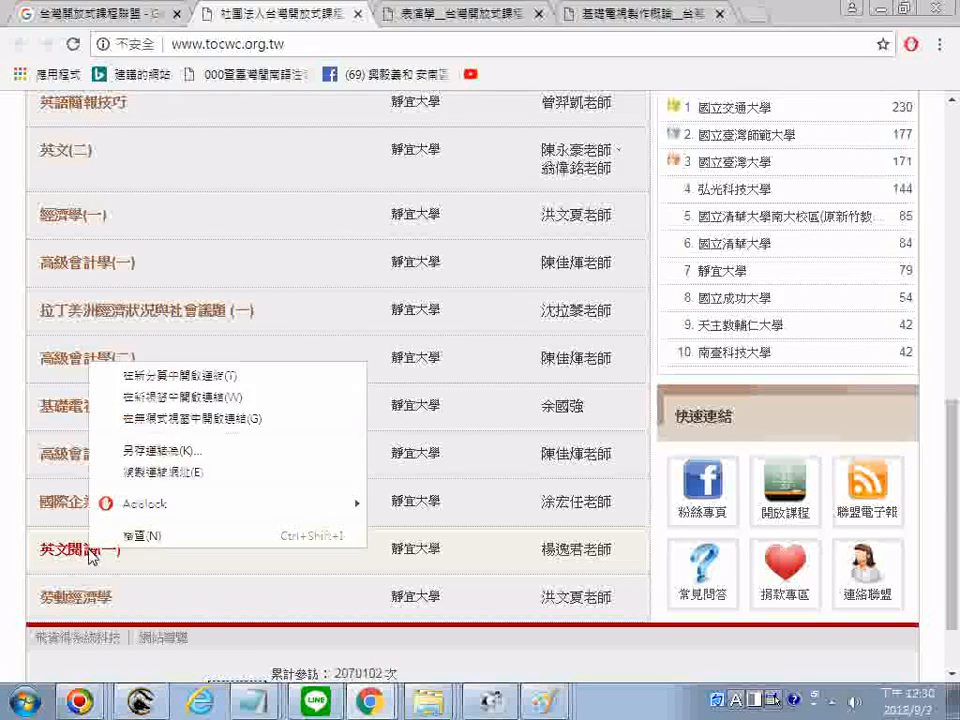
click(197, 378)
Step: Open the 時事英語與文化 course near the start of the latest courses list in a new tab
scroll(263, 446, up, 5)
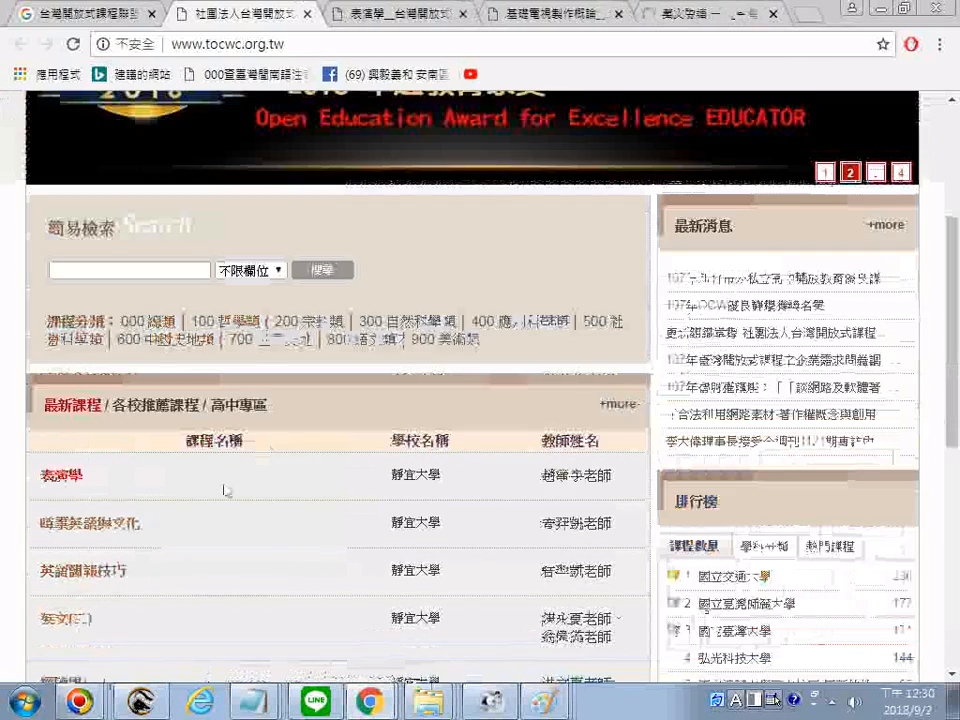
right_click(79, 574)
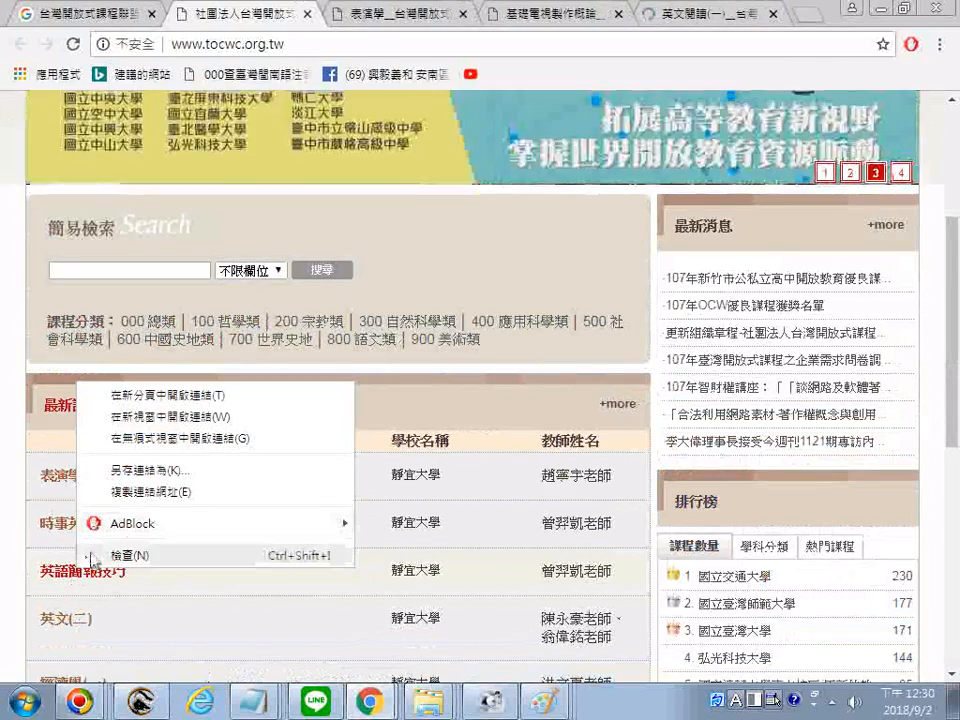
right_click(69, 523)
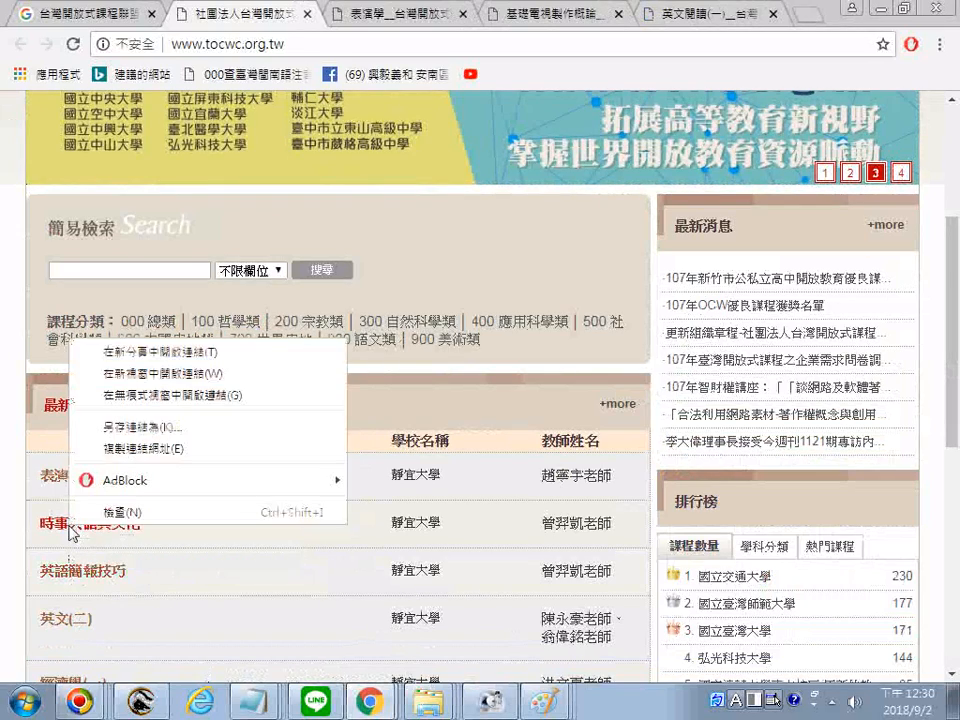
click(167, 355)
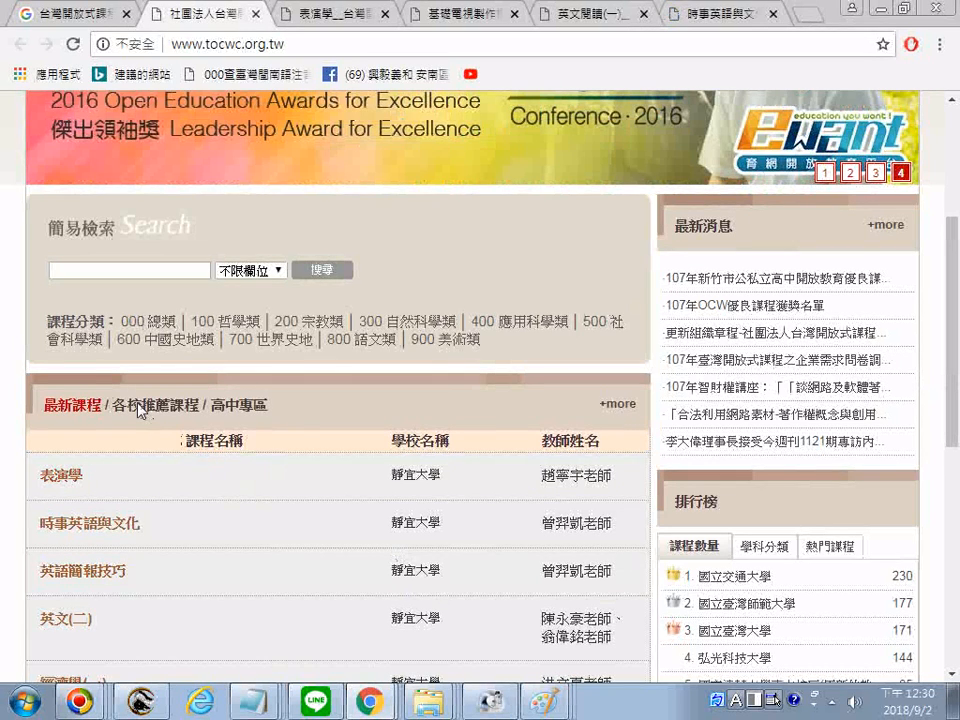
Step: Show the 高中校內課程 list under 高中專區, and open 國立成功大學 from the 課程數量 ranking in a new tab
mouse_move(224, 416)
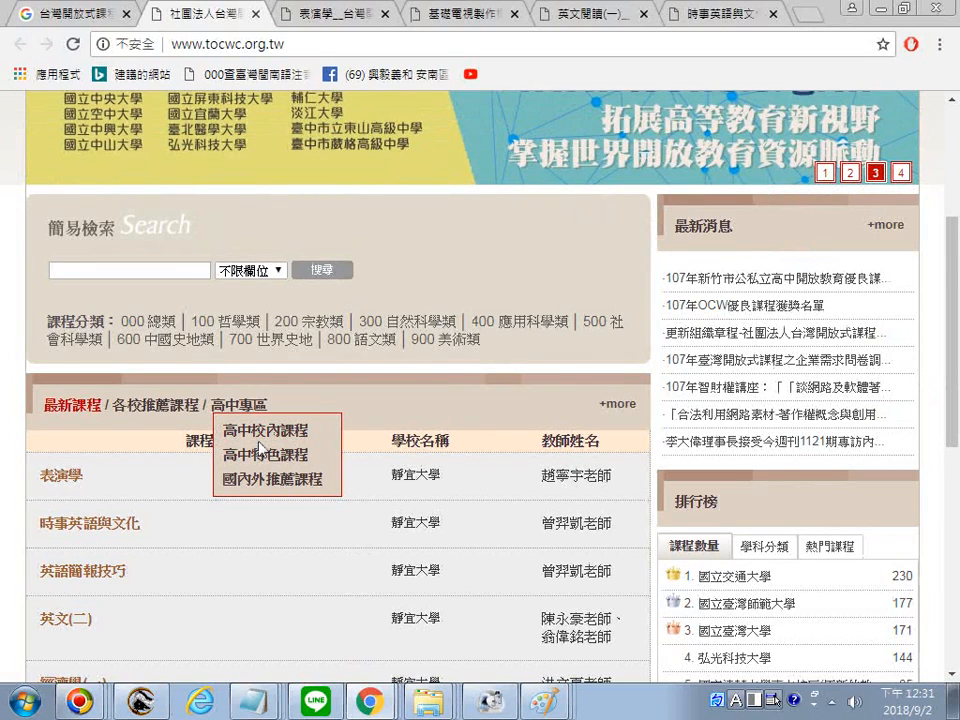
click(253, 430)
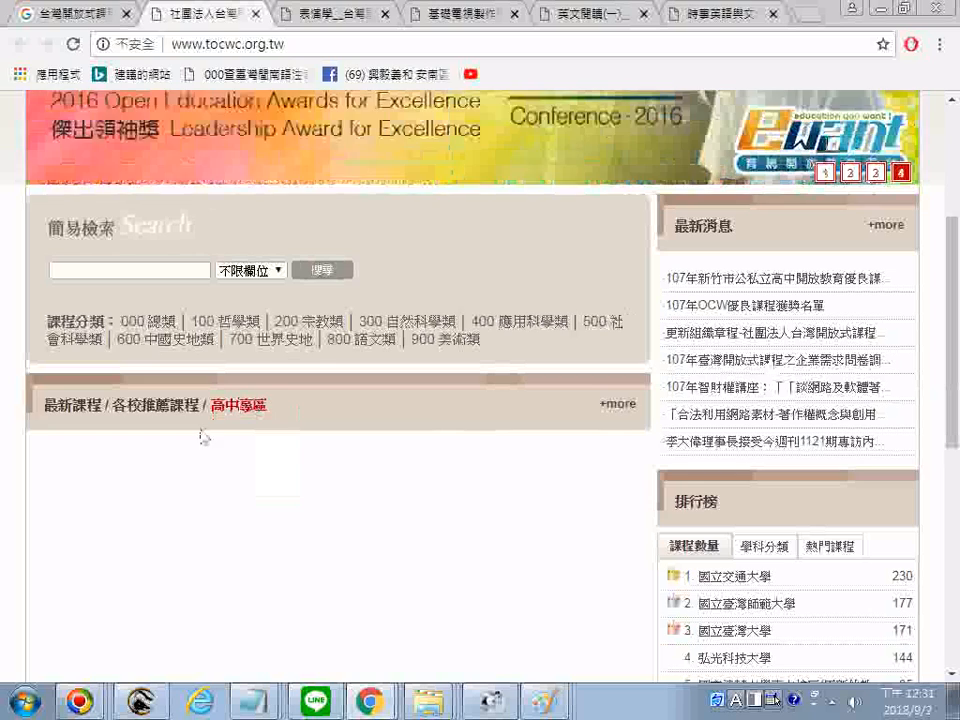
scroll(212, 475, down, 1)
scroll(206, 470, down, 4)
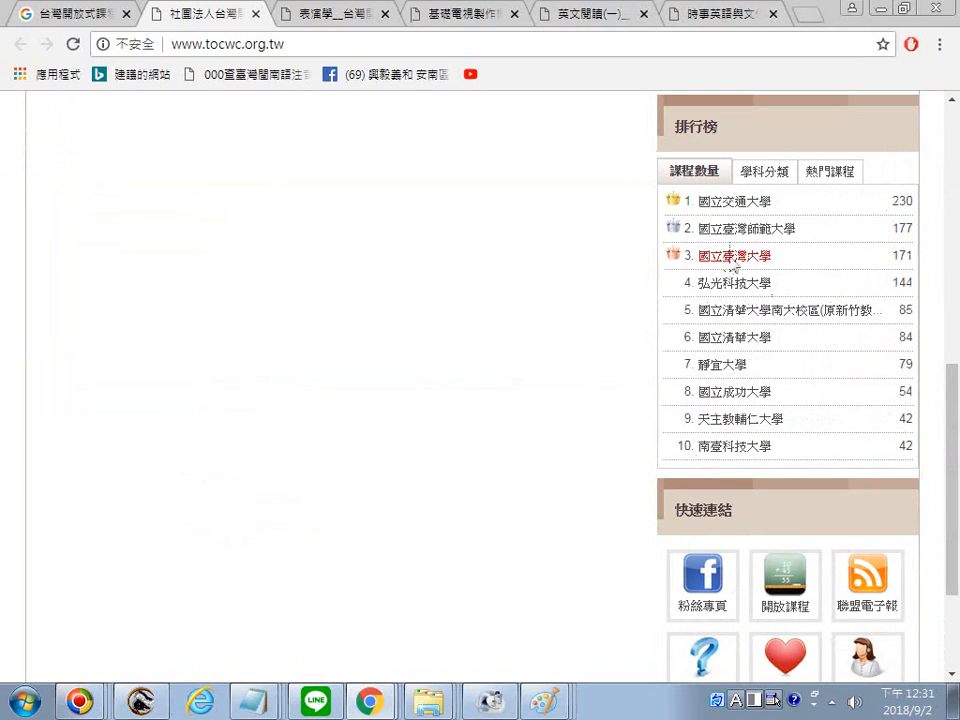
right_click(727, 398)
click(705, 404)
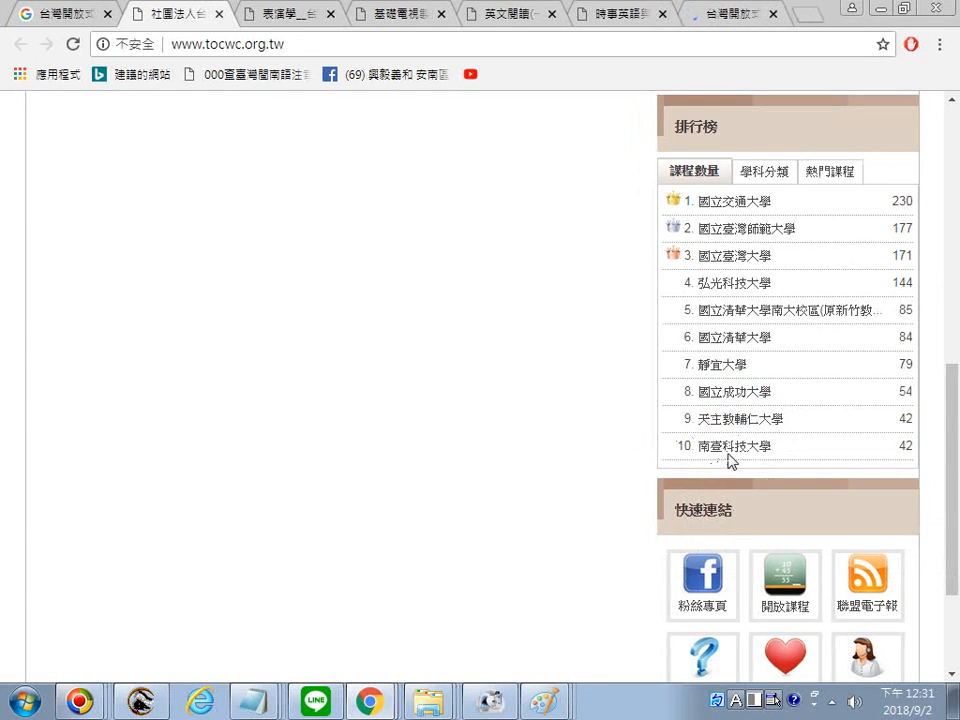
Step: Open the 700 世界史地 and 600 中國史地類 course categories in new tabs
scroll(574, 467, down, 1)
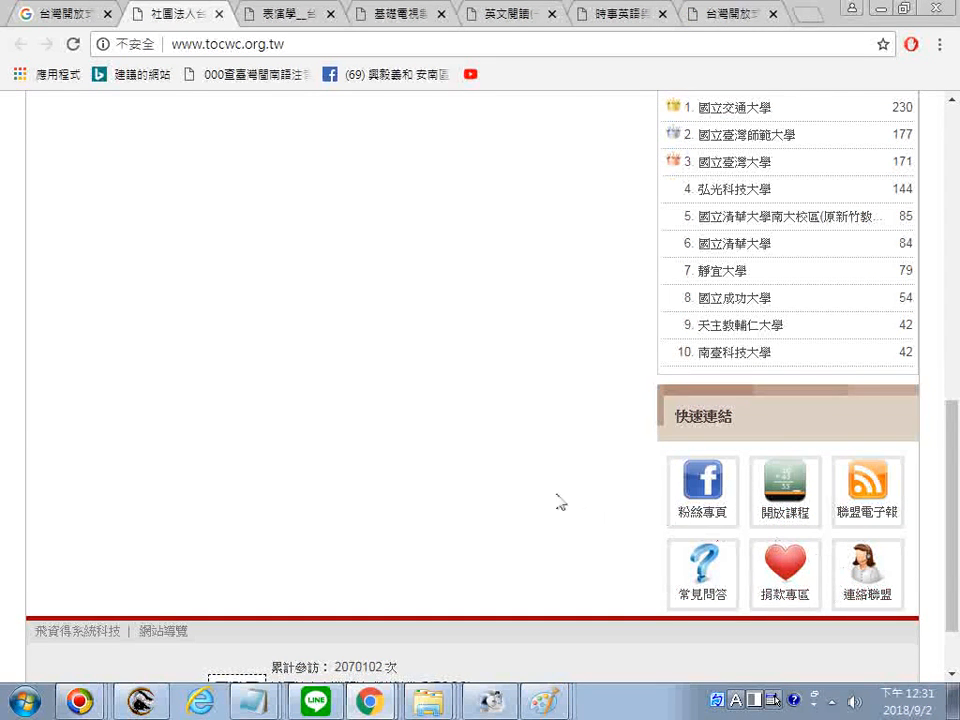
scroll(530, 485, up, 1)
scroll(517, 477, up, 4)
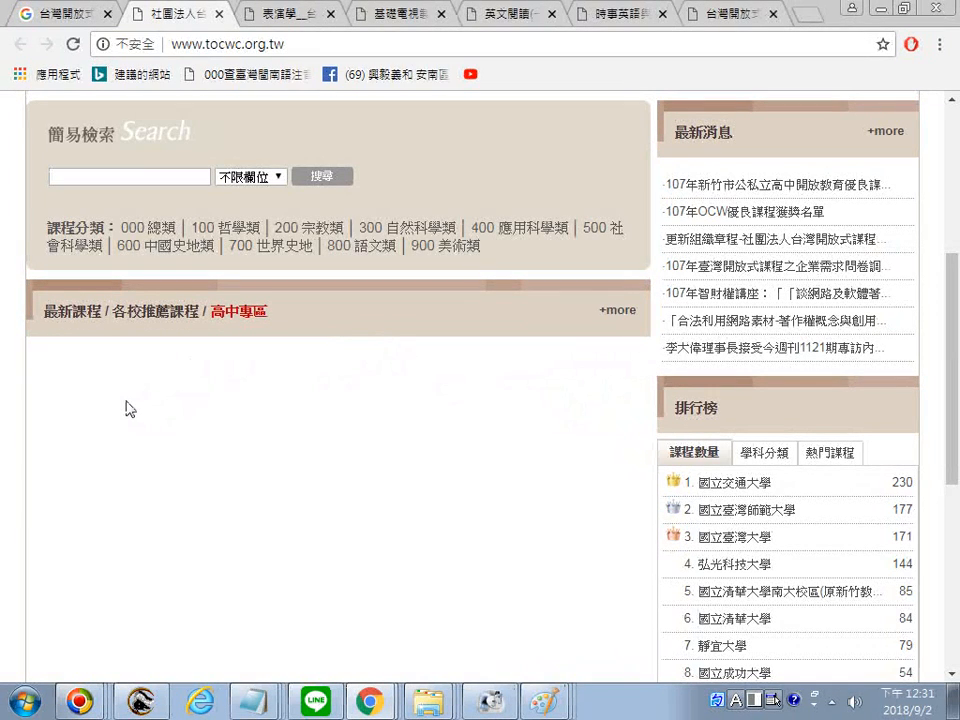
scroll(126, 408, up, 4)
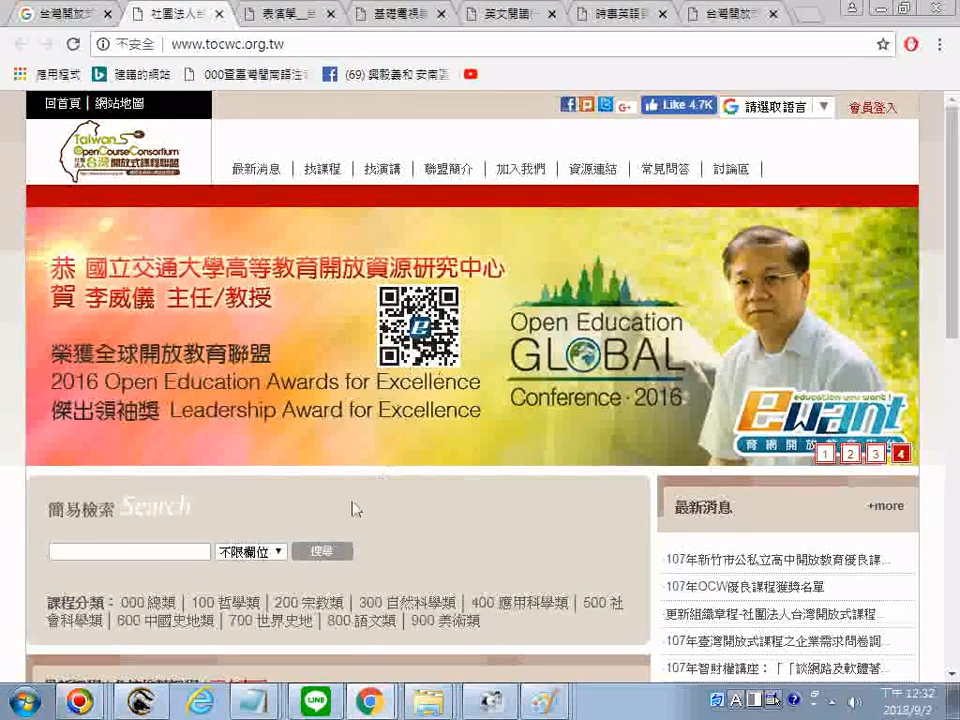
right_click(270, 625)
click(300, 440)
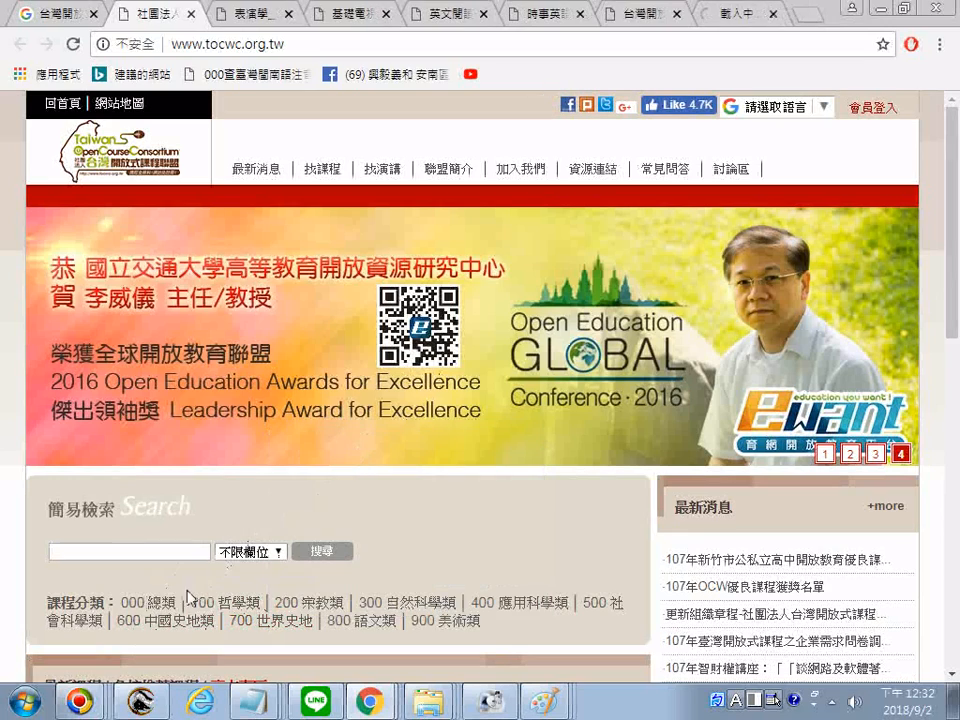
right_click(180, 626)
click(300, 441)
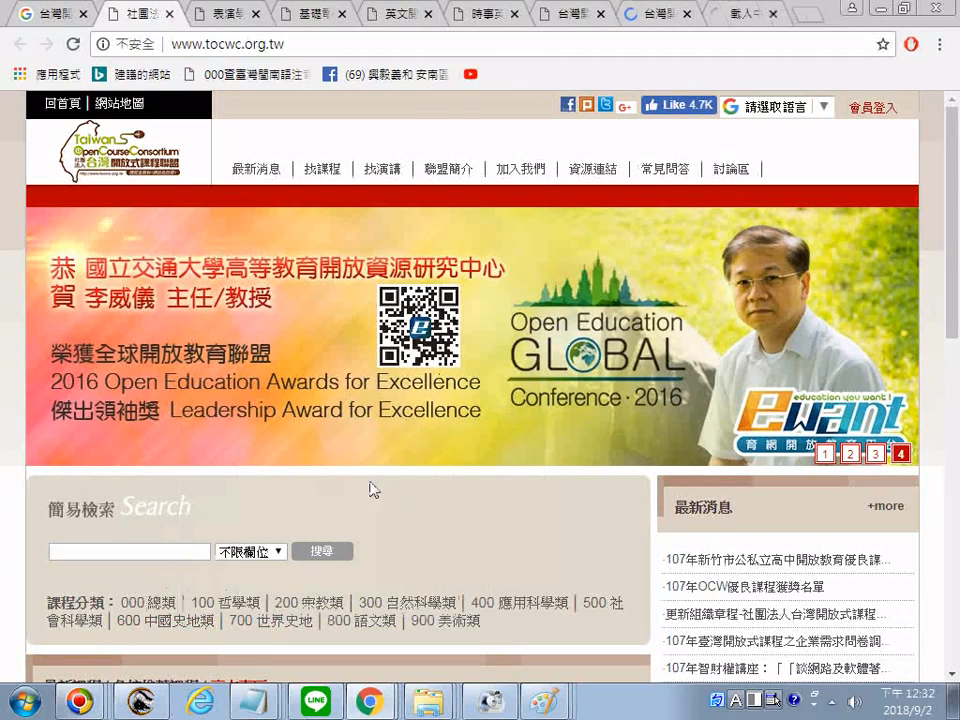
Step: Display the course cards under 高中專區 and open the DSMOOCs Java Script五十講 course in a new tab
scroll(377, 500, down, 1)
scroll(373, 500, down, 3)
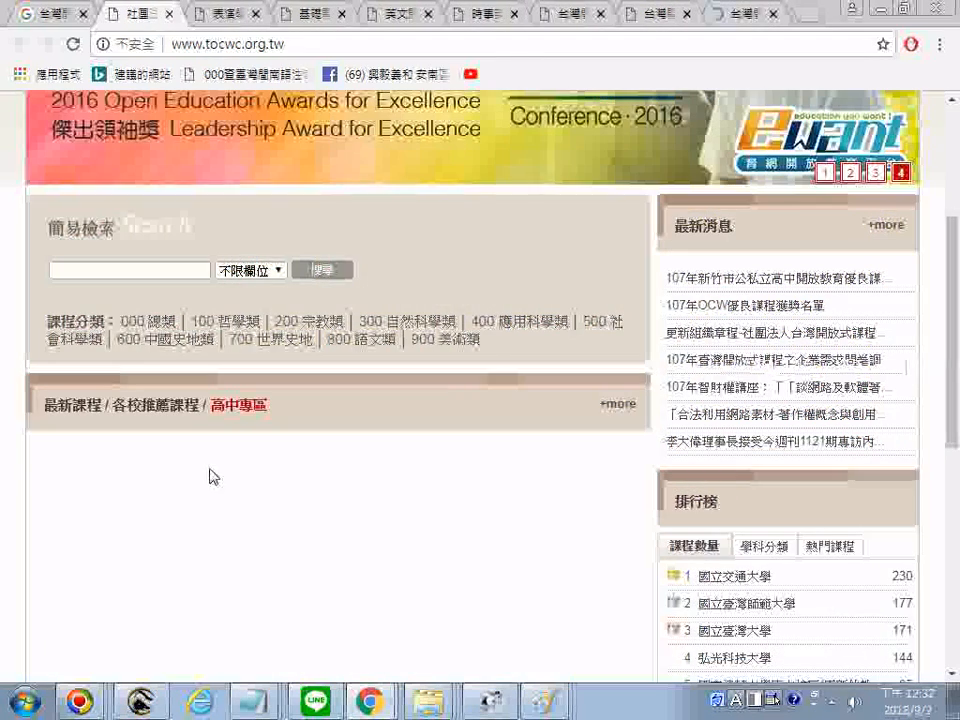
mouse_move(222, 408)
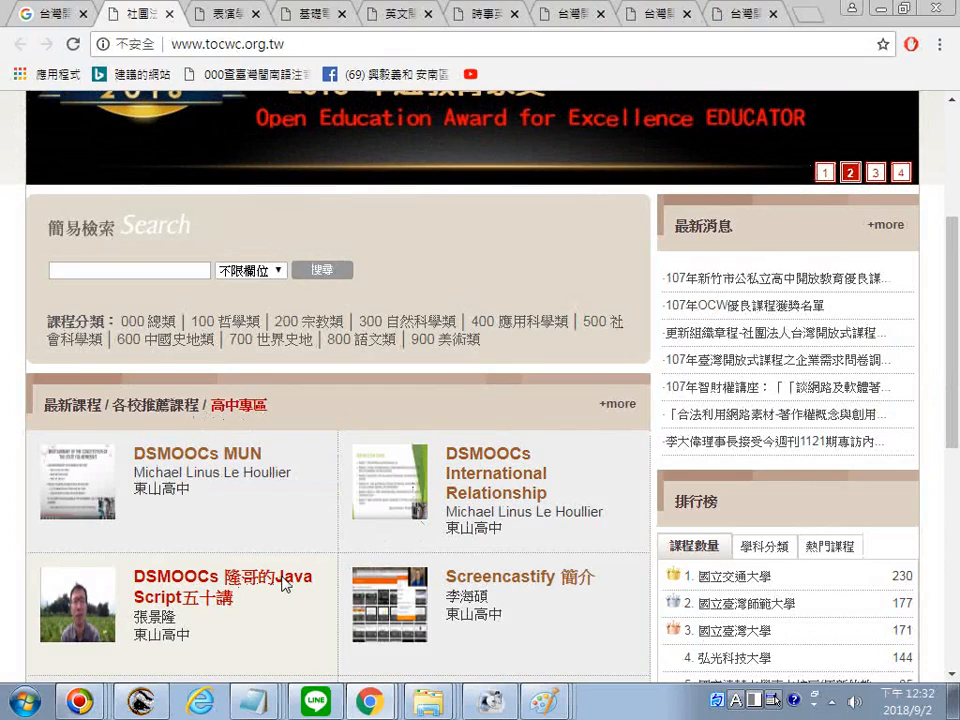
right_click(209, 578)
key(t)
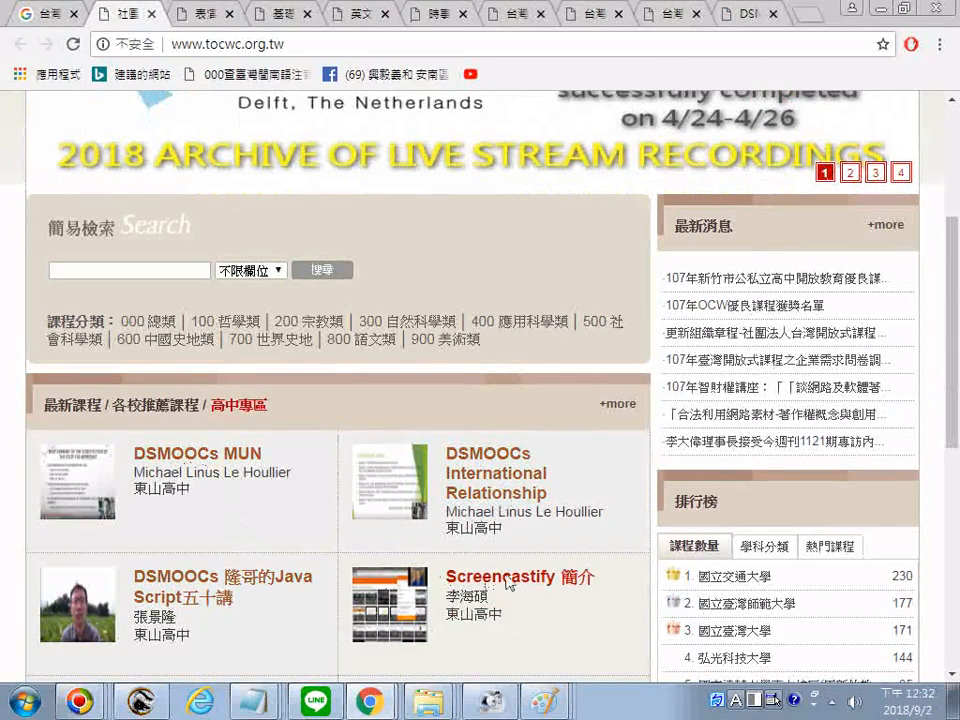
Step: Open the 105 國中會考英文影音詳解, 105年大學學測「英文科」解答與解題 and 105 國中會考英文聽力影音詳解 courses in new tabs
scroll(513, 614, down, 3)
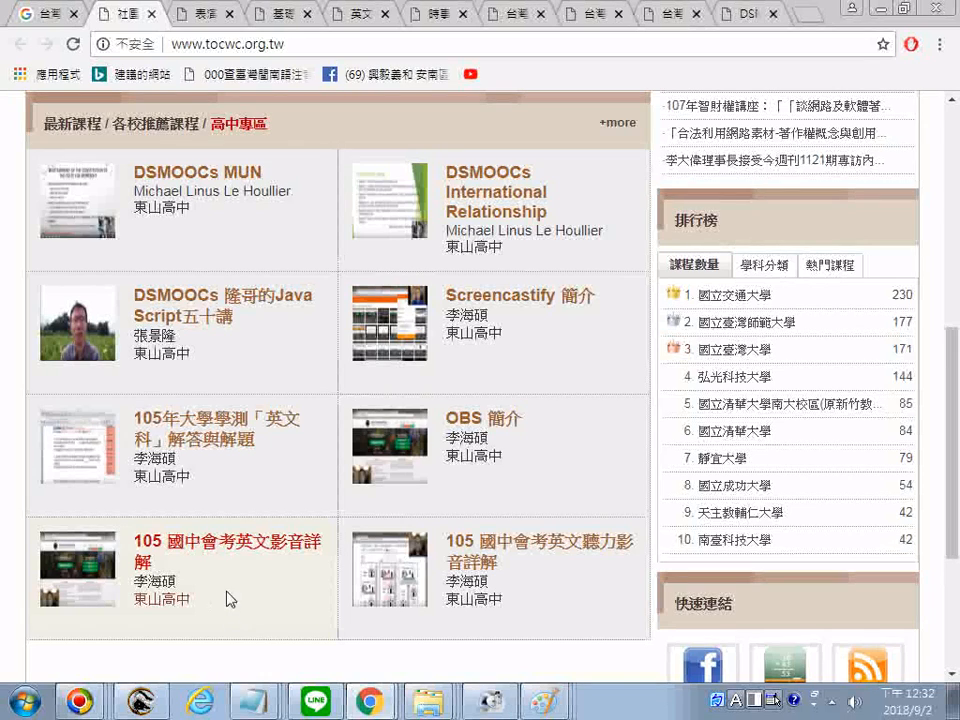
right_click(293, 547)
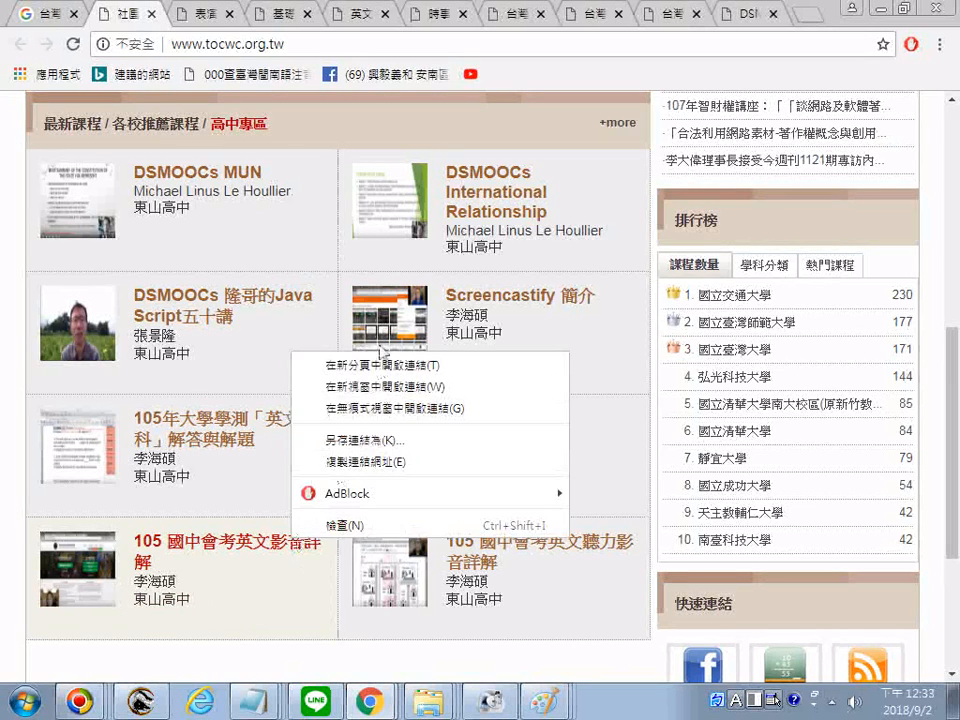
click(350, 364)
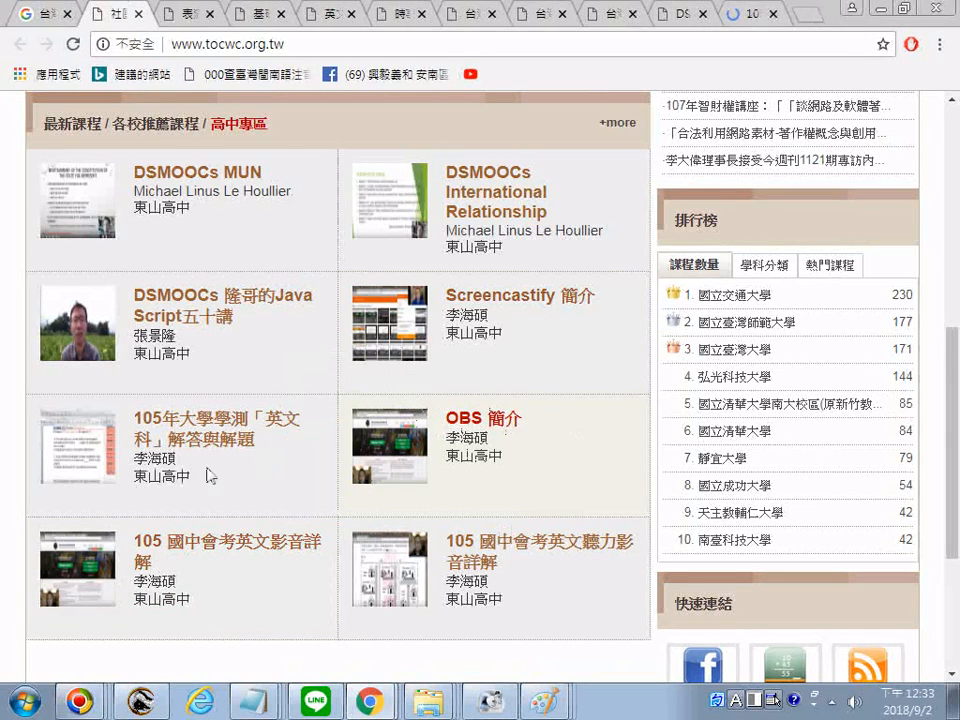
right_click(251, 409)
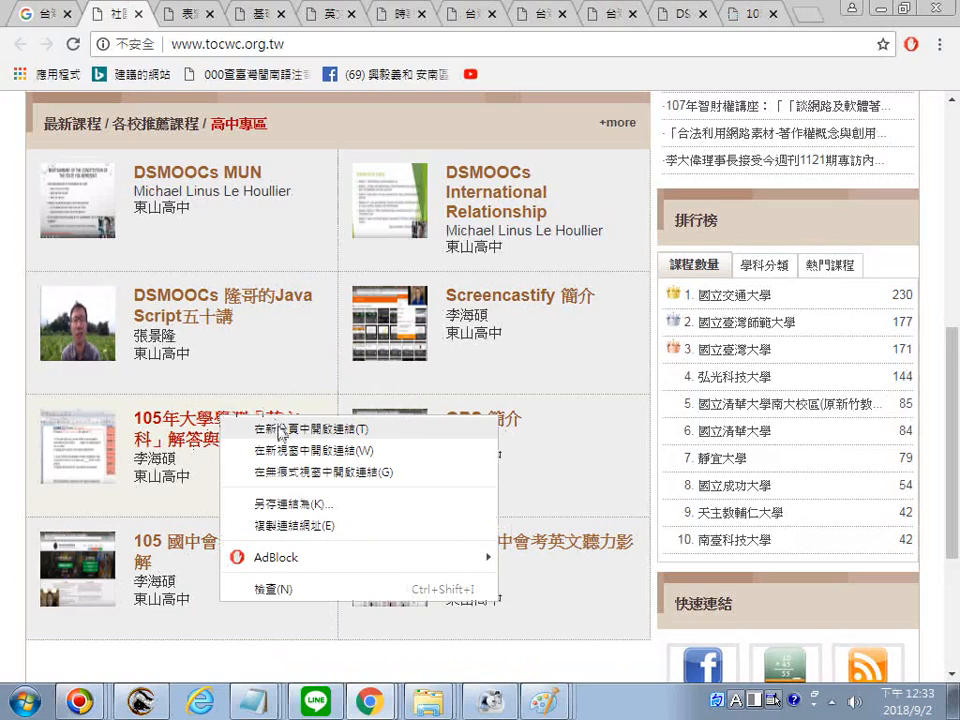
click(260, 429)
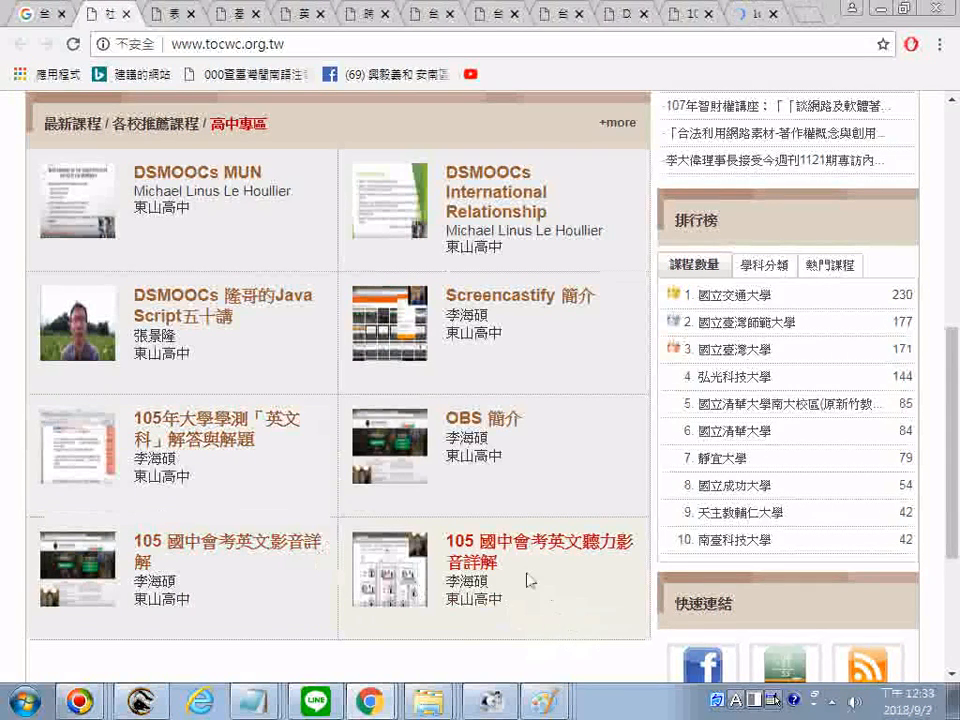
right_click(548, 548)
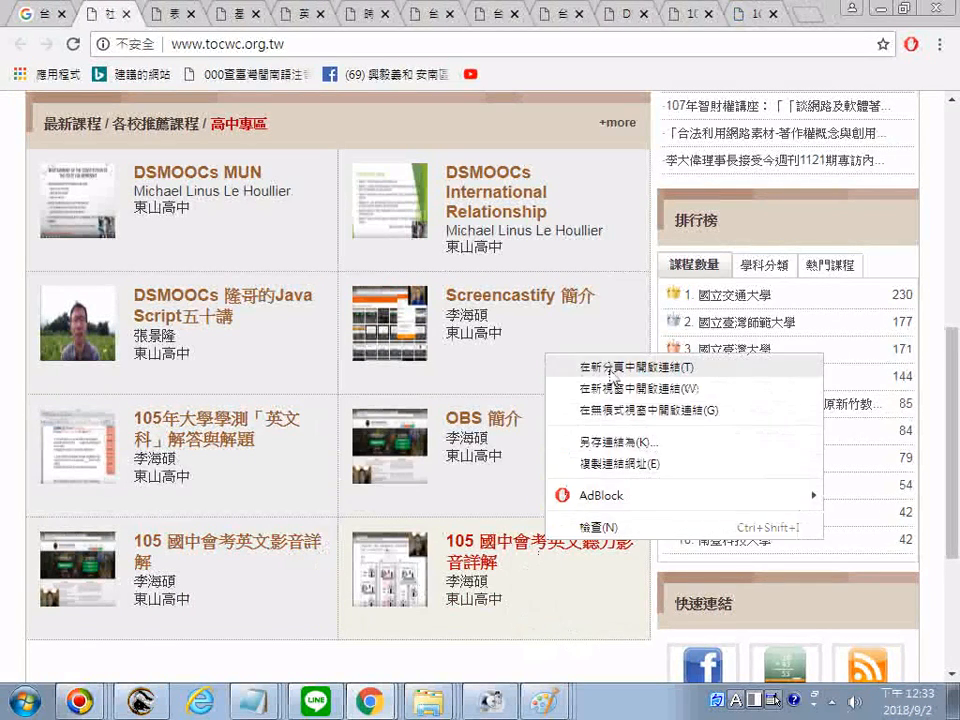
click(600, 366)
Step: Open a blank Notepad document over the home page and paste 台灣開放式課程聯盟 into it
scroll(497, 587, down, 3)
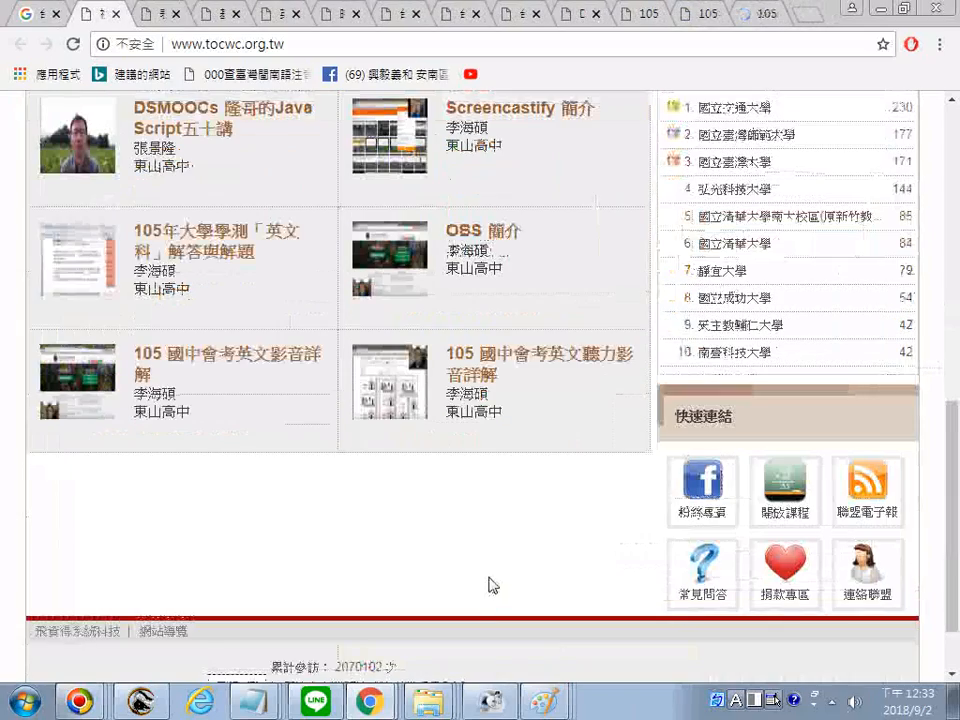
scroll(520, 570, up, 5)
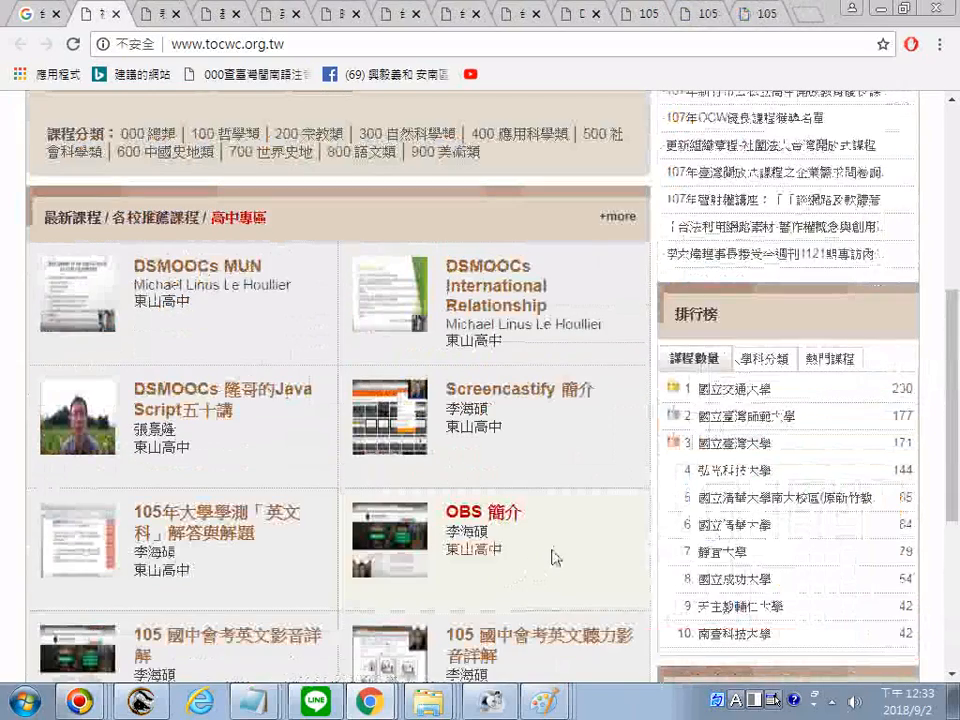
scroll(540, 549, up, 1)
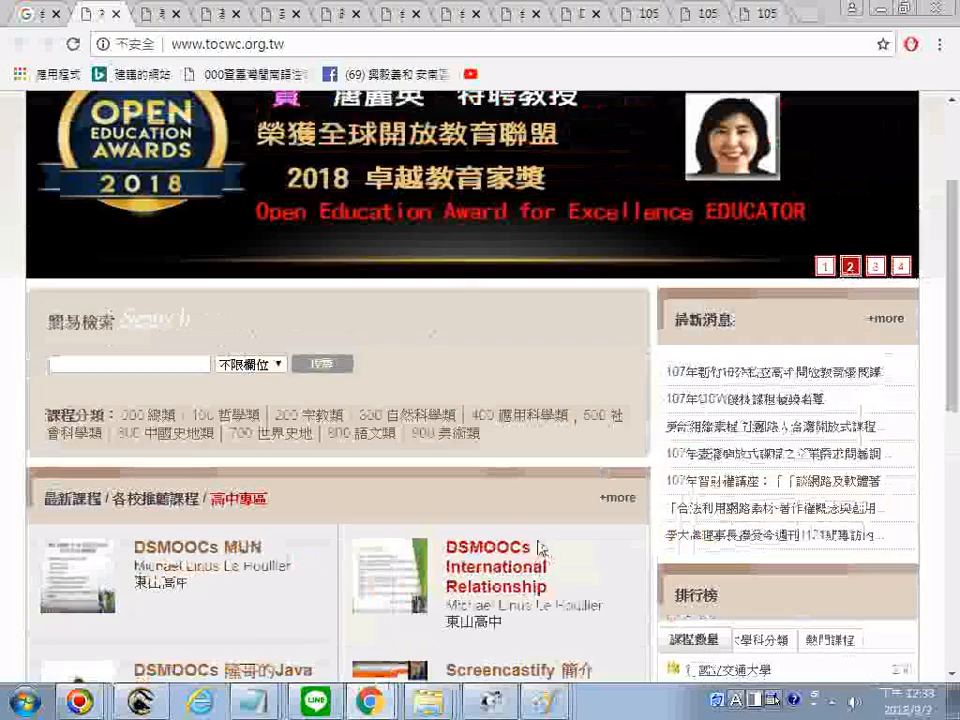
scroll(521, 536, up, 2)
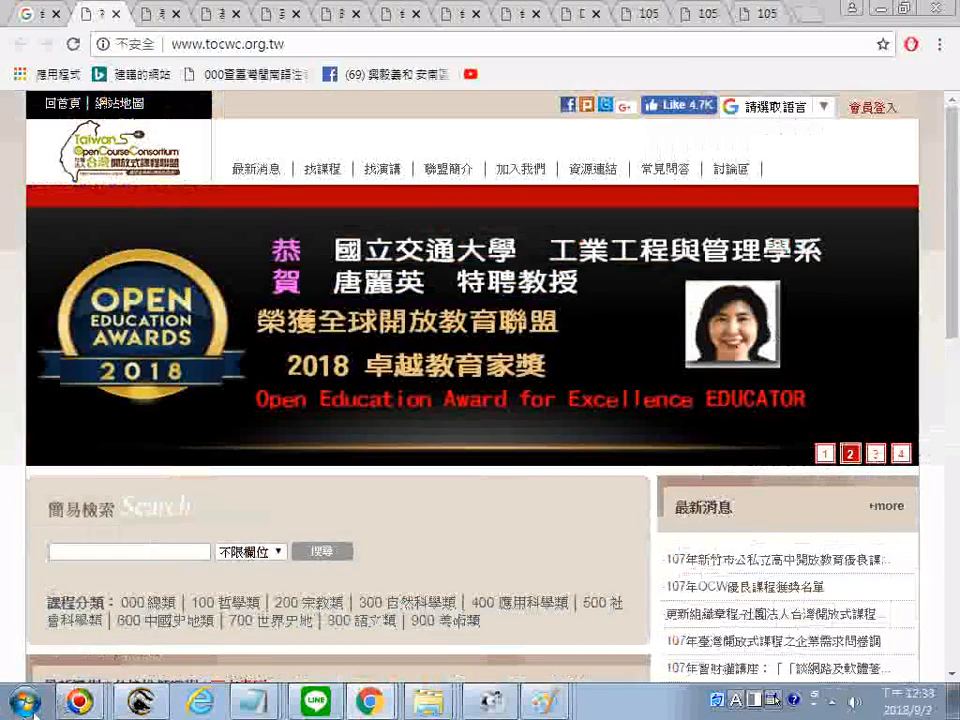
click(22, 700)
click(58, 150)
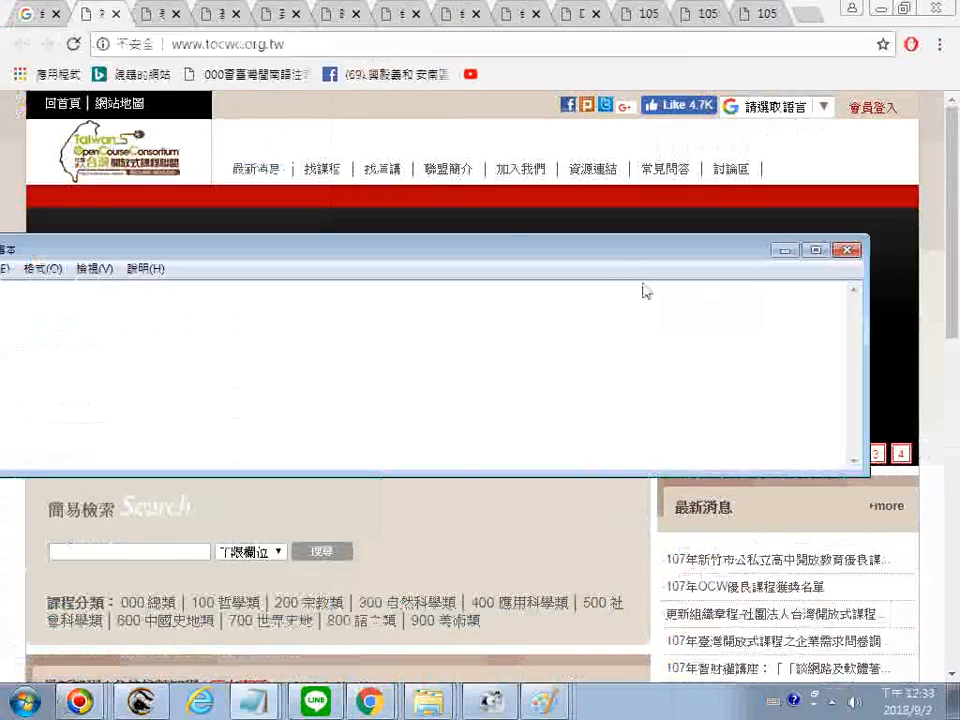
right_click(234, 359)
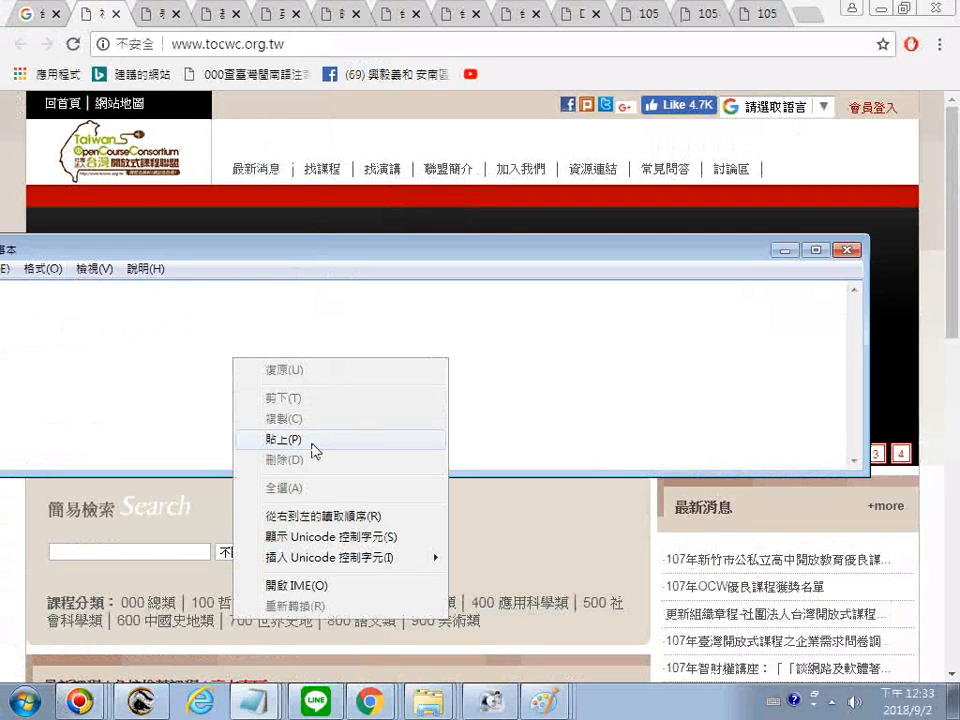
click(300, 440)
drag(280, 258, 468, 247)
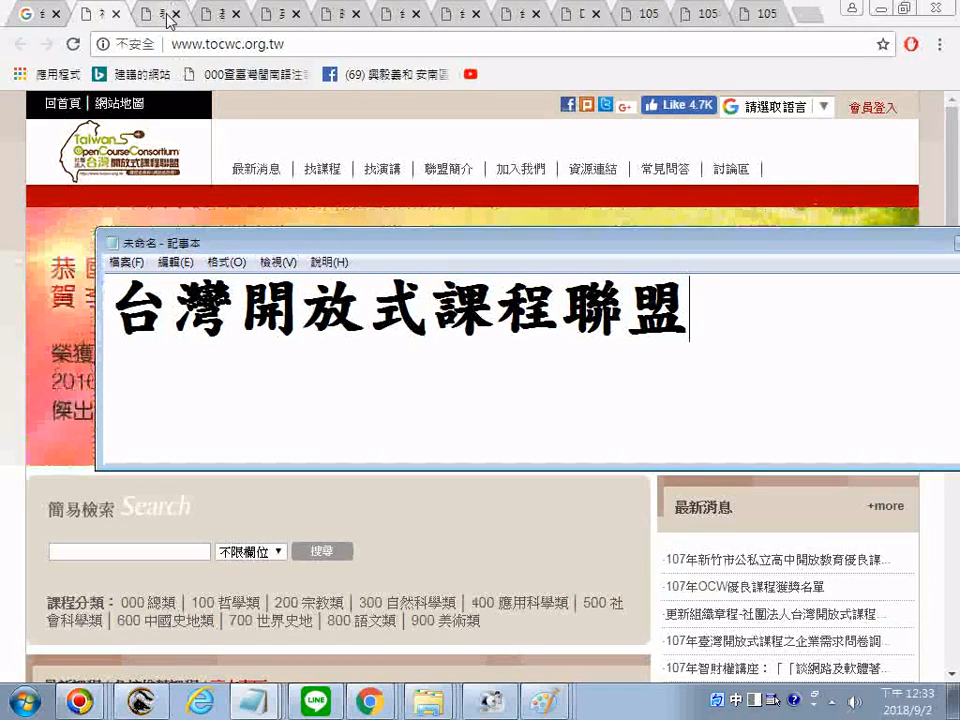
Step: Append 課程含大學高中 to the pasted text in Notepad and reposition the window so the text's start shows
text(ㄎ)
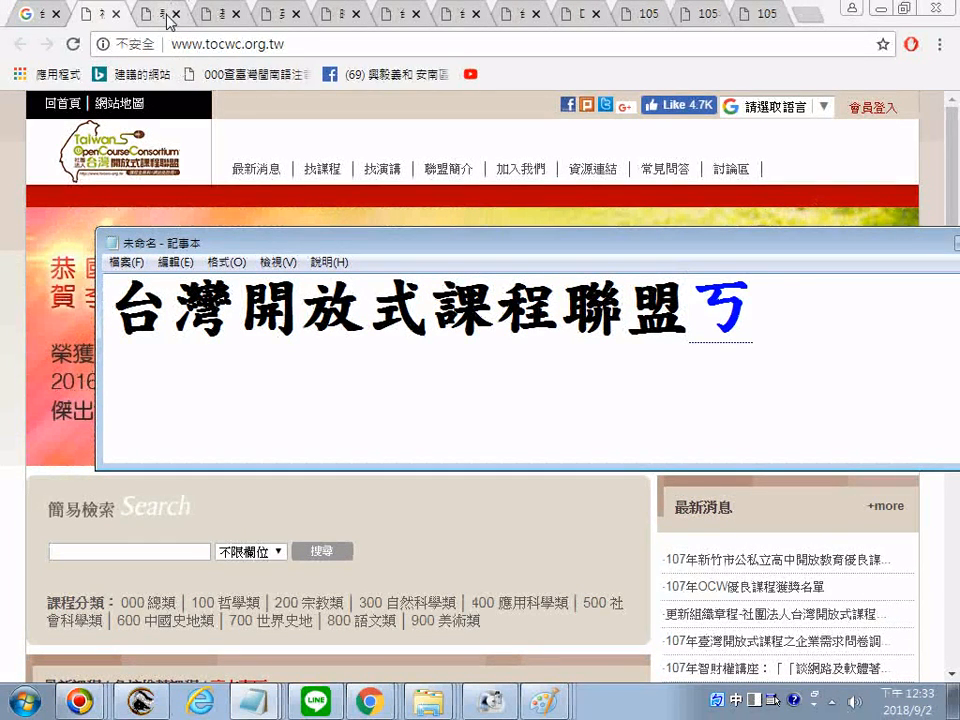
text(ㄜˋㄔㄥˊ)
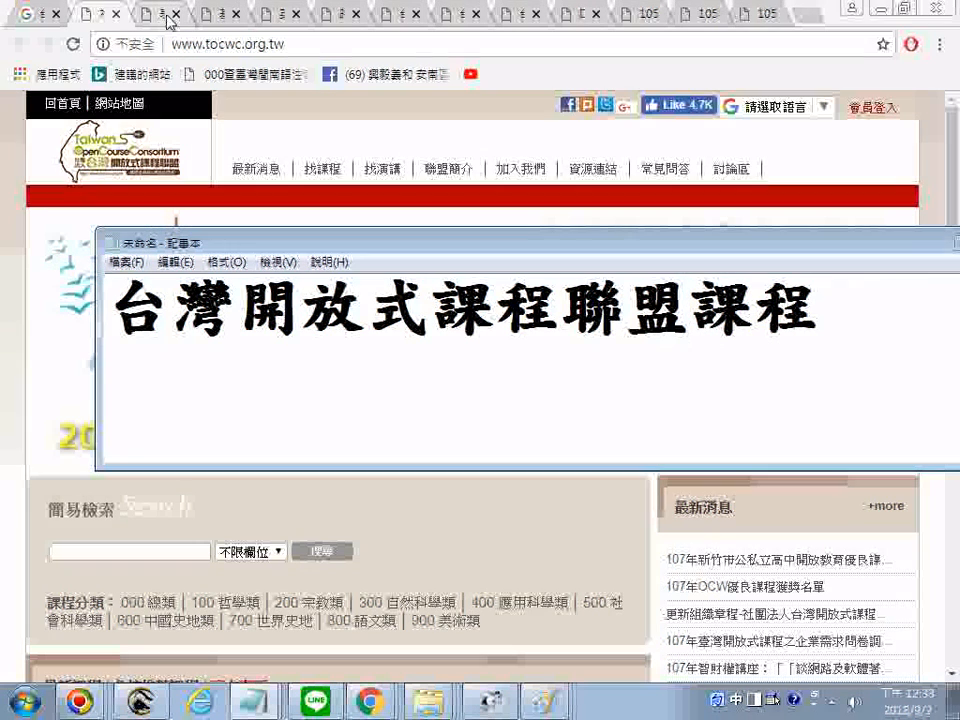
text(ㄏㄢˊㄉㄚˋㄒㄩㄝ)
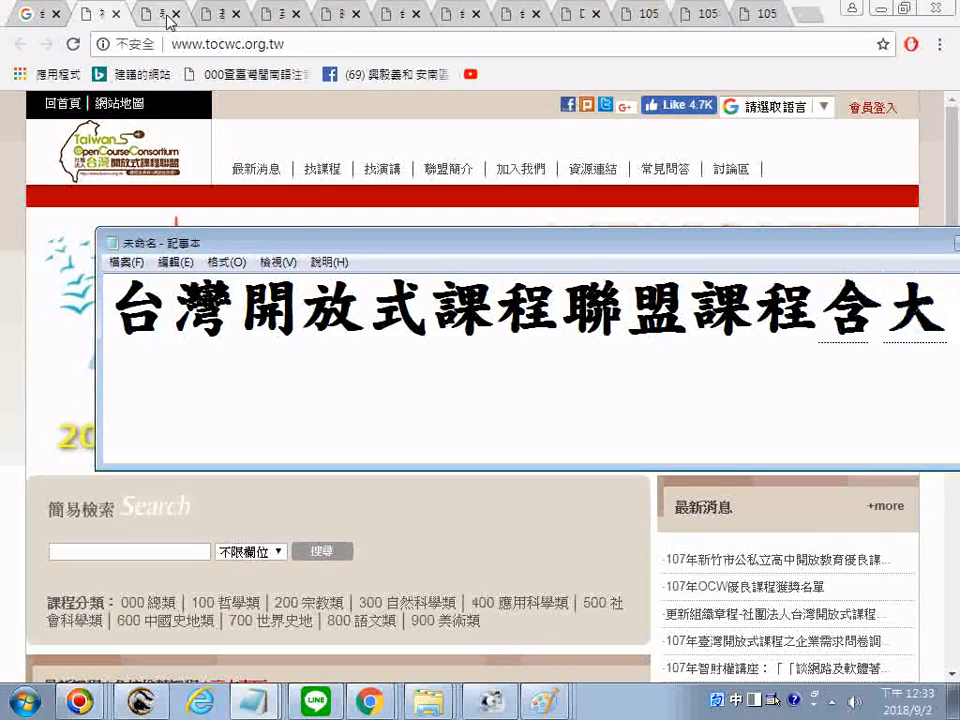
text(ˊ)
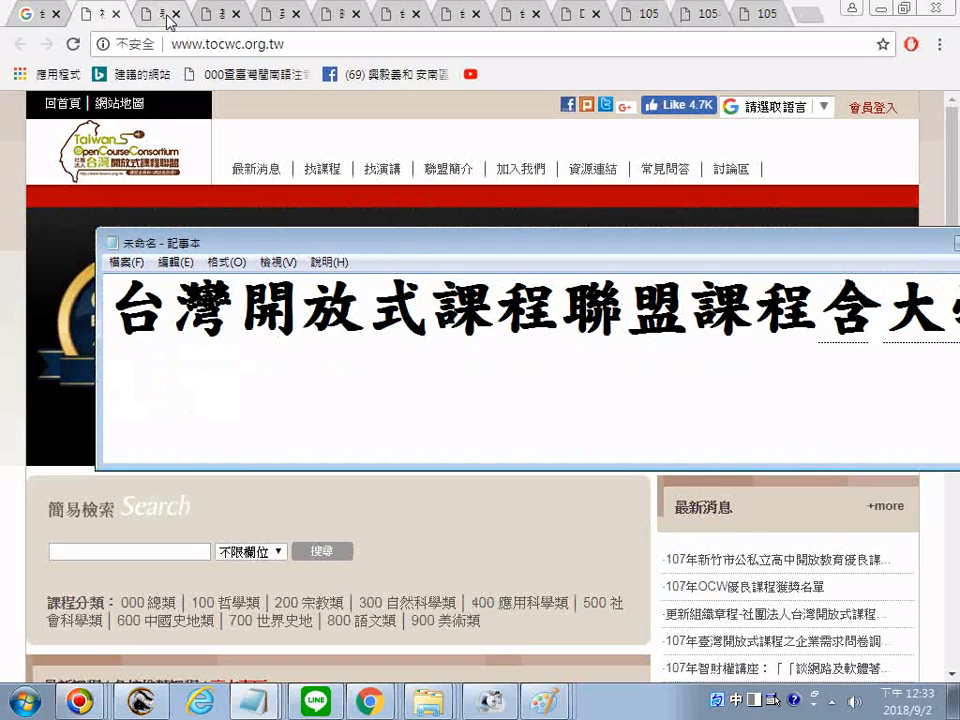
drag(517, 245, 362, 250)
key(Return)
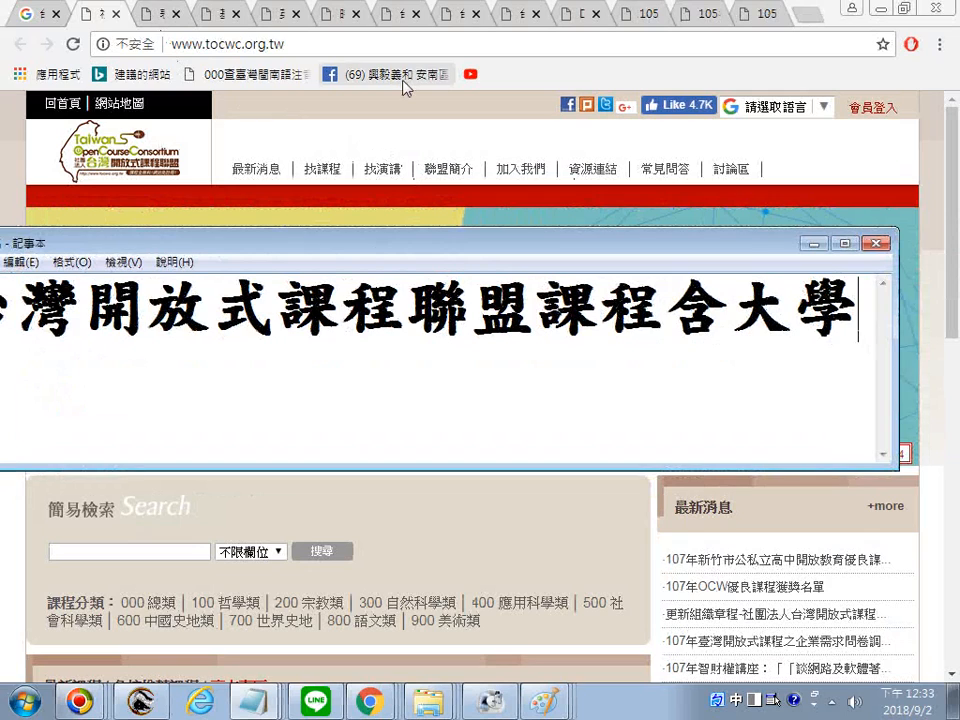
text(高ㄓㄨㄥ)
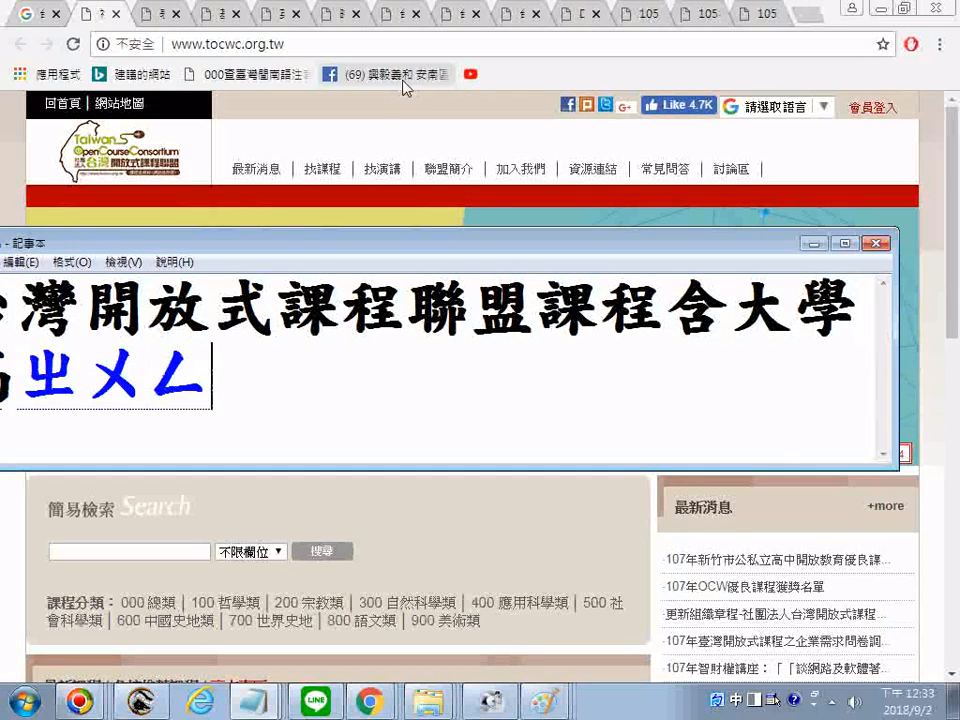
key(space)
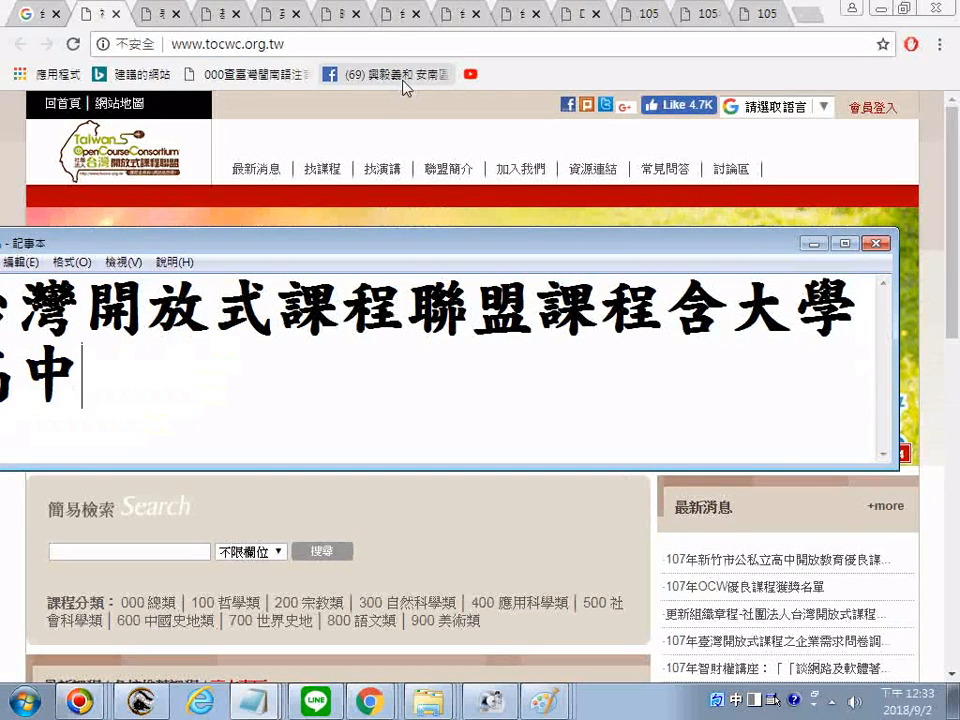
drag(386, 246, 540, 232)
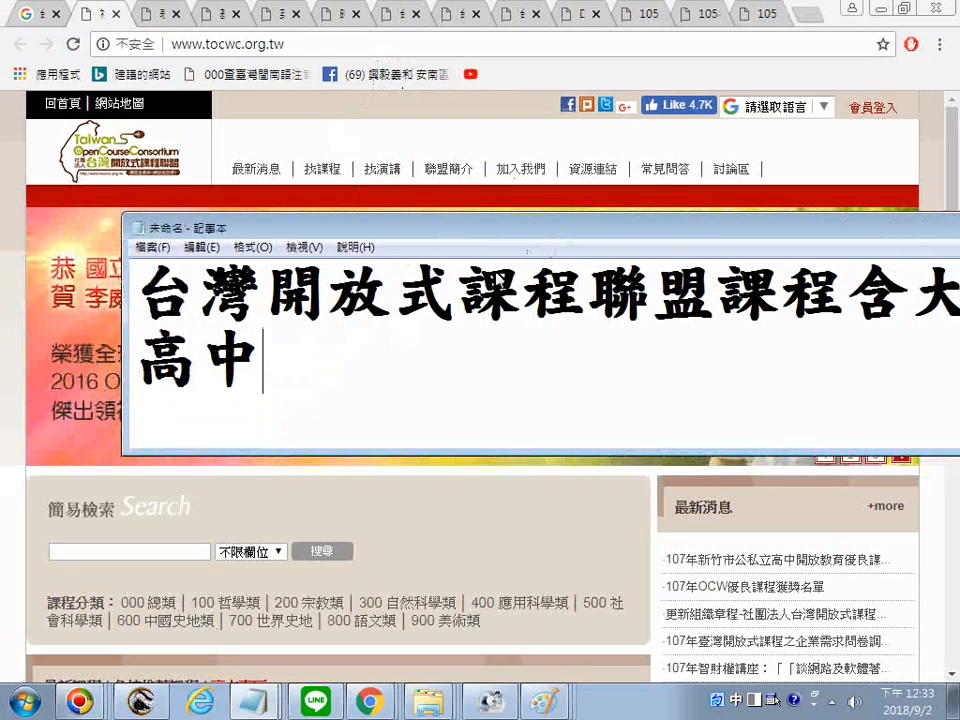
Step: Return to the consortium home page and view the 國內外推薦課程 listing under 高中專區
click(380, 525)
scroll(380, 525, down, 2)
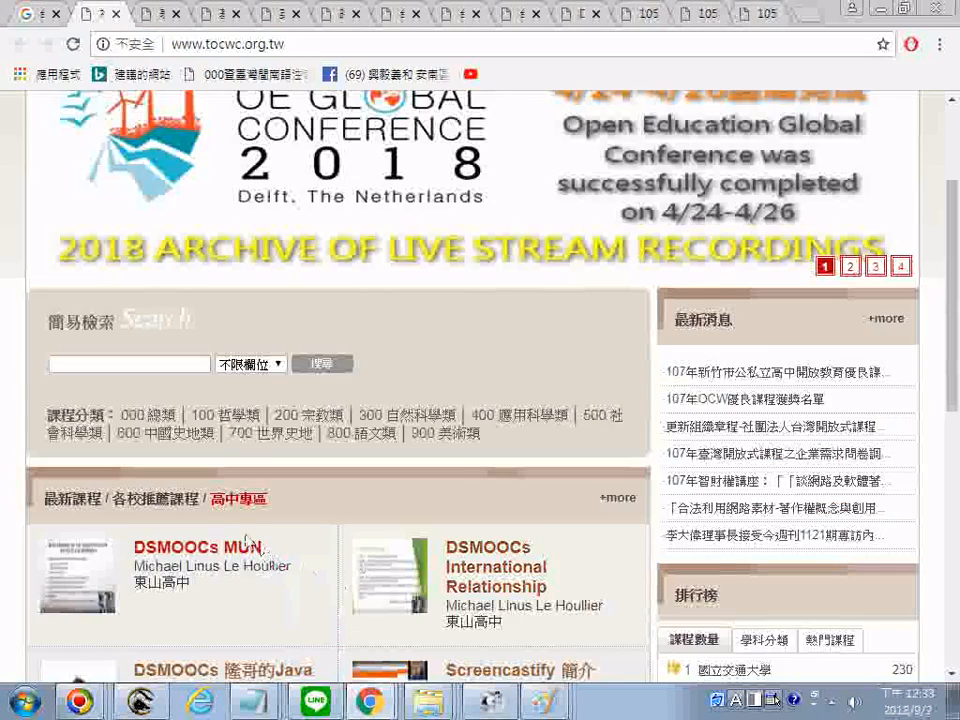
mouse_move(236, 507)
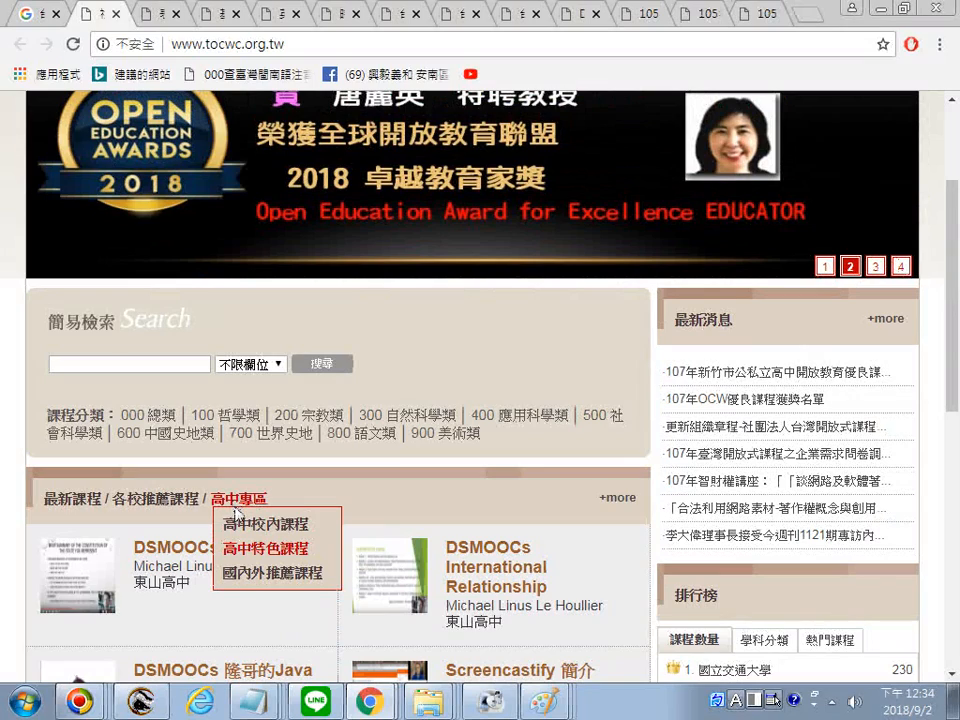
click(271, 578)
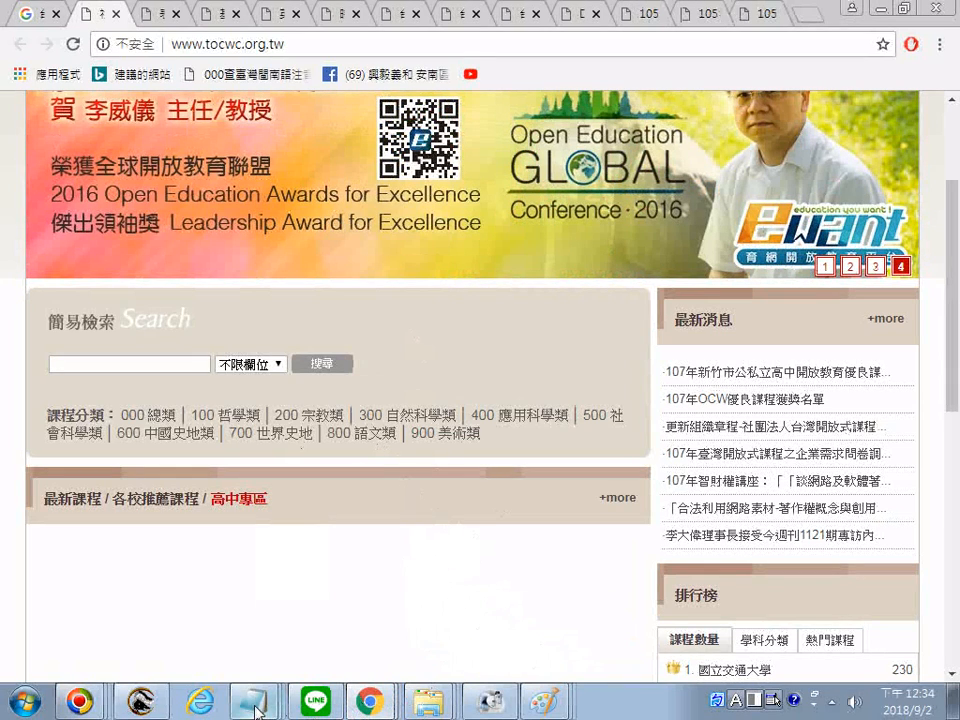
scroll(555, 566, down, 1)
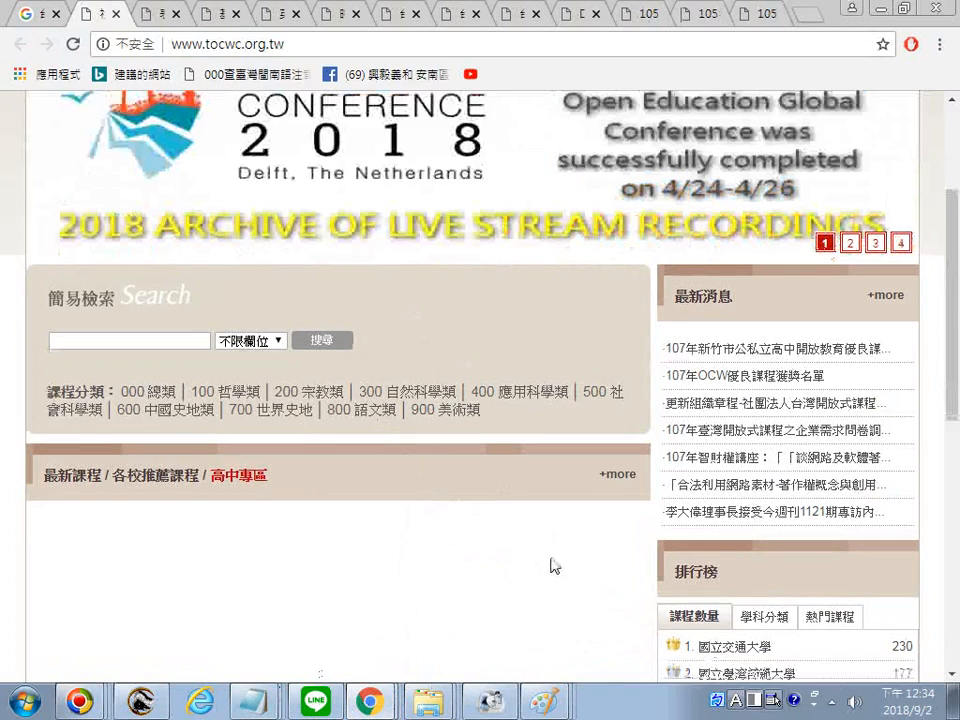
scroll(555, 566, down, 3)
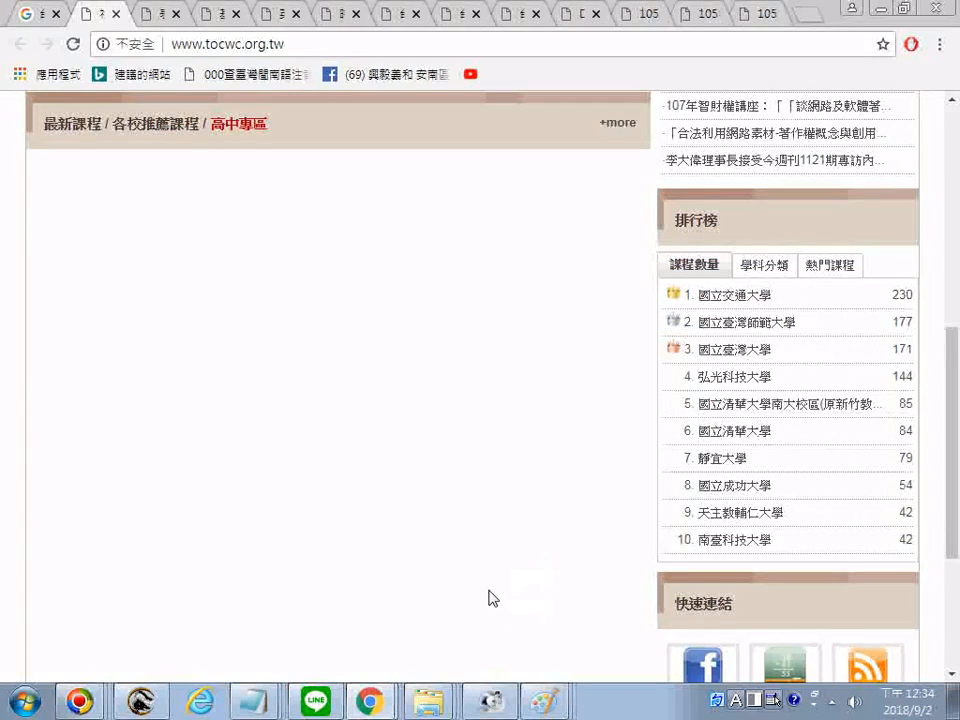
Step: View the 高中校內課程 listing under 高中專區, and bring the section's course cards back into display
scroll(483, 580, up, 3)
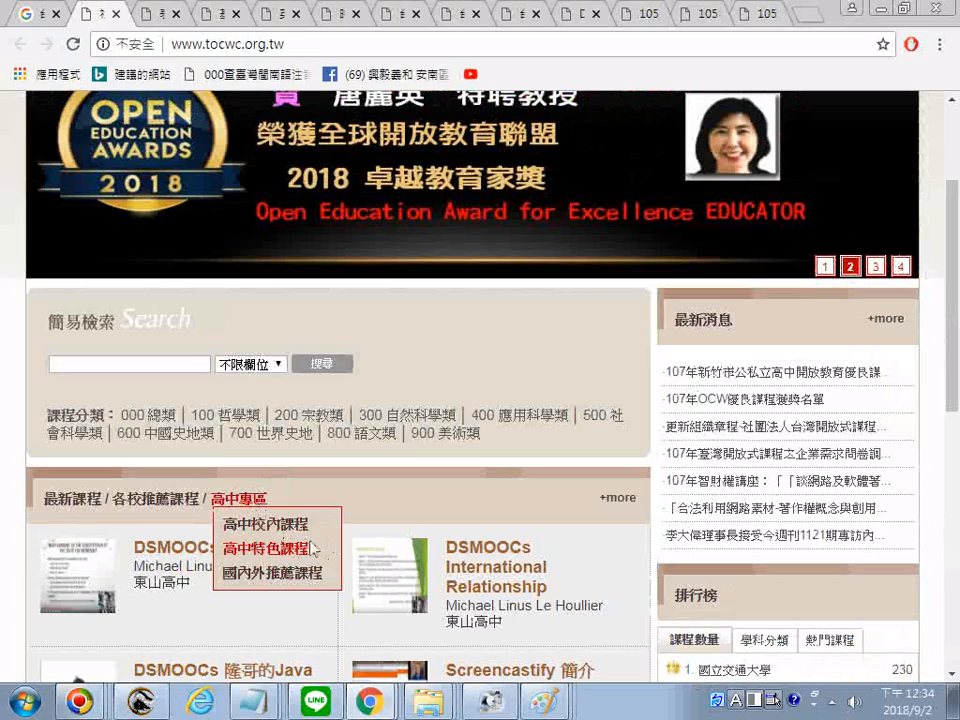
click(269, 526)
scroll(347, 521, down, 4)
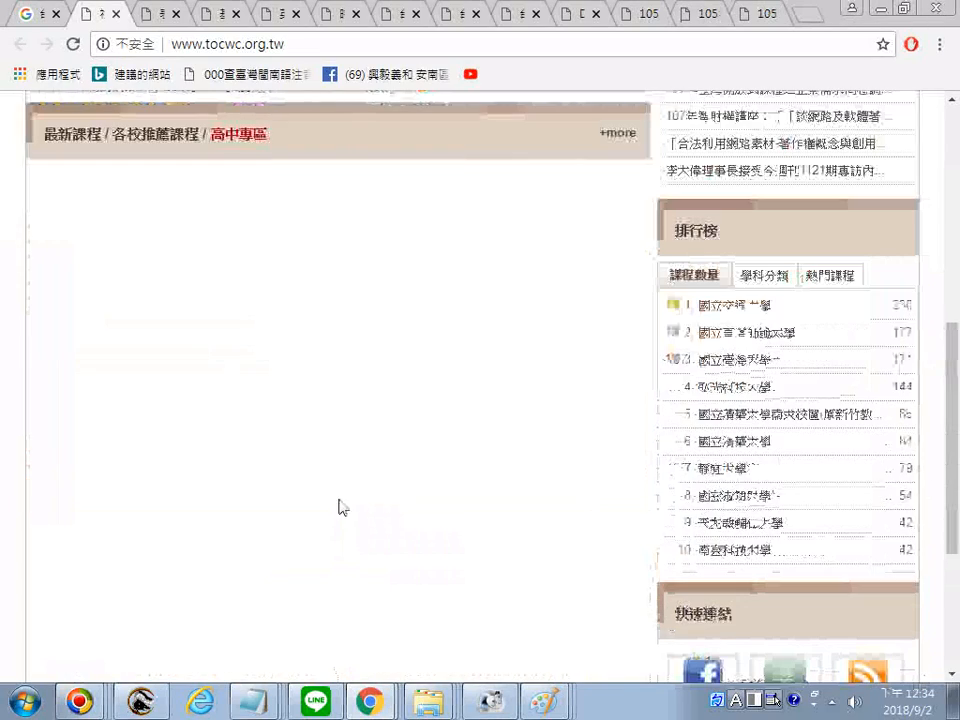
scroll(339, 508, up, 3)
mouse_move(247, 402)
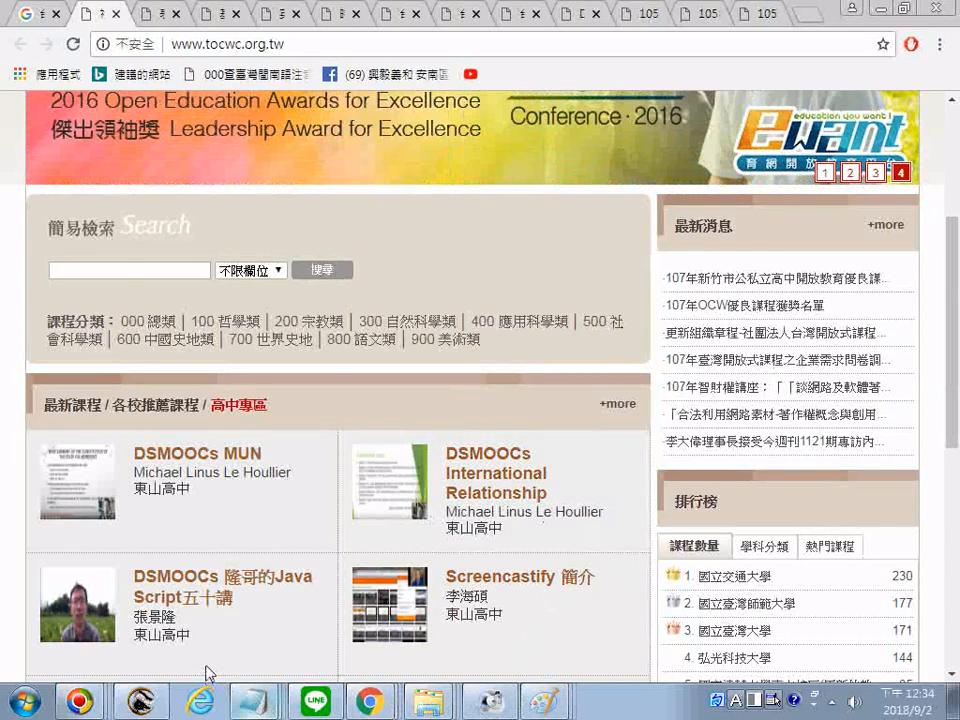
Step: Switch to the Notepad note and append 校內課程特色課程 after 高中
click(256, 703)
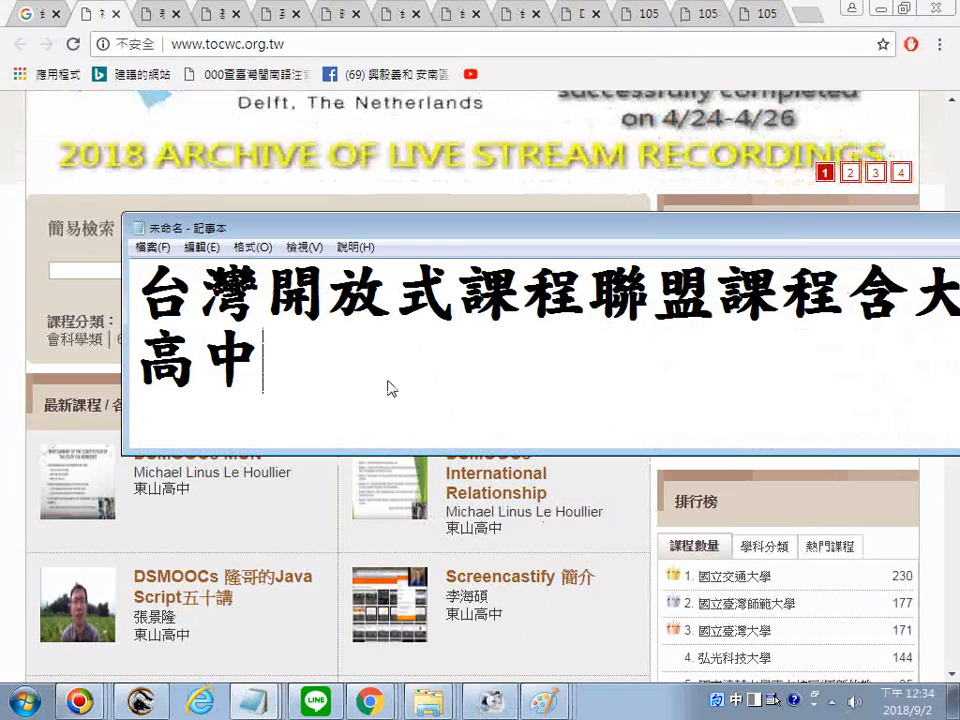
text(vul4s)
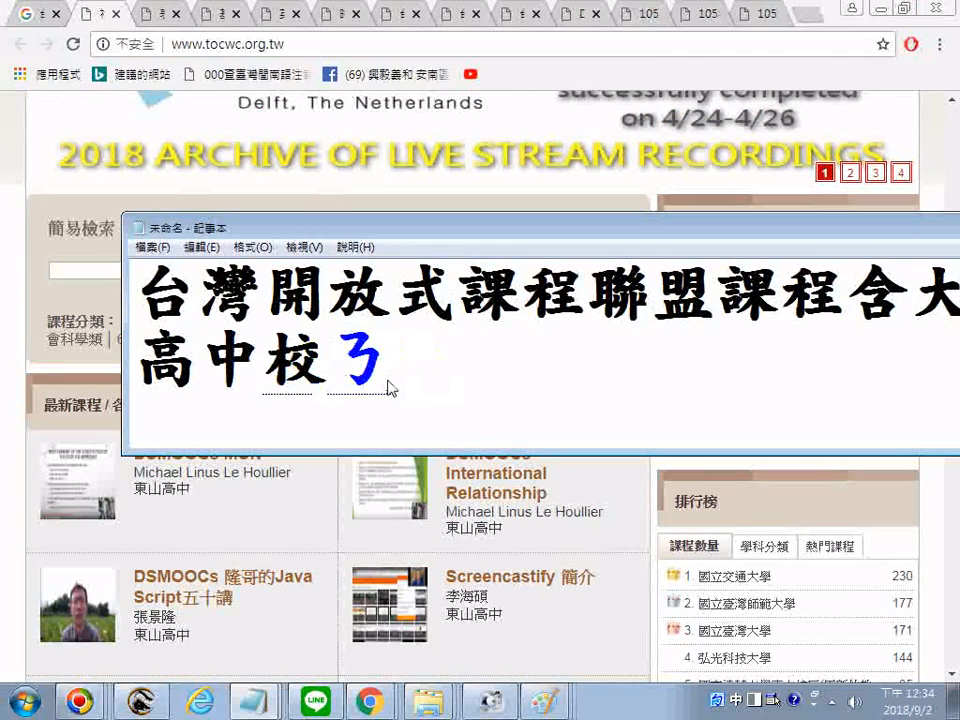
text(o4)
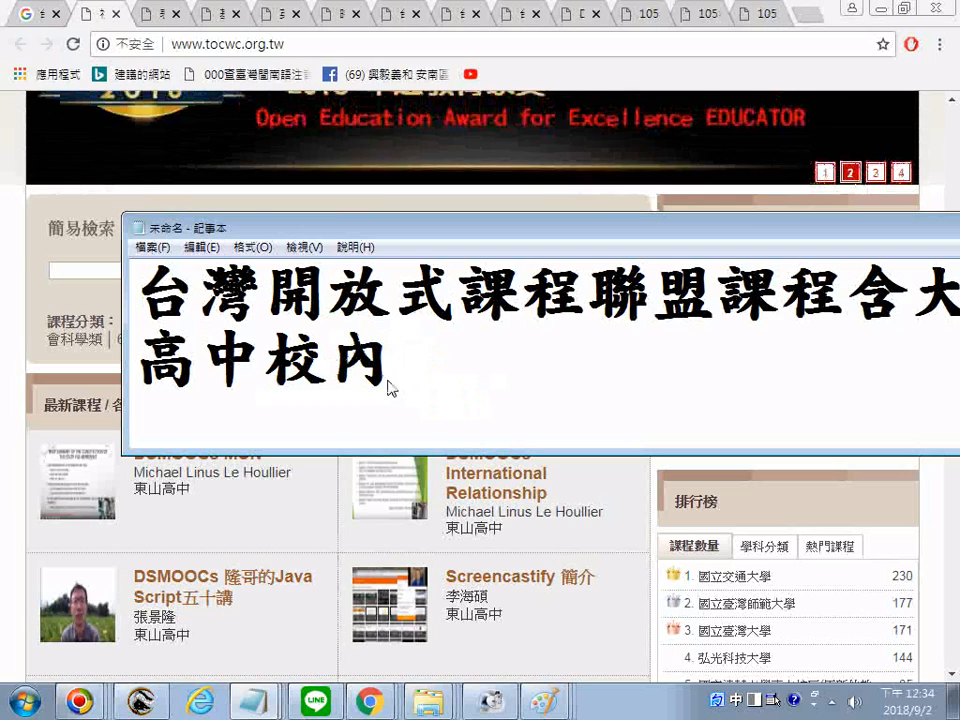
text(dk4t/6)
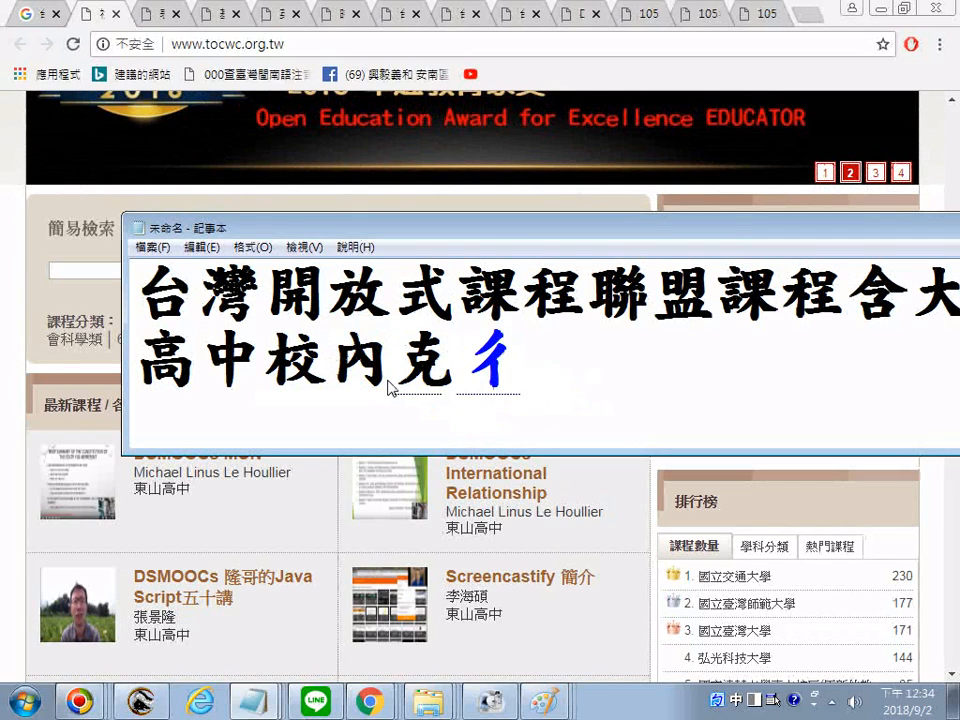
text(wk)
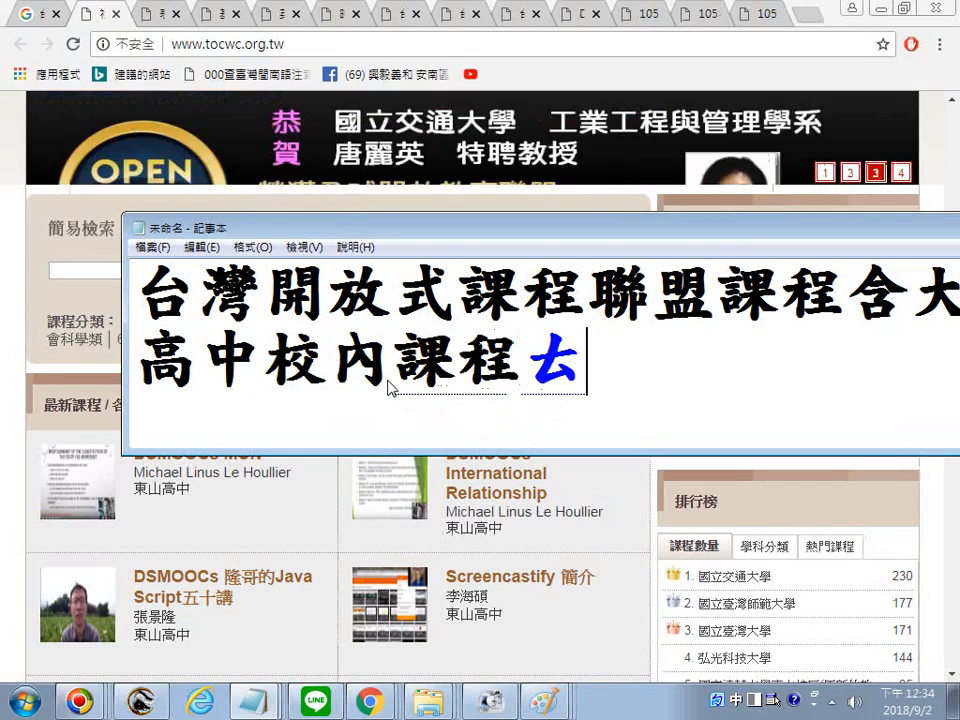
text(4nk4dk)
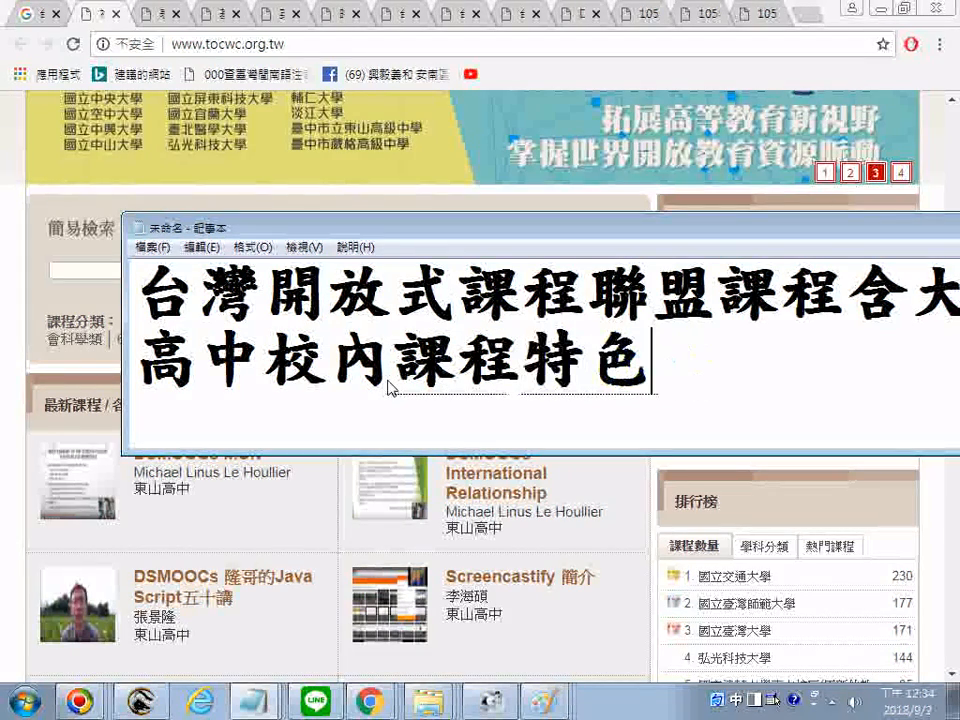
text(4t/6)
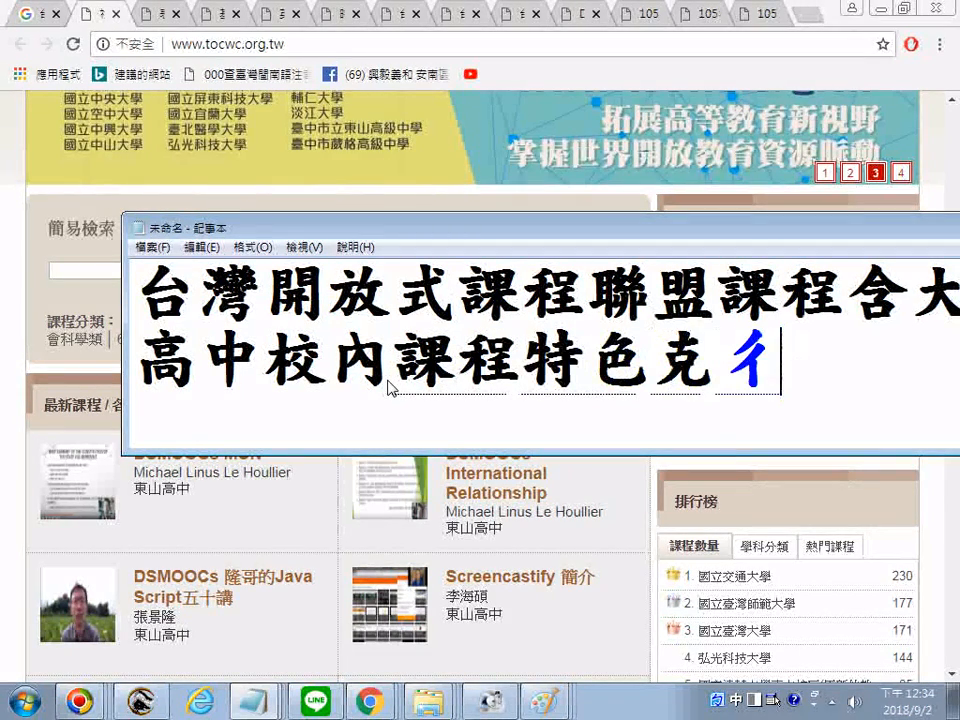
key(Return)
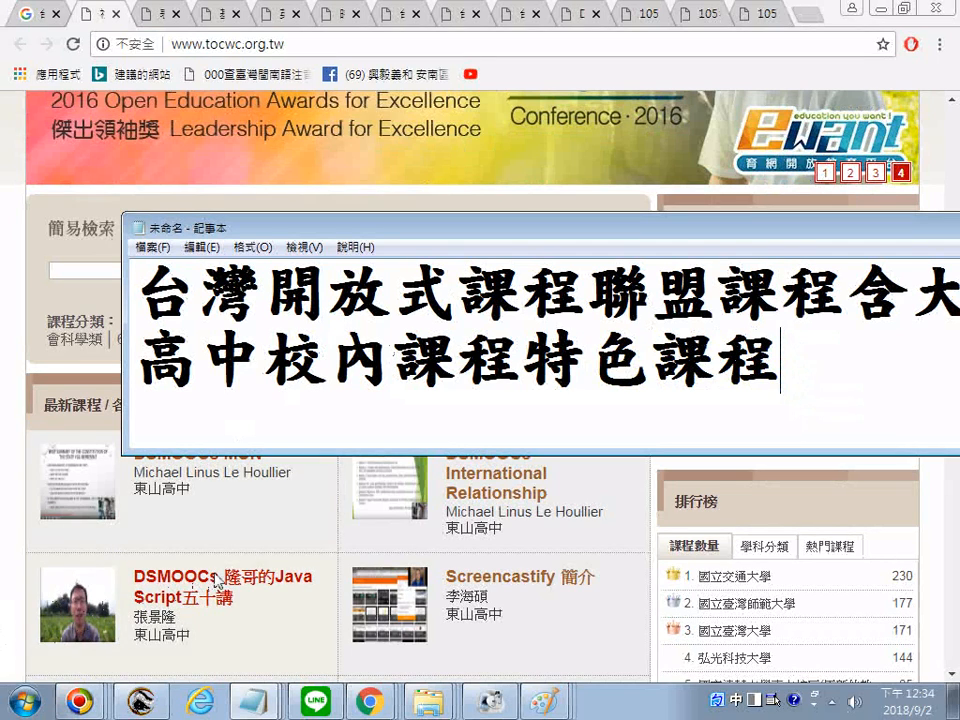
Step: Return to the home page, choose 高中特色課程 under 高中專區 and look over the section's course cards
click(7, 332)
mouse_move(242, 410)
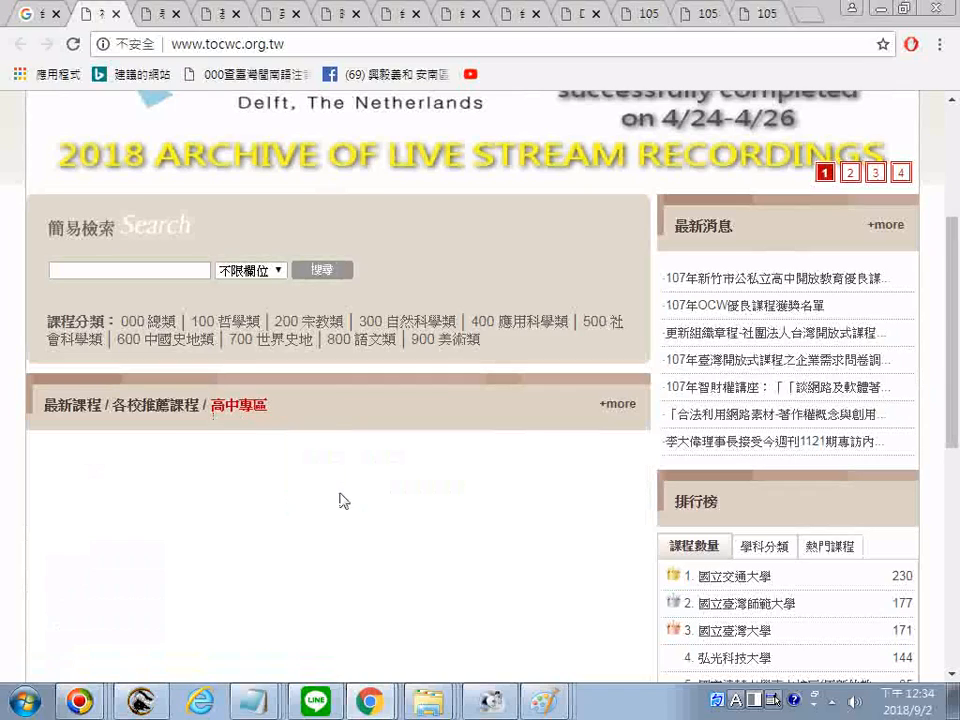
click(267, 455)
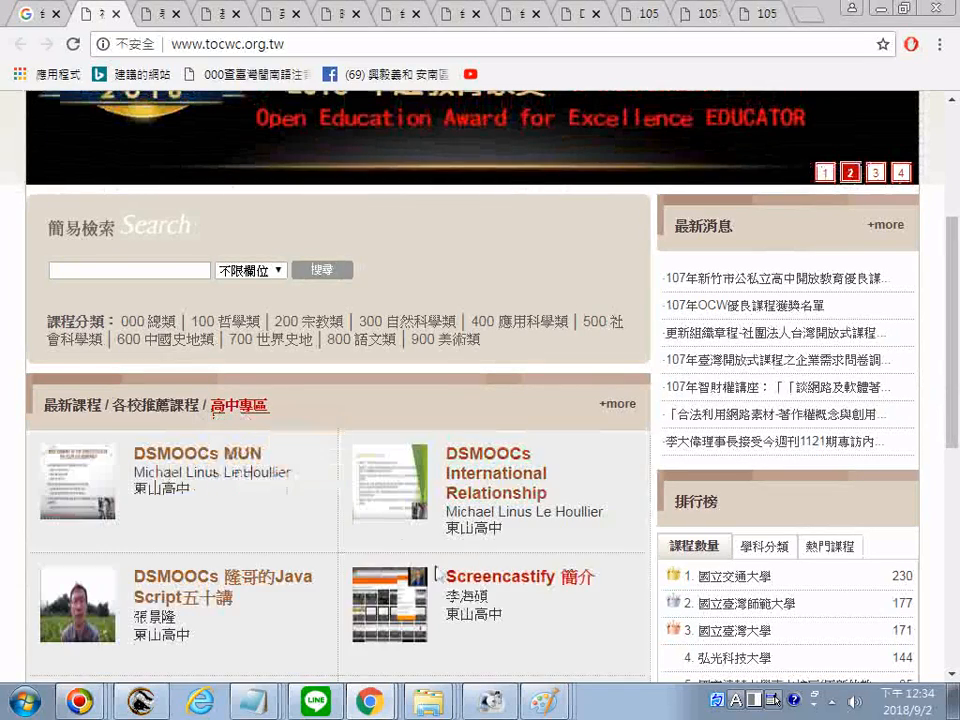
scroll(581, 509, down, 2)
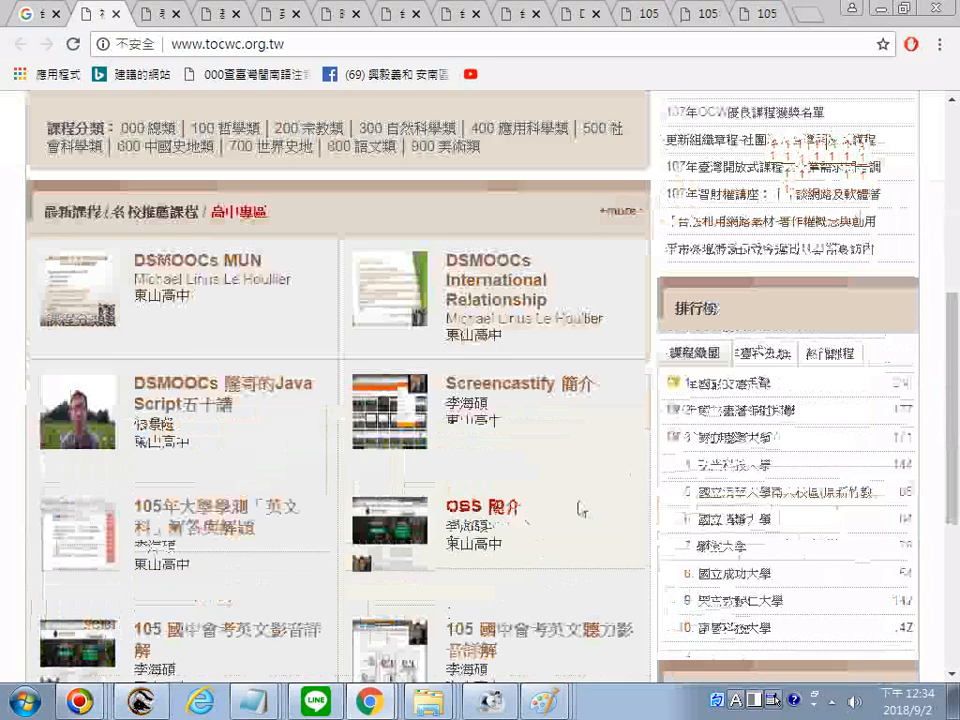
scroll(581, 509, down, 1)
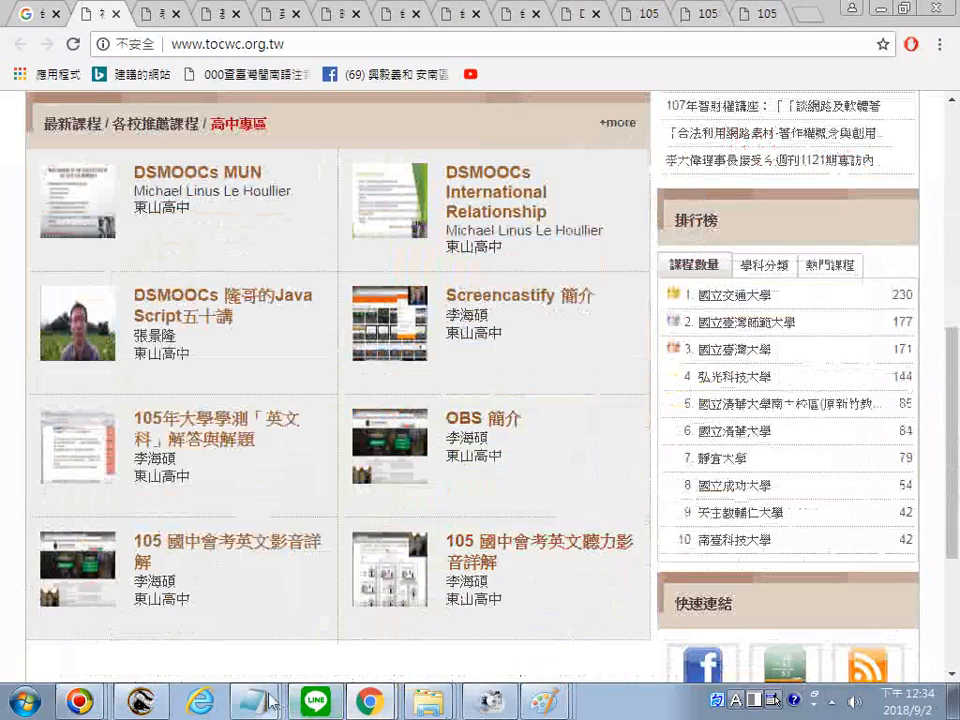
Step: Append 國內外推薦課程 to the Notepad note, separated from 特色課程 by the mark 、
click(232, 664)
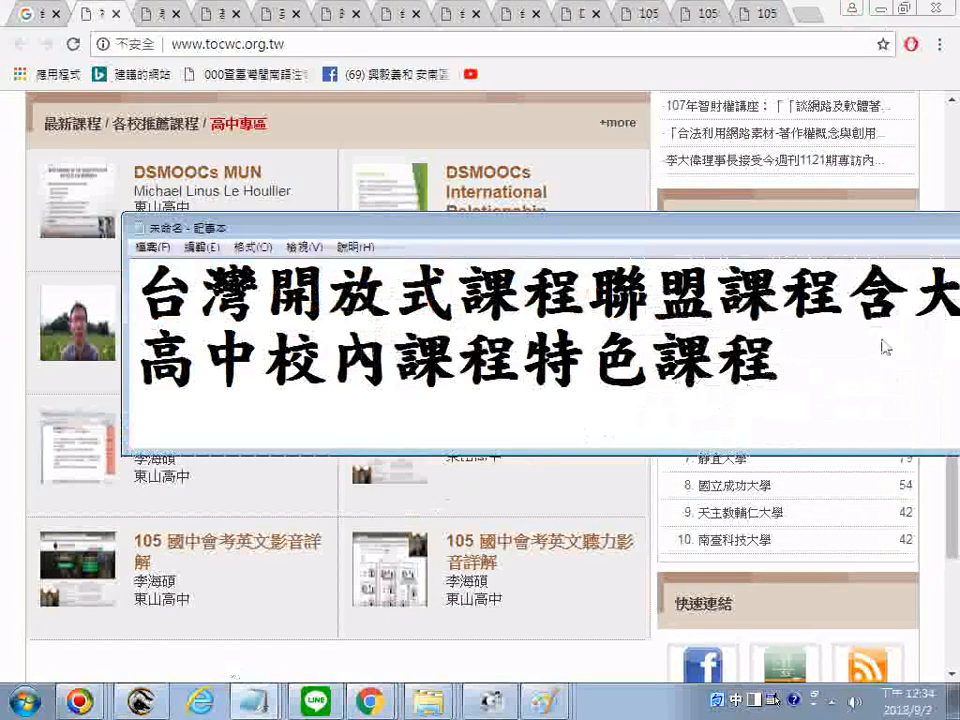
text(國ㄋ)
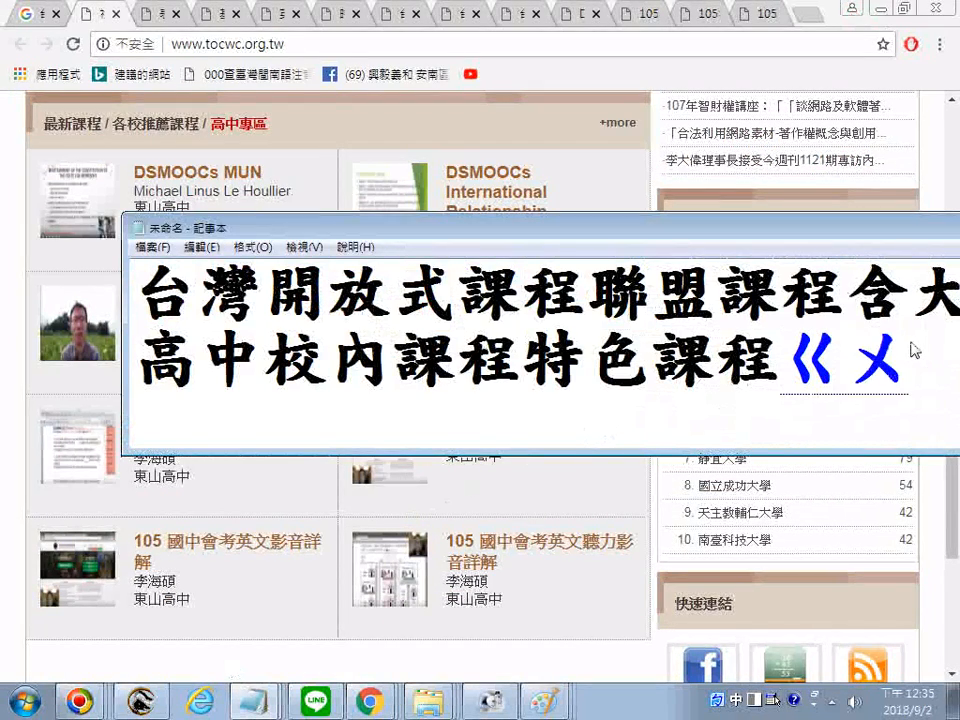
text(ㄟˋ)
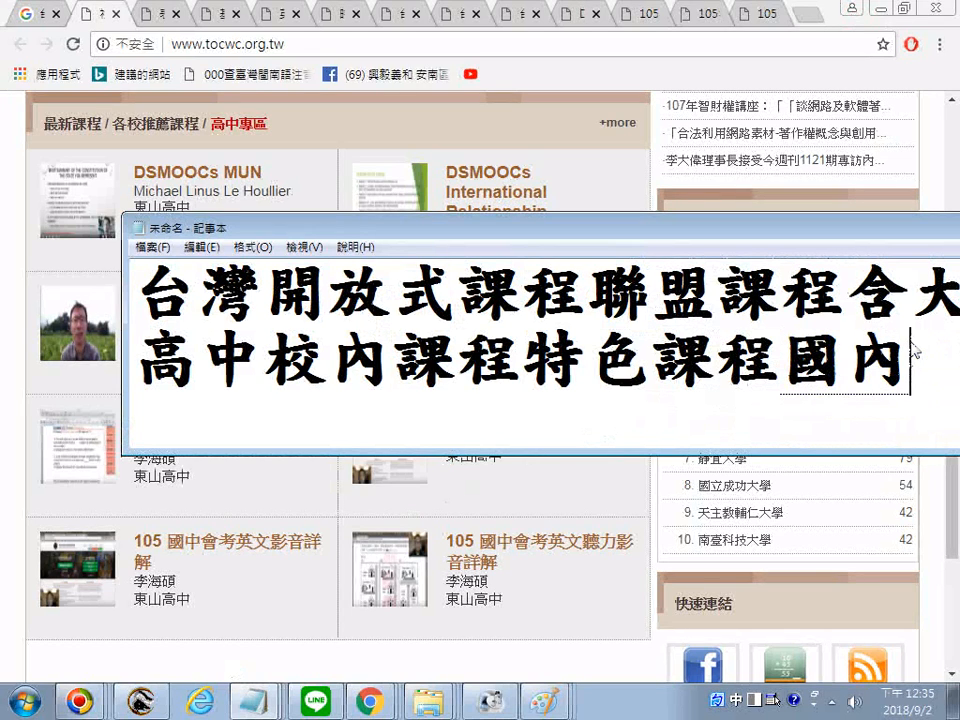
text(ㄨㄞˋ)
text(ㄨㄟ)
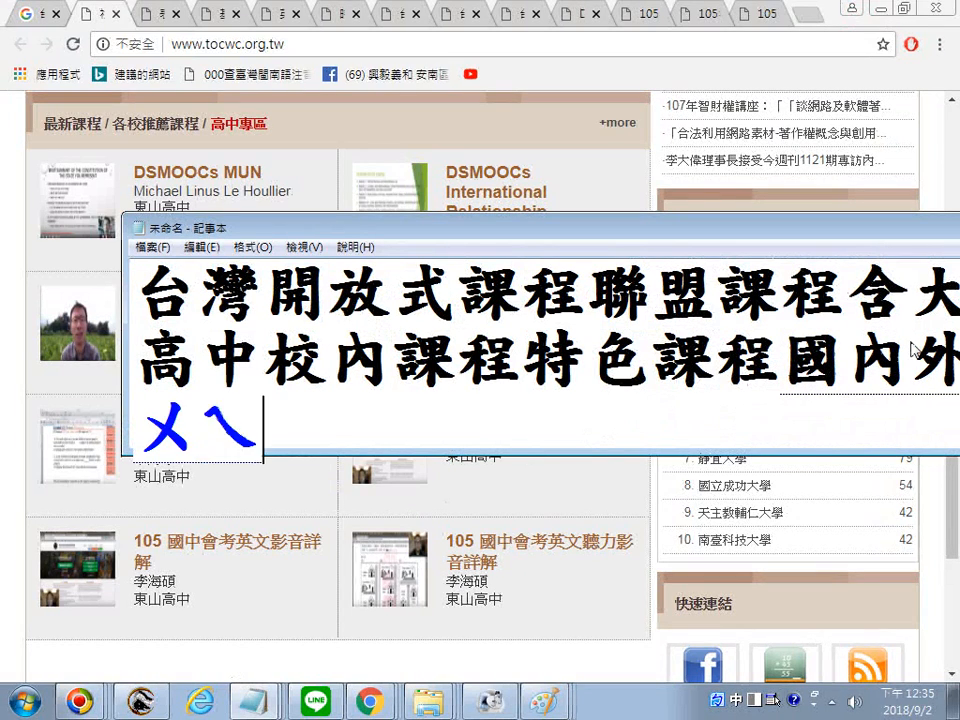
key(BackSpace)
key(BackSpace)
text(ㄐㄧㄢˋㄎ)
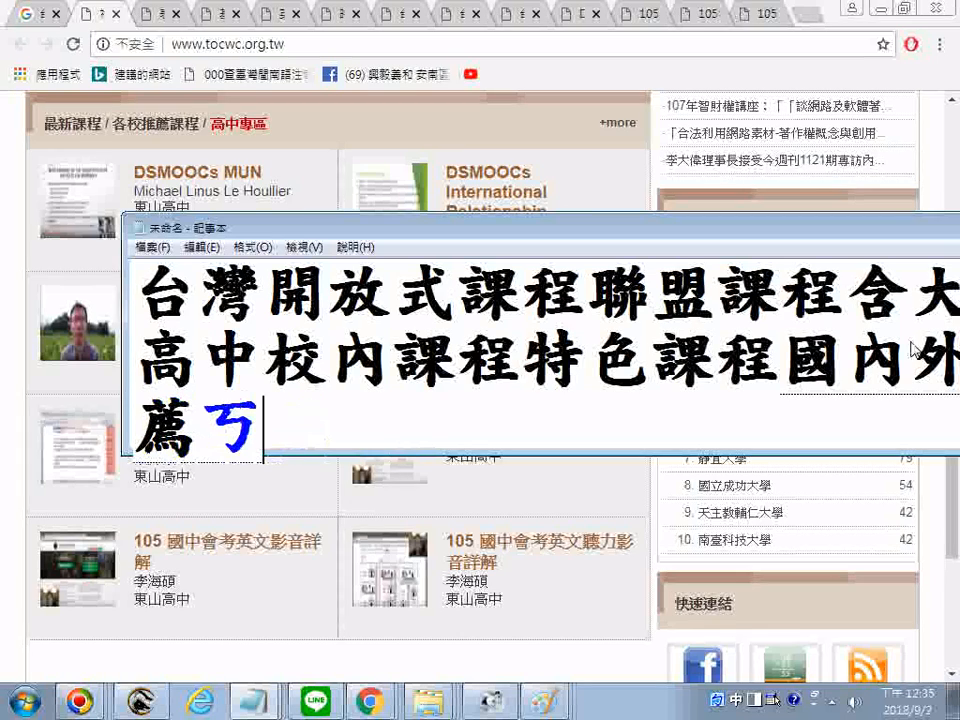
text(ㄜˋㄔ)
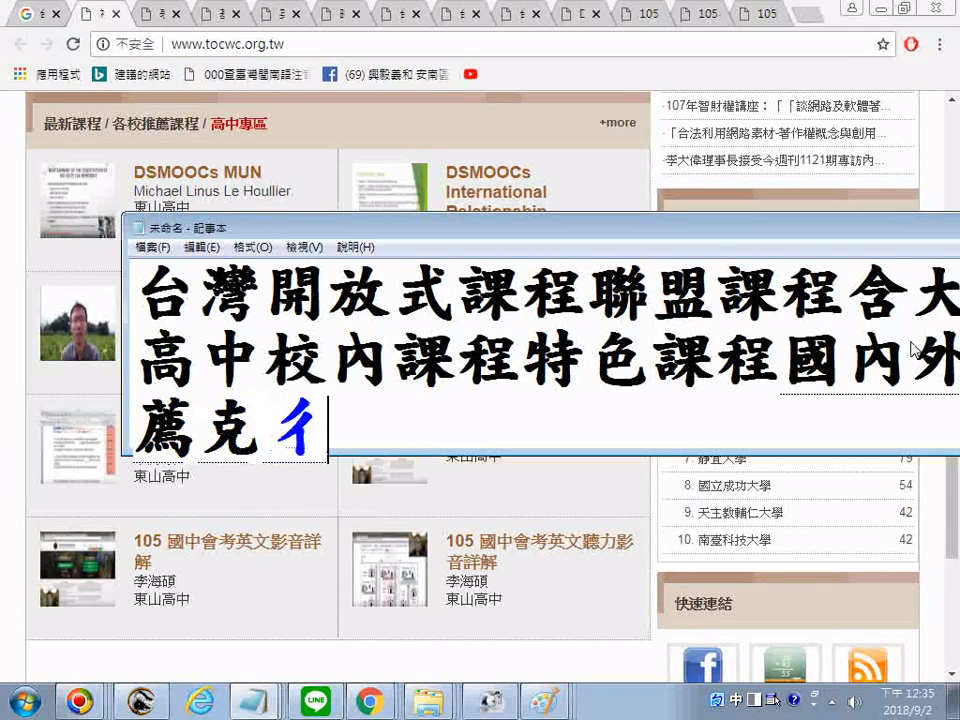
text(ㄥˊ)
key(Return)
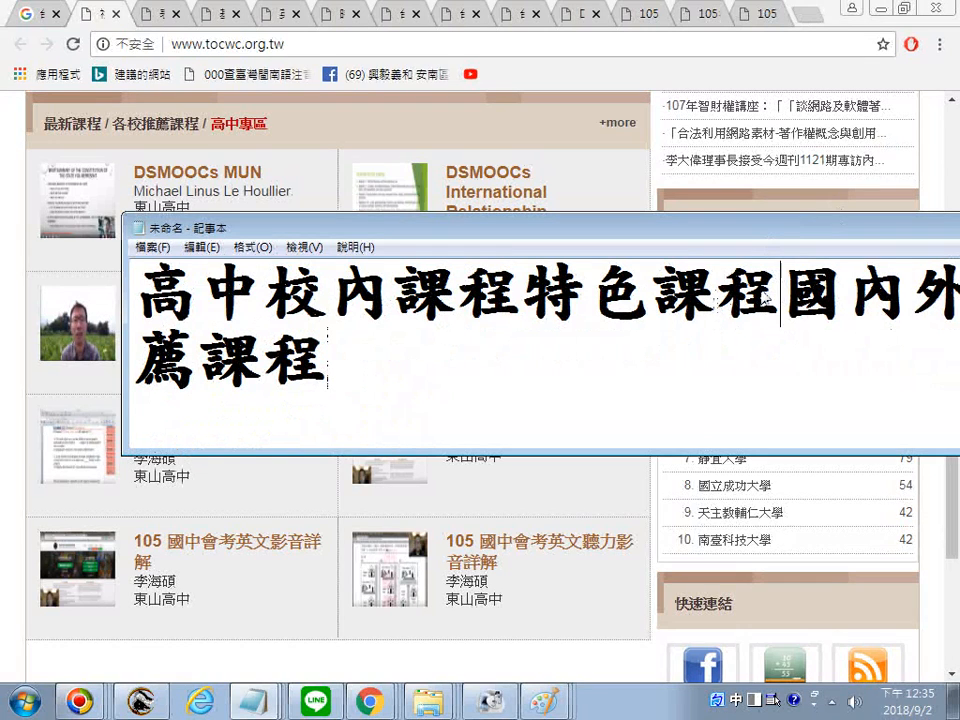
text(、)
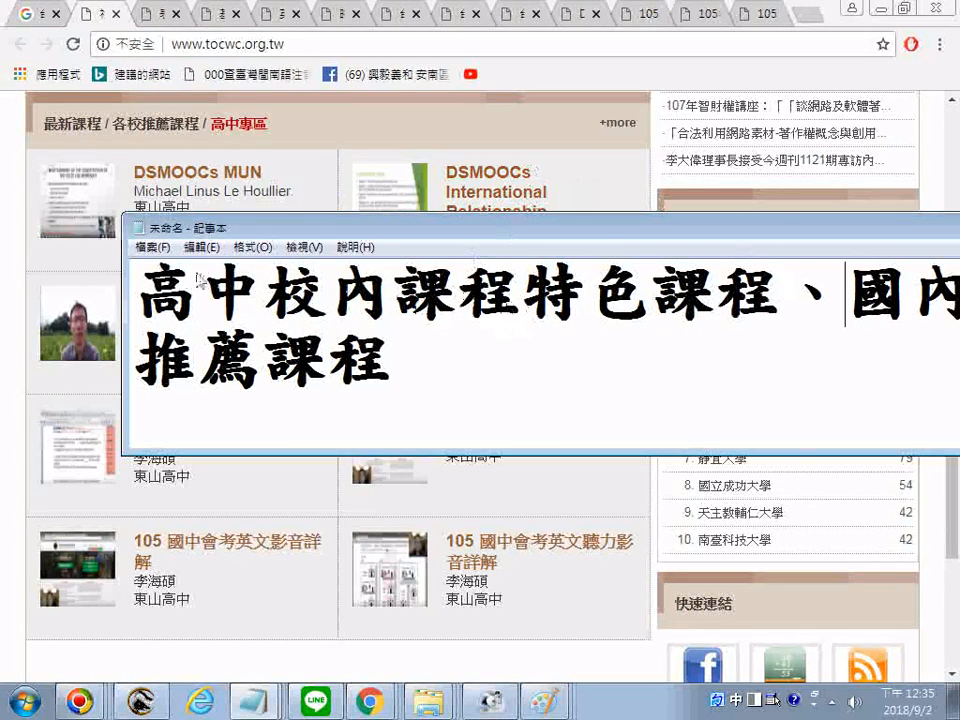
Step: Copy 高中 in front of 特色課程 in the note and separate it from 高中校內課程 with 、
drag(136, 292, 255, 295)
right_click(241, 296)
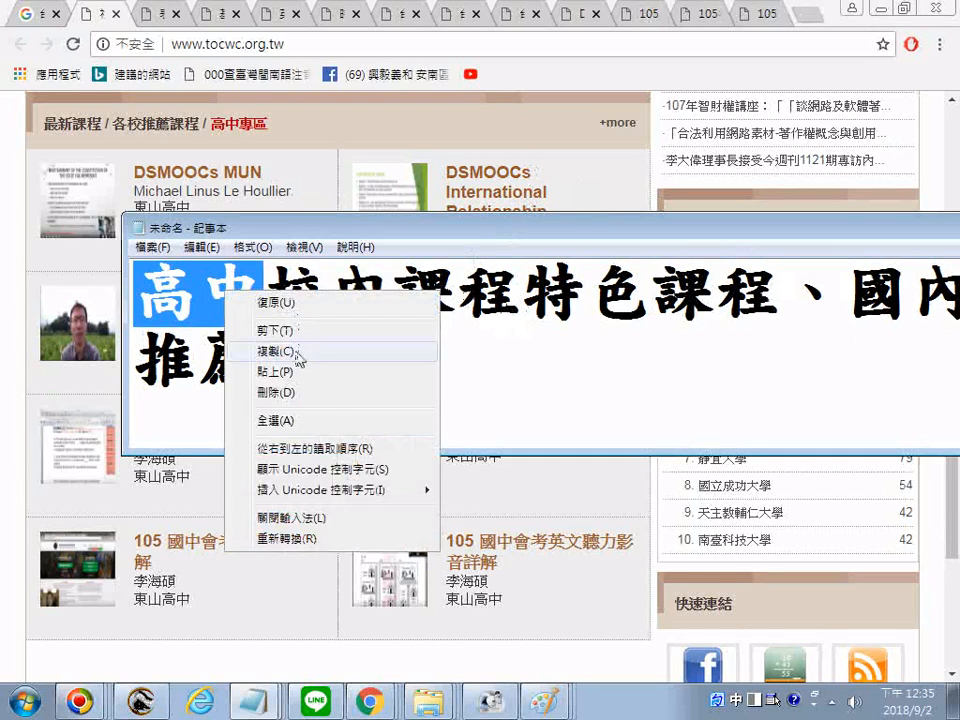
click(300, 357)
click(521, 296)
right_click(525, 297)
click(578, 380)
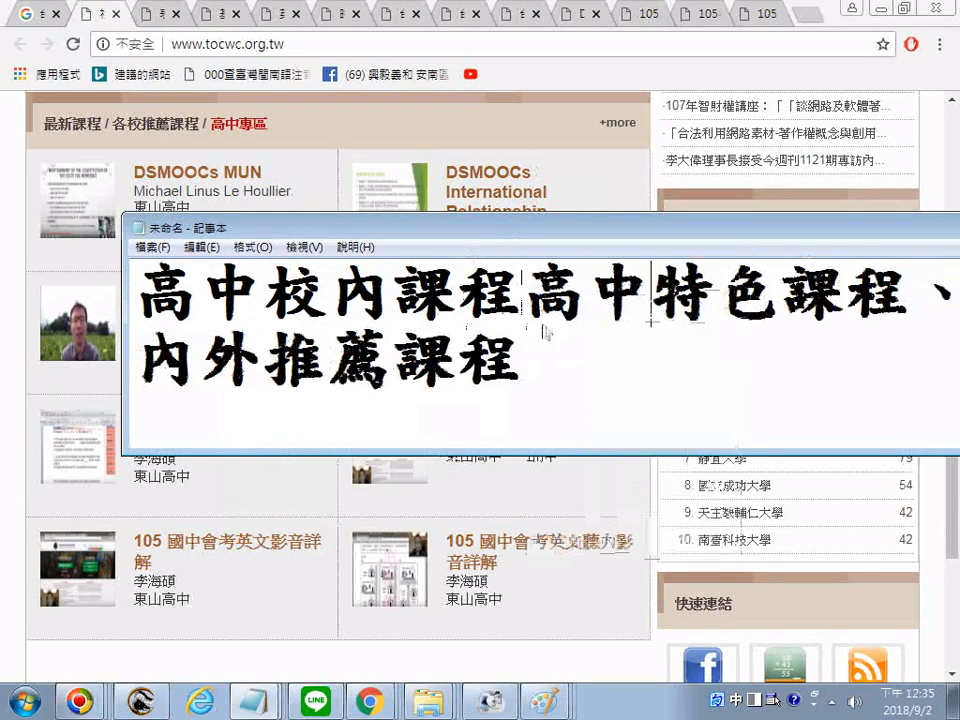
text(；)
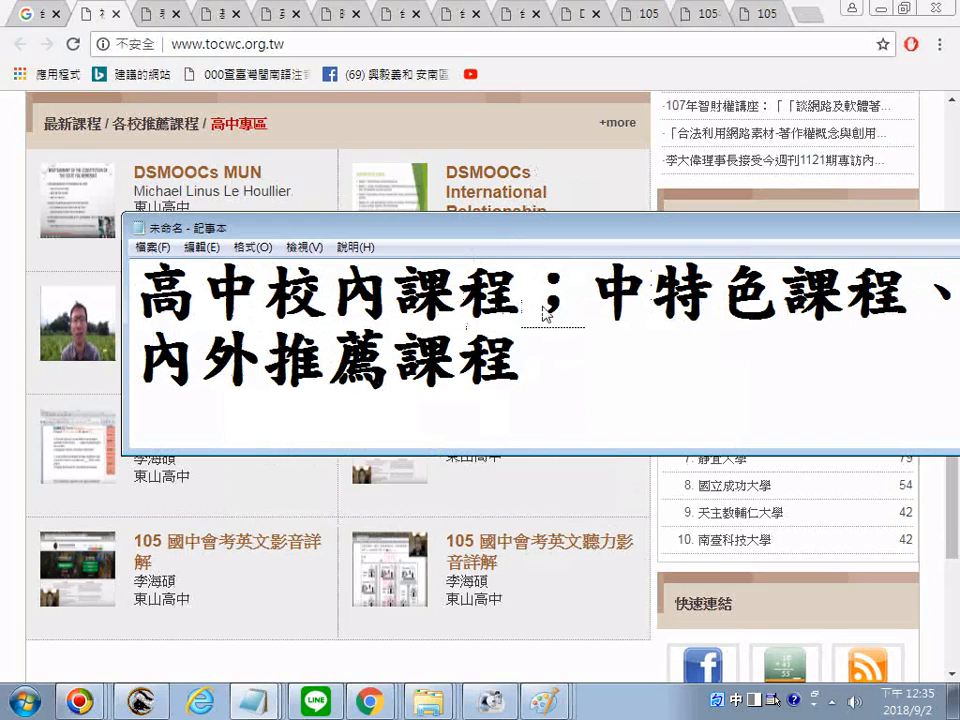
key(BackSpace)
text(、)
key(Return)
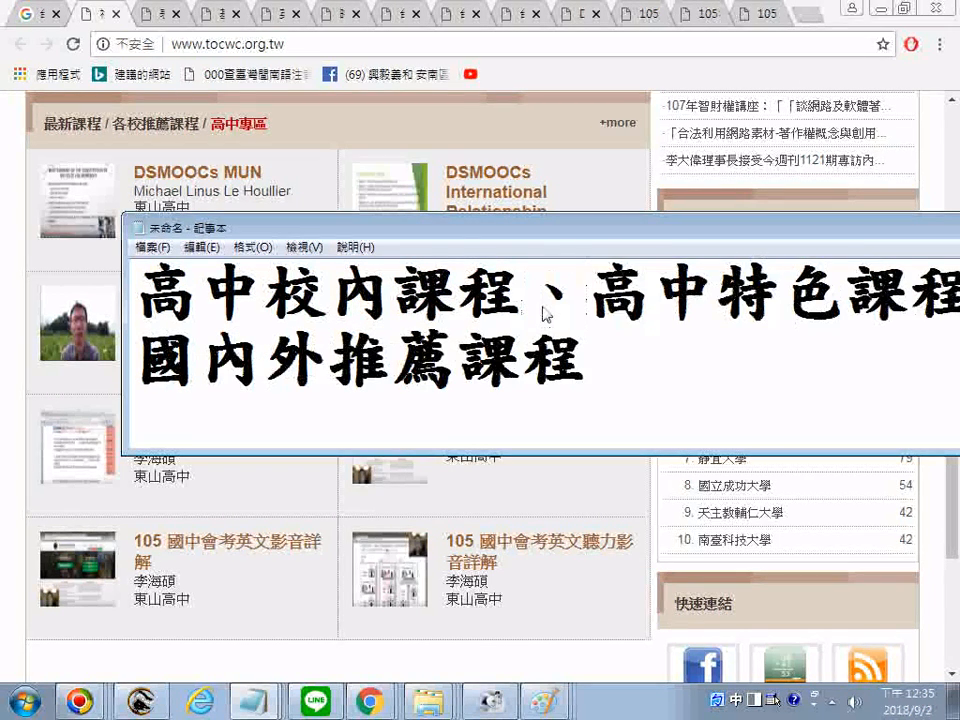
Step: Split the note so that 高中特色課程 and 國內外推薦課程 each start on their own line
key(Return)
key(Right)
key(Right)
key(Right)
key(Right)
key(Right)
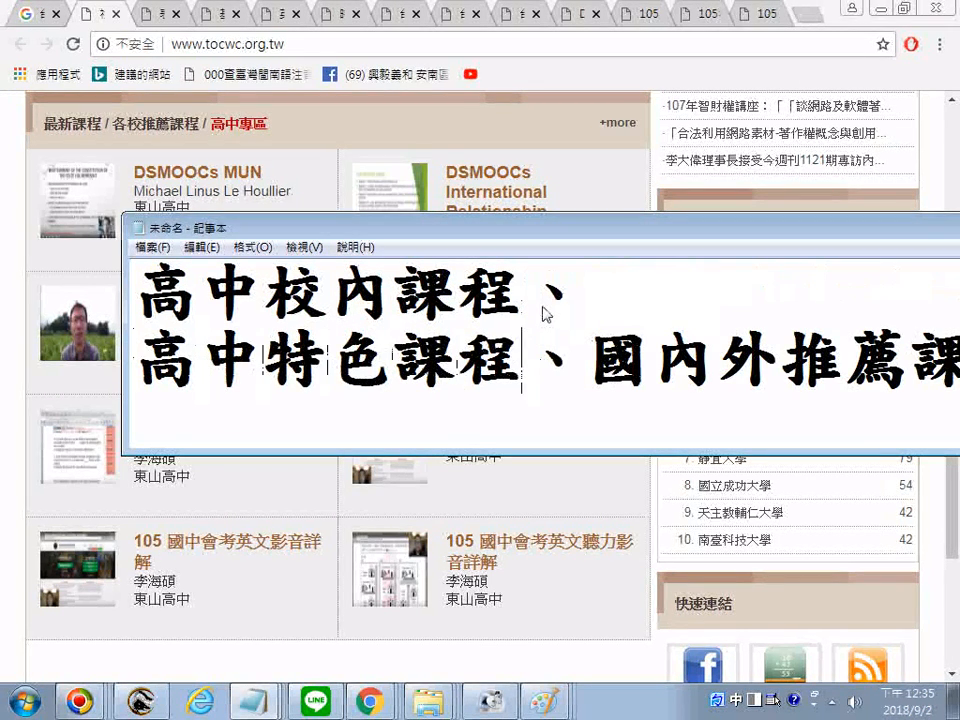
key(Return)
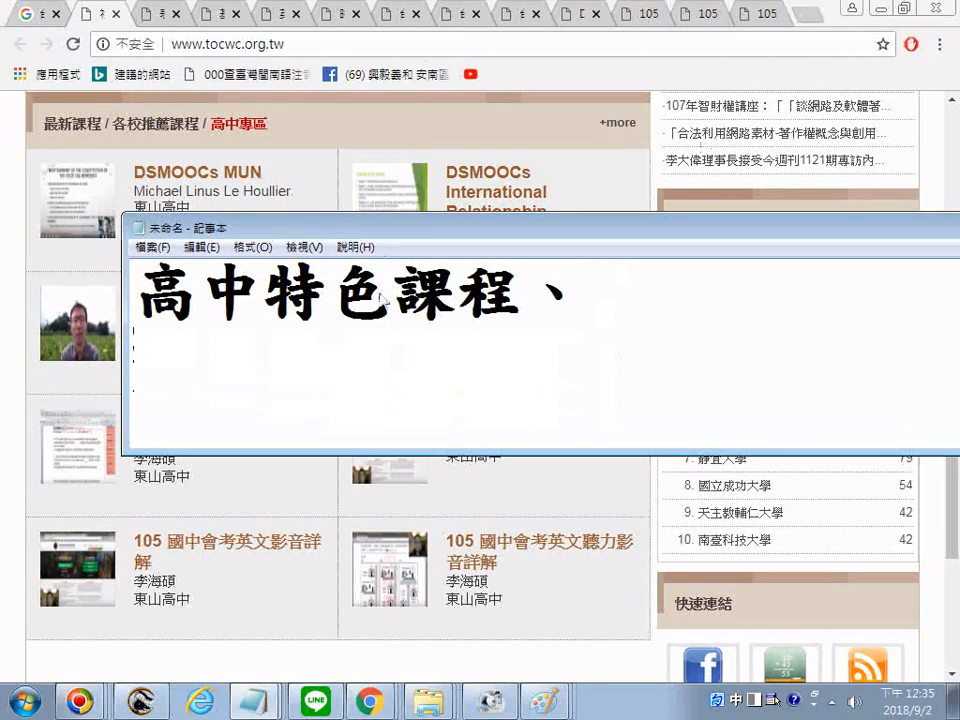
click(469, 611)
drag(469, 611, 112, 166)
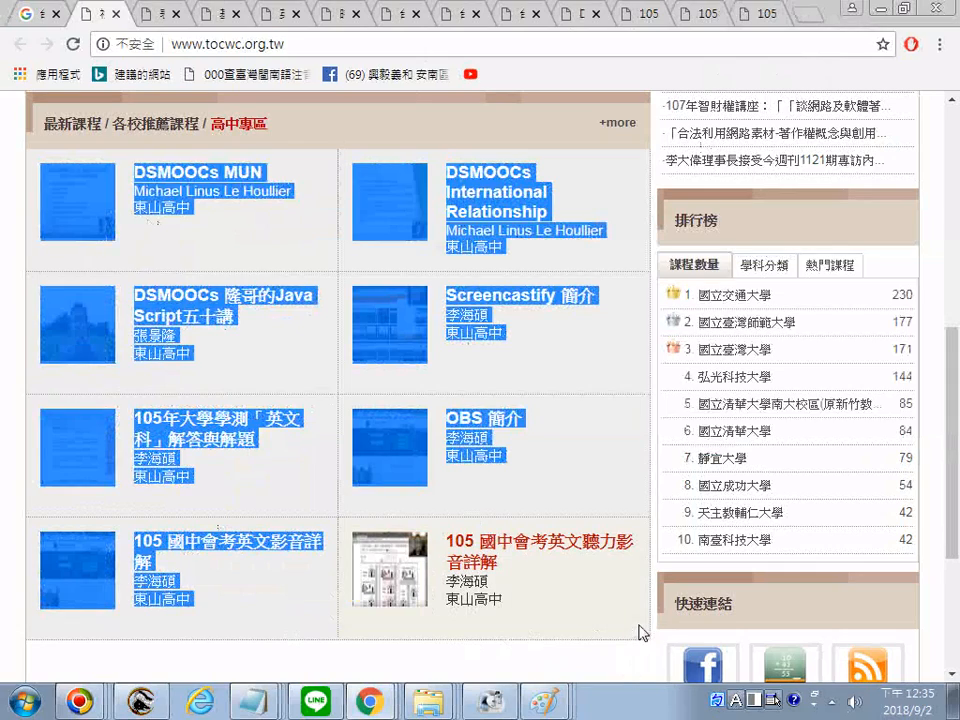
drag(639, 627, 494, 602)
click(533, 621)
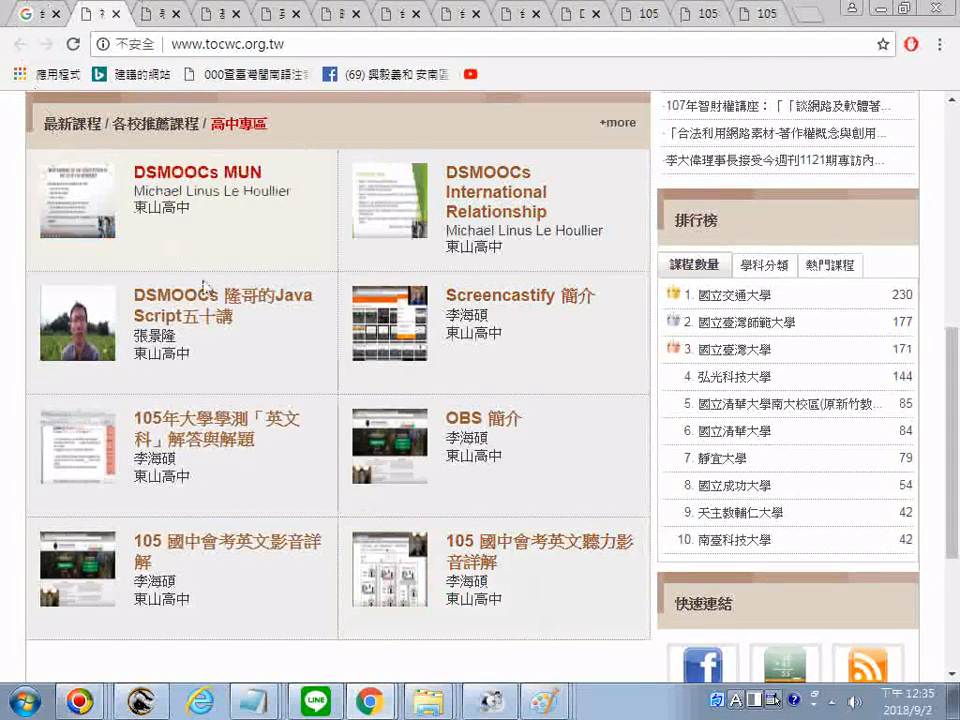
Step: Copy the text of all course cards in the 高中專區 section and paste it into the Notepad note
drag(97, 140, 537, 608)
right_click(514, 572)
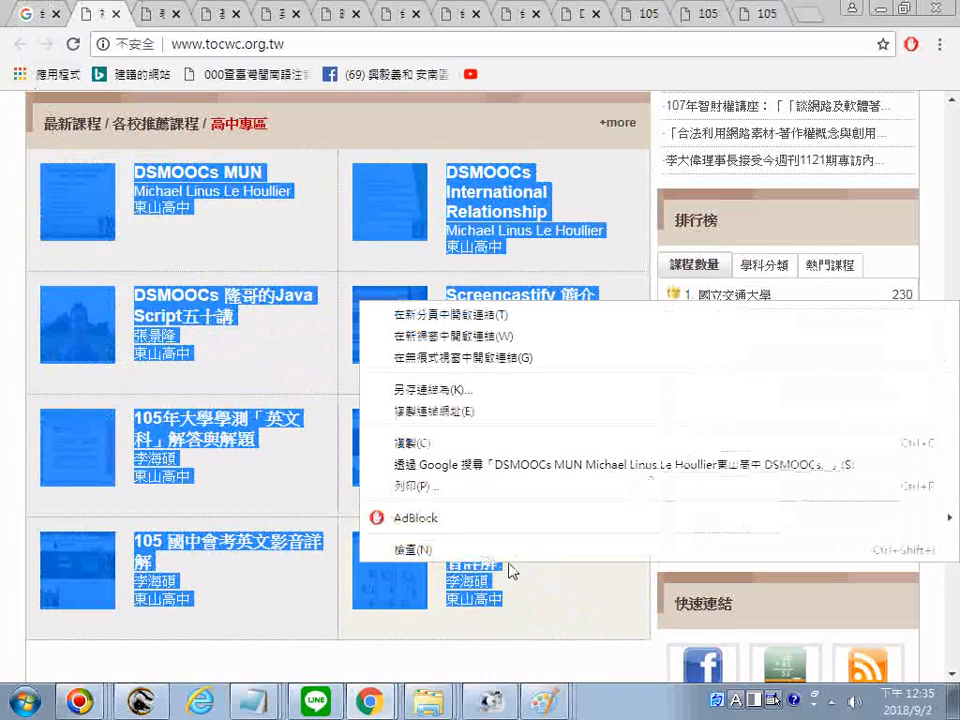
click(413, 443)
click(250, 705)
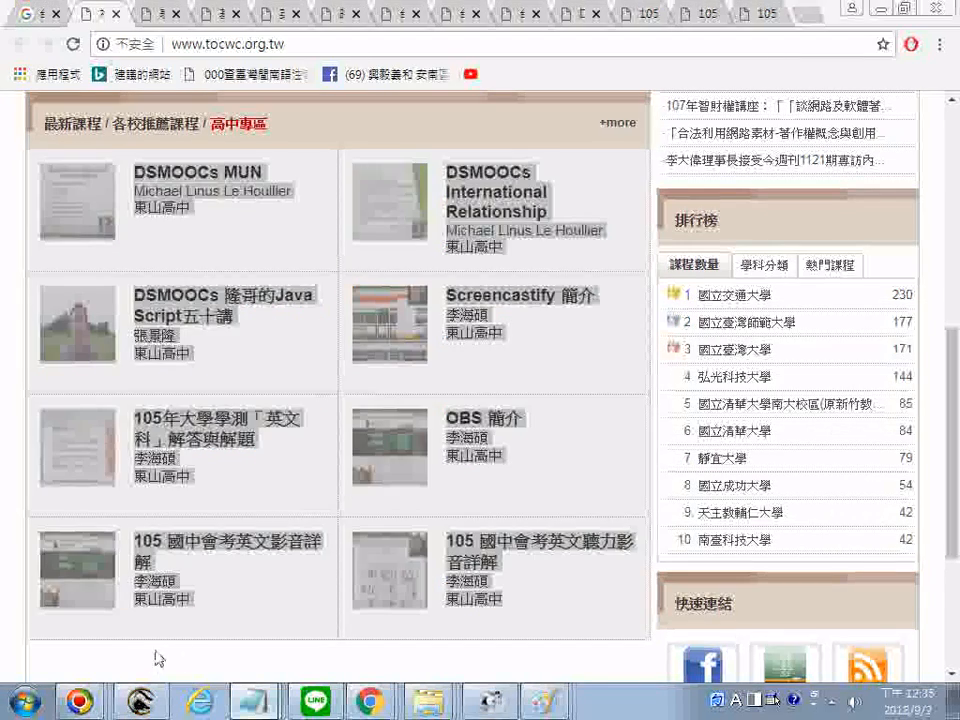
right_click(333, 395)
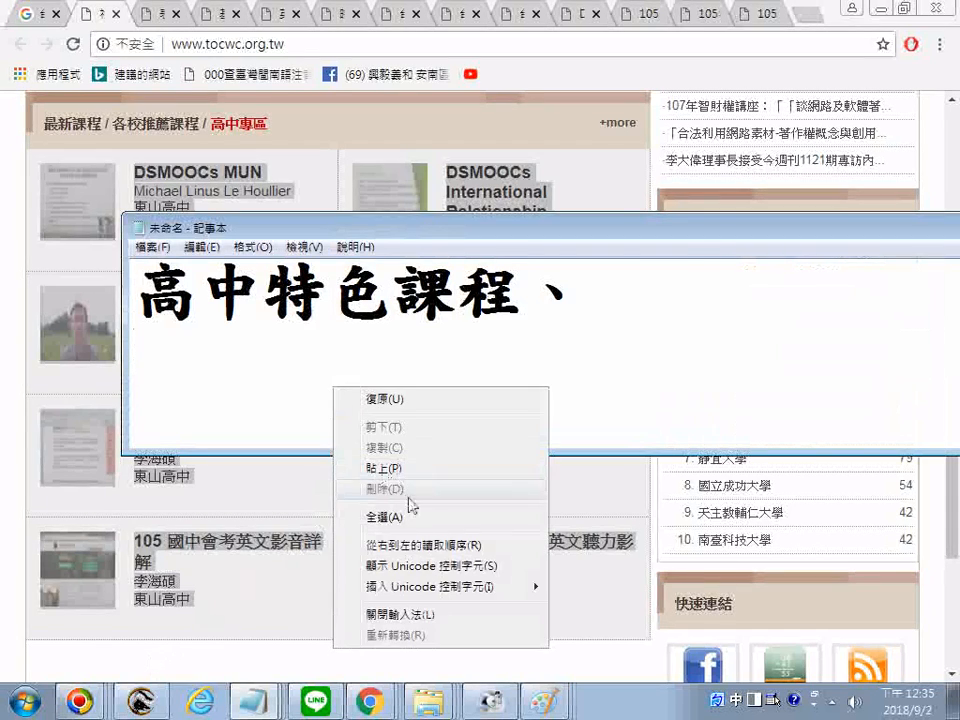
click(396, 482)
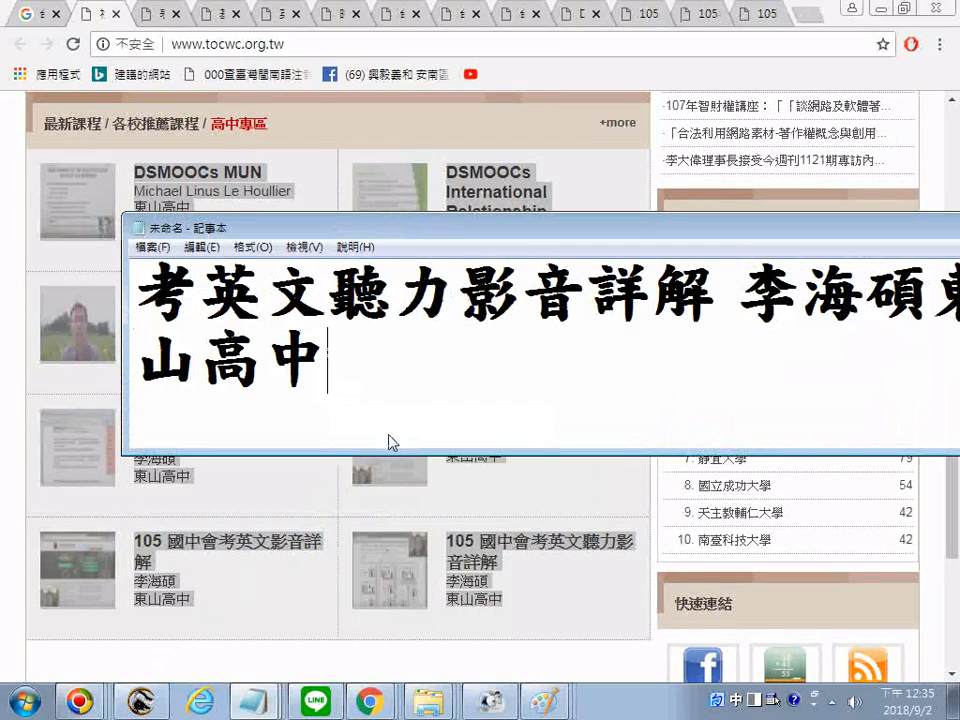
scroll(395, 403, up, 4)
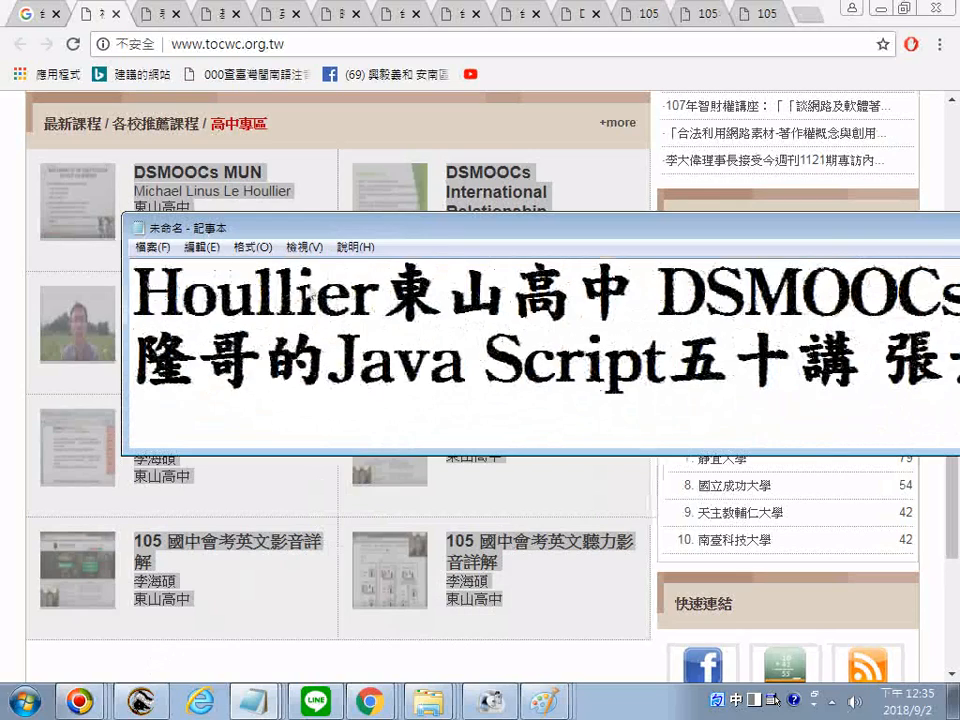
drag(294, 234, 272, 366)
Step: Open the DSMOOCs MUN course page and look through its introduction and the full list of related links
click(199, 191)
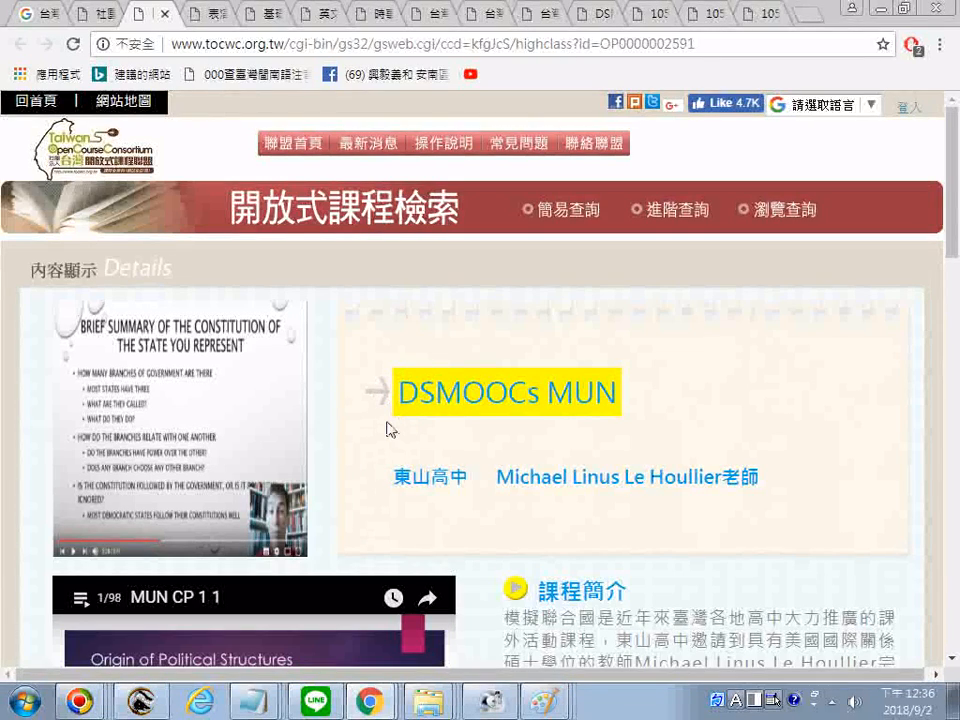
scroll(388, 432, down, 5)
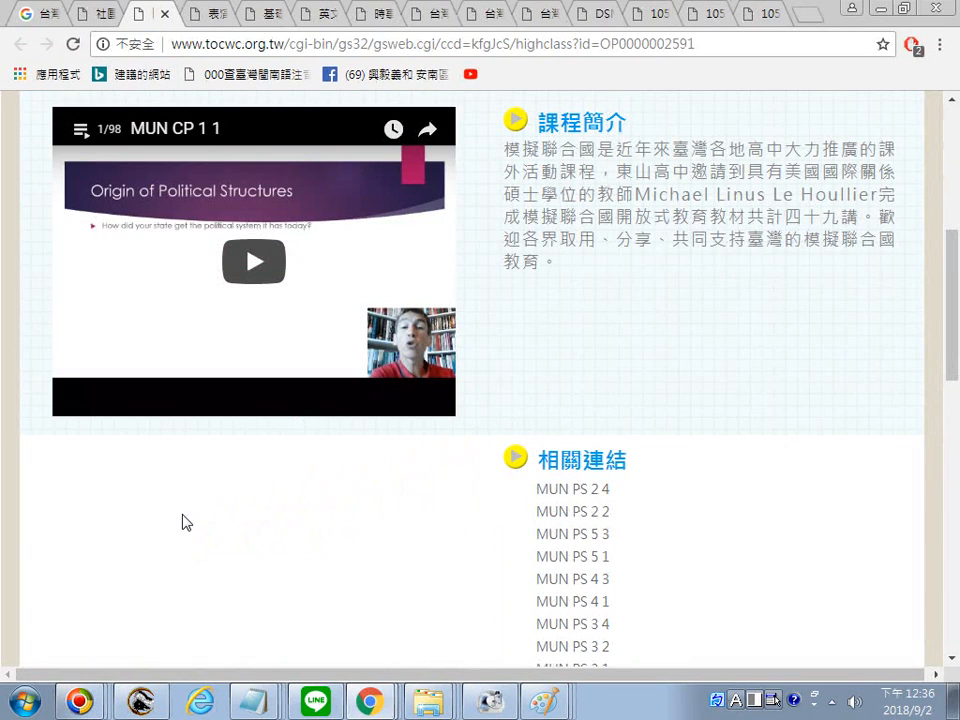
scroll(182, 521, down, 15)
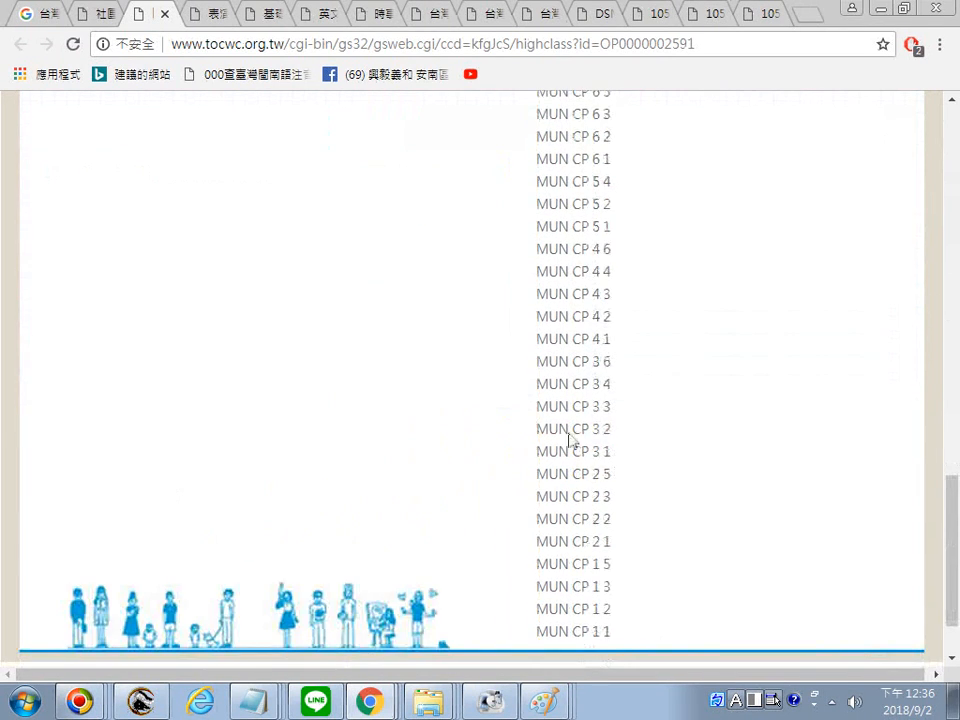
scroll(335, 525, down, 1)
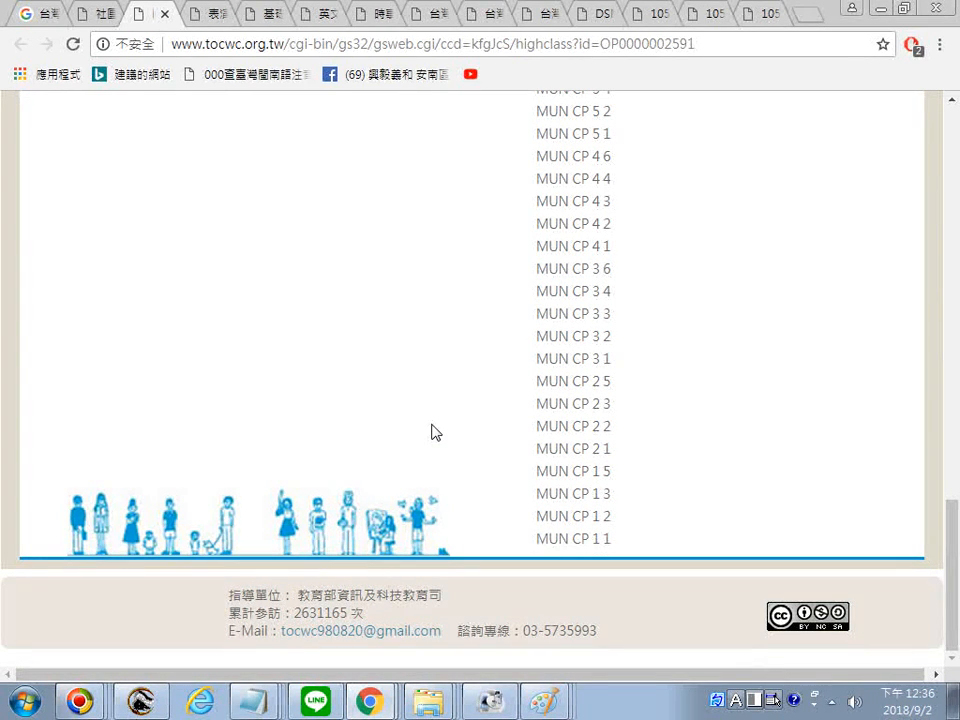
scroll(436, 432, up, 15)
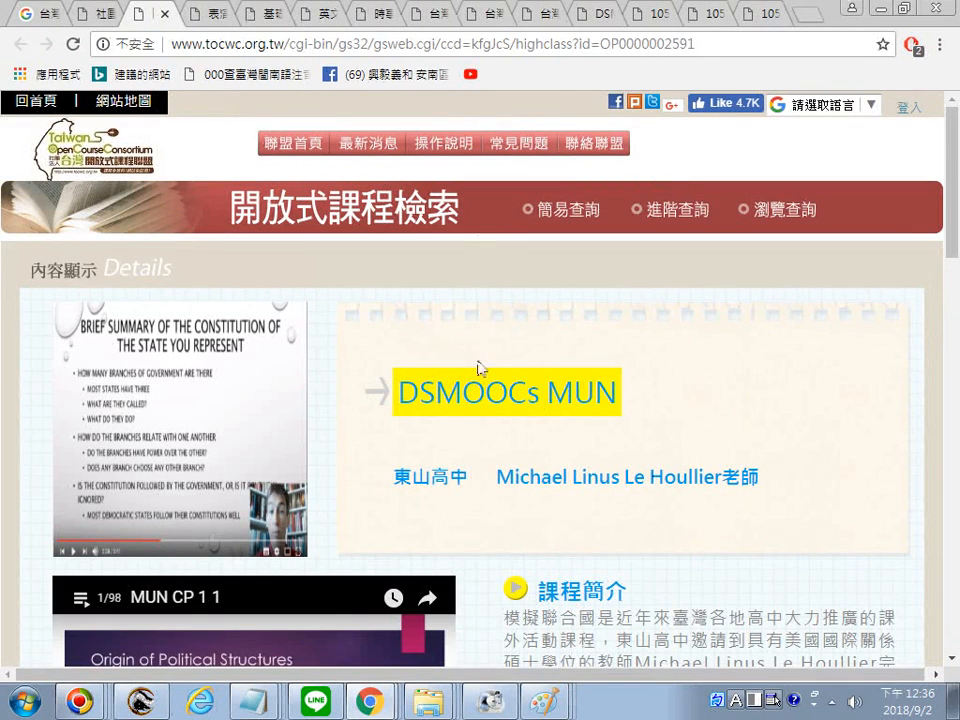
Step: Print the DSMOOCs MUN page to PDF and name the file DSMOOCs MUN__台灣開放式課程聯盟_開放式課程檢索20180902
right_click(675, 388)
click(738, 486)
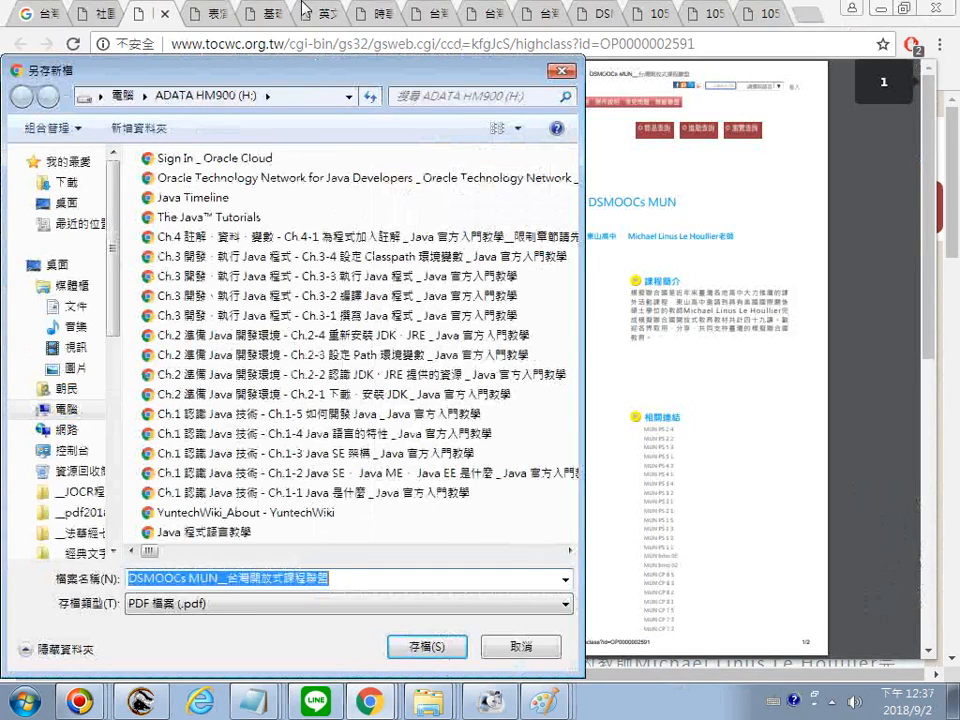
click(340, 582)
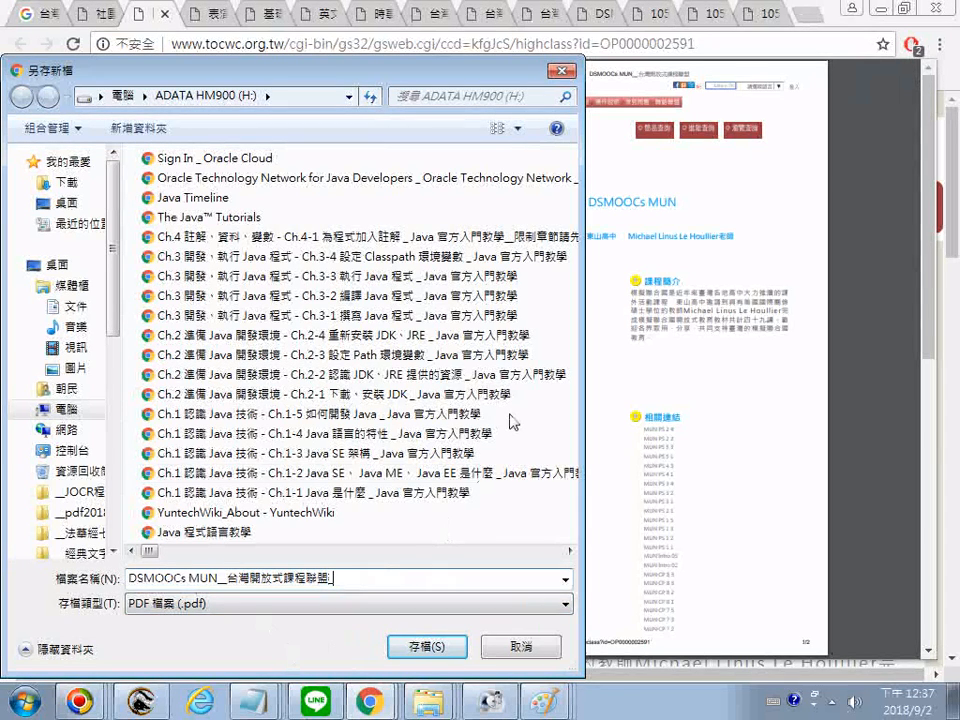
key(ctrl+space)
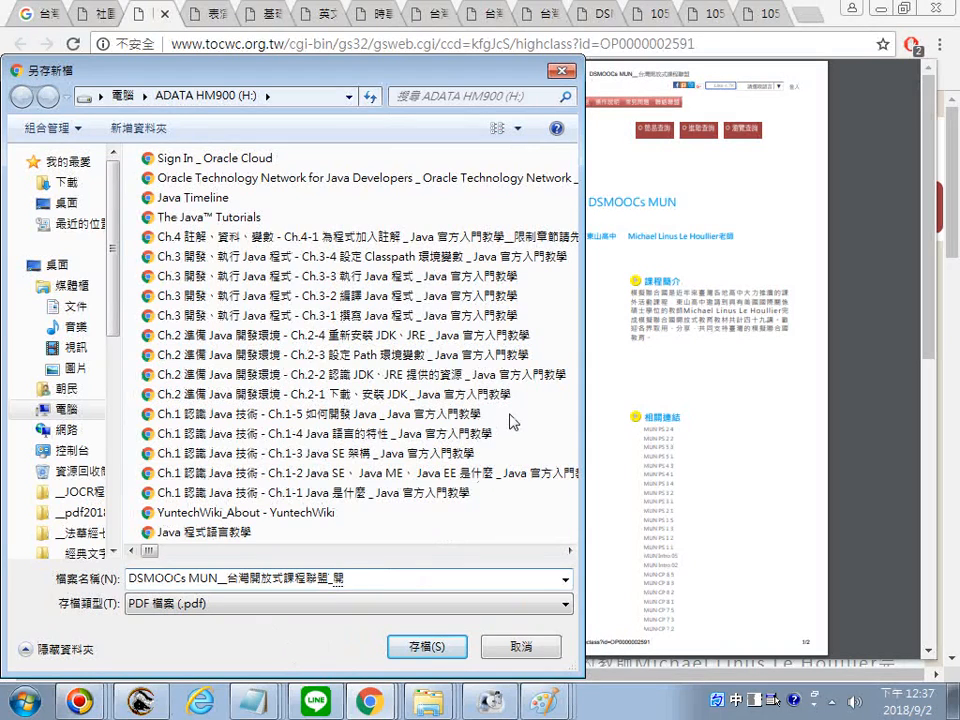
text(開放)
text(程)
text(ㄐ一)
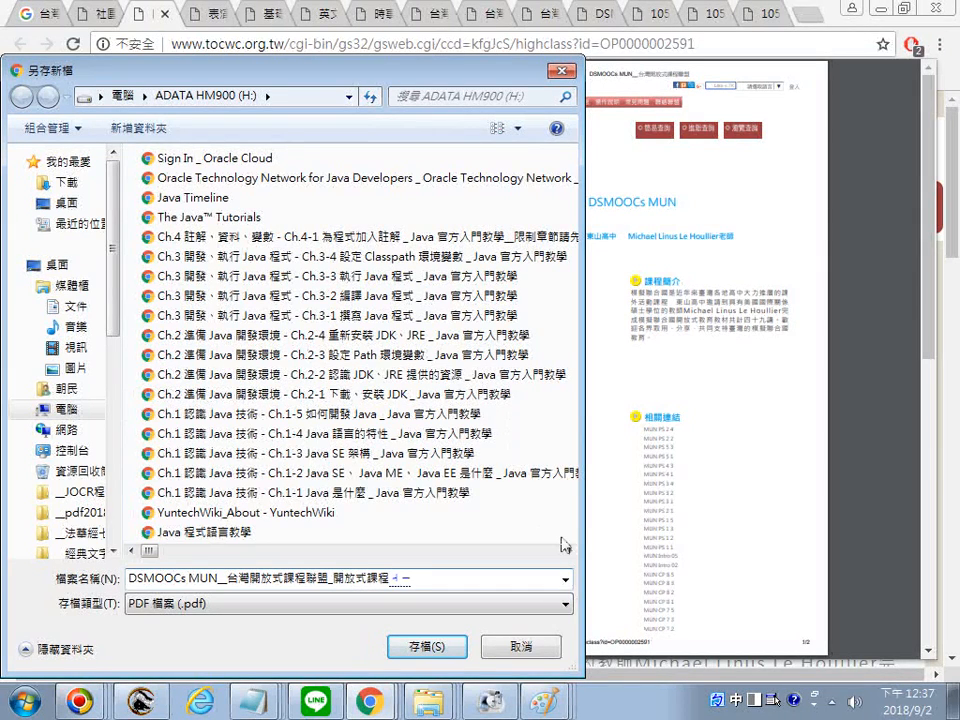
text(簡)
text(所)
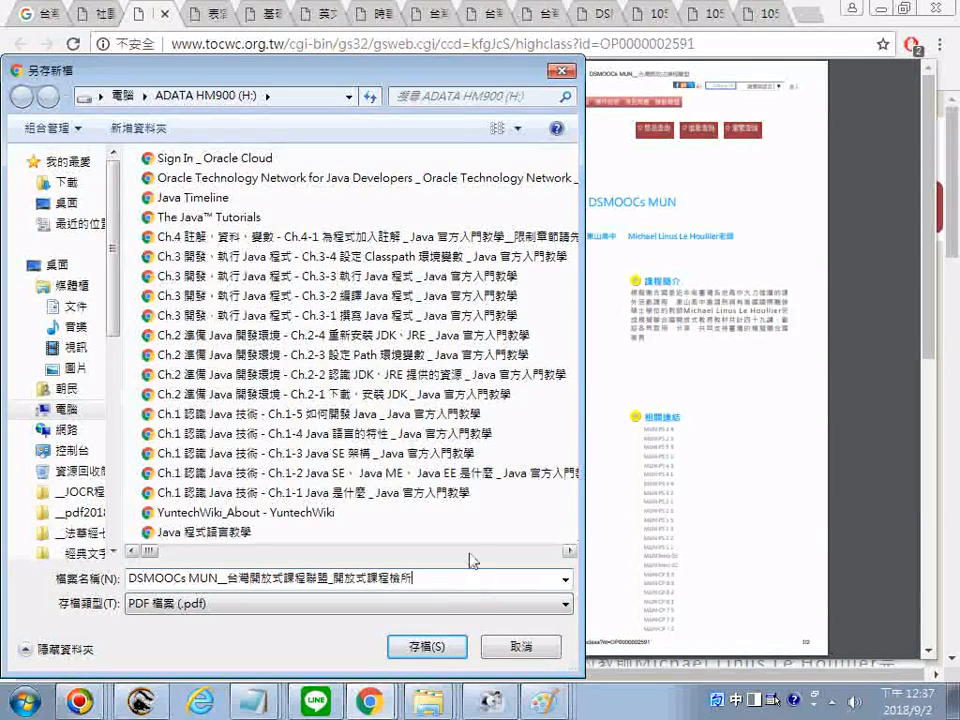
text(所)
key(Down)
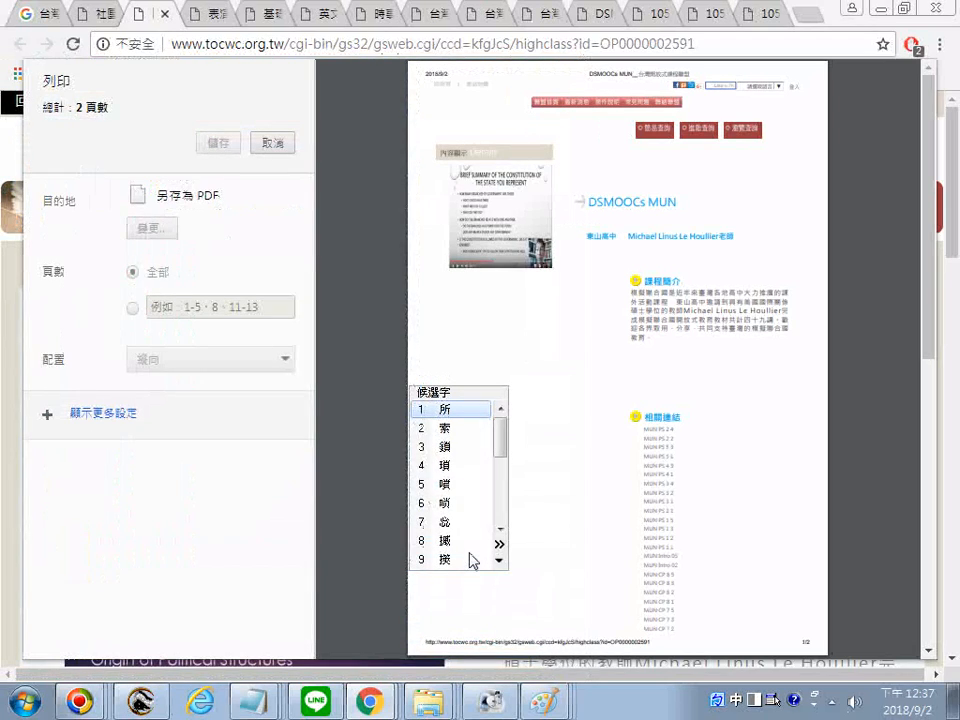
key(Down)
key(Return)
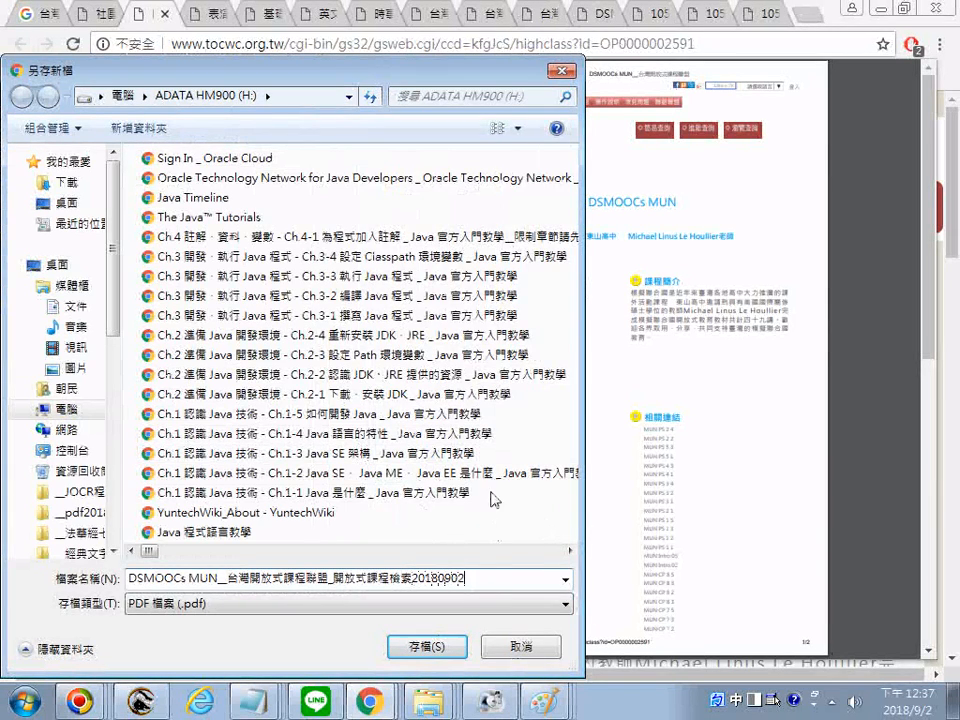
Step: Copy the complete PDF file name and save the file to the ADATA HM900 (H:) drive
drag(476, 577, 43, 570)
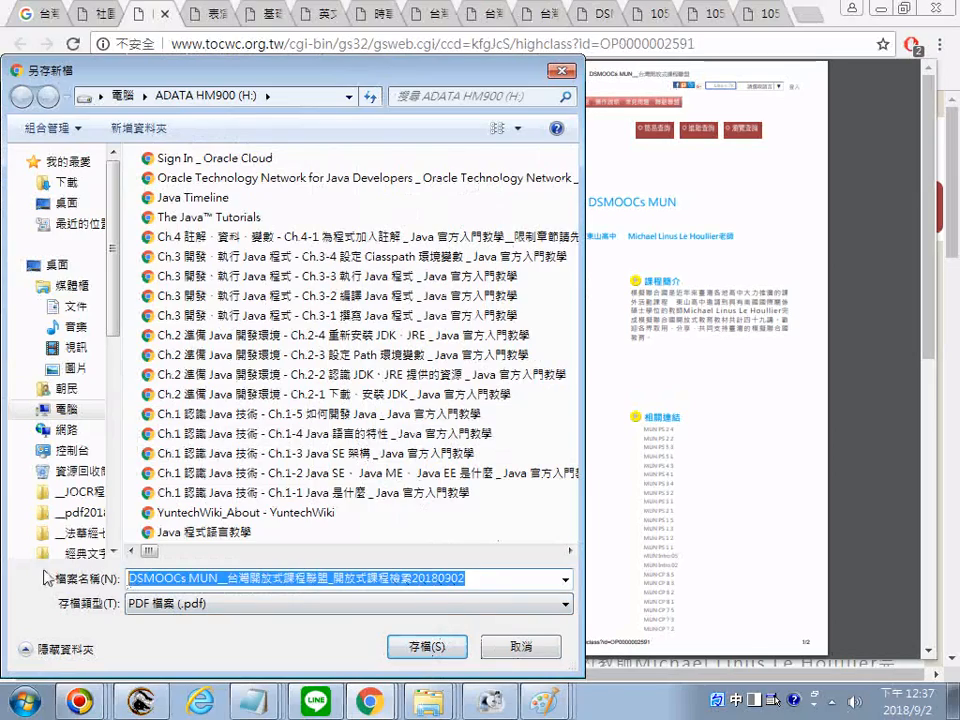
right_click(256, 578)
click(279, 272)
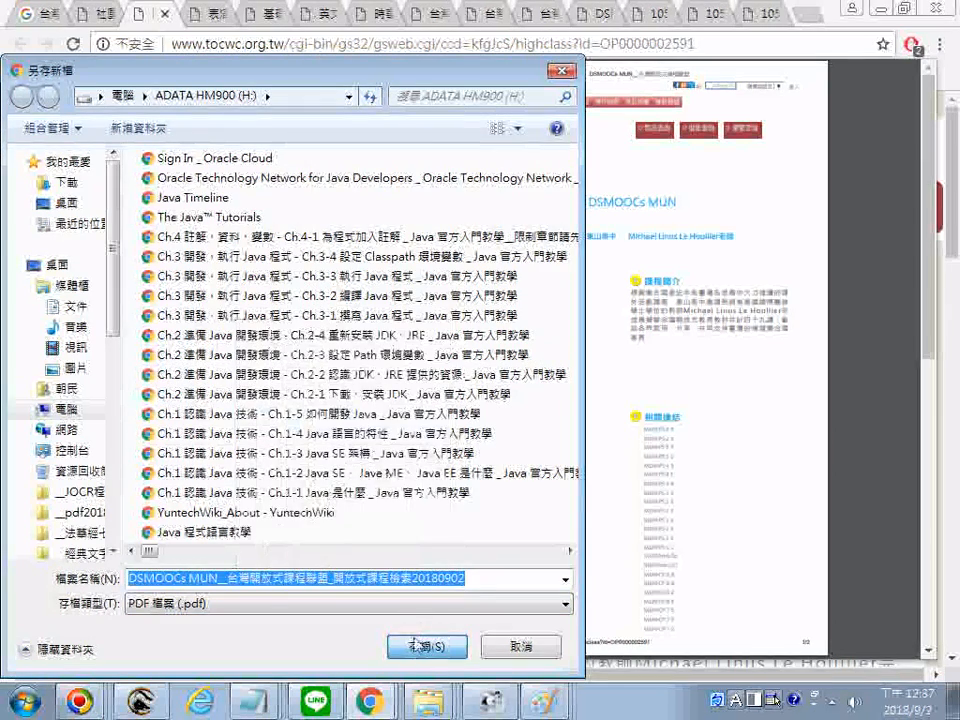
click(424, 646)
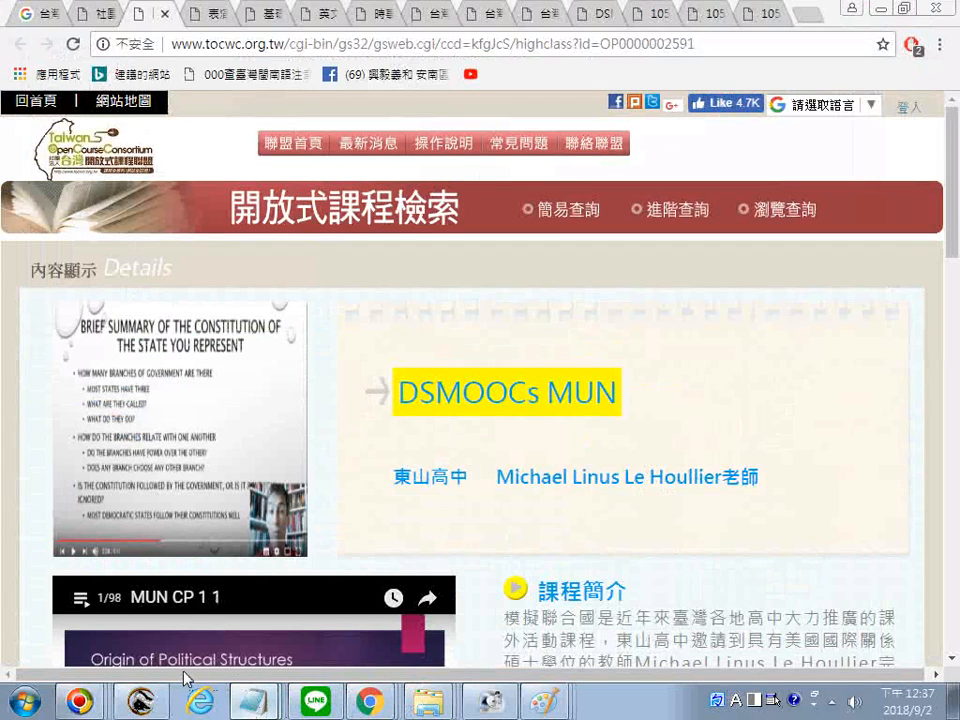
Step: Paste the copied PDF file name into the Notepad note
click(253, 700)
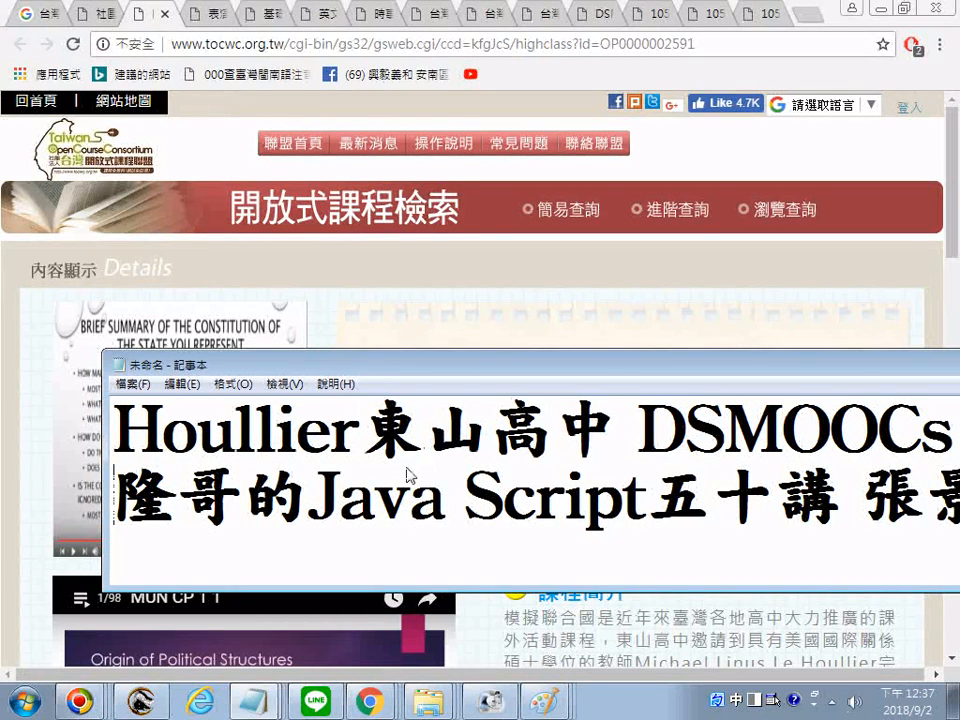
scroll(407, 474, down, 1)
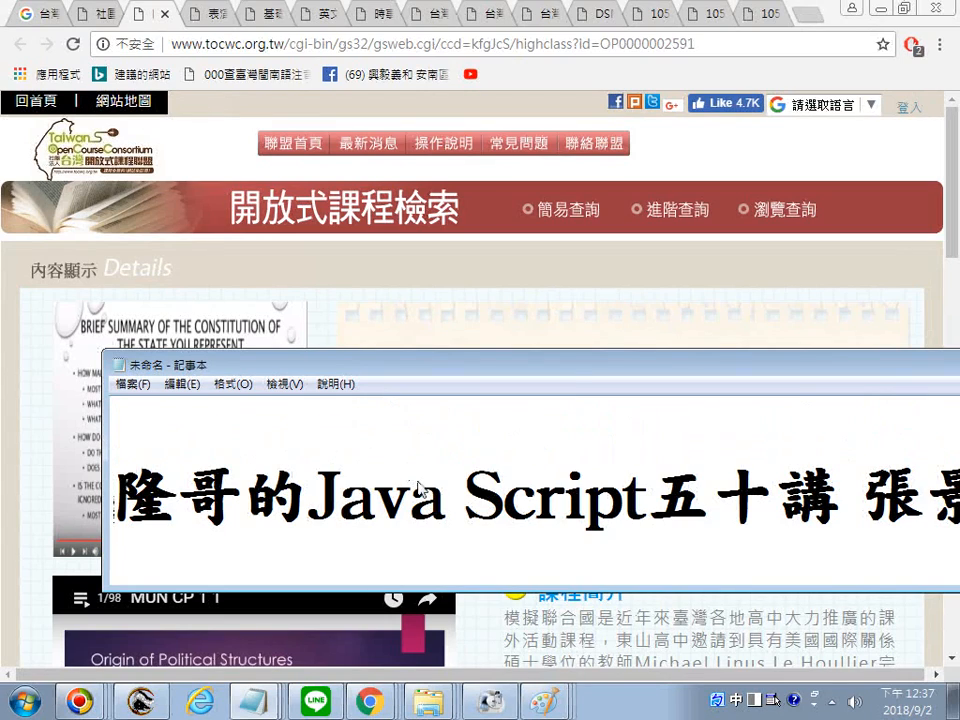
scroll(386, 484, up, 1)
drag(461, 377, 416, 351)
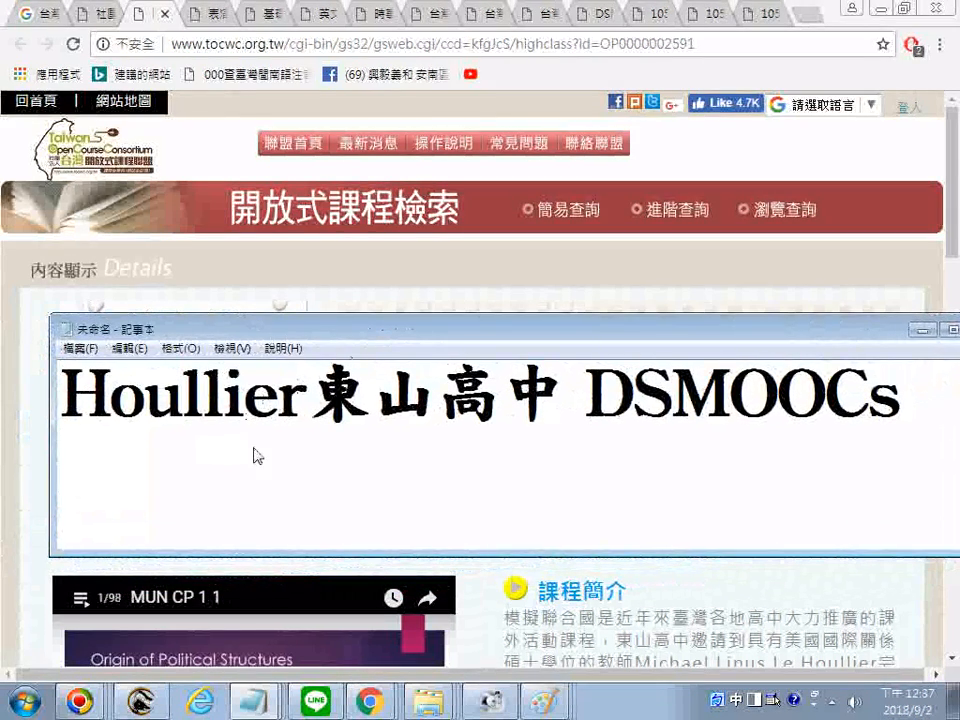
right_click(255, 452)
click(310, 267)
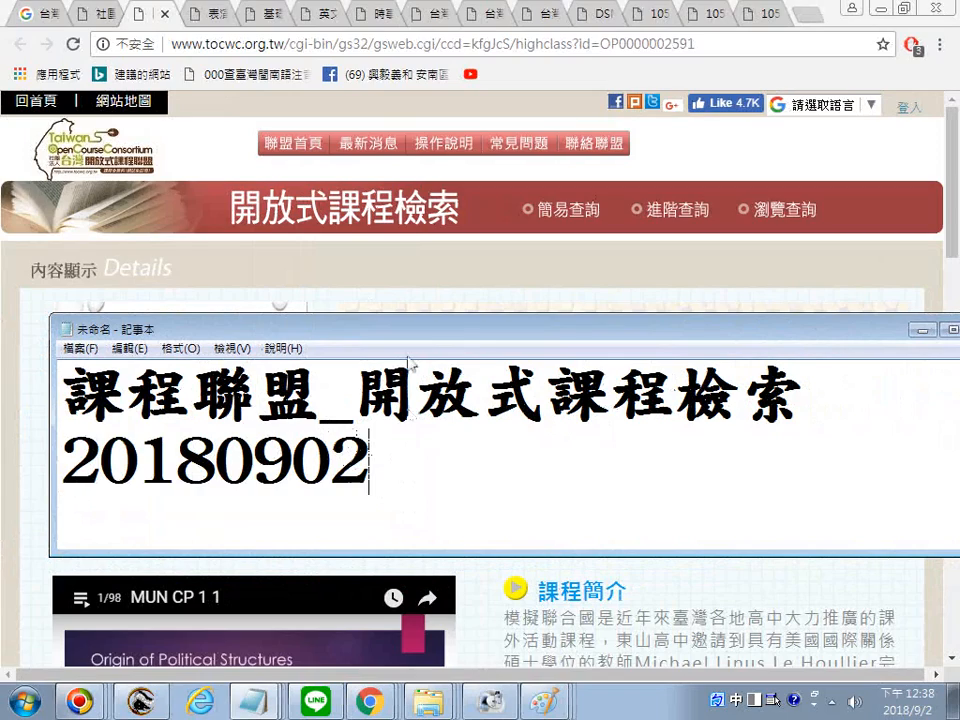
Step: Copy the DSMOOCs MUN page's web address and paste it on a new line below 20180902 in the note
right_click(411, 47)
click(470, 118)
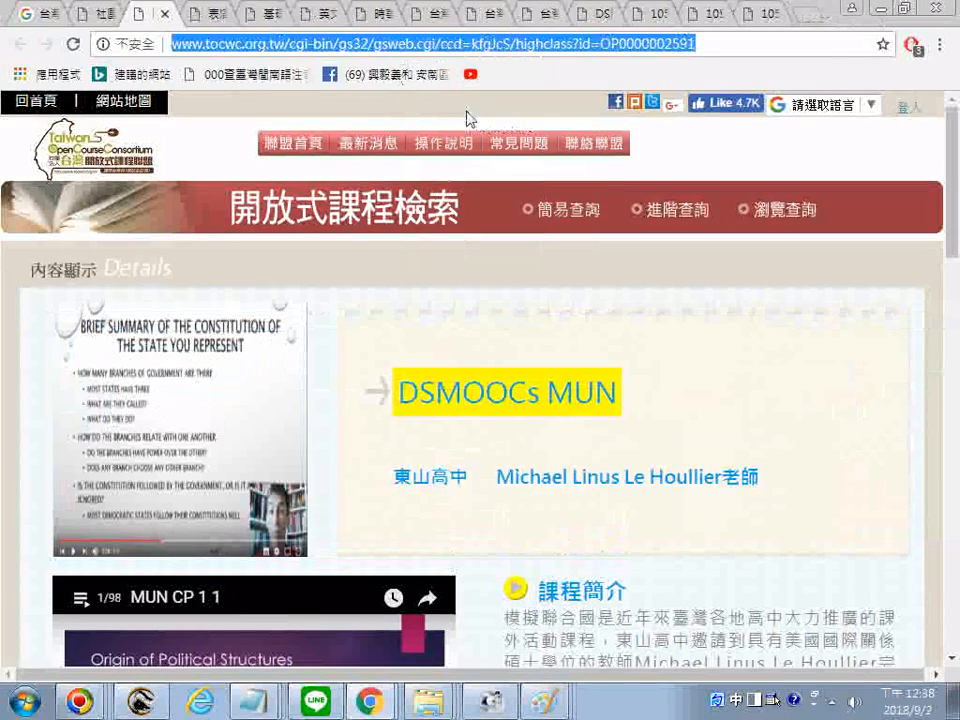
click(257, 693)
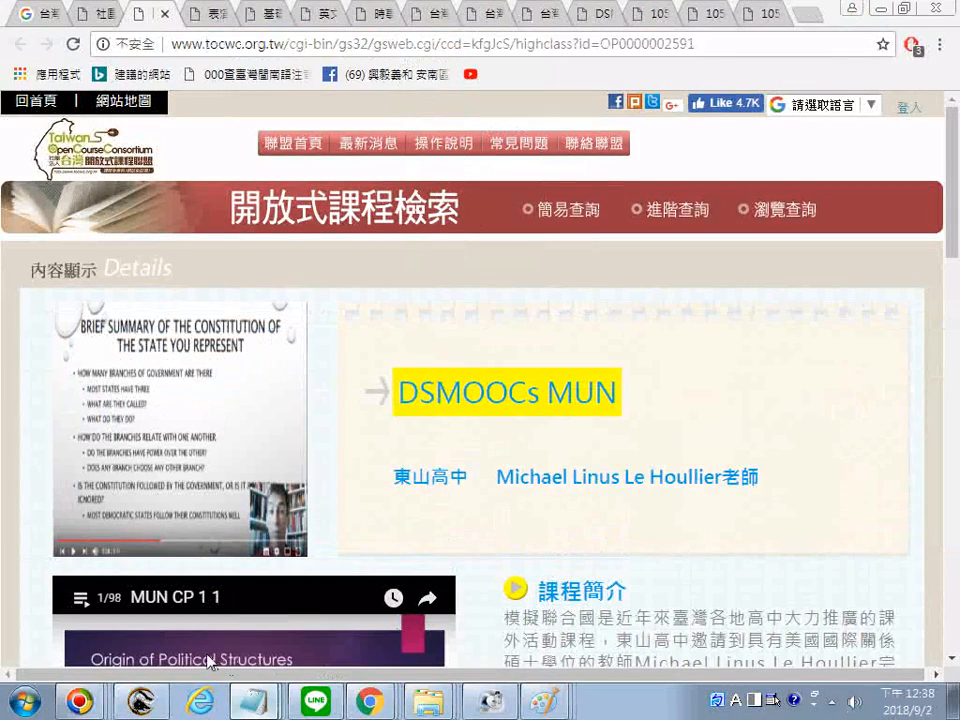
key(Return)
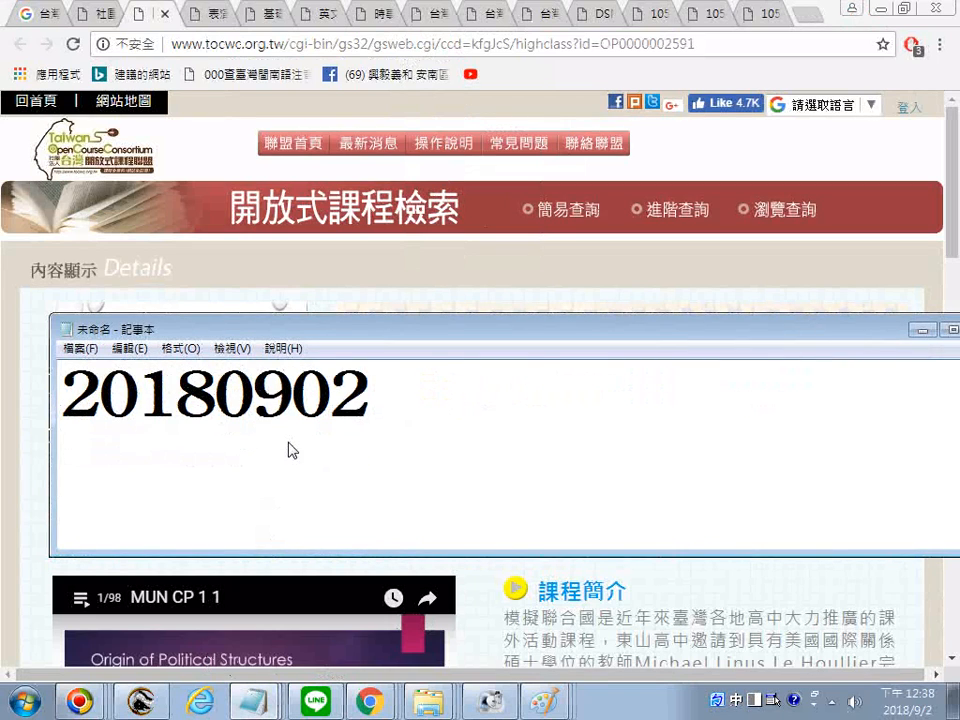
key(ctrl+v)
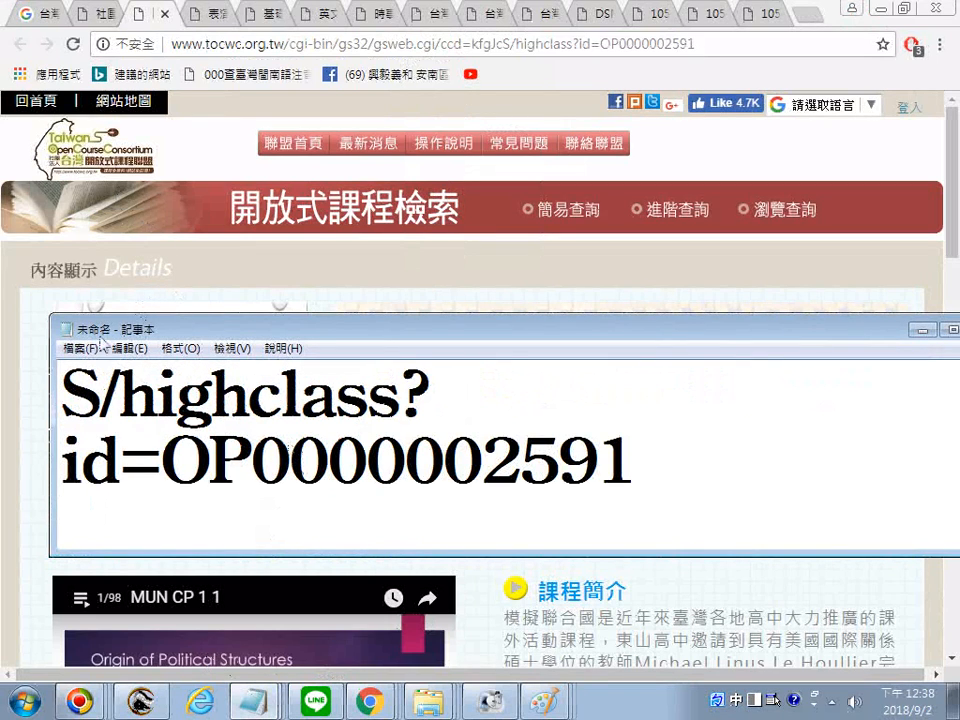
Step: Close the DSMOOCs MUN page, open the DSMOOCs International Relationship course and look over its introduction
key(alt+Tab)
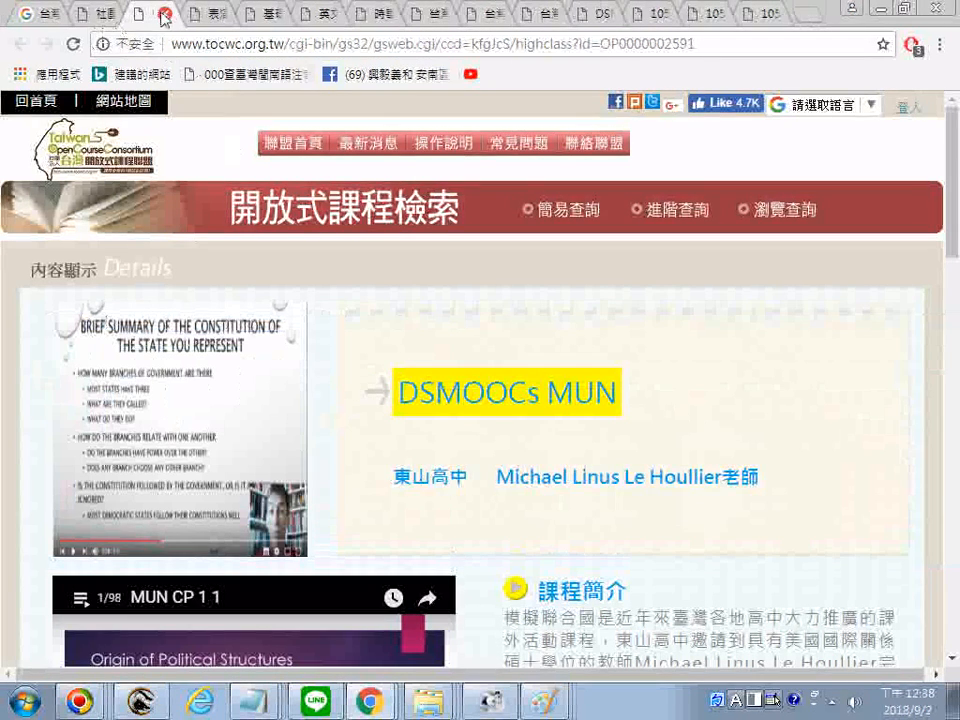
click(165, 17)
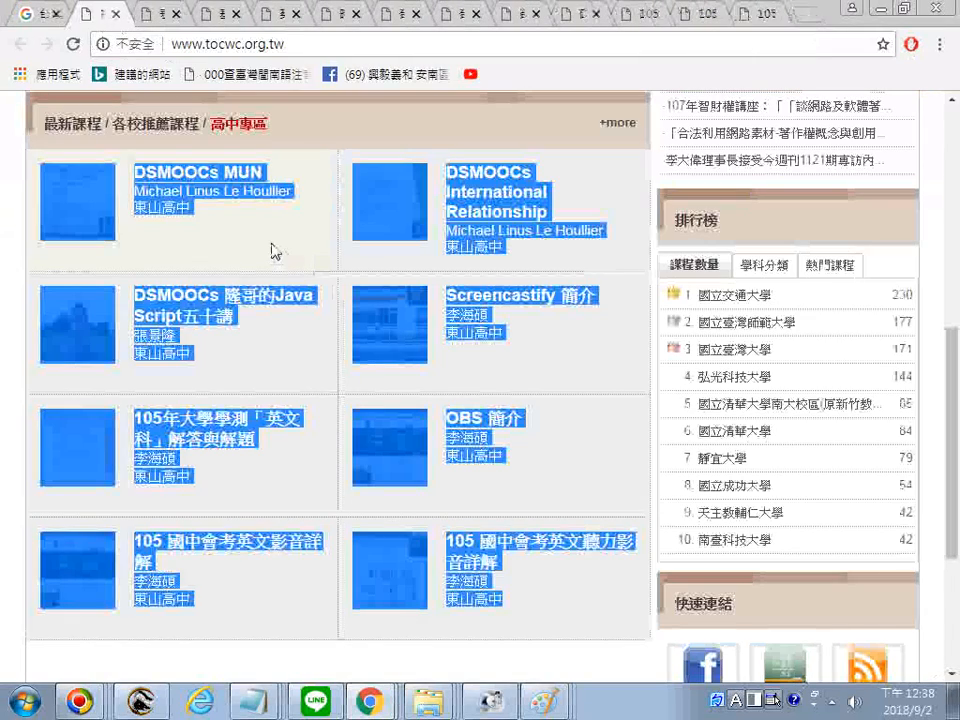
click(585, 136)
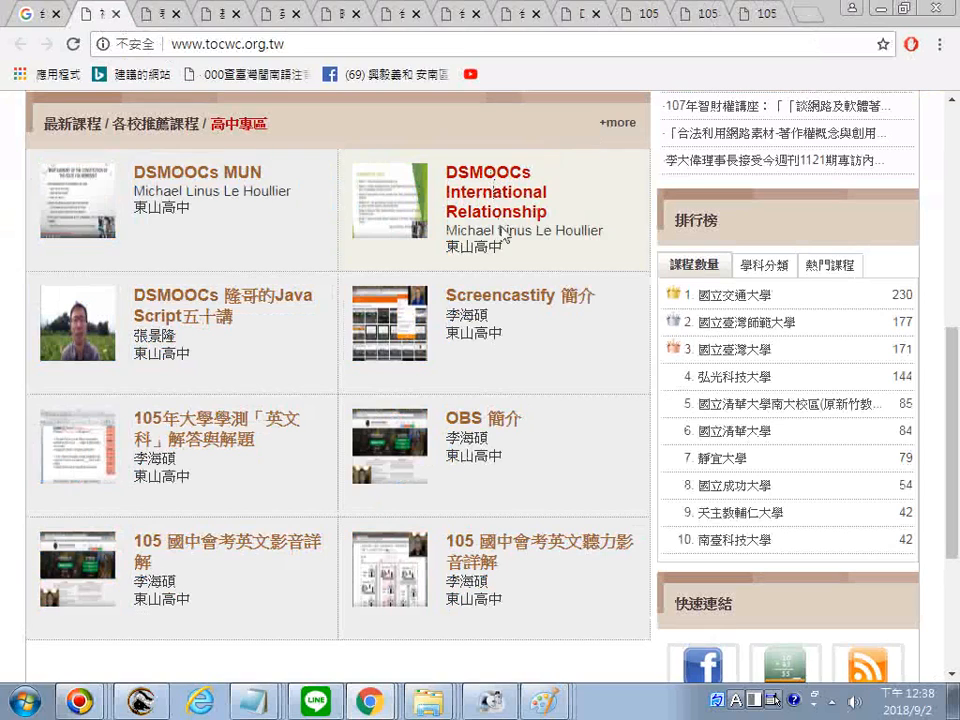
click(510, 197)
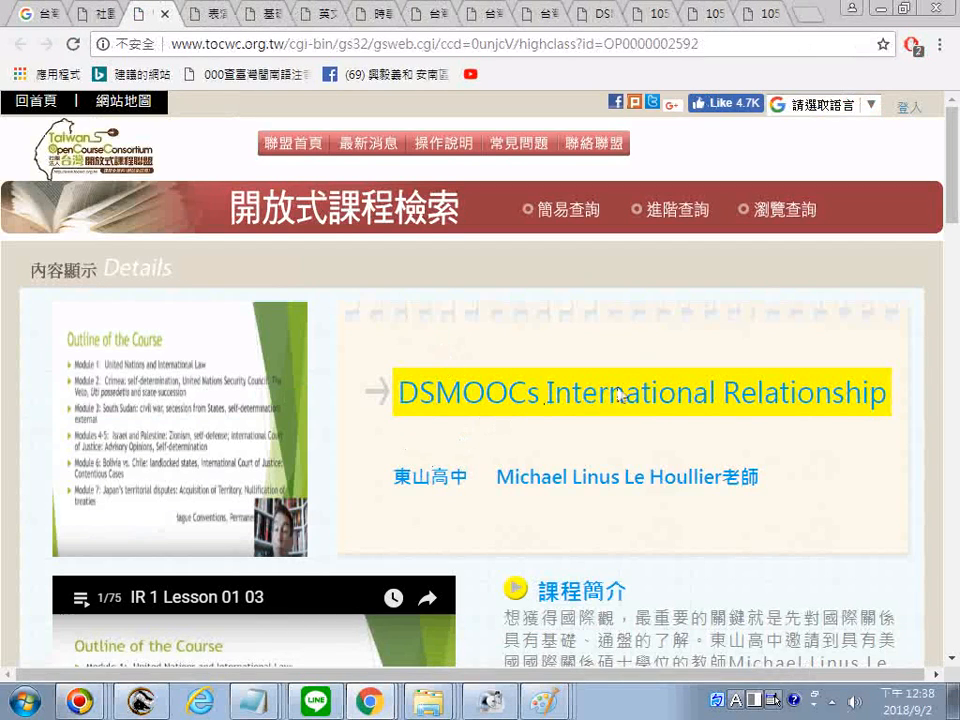
scroll(639, 404, down, 5)
scroll(637, 403, up, 2)
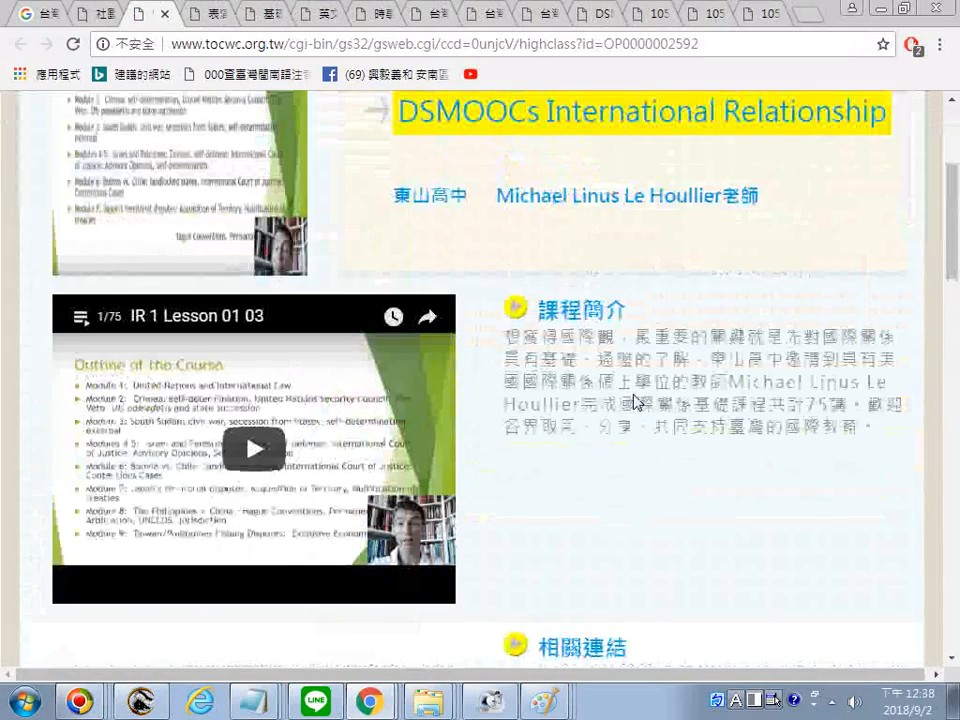
Step: Look through the DSMOOCs International Relationship course introduction and its list of related lesson links
scroll(637, 403, up, 2)
scroll(636, 400, down, 5)
scroll(620, 400, down, 5)
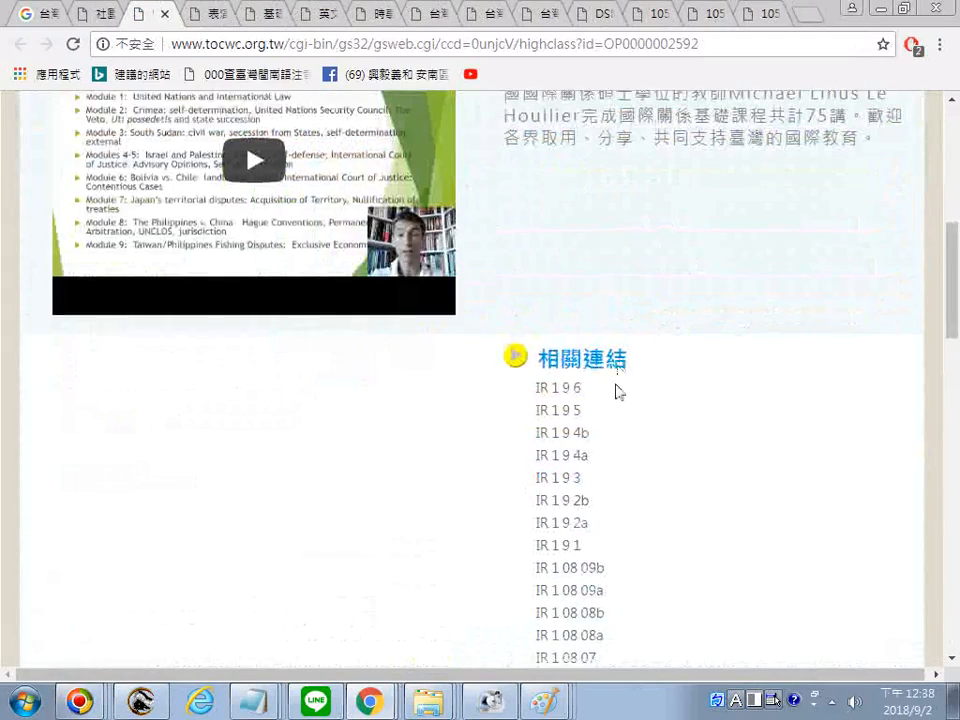
scroll(615, 408, down, 5)
scroll(627, 334, up, 10)
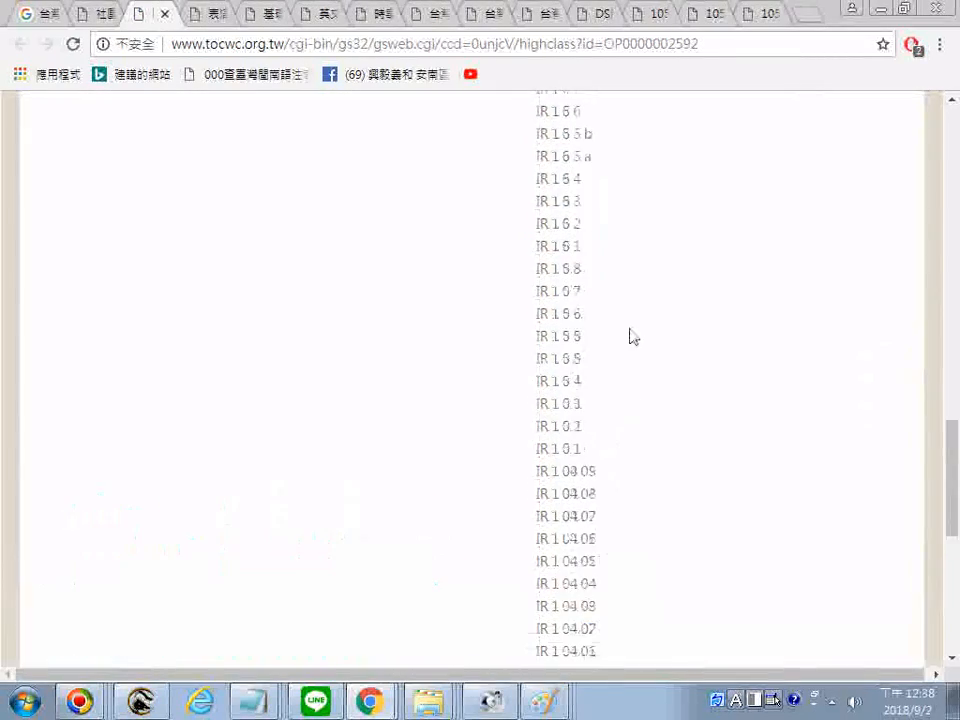
scroll(573, 273, up, 15)
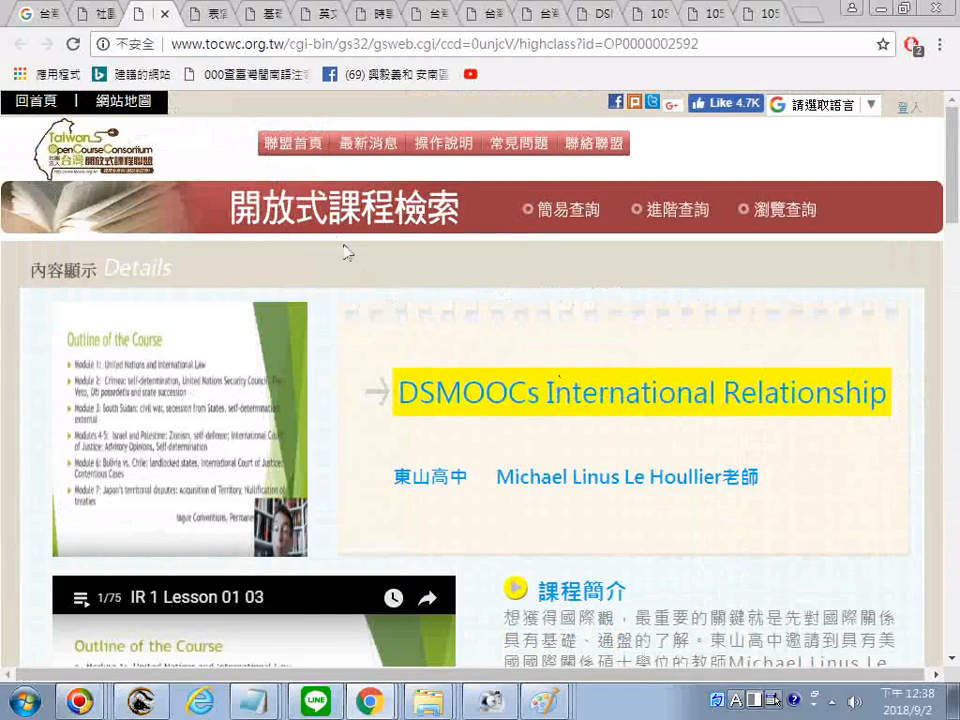
click(420, 46)
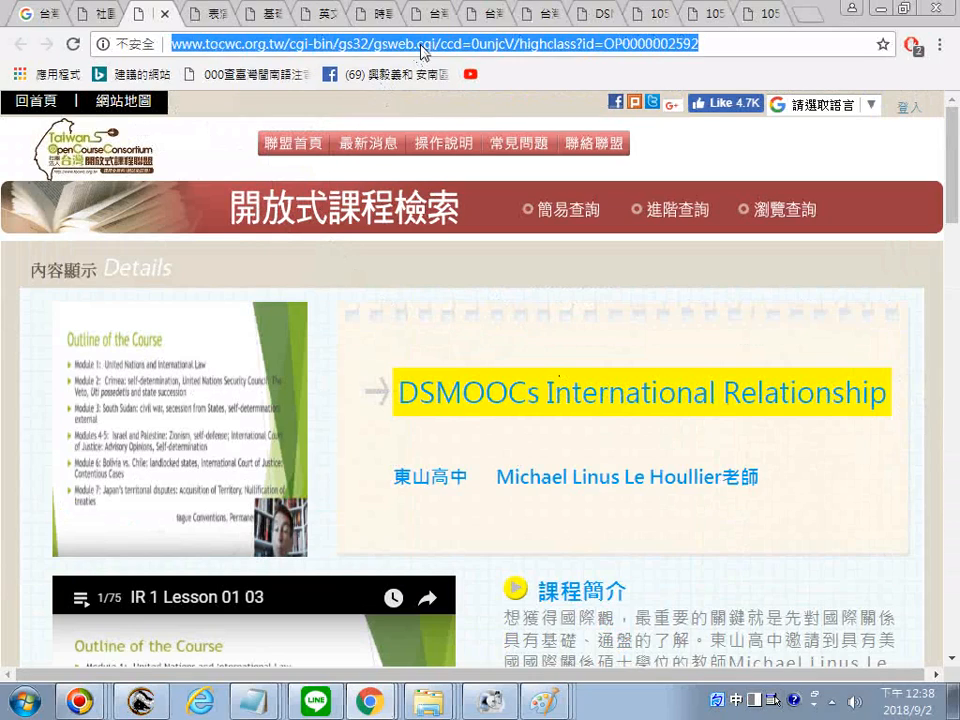
click(266, 700)
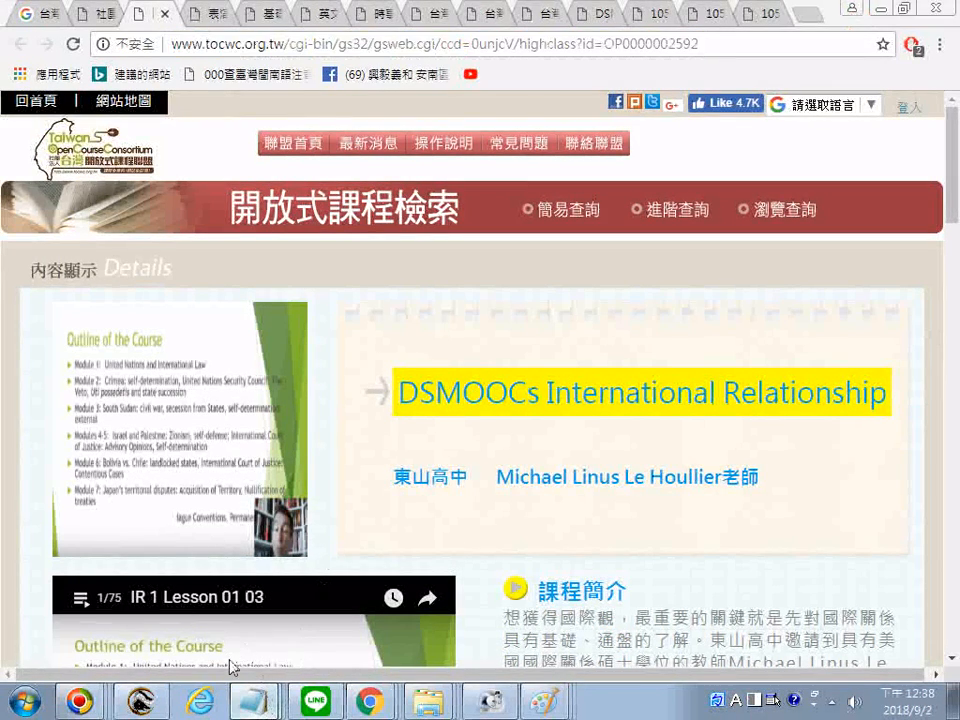
click(252, 698)
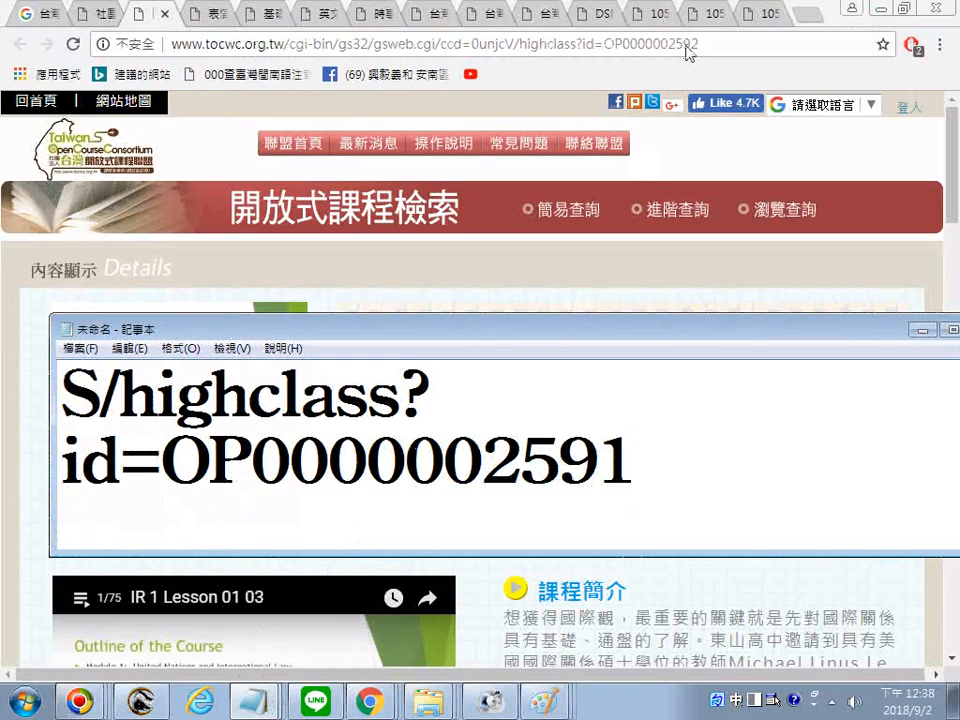
click(687, 50)
right_click(703, 47)
drag(703, 47, 208, 70)
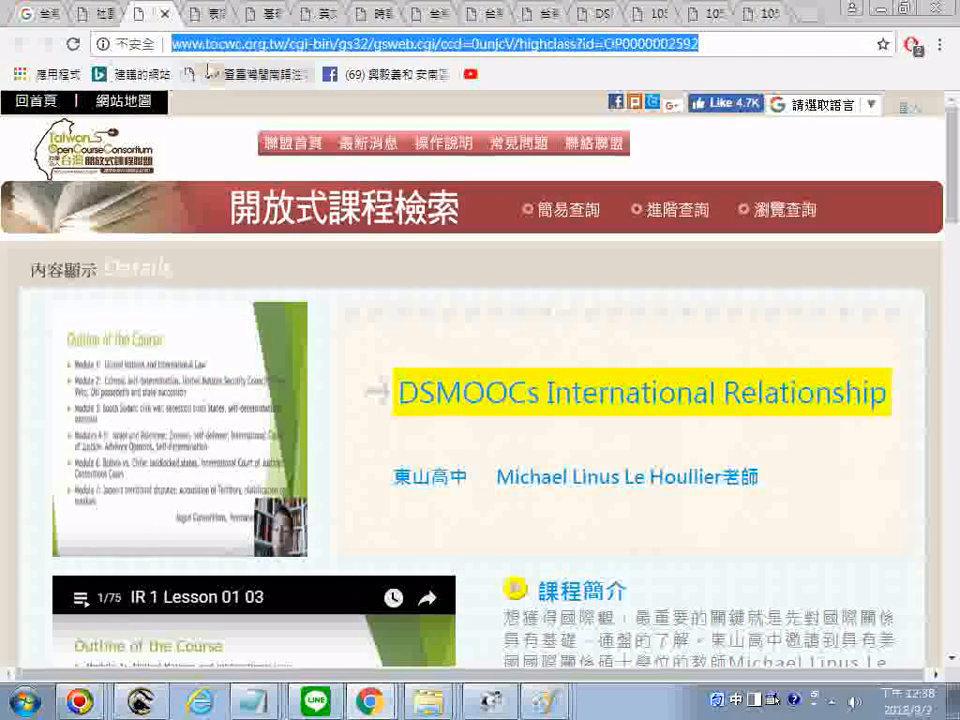
right_click(228, 42)
click(296, 112)
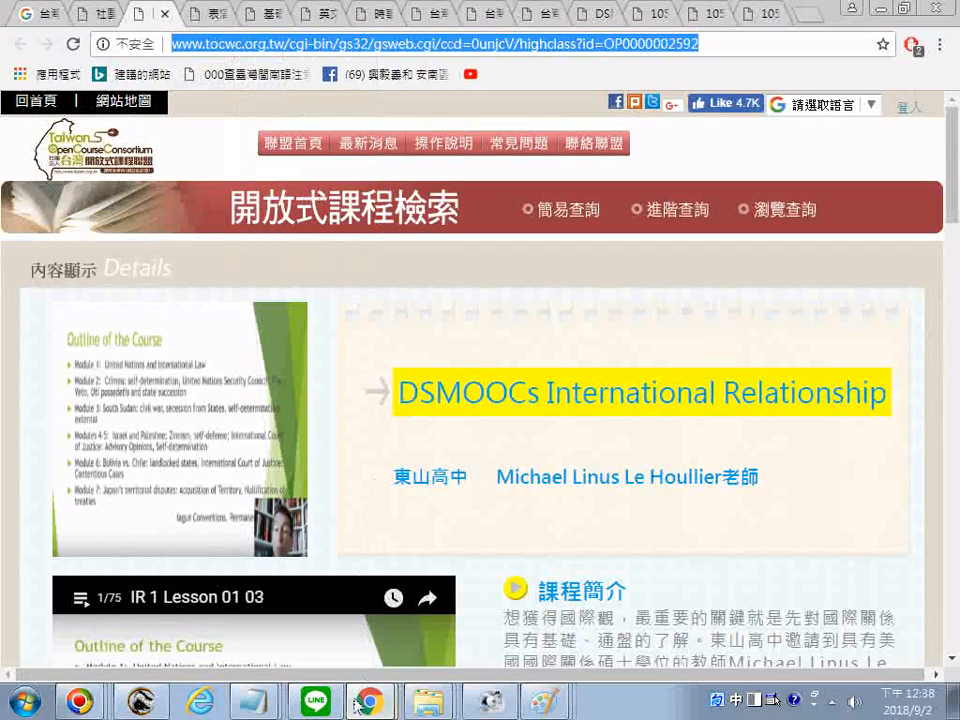
click(248, 692)
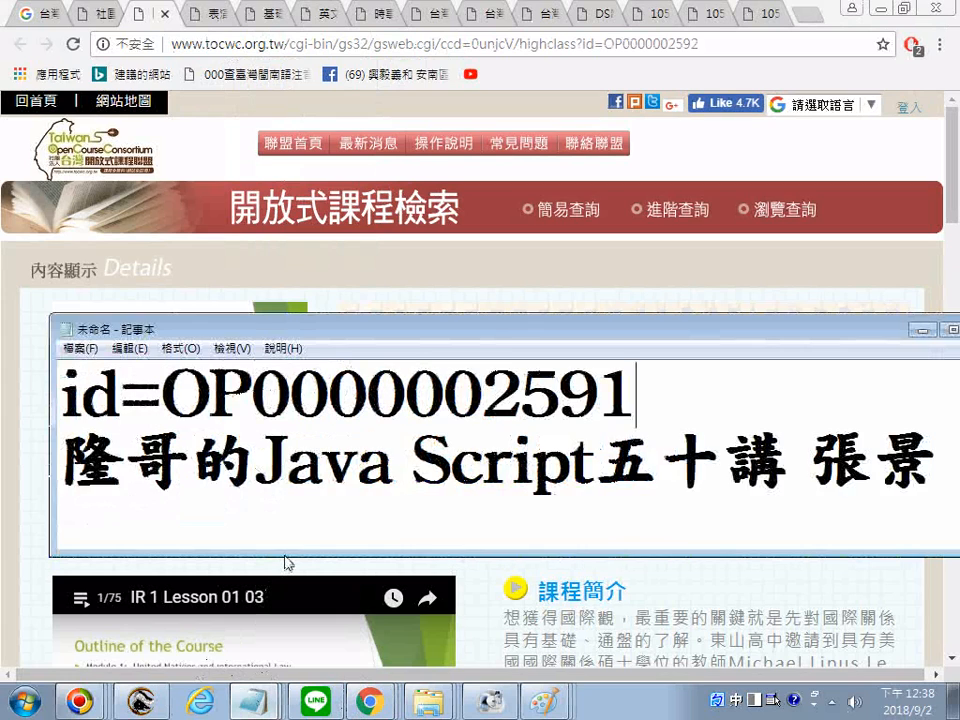
key(Return)
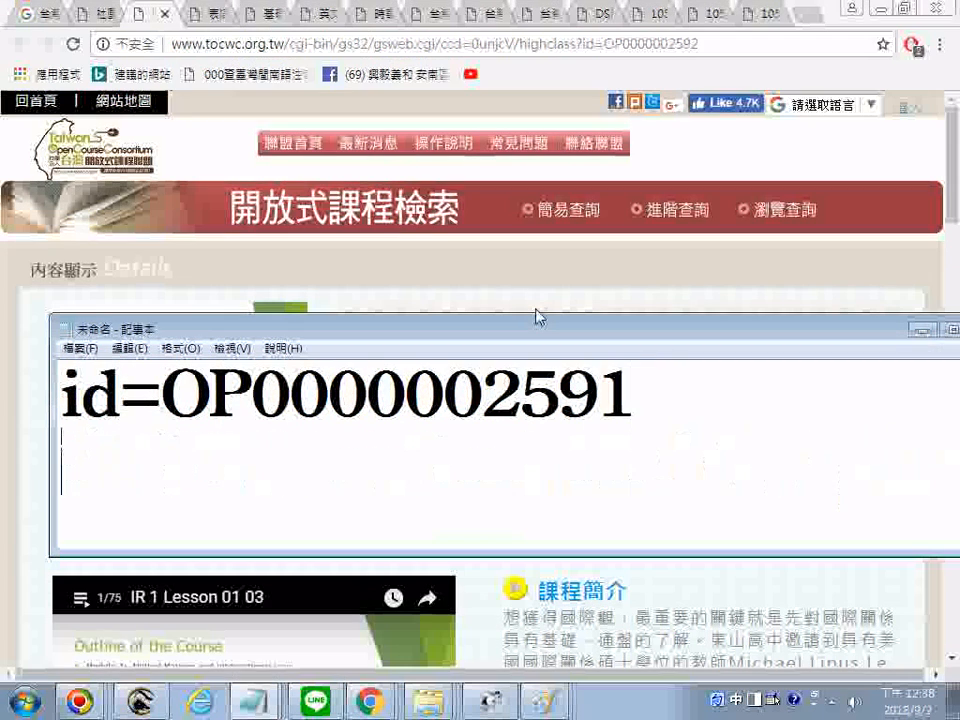
key(ctrl+v)
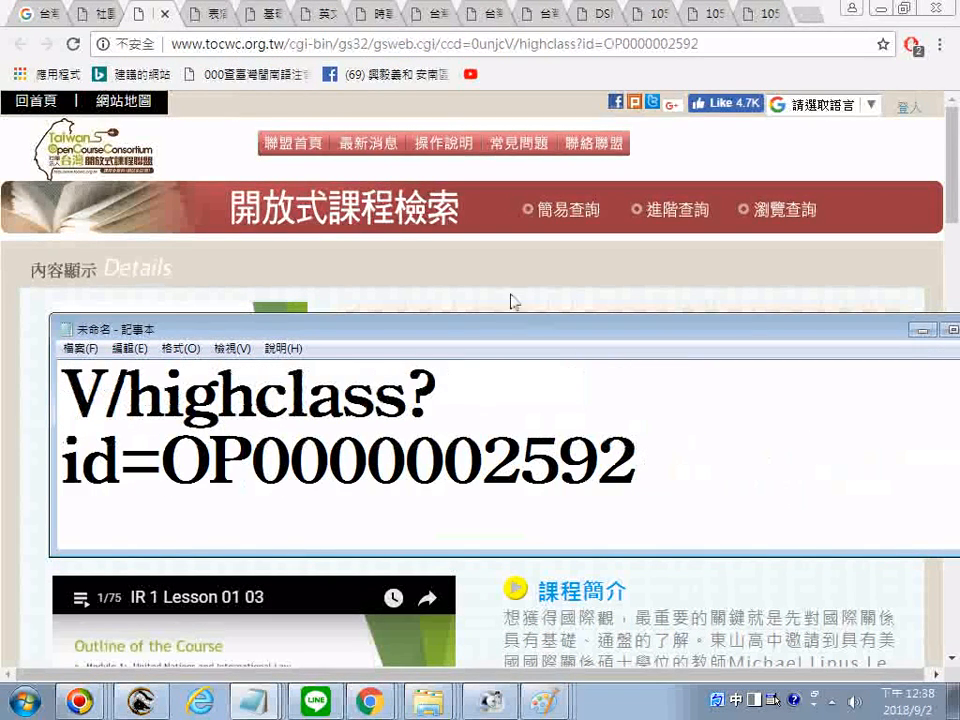
Step: Save the course page as a PDF on ADATA HM900 (H:), named "DSMOOCs International Relationship__台灣開放式課程聯盟20180902_"
right_click(209, 139)
click(270, 247)
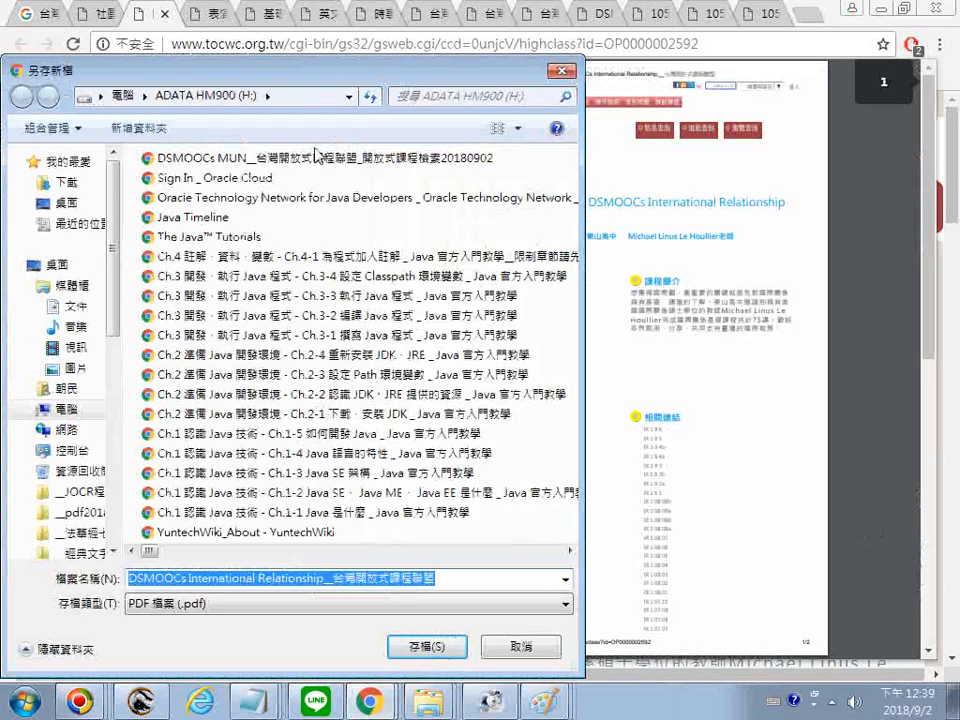
click(466, 580)
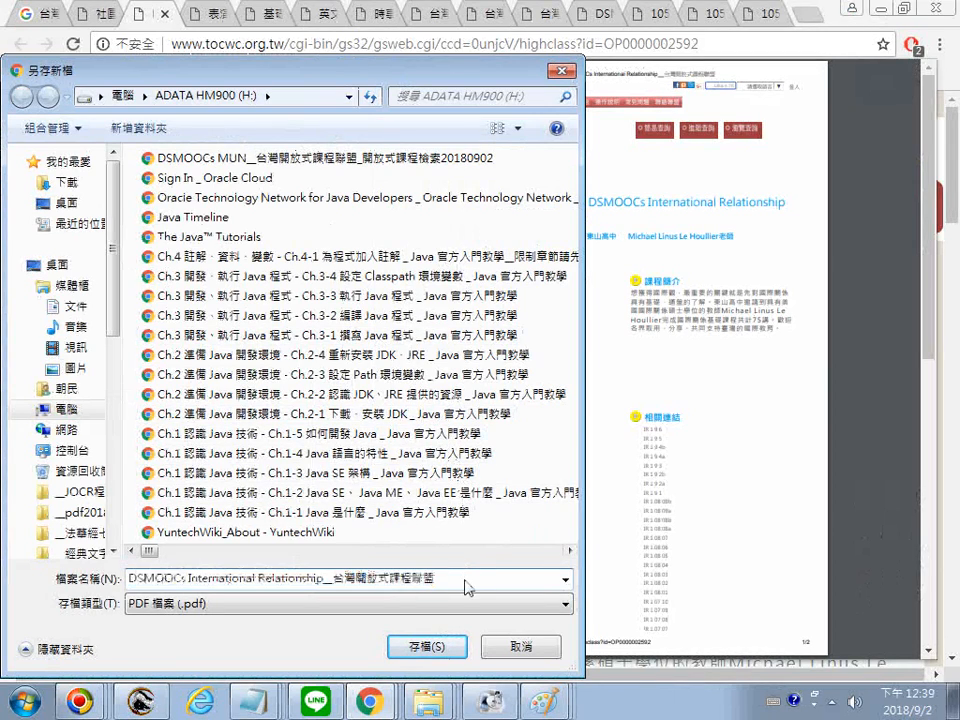
text(20180902_)
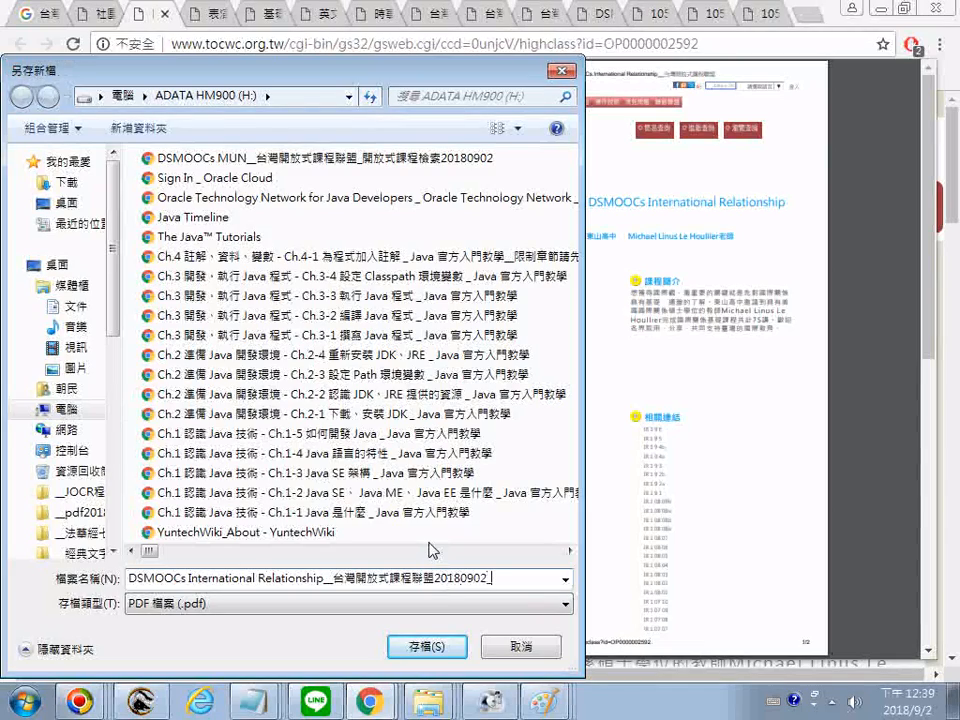
key(Return)
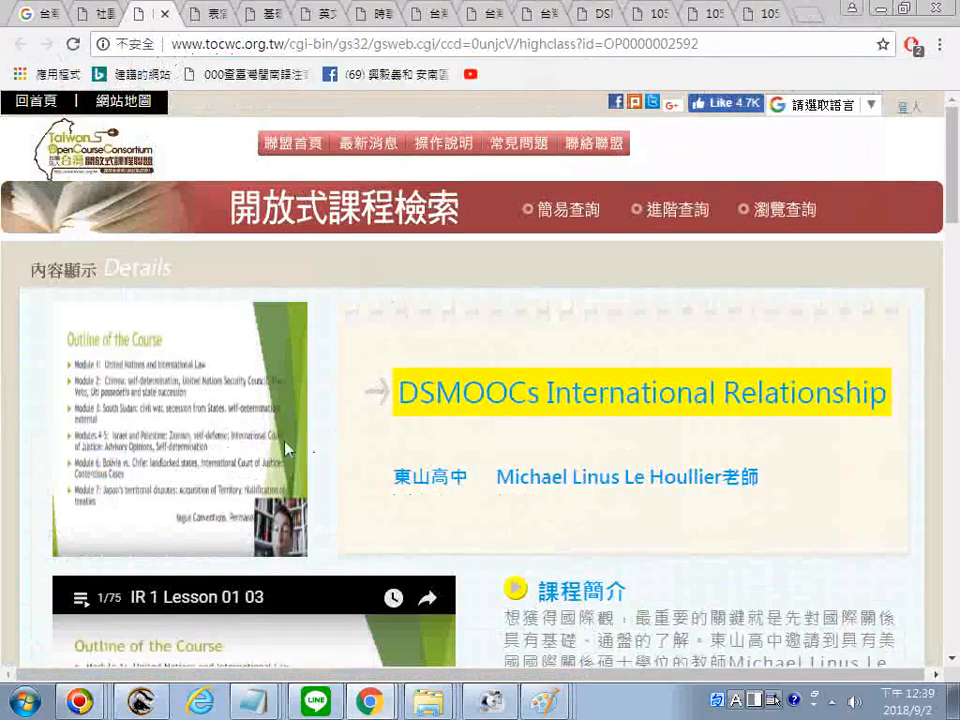
Step: Play the IR 1 Lesson 01 03 video on the course page and watch its opening
scroll(198, 503, down, 2)
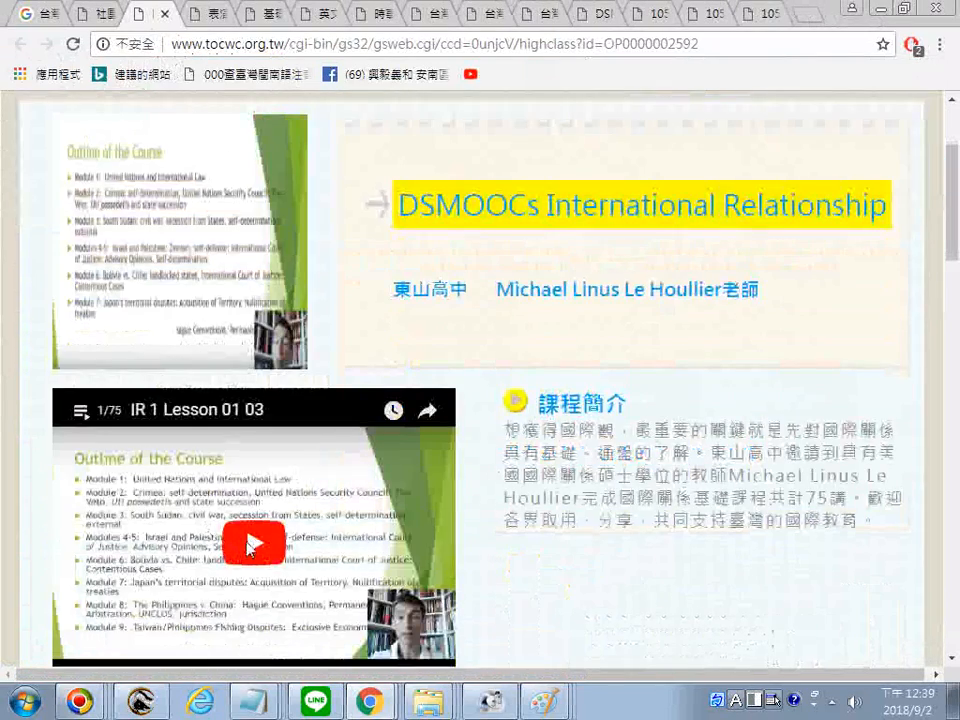
click(248, 549)
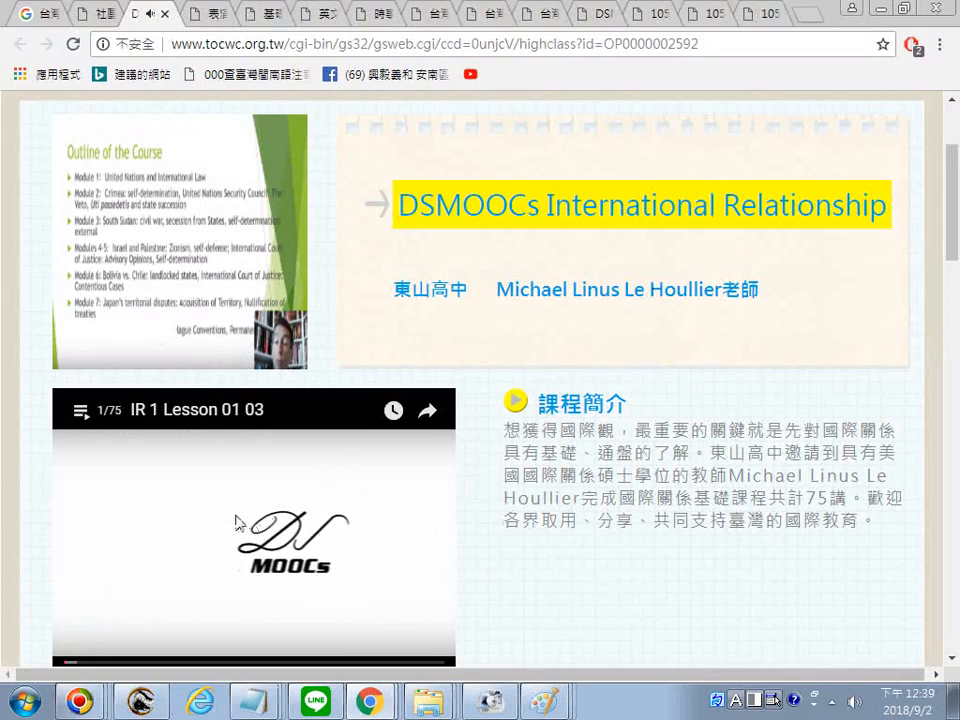
scroll(236, 522, down, 1)
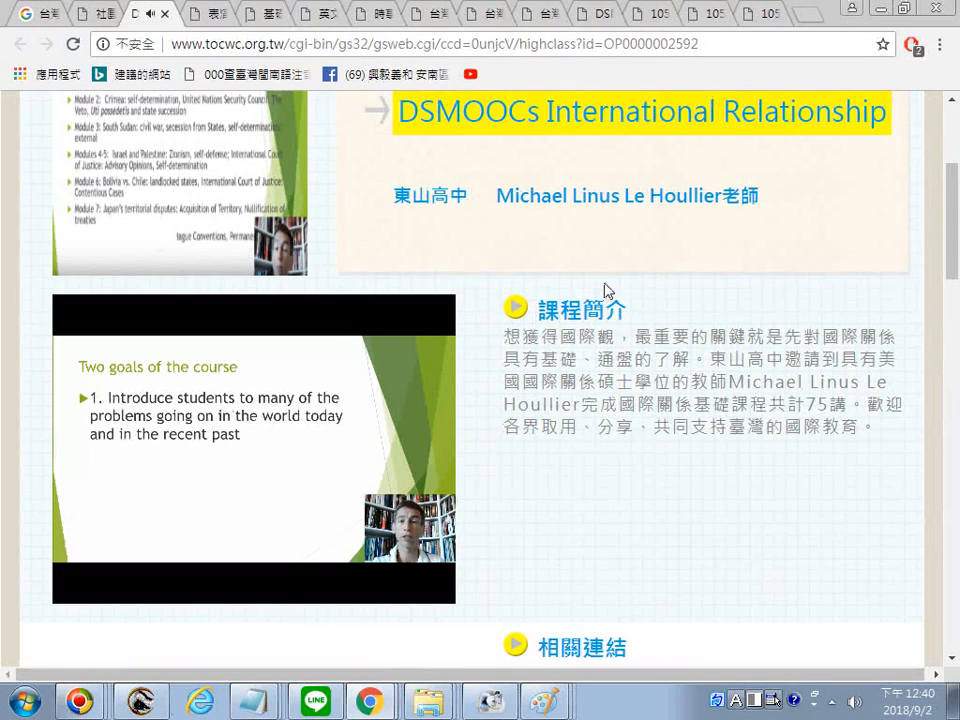
scroll(604, 570, down, 3)
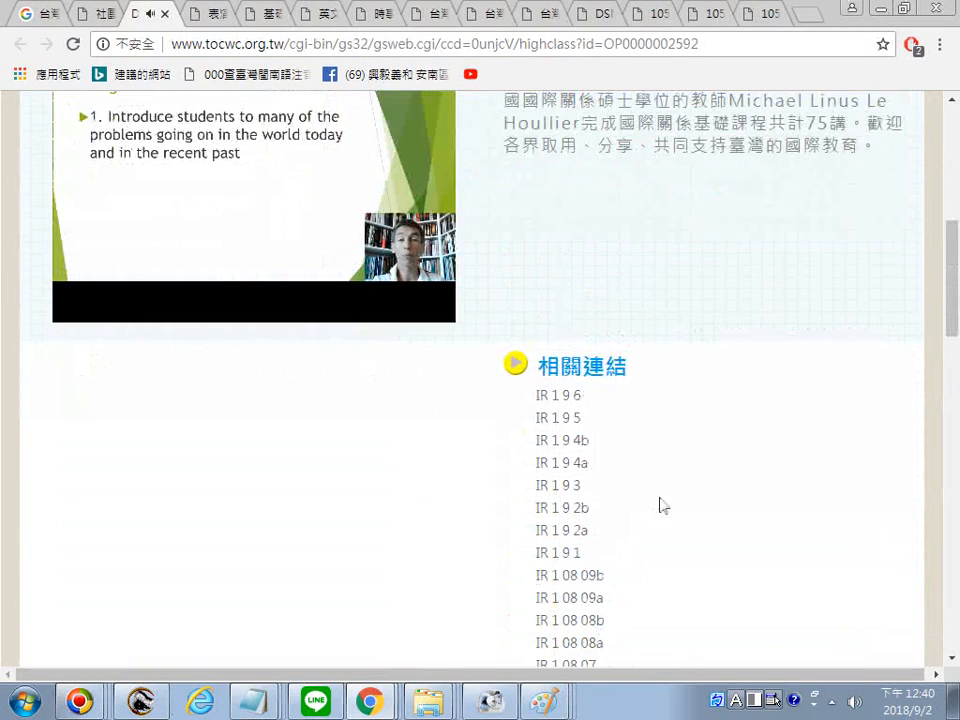
scroll(671, 474, up, 4)
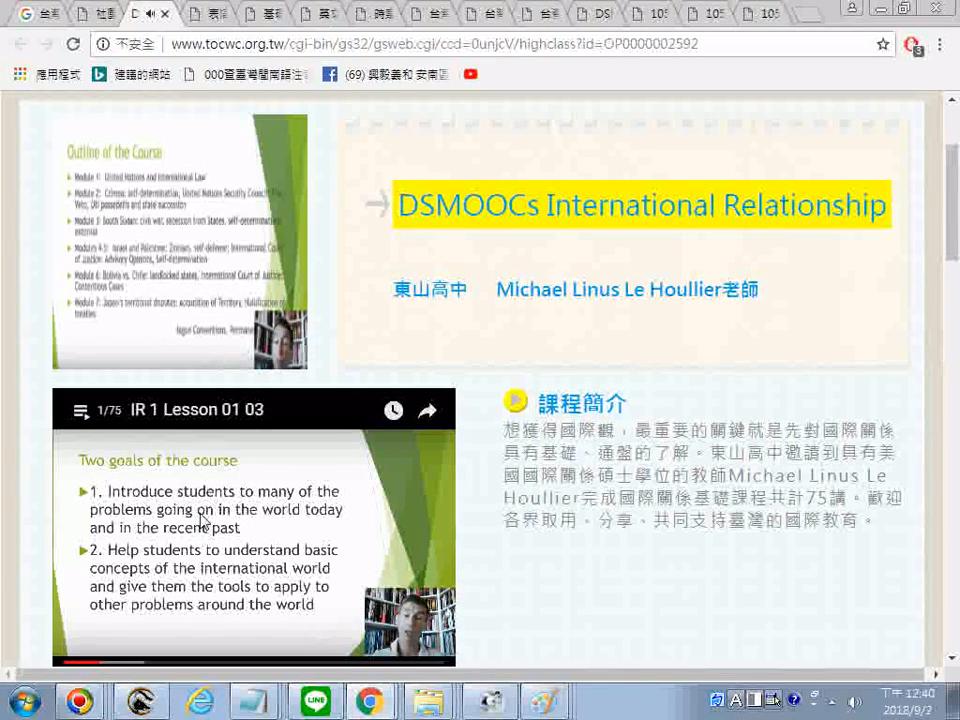
Step: Share the IR 1 Lesson 01 03 video to Google+ with the comment "英語發音__國際觀" and publish the post
click(428, 412)
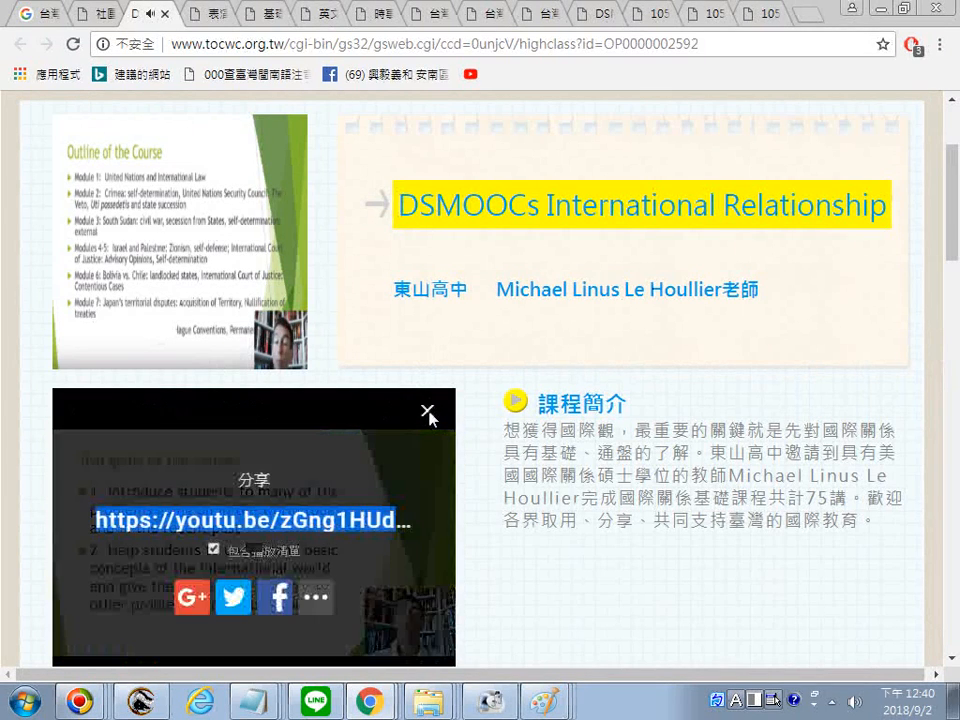
click(192, 597)
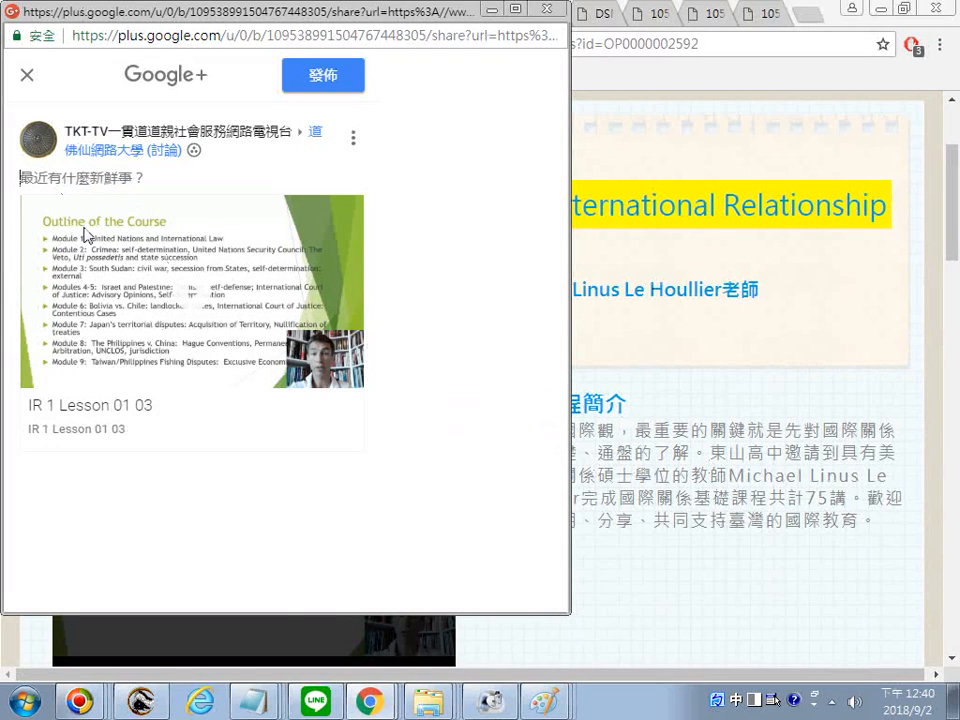
text(應ㄨ)
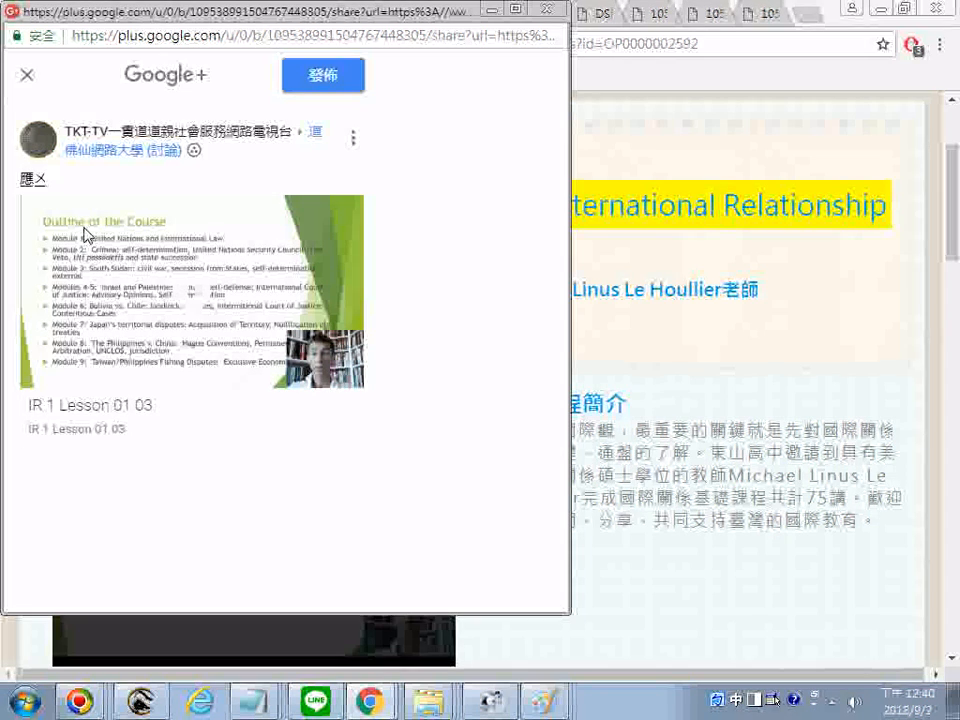
key(BackSpace)
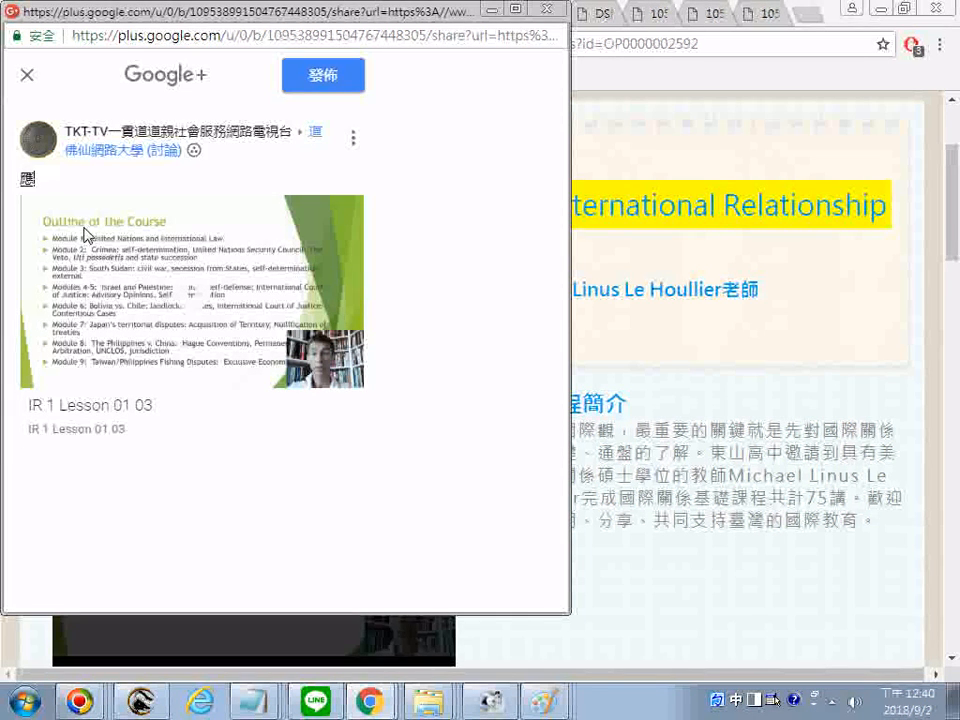
text(語ㄉㄚ)
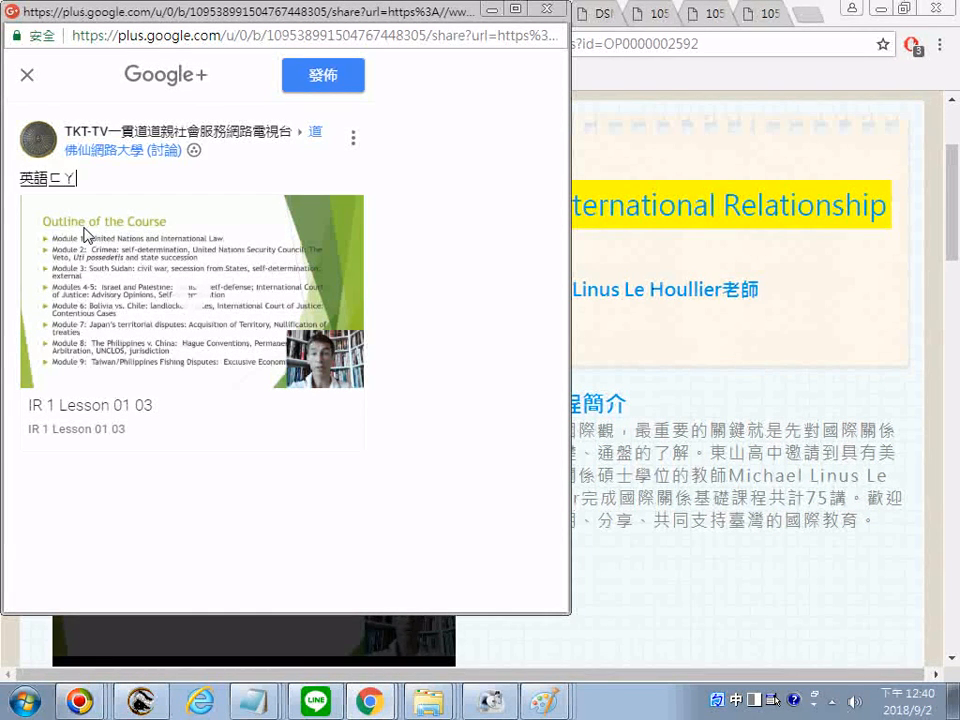
text(發ㄐㄥ4)
key(BackSpace)
text(ㄧㄢ6)
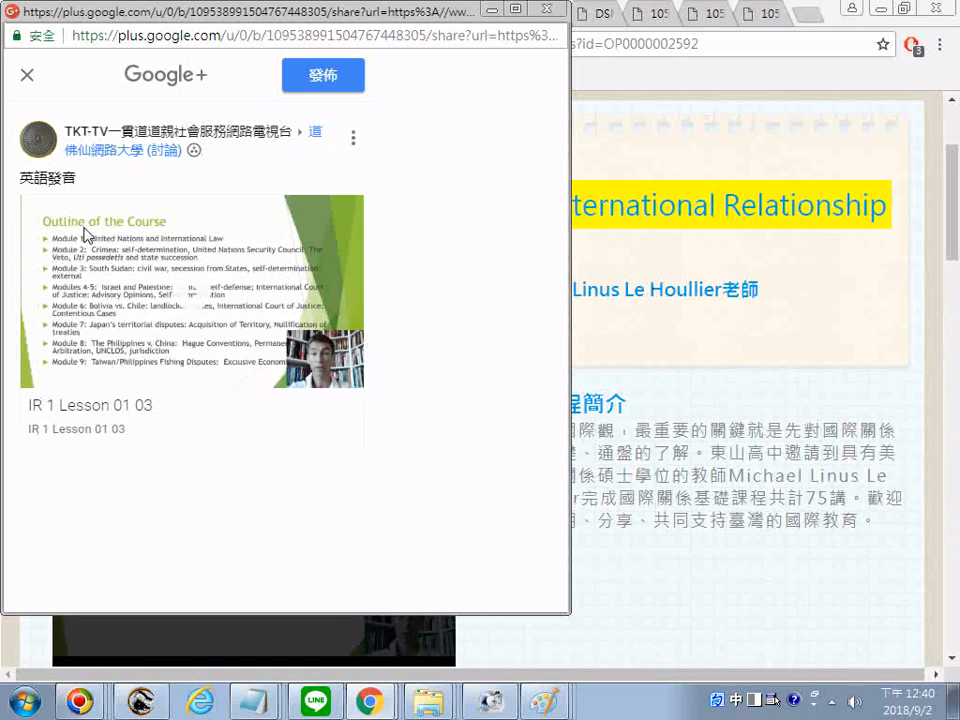
text(《ㄨㄛ6ㄐㄧ4ㄍ)
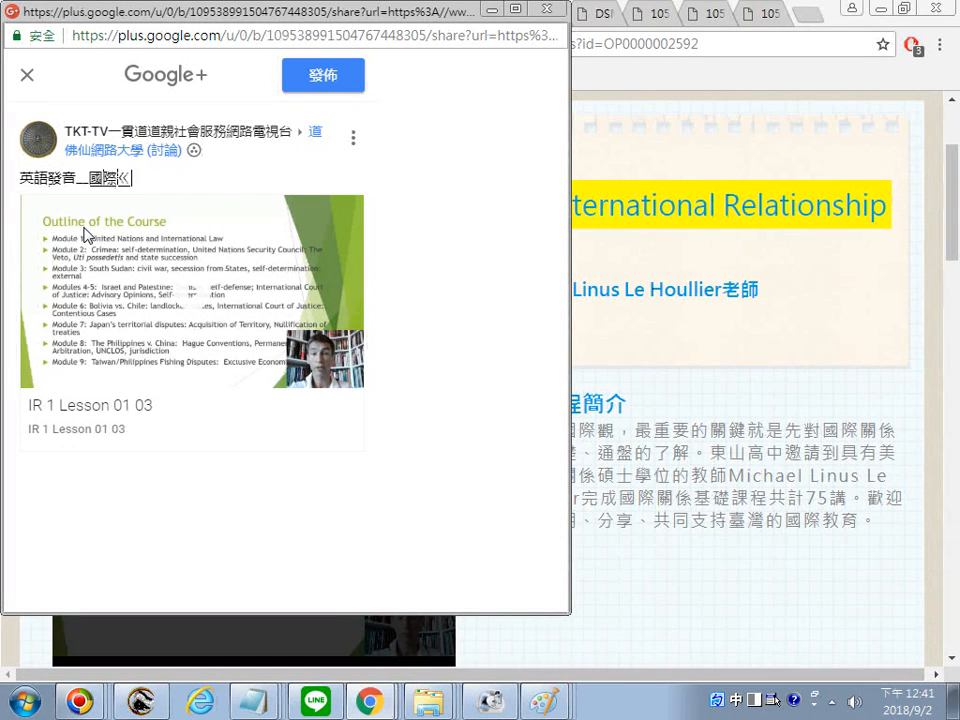
text(ㄨㄢ)
key(space)
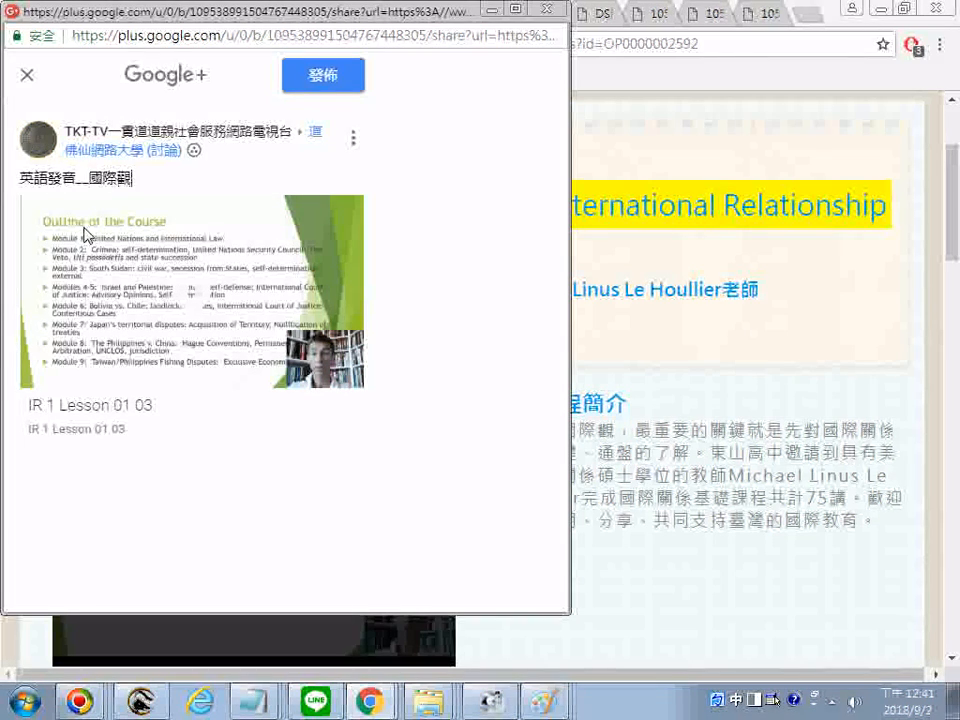
click(322, 74)
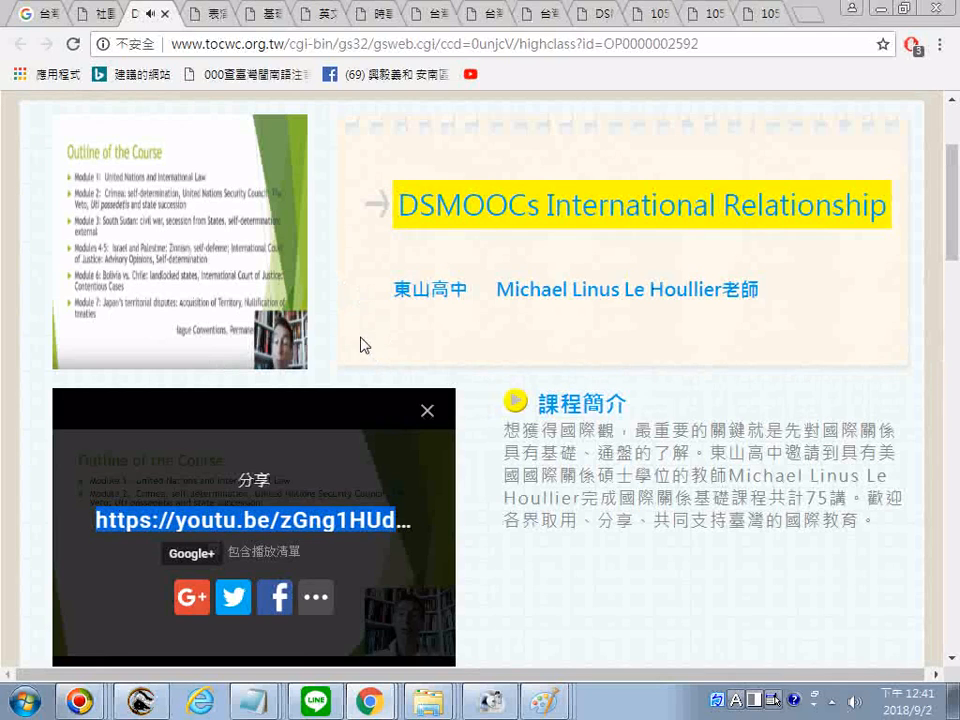
Step: Share the IR 1 Lesson 01 03 video to Facebook with the comment "台灣開放式課程聯盟分享的國際觀英文課程"
click(284, 612)
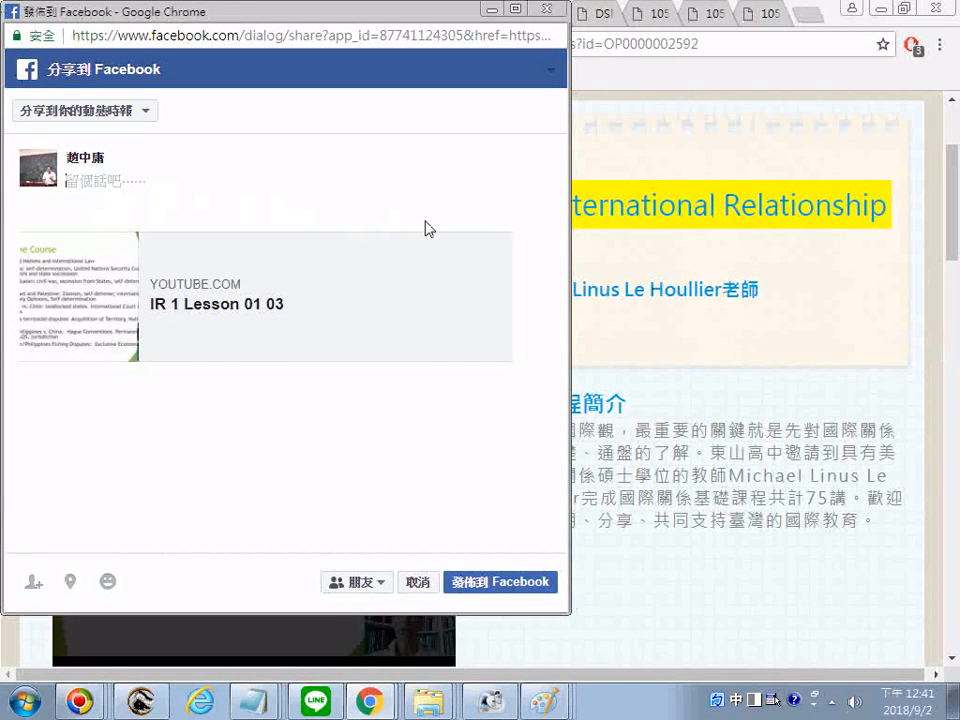
text(ㄎㄞ ㄈ)
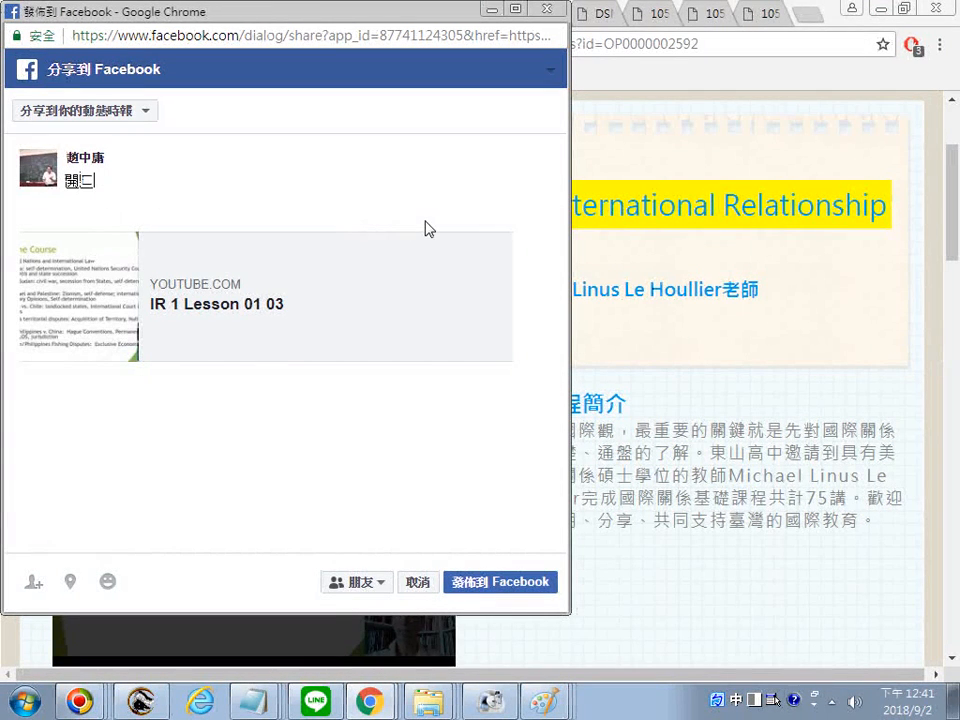
text(ㄤˋ)
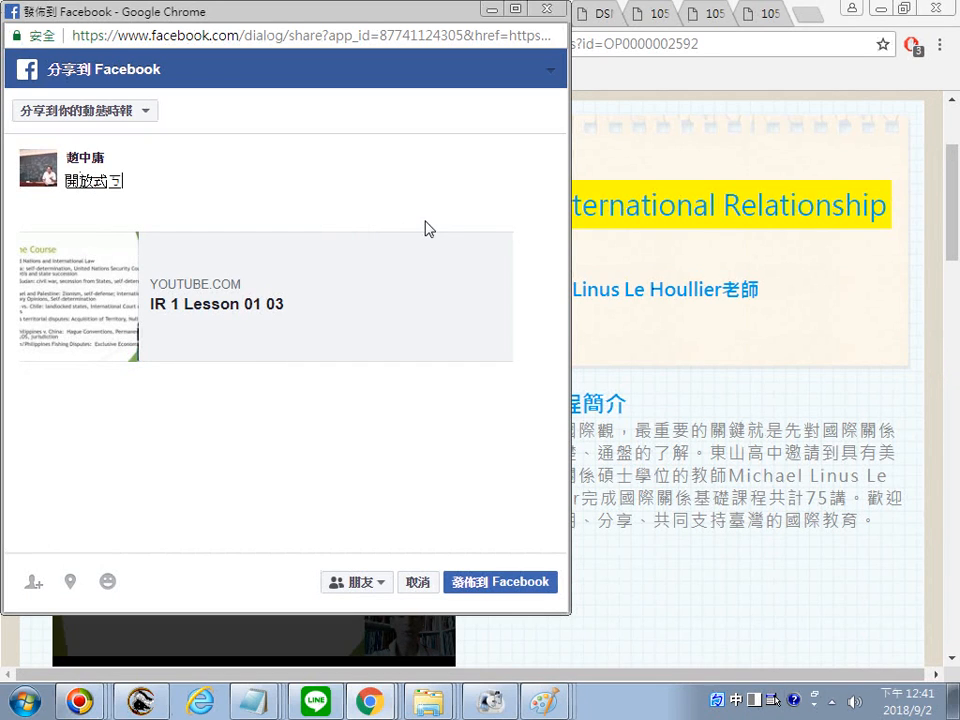
text(ㄜˋㄔㄥˊ)
key(Return)
text(ㄊㄞˊㄨ)
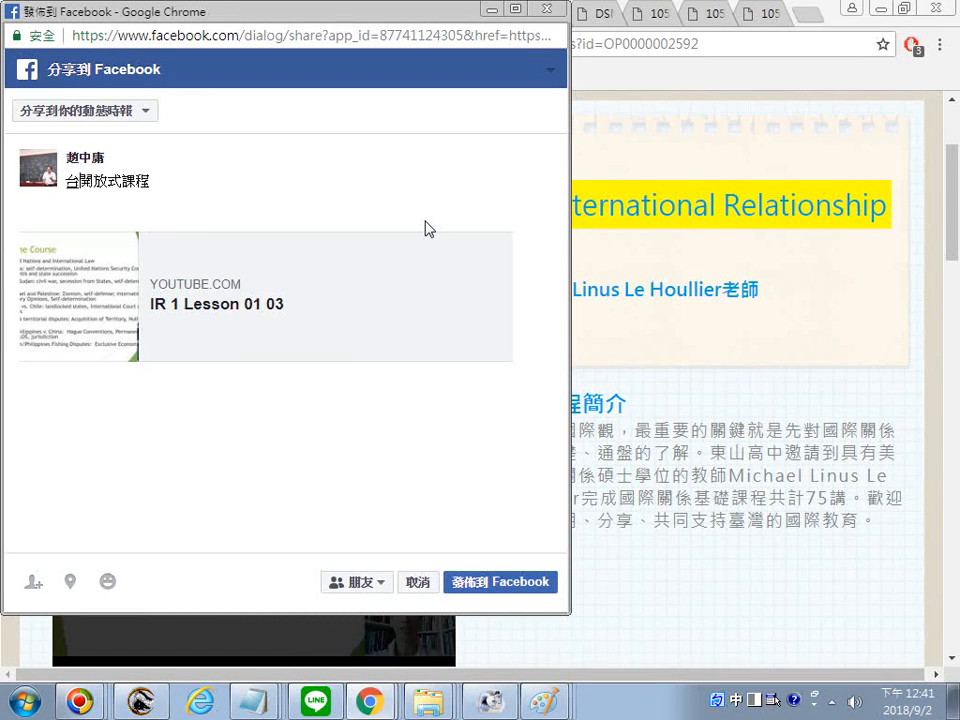
text(ㄢ )
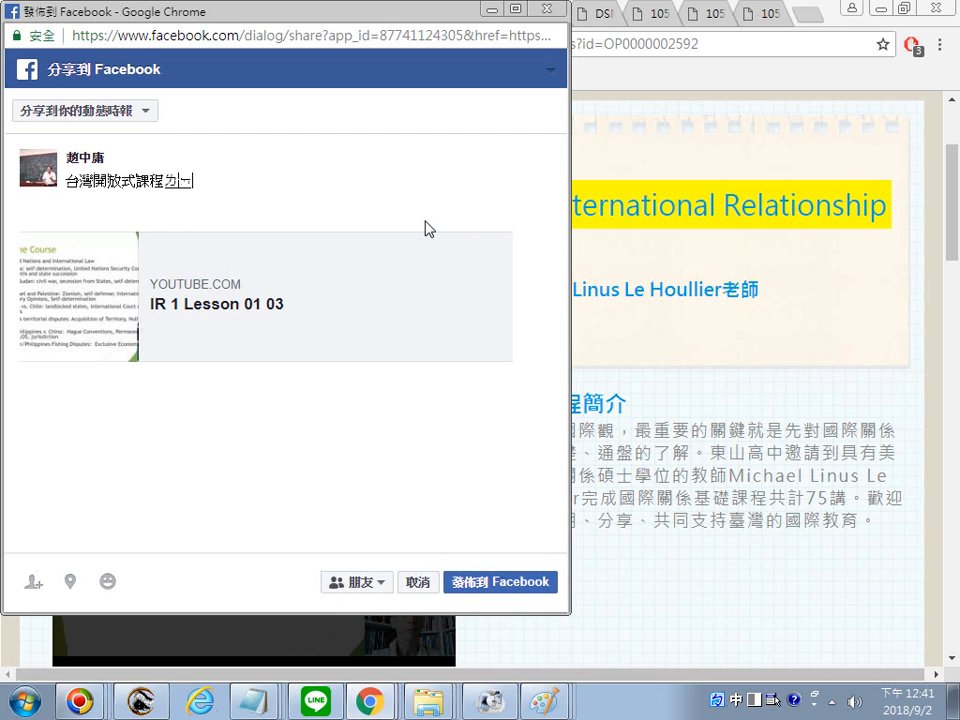
text(ㄢˊㄇㄥˊ)
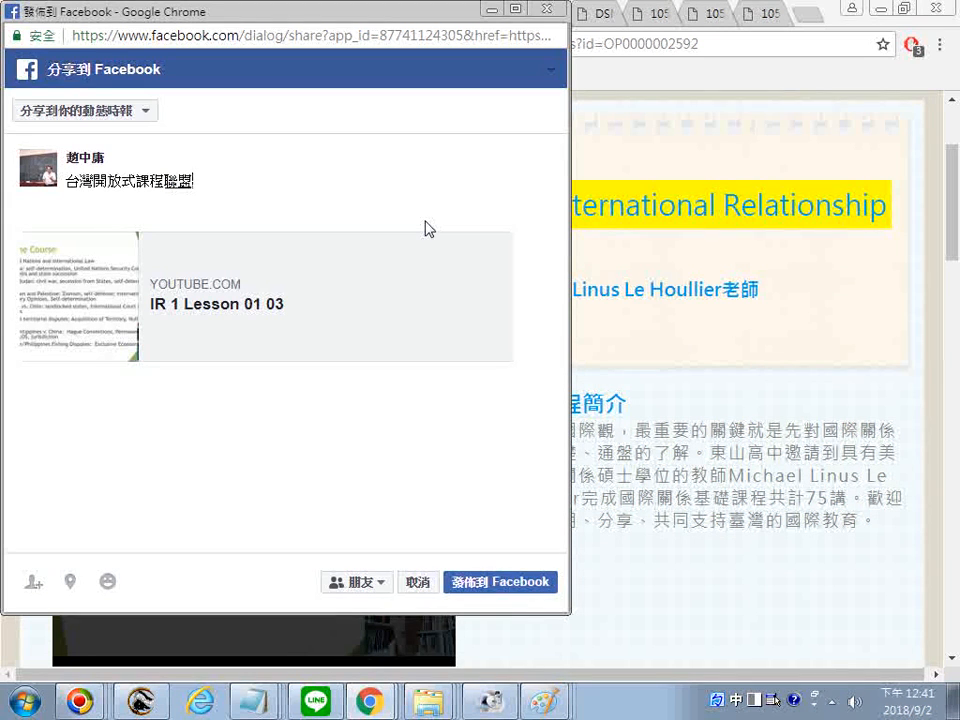
text(ㄈㄣ ㄒㄧㄤˇㄉㄜ˙)
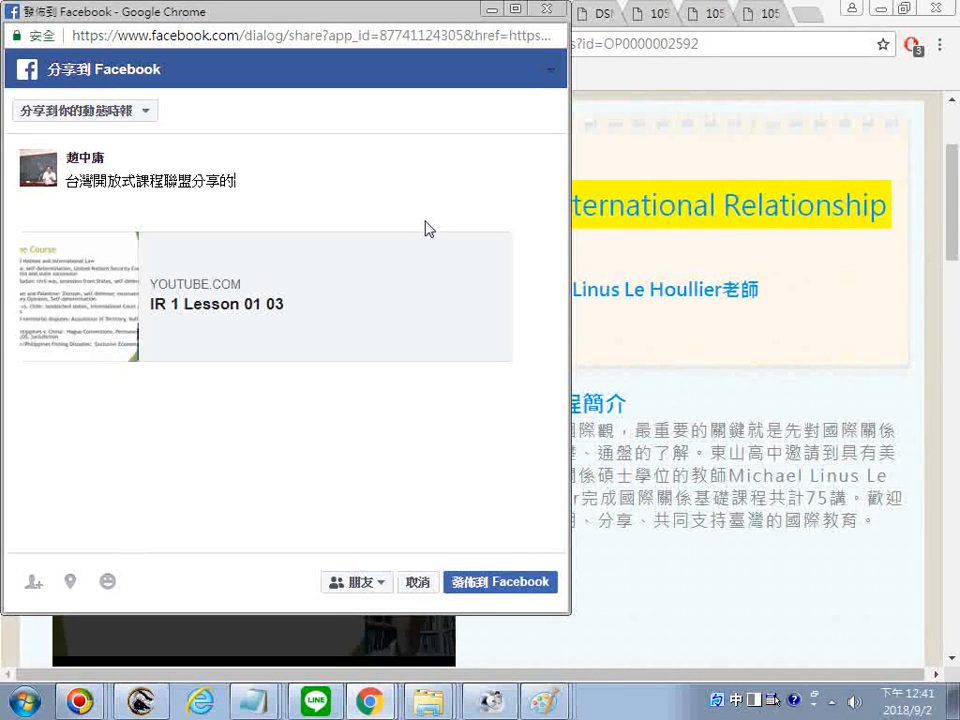
text(ㄍㄨㄛˊㄐㄧˋ)
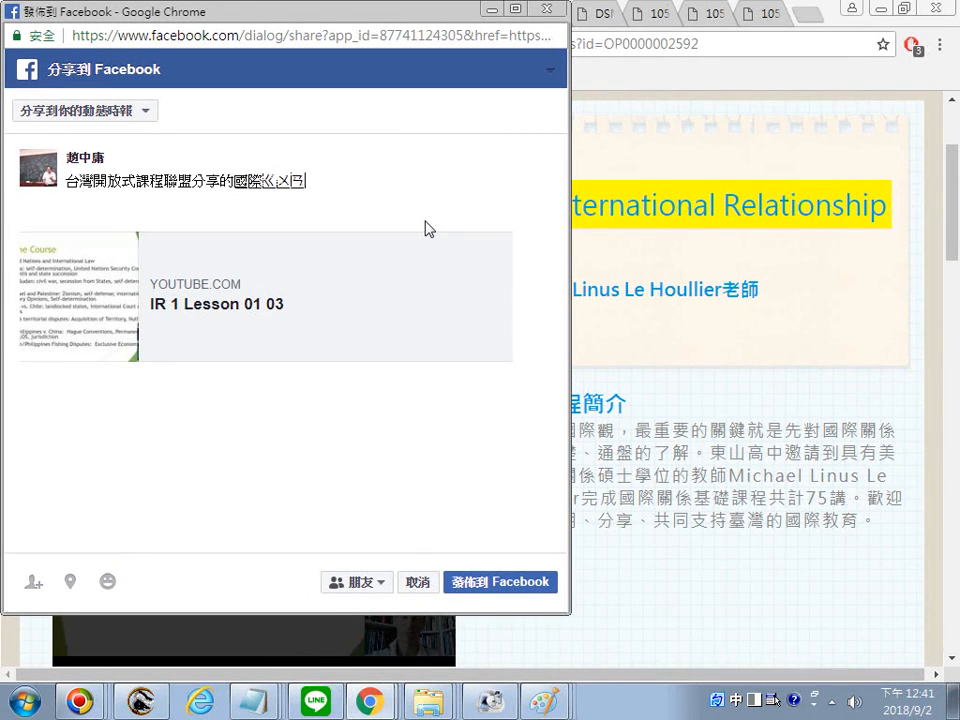
text(ㄍㄨㄢ)
key(space)
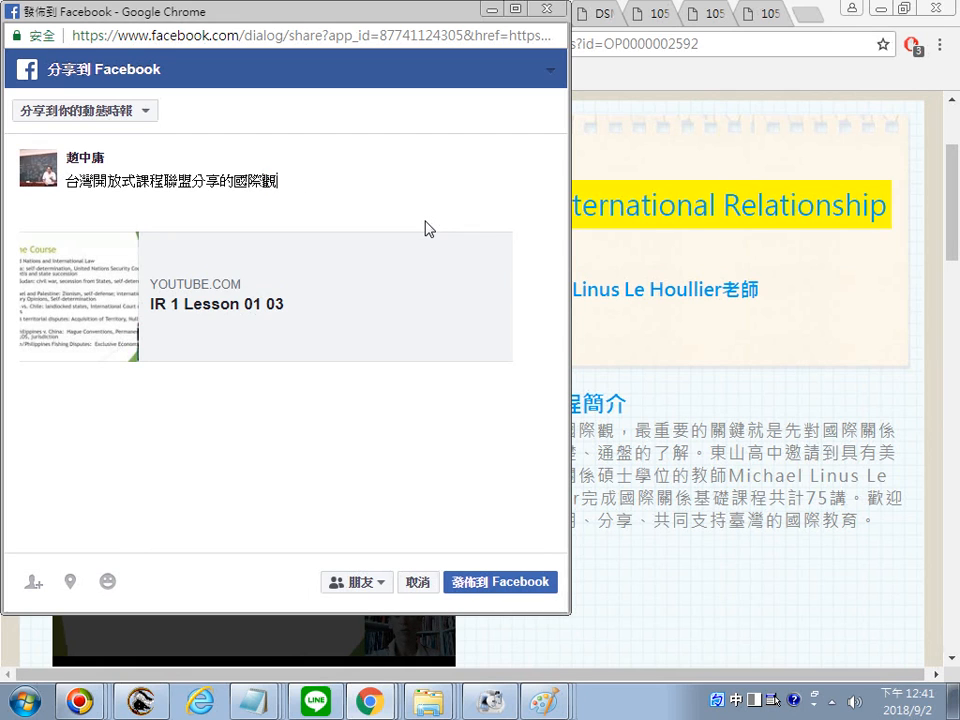
text(ㄧㄥ)
key(space)
text(ㄨㄣˊㄎㄜˋㄔㄥˊ)
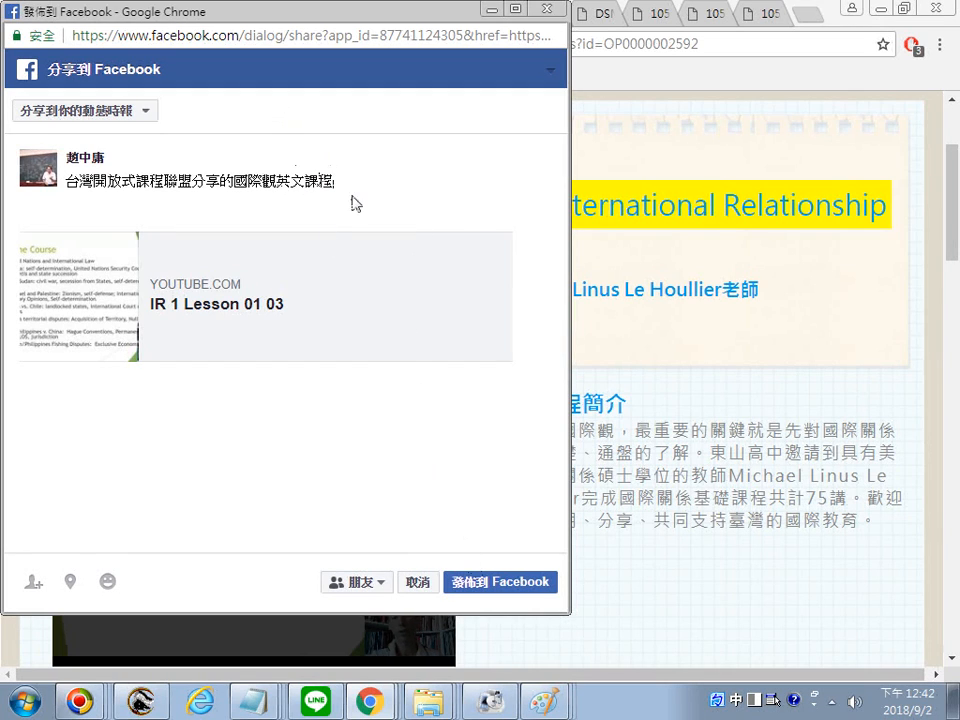
Step: Copy the whole comment text and publish the post to Facebook
drag(358, 195, 25, 182)
key(ctrl+c)
right_click(152, 183)
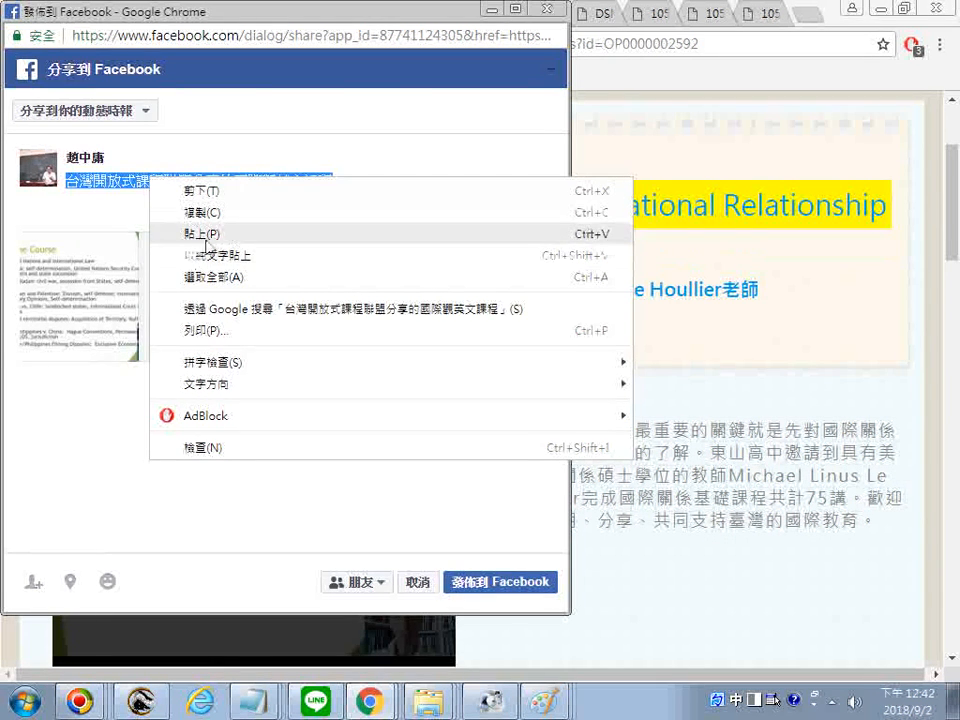
click(213, 220)
click(489, 581)
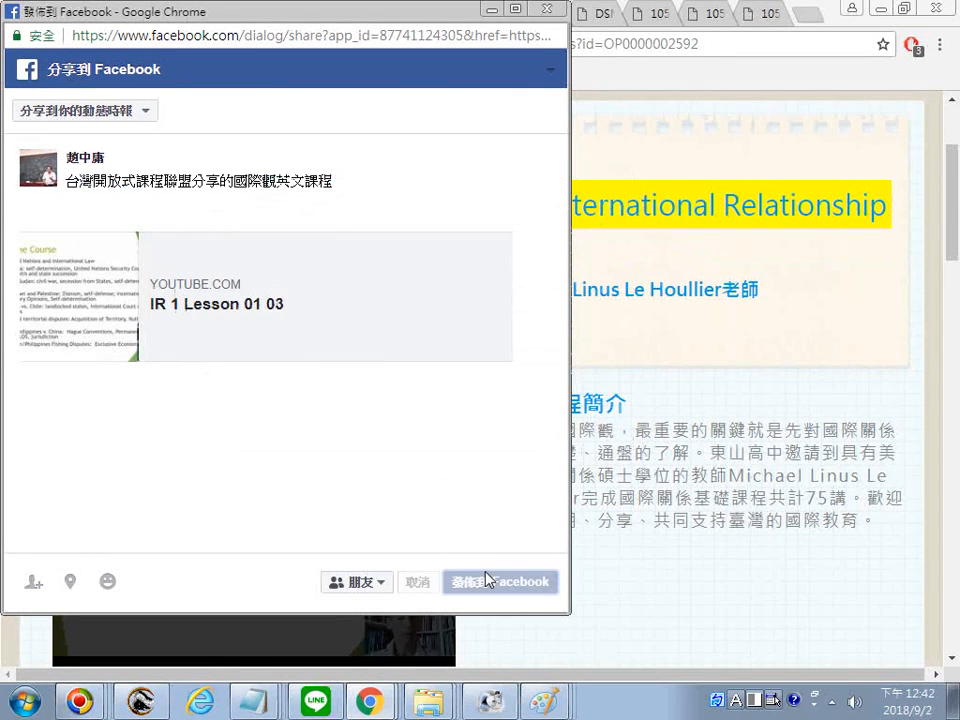
click(254, 704)
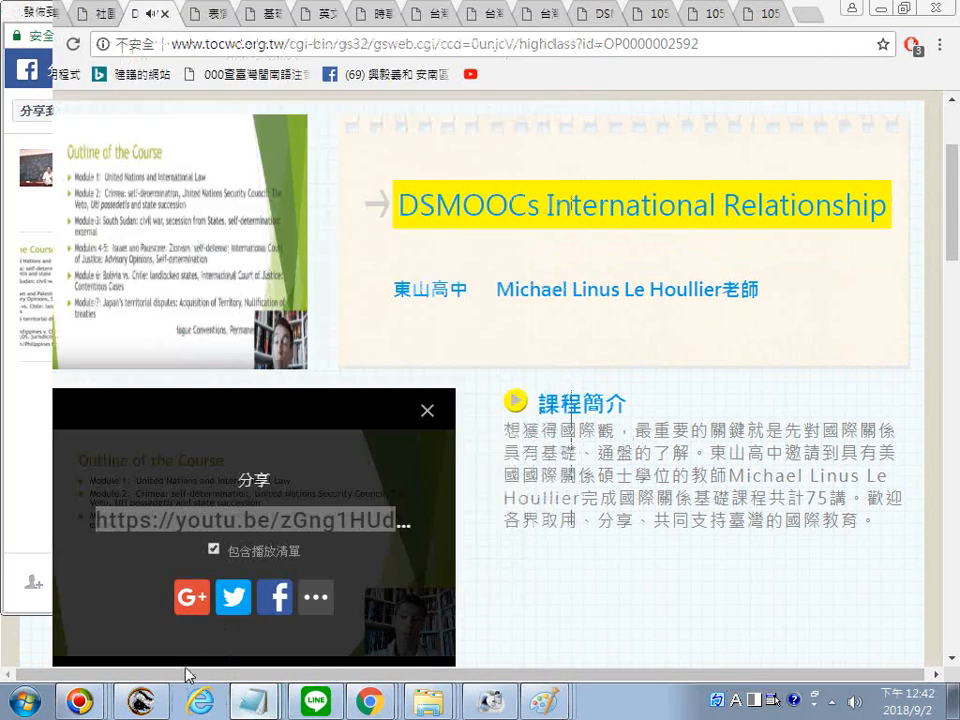
key(ctrl+v)
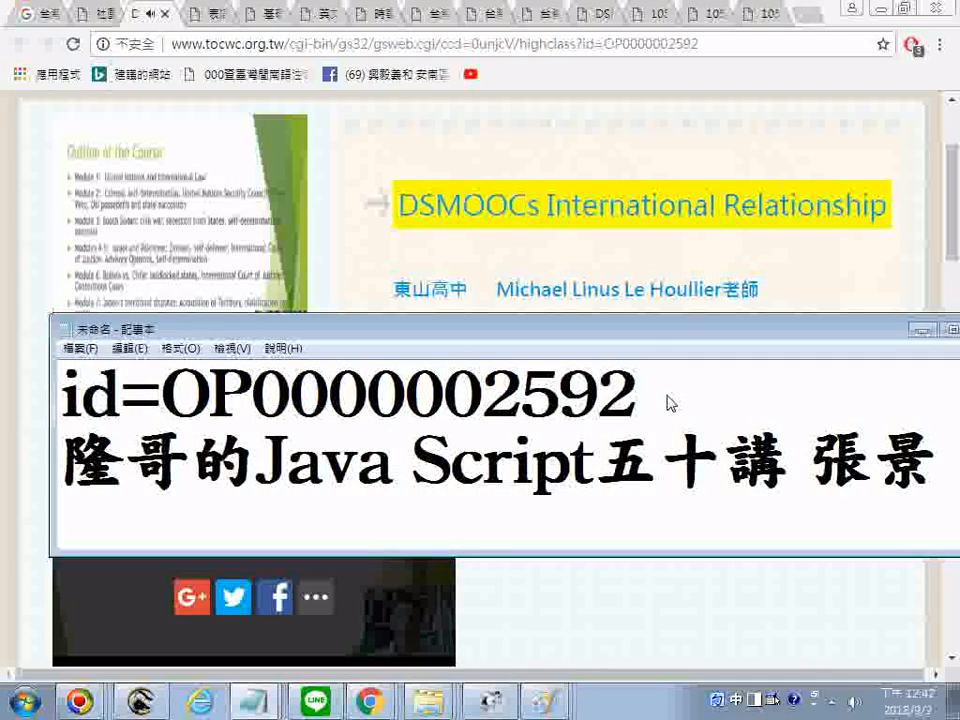
key(ctrl+z)
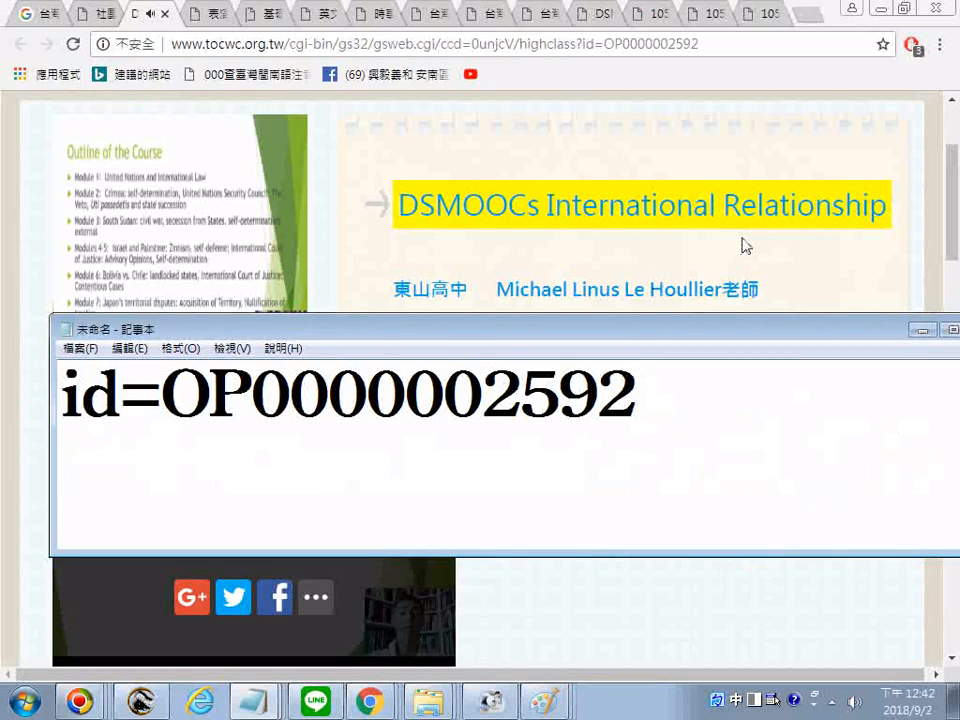
key(ctrl+v)
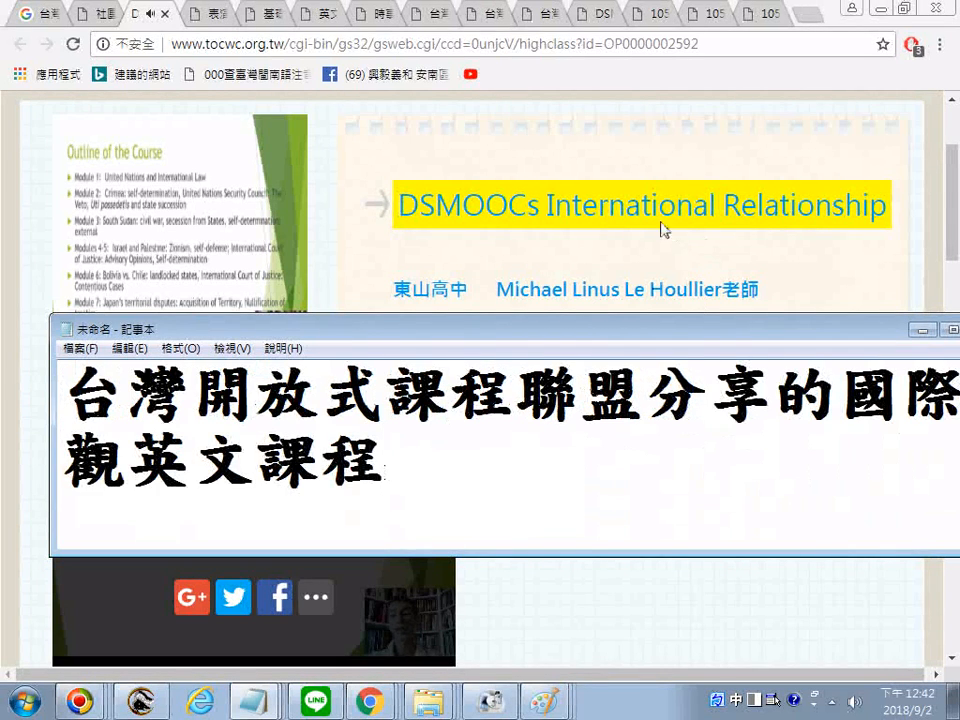
Step: Copy the course page's web address to a new line below the comment in Notepad and open the note's Save As dialog
click(478, 42)
right_click(486, 44)
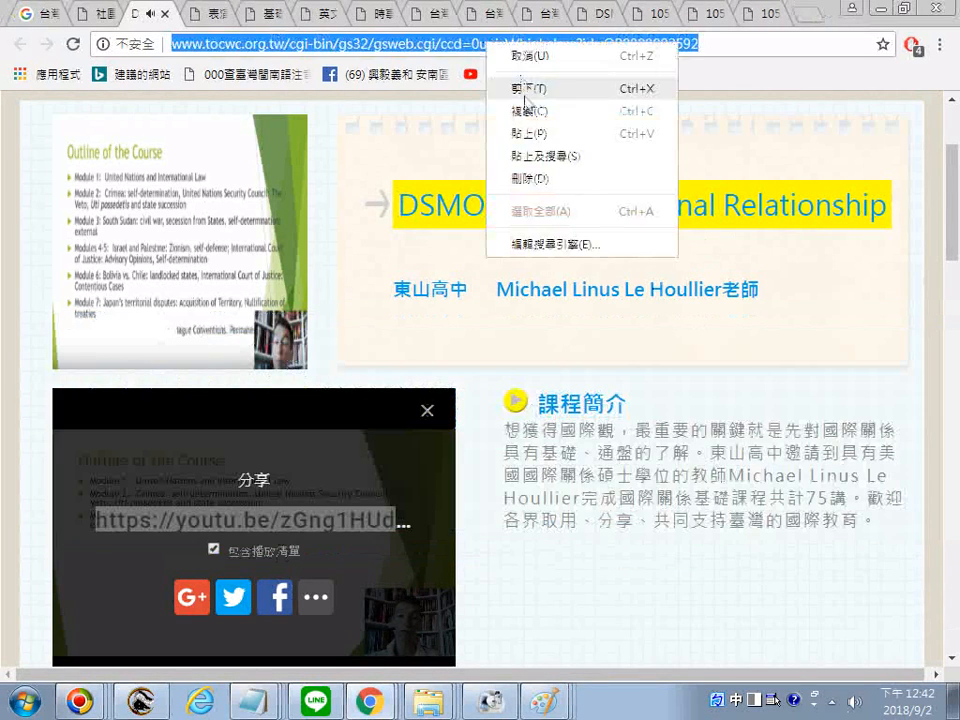
click(540, 112)
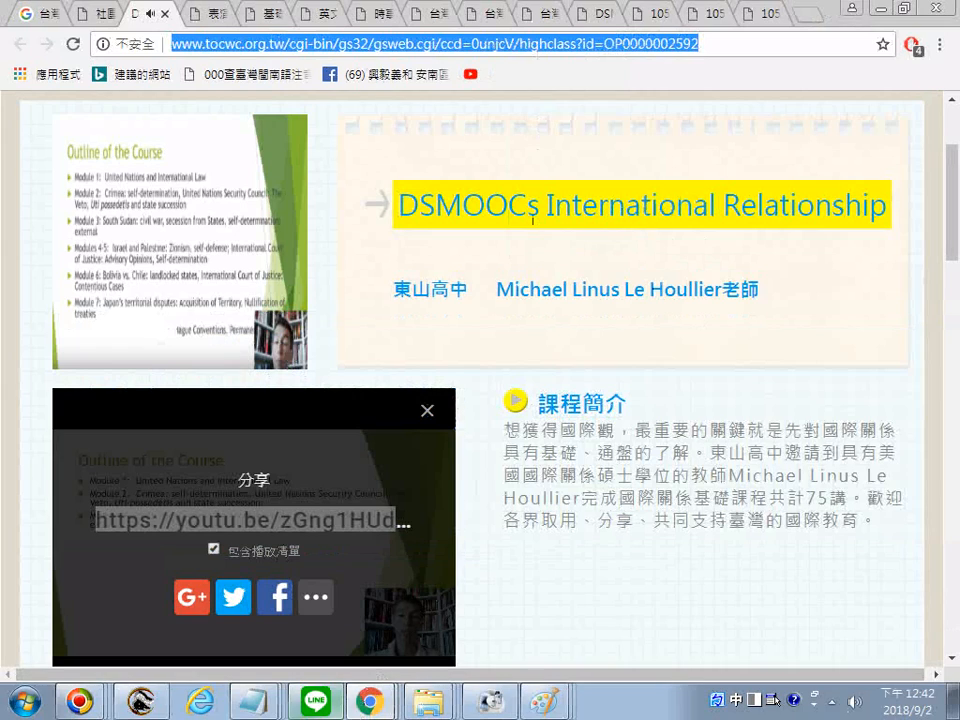
click(250, 703)
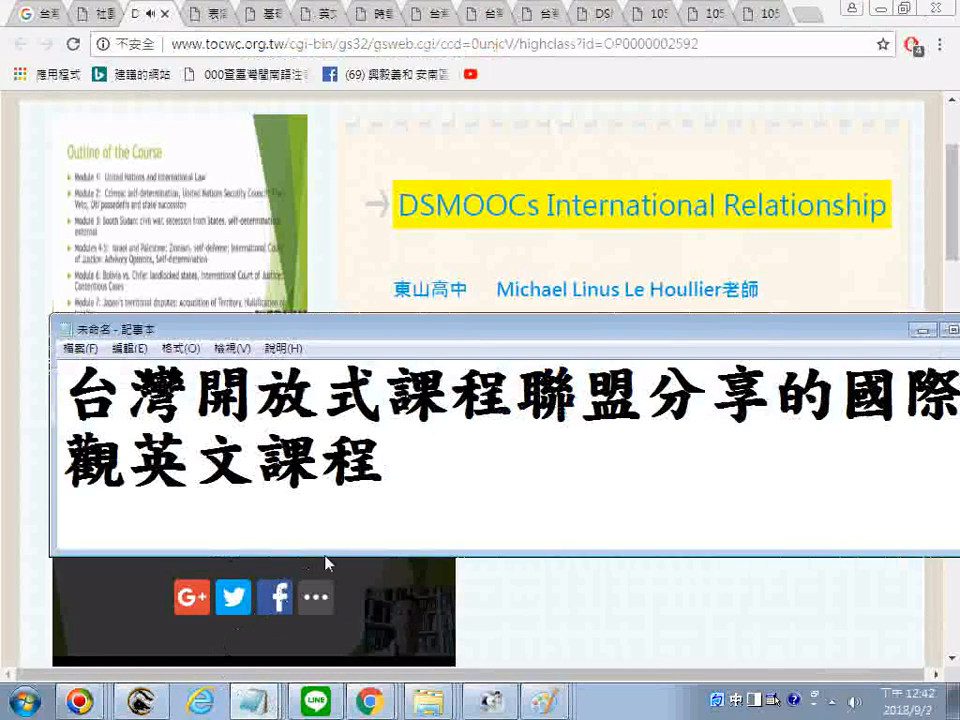
key(Return)
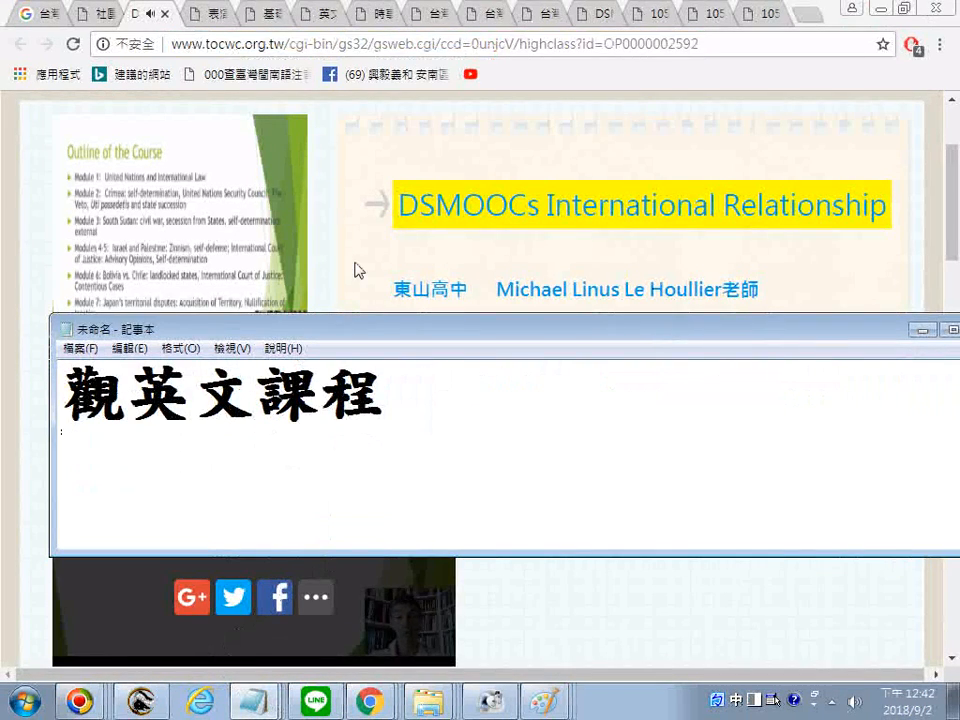
key(ctrl+v)
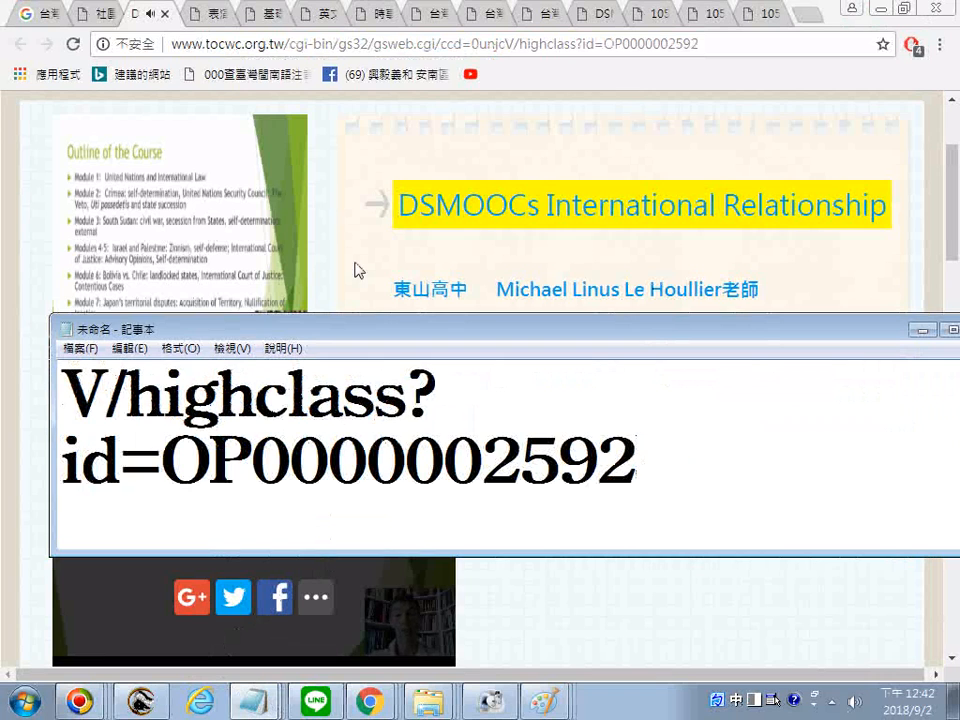
click(79, 350)
click(95, 413)
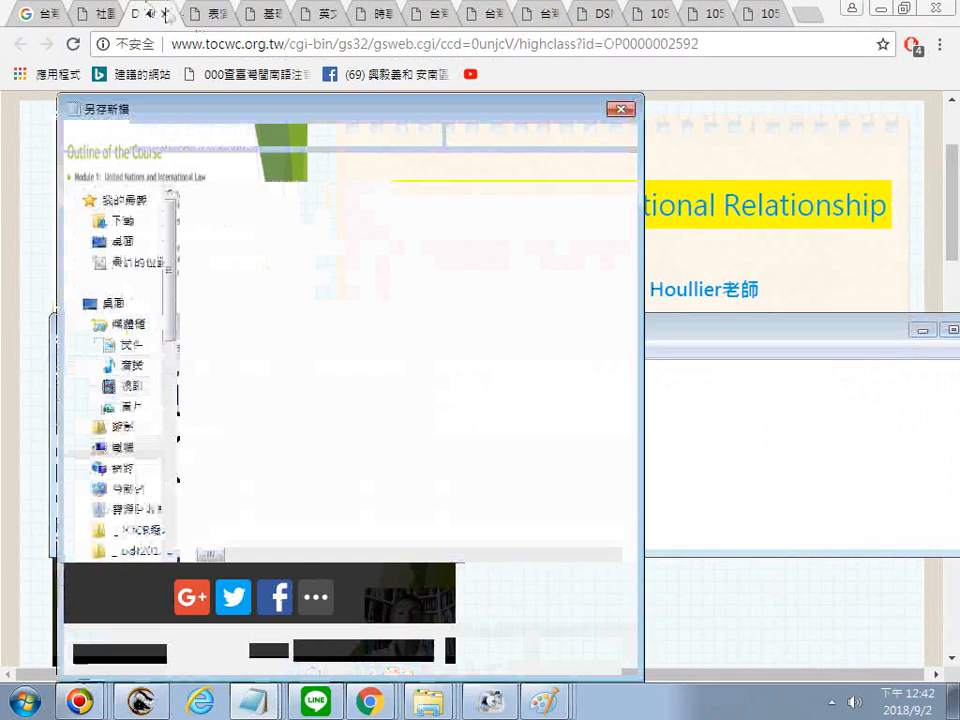
Step: Close the DSMOOCs International Relationship page and open the DSMOOCs Java Script五十講 course from the high school section
click(163, 13)
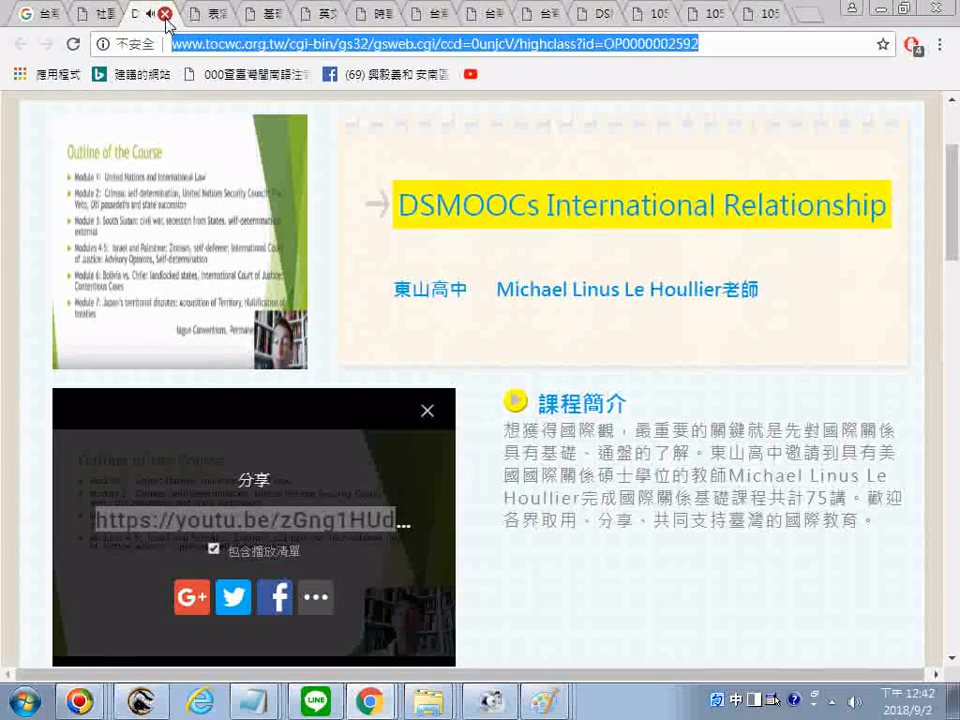
click(164, 13)
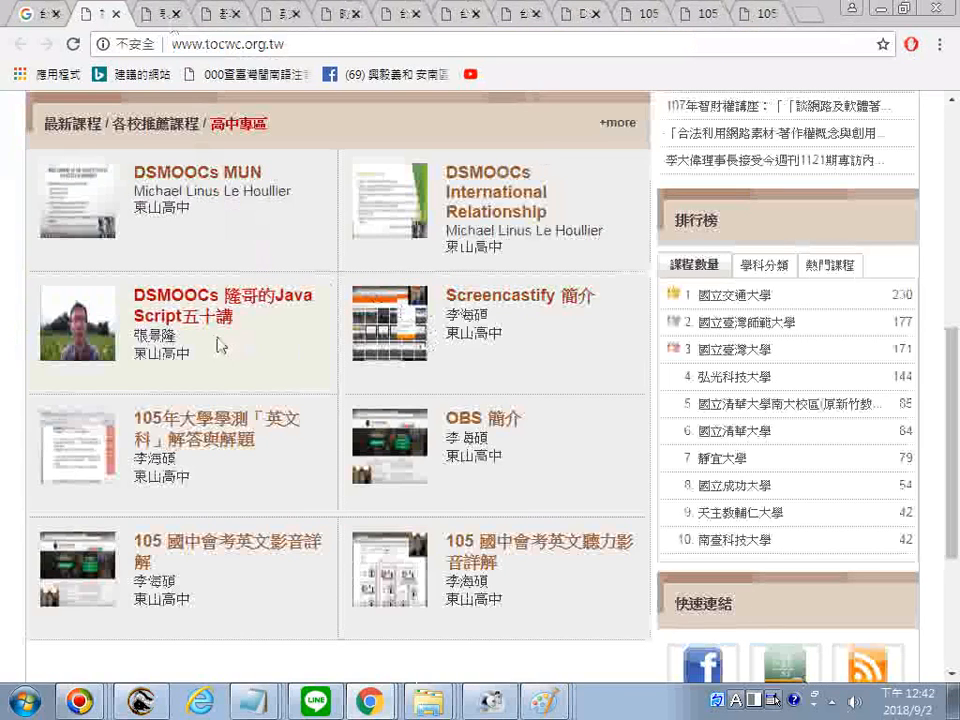
click(223, 347)
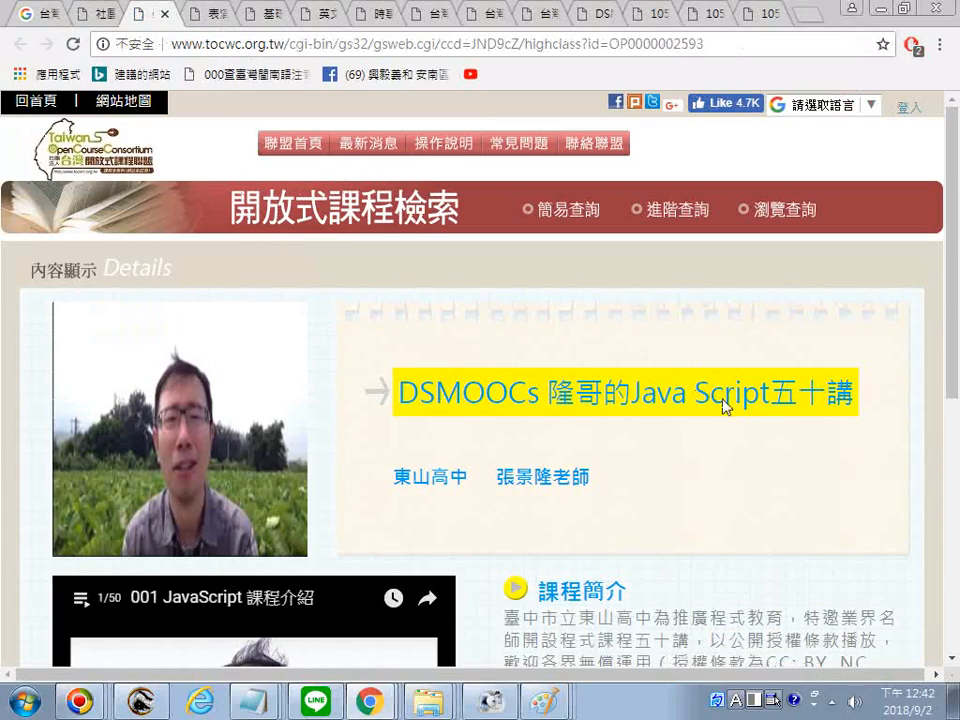
Step: Save the Java Script五十講 course page as a PDF on ADATA HM900 (H:)
scroll(658, 440, down, 4)
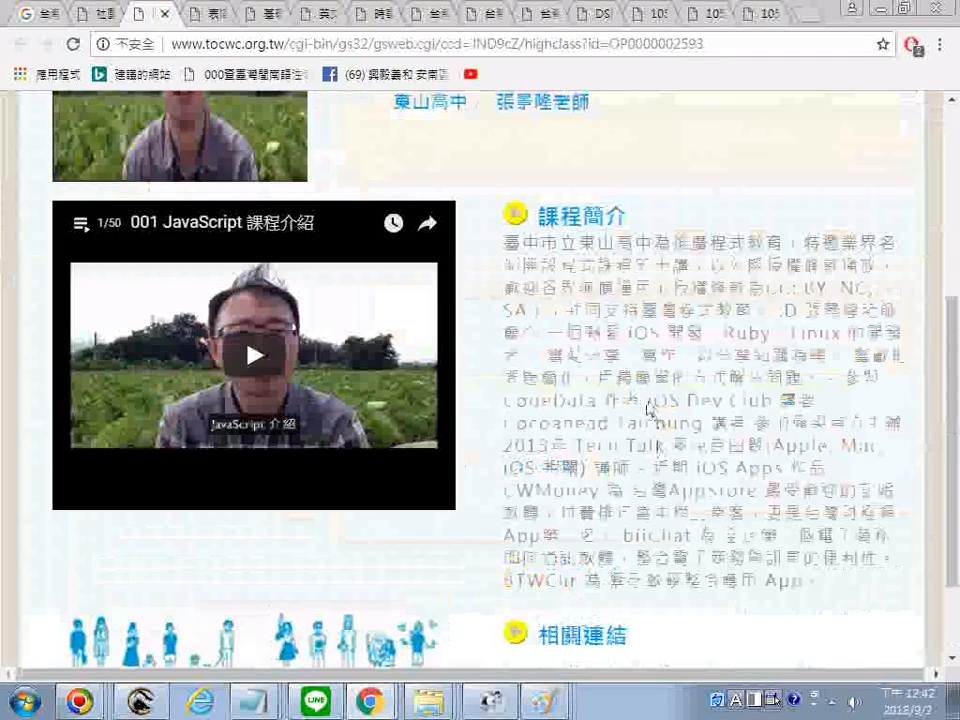
scroll(366, 531, down, 2)
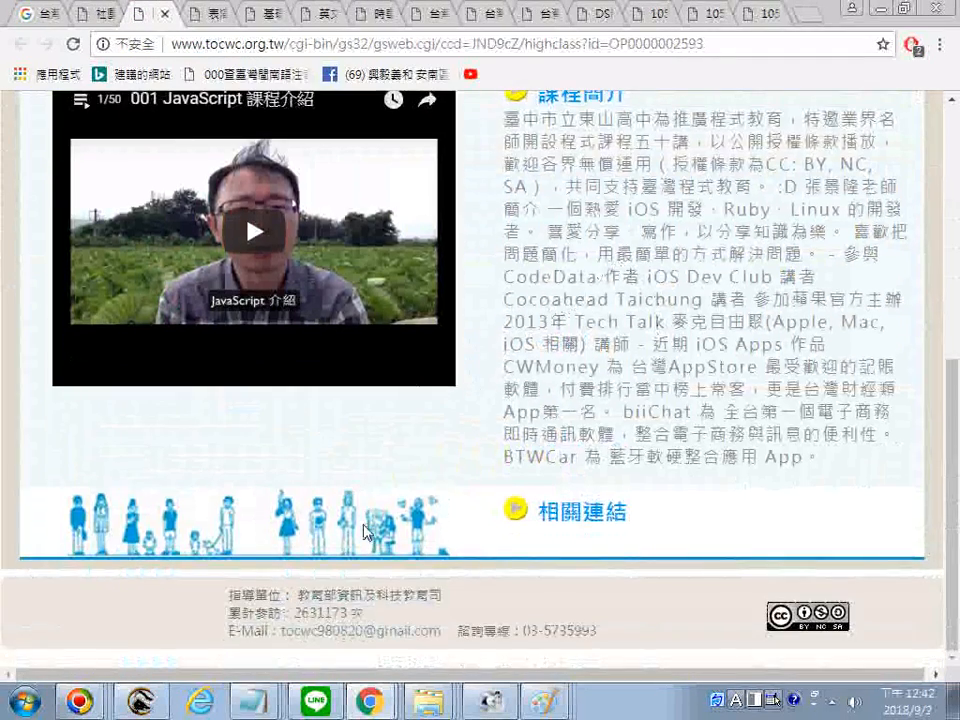
right_click(420, 455)
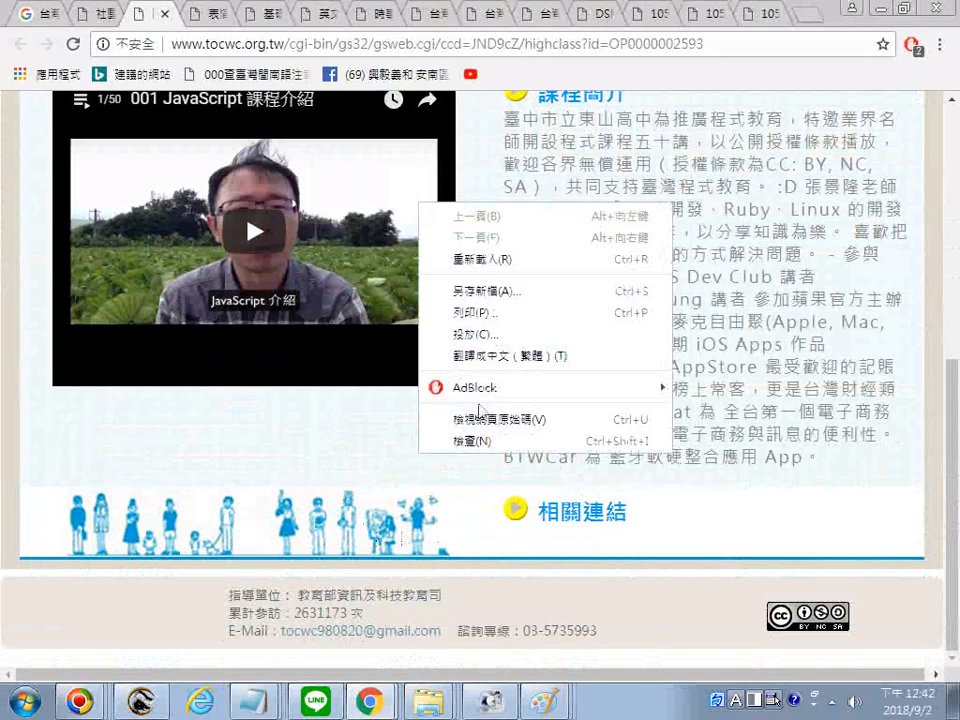
click(486, 314)
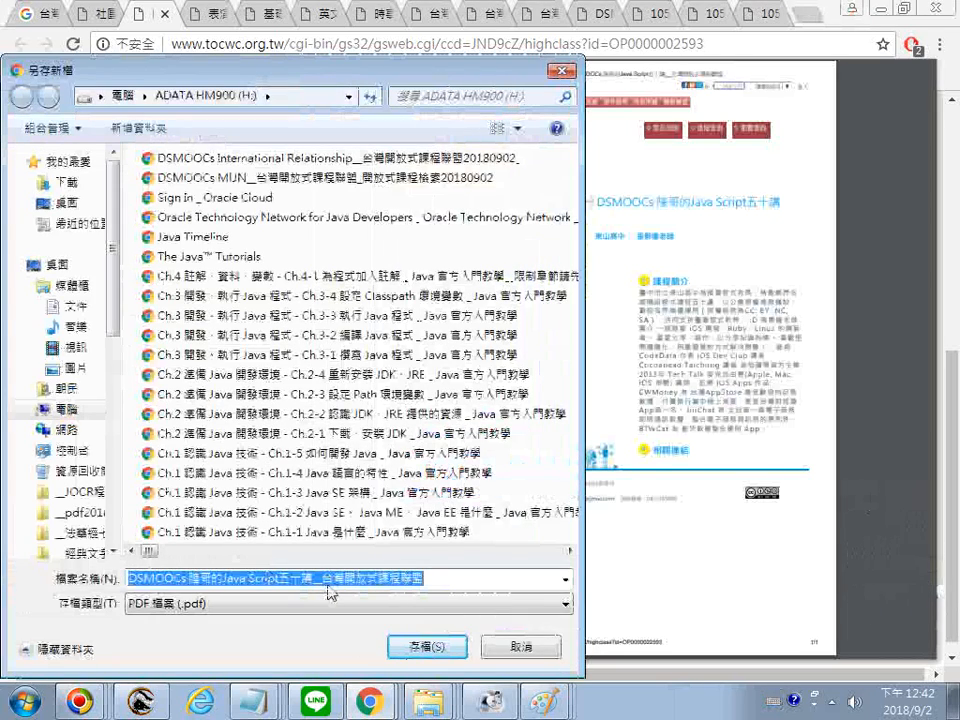
click(428, 647)
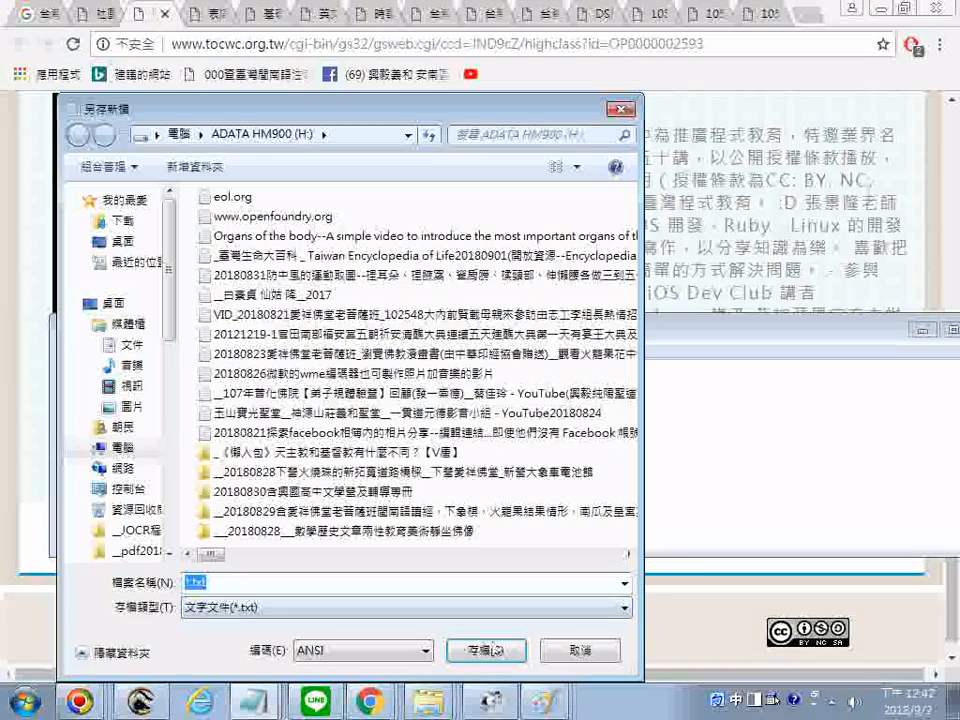
Step: Cancel saving the Notepad note and insert a line break at its Java Script五十講 entry, moving the window lower
click(580, 650)
scroll(483, 560, down, 1)
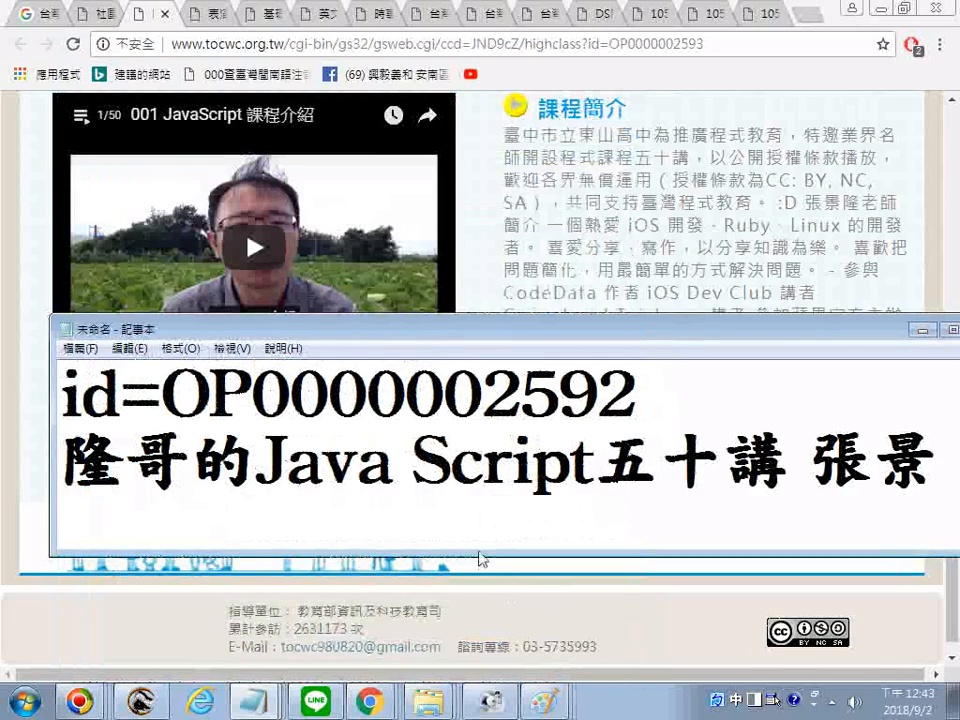
scroll(352, 526, down, 1)
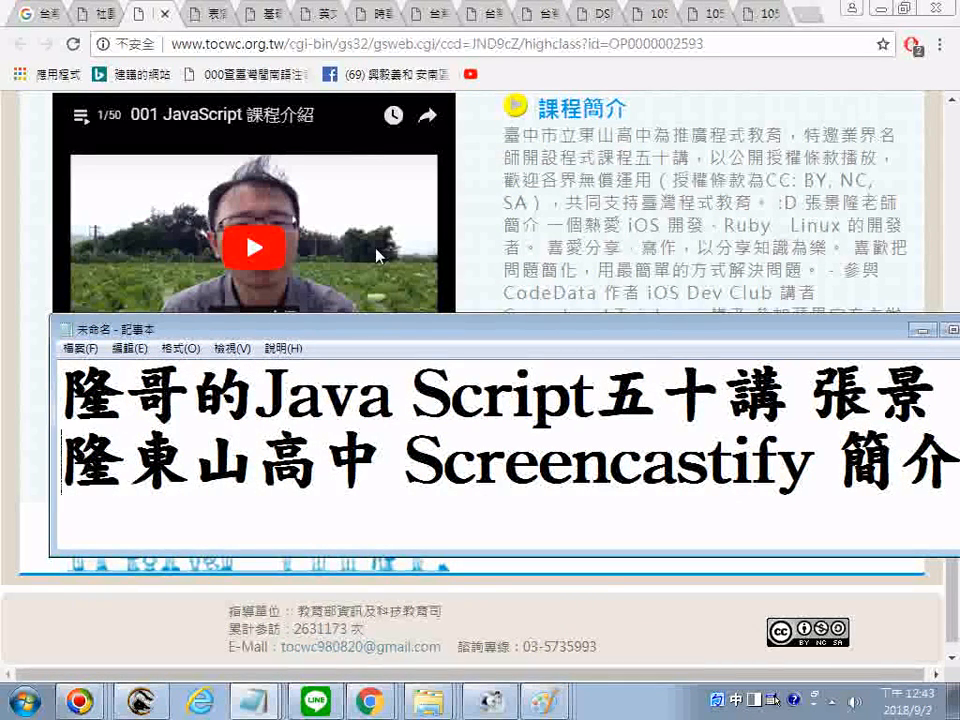
key(Return)
key(Up)
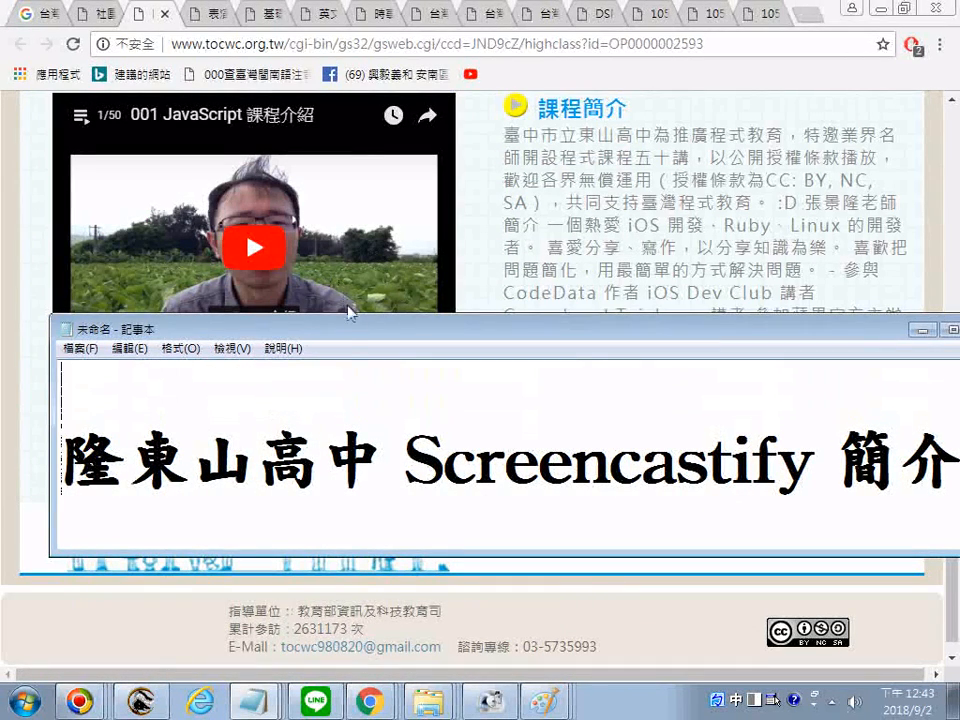
drag(350, 331, 464, 413)
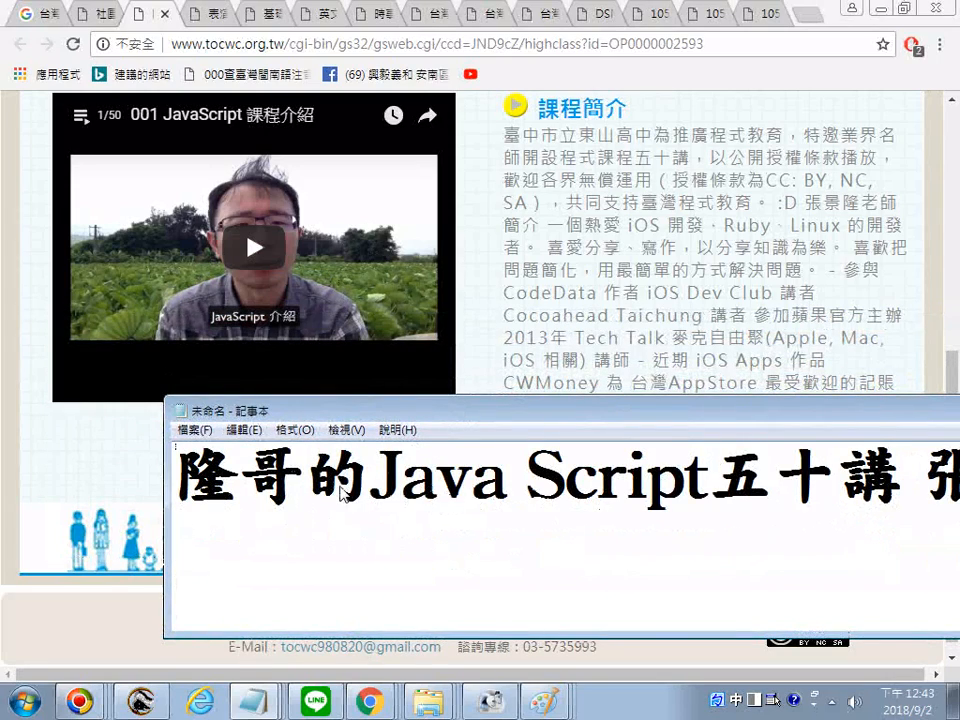
Step: Copy the Java Script五十講 course page's web address and paste it below the course title in the Notepad note
right_click(533, 44)
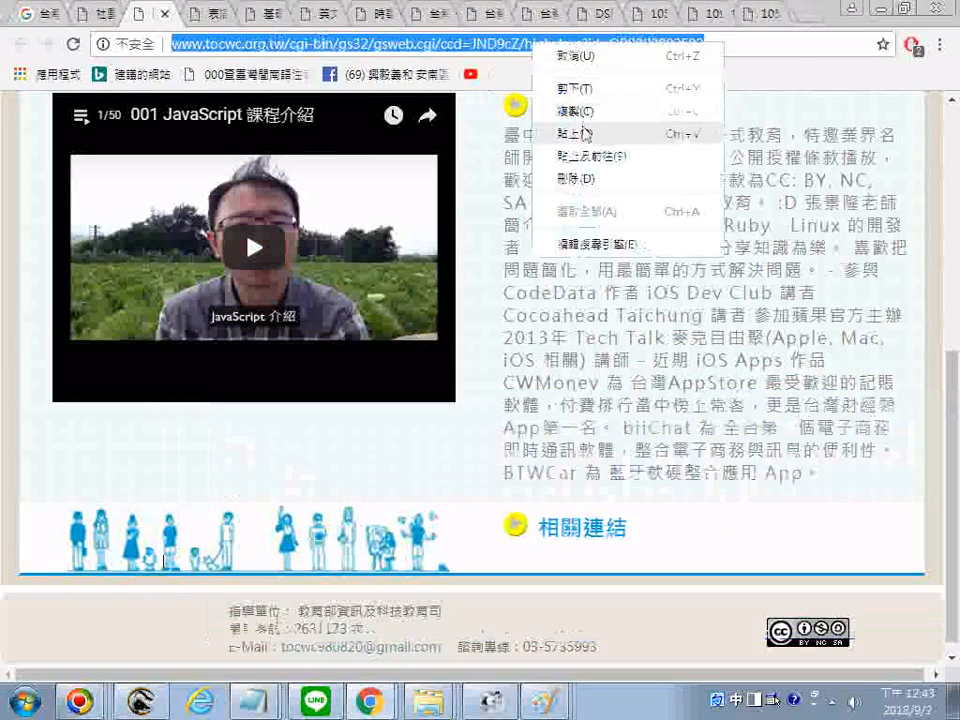
click(586, 112)
click(218, 650)
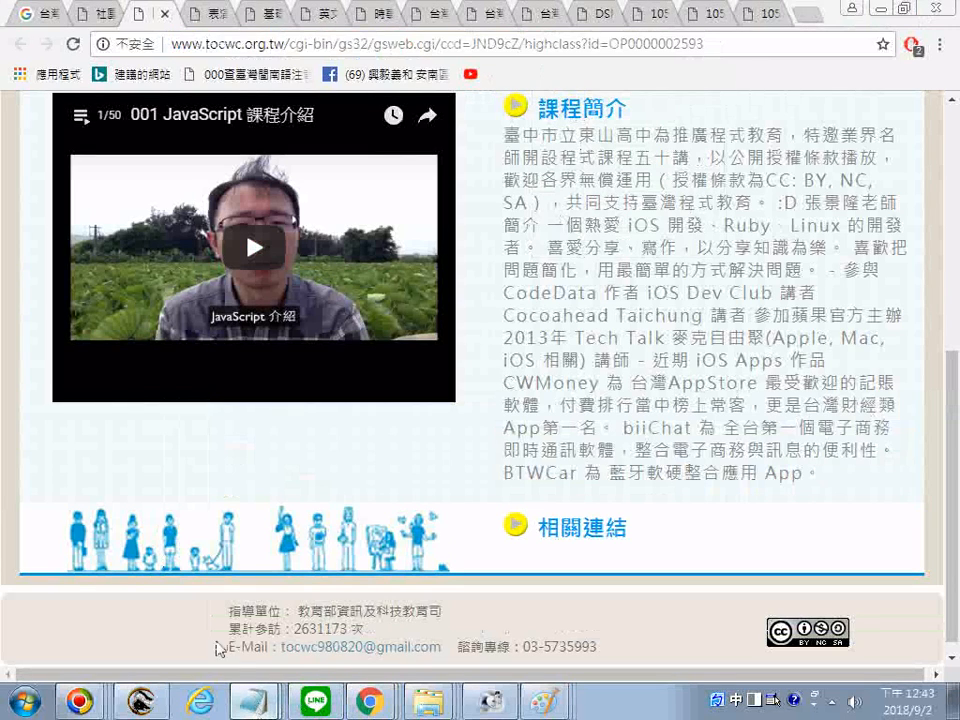
key(alt+Tab)
right_click(224, 562)
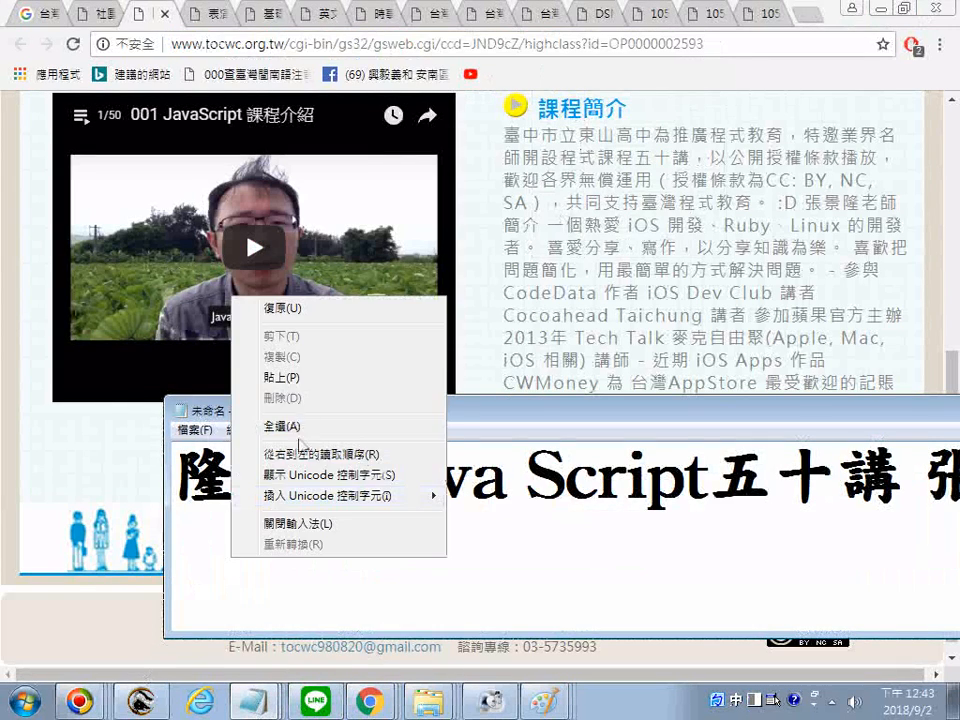
click(300, 376)
scroll(408, 467, down, 1)
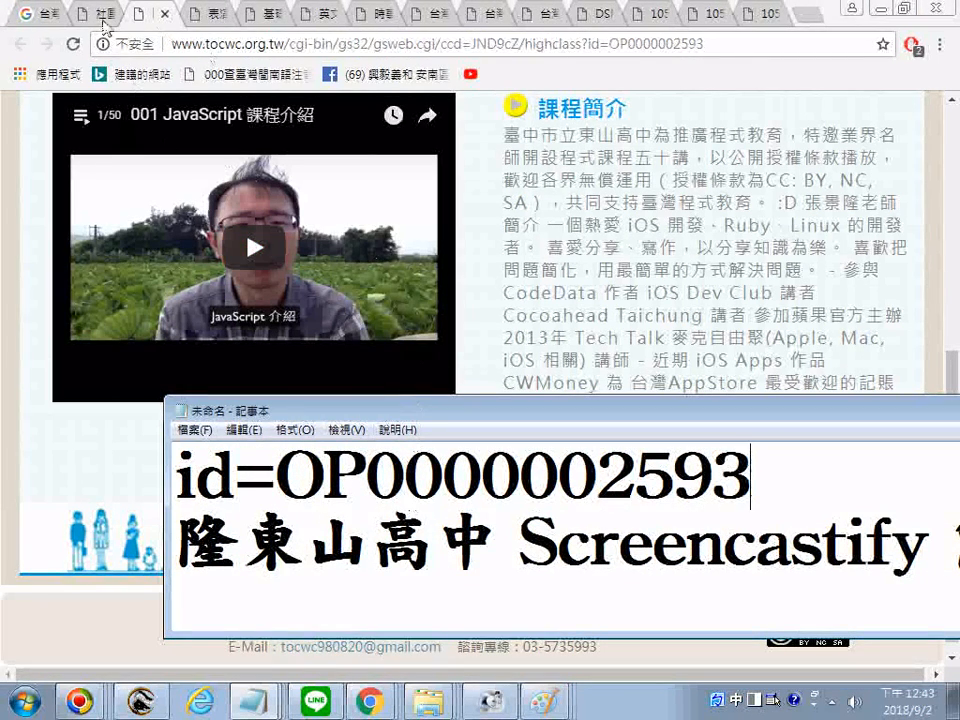
Step: Play the 001 JavaScript 課程介紹 video and review the course title and description on its page
click(254, 246)
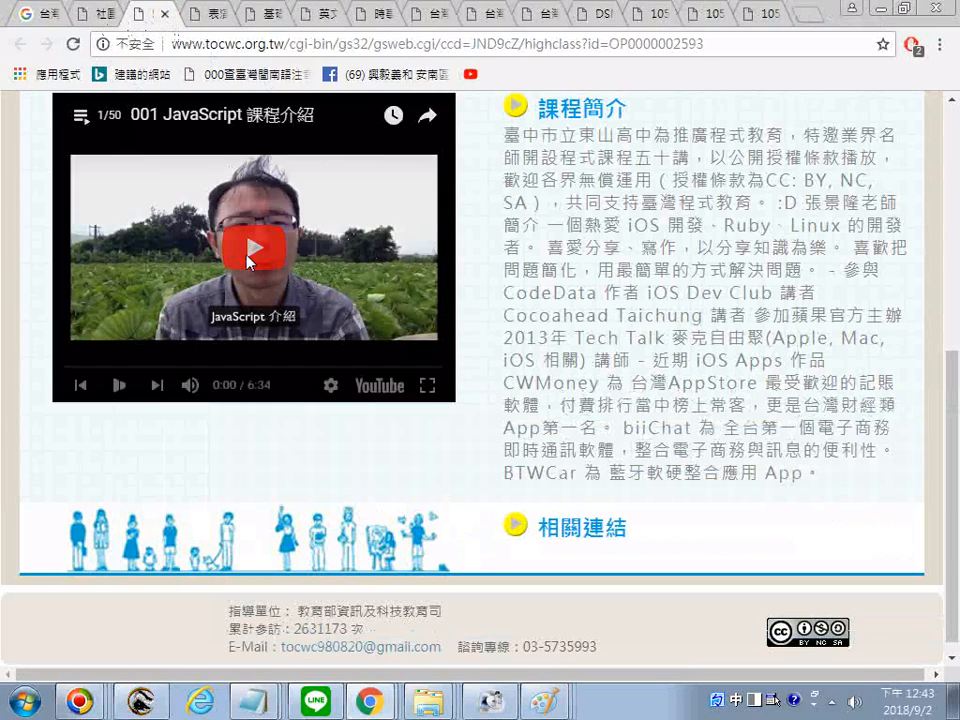
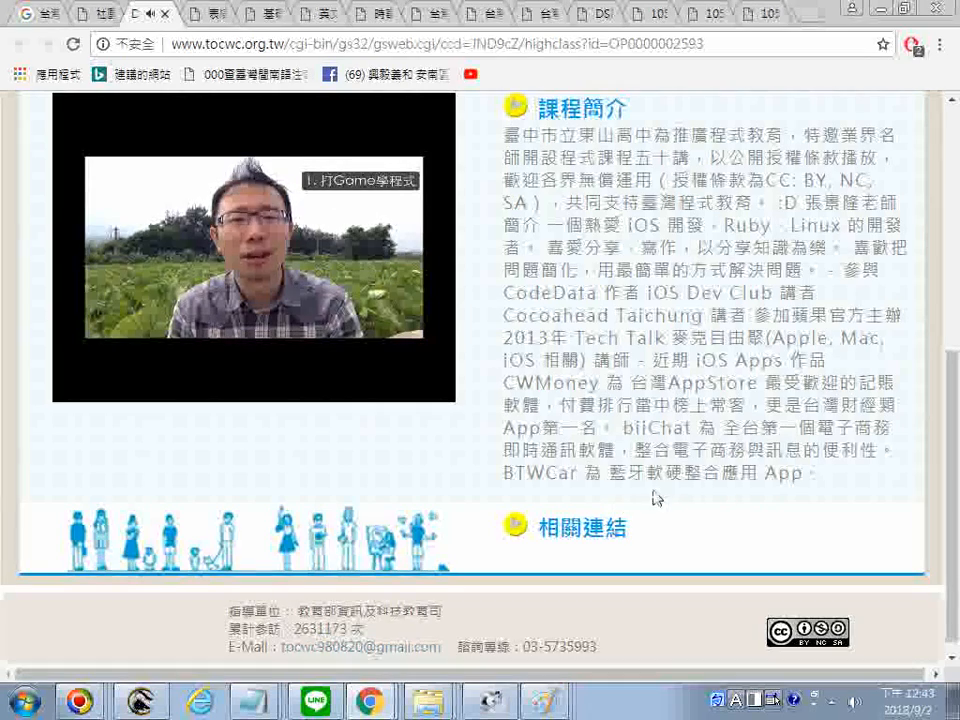
scroll(660, 424, up, 1)
scroll(661, 420, up, 1)
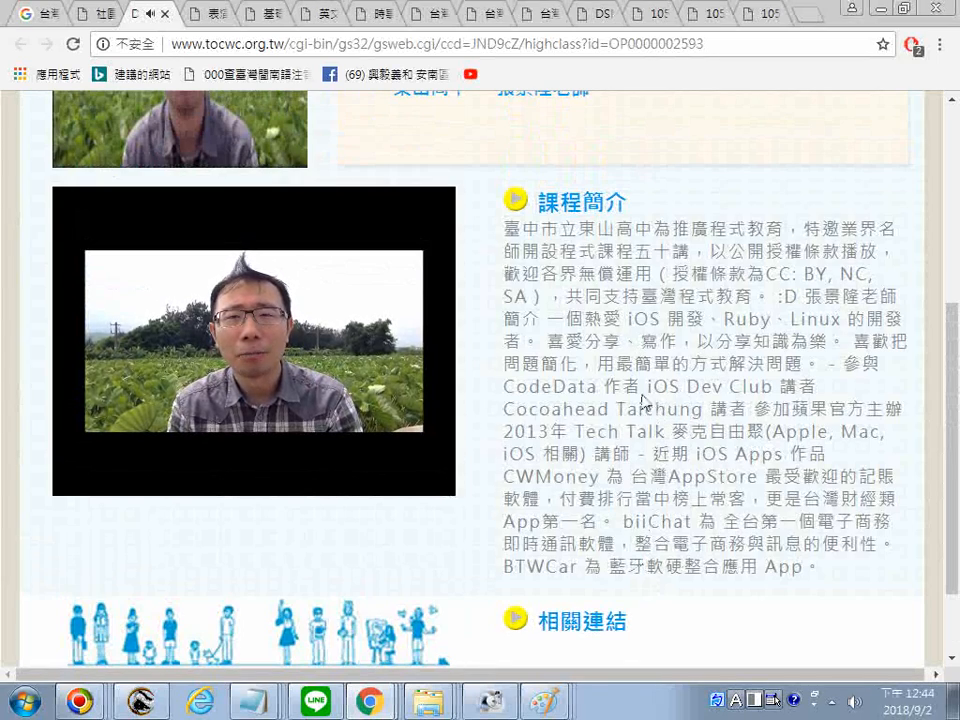
scroll(655, 405, up, 4)
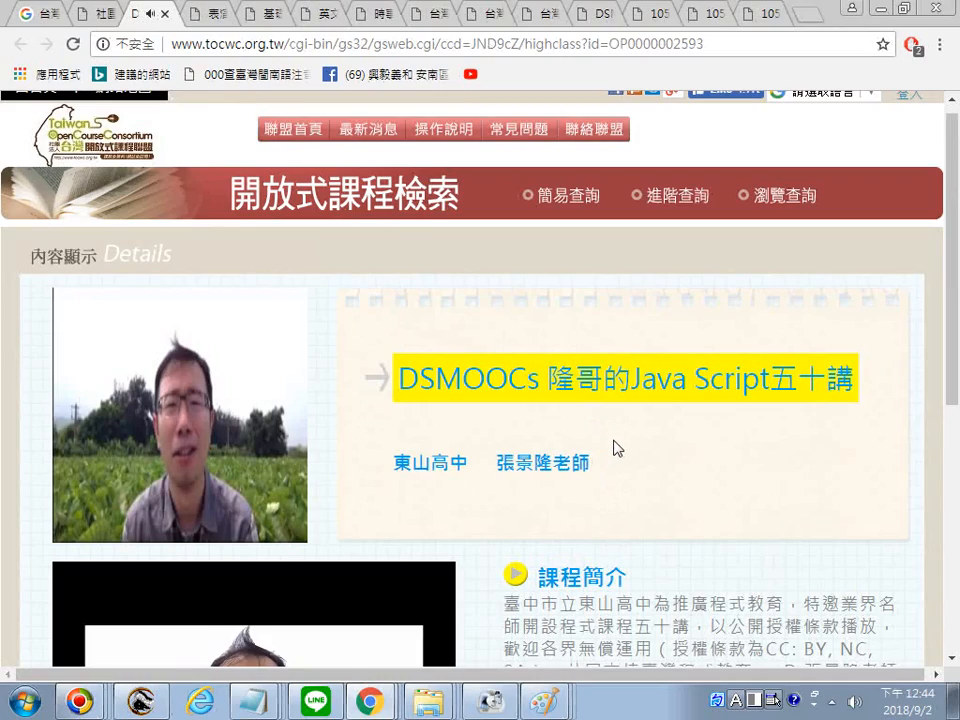
scroll(613, 448, down, 3)
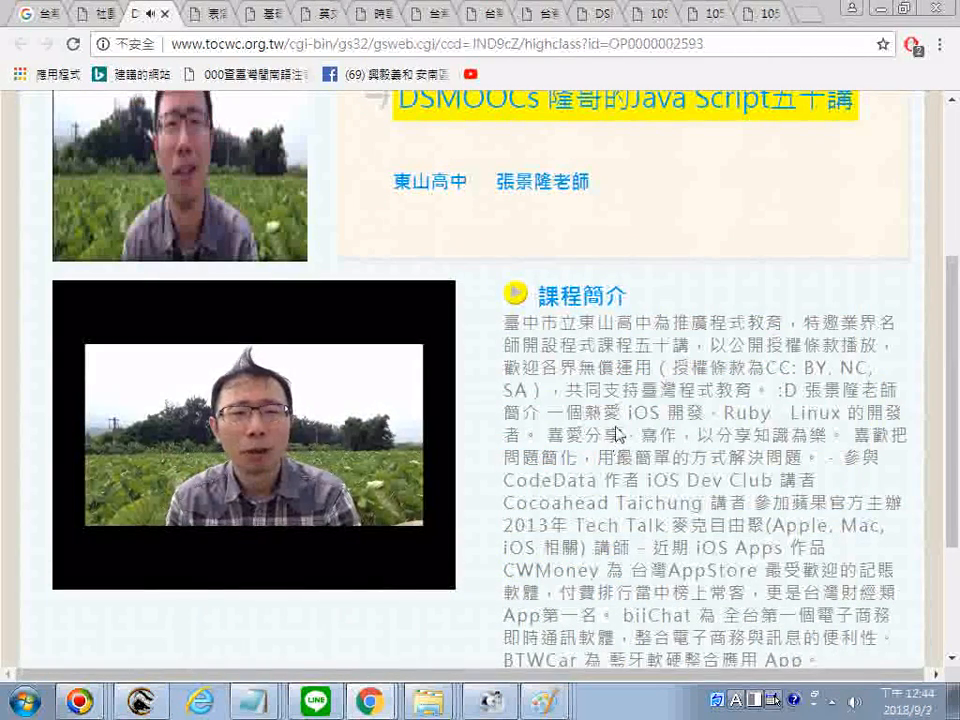
mouse_move(261, 574)
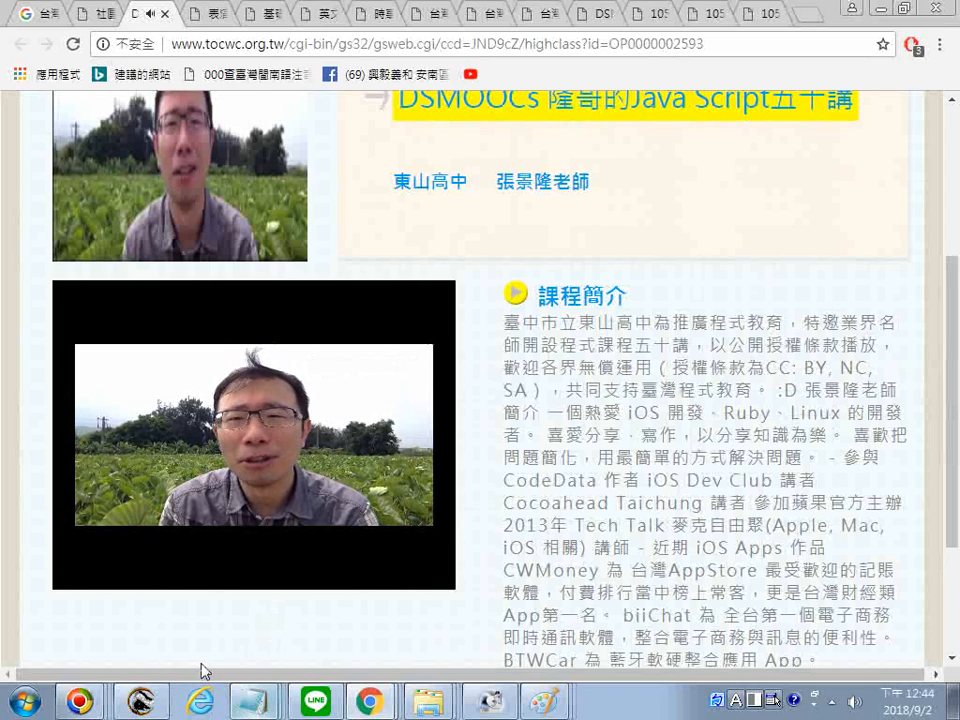
Step: Check the pasted address in Notepad, return to the consortium home page and copy the Screencastify 簡介 course's link address
key(alt+Tab)
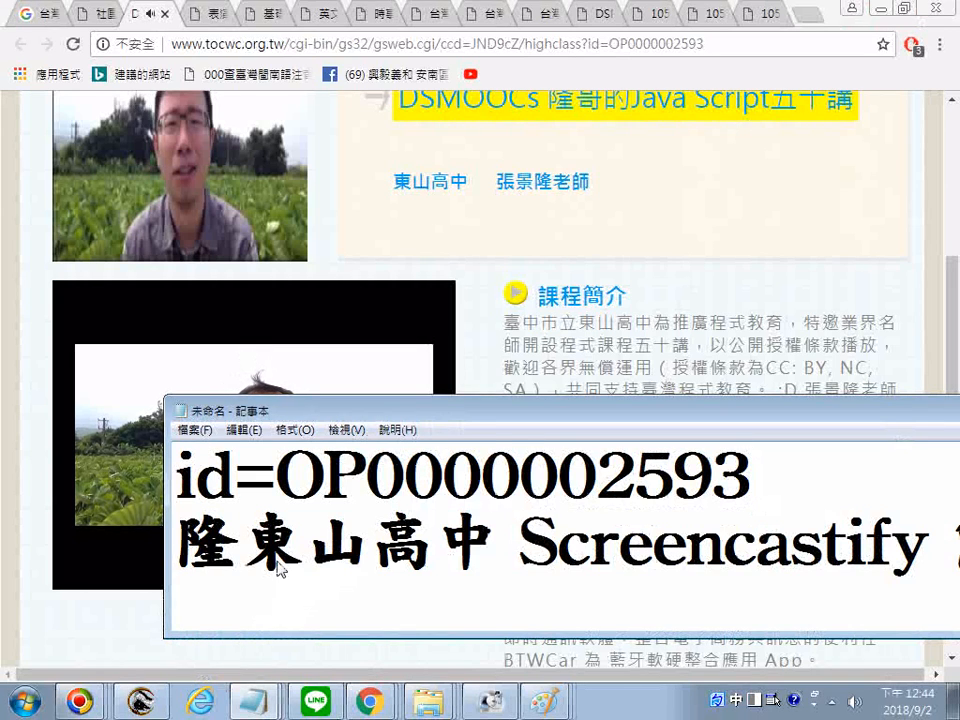
scroll(281, 569, down, 1)
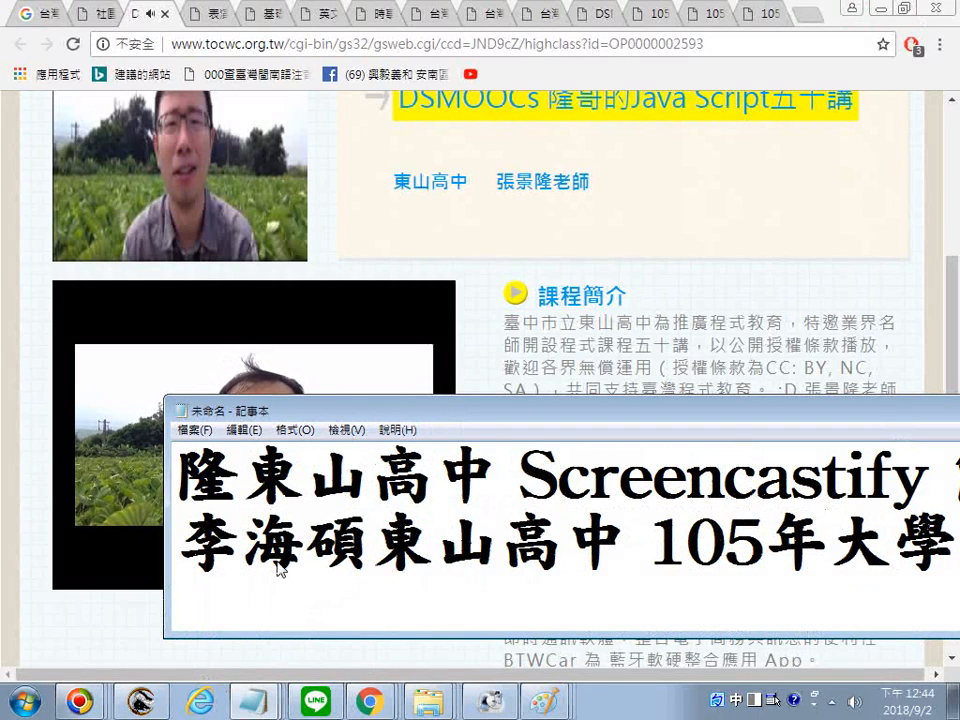
scroll(281, 569, up, 1)
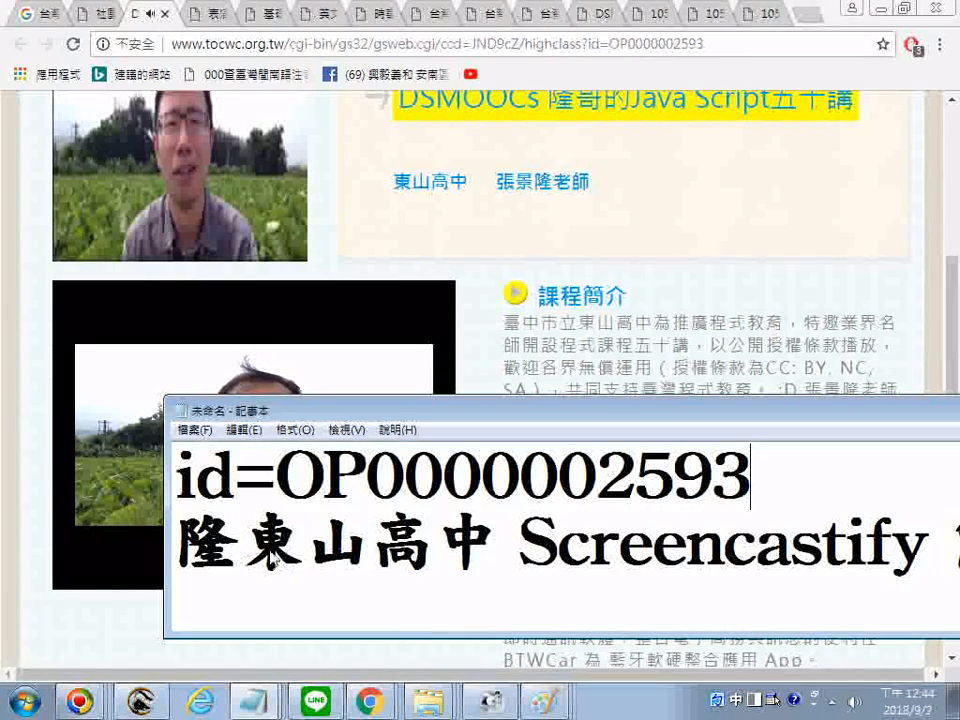
click(100, 18)
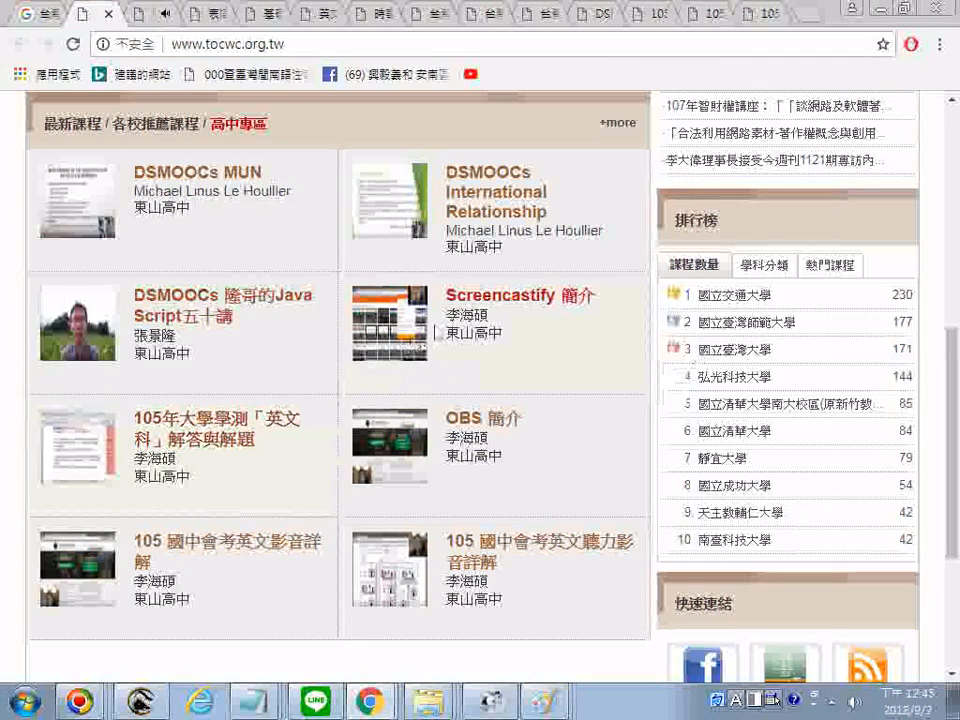
right_click(466, 297)
click(517, 407)
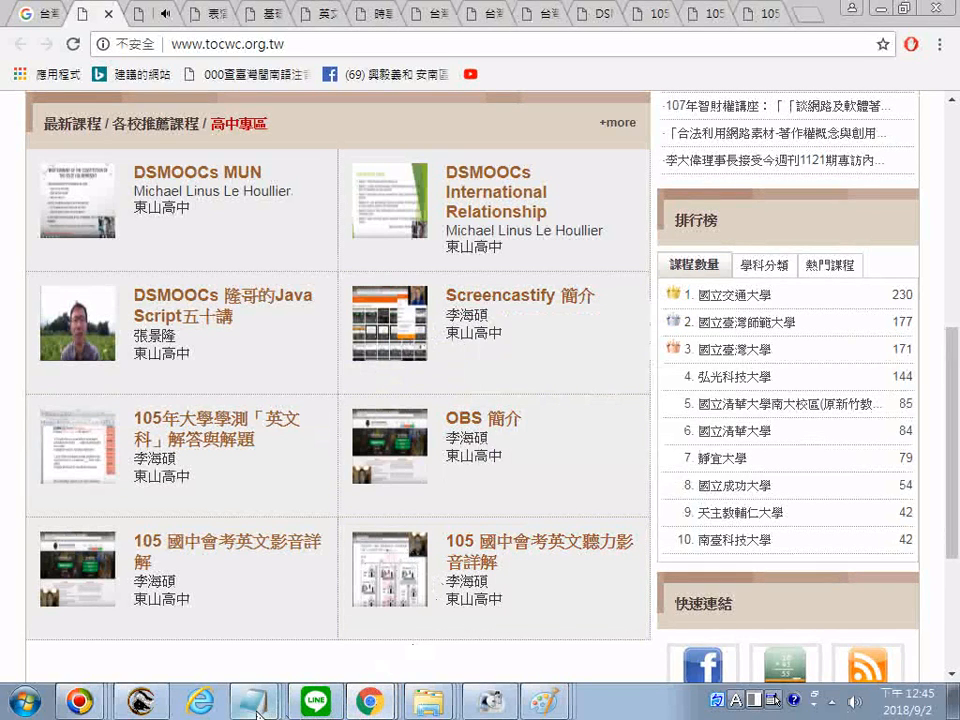
Step: Delete the stray last character of the previous teacher's name in front of 東山高中 in the Notepad note
click(180, 662)
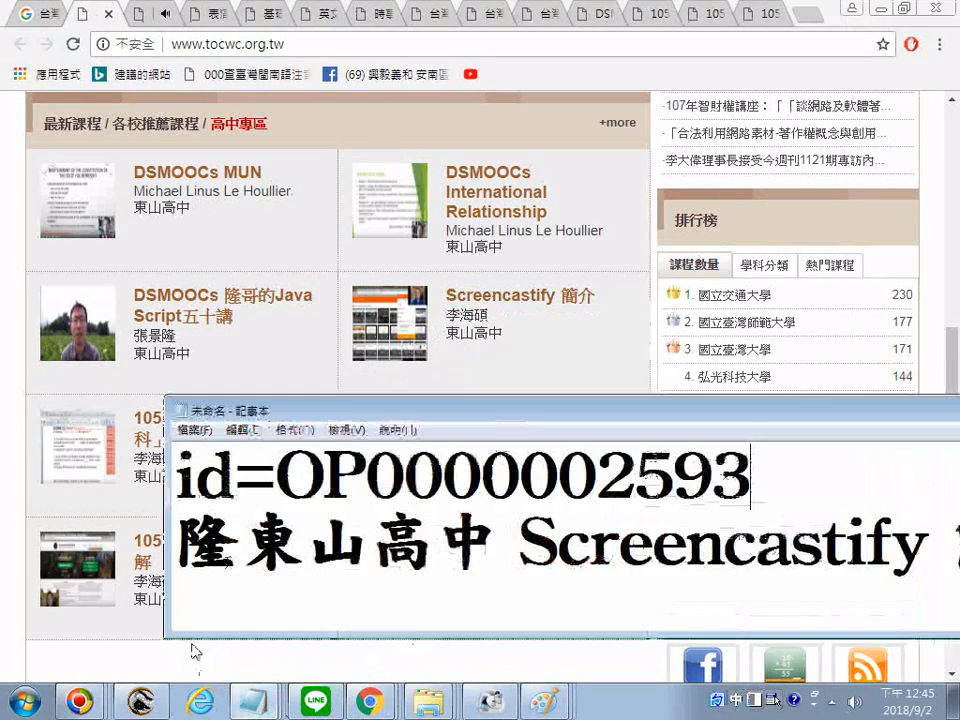
drag(252, 543, 193, 541)
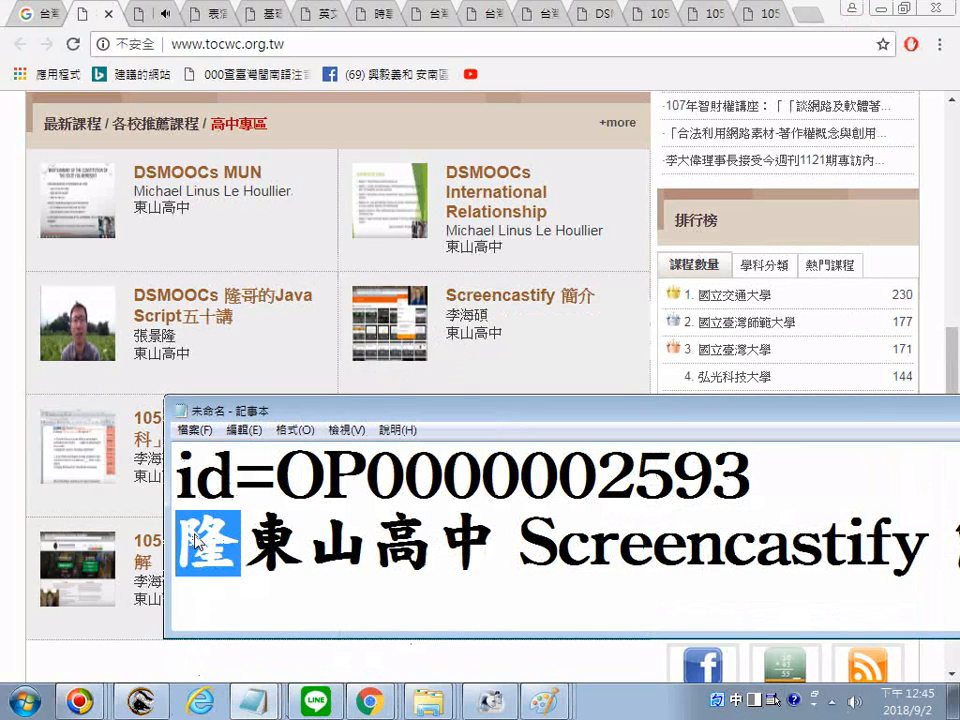
key(BackSpace)
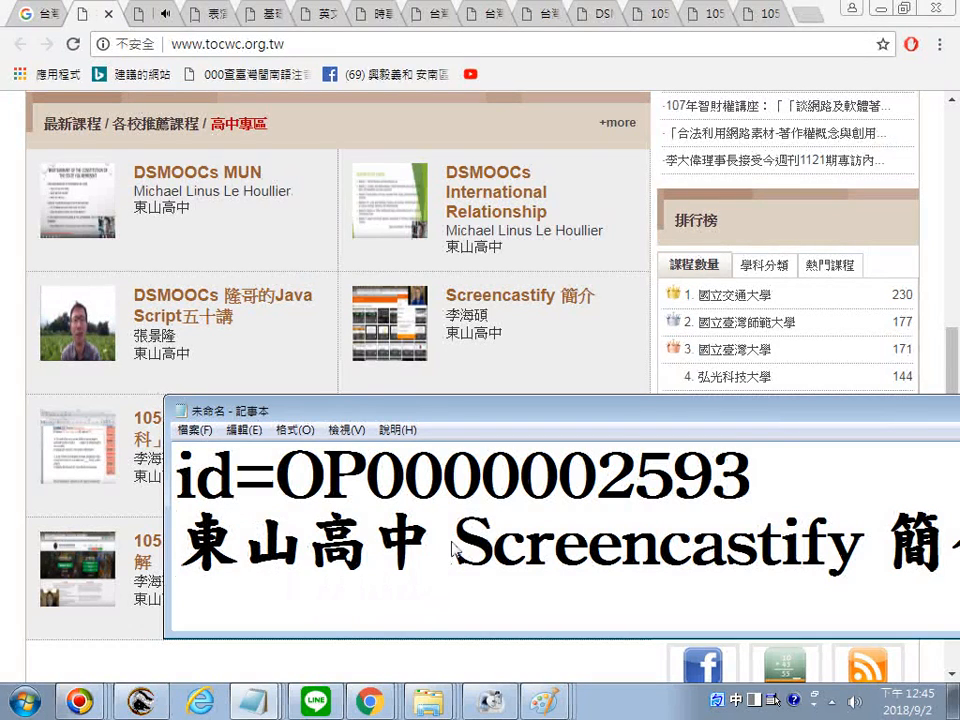
Step: Move 東山高中 from the start of the Screencastify line to the end of the Java Script五十講 title, above its web address
drag(452, 548, 200, 540)
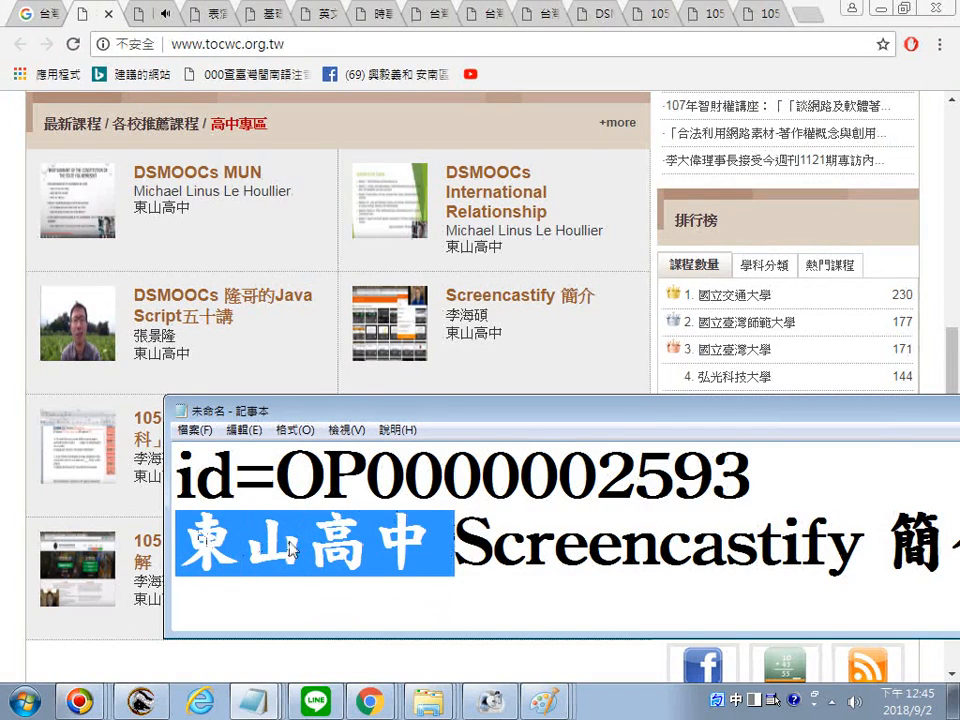
scroll(291, 550, up, 1)
scroll(291, 550, up, 1)
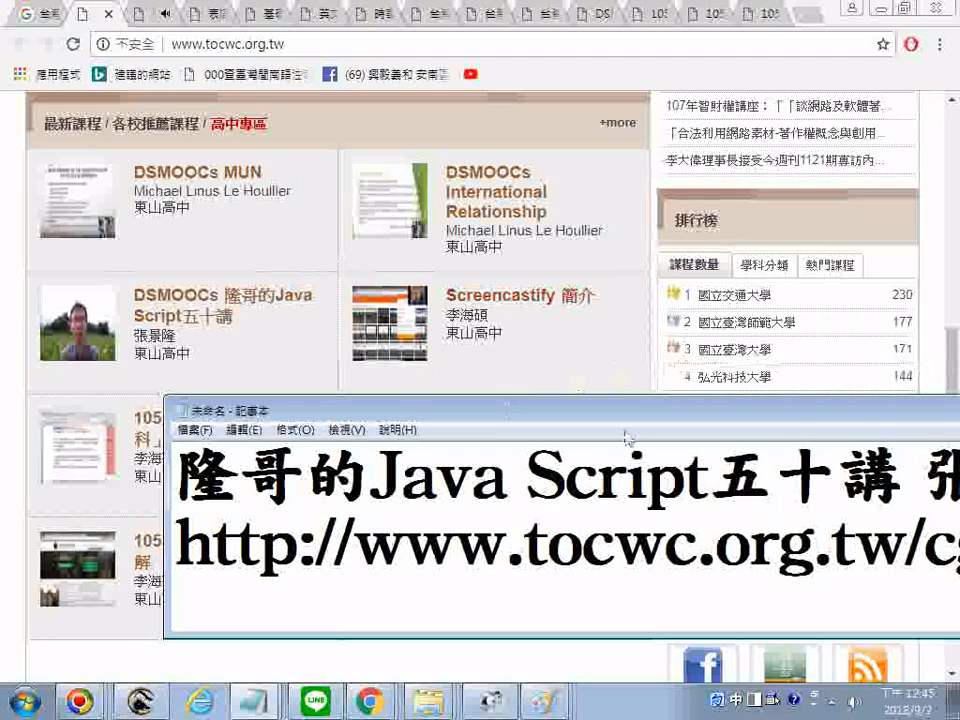
drag(603, 412, 428, 357)
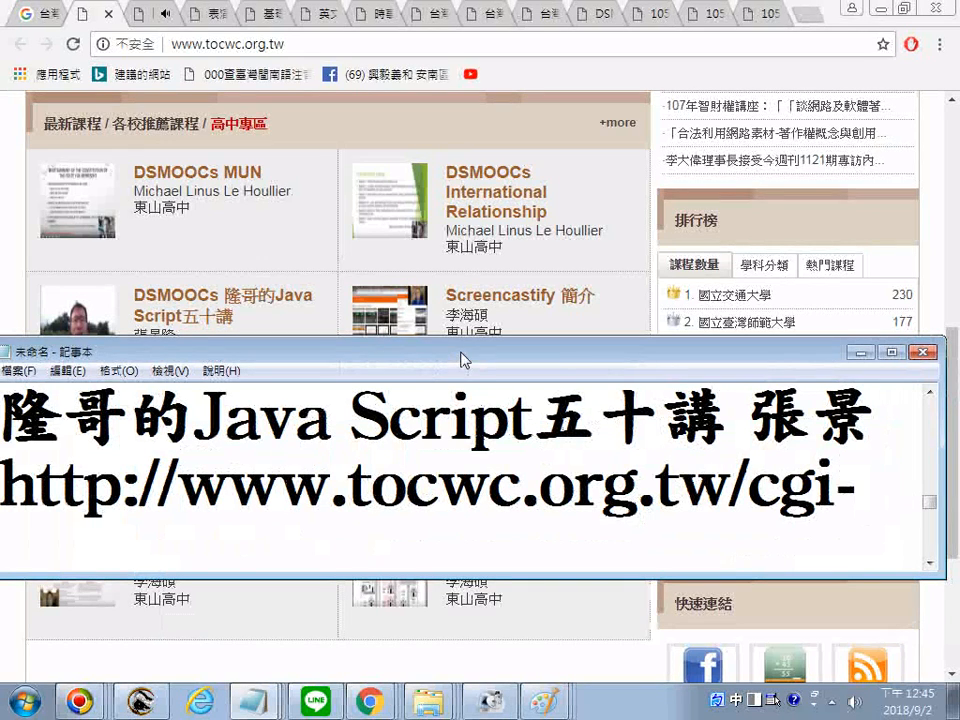
scroll(472, 368, down, 4)
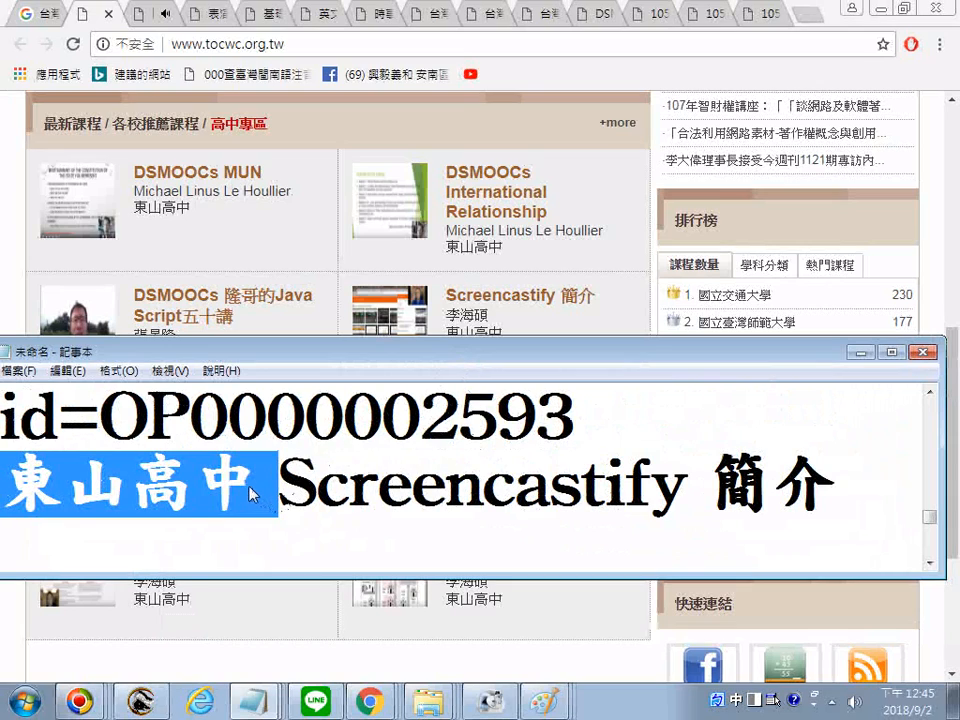
right_click(246, 485)
click(300, 260)
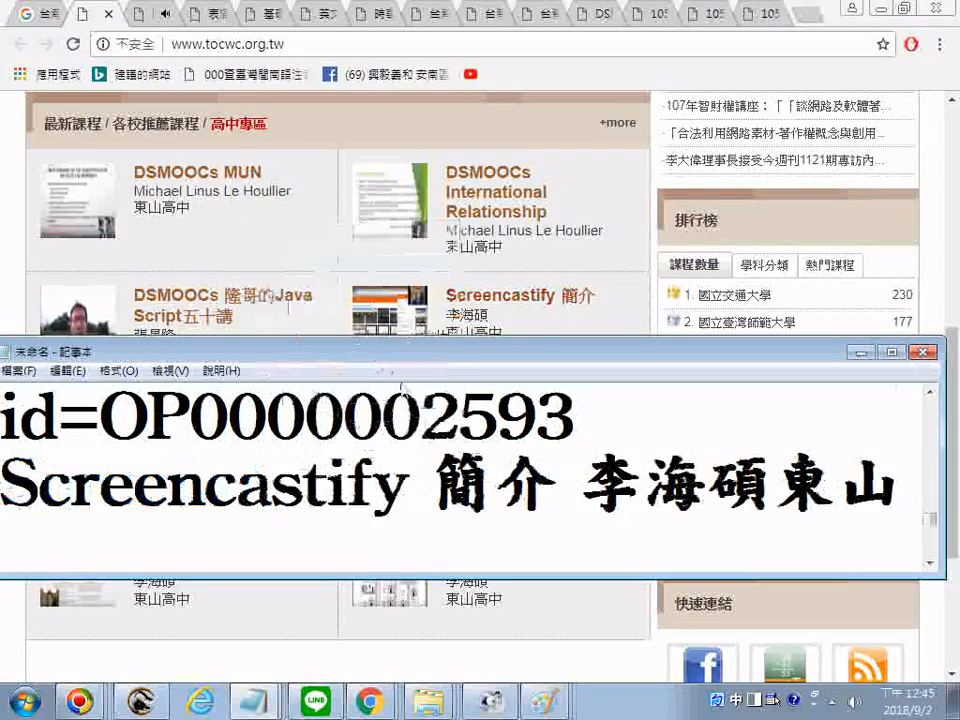
scroll(621, 407, up, 3)
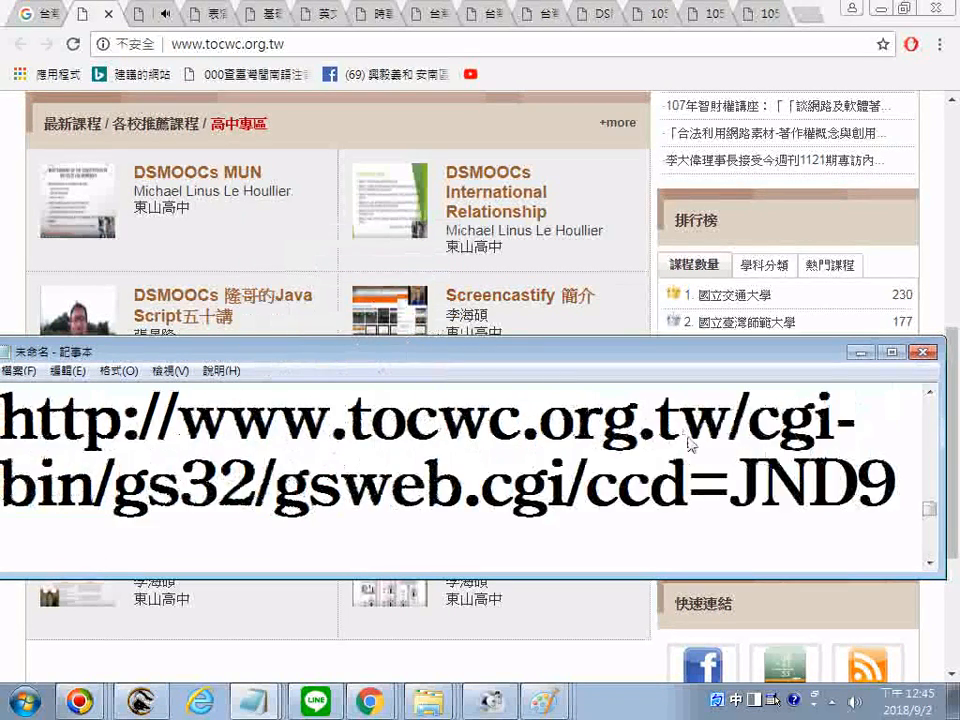
scroll(689, 445, up, 1)
right_click(879, 406)
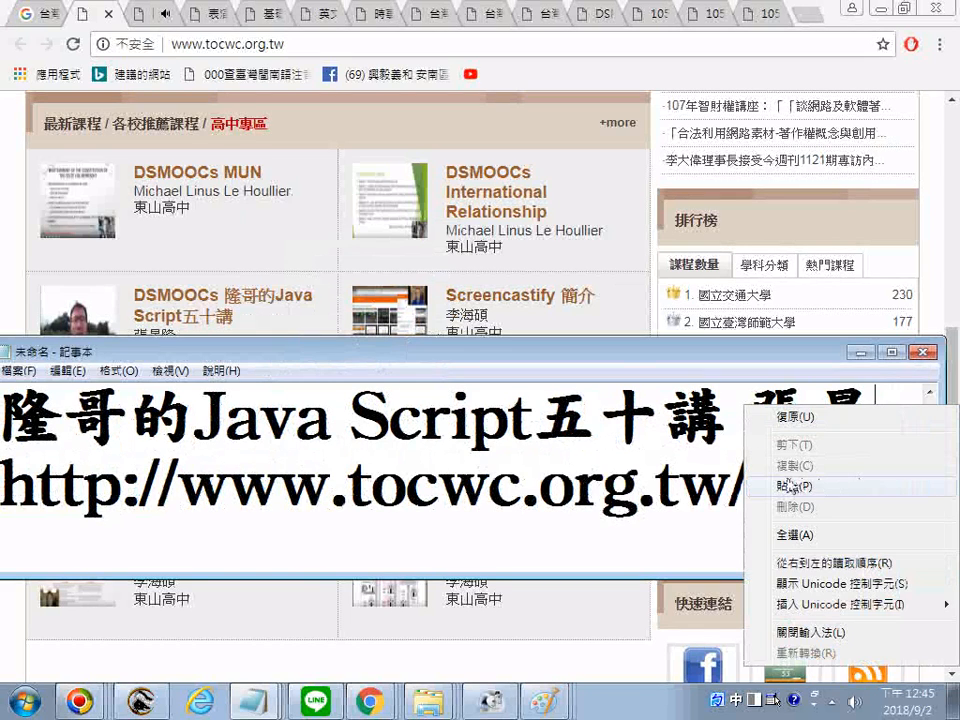
click(793, 487)
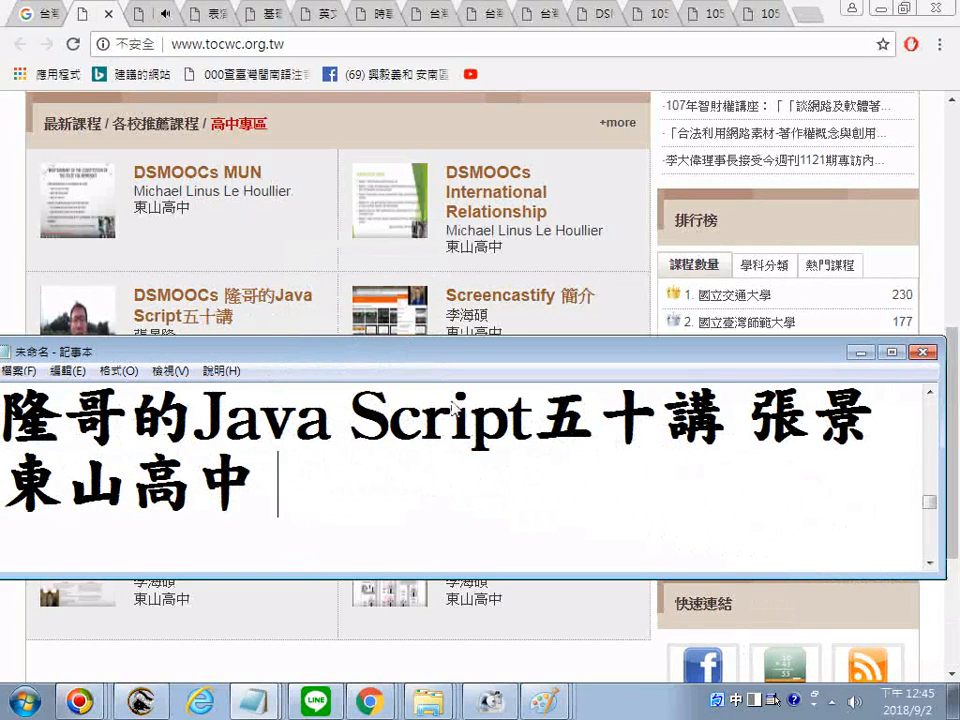
Step: Restore the missing last character of the teacher's name before 東山高中 by copying it from the Java Script五十講 title
drag(449, 352, 668, 333)
drag(224, 400, 245, 405)
right_click(245, 405)
click(300, 463)
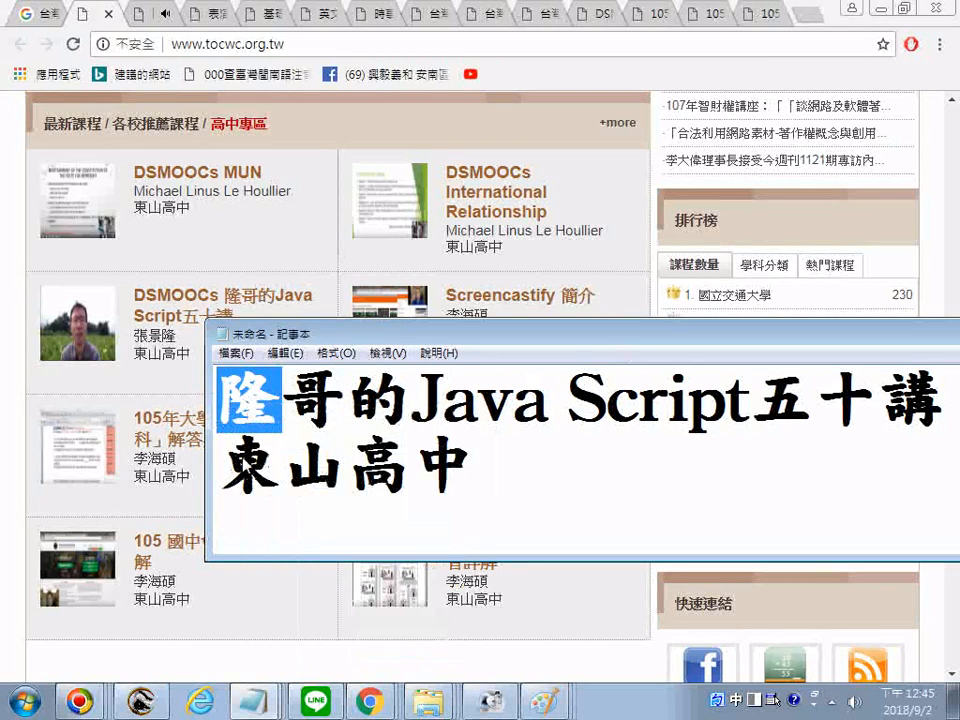
right_click(243, 455)
click(306, 274)
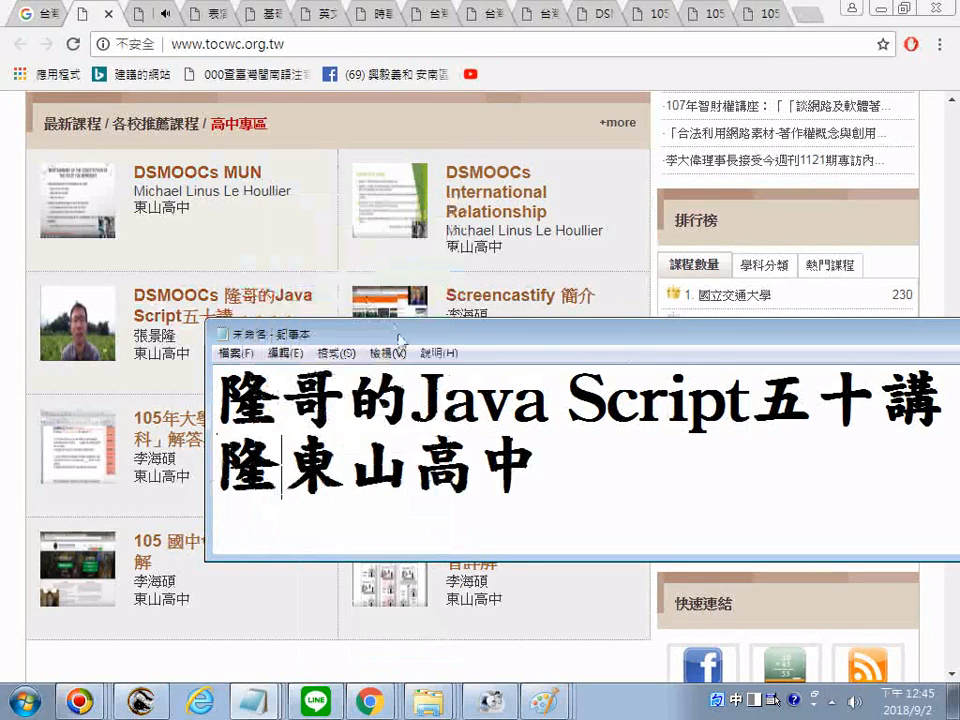
Step: Insert a line break before the Screencastify 簡介 entry, below the Java Script五十講 web address in Notepad
scroll(410, 385, down, 1)
scroll(410, 385, down, 1)
scroll(410, 385, up, 1)
scroll(410, 385, down, 3)
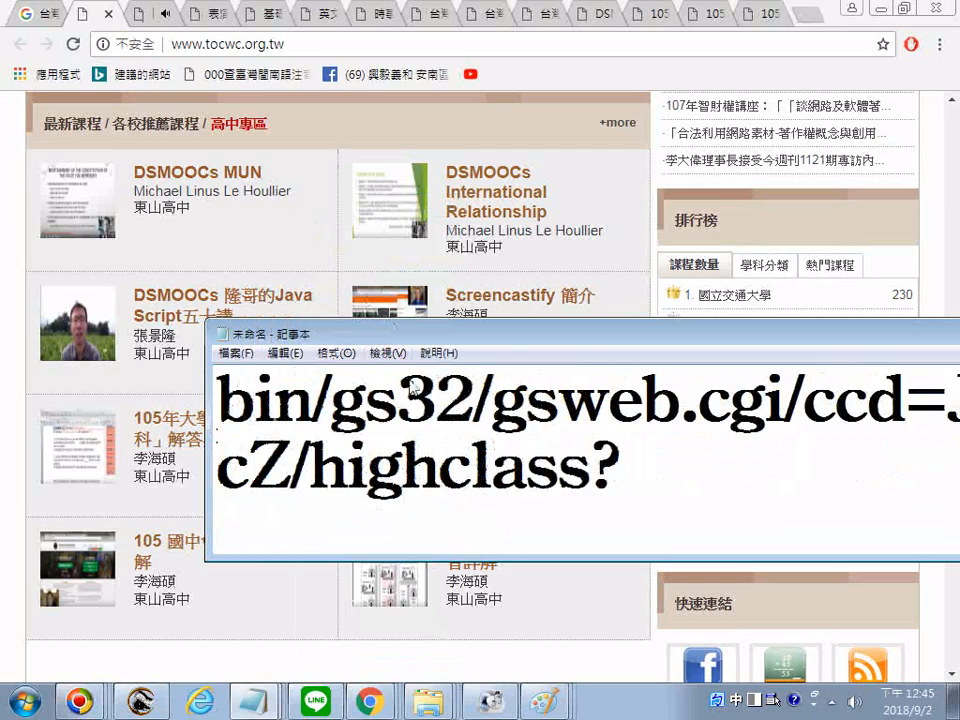
scroll(410, 385, down, 1)
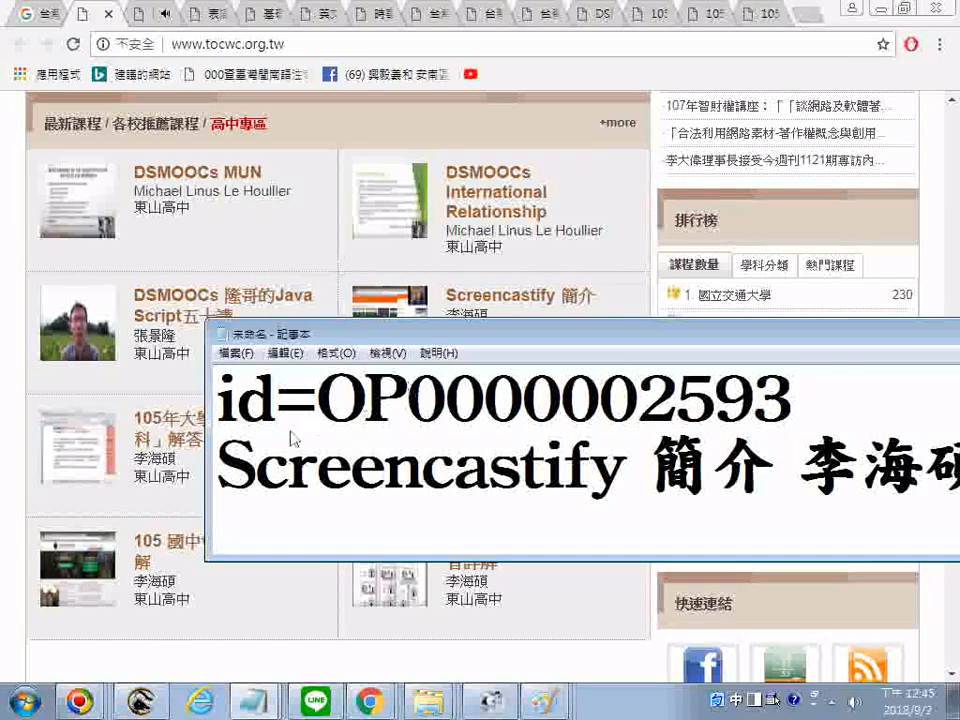
key(Return)
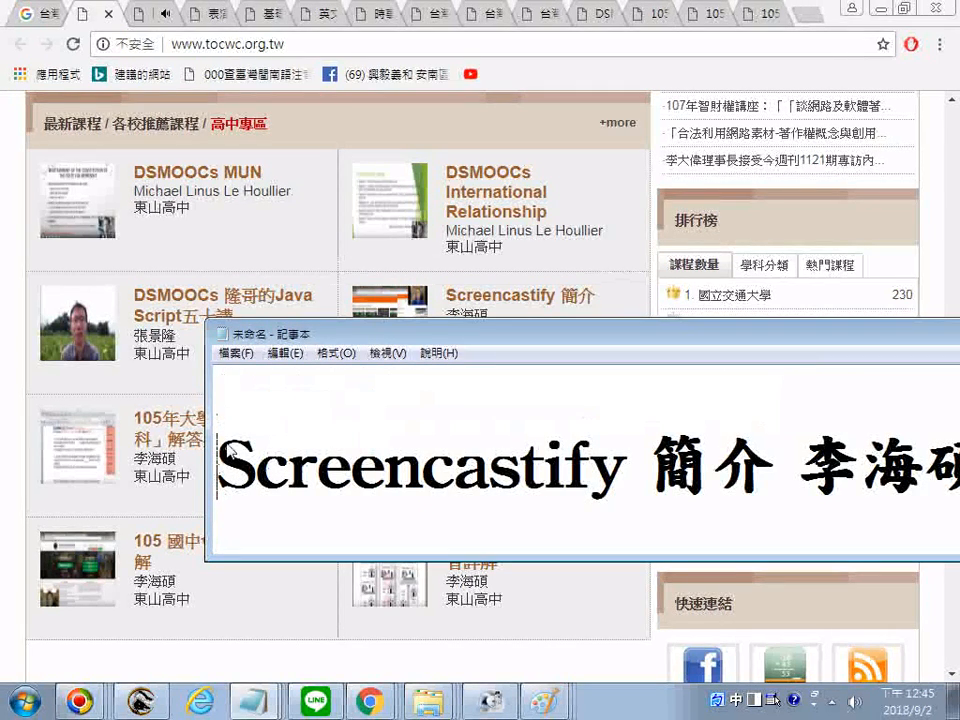
Step: Copy the link address of the Screencastify 簡介 course and paste it below its title in Notepad, followed by a blank line
right_click(448, 297)
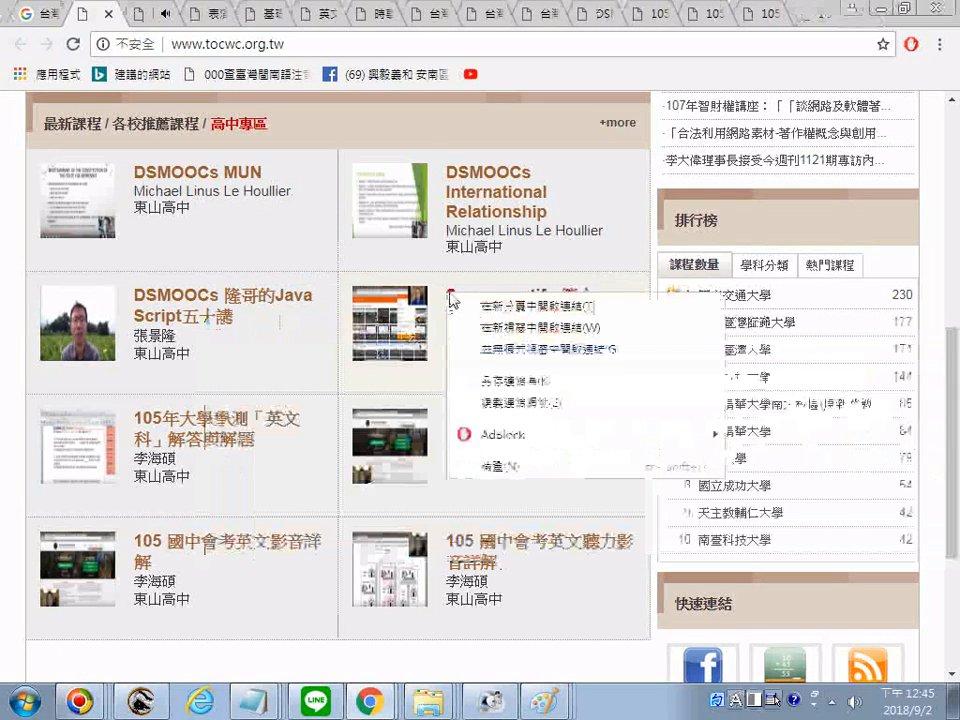
click(519, 407)
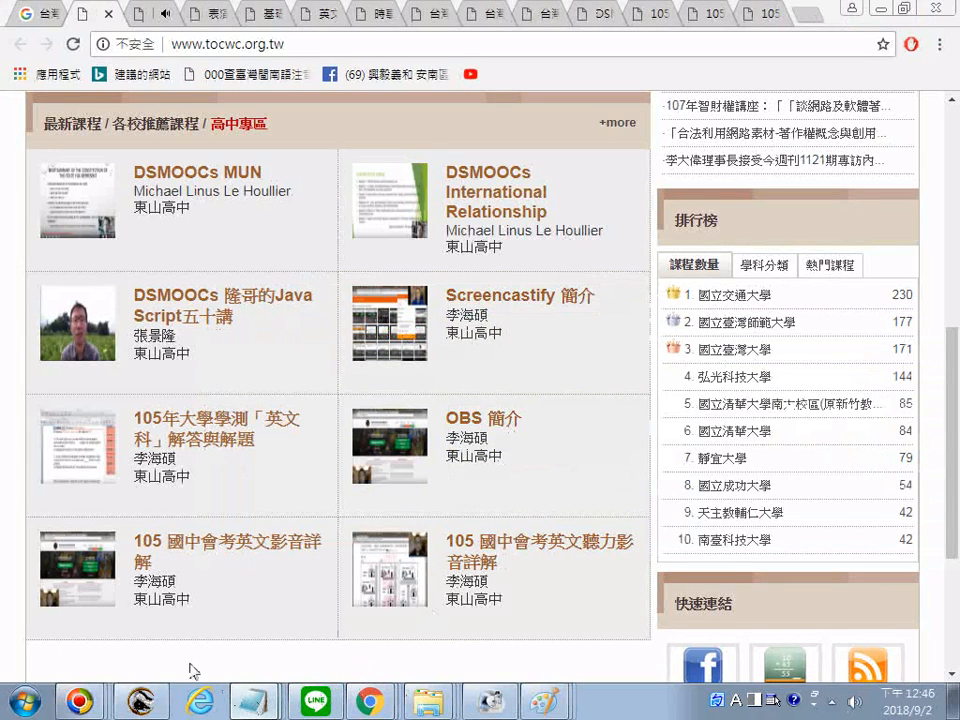
key(alt+Tab)
scroll(348, 528, down, 1)
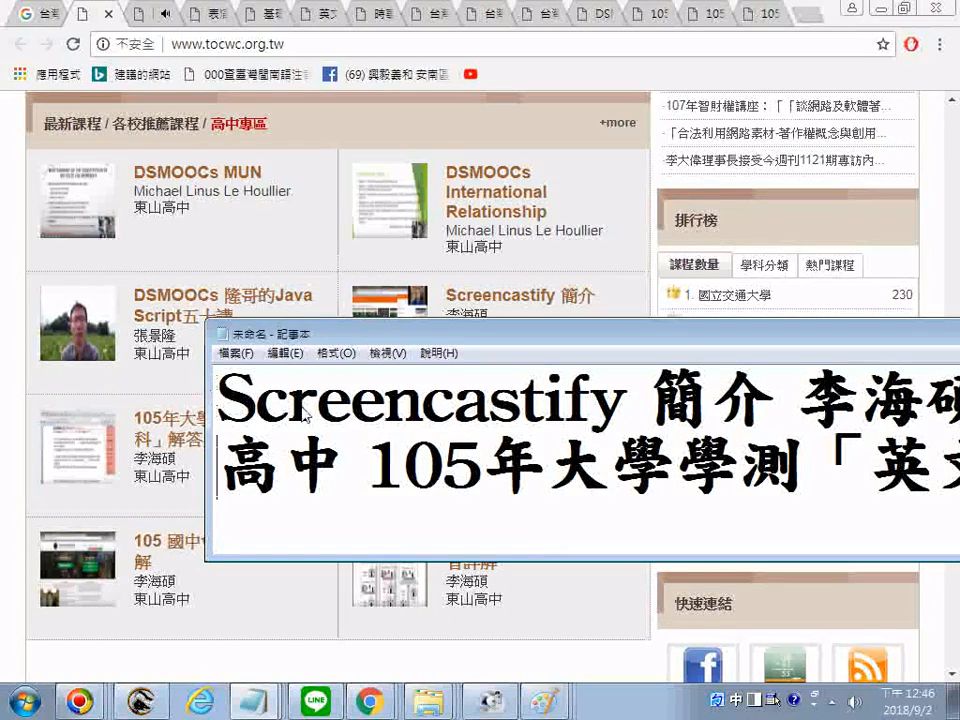
key(Return)
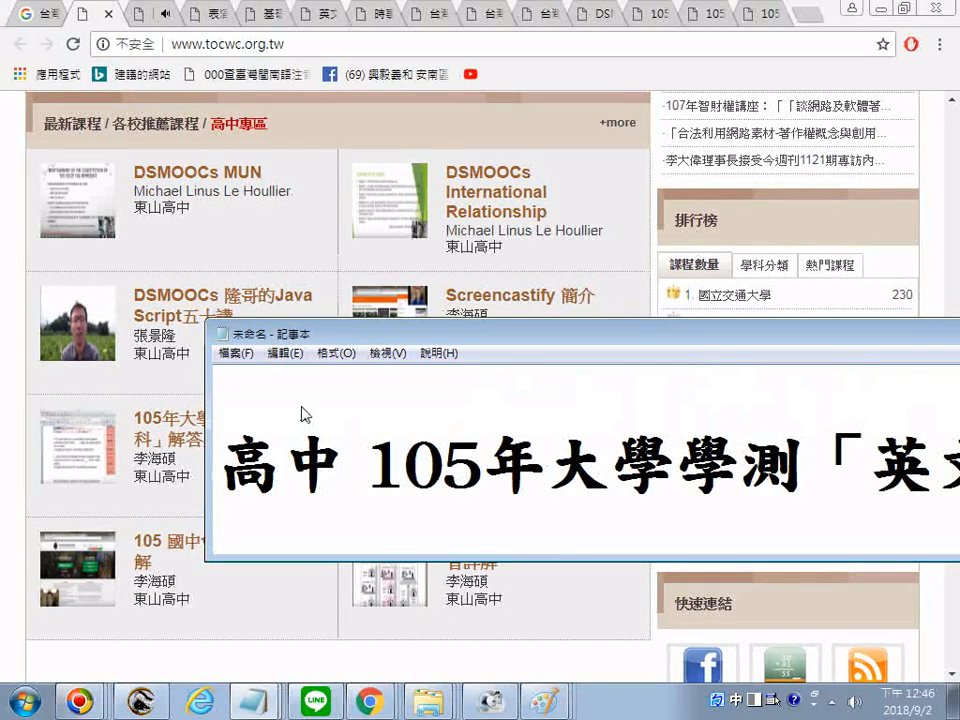
key(ctrl+v)
key(Return)
scroll(452, 520, down, 1)
scroll(350, 506, down, 1)
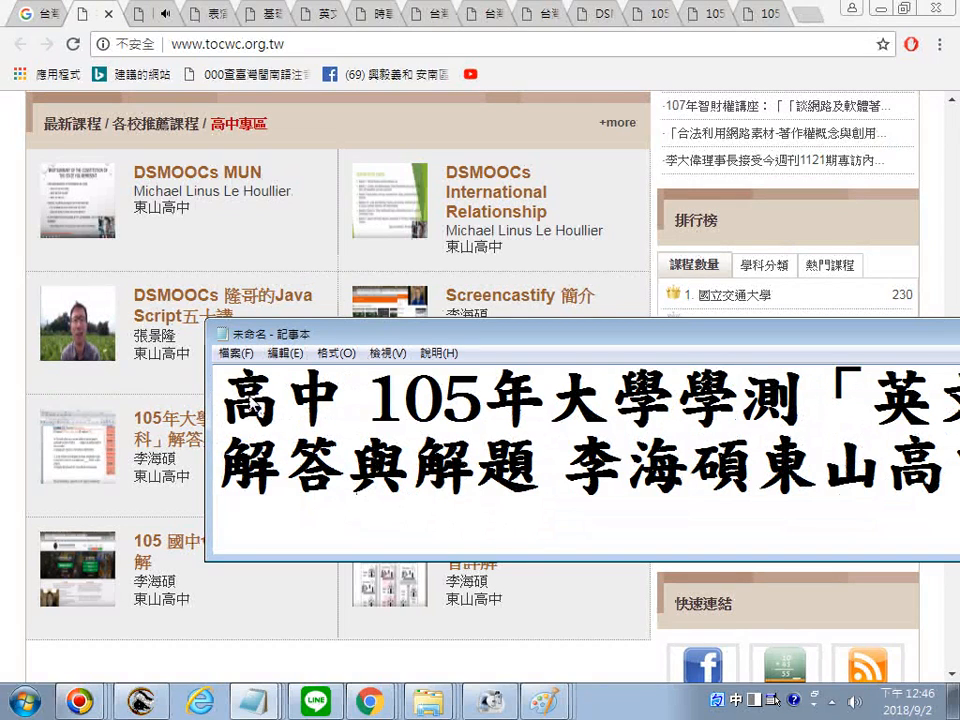
Step: Insert a blank line after 「英文科」 in the 105年大學學測 course title in Notepad
key(Return)
key(Up)
key(Up)
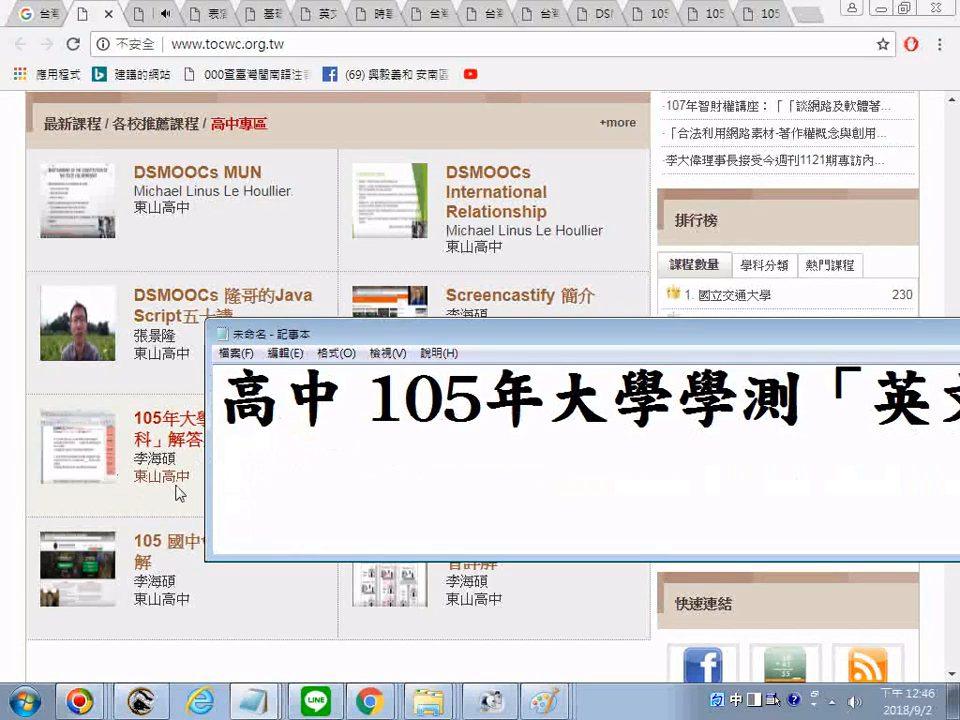
Step: Review the Screencastify 簡介 entry in Notepad, from its title to the end of its web address
drag(374, 341, 308, 434)
scroll(316, 498, up, 2)
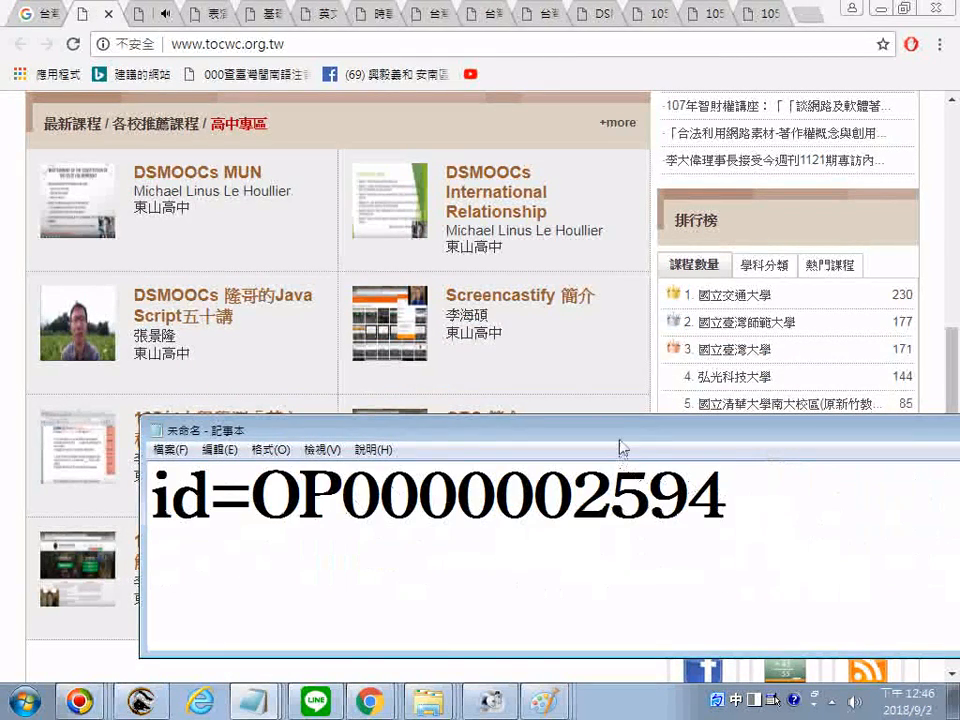
drag(620, 447, 604, 404)
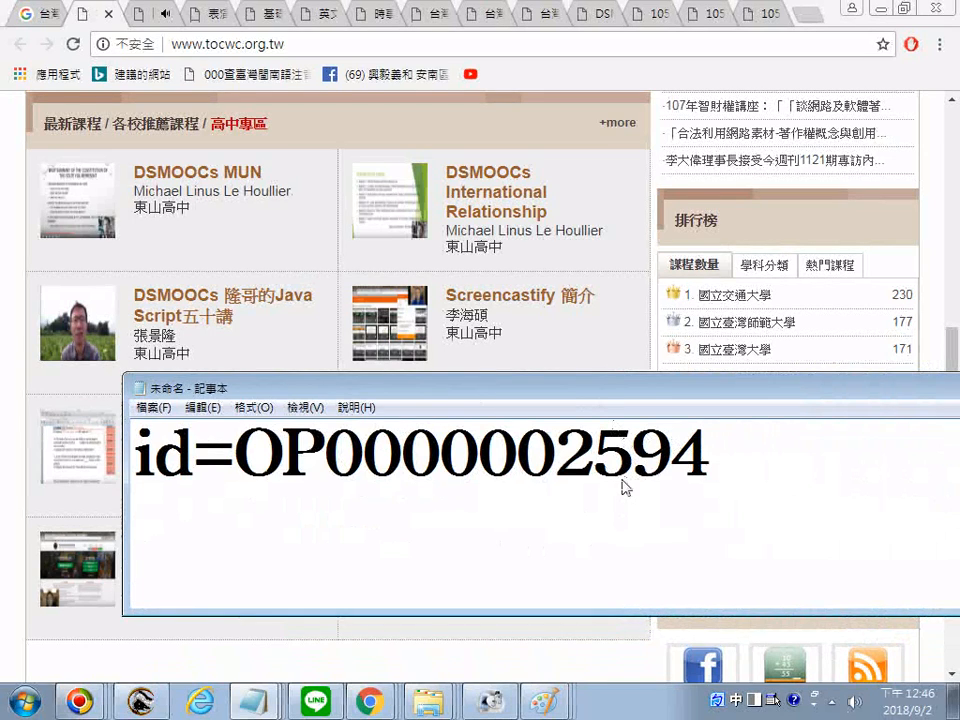
scroll(625, 487, up, 2)
drag(709, 394, 500, 398)
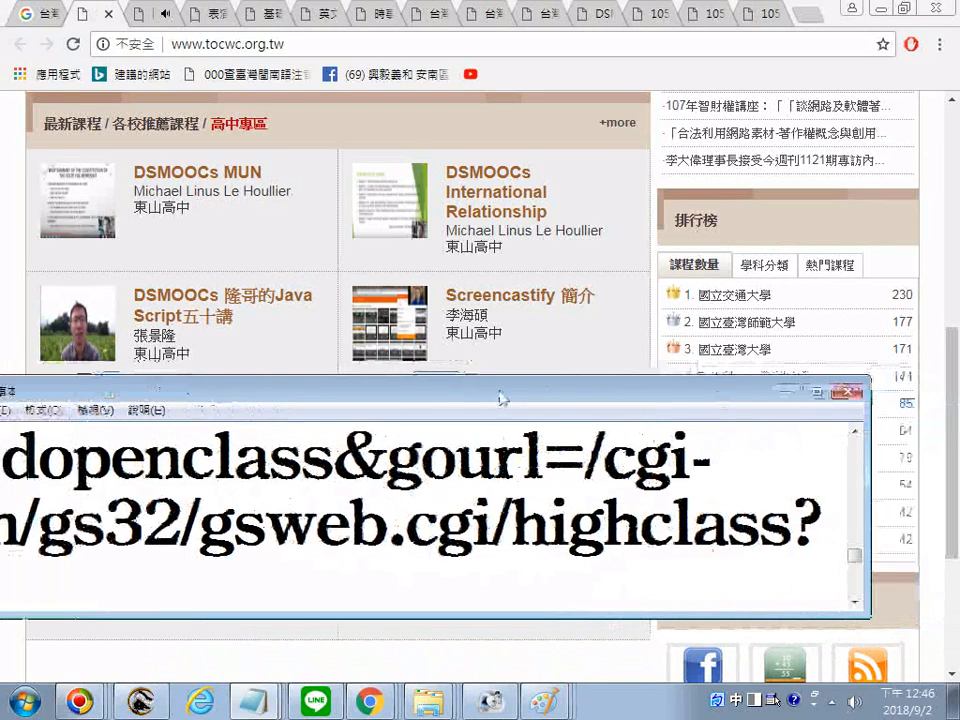
scroll(640, 428, up, 2)
scroll(640, 430, up, 1)
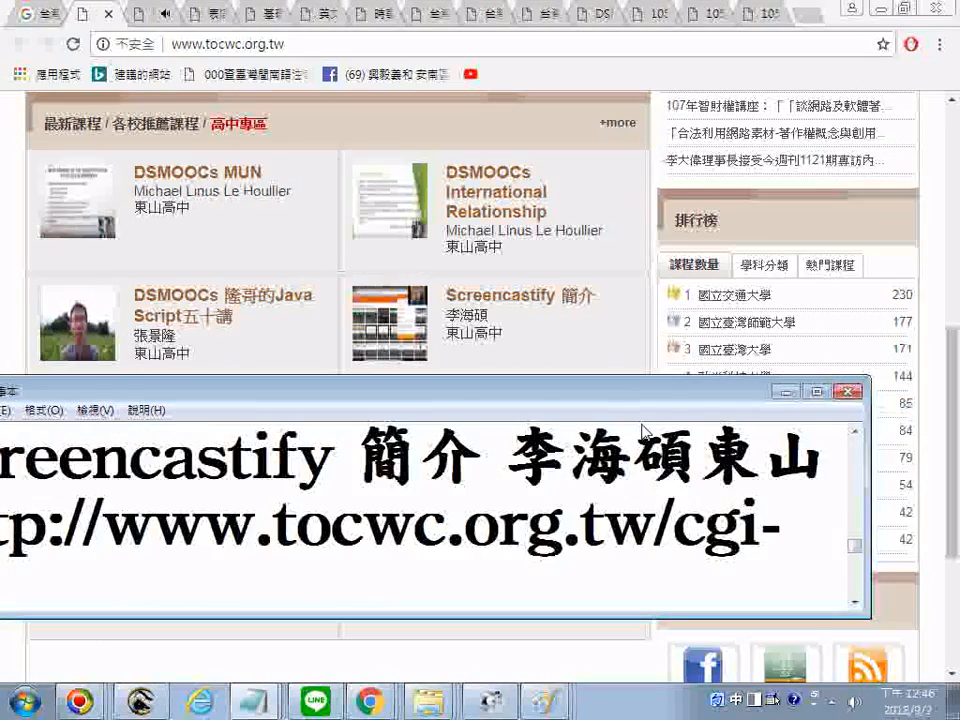
scroll(600, 488, down, 3)
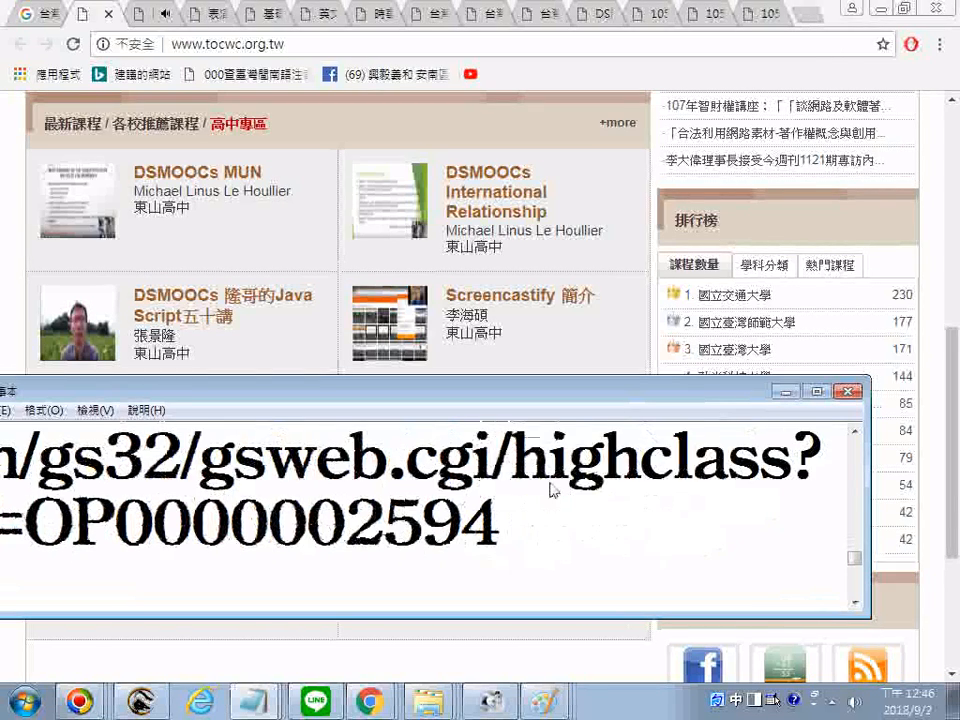
drag(409, 397, 598, 390)
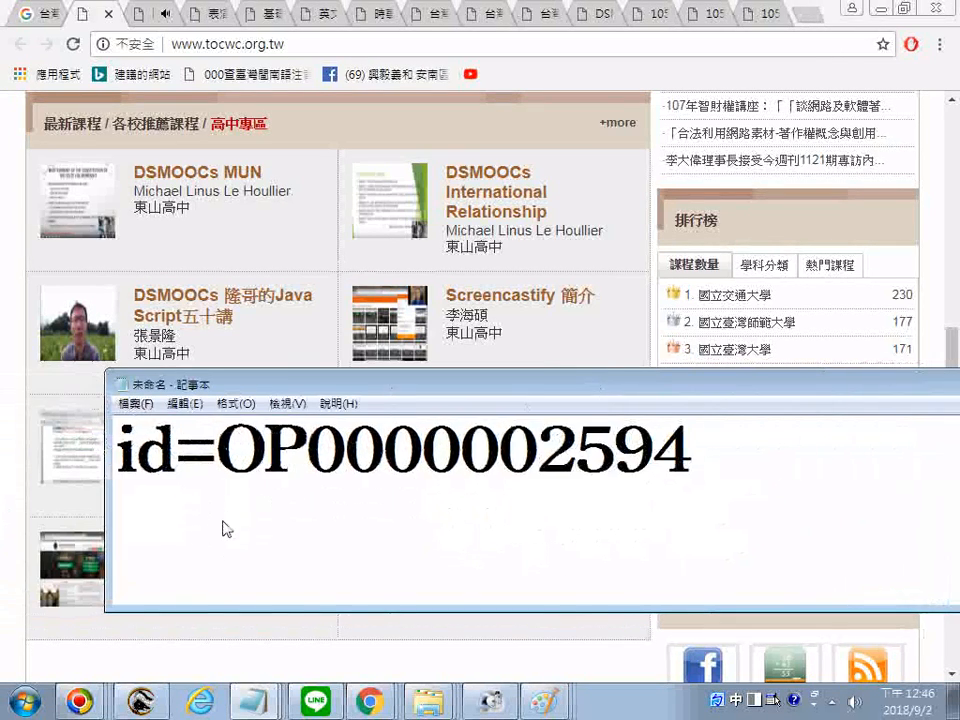
Step: Move 高中 from the start of the 105年大學學測 line to the end of the Screencastify 簡介 title, removing the leftover leading space
scroll(223, 527, down, 1)
double_click(145, 500)
right_click(203, 510)
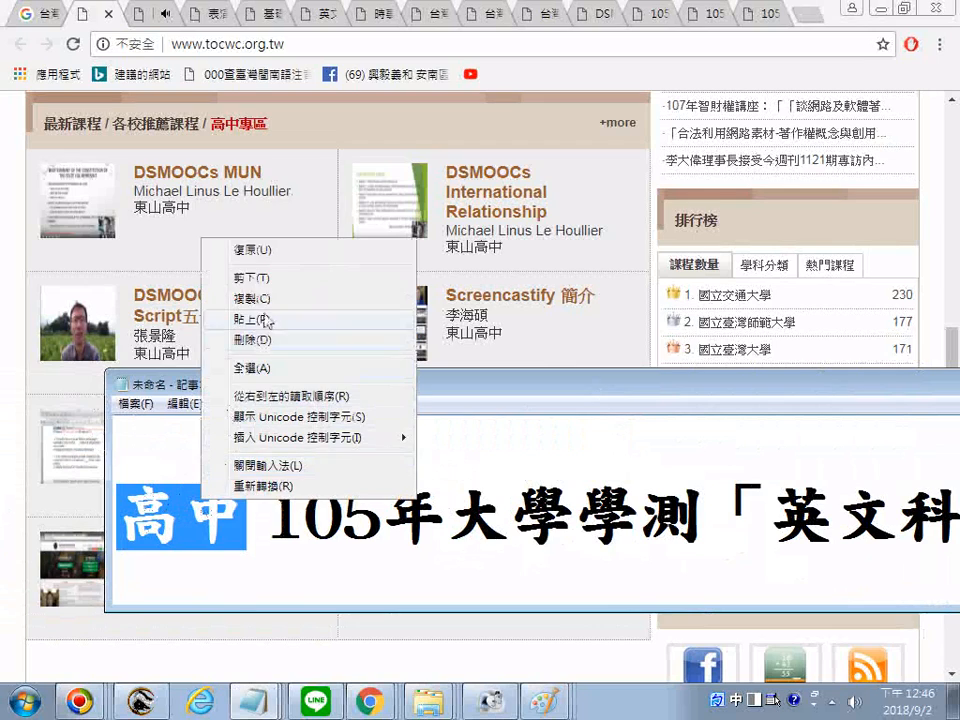
click(264, 275)
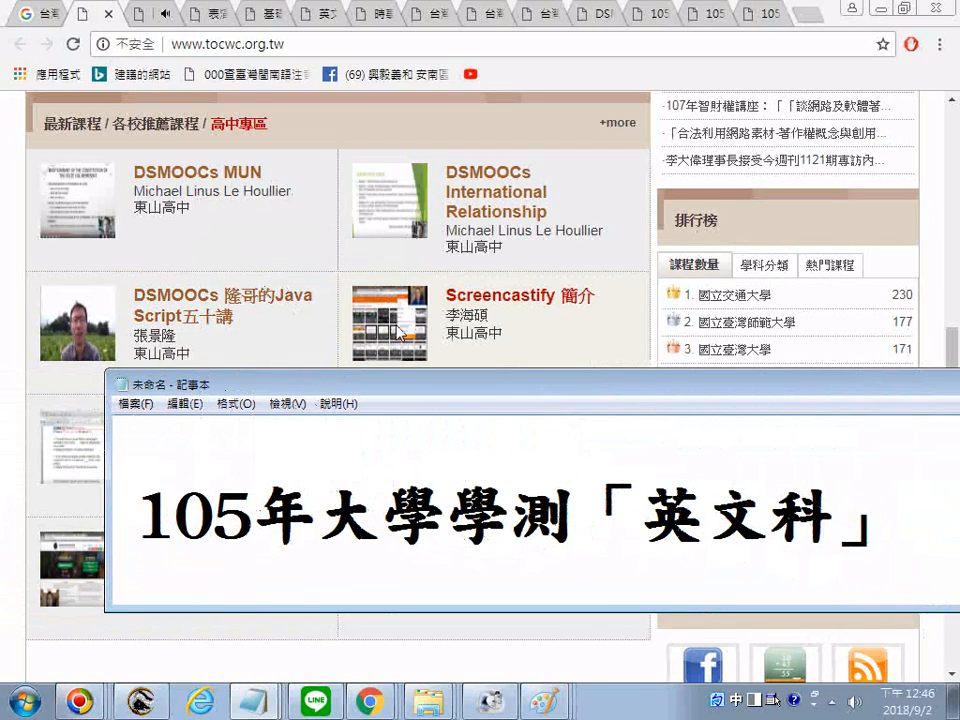
key(Delete)
scroll(431, 630, up, 4)
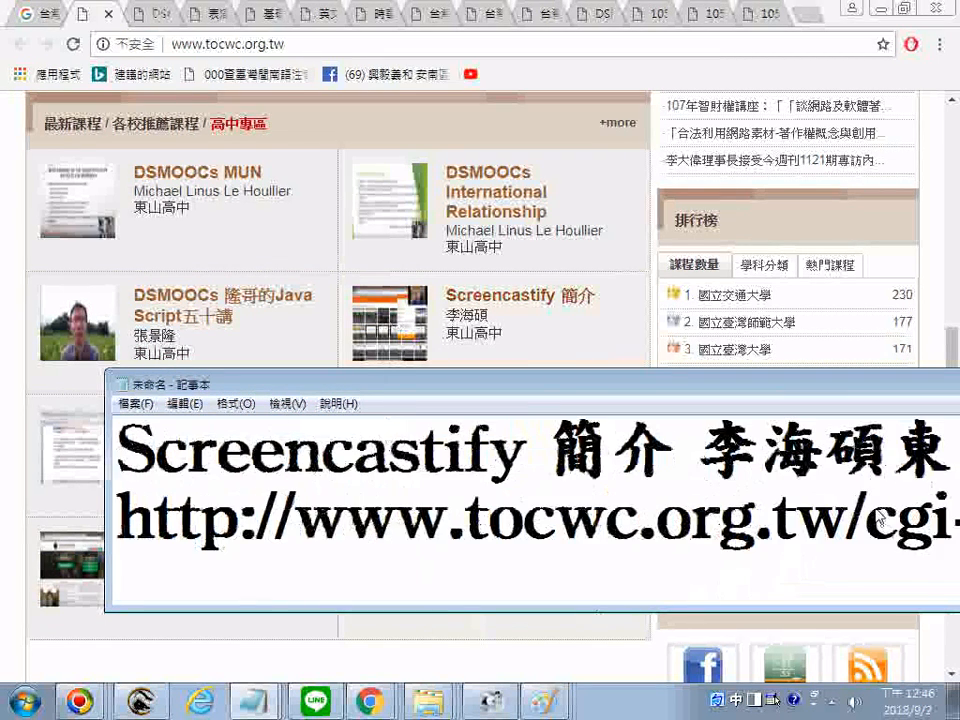
drag(922, 467, 956, 457)
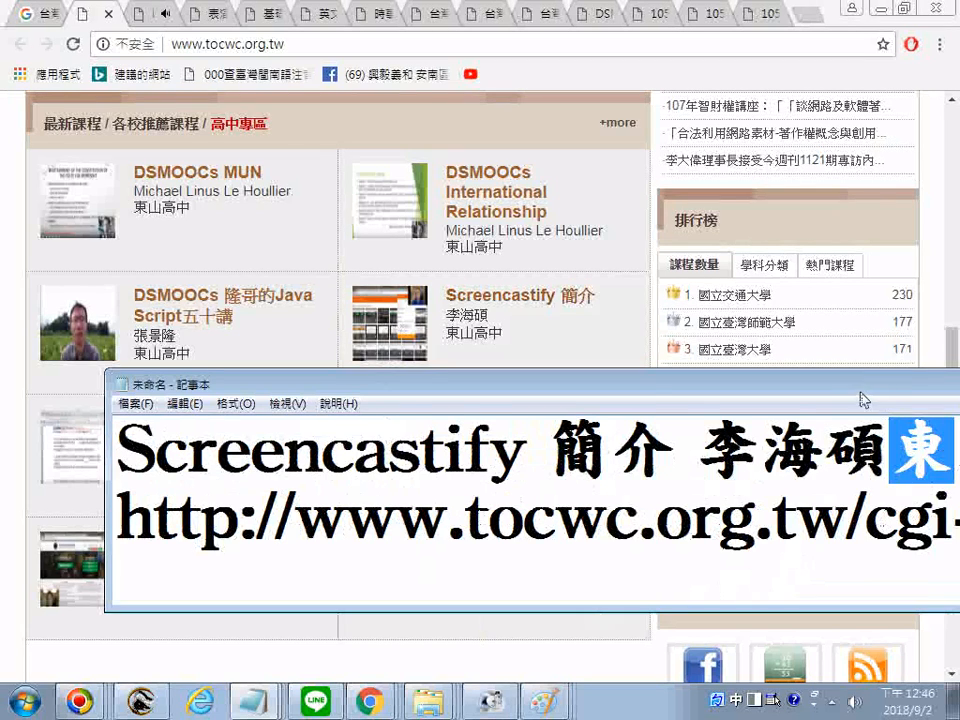
drag(861, 393, 680, 399)
click(836, 462)
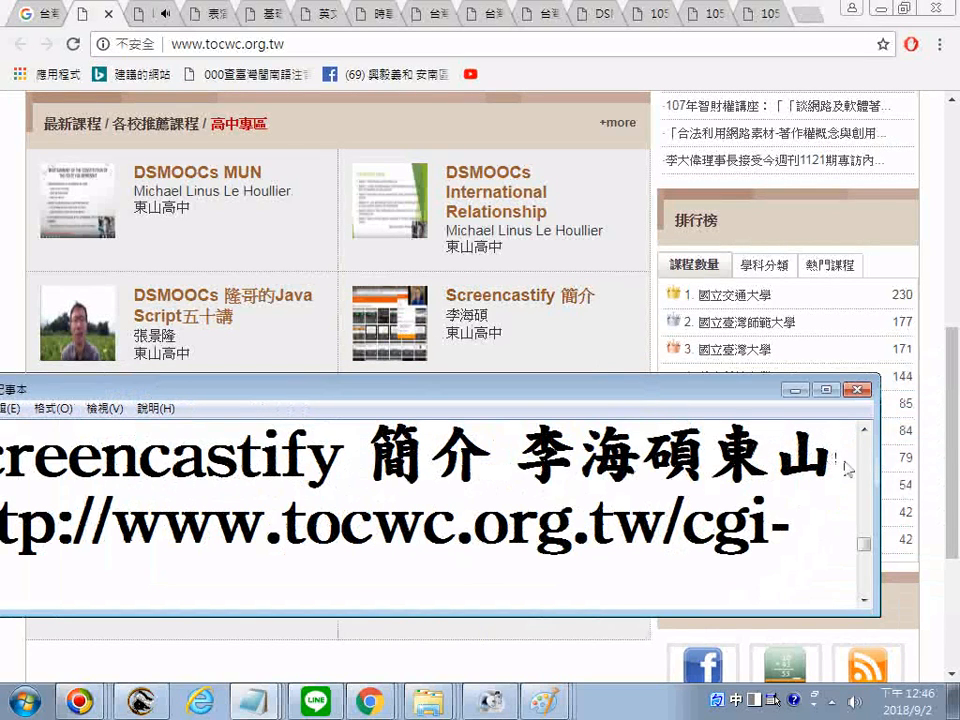
right_click(848, 468)
click(790, 277)
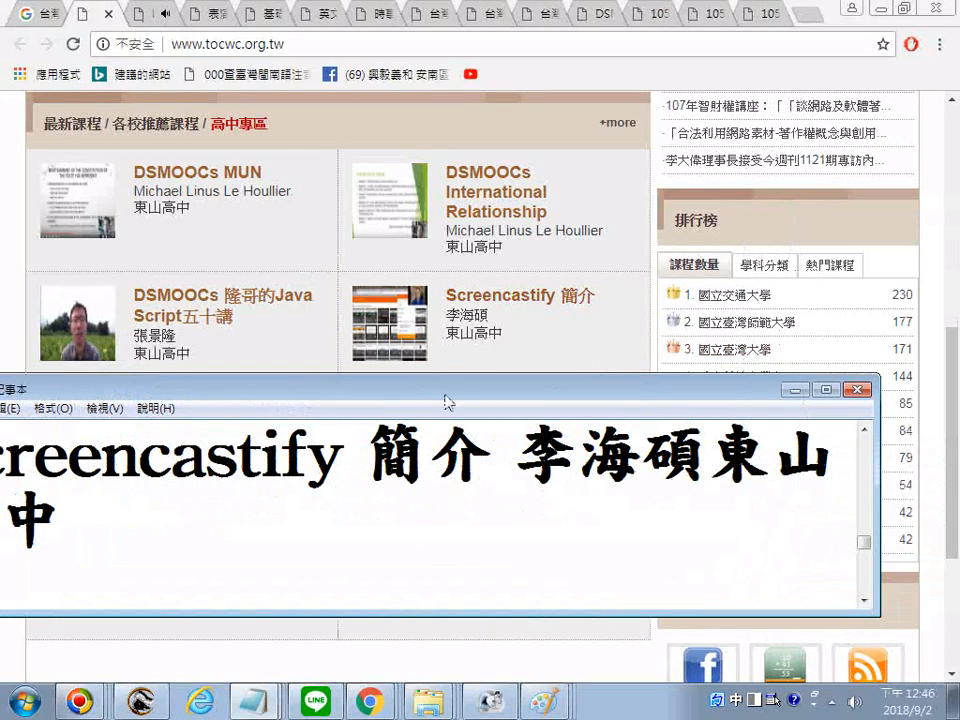
Step: Copy the link address of the Screencastify 簡介 course from the website again
drag(447, 402, 676, 336)
scroll(501, 450, down, 1)
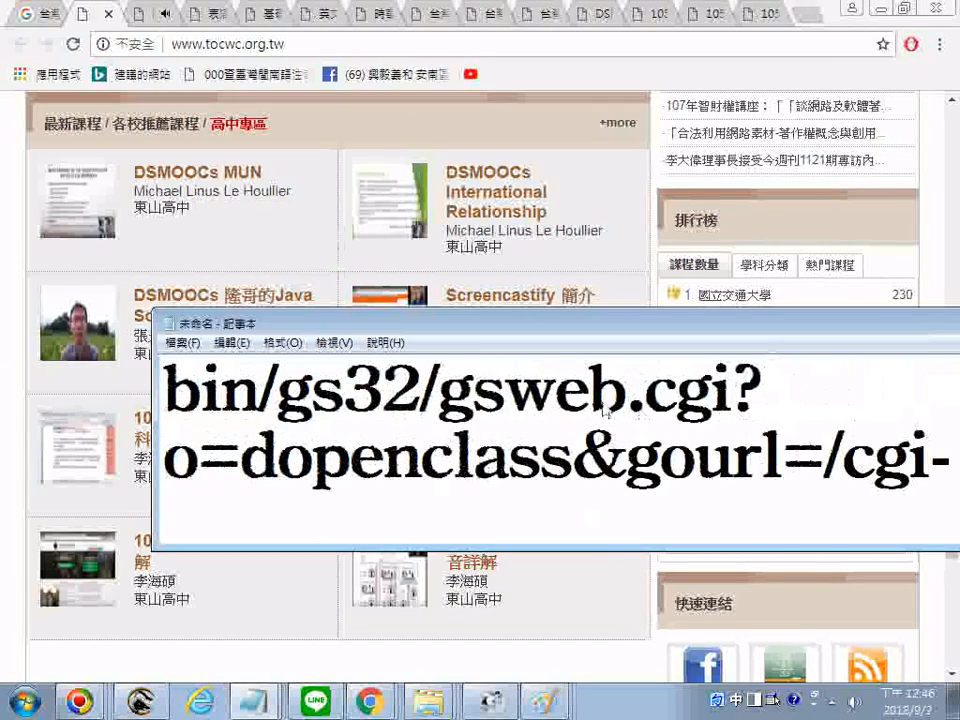
scroll(604, 411, down, 3)
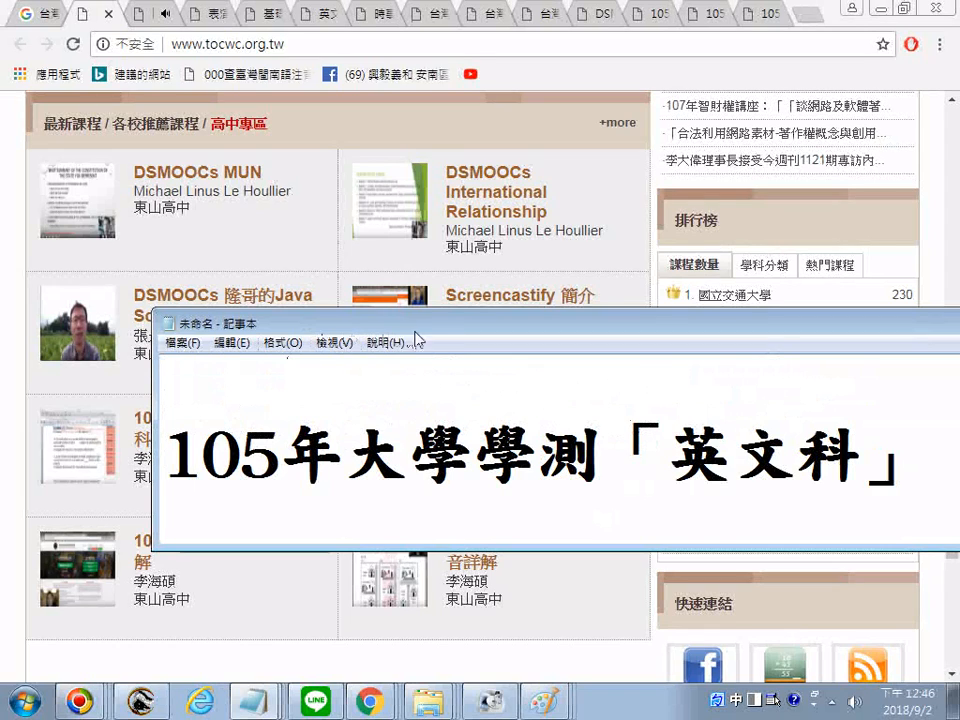
drag(436, 333, 435, 371)
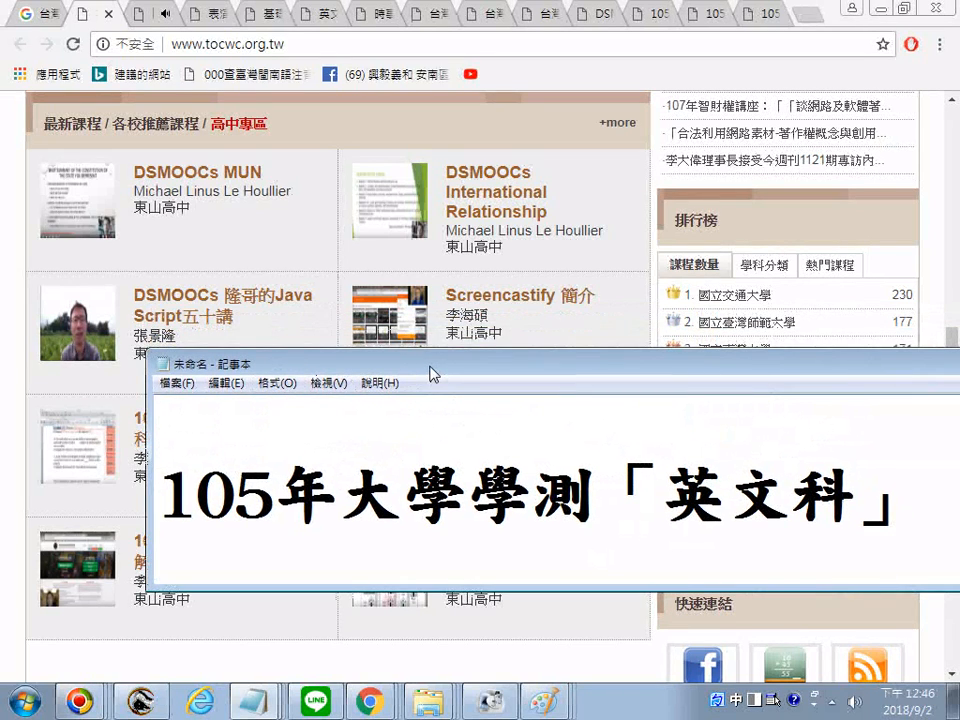
click(480, 316)
right_click(491, 300)
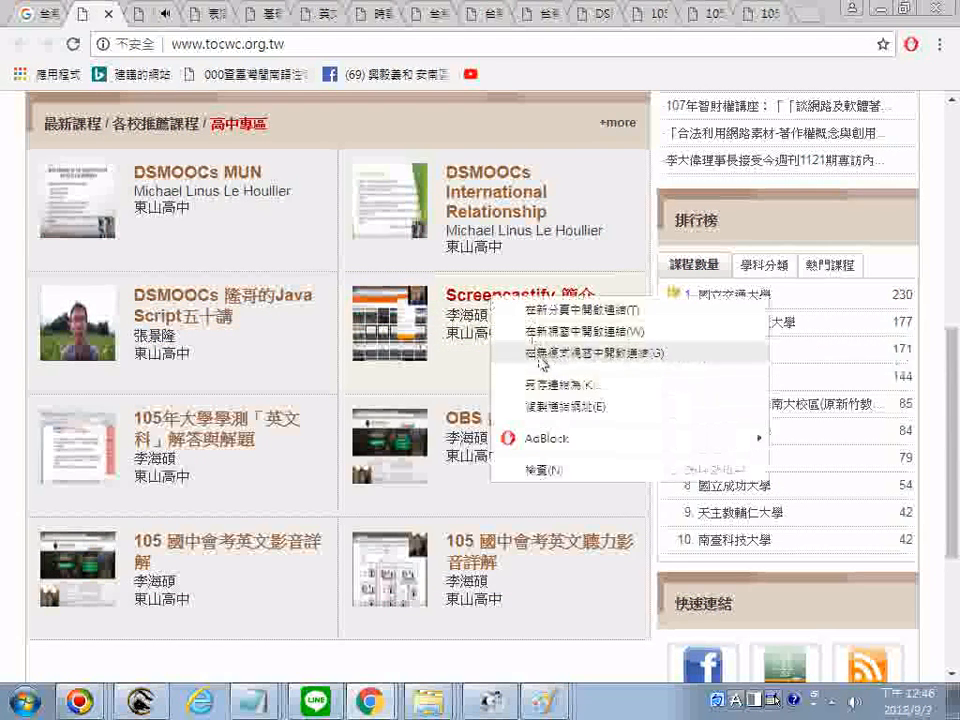
click(550, 400)
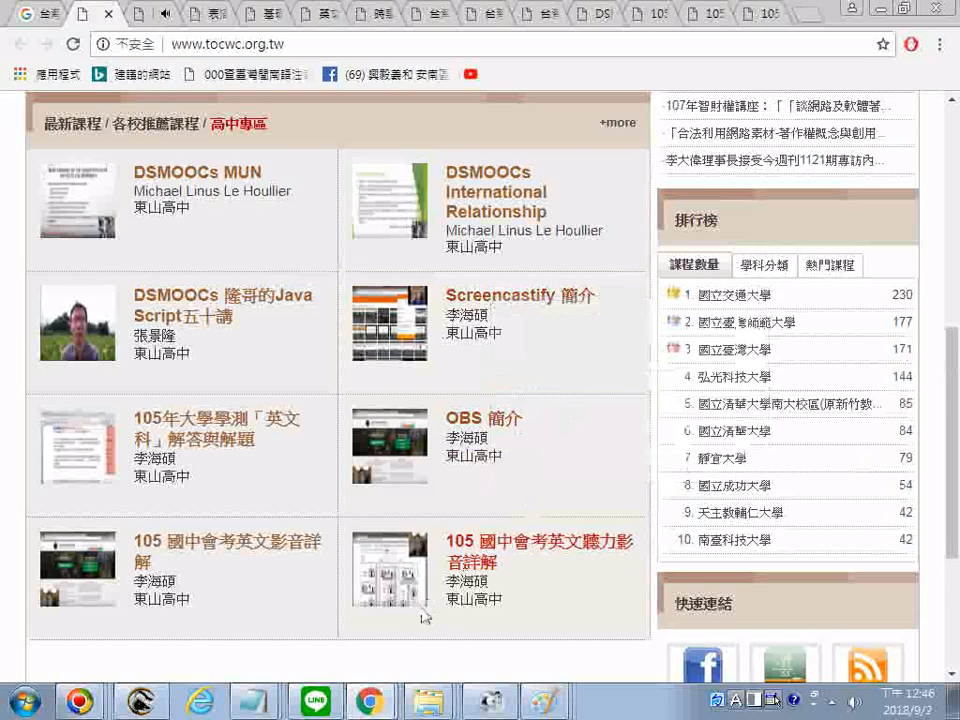
Step: Check the title and web address of the Screencastify 簡介 entry in the Notepad note
click(252, 701)
scroll(326, 529, up, 3)
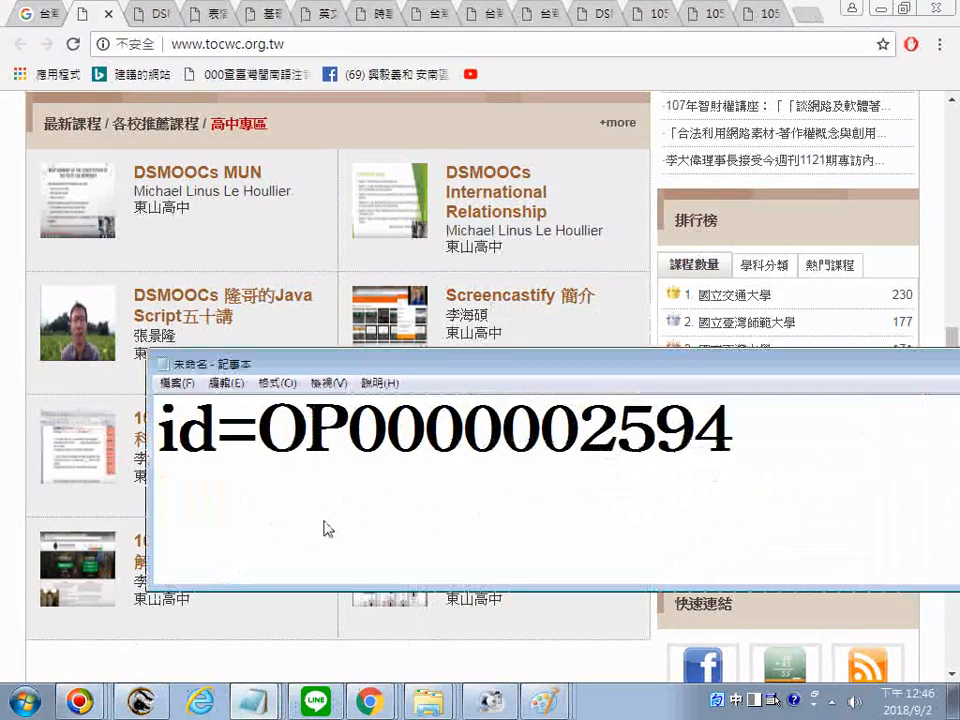
scroll(326, 529, up, 4)
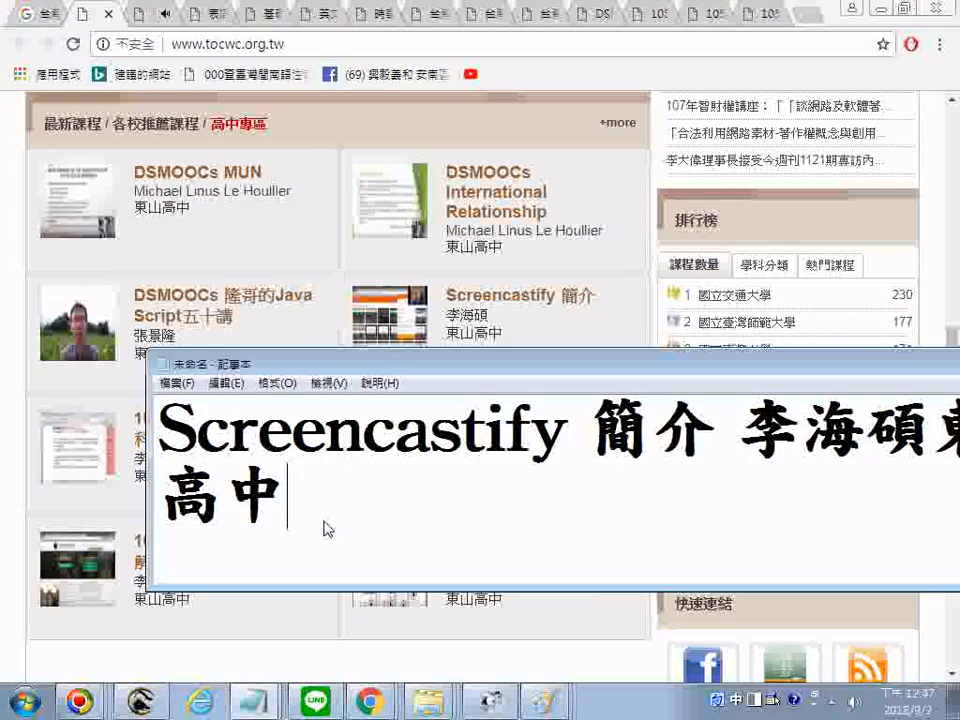
scroll(326, 529, down, 2)
scroll(326, 529, down, 2)
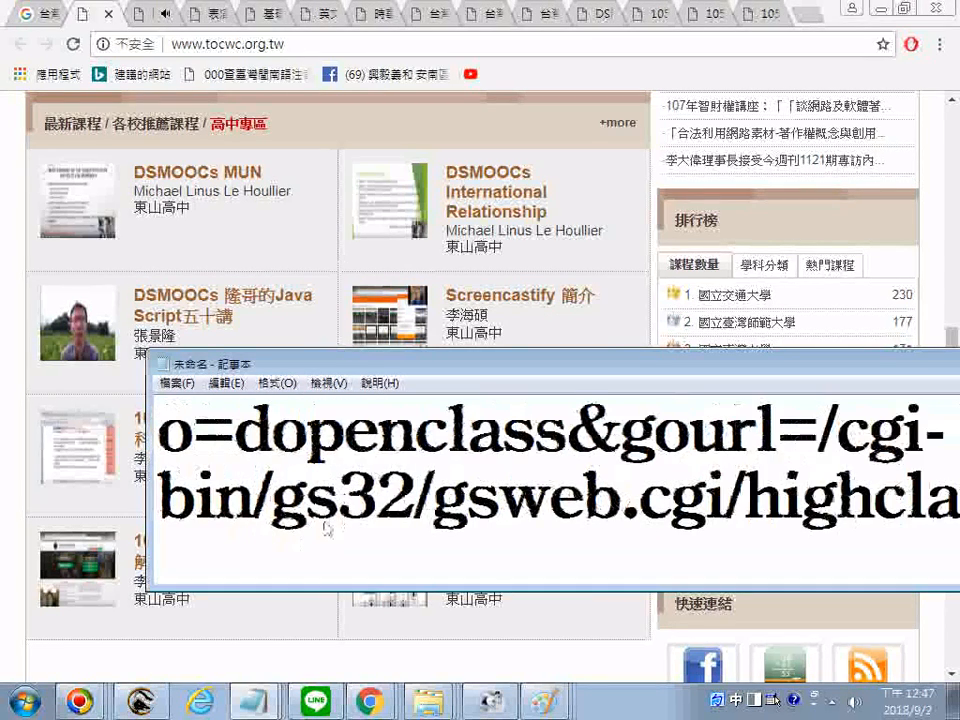
scroll(326, 529, down, 2)
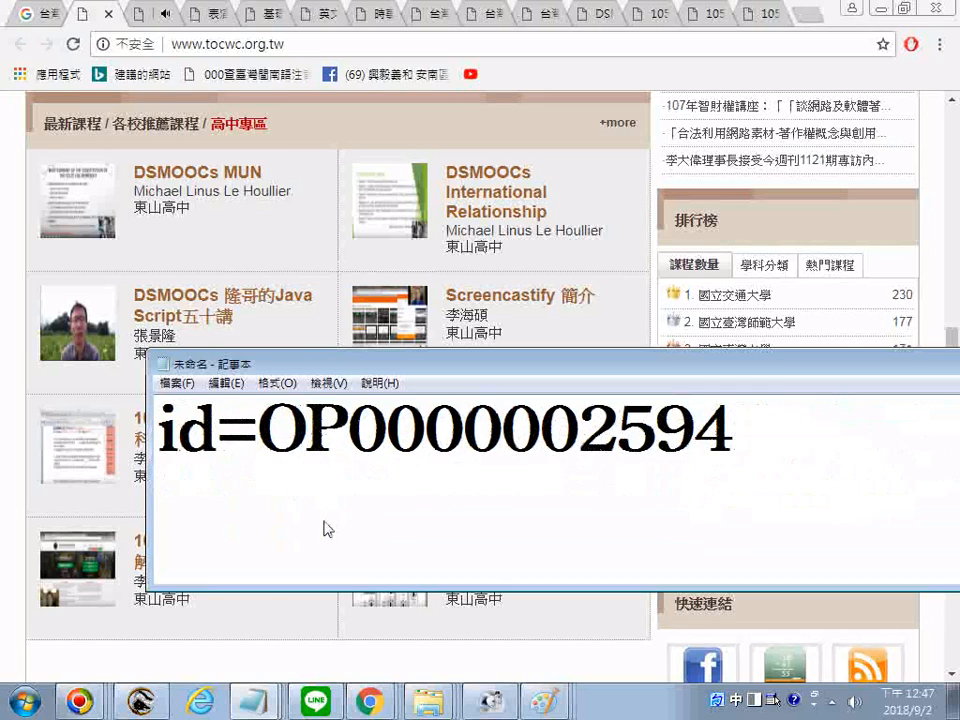
Step: Copy the link address of the 105年大學學測「英文科」解答與解題 course and return to the Notepad note
drag(308, 366, 474, 362)
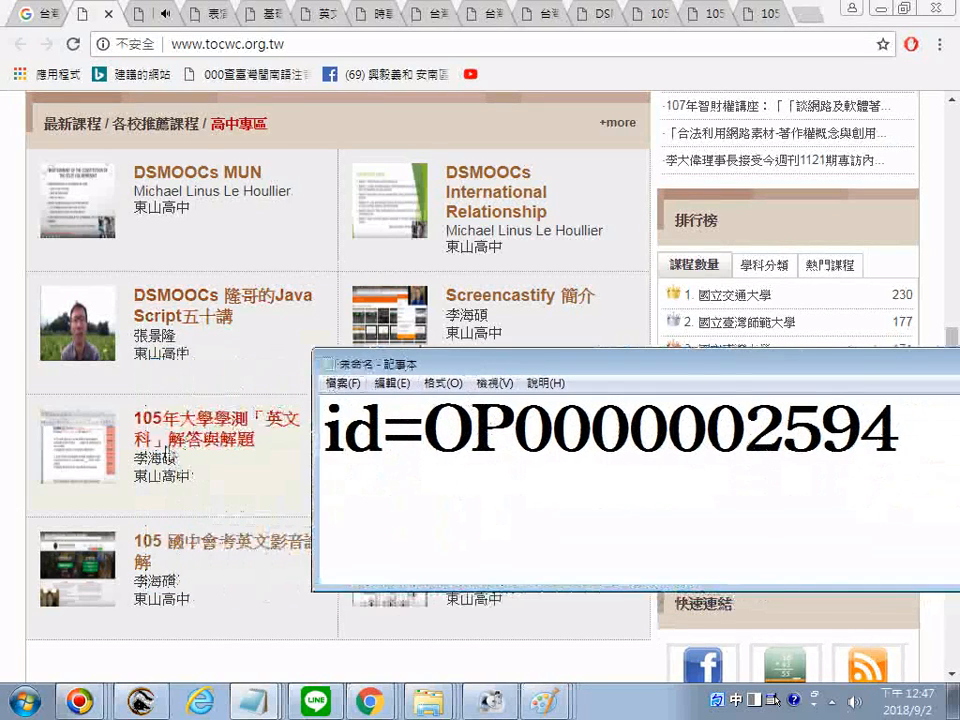
right_click(168, 434)
click(240, 544)
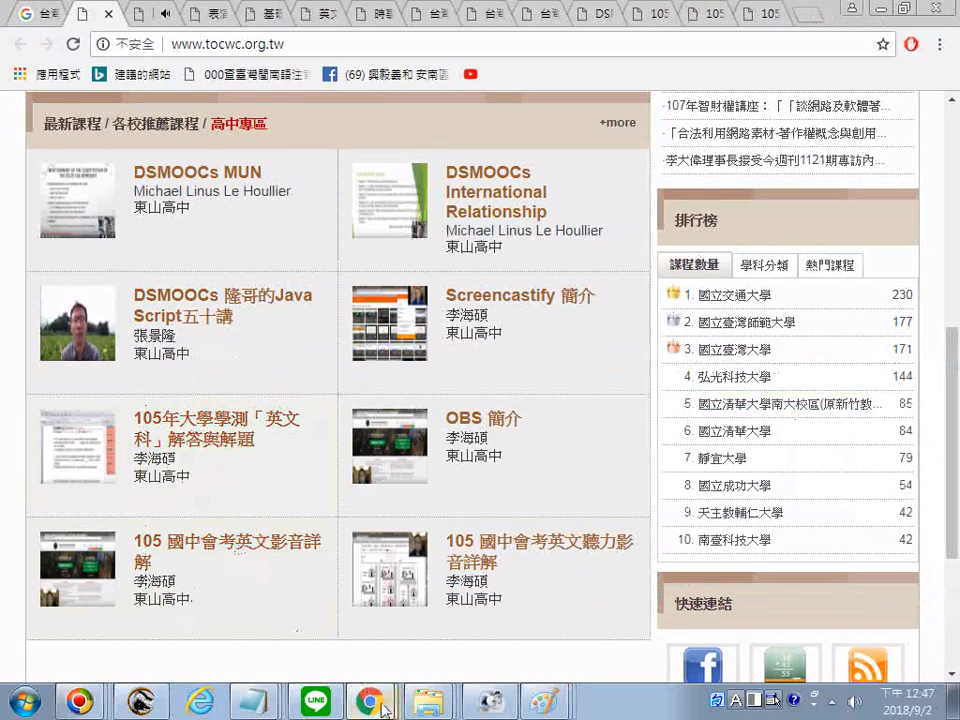
click(255, 700)
Step: Insert a blank line between the 解答與解題 title line and the OBS 簡介 entry in Notepad
key(ctrl+v)
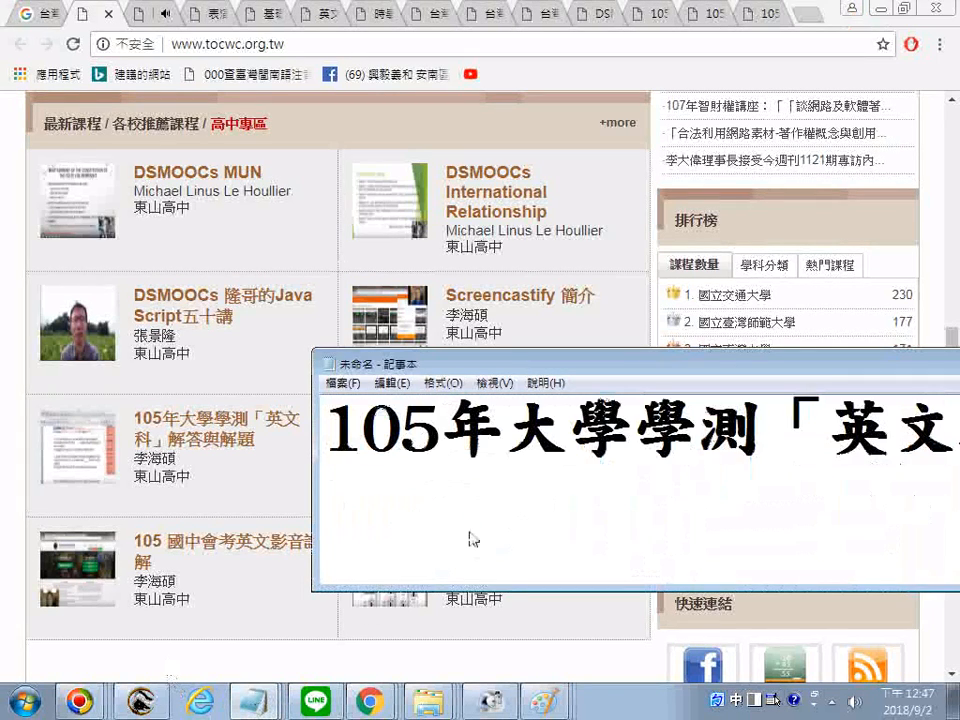
key(Return)
key(Return)
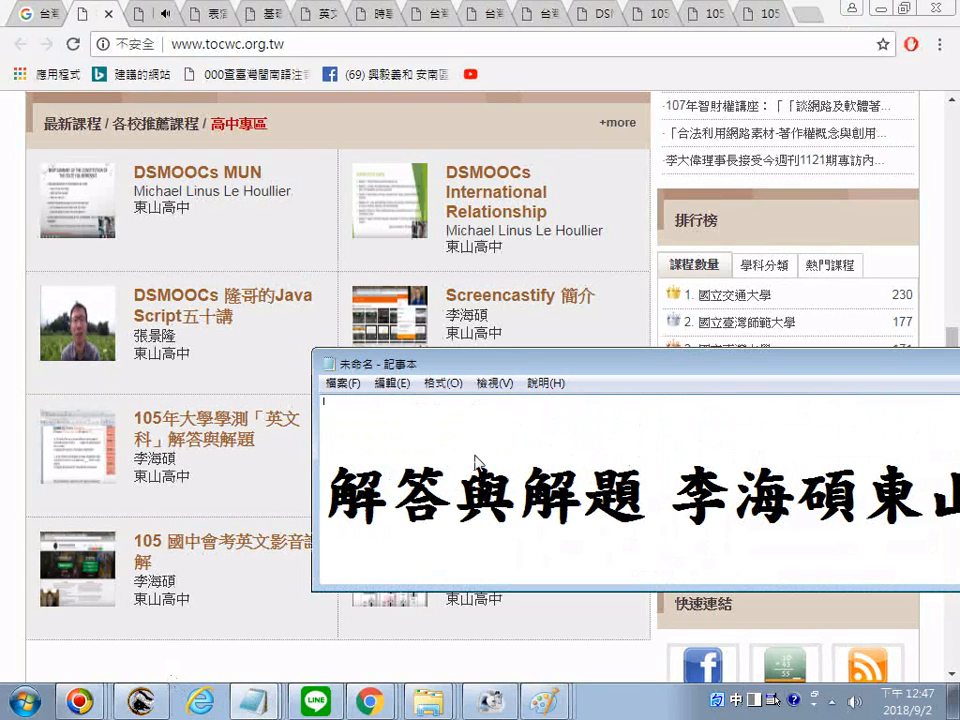
key(ctrl+v)
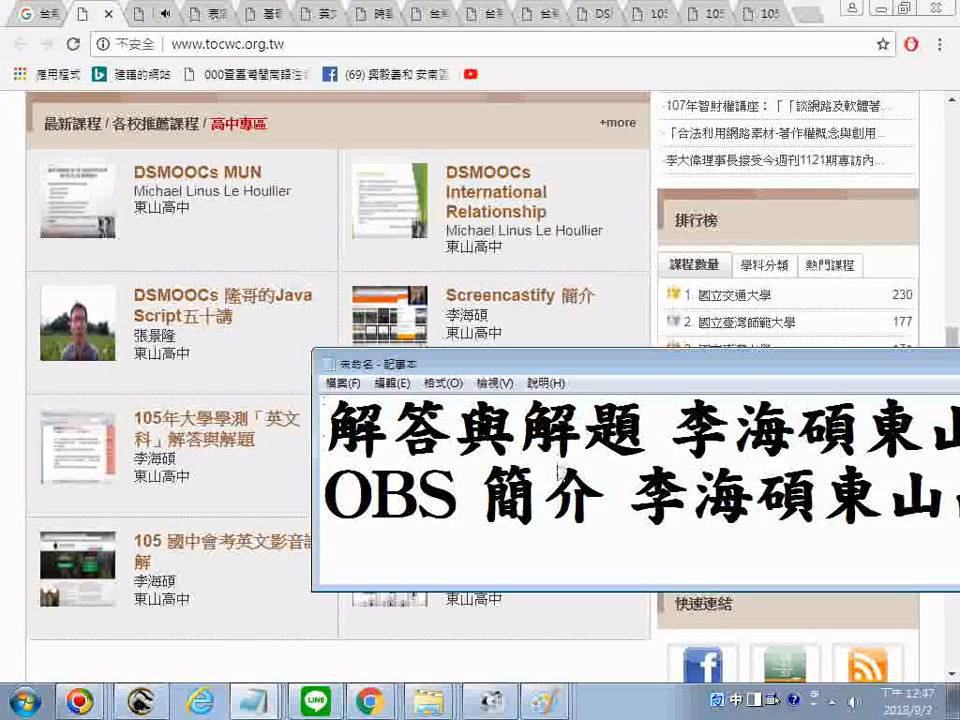
key(Return)
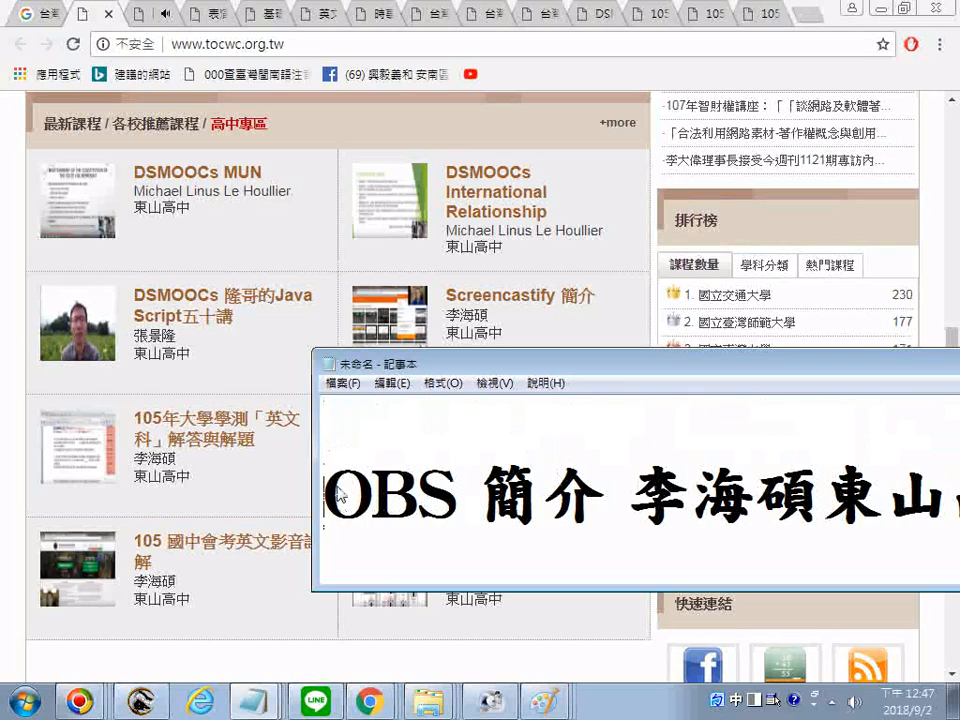
Step: Paste the copied 105年大學學測 course web address below the 解答與解題 title line in Notepad
drag(420, 364, 460, 464)
scroll(443, 520, up, 1)
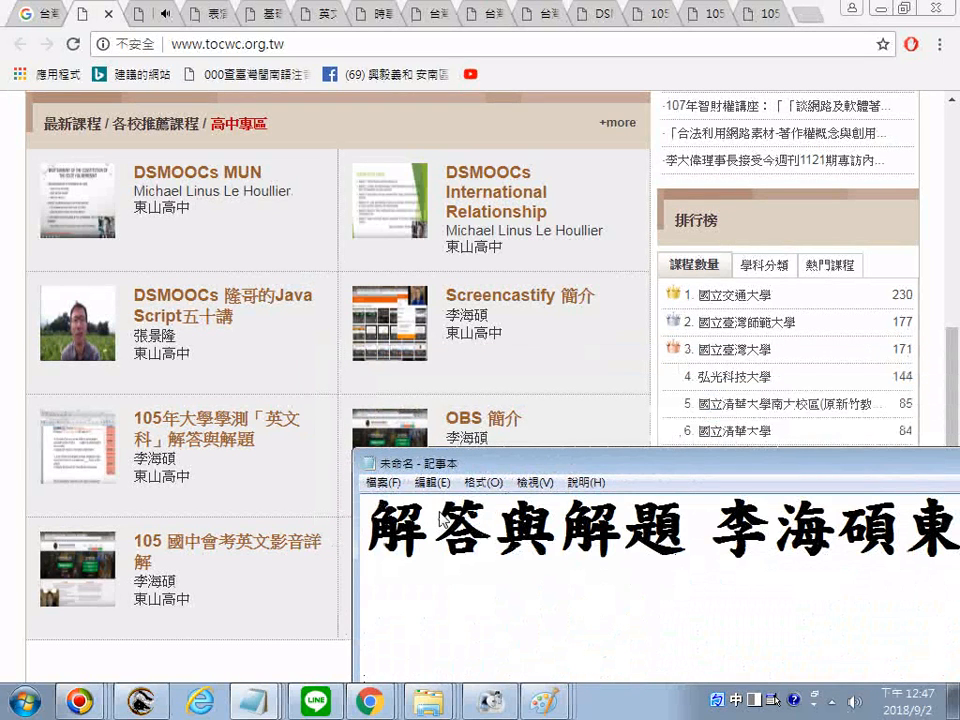
right_click(438, 574)
click(487, 394)
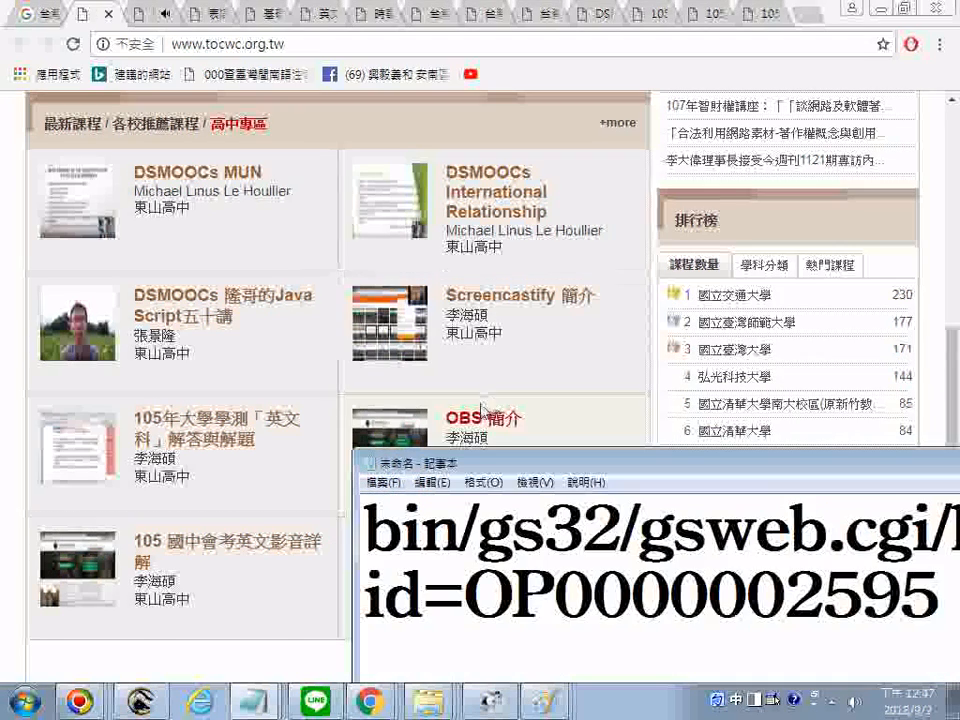
Step: Copy the link address of the OBS 簡介 course and bring up its title line in the Notepad note
right_click(482, 416)
click(537, 526)
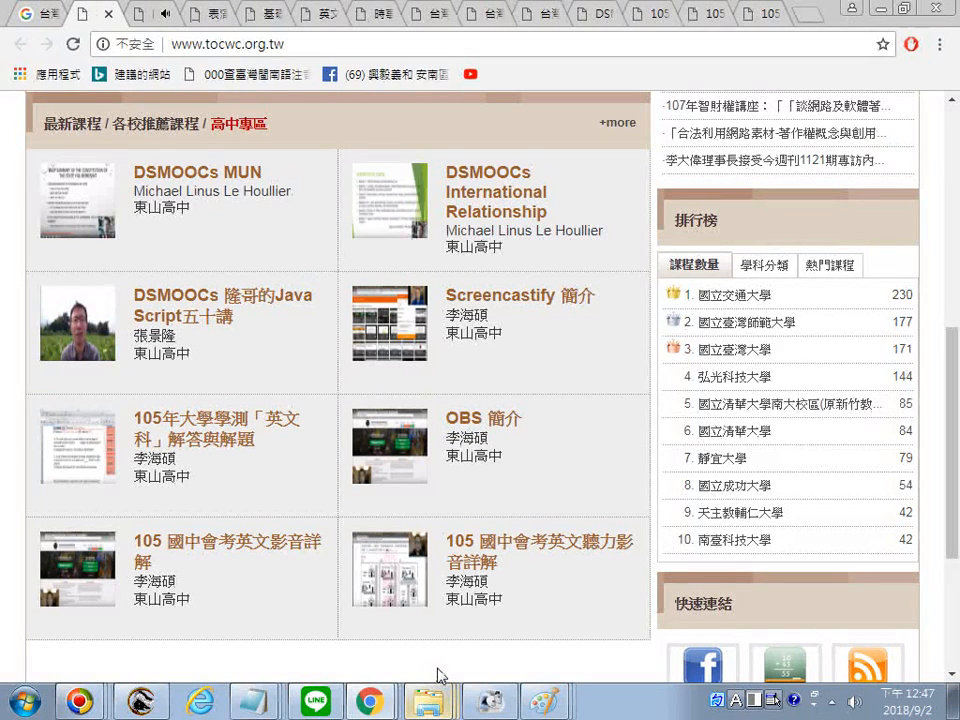
click(252, 702)
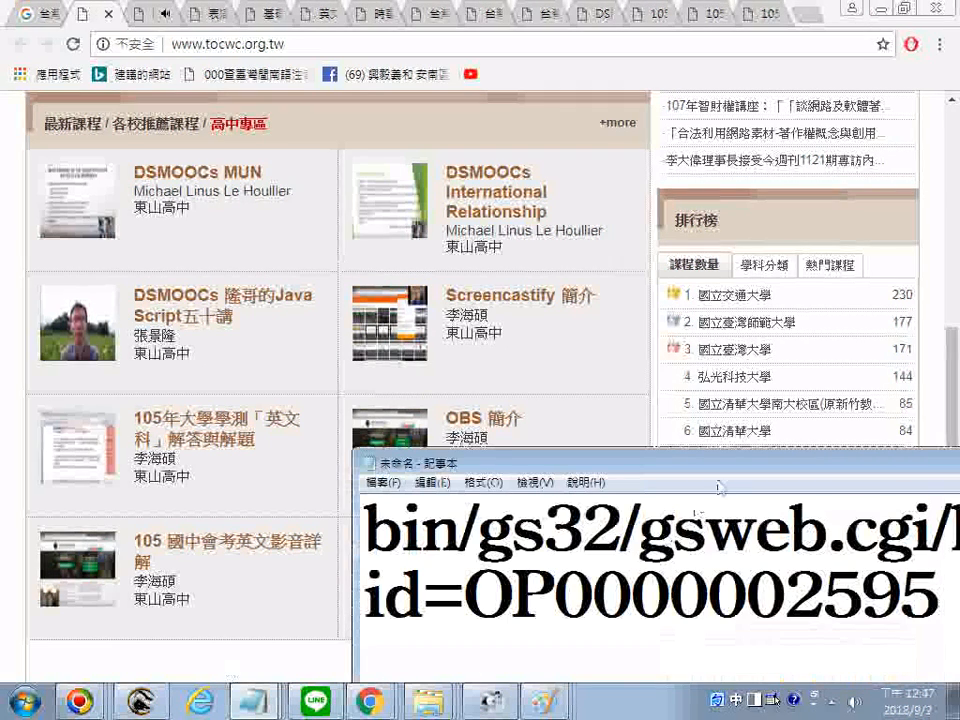
drag(648, 467, 608, 284)
scroll(608, 385, down, 3)
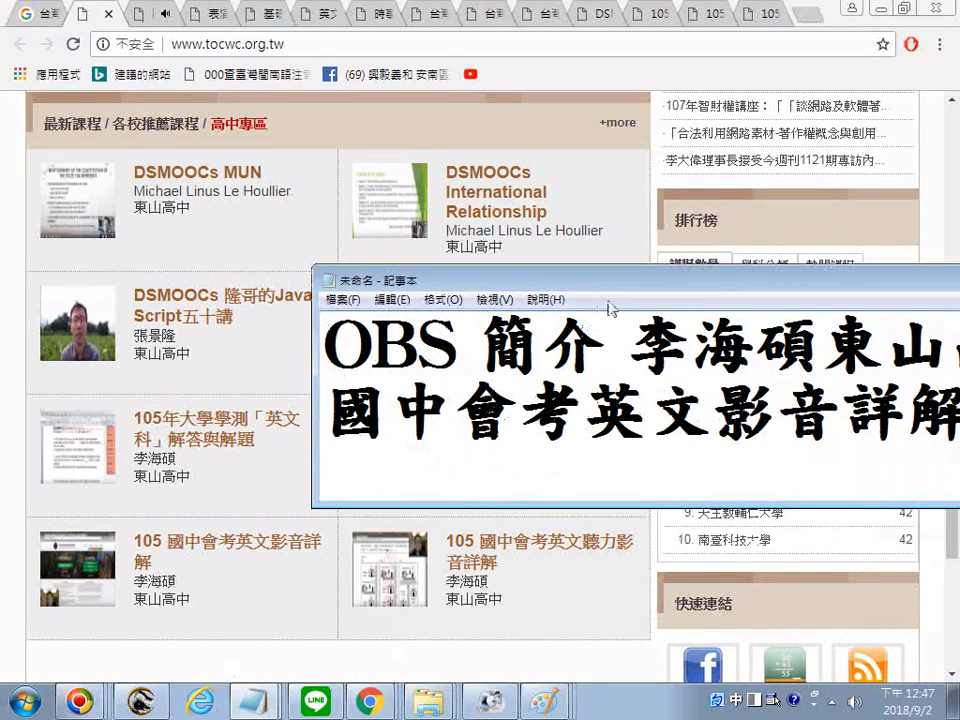
drag(628, 291, 320, 333)
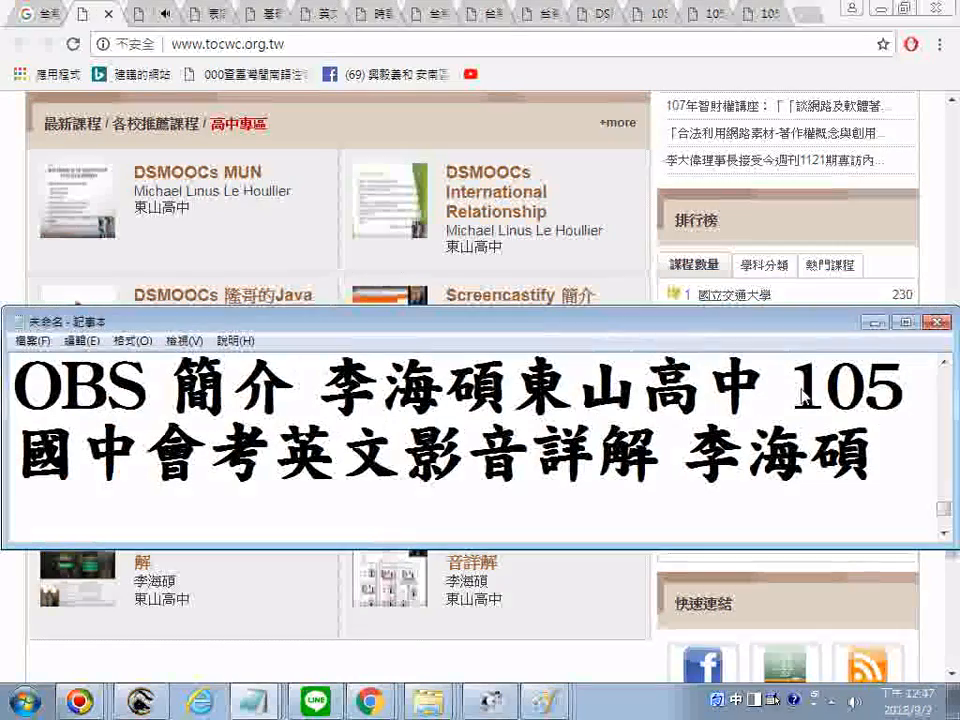
Step: Separate the OBS 簡介 title from the 105 國中會考英文影音詳解 entry and paste the copied course web address below the OBS 簡介 title
drag(762, 332, 768, 539)
key(Return)
key(Return)
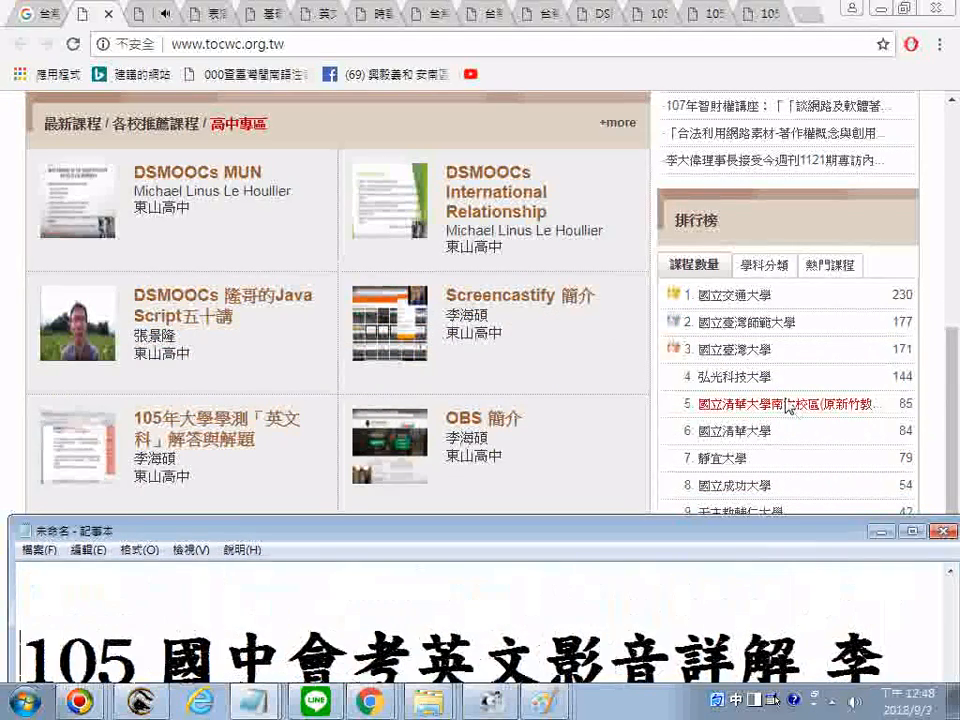
key(Return)
key(ctrl+v)
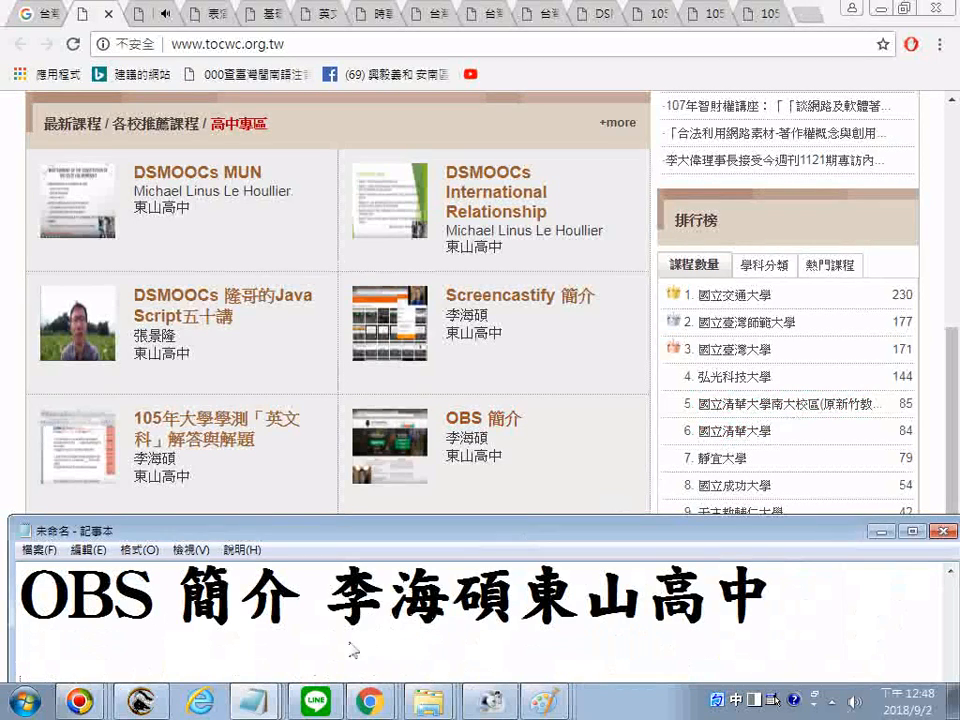
right_click(345, 655)
click(437, 465)
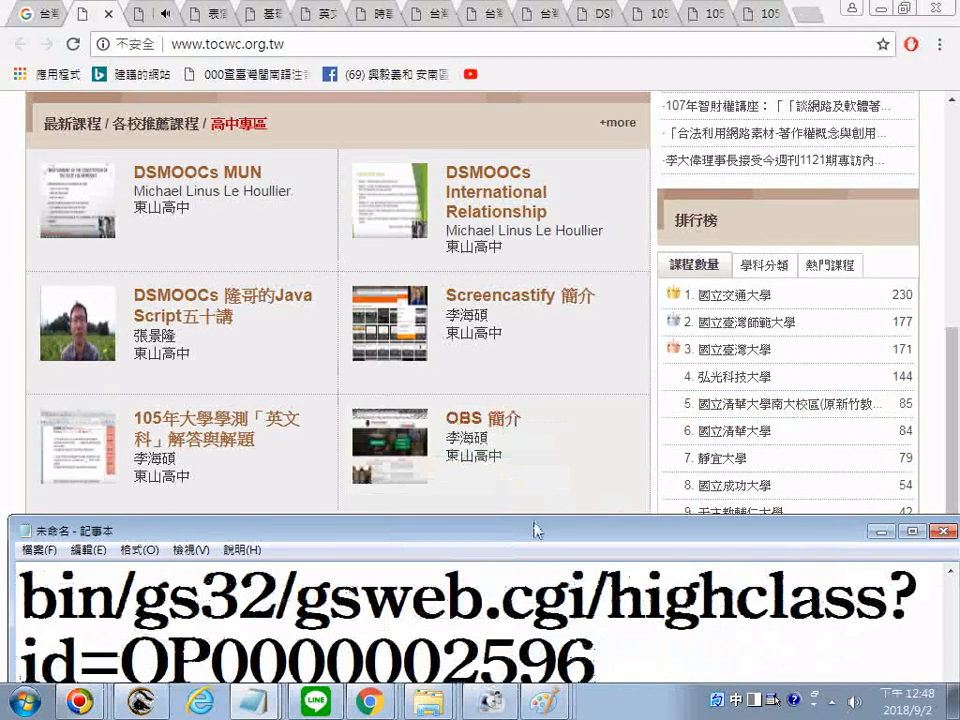
Step: Split the 105 國中會考英文影音詳解 title line from the 105 國中會考英文聽力影音詳解 entry in Notepad with blank lines
drag(539, 540, 767, 299)
key(Return)
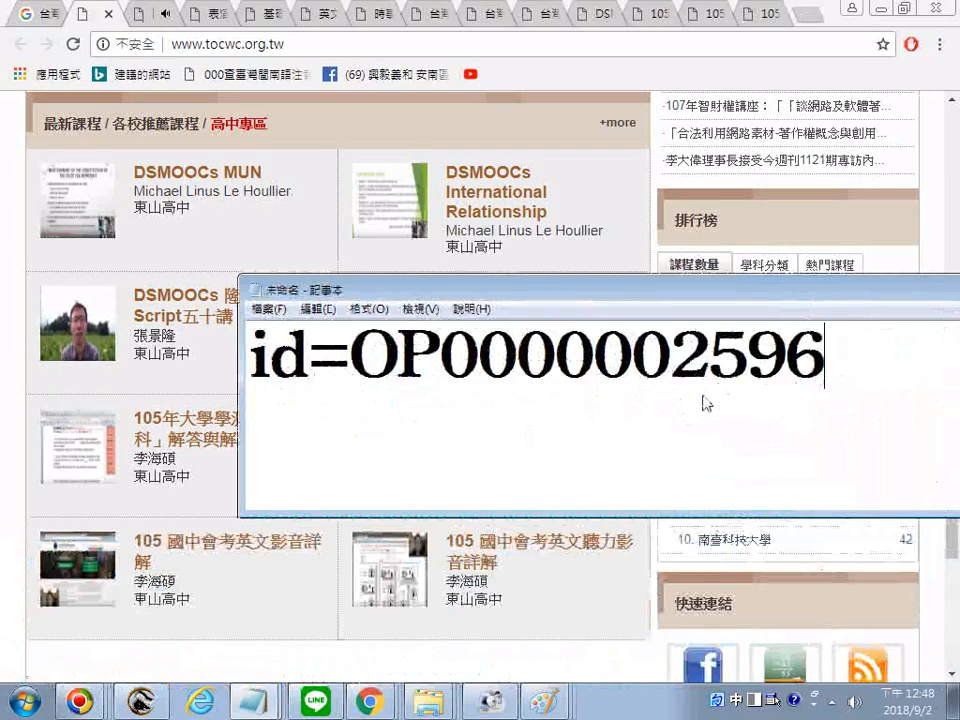
key(ctrl+v)
key(ctrl+v)
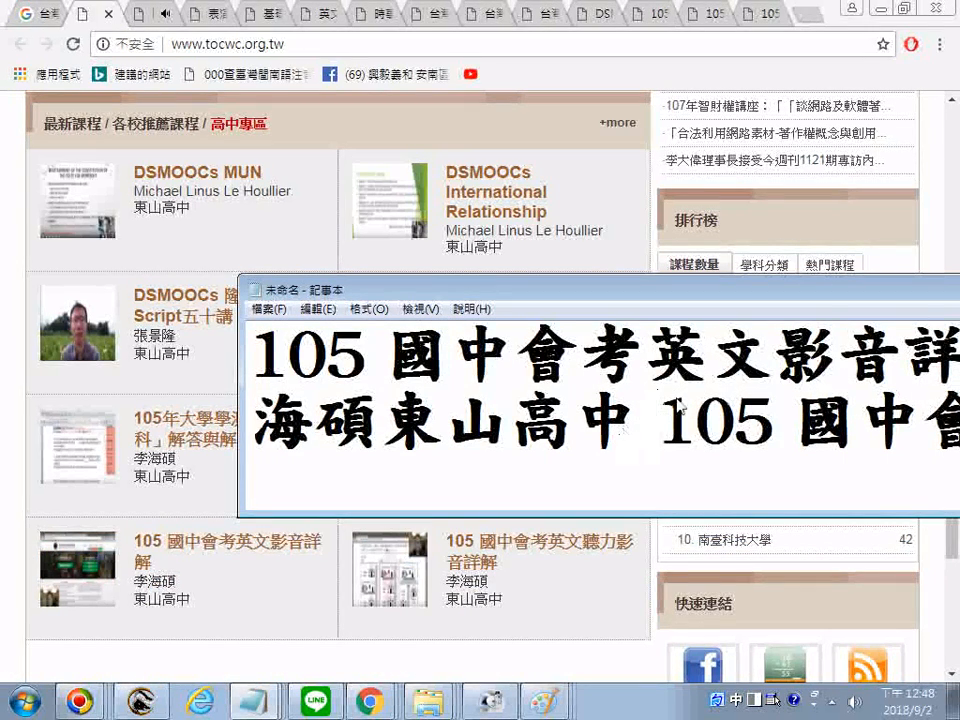
key(Return)
key(Return)
key(Return)
scroll(692, 412, up, 2)
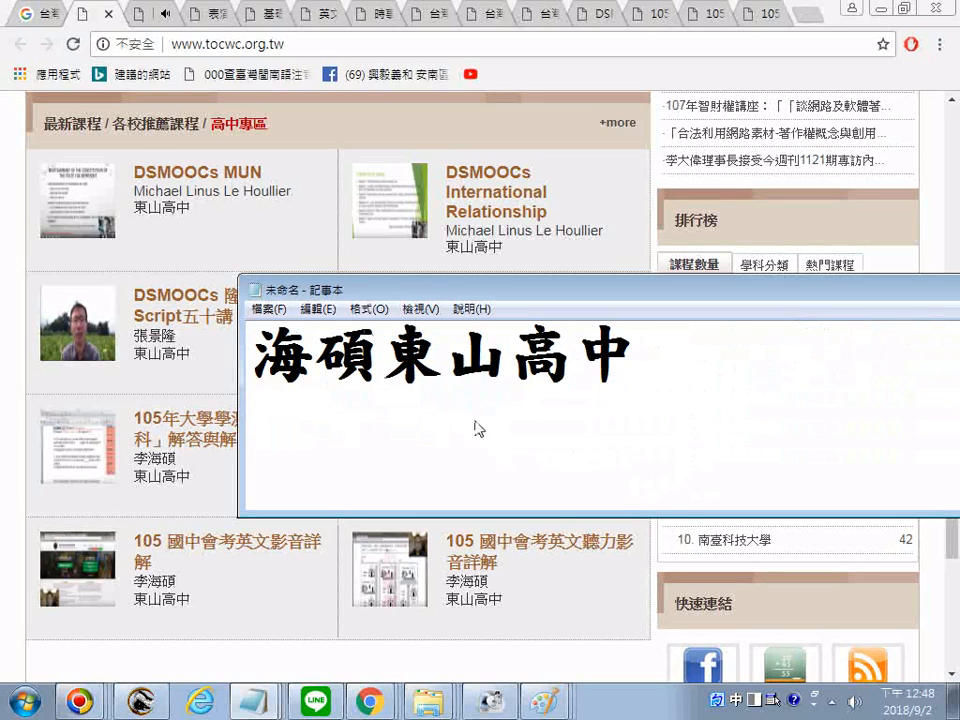
Step: Copy the link address of the 105 國中會考英文影音詳解 course and paste it below that title in Notepad
right_click(200, 548)
click(256, 465)
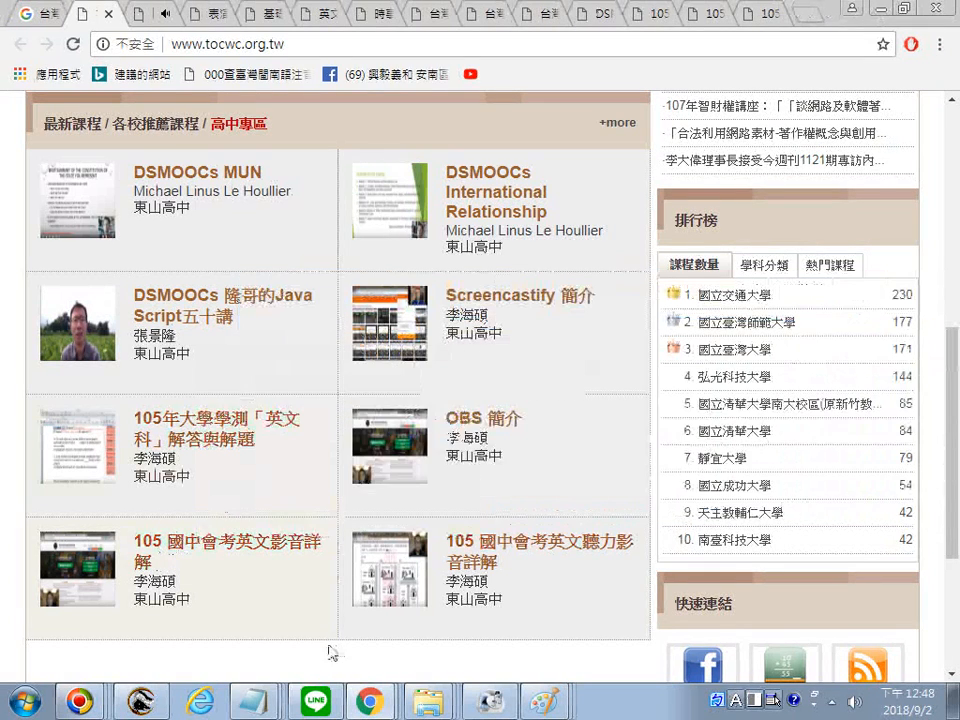
click(255, 700)
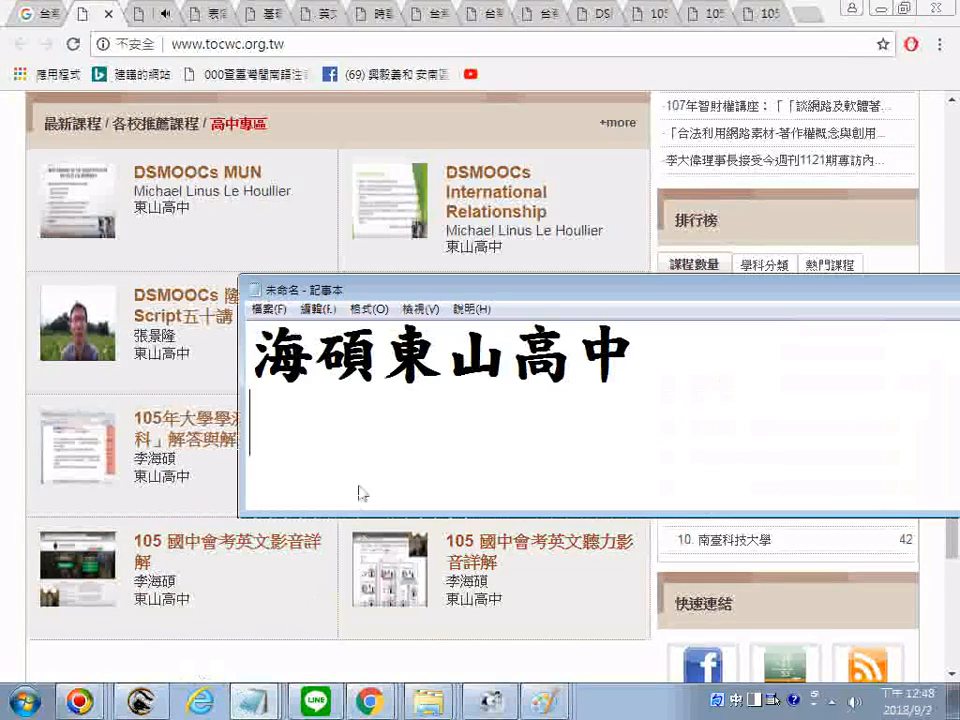
right_click(339, 418)
click(404, 498)
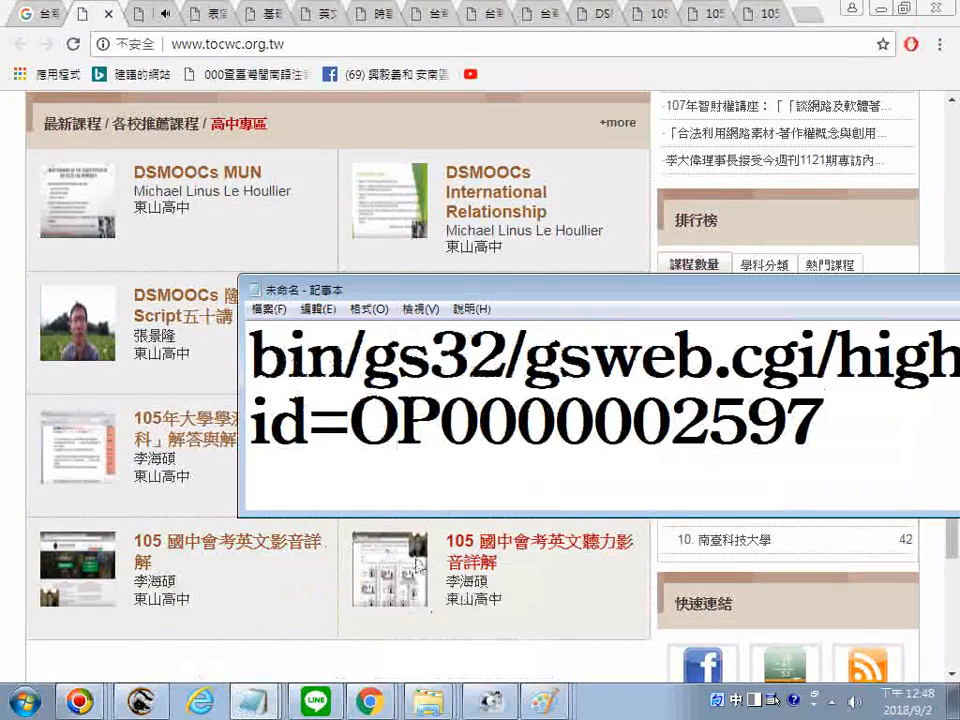
Step: Paste the link address of the 105 國中會考英文聽力影音詳解 course below its title in Notepad and insert a blank line before 國內外推薦課程
right_click(514, 545)
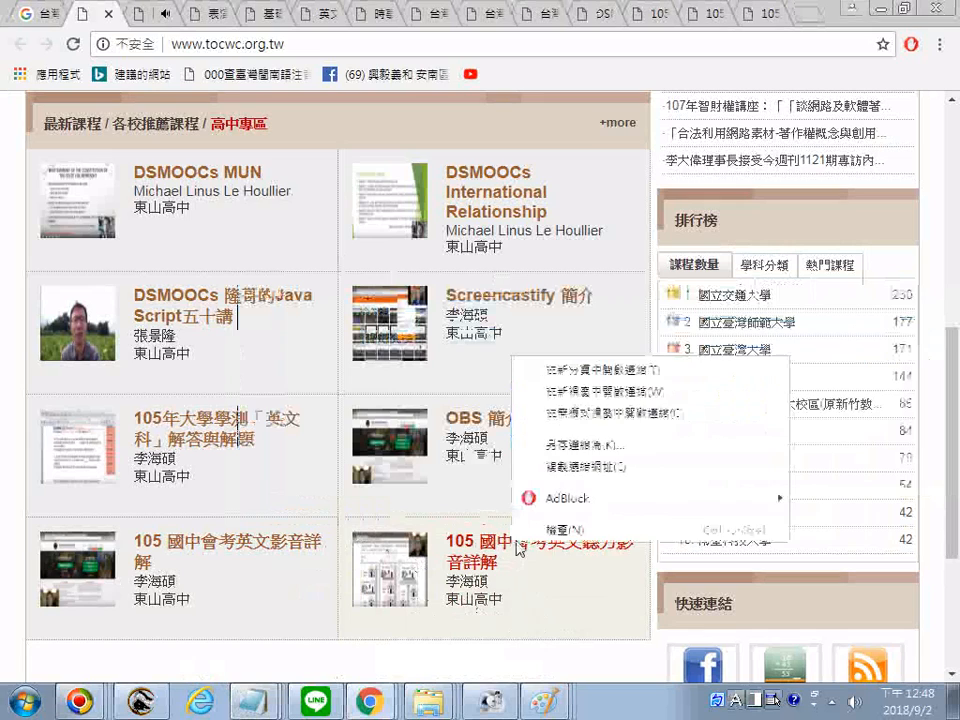
click(569, 467)
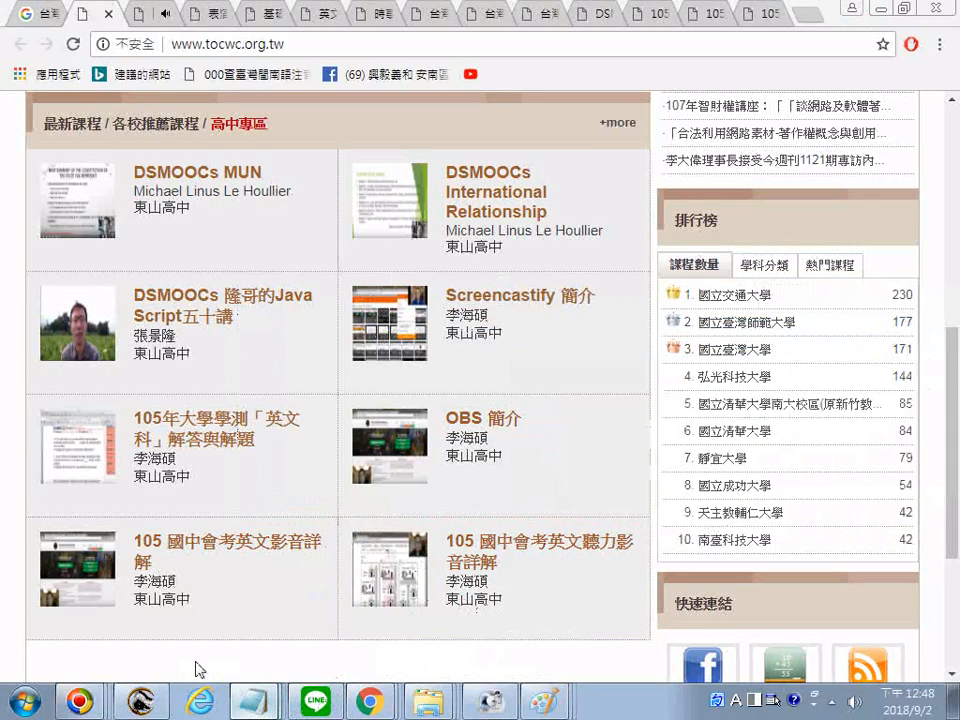
click(255, 700)
key(ctrl+a)
text(105 國中會考英文聽力影音詳解 李海碩東山高中)
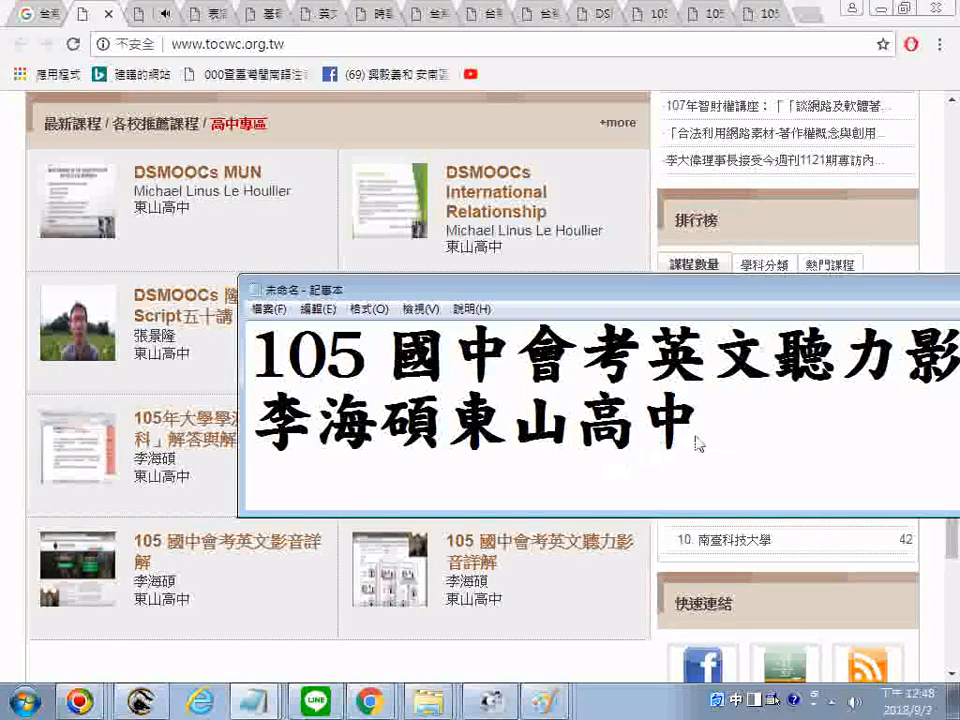
key(Return)
key(ctrl+z)
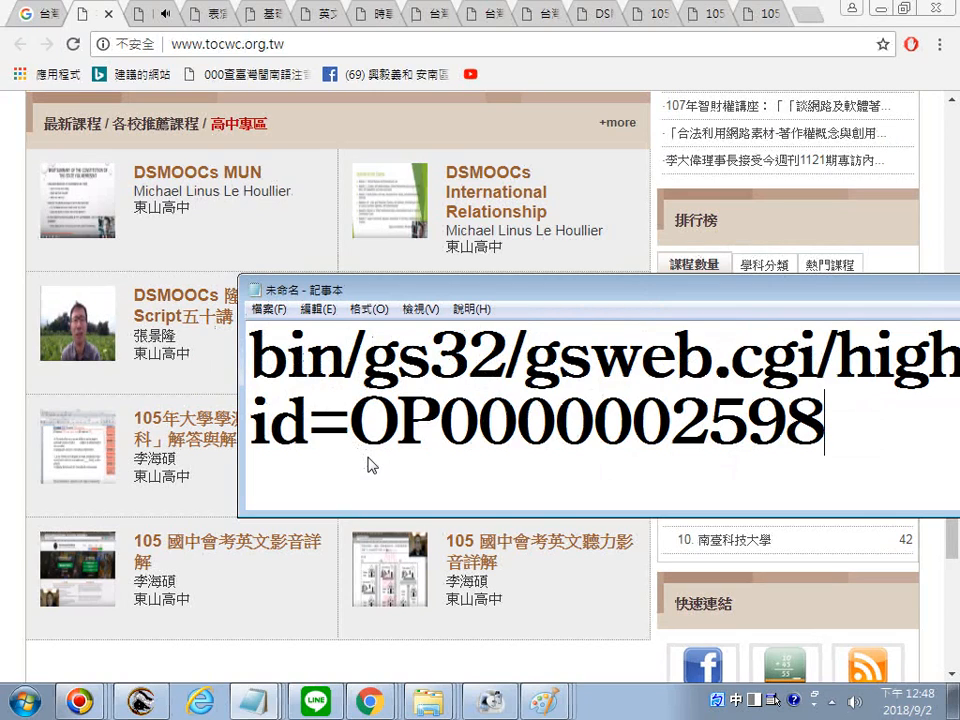
scroll(473, 545, down, 1)
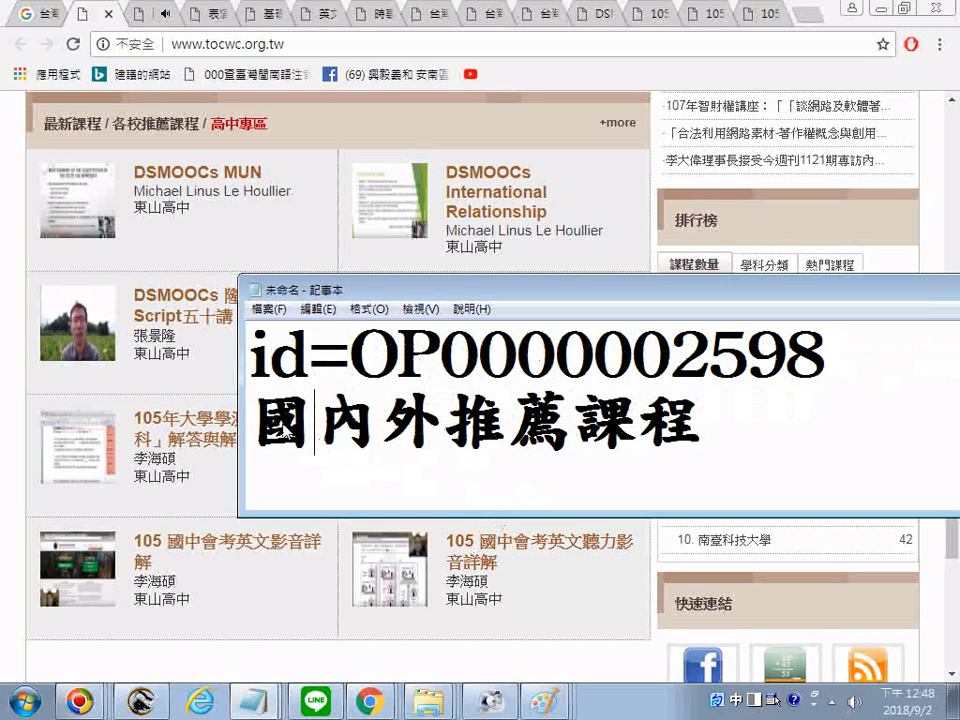
key(Return)
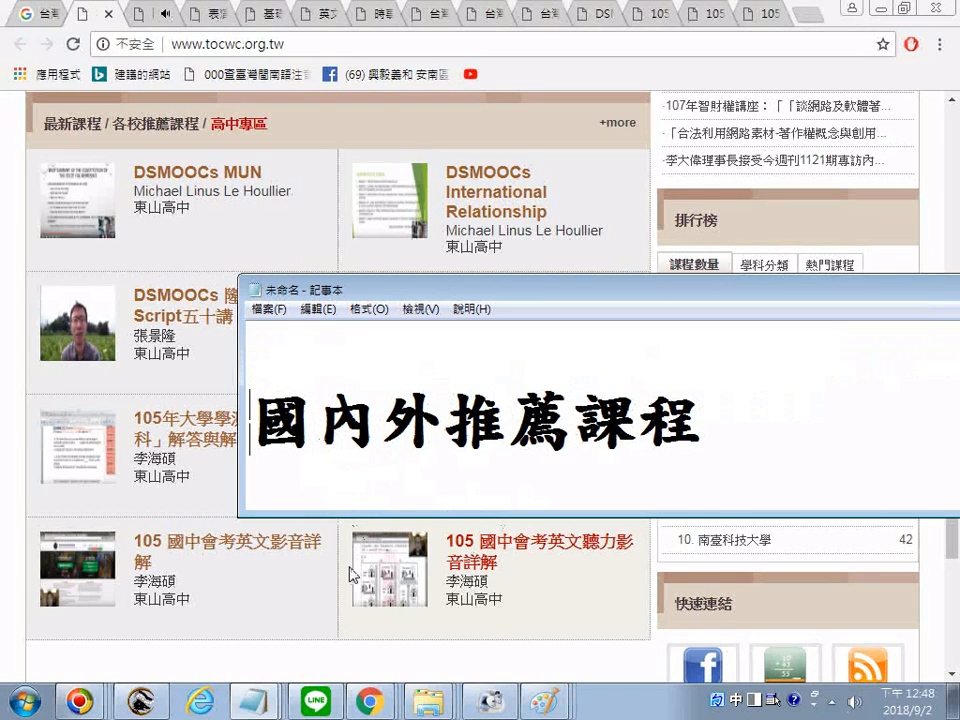
Step: Add a tag line starting with <PR above the 台灣開放式課程聯盟課程 heading at the beginning of the Notepad note
scroll(420, 528, up, 1)
scroll(645, 452, up, 5)
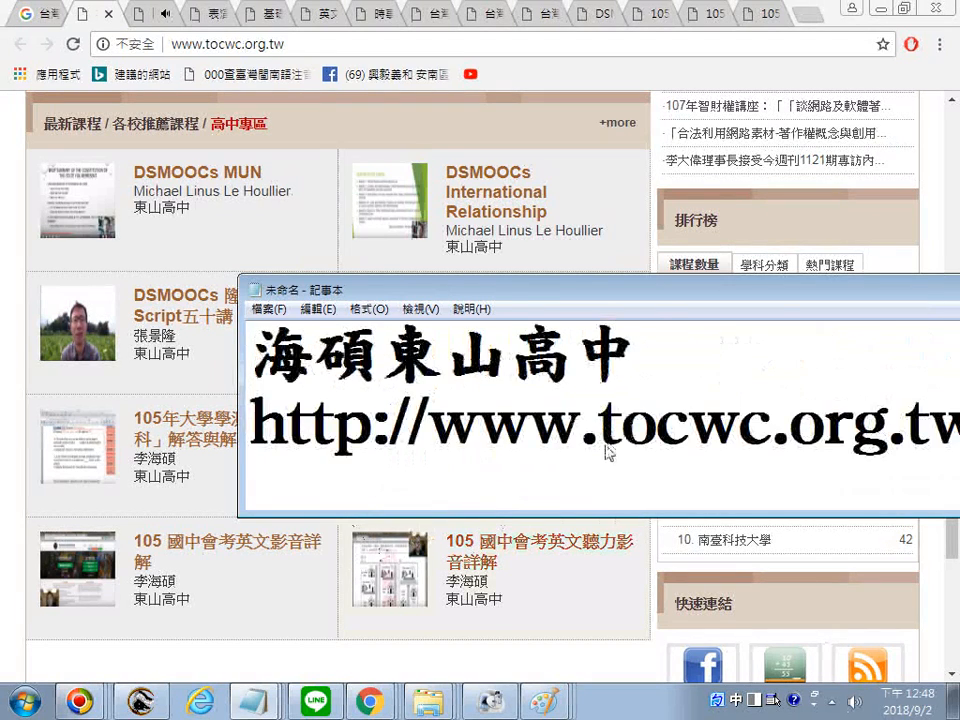
scroll(602, 463, up, 8)
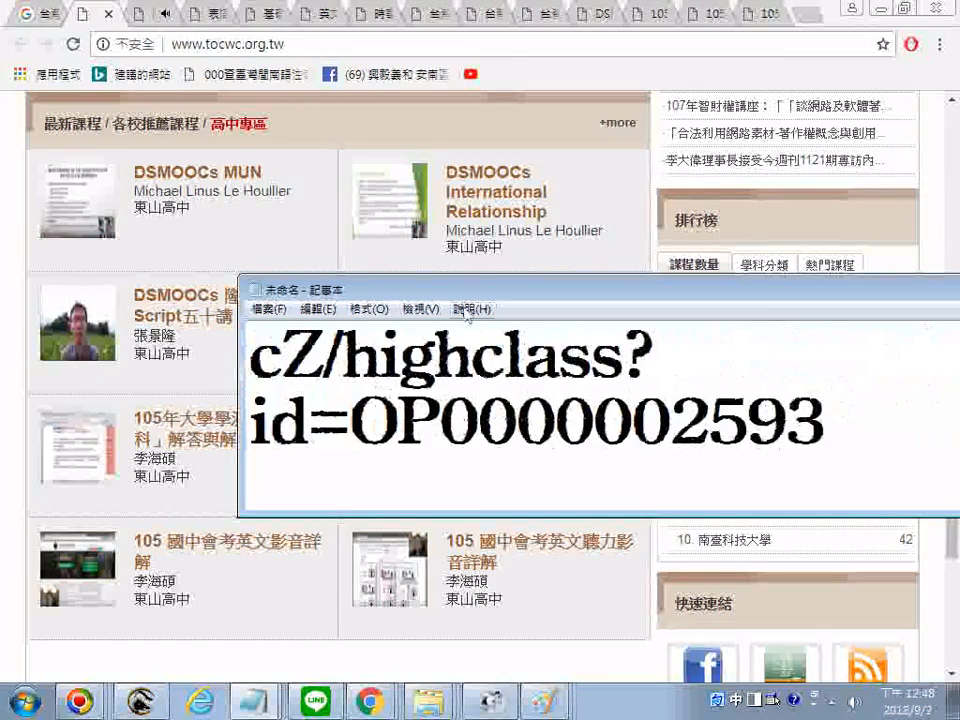
scroll(457, 357, up, 8)
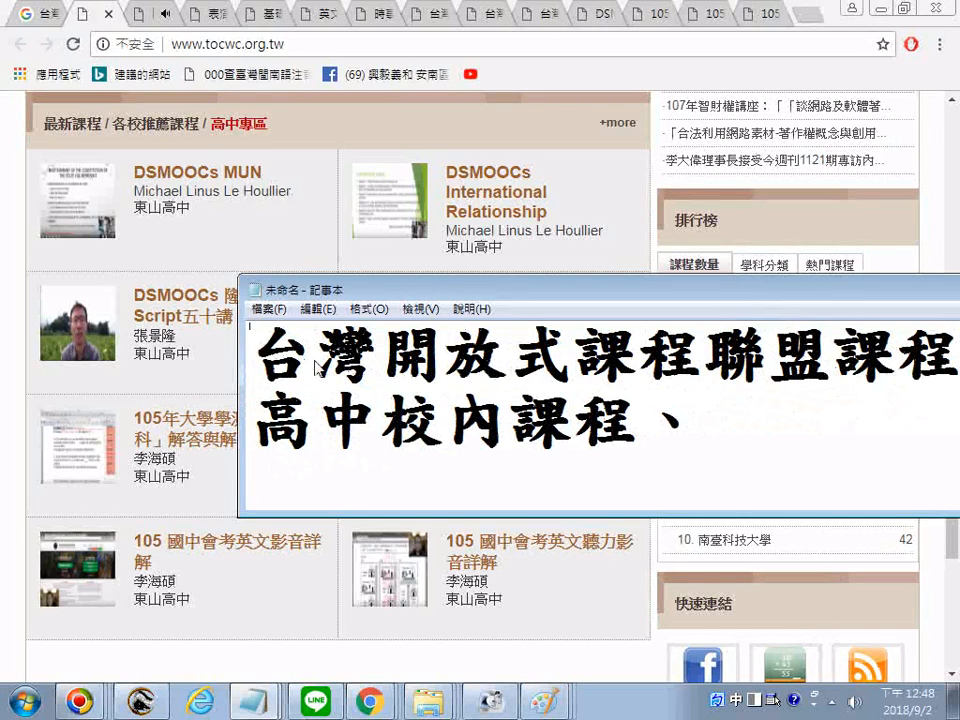
scroll(318, 368, up, 1)
text(<>)
key(Left)
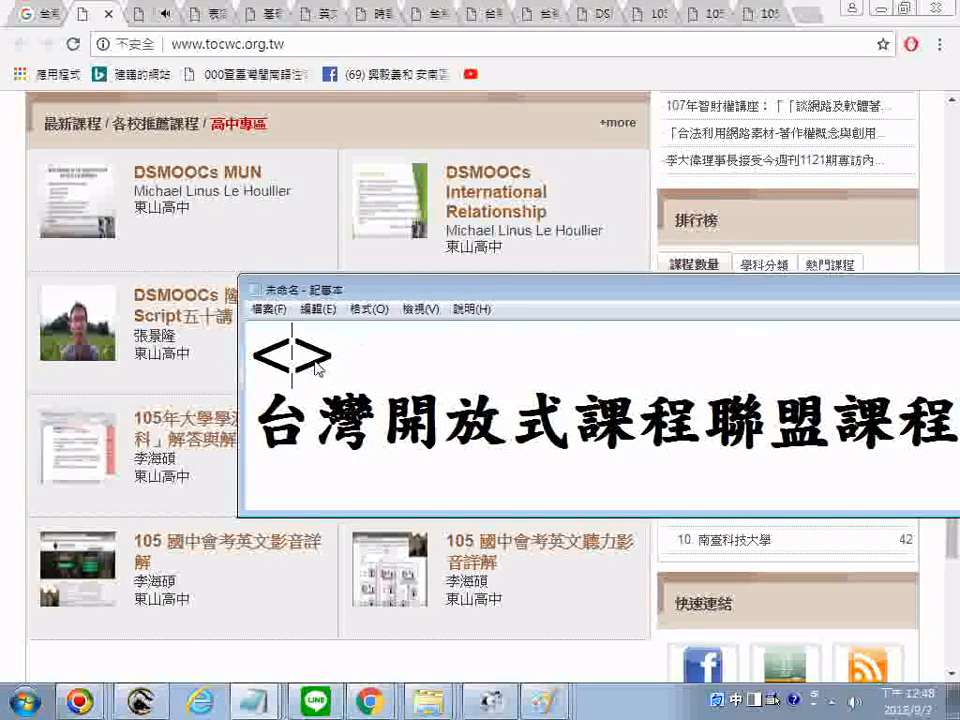
text(ㄍㄣ)
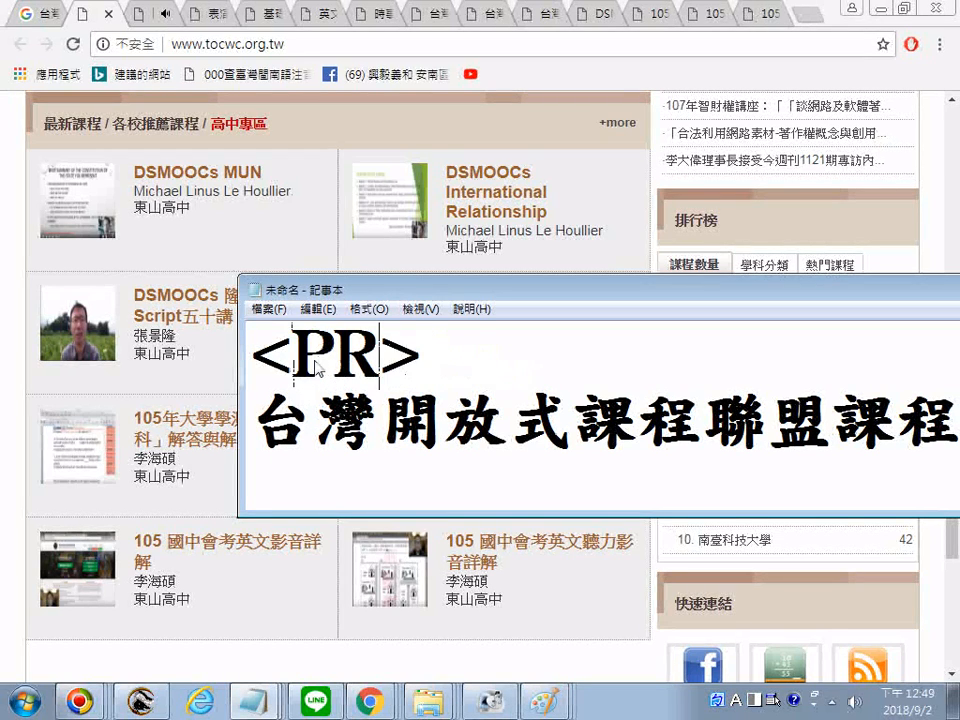
Step: Select and copy the 國內外推薦課程 heading at the end of the Notepad note
scroll(351, 497, down, 2)
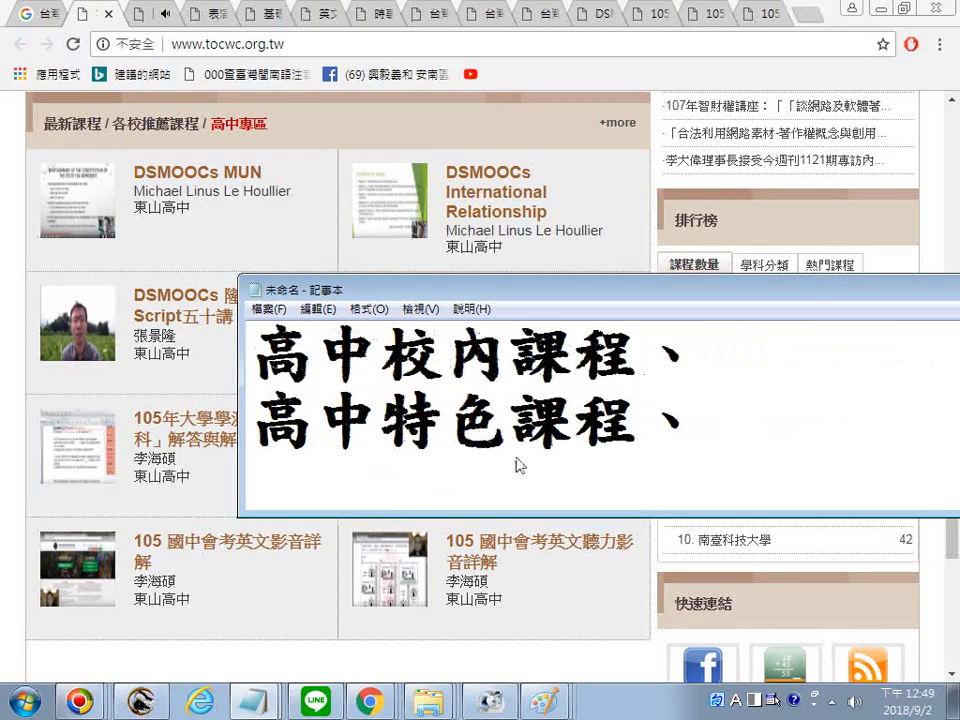
scroll(668, 430, down, 1)
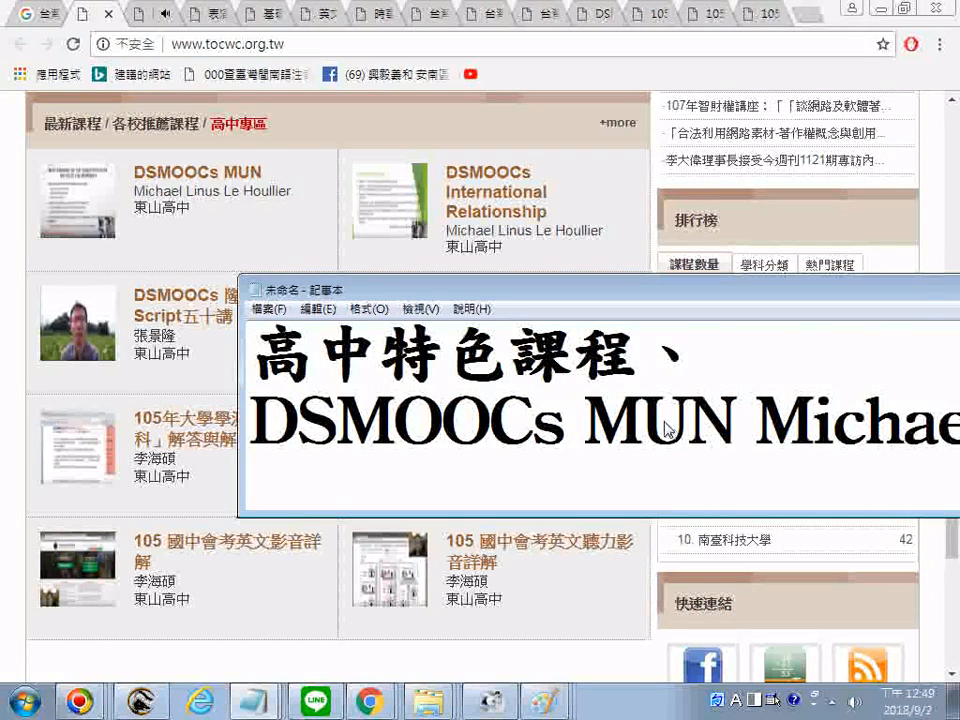
scroll(668, 430, down, 15)
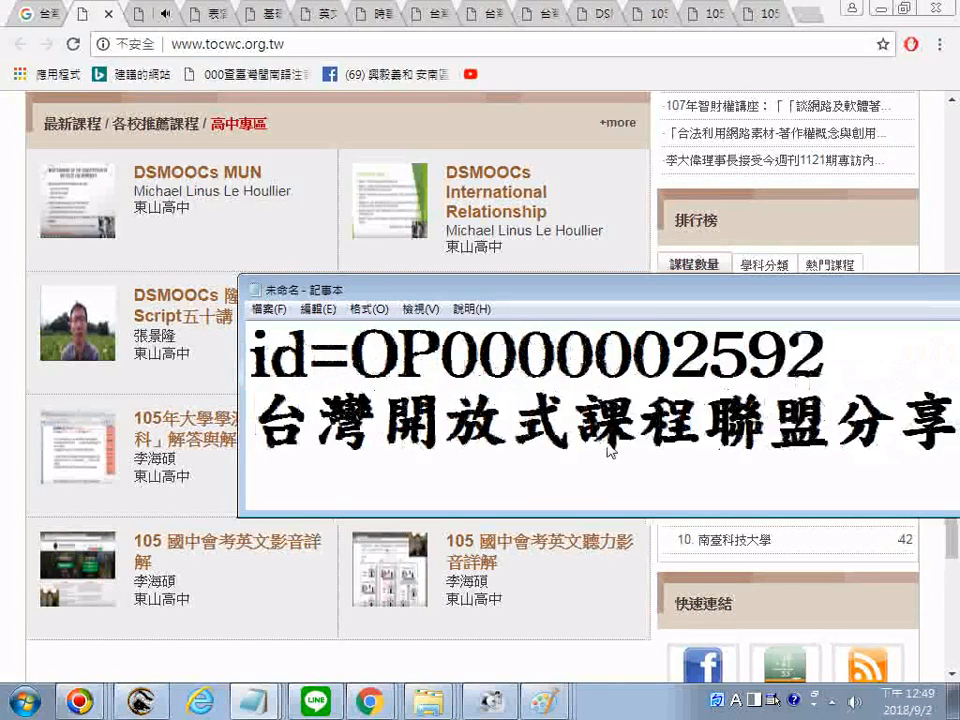
scroll(610, 450, down, 1)
scroll(610, 450, down, 10)
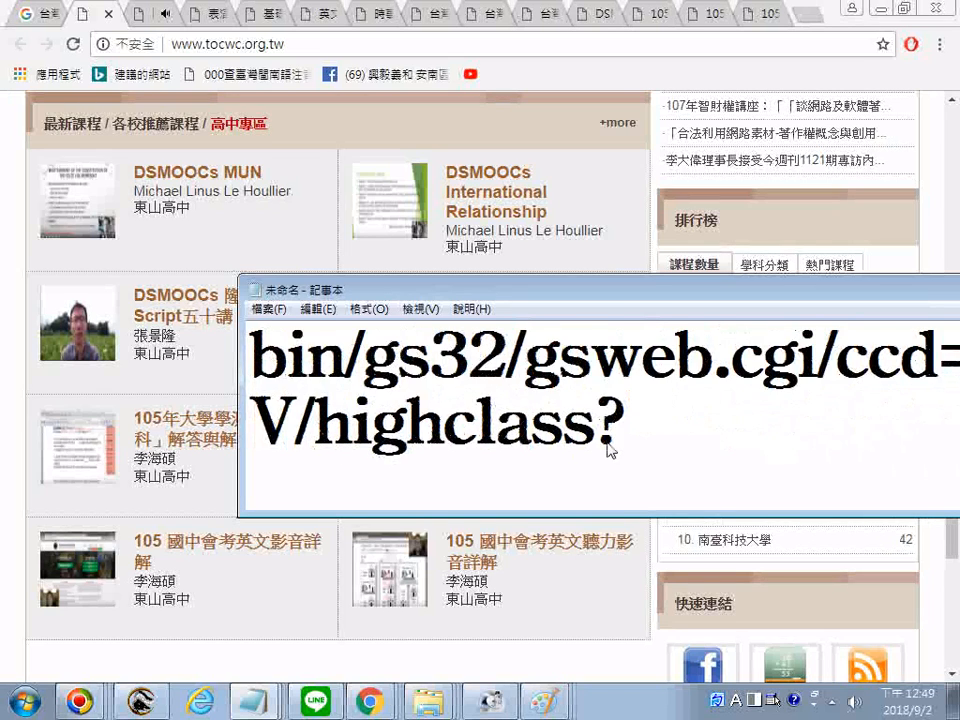
scroll(610, 450, down, 8)
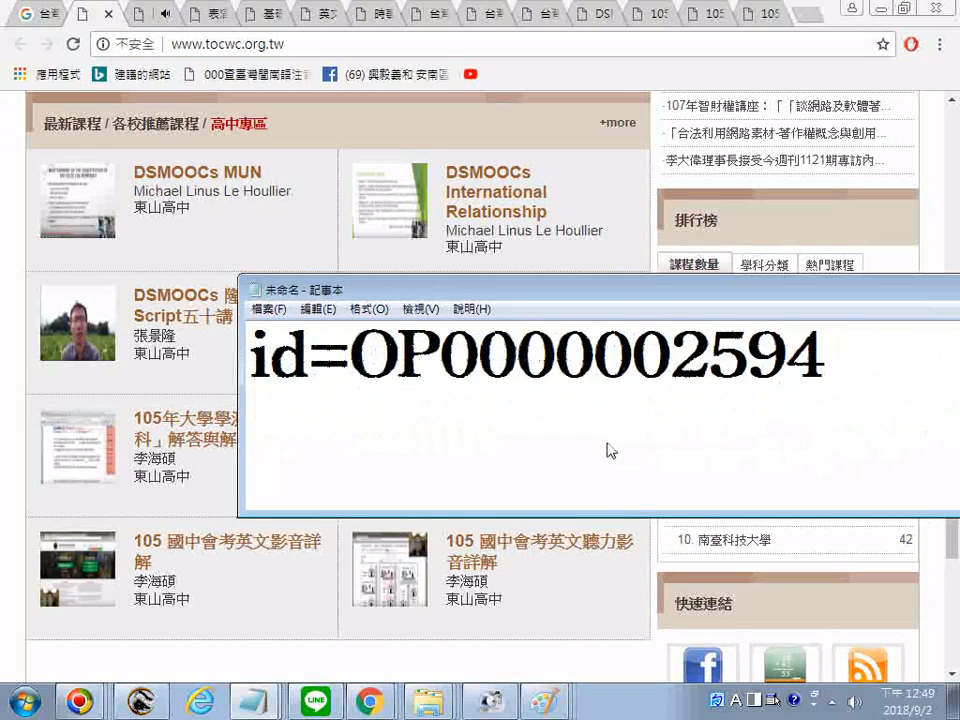
scroll(610, 450, down, 8)
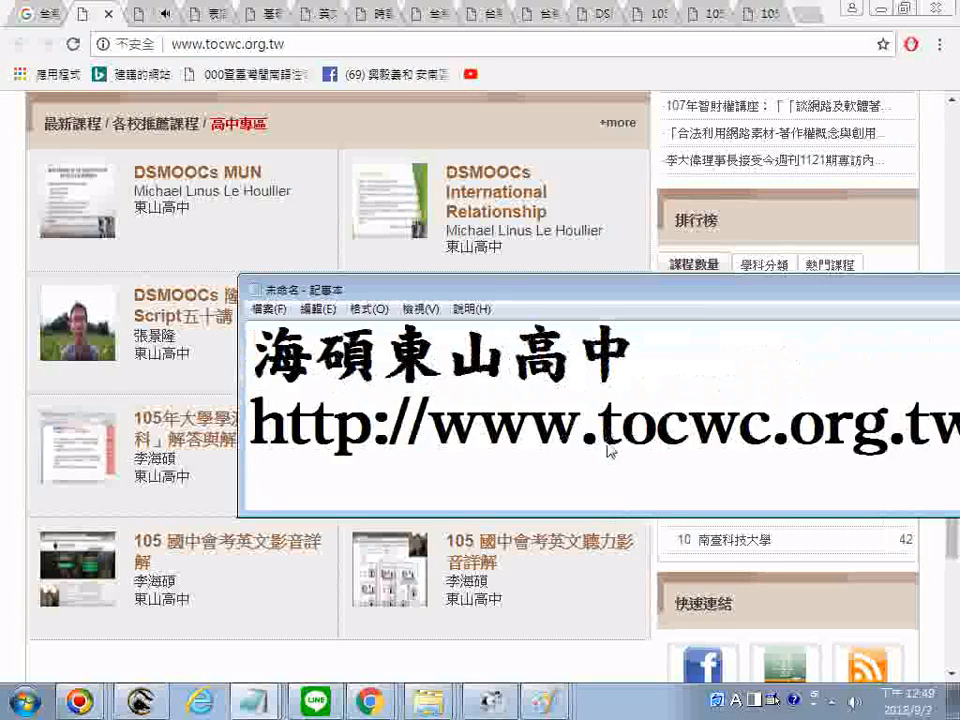
scroll(610, 450, down, 2)
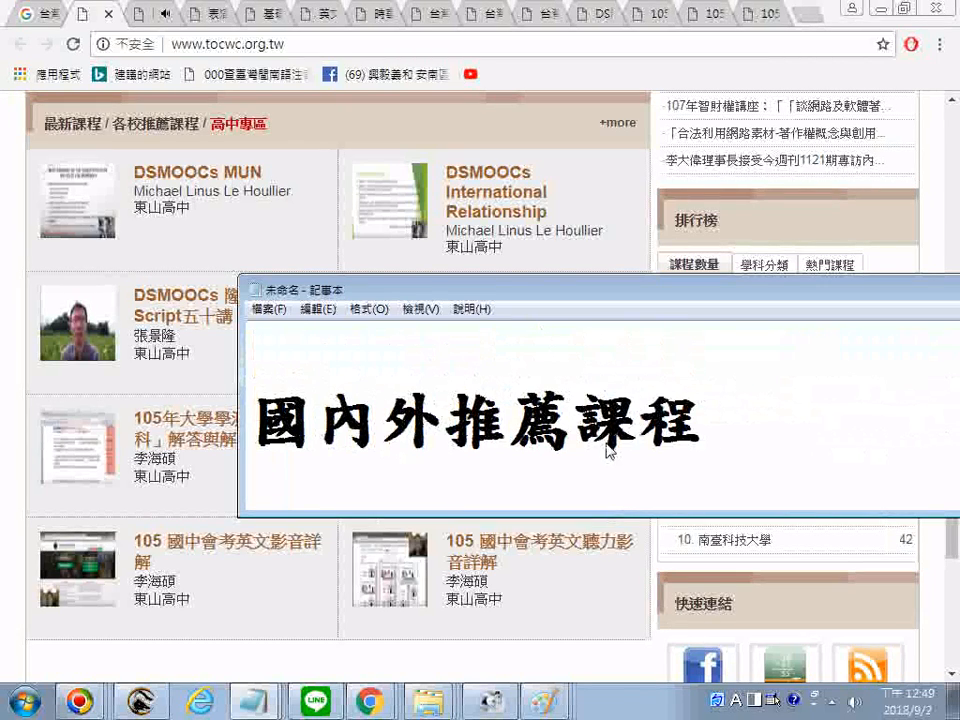
drag(729, 406, 359, 430)
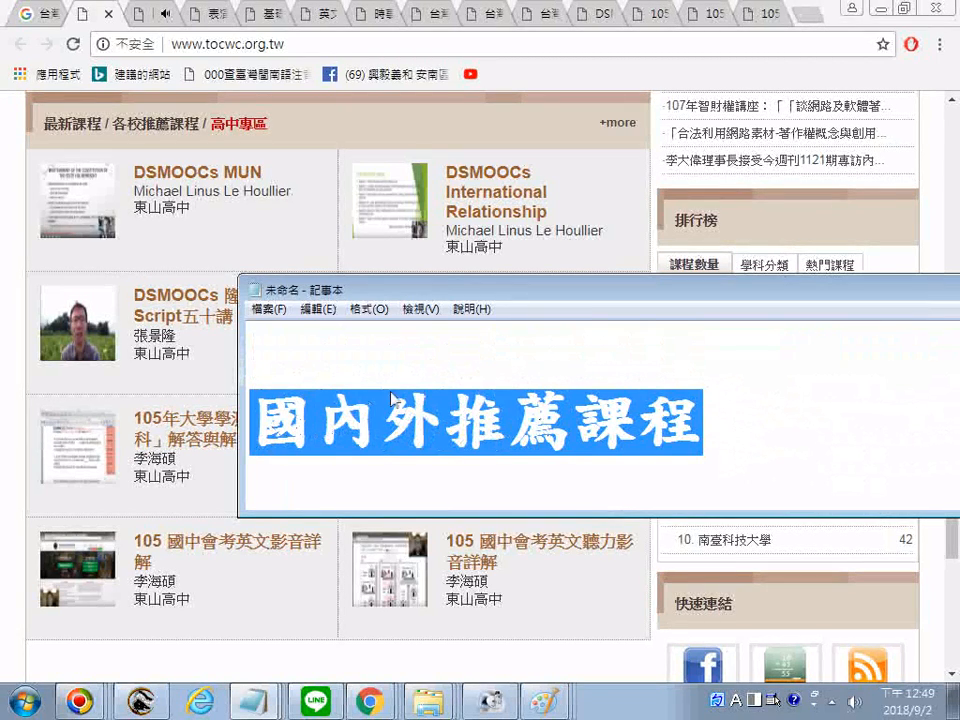
right_click(392, 398)
click(420, 464)
Step: Return to the 高中校內課程、 and 高中特色課程、 lines near the beginning of the Notepad note
scroll(450, 450, up, 5)
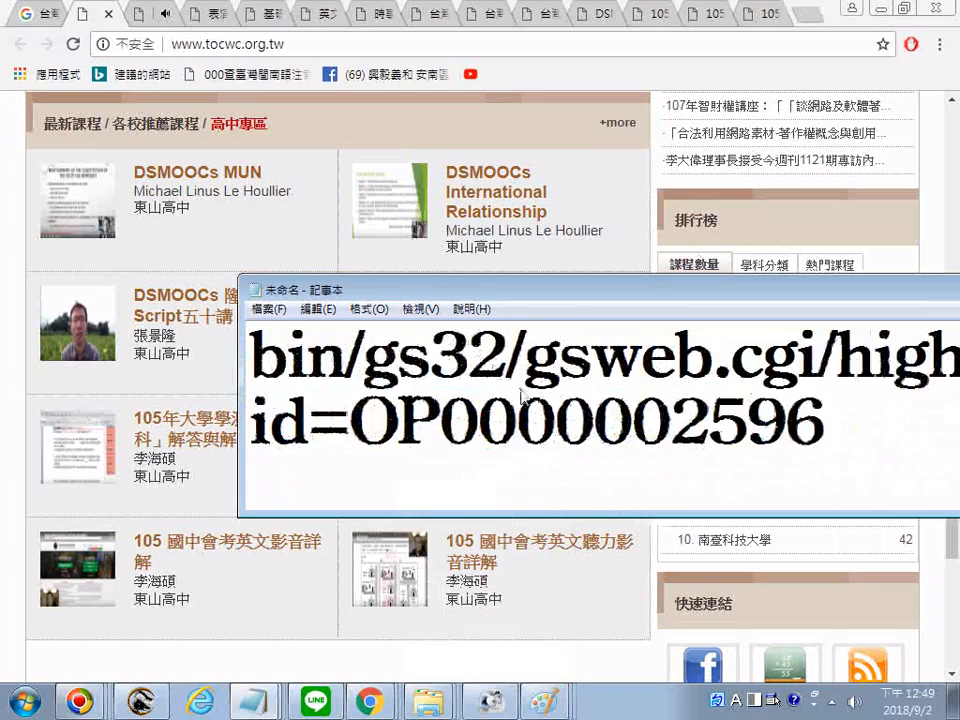
scroll(521, 398, up, 10)
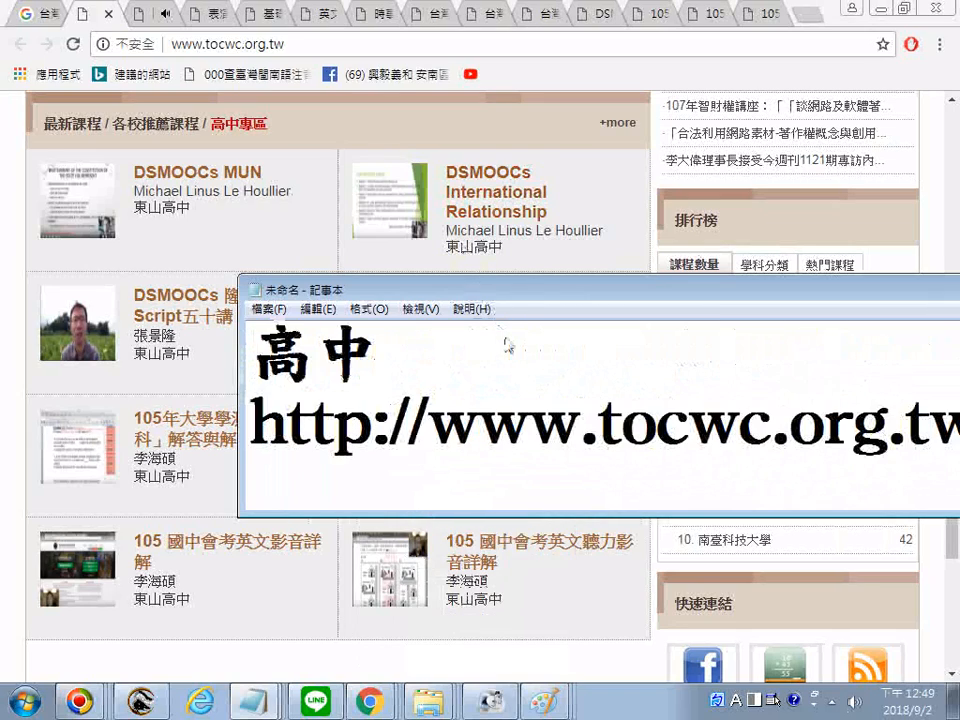
scroll(510, 350, up, 8)
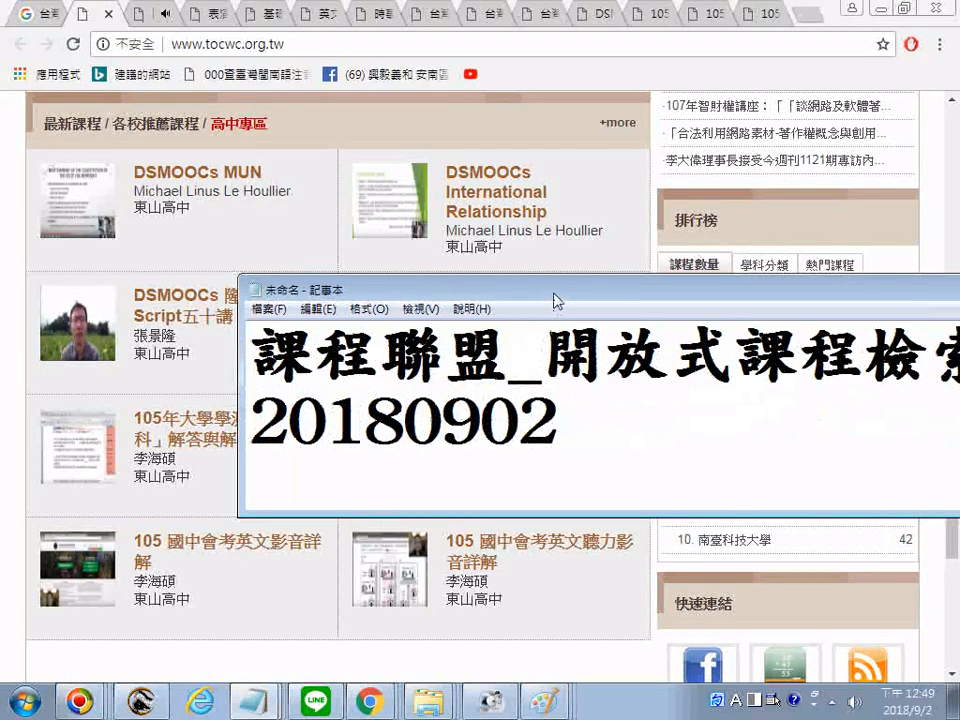
drag(557, 301, 396, 313)
scroll(445, 380, down, 6)
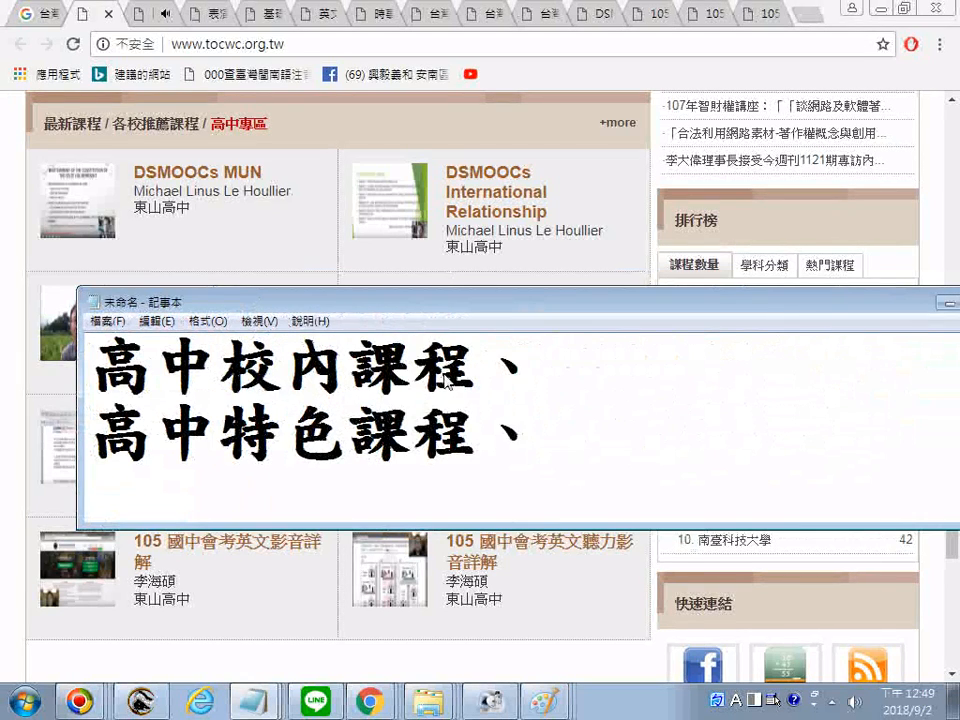
Step: Paste 國內外推薦課程 after 高中特色課程、 and join the 高中校內課程、 and 高中特色課程、 lines into one line
right_click(565, 440)
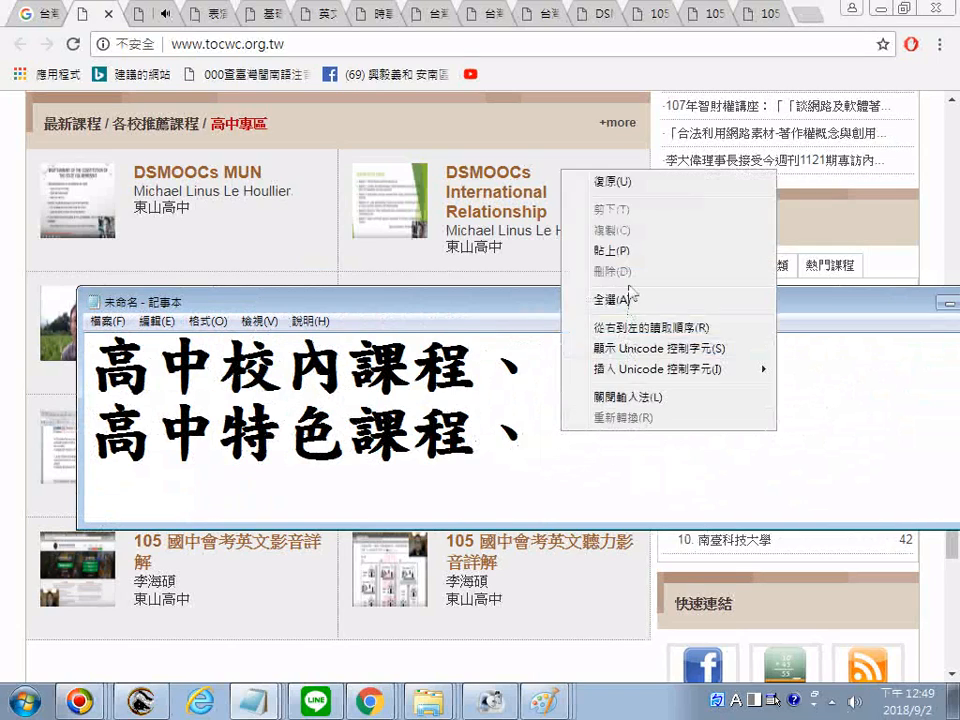
click(600, 249)
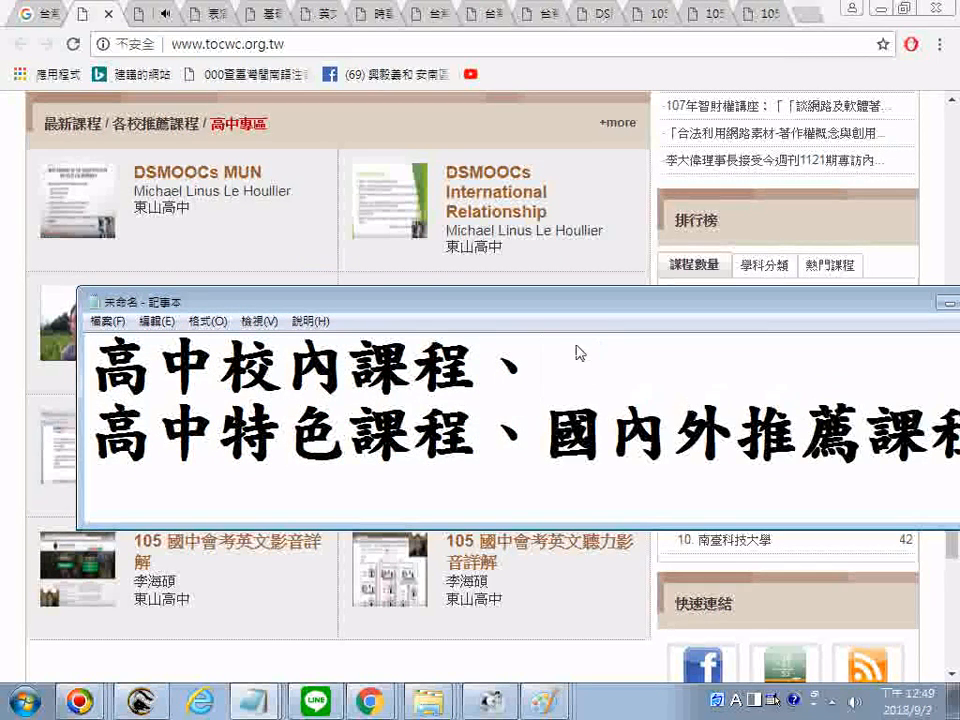
key(Delete)
scroll(445, 400, up, 1)
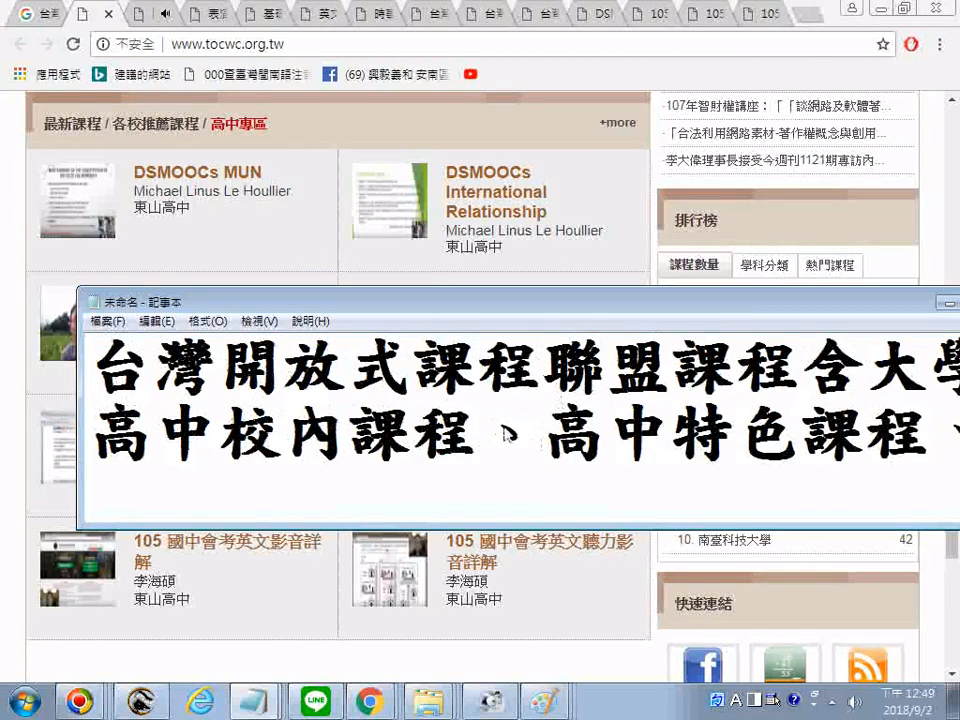
scroll(463, 432, up, 1)
scroll(480, 440, down, 2)
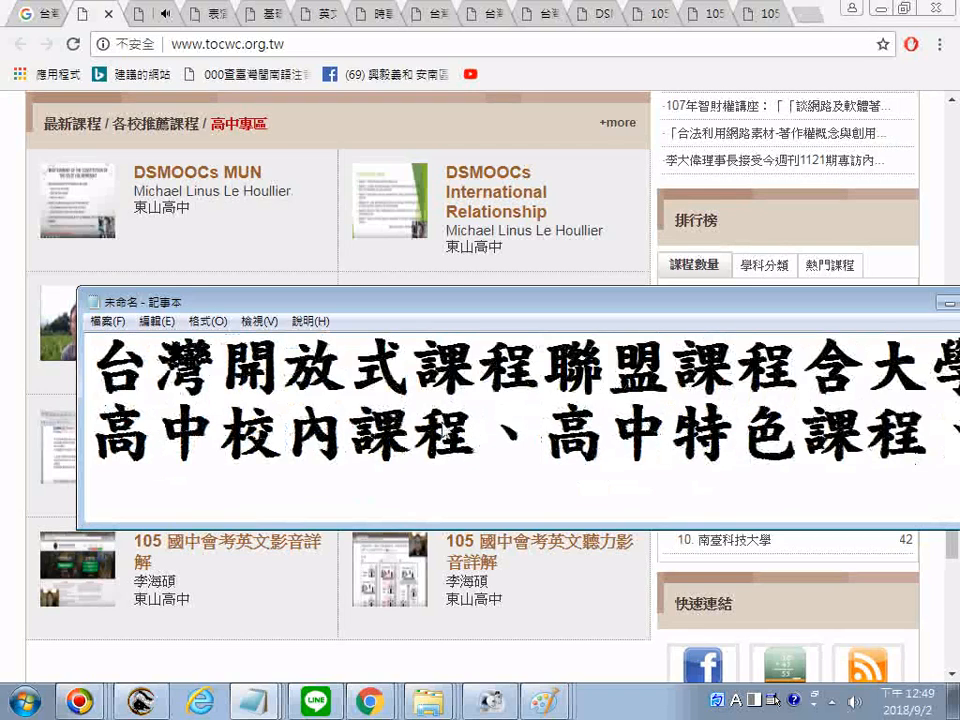
Step: Copy the whole joined title from 台灣開放式課程聯盟課程含大學 through 國內外推薦課程
drag(527, 452, 200, 437)
right_click(200, 437)
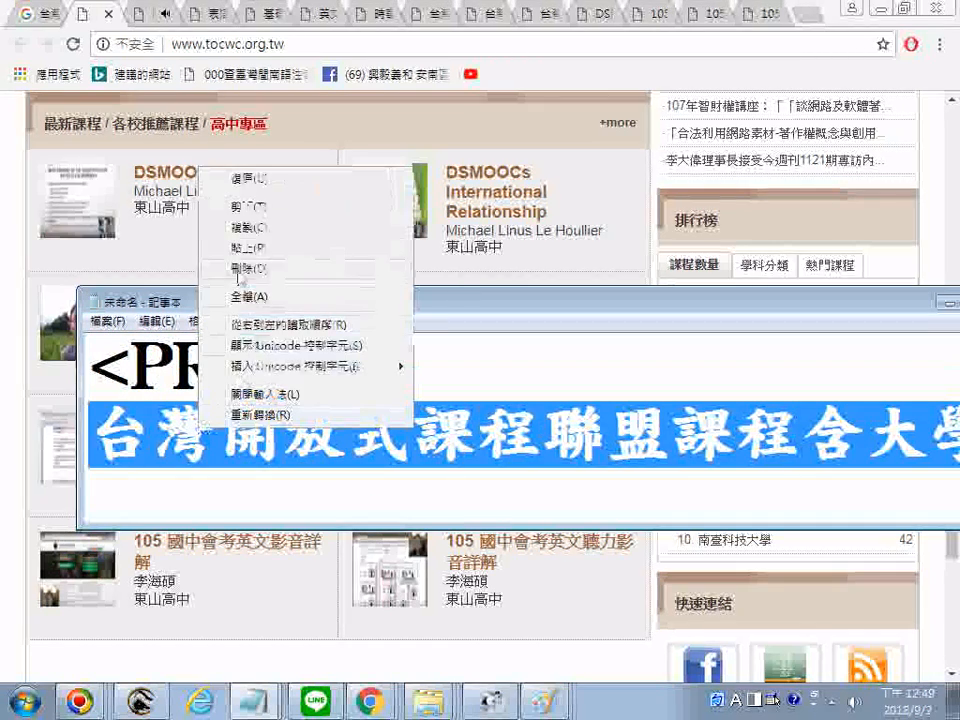
click(240, 225)
Step: Undo the joining of the title lines and delete 國內外推薦課程 after 高中特色課程、
click(199, 325)
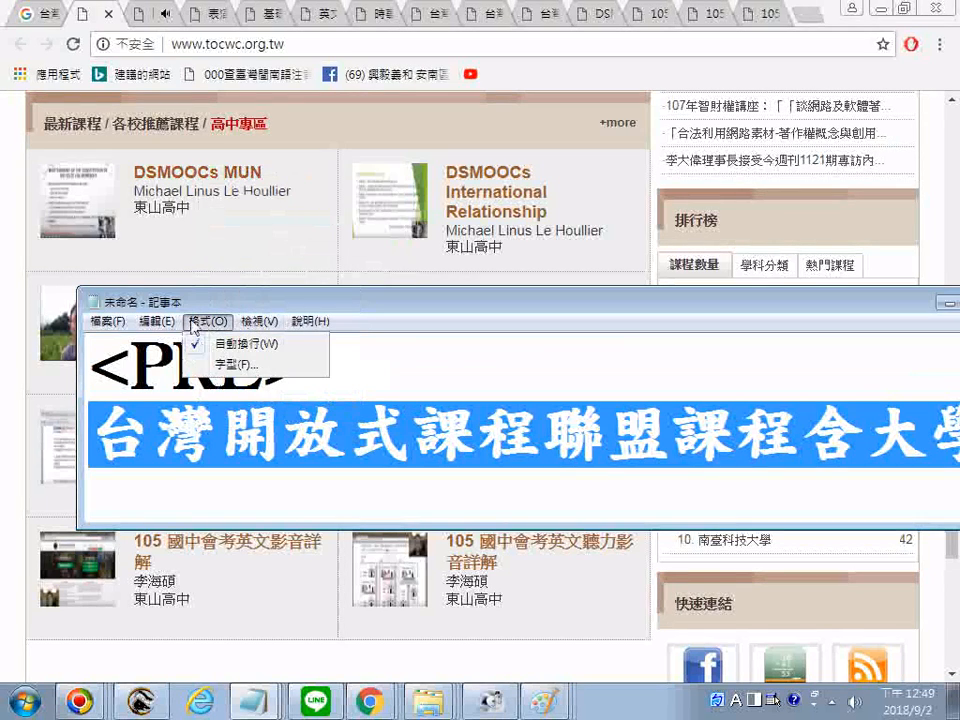
mouse_move(157, 321)
click(171, 344)
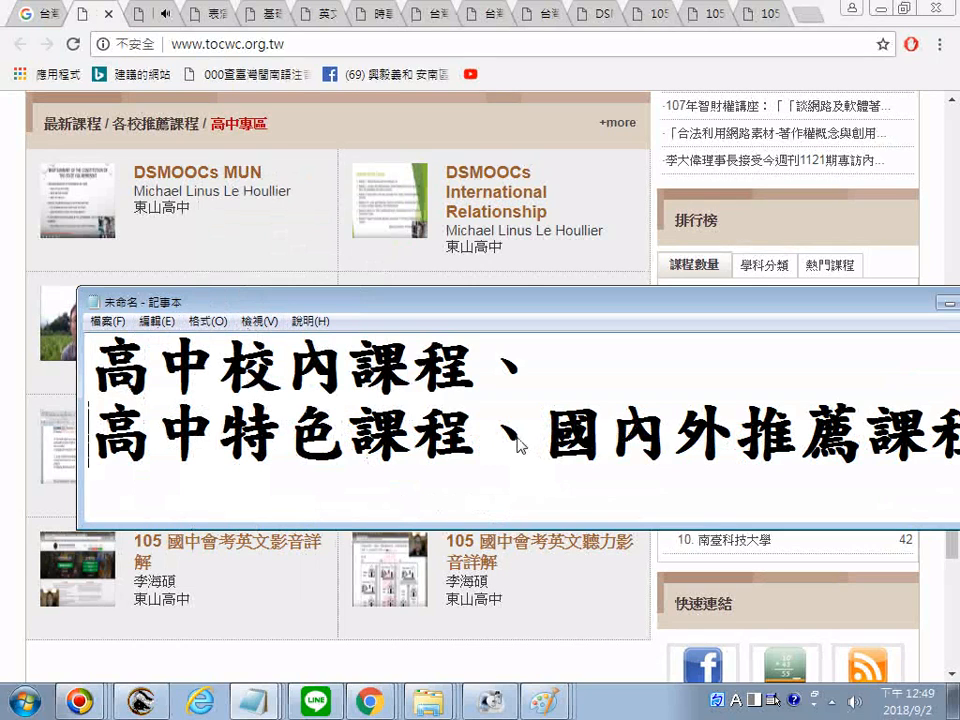
drag(518, 440, 917, 425)
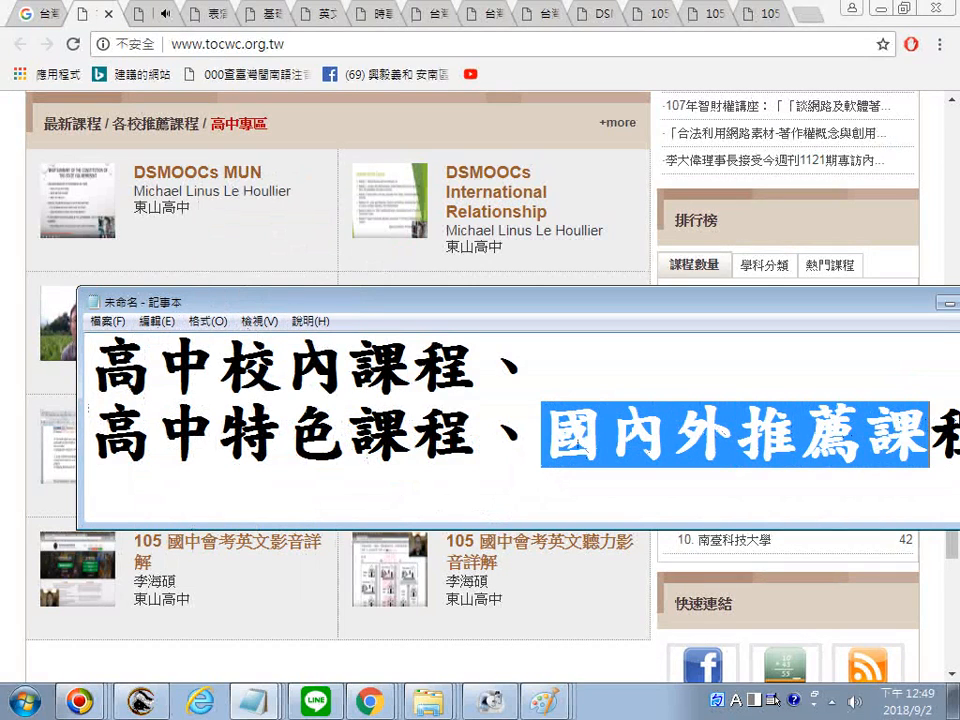
key(Delete)
key(Delete)
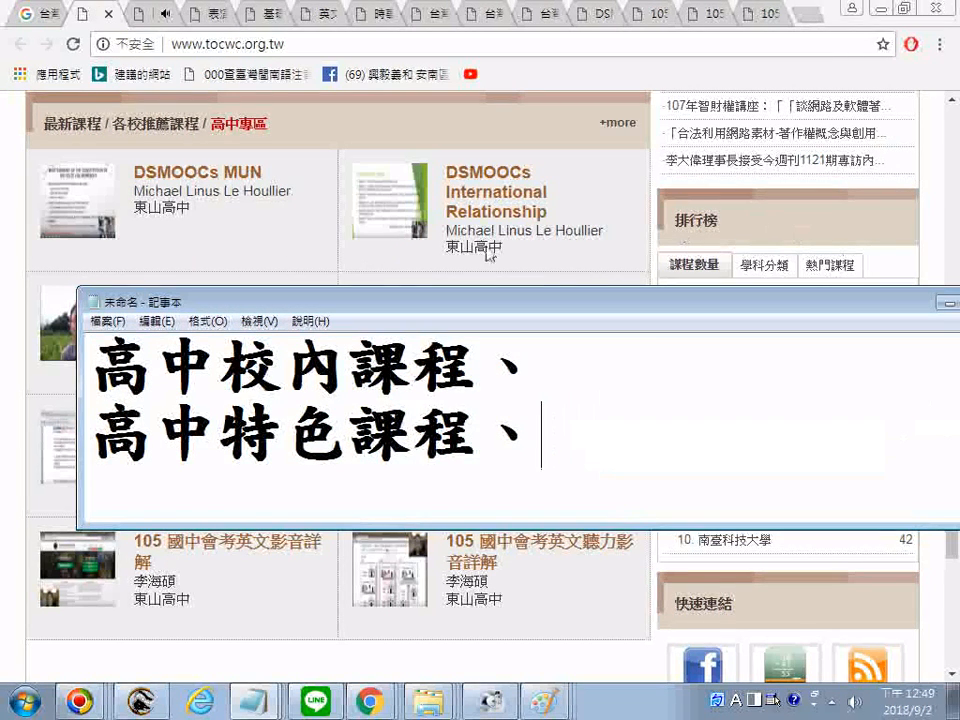
Step: Start saving the text as a new file named __台灣開放式課程聯盟課程含大學高中校內課程、高中特色課程、國內外推薦課程.HTML, reusing the copied title
scroll(484, 284, down, 1)
scroll(436, 372, up, 3)
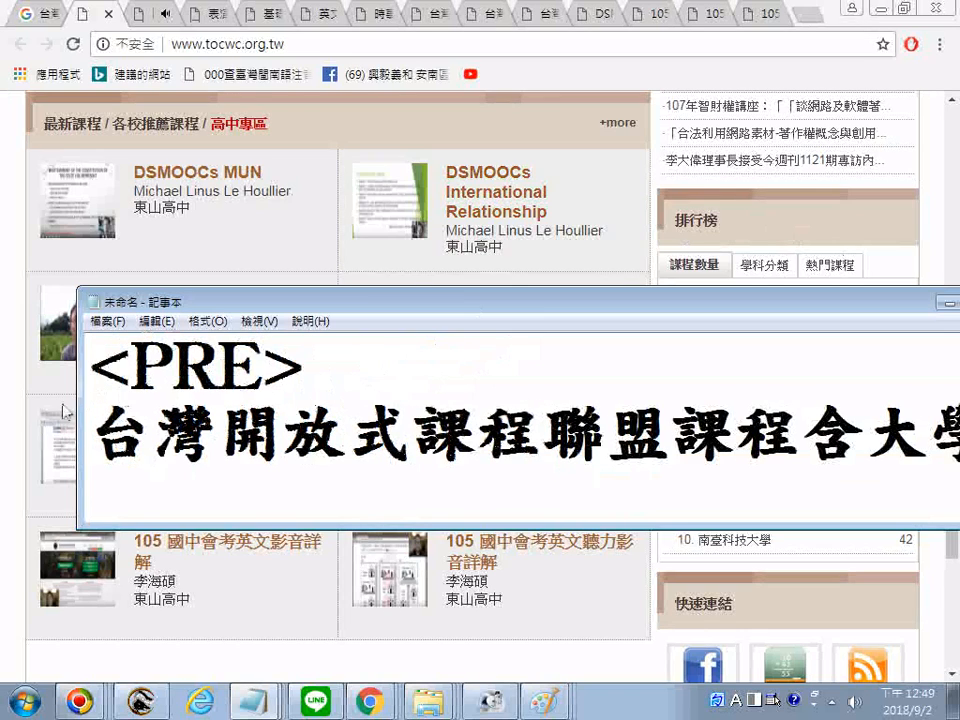
click(113, 322)
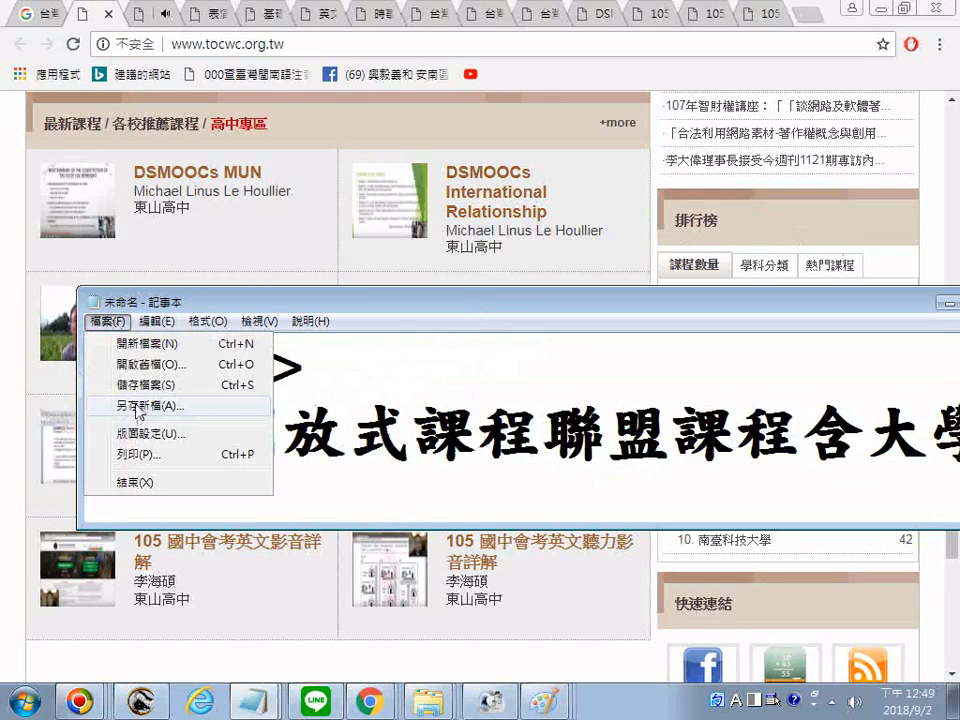
click(127, 404)
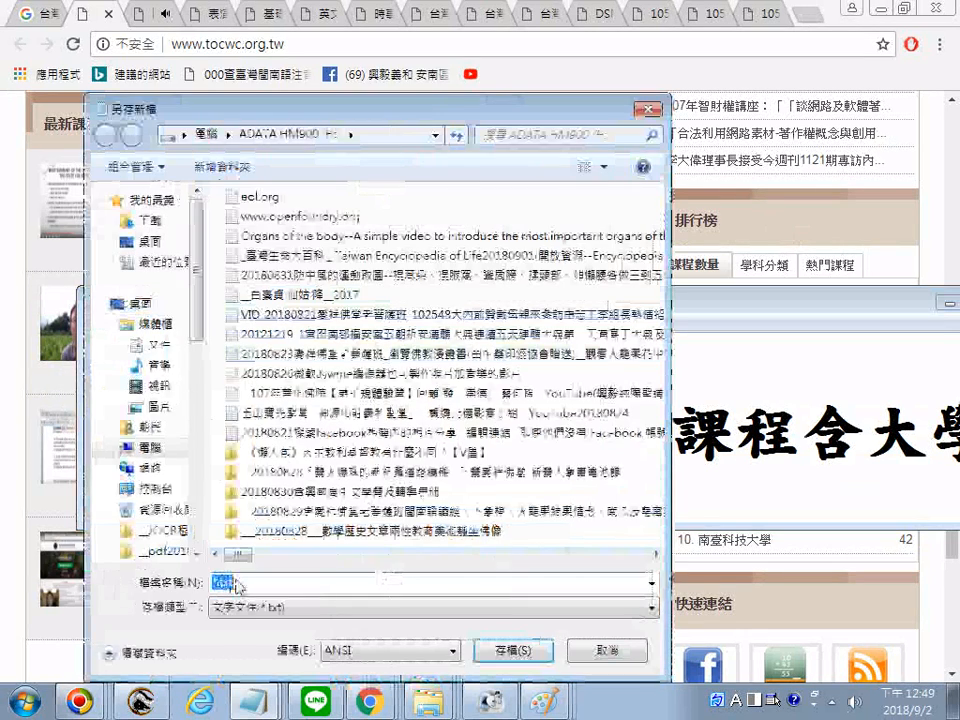
key(ctrl+v)
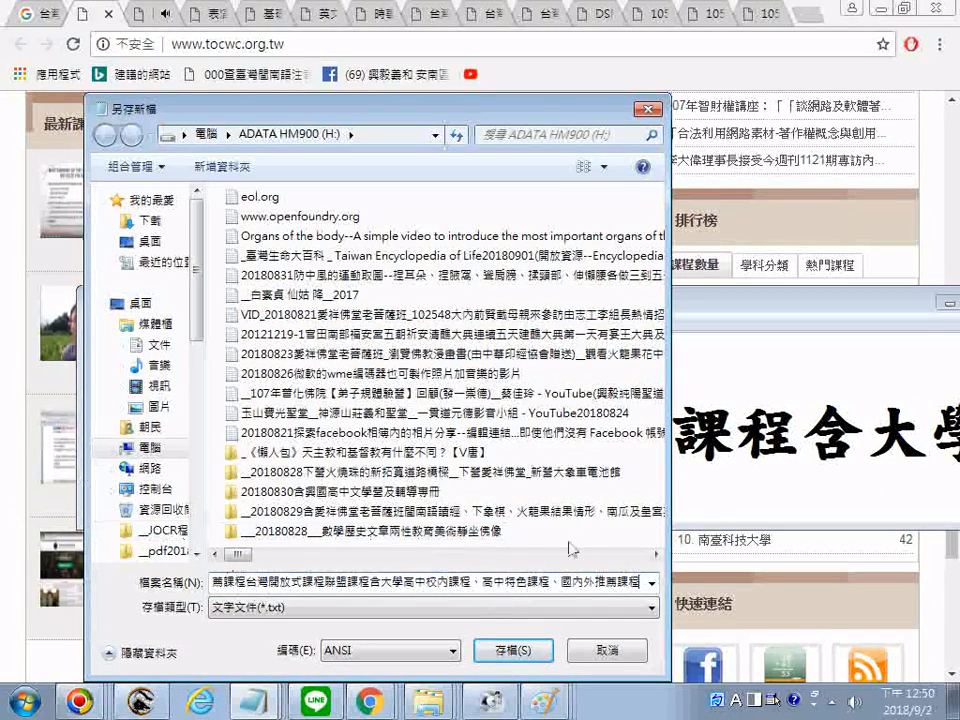
key(ctrl+a)
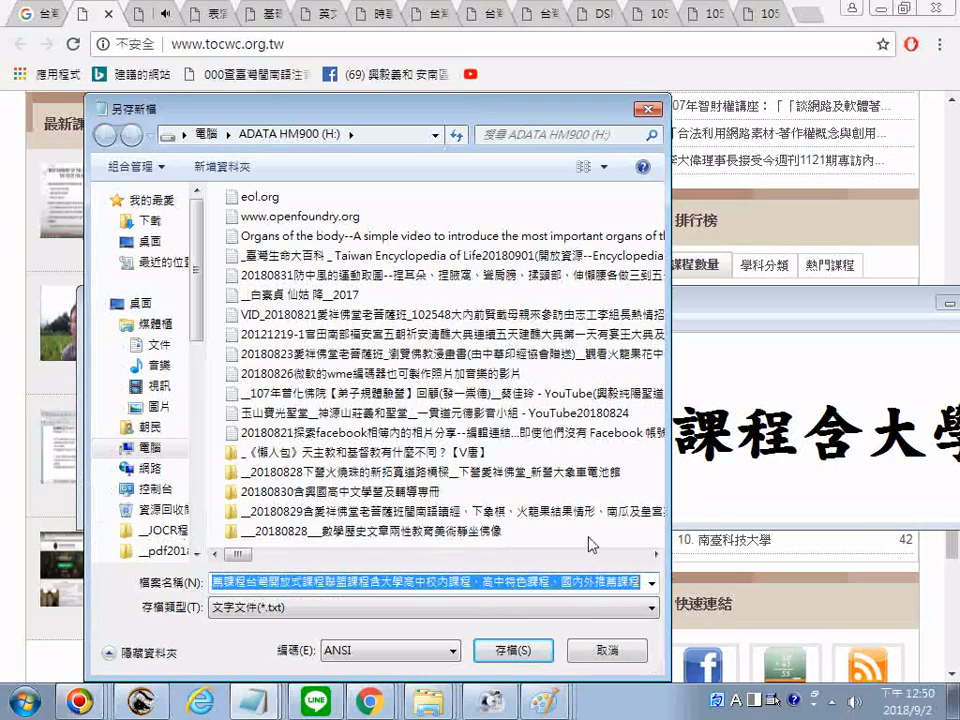
text(__)
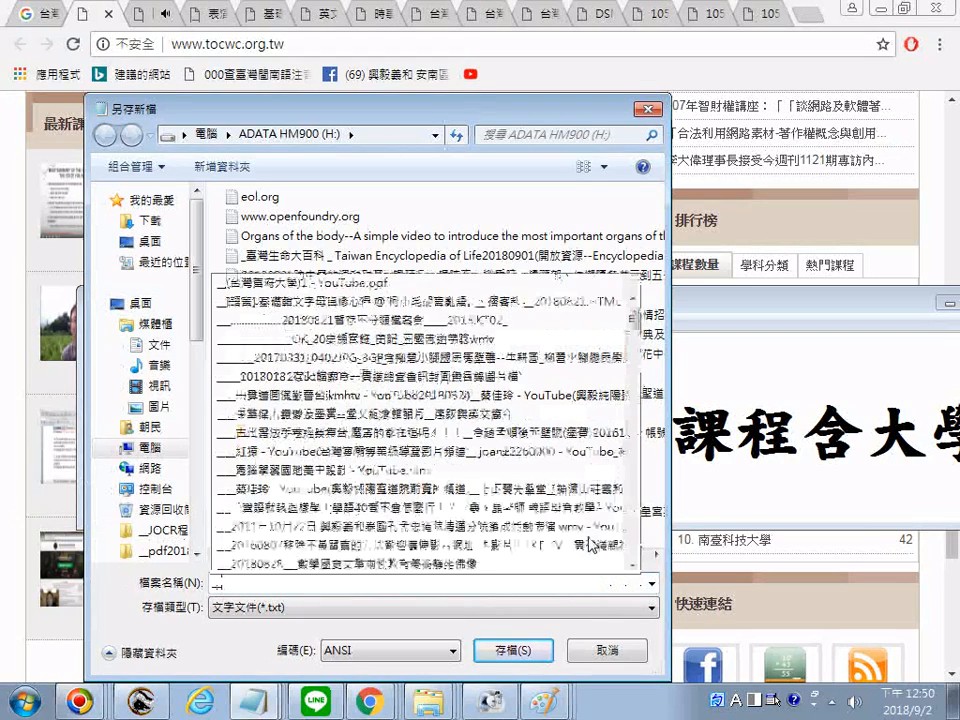
key(ctrl+v)
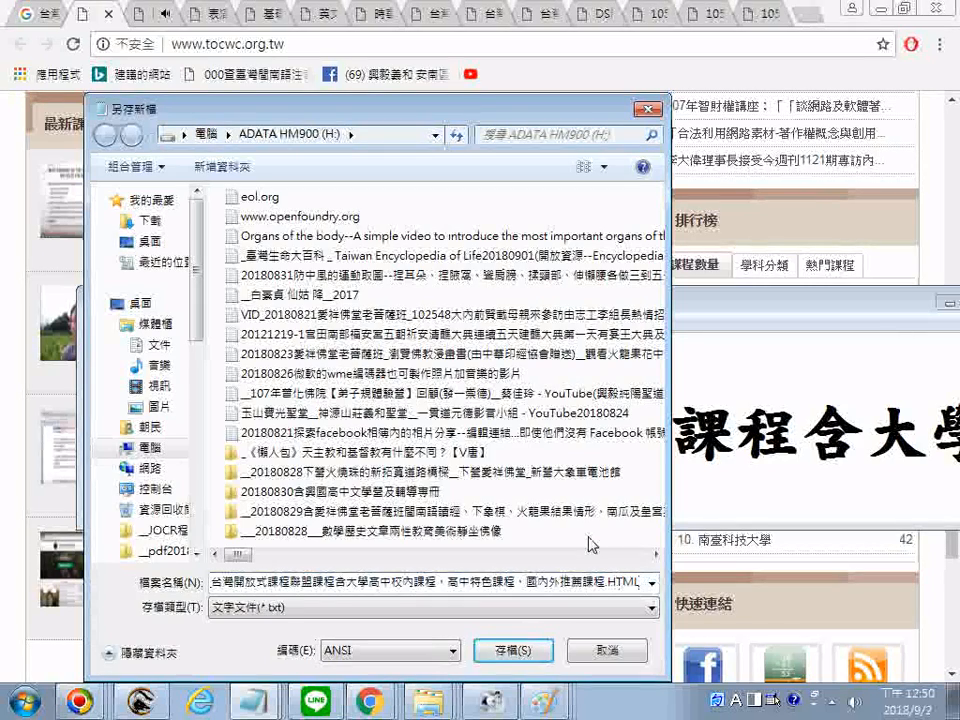
Step: Set the file type to 所有檔案, choose a Unicode encoding, and save the HTML file
click(335, 607)
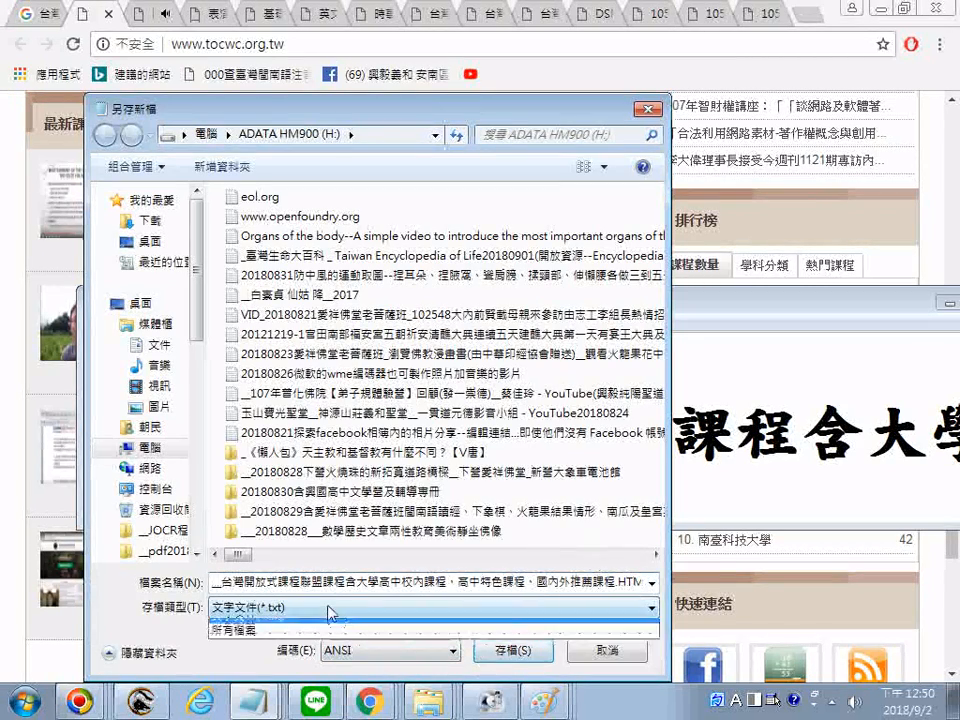
click(330, 632)
click(370, 651)
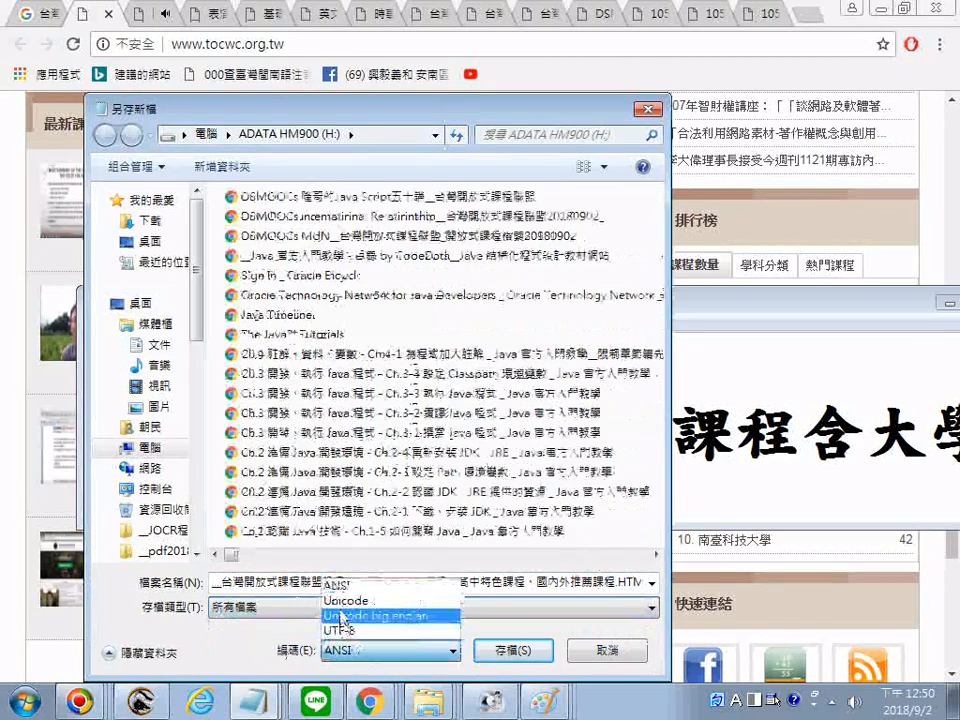
click(345, 609)
click(511, 652)
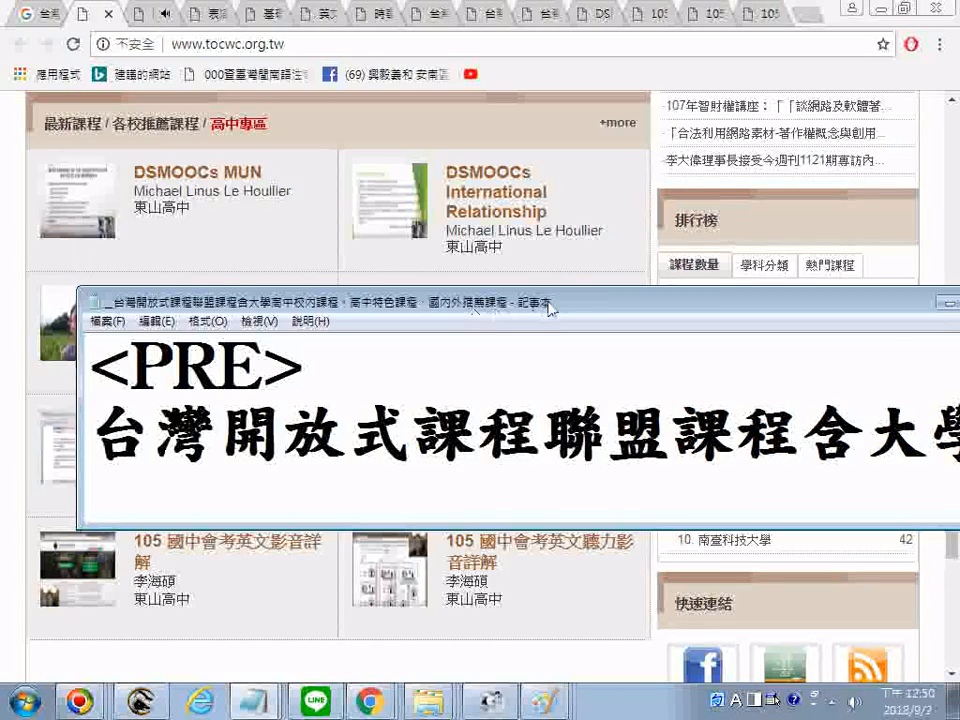
Step: Maximize the text window and insert a blank line above the 台灣開放式課程聯盟分享的國際觀英文課程 entry
drag(549, 304, 346, 352)
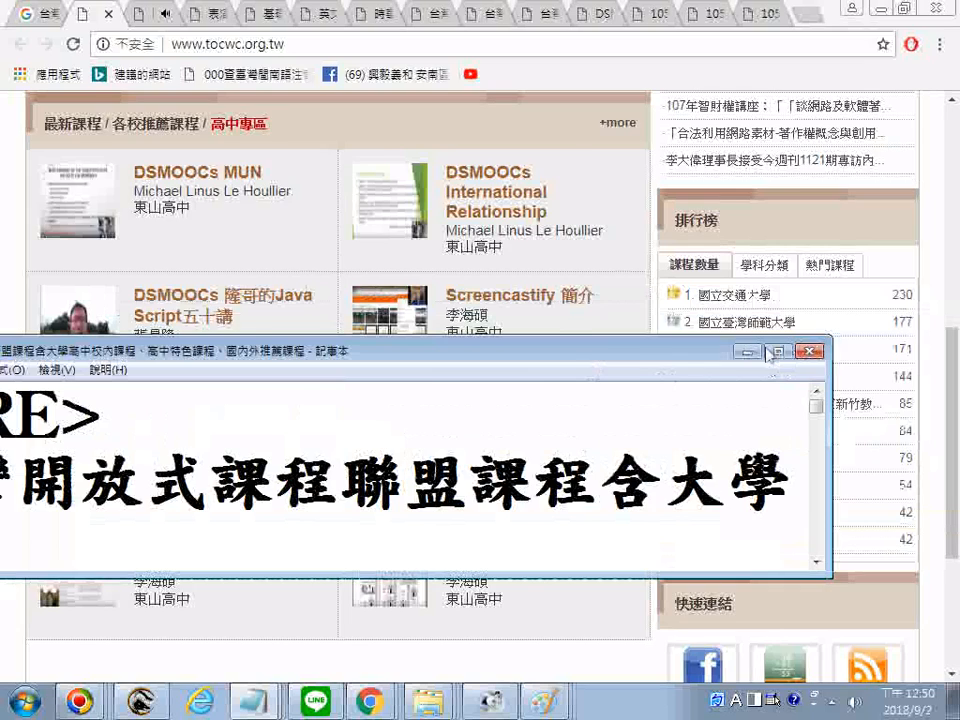
click(772, 352)
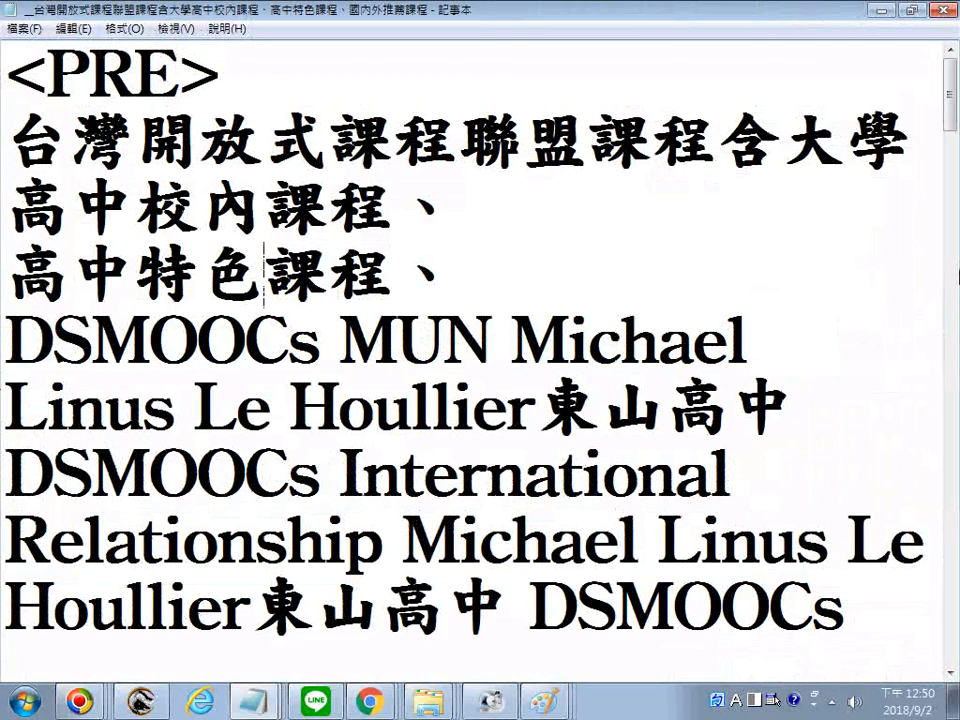
scroll(470, 360, down, 1)
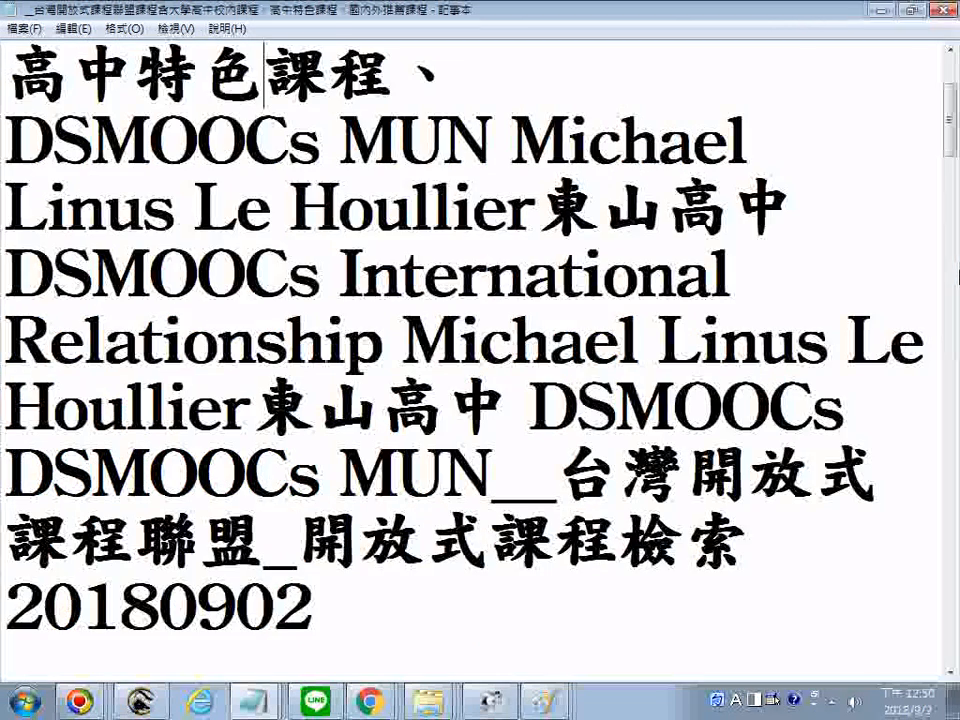
scroll(470, 360, down, 1)
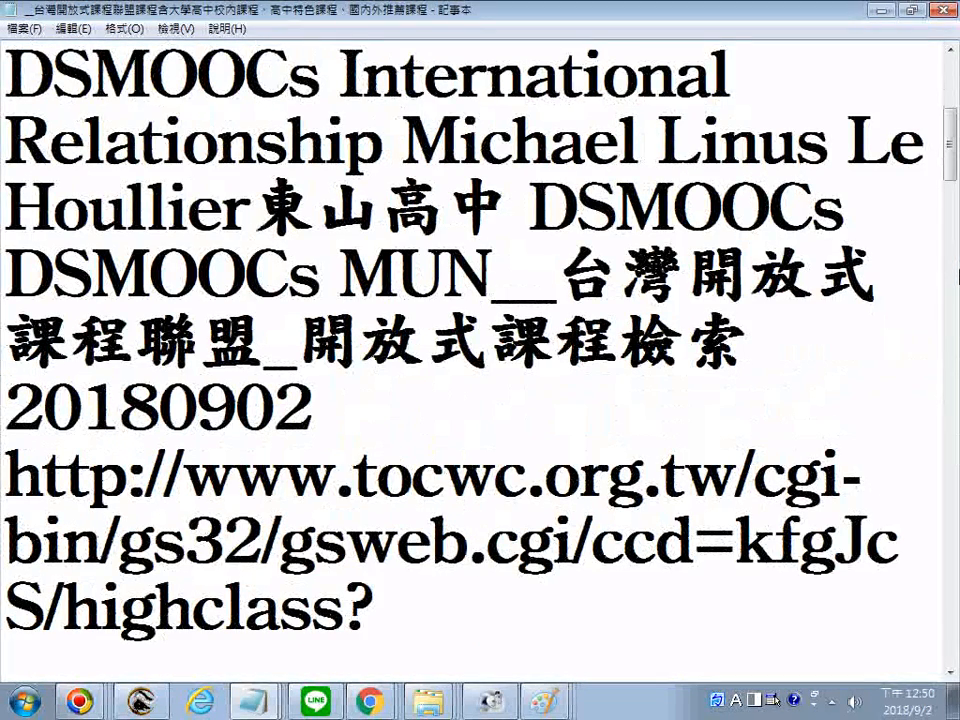
scroll(470, 360, down, 1)
scroll(470, 360, down, 1)
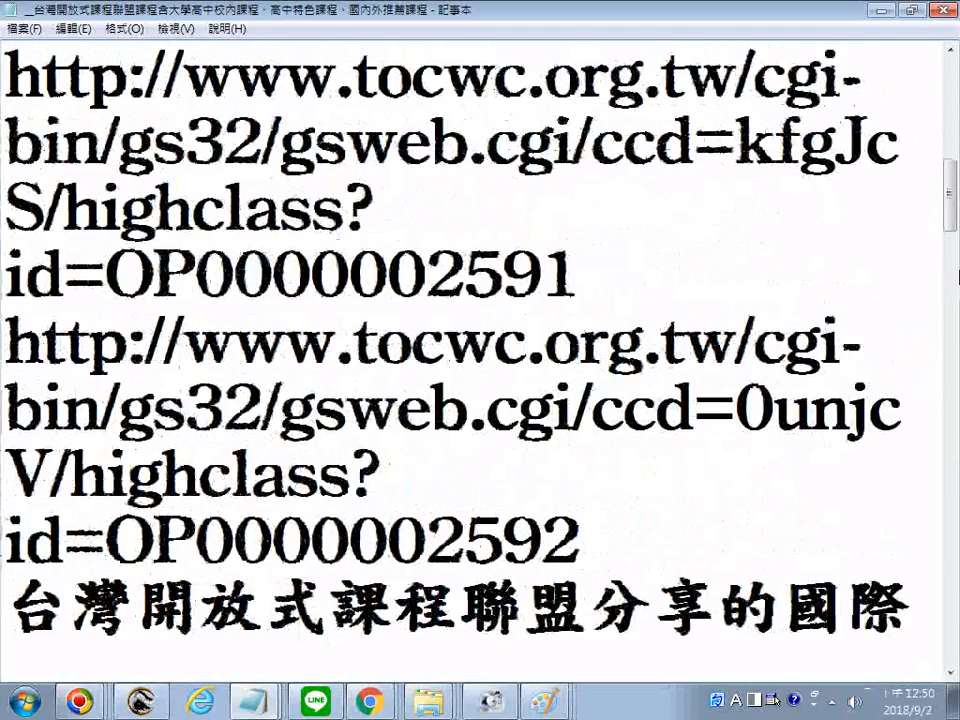
scroll(470, 360, down, 1)
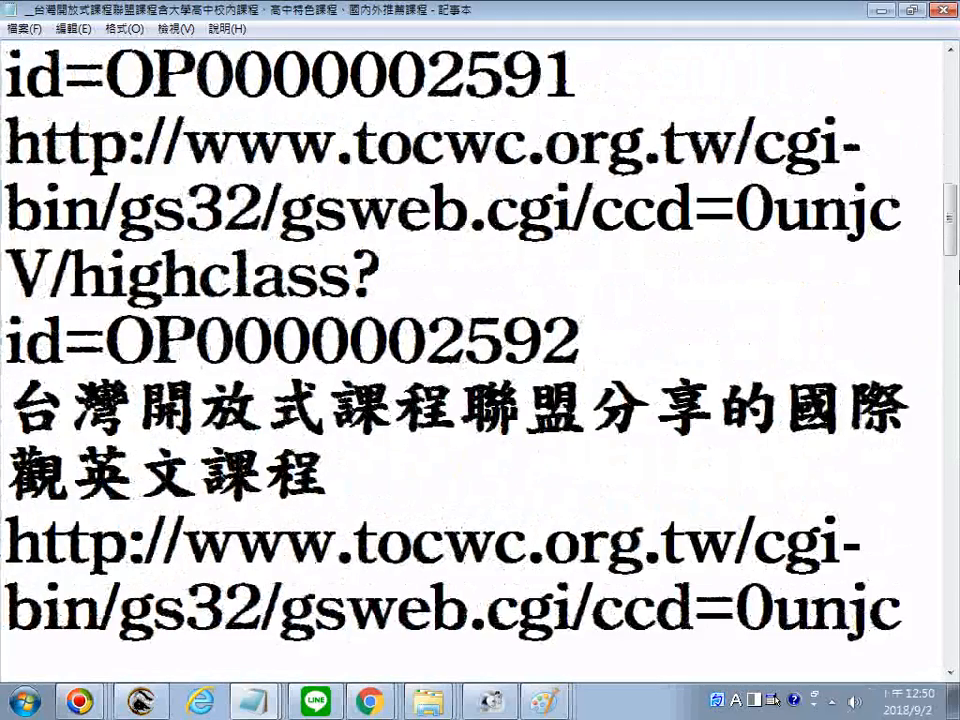
click(717, 328)
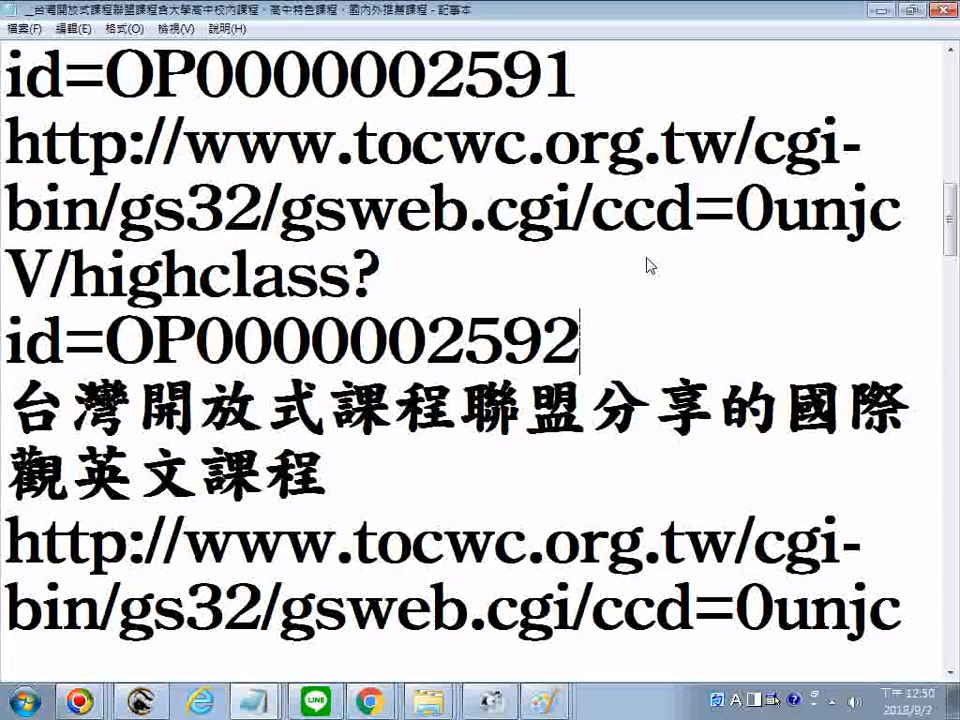
key(Return)
Step: Insert a blank line between the 國際觀英文課程 link and the Java Script五十講 entry
scroll(660, 312, down, 1)
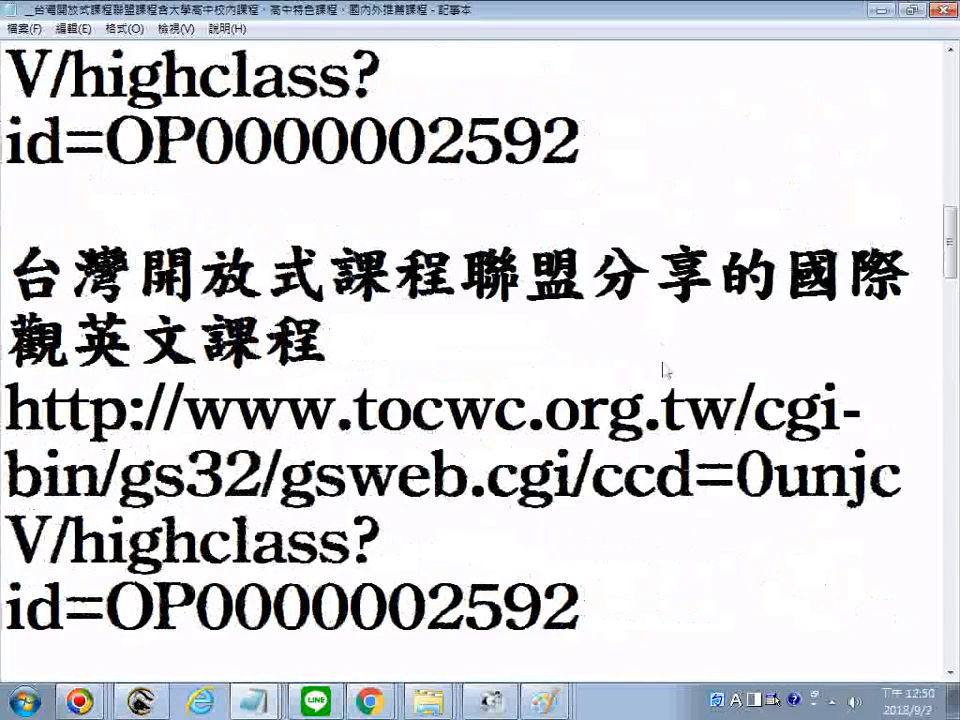
scroll(665, 370, down, 1)
click(611, 412)
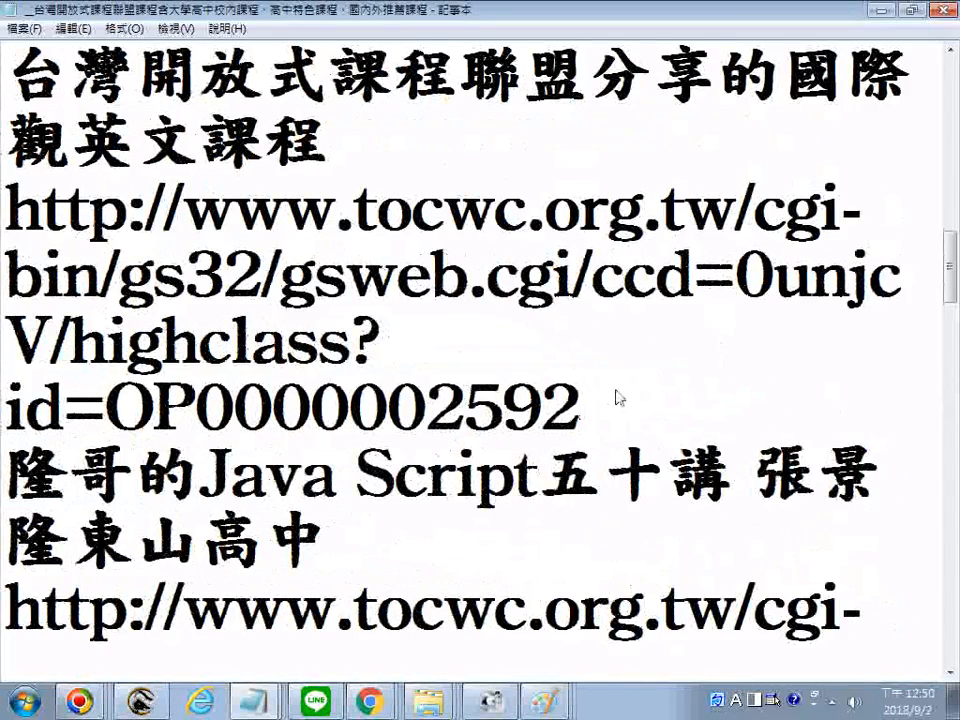
key(Return)
Step: Check the spacing, titles and links of the remaining course entries, from Java Script五十講 to 105 國中會考英文影音詳解
scroll(680, 240, down, 3)
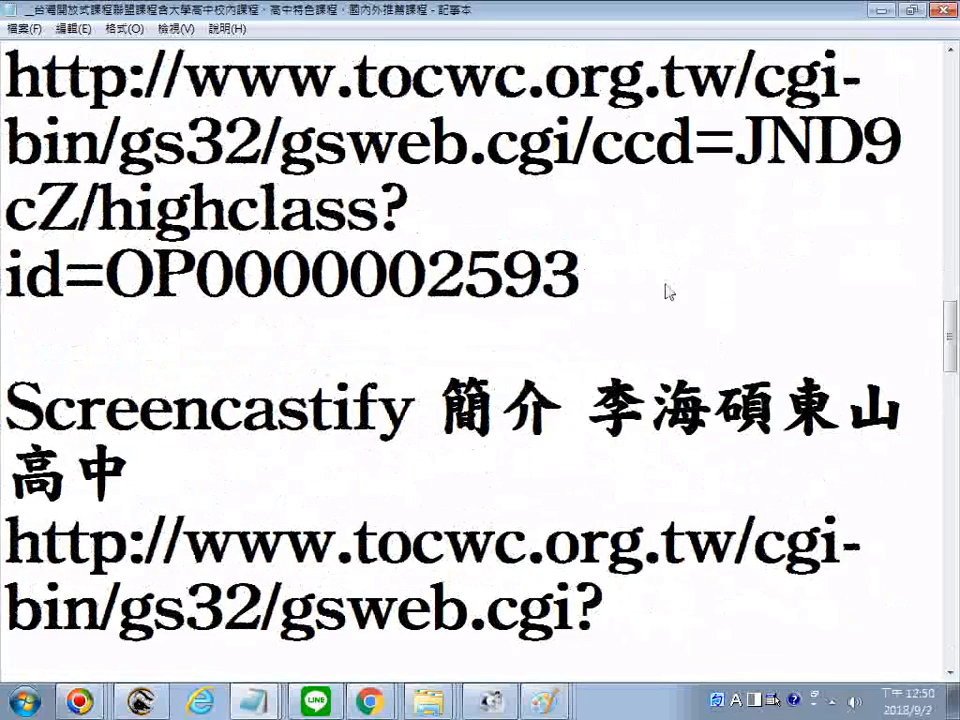
scroll(675, 295, up, 1)
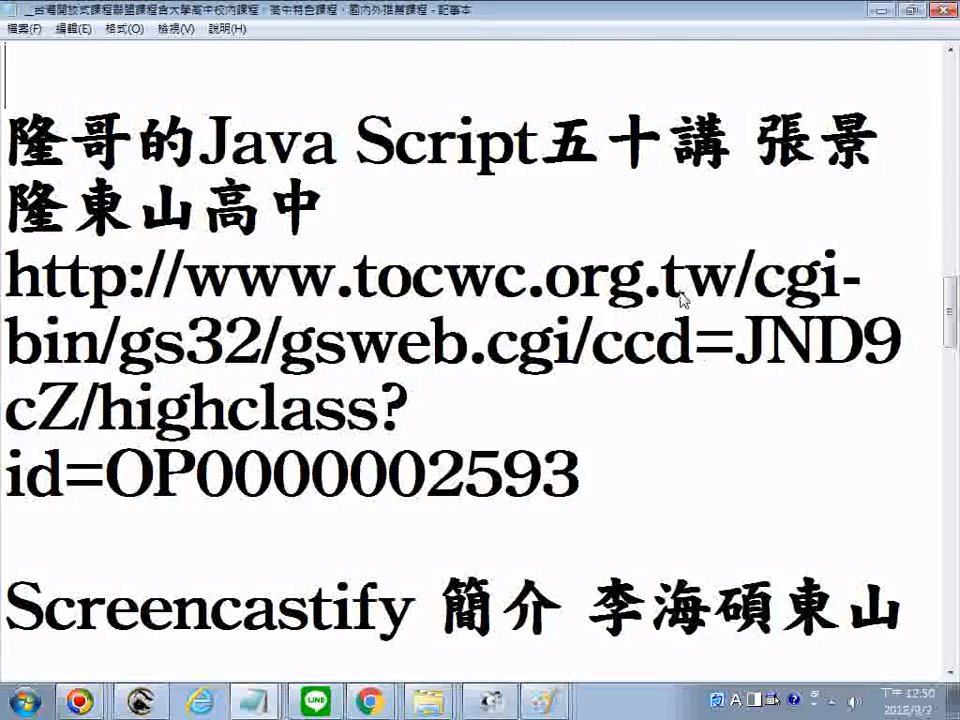
scroll(684, 300, down, 1)
scroll(684, 300, down, 2)
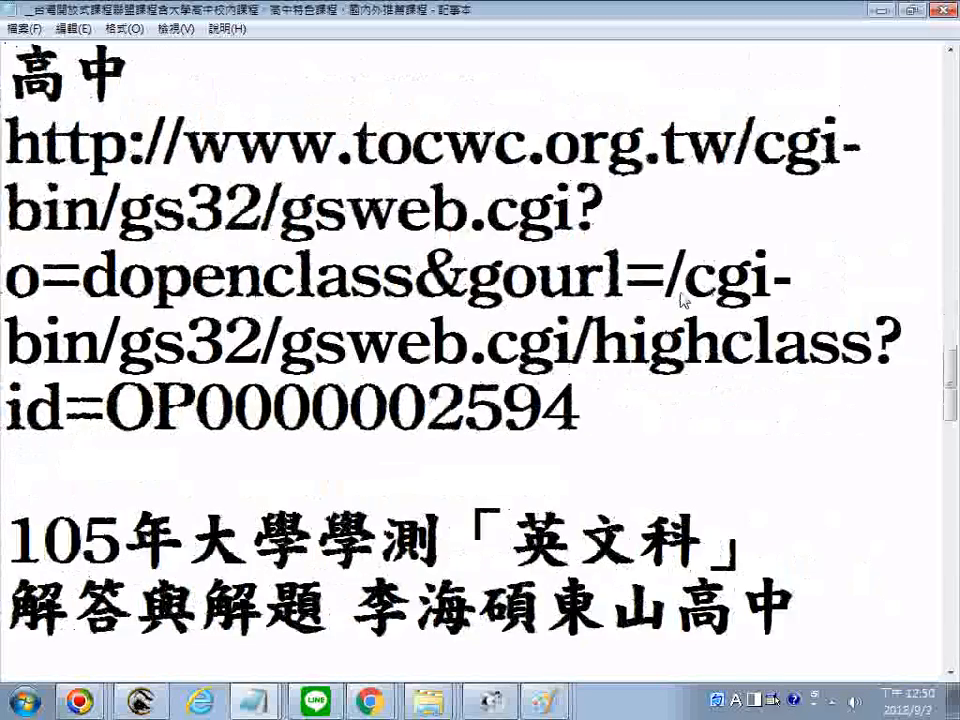
scroll(684, 300, up, 1)
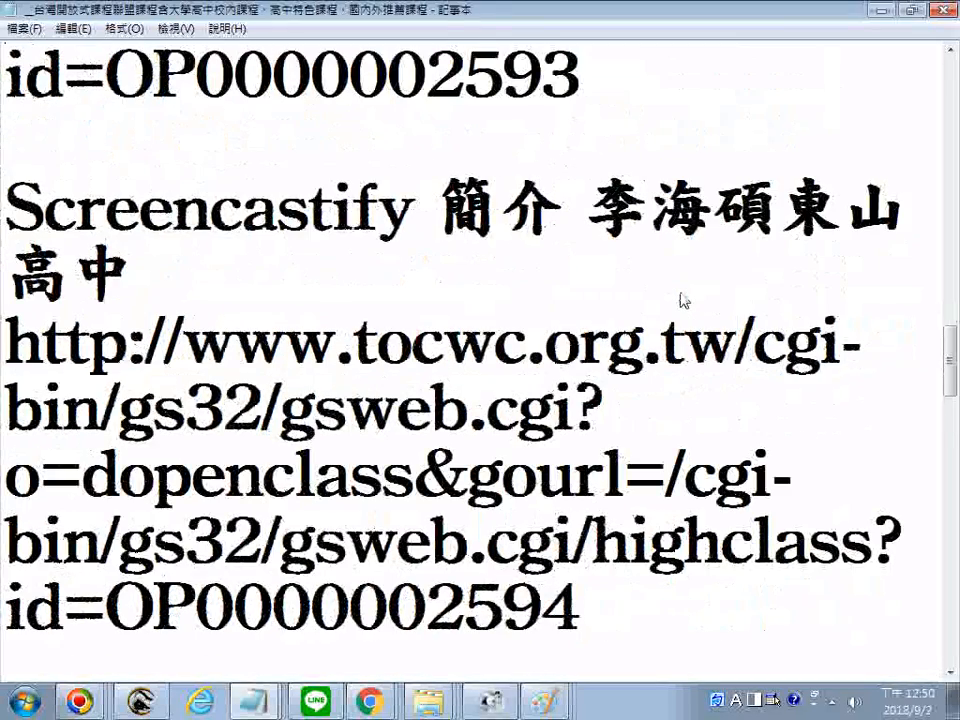
scroll(684, 300, down, 3)
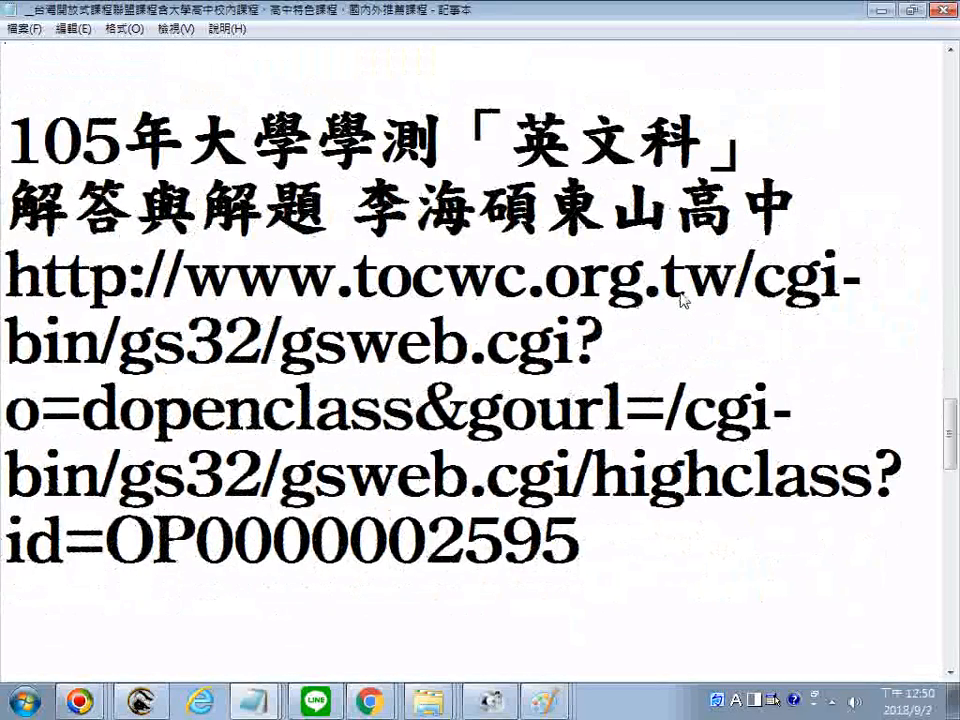
scroll(684, 300, down, 2)
scroll(684, 300, down, 1)
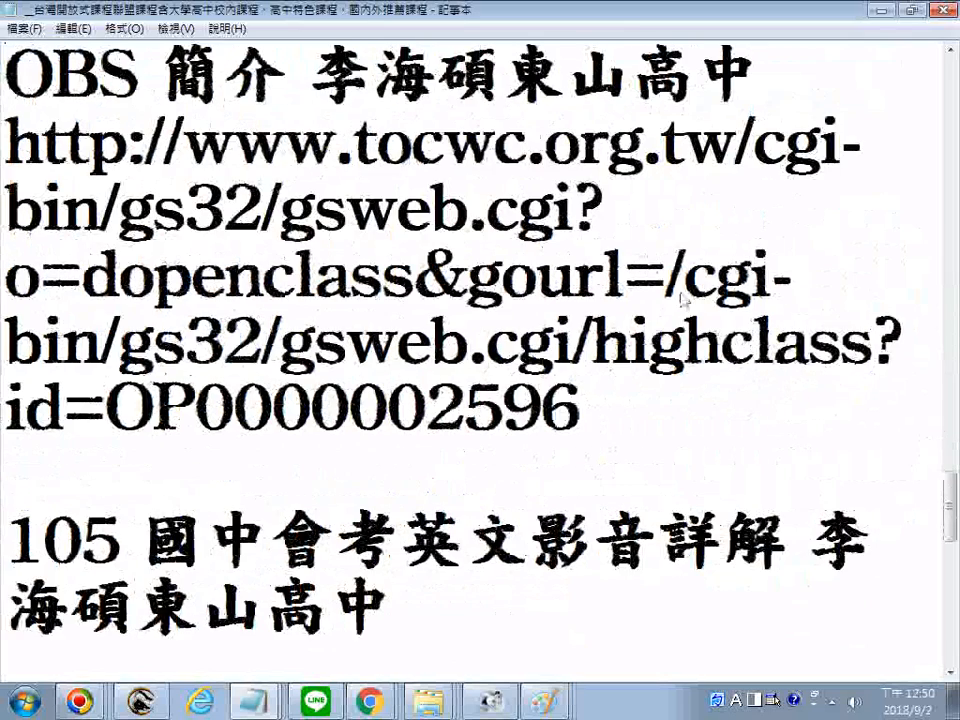
scroll(684, 298, down, 2)
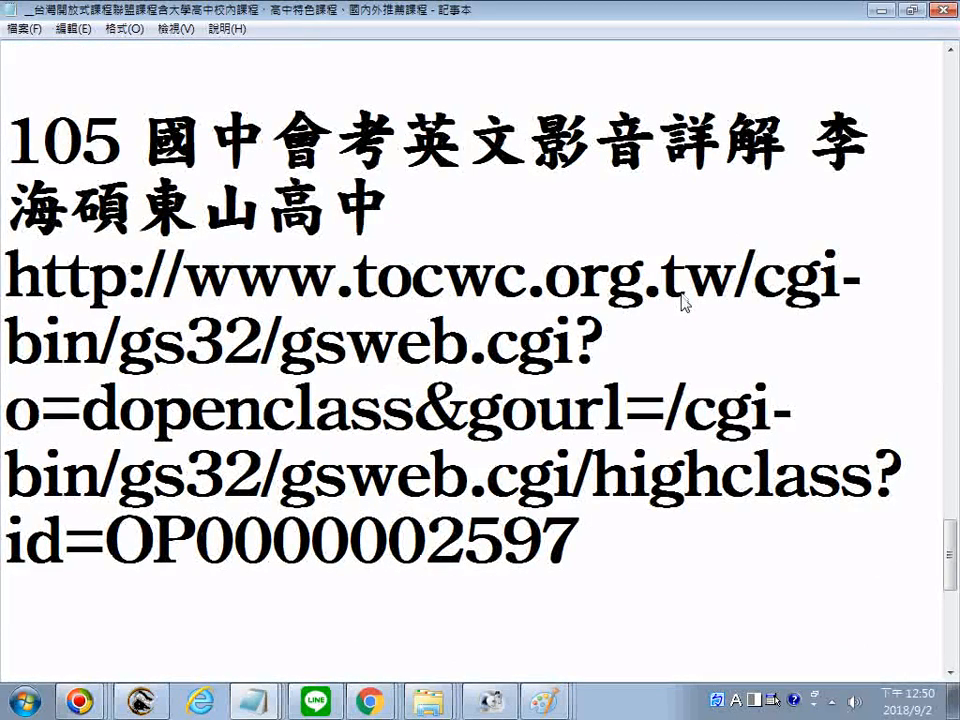
Step: Switch to Chrome, look over the DSMOOCs Java Script五十講 course page, and close its tab
scroll(684, 300, down, 3)
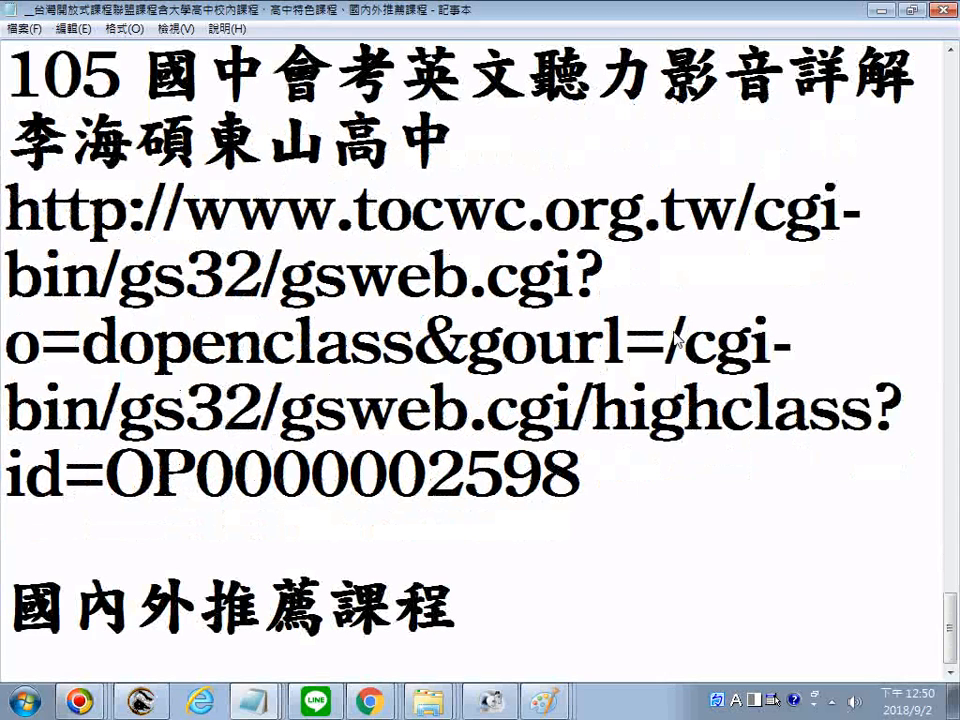
click(369, 701)
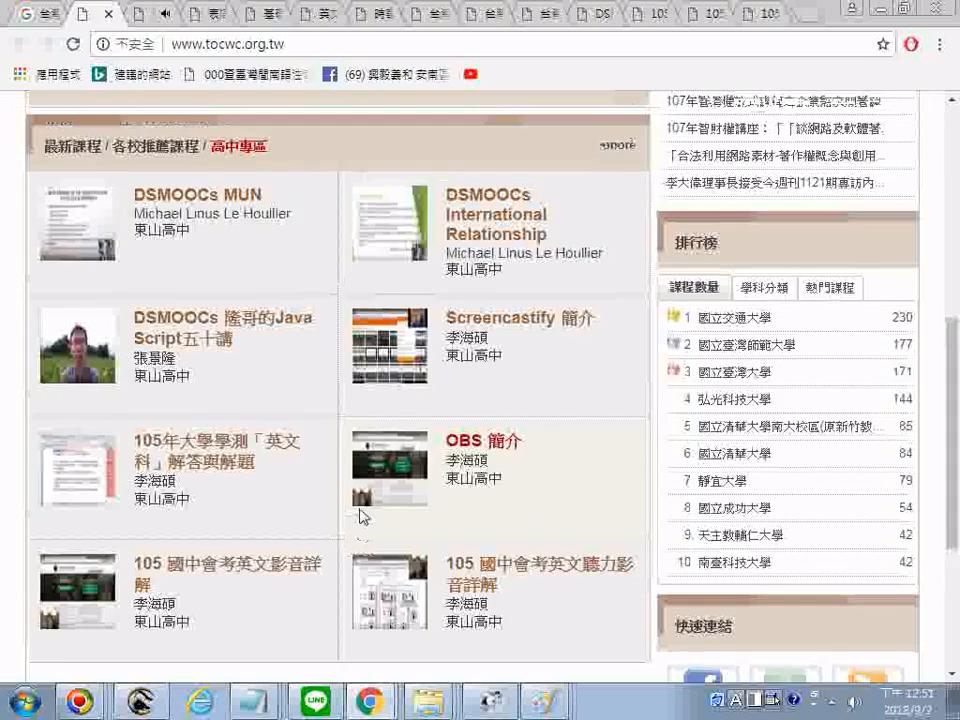
scroll(363, 517, up, 5)
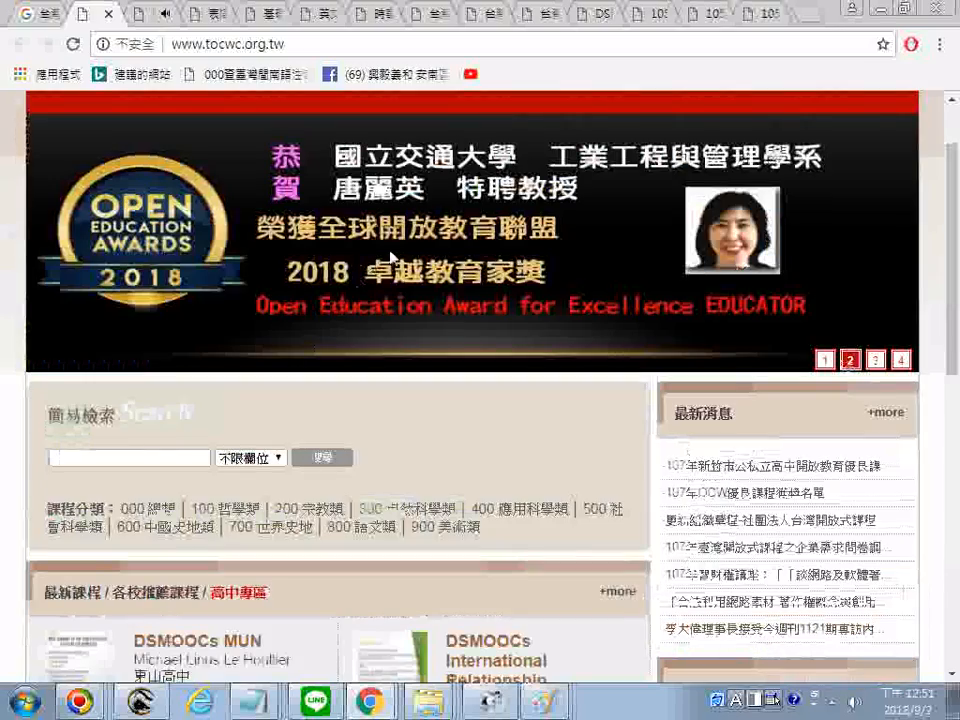
click(139, 16)
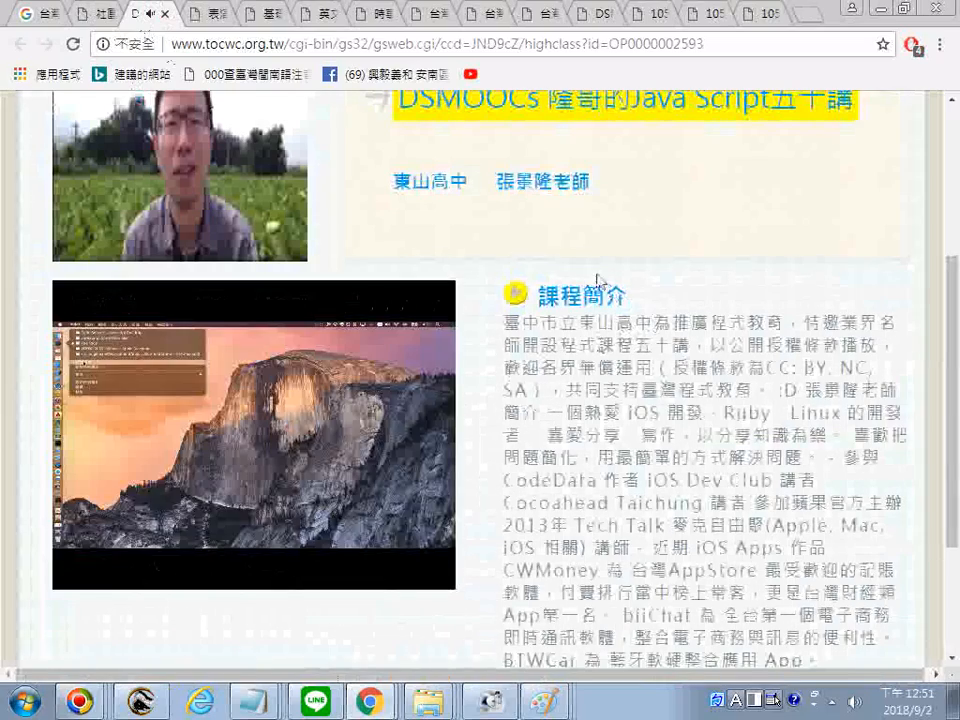
scroll(513, 214, up, 1)
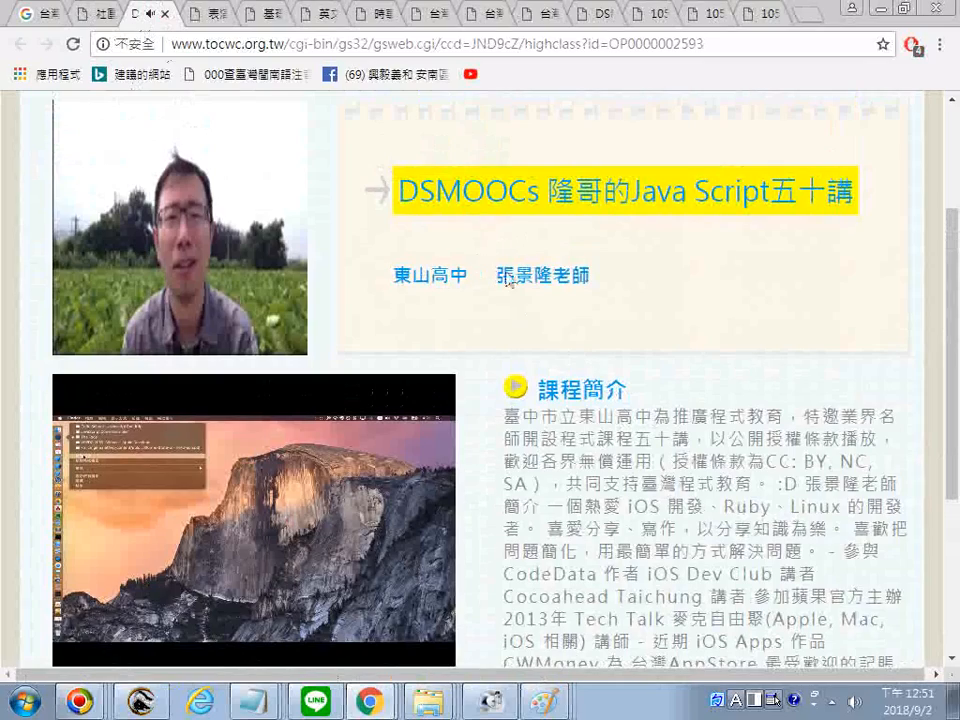
mouse_move(440, 400)
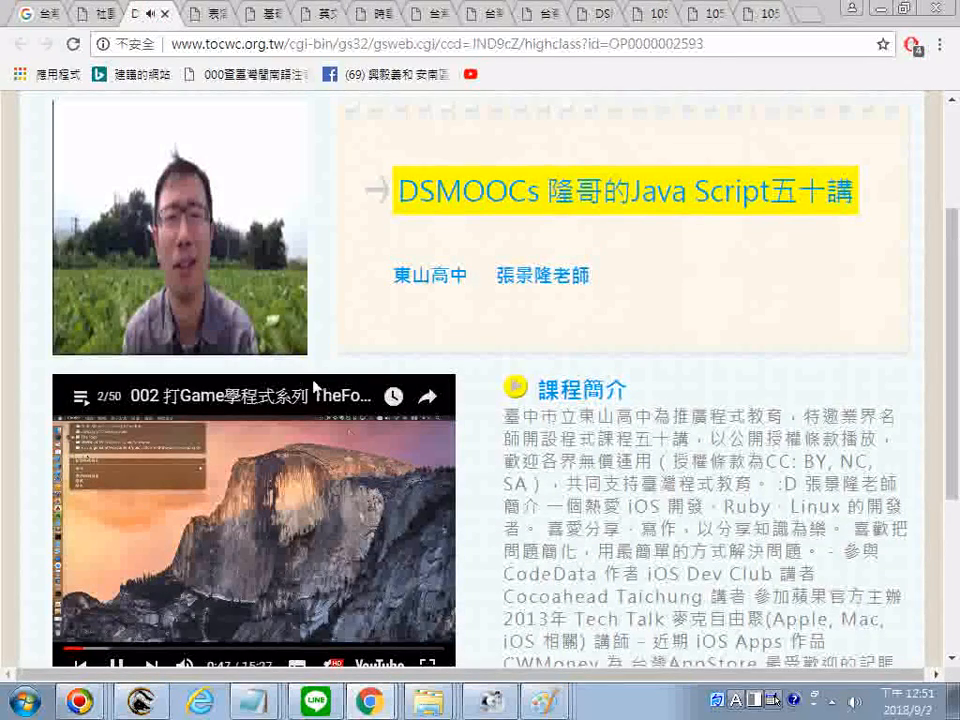
scroll(315, 385, down, 3)
scroll(349, 403, up, 5)
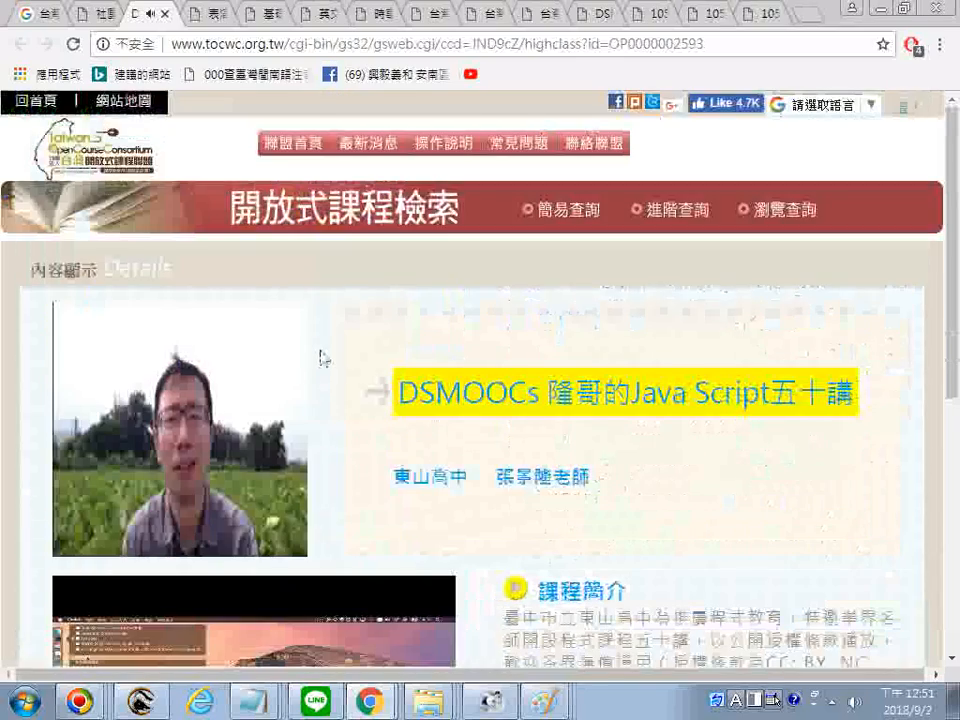
click(166, 15)
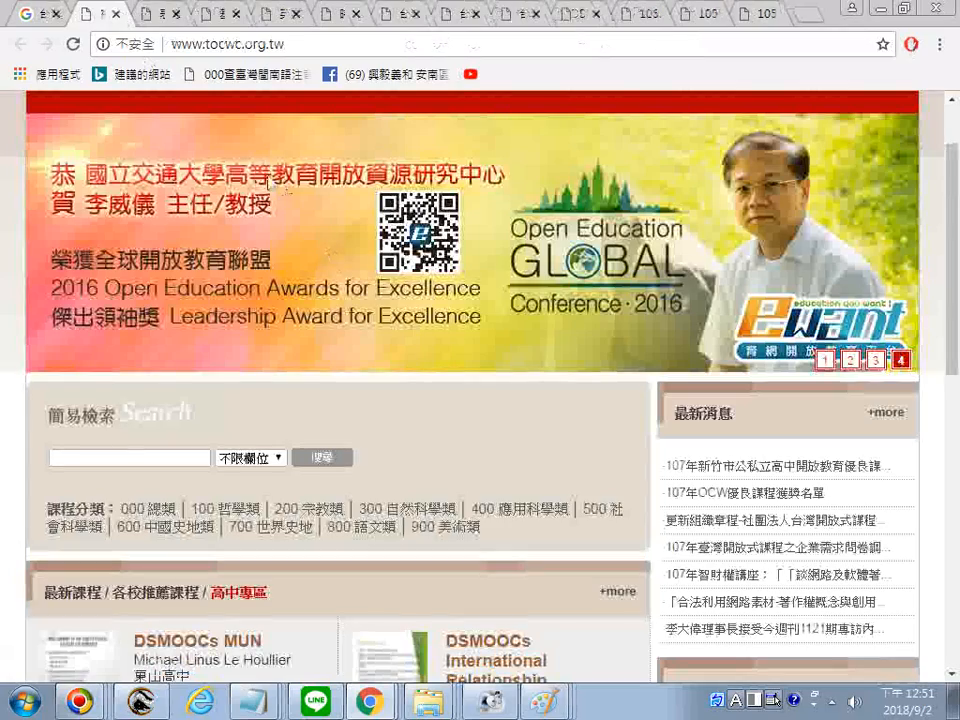
Step: Look through the 高中專區 course list, bring up the 表演學 course record, and open its 網址 link in a new tab
scroll(338, 330, down, 4)
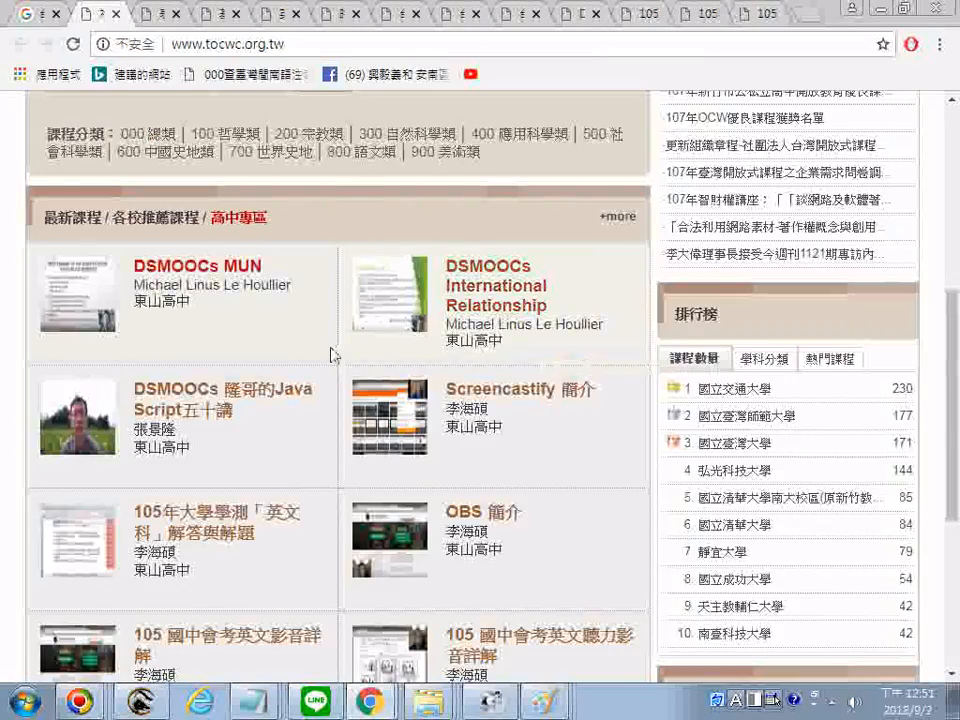
scroll(325, 370, down, 4)
scroll(321, 378, up, 4)
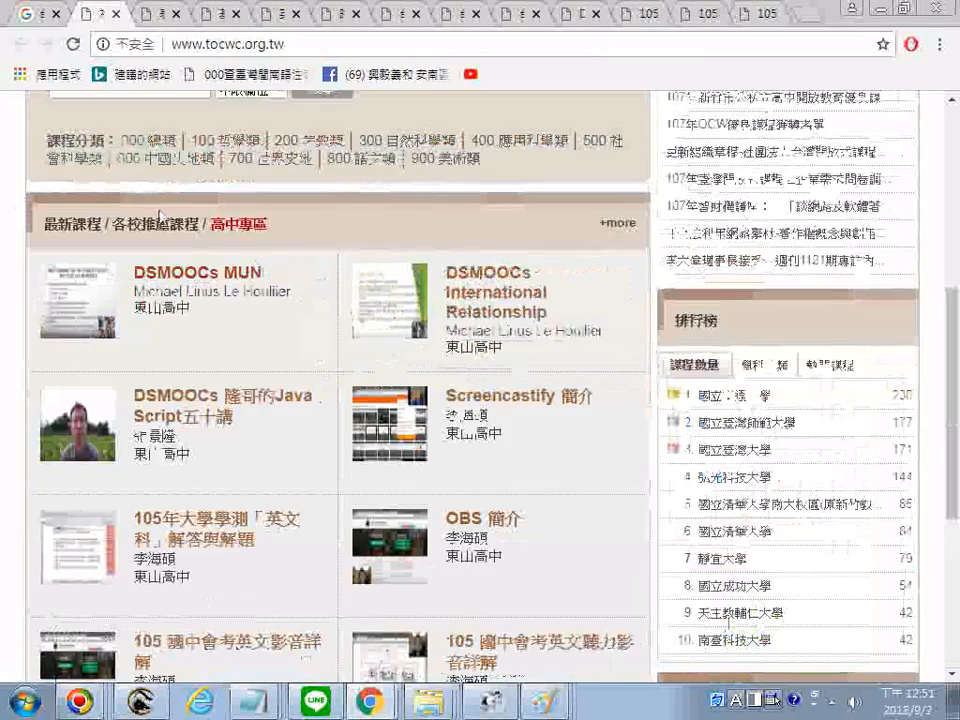
click(166, 17)
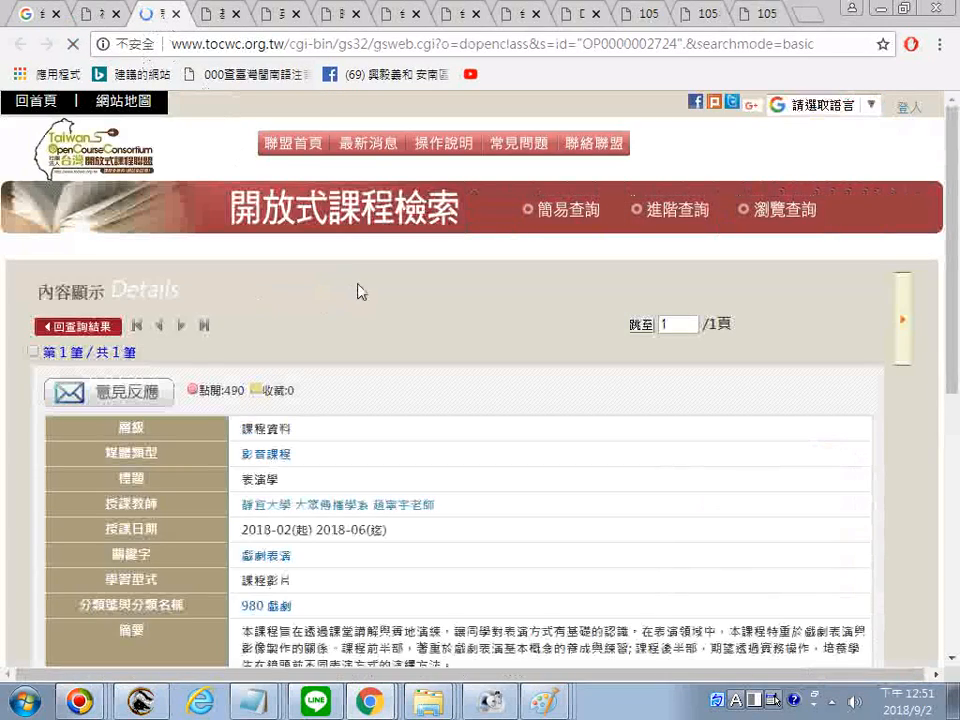
scroll(359, 289, down, 1)
scroll(359, 295, down, 1)
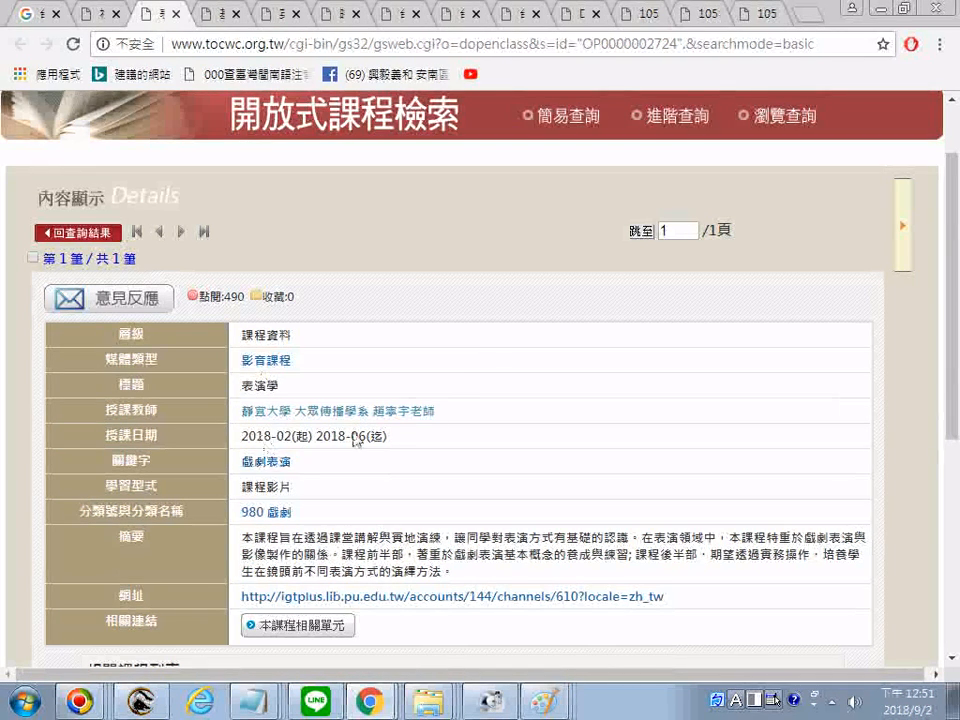
scroll(506, 326, down, 2)
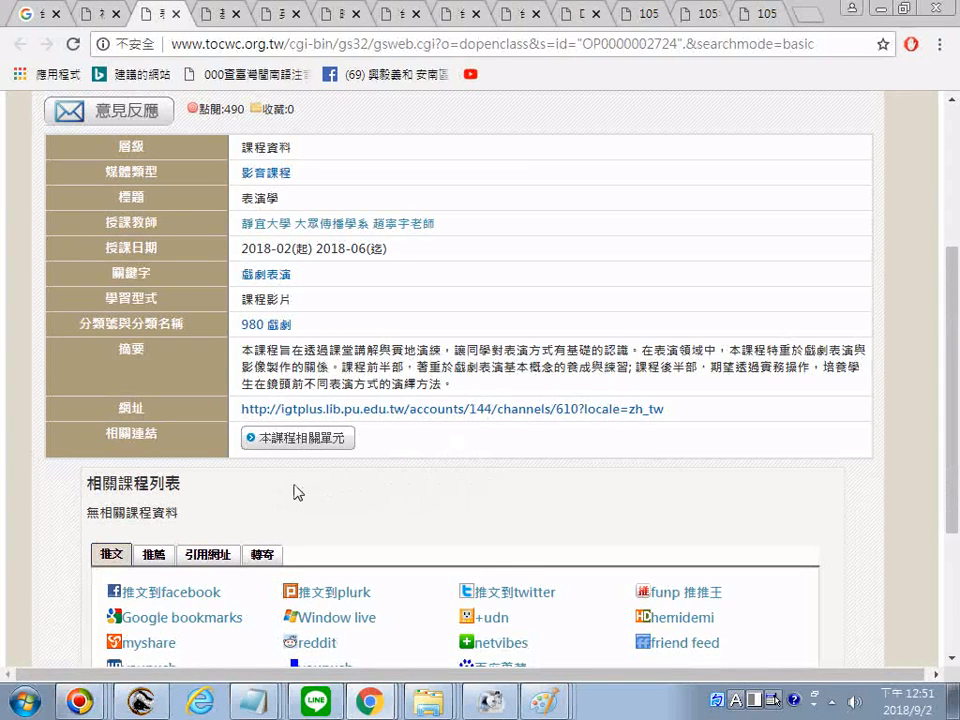
right_click(562, 412)
click(608, 423)
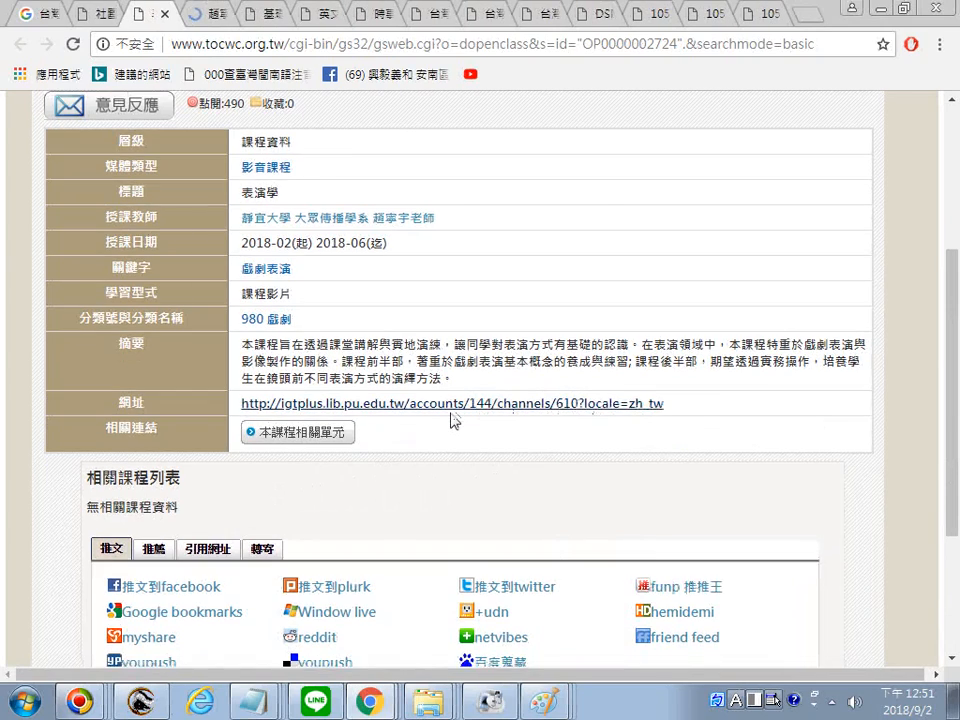
Step: Save the 表演學 course record as the PDF 表演學__台灣開放式課程聯盟 on the ADATA HM900 (H:) drive and close its tab
scroll(456, 422, down, 3)
scroll(373, 432, up, 10)
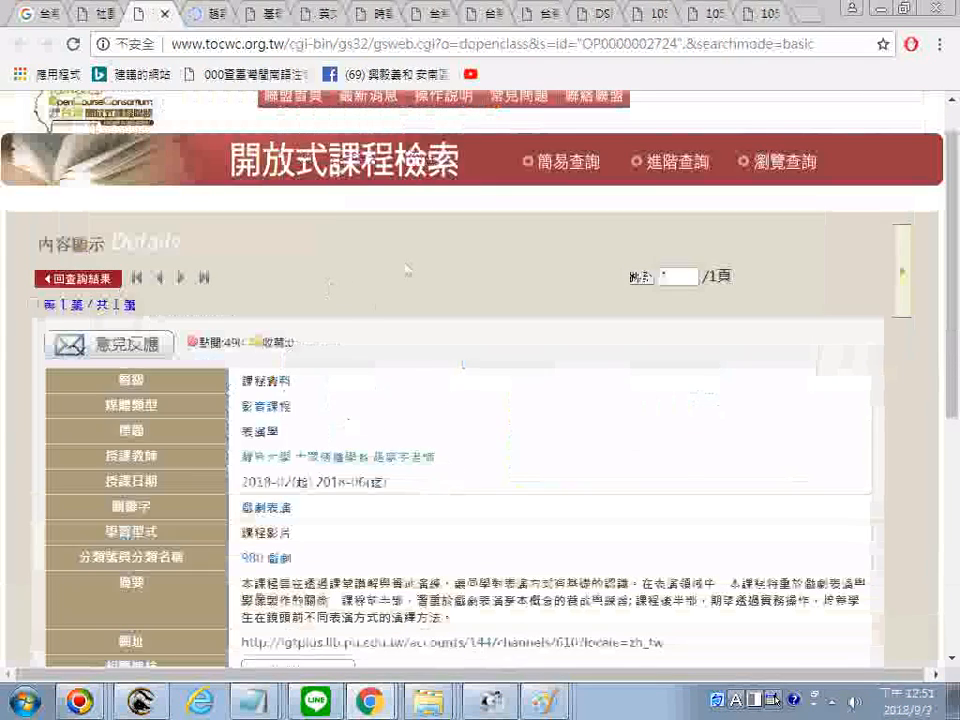
right_click(408, 256)
click(476, 366)
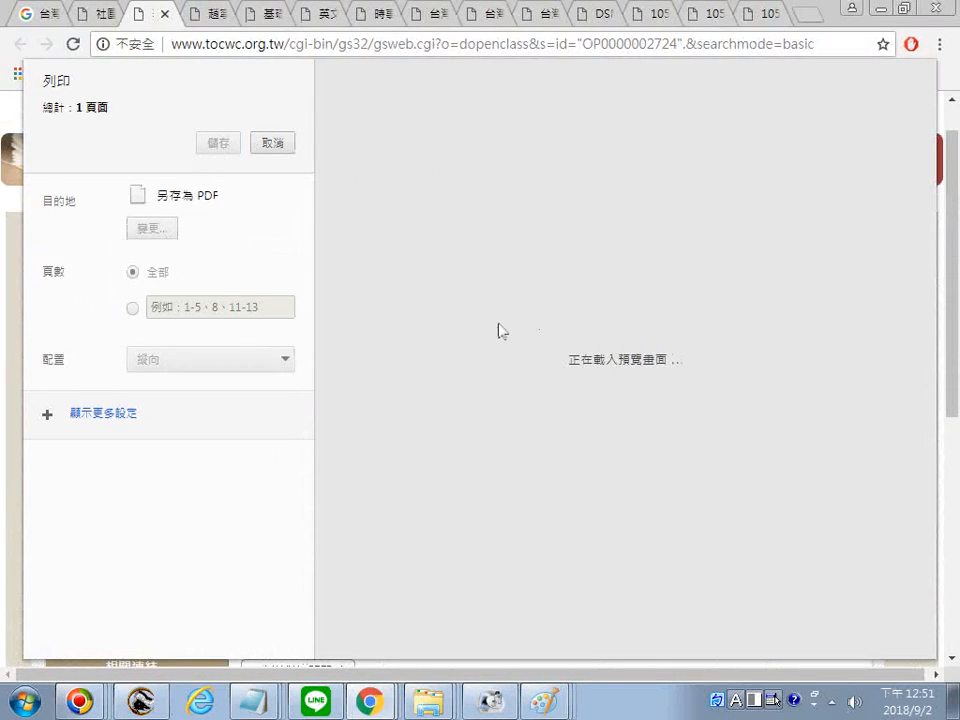
key(Return)
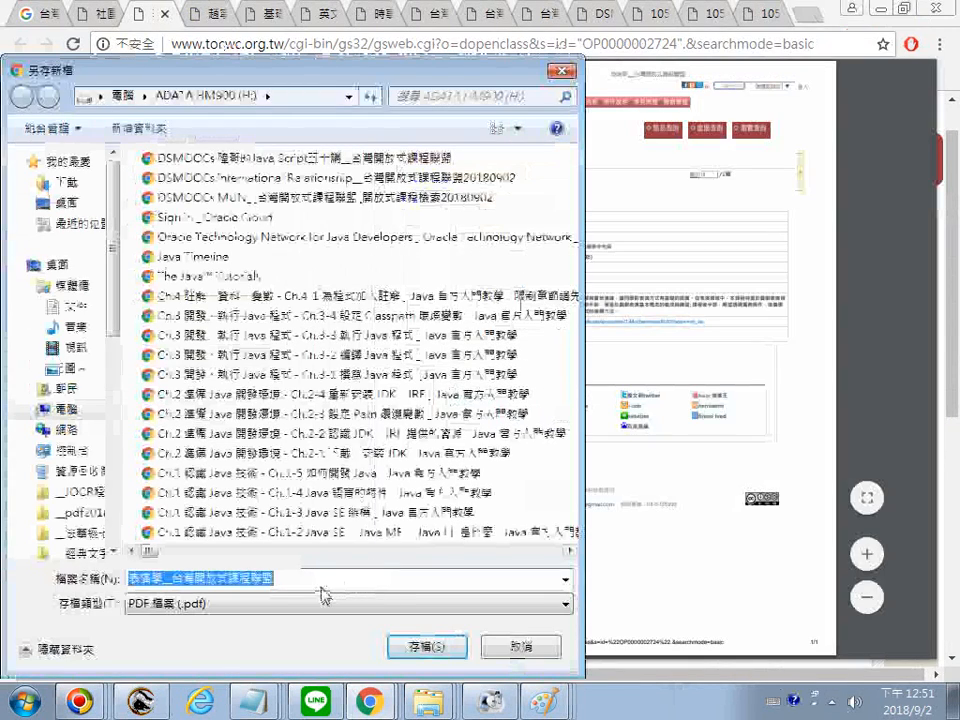
click(425, 644)
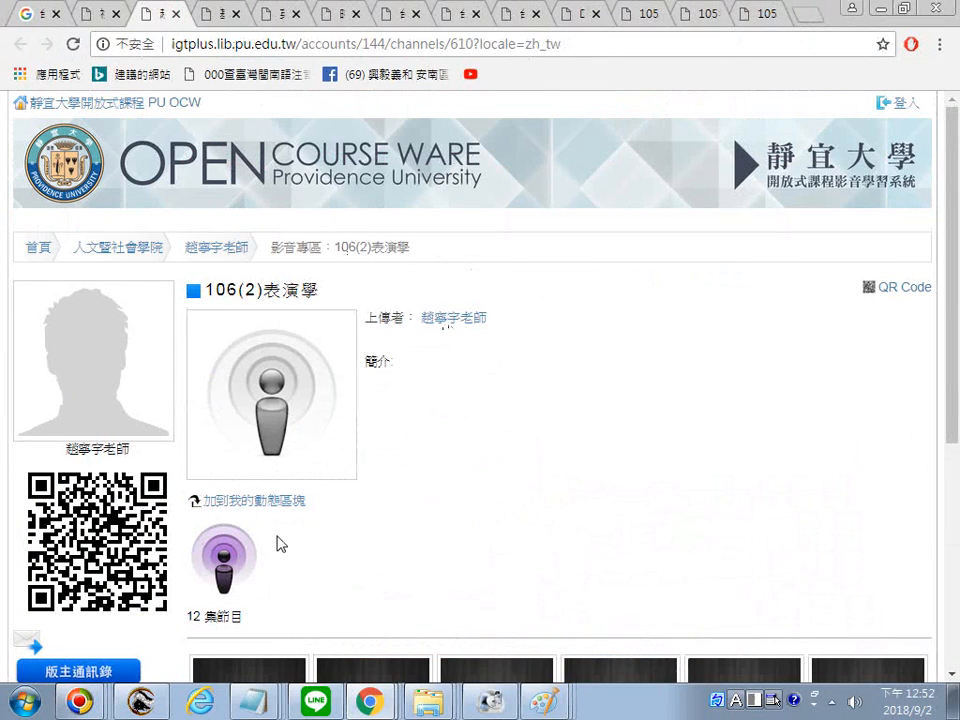
Step: Look through the 106(2)表演學 episodes on the Providence University page and open episode 106(2)表演課 w18
scroll(477, 483, down, 1)
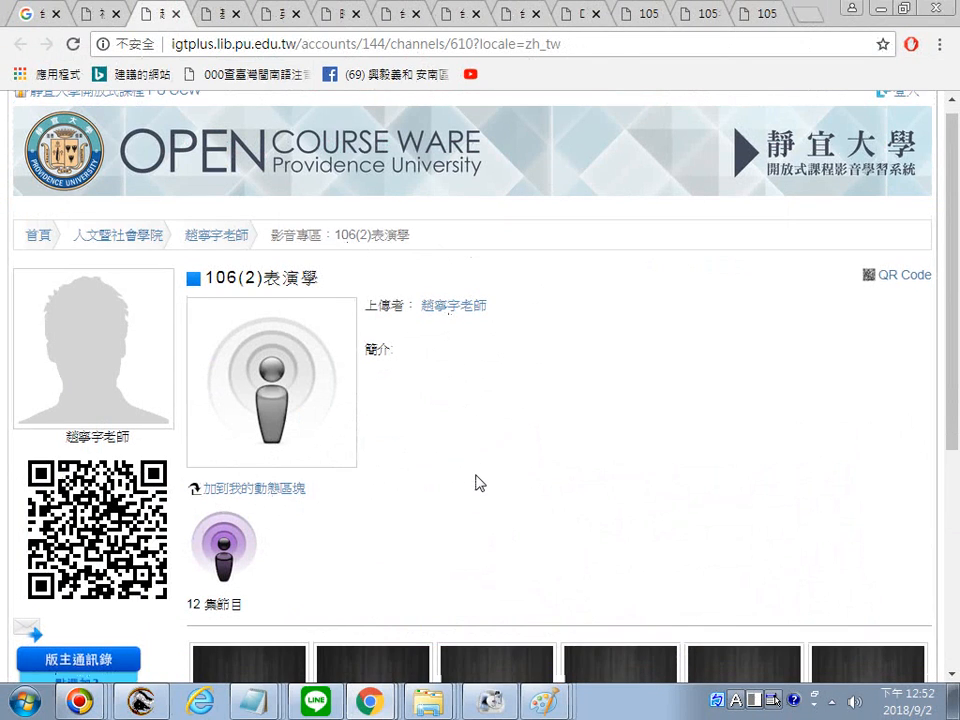
scroll(476, 483, down, 2)
scroll(356, 356, down, 1)
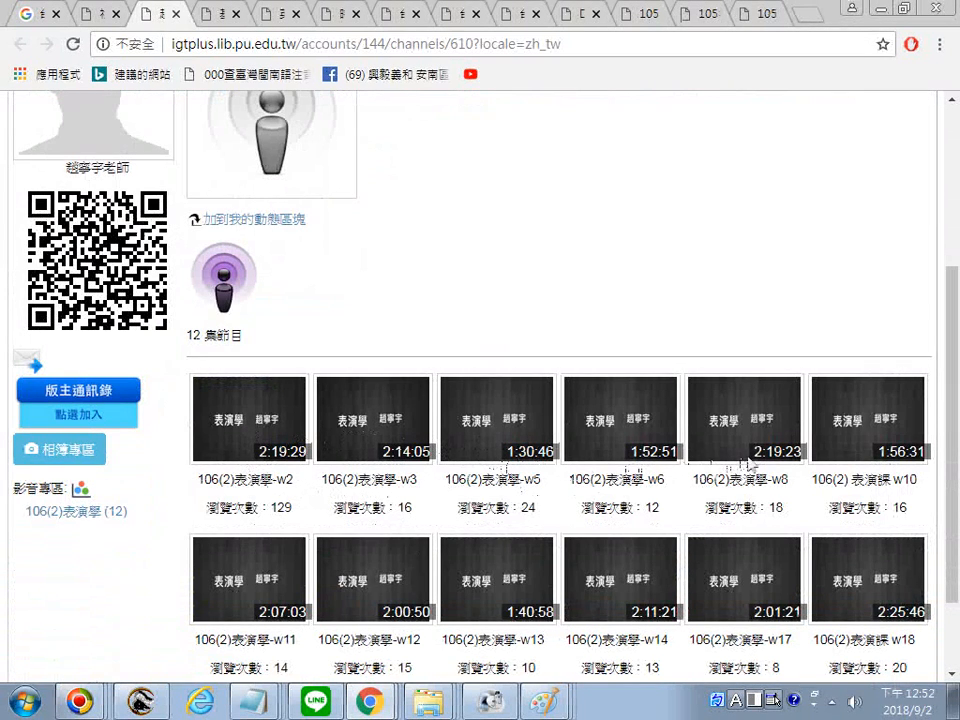
scroll(812, 458, down, 1)
scroll(812, 458, down, 3)
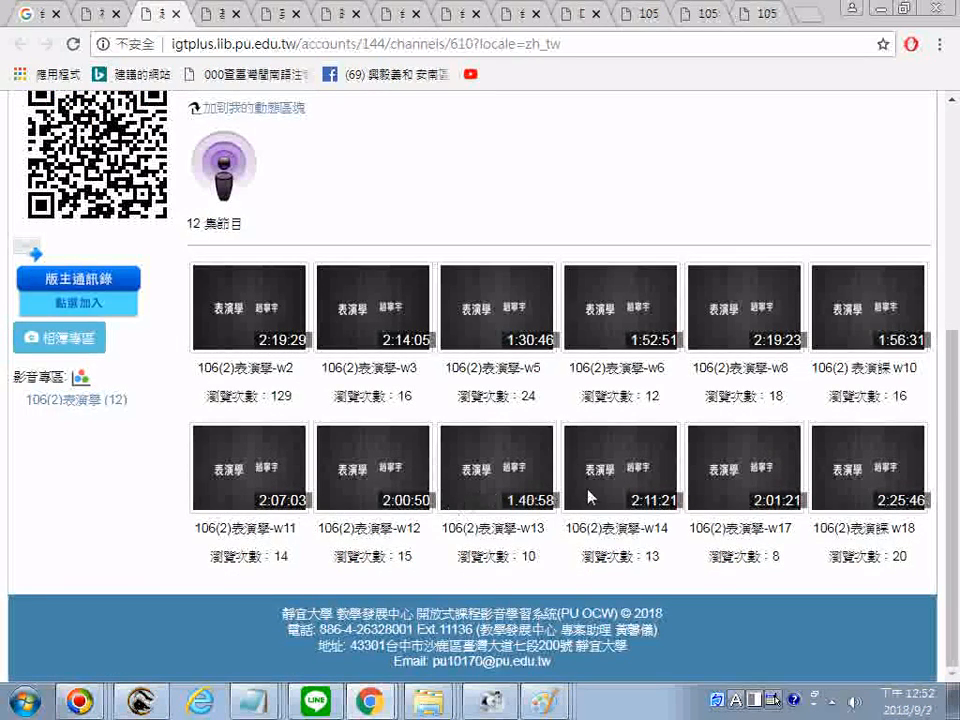
click(857, 476)
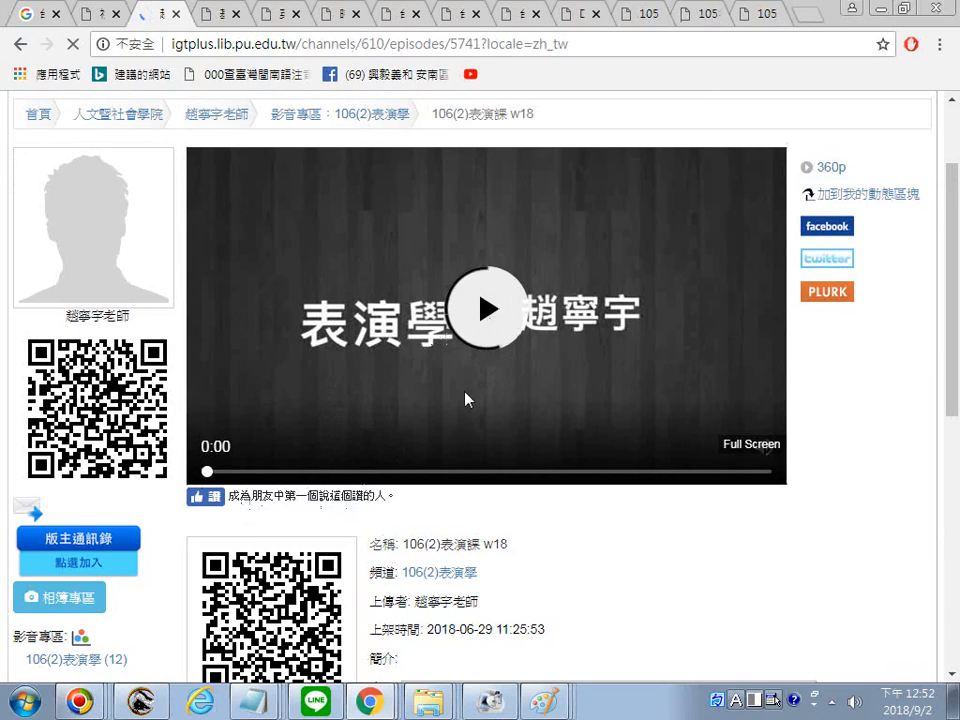
Step: Save the 106(2)表演課 w18 episode page as a PDF on the ADATA HM900 (H:) drive
scroll(510, 490, down, 2)
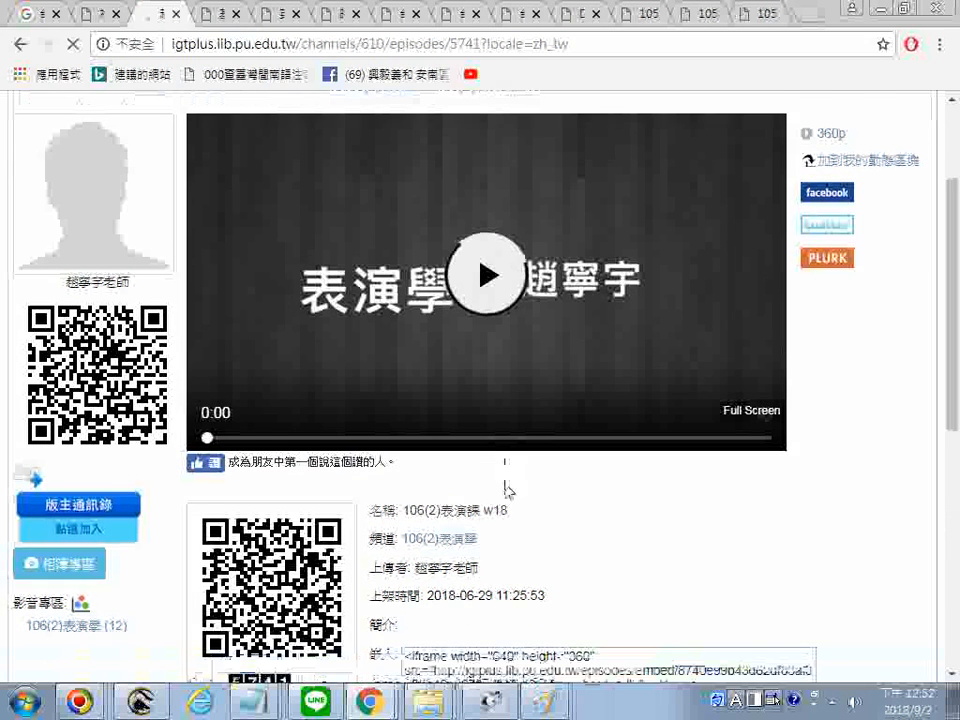
right_click(574, 462)
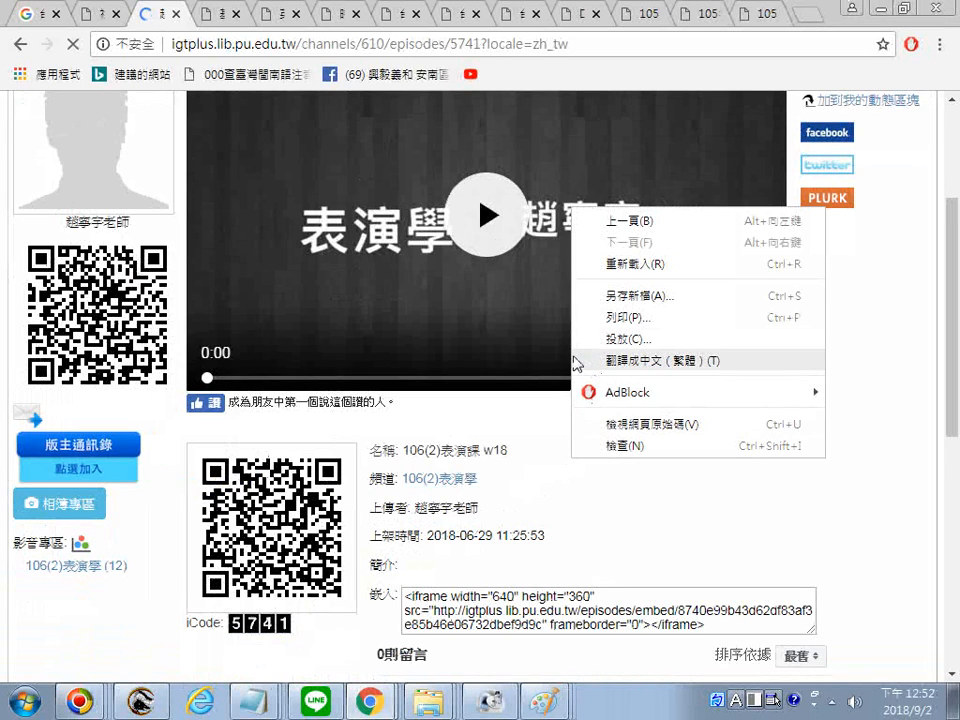
click(628, 317)
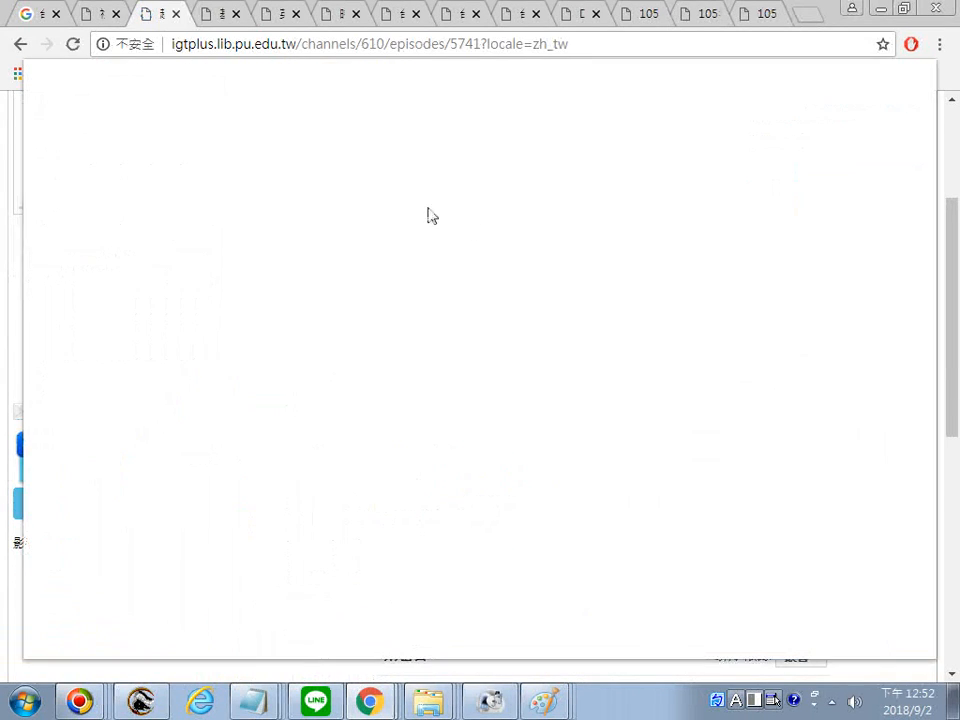
click(218, 143)
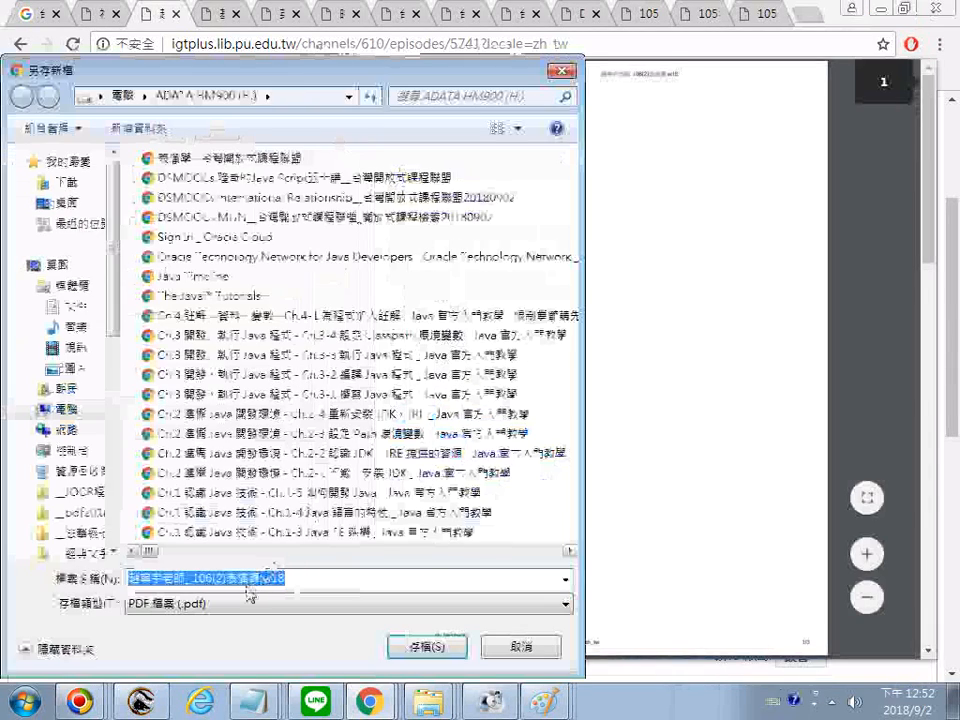
right_click(243, 579)
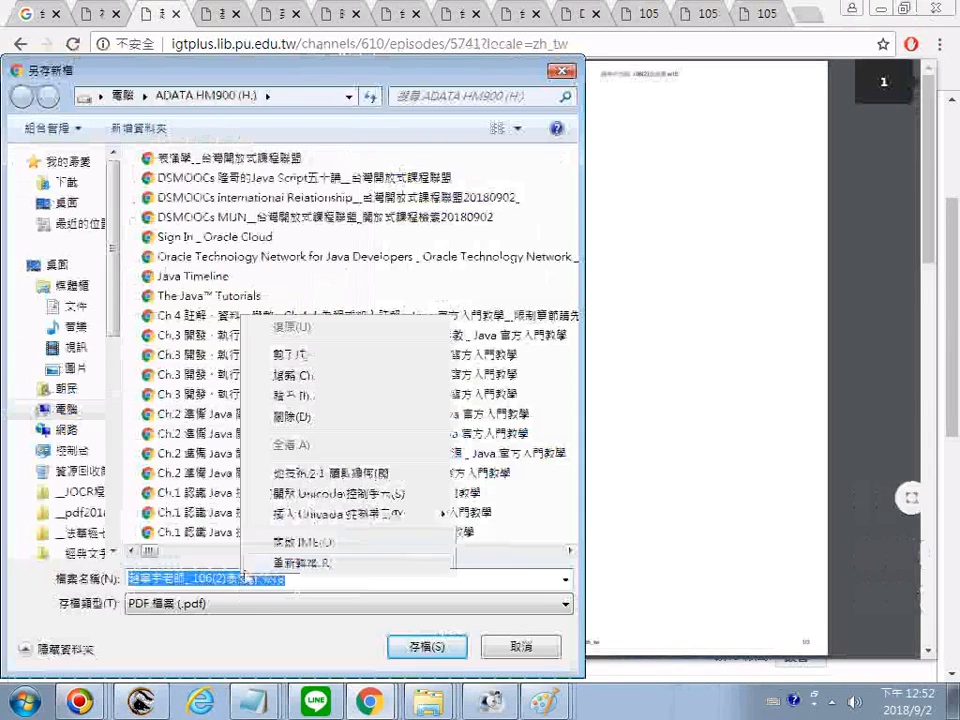
click(292, 397)
click(424, 648)
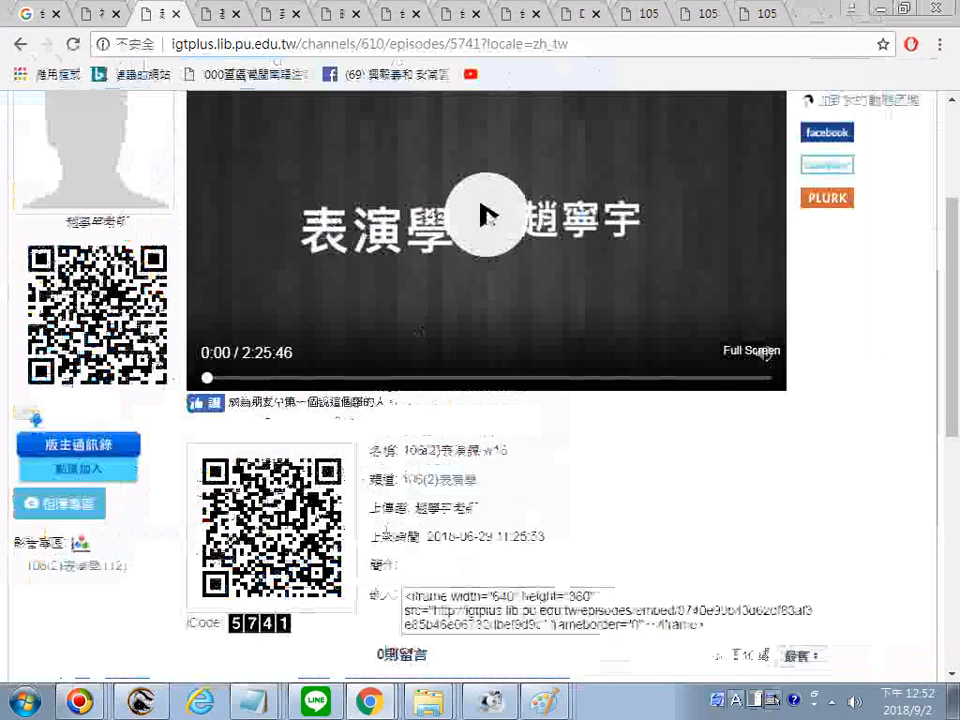
Step: Play the 106(2)表演課 w18 video and look over the list of episodes below it
click(487, 215)
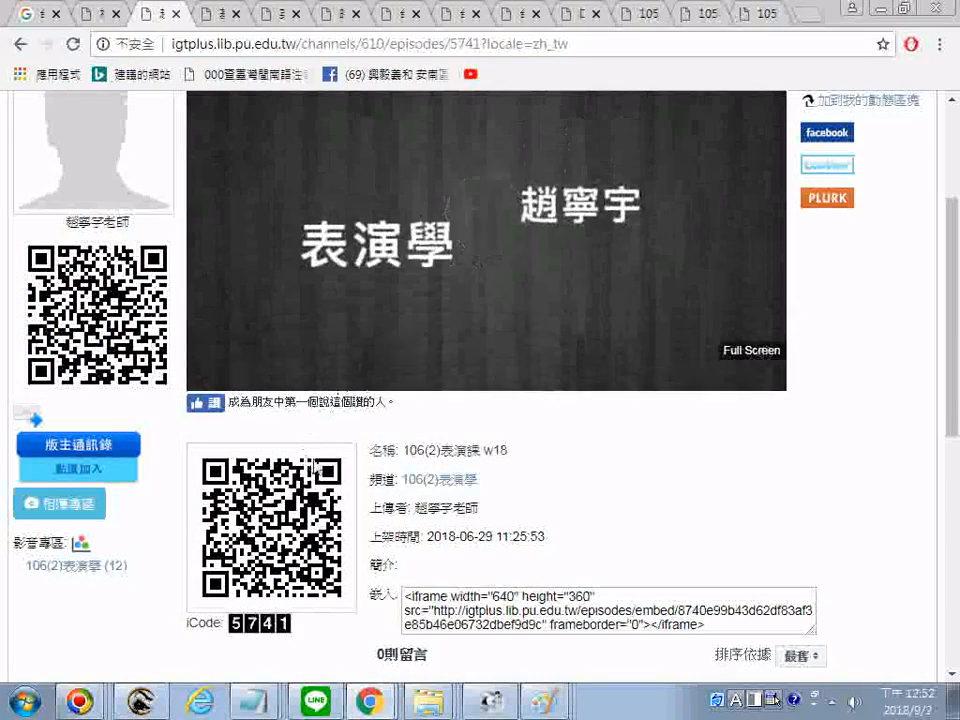
mouse_move(495, 358)
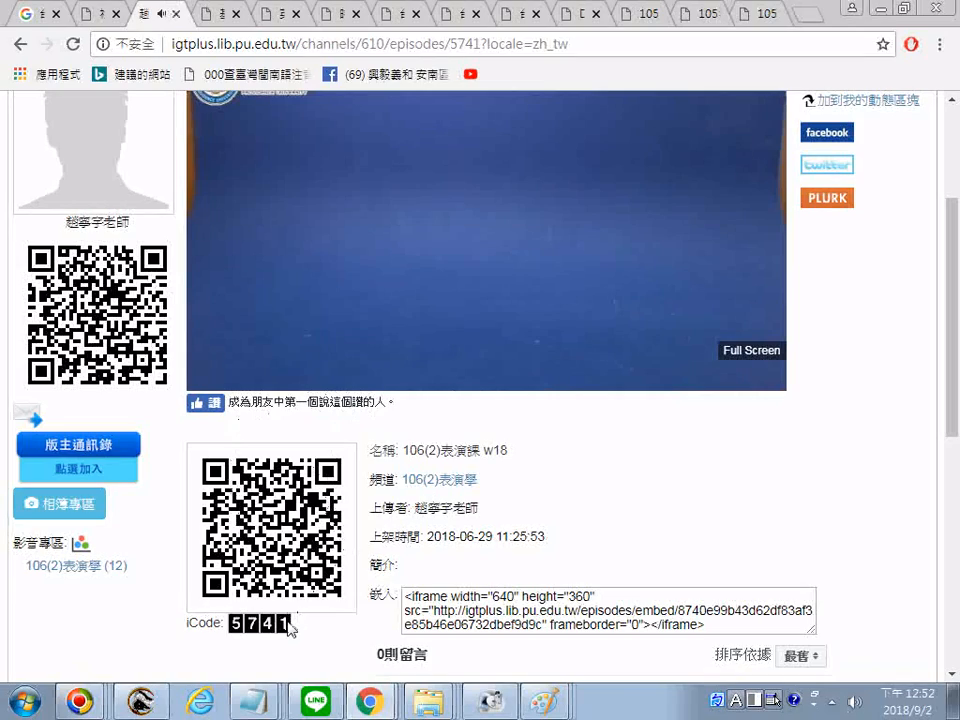
scroll(537, 503, down, 5)
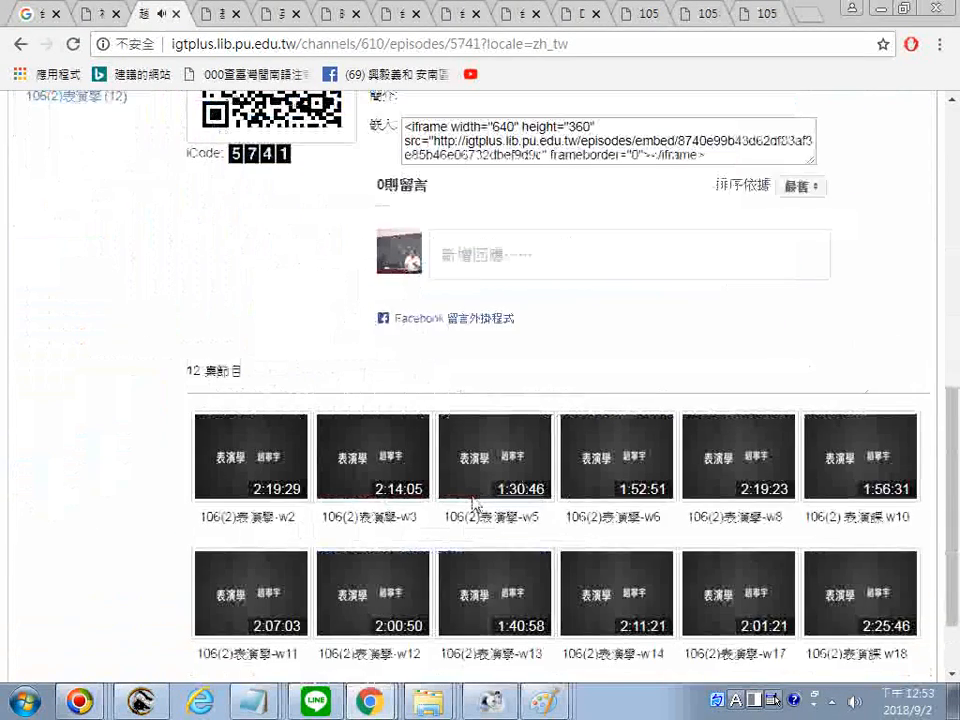
scroll(524, 488, down, 1)
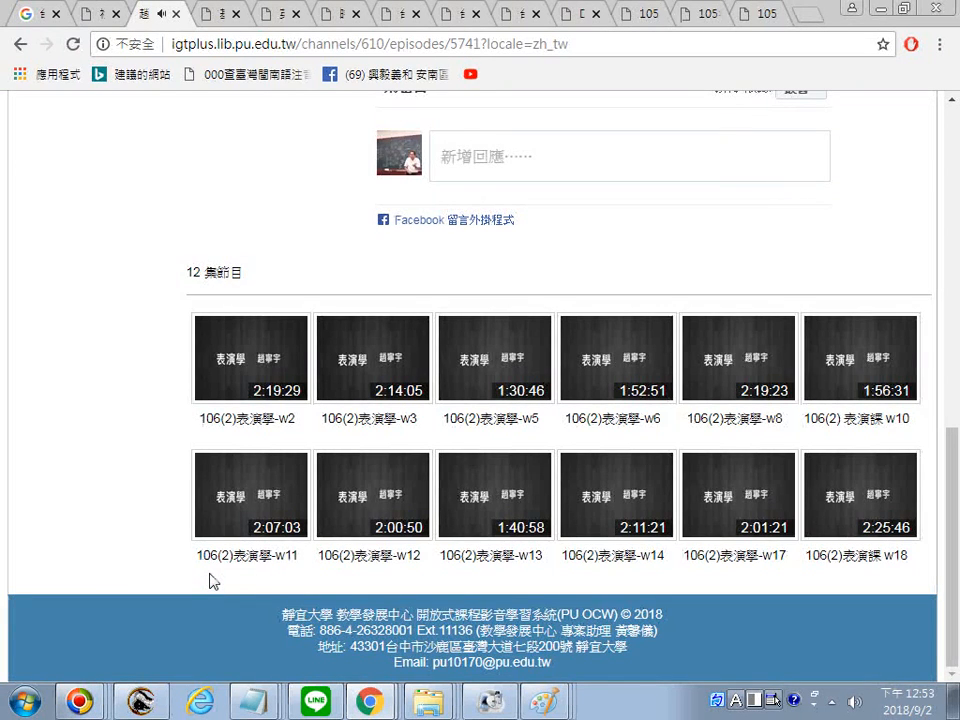
scroll(212, 580, up, 2)
scroll(213, 577, down, 2)
scroll(222, 576, up, 10)
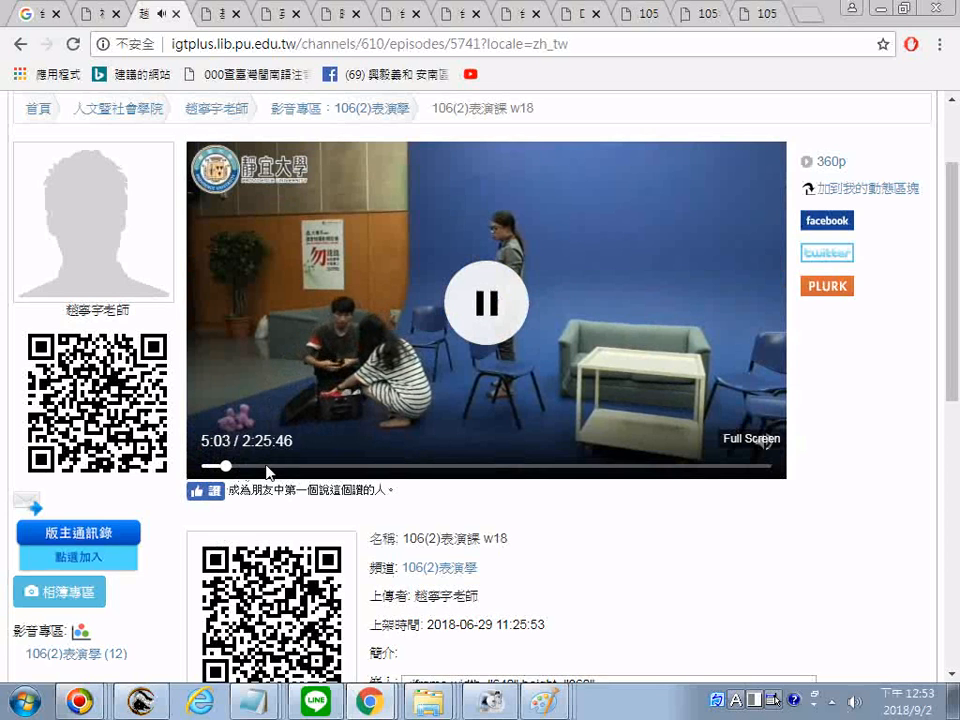
Step: Skip the w18 video ahead to about 12:00 and on to about 16:45, and pause it
click(253, 466)
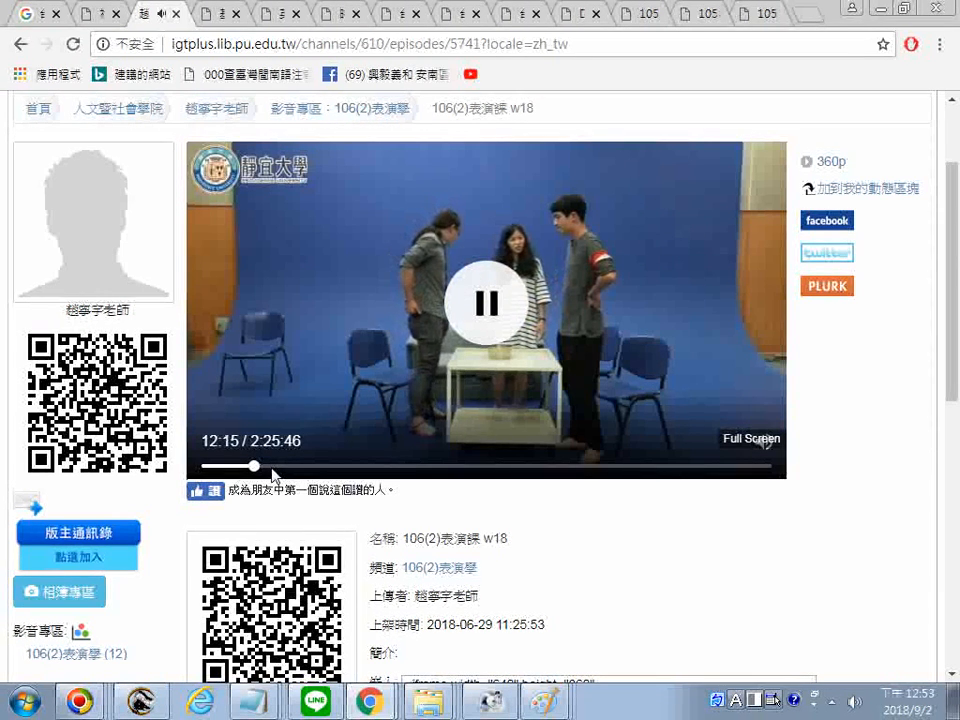
click(272, 470)
click(271, 466)
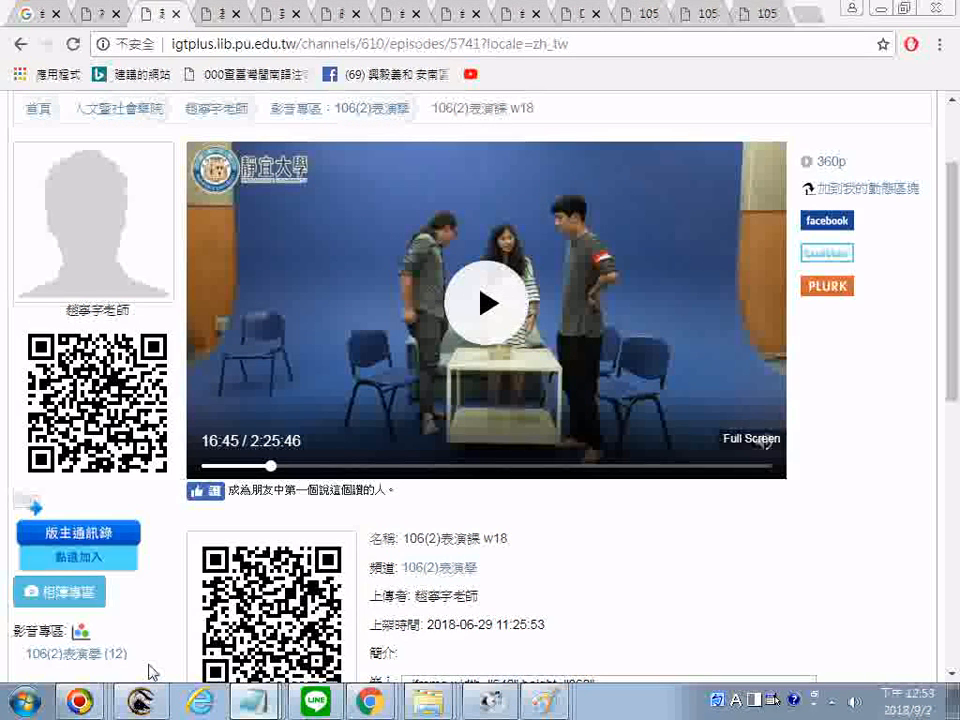
Step: Switch to Notepad and insert DK4T/6 after 台灣開放式課程聯盟課程含大學, with three blank lines before 高中校內課程
click(254, 701)
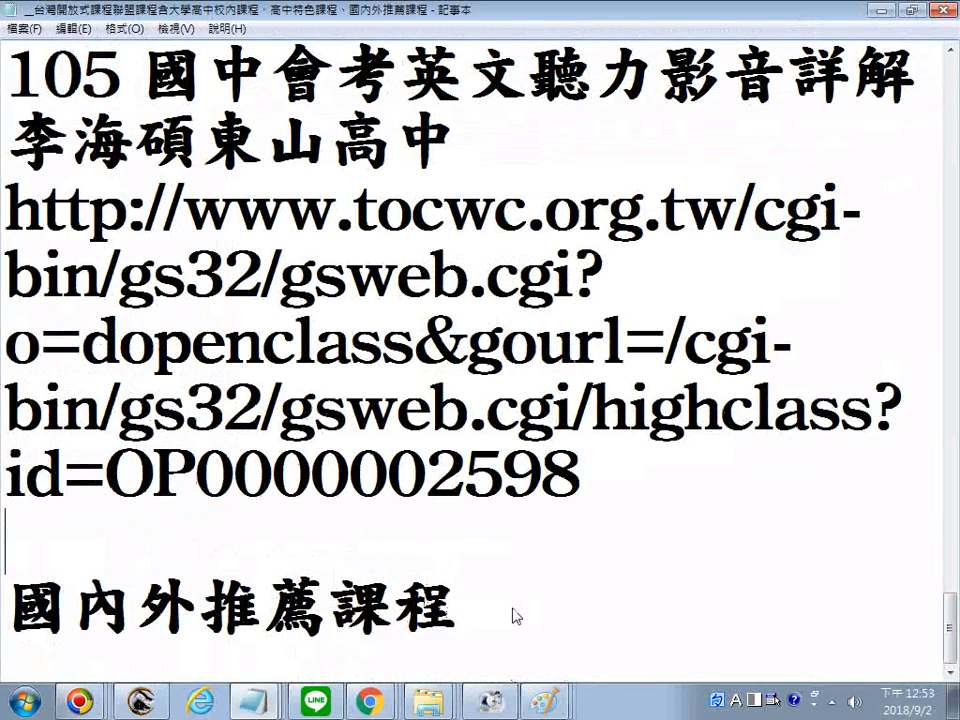
scroll(518, 614, down, 10)
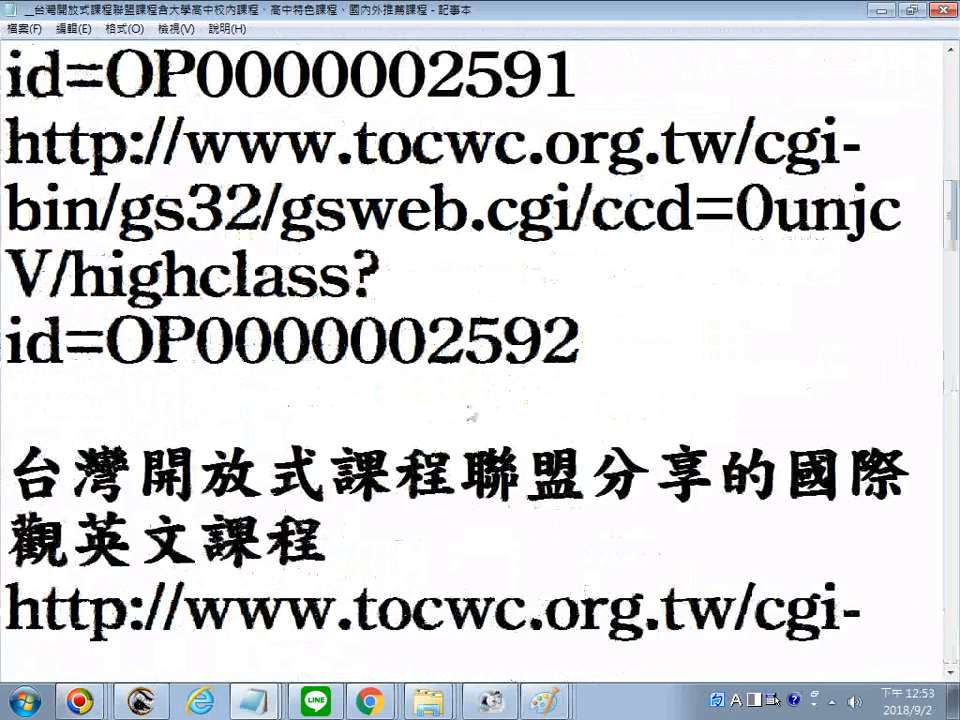
scroll(472, 415, up, 6)
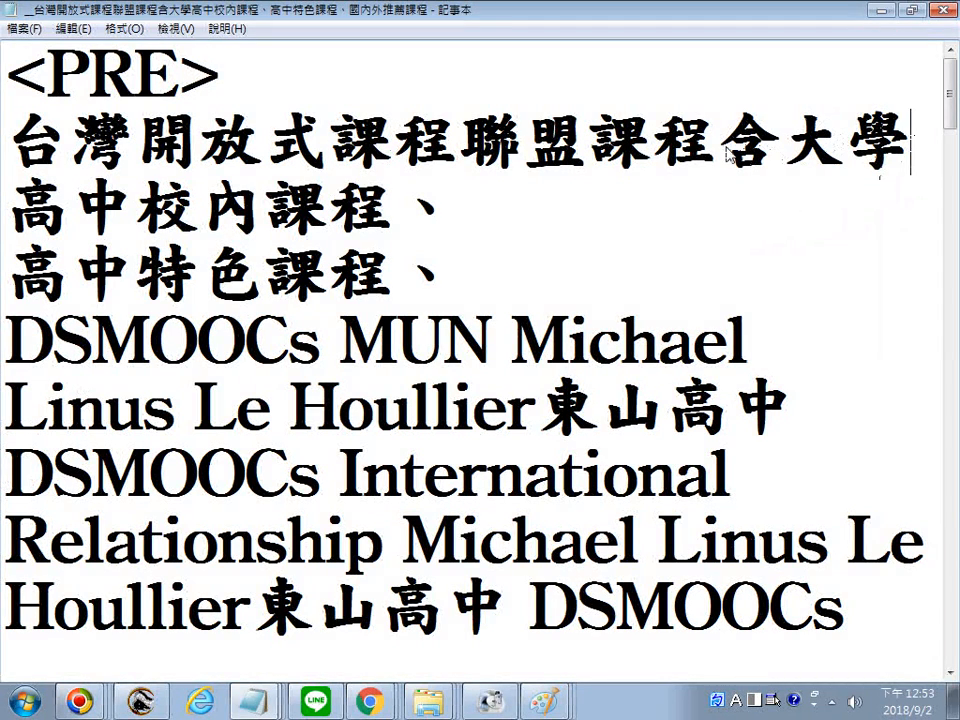
click(900, 135)
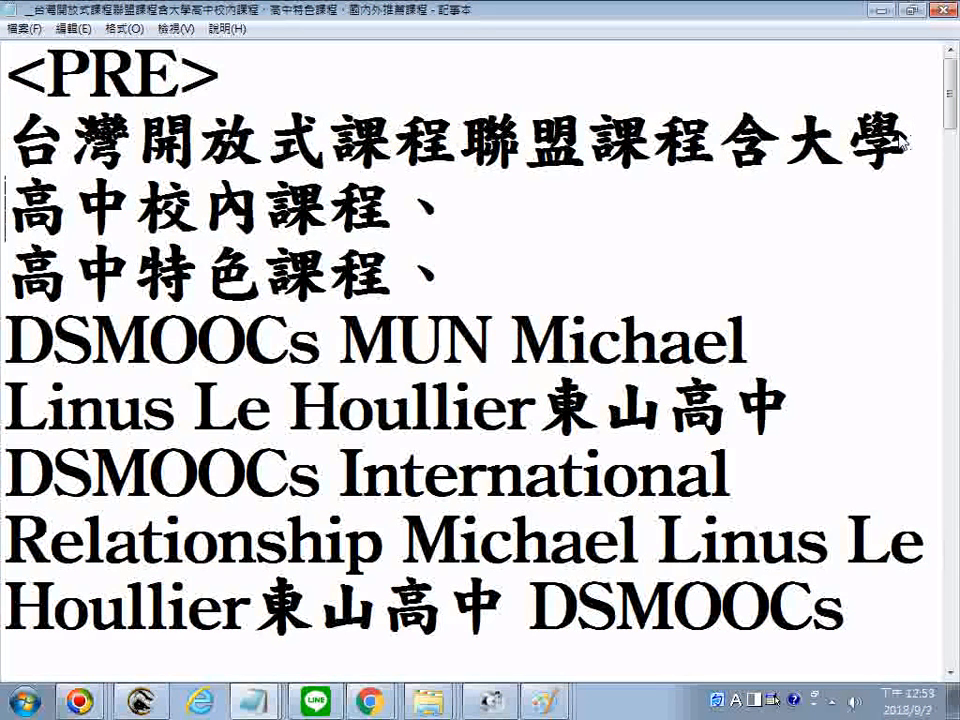
text(DK4T)
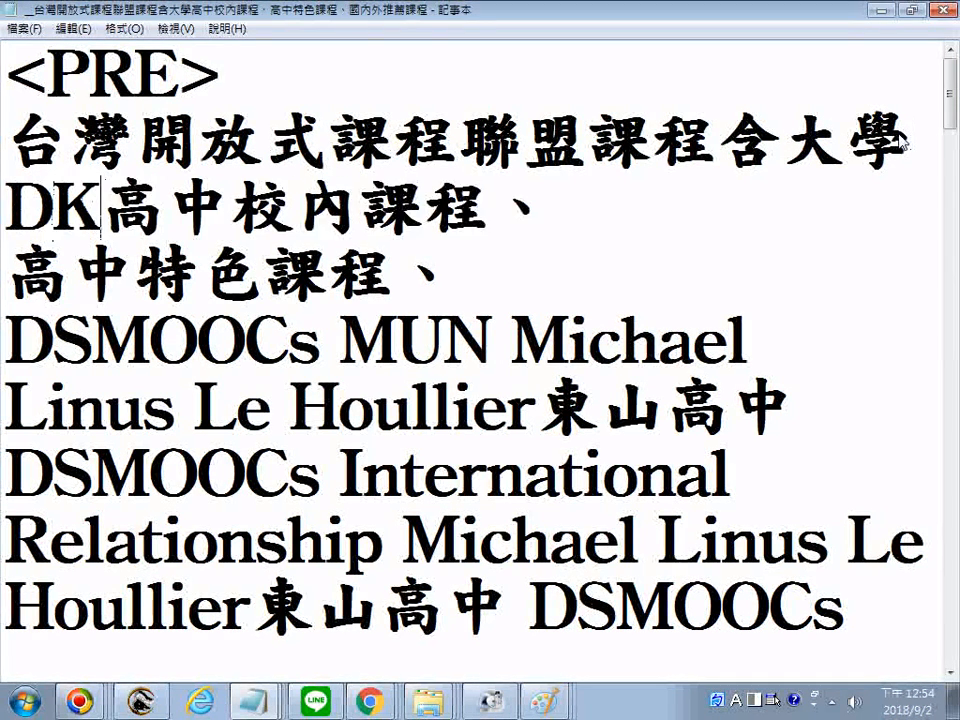
text(/6)
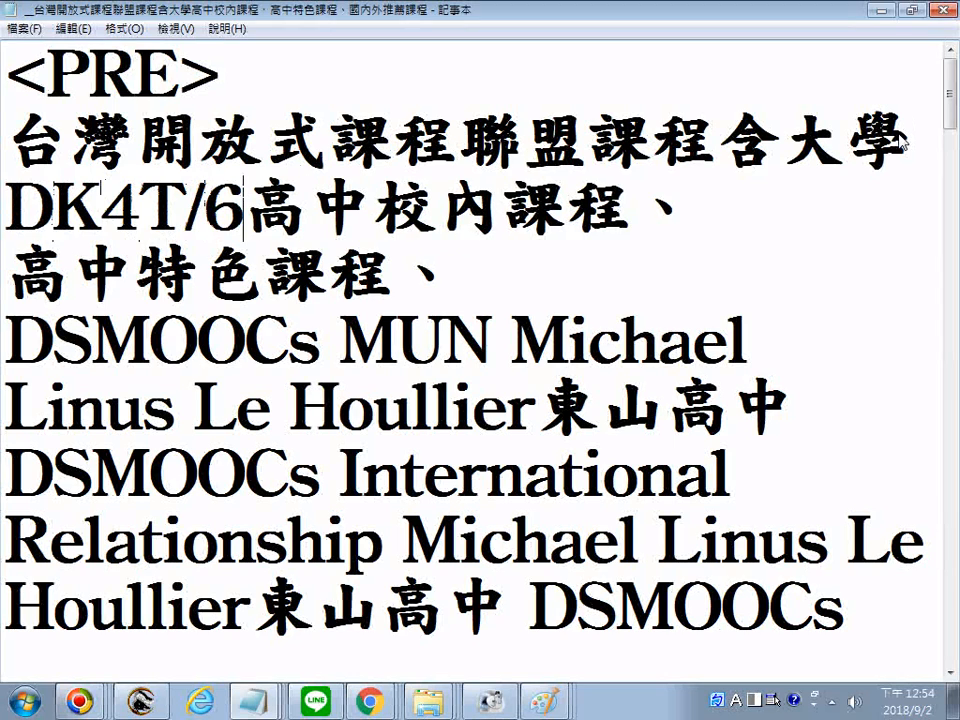
key(Return)
key(Return)
key(Return)
key(Return)
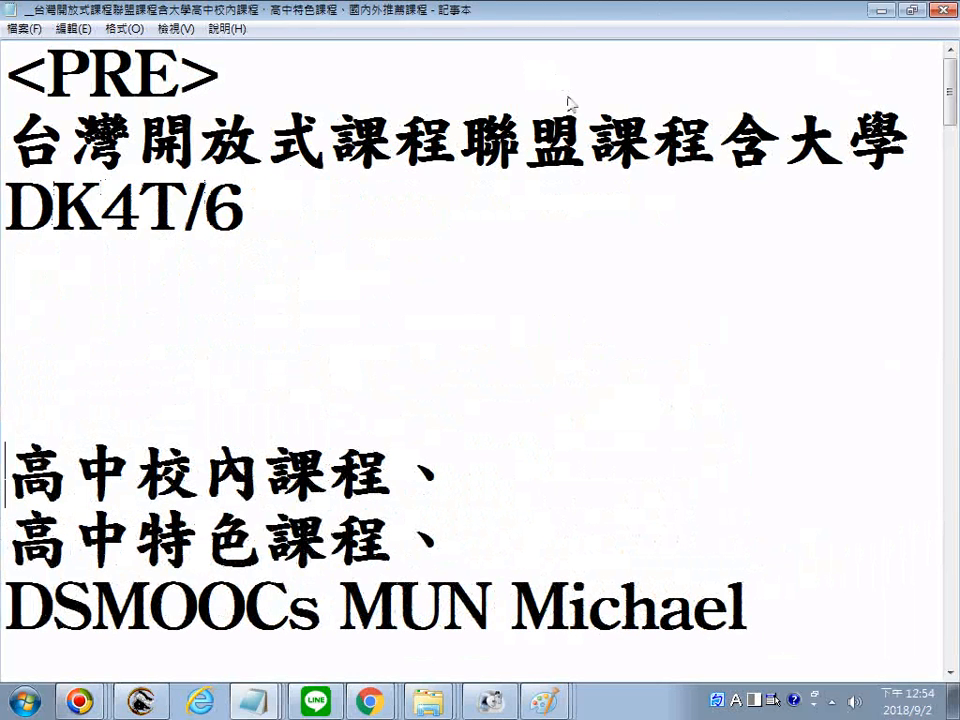
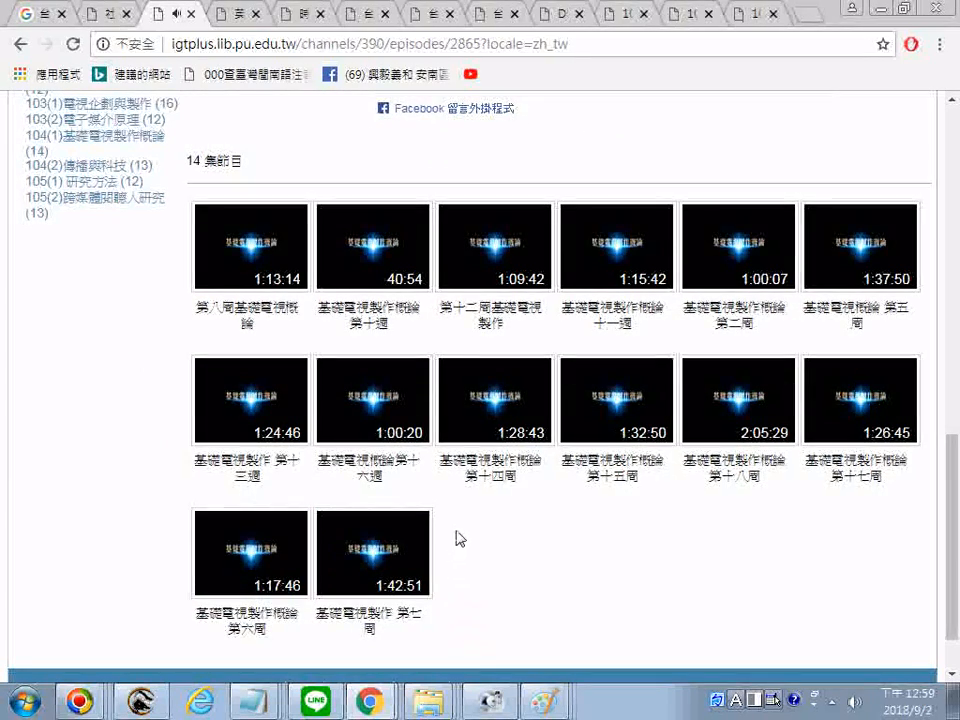
Step: Look over the 104(1)基礎電視製作概論 episodes and open the episode 基礎電視製作 第七周
scroll(420, 500, up, 4)
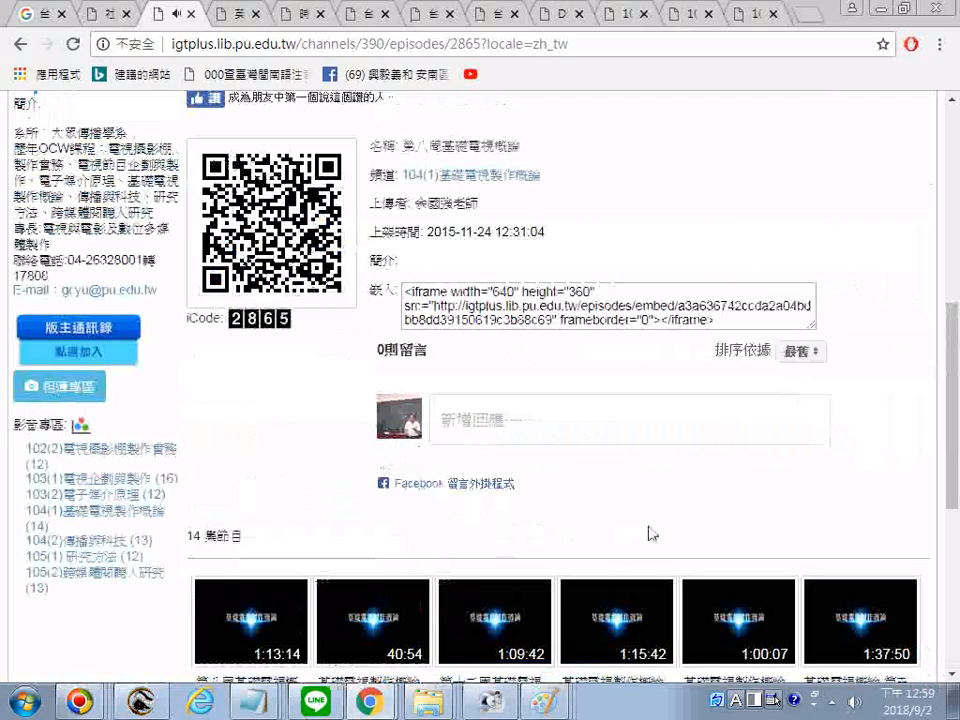
scroll(660, 537, down, 4)
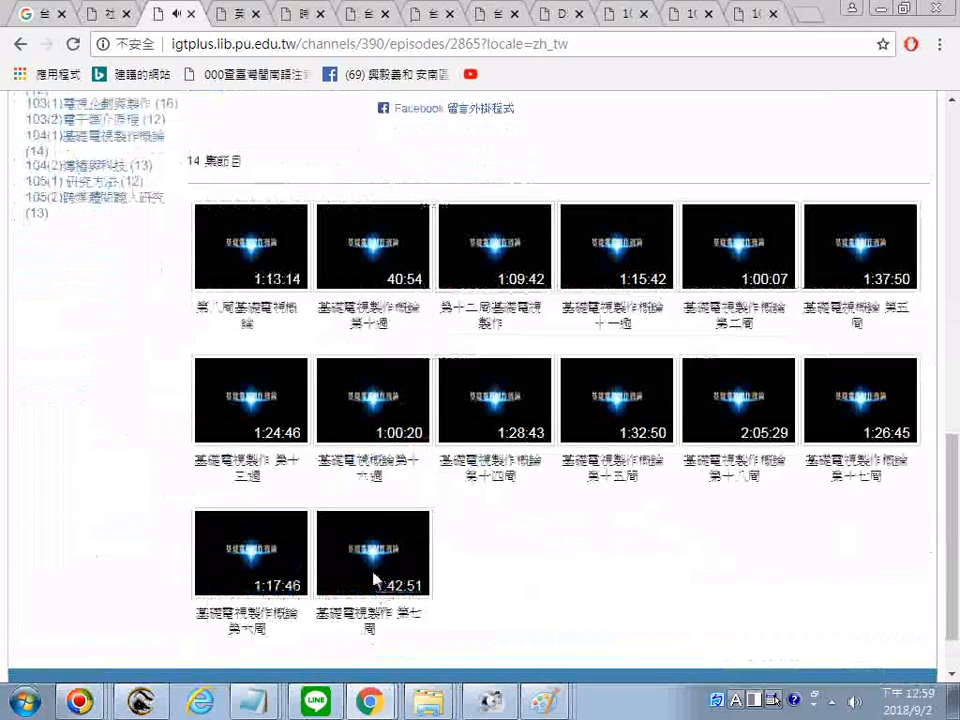
click(375, 579)
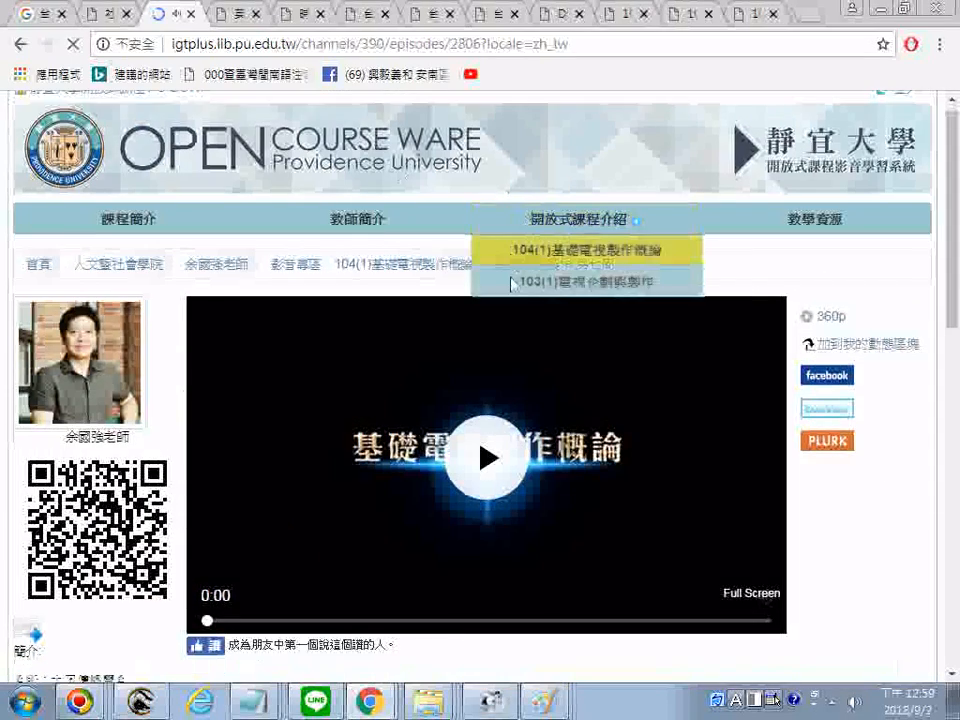
Step: Save the 基礎電視製作 第七周 page as a PDF on the ADATA HM900 (H:) drive, copying its proposed file name
scroll(588, 334, down, 4)
right_click(588, 334)
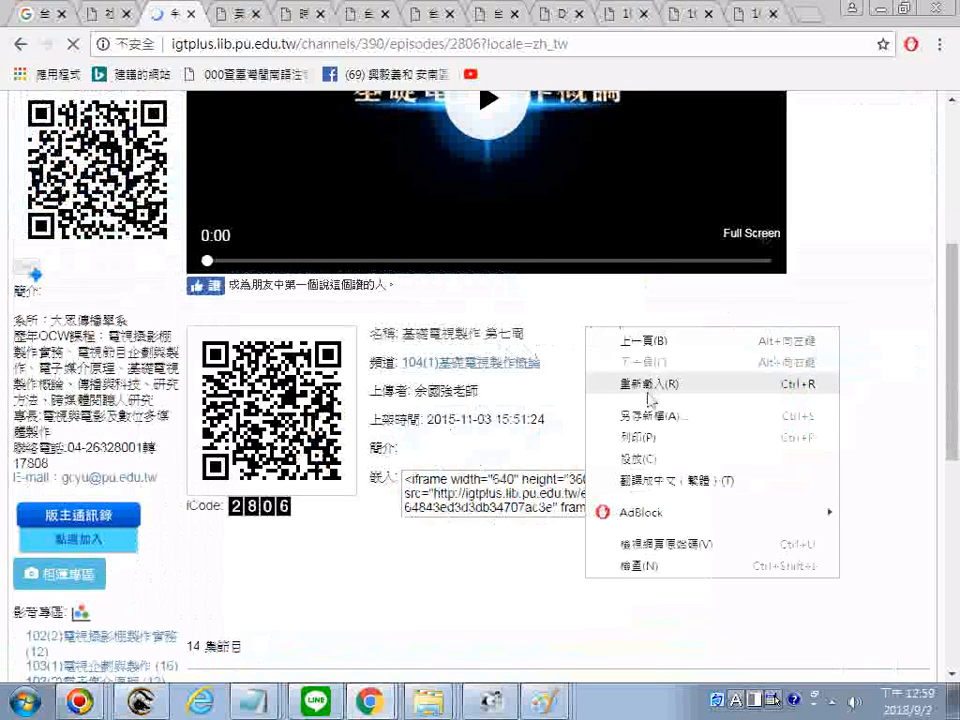
click(645, 437)
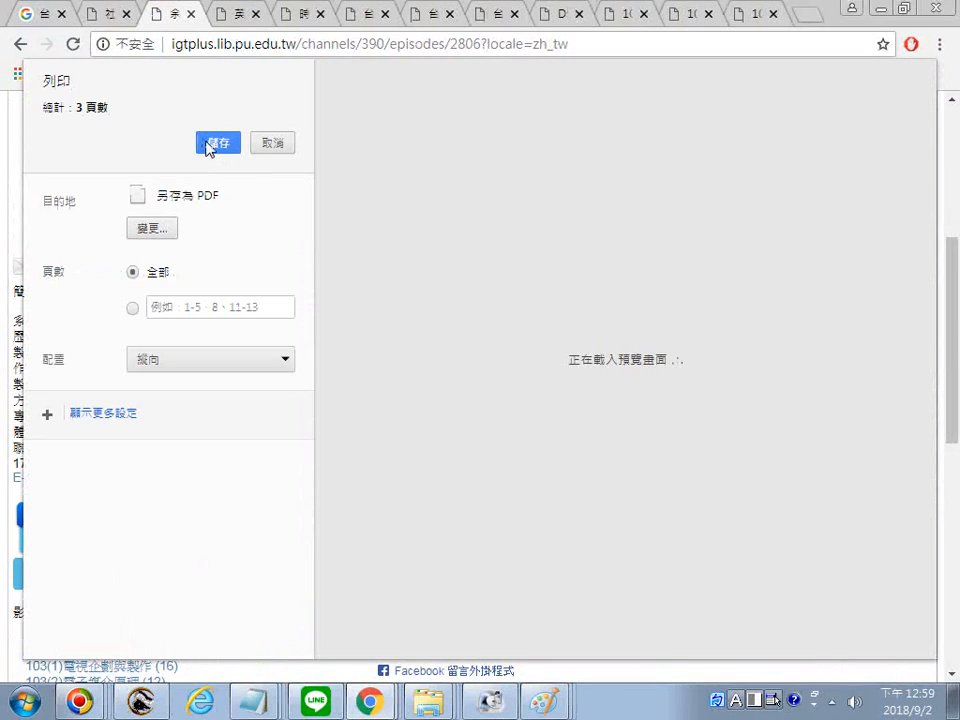
click(212, 143)
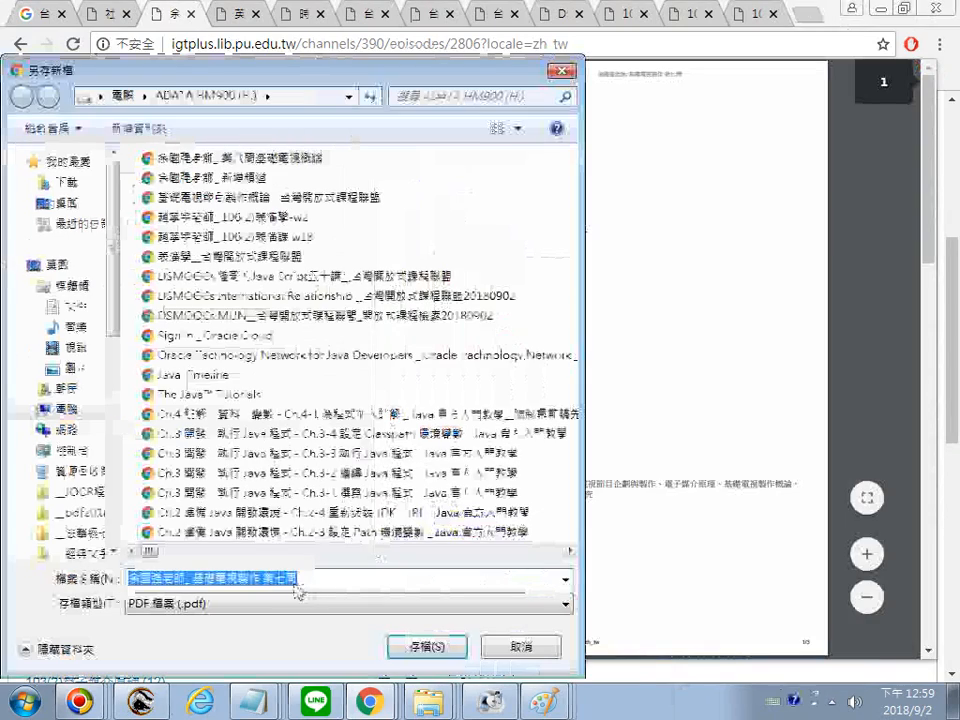
right_click(275, 582)
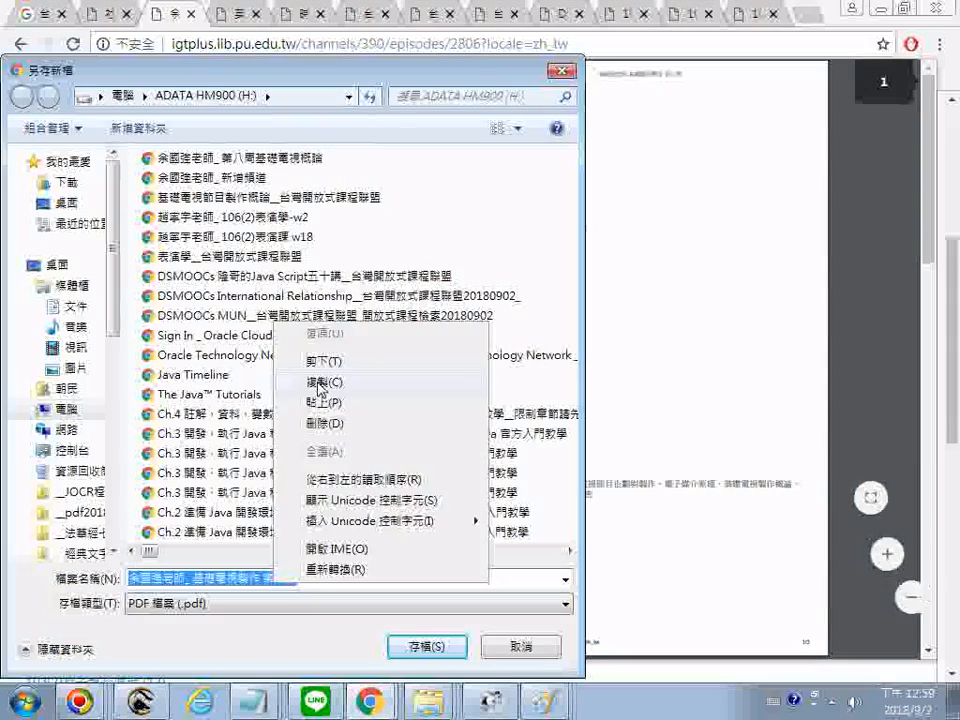
click(321, 384)
click(427, 647)
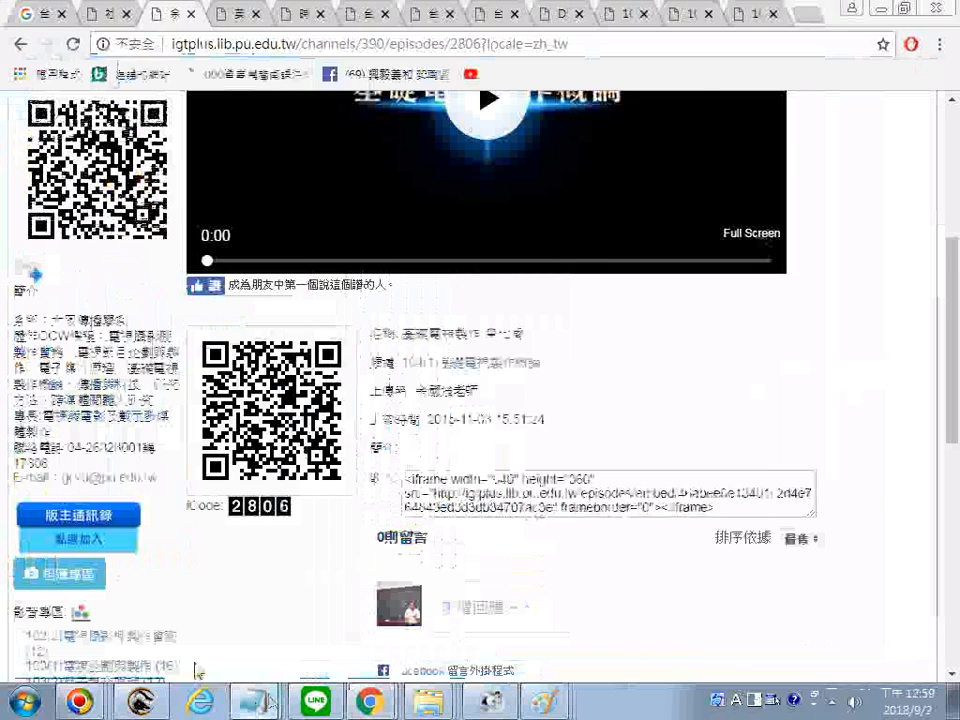
Step: Paste the copied 基礎電視製作 第七周 title on its own line below the 2865 episode link in the Notepad list
click(268, 700)
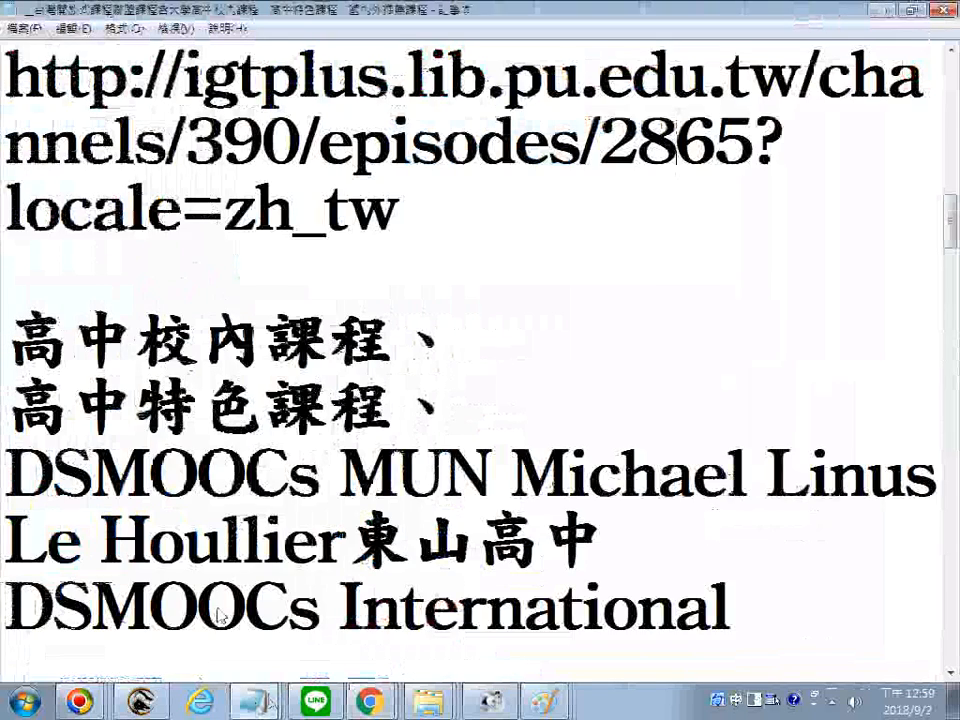
scroll(220, 614, up, 1)
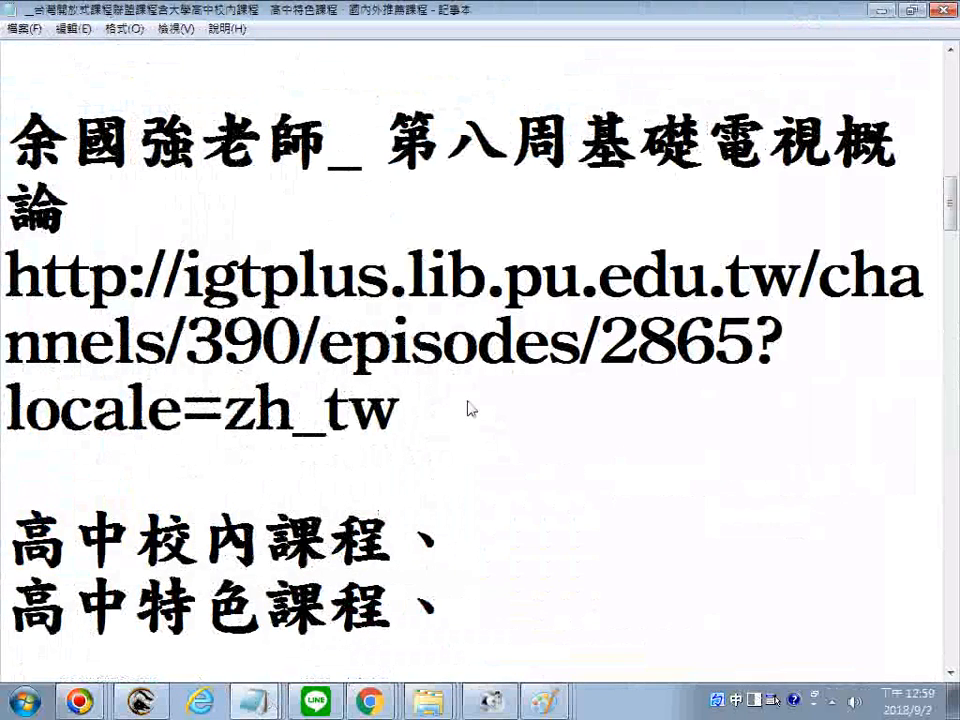
key(Return)
key(Return)
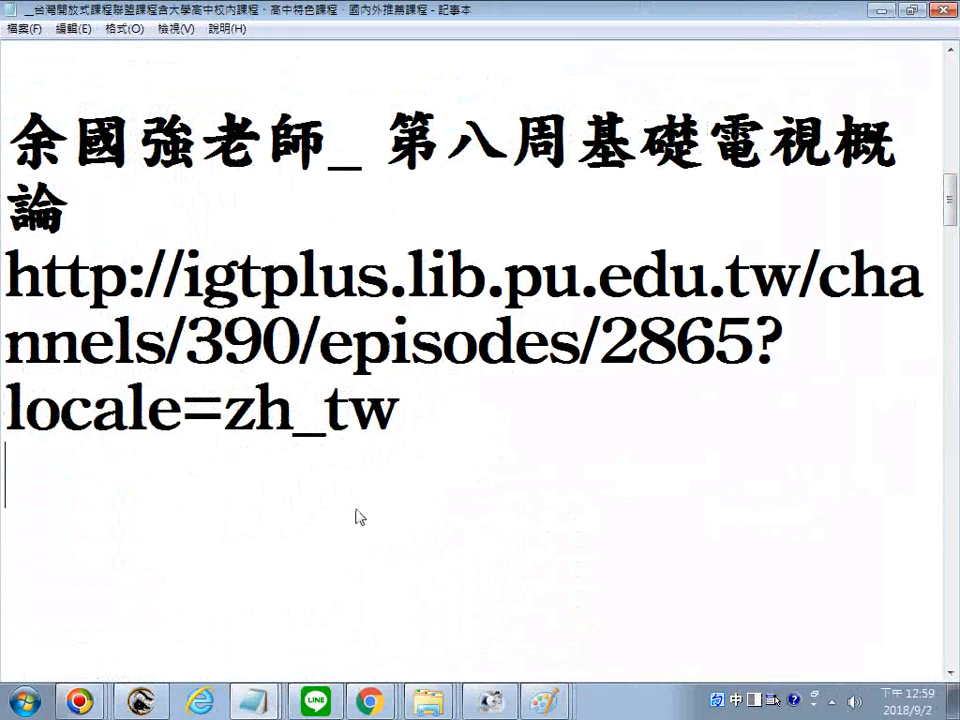
right_click(311, 275)
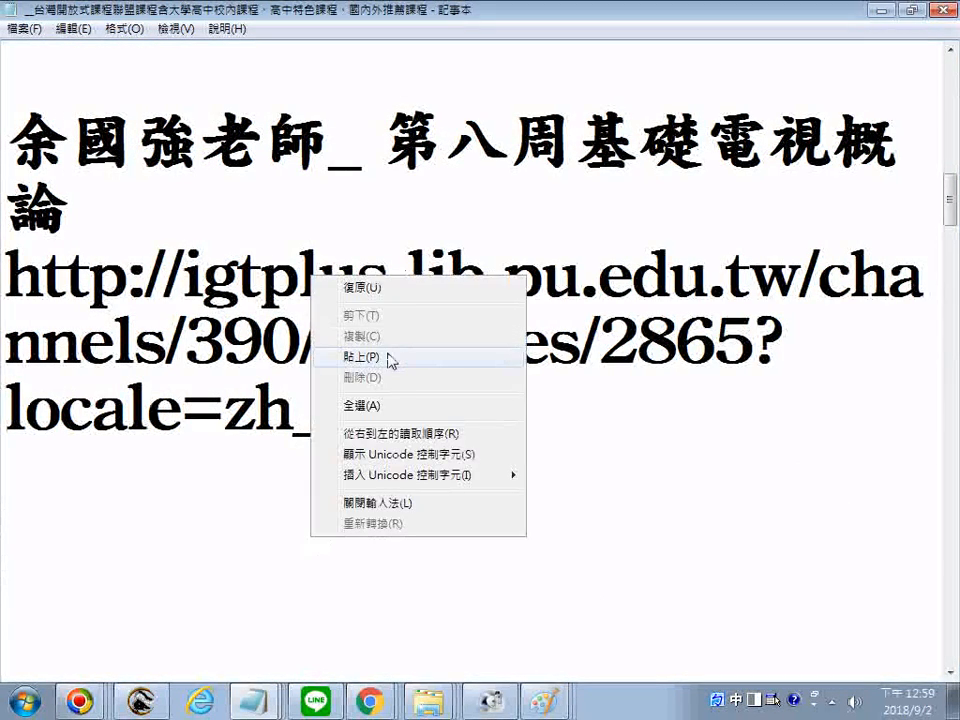
click(348, 357)
scroll(495, 498, down, 1)
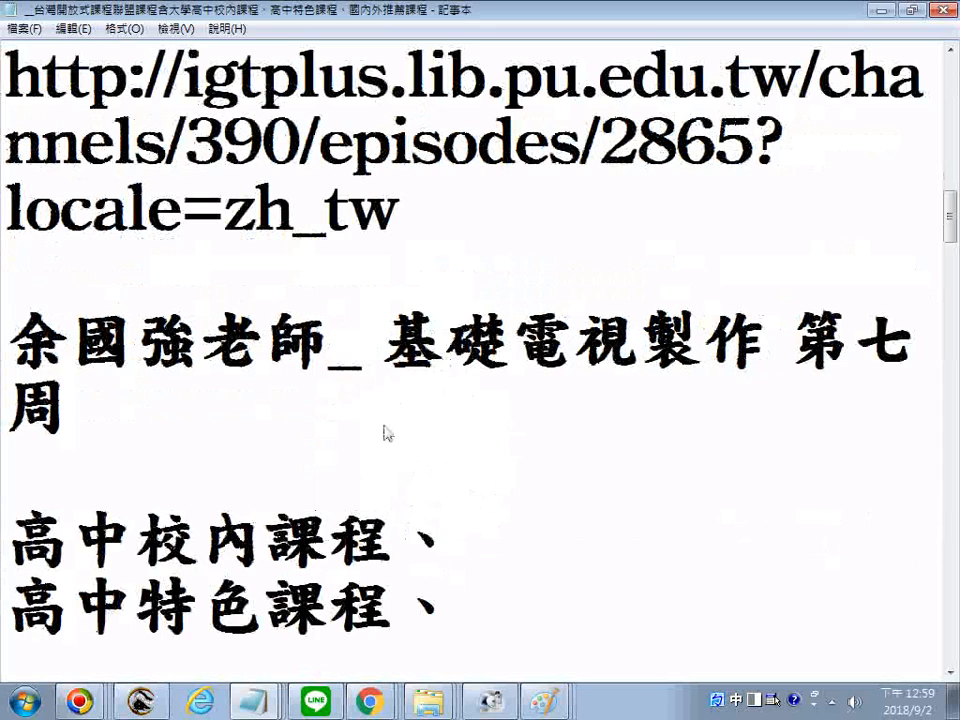
key(Return)
Step: Switch to Chrome and copy the web address of the 基礎電視製作 第七周 episode page
click(370, 698)
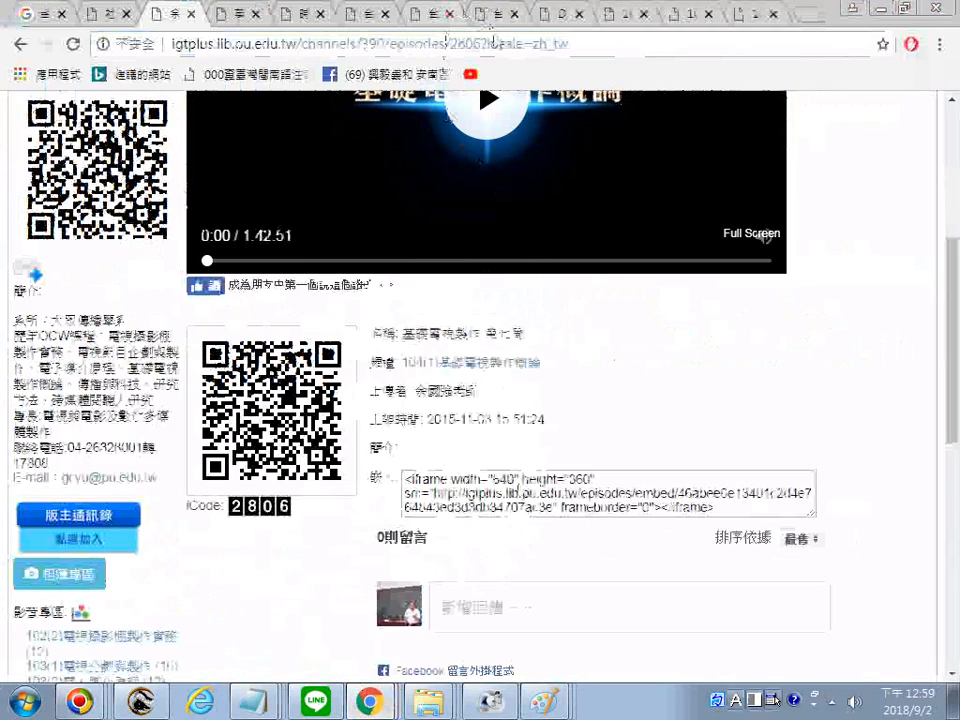
click(500, 46)
right_click(525, 45)
click(553, 109)
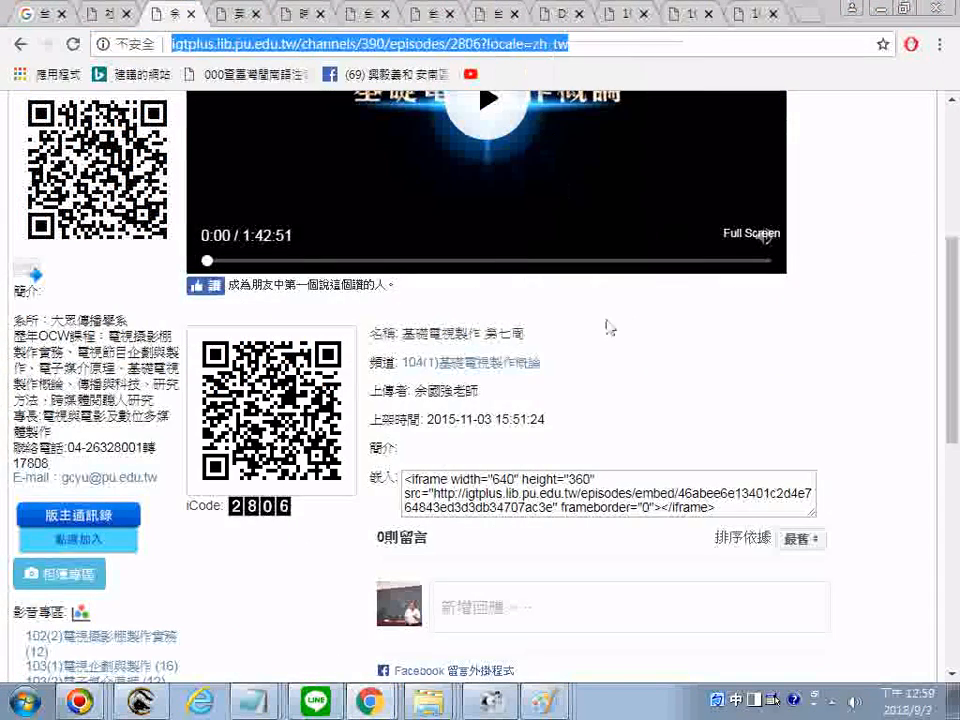
Step: Open the episode 基礎電視製作概論第十八周 from the list of episodes
scroll(680, 525, down, 5)
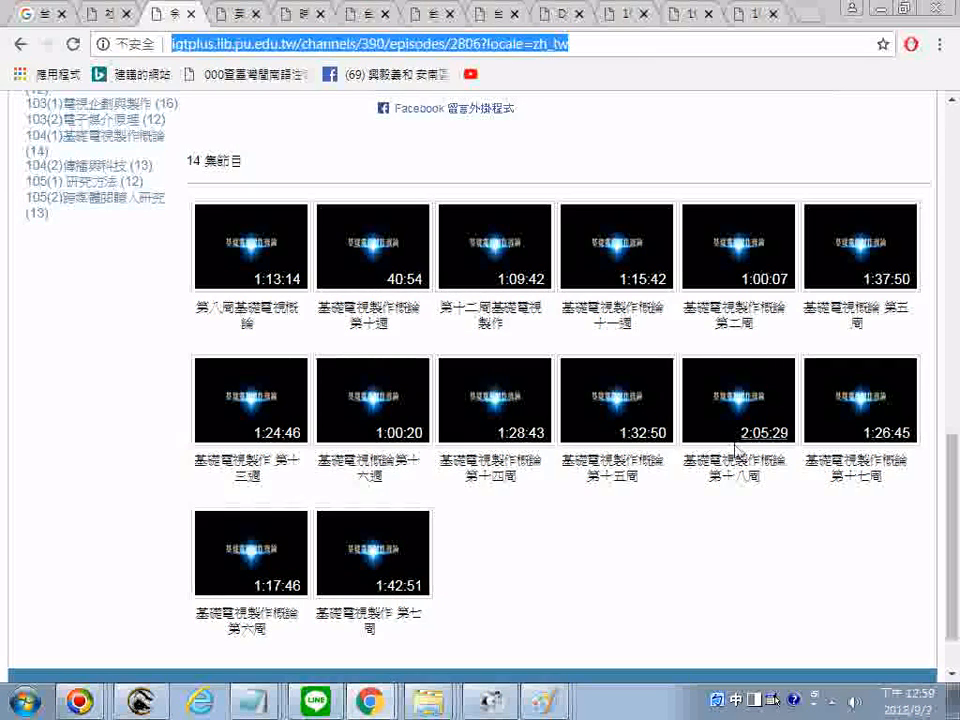
click(735, 450)
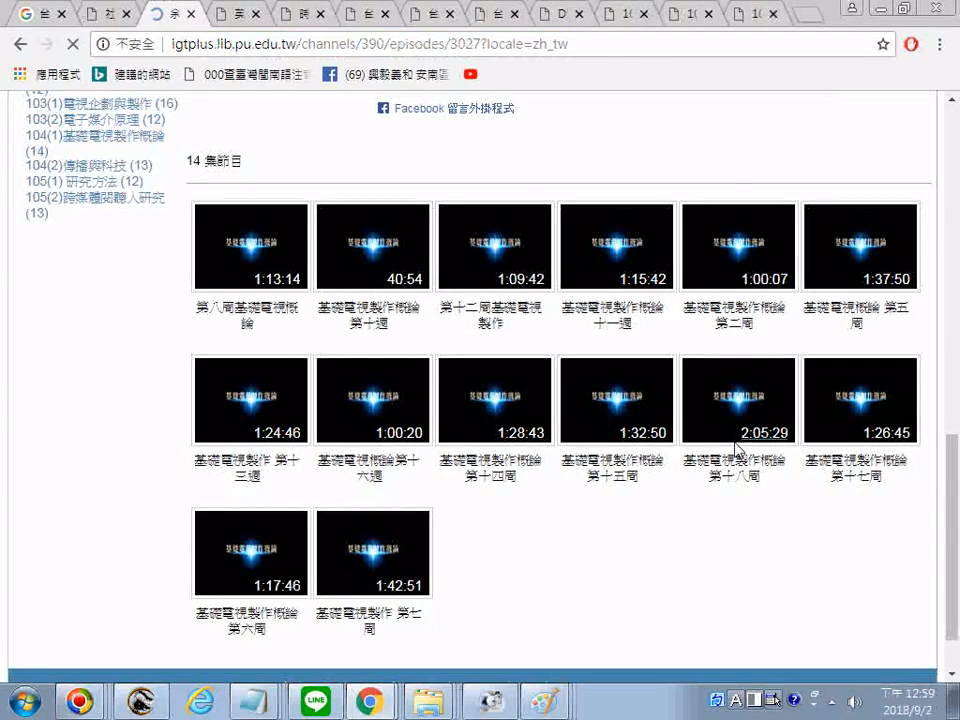
scroll(412, 638, down, 2)
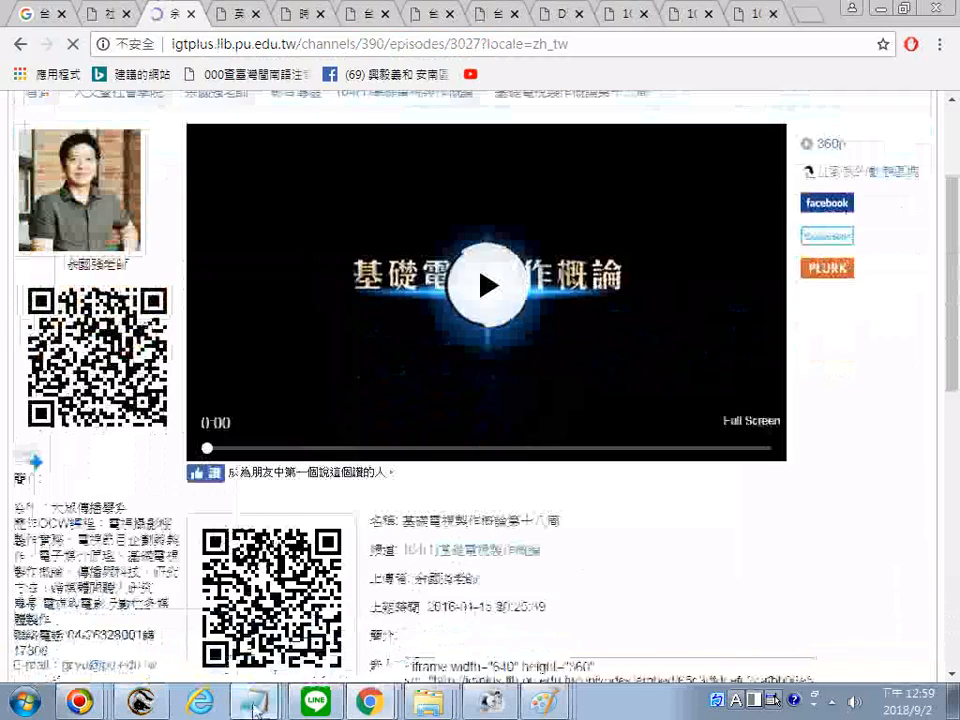
Step: Paste the copied episode address under the 基礎電視製作 第七周 title in Notepad
click(254, 703)
right_click(124, 462)
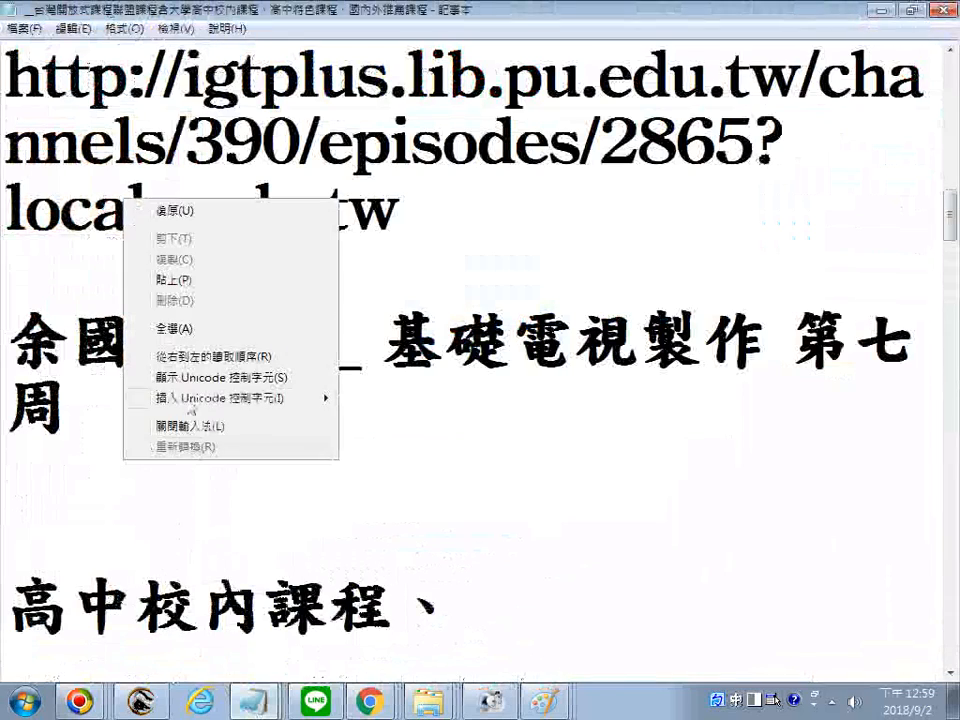
click(206, 279)
Step: Move the 基礎電視製作 第七周 title and link above the 第八周基礎電視概論 entry, with a blank line before it
drag(398, 630, 8, 330)
right_click(172, 322)
click(250, 365)
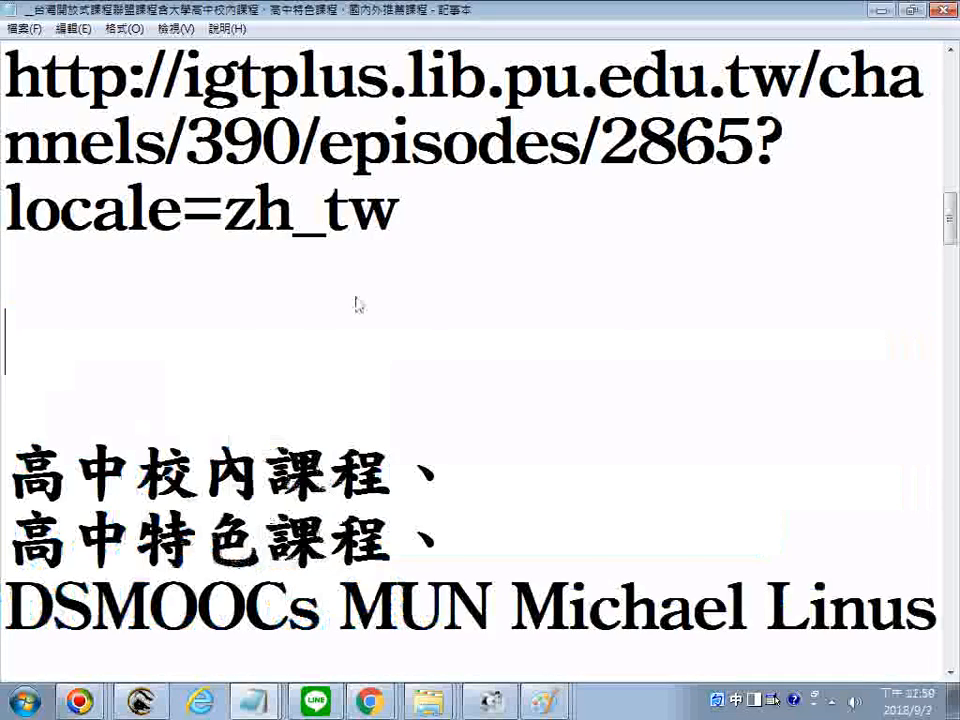
scroll(358, 304, up, 2)
click(443, 285)
right_click(441, 282)
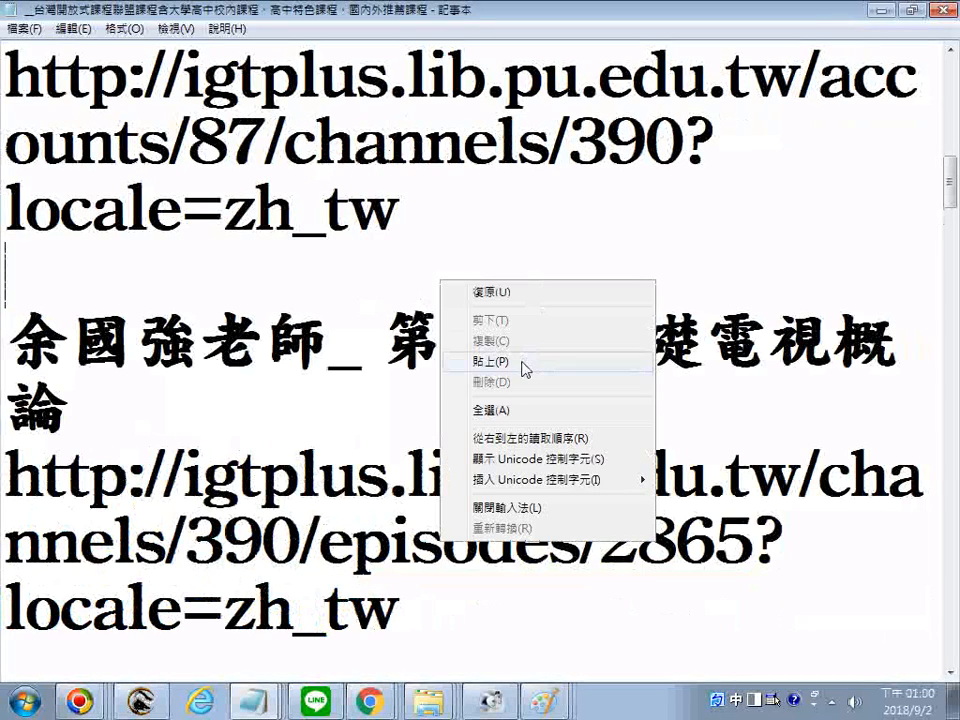
click(506, 361)
click(470, 218)
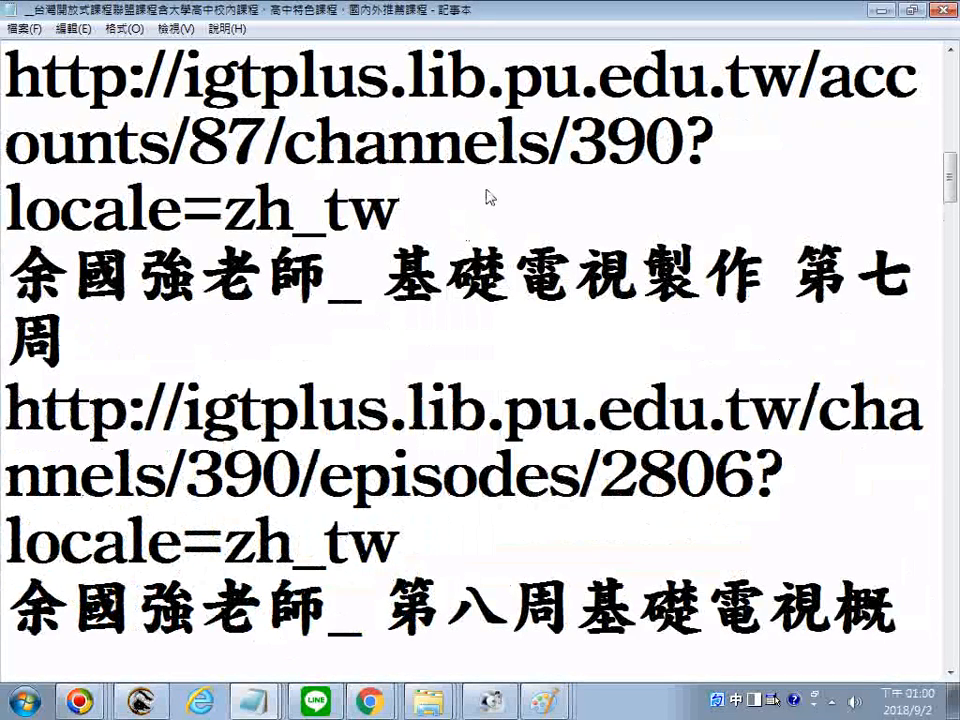
key(Return)
scroll(516, 231, down, 1)
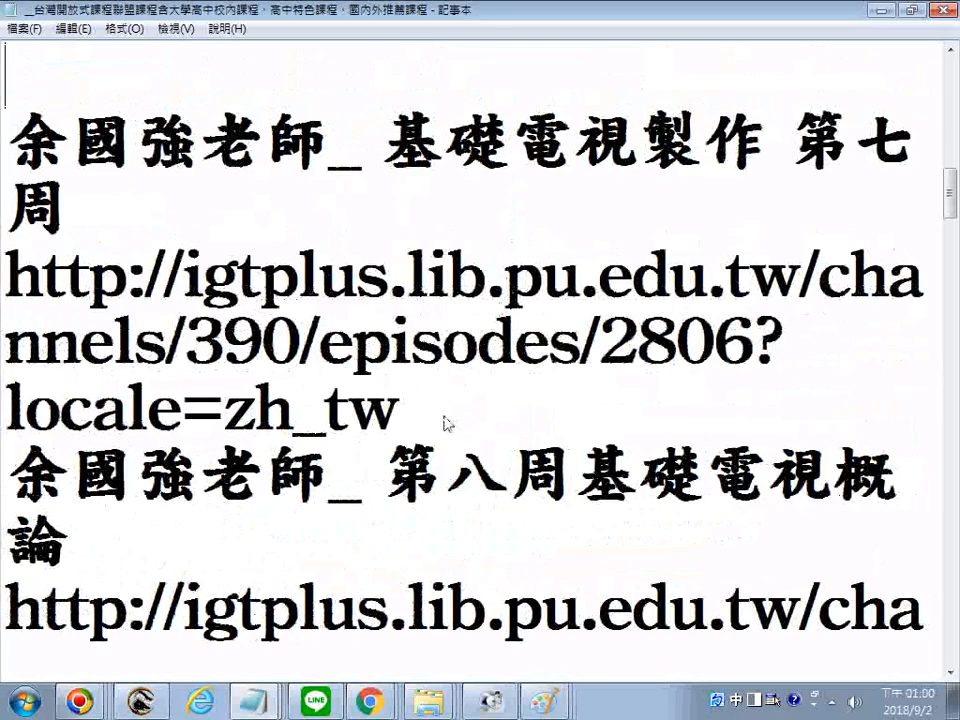
Step: Switch to Chrome and save the 基礎電視製作概論第十八周 episode page as a PDF on drive H:, copying its file name
scroll(541, 283, down, 4)
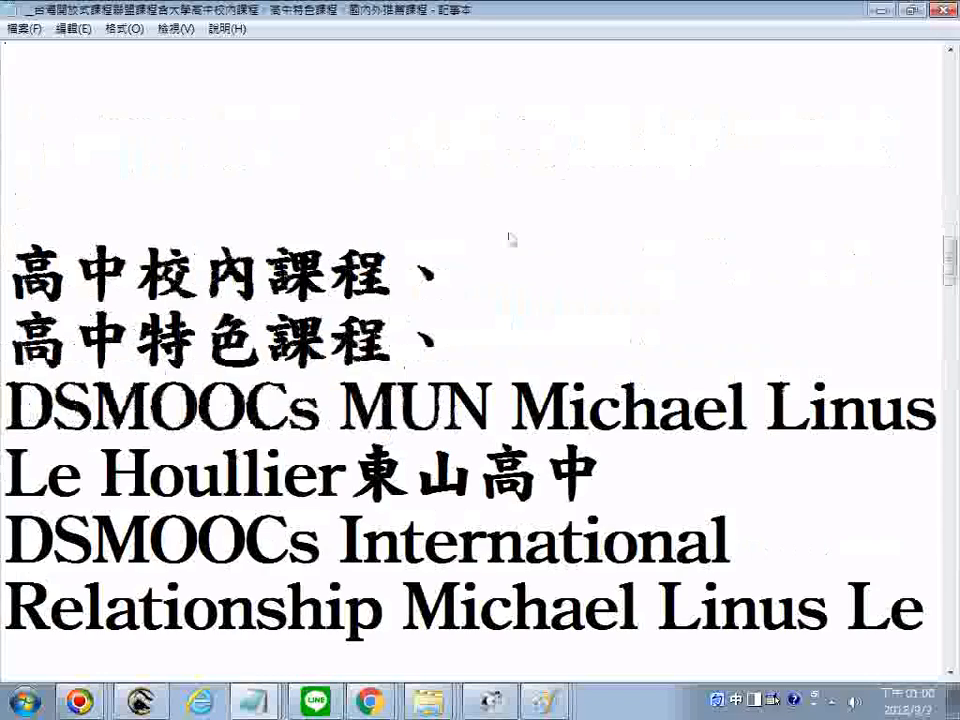
scroll(510, 238, up, 1)
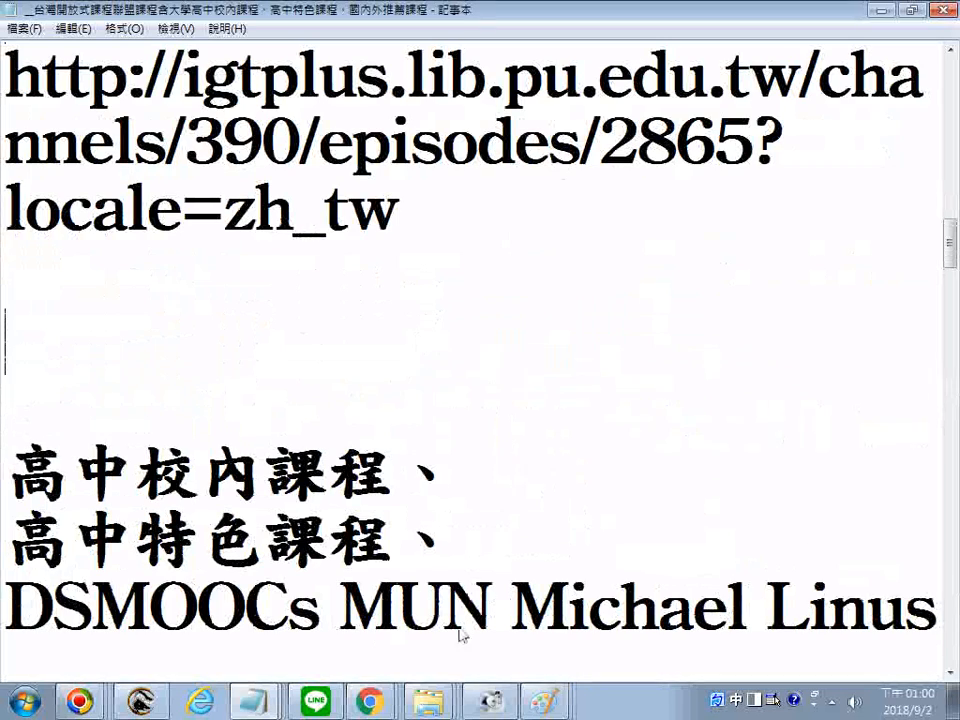
click(368, 704)
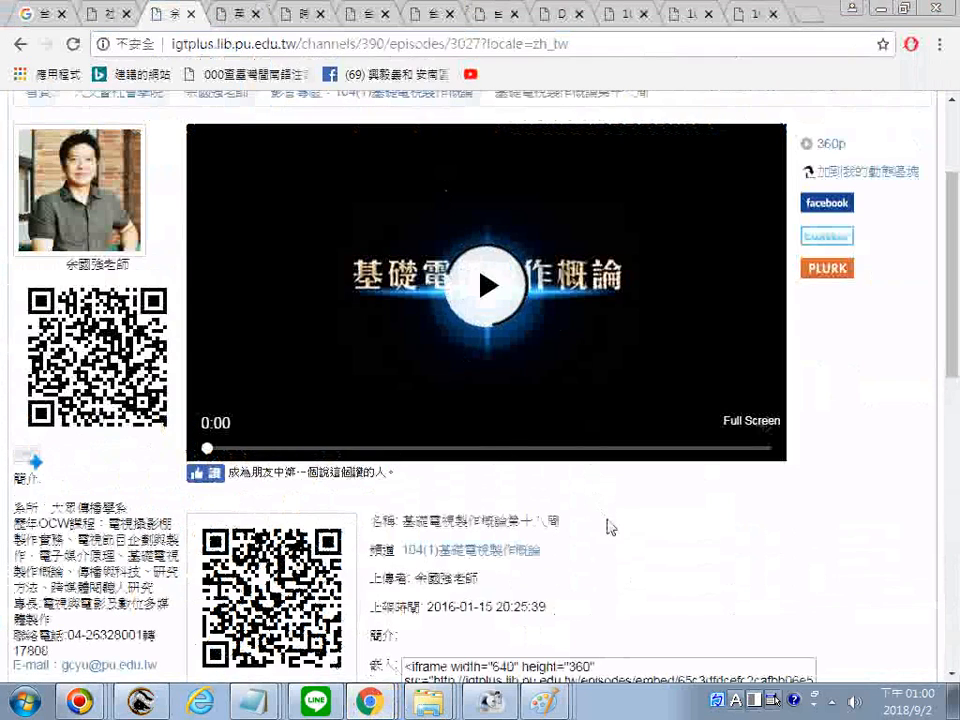
right_click(607, 519)
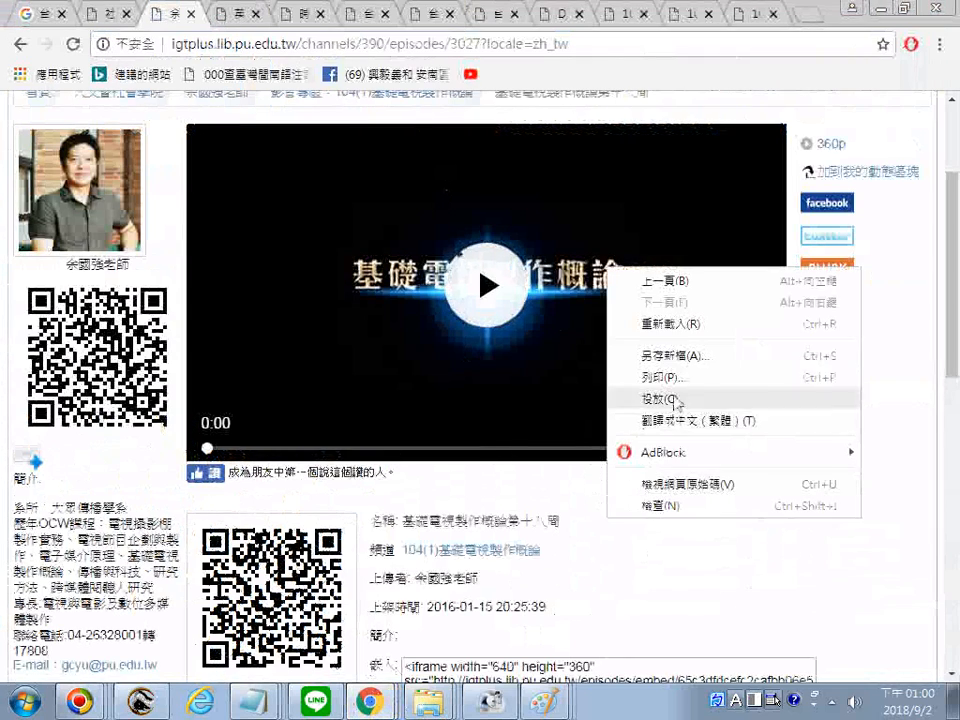
click(680, 378)
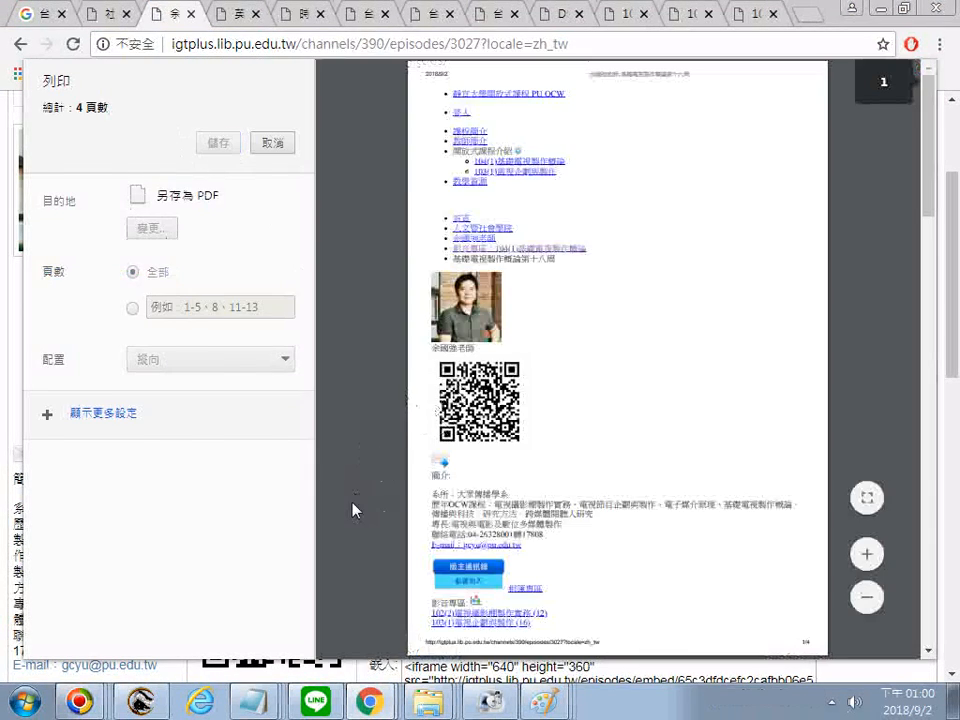
click(218, 143)
right_click(320, 578)
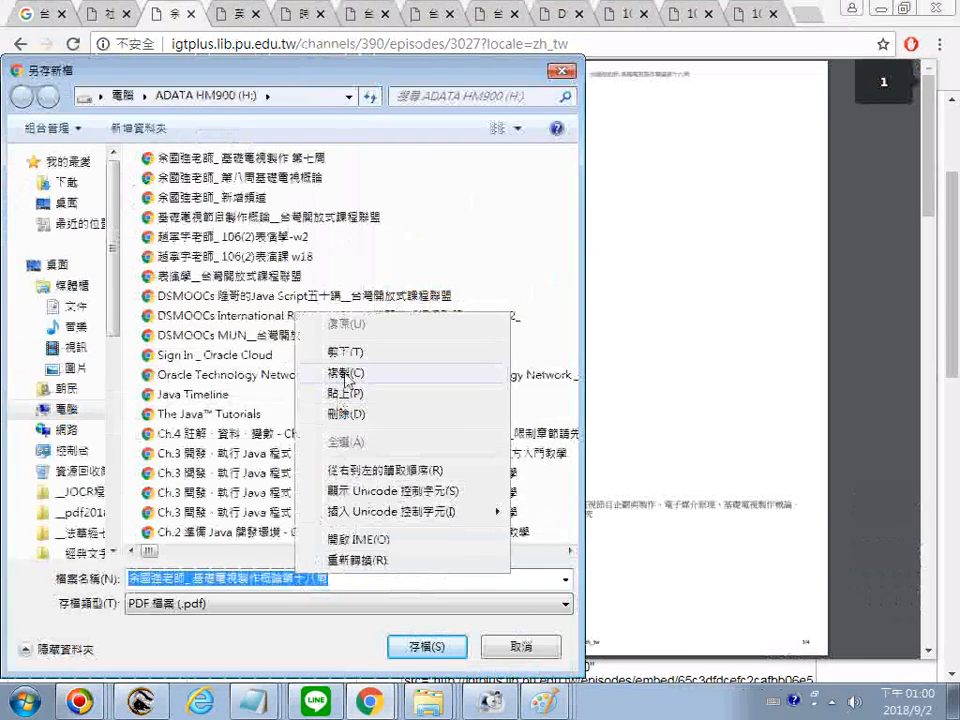
click(345, 372)
click(428, 647)
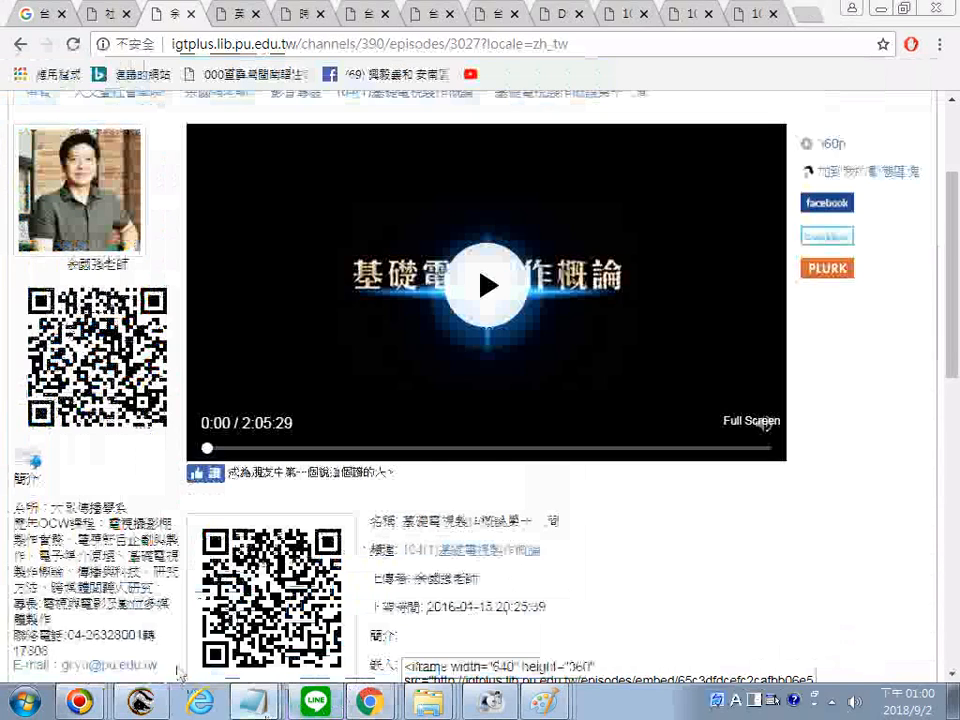
Step: Paste the copied 基礎電視製作概論第十八周 title in Notepad above 高中校內課程 and start a new line below it
click(250, 701)
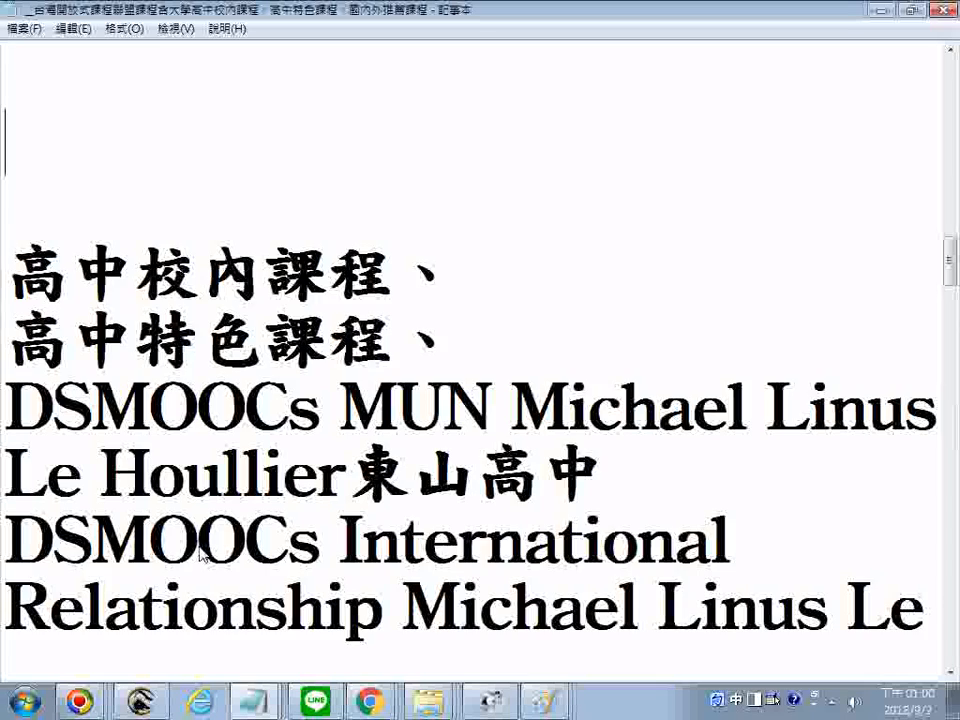
scroll(184, 310, up, 1)
click(182, 302)
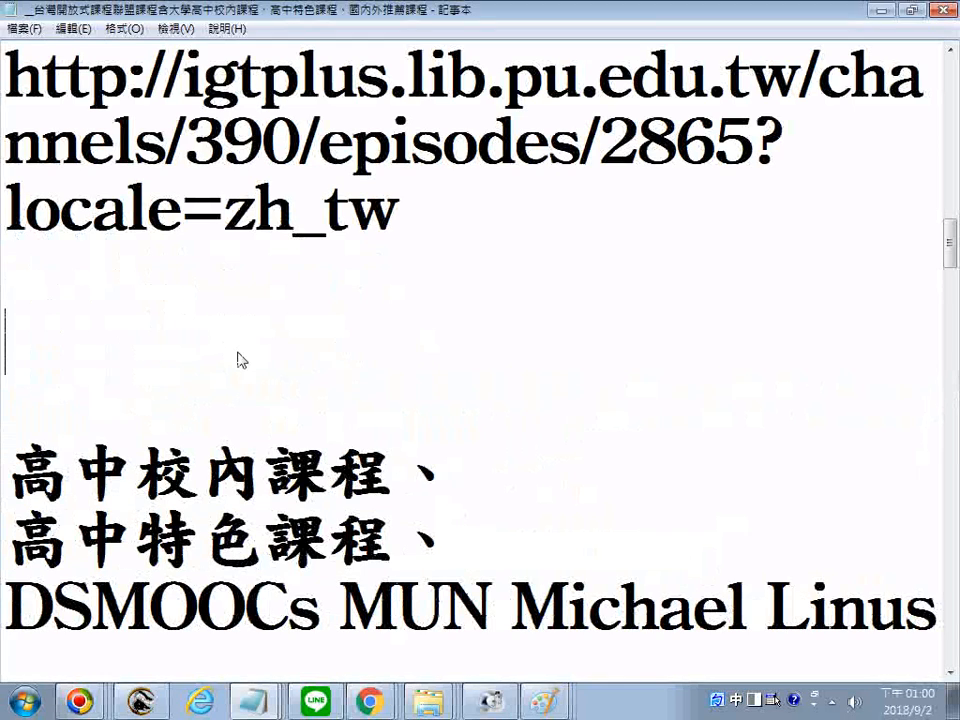
right_click(240, 360)
click(290, 433)
key(Return)
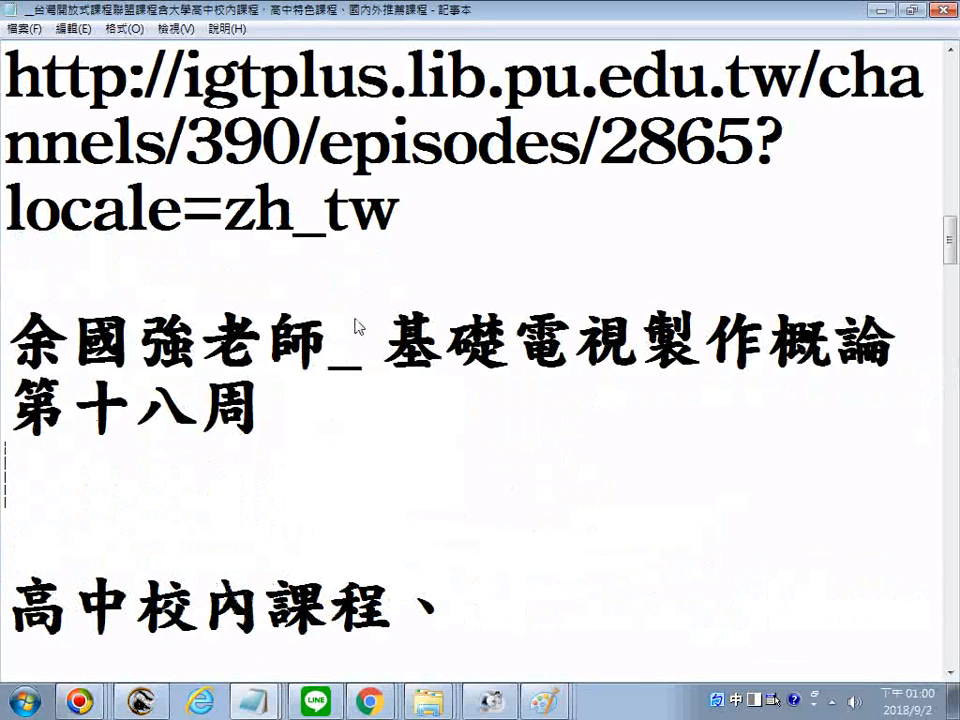
Step: Switch to Chrome, copy the 基礎電視製作概論第十八周 page's web address, and start playing its video
click(356, 703)
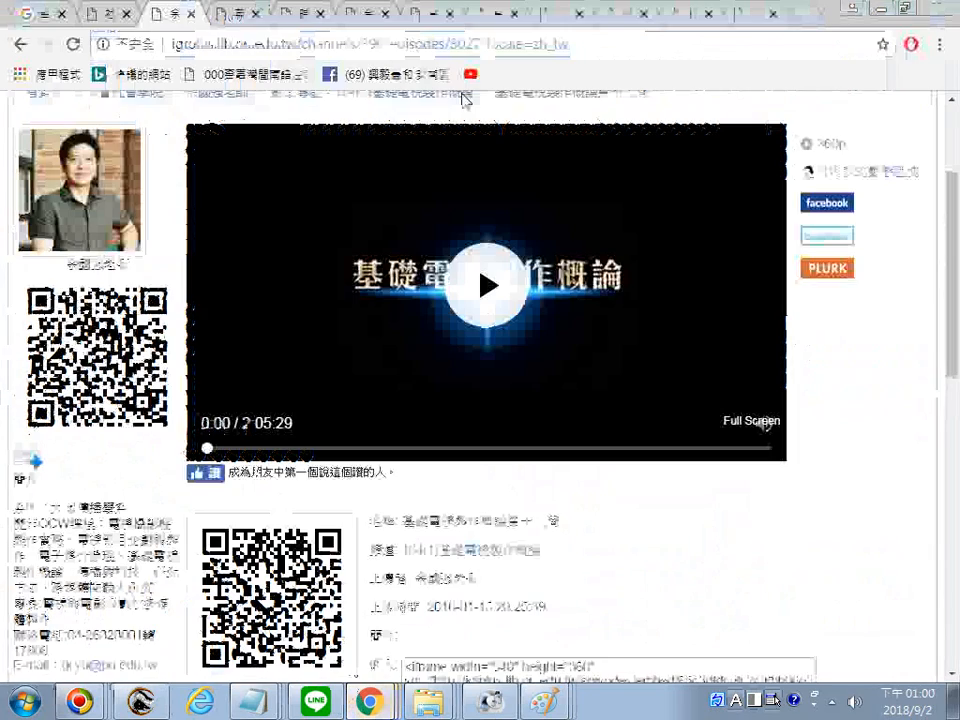
right_click(471, 44)
click(536, 111)
click(514, 216)
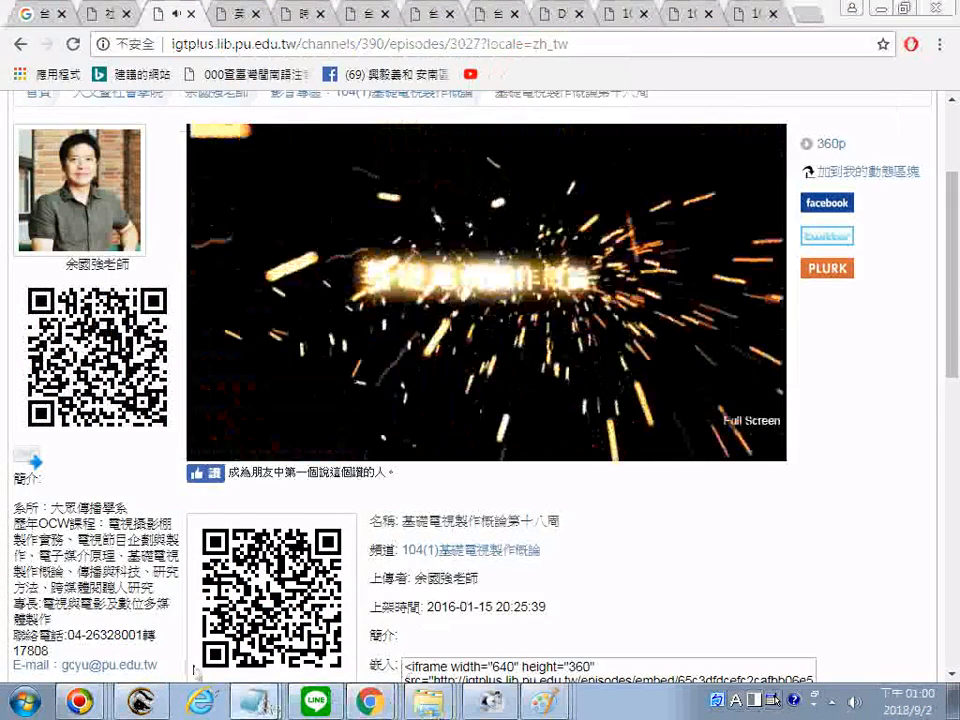
Step: Paste the copied address under the 基礎電視製作概論第十八周 title in Notepad and save the file
click(253, 701)
right_click(220, 176)
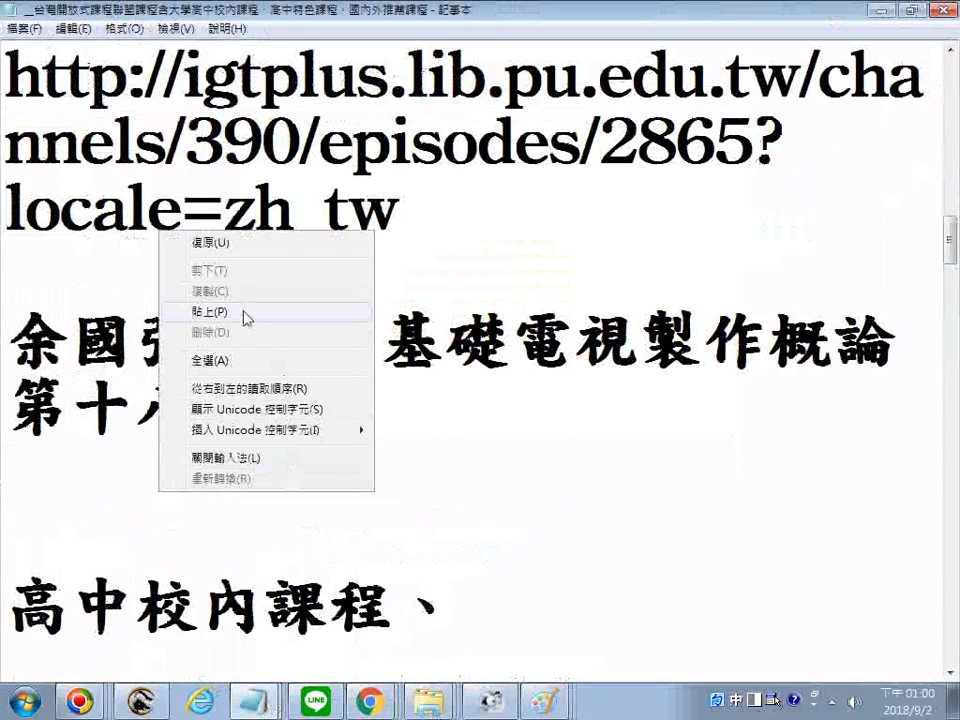
click(246, 317)
click(24, 28)
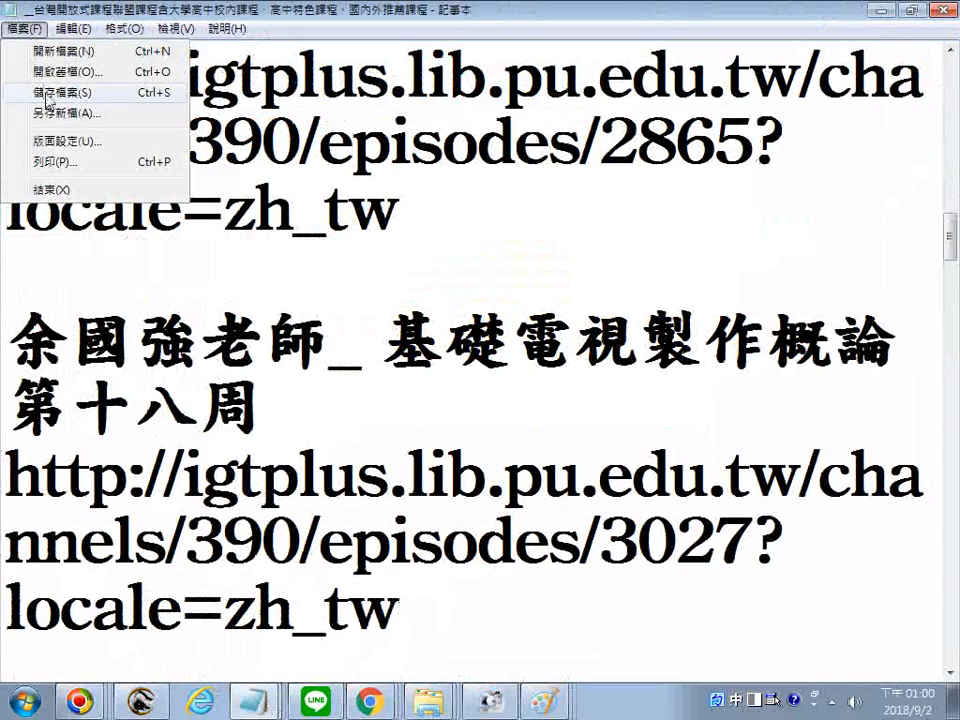
click(45, 88)
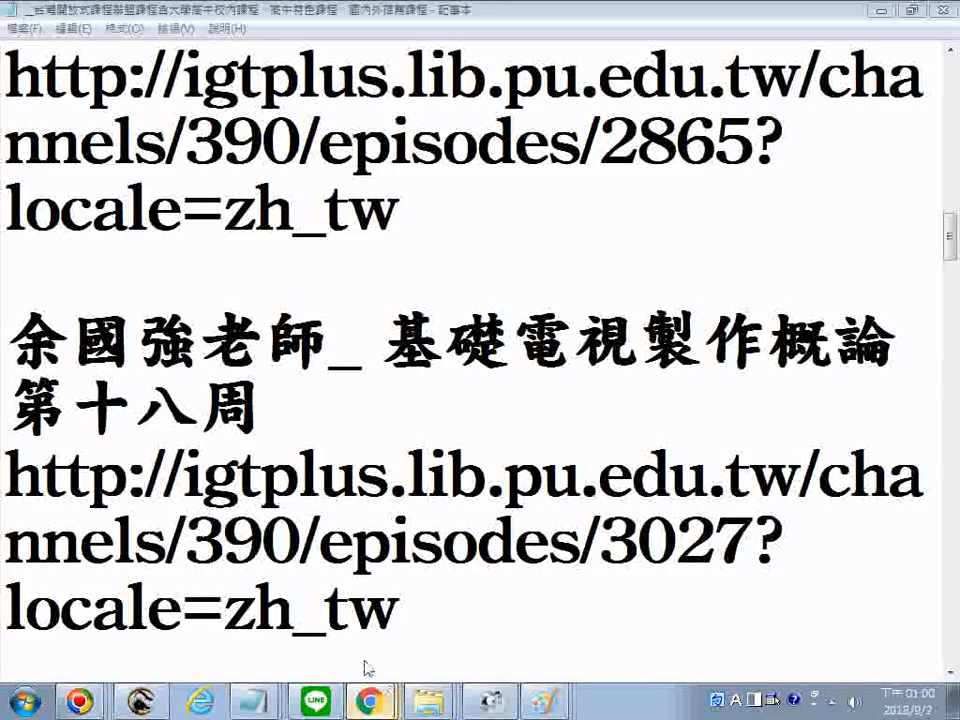
Step: Switch to Chrome and skim the 基礎電視製作概論第十八周 video at several points up to about 27:53
click(369, 701)
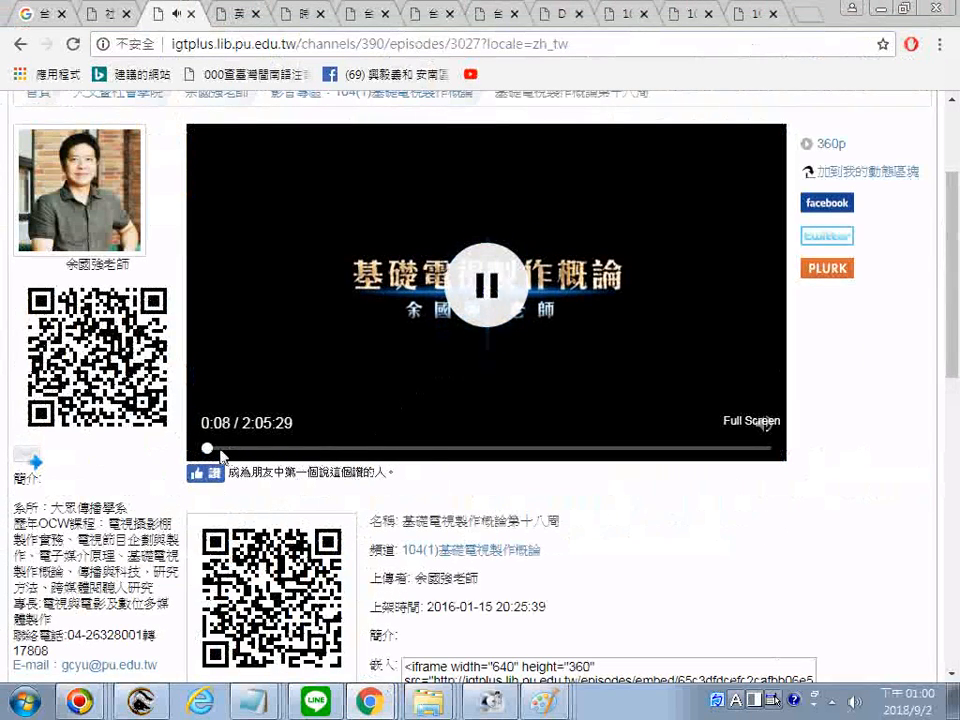
click(237, 449)
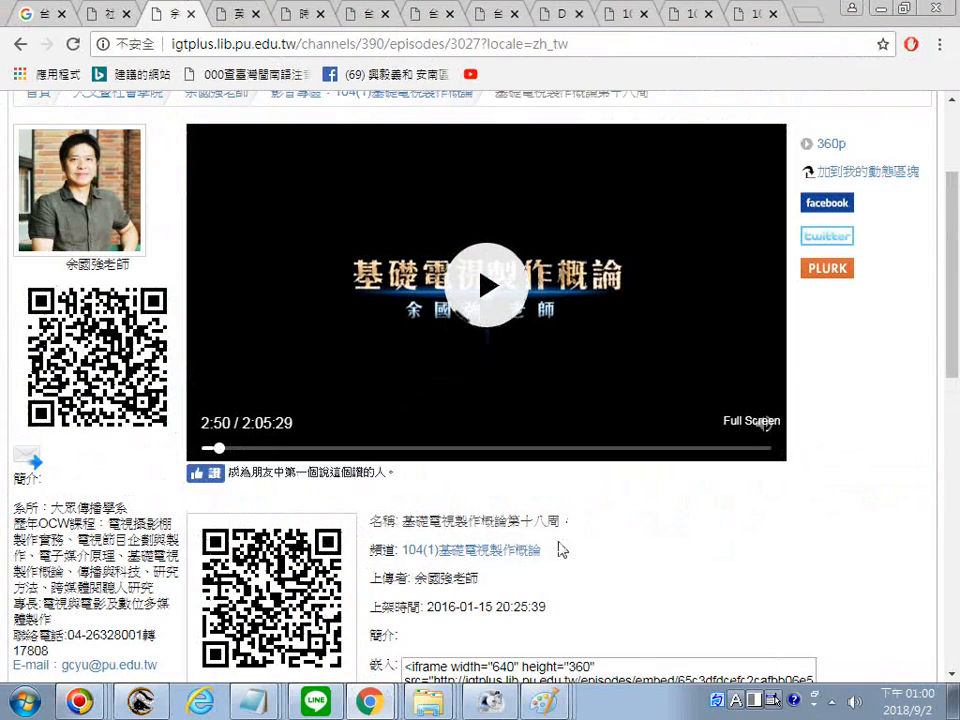
click(231, 449)
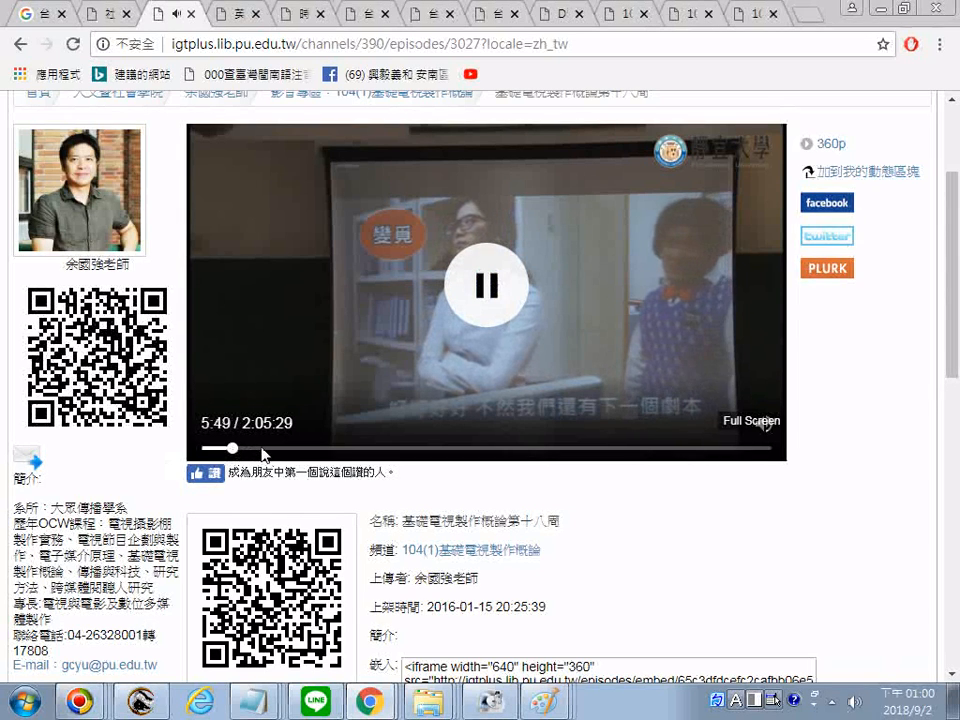
click(260, 449)
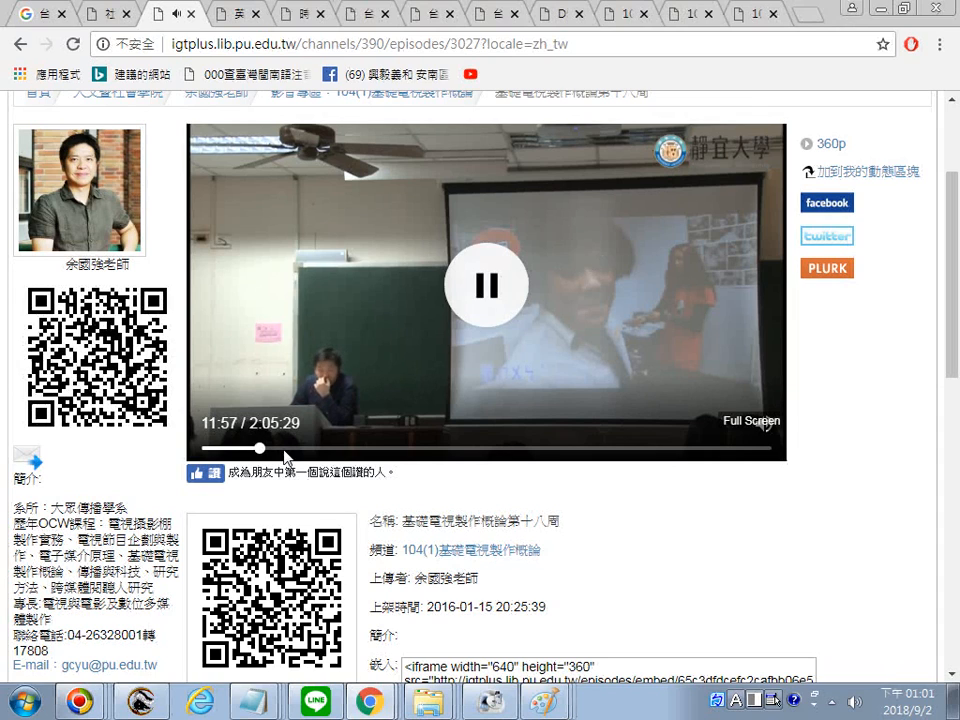
click(286, 451)
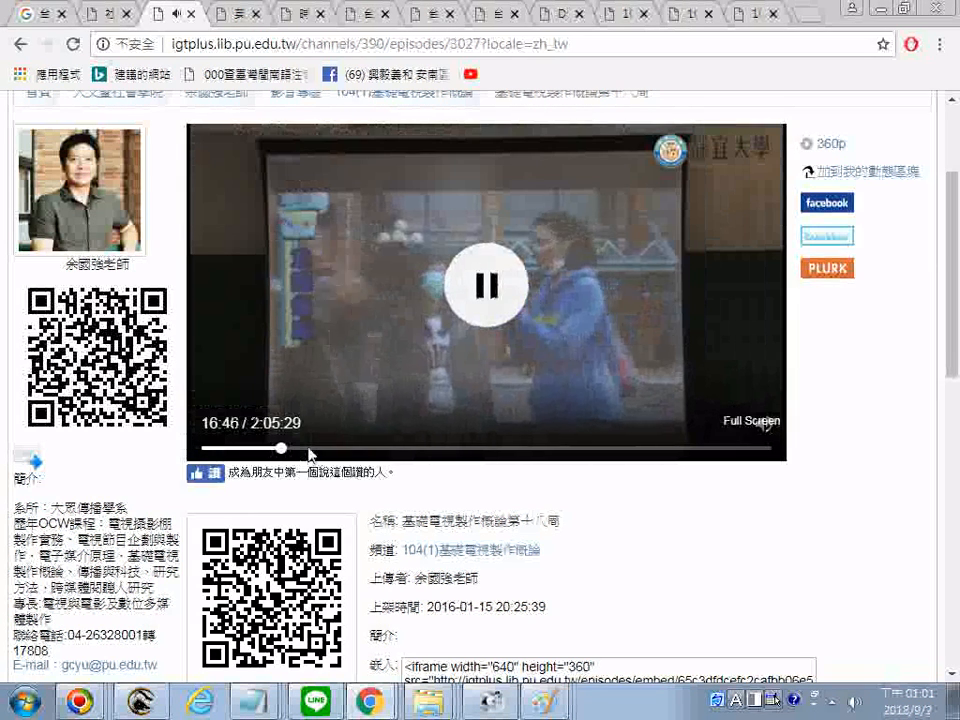
click(309, 450)
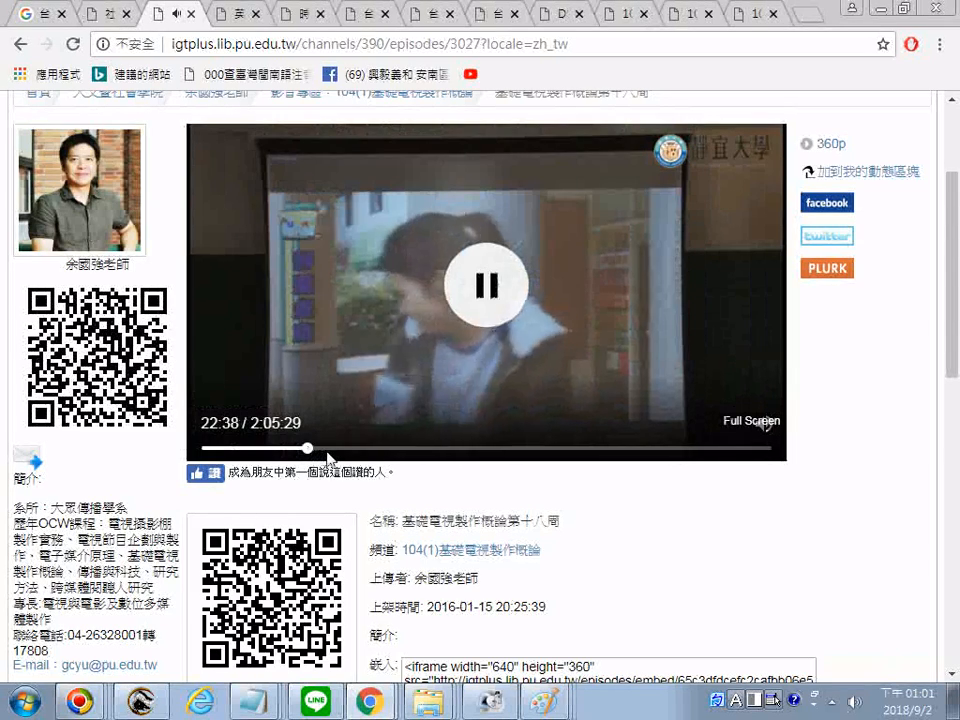
click(330, 449)
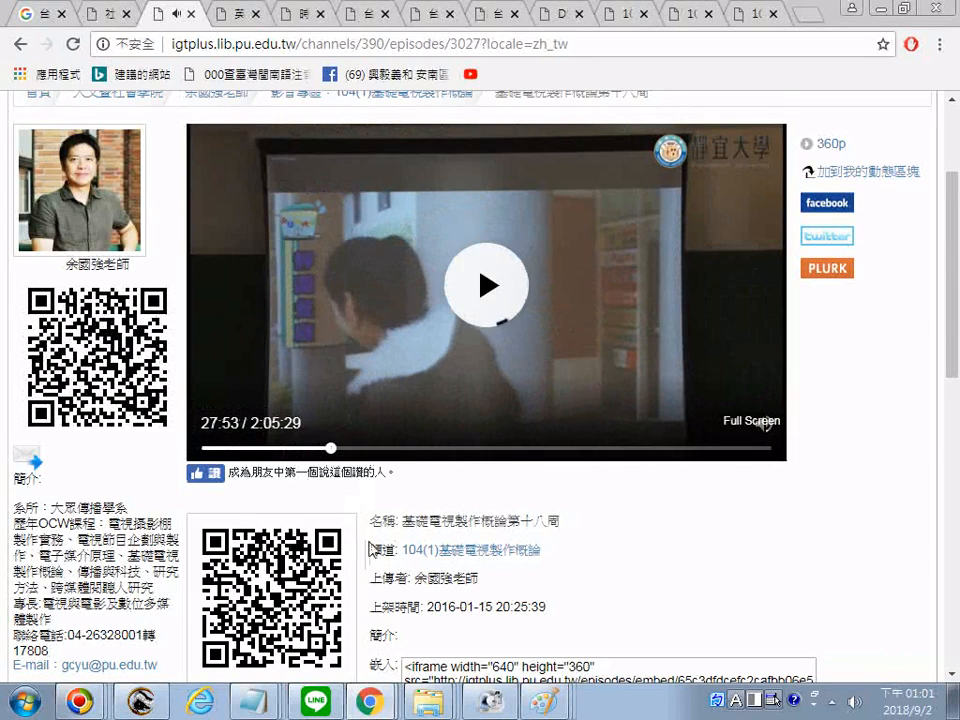
scroll(536, 420, down, 1)
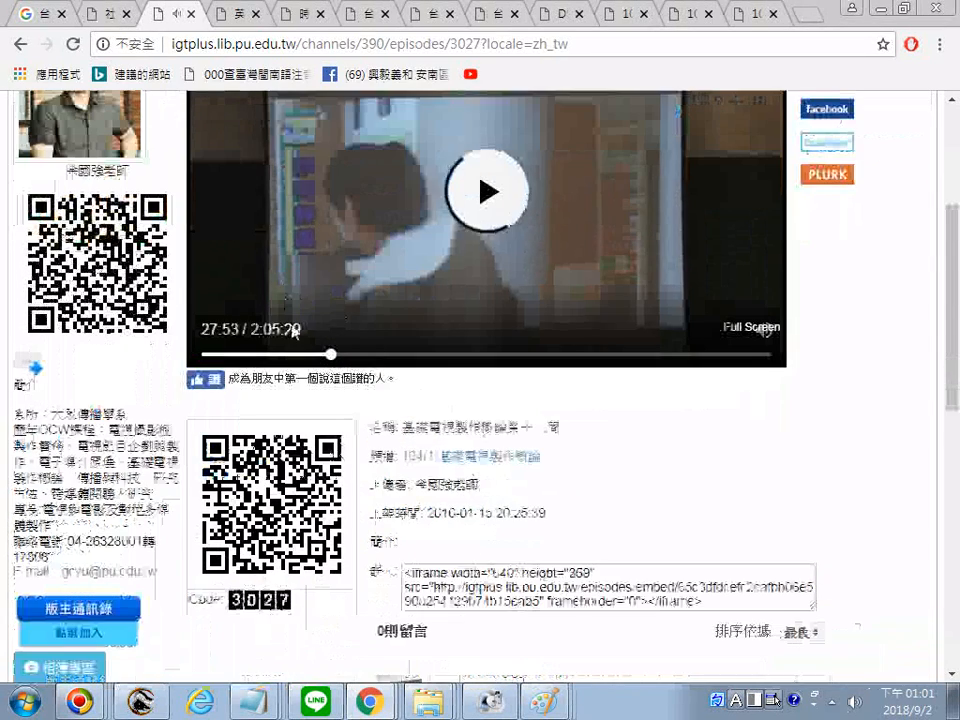
Step: Close the episode tab and save the 英文閱讀(一) course page as a PDF on drive H:, copying its file name
click(192, 14)
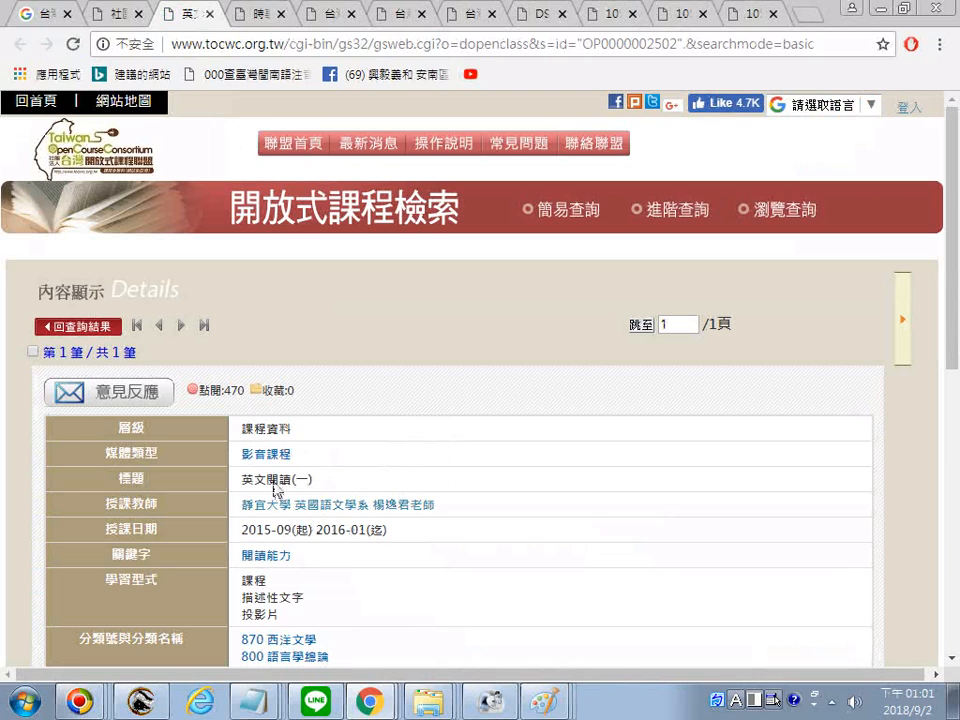
right_click(470, 303)
click(515, 407)
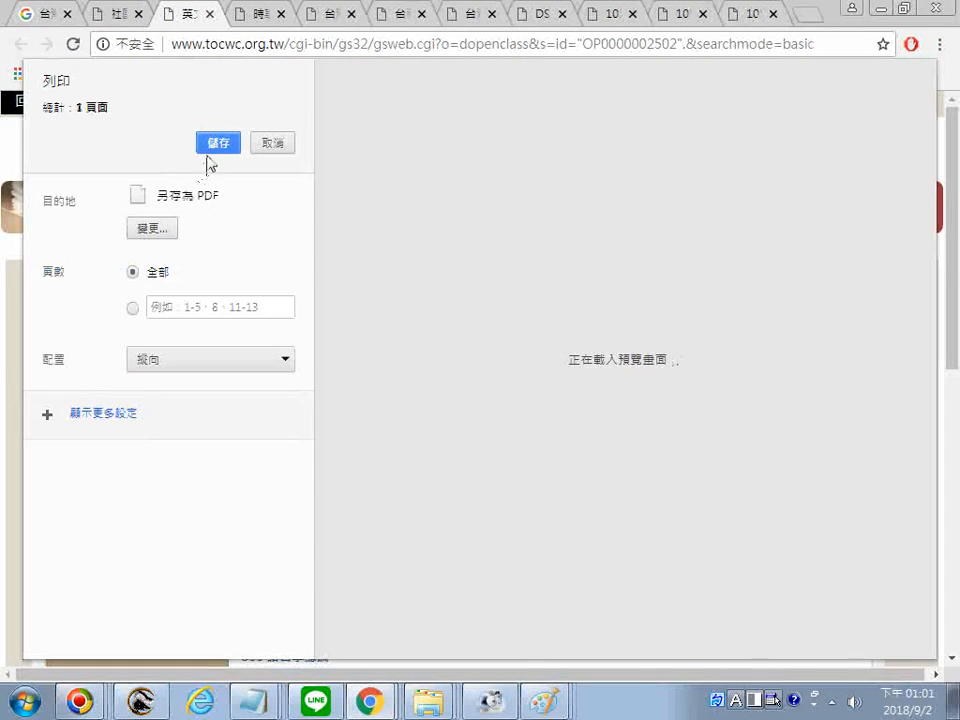
click(212, 146)
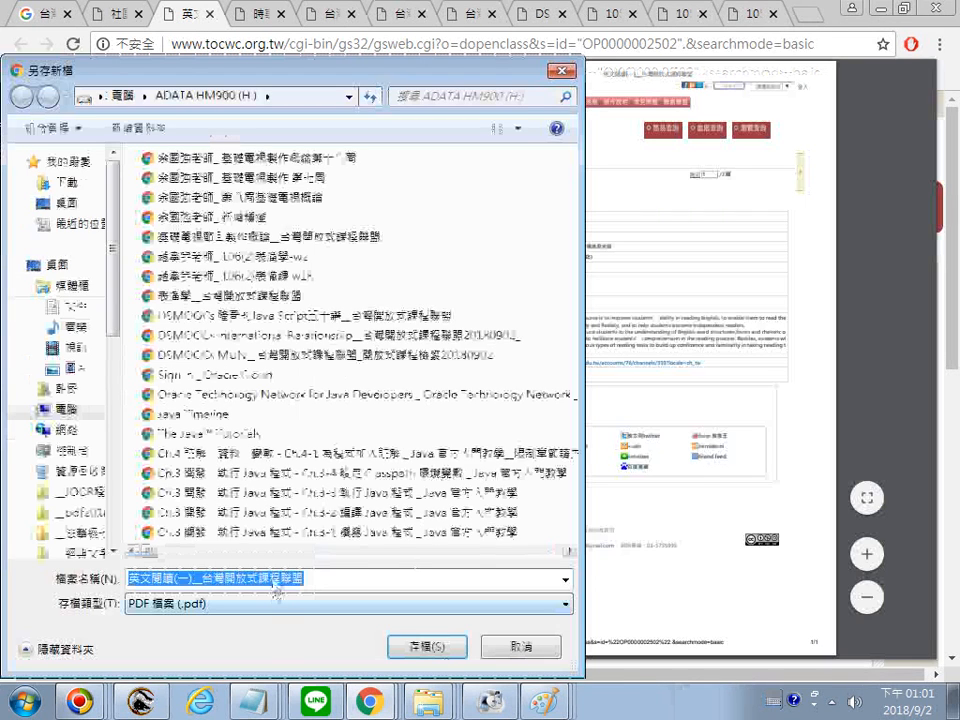
right_click(274, 576)
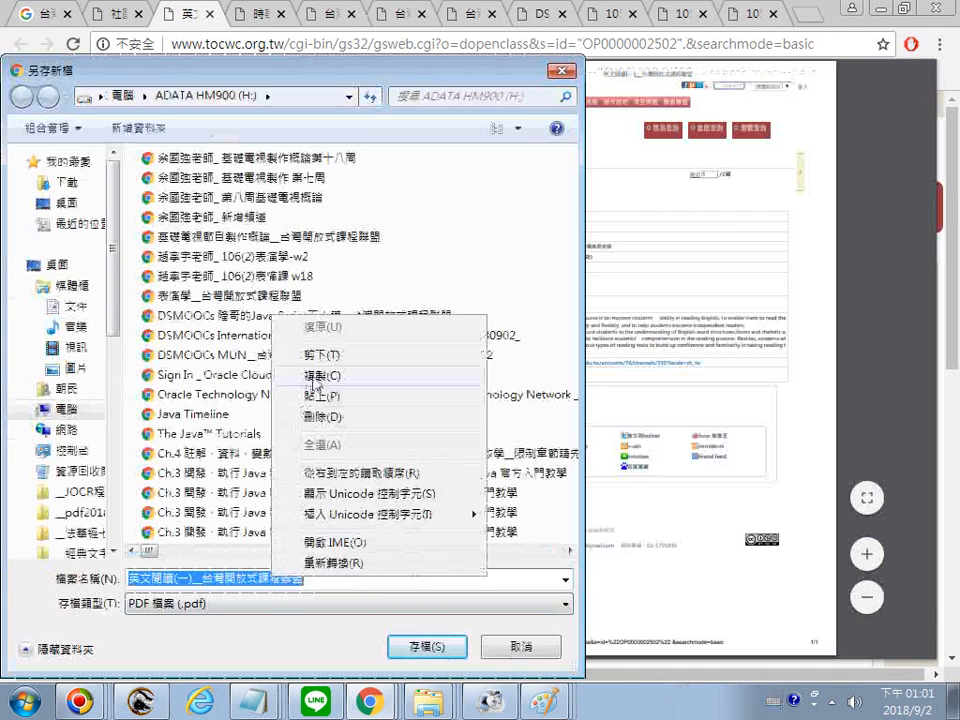
click(322, 376)
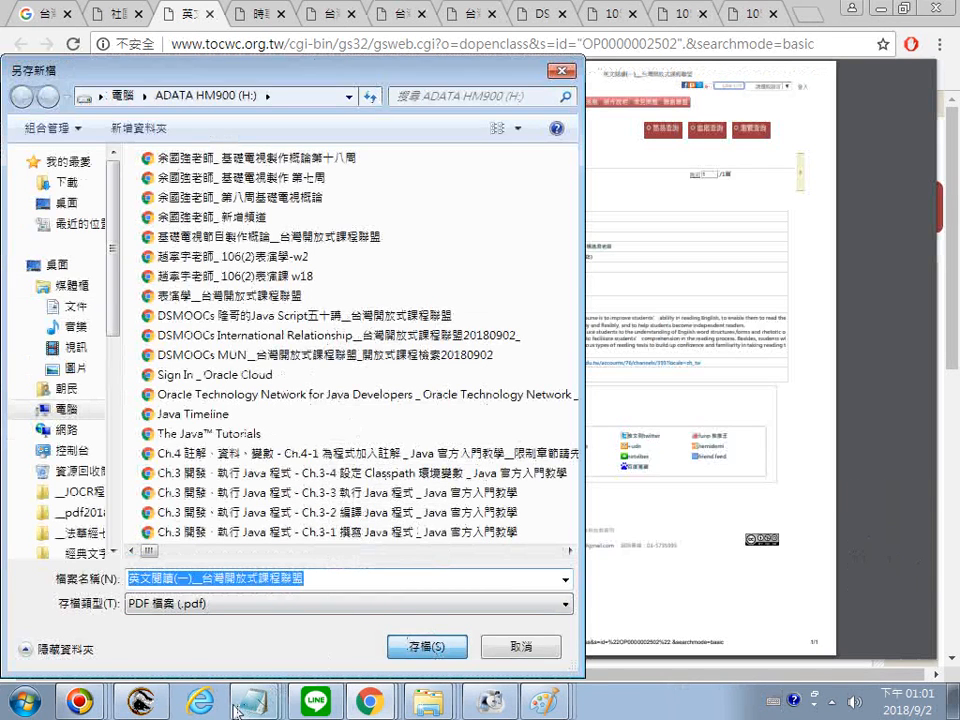
click(427, 647)
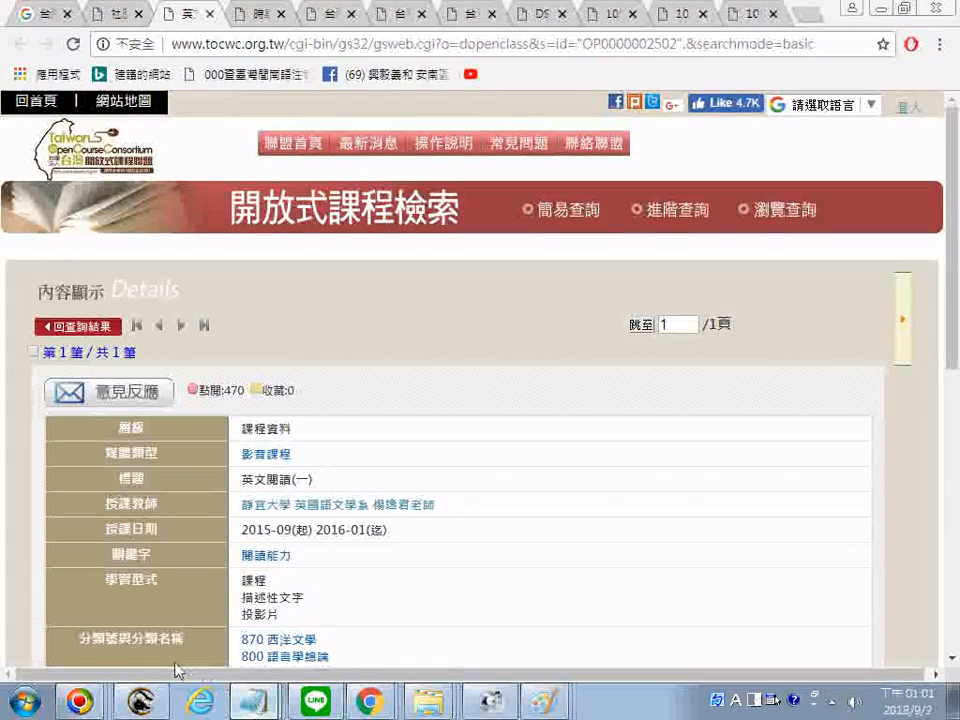
Step: Add the title 英文閱讀(一)__台灣開放式課程聯盟 in Notepad below the last episode link, with blank lines around it
click(254, 701)
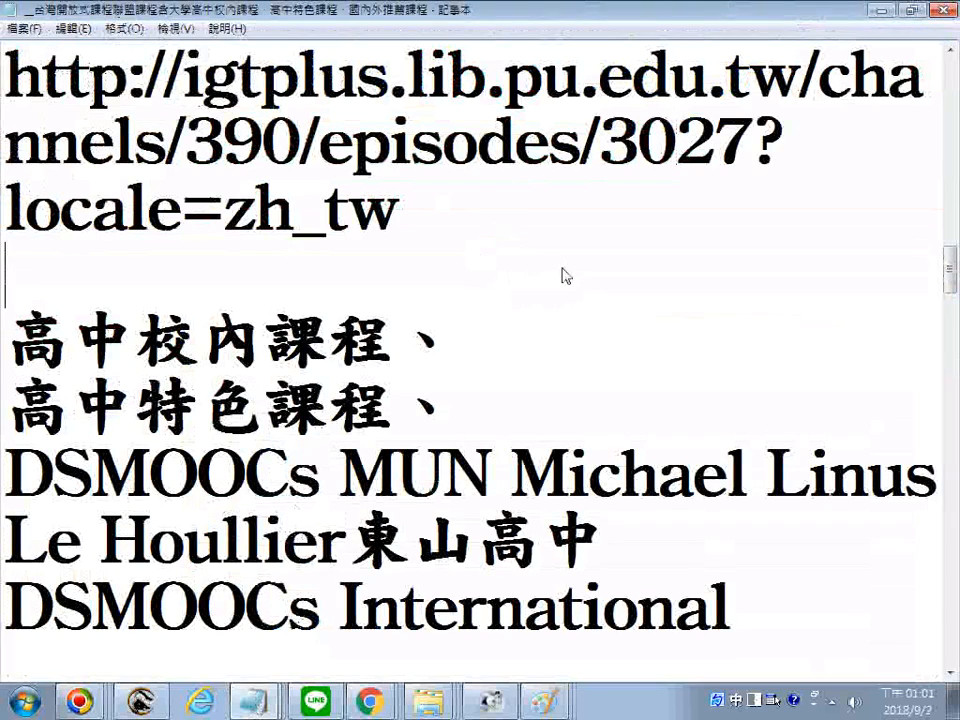
key(Return)
key(Return)
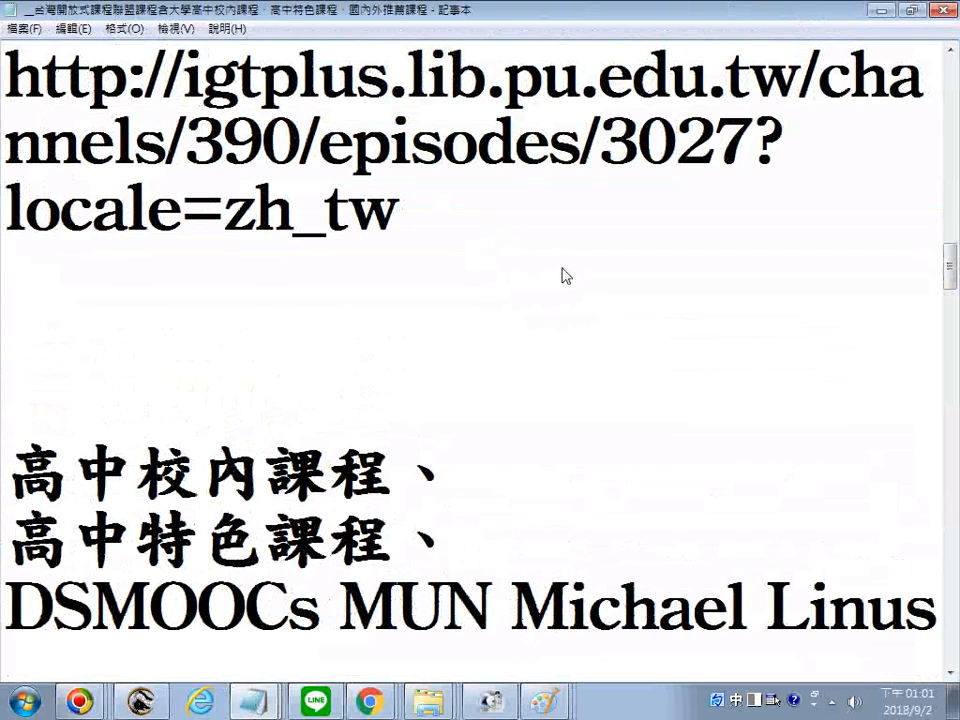
text(英文閱讀(一)__台灣開放式課程聯盟)
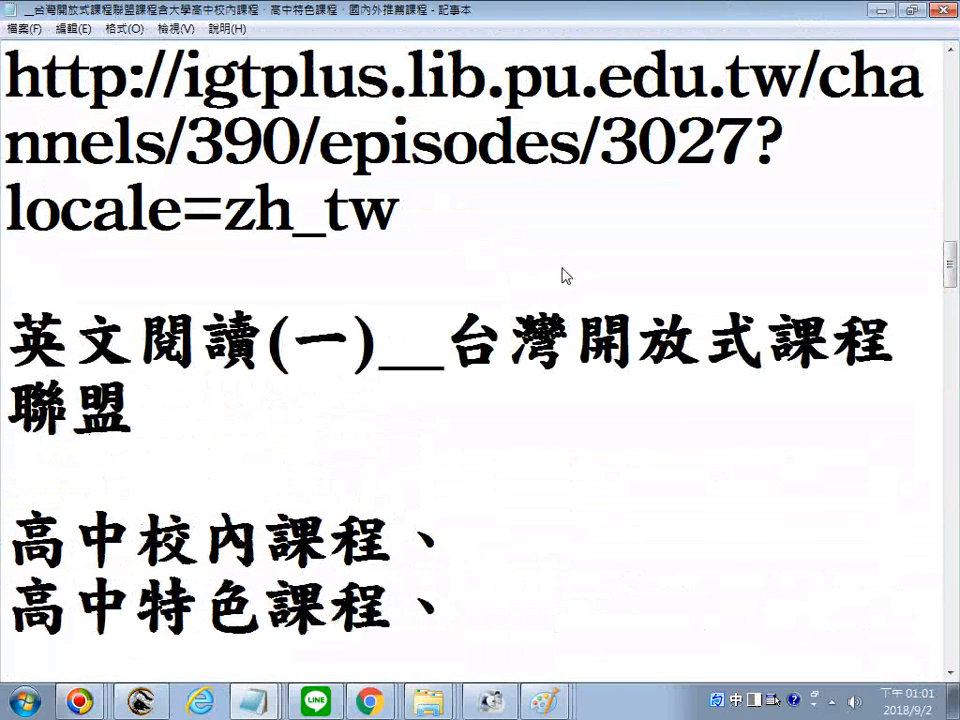
key(Return)
key(Return)
key(Up)
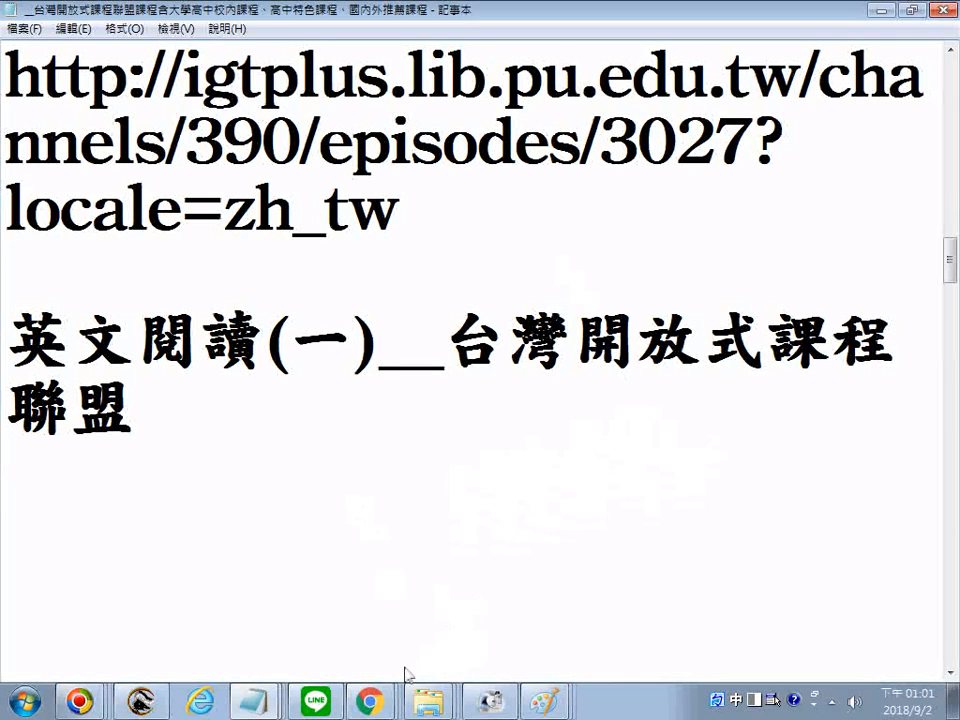
key(shift)
Step: Switch to Chrome and copy the web address of the 英文閱讀(一) course page
click(278, 668)
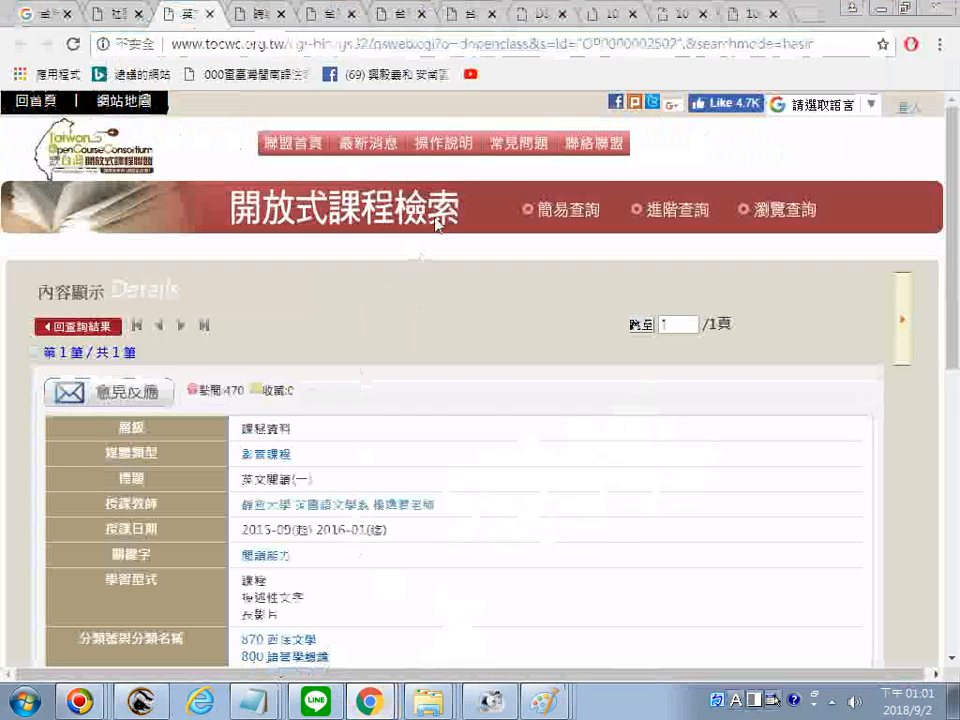
right_click(471, 46)
click(536, 118)
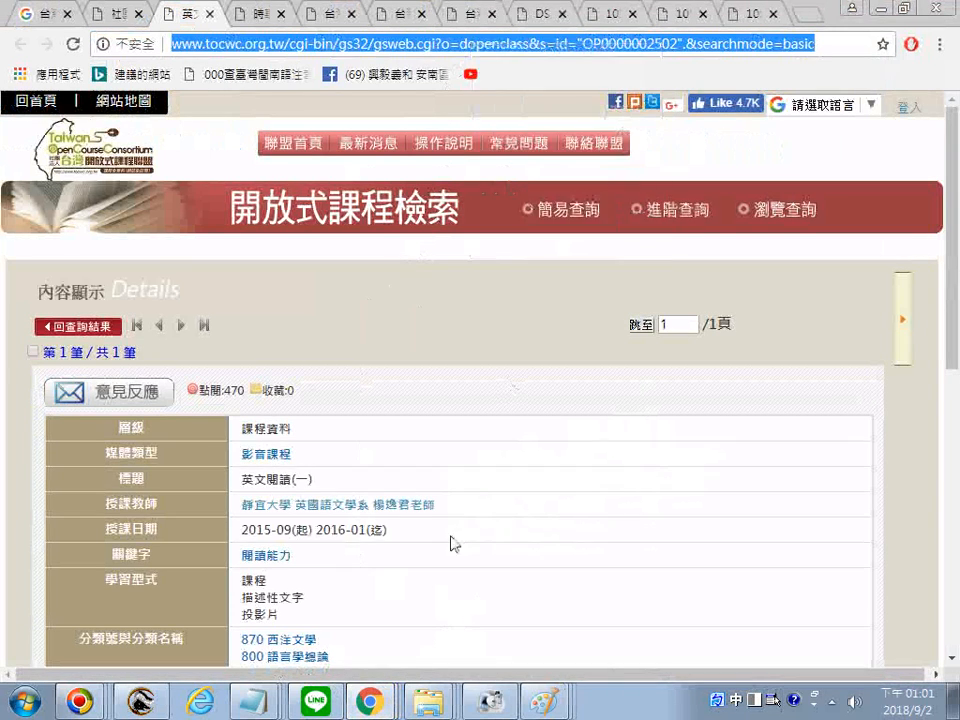
Step: Open the related units of the 英文閱讀(一) course in a new tab
scroll(439, 570, down, 3)
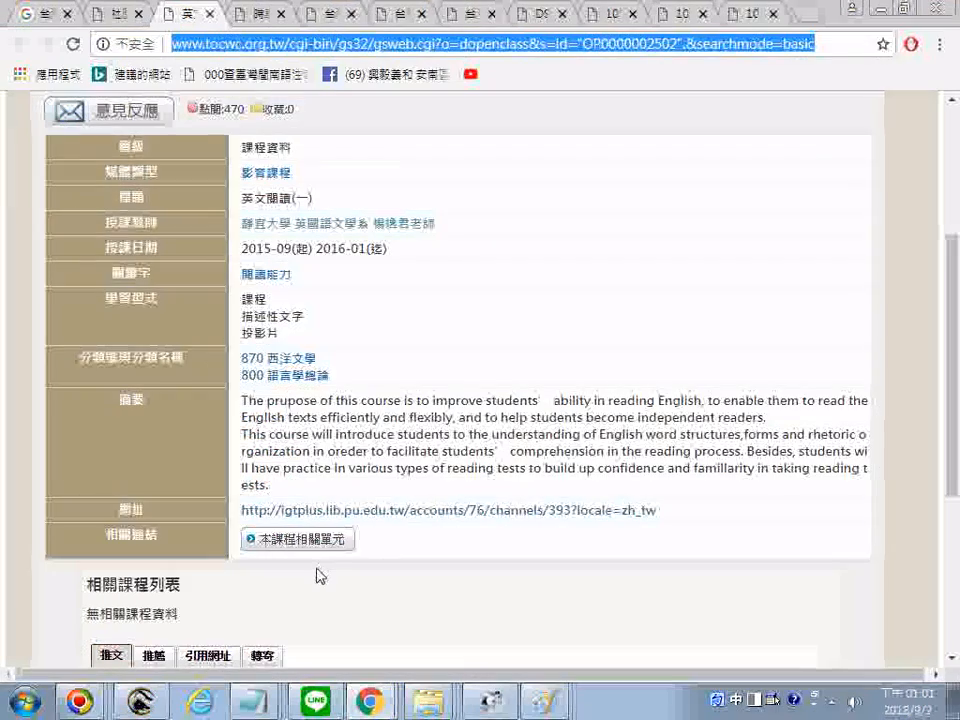
scroll(307, 553, down, 1)
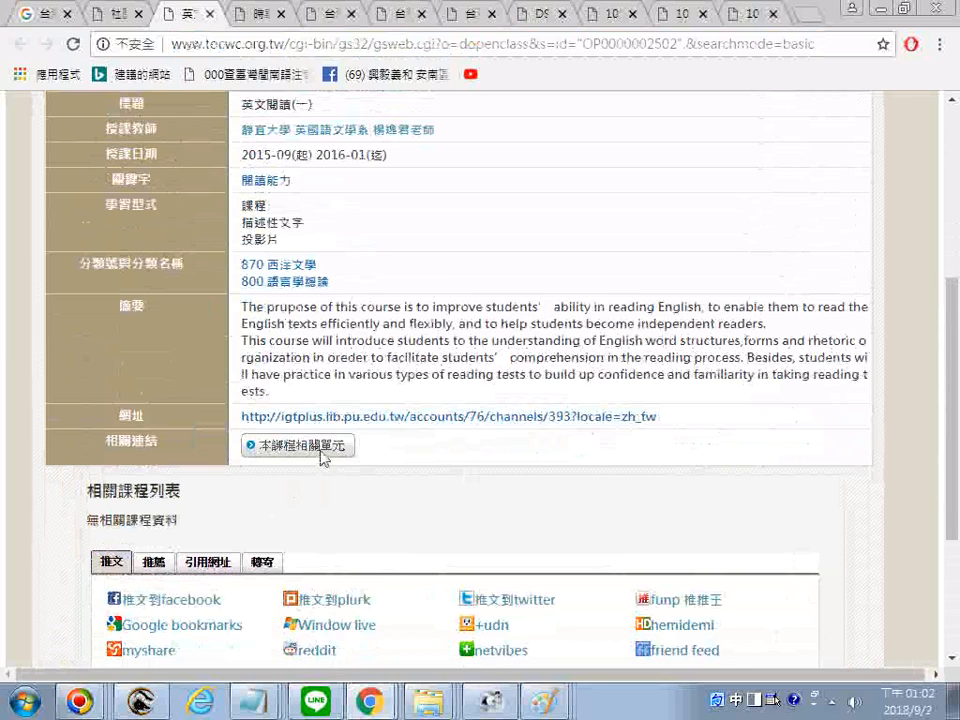
right_click(321, 448)
click(465, 159)
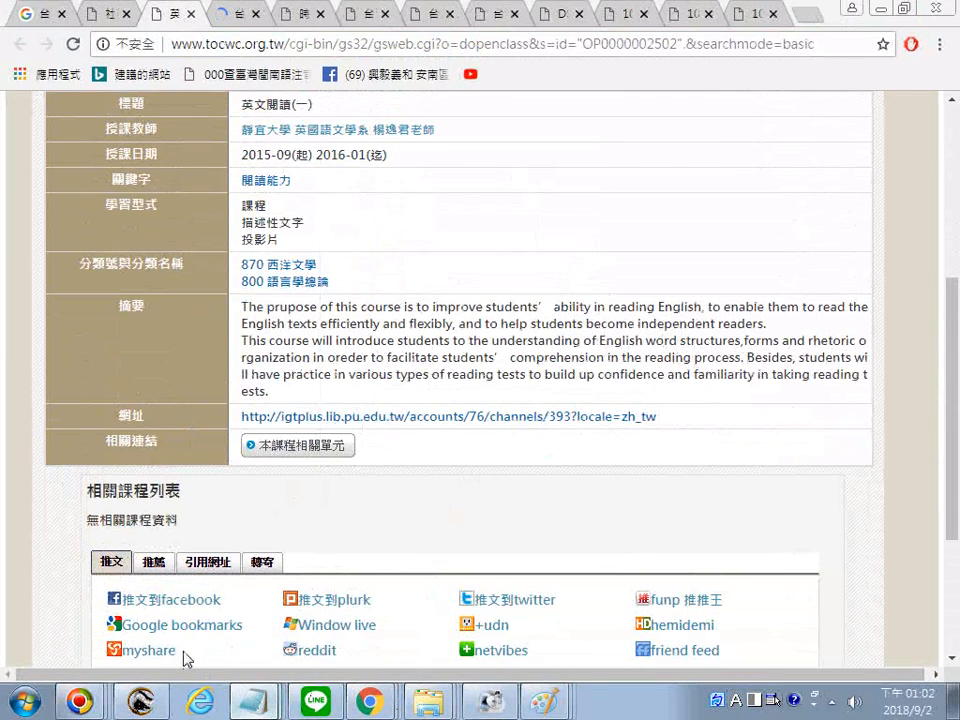
Step: Switch to Notepad, paste the copied course address under the 英文閱讀(一) title, and add a blank line below it
key(alt+Tab)
right_click(191, 171)
click(306, 306)
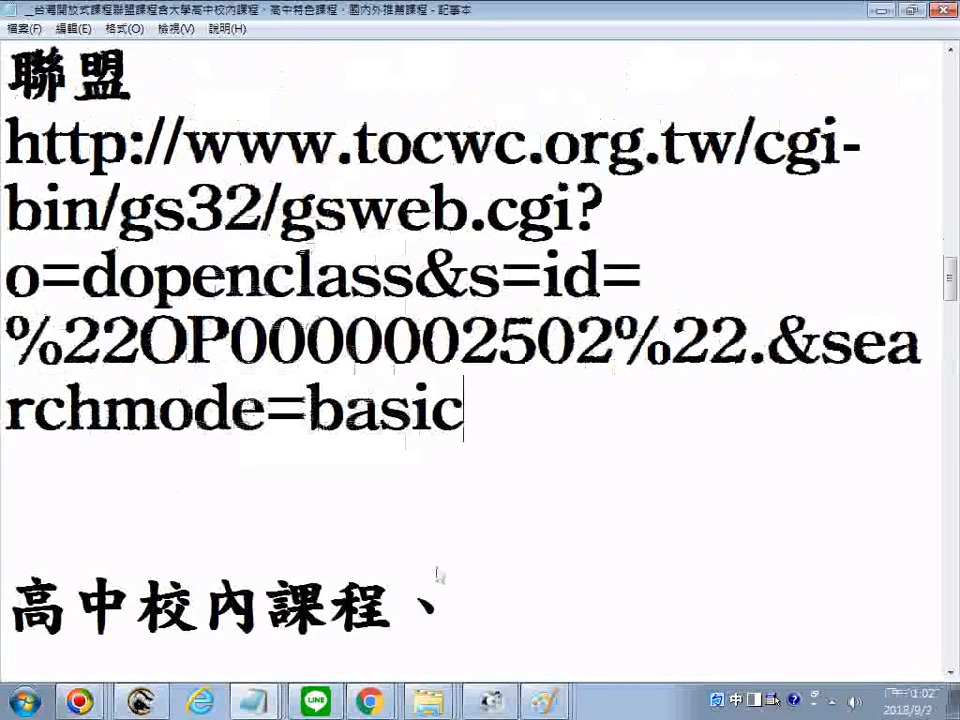
scroll(438, 573, down, 1)
click(340, 293)
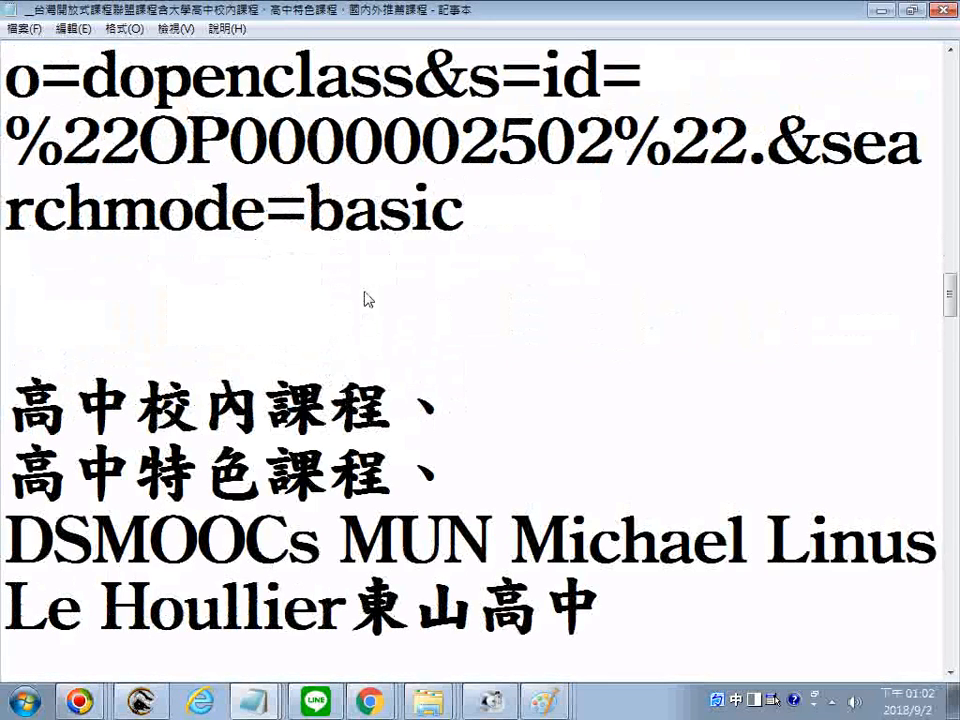
key(Return)
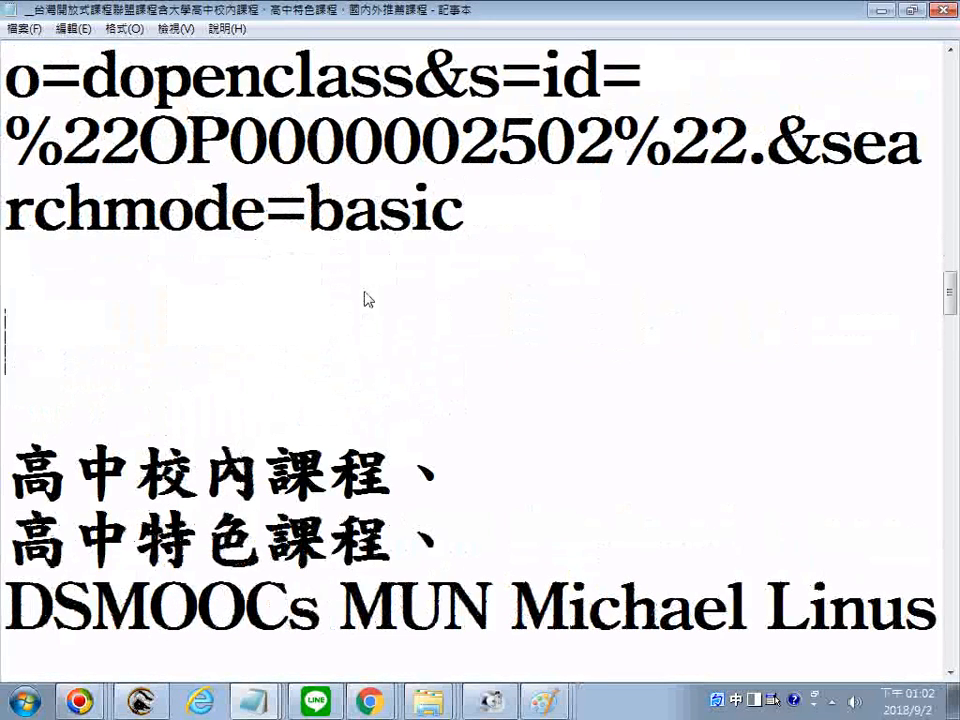
Step: Switch to Chrome, close the 英文閱讀(一) course page tab, and look through the course's whole unit list
click(369, 700)
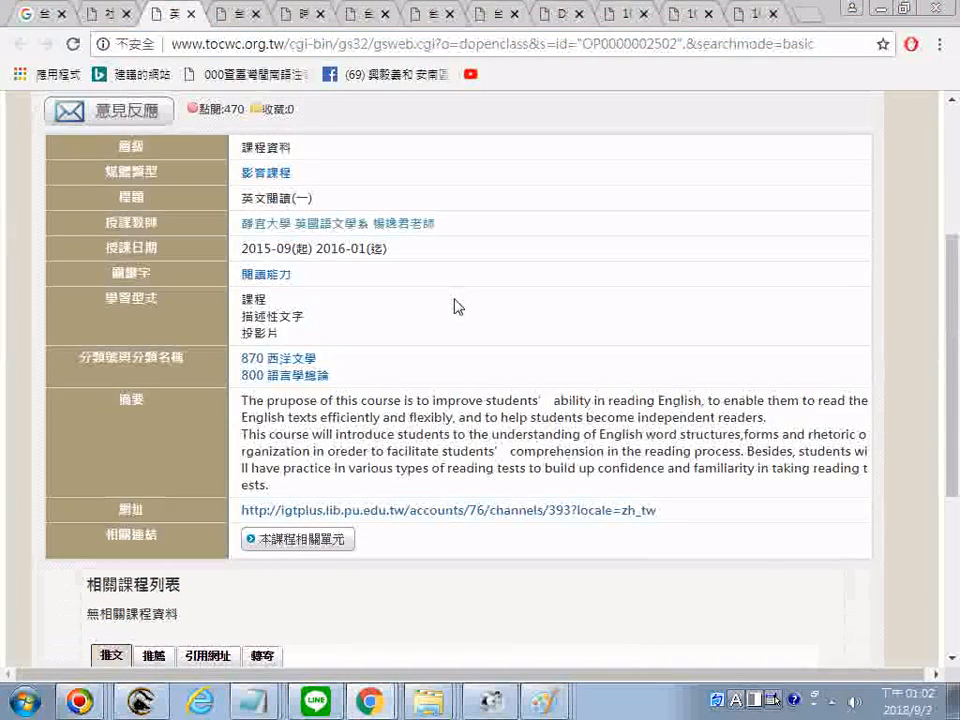
scroll(457, 306, up, 2)
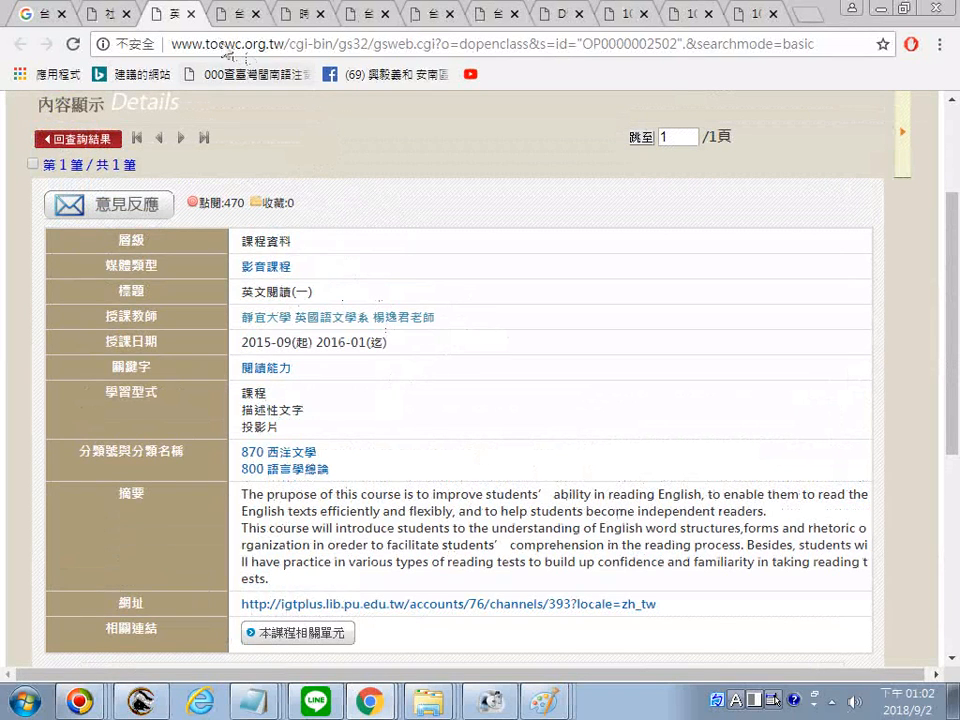
click(188, 15)
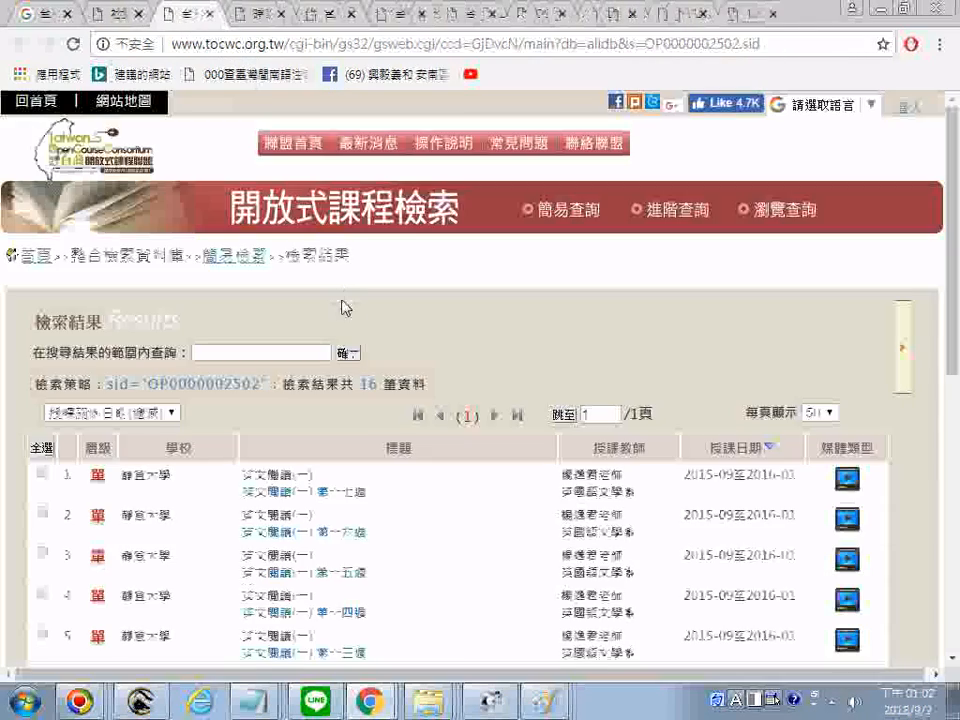
scroll(320, 452, down, 1)
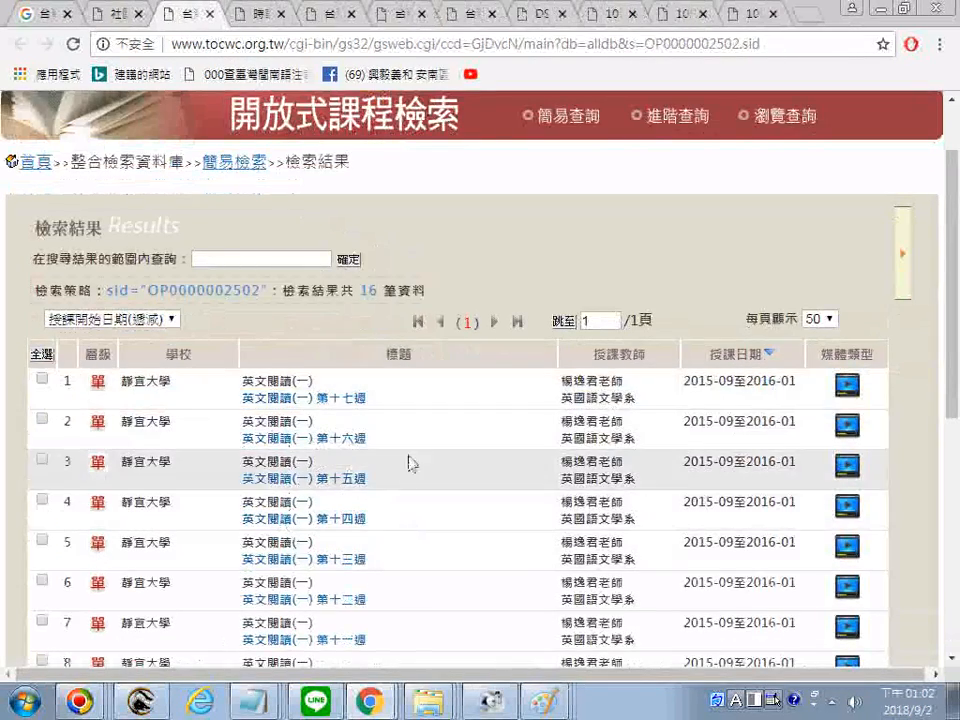
scroll(381, 559, down, 5)
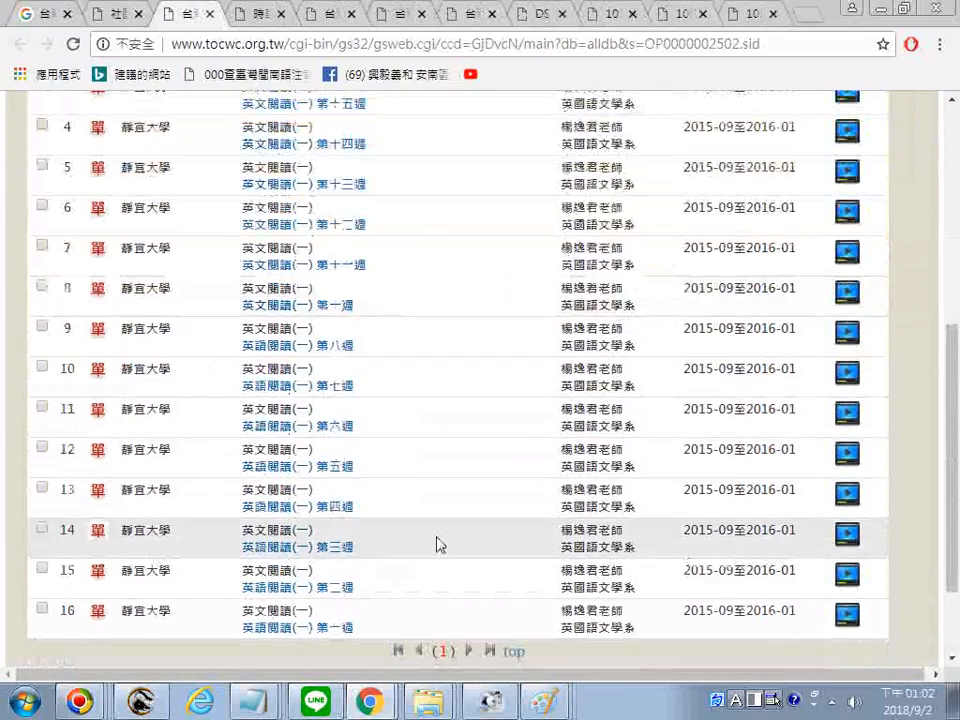
scroll(437, 545, down, 3)
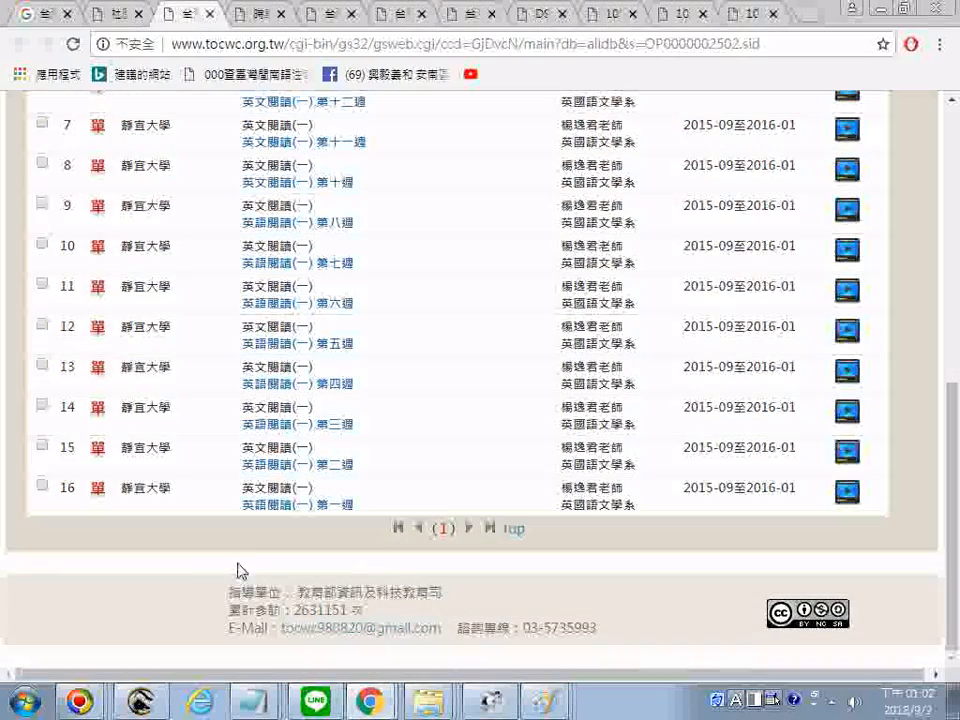
Step: Save the unit list as a PDF on drive H: under the name 台灣開放式課程聯盟__英文閱讀01
right_click(206, 566)
click(281, 446)
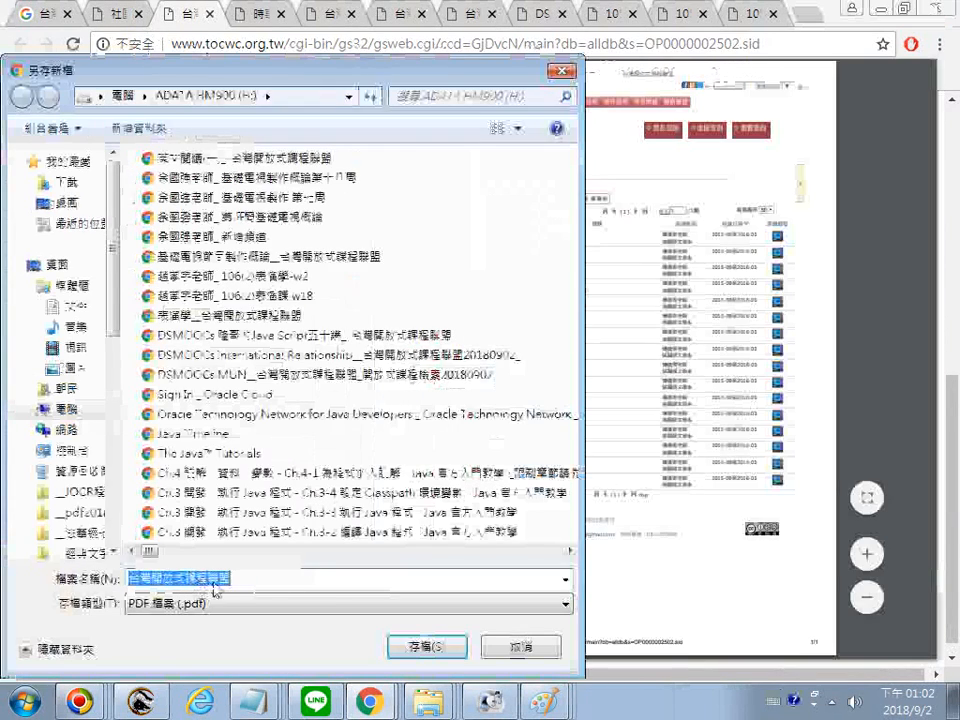
click(245, 581)
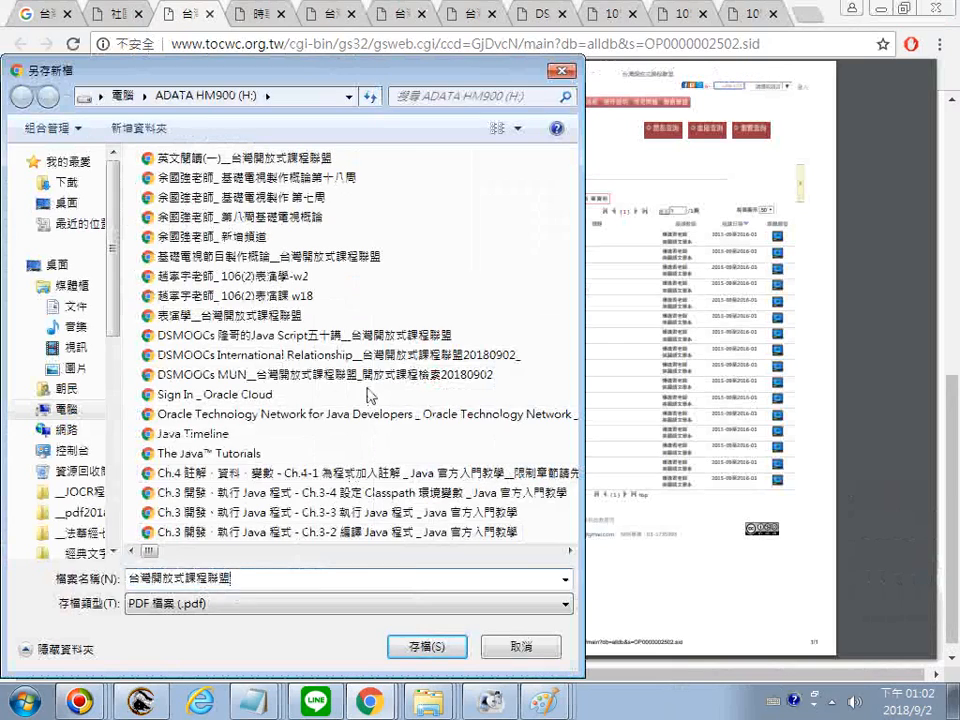
text(_)
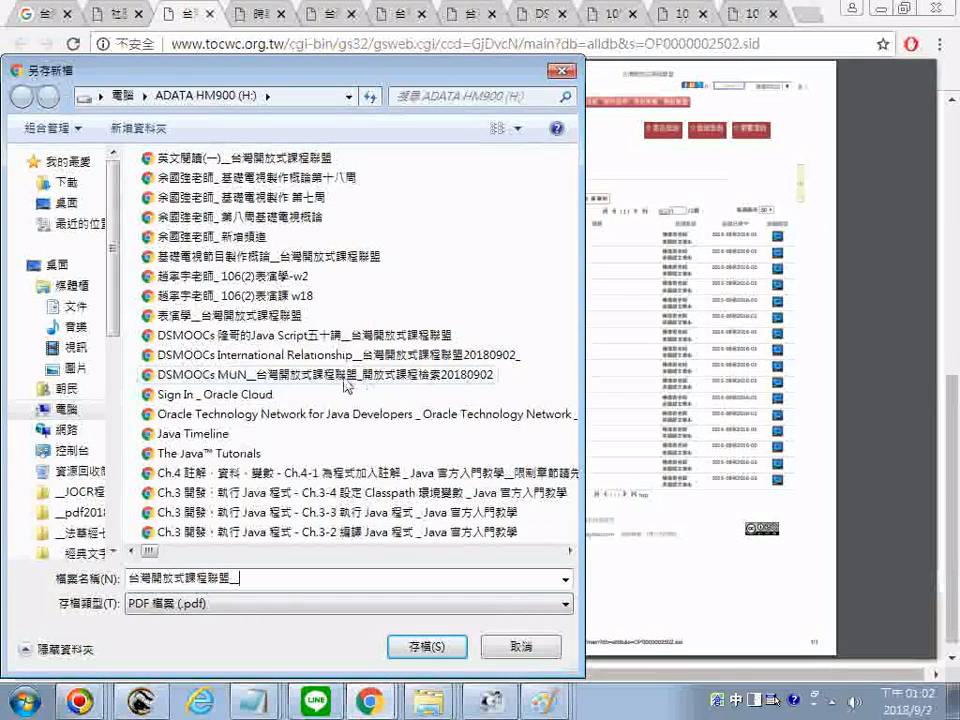
text(/)
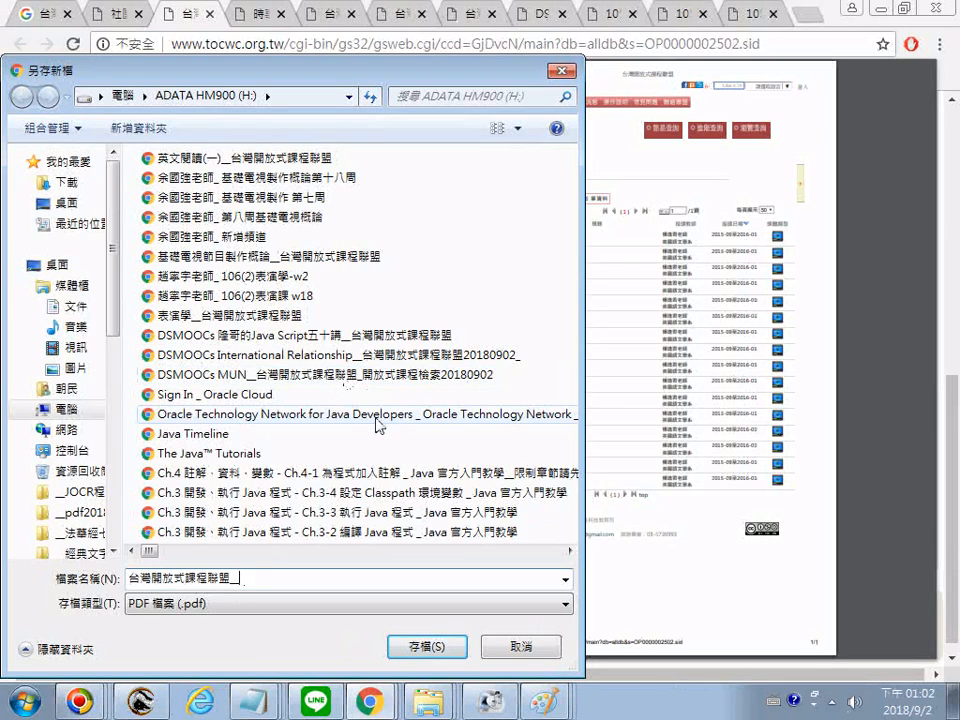
key(ctrl+space)
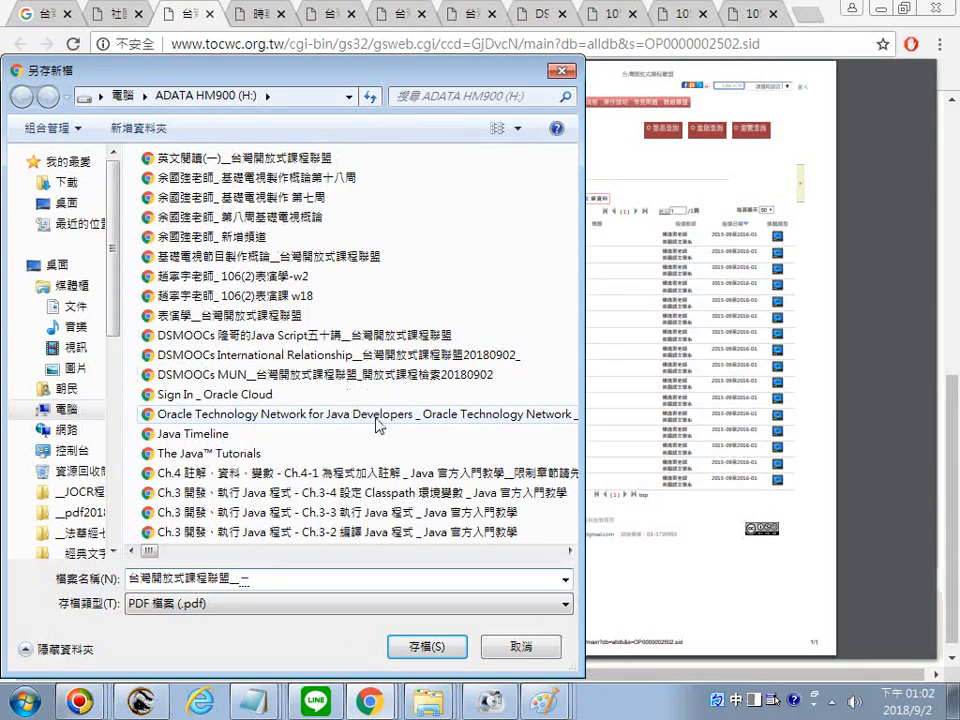
text(英文ㄩㄝ)
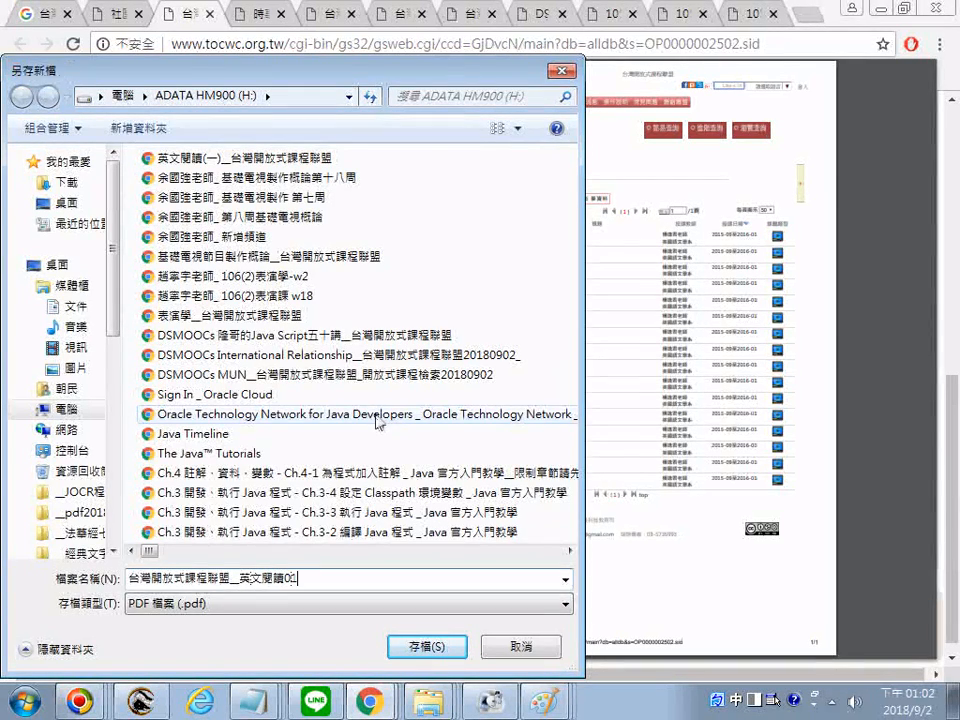
key(Return)
Step: Review the 英語閱讀(一) 第一週 unit page and its related course page, and close that tab
click(266, 519)
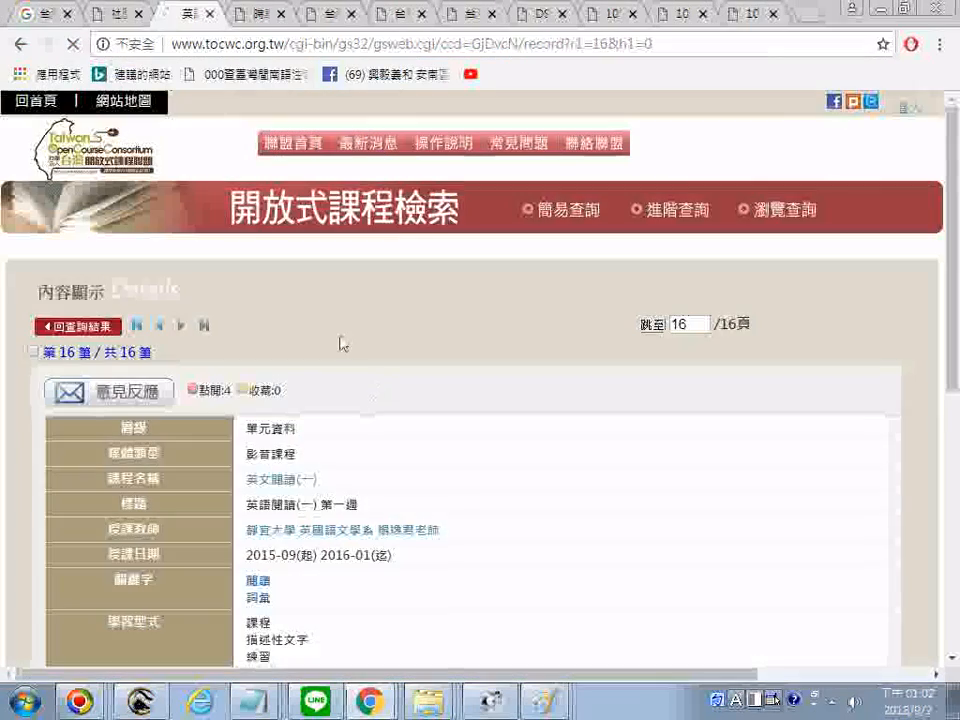
scroll(407, 360, down, 3)
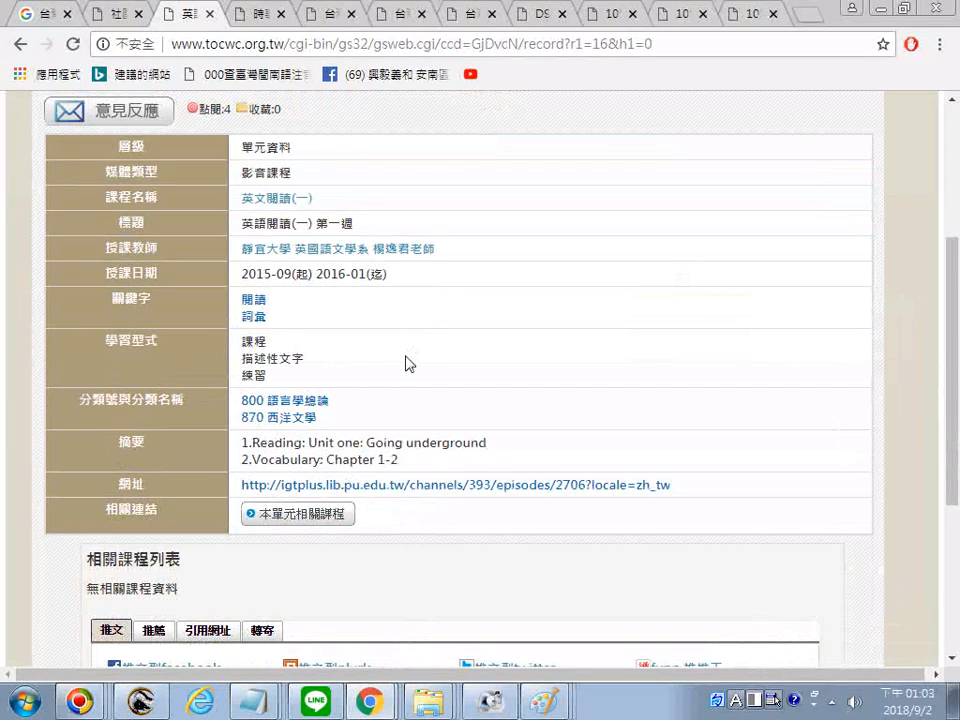
scroll(405, 363, down, 3)
scroll(405, 363, up, 3)
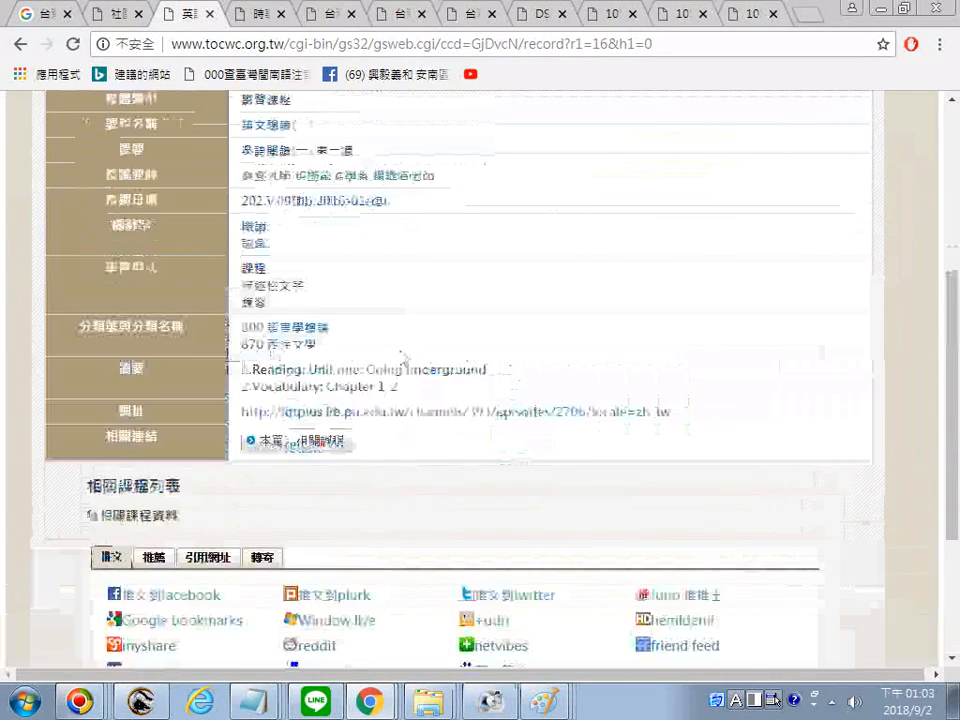
scroll(403, 358, up, 3)
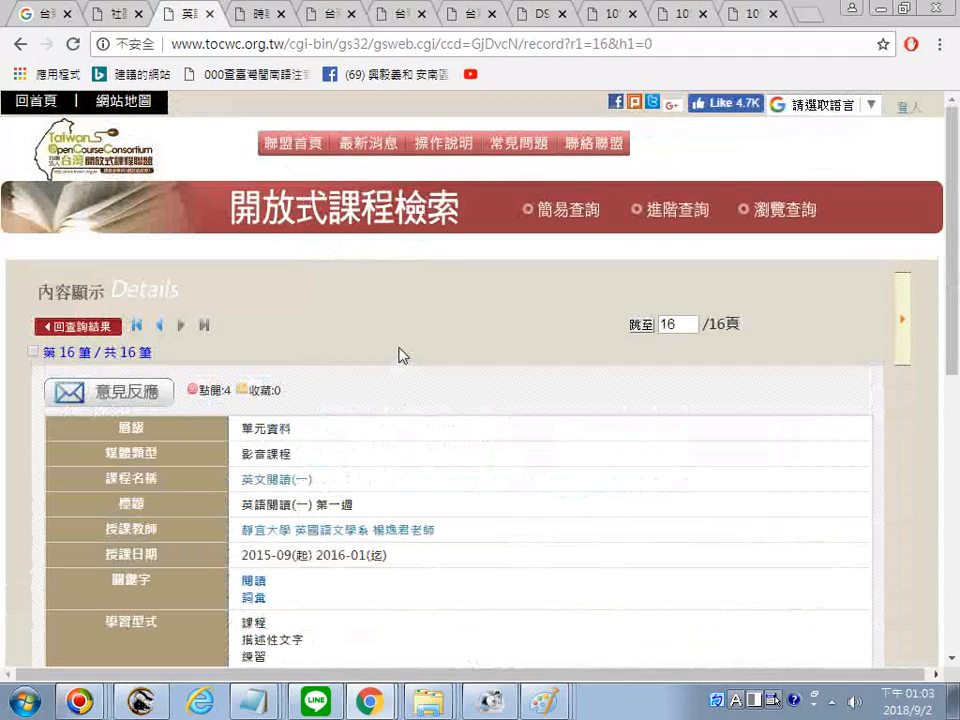
scroll(400, 355, down, 5)
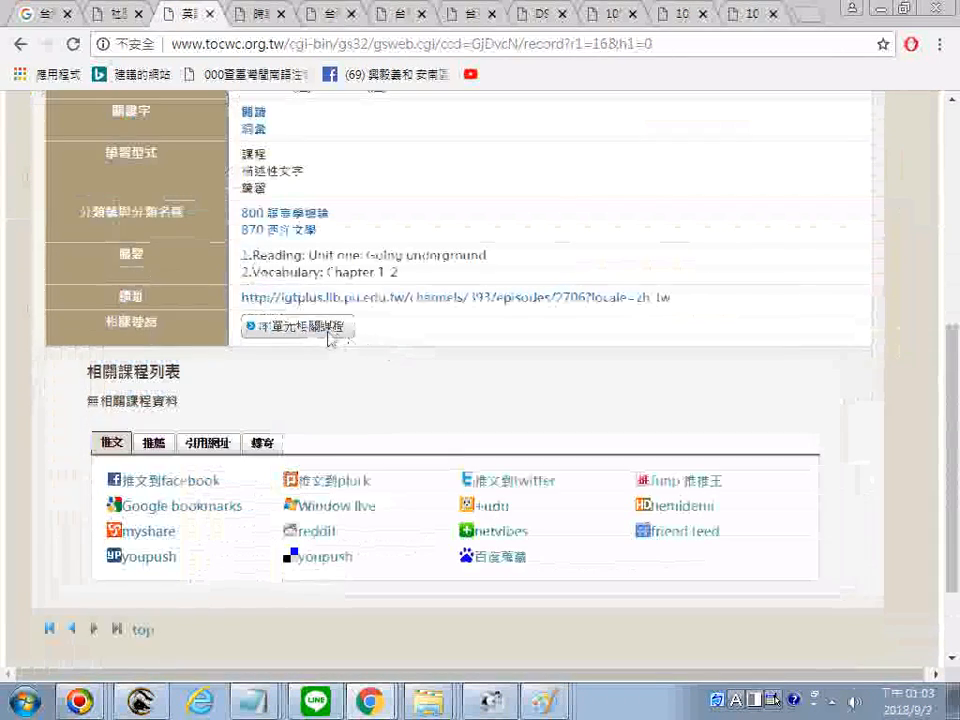
click(322, 332)
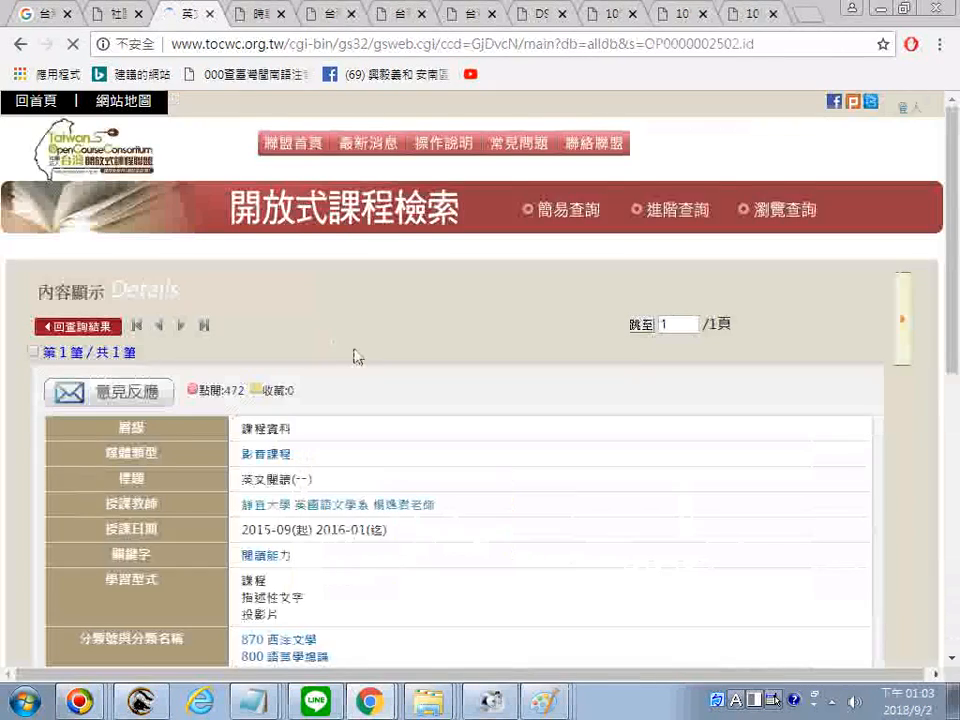
scroll(374, 363, down, 5)
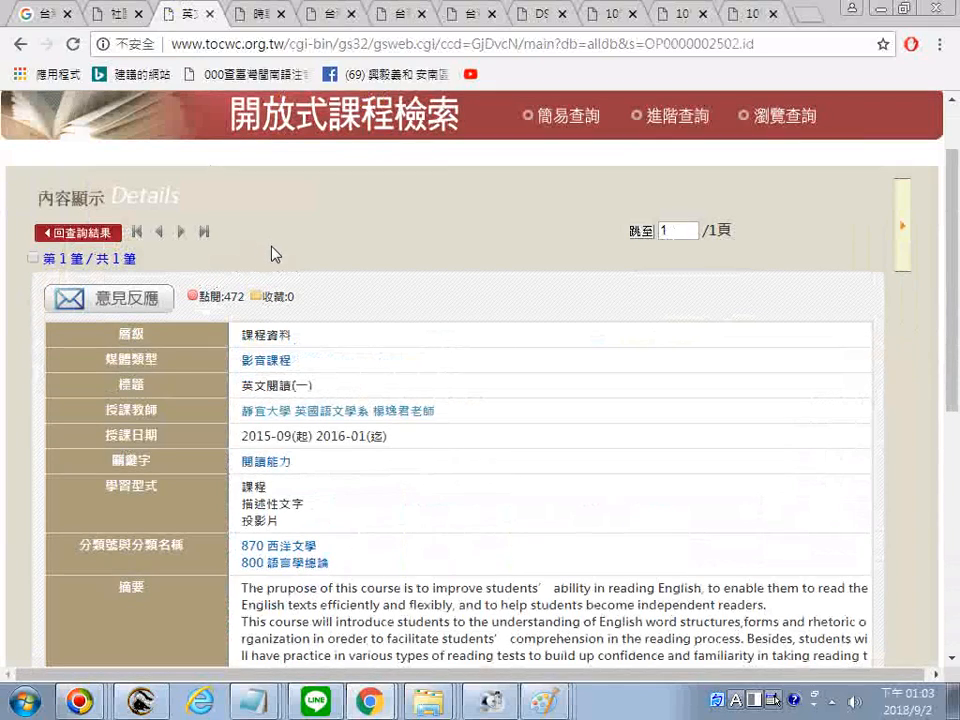
click(210, 14)
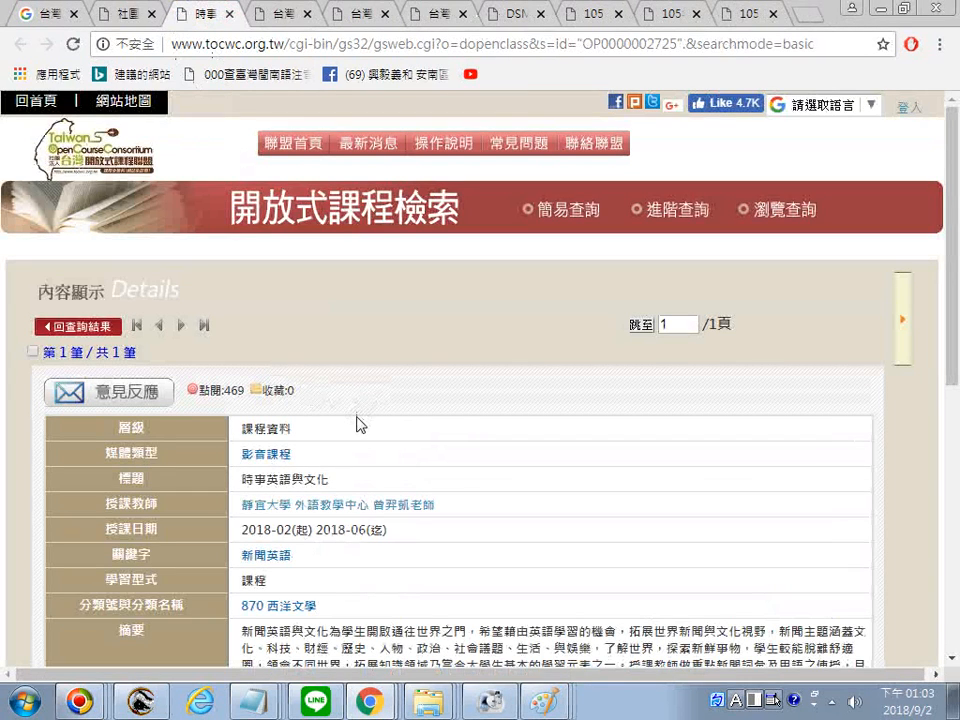
Step: Save the 時事英語與文化 course page as a PDF on drive H:, copying its suggested file name
scroll(309, 476, down, 3)
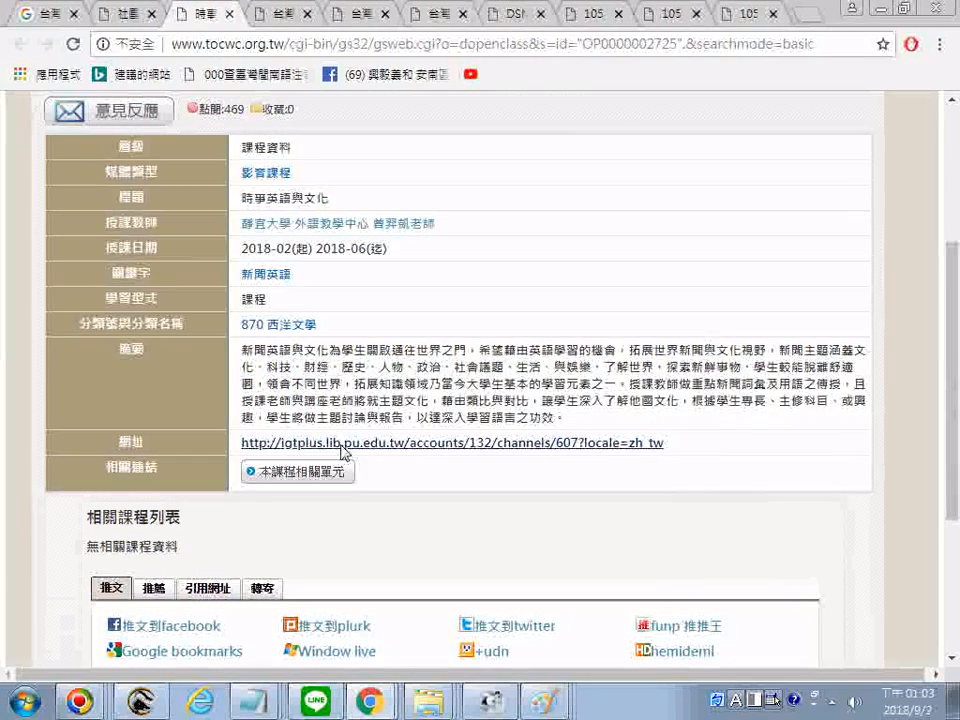
scroll(313, 331, up, 3)
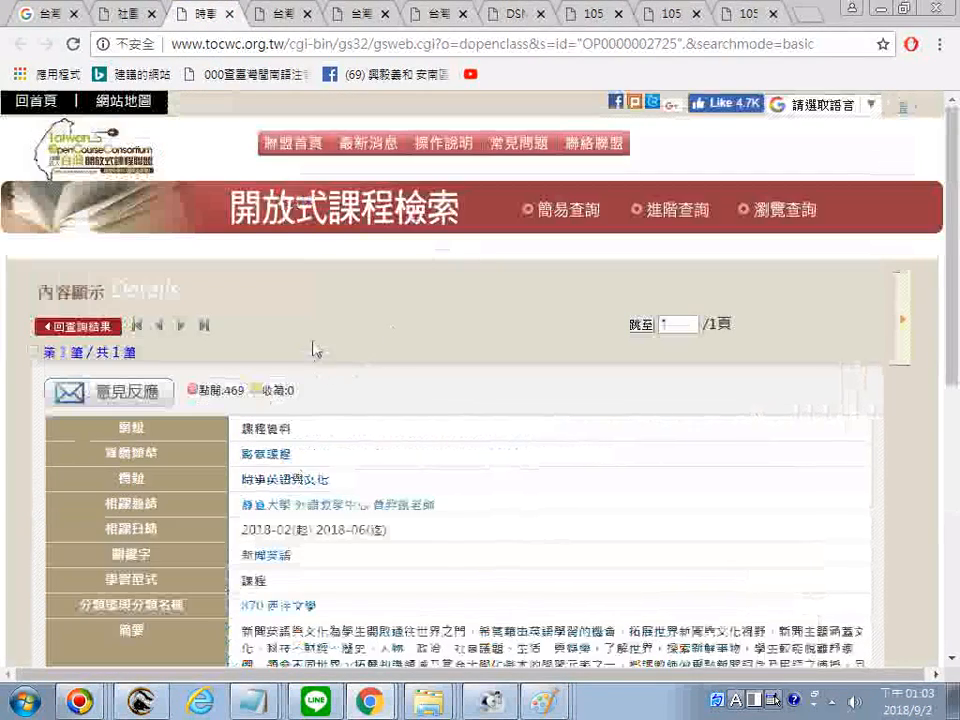
right_click(313, 331)
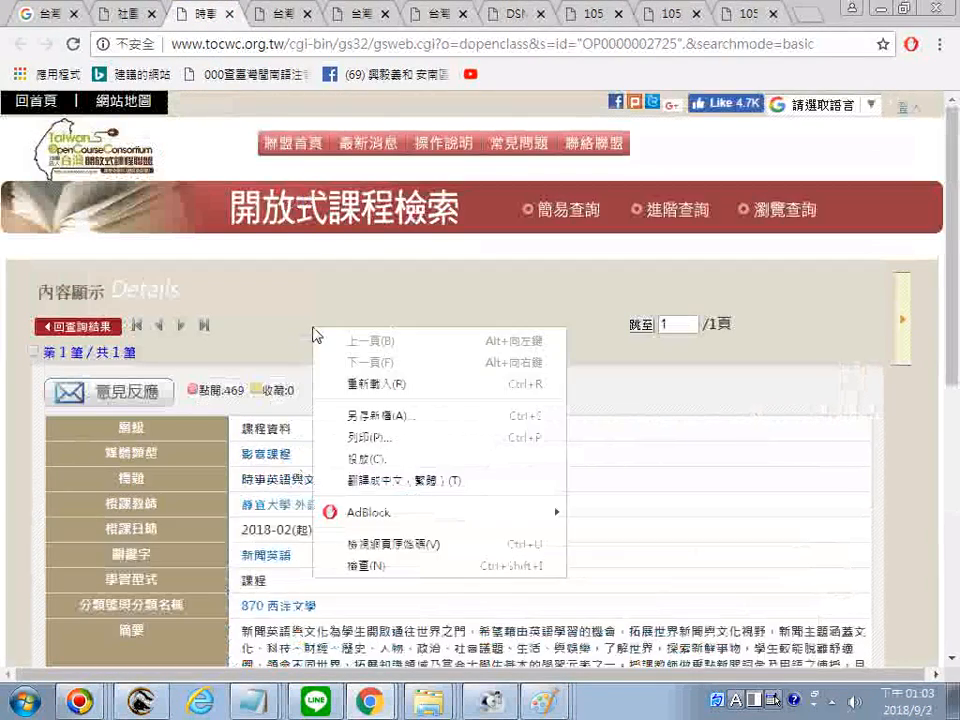
click(385, 445)
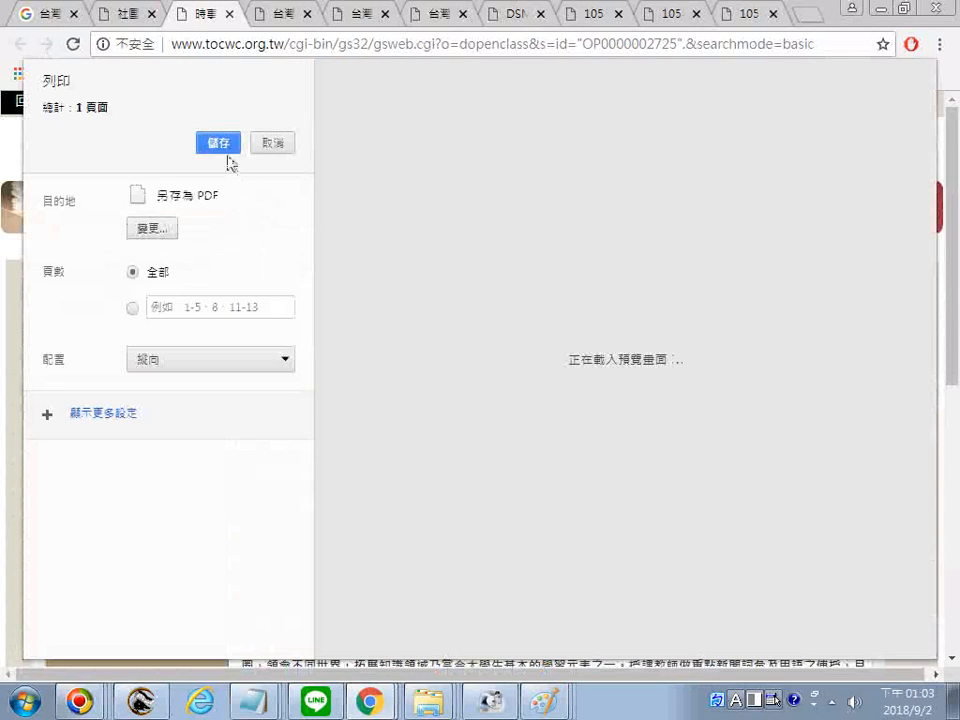
click(218, 144)
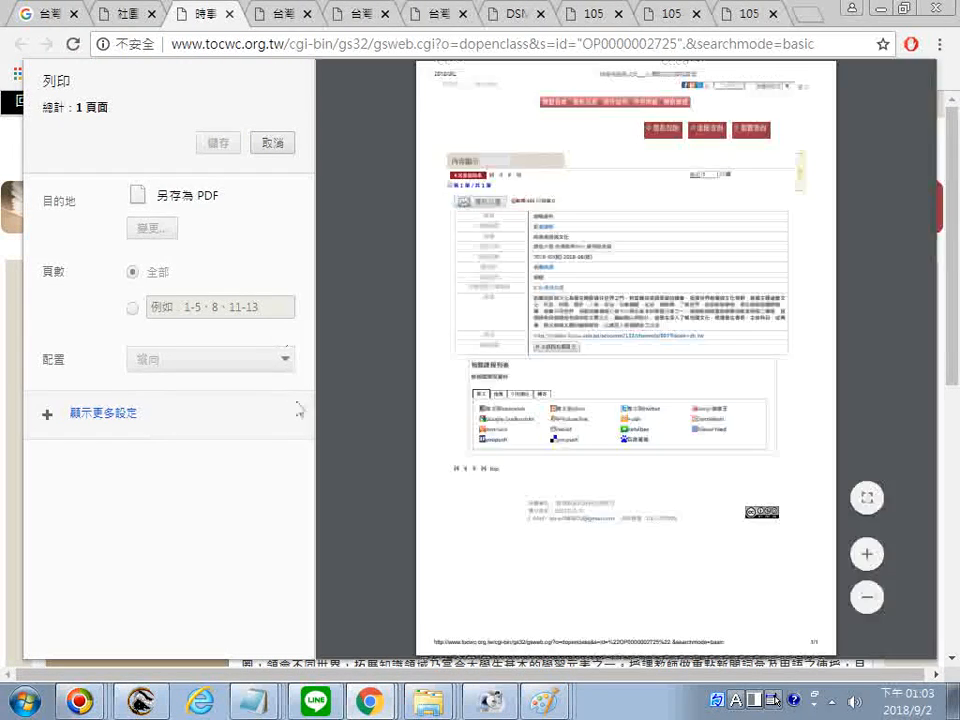
right_click(212, 584)
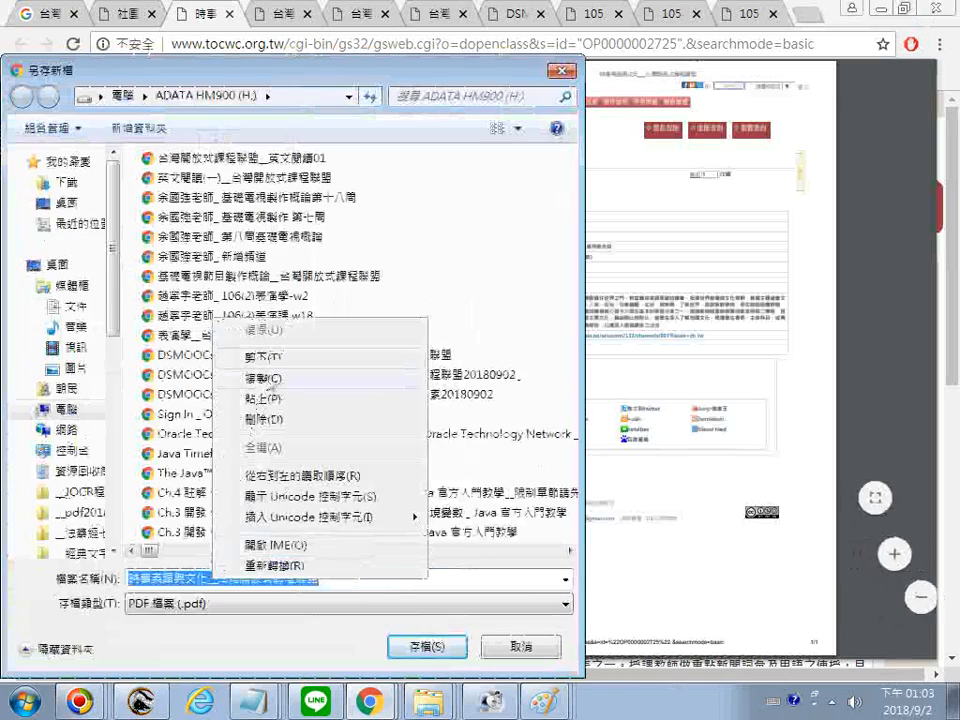
click(258, 377)
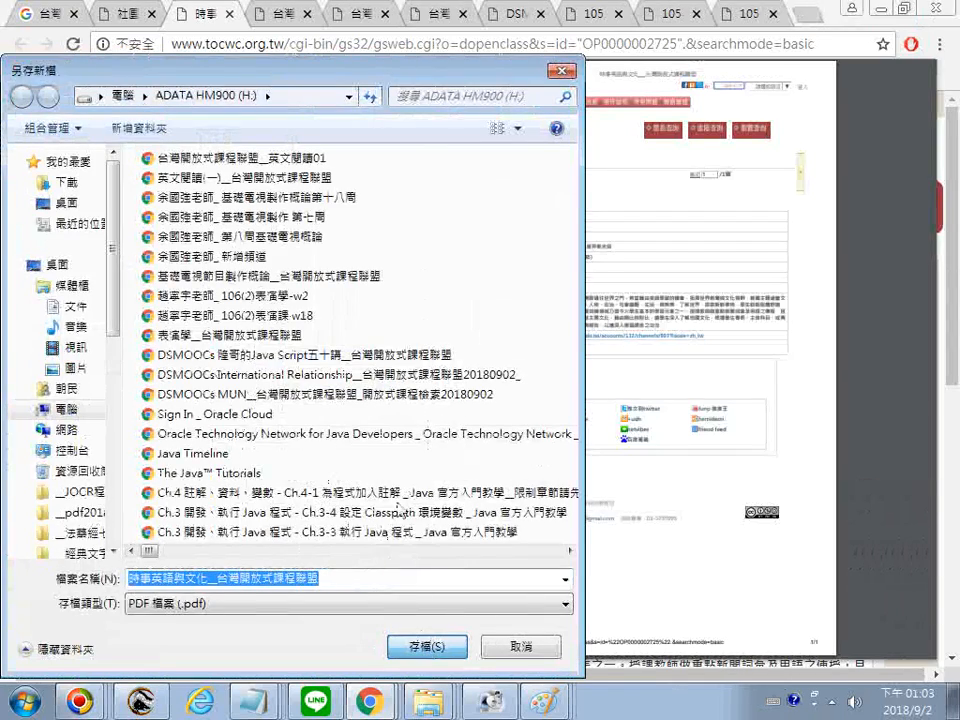
click(425, 646)
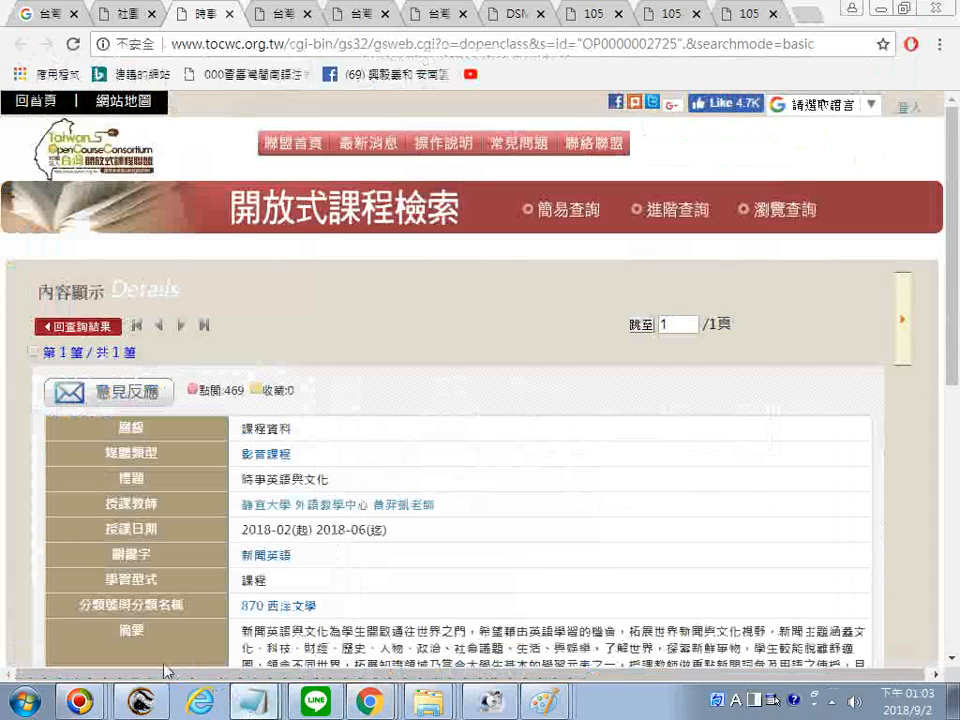
Step: Switch to Notepad and paste the title 時事英語與文化__台灣開放式課程聯盟 below the 英文閱讀(一) link
click(253, 701)
right_click(108, 309)
click(157, 389)
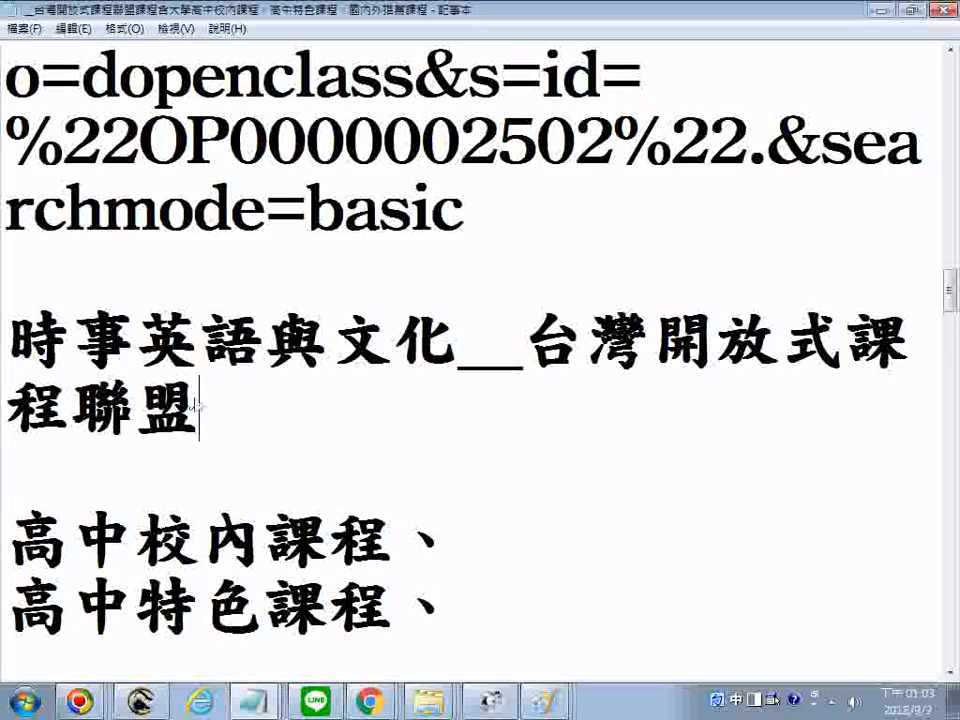
Step: Add a new line below the 時事英語與文化 title, and switch to Chrome to copy that course page's address
key(Return)
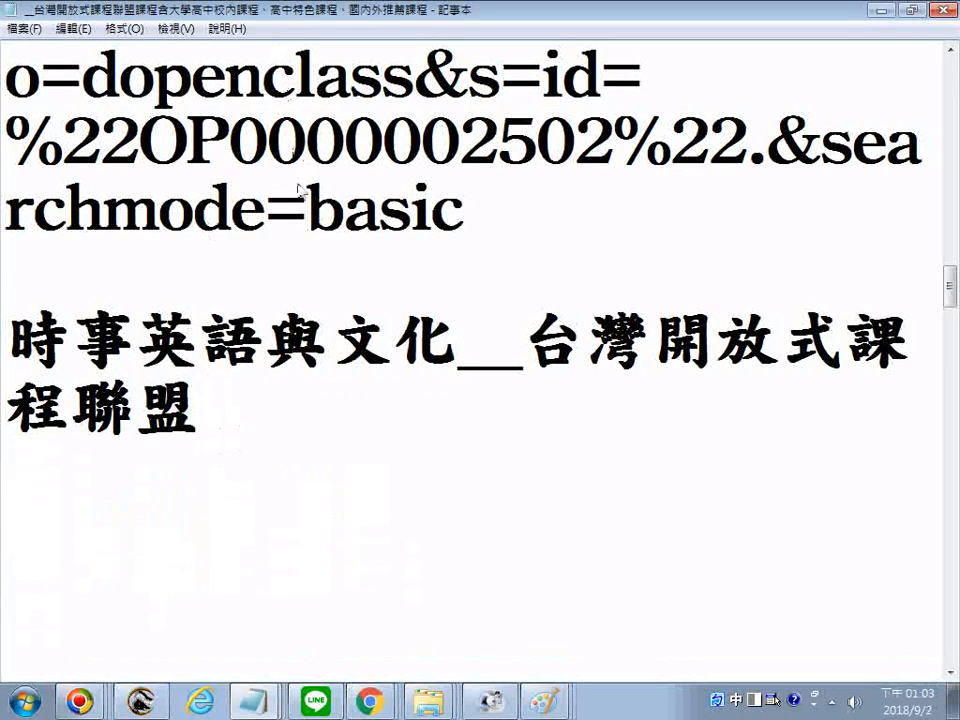
click(374, 705)
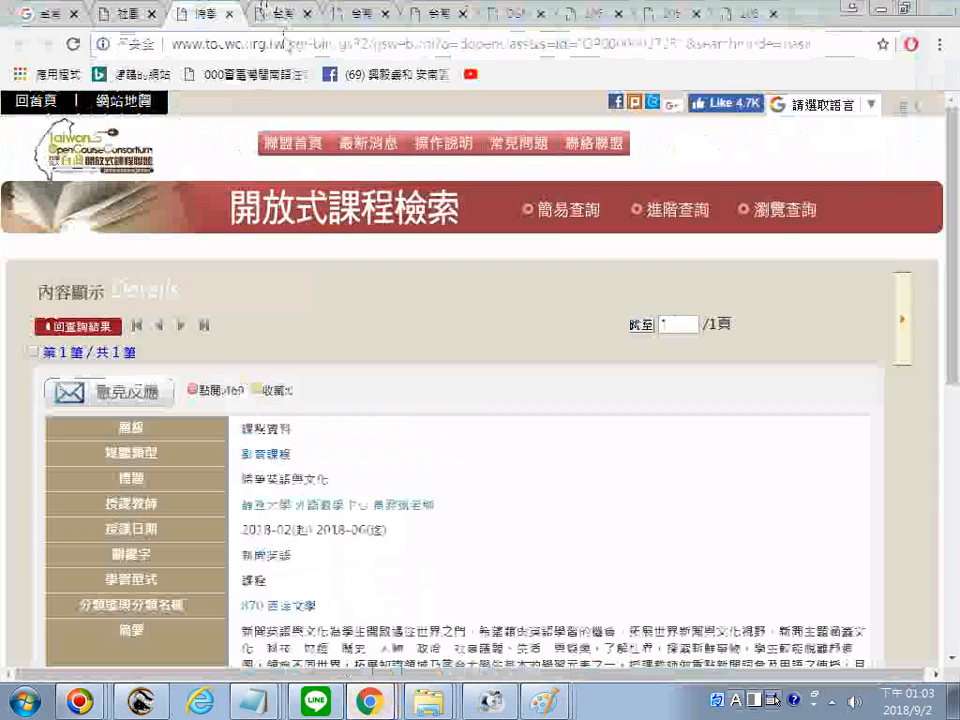
click(300, 44)
right_click(300, 44)
click(320, 107)
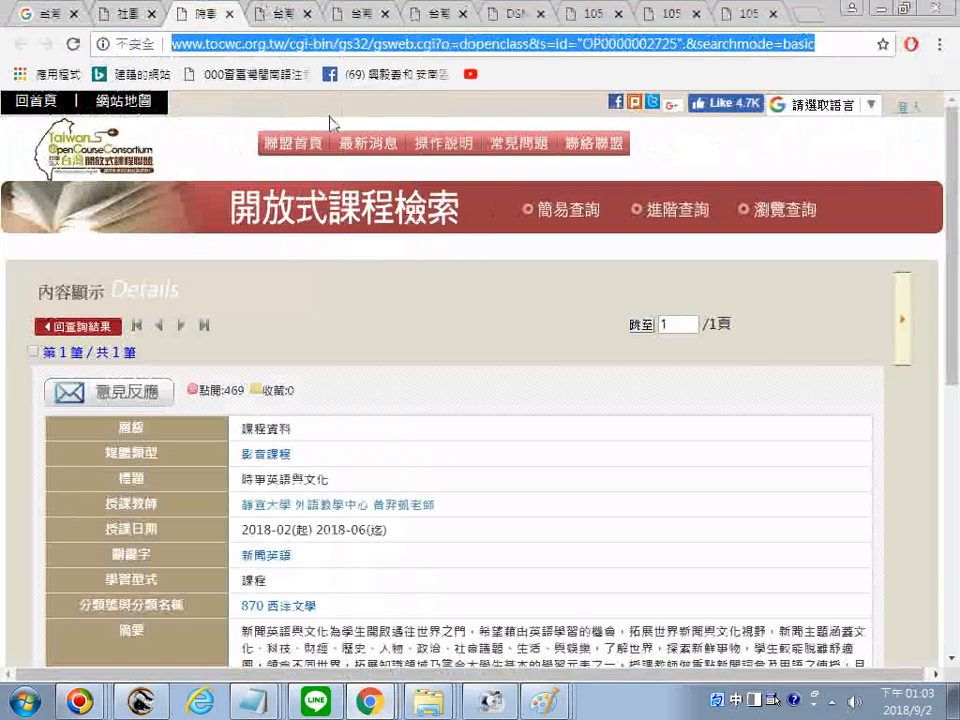
Step: Open the course's linked Providence University video channel and review its list of 時事英語與文化 episodes
scroll(315, 274, down, 3)
click(365, 447)
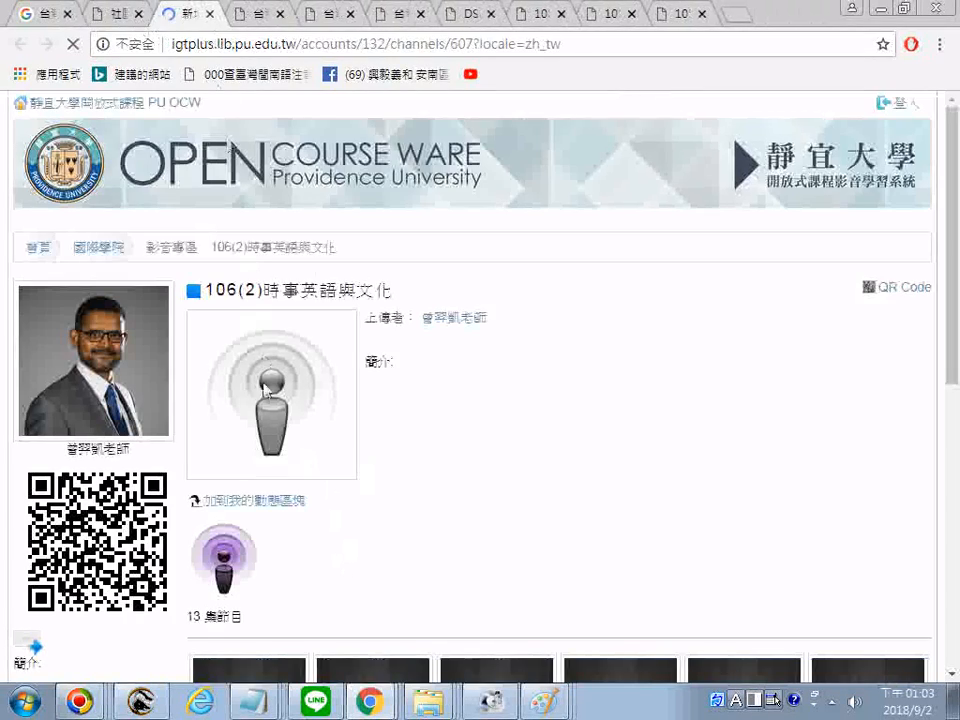
scroll(504, 454, down, 4)
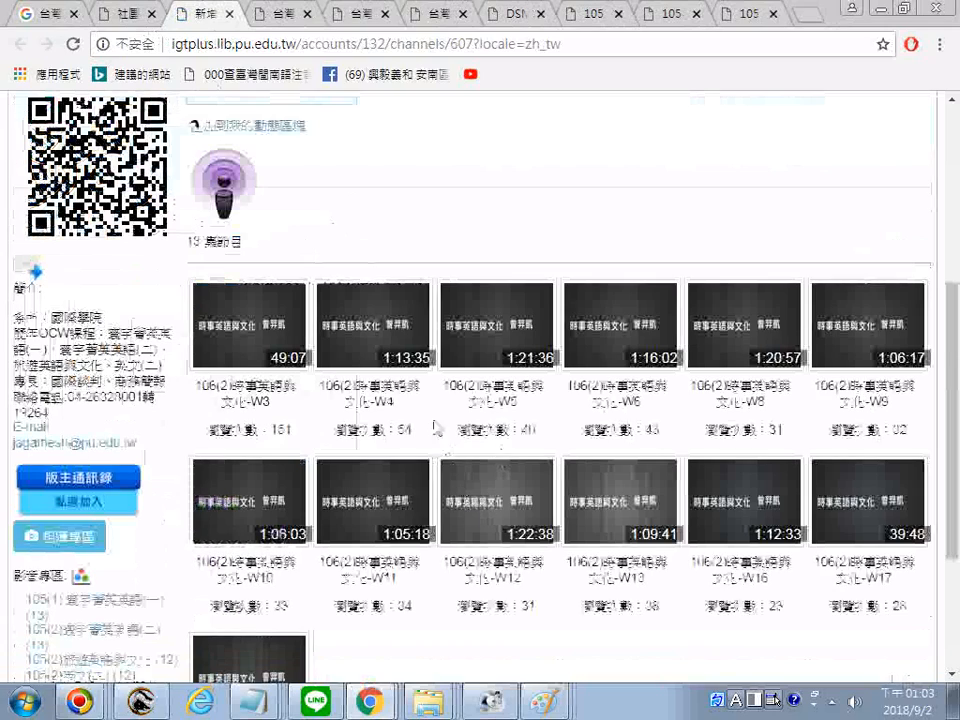
scroll(435, 428, down, 1)
scroll(466, 430, down, 3)
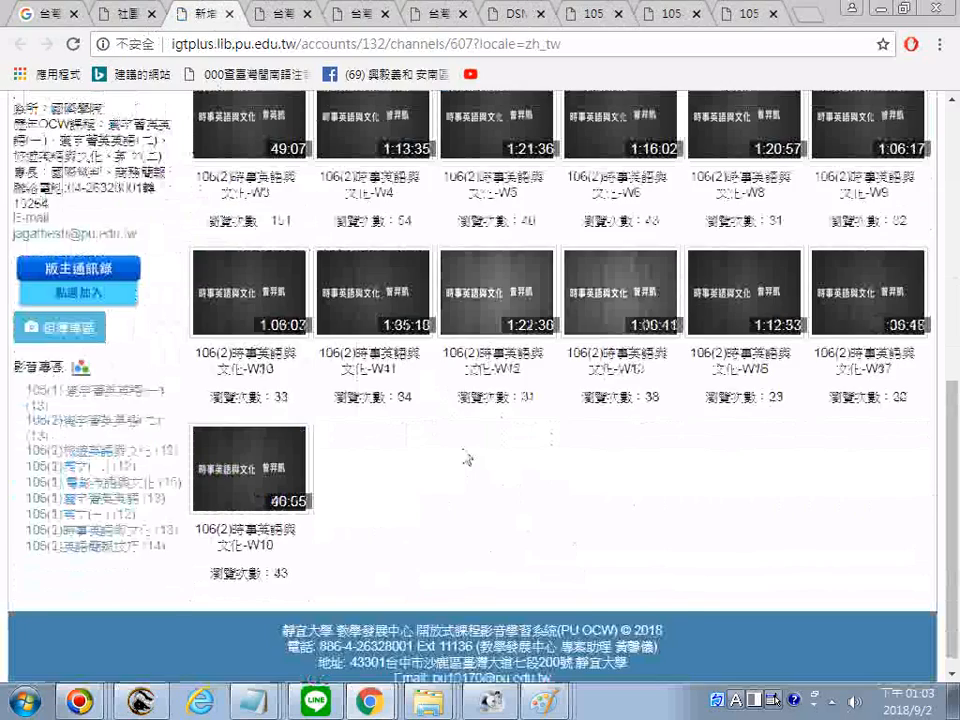
scroll(466, 458, up, 10)
Step: Open the print preview of the 106(2)時事英語與文化 channel page
right_click(467, 240)
click(520, 353)
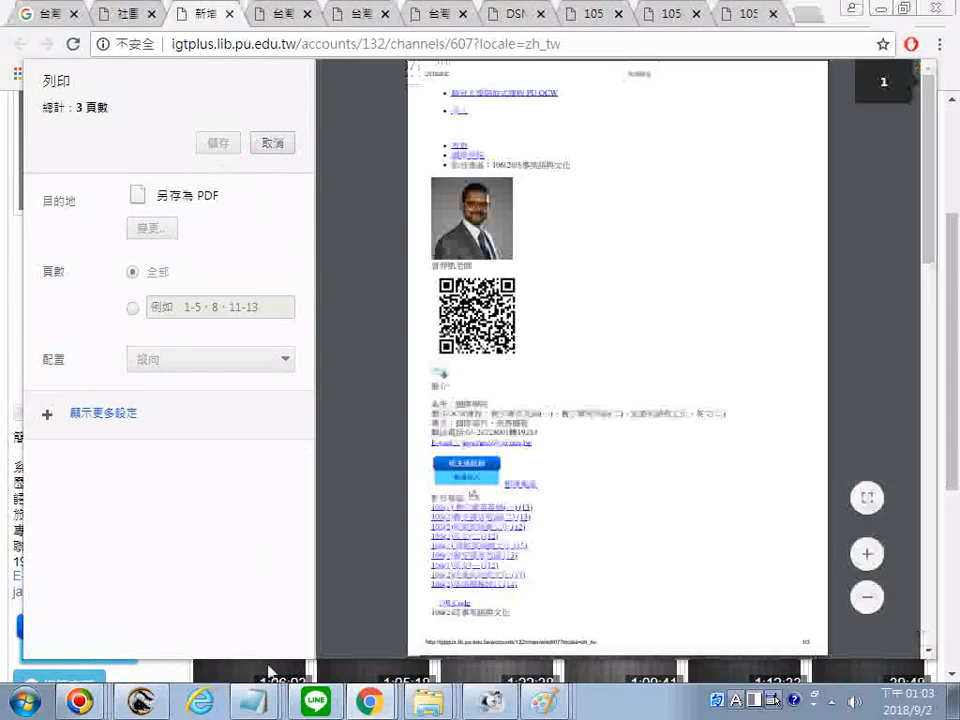
key(Return)
right_click(166, 577)
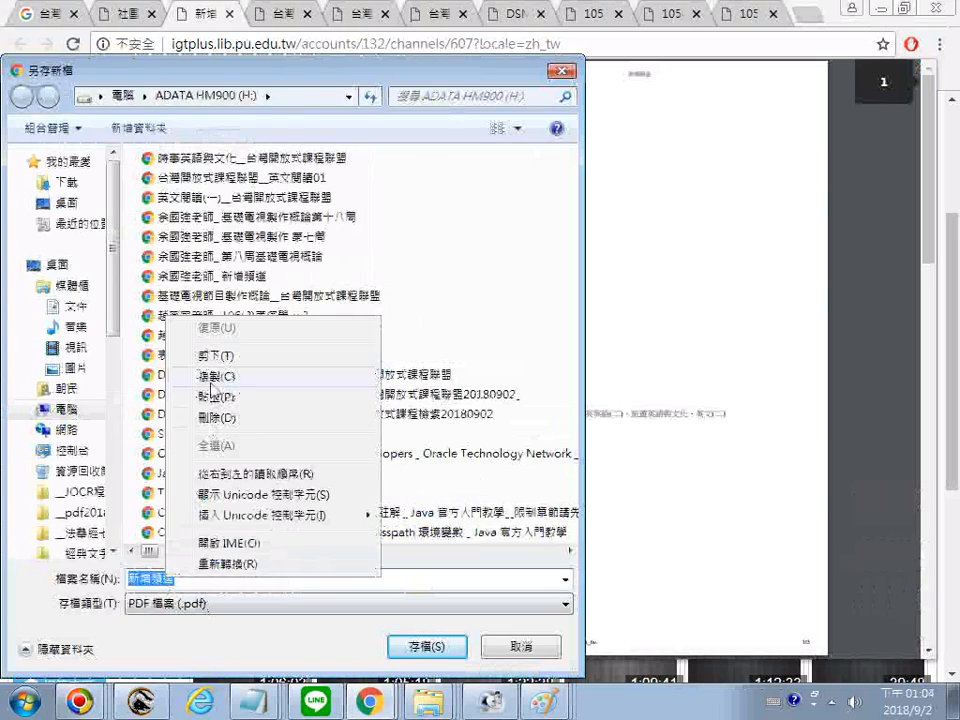
click(206, 397)
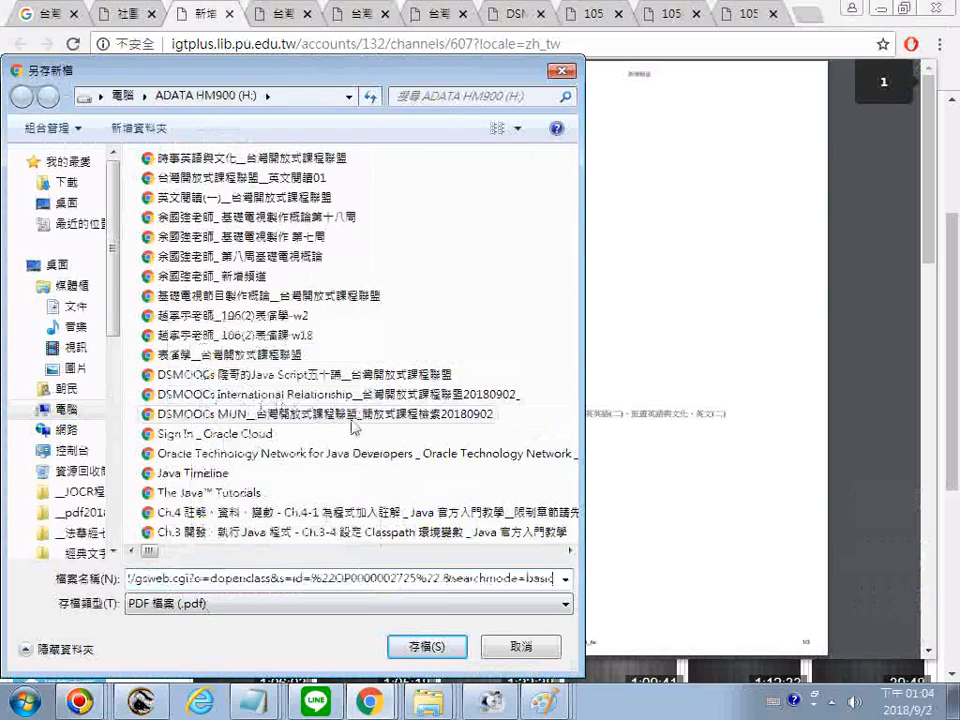
click(519, 648)
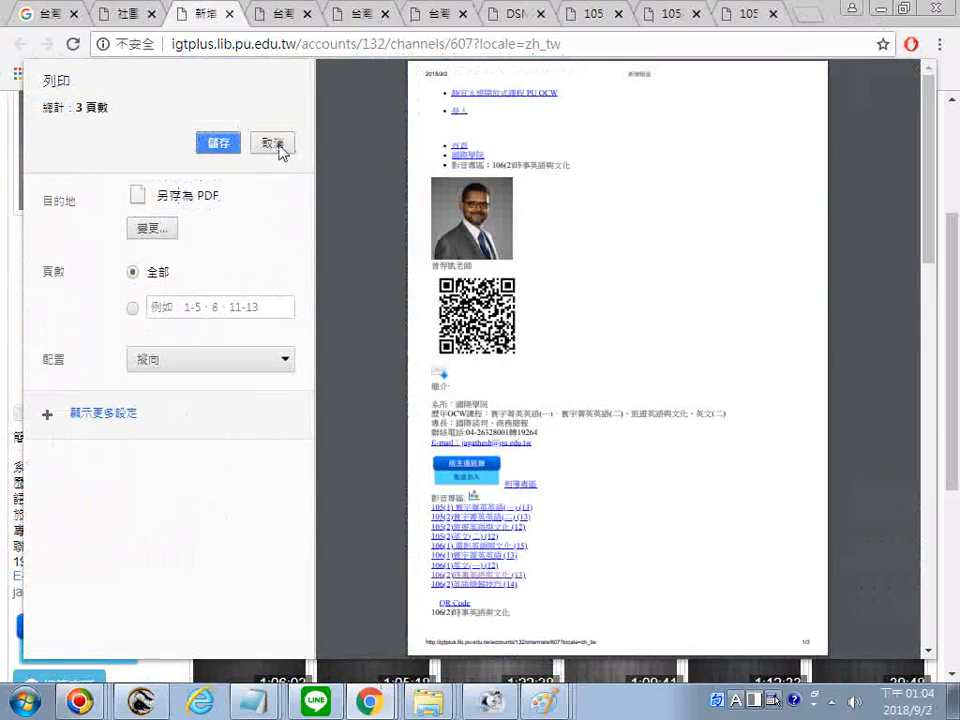
Step: Save the channel page as a PDF on drive H: under the name 時事英語與文化__台灣開放式課程聯盟01
click(217, 142)
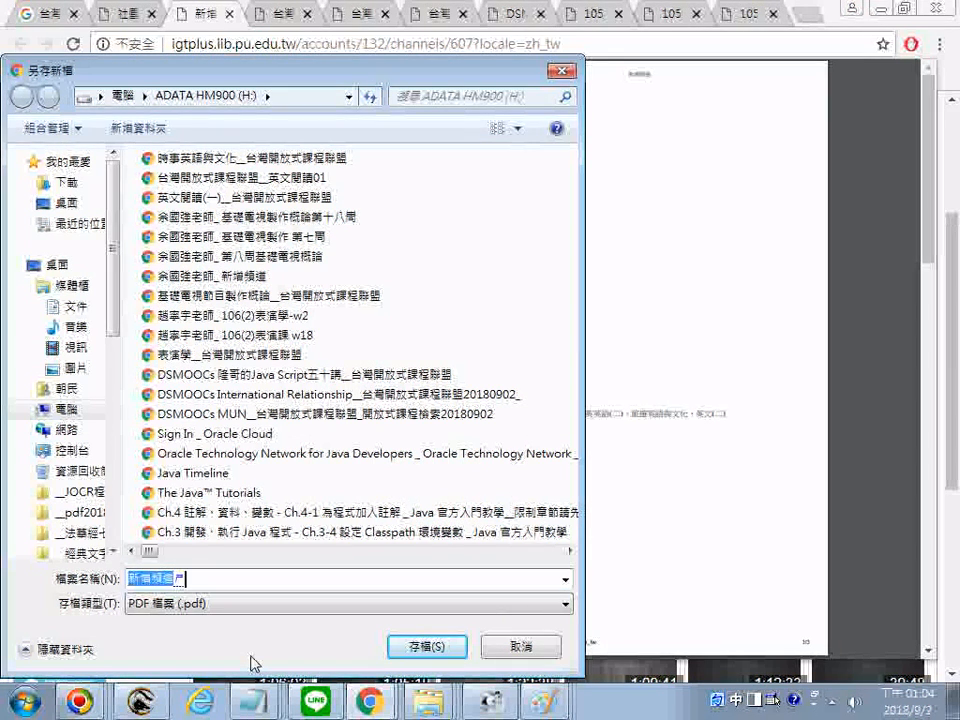
key(BackSpace)
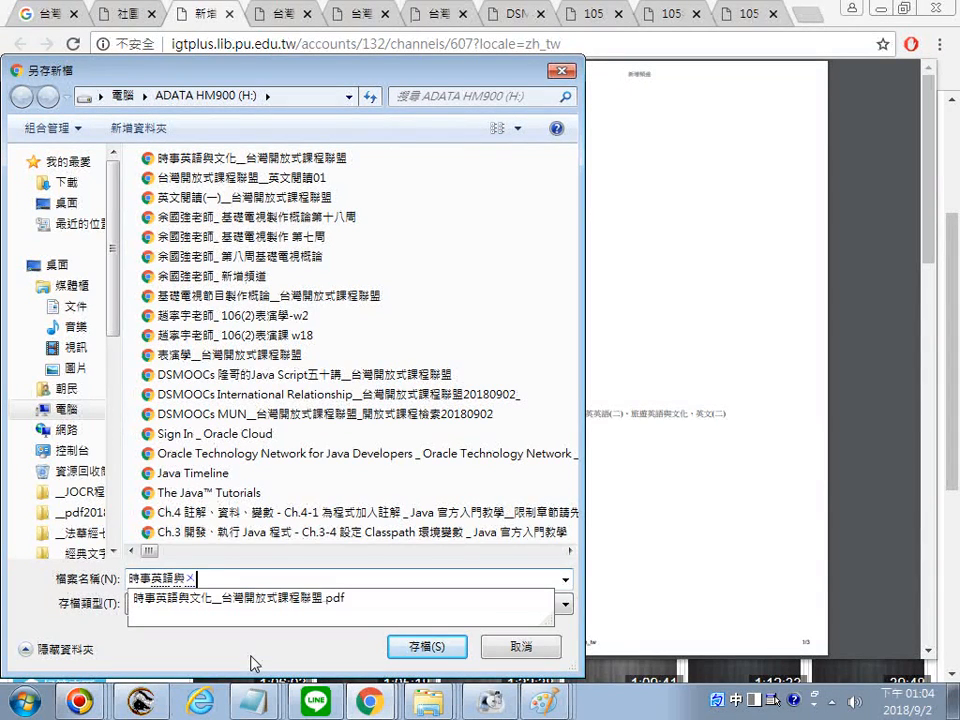
text(英語與文化)
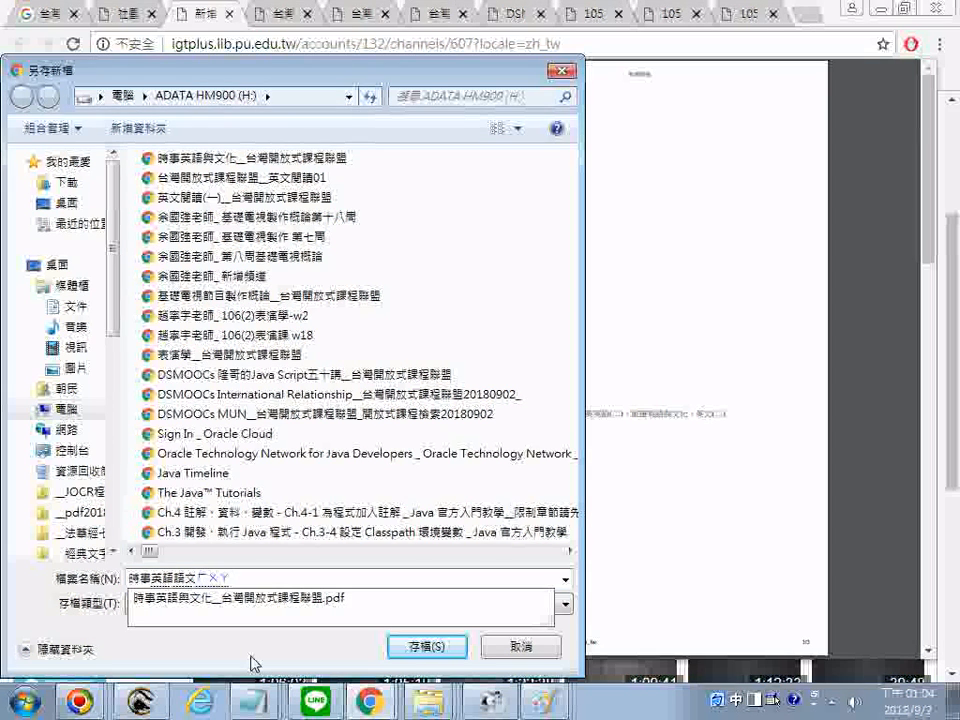
click(193, 600)
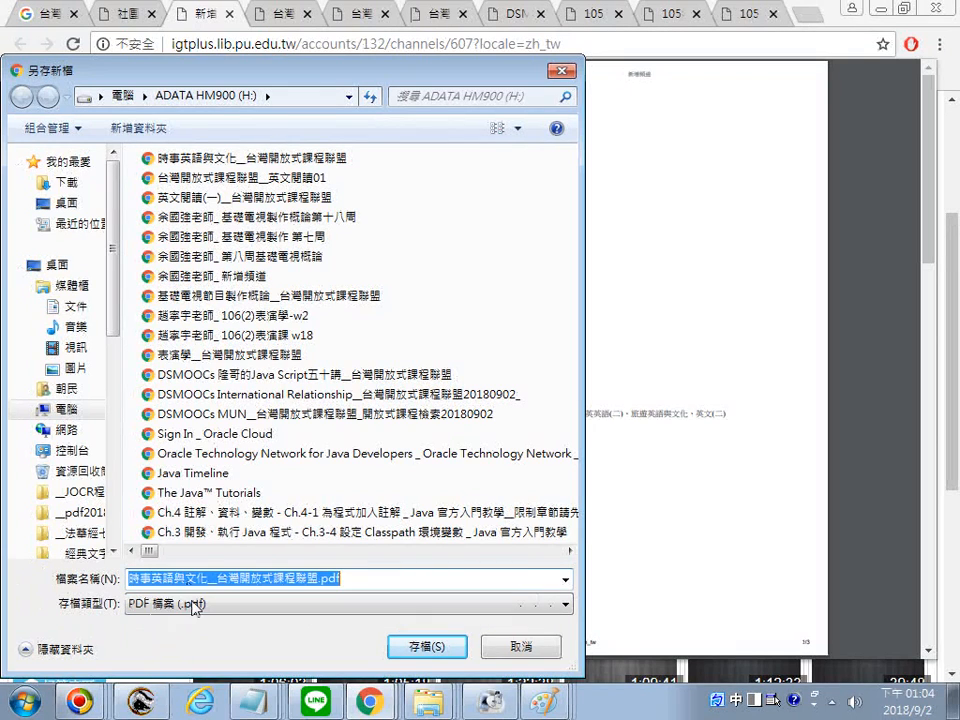
click(317, 580)
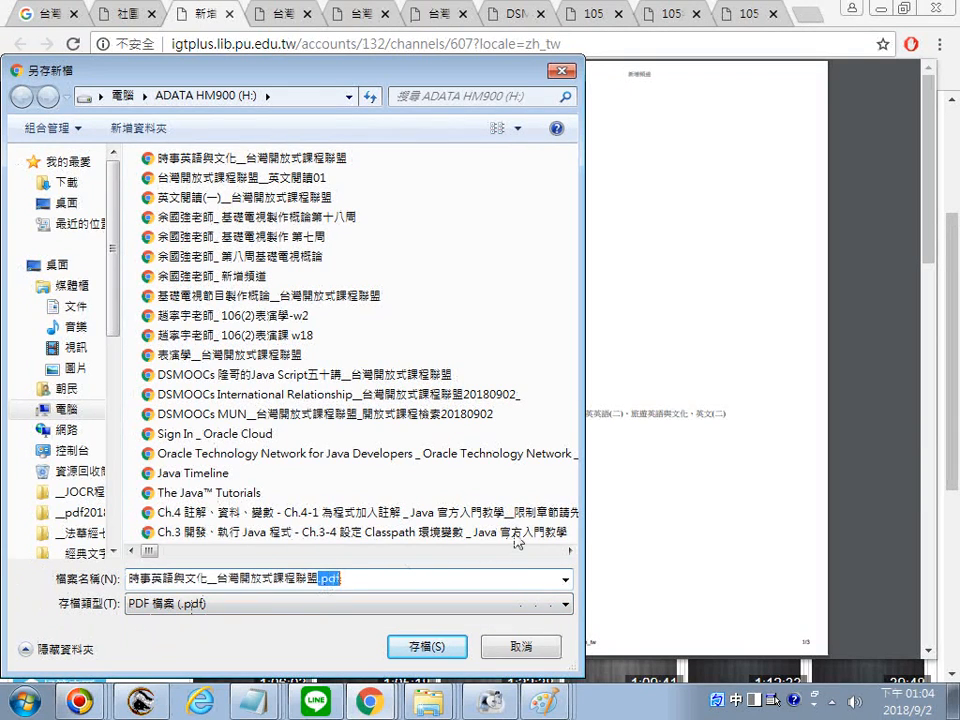
text(01)
key(Return)
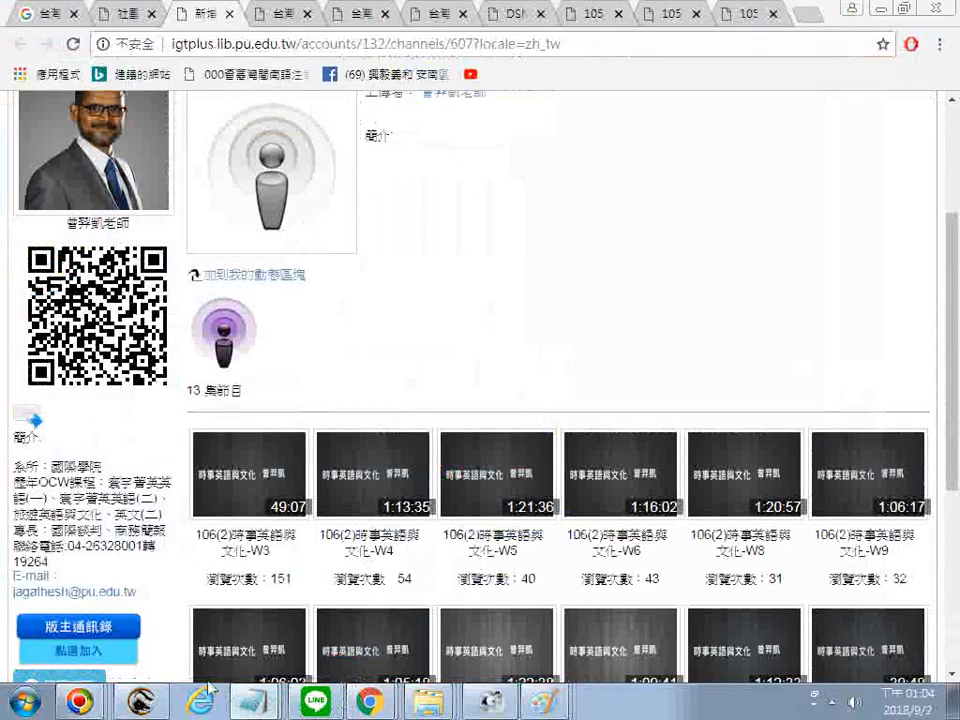
Step: Switch to Notepad and paste the copied course page link below the 時事英語與文化 title
click(253, 701)
right_click(166, 471)
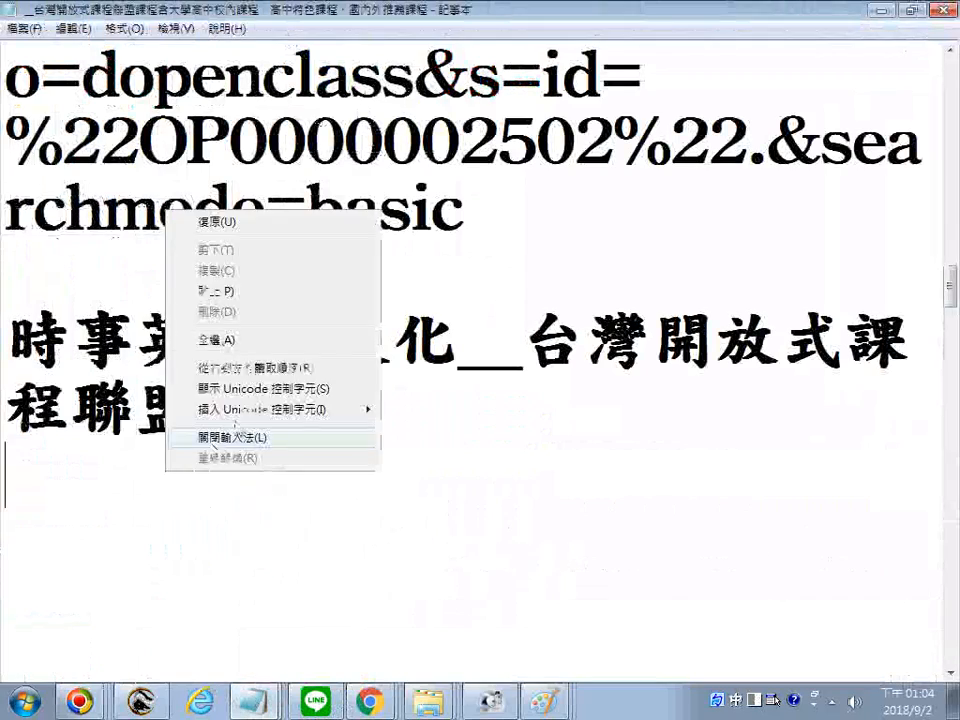
click(265, 289)
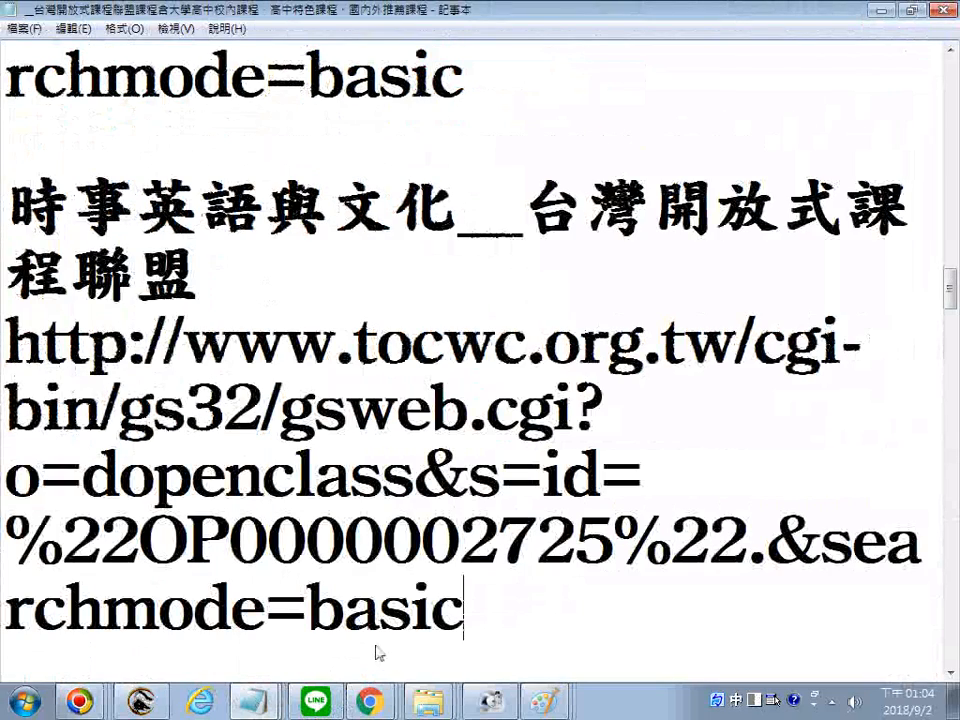
Step: Copy the video channel page's address from Chrome and paste it in Notepad on a new line below the course link
click(370, 701)
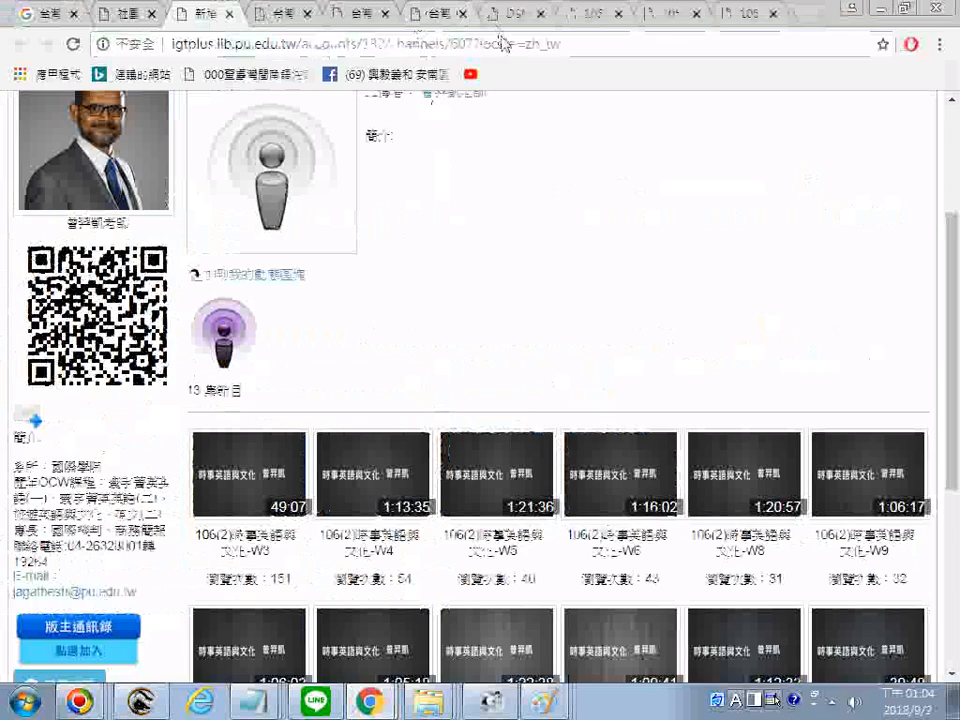
click(497, 46)
key(ctrl+c)
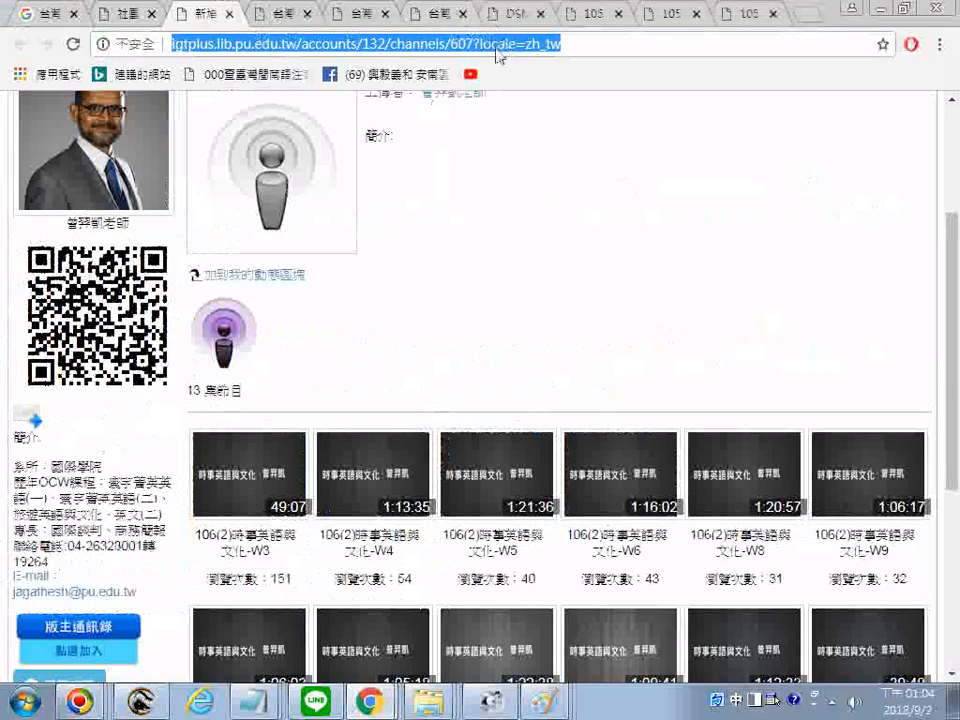
right_click(497, 48)
click(522, 118)
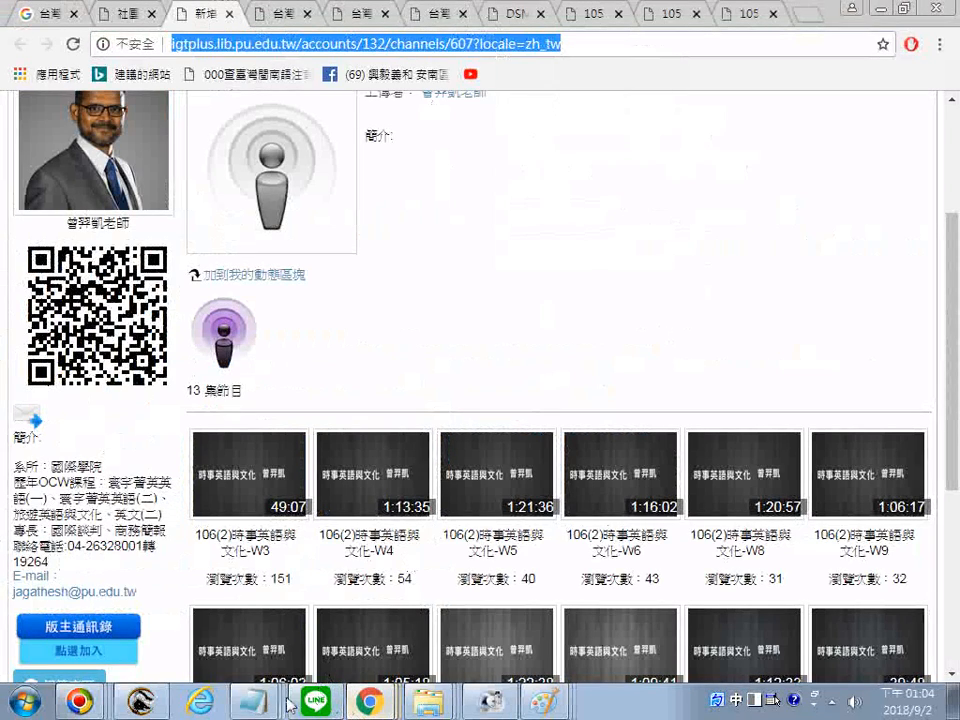
click(256, 705)
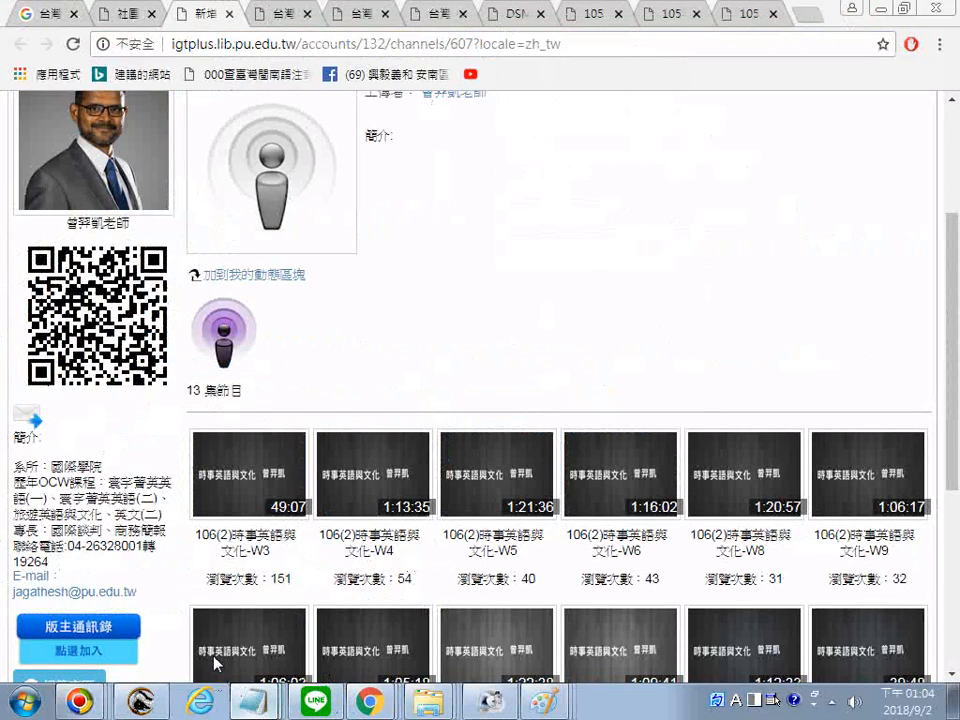
key(Return)
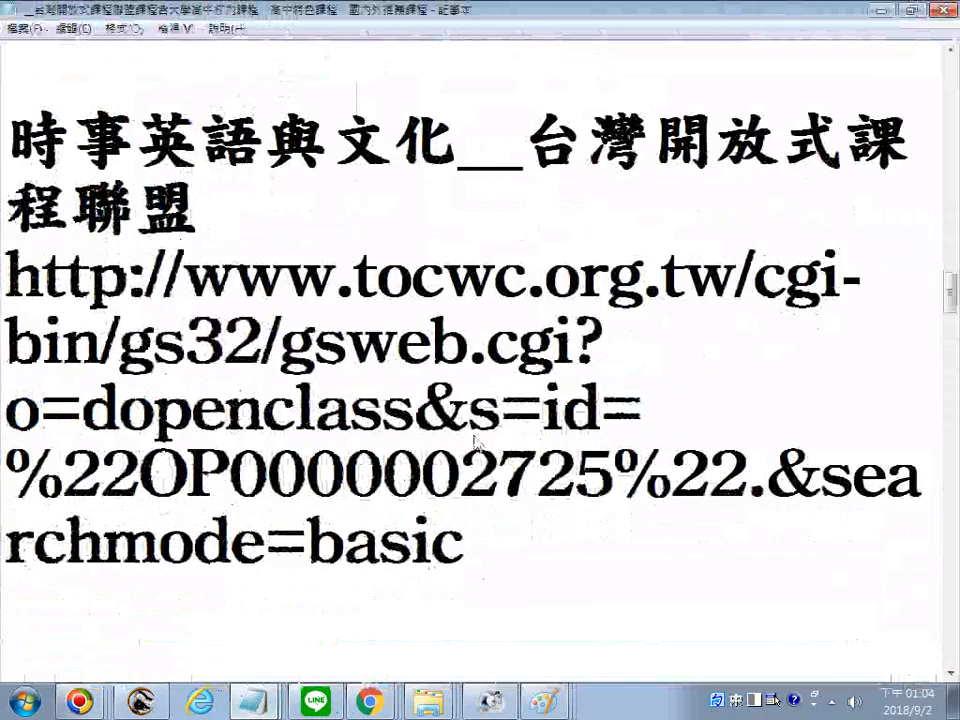
key(ctrl+v)
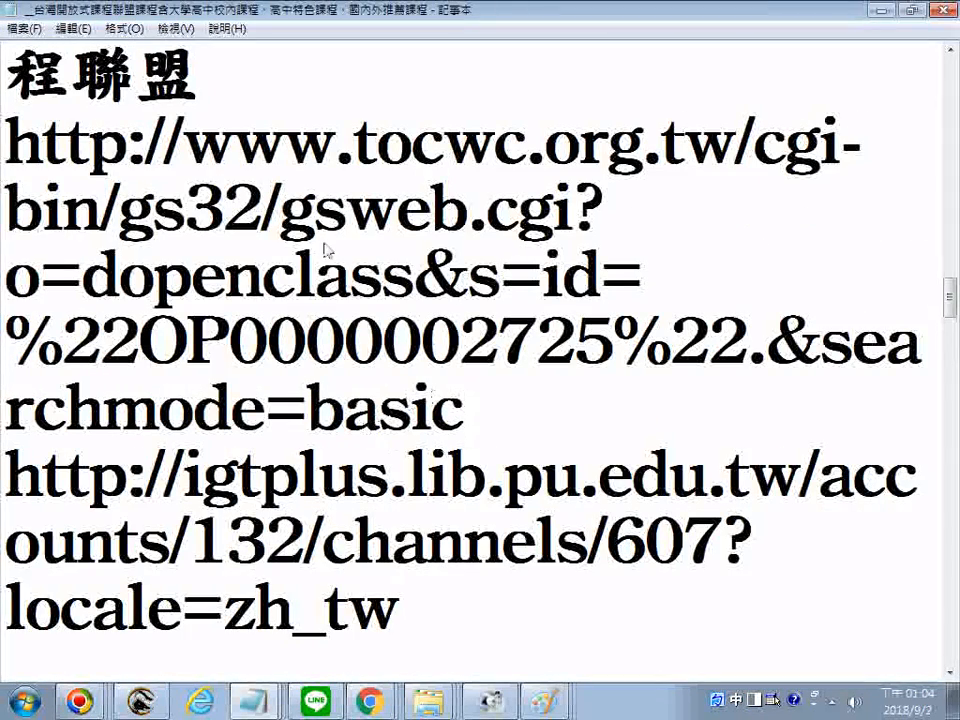
Step: Save the Notepad file with the added 時事英語與文化 links
scroll(327, 250, up, 5)
click(23, 34)
click(48, 96)
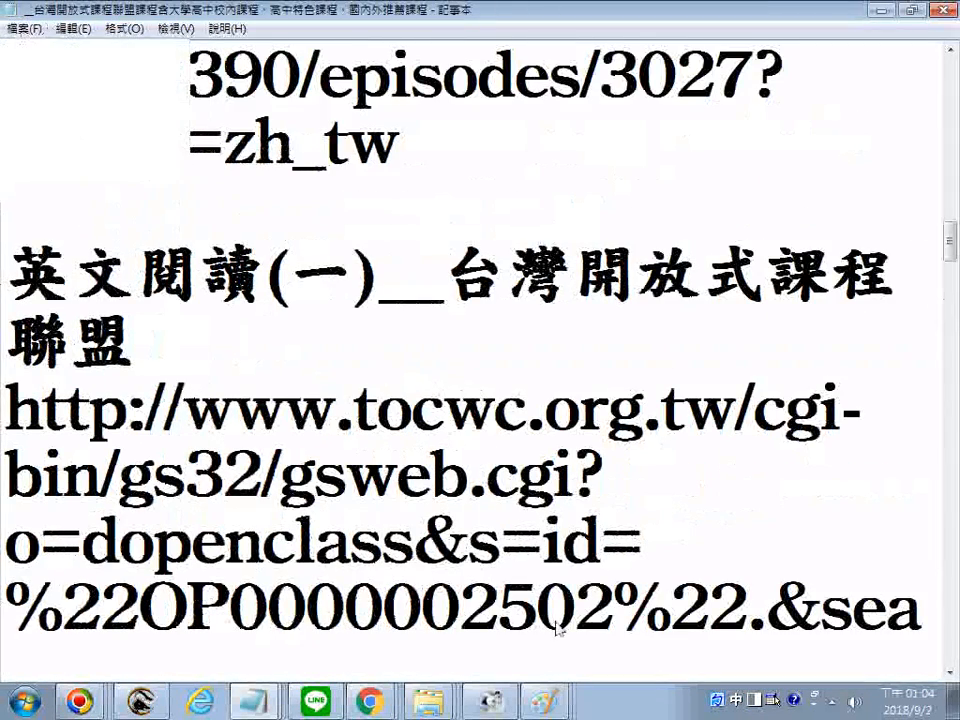
Step: Switch to Chrome, review the channel's episode list and open the 106(2)時事英語與文化-W3 episode
click(369, 704)
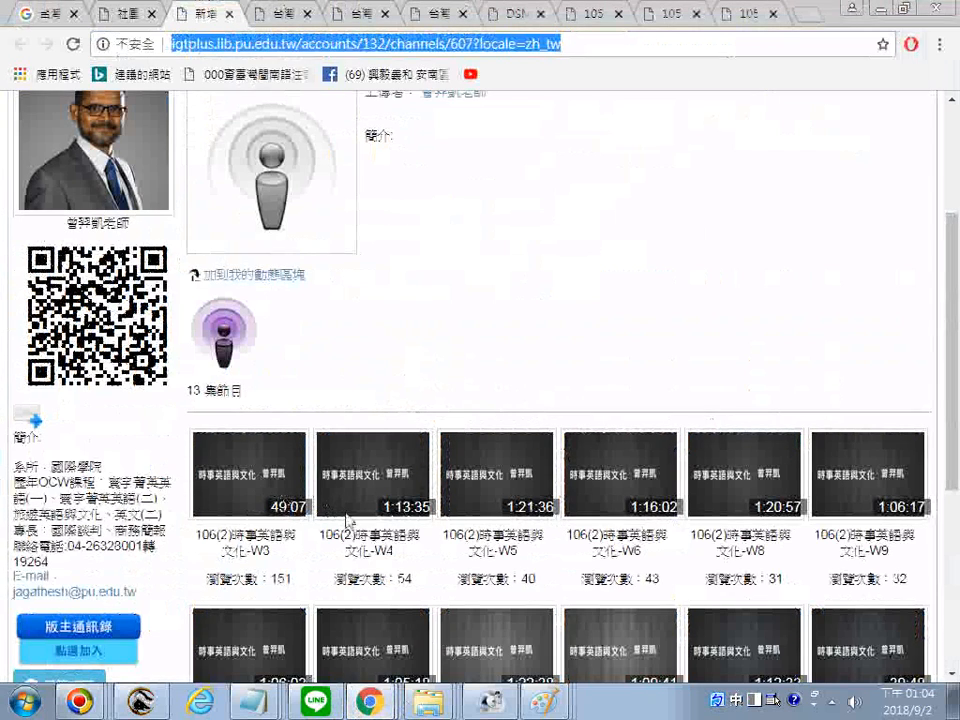
scroll(336, 600, down, 3)
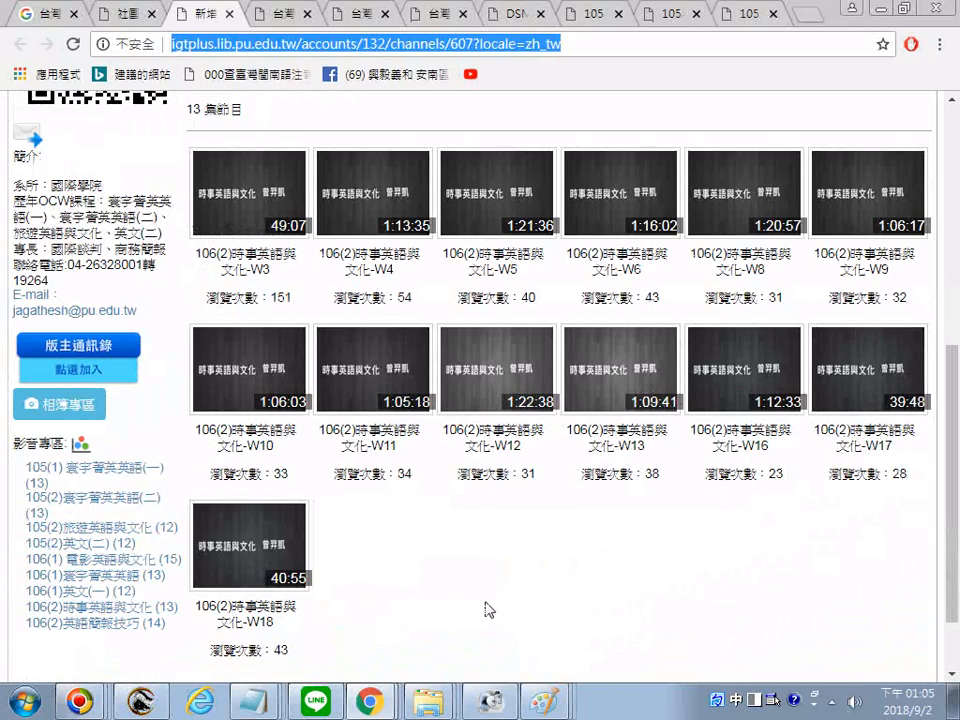
scroll(485, 609, up, 1)
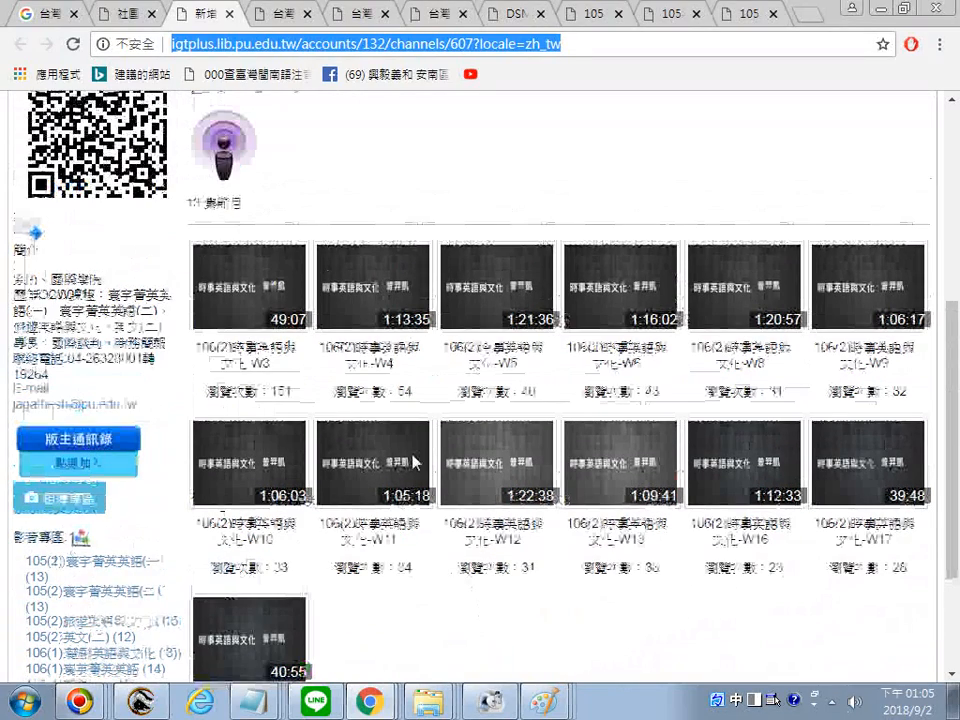
click(413, 462)
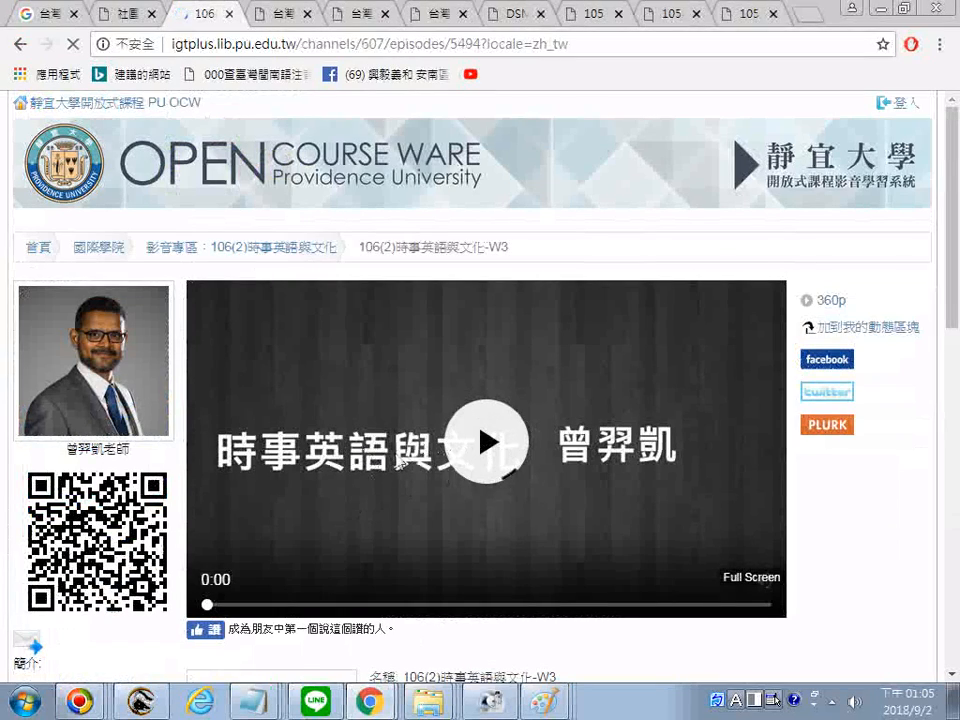
Step: Play the W3 episode's video, skipping ahead to 1:11 and to 3:35, and review the episode details below it
scroll(405, 497, down, 1)
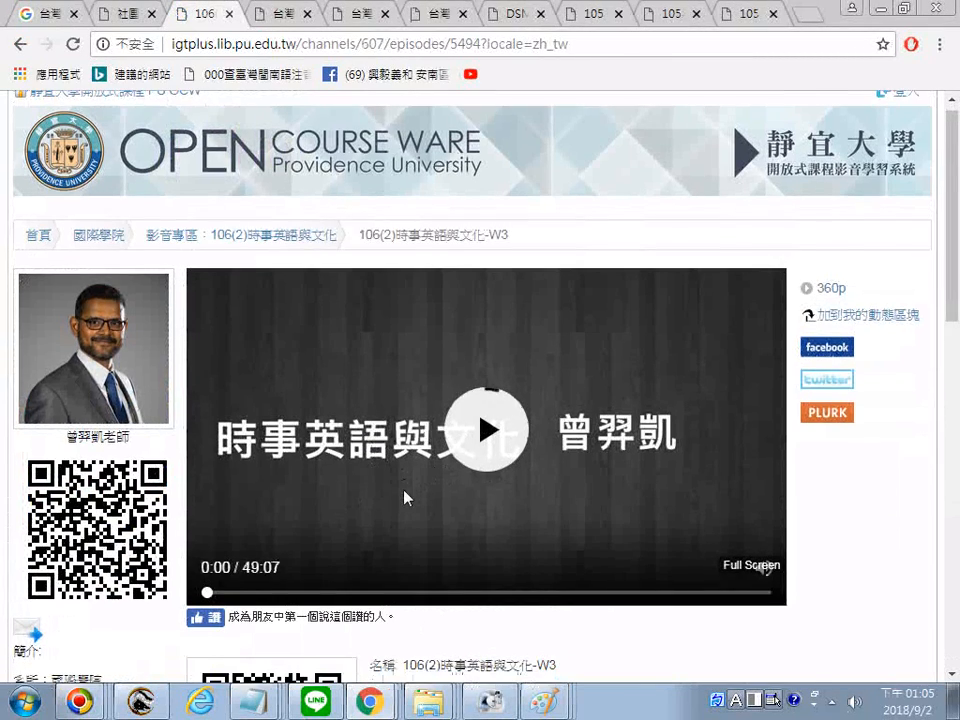
click(405, 497)
scroll(405, 497, down, 3)
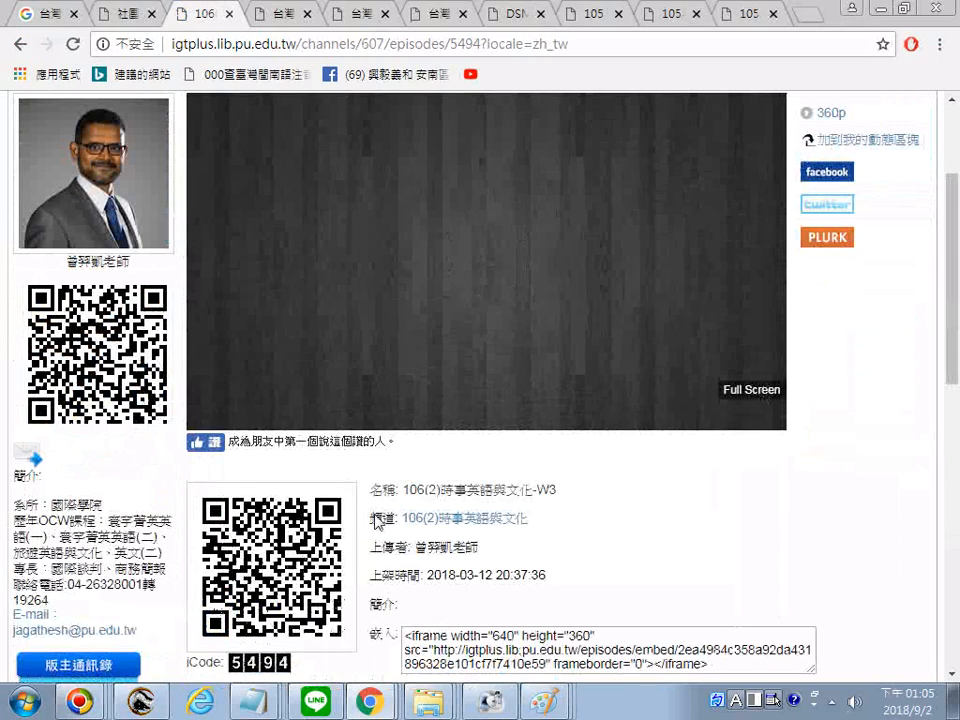
click(220, 418)
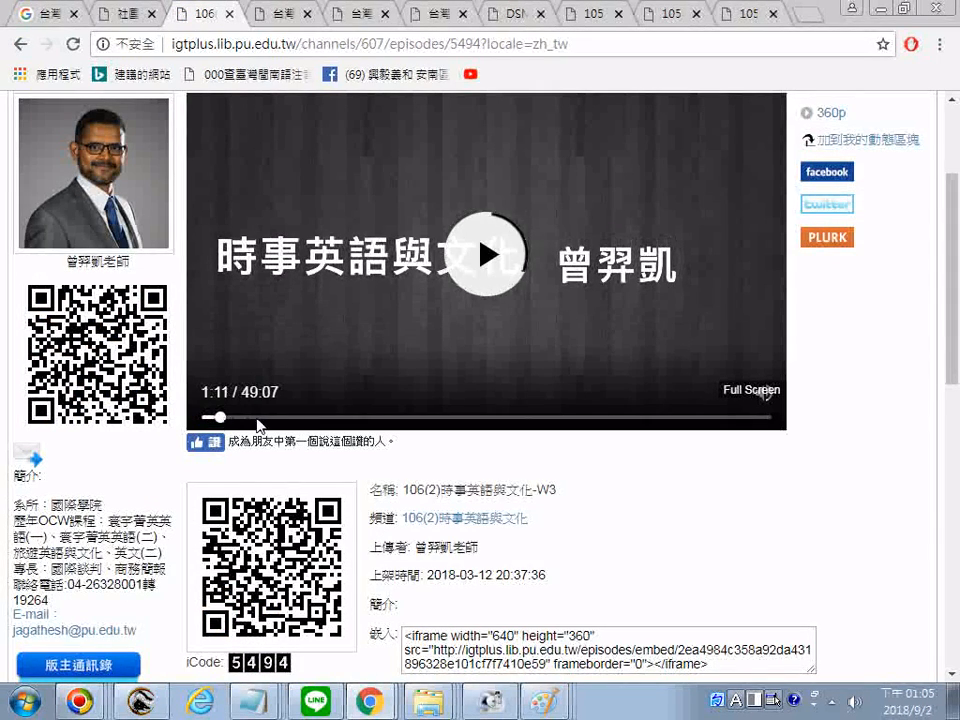
scroll(310, 427, up, 1)
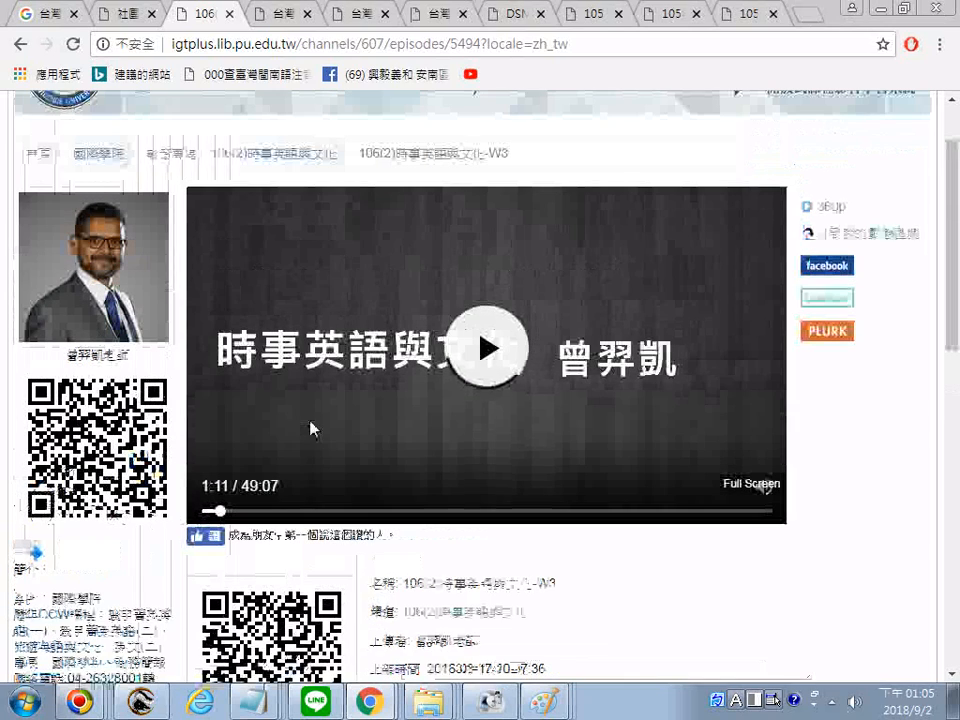
click(247, 511)
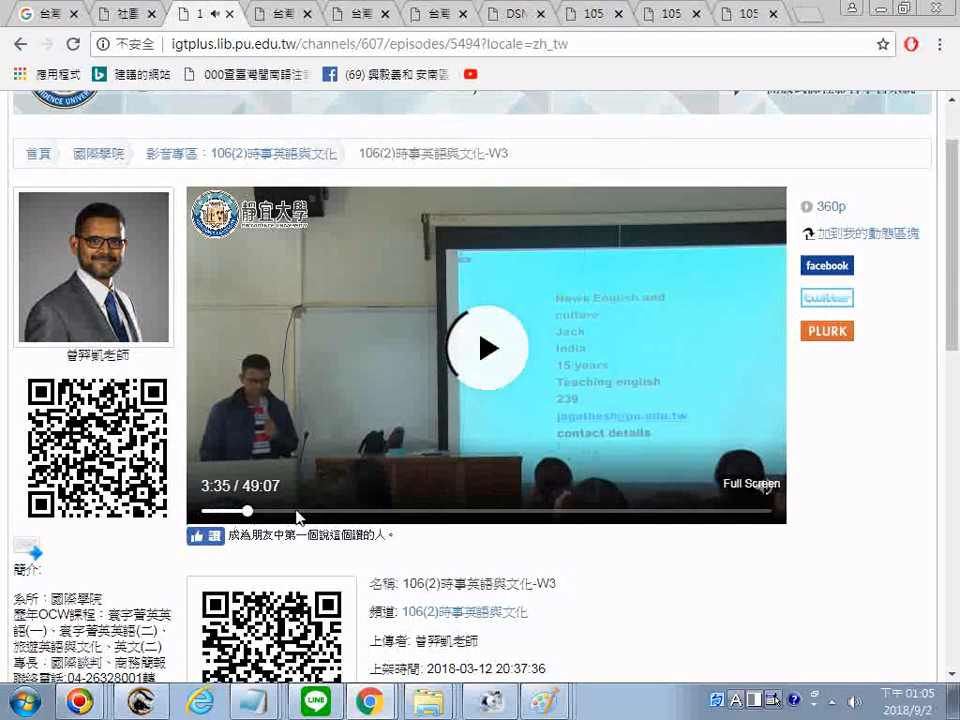
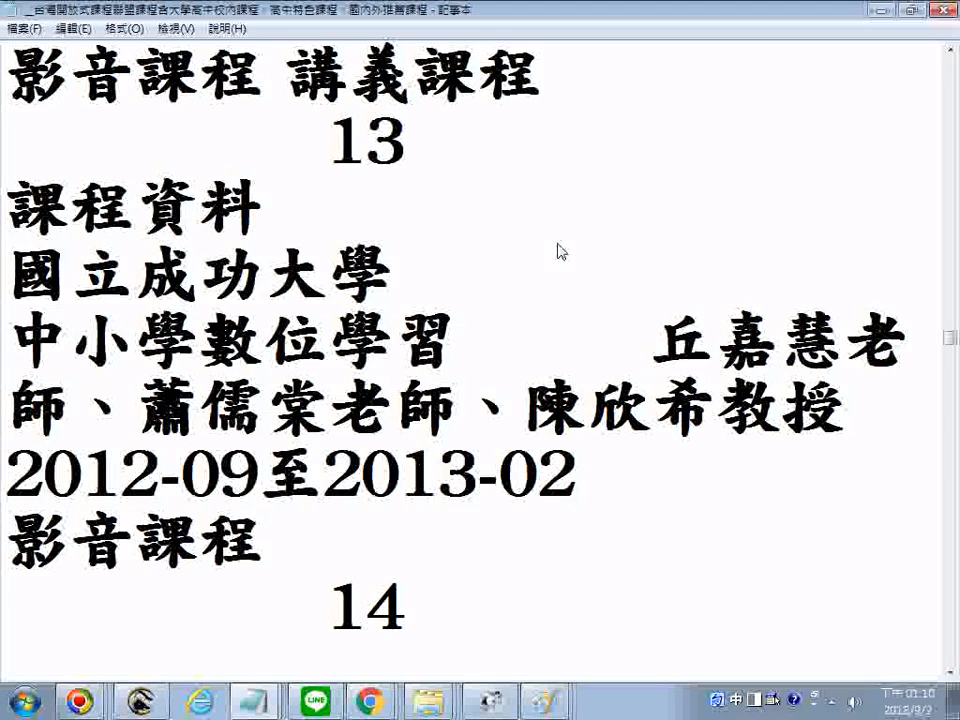
Step: Start a new blank Notepad note, paste the copied 閩南語文化 title with its instructor, and move the window fully into view
click(33, 708)
click(80, 165)
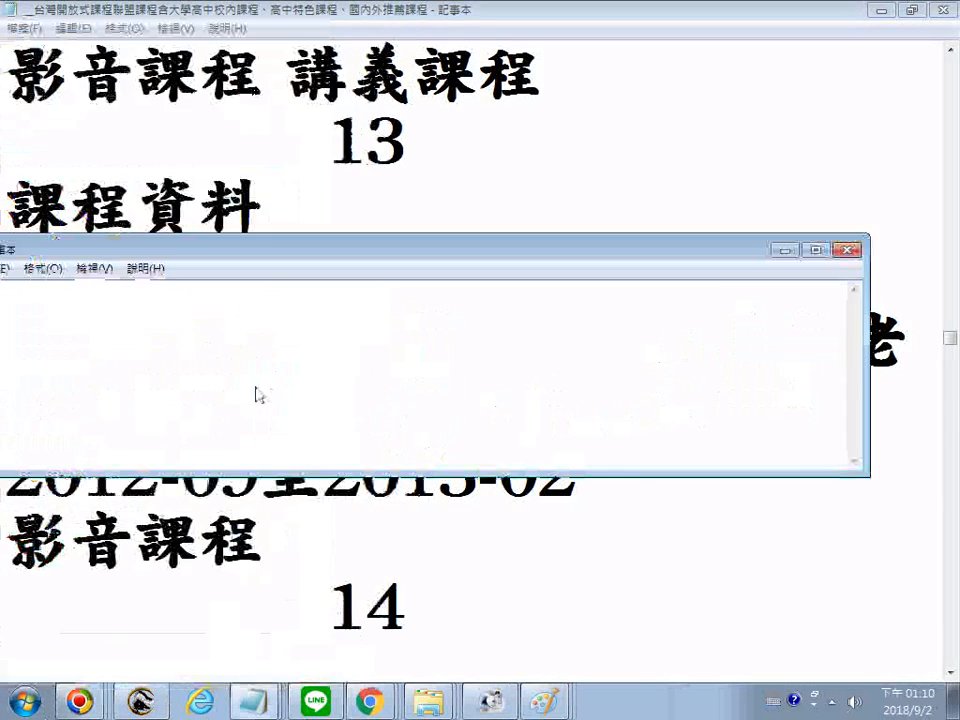
right_click(238, 351)
click(377, 435)
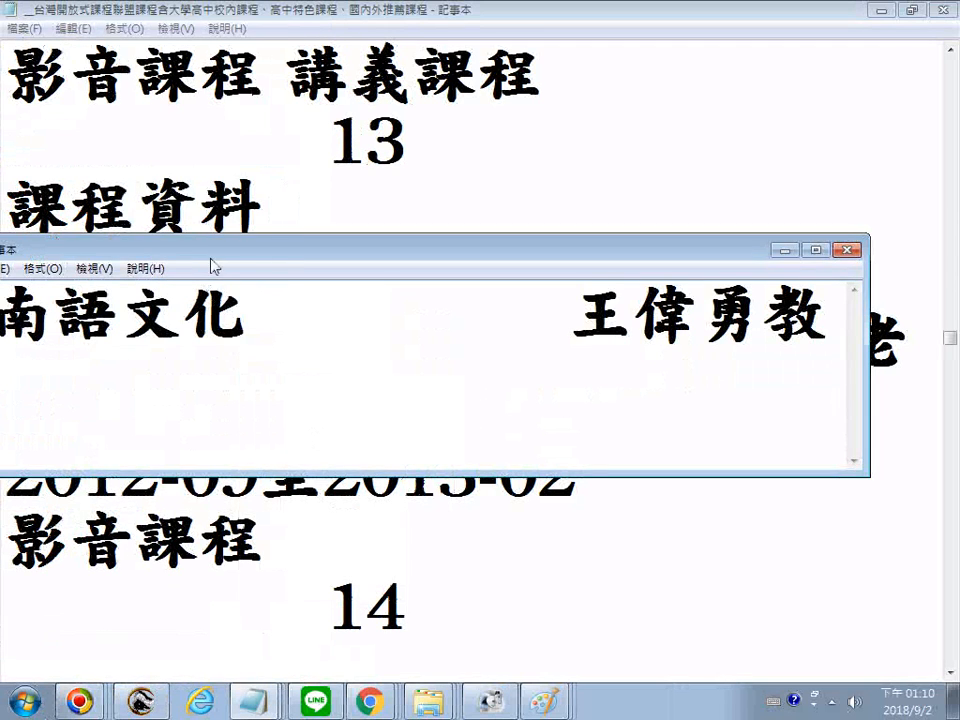
drag(212, 265, 437, 310)
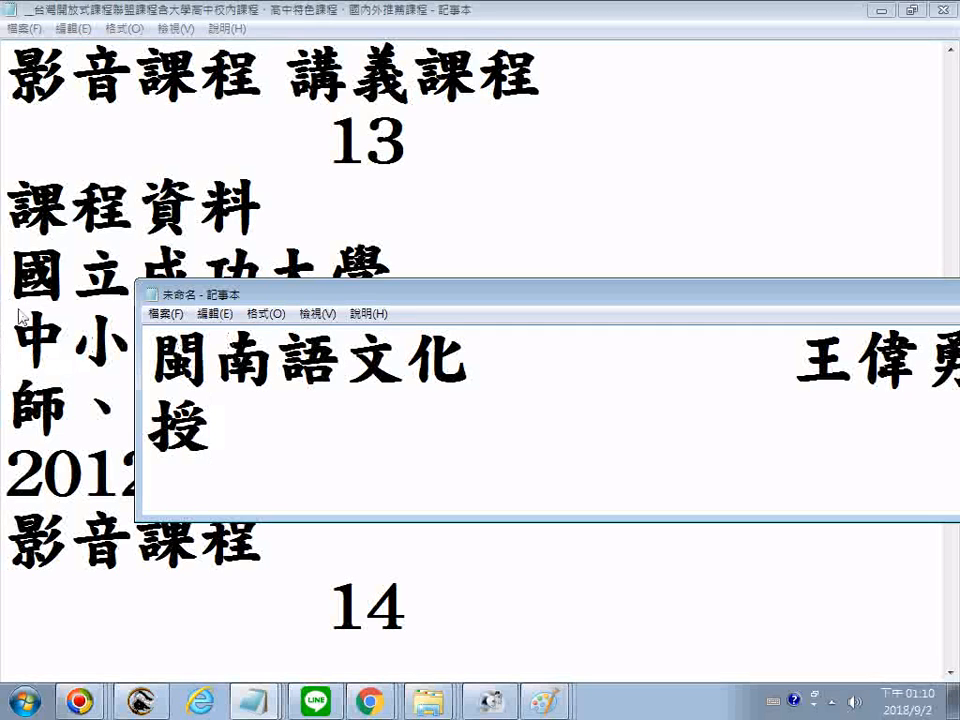
Step: Copy the 國立成功大學 and 中小學數位學習 lines with their instructors from the course list and paste them at the end of the new note
click(15, 245)
drag(15, 245, 857, 435)
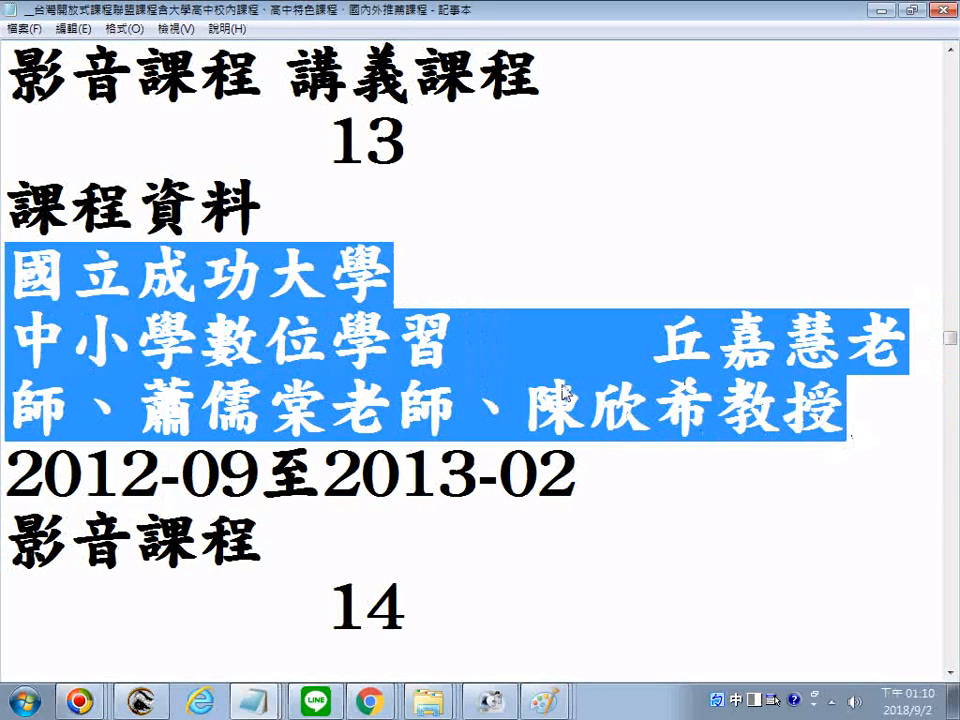
right_click(565, 392)
click(604, 445)
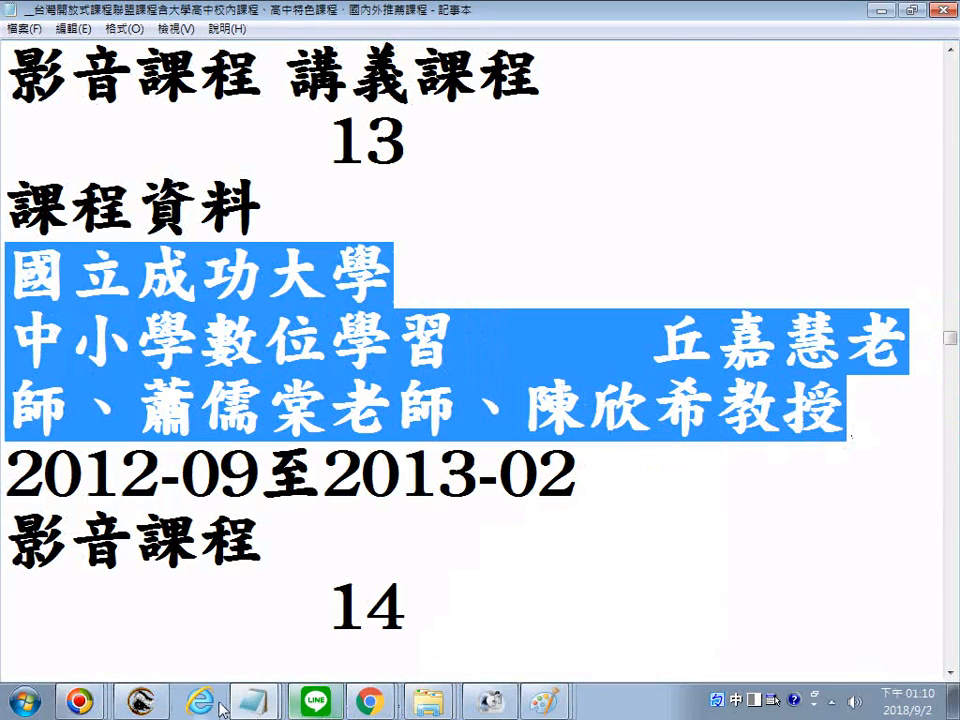
click(255, 703)
click(190, 667)
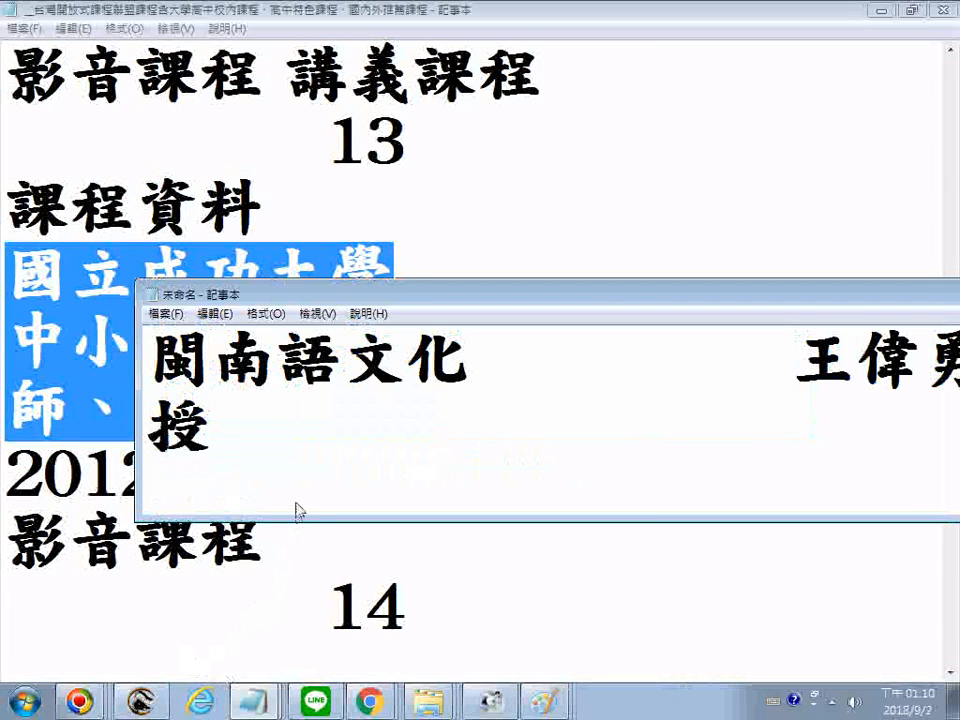
right_click(294, 466)
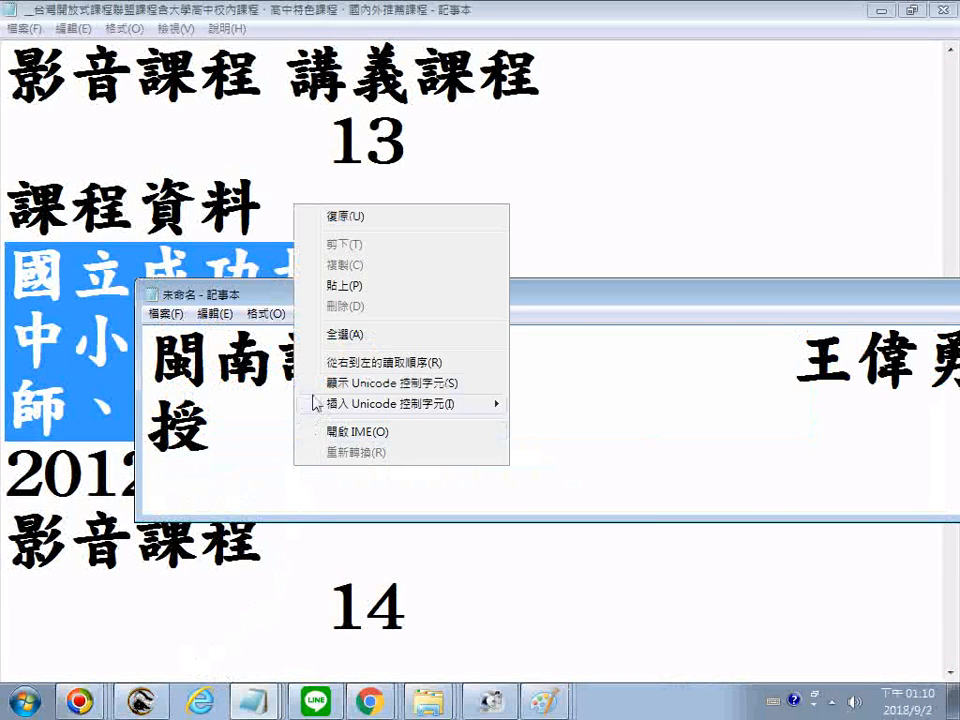
click(342, 288)
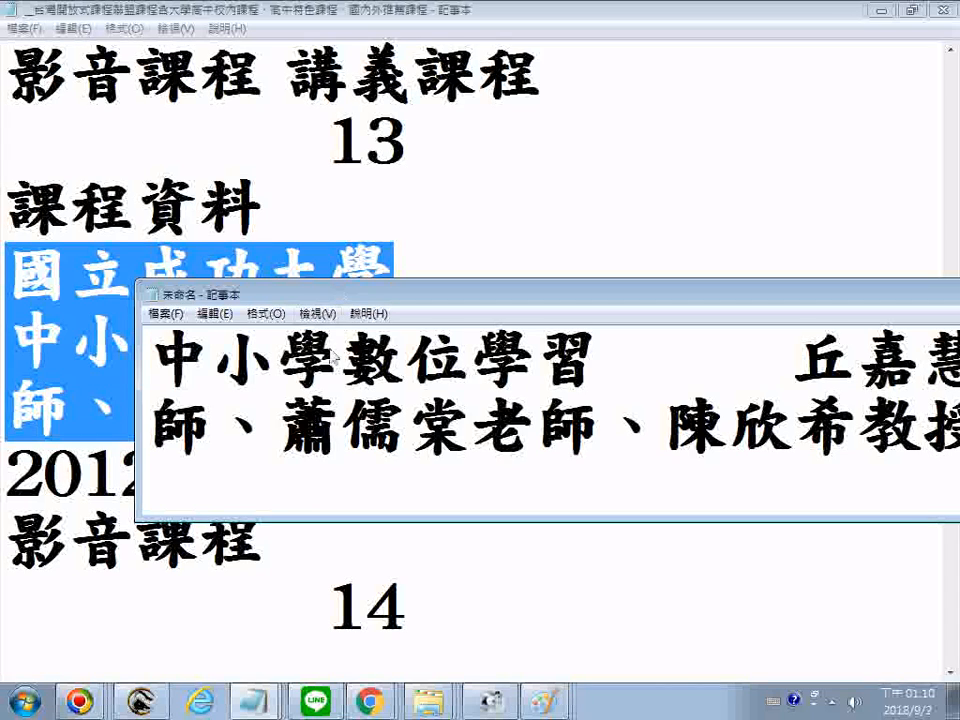
Step: Move 國立成功大學 from the end of the 閩南語文化 entry to just before that entry's instructor name
scroll(332, 357, up, 1)
drag(608, 360, 150, 360)
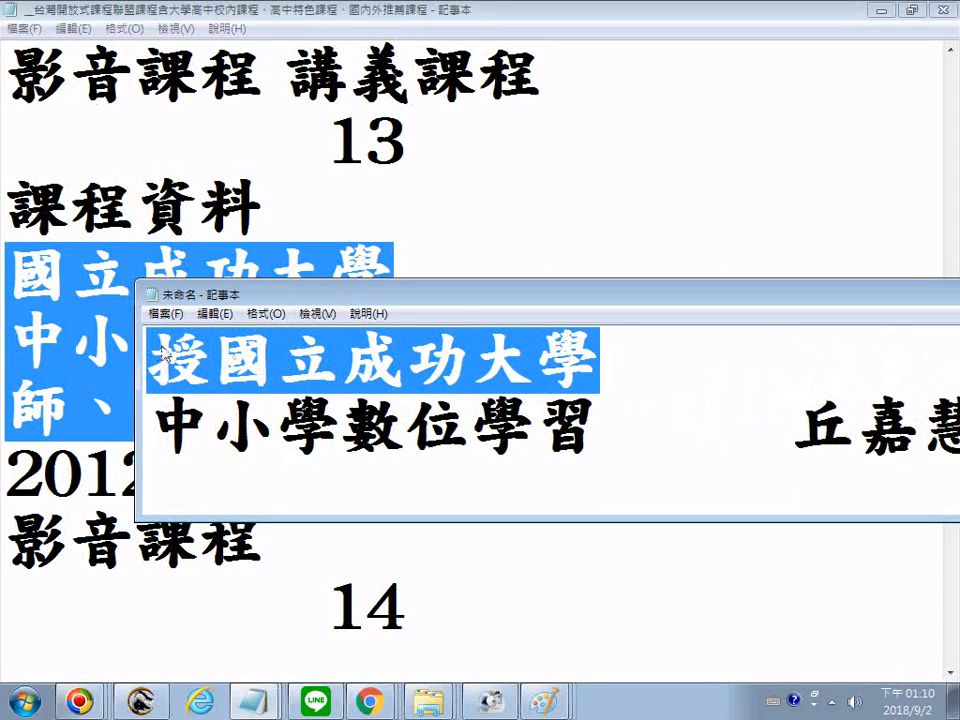
scroll(149, 356, up, 1)
drag(210, 428, 575, 420)
right_click(538, 421)
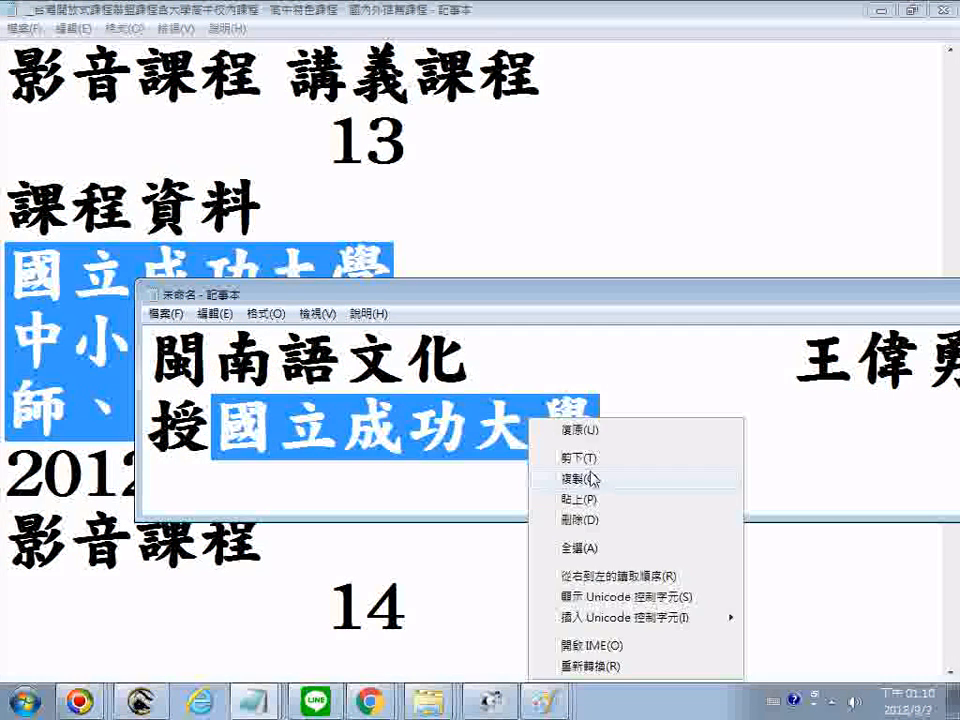
click(585, 453)
right_click(797, 371)
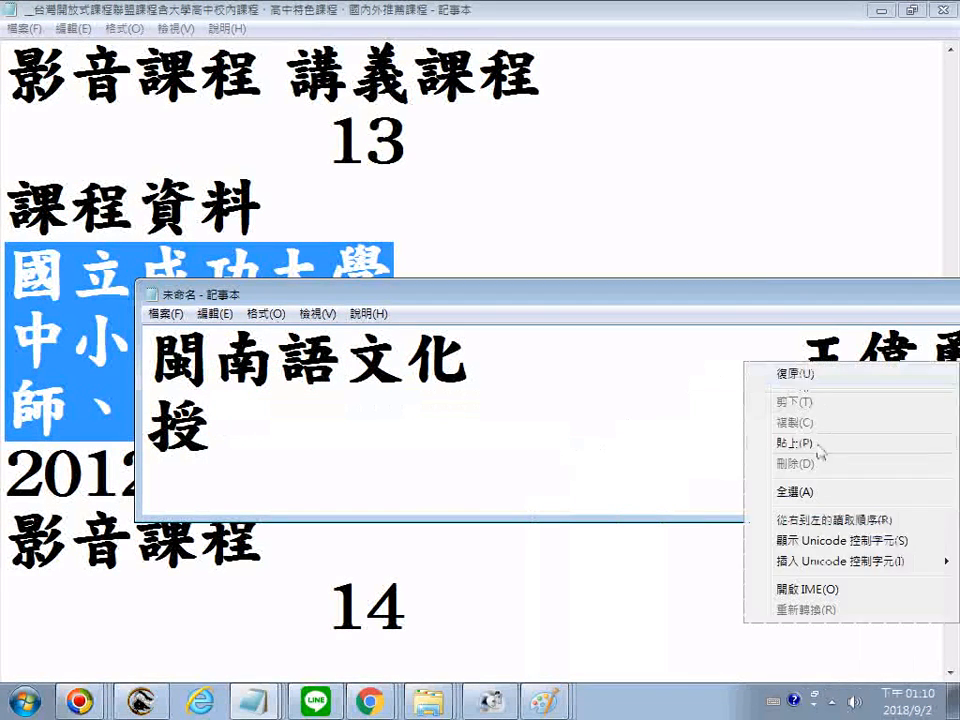
click(788, 443)
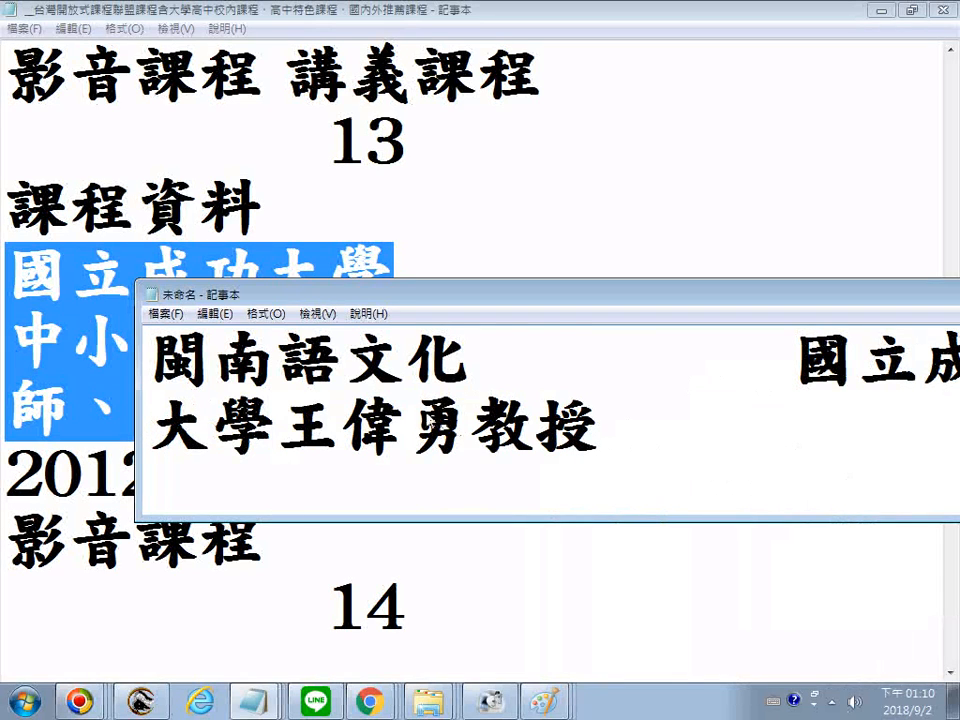
Step: Try inserting 國立成功大學 before the first teacher's name in the 中小學數位學習 entry
scroll(538, 388, down, 1)
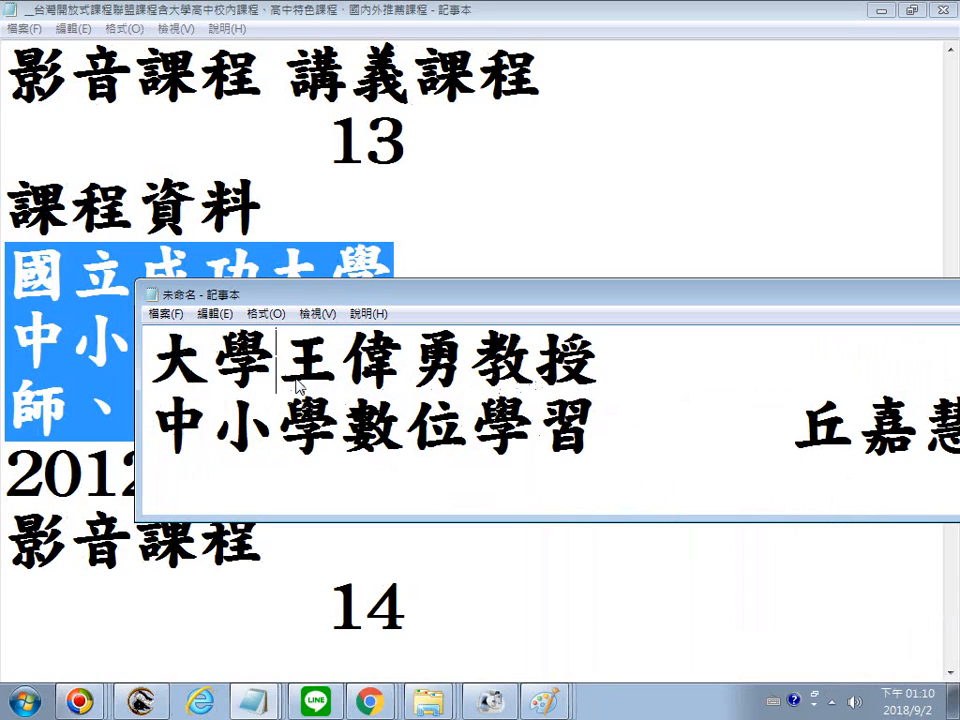
scroll(268, 407, down, 1)
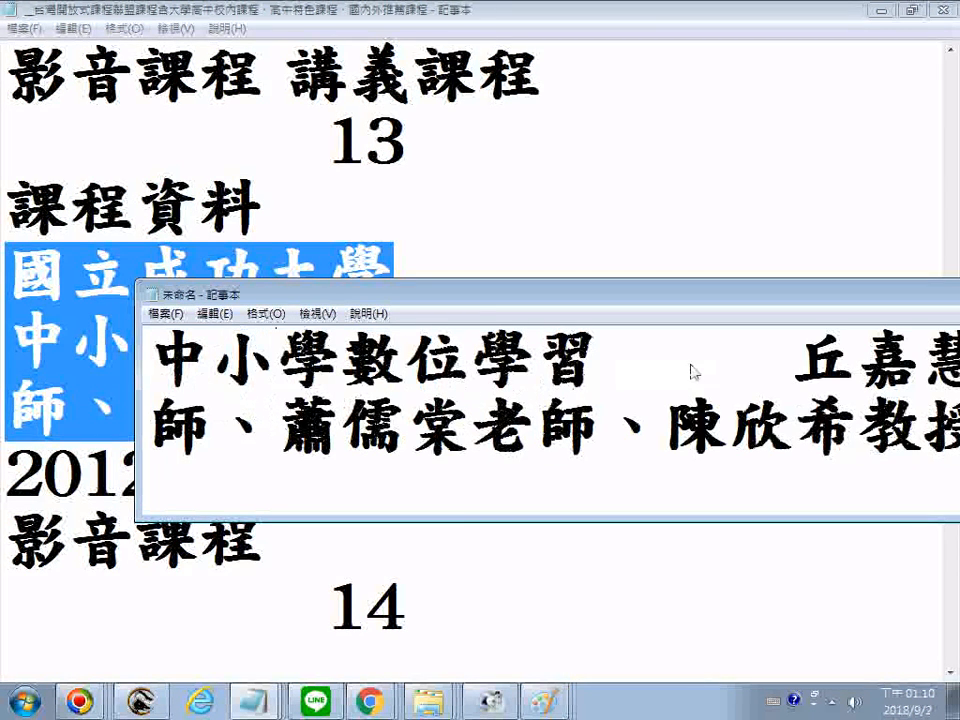
right_click(796, 368)
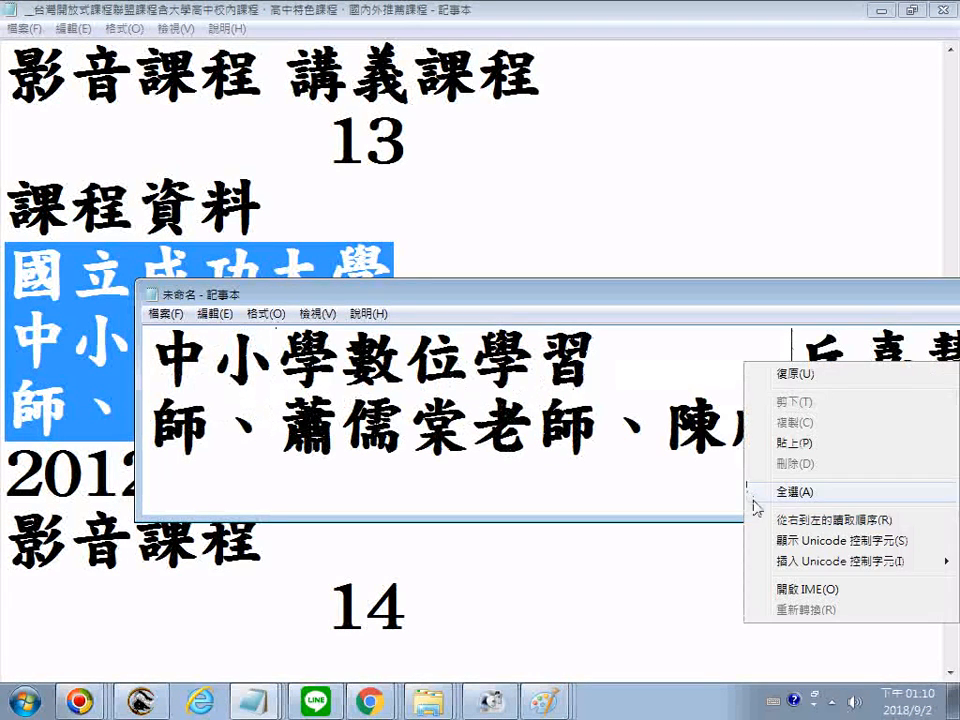
click(781, 444)
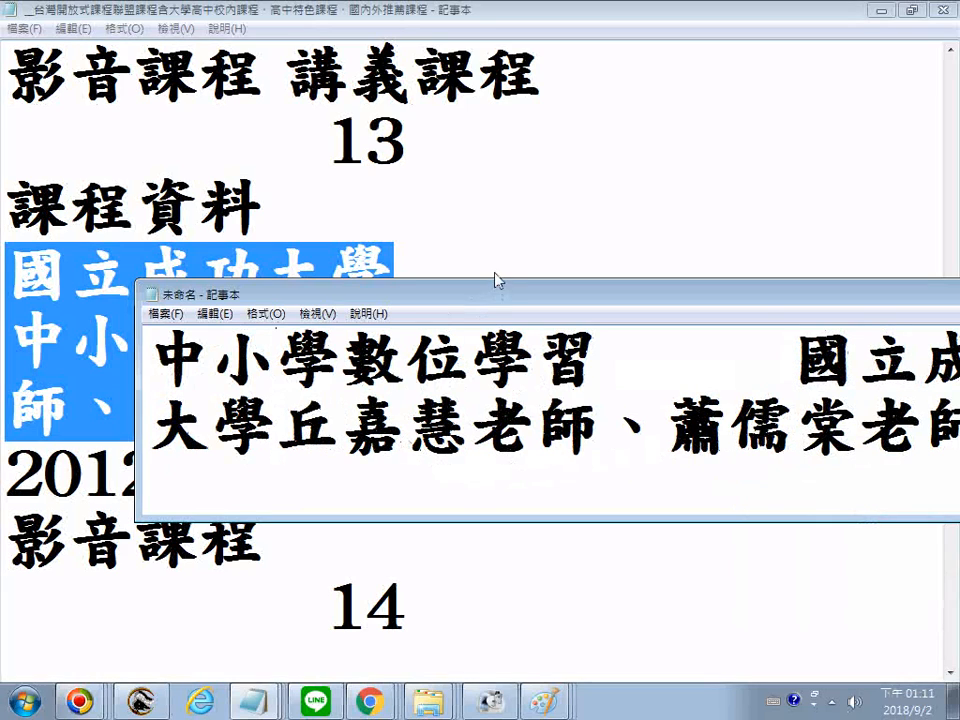
drag(509, 300, 444, 306)
scroll(444, 306, down, 1)
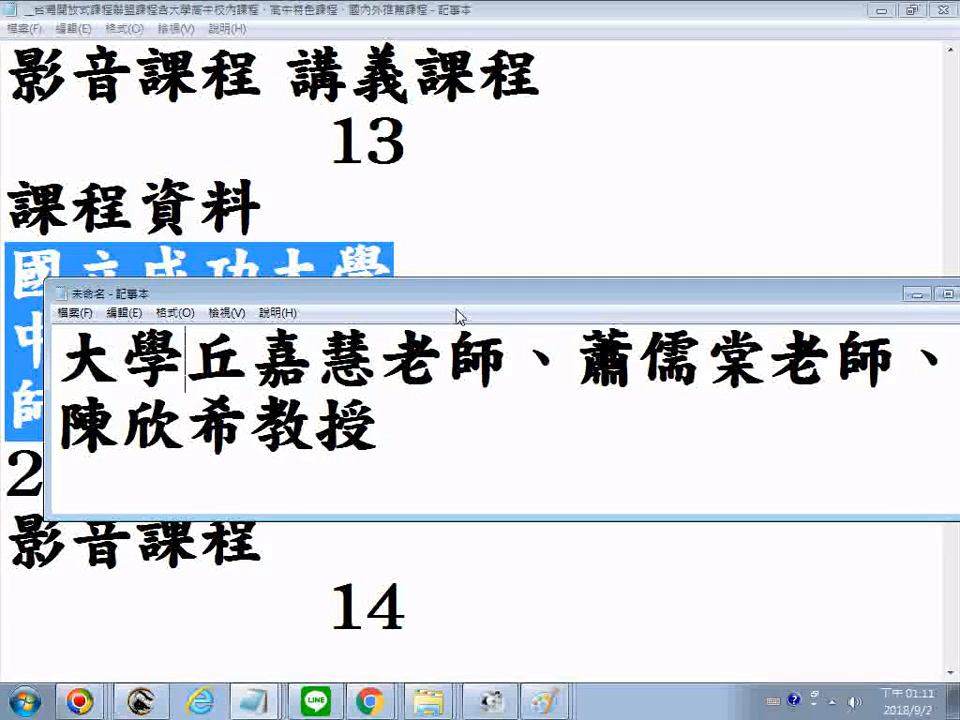
scroll(458, 316, up, 1)
click(124, 313)
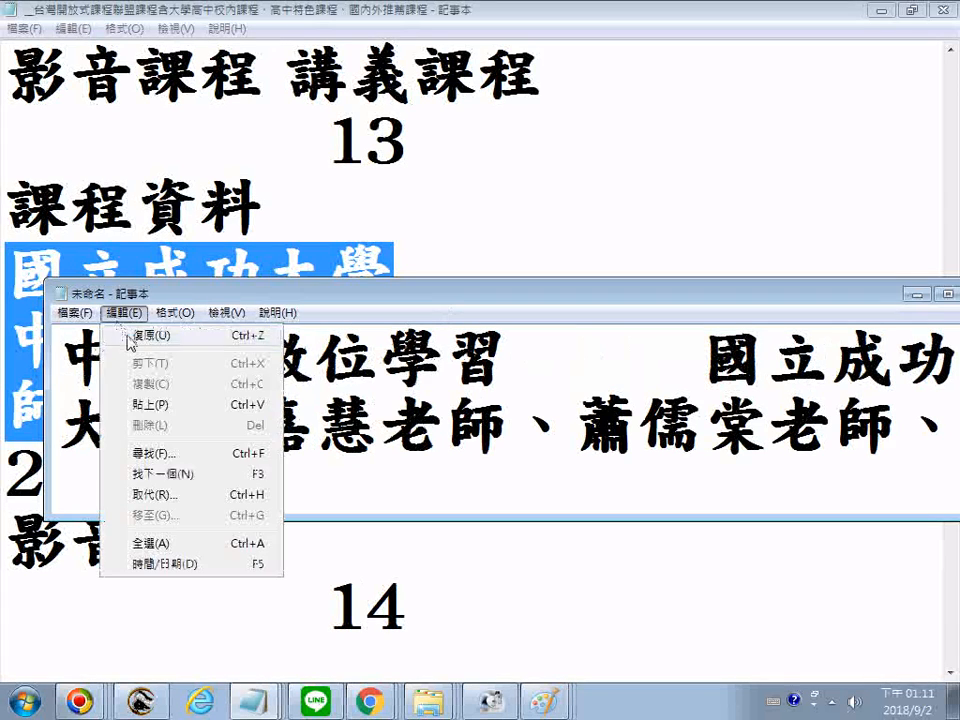
click(128, 336)
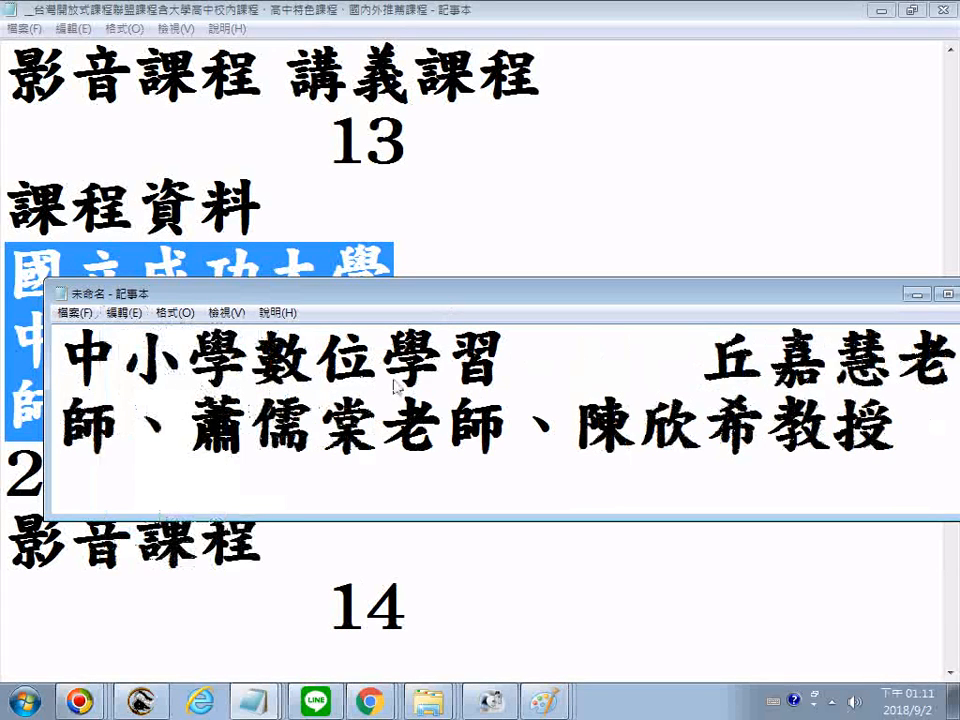
Step: Insert 國立成功大學 directly before the professor's name at the end of the 中小學數位學習 entry
click(572, 440)
right_click(572, 440)
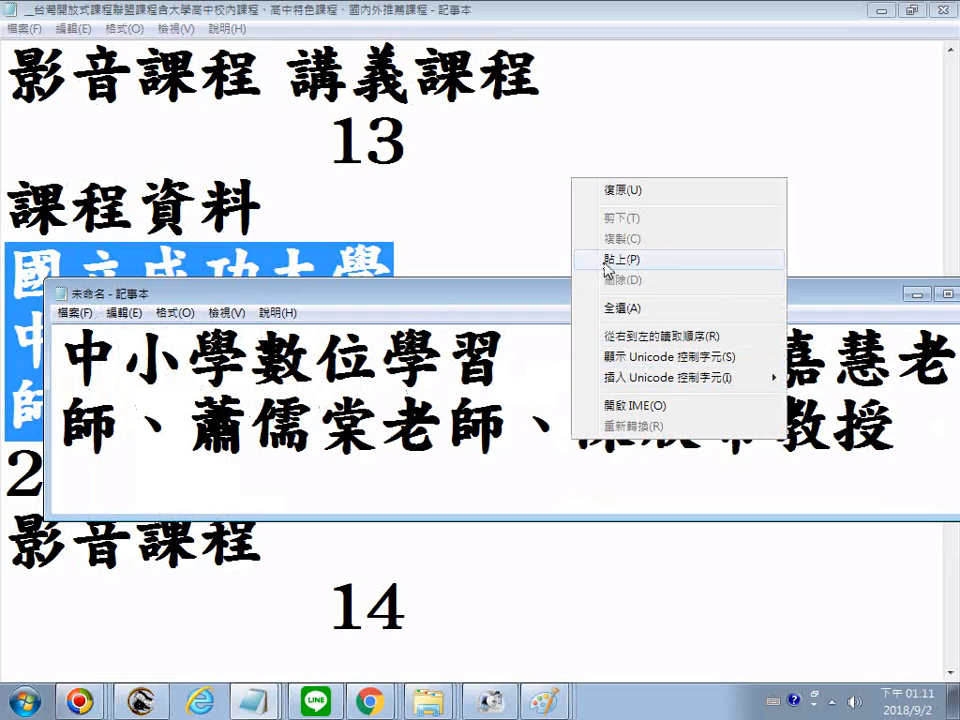
click(590, 255)
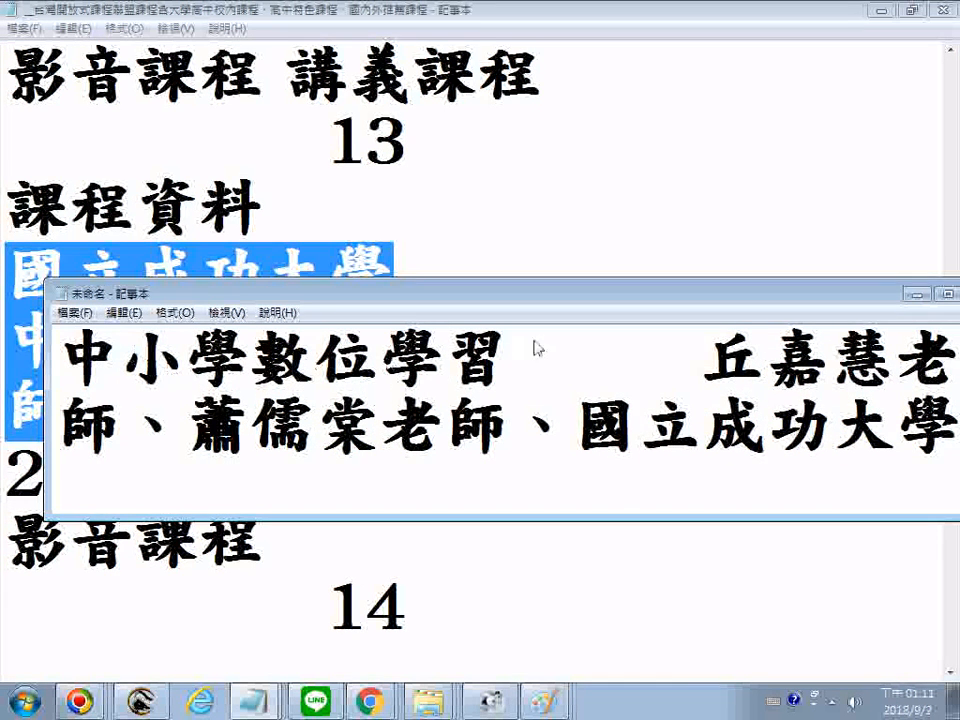
Step: Copy the 中小學數位學習 title and paste it directly after 閩南語文化 in the note's first line
drag(500, 372, 75, 343)
scroll(205, 425, down, 1)
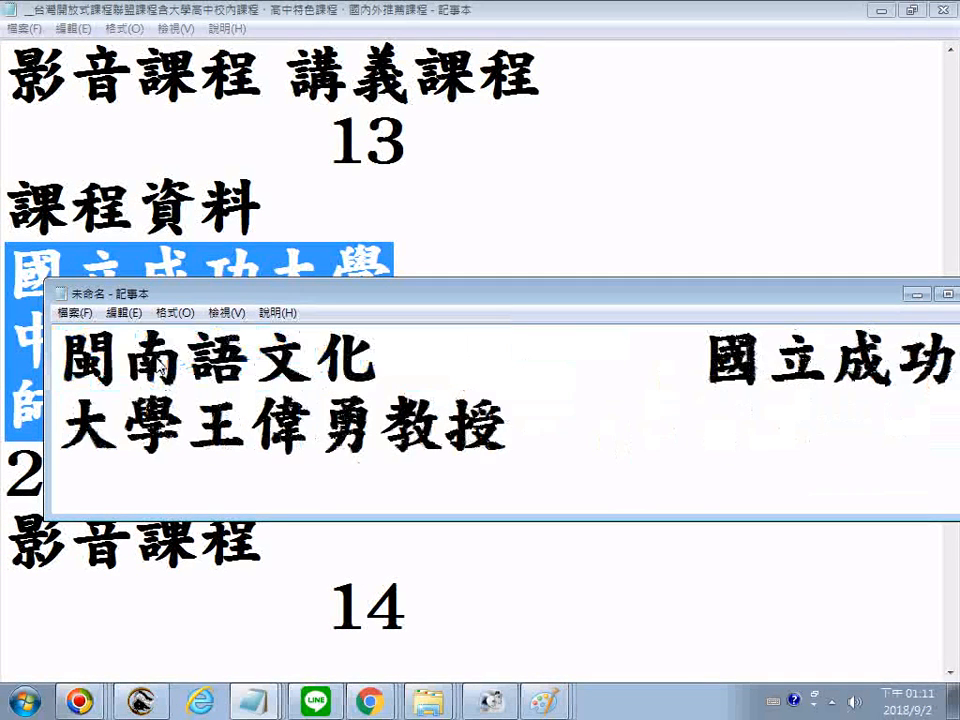
scroll(245, 460, down, 1)
right_click(246, 496)
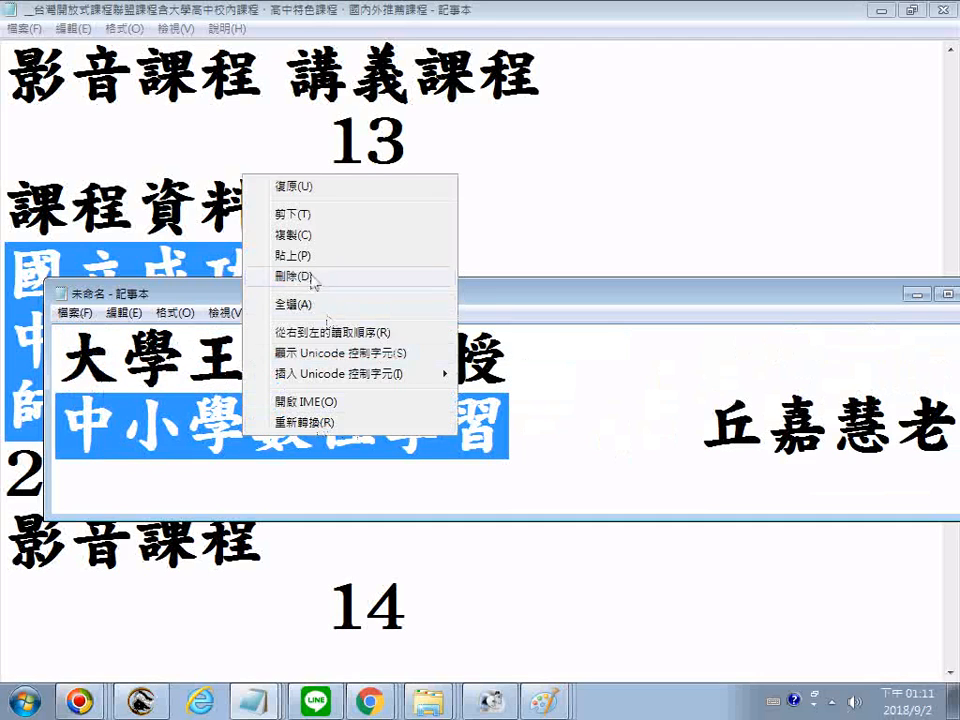
click(285, 238)
scroll(298, 420, up, 1)
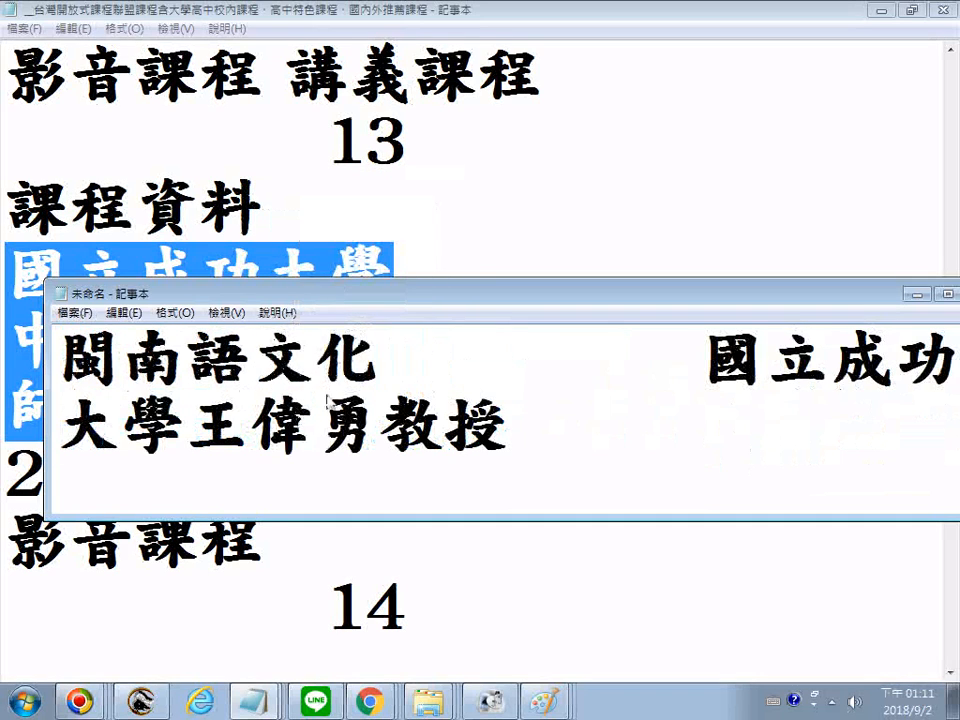
right_click(390, 379)
click(445, 453)
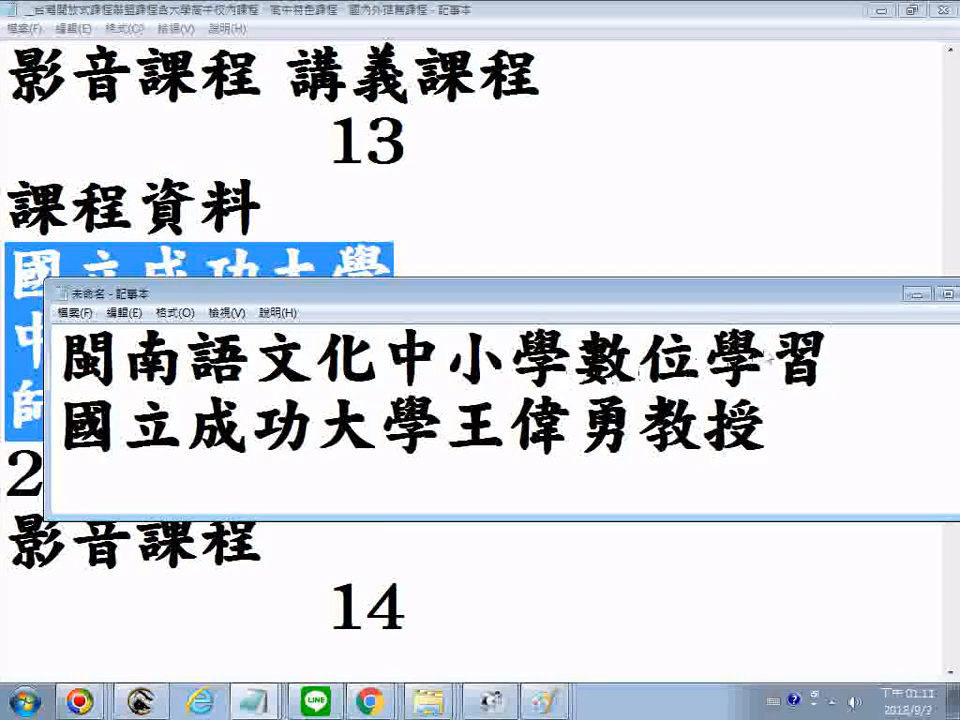
Step: Copy the combined title 閩南語文化中小學數位學習 and undo the last paste in the note
drag(853, 364, 58, 368)
right_click(162, 390)
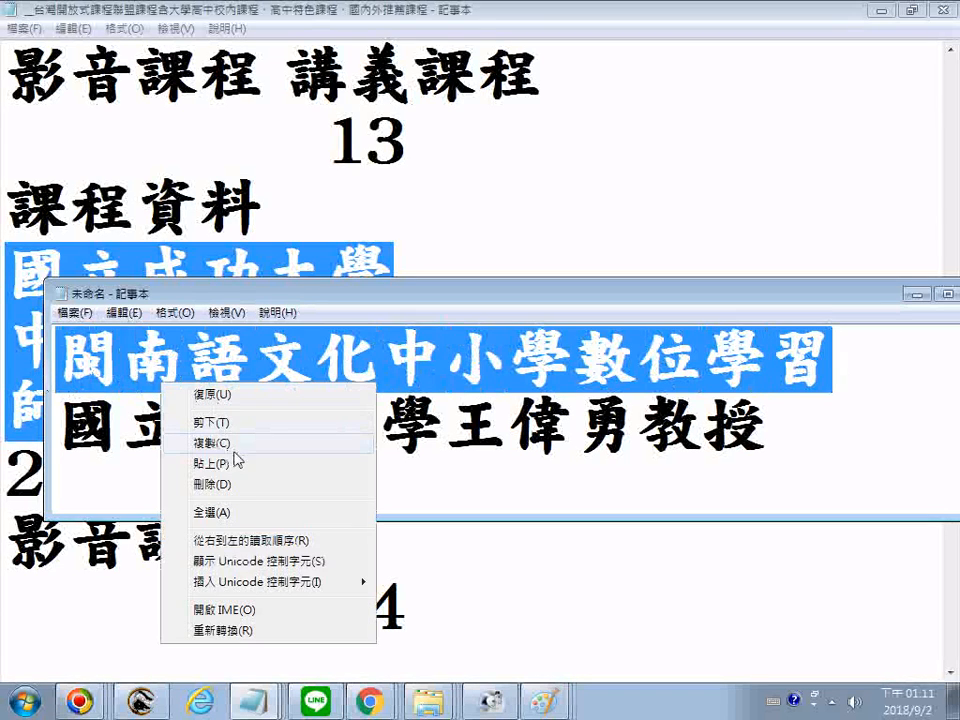
click(230, 446)
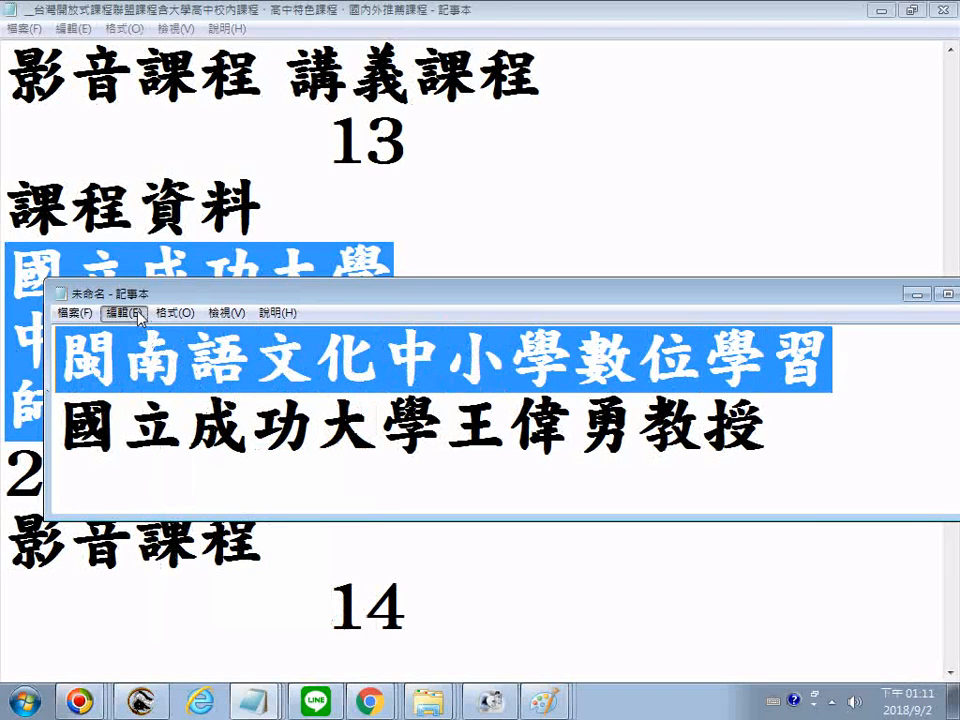
click(123, 313)
click(140, 337)
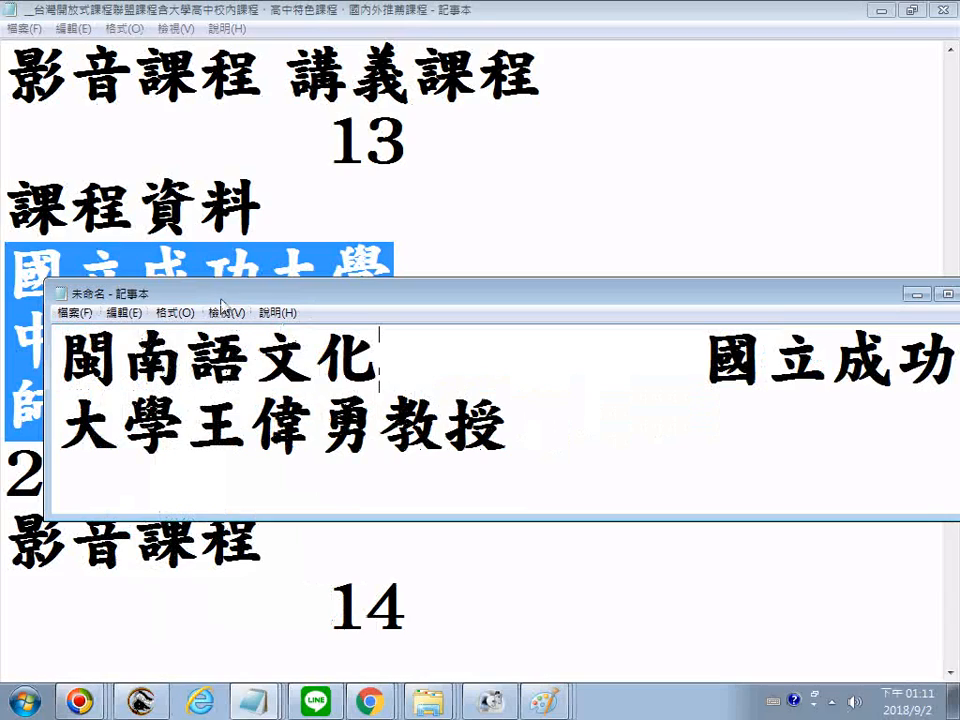
Step: Move the new note out of the way and select the 漢學佛學經典導讀 title with its instructor in the course list
drag(222, 305, 187, 698)
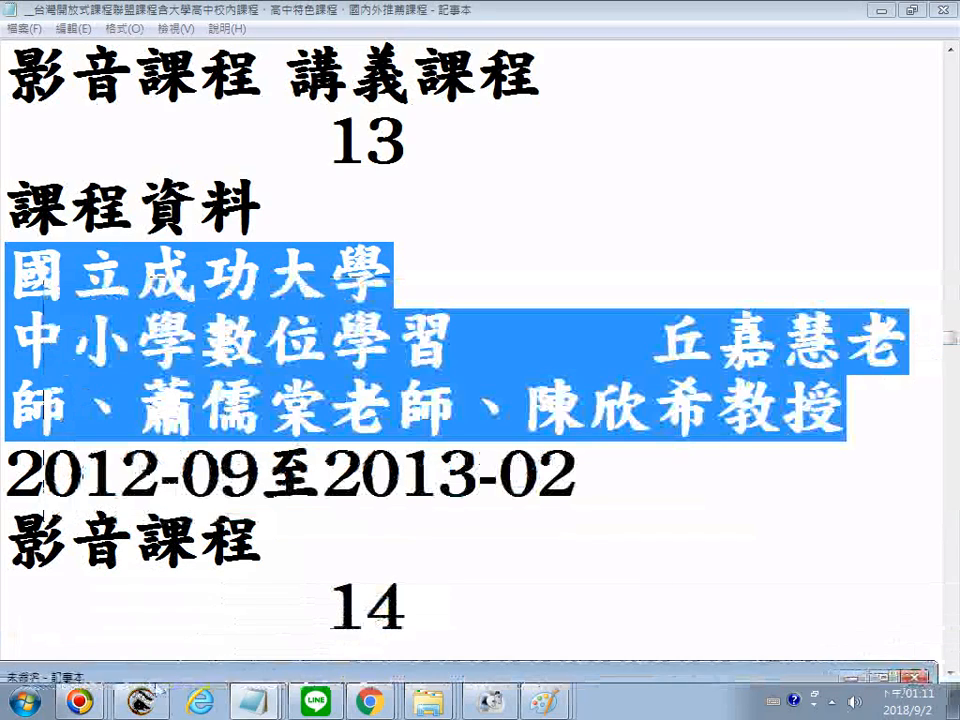
click(628, 448)
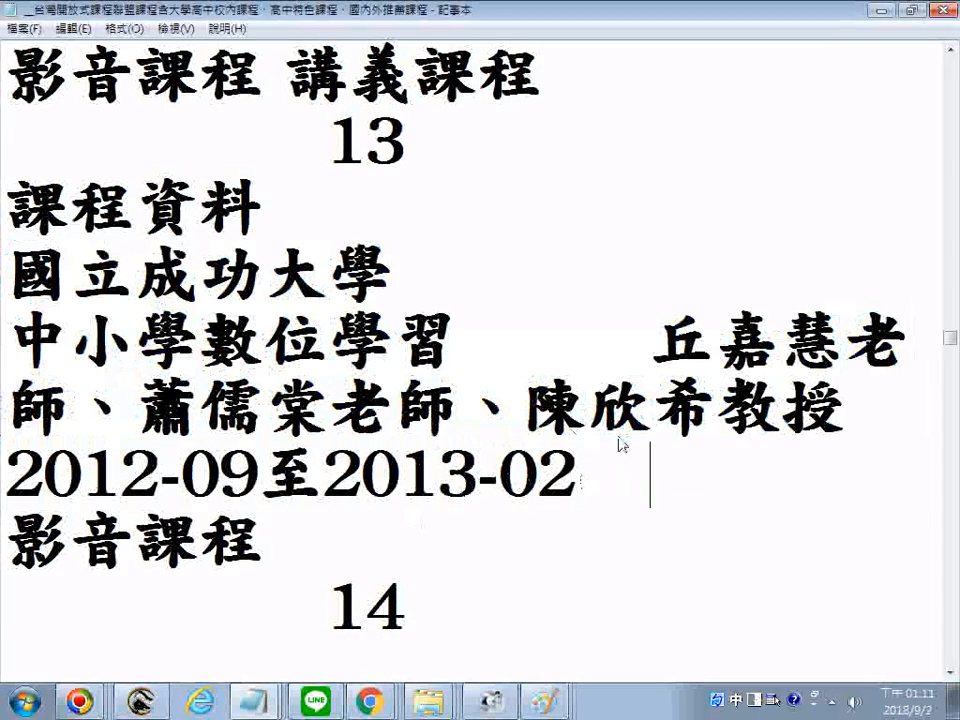
key(Page_Down)
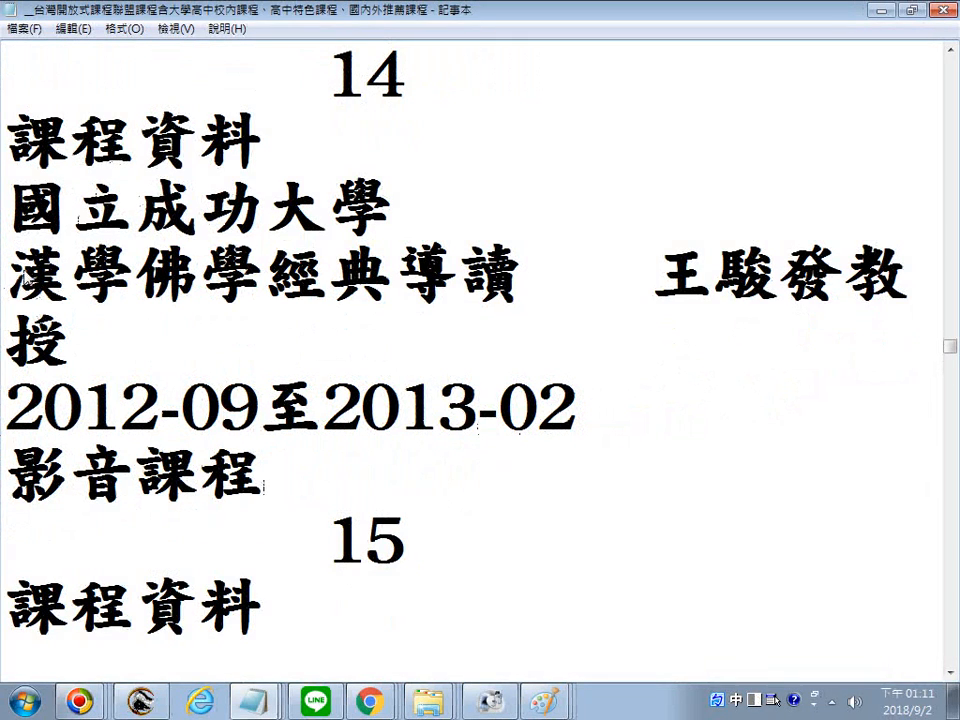
drag(6, 275, 520, 320)
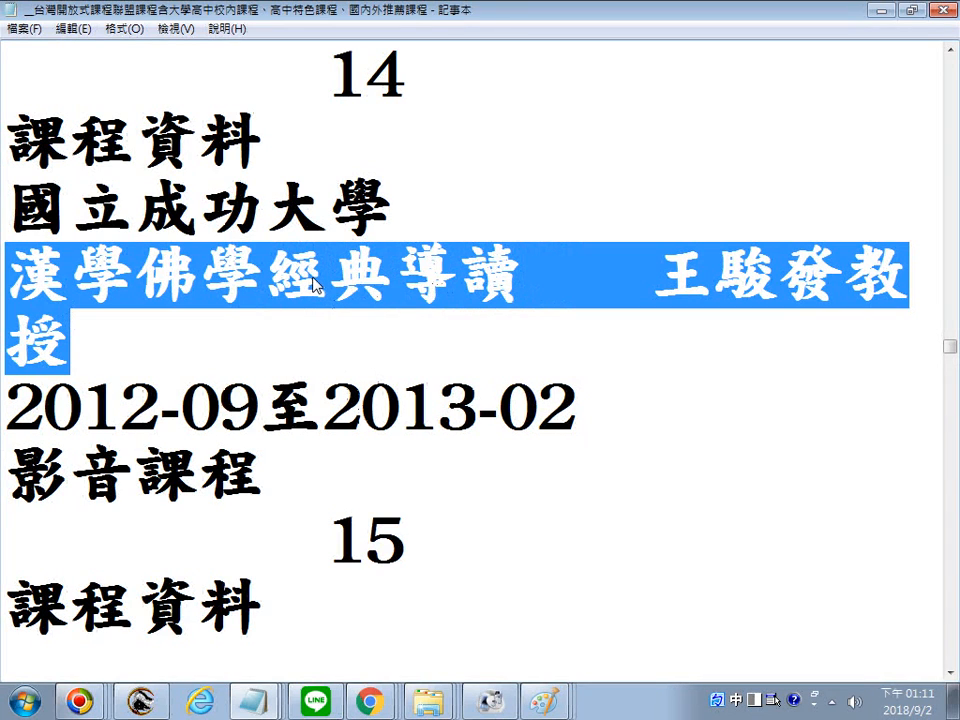
Step: Bring the untitled note back into view, move it fully on screen and start saving it under a new name
click(250, 703)
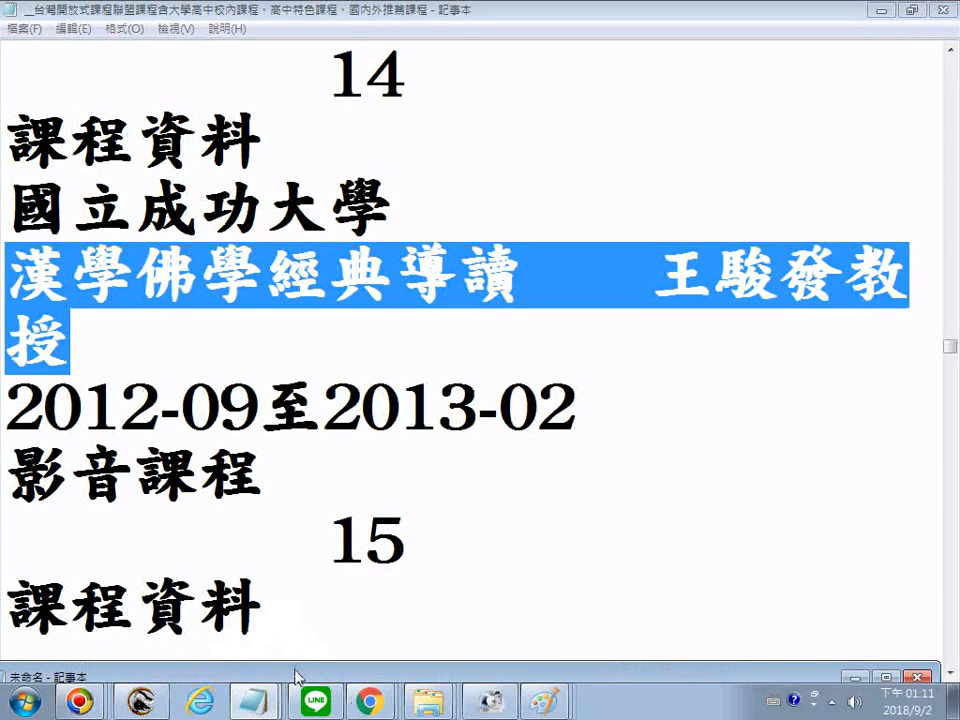
drag(296, 677, 296, 398)
scroll(336, 446, down, 2)
scroll(129, 401, down, 2)
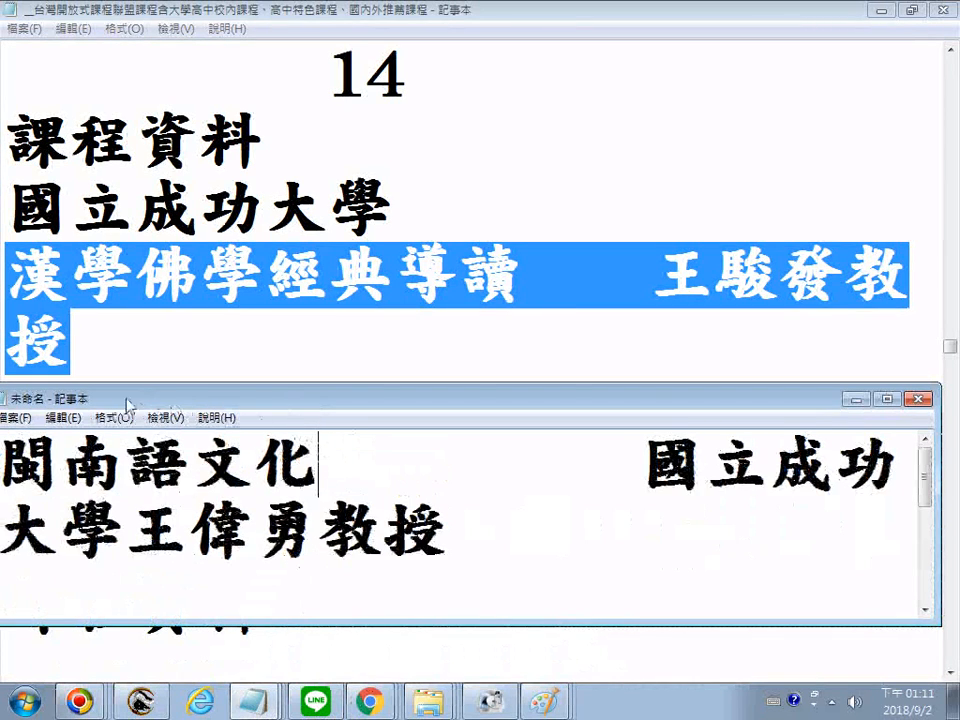
drag(129, 401, 274, 433)
click(160, 451)
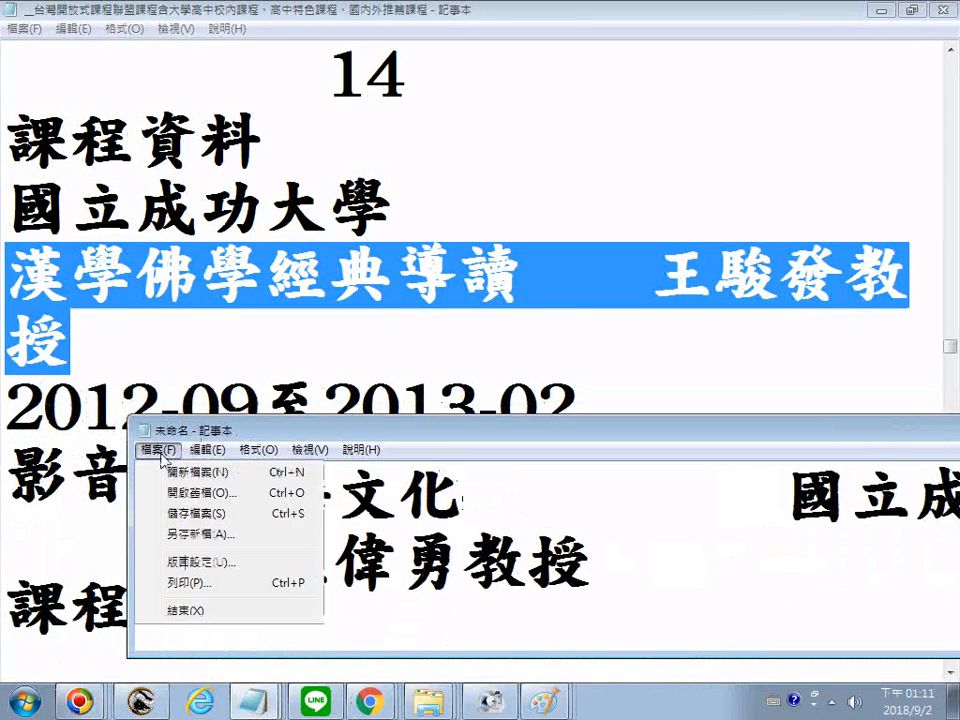
click(221, 536)
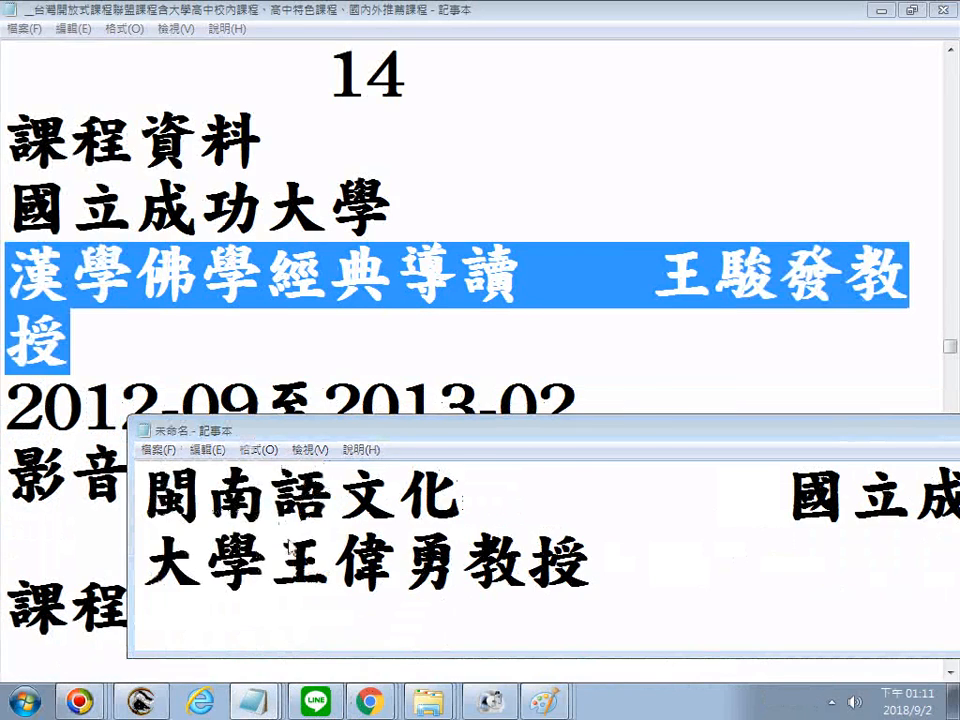
Step: Paste 閩南語文化中小學數位學習 as the file name and add underscores to make it _閩南語文化__中小學數位學習_
key(ctrl+s)
right_click(280, 582)
click(354, 401)
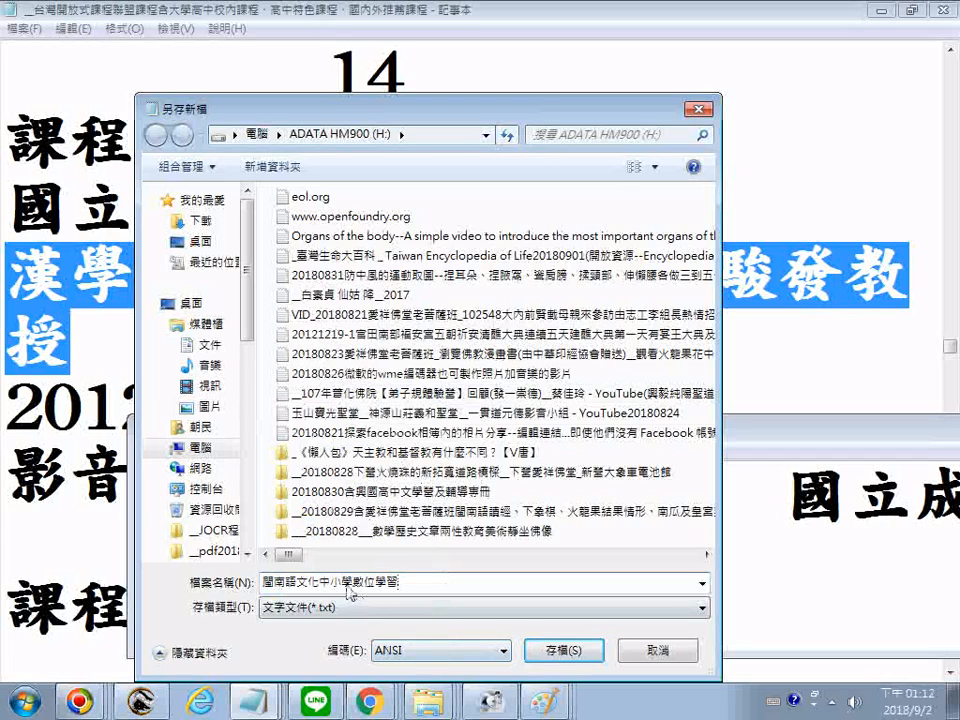
click(320, 582)
text(__)
key(End)
text(_)
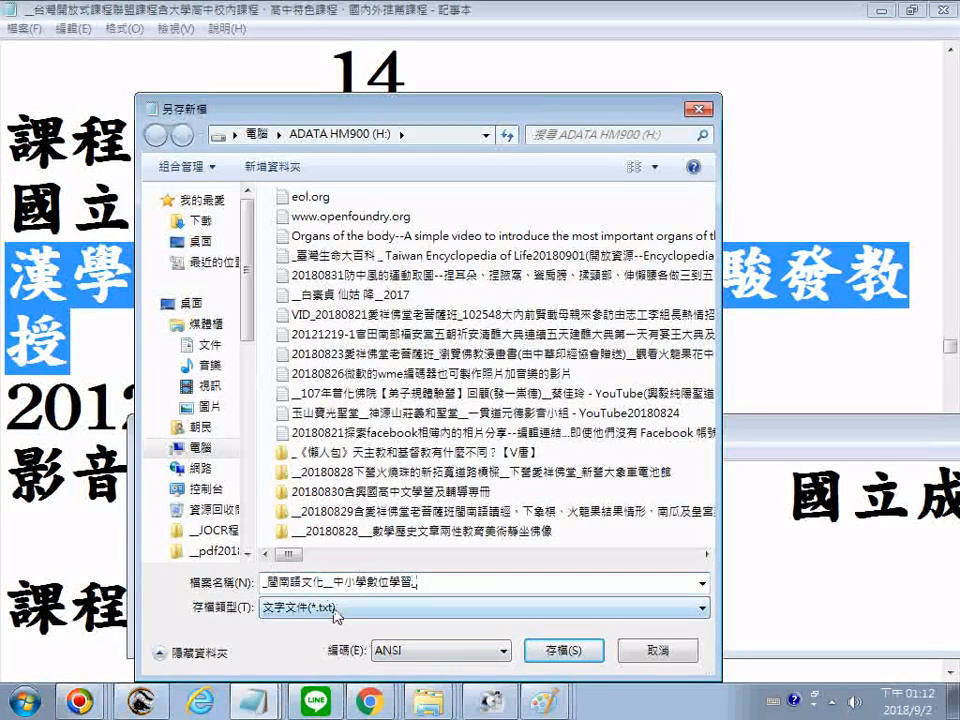
Step: Set the save type to 所有檔案 and the encoding to Unicode for the note
click(313, 607)
click(300, 641)
click(440, 650)
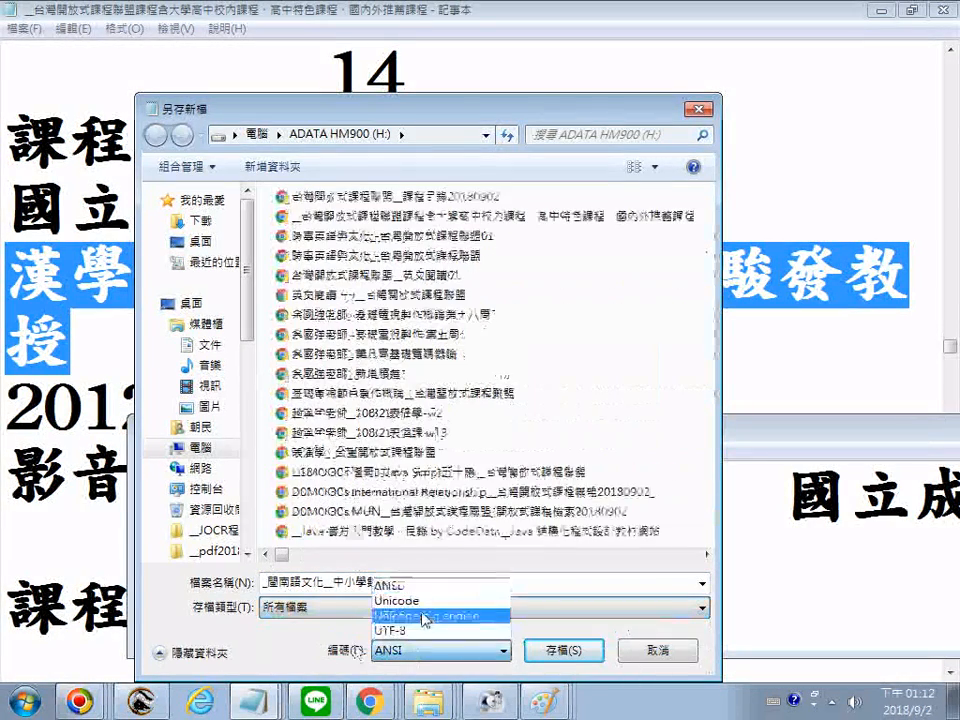
click(440, 538)
key(Return)
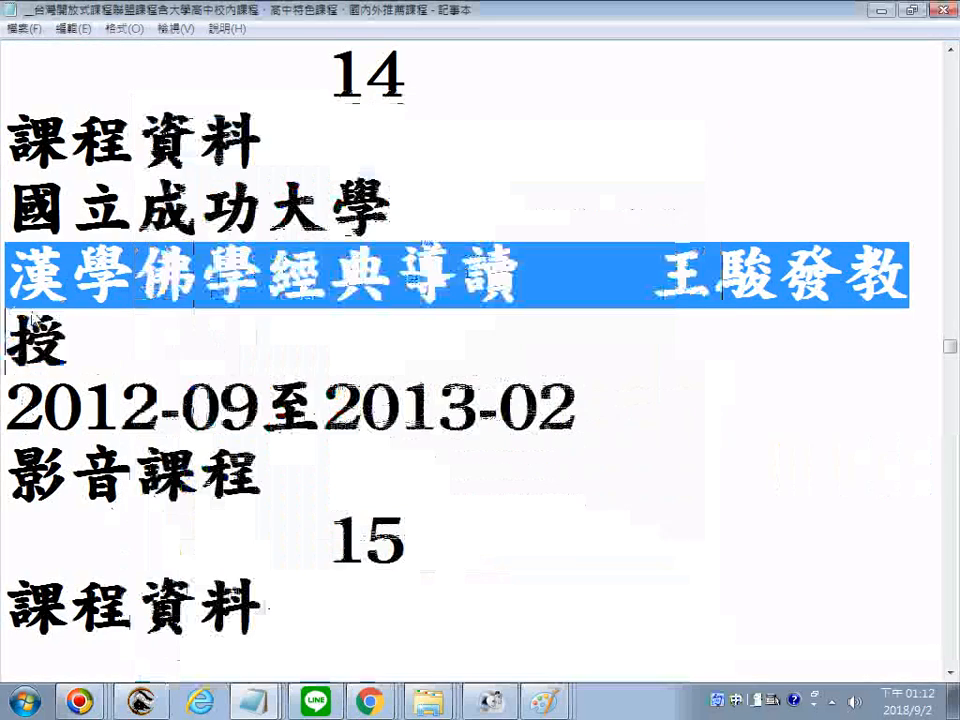
Step: Copy the 漢學佛學經典導讀 title with its instructor from the course list and append it to the note's file name
right_click(157, 308)
click(242, 375)
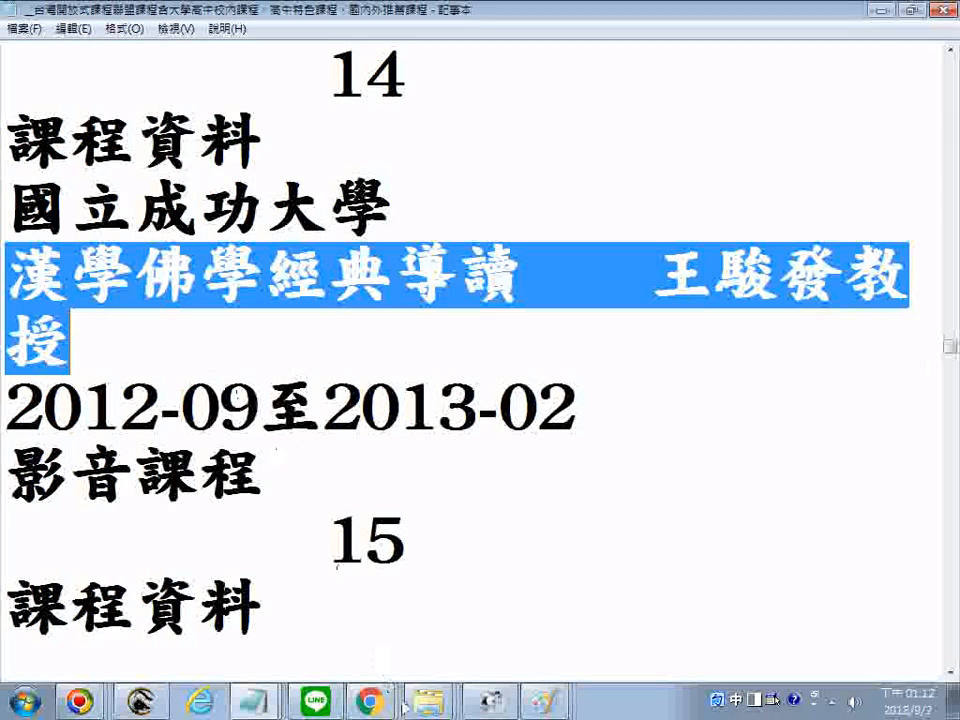
click(252, 708)
click(262, 661)
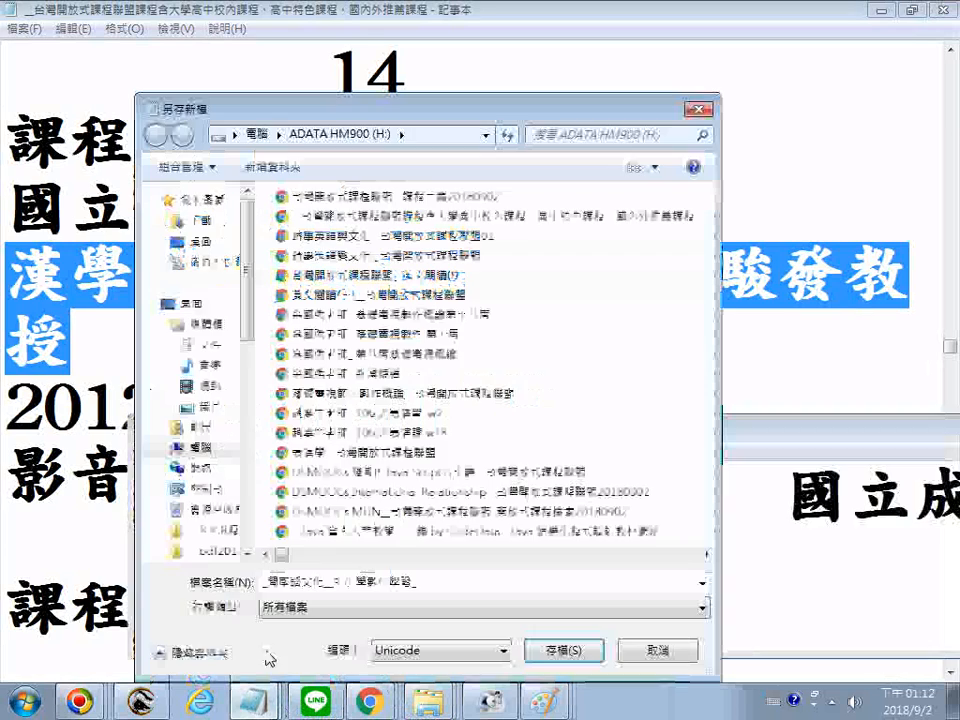
click(425, 583)
right_click(462, 580)
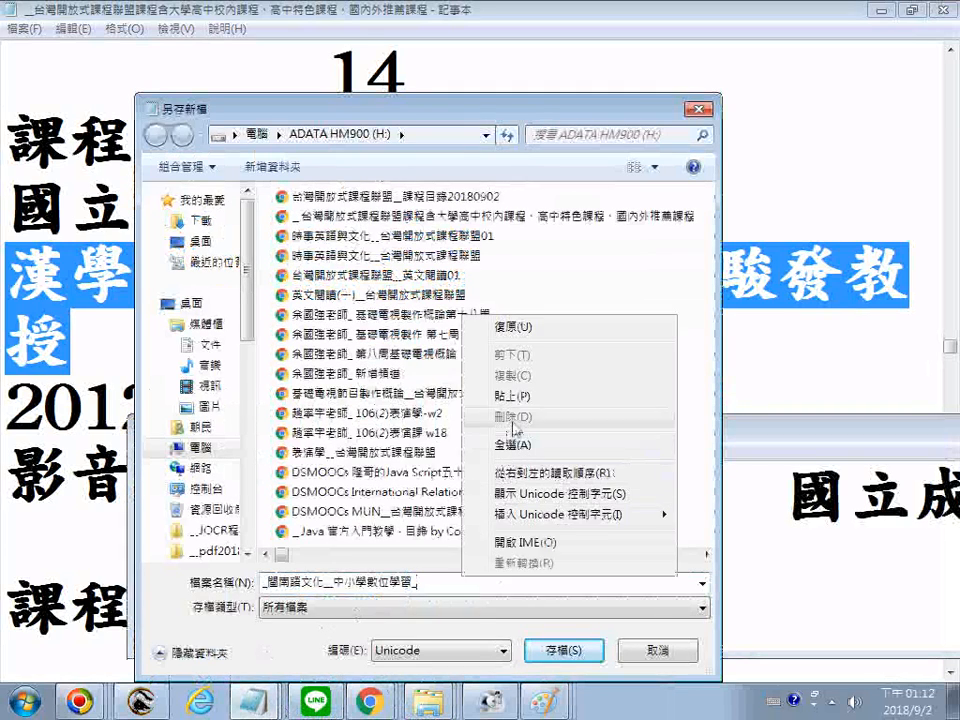
click(512, 396)
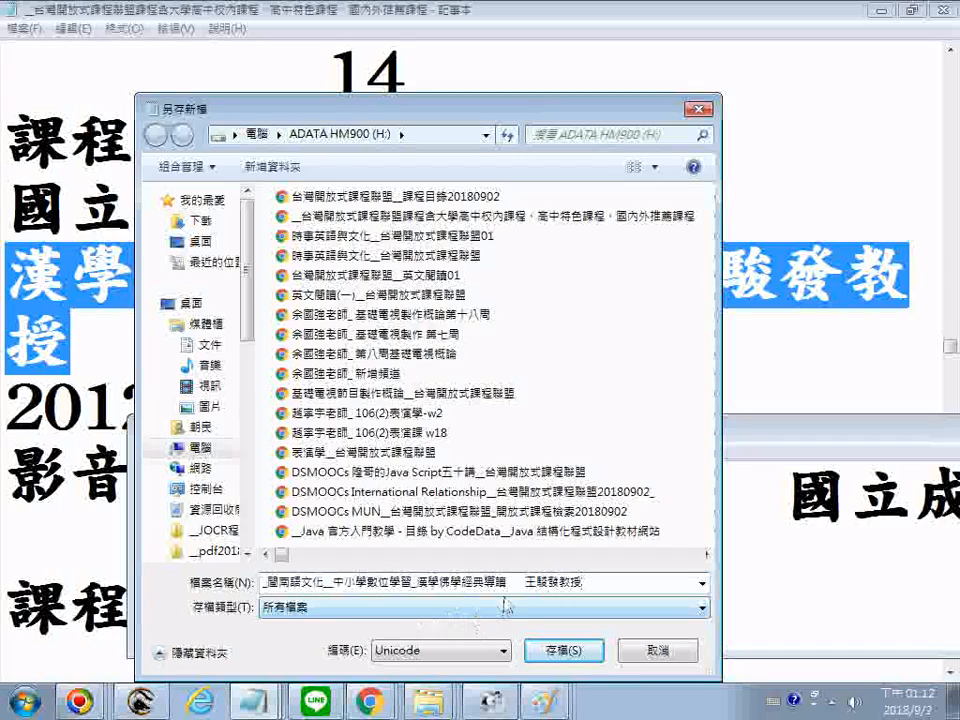
Step: Copy 國立成功大學 from the course list and replace the instructor's name at the end of the file name with it
drag(12, 212, 412, 210)
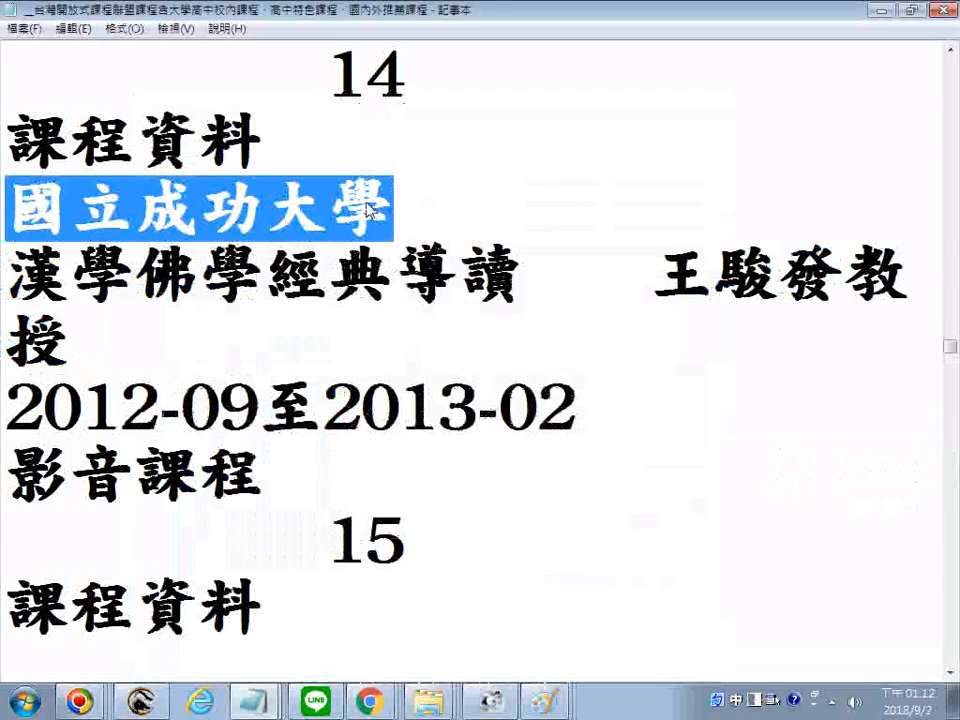
right_click(366, 203)
click(414, 266)
click(250, 704)
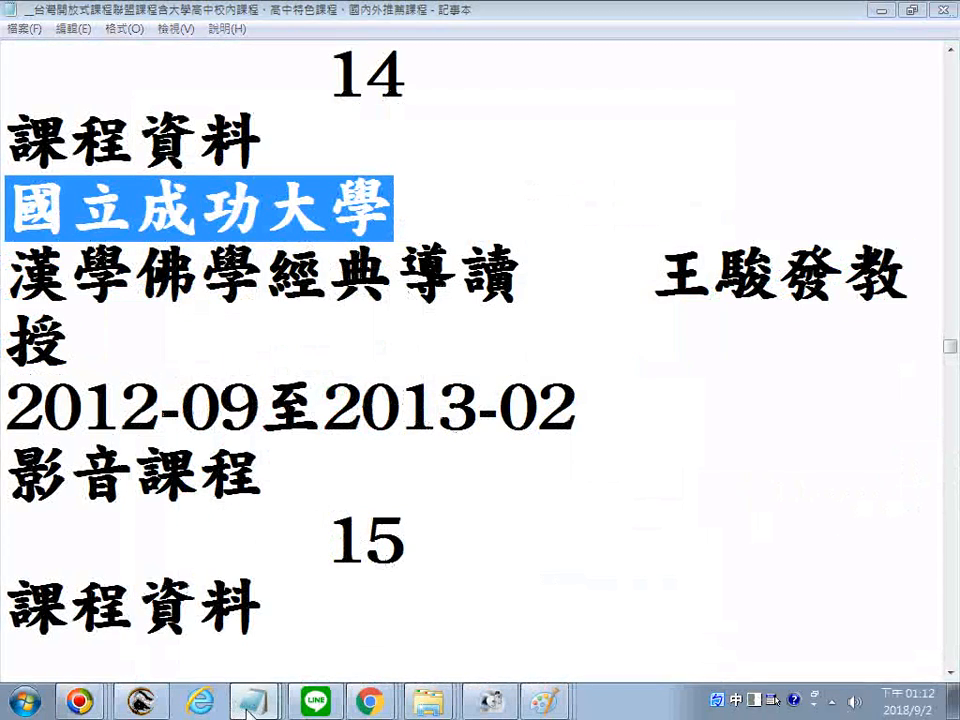
click(191, 670)
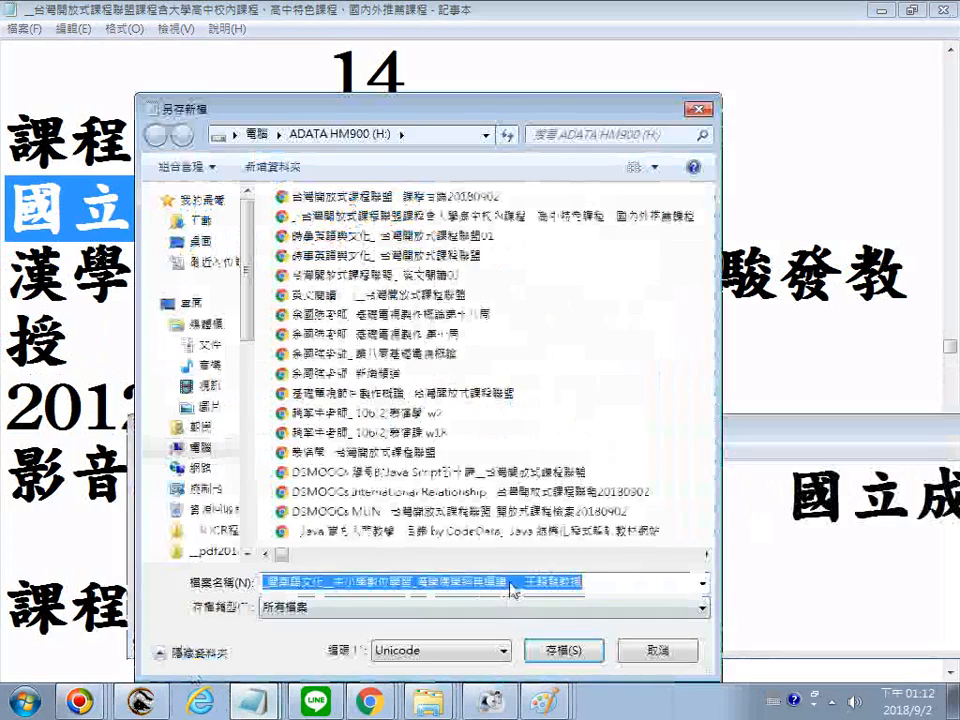
drag(508, 583, 588, 576)
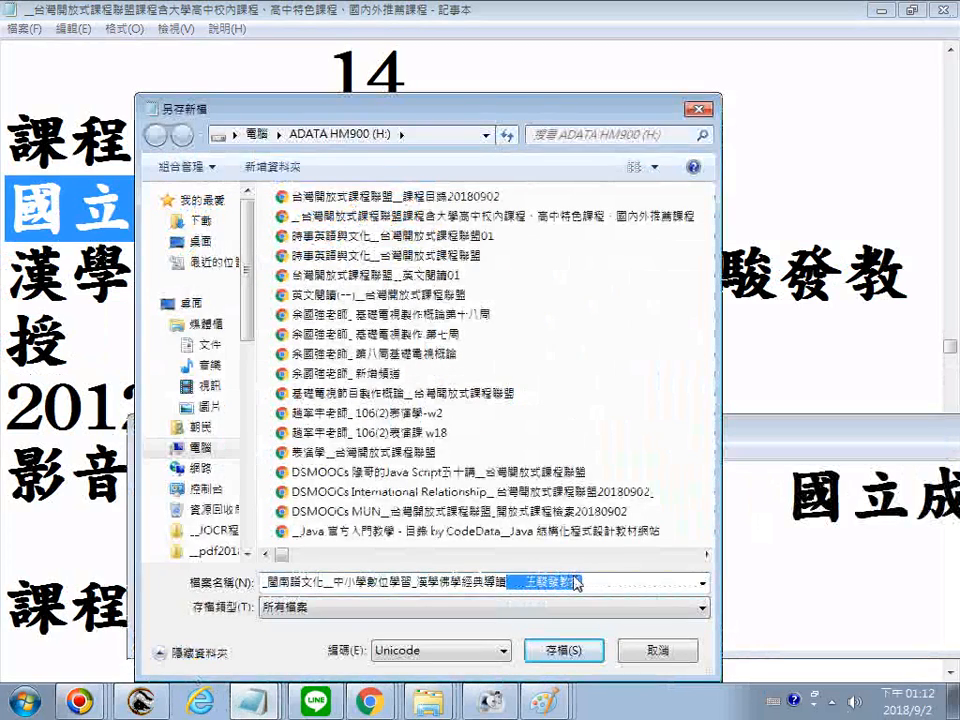
key(ctrl+v)
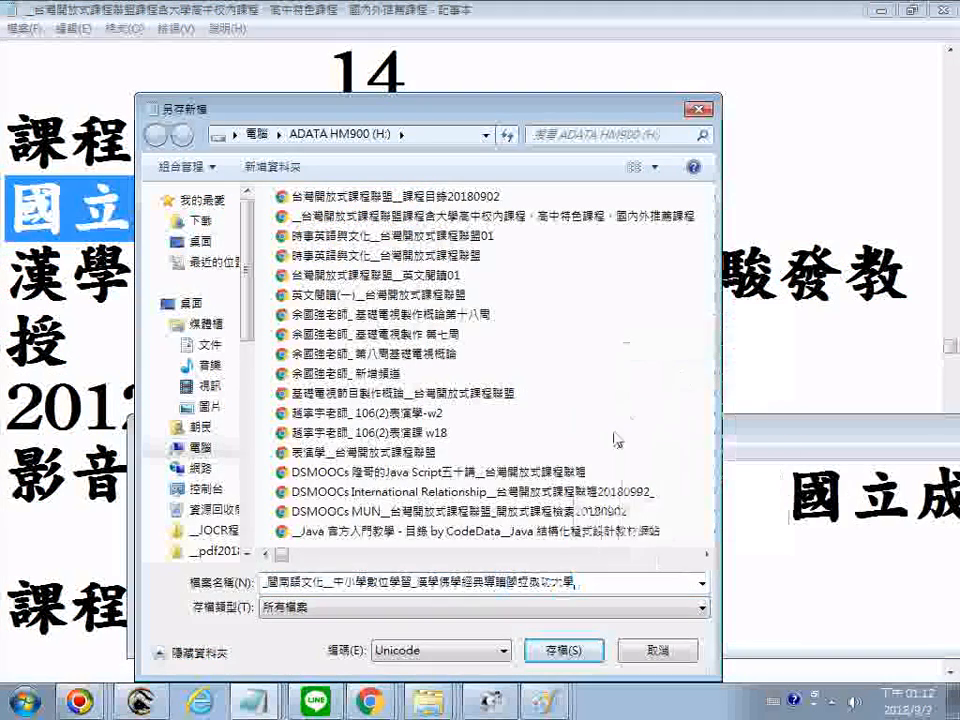
Step: Put an opening parenthesis before 國立成功大學 in the file name, append 開放式課程)網址.HTML and save the note
right_click(495, 590)
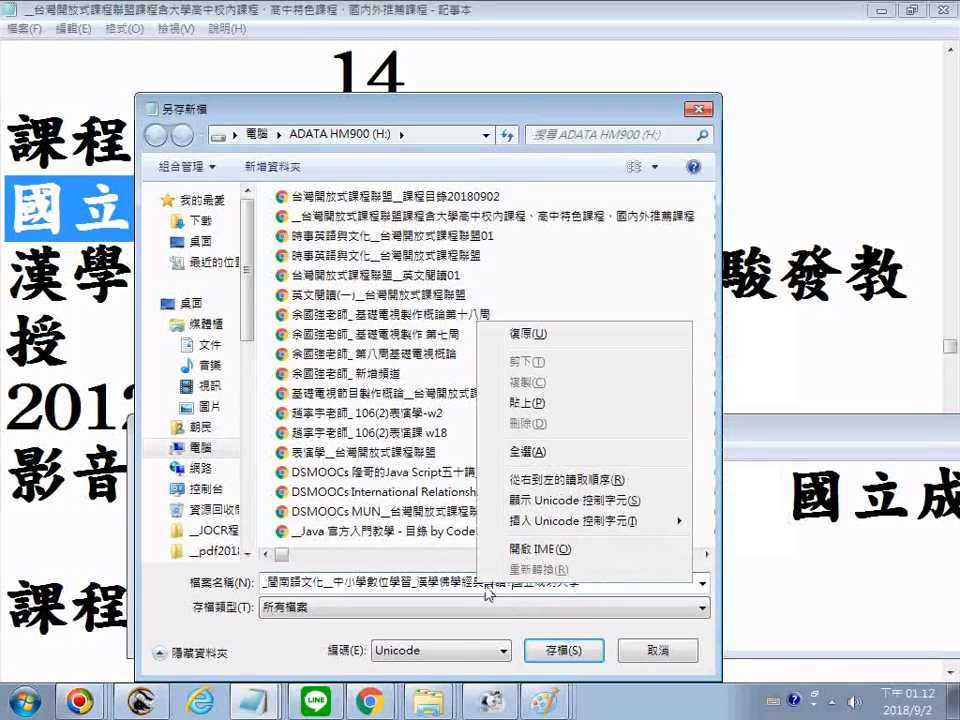
click(500, 590)
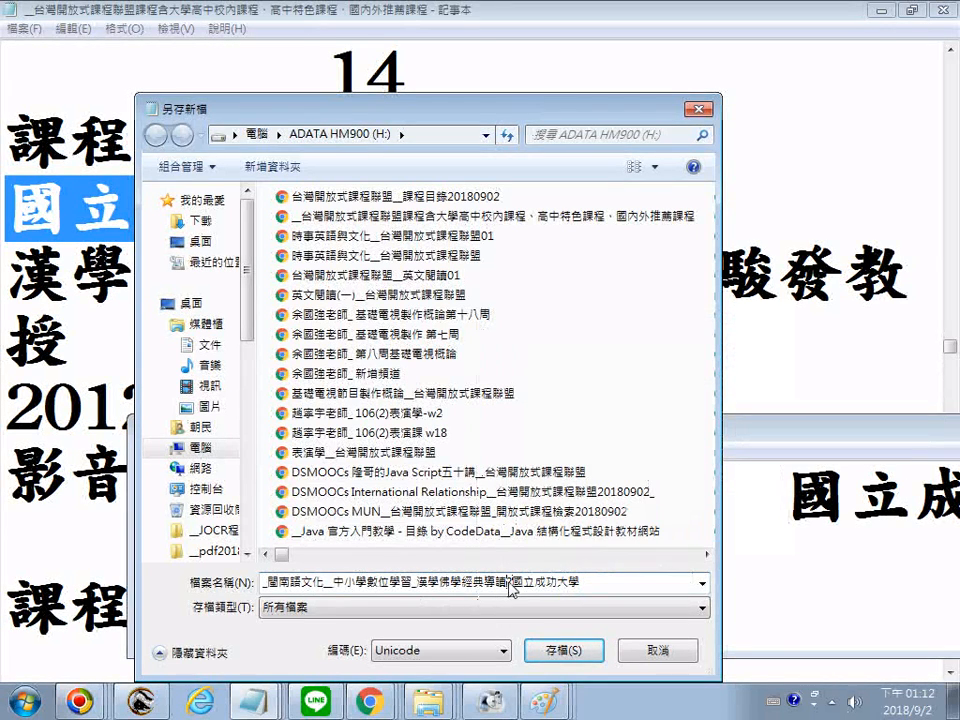
key(BackSpace)
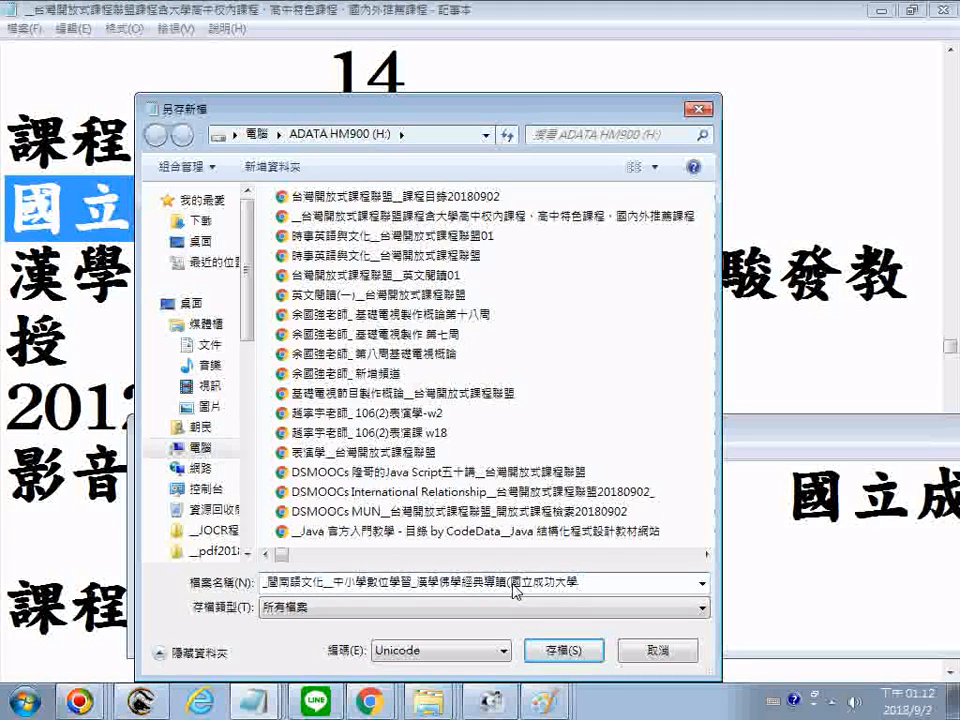
key(ctrl+space)
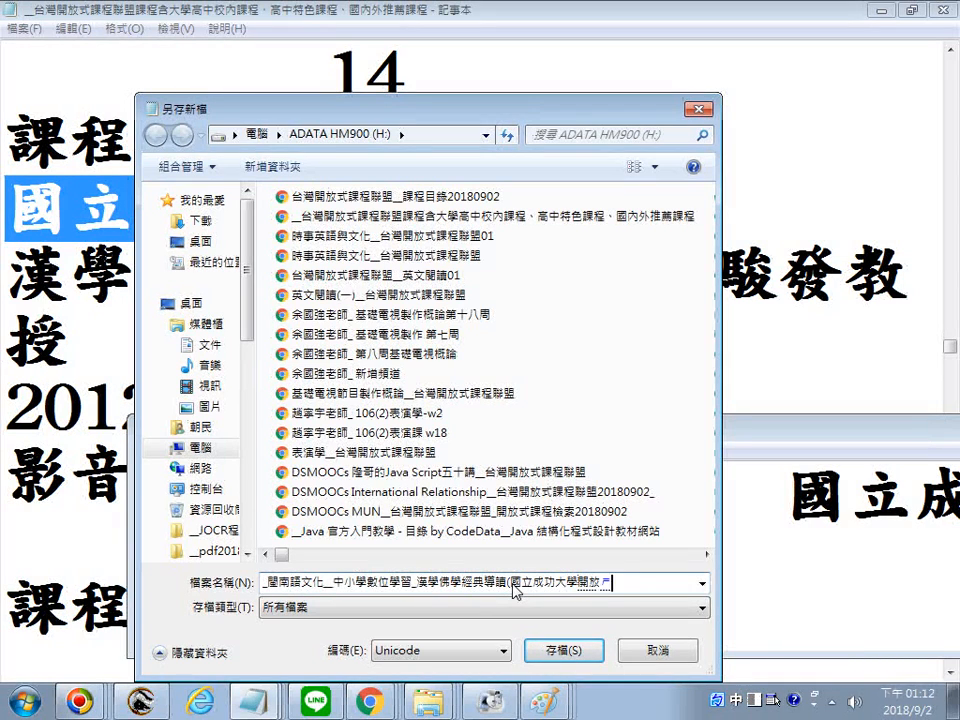
text(課程)注)
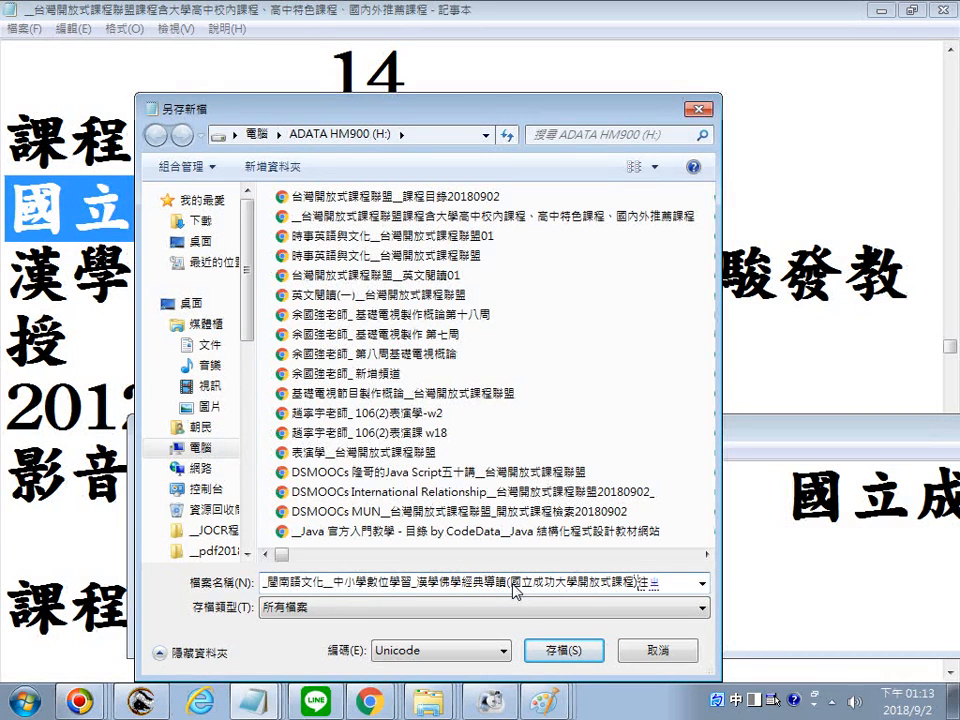
text(網址)
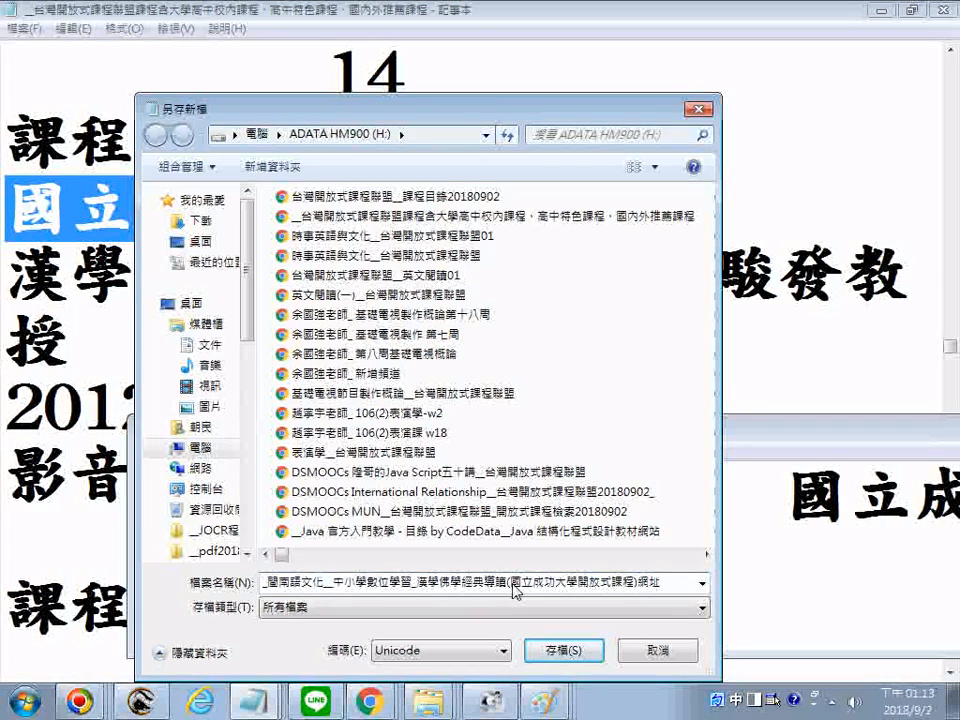
text(.HT)
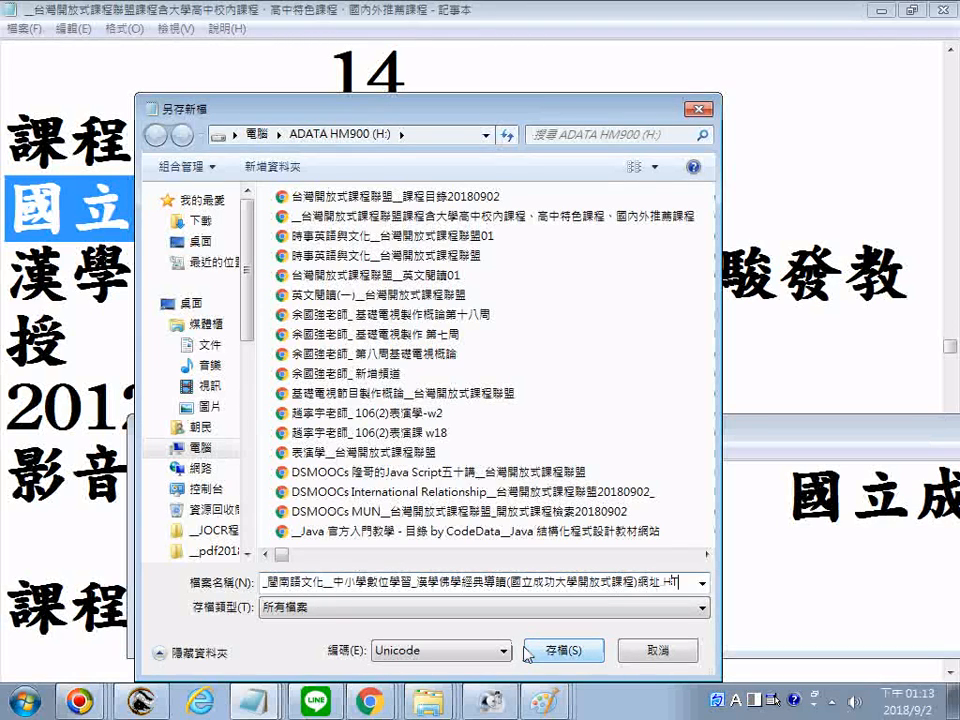
text(ML)
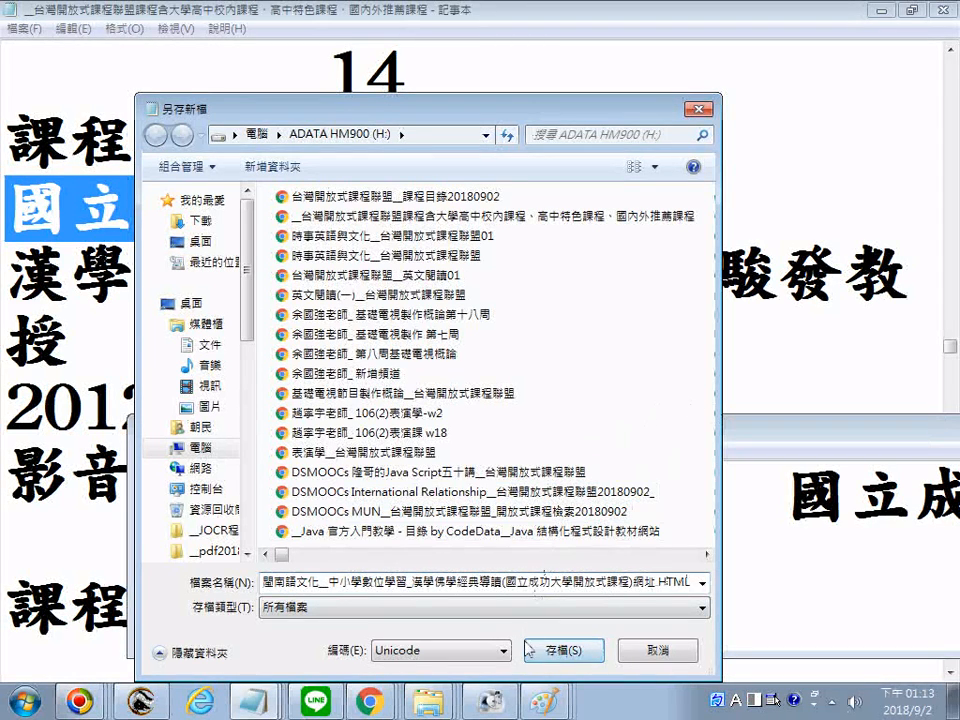
click(553, 652)
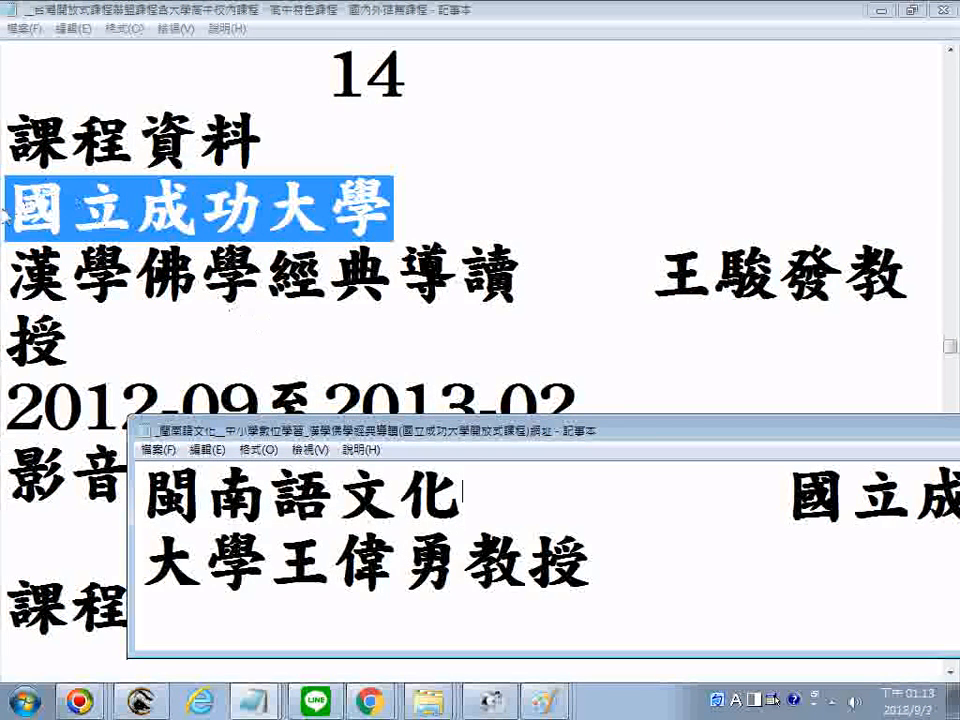
Step: Copy the 國立成功大學 漢學佛學經典導讀 entry with its instructor and paste it below a blank line at the note's end
drag(8, 212, 200, 345)
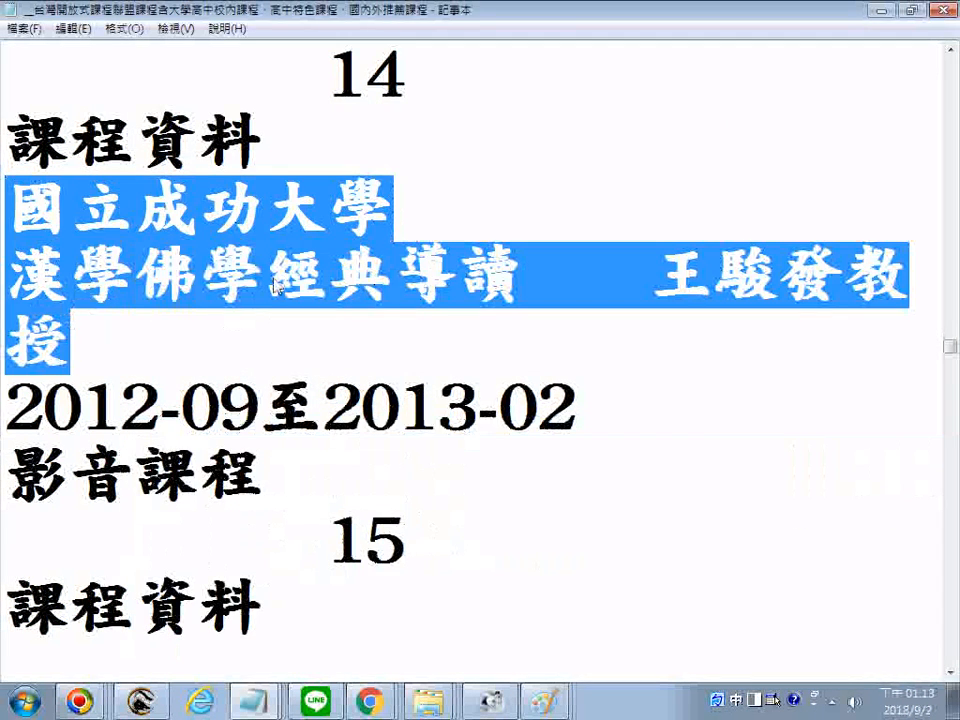
right_click(270, 279)
click(325, 339)
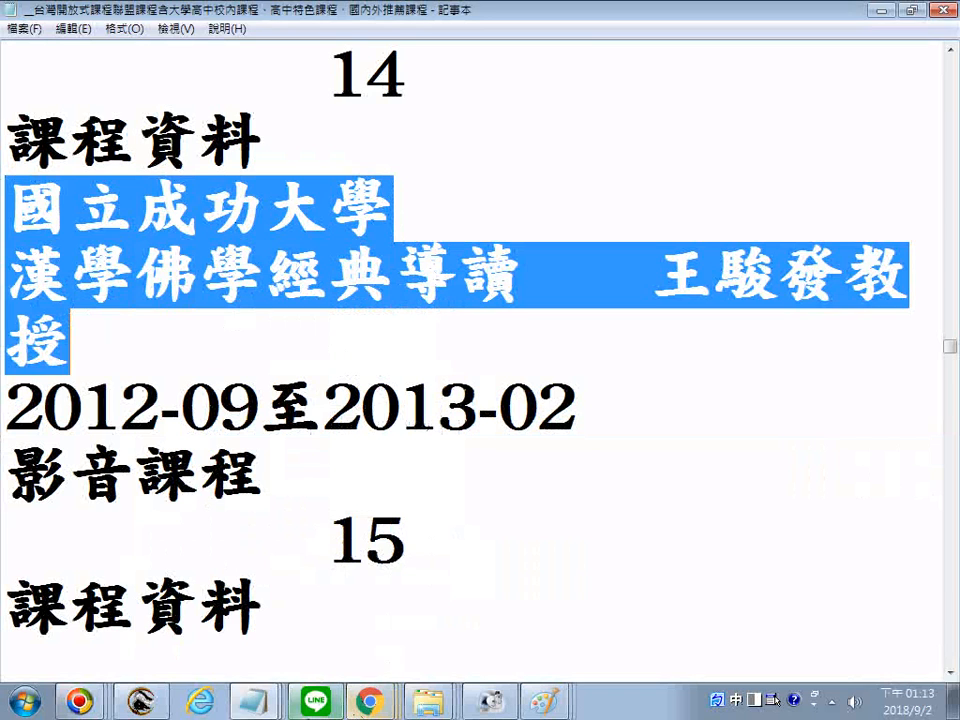
click(250, 702)
click(207, 670)
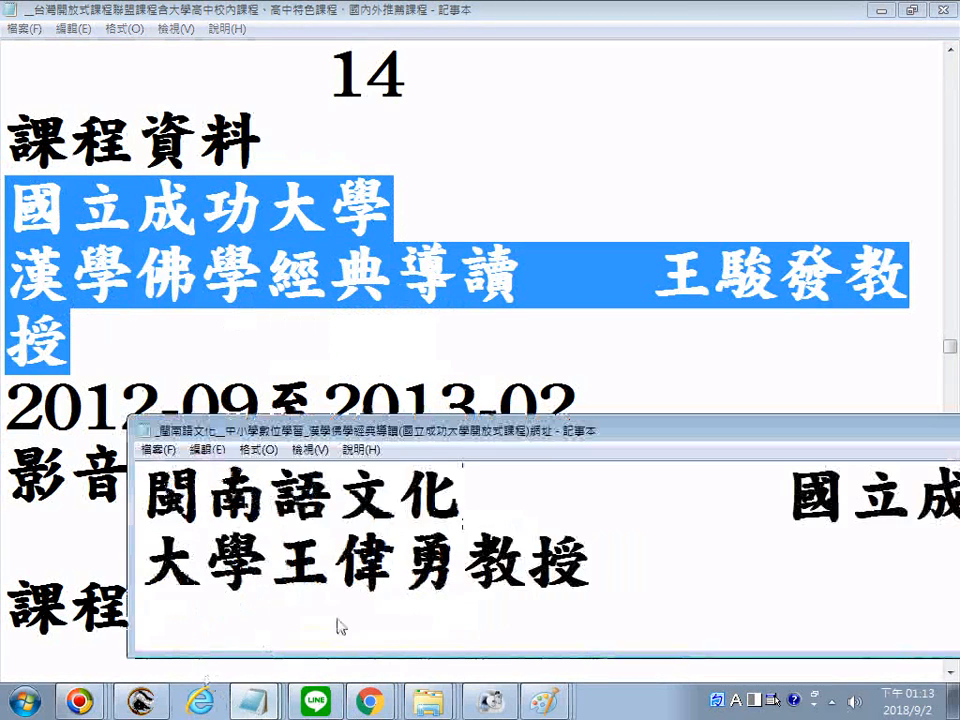
scroll(345, 621, down, 2)
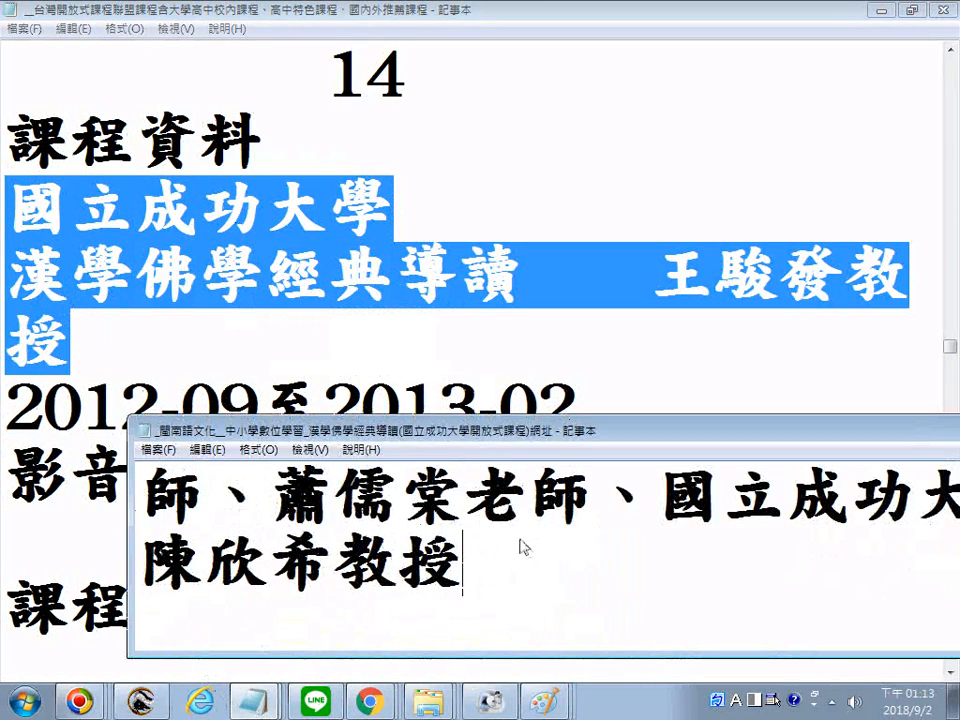
key(Return)
key(Return)
right_click(380, 620)
click(411, 456)
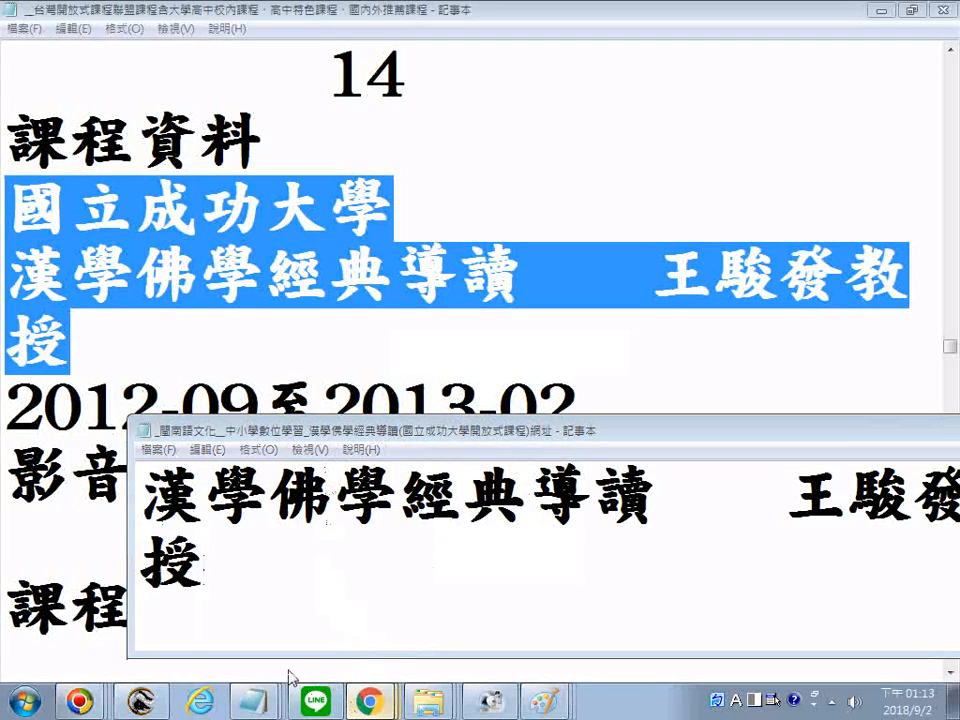
Step: Switch to Chrome and look through the 國立成功大學 course listing for further courses worth collecting
click(370, 701)
scroll(456, 515, up, 8)
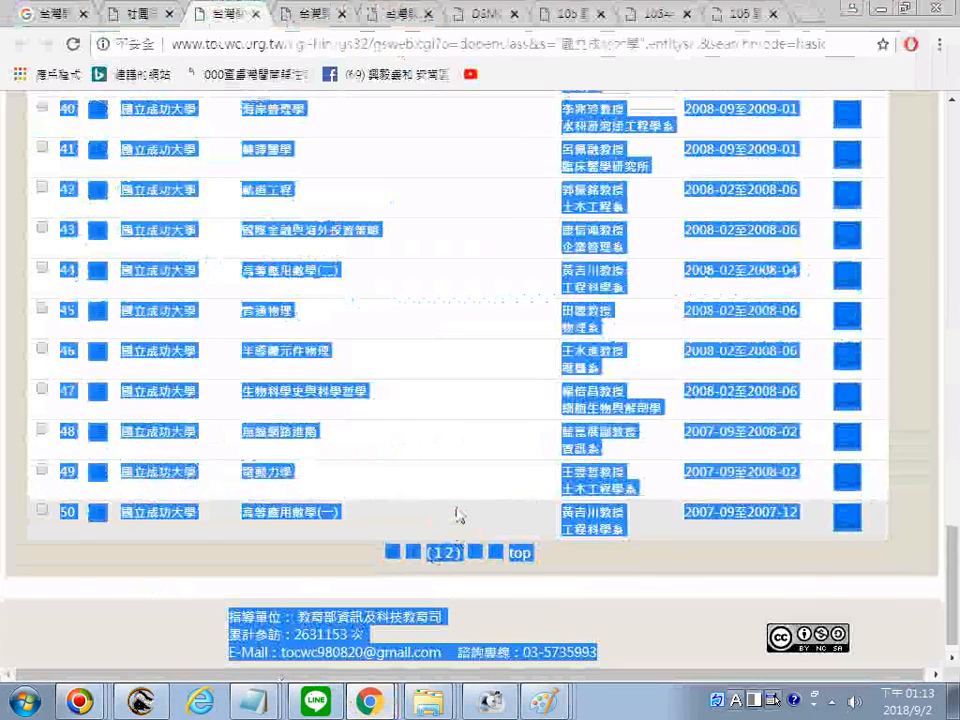
scroll(463, 515, up, 9)
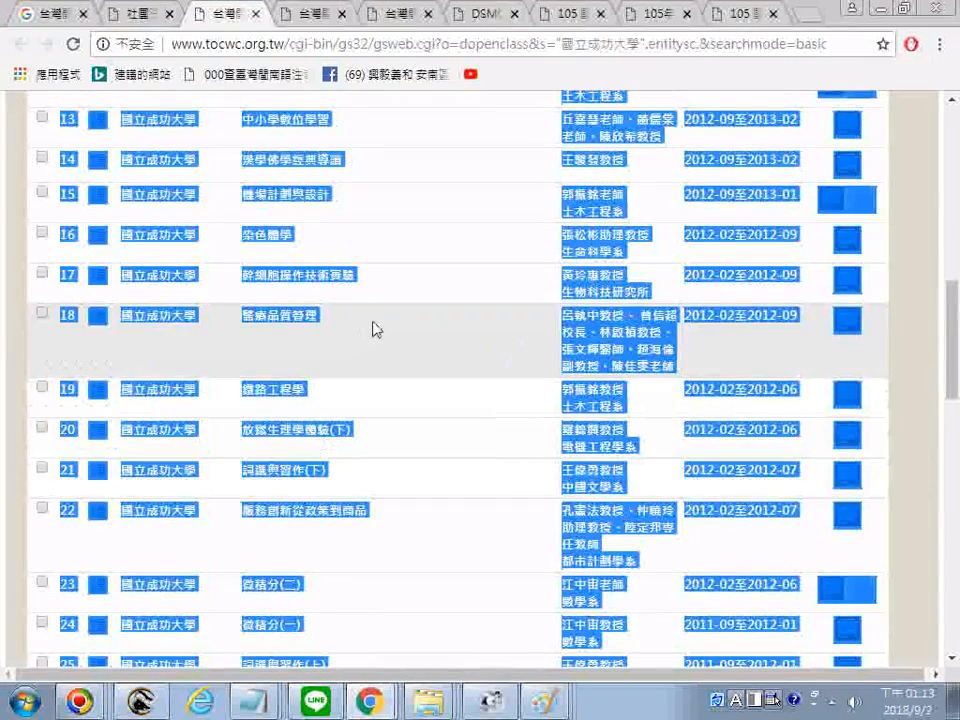
scroll(403, 536, down, 3)
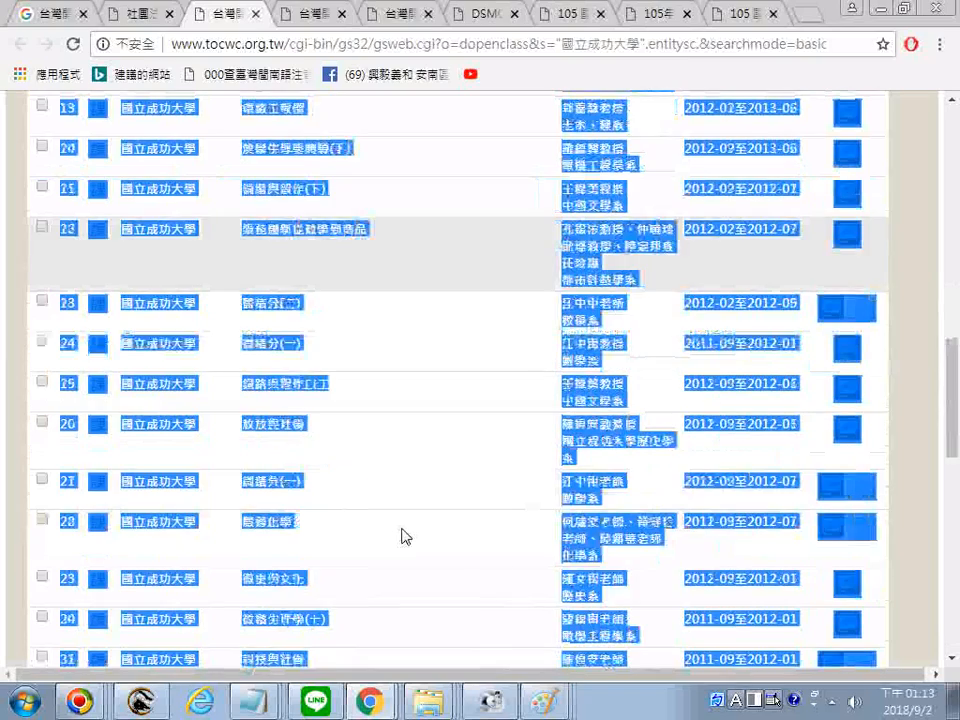
scroll(405, 498, down, 2)
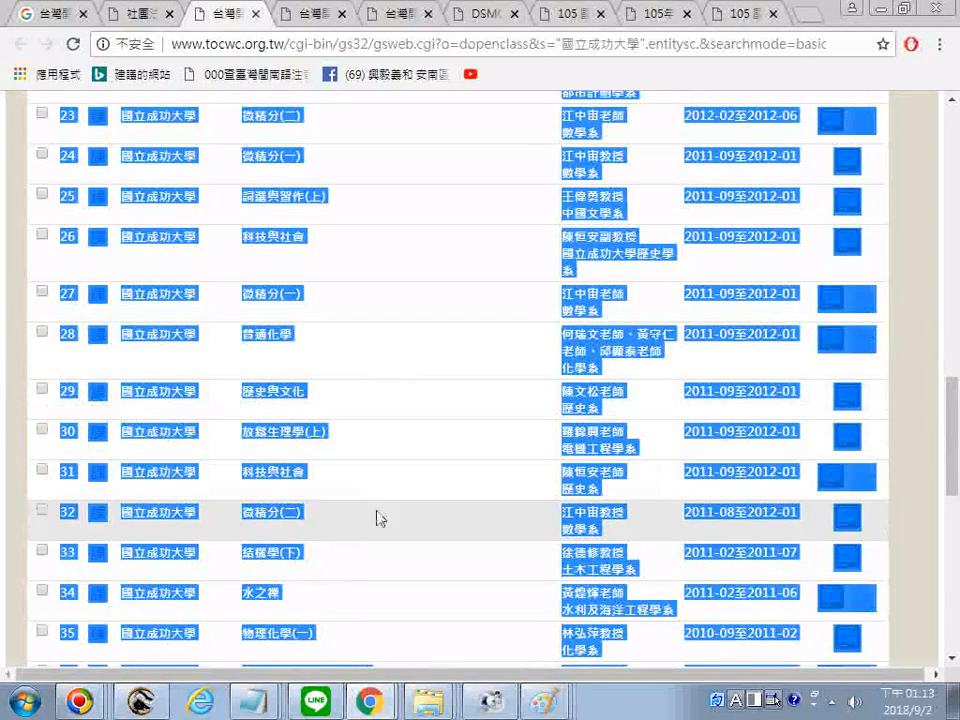
scroll(366, 608, down, 2)
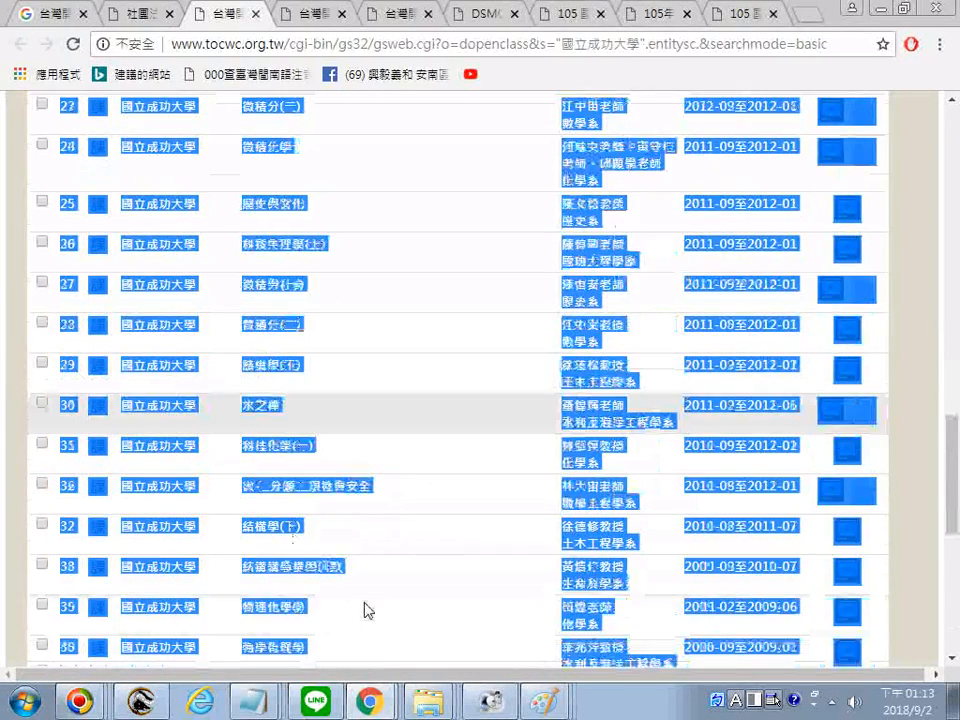
scroll(440, 540, down, 2)
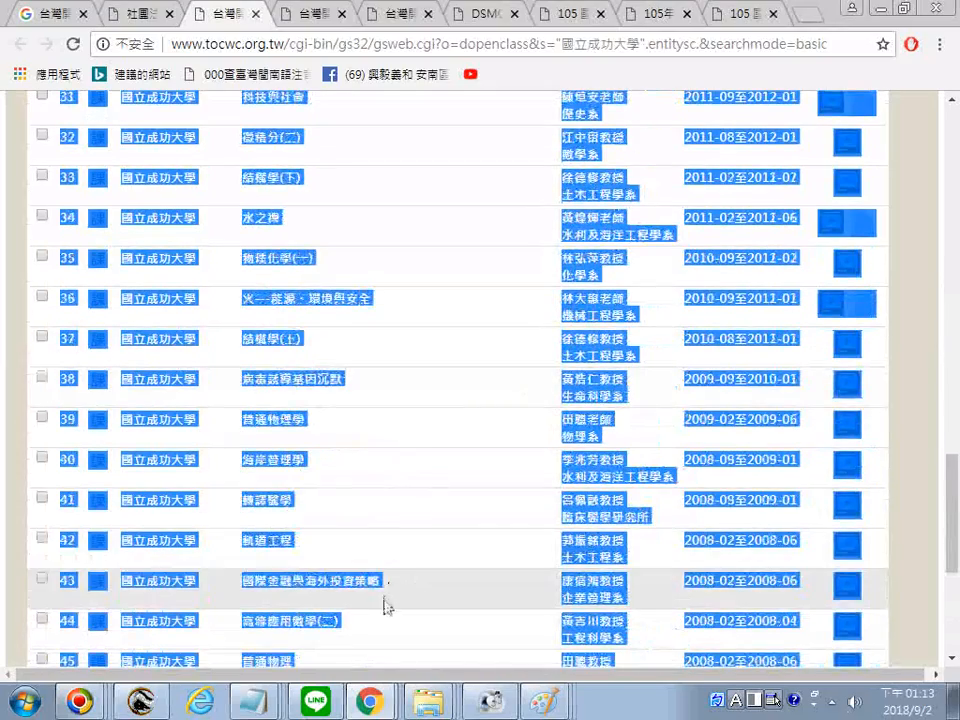
scroll(386, 615, down, 2)
scroll(401, 582, down, 1)
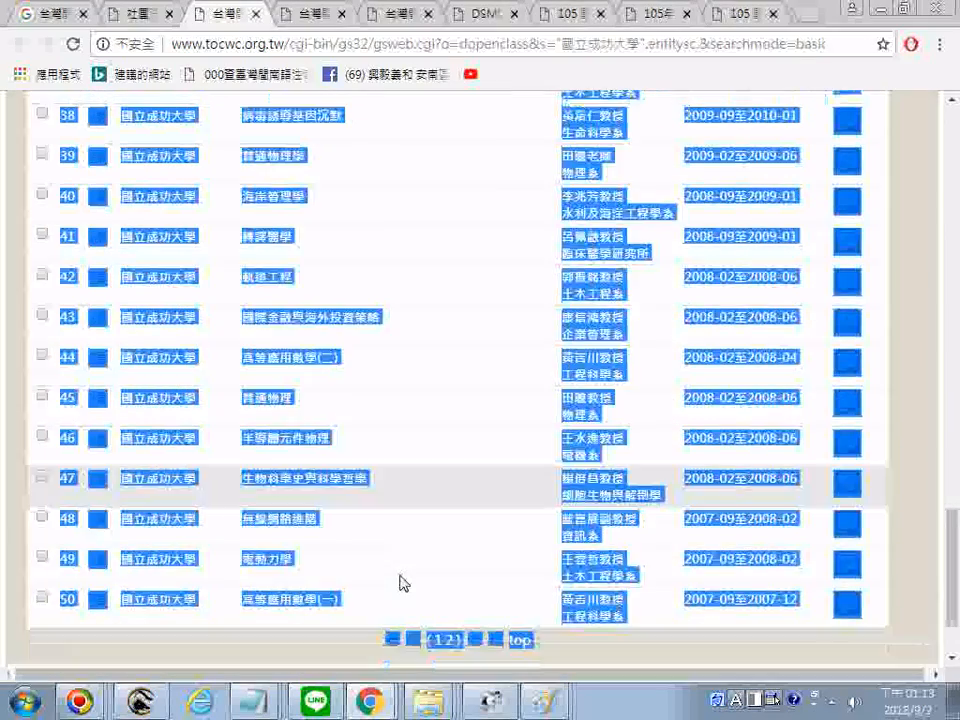
scroll(399, 583, down, 2)
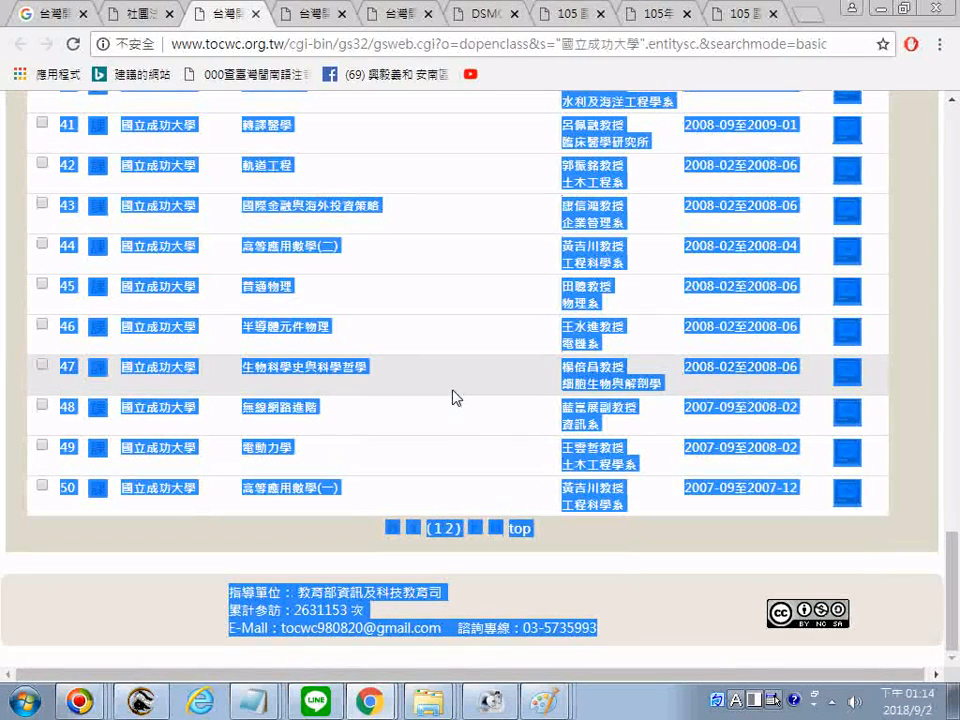
scroll(456, 397, up, 5)
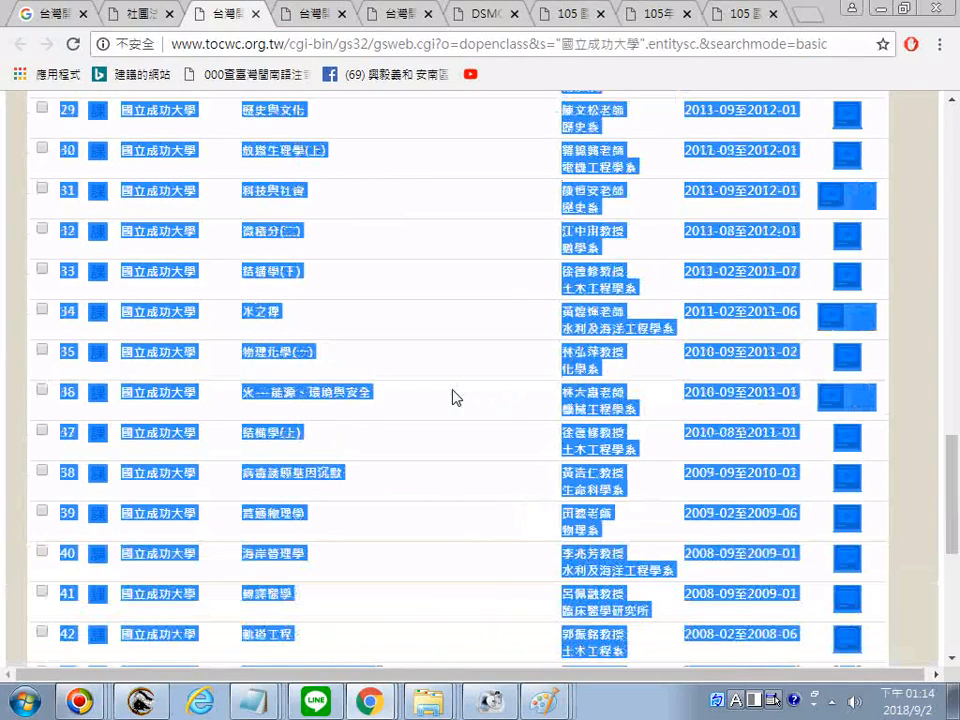
scroll(452, 399, up, 4)
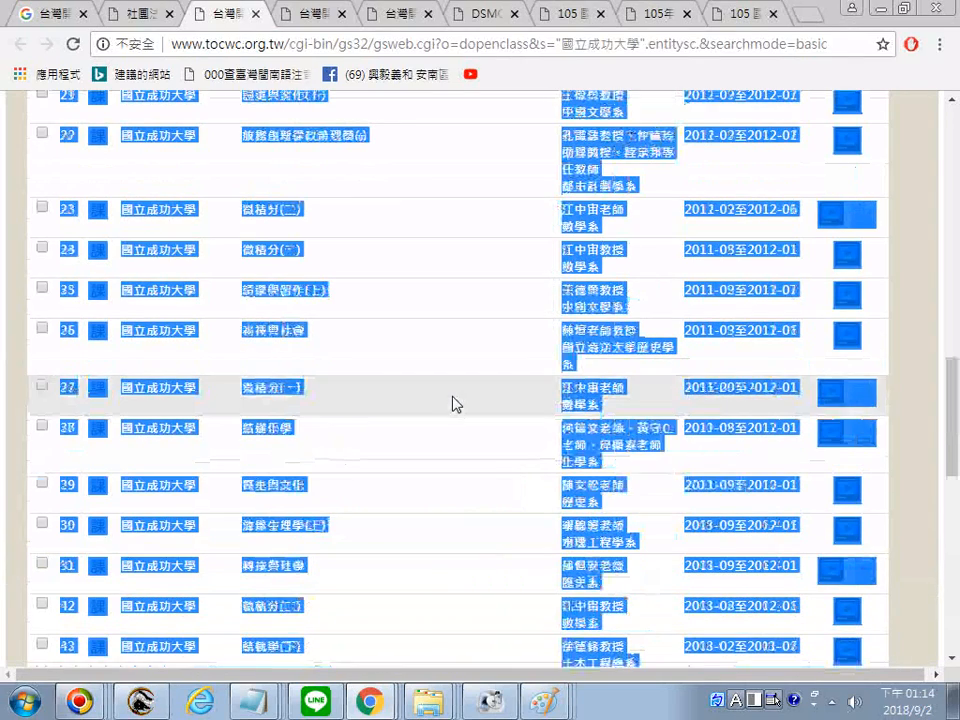
scroll(442, 427, up, 2)
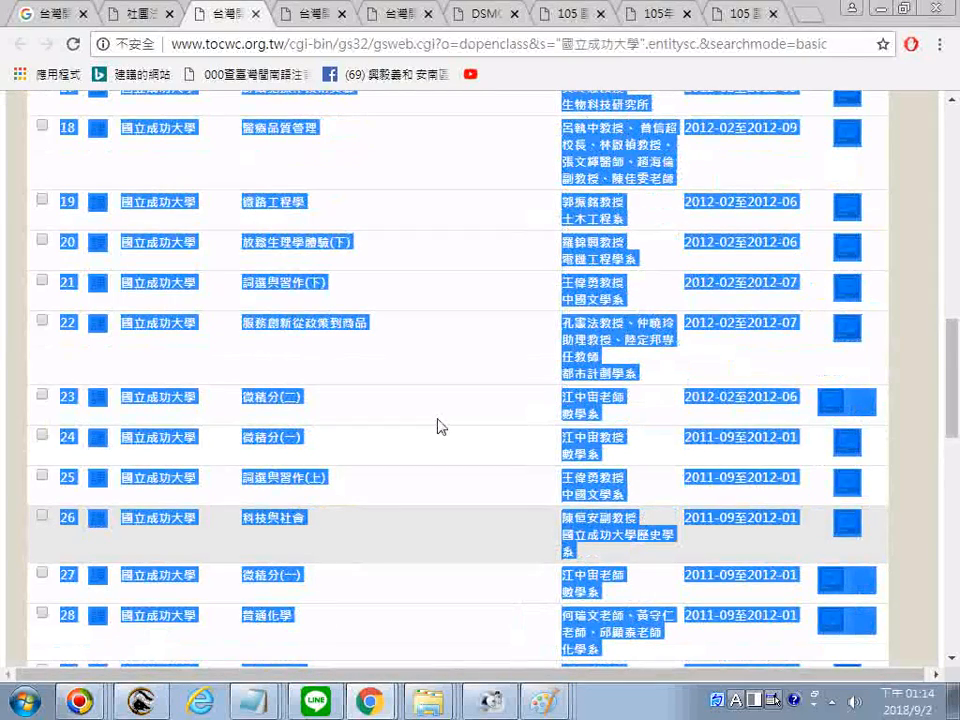
scroll(438, 425, up, 2)
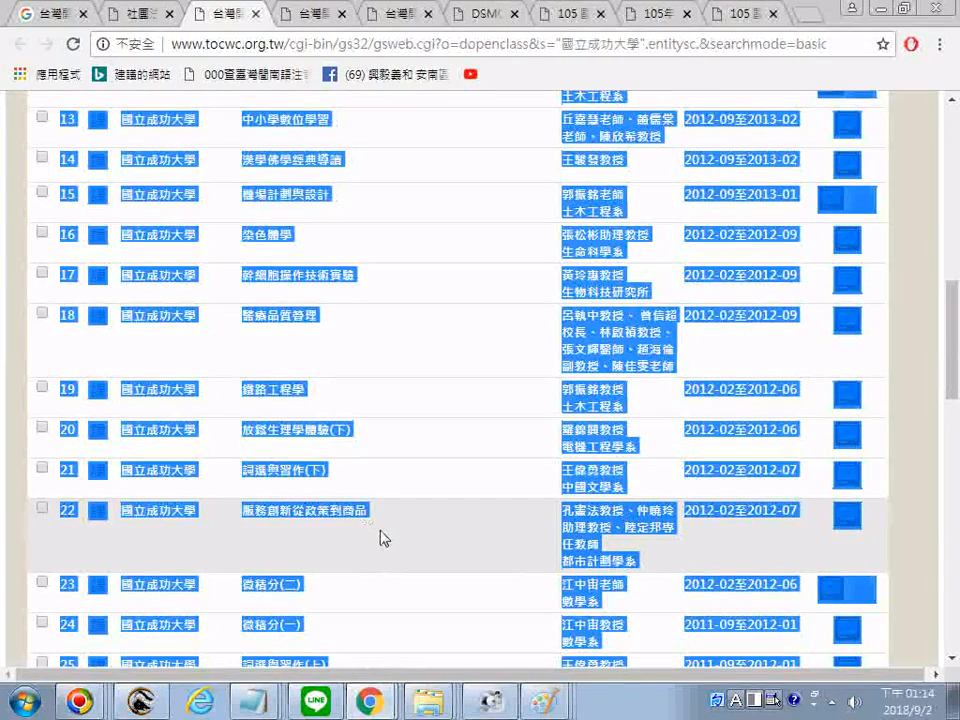
Step: Return to the note and add two line breaks after the 漢學佛學經典導讀 entry at its end
click(256, 703)
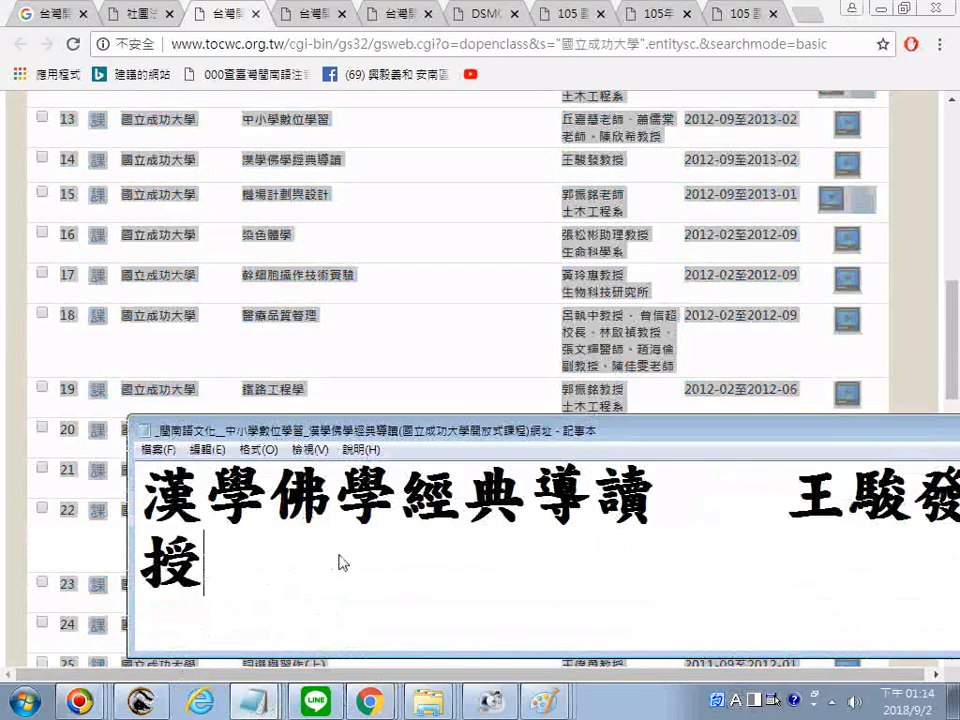
scroll(342, 563, up, 4)
scroll(342, 563, down, 4)
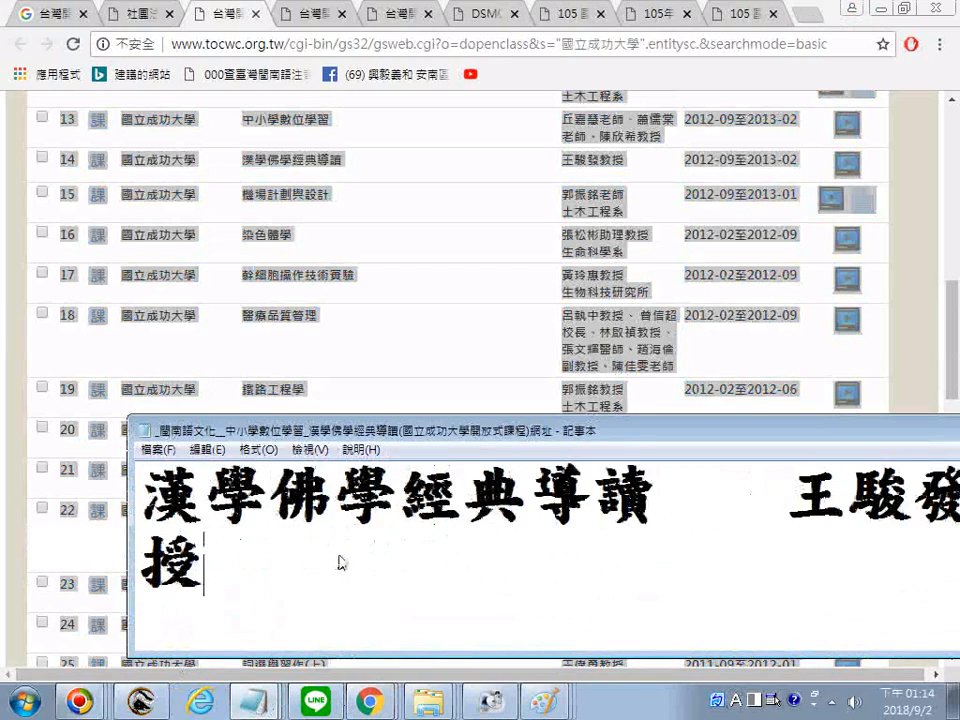
key(Return)
key(Return)
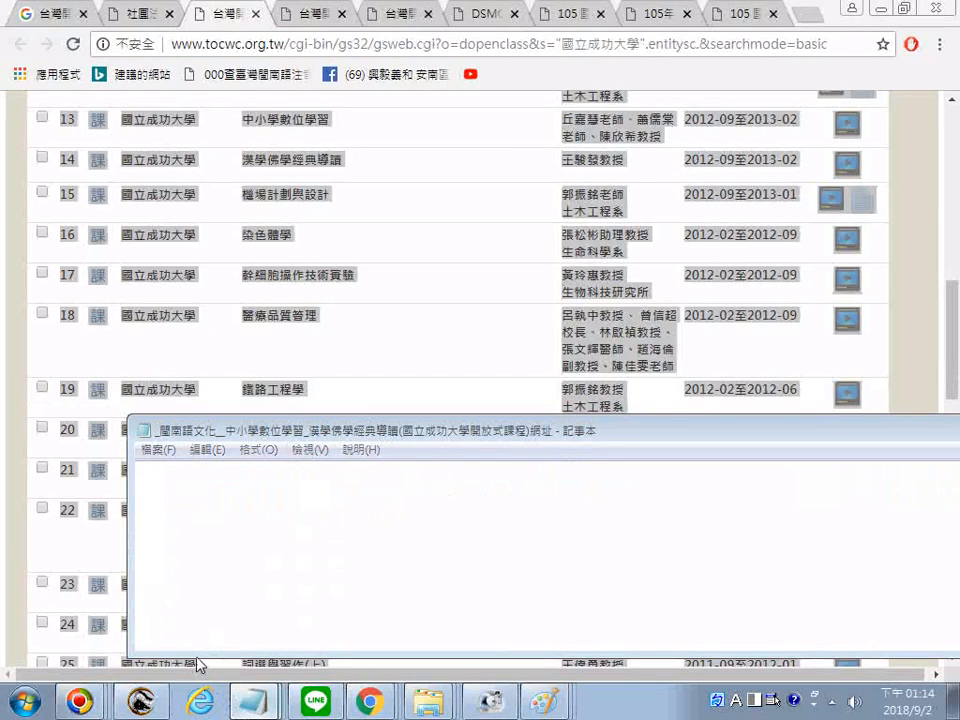
scroll(280, 603, up, 2)
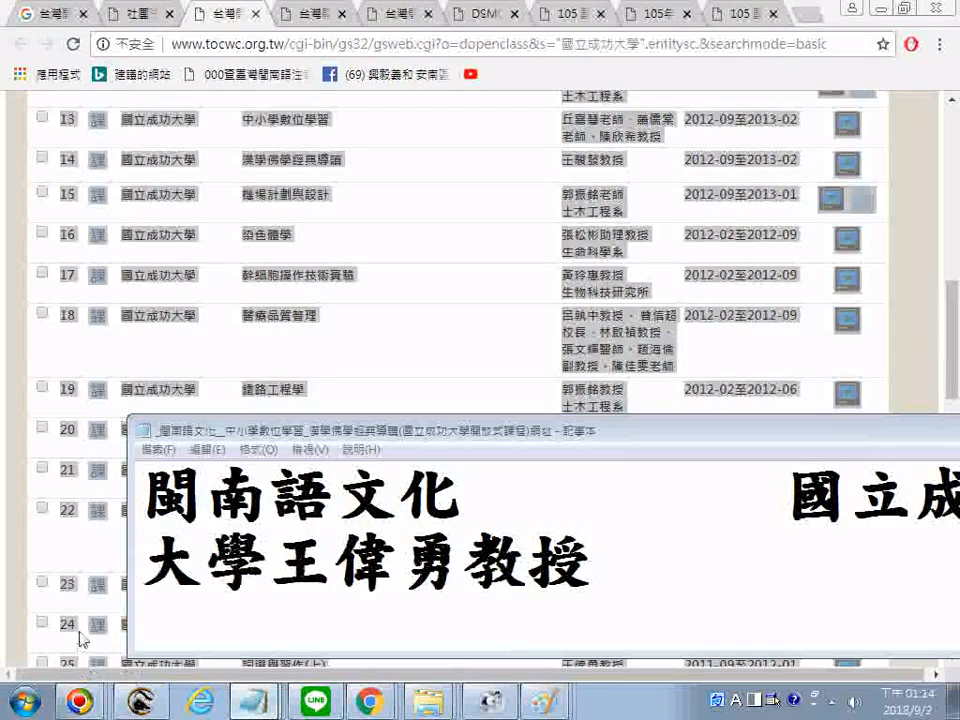
Step: Find entry 21 in the Notepad course list and copy 國立成功大學 詞選與習作(下) with its instructor
key(alt+Tab)
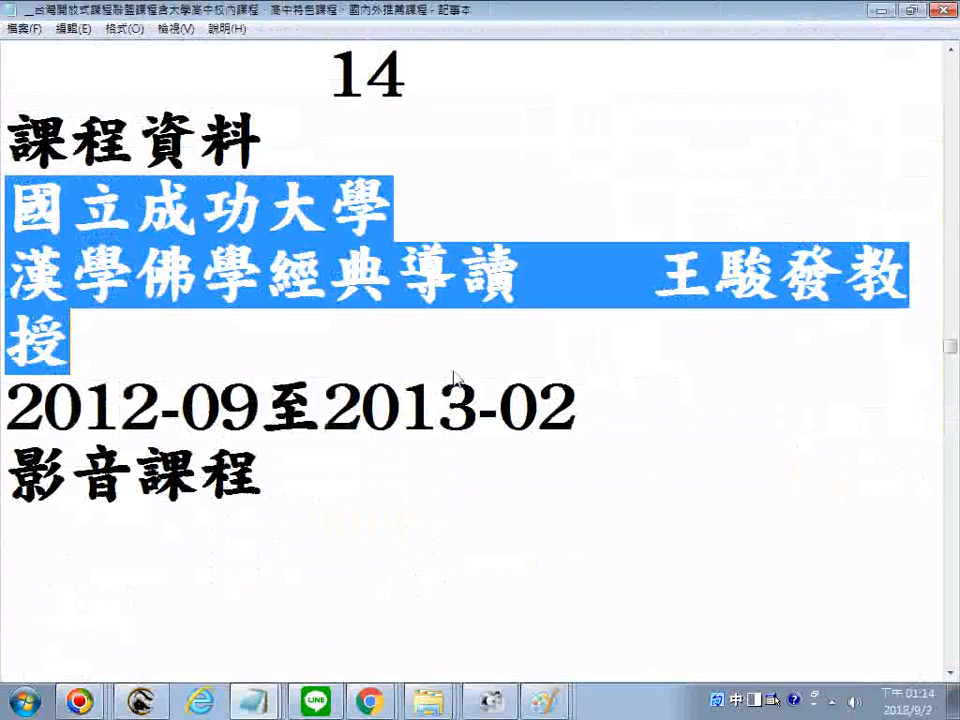
scroll(455, 378, down, 4)
scroll(455, 380, down, 8)
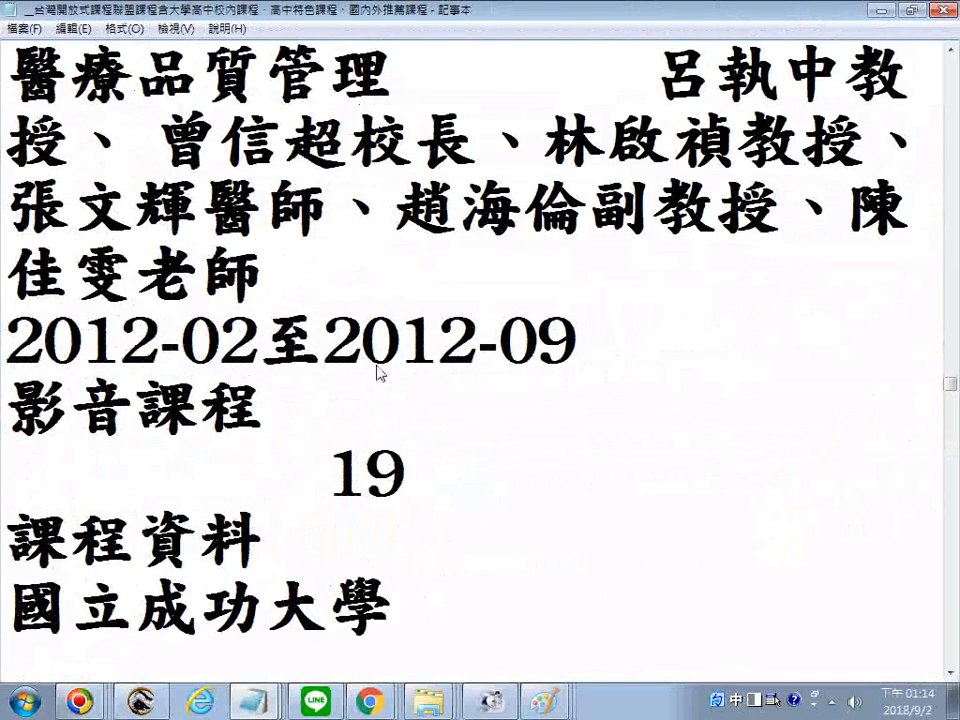
scroll(379, 372, up, 1)
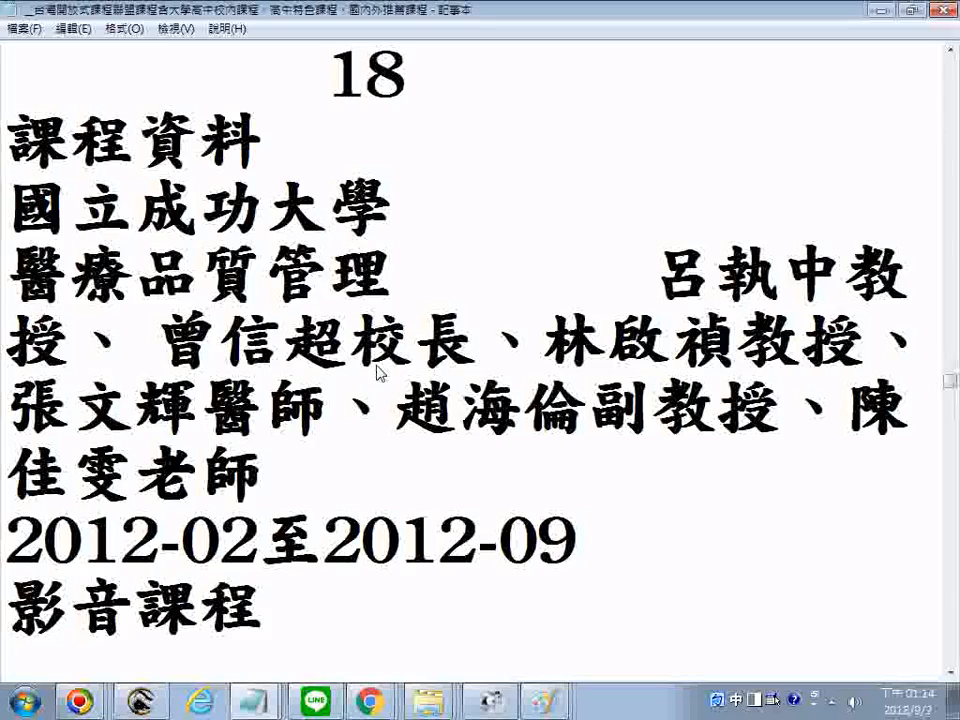
scroll(379, 372, down, 3)
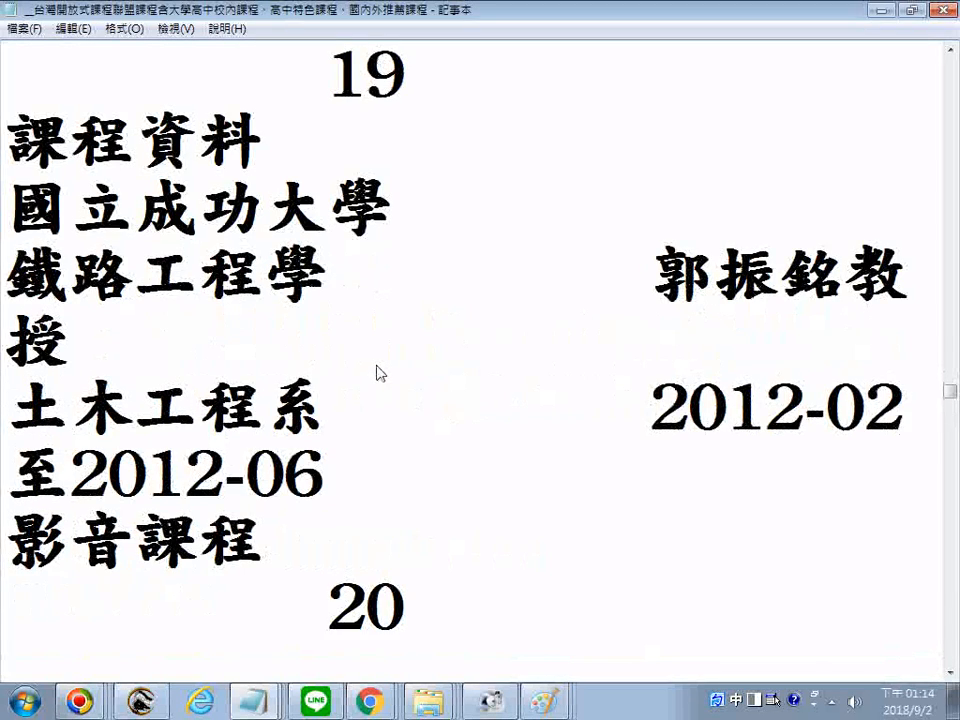
scroll(379, 372, down, 3)
scroll(379, 372, down, 2)
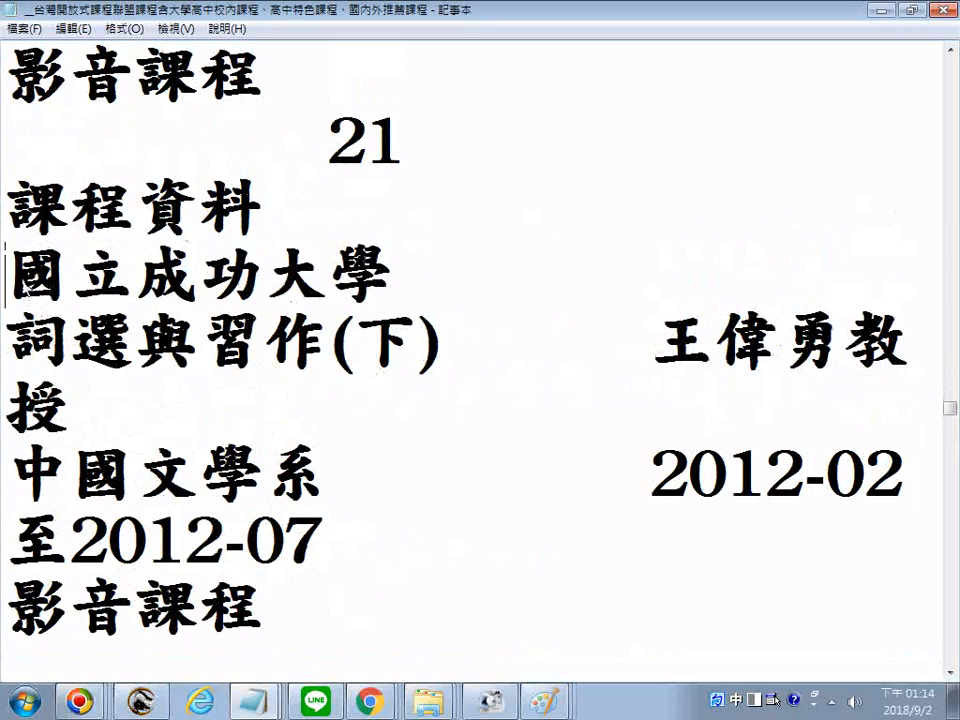
drag(8, 272, 195, 398)
right_click(182, 334)
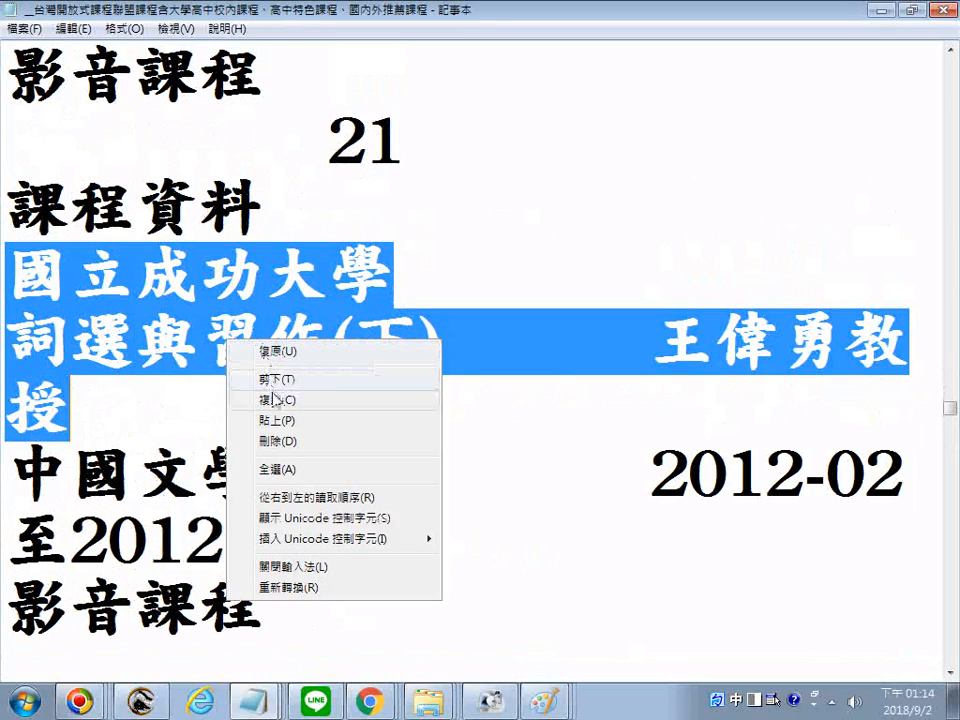
click(252, 399)
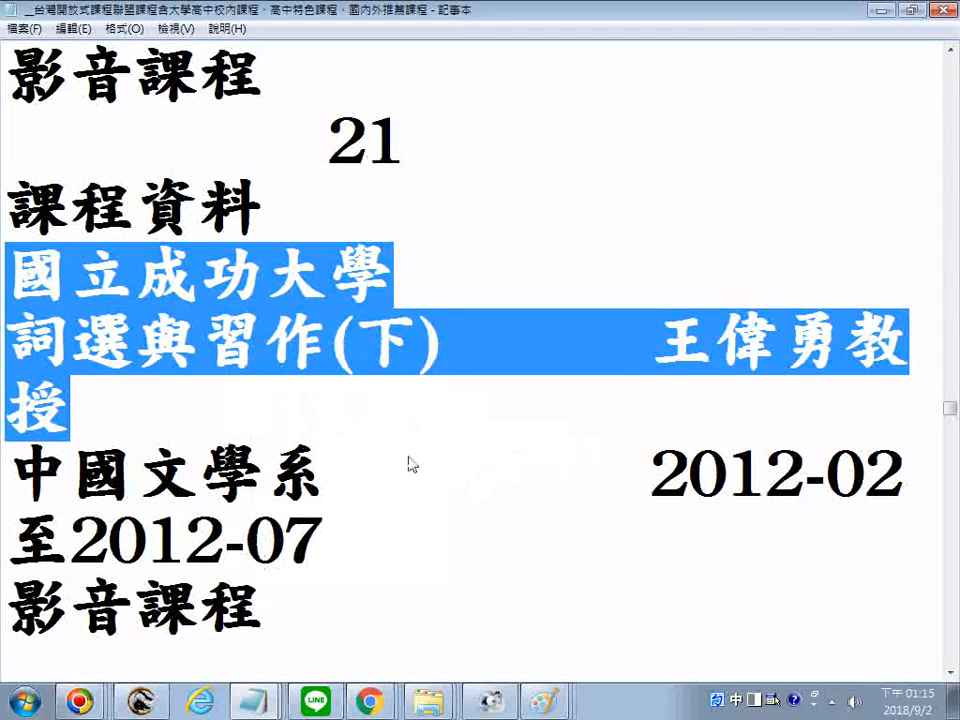
Step: Look through the course list entries from 22 to 26 for further courses
scroll(409, 464, down, 2)
scroll(409, 466, down, 3)
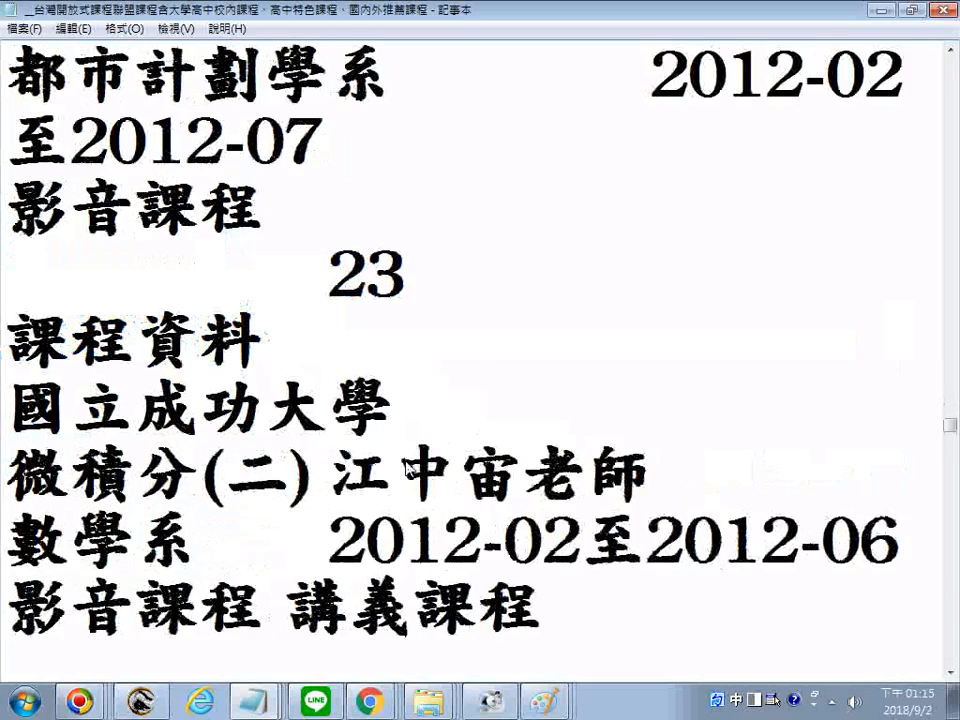
scroll(409, 466, down, 1)
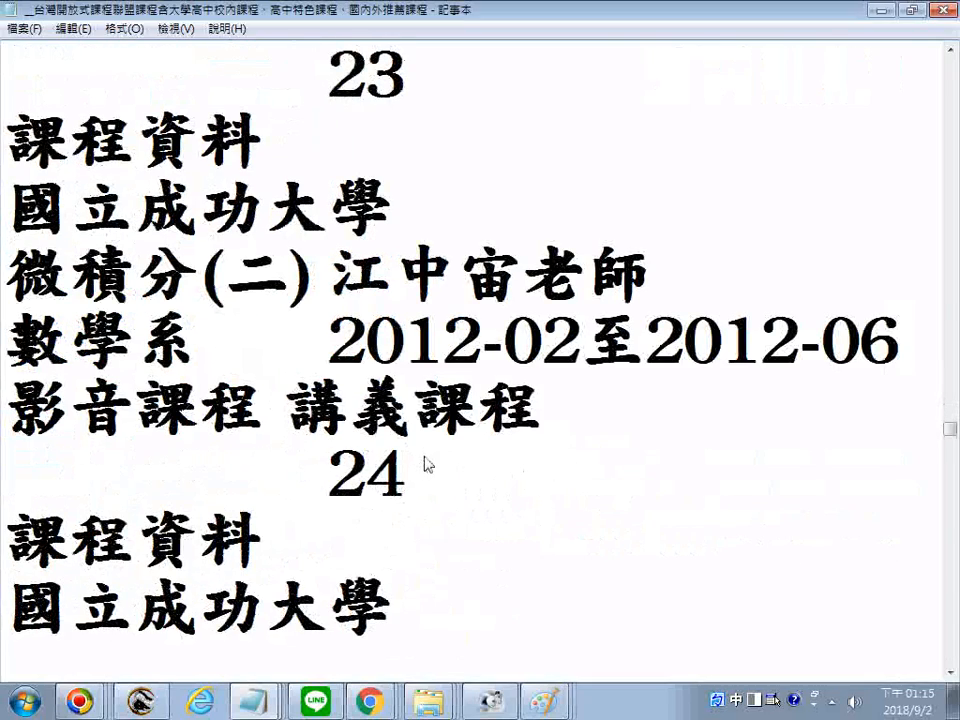
scroll(427, 464, down, 1)
scroll(427, 465, down, 2)
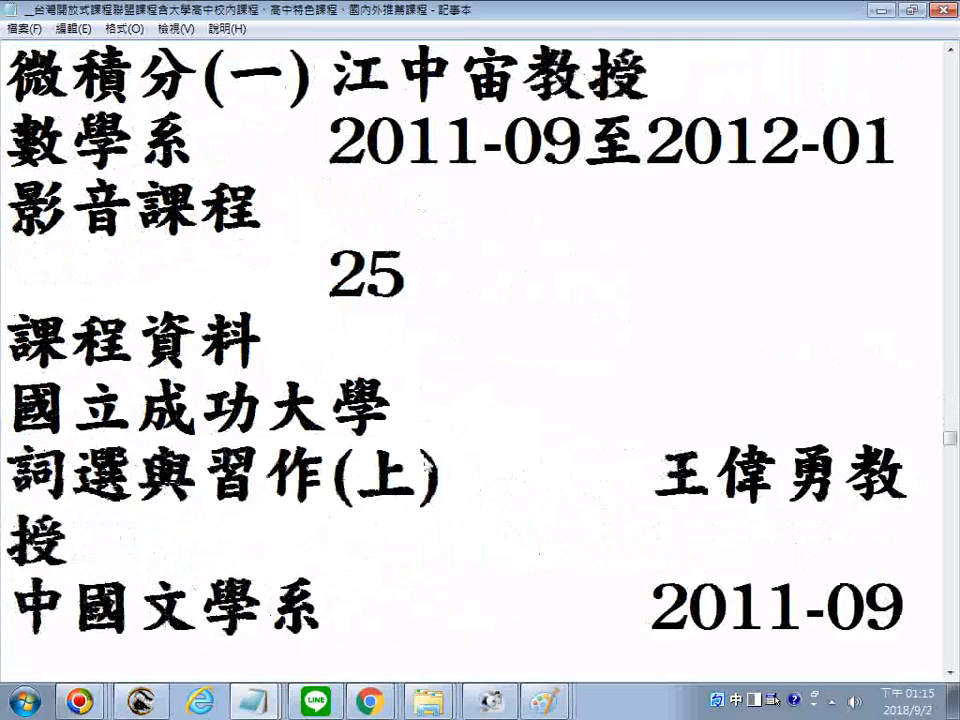
scroll(427, 464, down, 3)
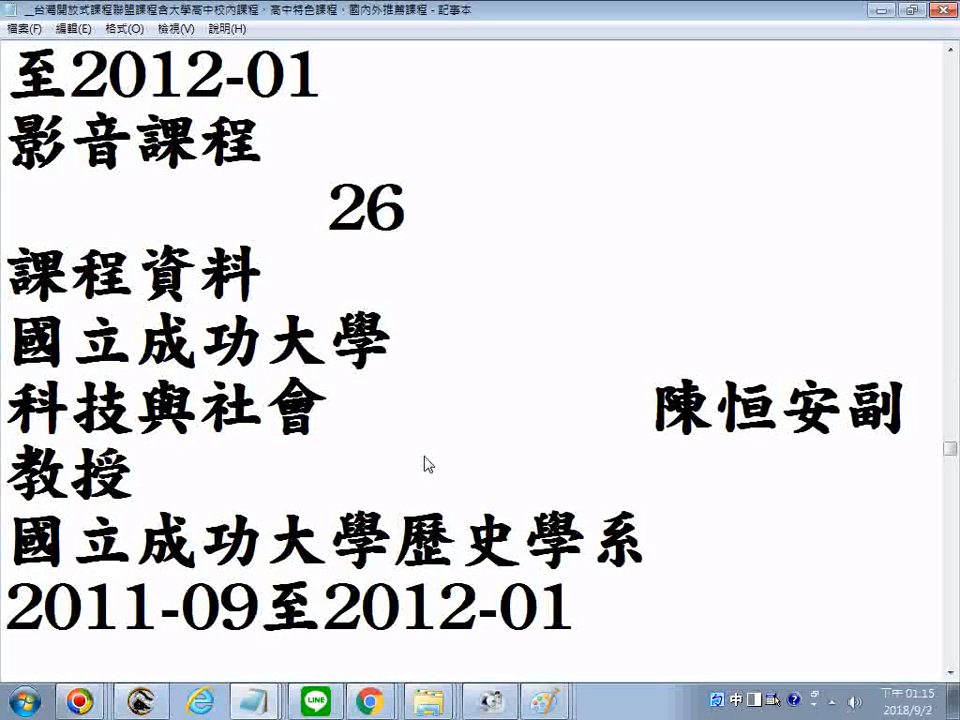
scroll(427, 464, down, 1)
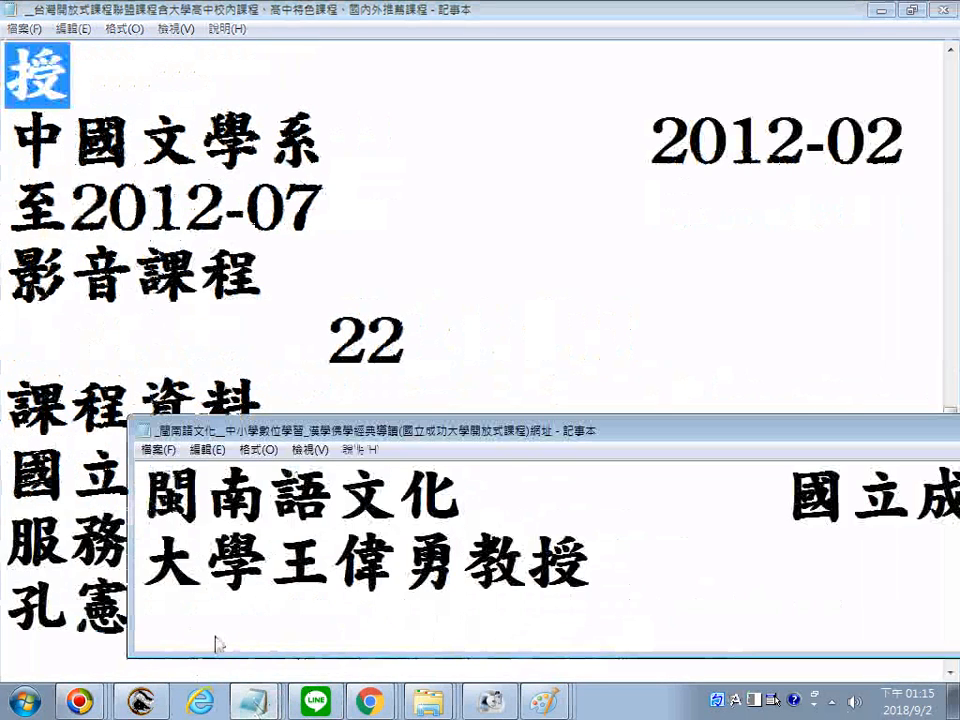
Step: Paste the copied 國立成功大學 詞選與習作(下) entry with its instructor at the end of the note
scroll(214, 643, down, 2)
scroll(288, 612, down, 2)
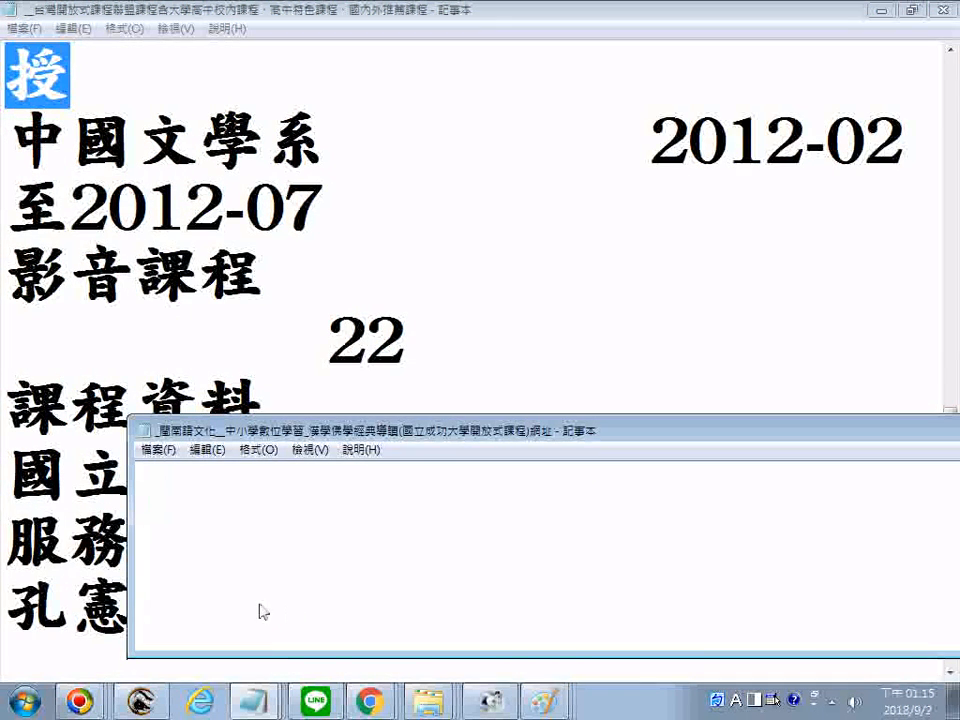
right_click(258, 602)
click(307, 420)
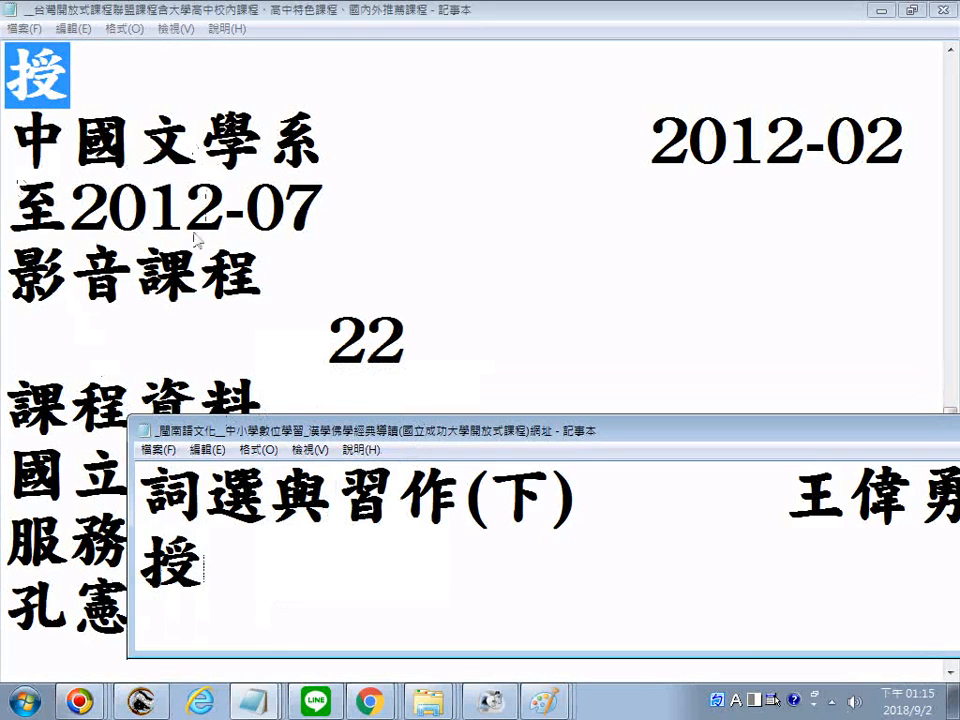
Step: Look through entries 22 to 27 of the Notepad course list for the next course to add to the note
drag(33, 447, 500, 543)
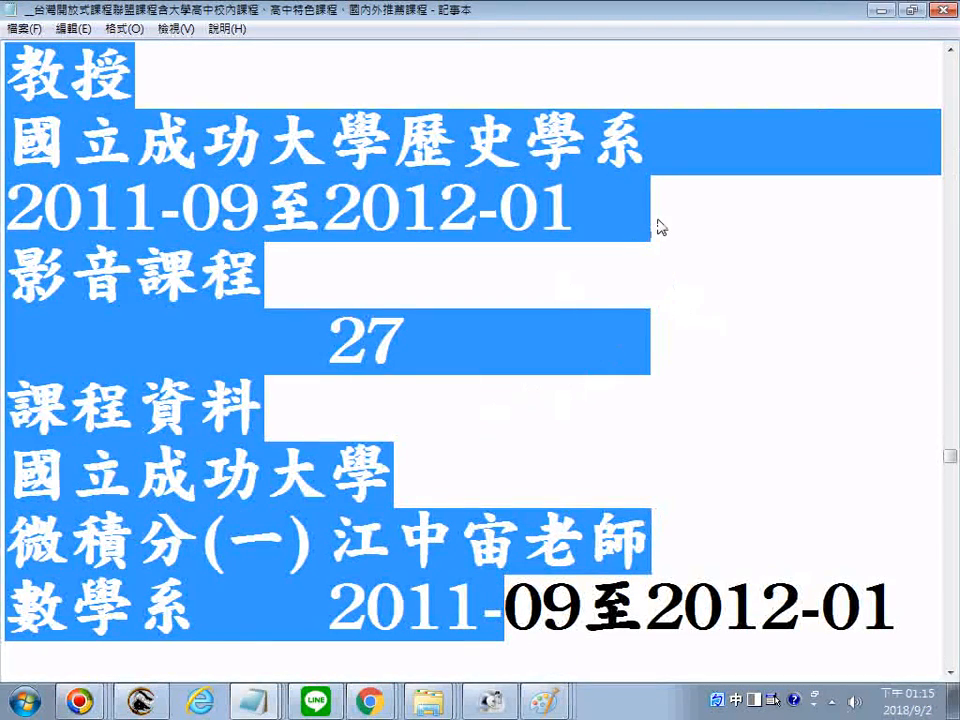
shift+click(694, 229)
scroll(694, 229, up, 2)
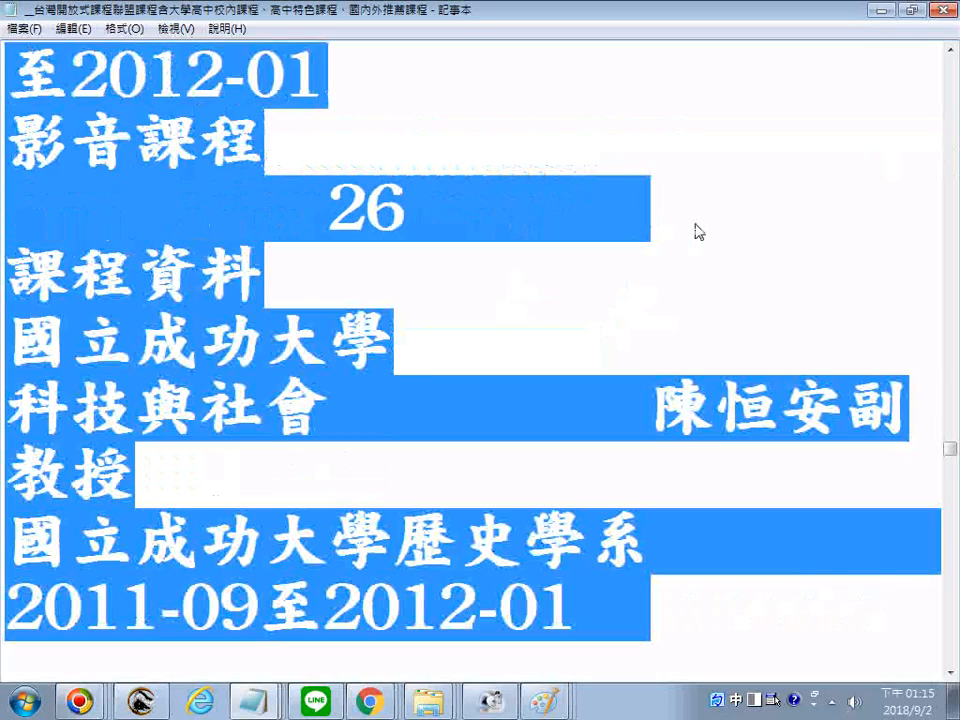
scroll(698, 232, up, 2)
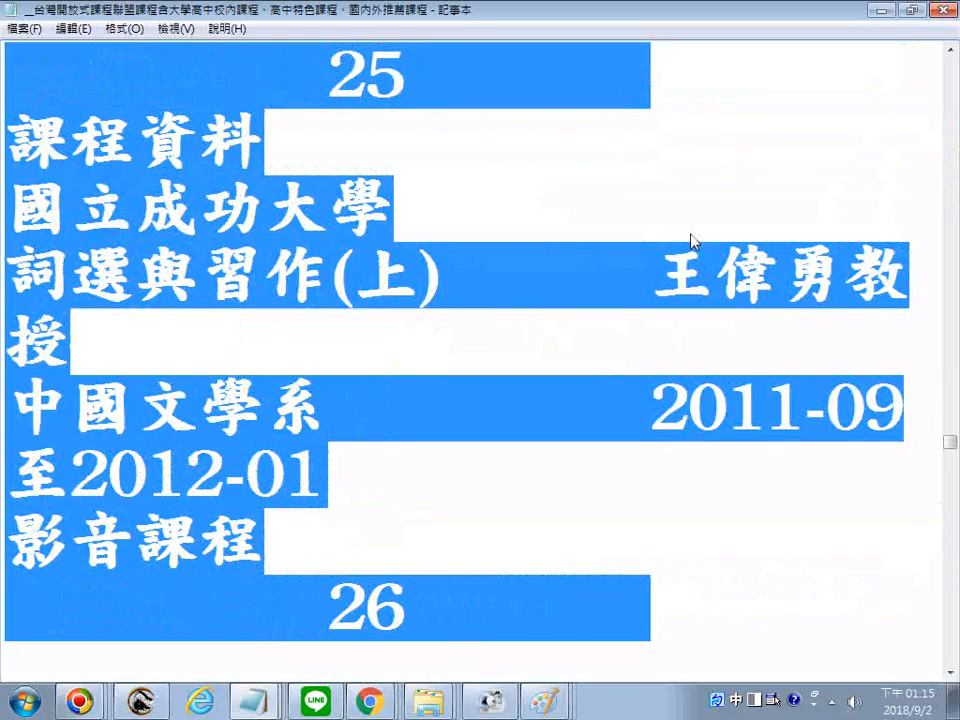
scroll(690, 242, up, 1)
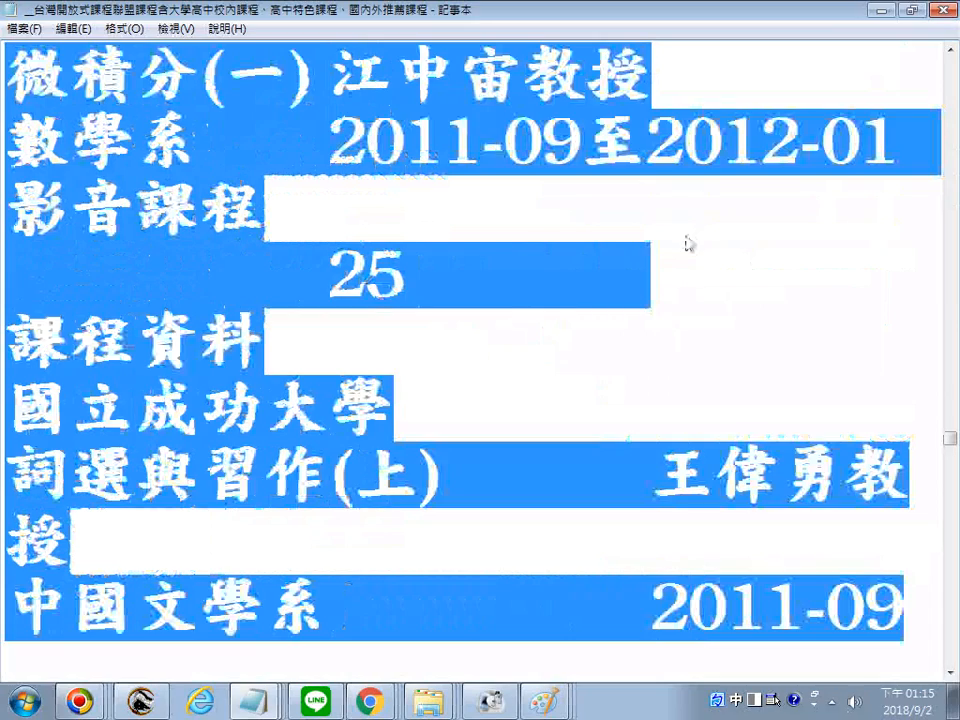
scroll(688, 244, up, 5)
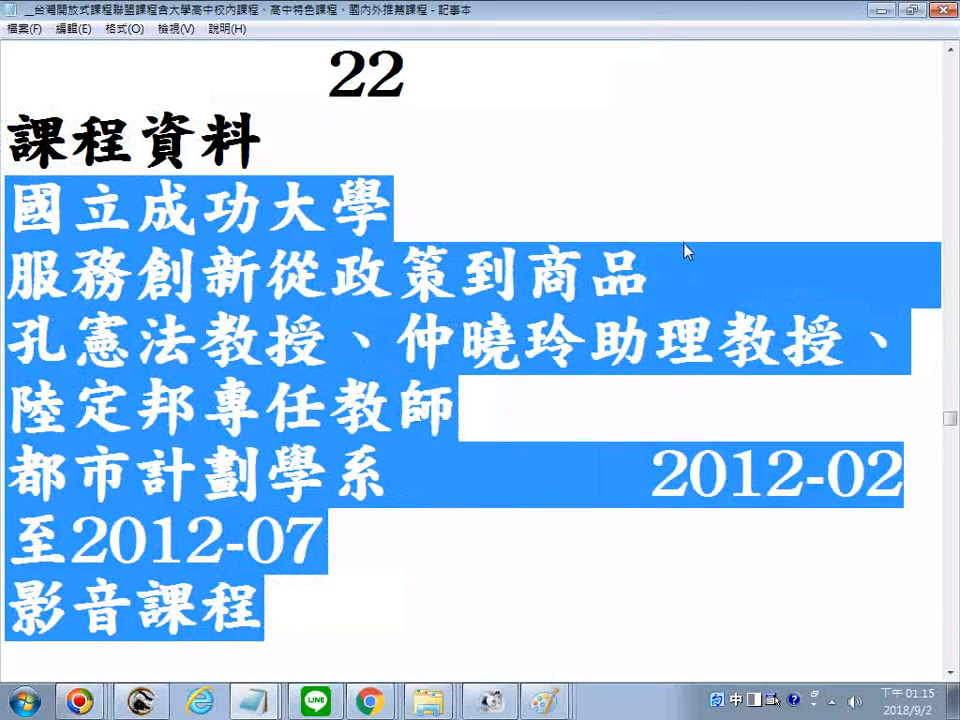
scroll(684, 252, down, 9)
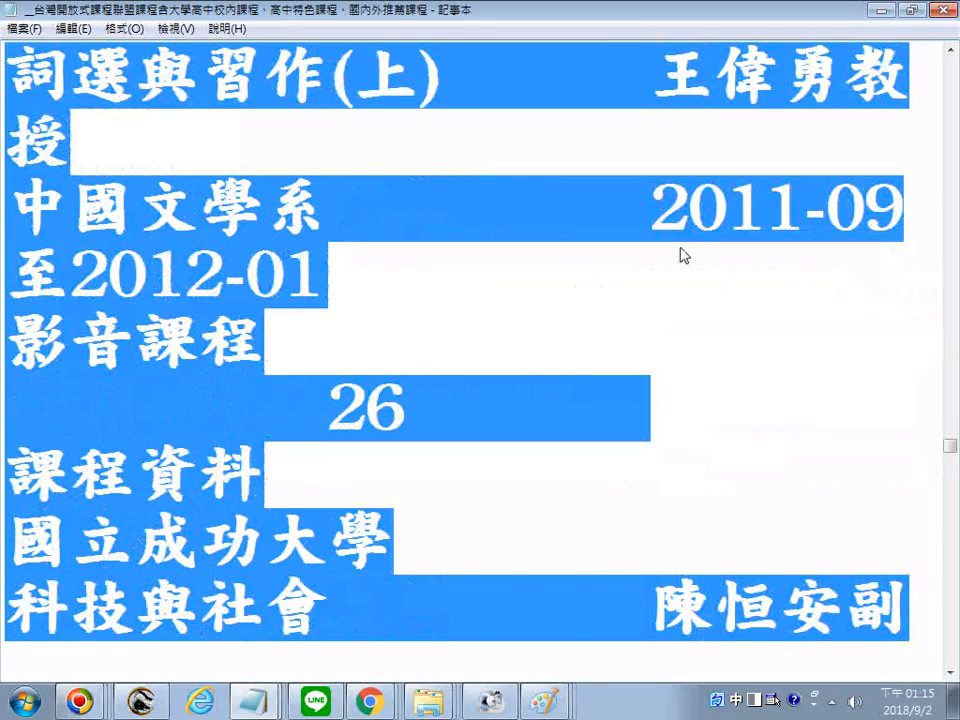
scroll(680, 255, down, 1)
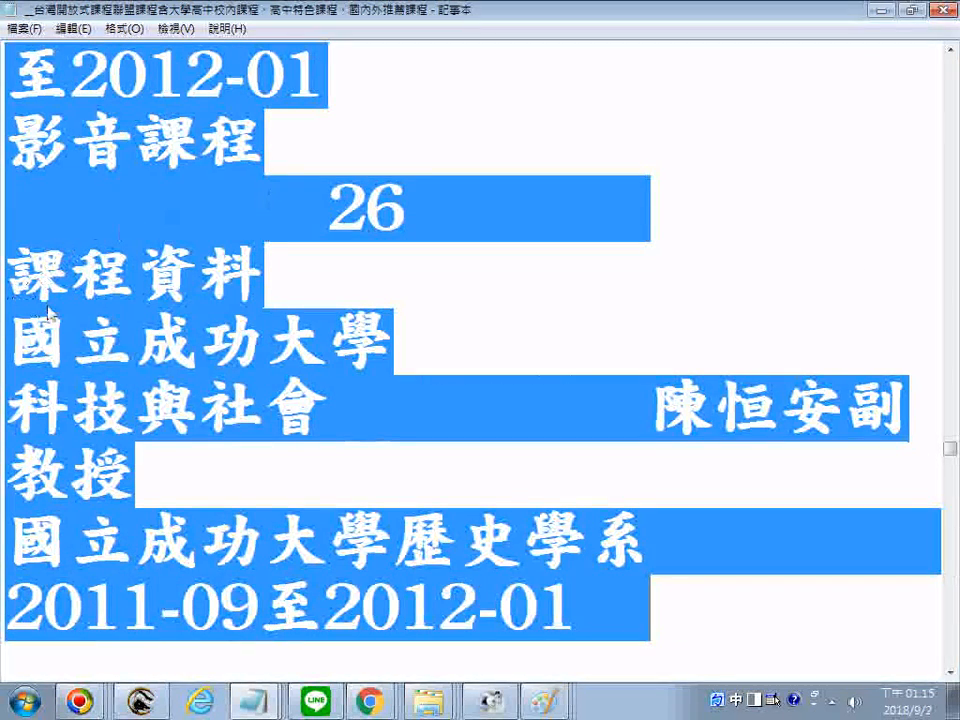
Step: Copy the 國立成功大學 科技與社會 course listed after entry 26, with its instructor and the 國立成功大學歷史學系 department line
drag(25, 345, 118, 468)
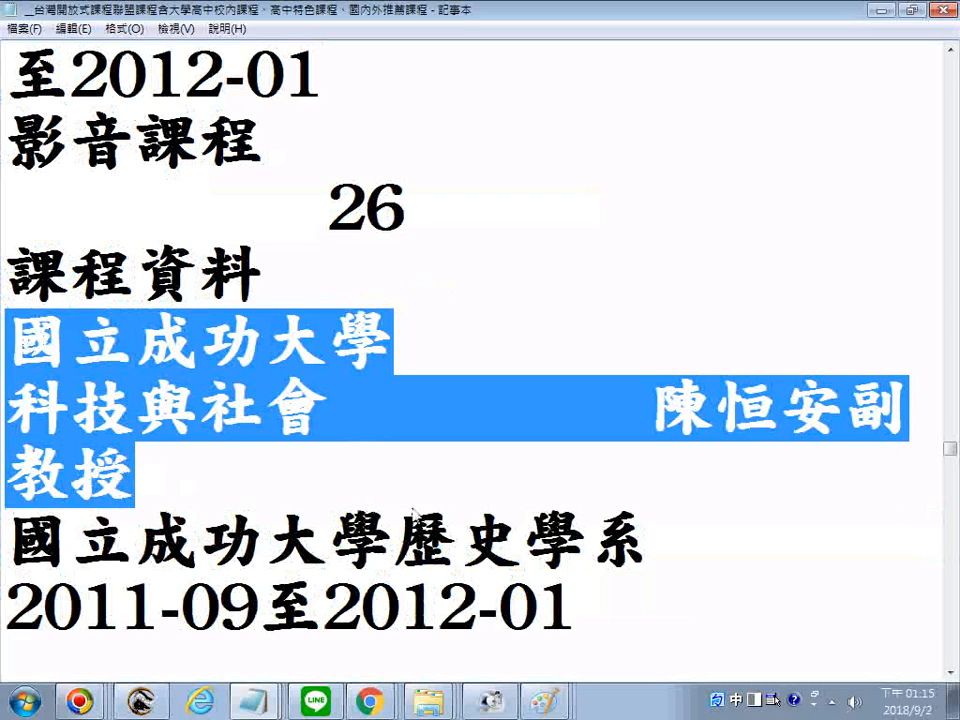
drag(416, 513, 660, 543)
scroll(670, 512, down, 1)
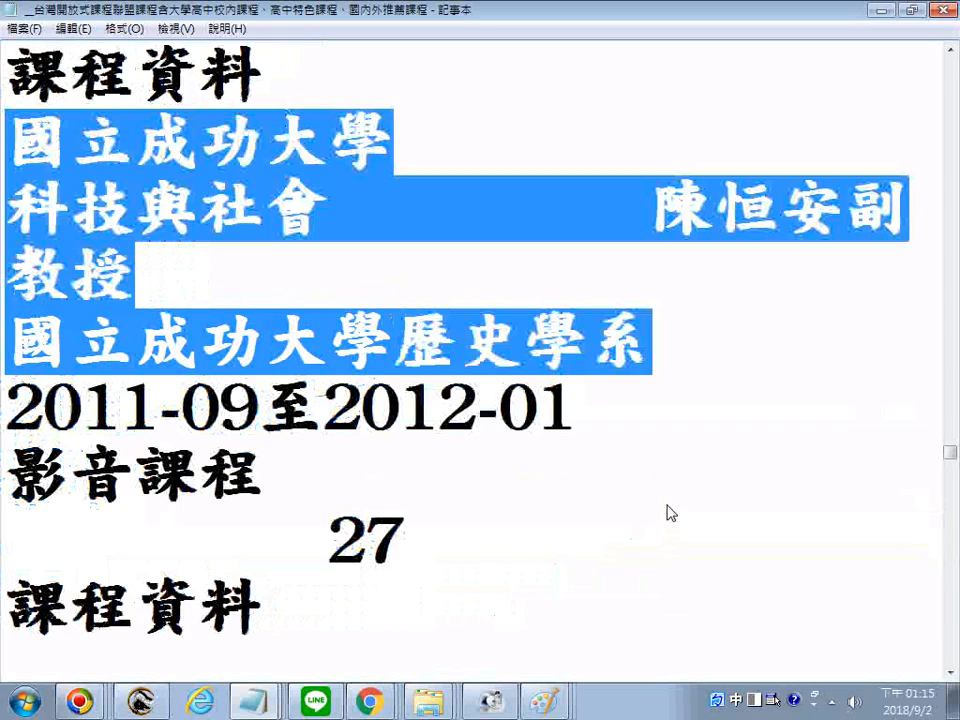
scroll(663, 490, down, 1)
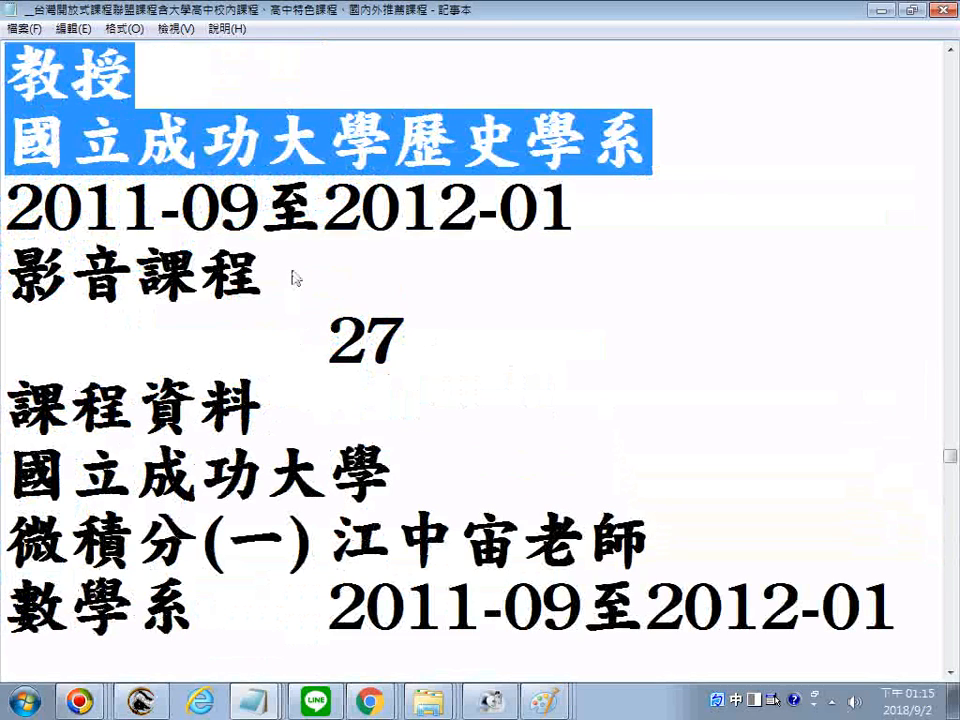
right_click(321, 253)
click(386, 478)
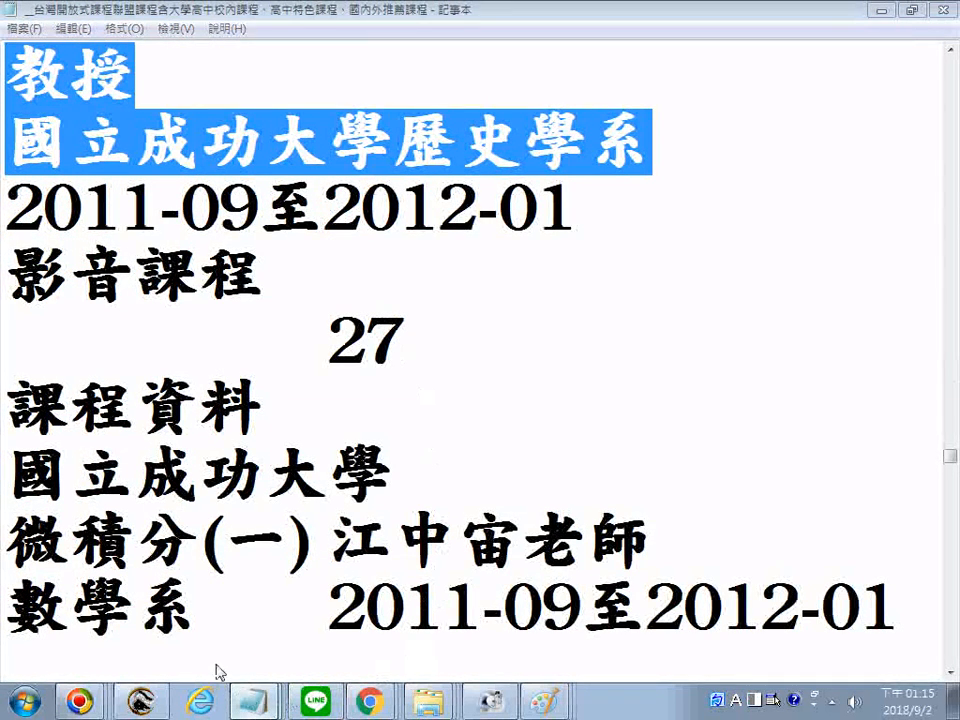
Step: Paste the copied 科技與社會 entry with its instructor and department at the end of the note
key(alt+Tab)
key(ctrl+a)
key(Delete)
text(教授 國立成功大學歷史學系)
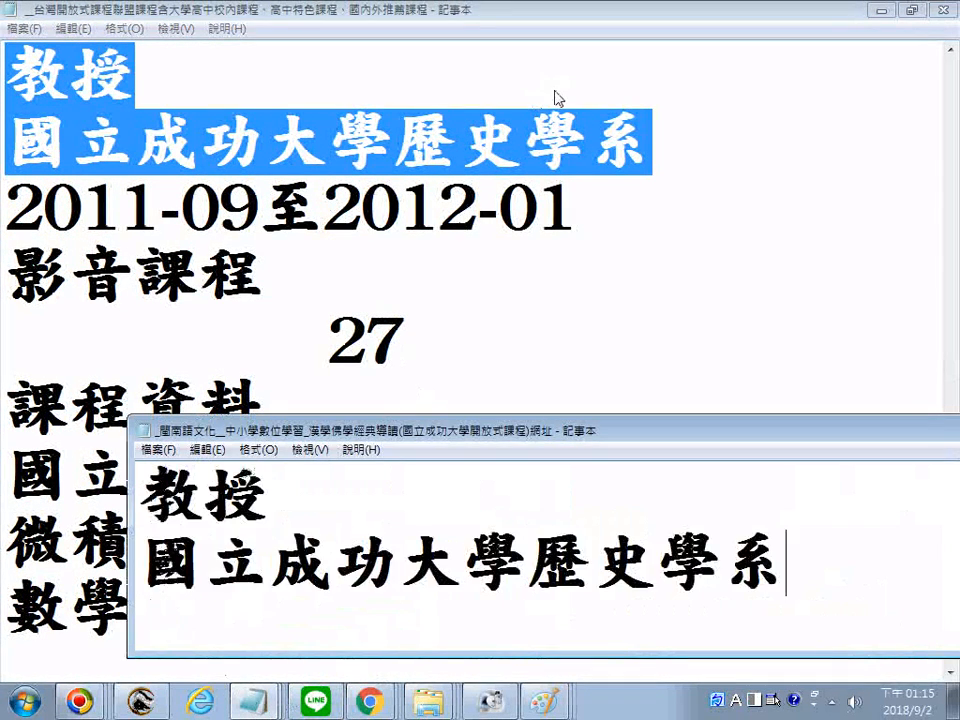
Step: Find the 歷史與文化 course after entry 29 in the course list and copy it with its instructor, 歷史系 and 2011-09至2012-01
click(512, 321)
scroll(520, 320, down, 5)
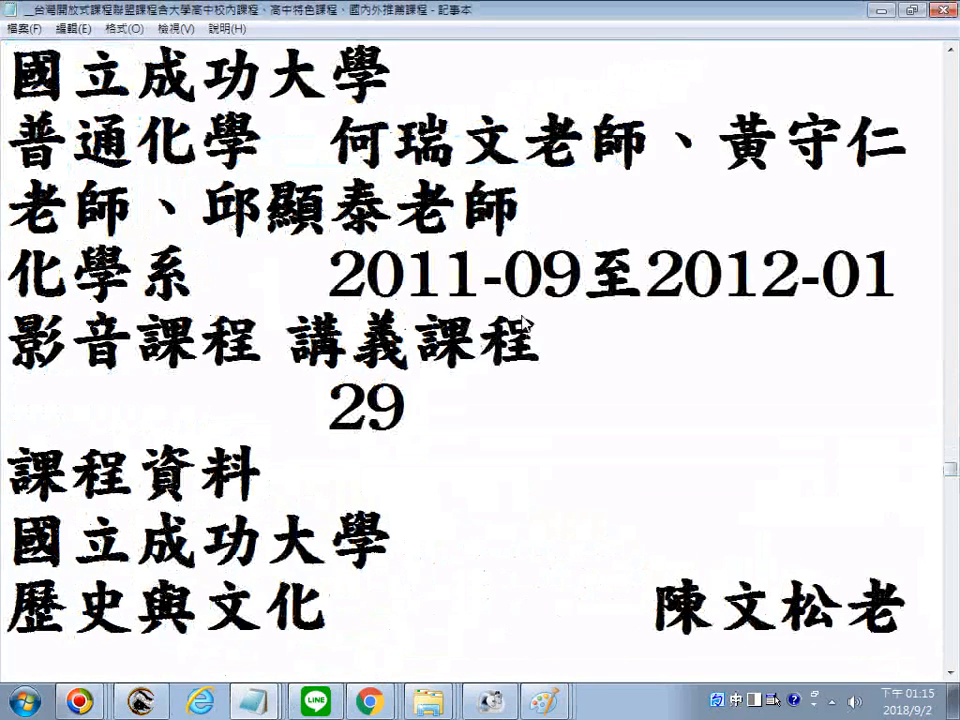
scroll(450, 350, down, 1)
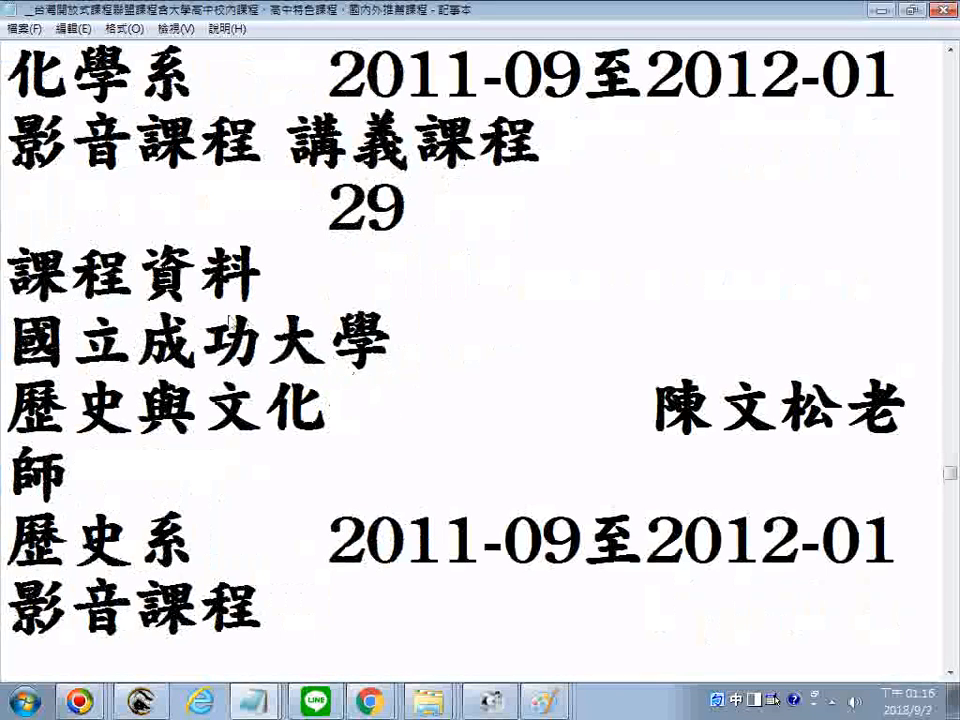
drag(30, 366, 904, 553)
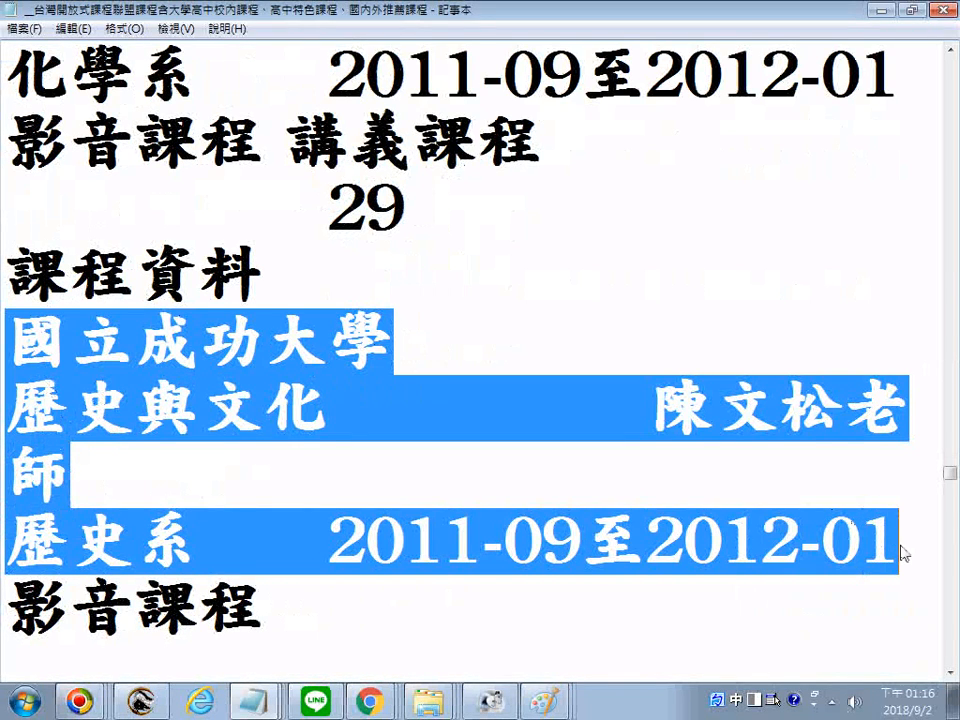
right_click(174, 406)
click(212, 466)
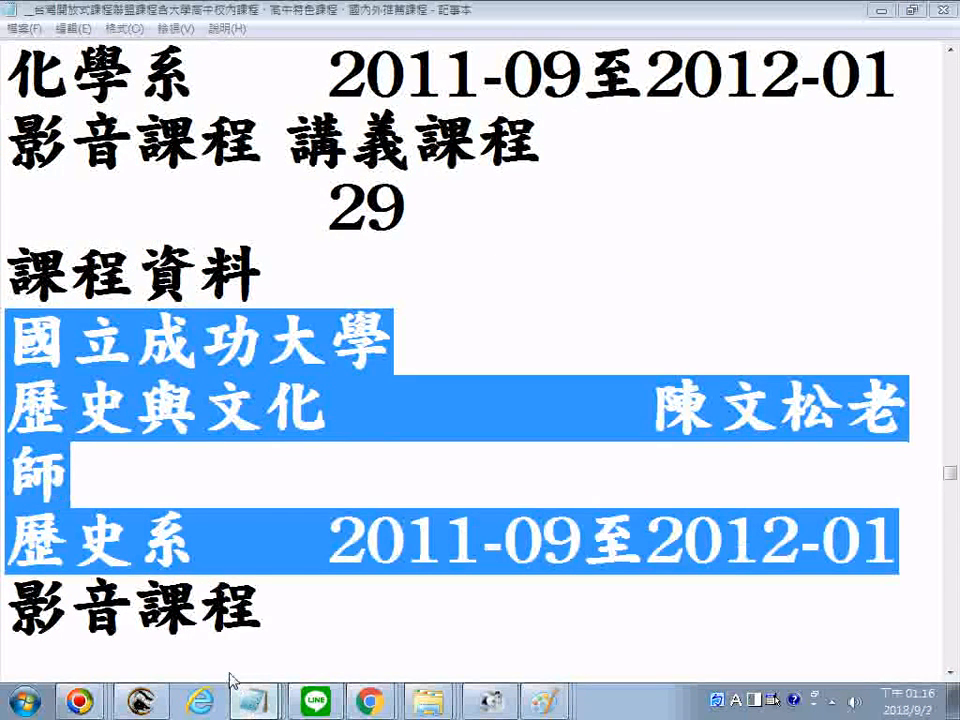
Step: Add two line breaks at the end of the note and paste the copied 歷史與文化 entry there
click(357, 574)
key(Return)
key(Return)
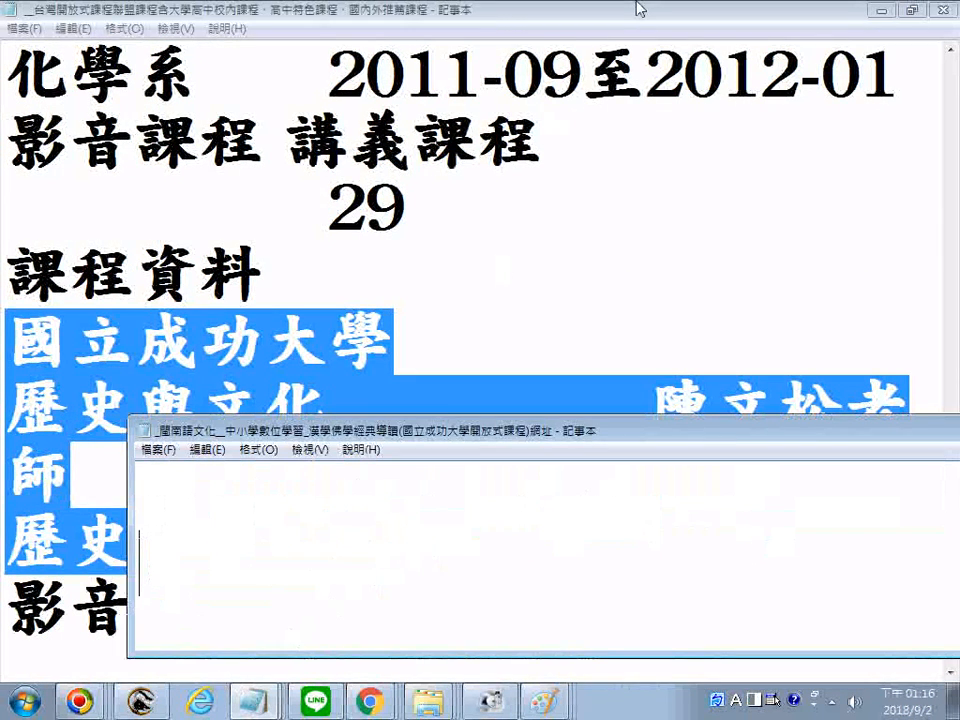
key(ctrl+v)
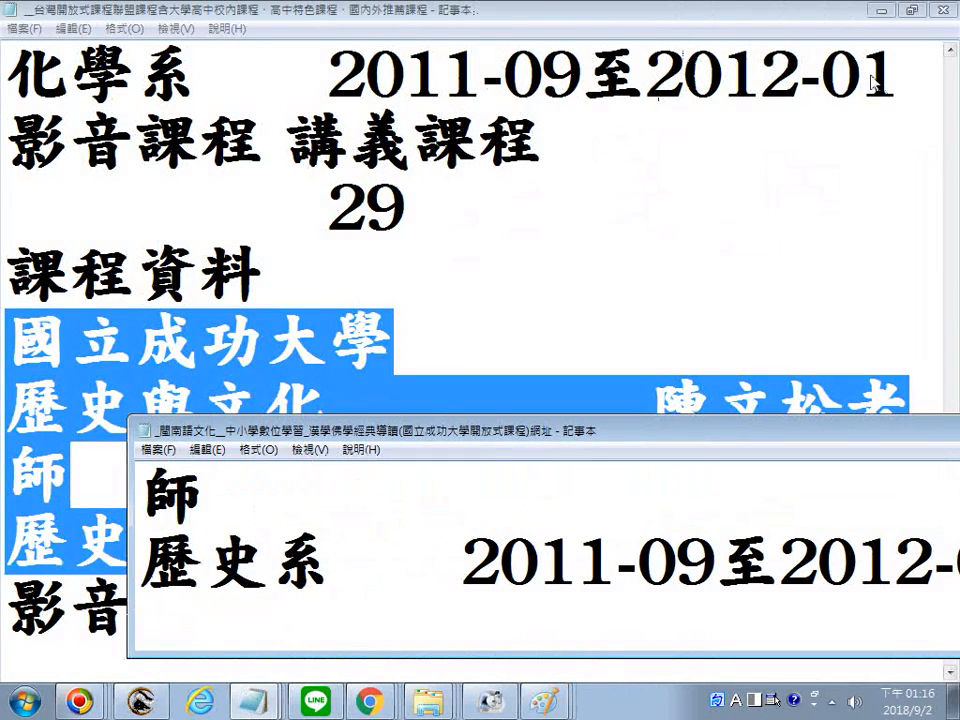
click(925, 85)
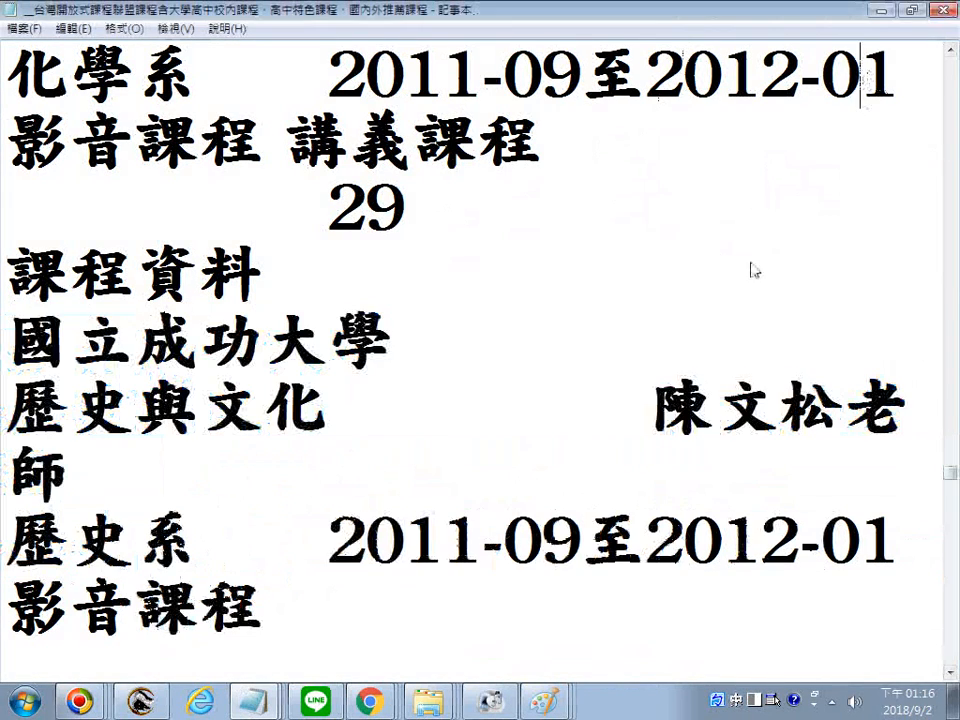
Step: Switch to Chrome and open course 29, 歷史與文化, from the 國立成功大學 search results in a new tab
click(368, 702)
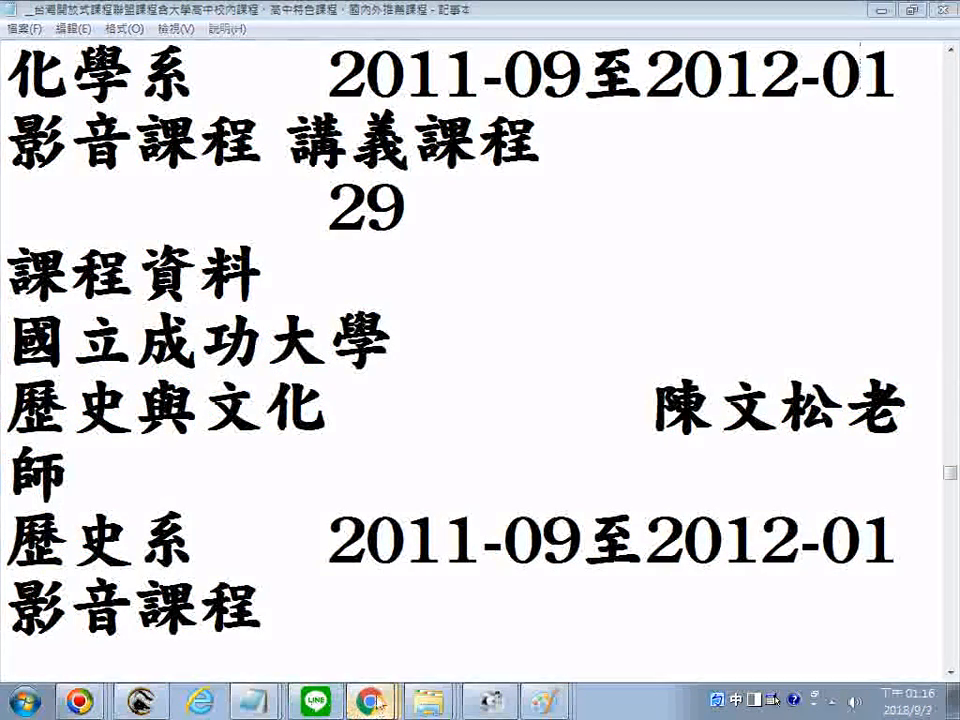
click(279, 660)
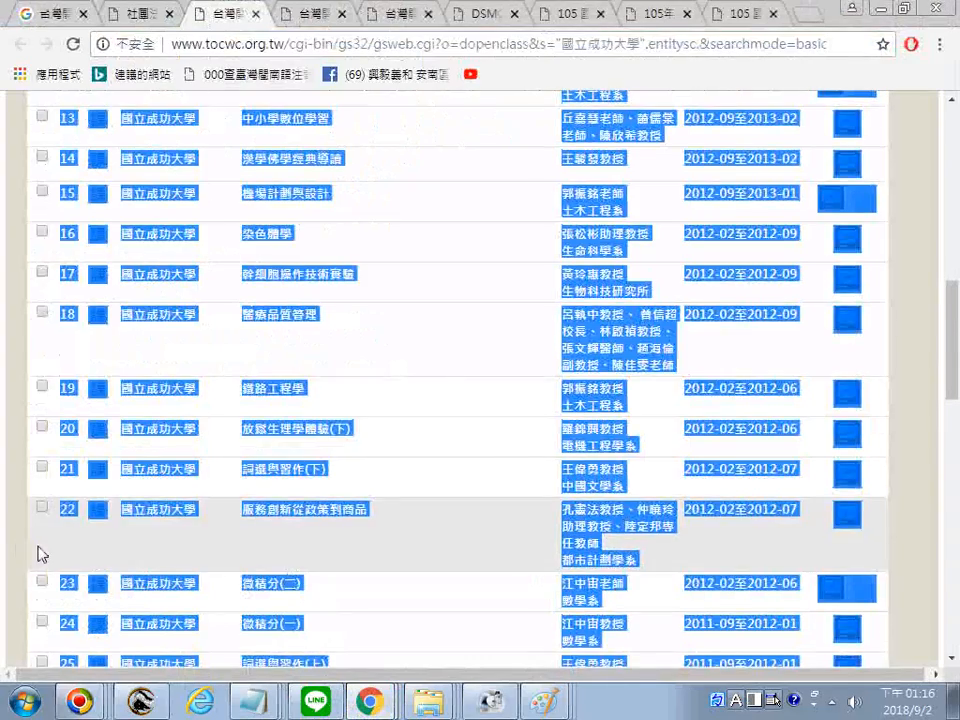
scroll(28, 565, down, 4)
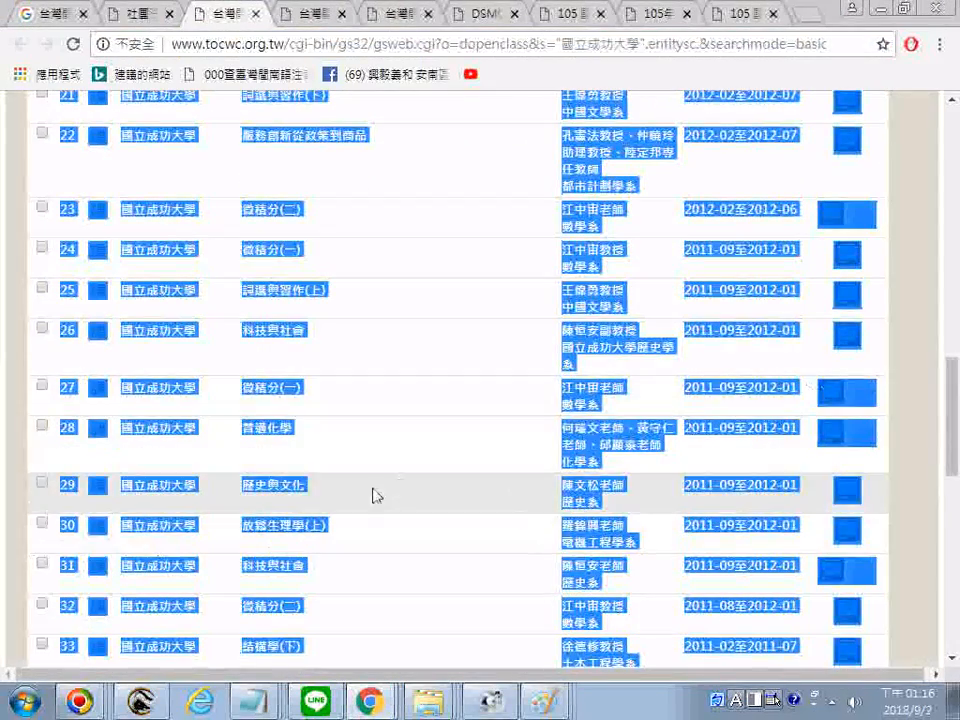
right_click(275, 487)
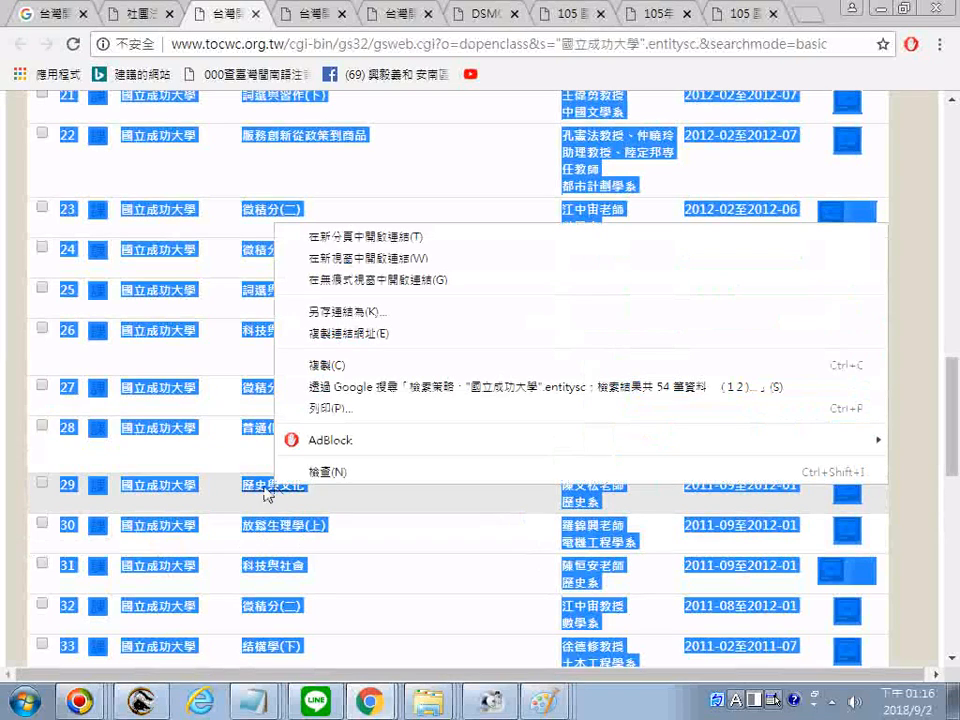
click(300, 237)
Step: Examine the remaining courses after entry 29 in the 國立成功大學 search results, and return to the earlier entries
scroll(388, 538, down, 1)
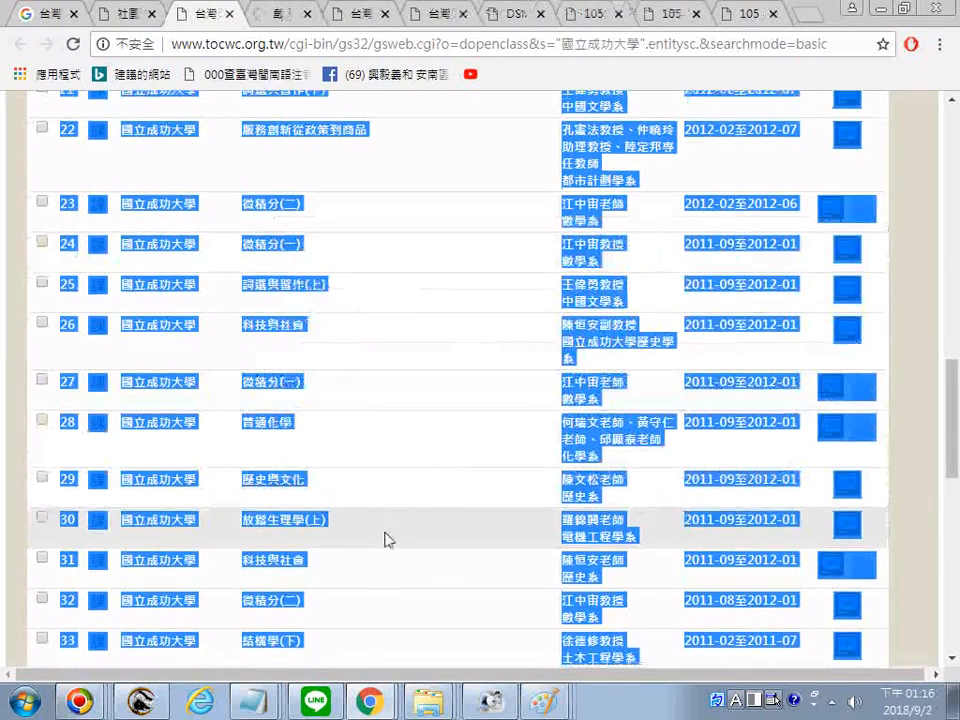
scroll(317, 616, down, 3)
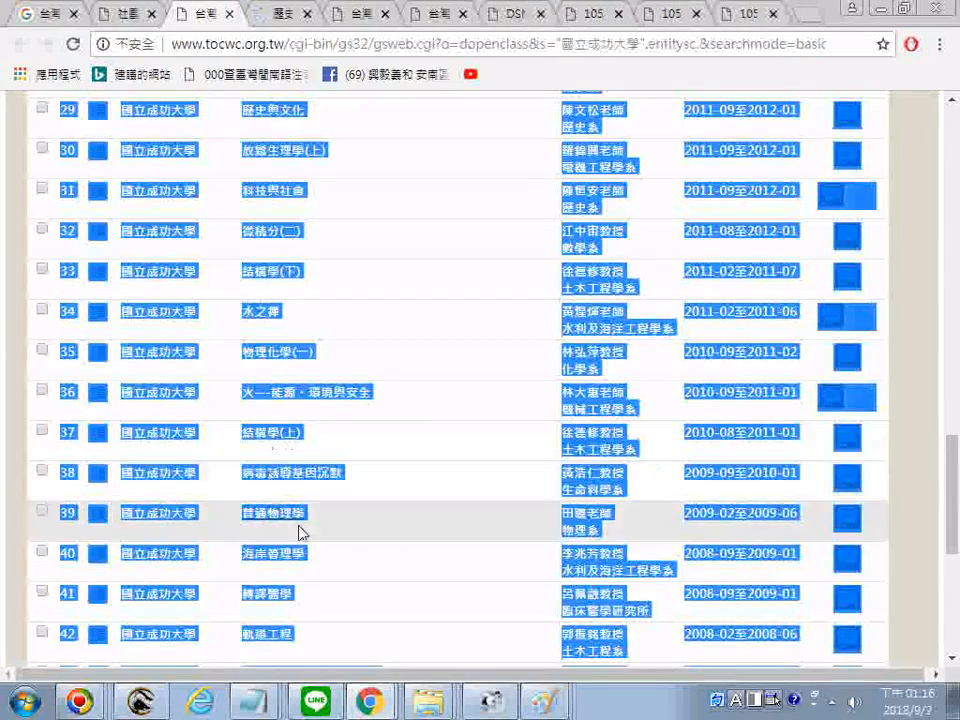
scroll(339, 596, down, 1)
scroll(339, 596, down, 2)
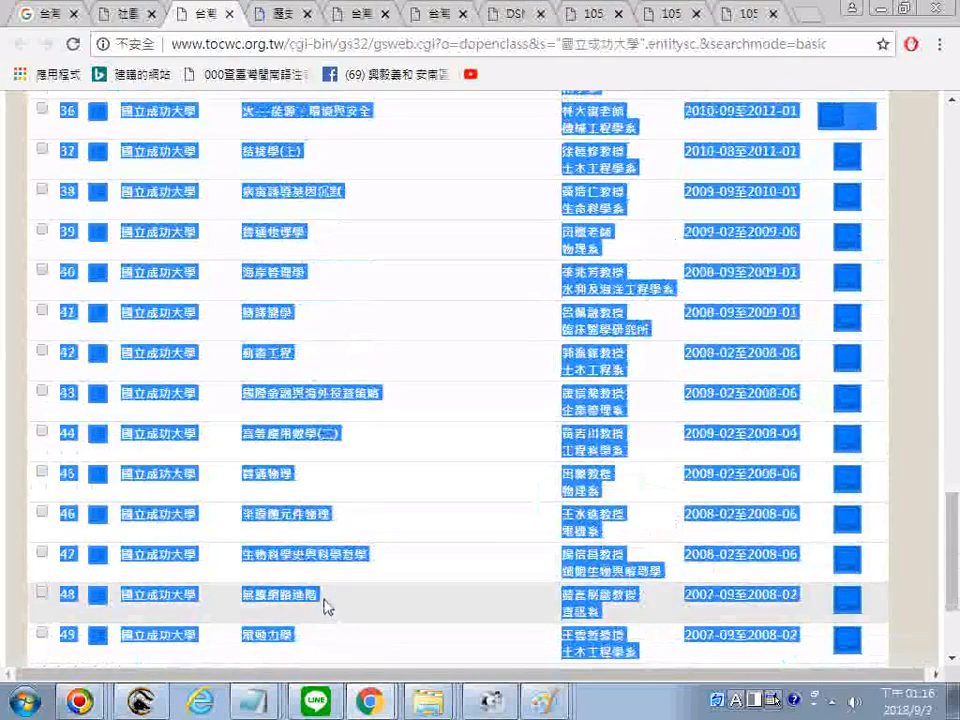
scroll(326, 611, down, 2)
scroll(381, 571, up, 3)
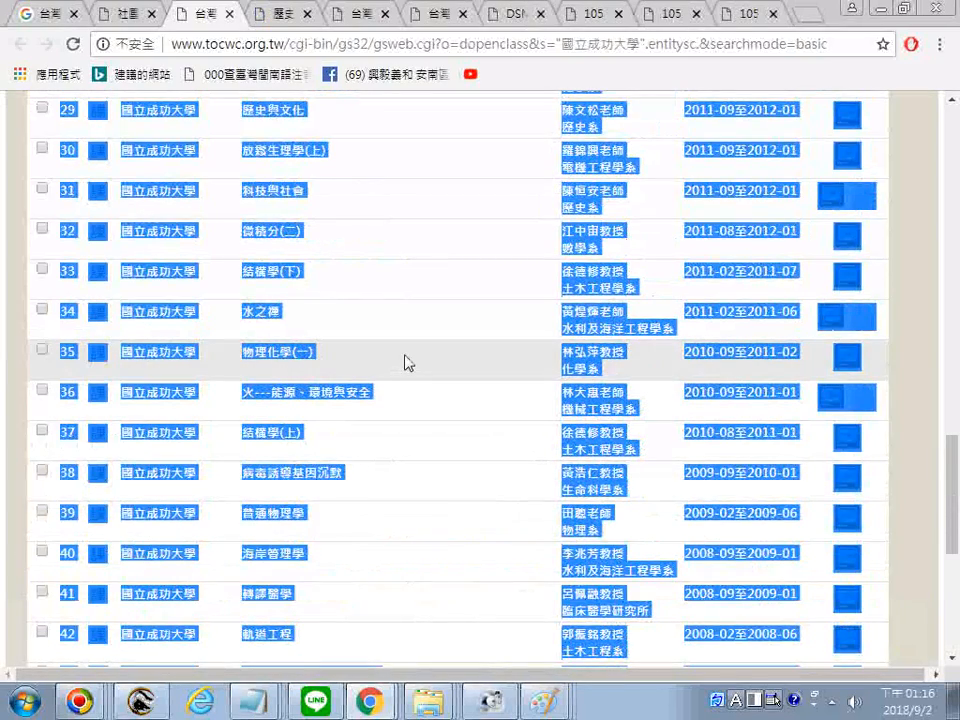
scroll(403, 360, up, 3)
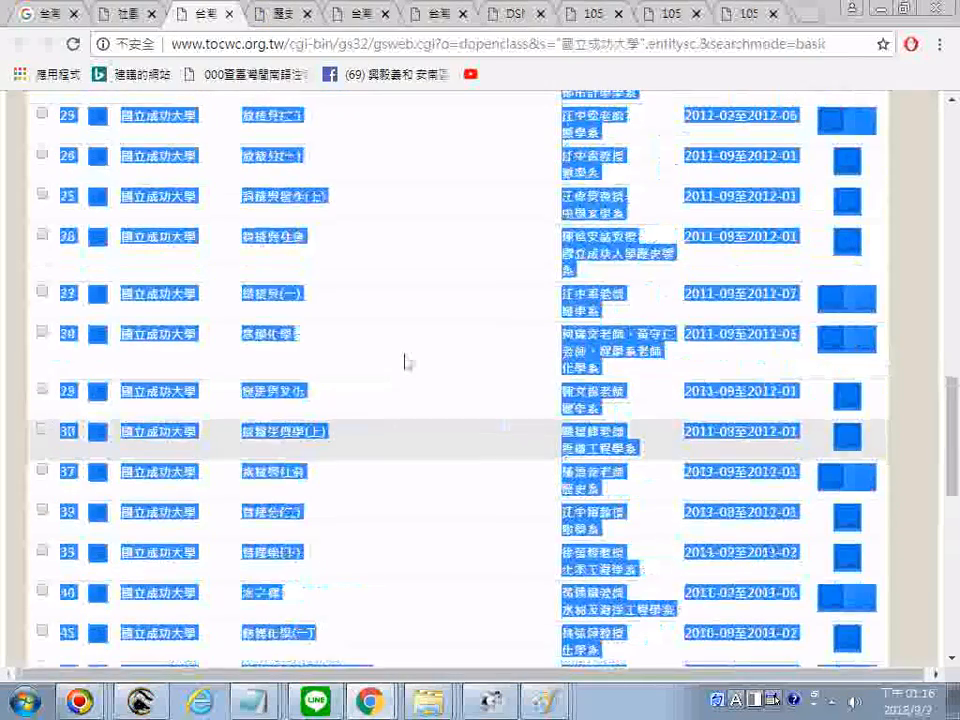
scroll(362, 414, up, 3)
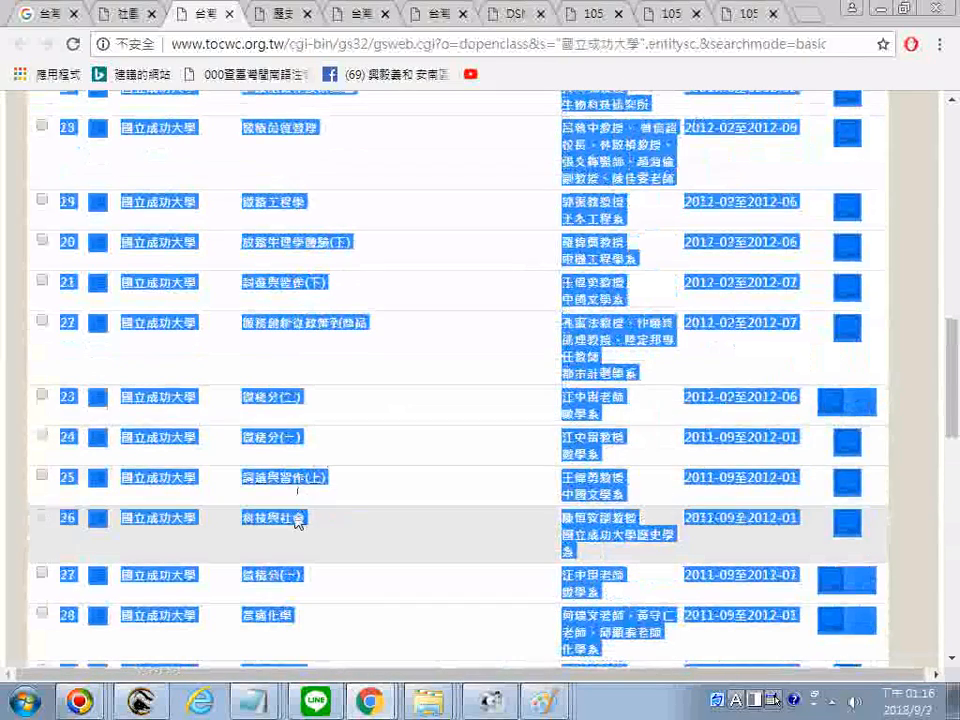
Step: Open 科技與社會 (26), 詞選與習作(下) (21) and 漢學佛學經典導讀 (14) from the search results, each in a new tab
right_click(281, 518)
click(370, 272)
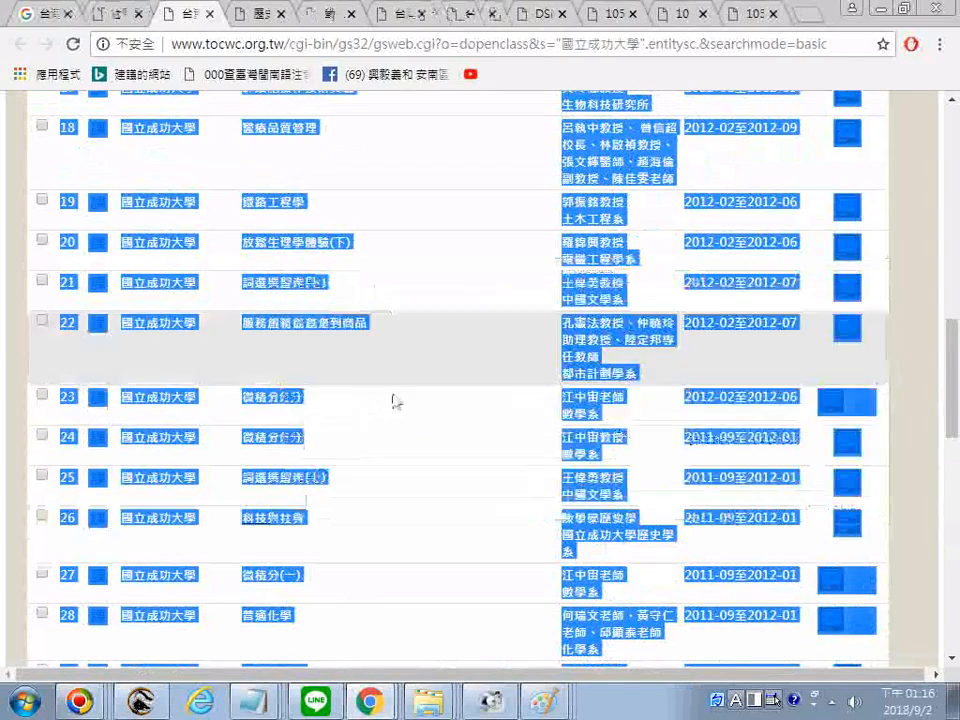
right_click(316, 282)
click(396, 294)
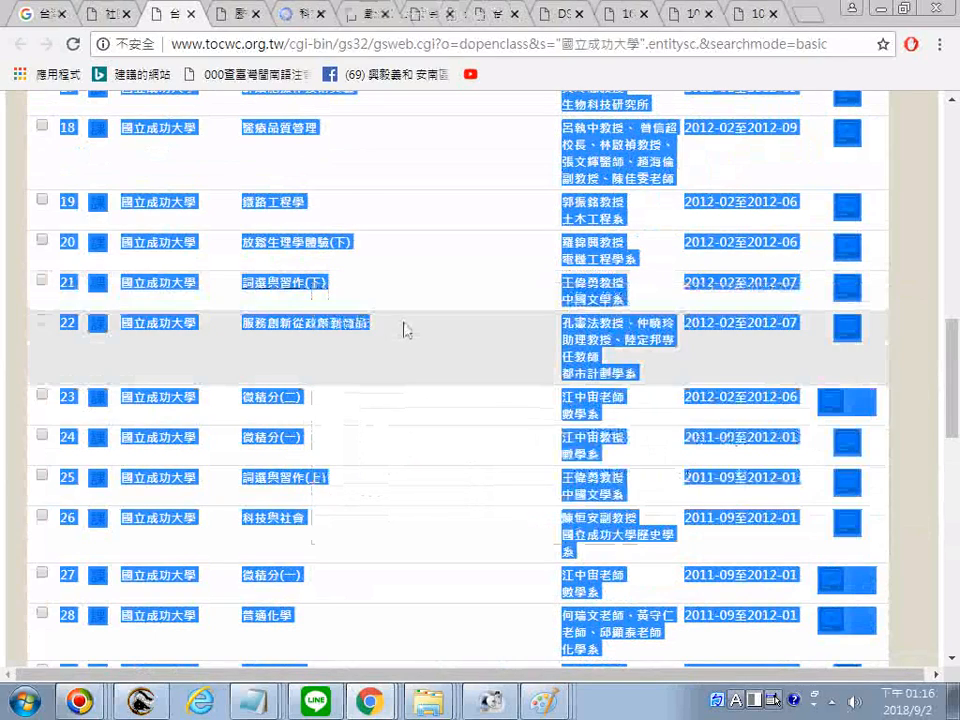
scroll(405, 330, up, 4)
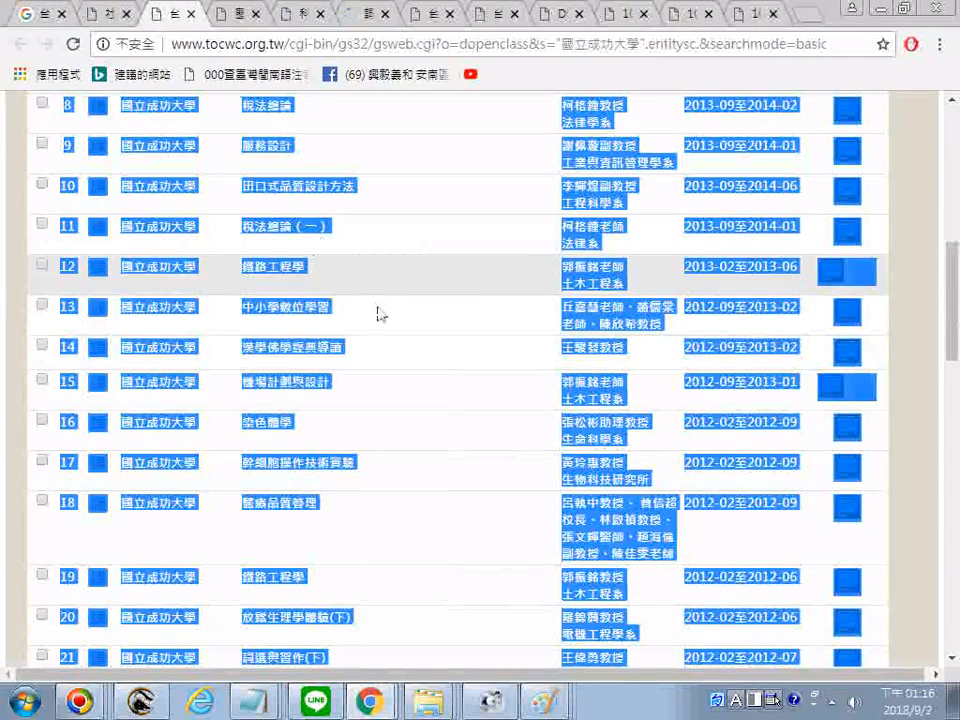
right_click(316, 348)
click(340, 356)
Step: Locate course 6, 閩南語文化, in the 國立成功大學 search results
scroll(467, 323, up, 1)
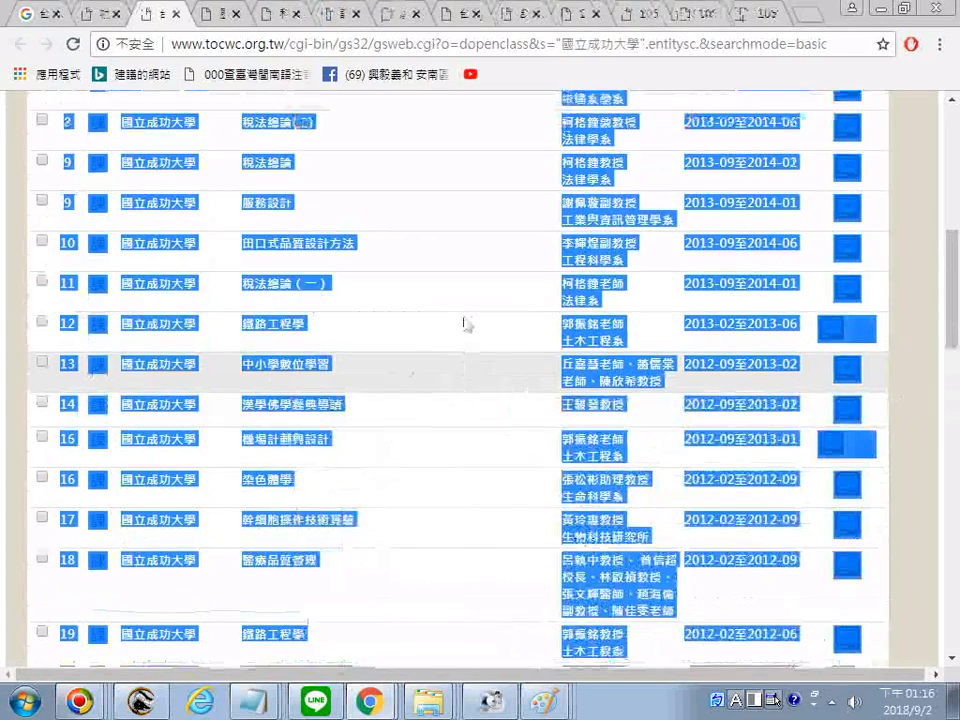
scroll(467, 323, up, 3)
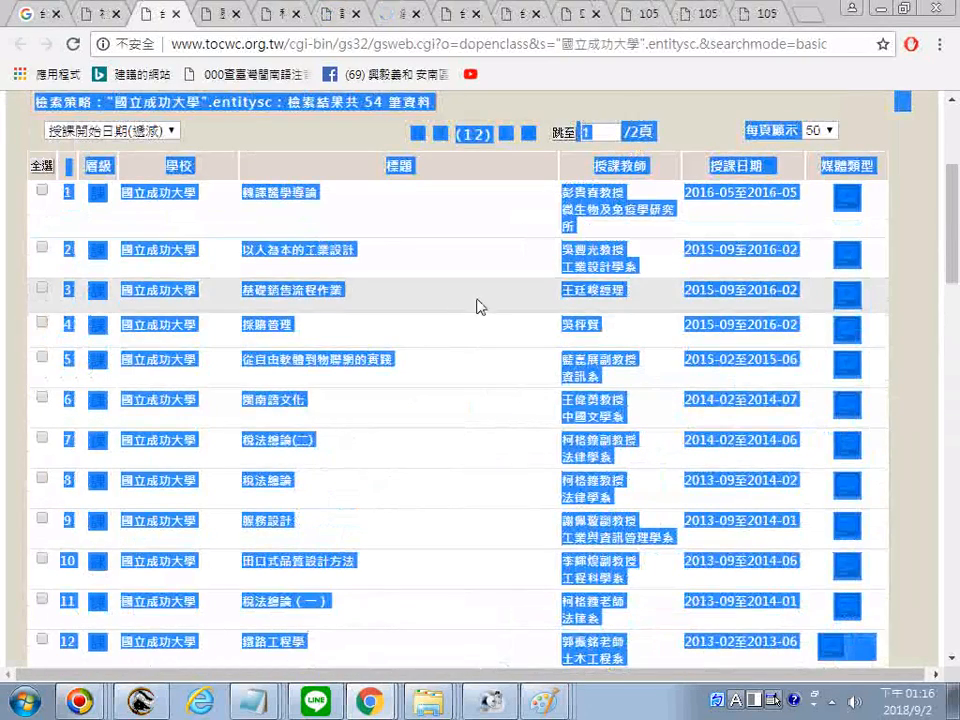
scroll(483, 310, down, 1)
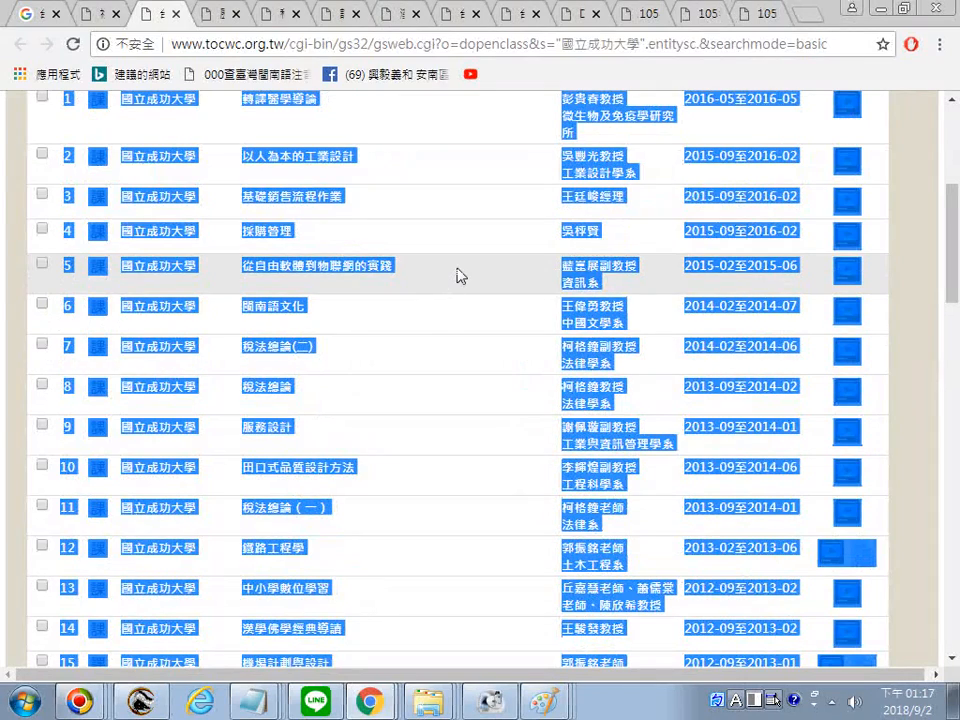
scroll(460, 276, up, 5)
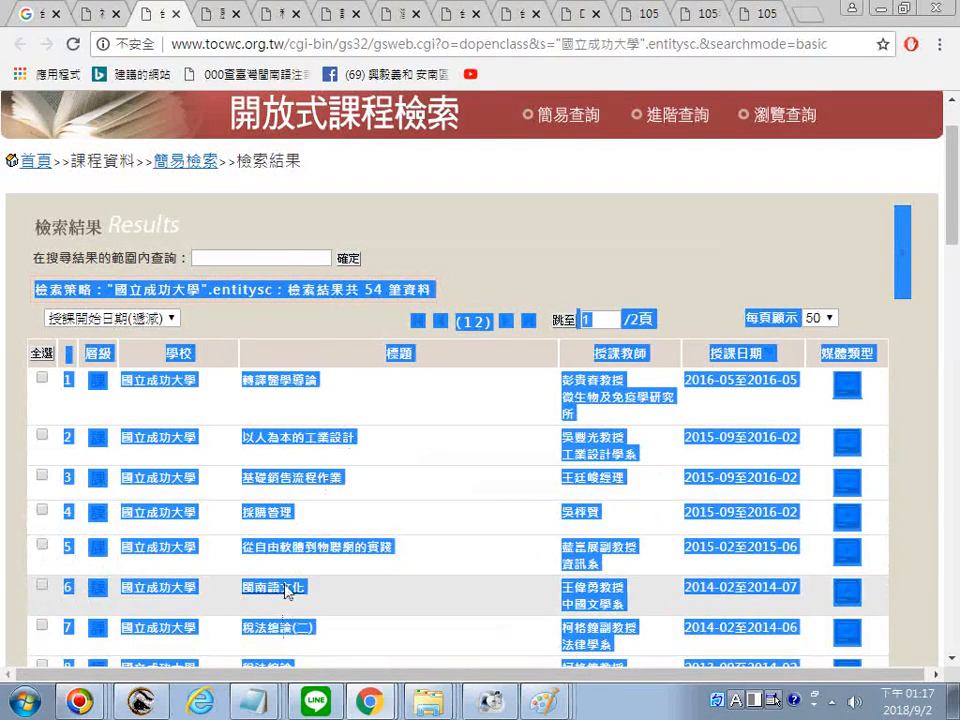
Step: Open the 閩南語文化 and 基礎銷售流程作業 courses from the search results in new tabs
right_click(284, 584)
click(381, 337)
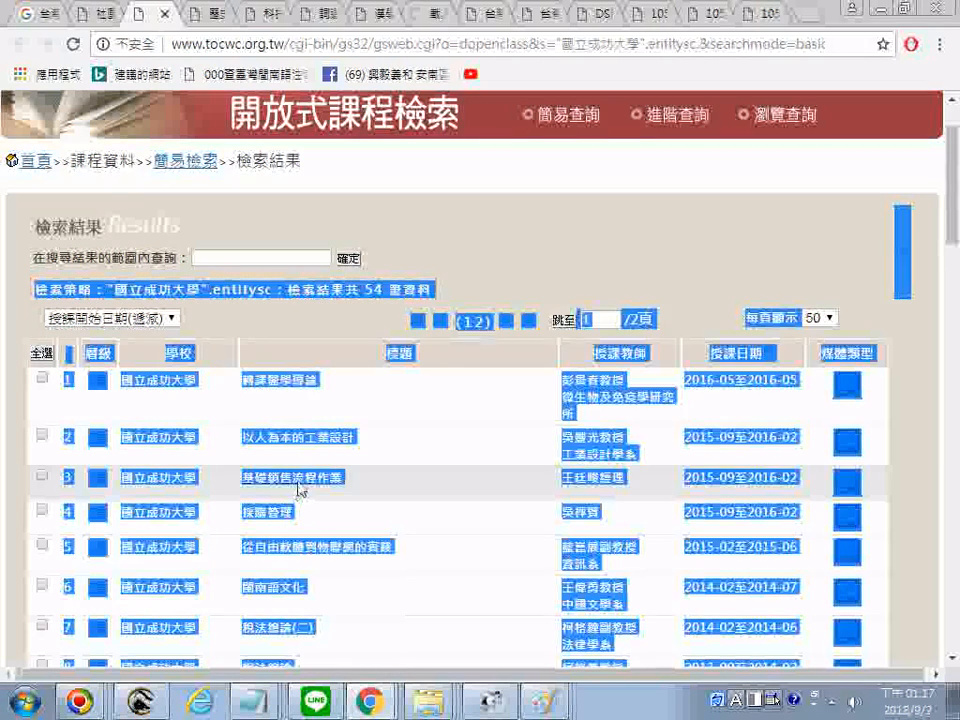
right_click(300, 477)
click(404, 232)
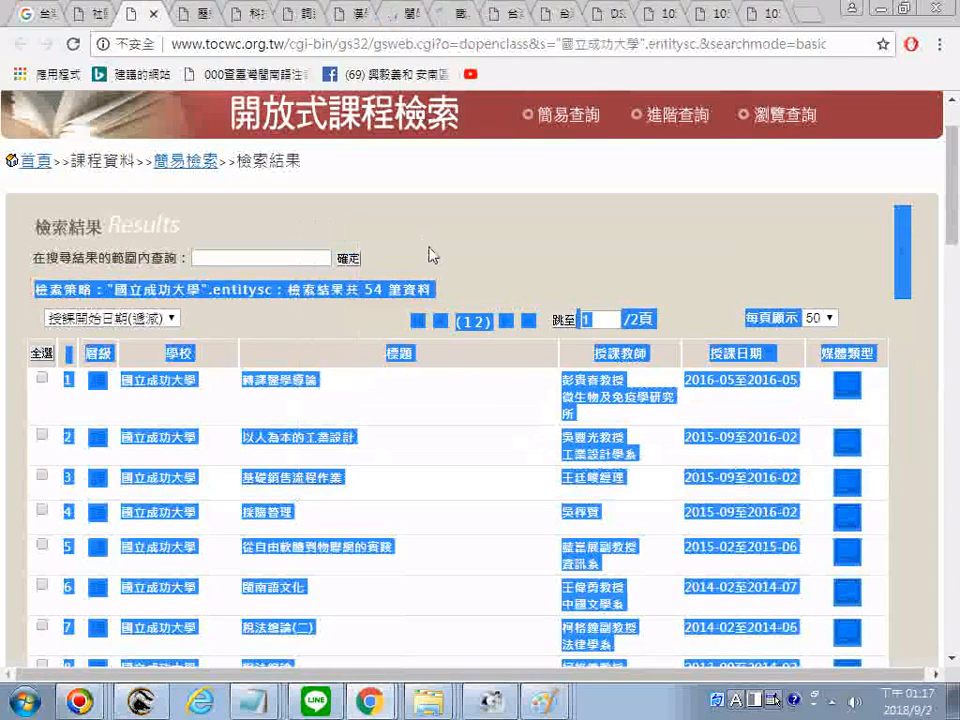
Step: Close the search results tab and open the 網址 link of the 歷史與文化 record in a new tab
click(152, 14)
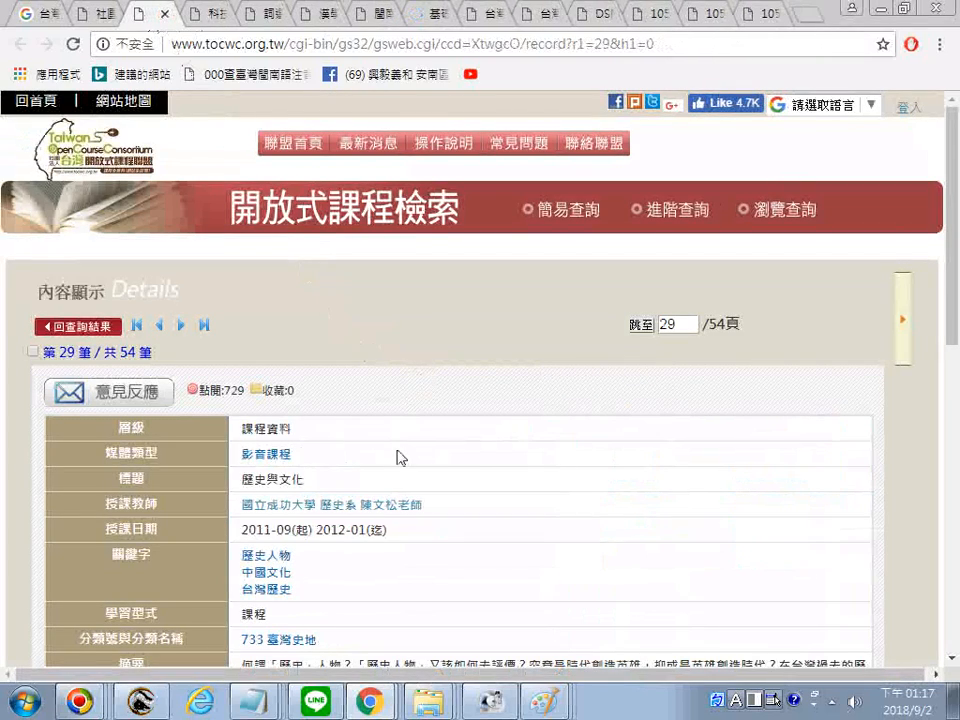
scroll(443, 490, down, 1)
scroll(443, 490, down, 2)
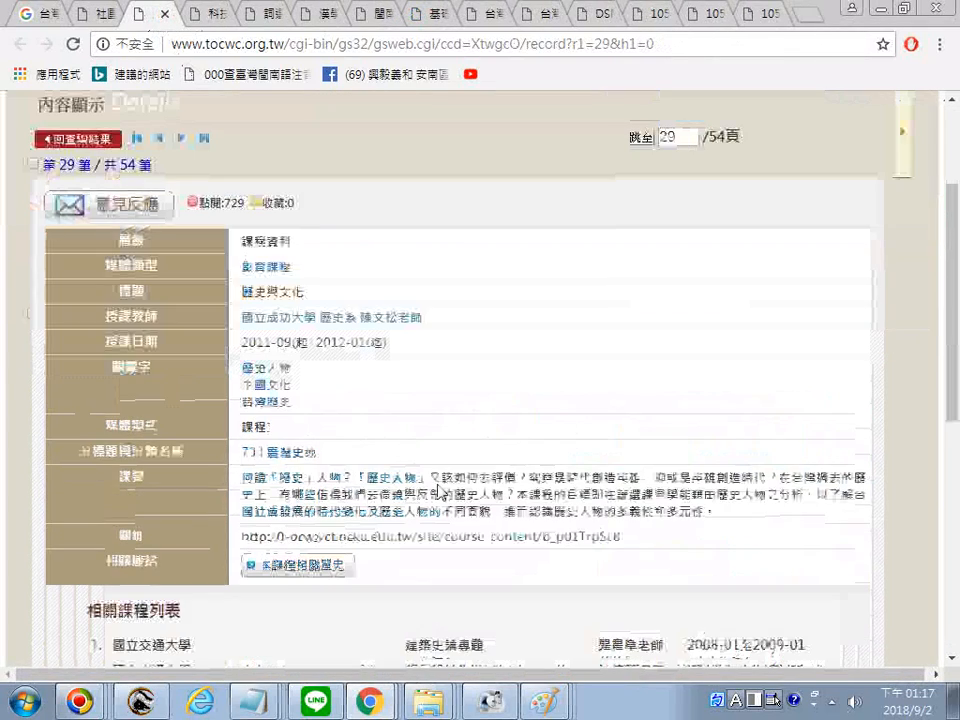
right_click(374, 542)
click(432, 375)
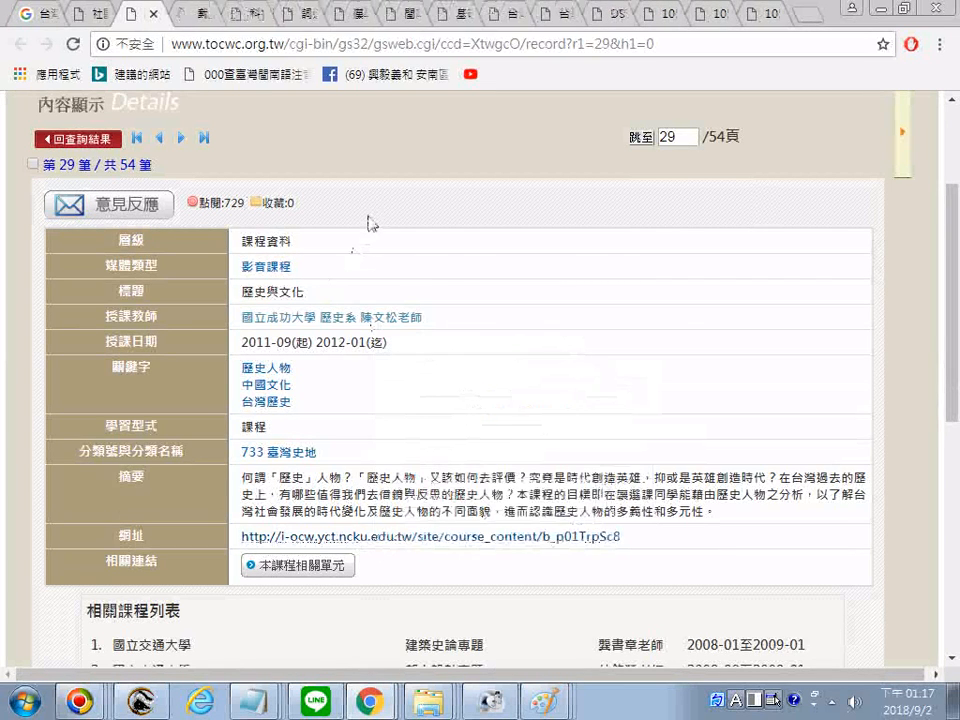
Step: Save the 歷史與文化 record page to drive H: as a PDF named 歷史與文化__台灣開放式課程聯盟
right_click(398, 193)
click(455, 303)
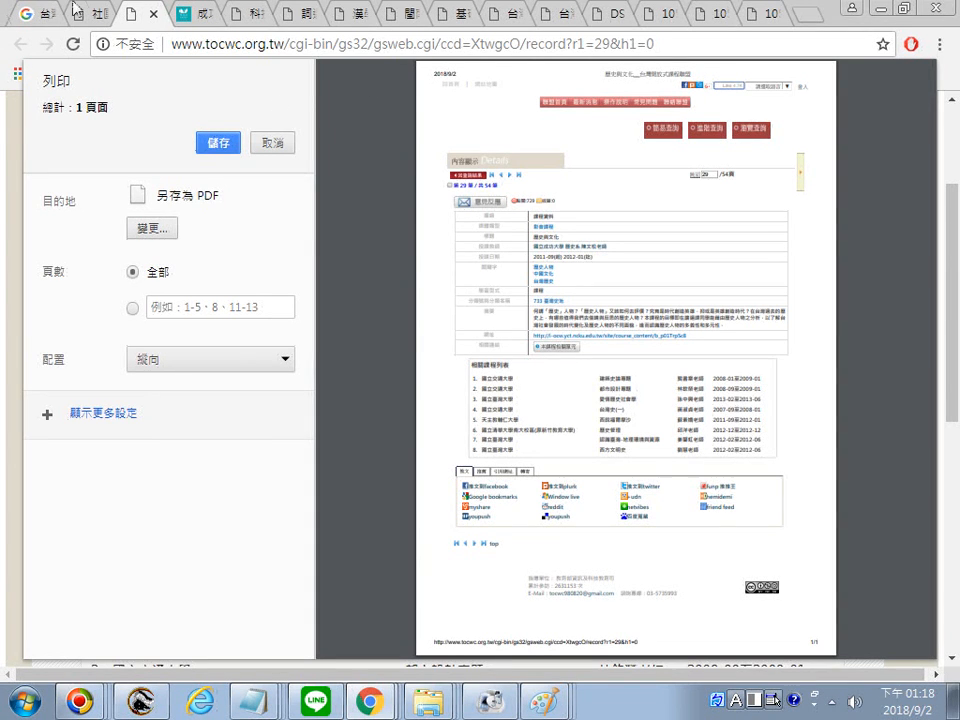
click(220, 145)
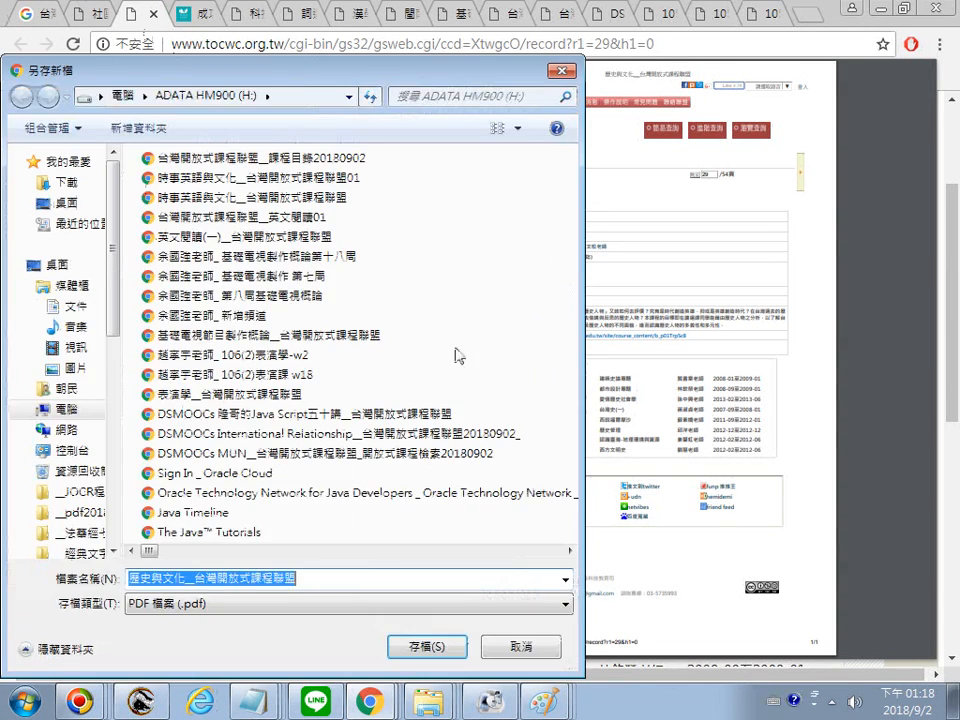
click(427, 648)
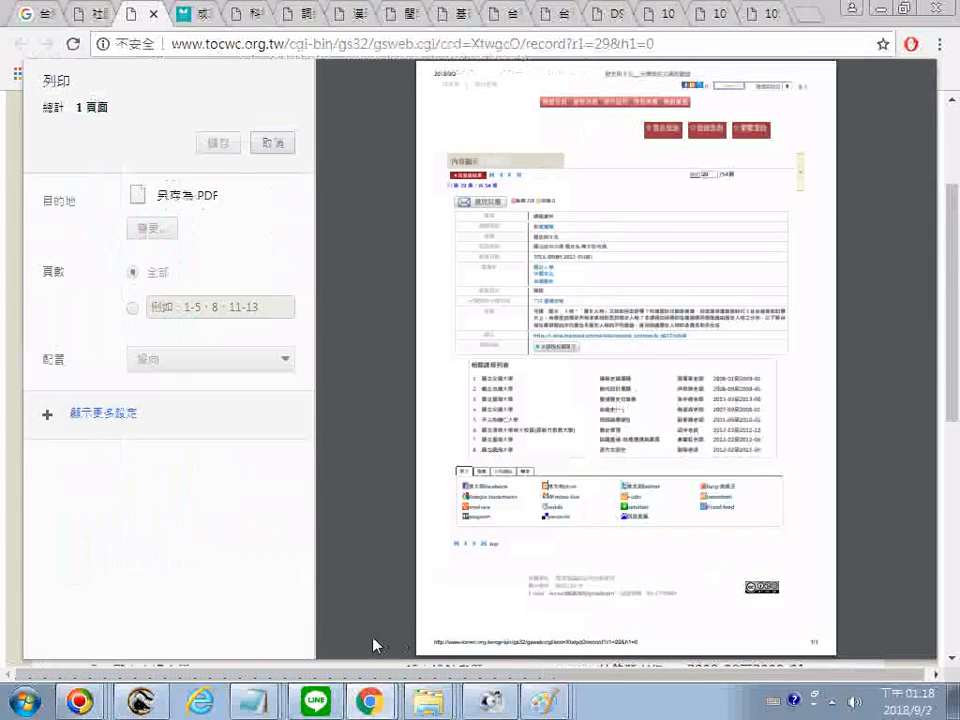
click(484, 535)
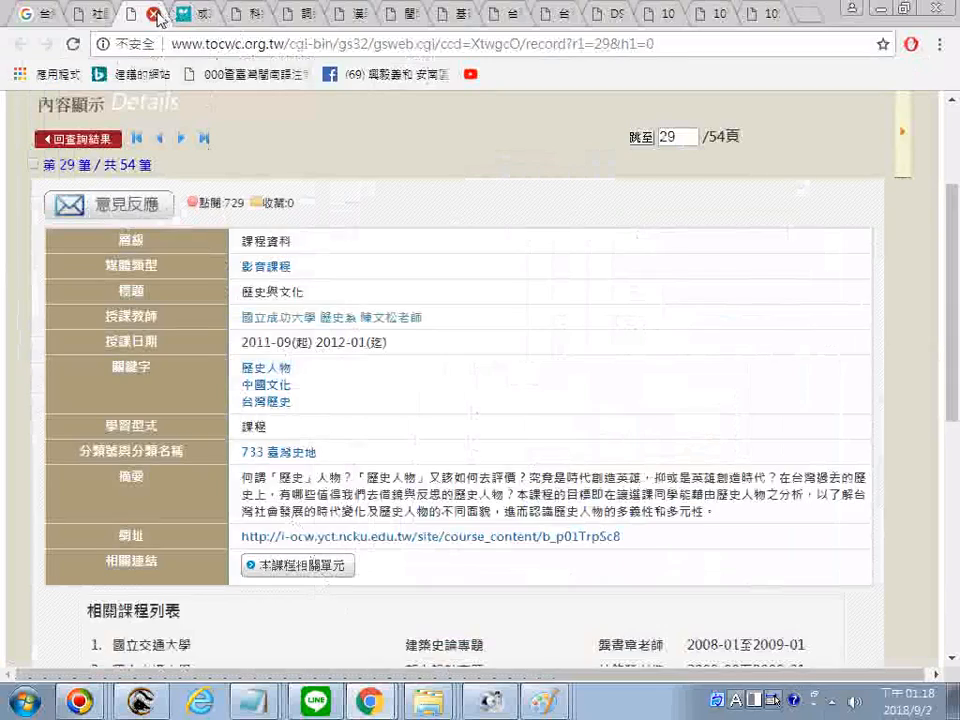
Step: Play the 單元1 video on the 歷史與文化 course page
scroll(338, 453, down, 3)
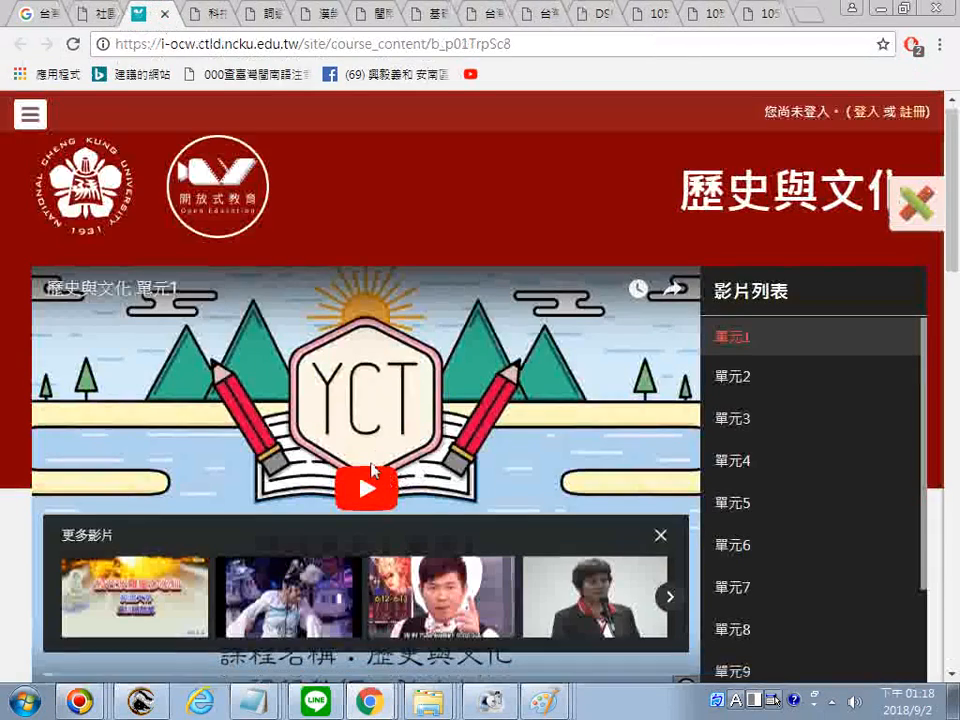
scroll(338, 453, up, 3)
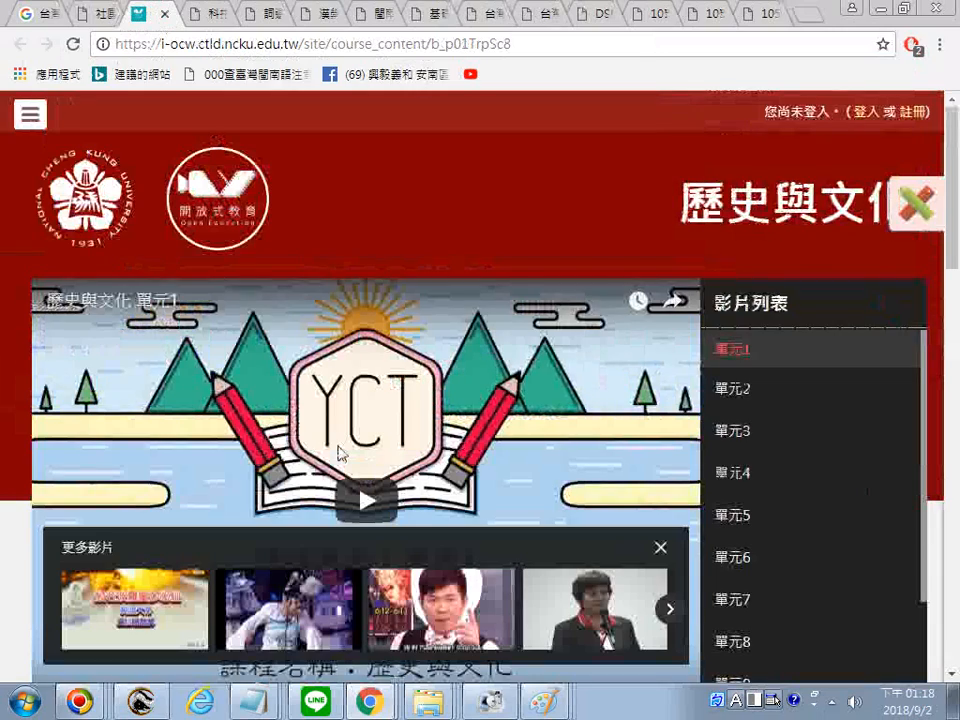
click(369, 500)
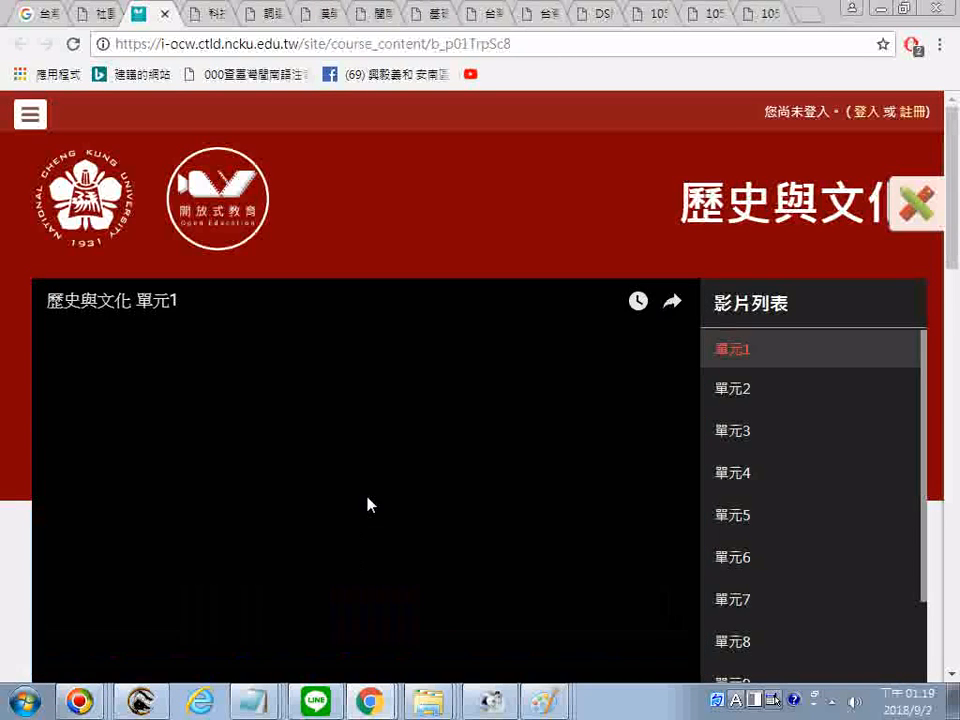
Step: Open the print preview of the 歷史與文化 course page for saving it as a PDF
scroll(300, 418, down, 3)
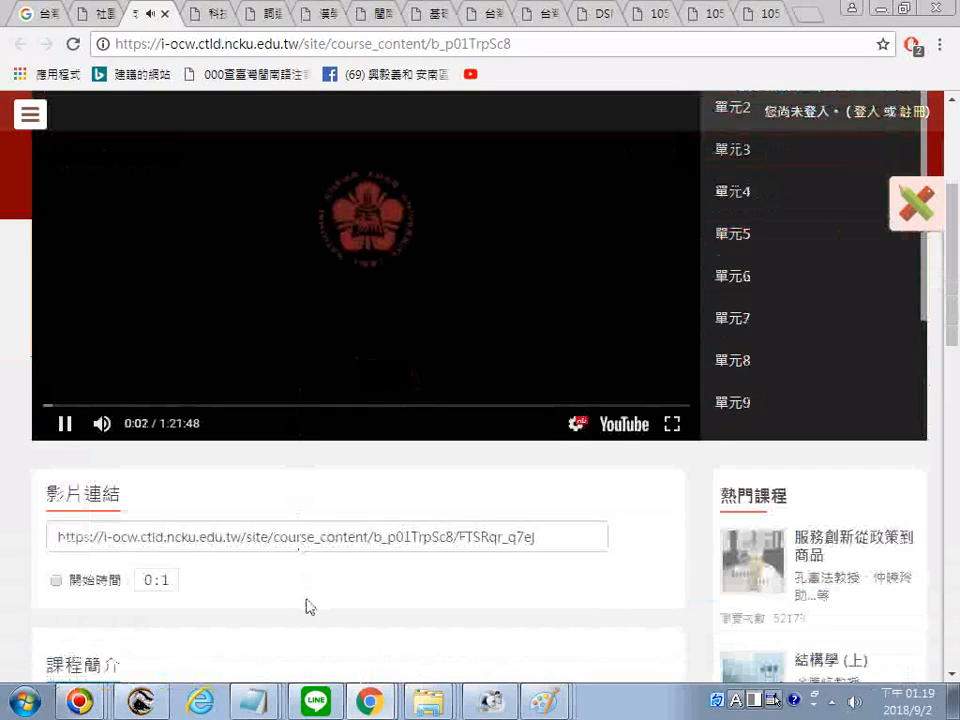
right_click(250, 495)
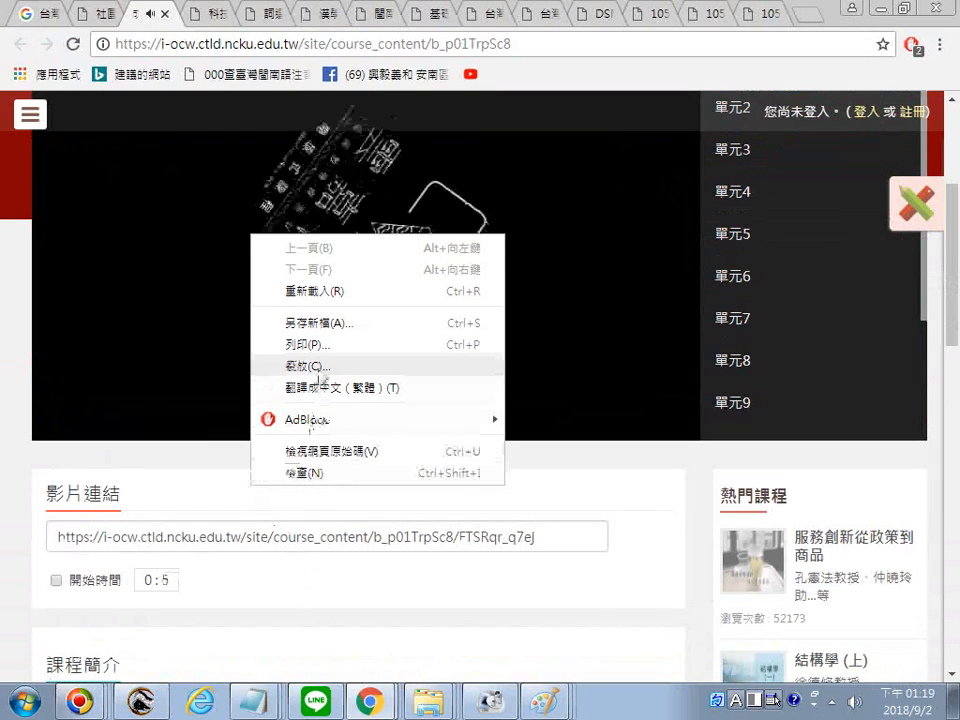
click(305, 344)
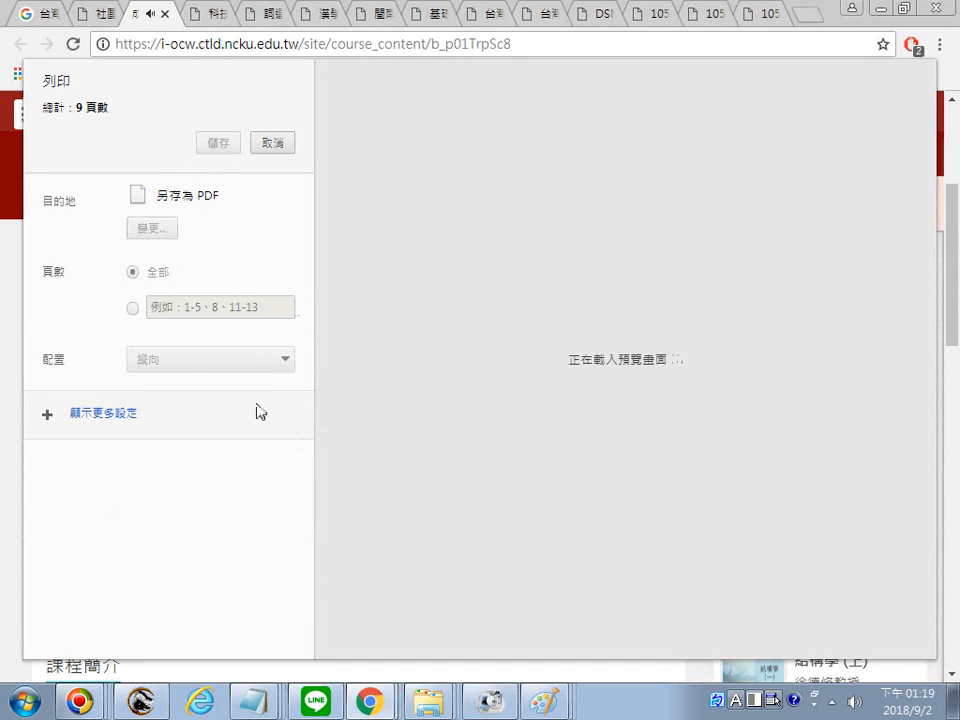
Step: Copy the web address of the 歷史與文化 course page
click(439, 46)
key(ctrl+c)
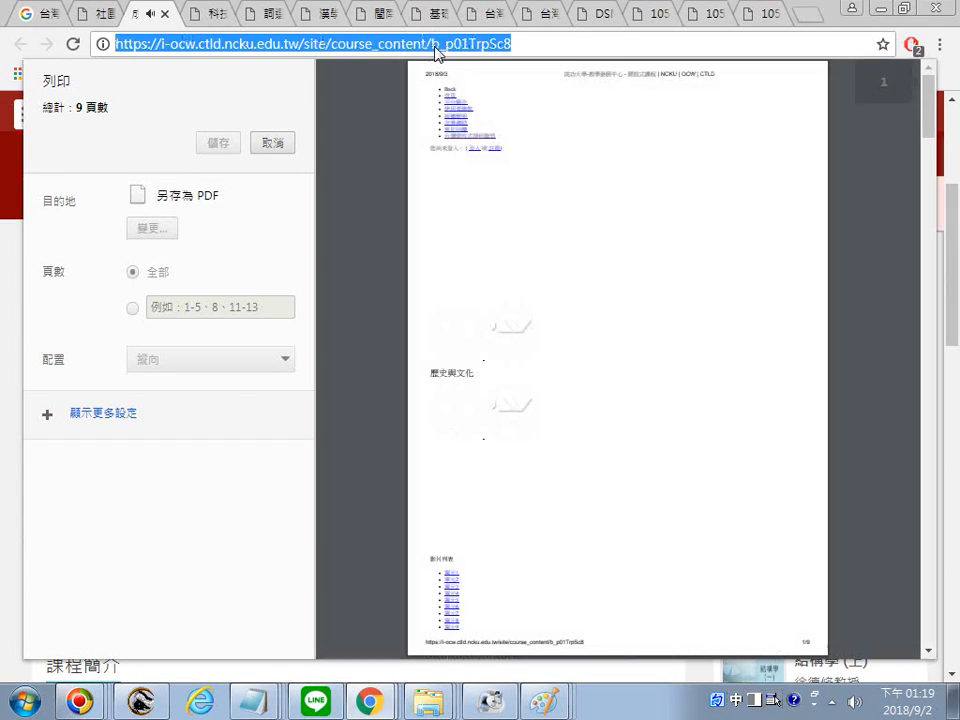
right_click(436, 47)
click(476, 116)
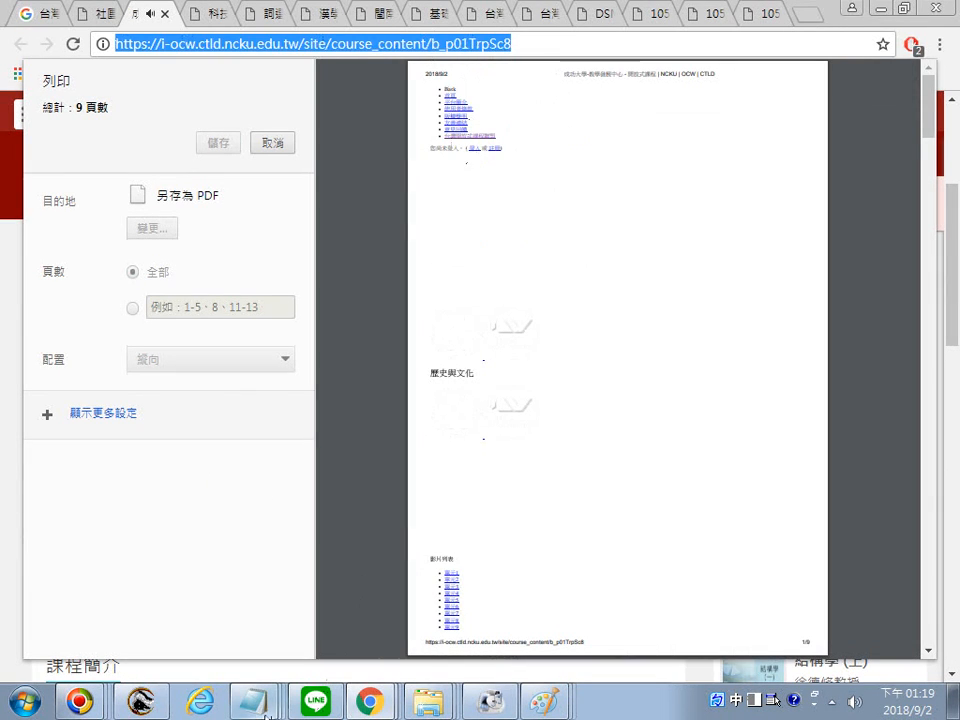
Step: Switch to the Notepad notes, paste the course address below the 歷史系 line and save the file
click(192, 646)
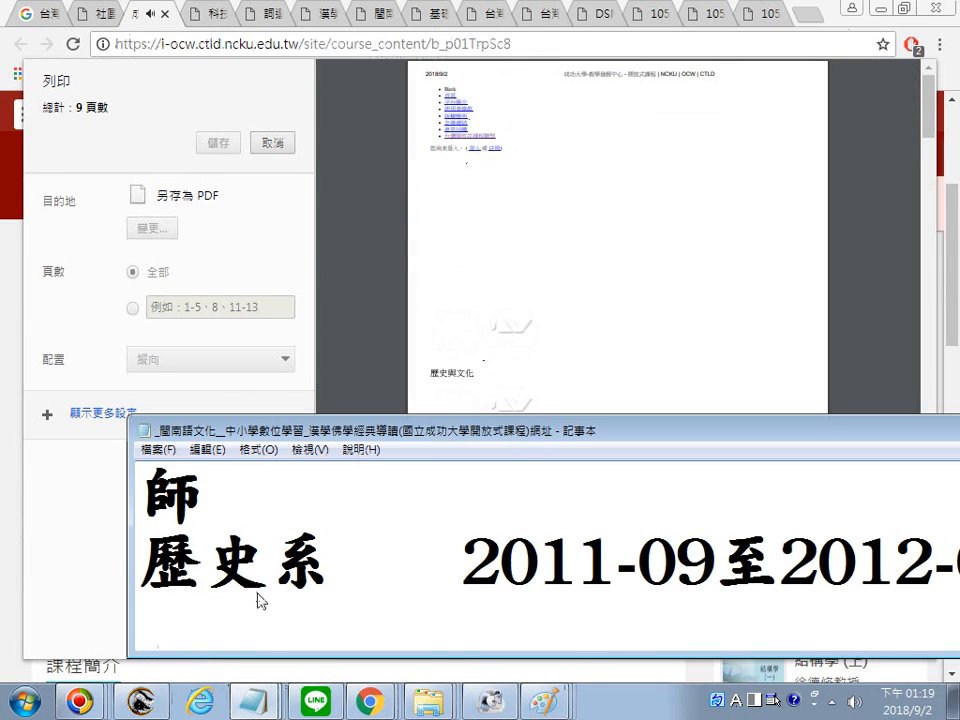
scroll(257, 600, up, 1)
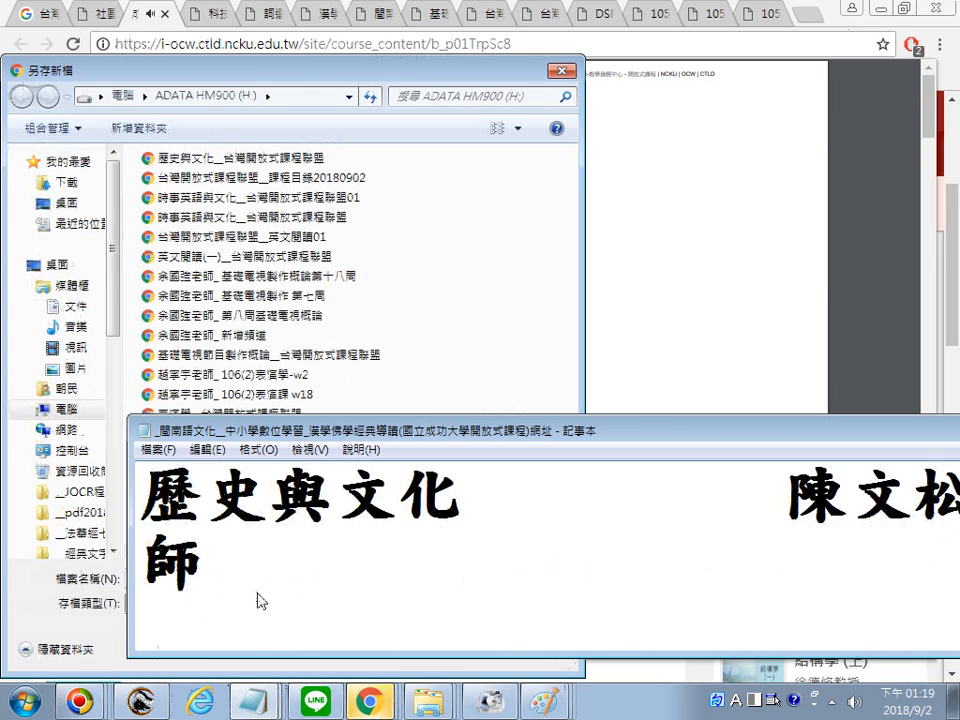
scroll(226, 610, down, 1)
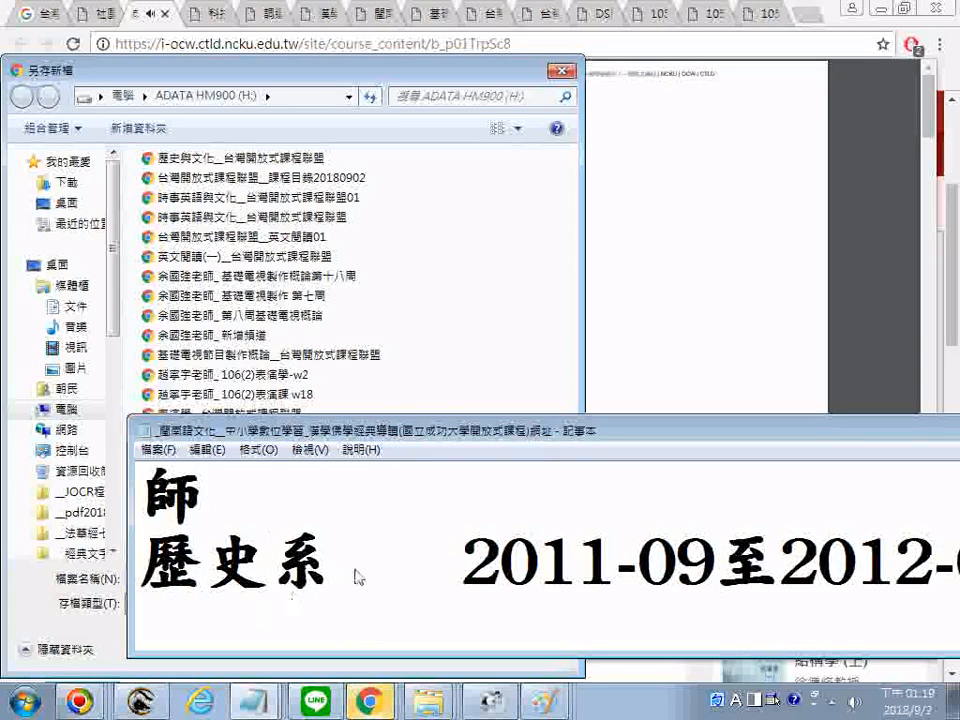
key(Down)
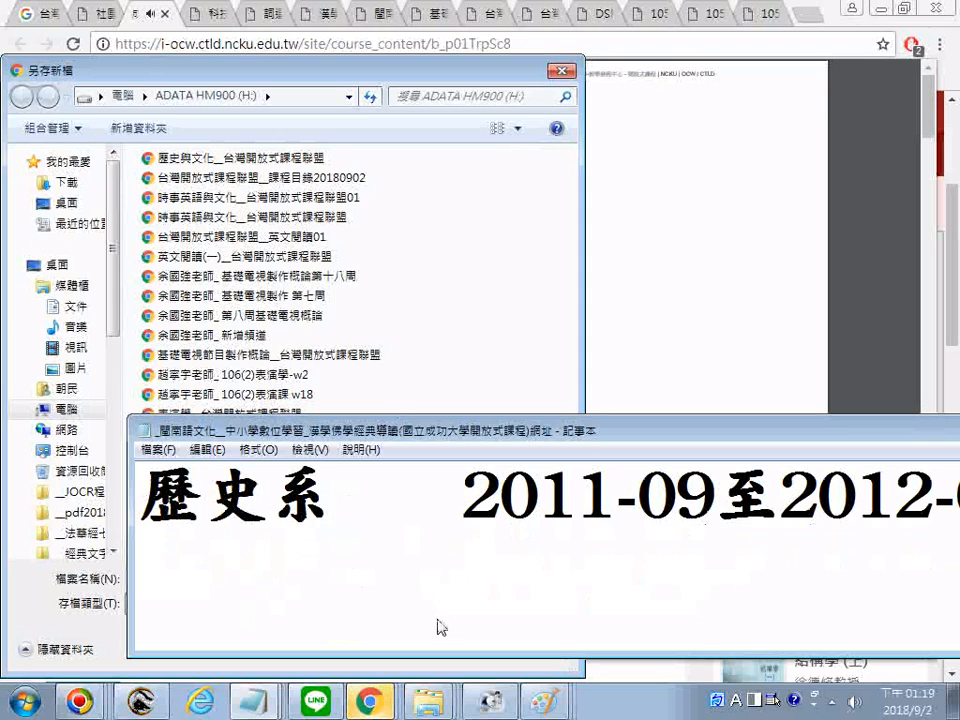
right_click(398, 590)
click(428, 413)
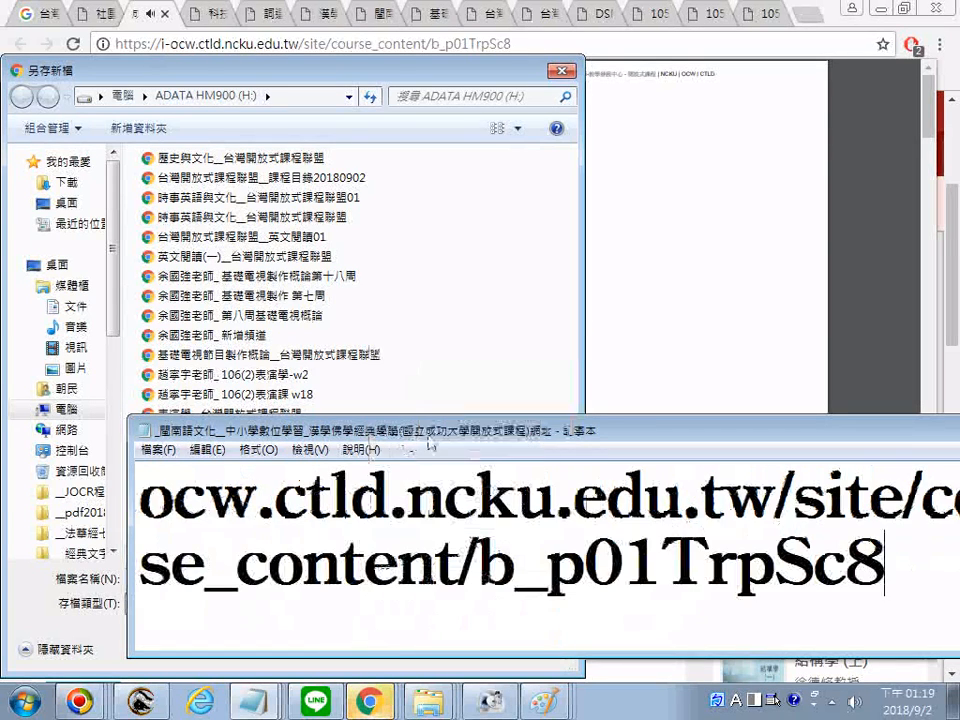
click(158, 450)
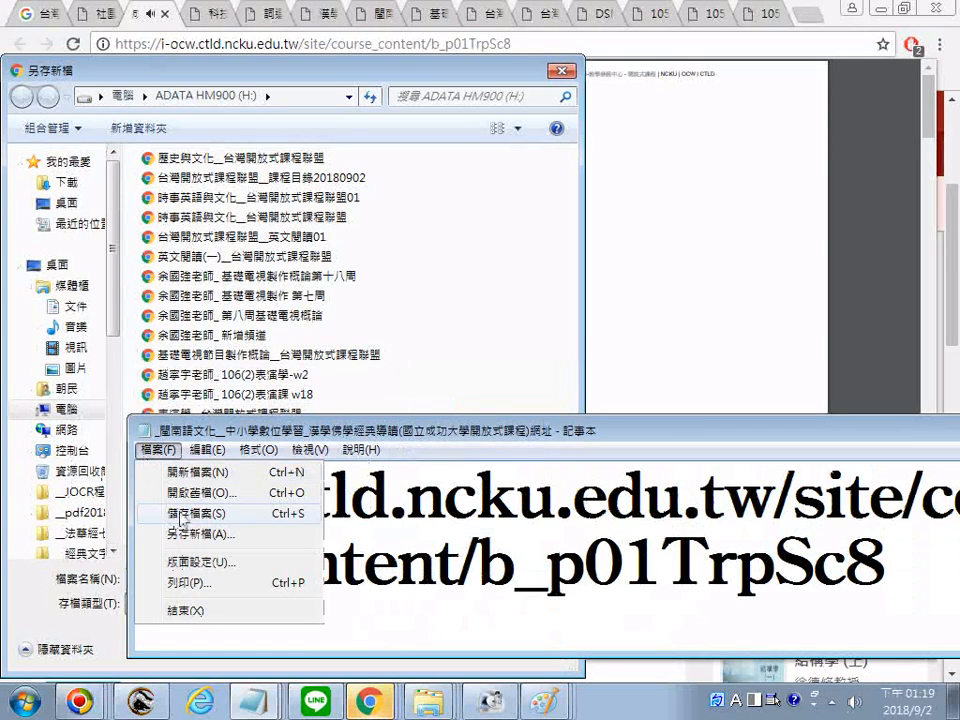
click(185, 524)
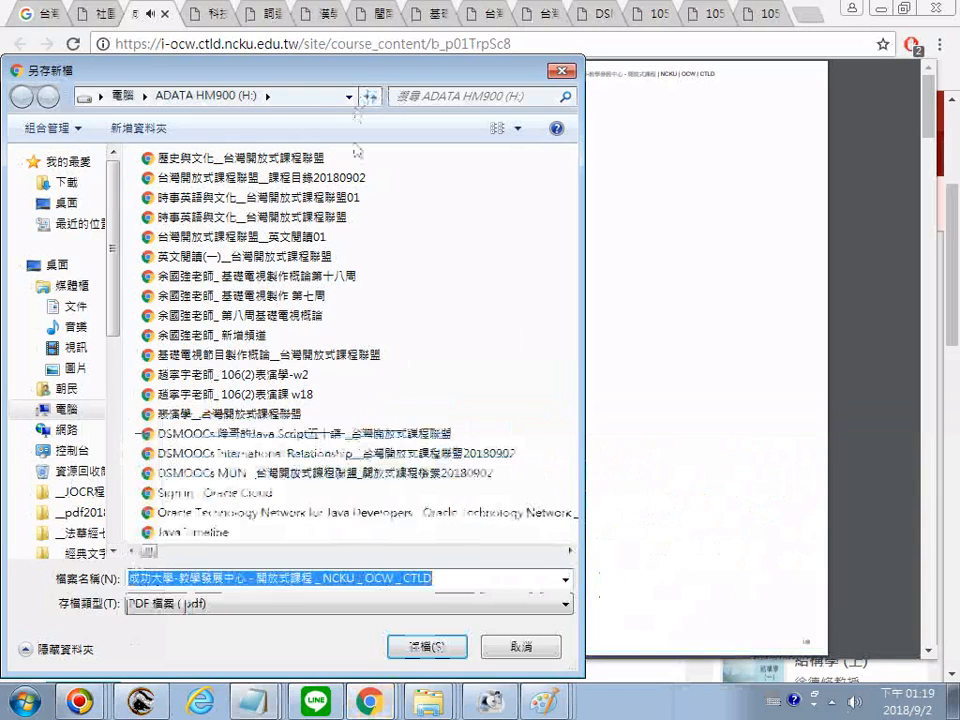
Step: Copy the proposed file name and save the course page PDF to drive H: as 成功大學-教學發展中心 - 開放式課程 _ NCKU _ OCW _CTLD
right_click(343, 587)
click(405, 377)
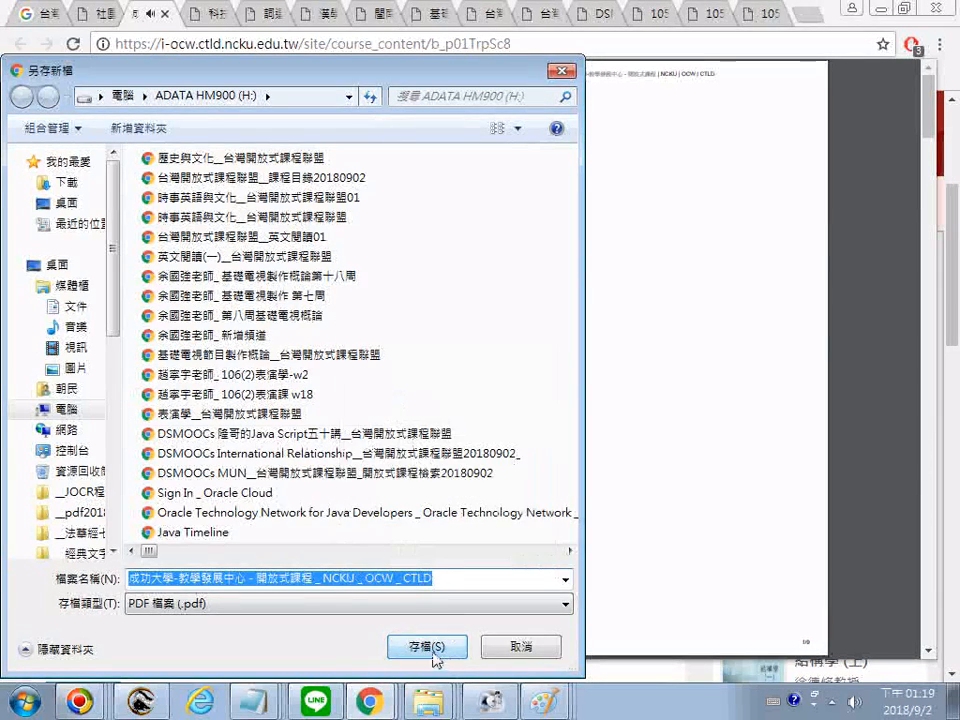
click(433, 655)
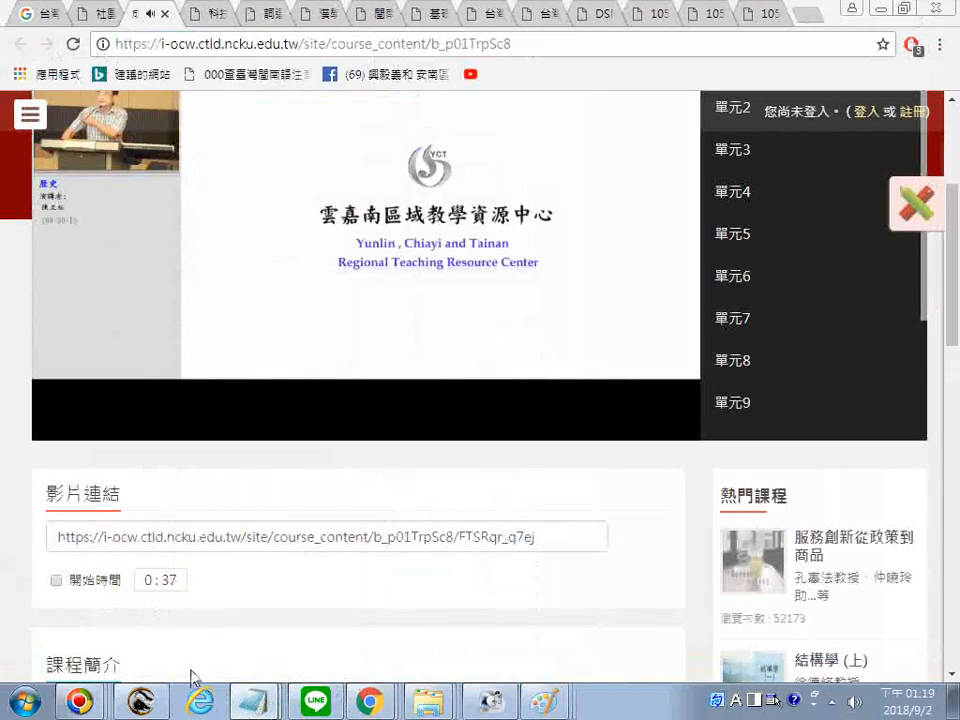
Step: In the Notepad notes, paste the copied PDF file name on a new line after the 歷史系 line and save the file
click(253, 700)
scroll(302, 595, up, 1)
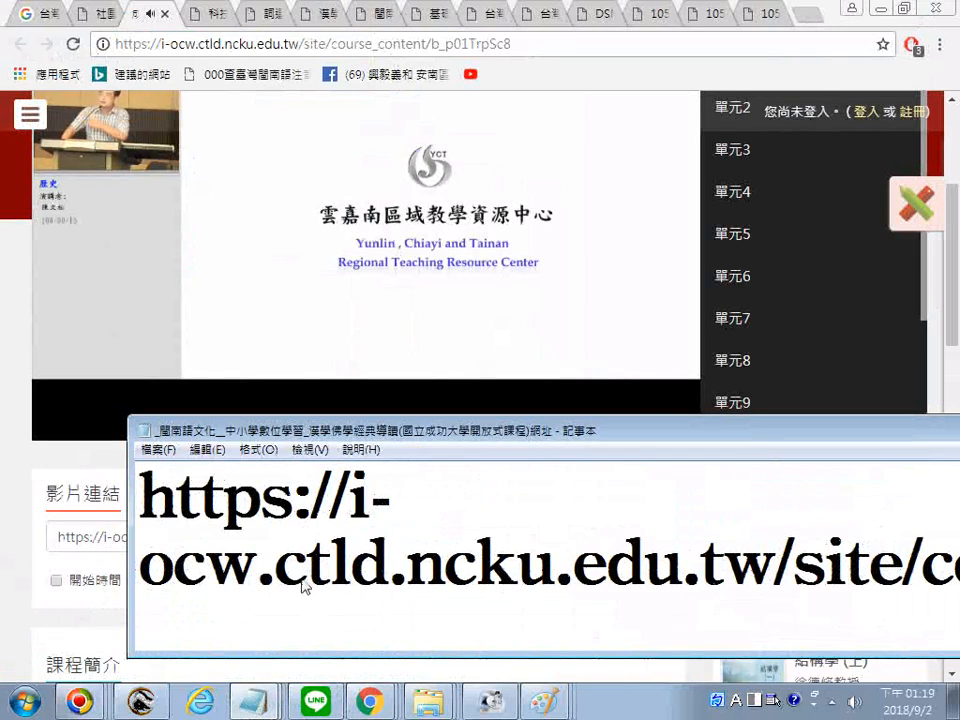
scroll(302, 588, up, 1)
click(352, 522)
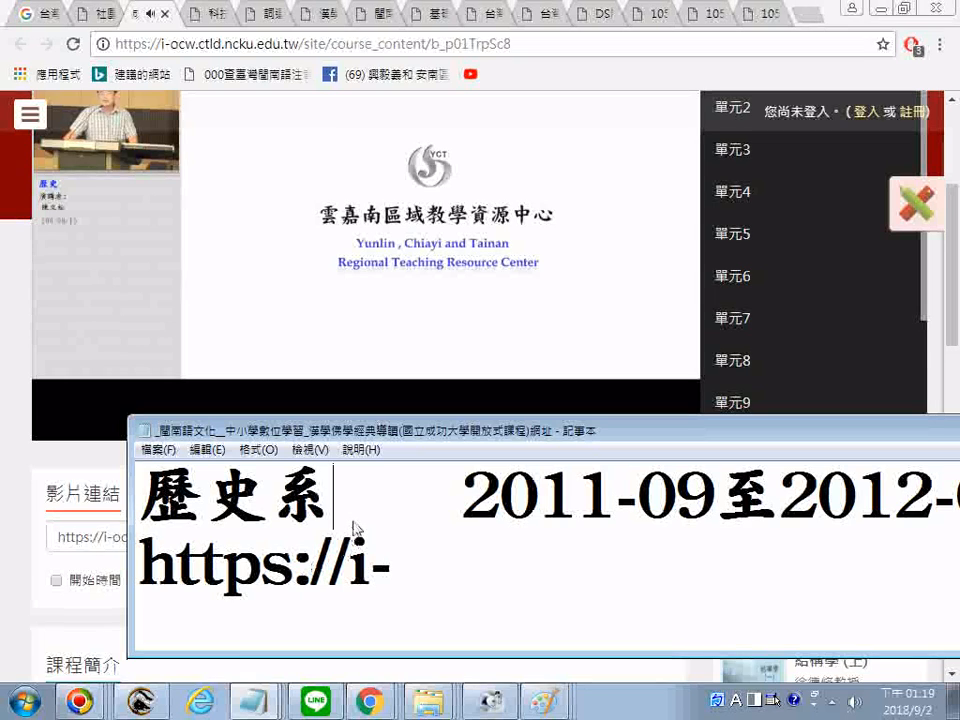
key(End)
key(Return)
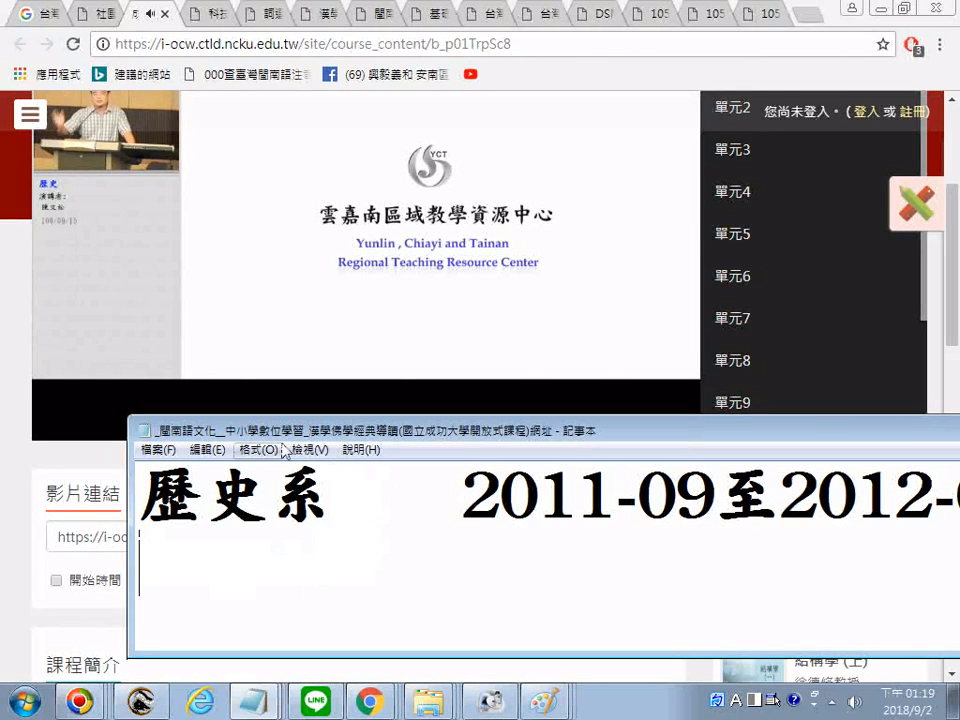
right_click(328, 566)
click(374, 388)
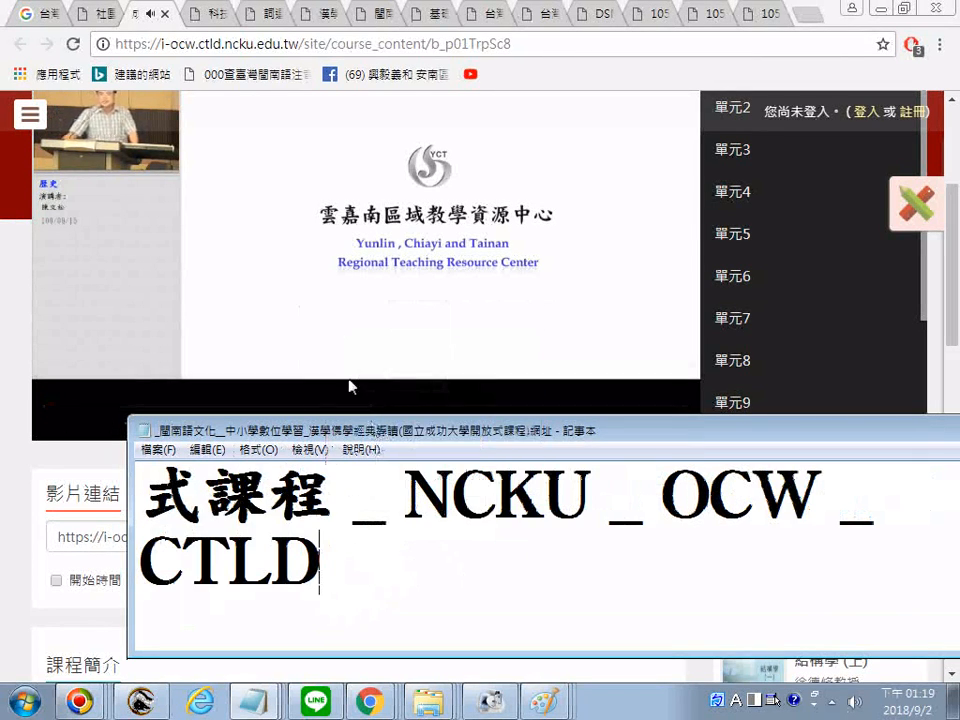
click(149, 452)
click(178, 512)
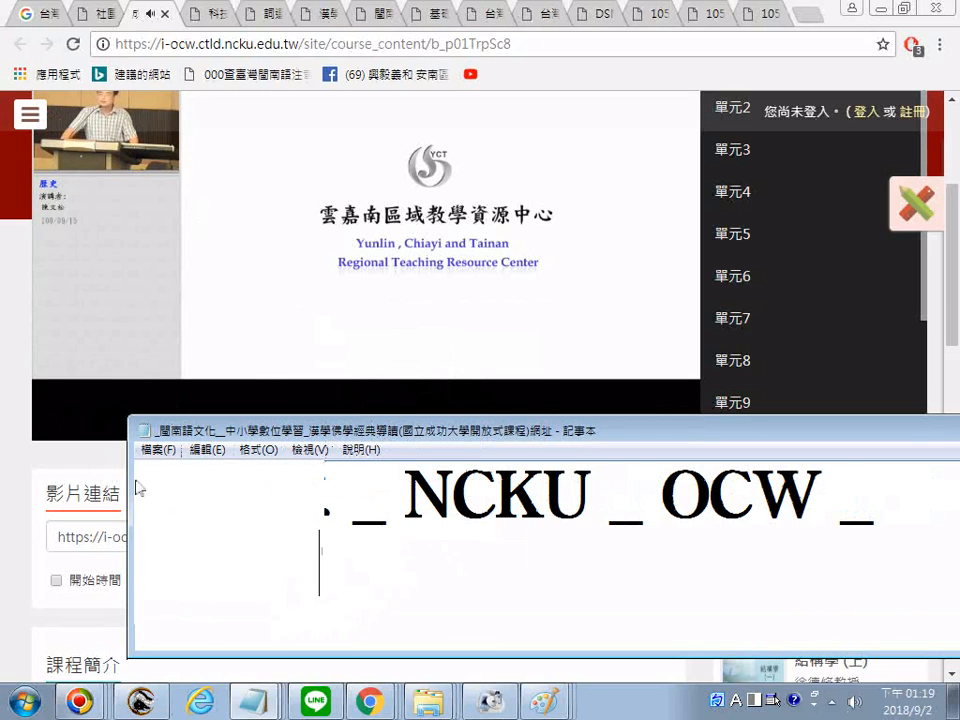
Step: Return to the course page in the browser and watch the 單元1 video
click(26, 456)
scroll(189, 429, up, 1)
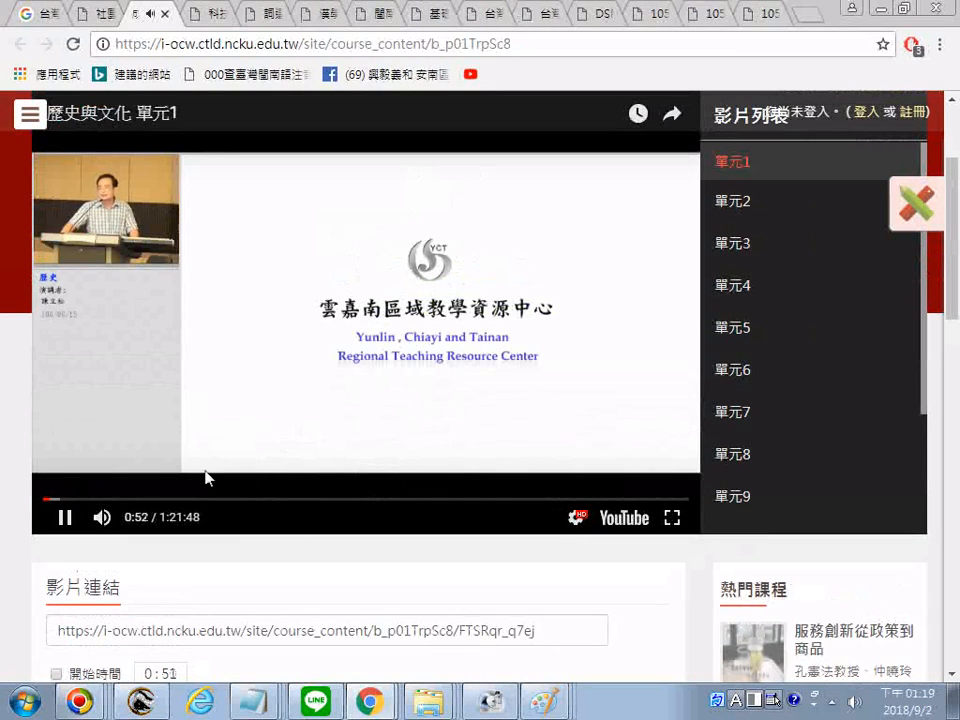
mouse_move(103, 517)
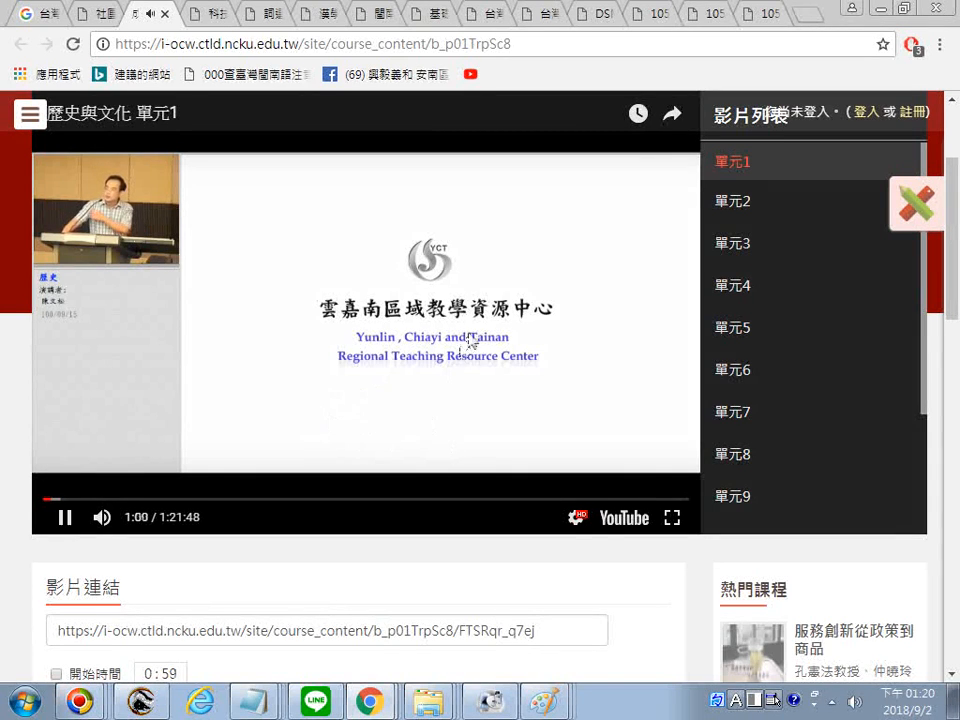
scroll(469, 333, up, 2)
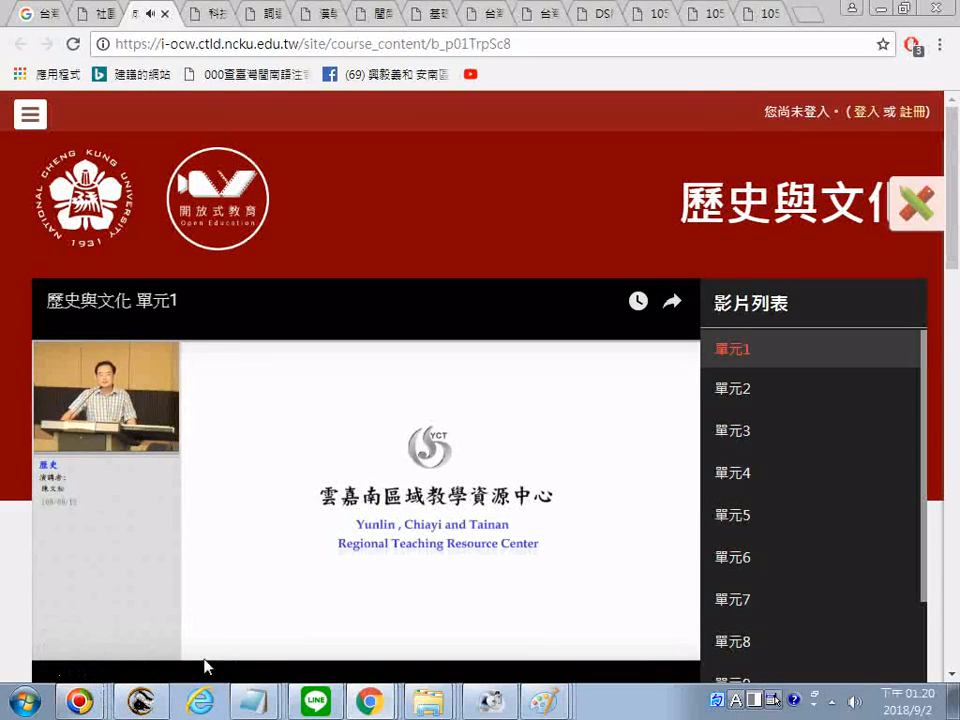
scroll(230, 655, down, 1)
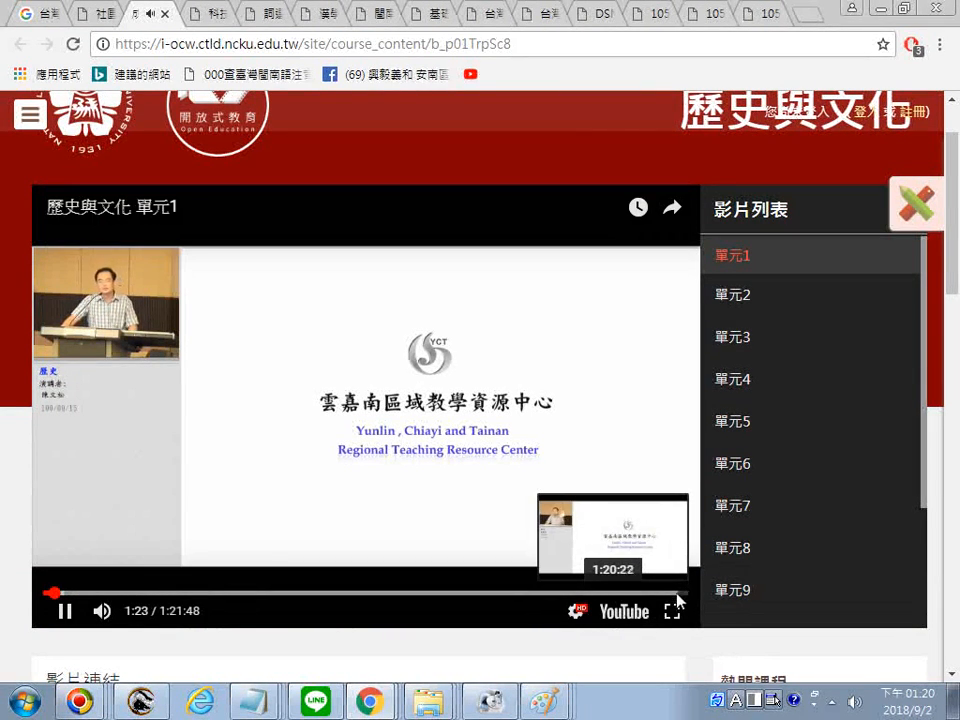
Step: Capture the 歷史與文化 course page from its top and paste the screenshot into a new Paint (小畫家) picture
scroll(345, 330, up, 1)
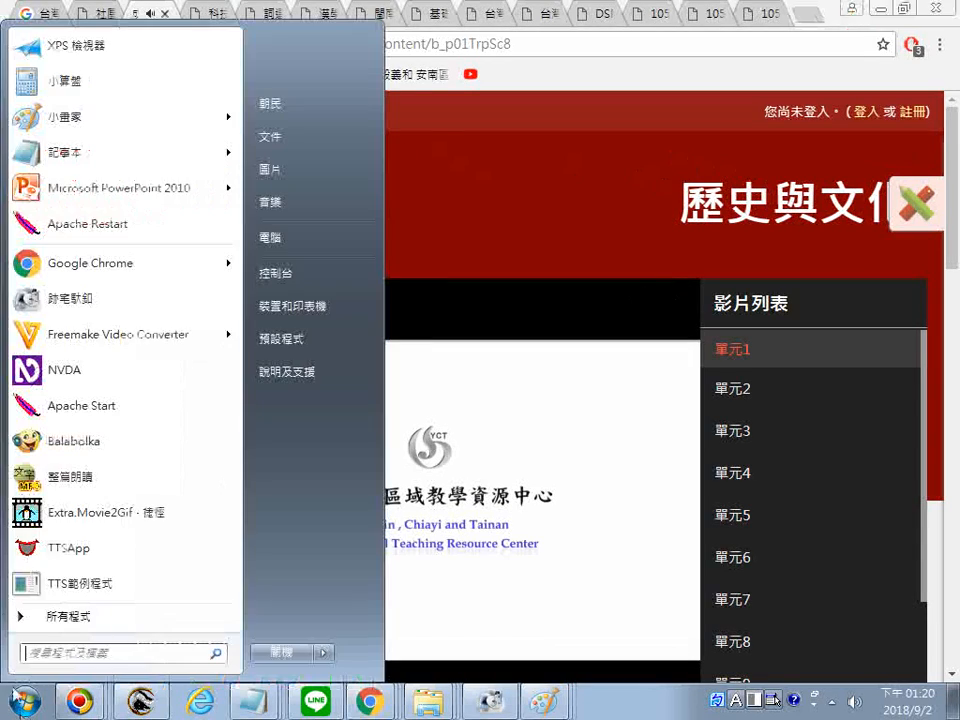
key(super)
click(62, 119)
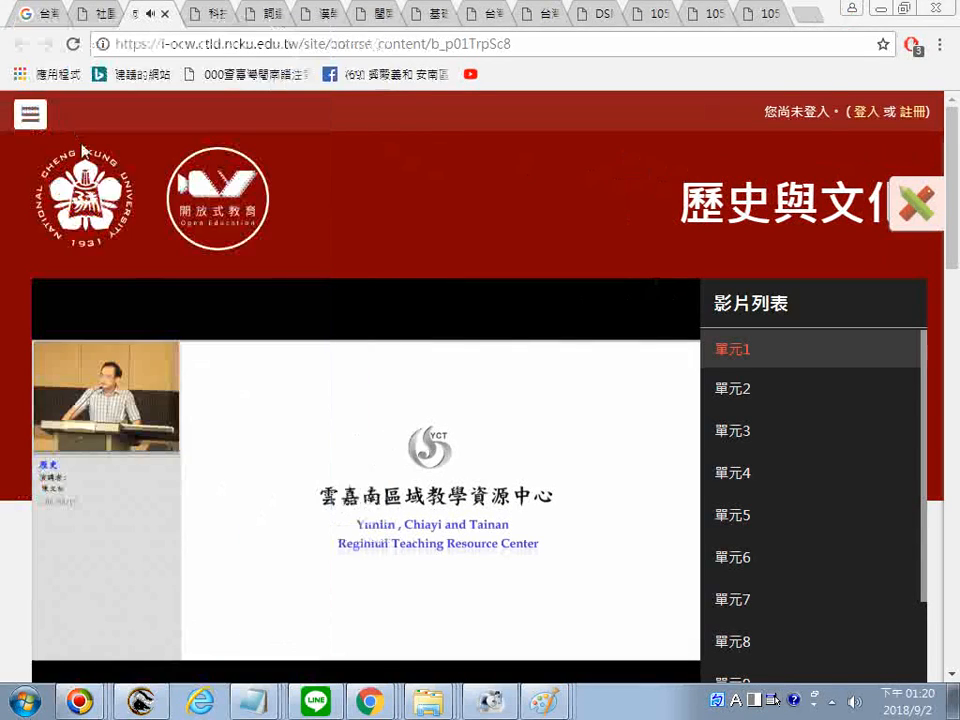
click(32, 157)
click(56, 188)
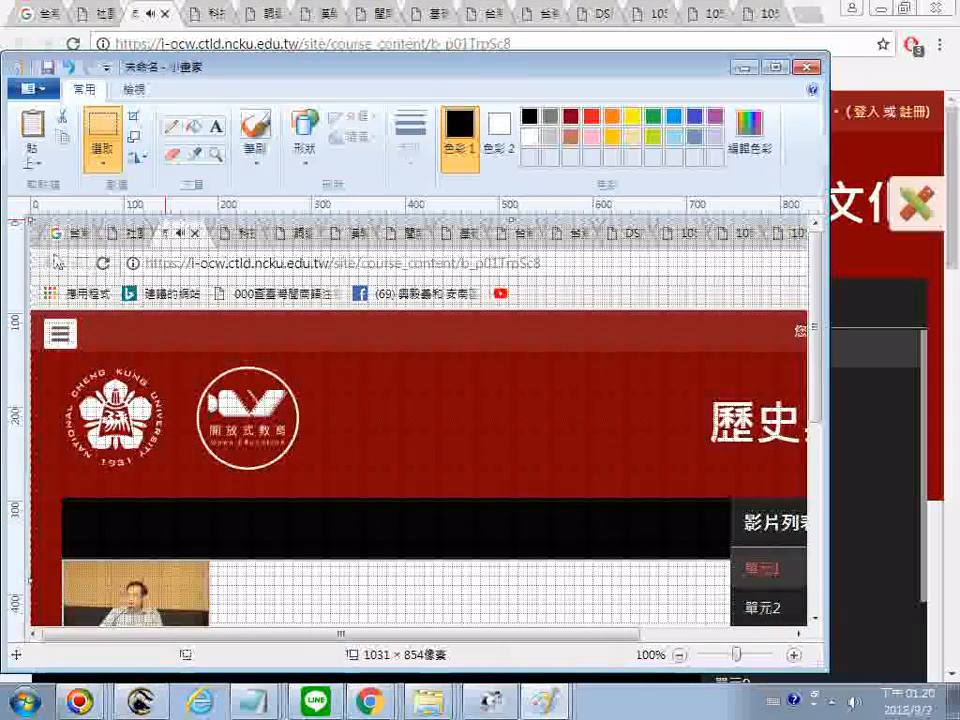
Step: Start saving the picture, switch to the Notepad notes and copy the line 成功大學-教學發展中心 - 開放
key(ctrl+s)
click(259, 710)
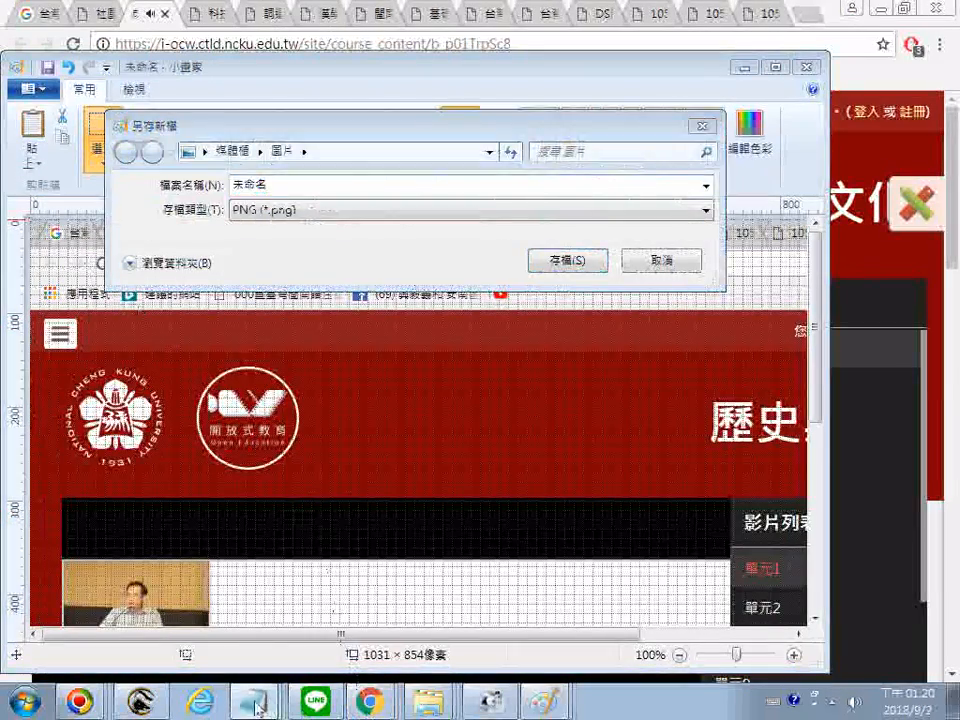
click(173, 660)
scroll(350, 529, up, 1)
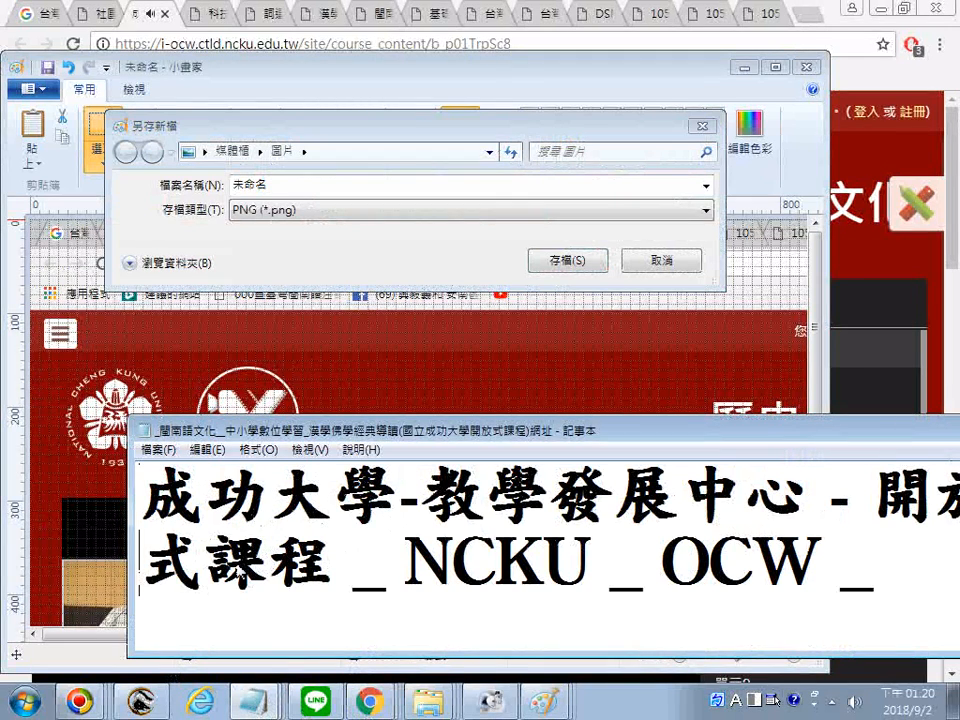
scroll(230, 566, up, 1)
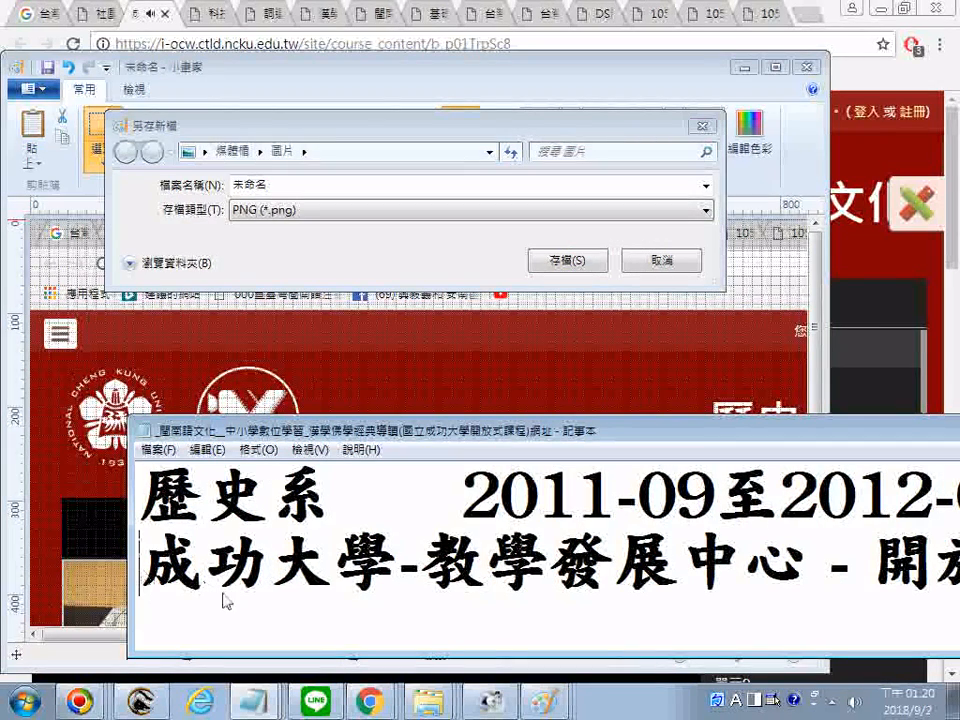
scroll(226, 602, down, 1)
scroll(765, 585, down, 1)
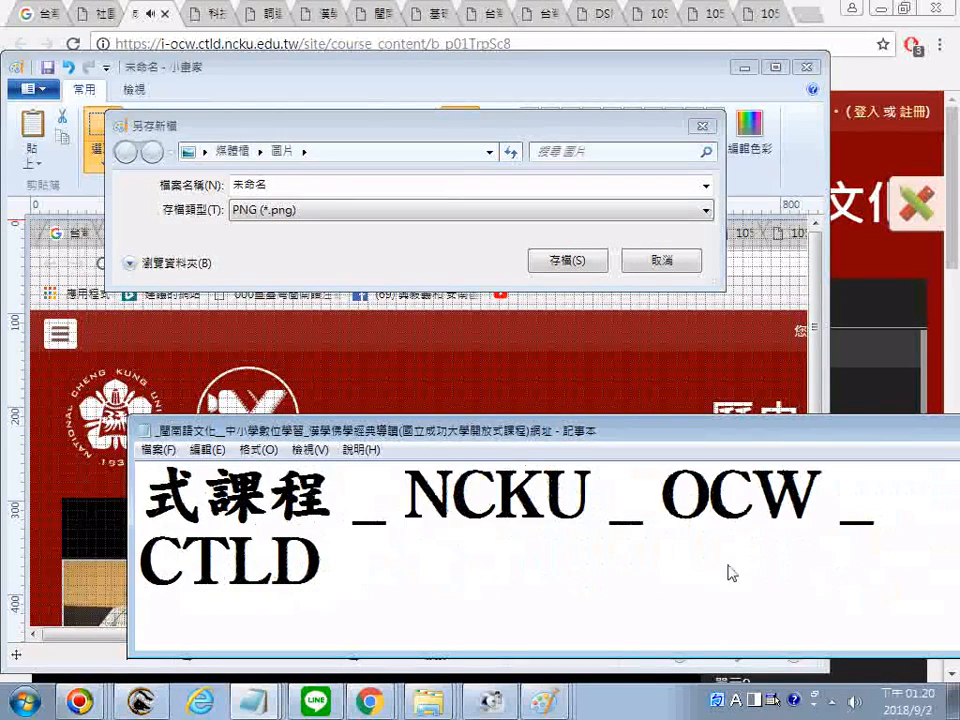
key(ctrl+a)
right_click(445, 495)
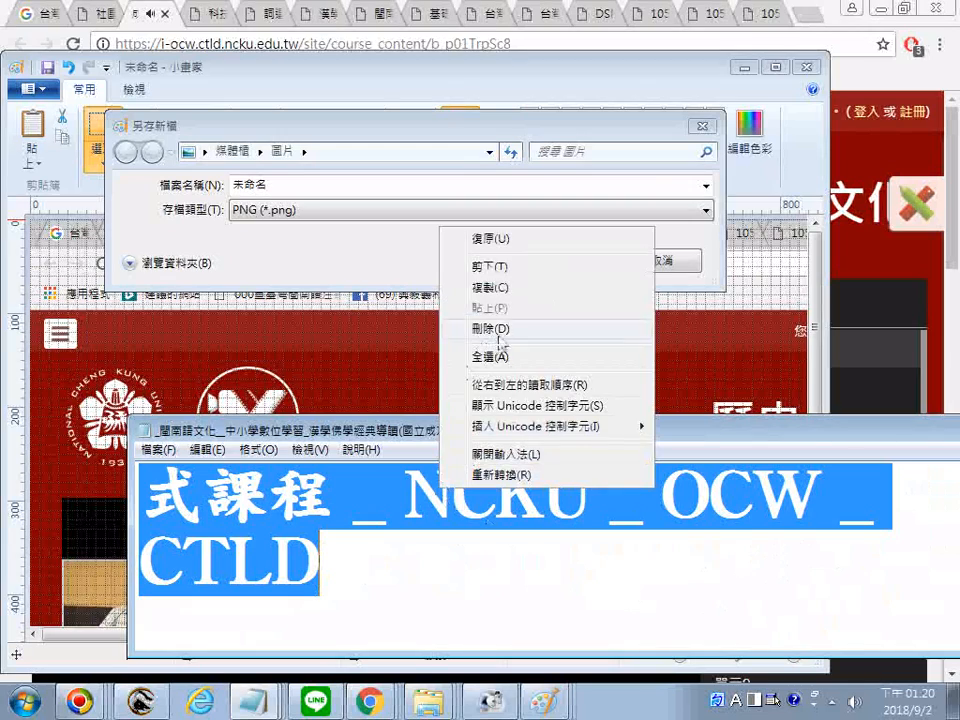
click(498, 283)
Step: Replace the picture's proposed file name with the copied text and set the file type to 24 位元點陣圖 (*.bmp;*.dib)
click(260, 187)
double_click(260, 187)
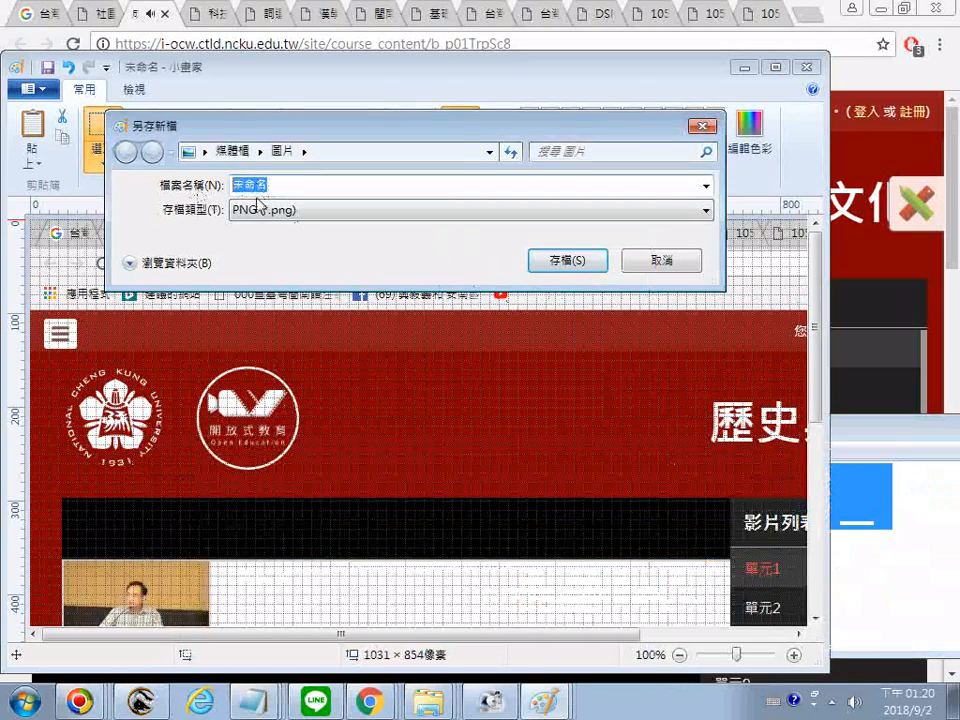
key(ctrl+v)
click(258, 209)
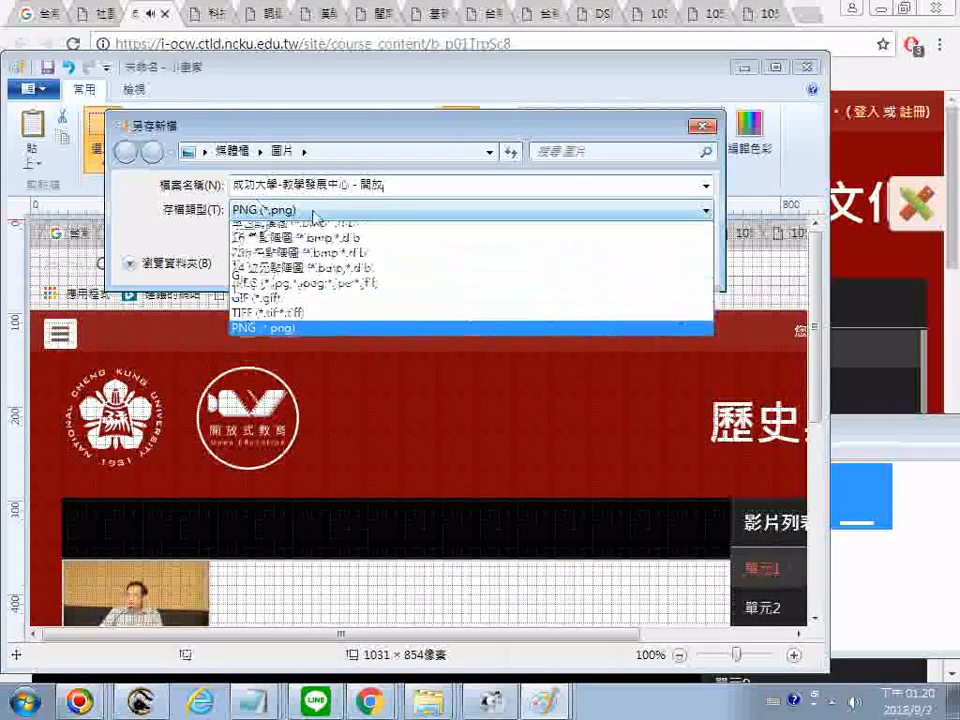
click(265, 276)
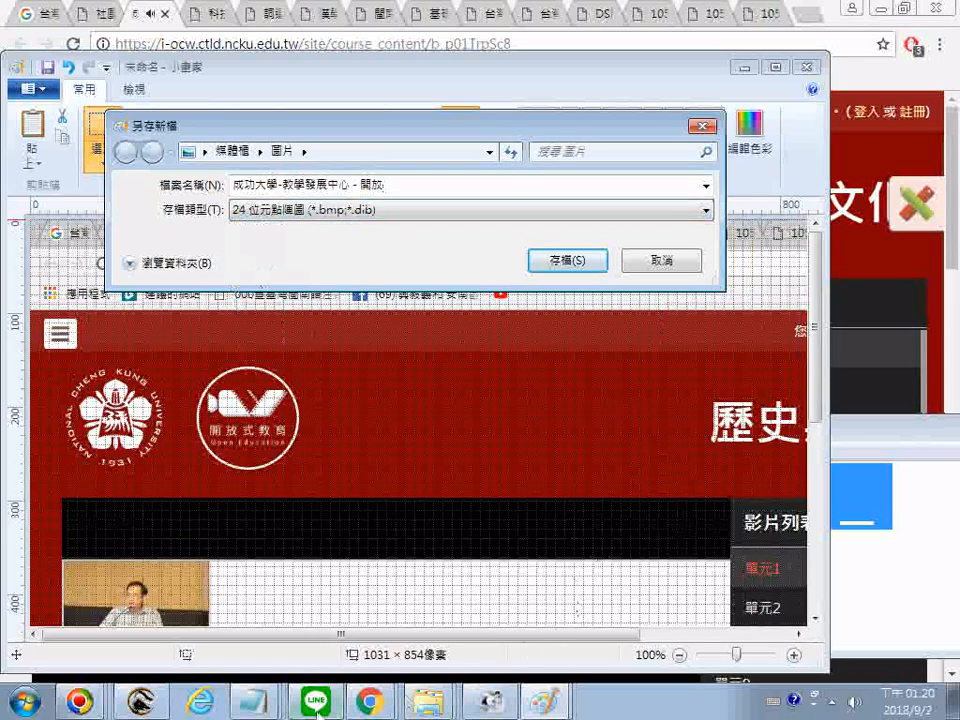
Step: Copy 式課程 _ NCKU _ OCW _ from the Notepad notes and append it to the picture's file name
click(253, 700)
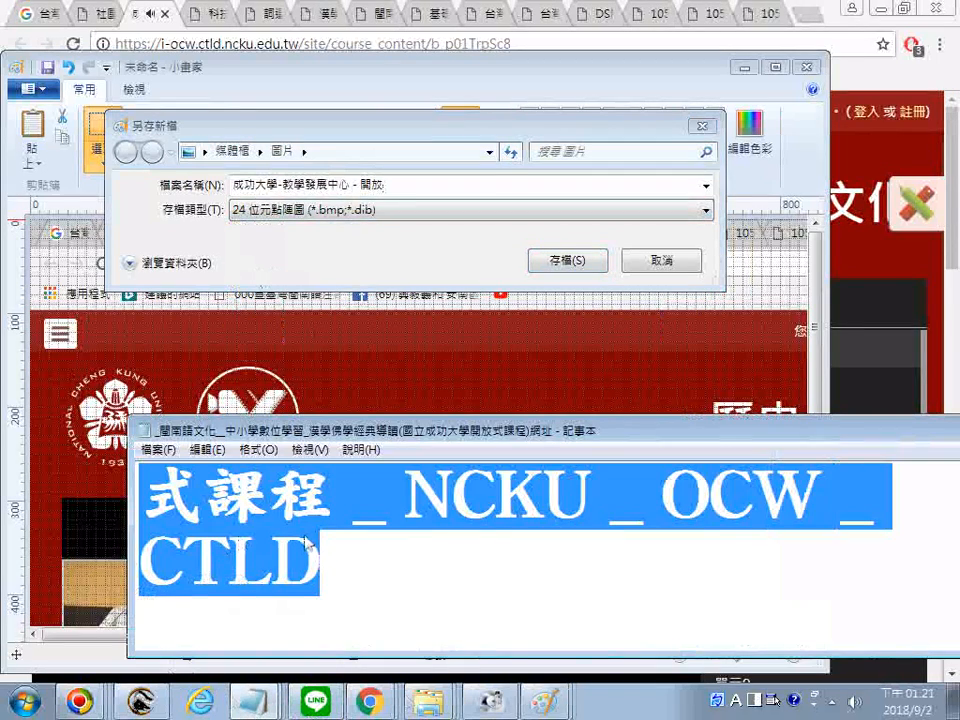
drag(367, 571, 168, 502)
right_click(189, 503)
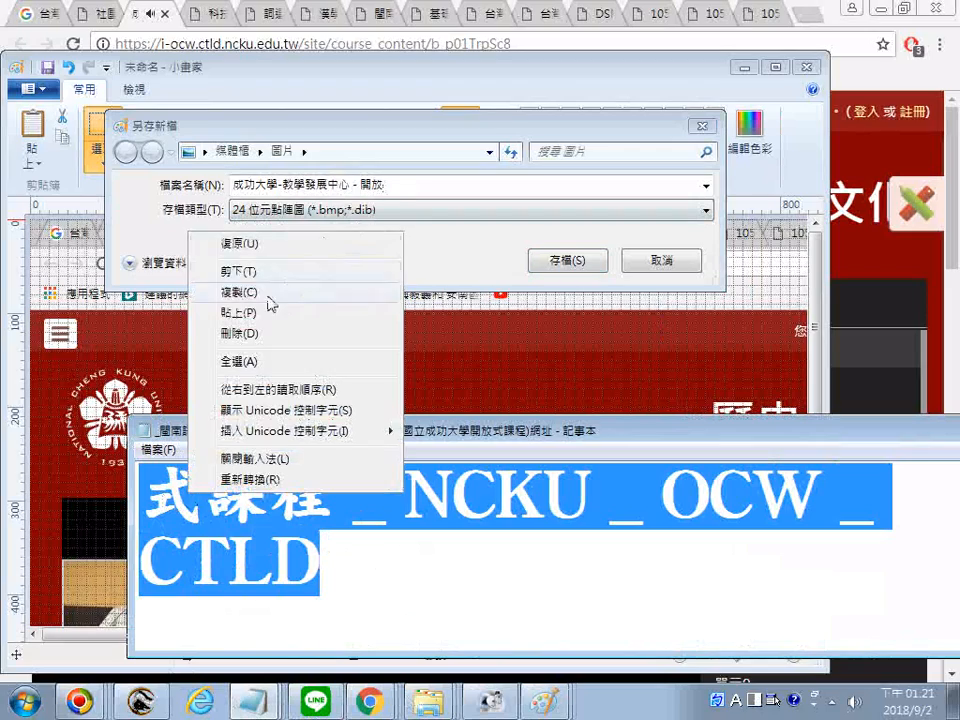
click(263, 296)
click(398, 191)
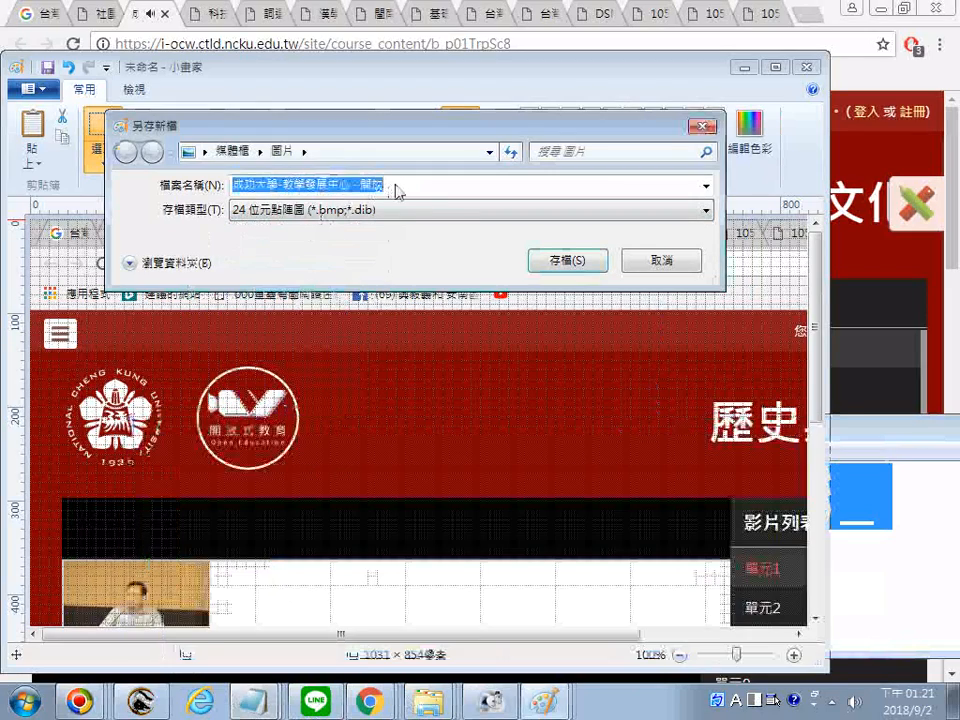
right_click(398, 191)
click(435, 266)
Step: Copy only CTLD from the Notepad notes and append it to the end of the picture's file name
click(205, 652)
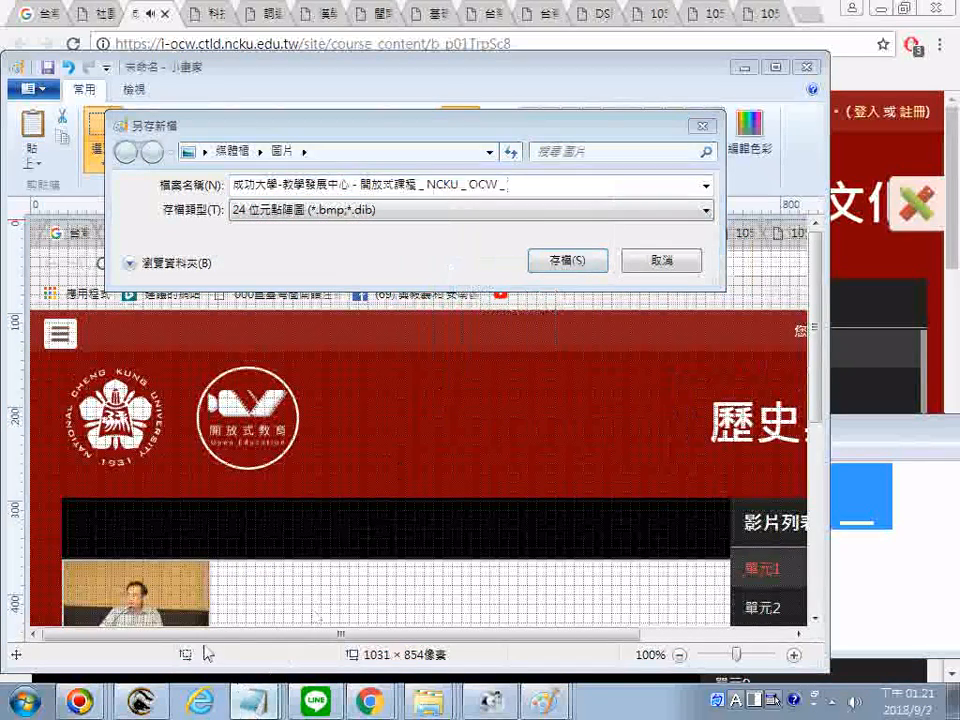
drag(326, 557, 196, 530)
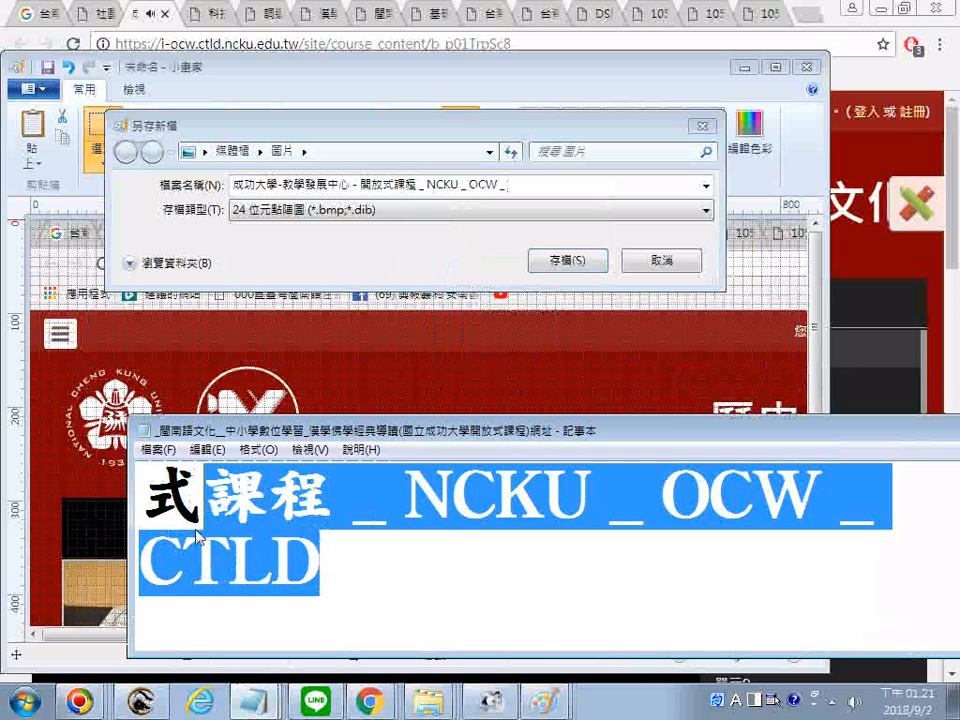
drag(332, 566, 149, 562)
right_click(229, 554)
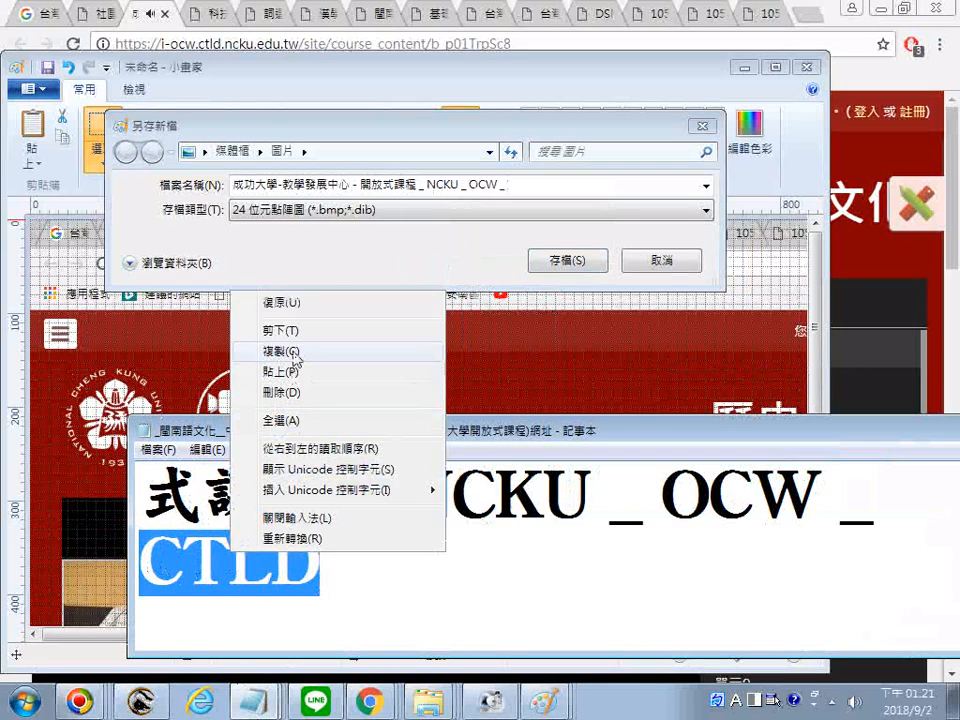
click(292, 353)
scroll(372, 483, down, 1)
scroll(386, 515, down, 1)
scroll(385, 512, up, 2)
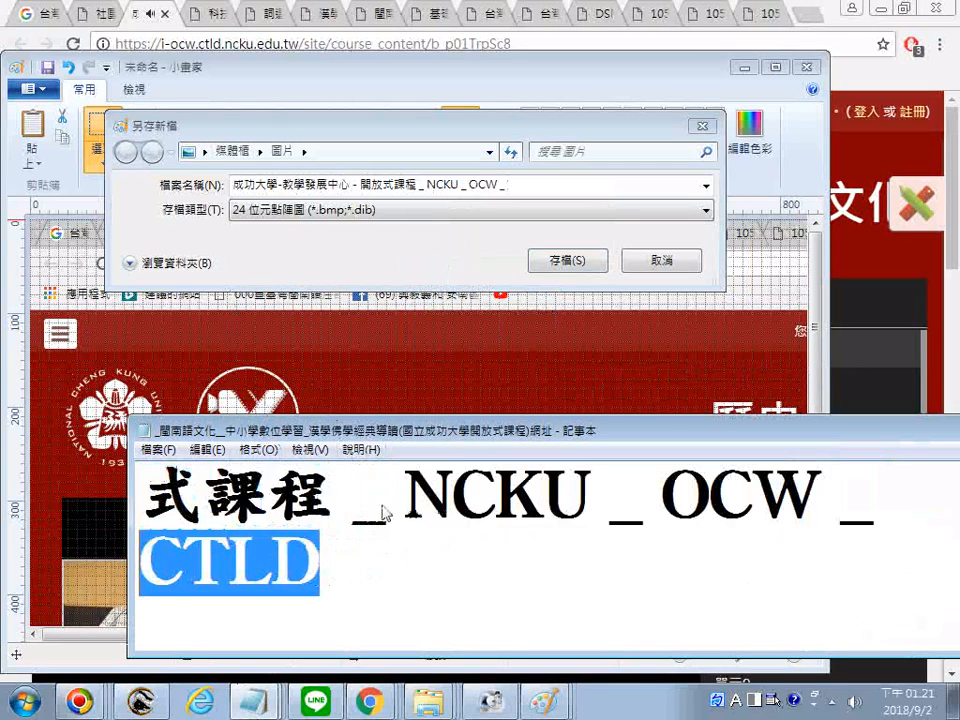
scroll(385, 512, up, 4)
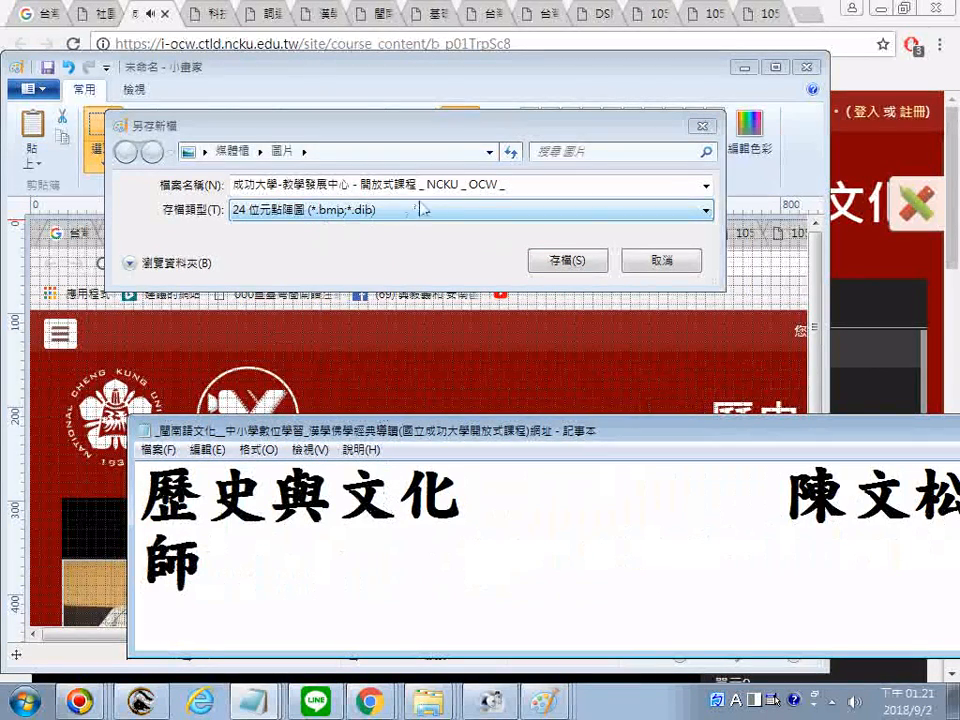
click(529, 187)
right_click(528, 188)
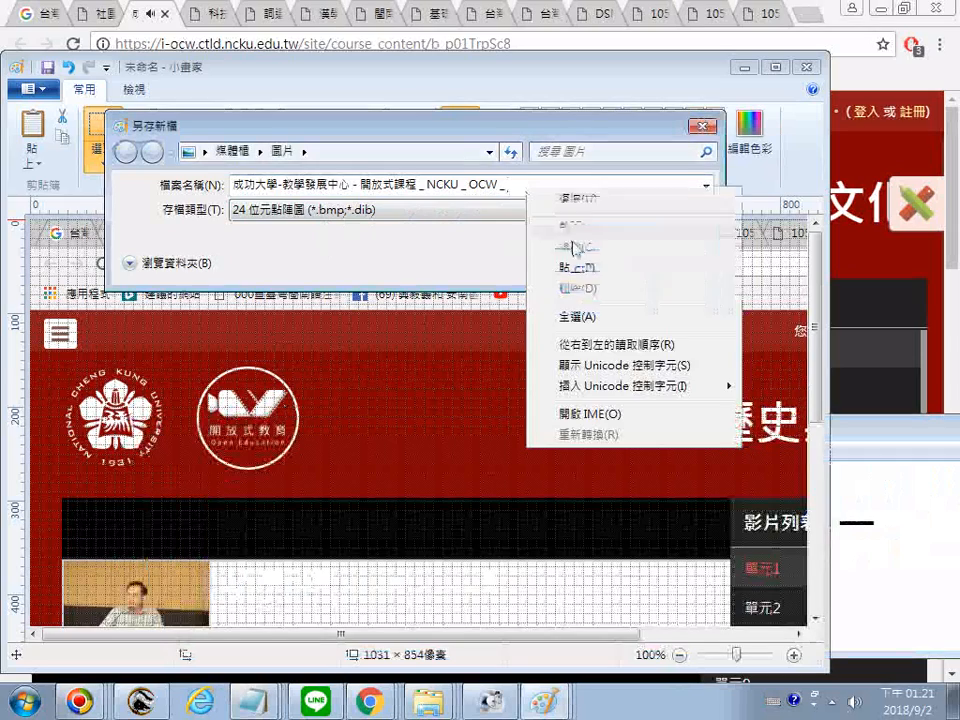
click(556, 263)
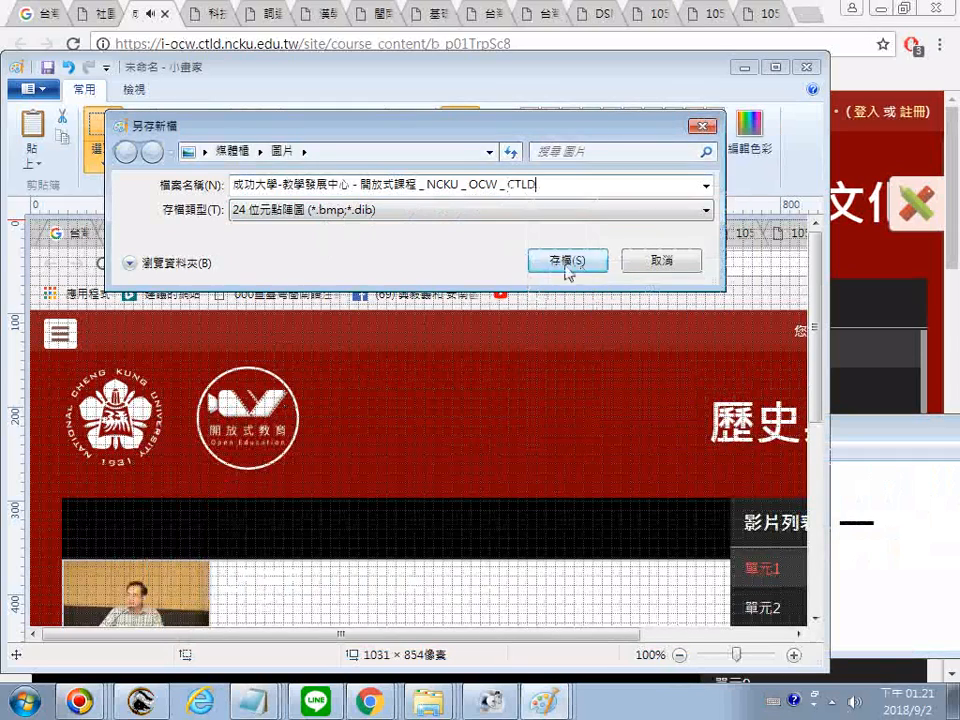
Step: Copy the 歷史與文化 line with the lecturer's name from the Notepad notes and insert it at the start of the picture's file name
click(250, 700)
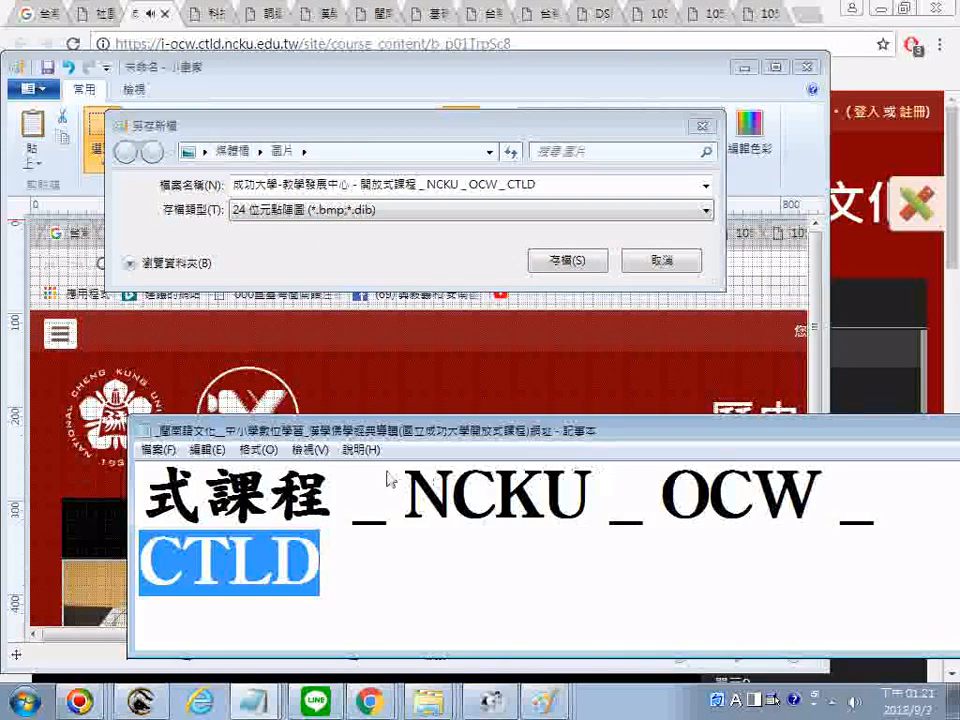
scroll(390, 482, up, 1)
scroll(533, 498, up, 1)
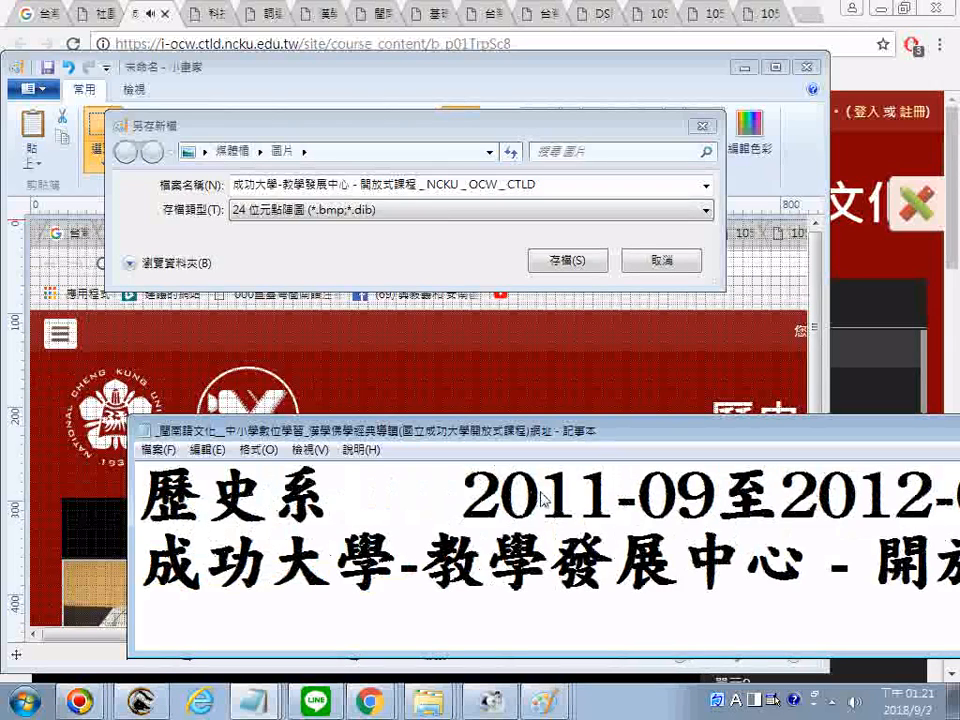
scroll(545, 500, up, 1)
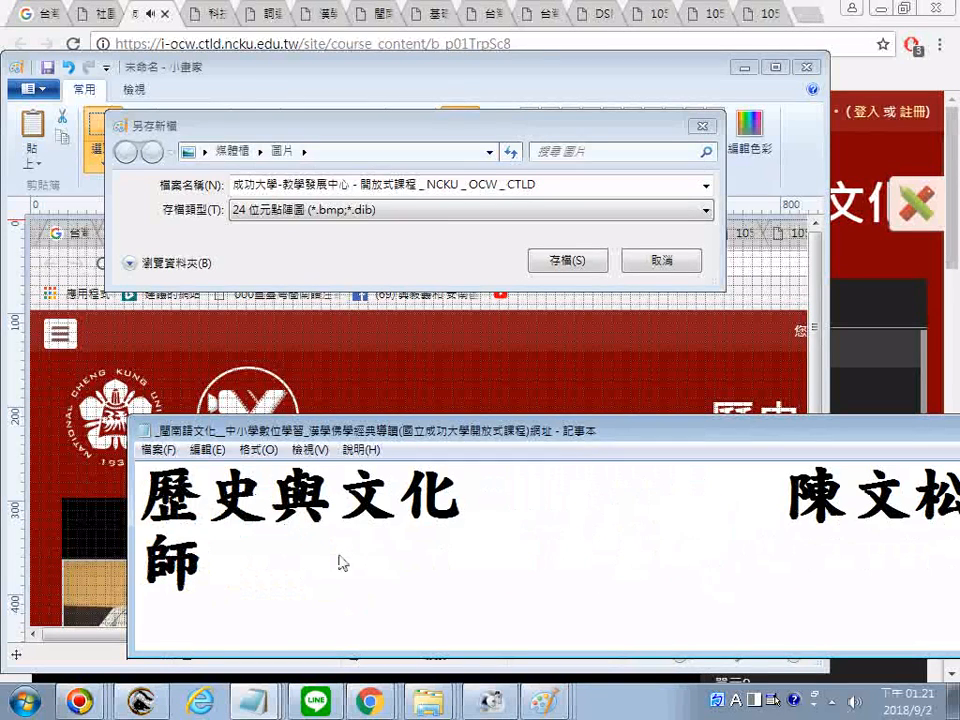
drag(208, 580, 142, 472)
right_click(236, 505)
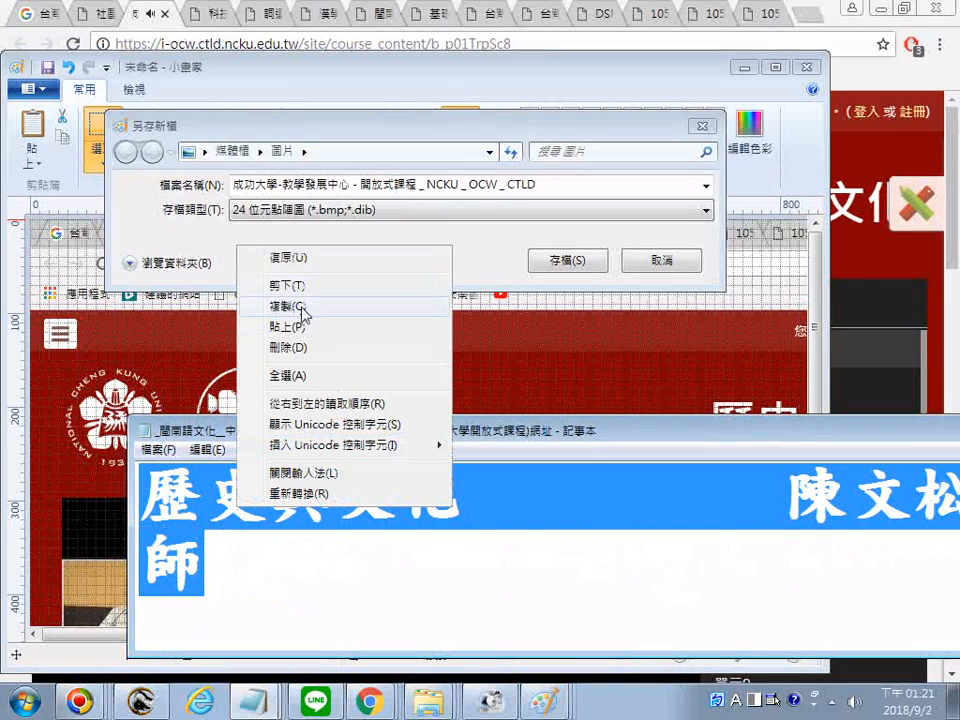
click(321, 307)
click(240, 196)
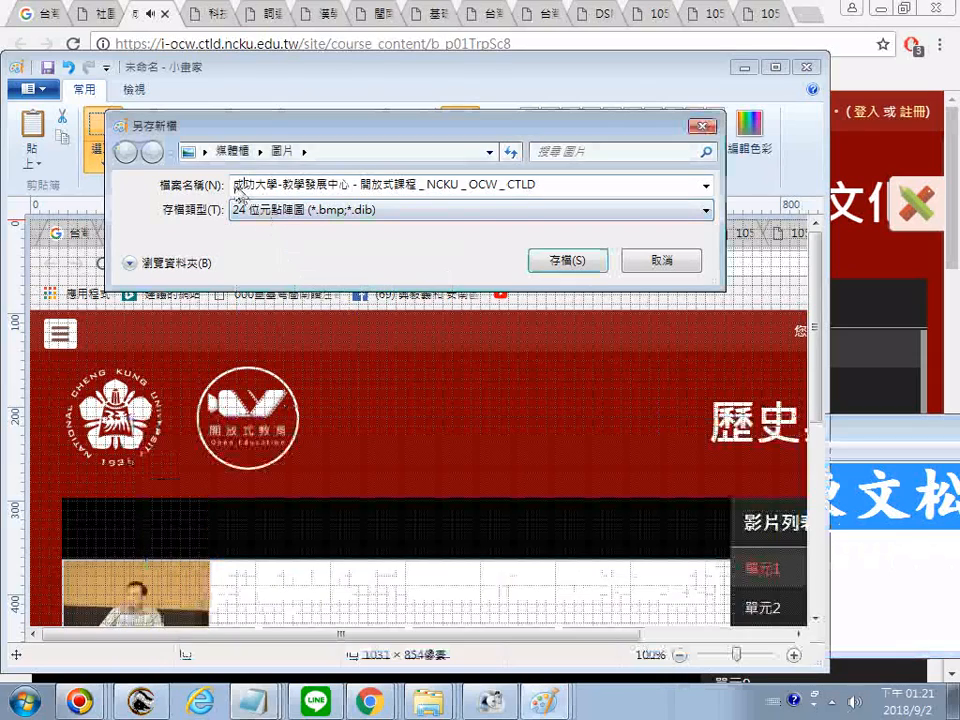
right_click(240, 196)
click(270, 272)
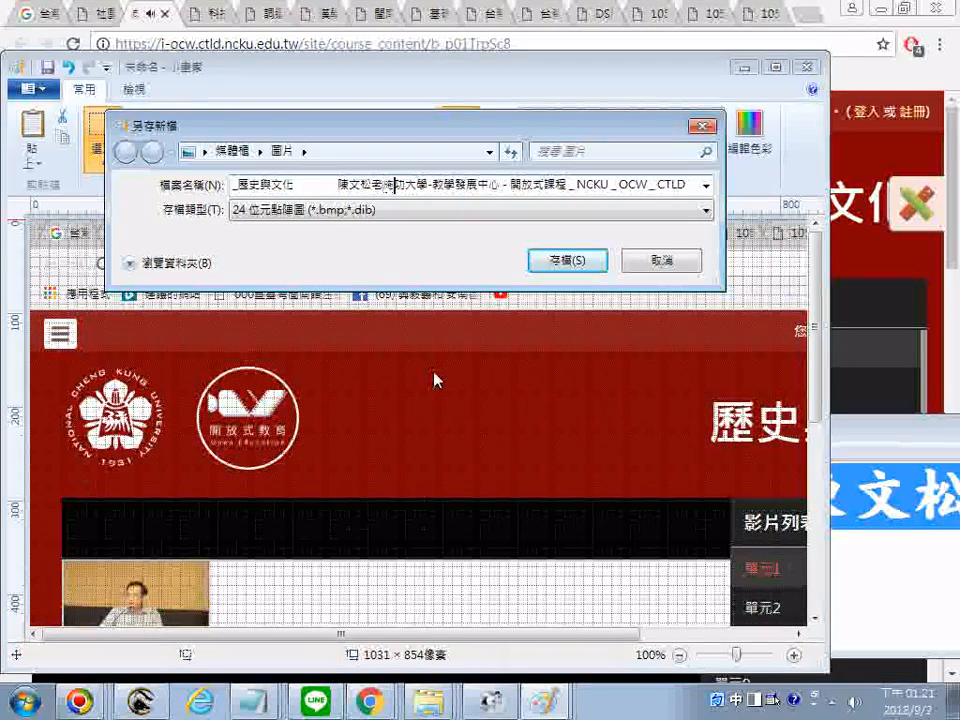
Step: Complete 老師, replace the spaces after 歷史與文化 with (, insert 主講_ before 成功大學, close with ) and save the picture
key(Down)
key(2)
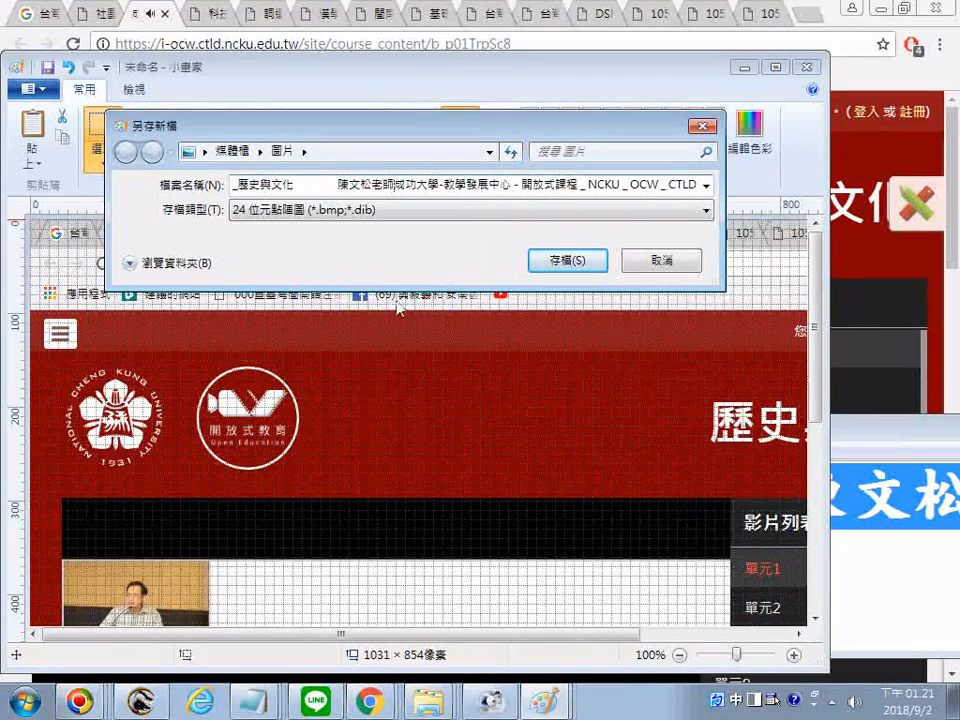
drag(296, 188, 336, 189)
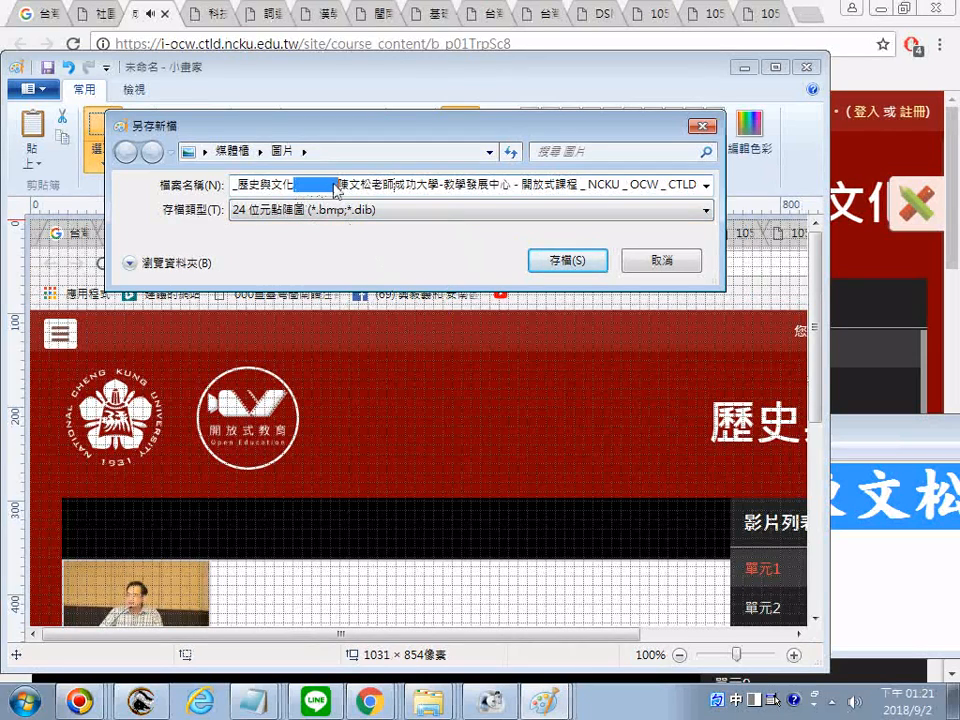
text(()
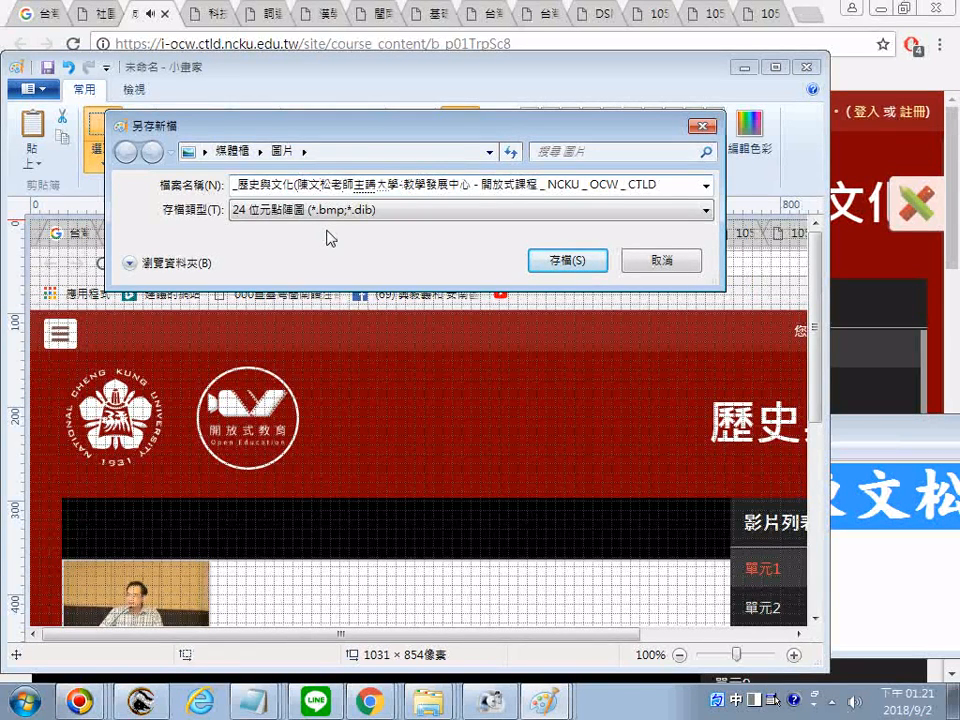
text(成功)
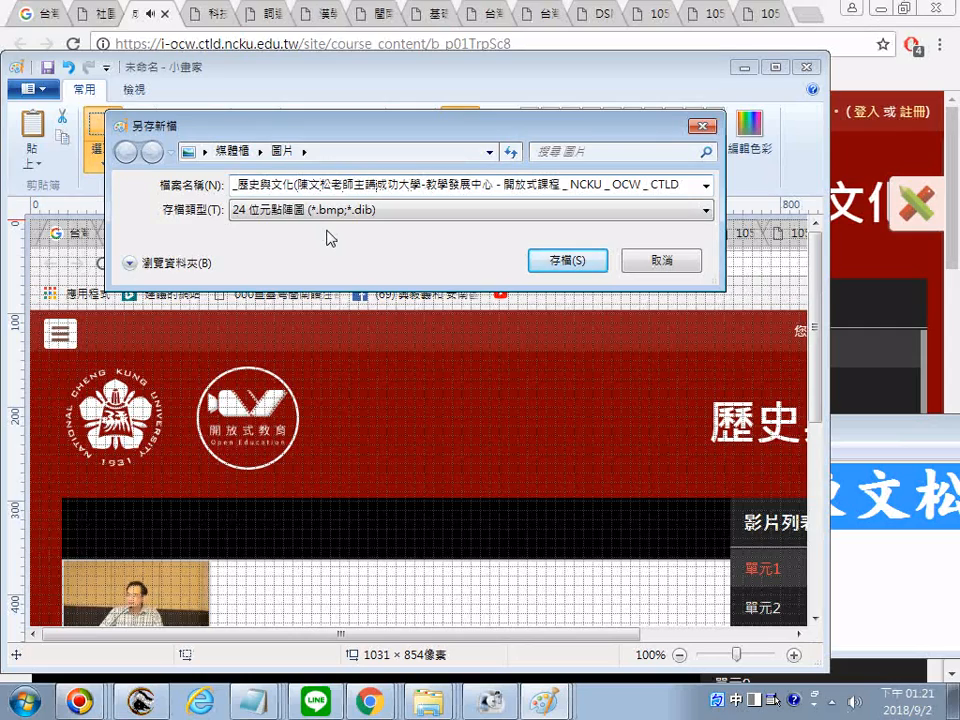
text())
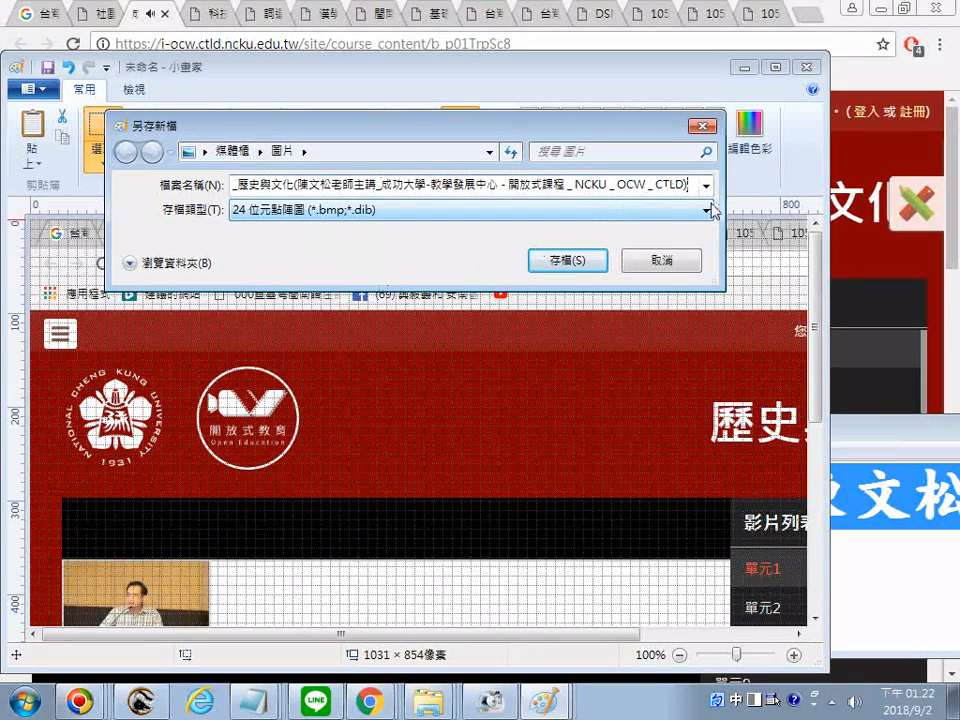
key(Return)
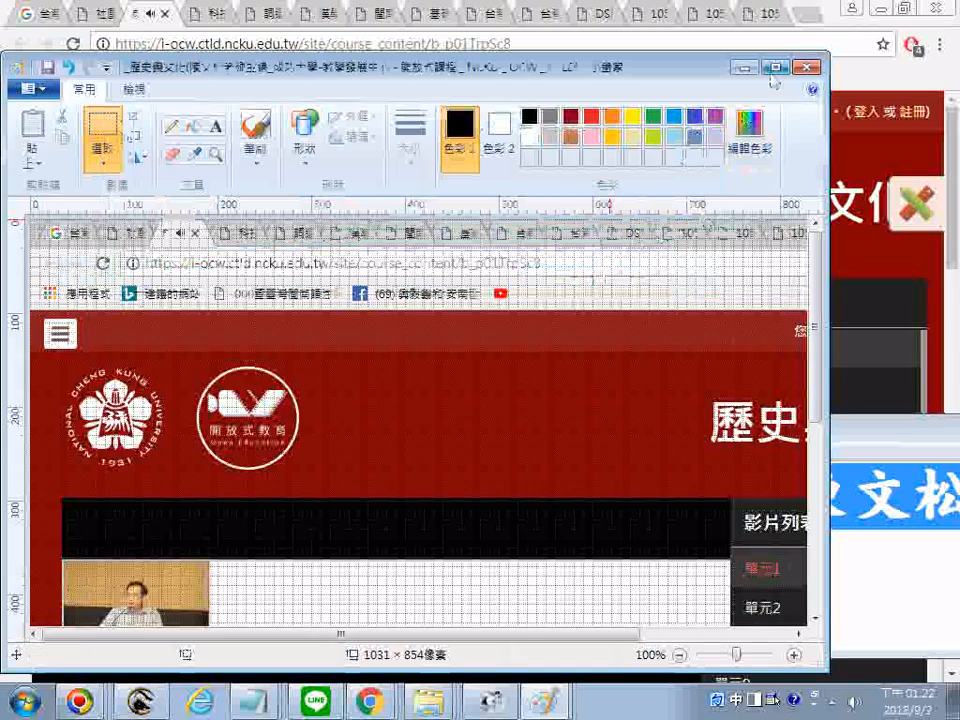
scroll(680, 138, down, 1)
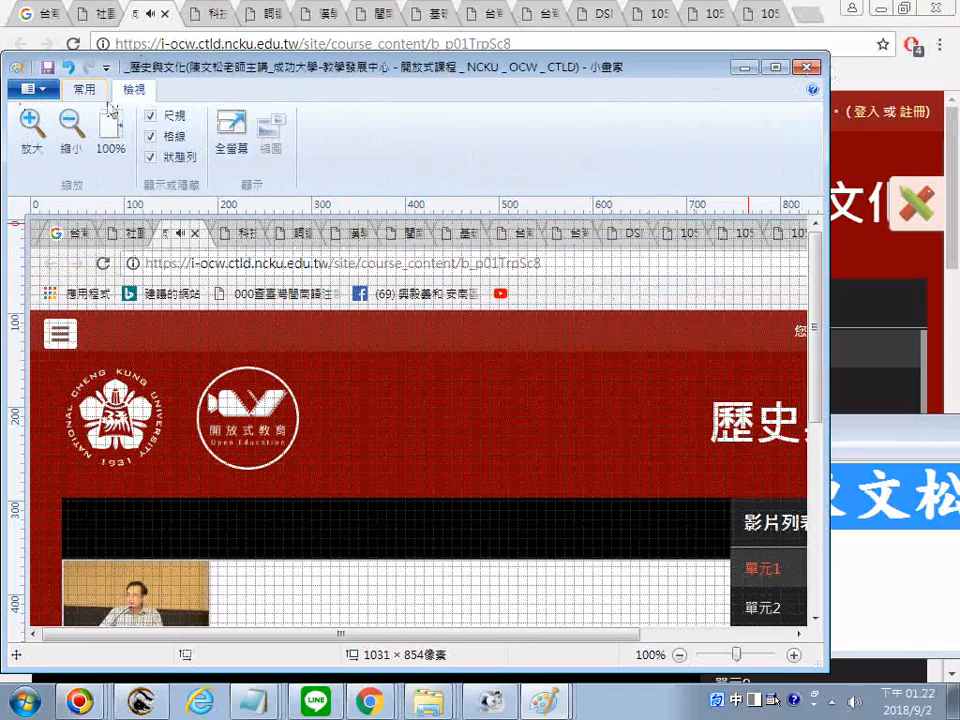
click(43, 91)
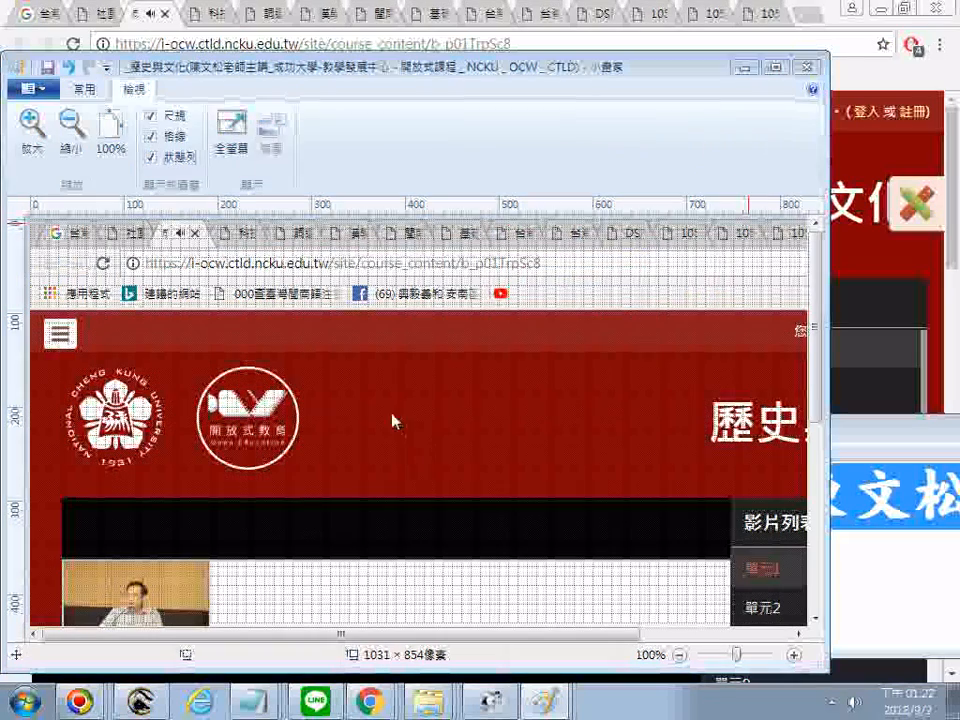
Step: Save the course page picture in PNG format and close the picture editor
click(298, 210)
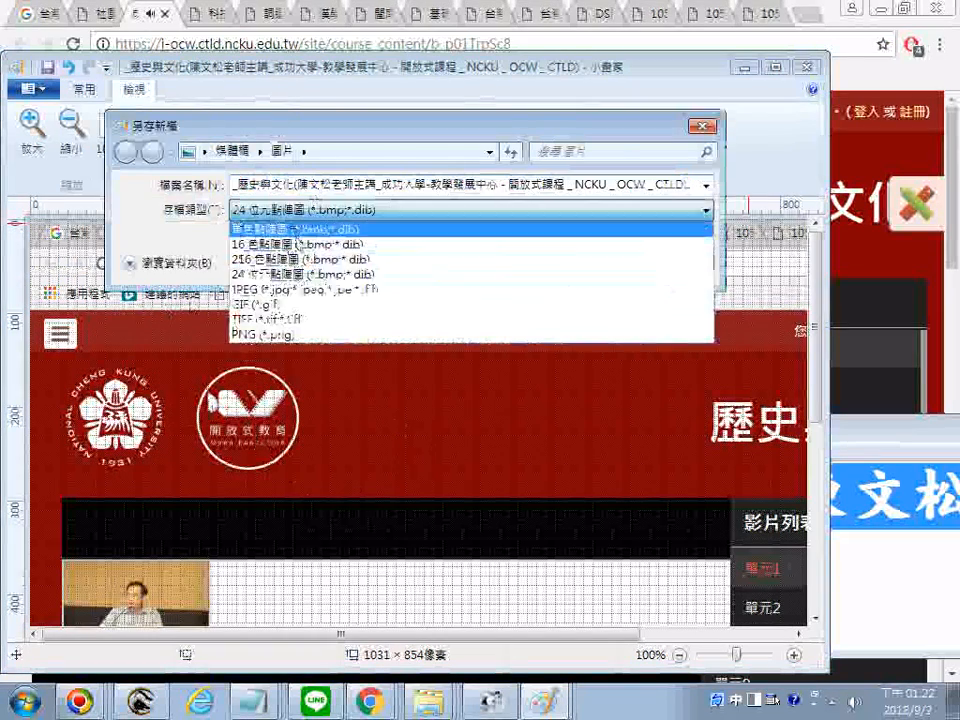
click(265, 334)
click(570, 258)
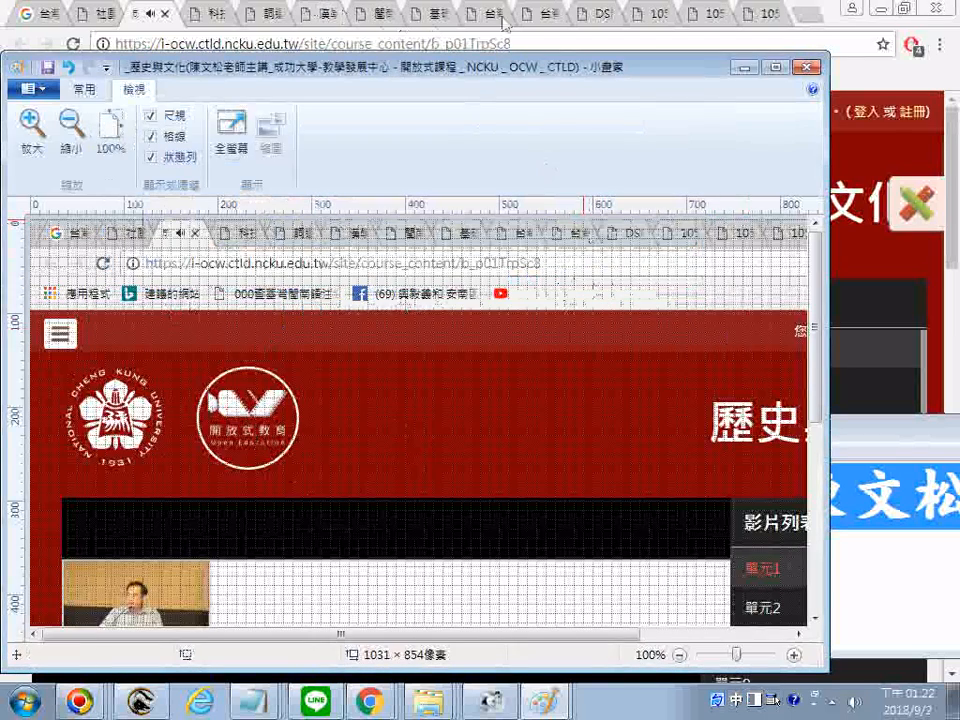
click(808, 67)
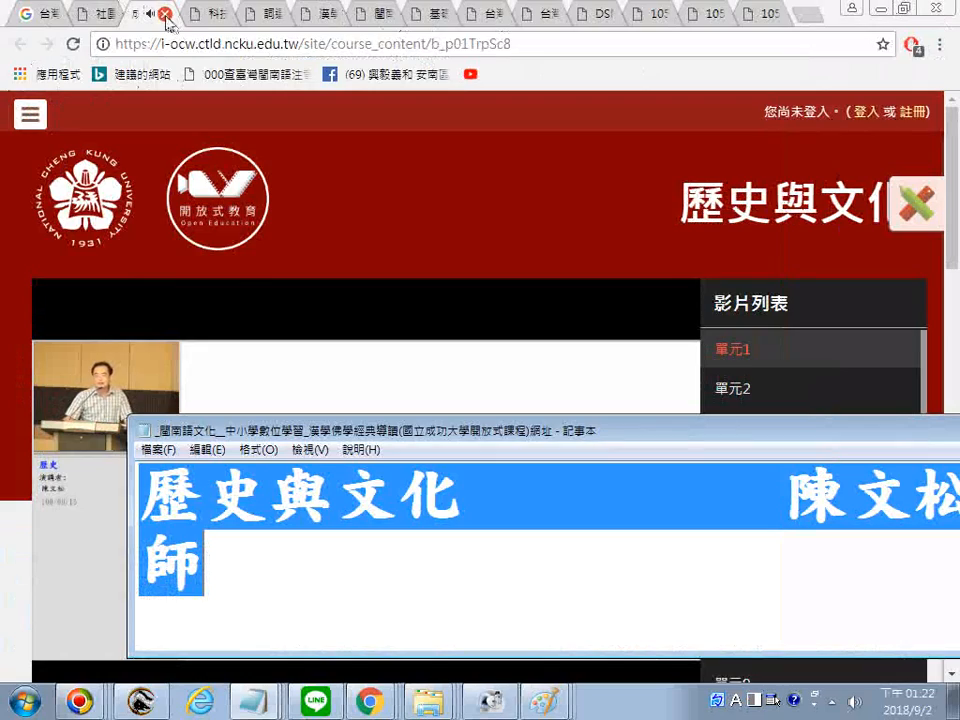
Step: Open the course address listed in the 科技與社會 record in a new browser tab
click(203, 16)
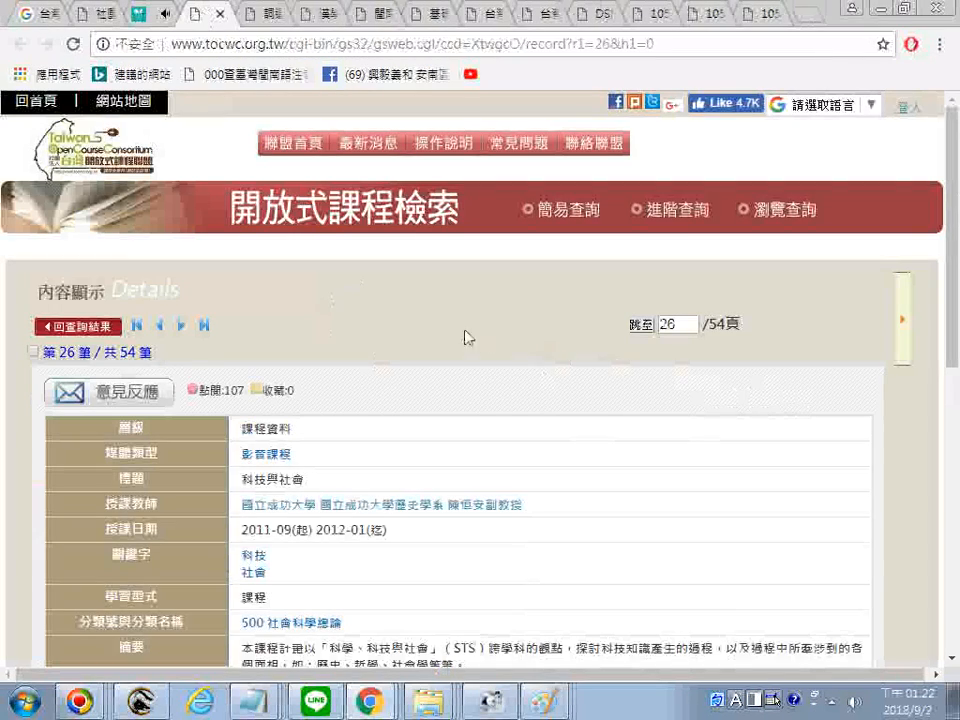
scroll(514, 377, down, 4)
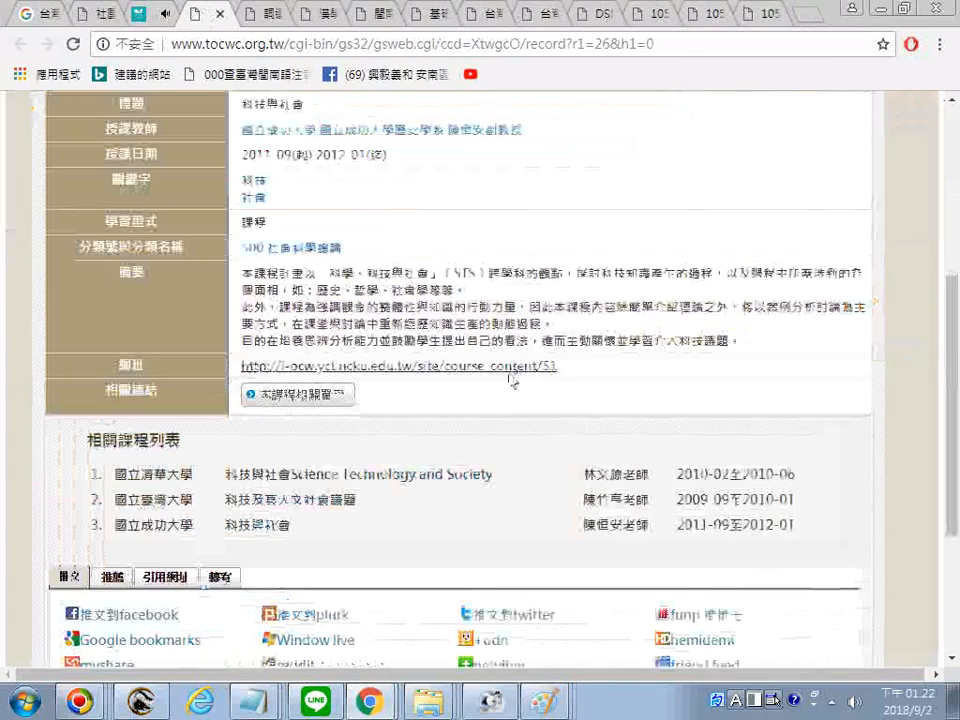
right_click(528, 369)
click(590, 376)
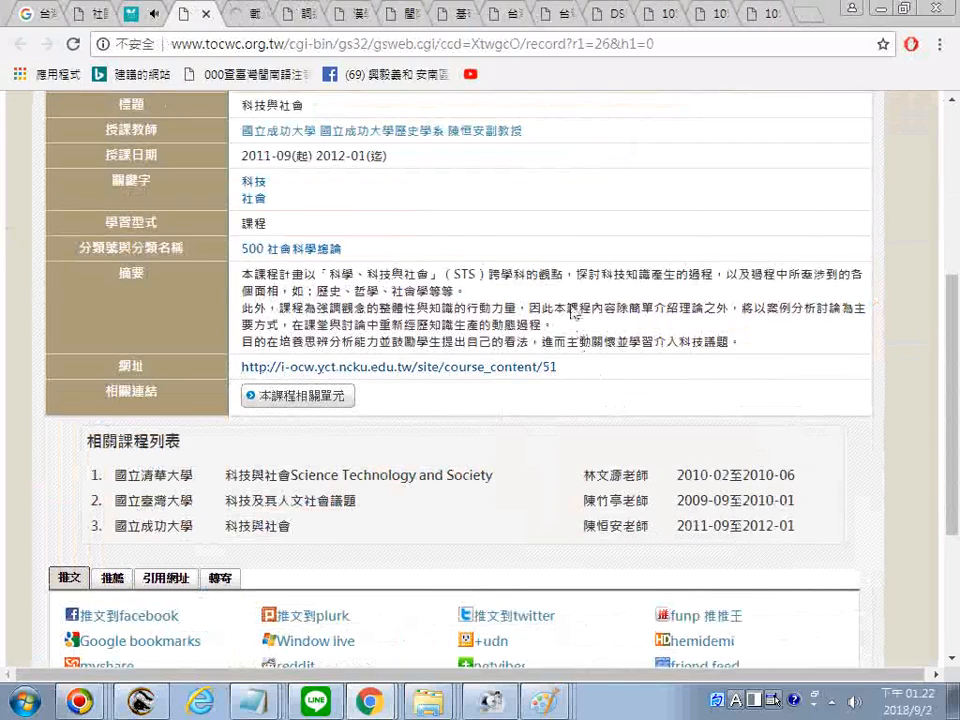
Step: Save the 科技與社會 record page as a PDF named 科技與社會__台灣開放式課程聯盟
scroll(475, 445, up, 4)
right_click(385, 368)
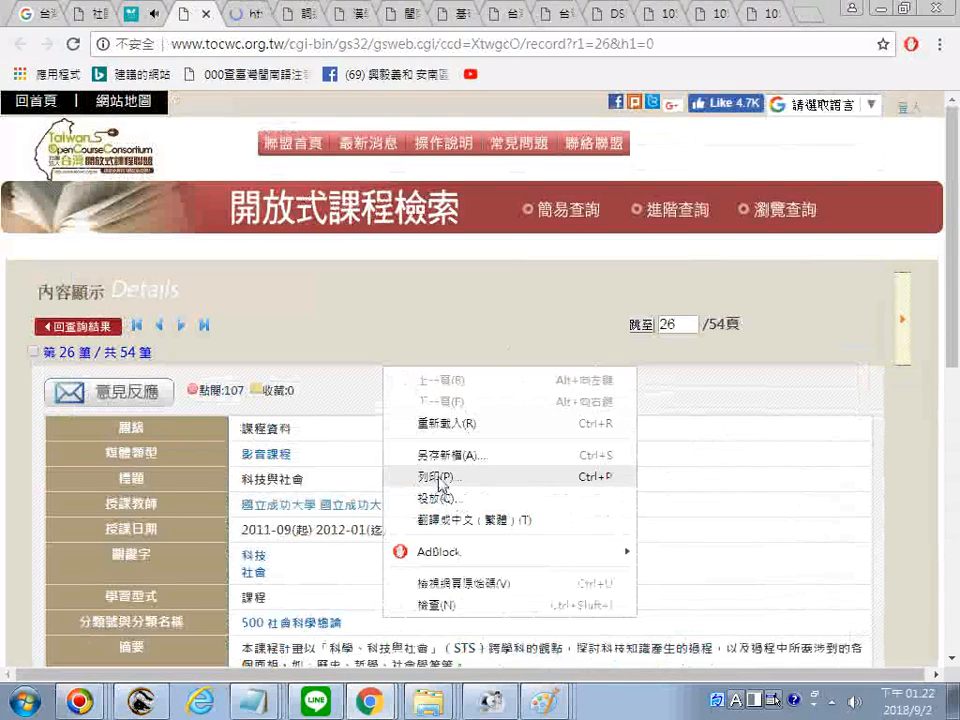
click(455, 475)
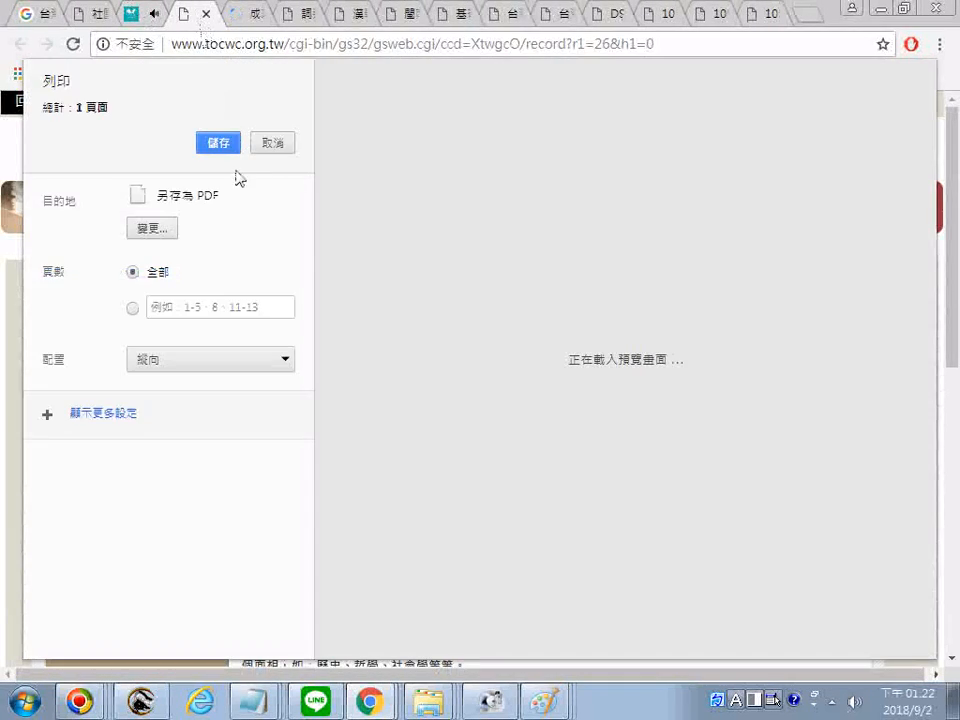
click(216, 144)
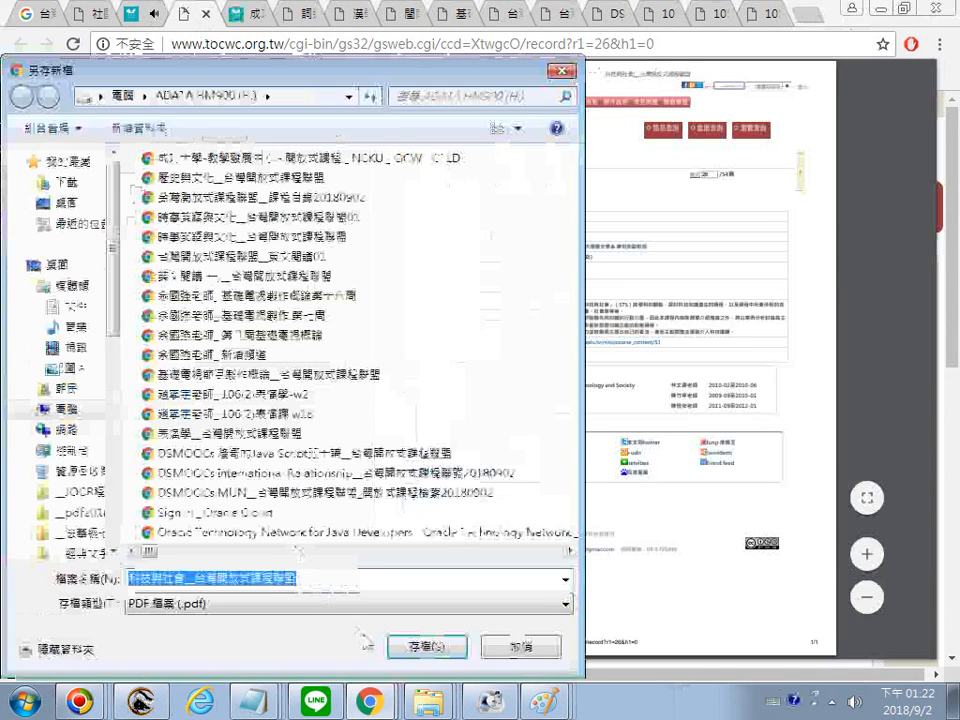
click(411, 648)
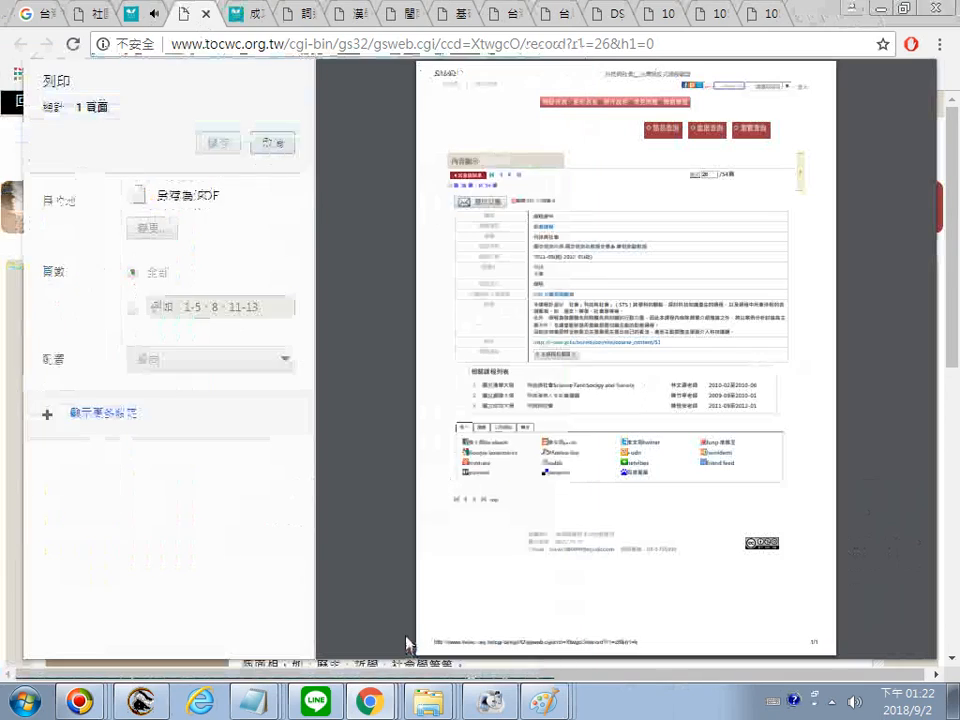
Step: Close the 科技與社會 record and copy the address of the opened NCKU open education site
key(ctrl+w)
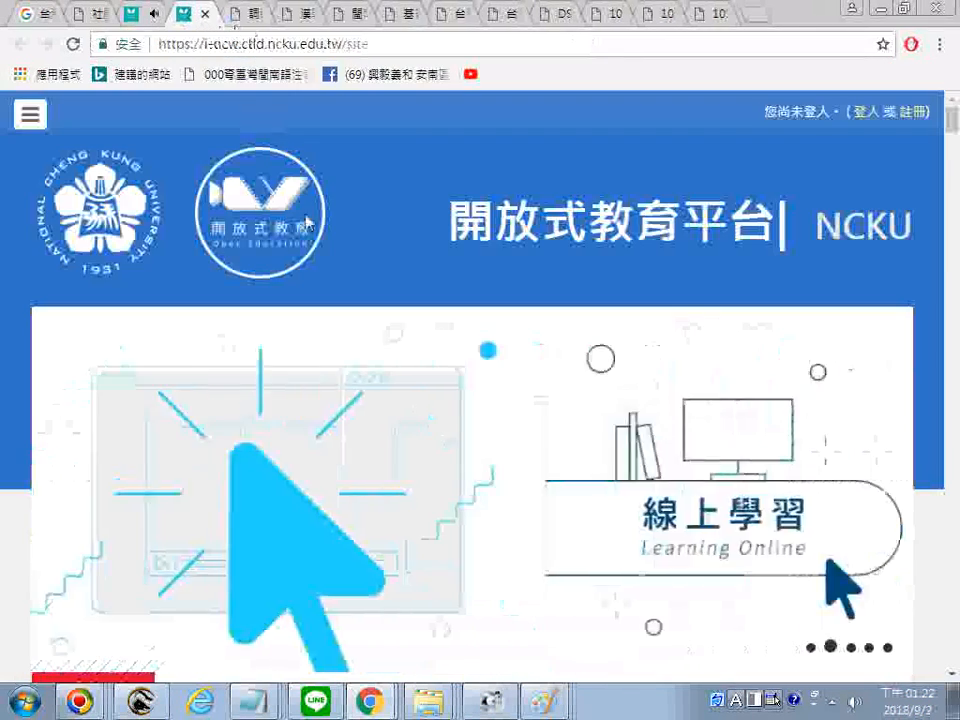
click(263, 44)
key(ctrl+c)
right_click(345, 43)
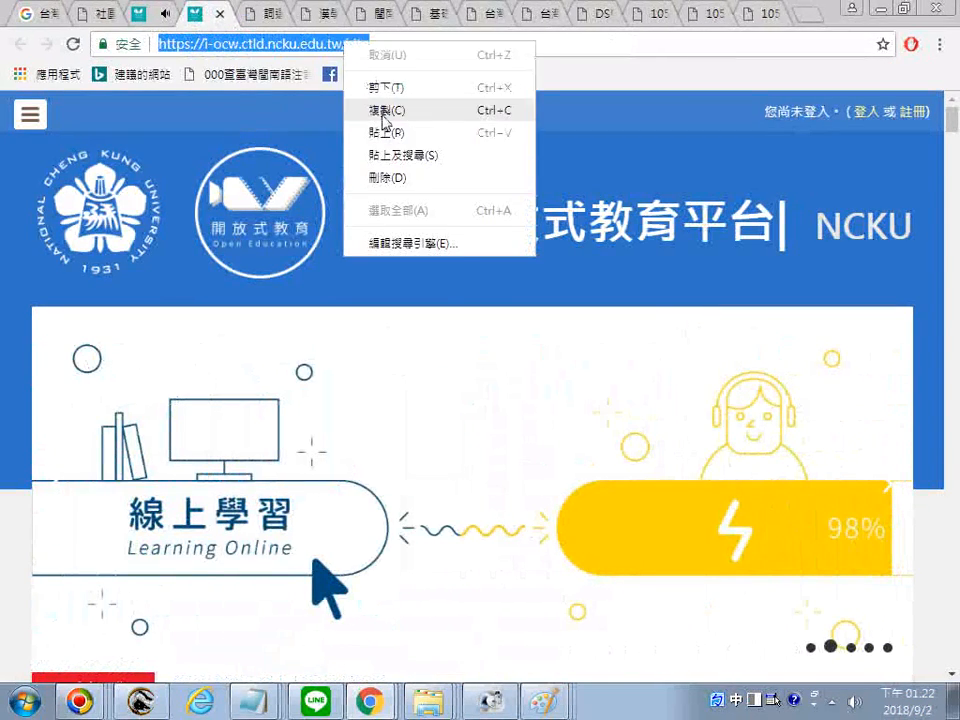
click(381, 109)
scroll(518, 479, down, 5)
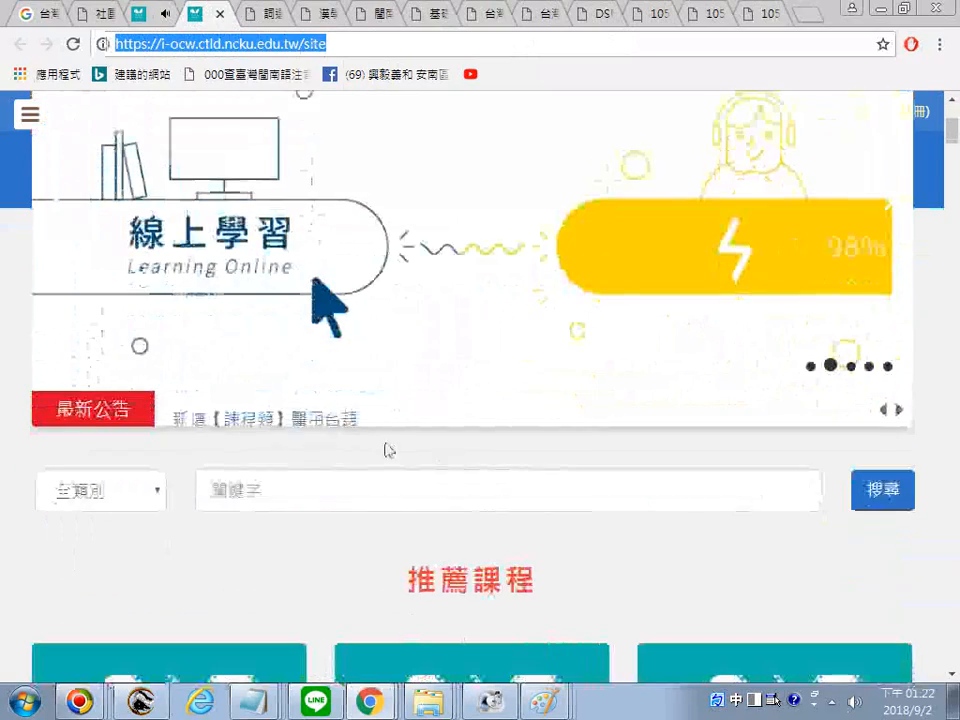
scroll(296, 439, down, 4)
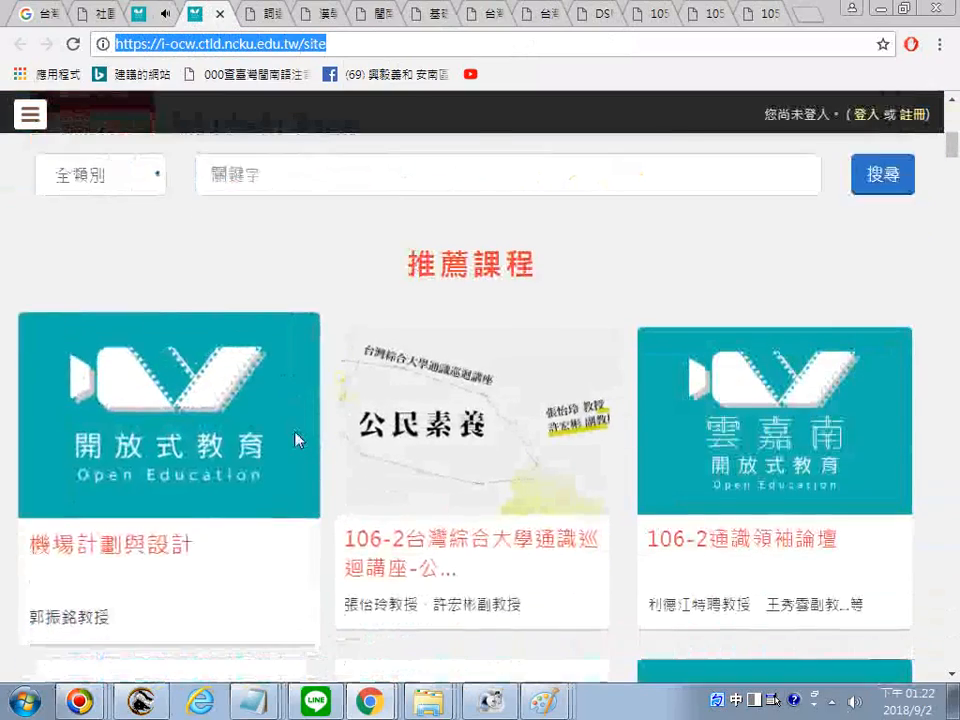
scroll(270, 428, down, 6)
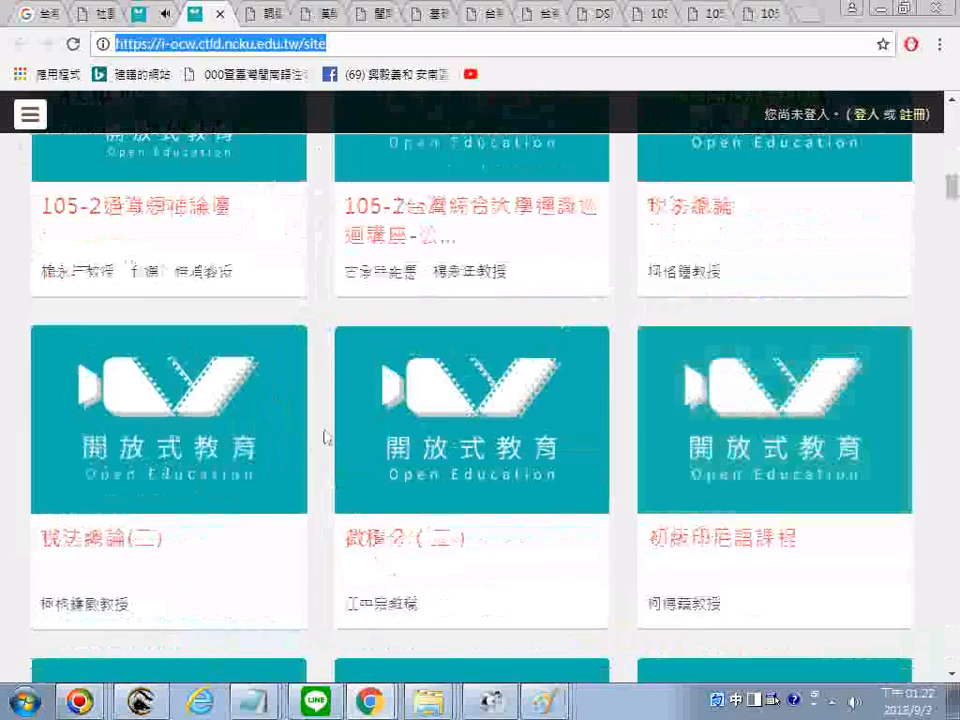
Step: Switch to the Notepad notes and add a separator line of equals signs below the last course address
click(258, 705)
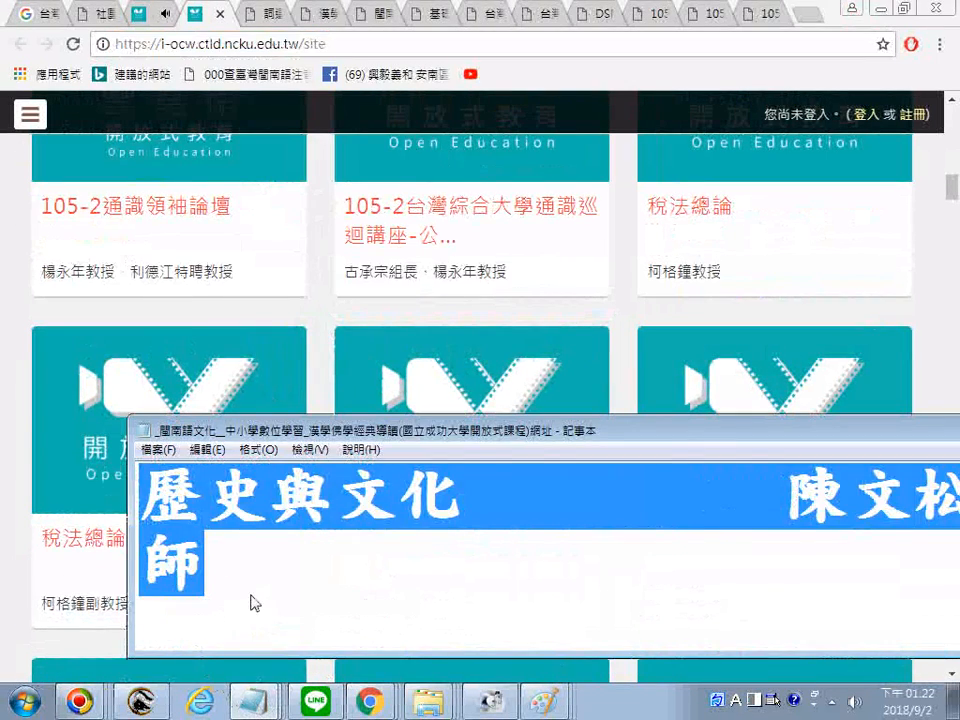
scroll(264, 581, down, 1)
drag(352, 437, 342, 280)
scroll(336, 461, down, 1)
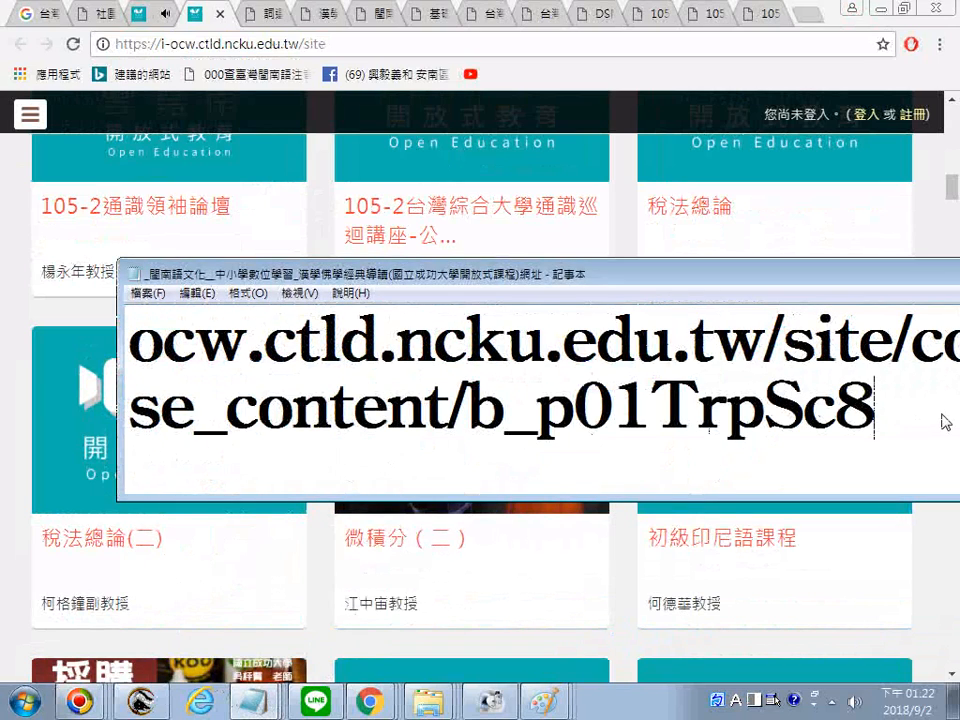
key(Return)
key(Return)
text(=============)
key(Return)
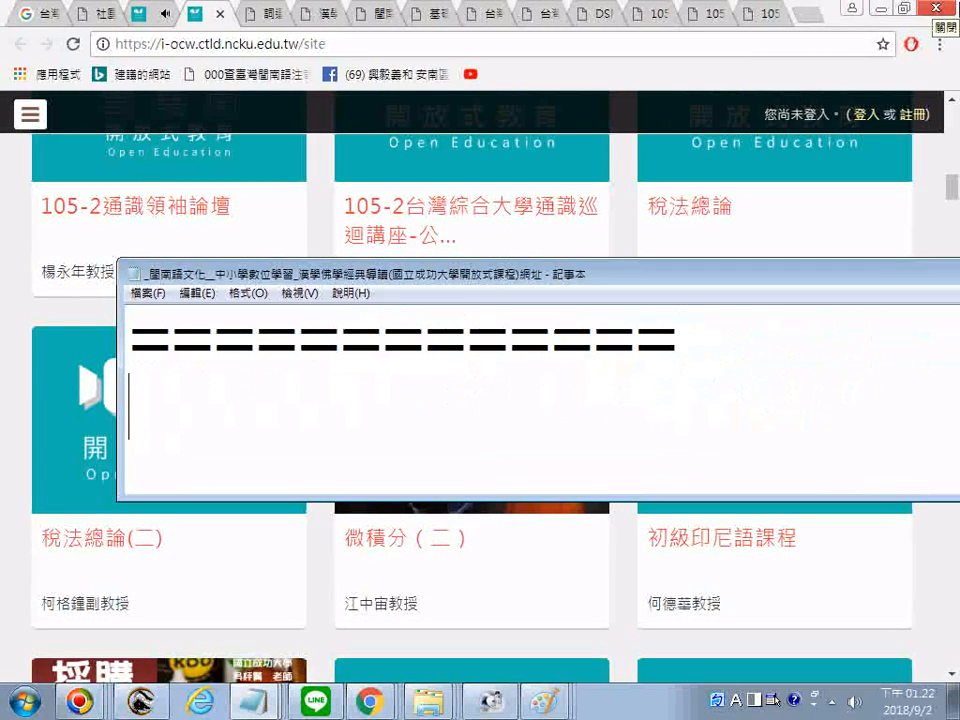
key(ctrl+v)
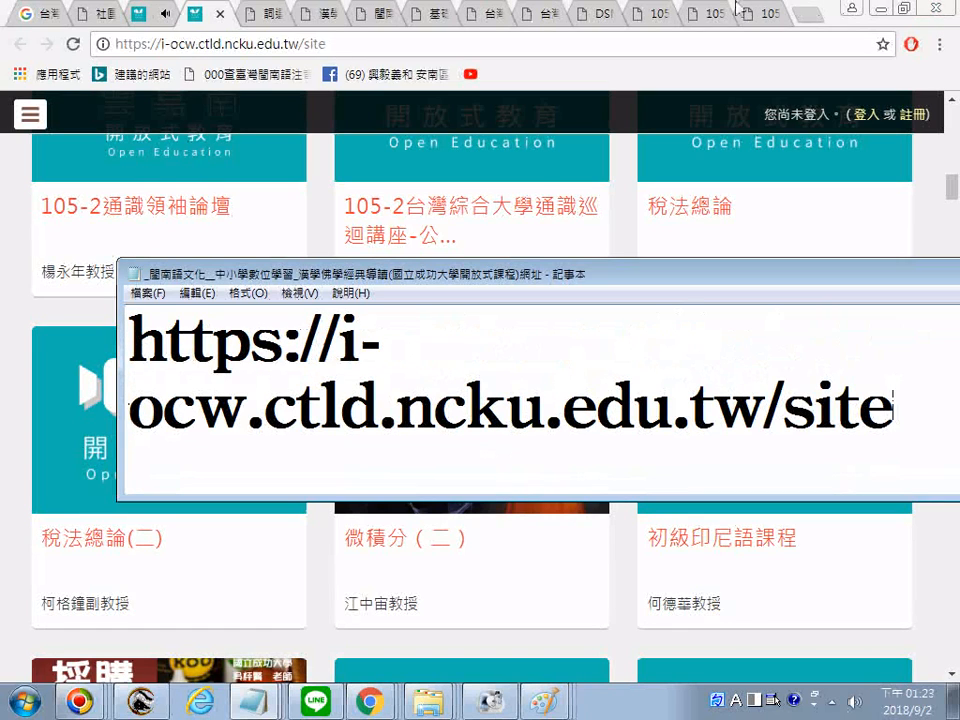
scroll(374, 399, up, 1)
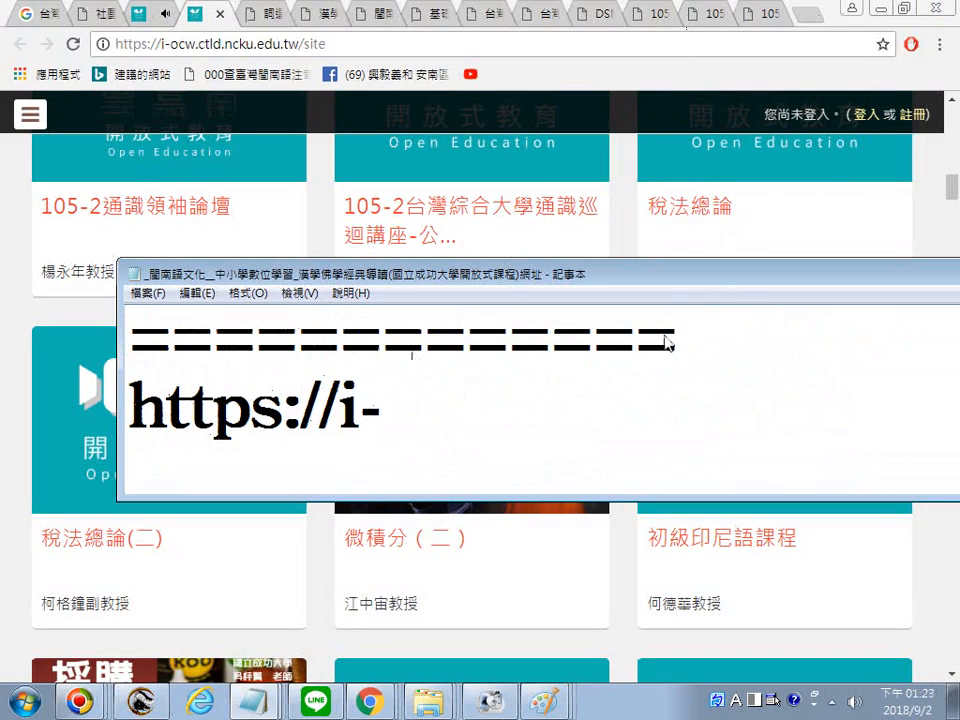
key(ctrl+z)
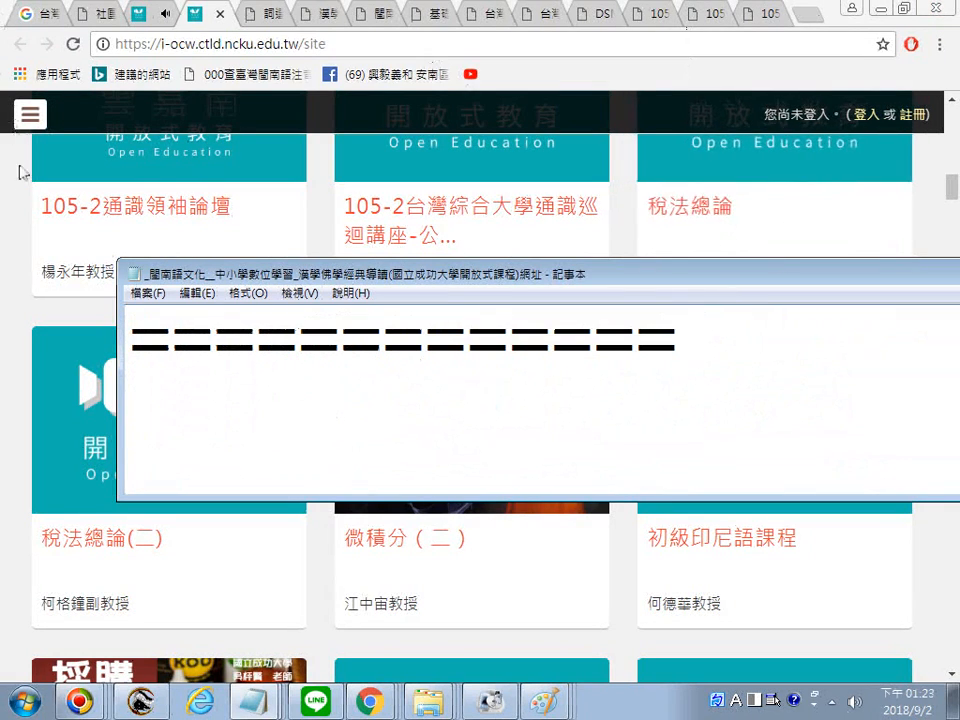
Step: Print the NCKU open education page to PDF, copy the suggested file name, try to save under it and decline replacing the existing file
right_click(14, 280)
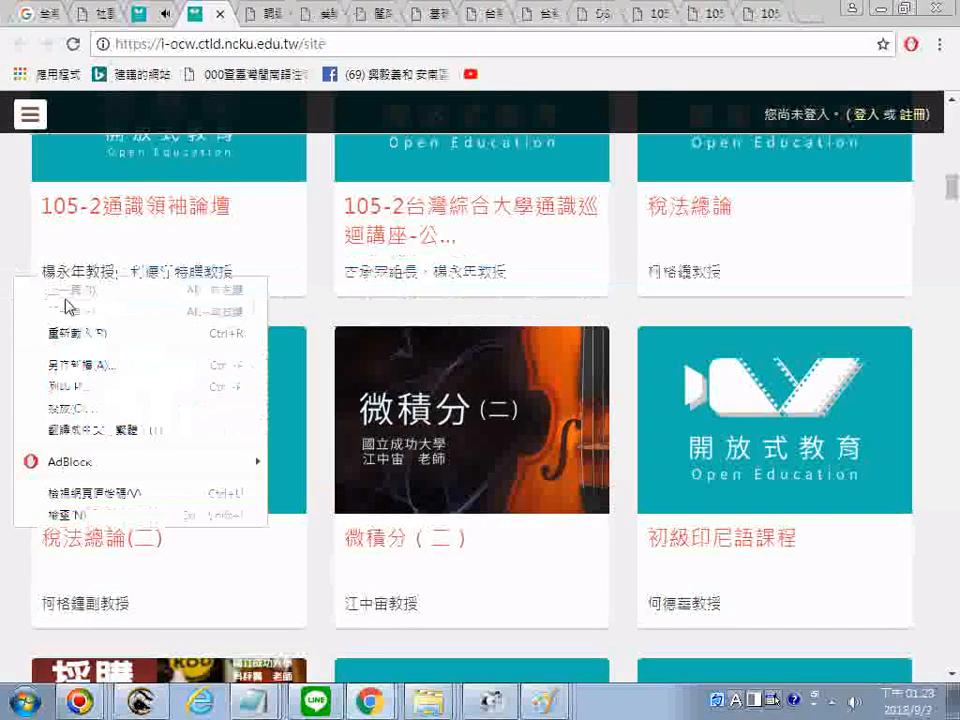
click(85, 389)
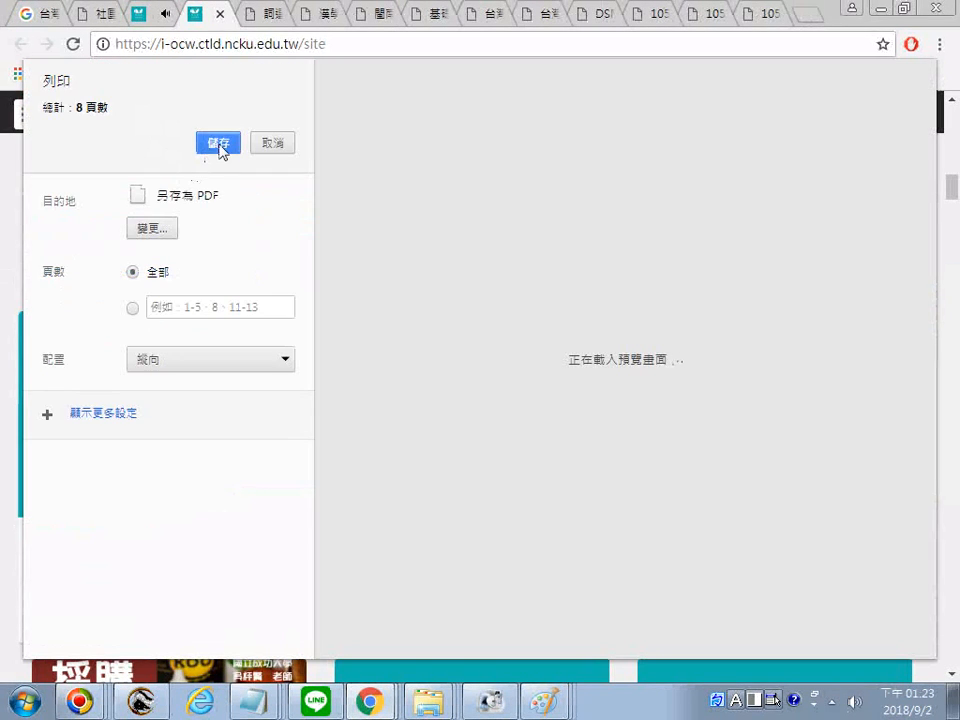
click(218, 150)
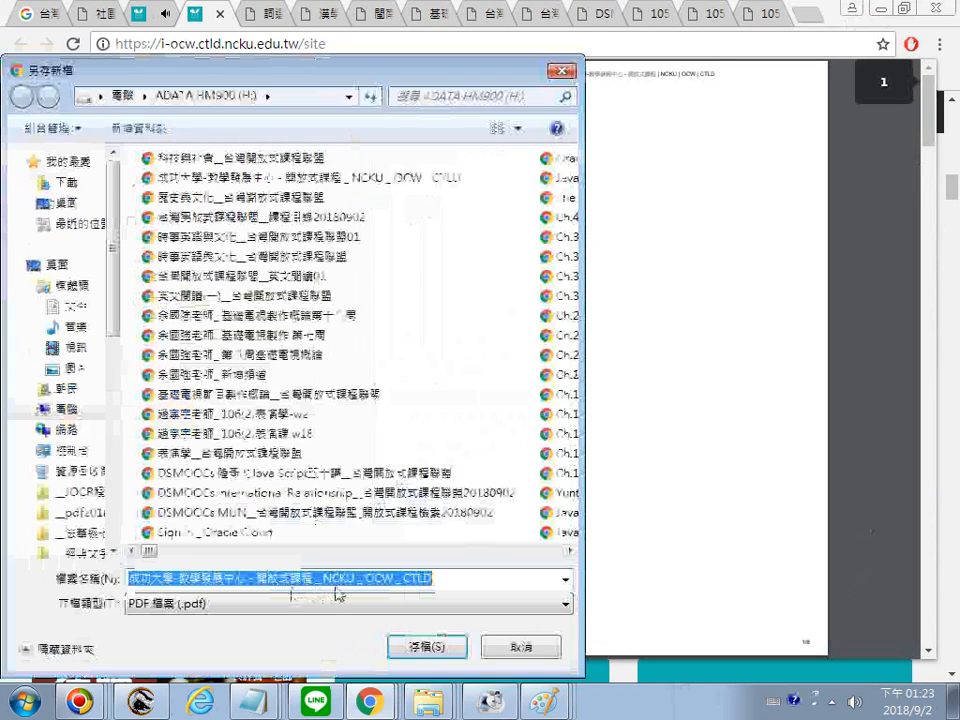
right_click(368, 582)
click(428, 379)
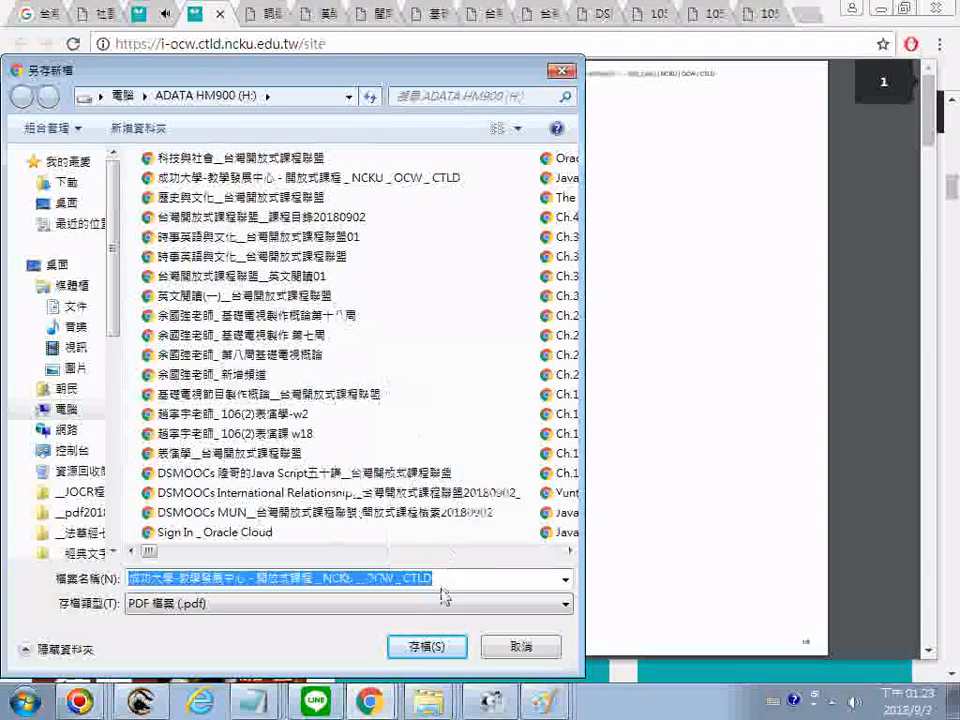
click(432, 645)
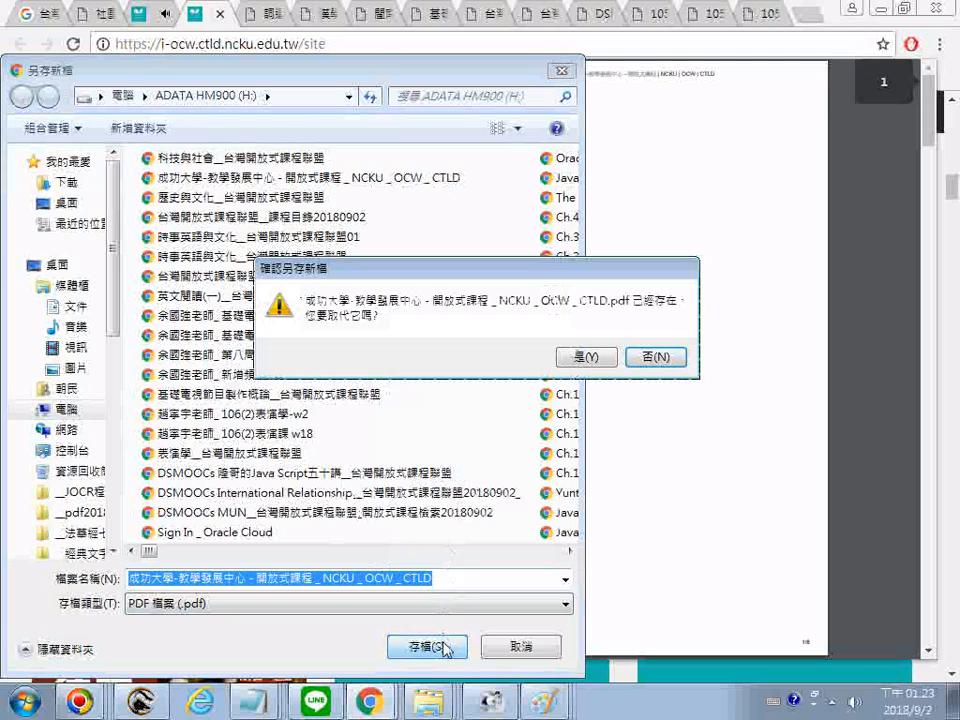
click(655, 357)
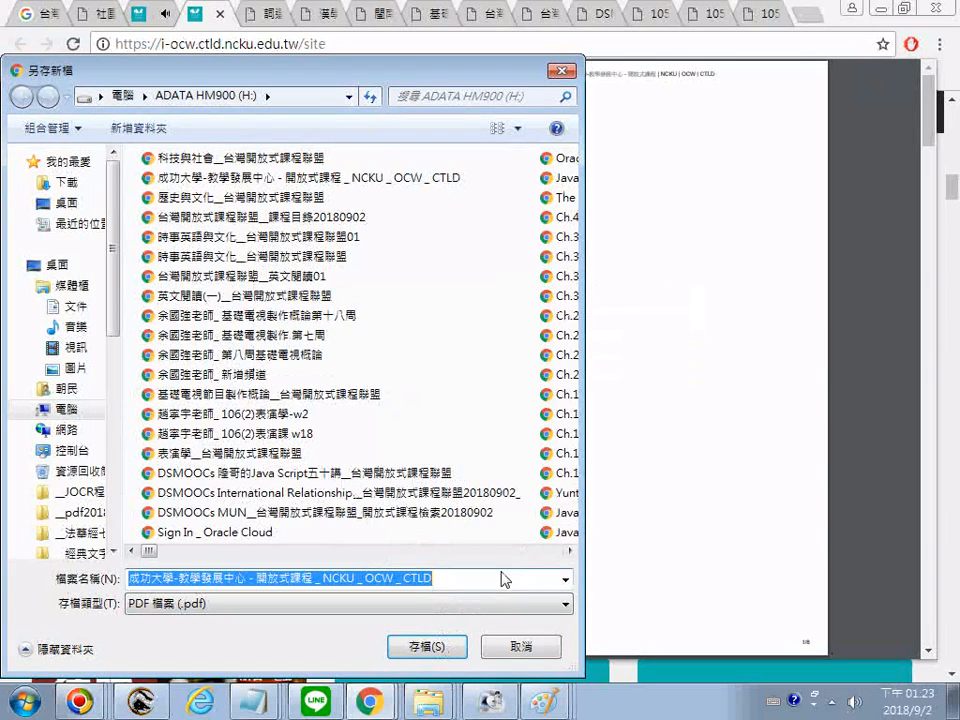
Step: Add _ at the start of the PDF's file name and _20180902 at its end
click(504, 579)
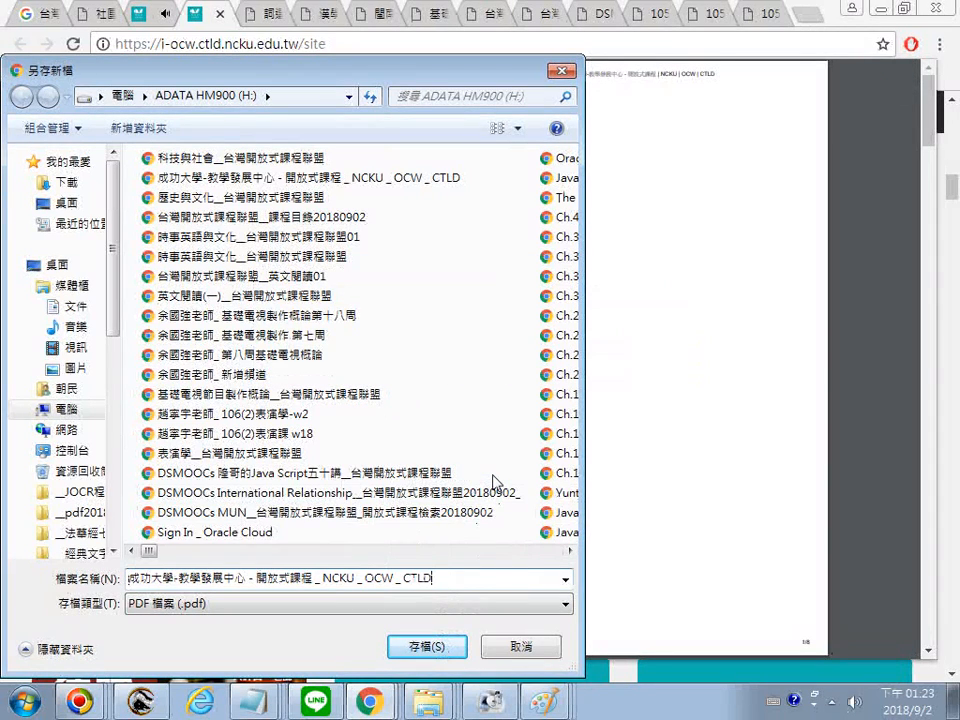
key(Home)
text(_)
key(End)
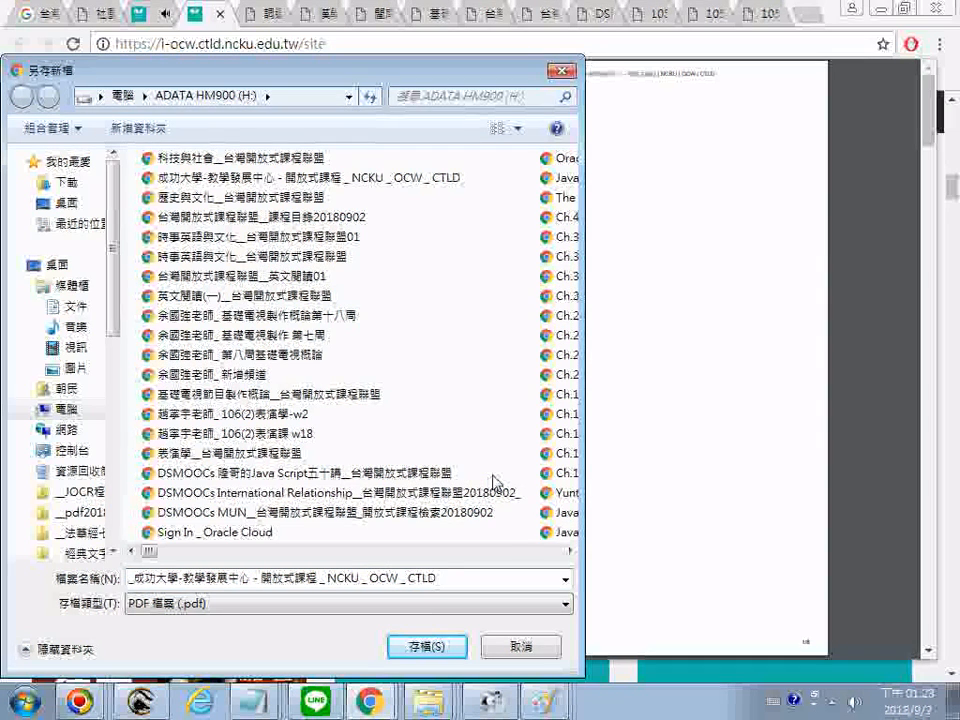
text(_20180902)
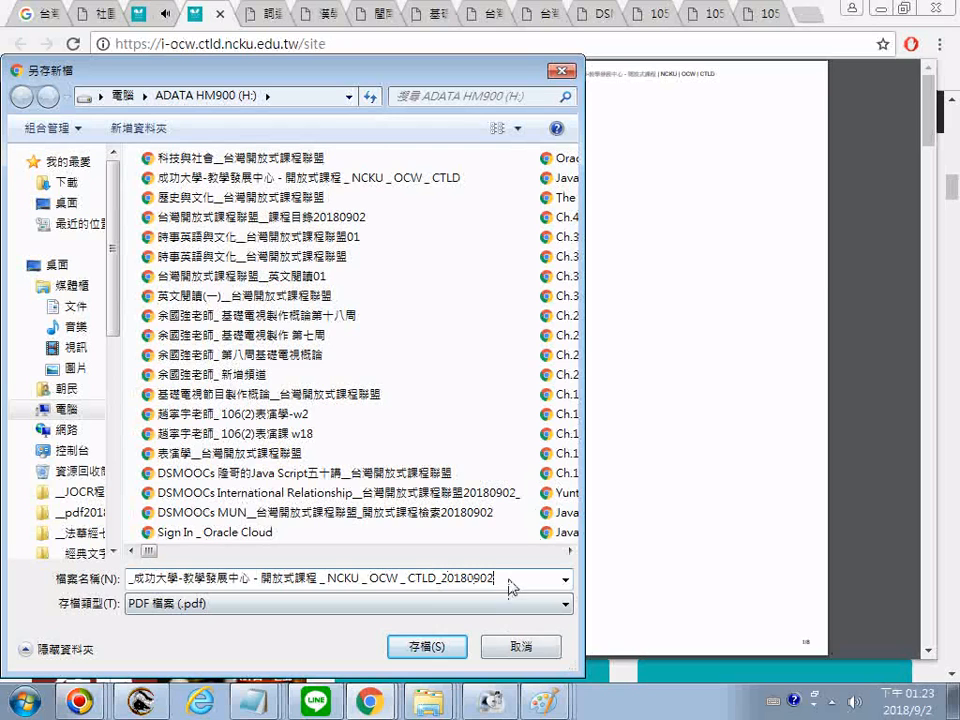
Step: Copy the full file name _成功大學-教學發展中心 - 開放式課程 _ NCKU _ OCW _ CTLD_20180902 and save the PDF
drag(509, 587, 32, 592)
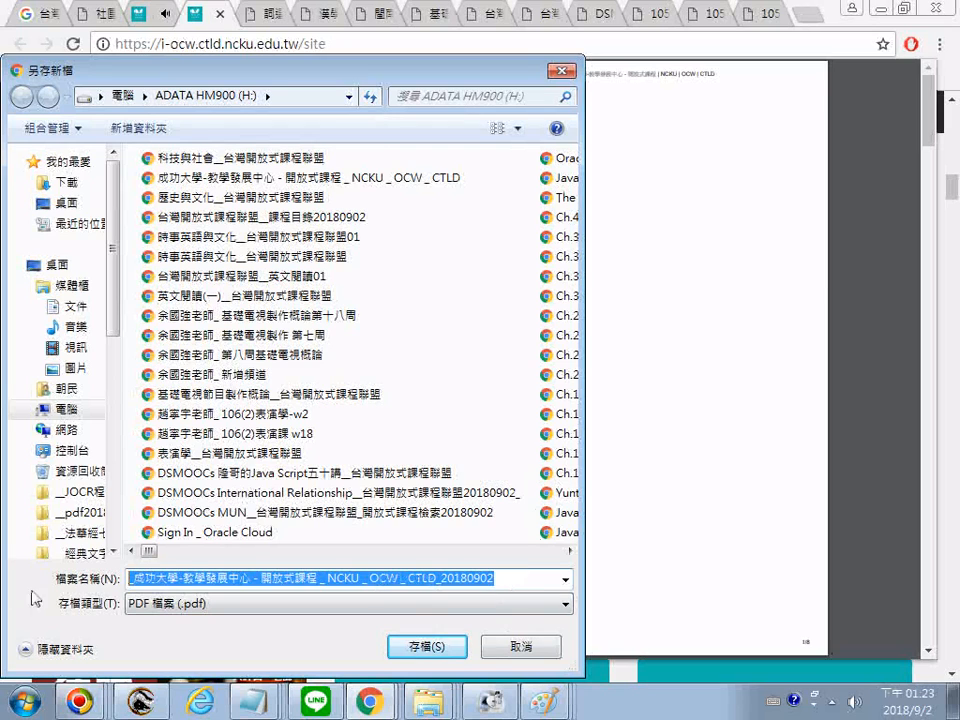
right_click(200, 580)
click(250, 376)
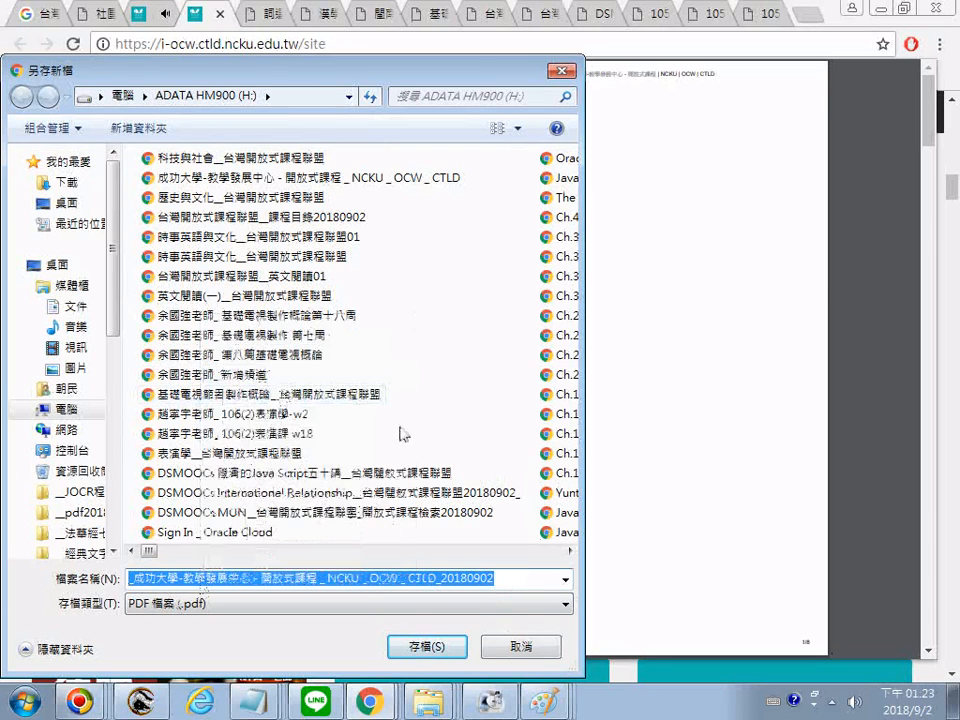
click(430, 646)
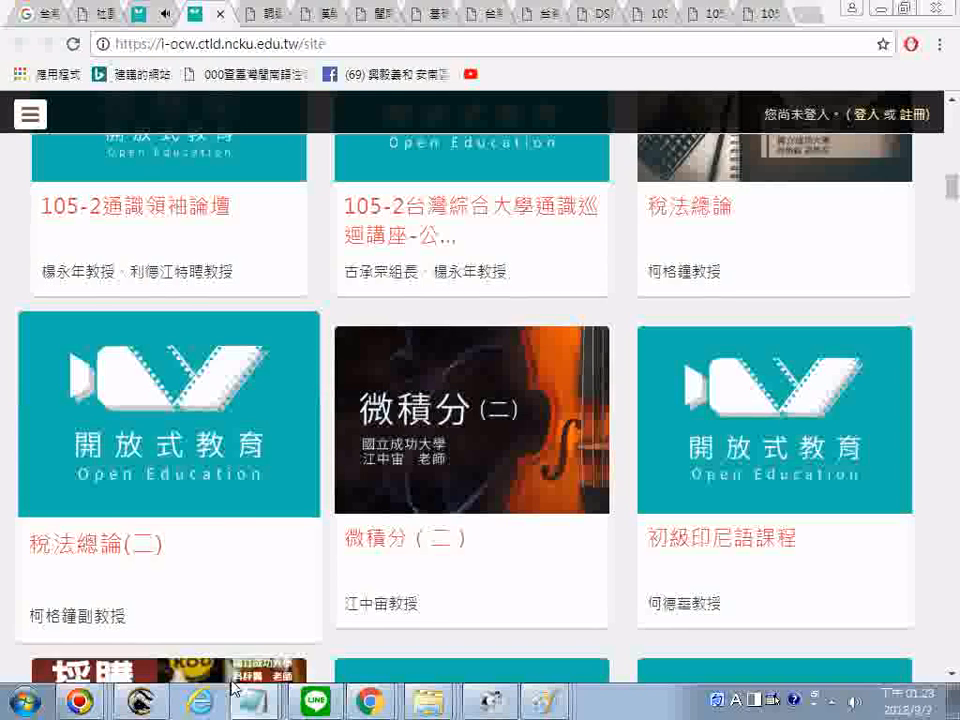
Step: Paste the copied PDF file name below the separator in the Notepad notes and start a new line after the site address
click(253, 702)
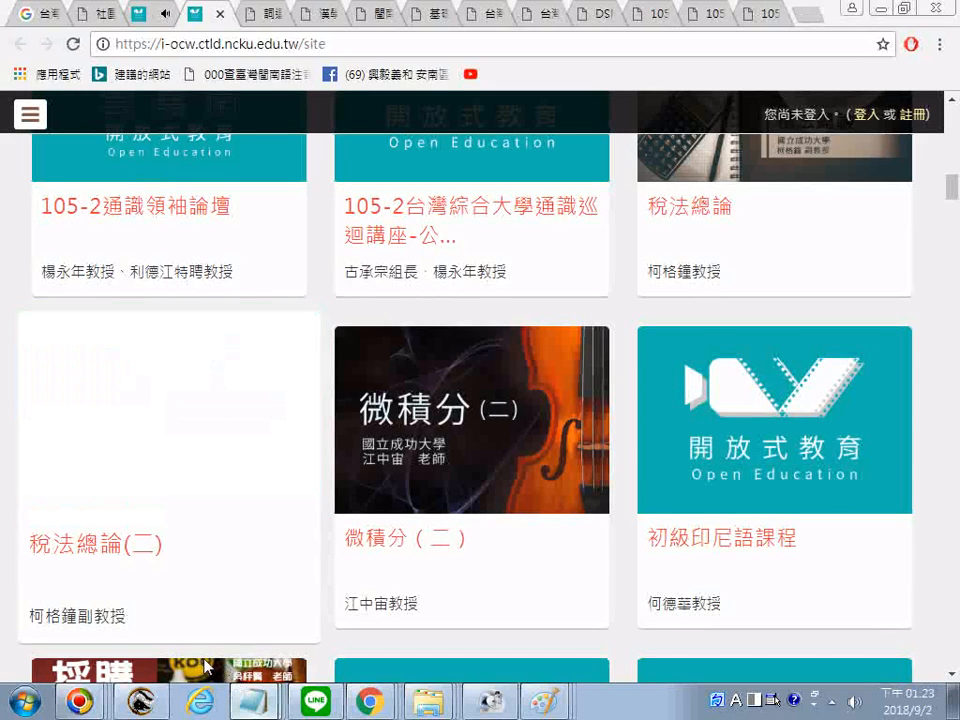
right_click(246, 440)
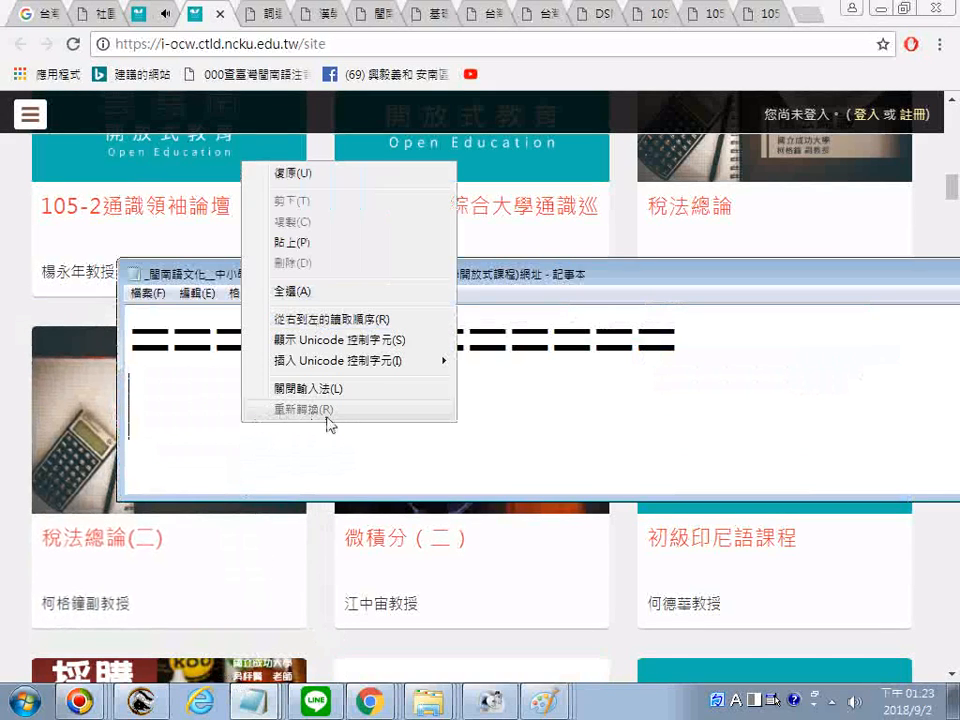
click(330, 245)
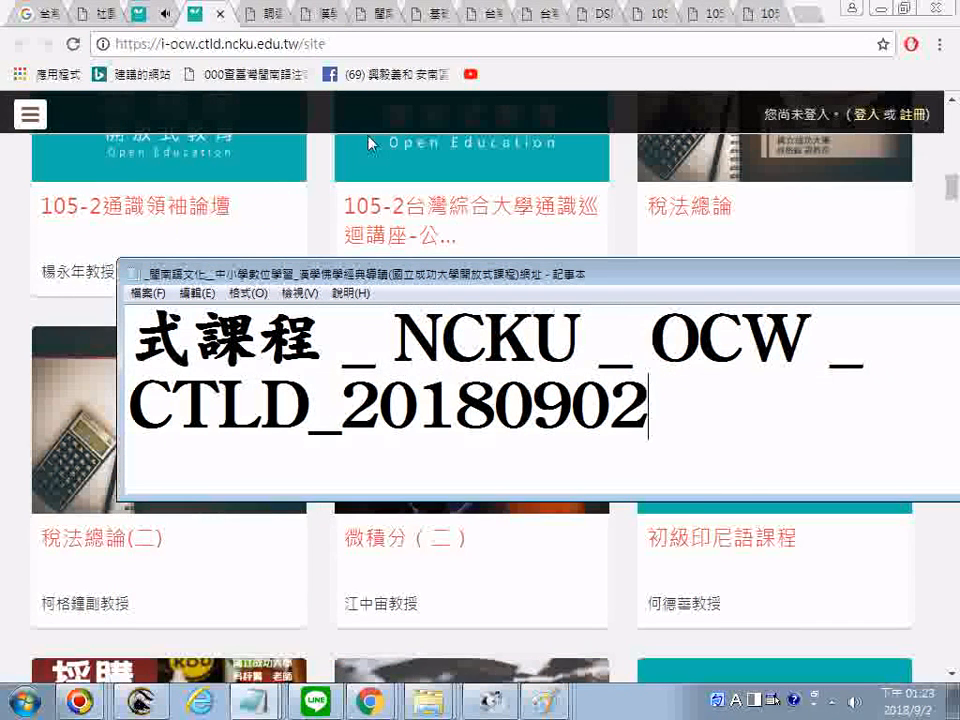
scroll(510, 322, up, 2)
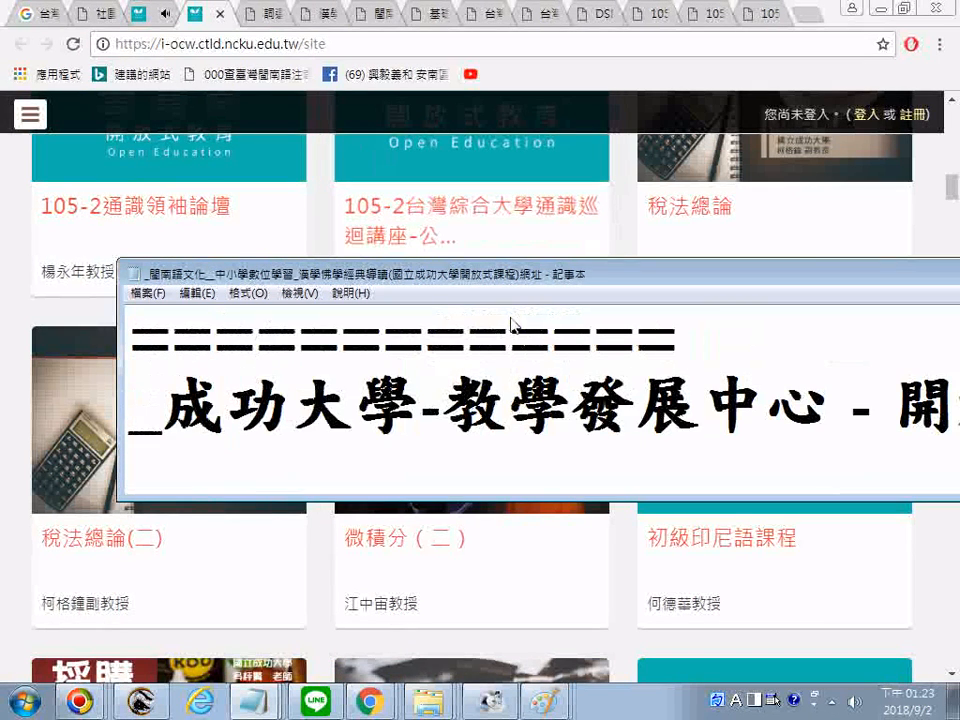
scroll(510, 322, down, 3)
scroll(510, 331, down, 1)
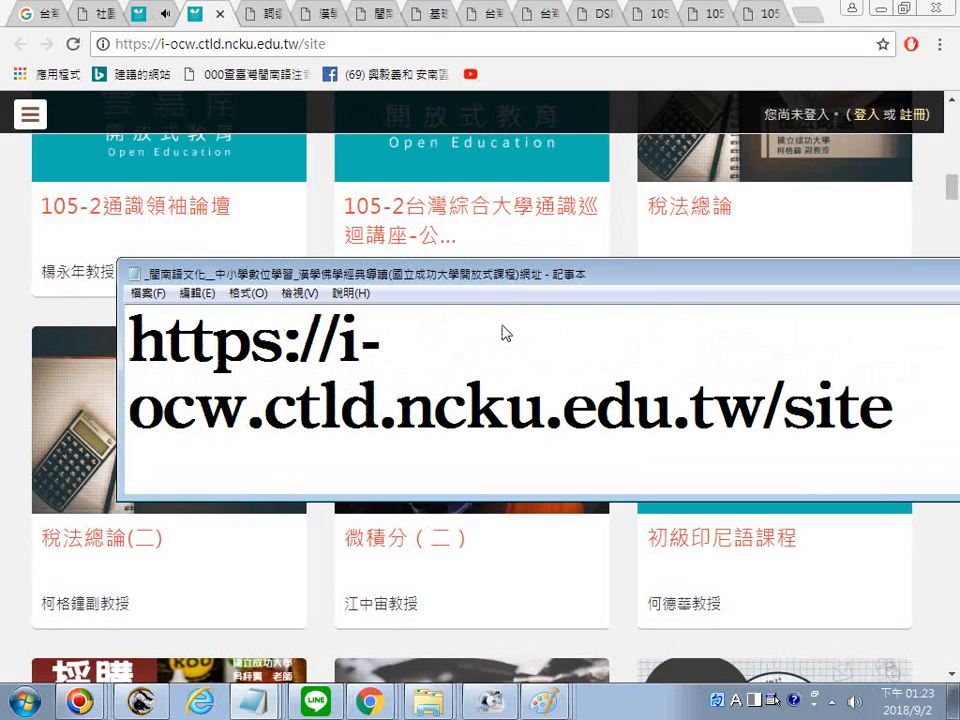
click(927, 420)
key(Return)
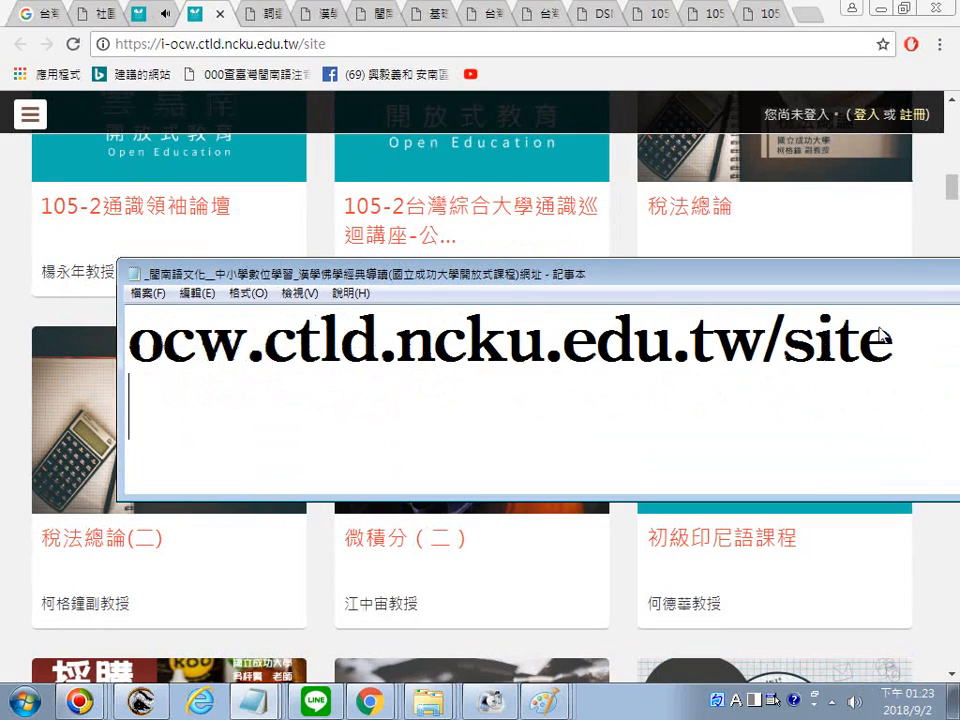
Step: Copy all text of the NCKU open education page and paste it below the site address in the Notepad notes
click(15, 244)
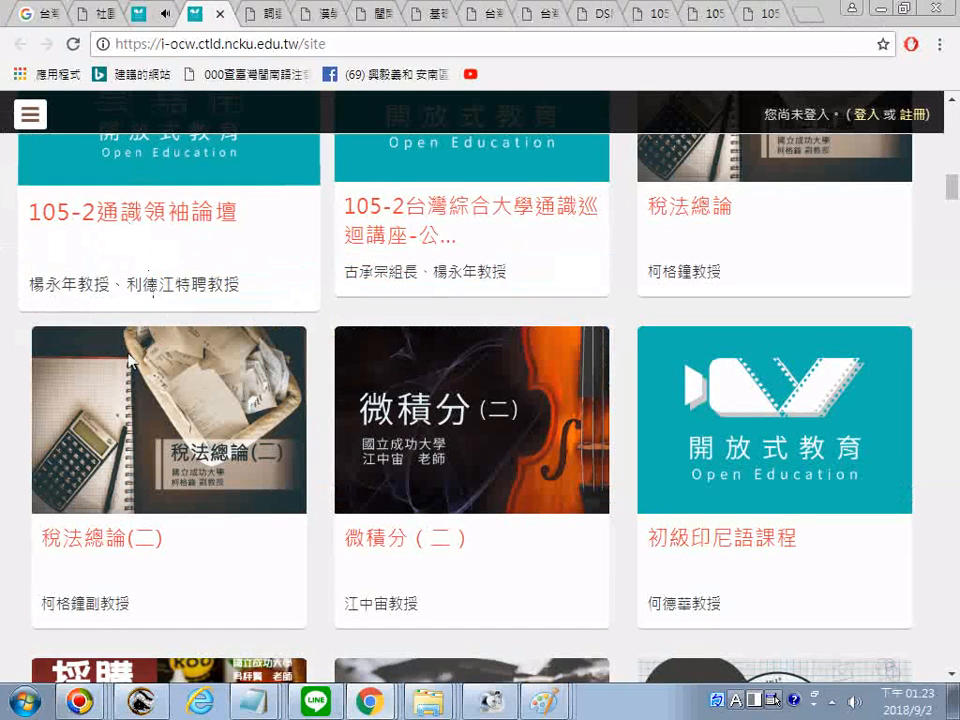
key(ctrl+a)
right_click(180, 202)
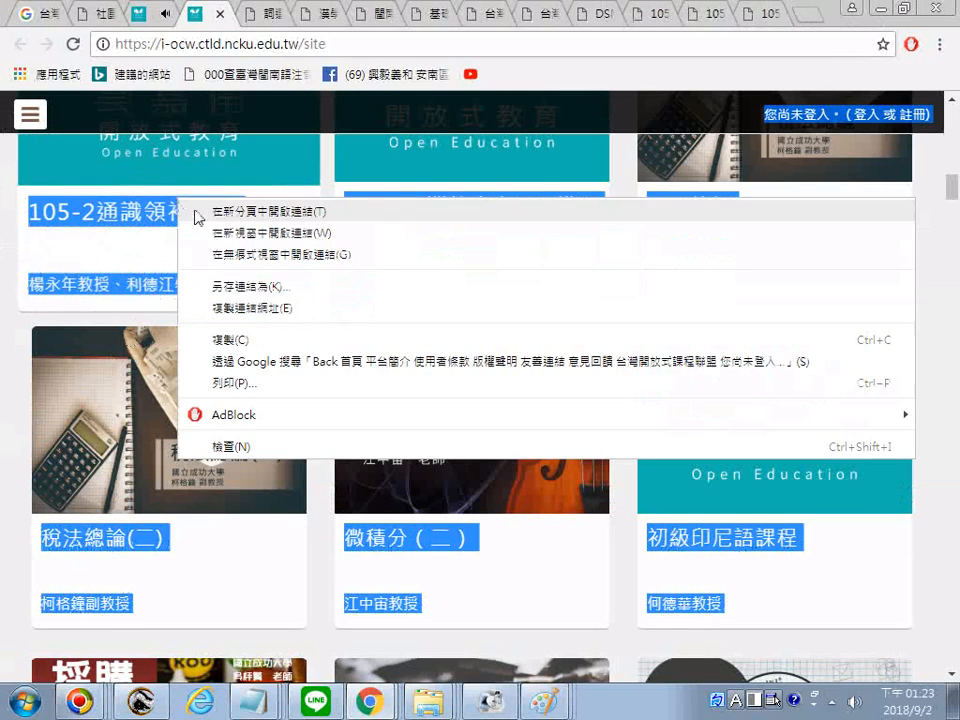
click(238, 340)
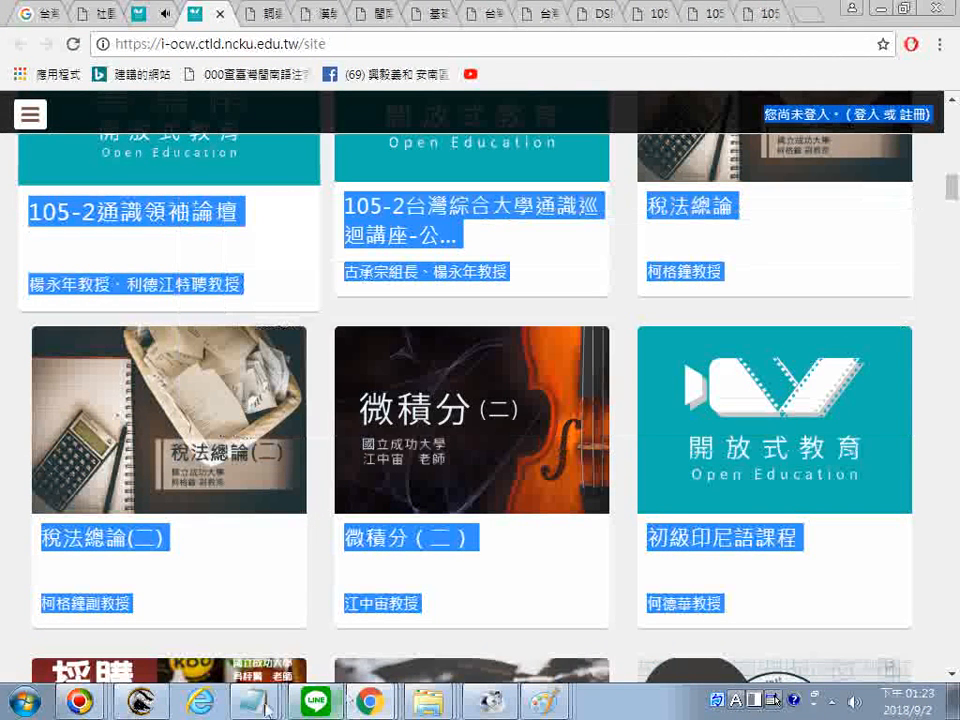
click(264, 706)
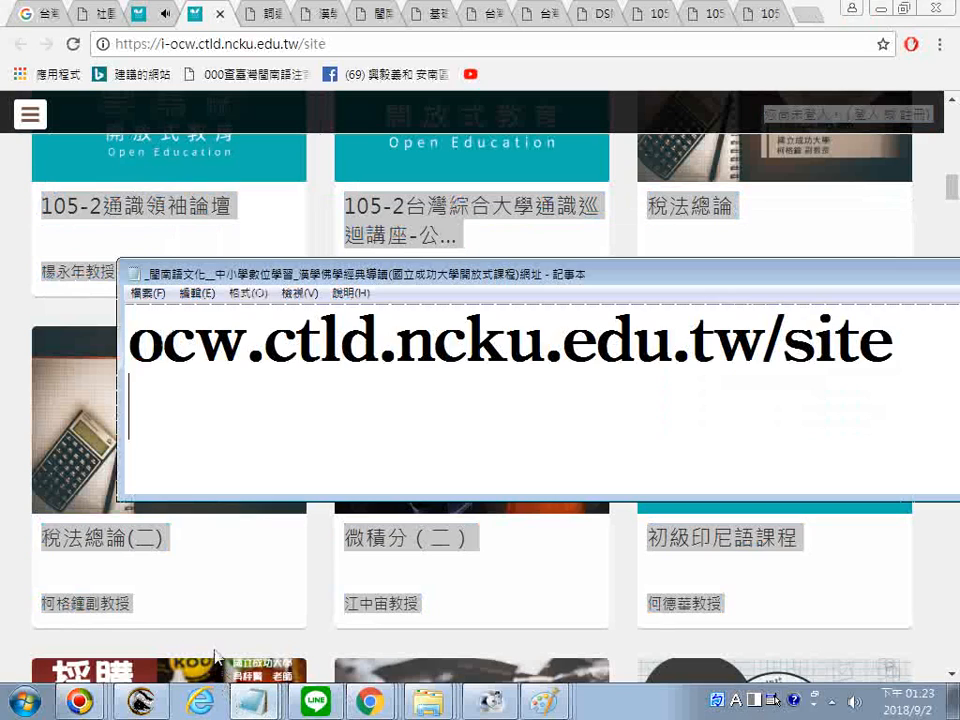
right_click(212, 432)
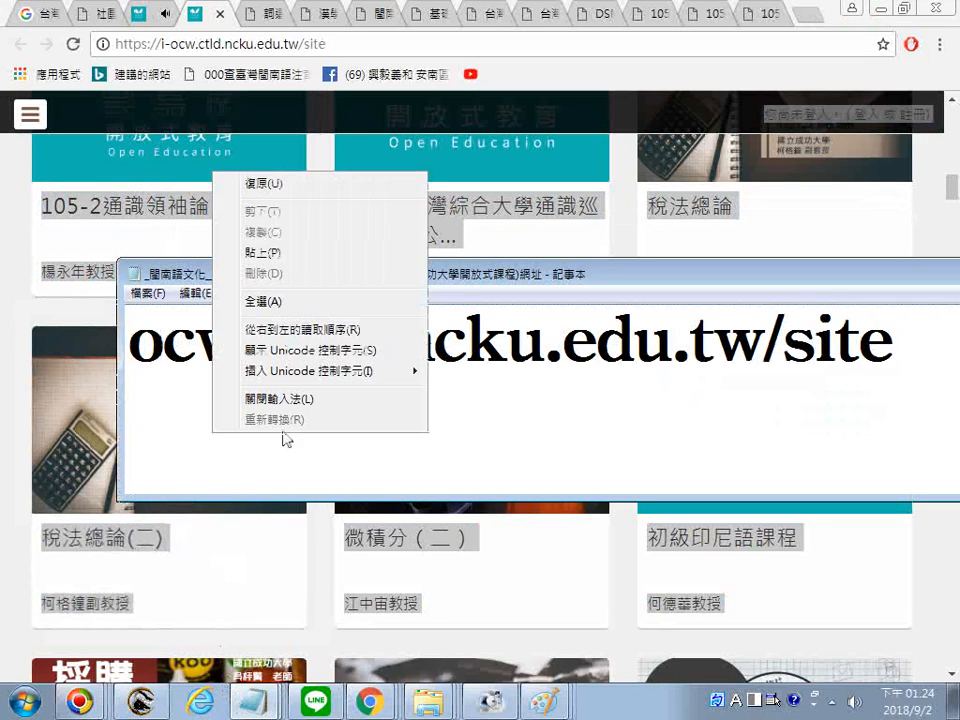
click(281, 257)
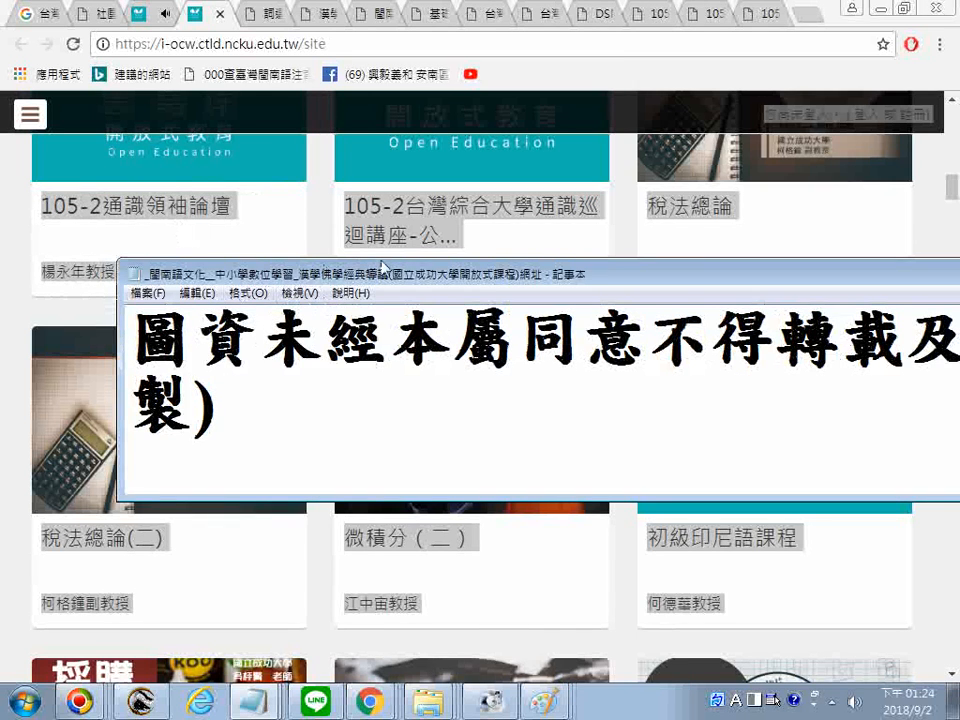
Step: Reposition the Notepad window and examine the copyright notice, contact details and visitor count at the end of the pasted page text
drag(439, 278, 300, 343)
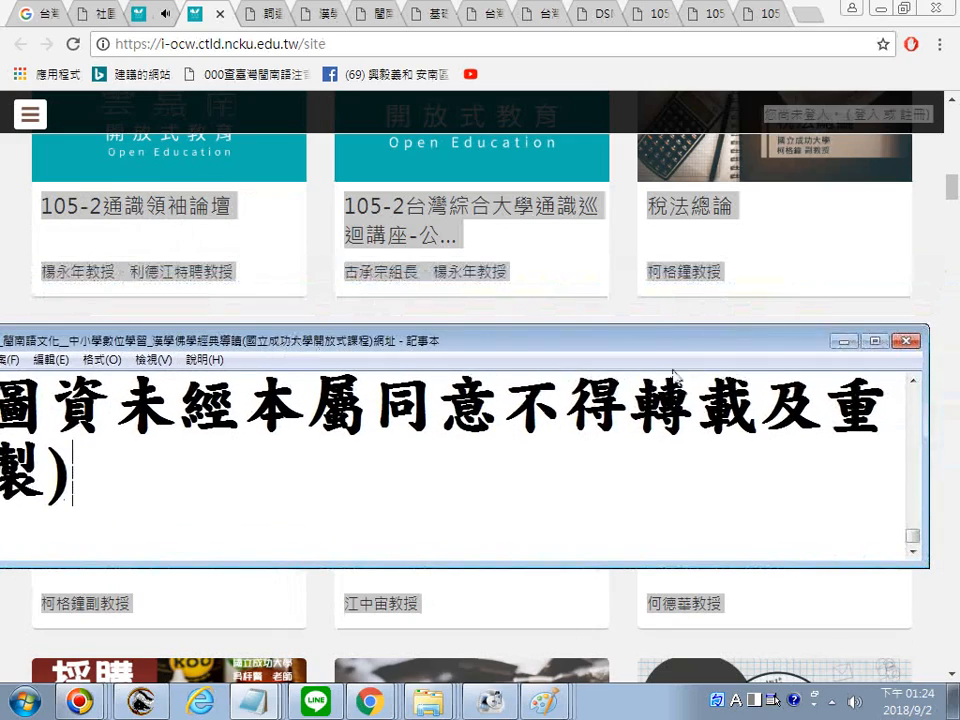
scroll(675, 376, up, 1)
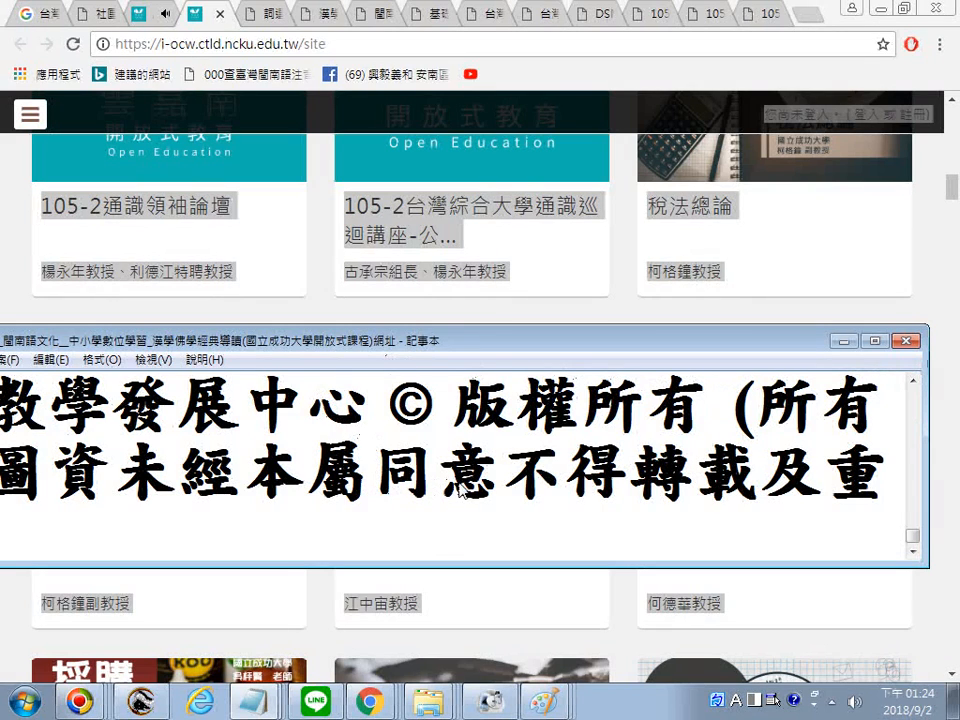
drag(414, 343, 457, 361)
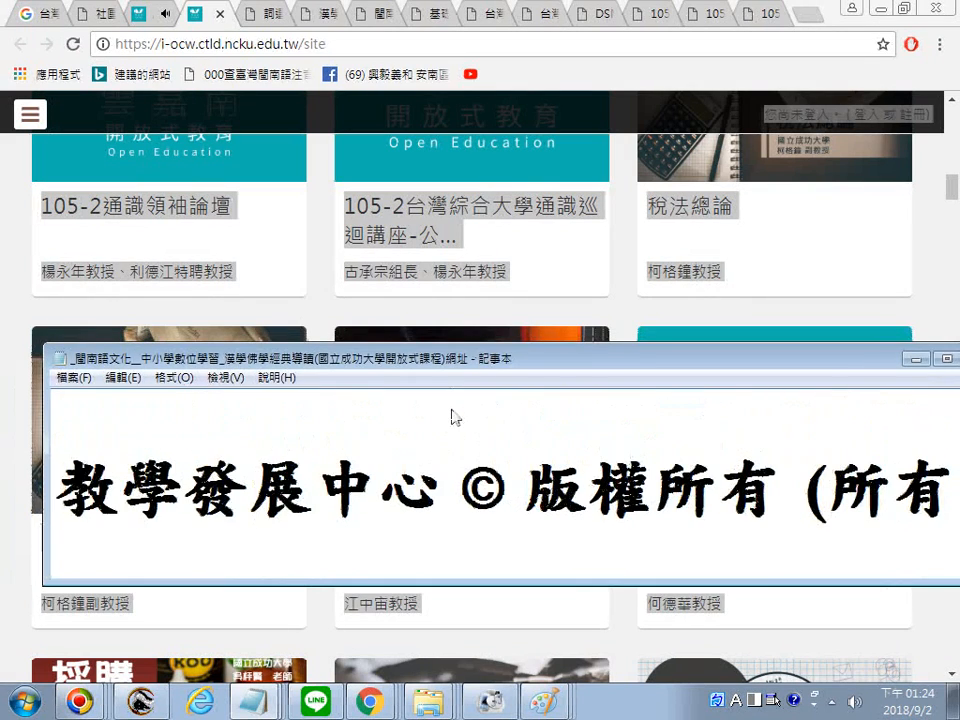
scroll(452, 417, down, 1)
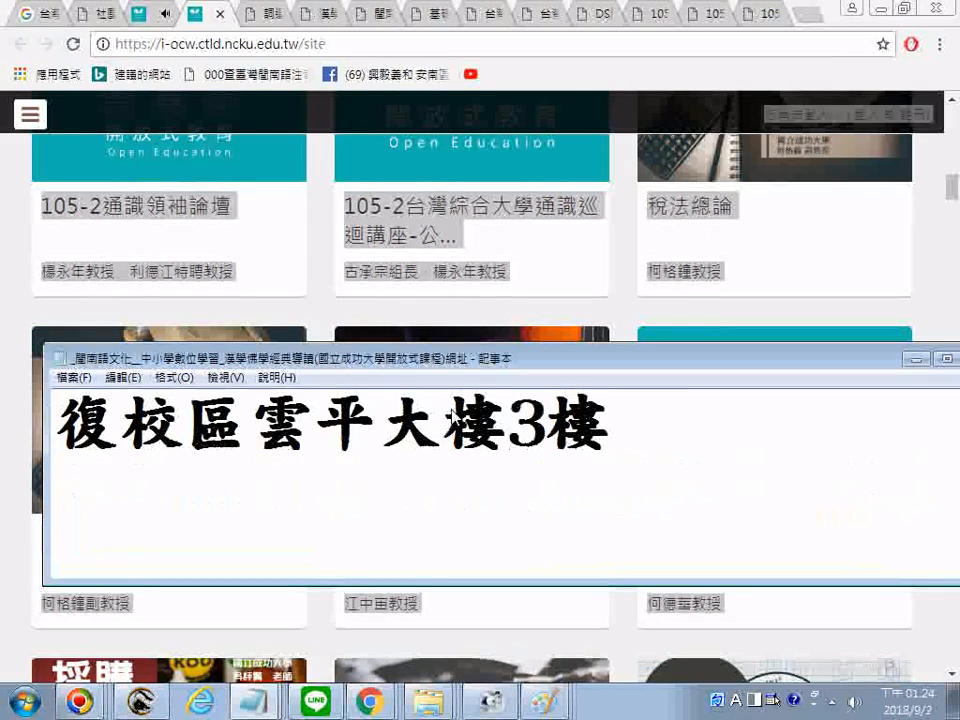
scroll(452, 417, up, 2)
scroll(452, 417, down, 1)
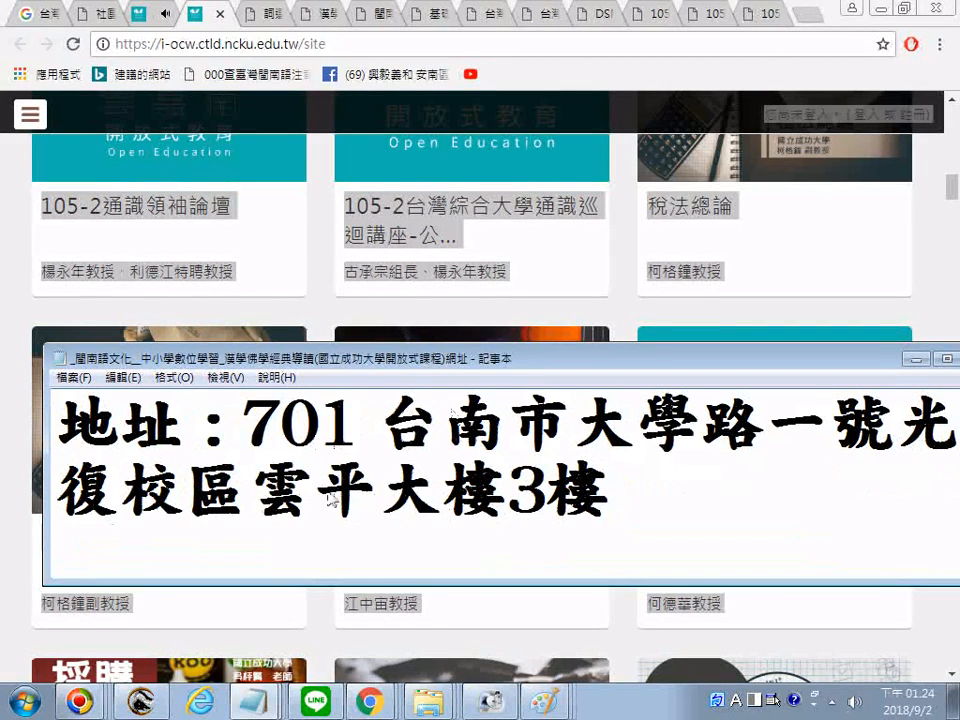
drag(250, 490, 600, 478)
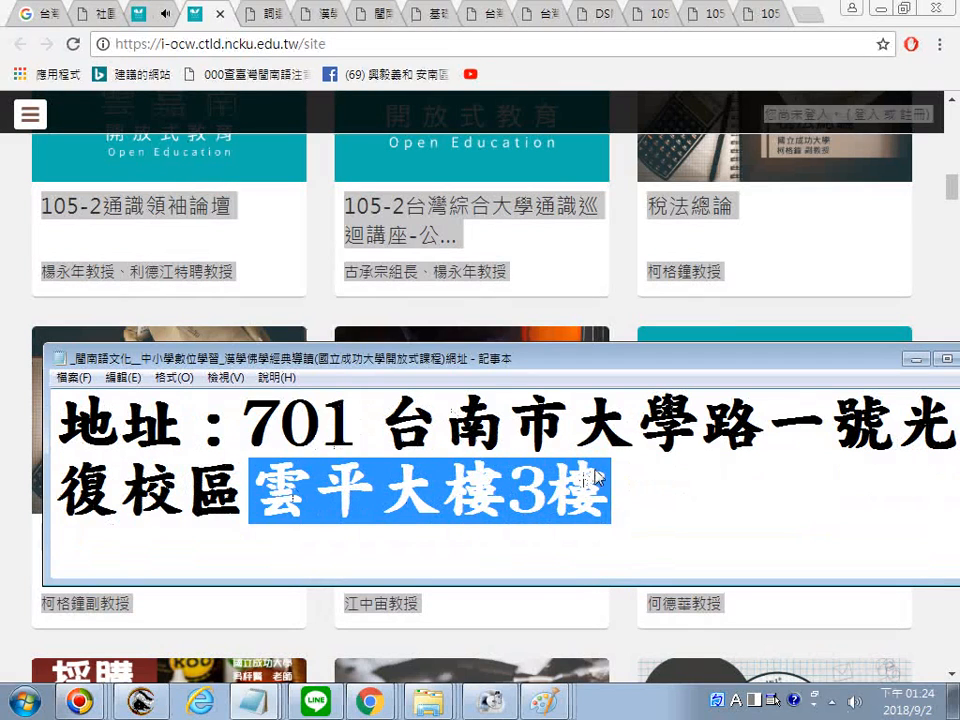
scroll(598, 470, up, 2)
scroll(597, 470, down, 2)
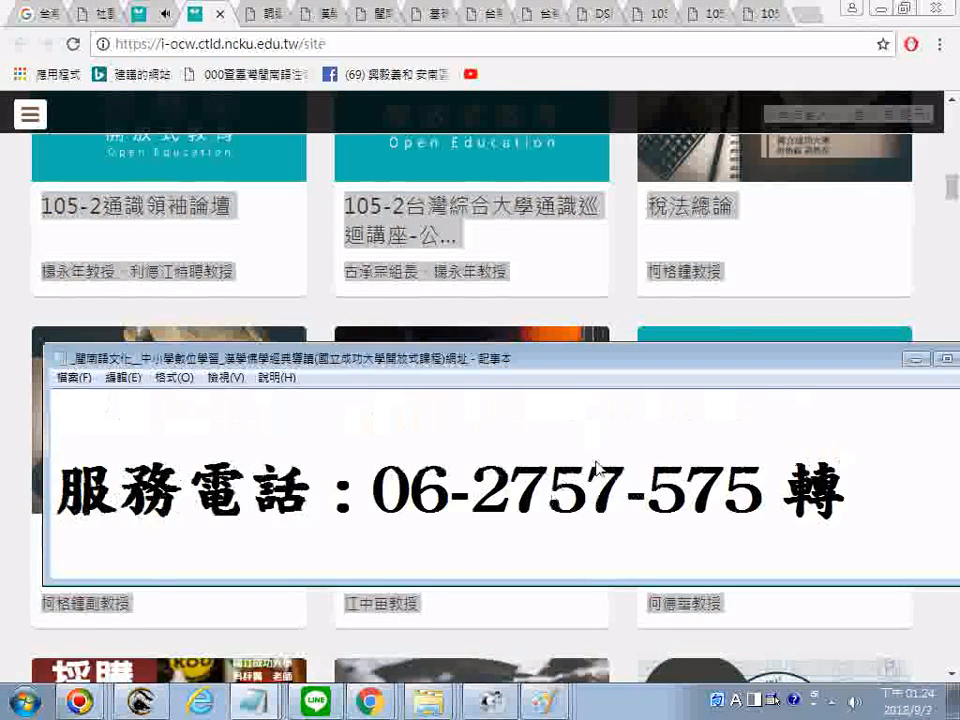
scroll(598, 468, up, 1)
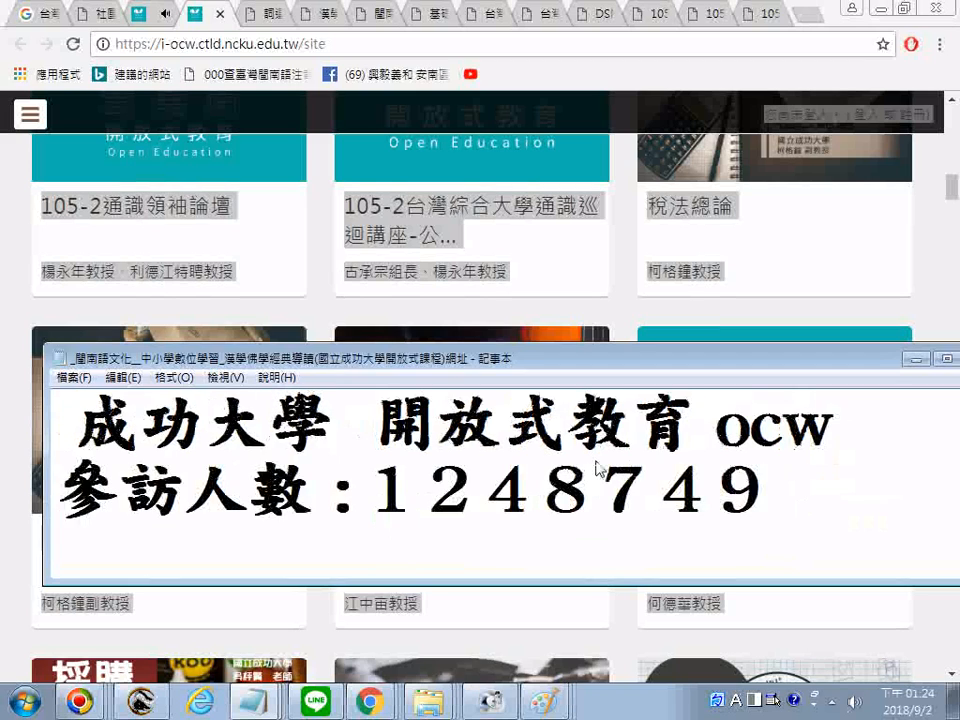
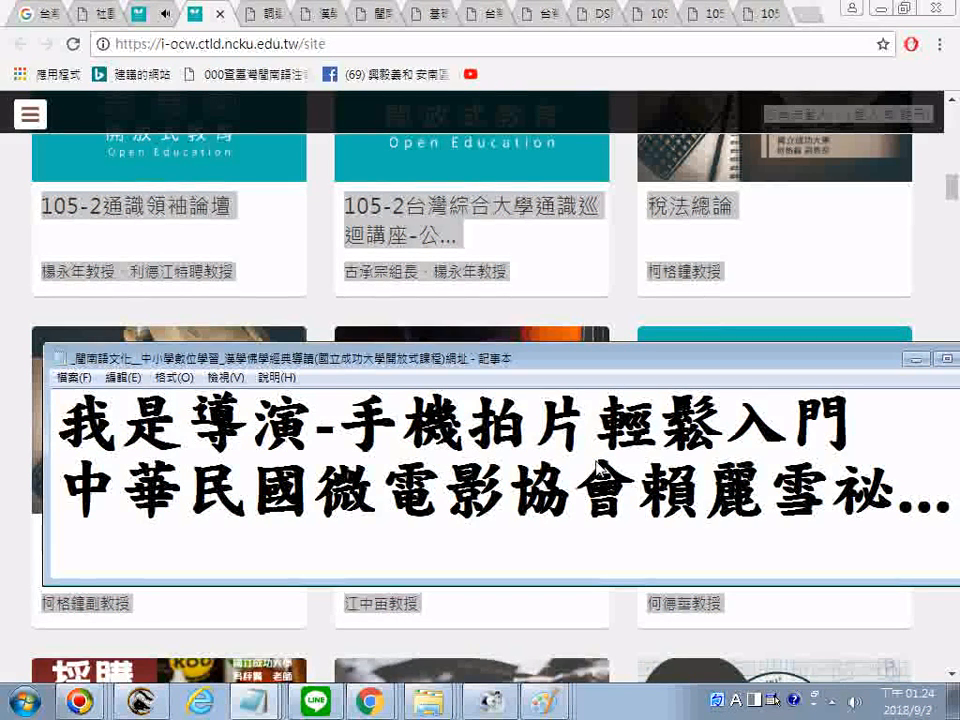
Step: Review the themed lecture series in the pasted course list, from the MOOCs and TA series back to the health and medical series
scroll(598, 468, up, 1)
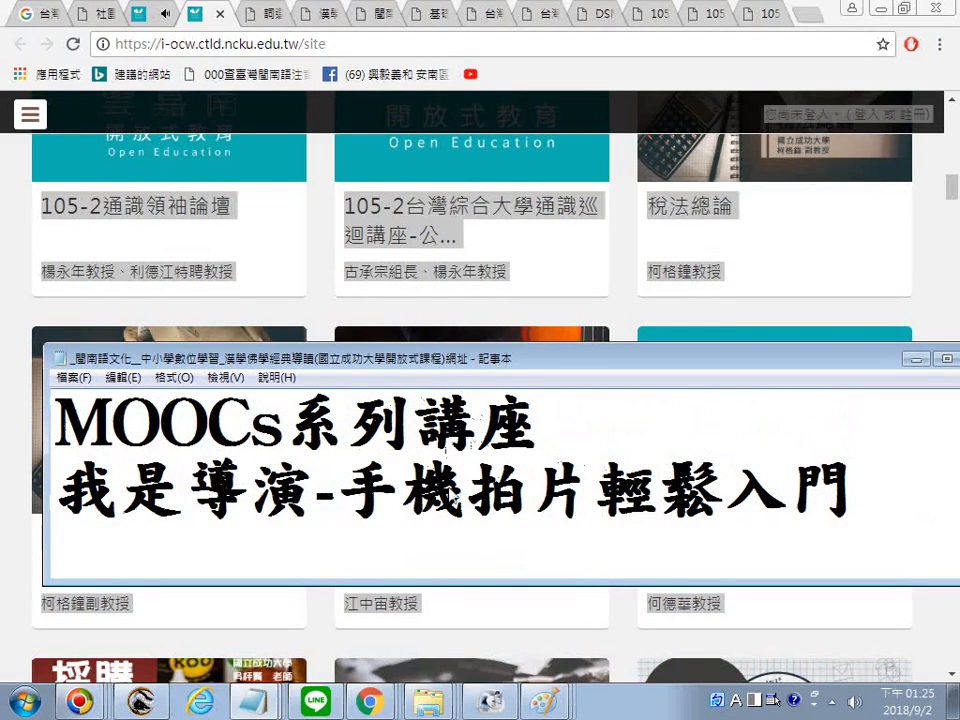
scroll(398, 465, up, 1)
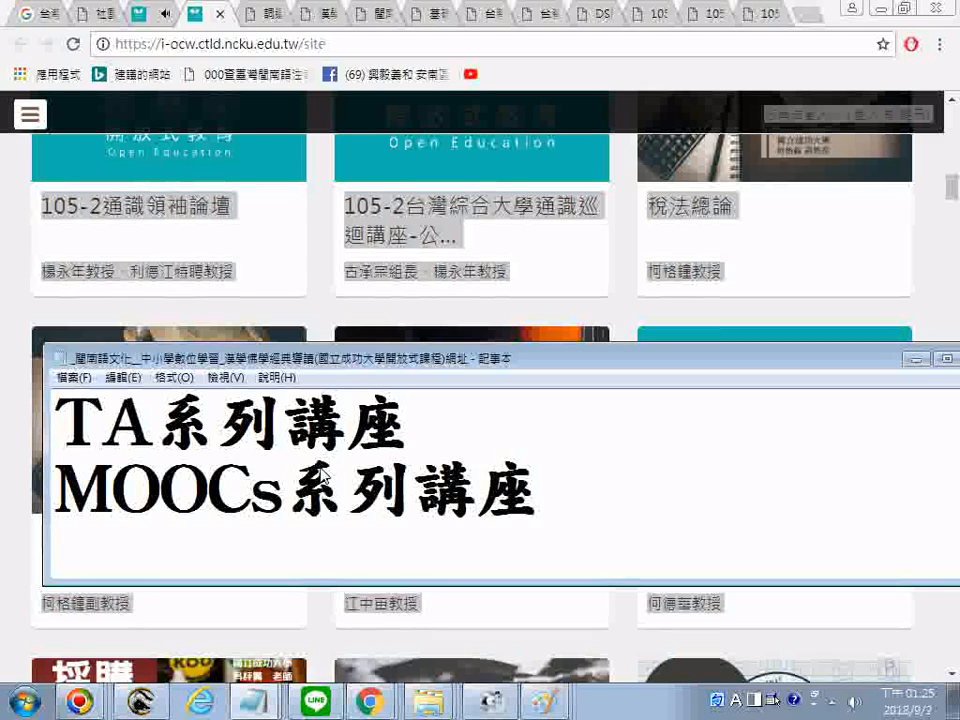
scroll(320, 472, up, 3)
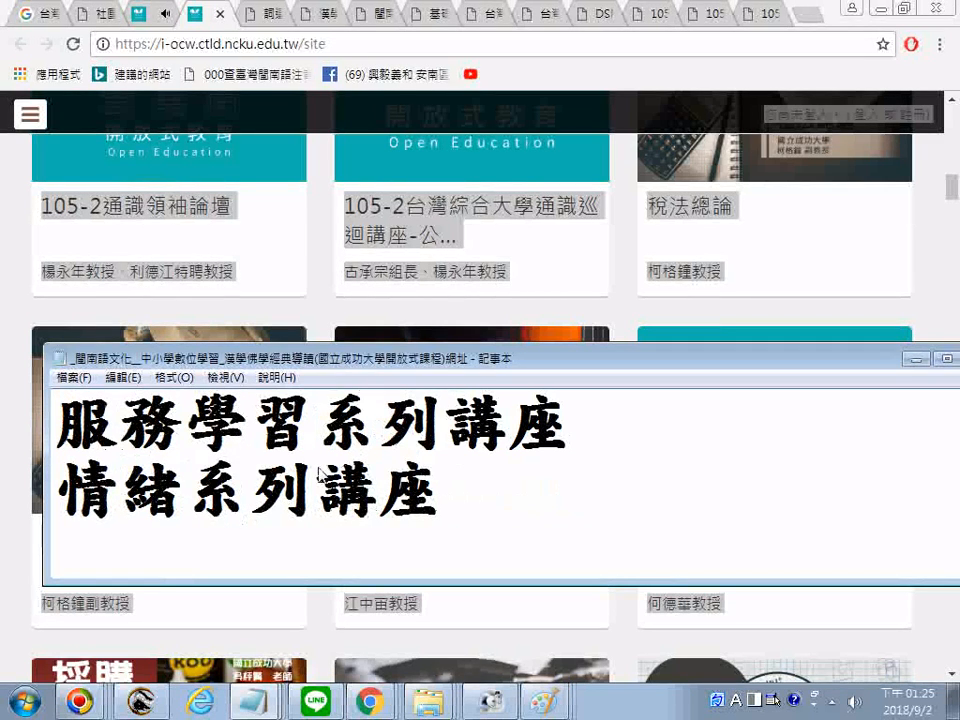
scroll(320, 472, up, 2)
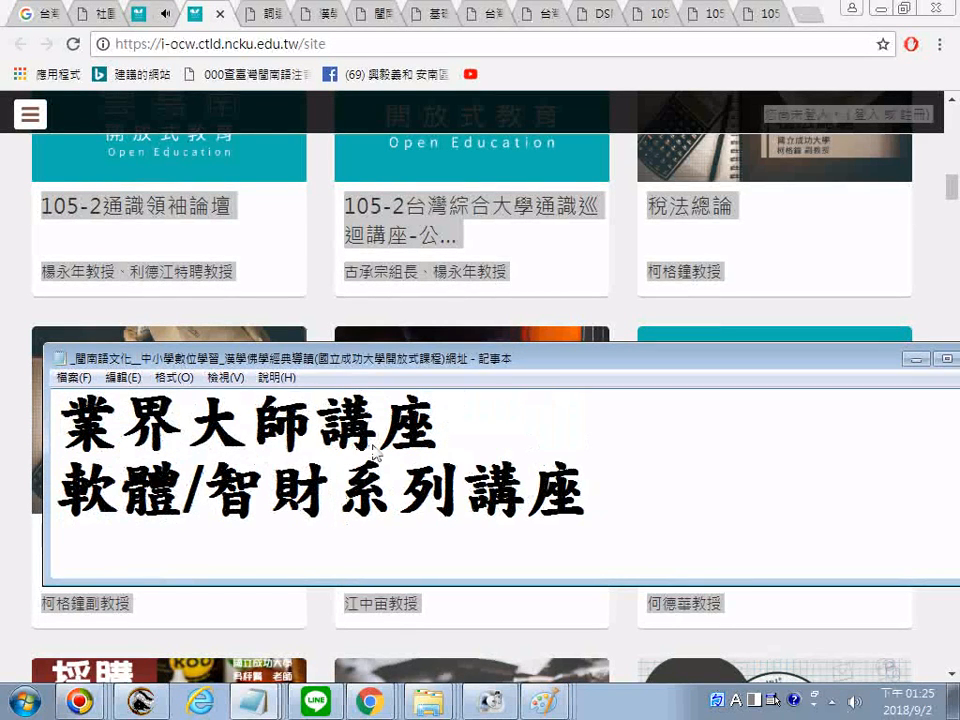
scroll(373, 450, up, 3)
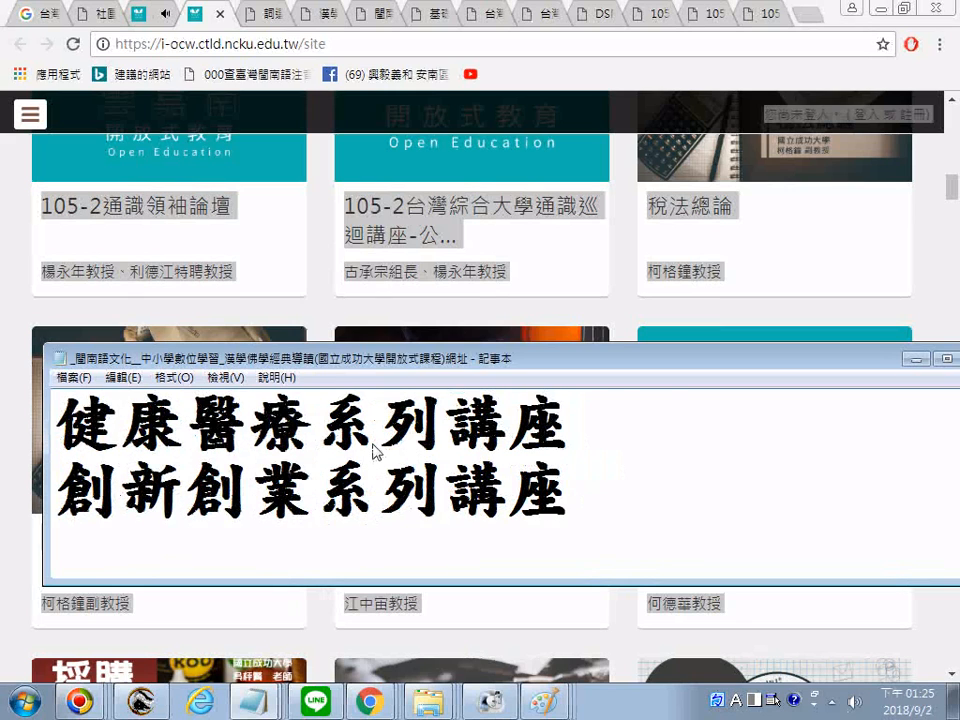
scroll(373, 450, up, 2)
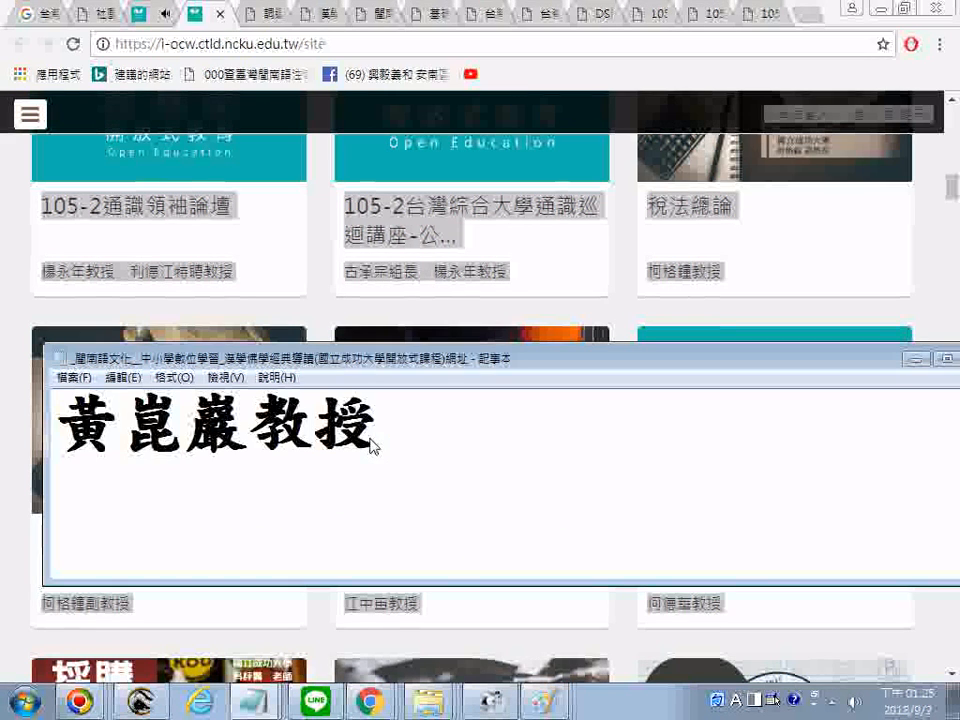
scroll(370, 445, up, 3)
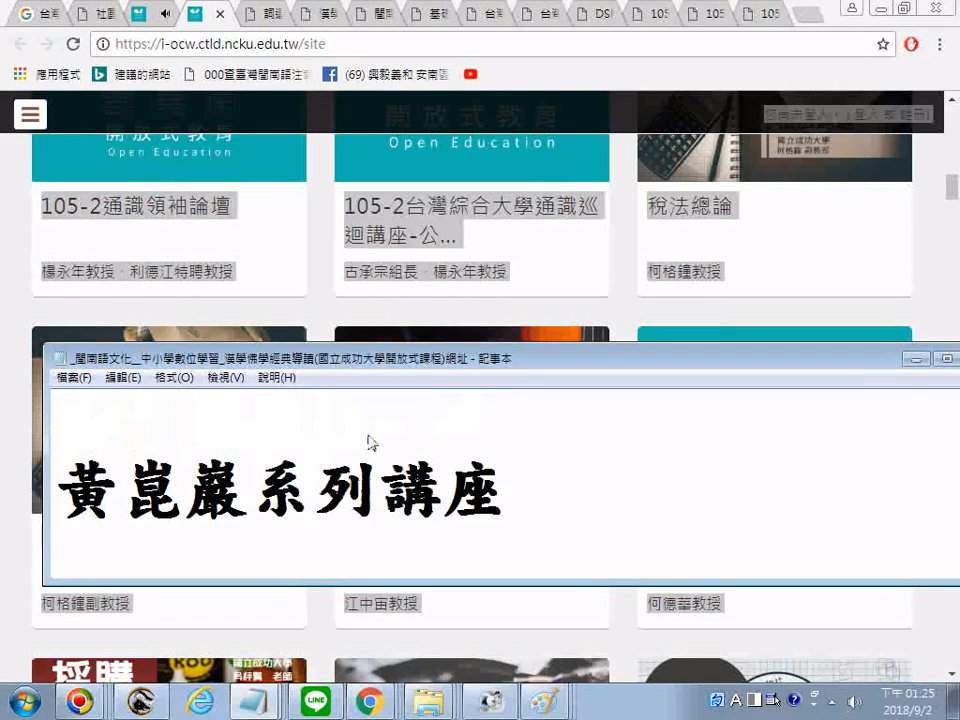
scroll(370, 443, up, 2)
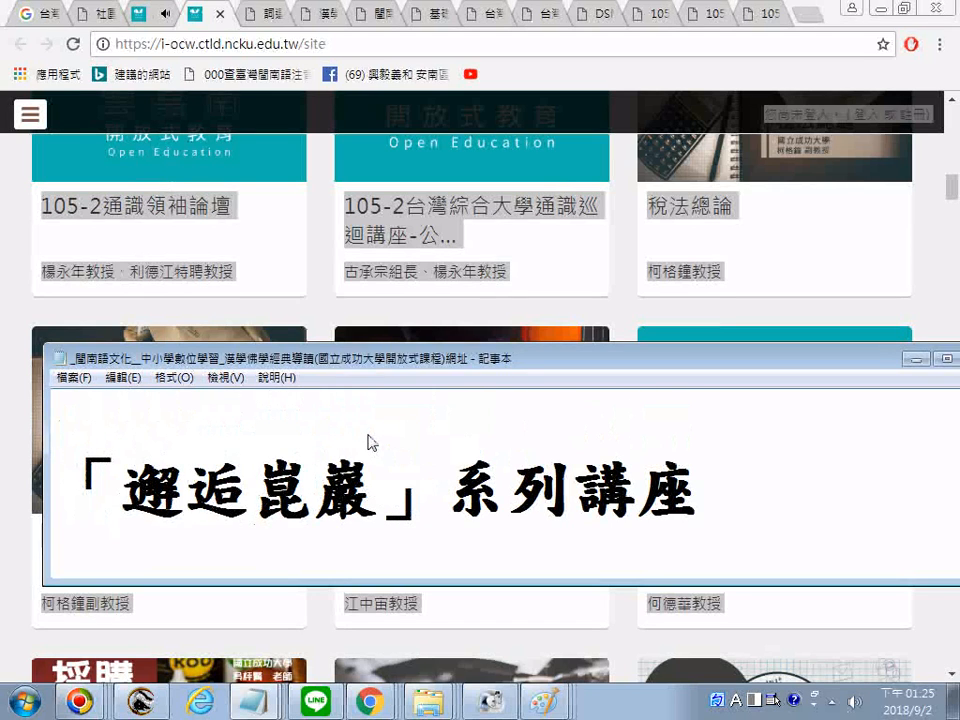
scroll(372, 442, up, 3)
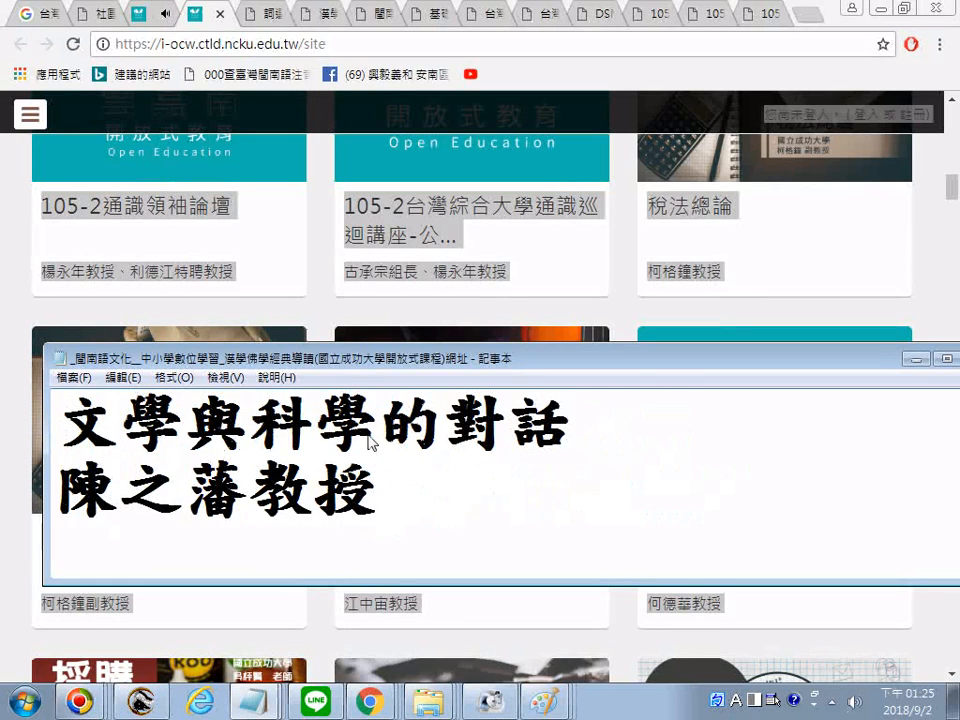
Step: Examine the dialogue lecture entries in the pasted notes, from 文學與科學的對話 and 壓箱寶SHOW back to 跨代（不）協調
scroll(370, 442, up, 1)
scroll(370, 442, up, 2)
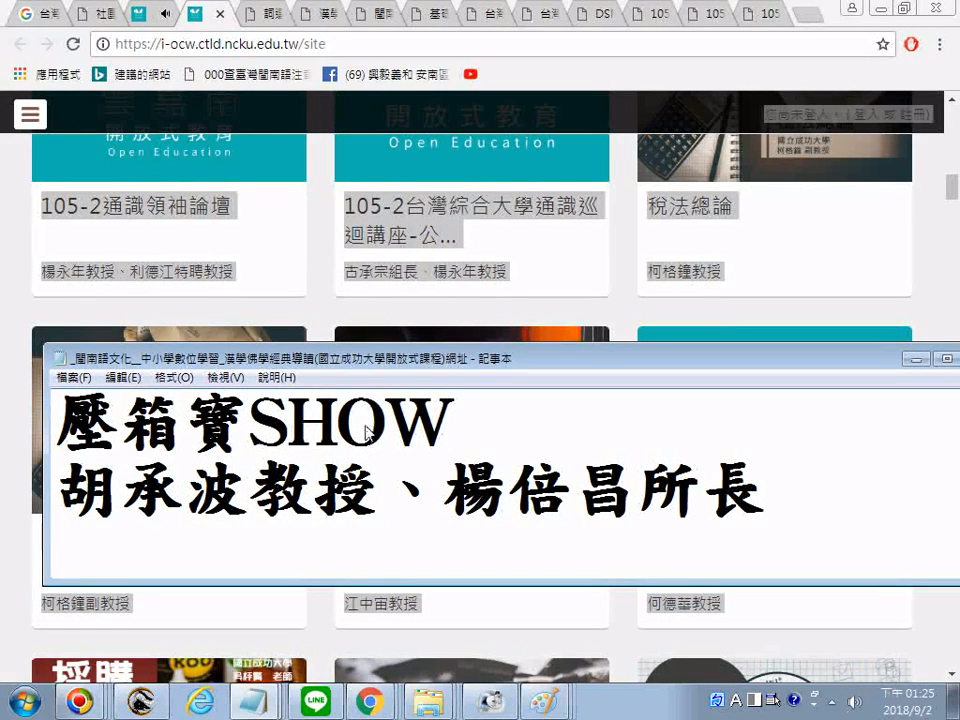
scroll(365, 430, up, 2)
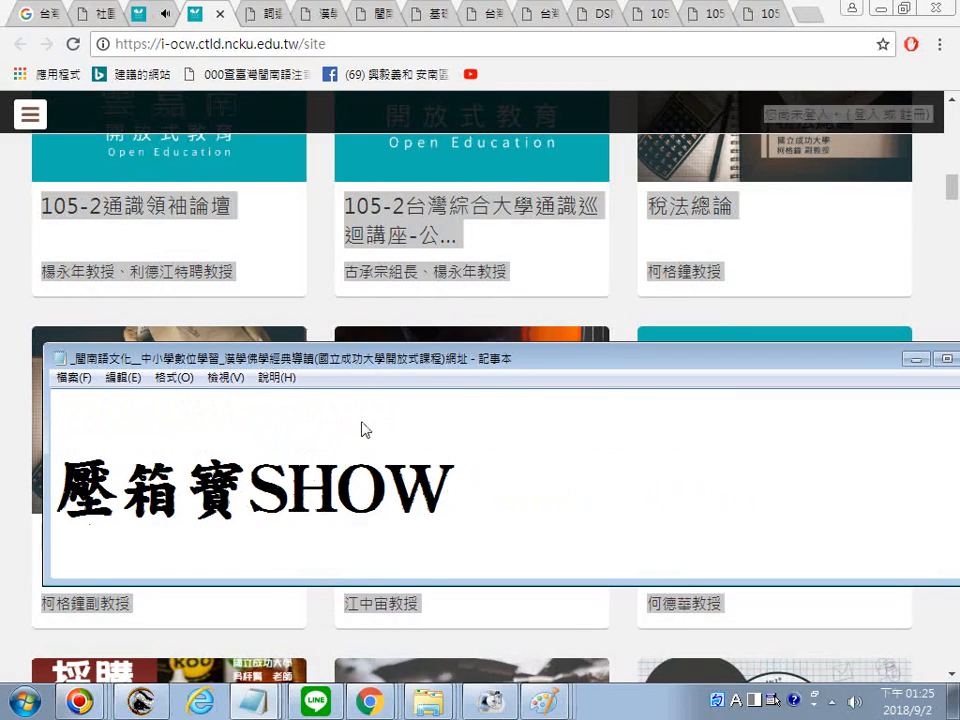
scroll(366, 430, up, 1)
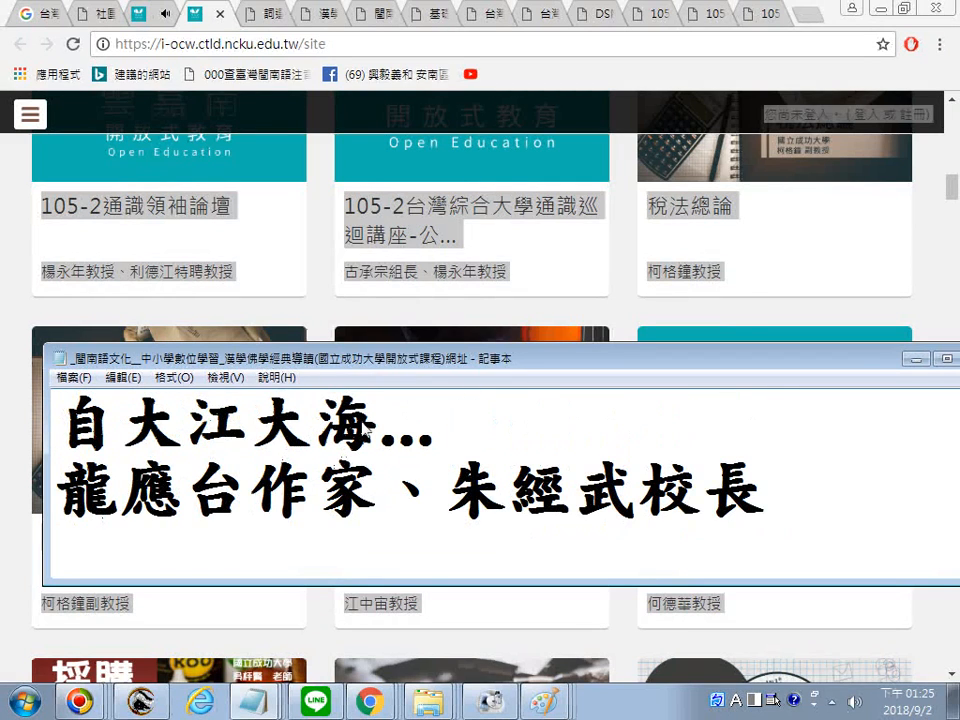
scroll(366, 432, up, 1)
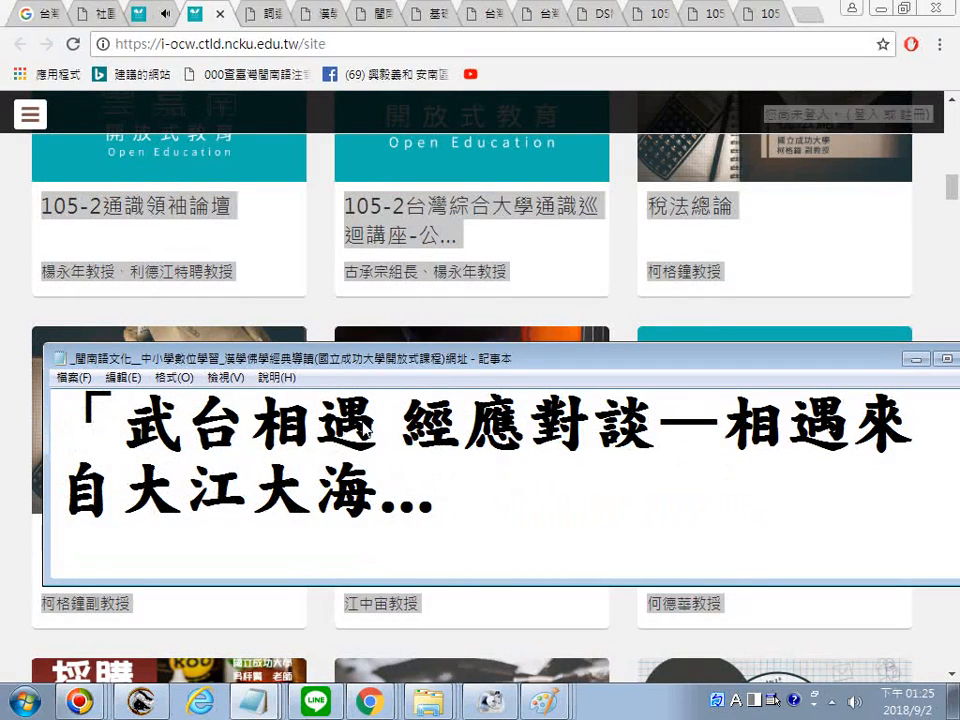
scroll(366, 432, up, 2)
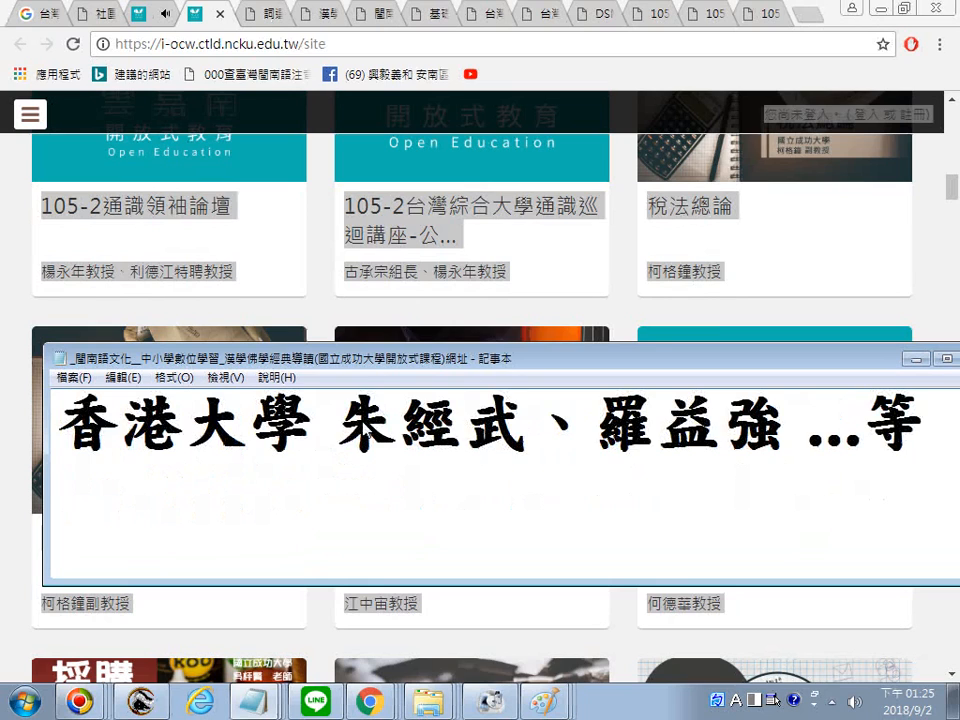
scroll(366, 432, up, 3)
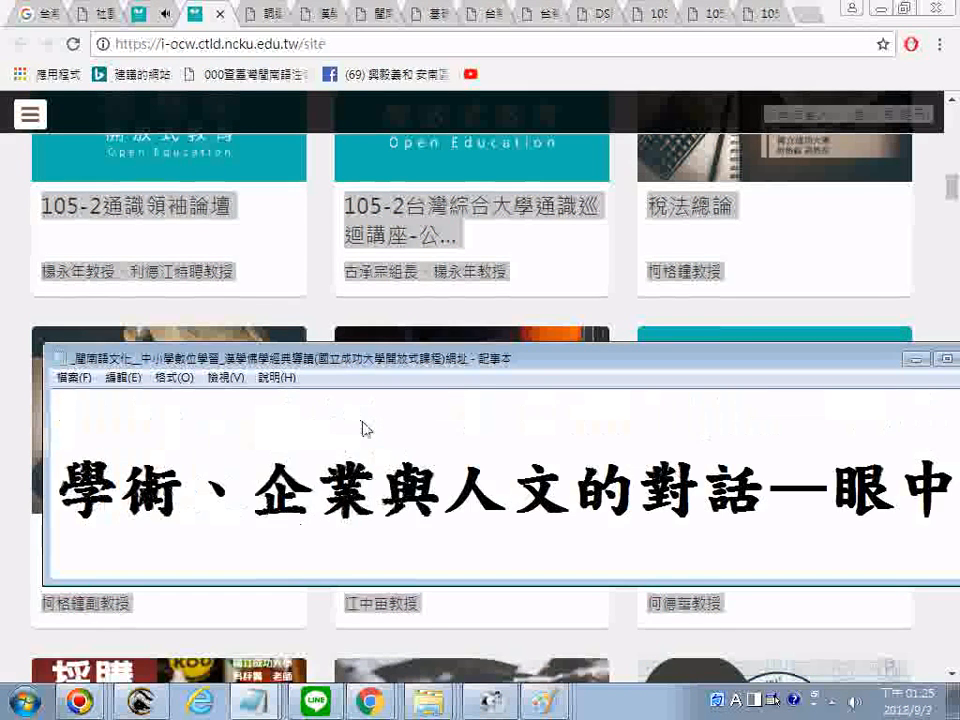
scroll(366, 428, up, 1)
scroll(366, 428, up, 1)
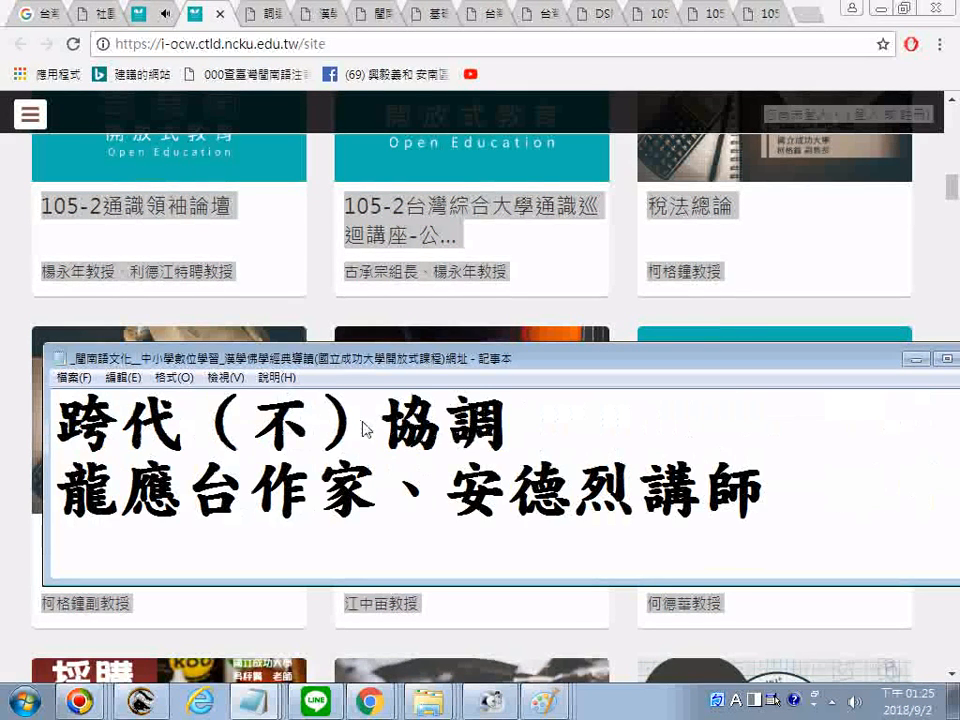
scroll(366, 428, up, 1)
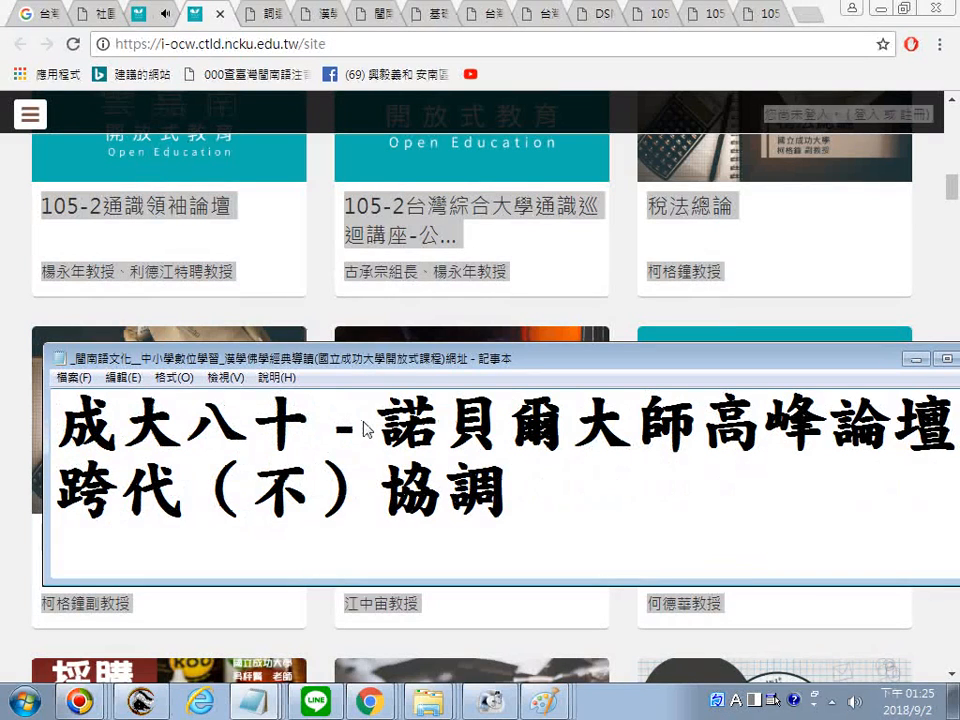
Step: Review the Nobel laureate lectures, the 與大師對談 entry and the 0206南台強震防災系列論壇 entry in the pasted notes
scroll(366, 428, up, 4)
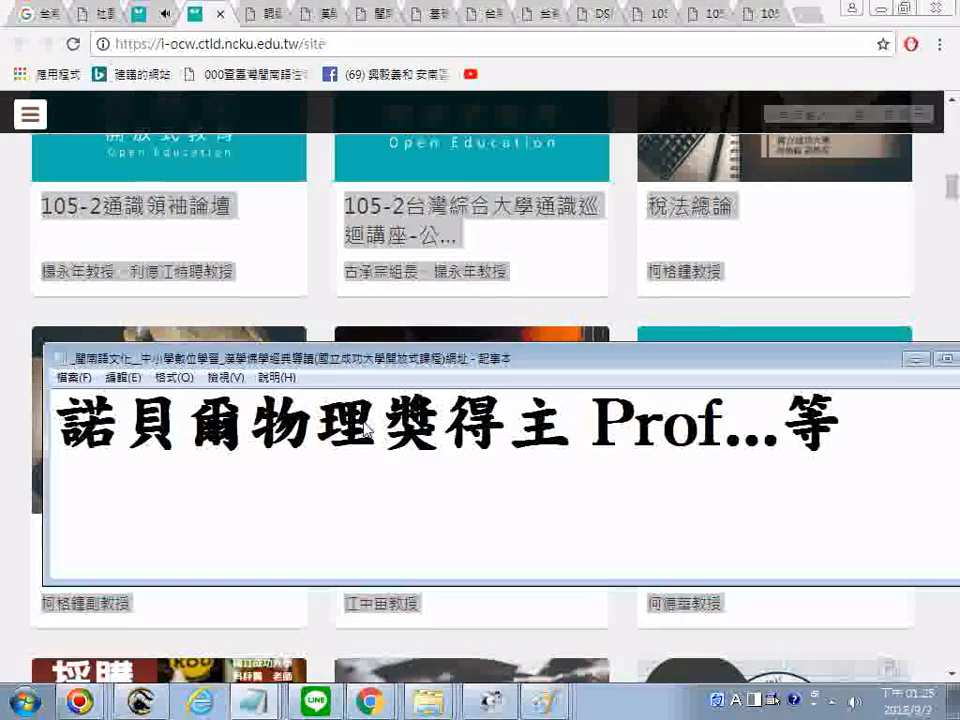
scroll(366, 428, up, 2)
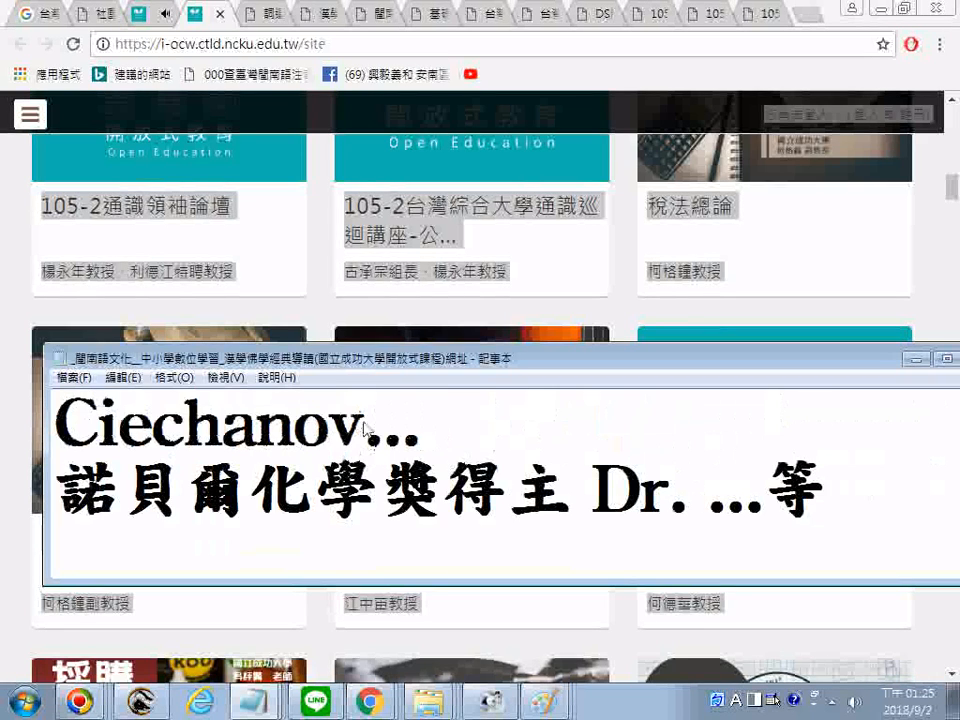
scroll(366, 428, up, 4)
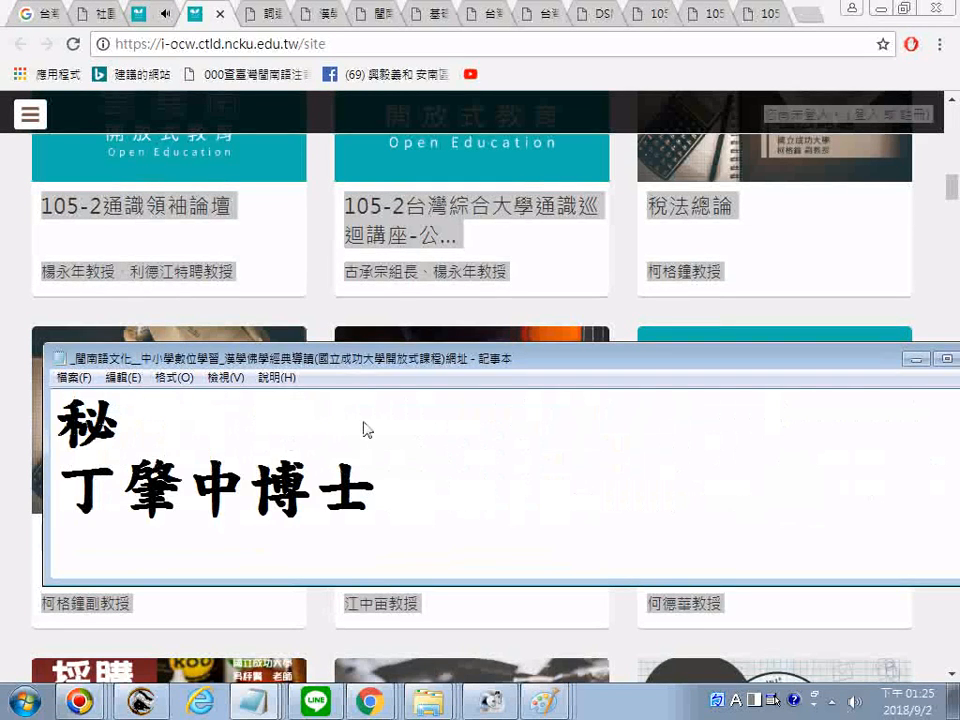
scroll(366, 430, up, 3)
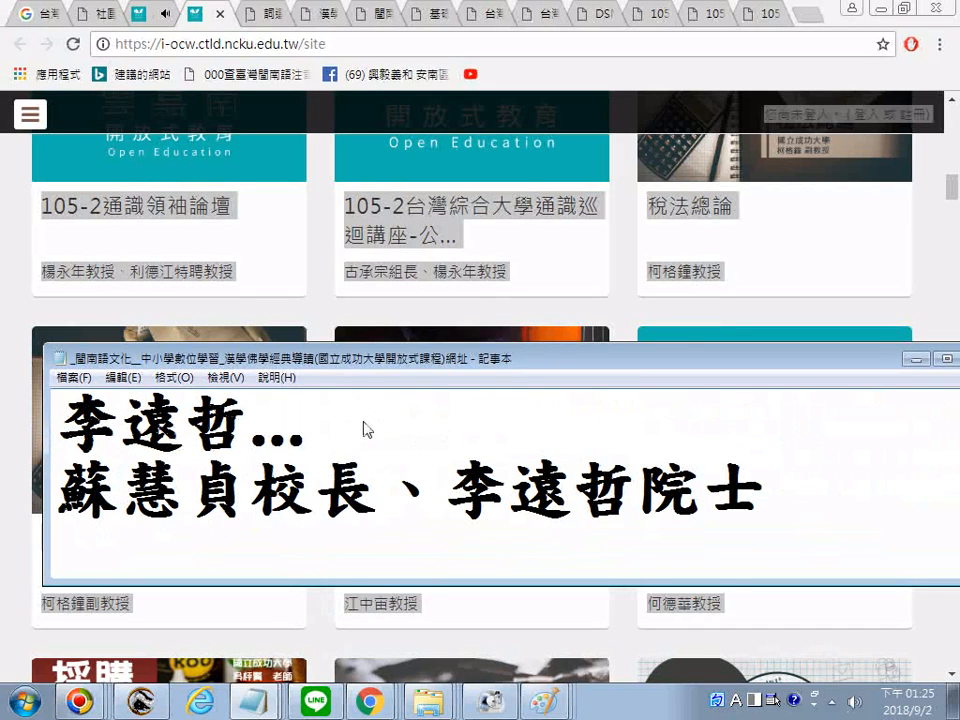
scroll(366, 428, up, 1)
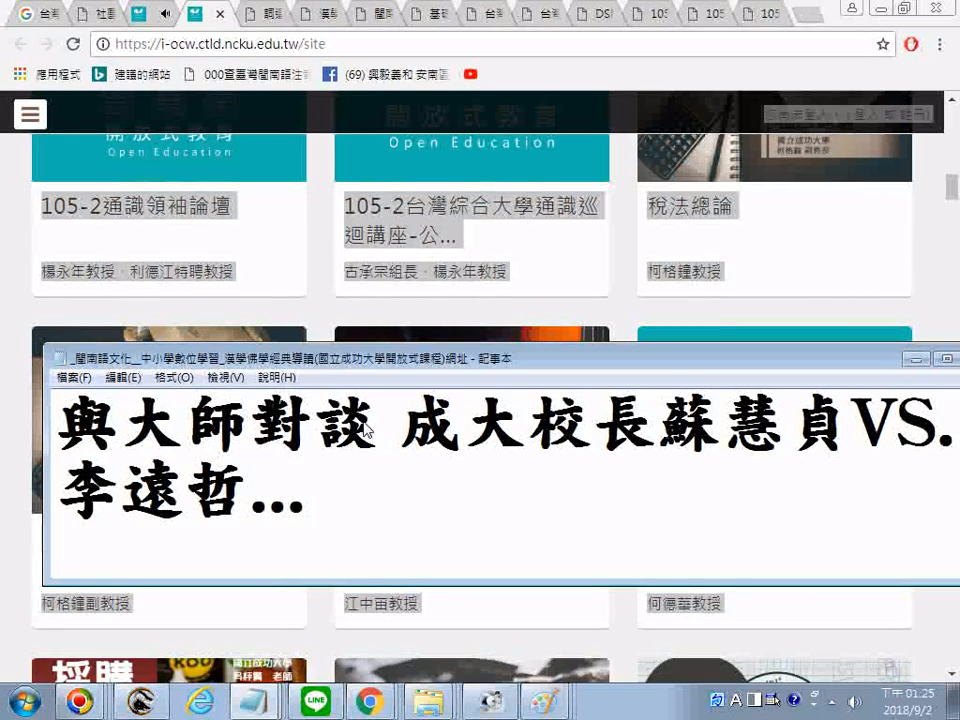
scroll(366, 430, up, 1)
scroll(366, 430, up, 3)
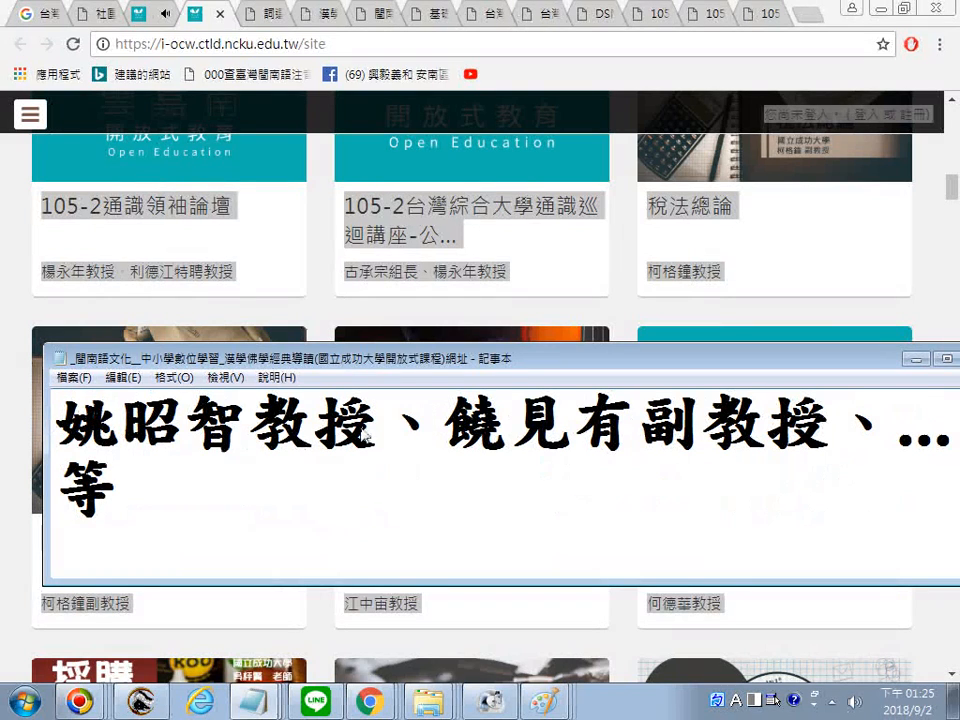
scroll(366, 437, up, 1)
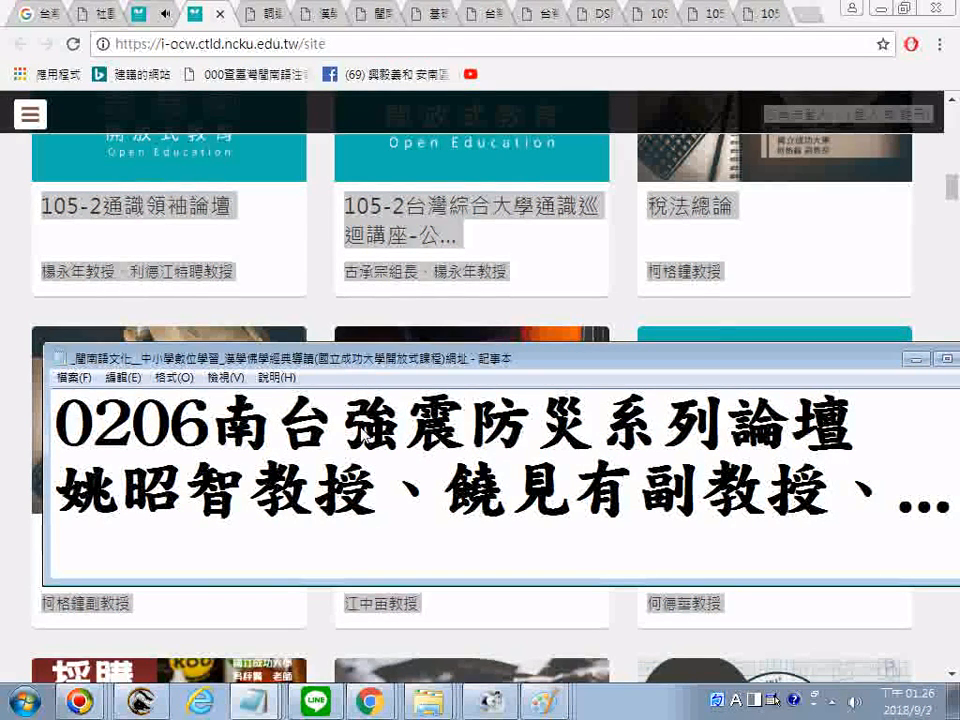
Step: Check the entries around the 推薦演講 heading in the pasted notes, including EDX課程學習平台應用 and 講台語傳智識(短片)
scroll(366, 437, down, 3)
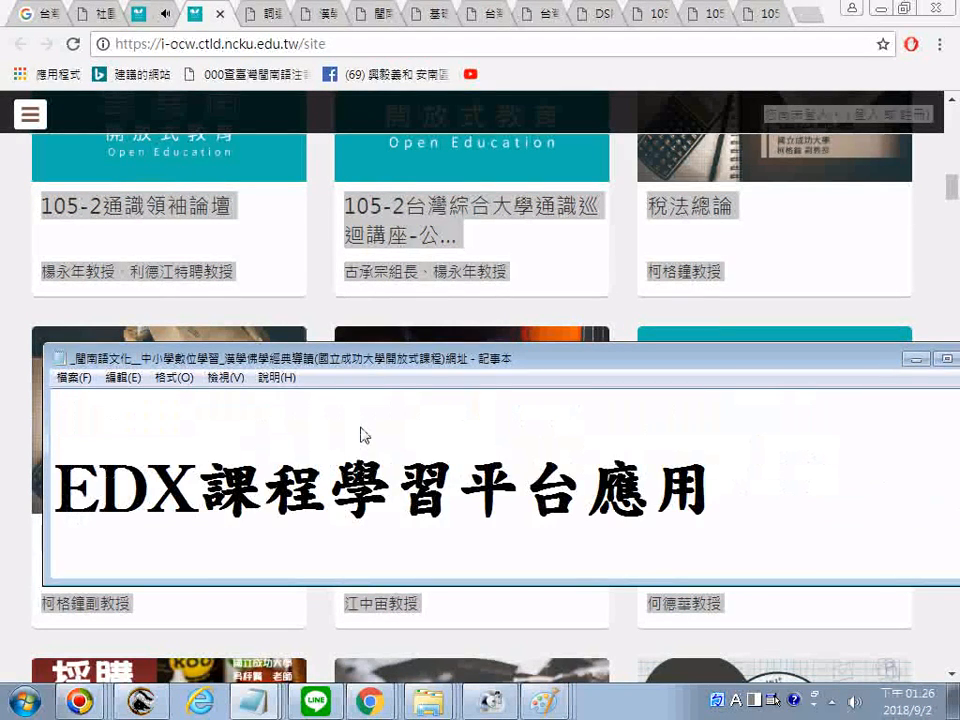
scroll(362, 434, down, 1)
scroll(362, 434, up, 1)
scroll(362, 434, down, 2)
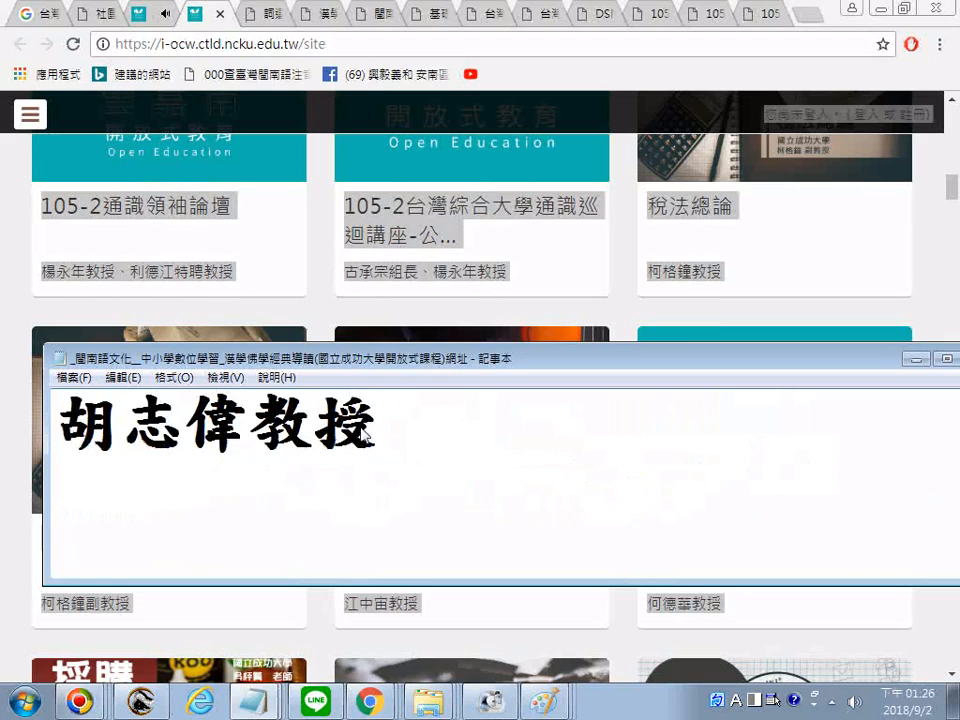
scroll(362, 434, down, 1)
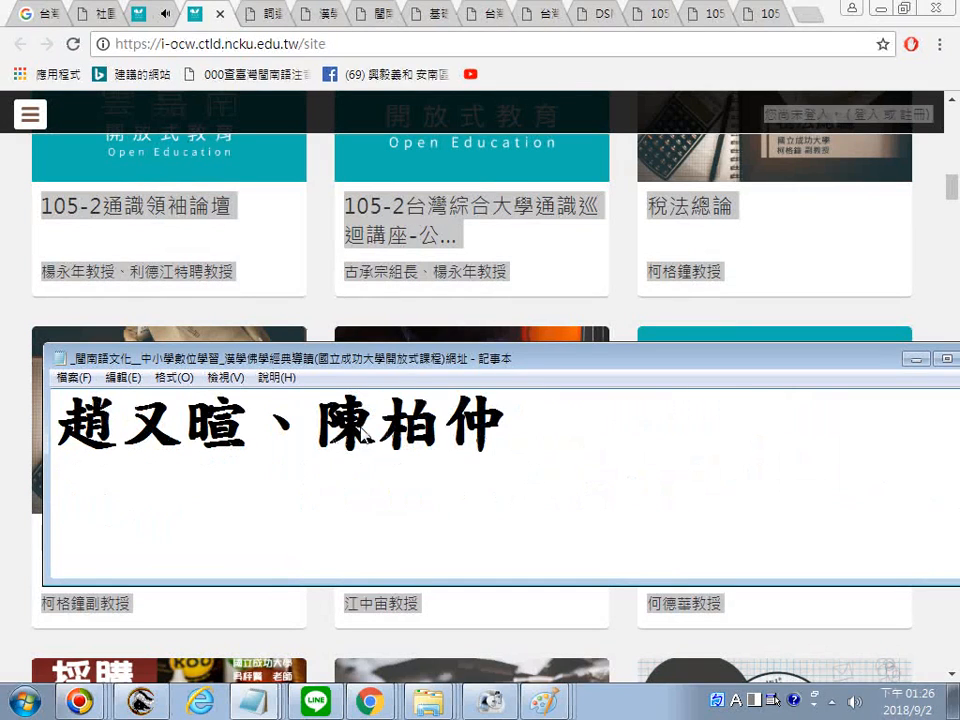
scroll(362, 434, up, 1)
scroll(364, 437, up, 1)
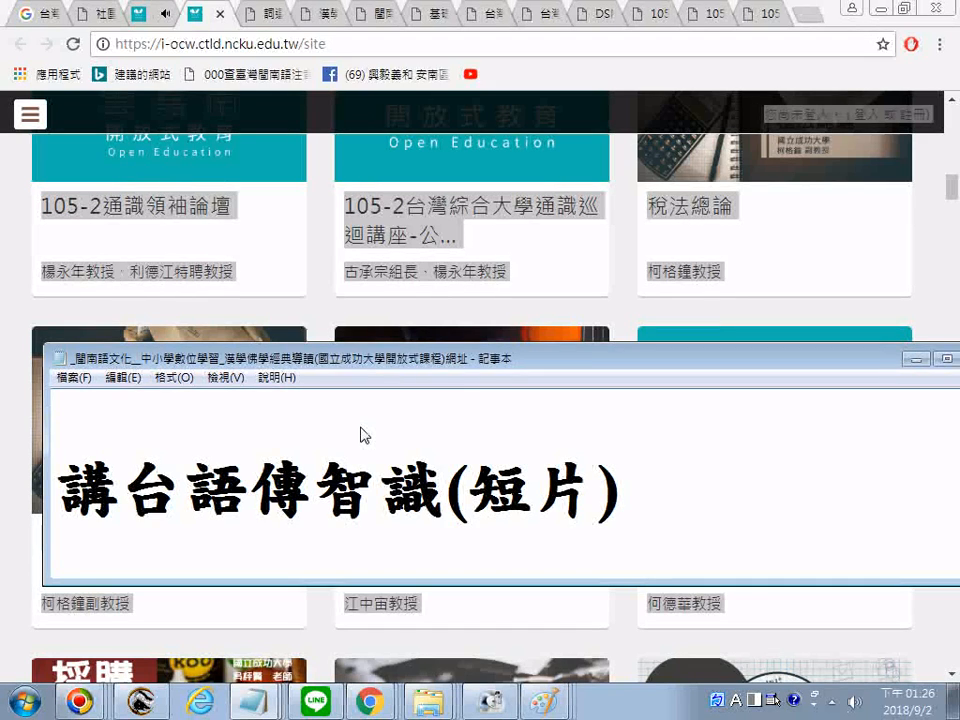
scroll(363, 435, up, 2)
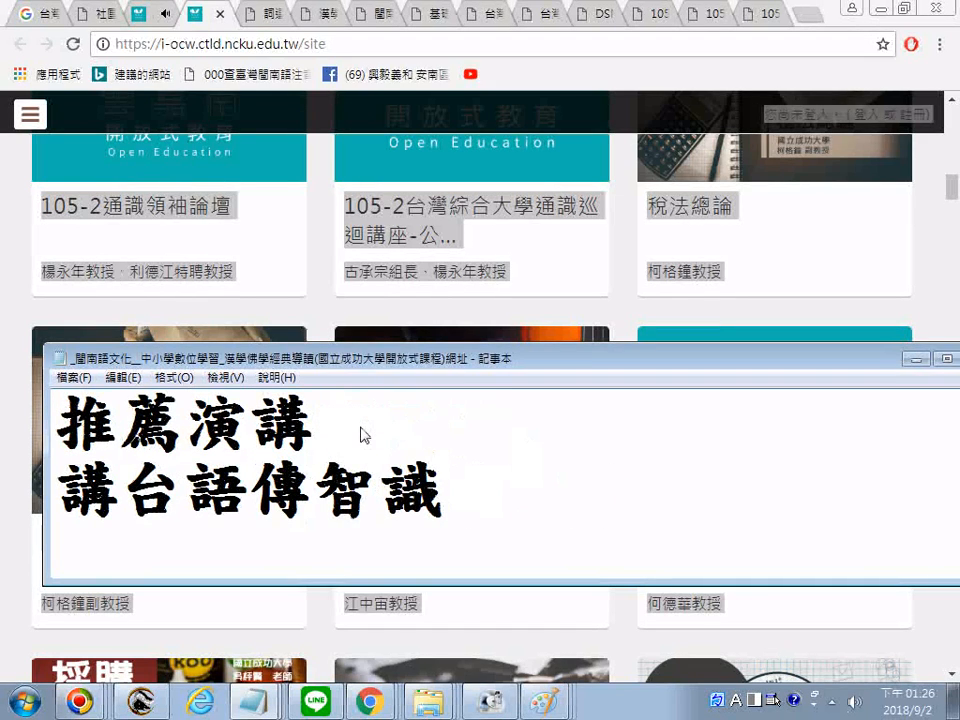
scroll(364, 435, up, 1)
Step: Examine the 華人社會與文化 and 華語文教學 course entries and their instructors in the pasted notes
scroll(364, 435, down, 3)
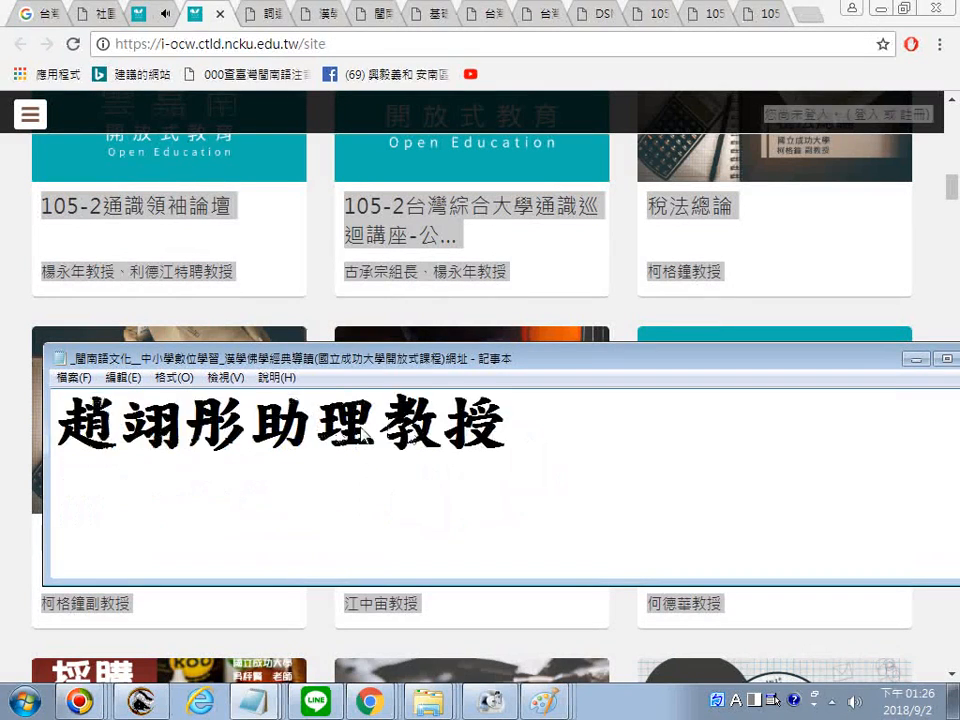
scroll(366, 437, up, 1)
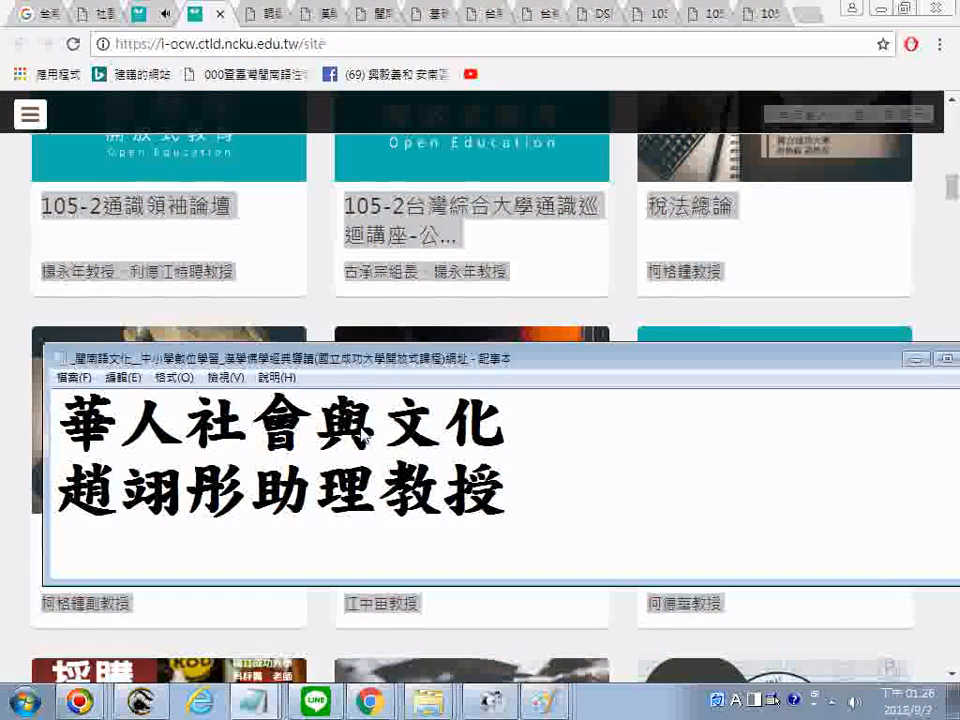
scroll(364, 435, up, 1)
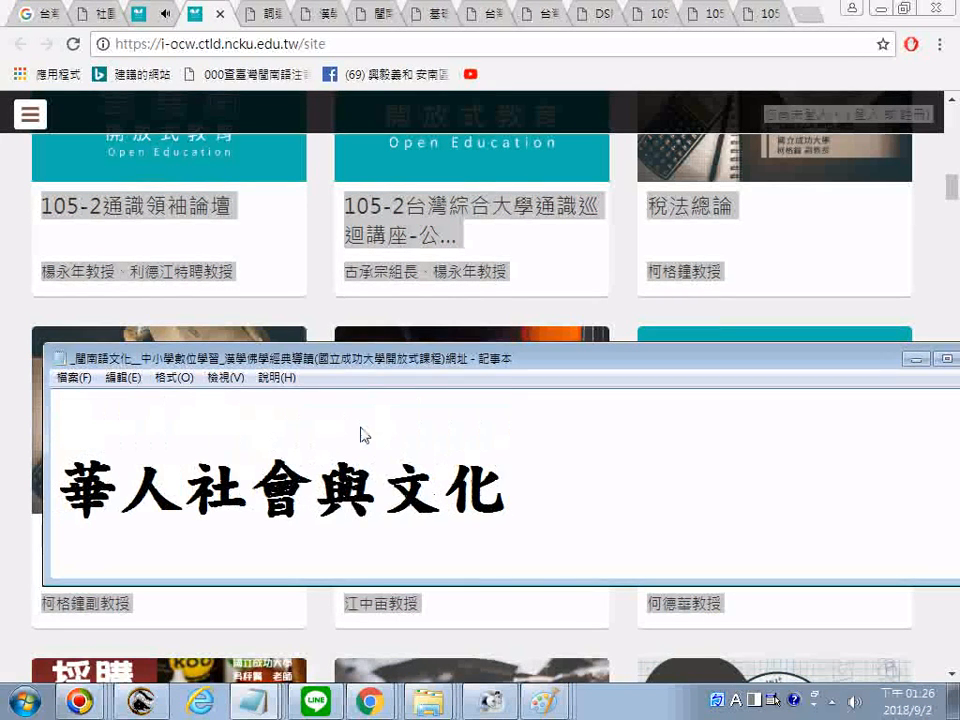
scroll(364, 435, up, 2)
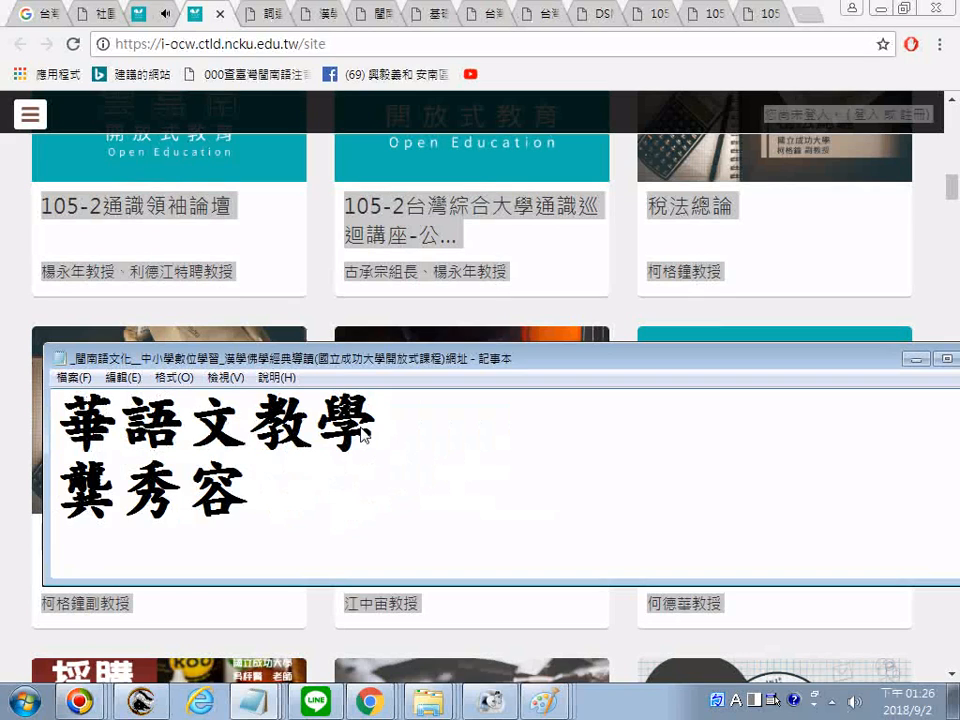
scroll(364, 435, down, 3)
scroll(364, 435, up, 1)
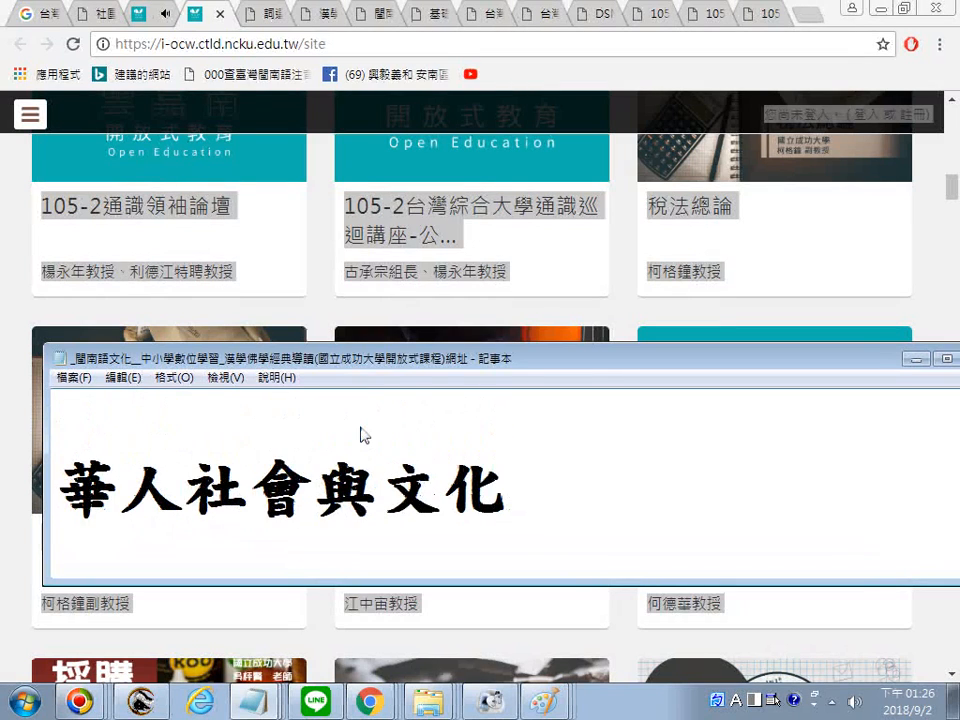
scroll(364, 435, up, 1)
scroll(364, 435, up, 3)
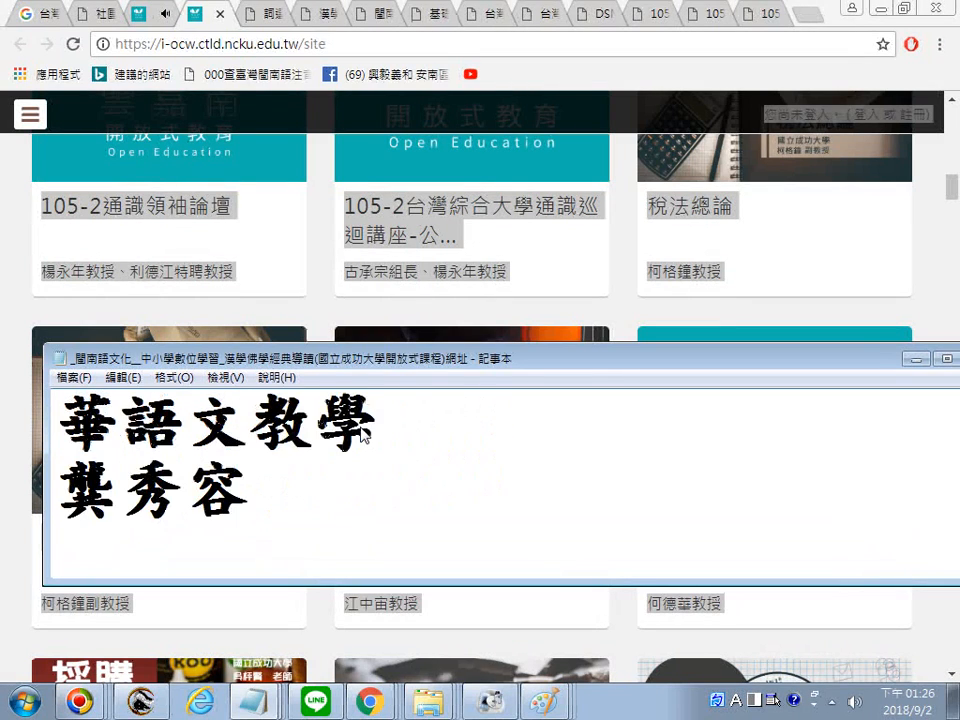
Step: Review the pasted course entries from 國語歌曲發展史與風格分析 through 高功率GaN-基LED製程專論 and 以人為本的工業設計 to 歷史與文化
scroll(364, 435, up, 2)
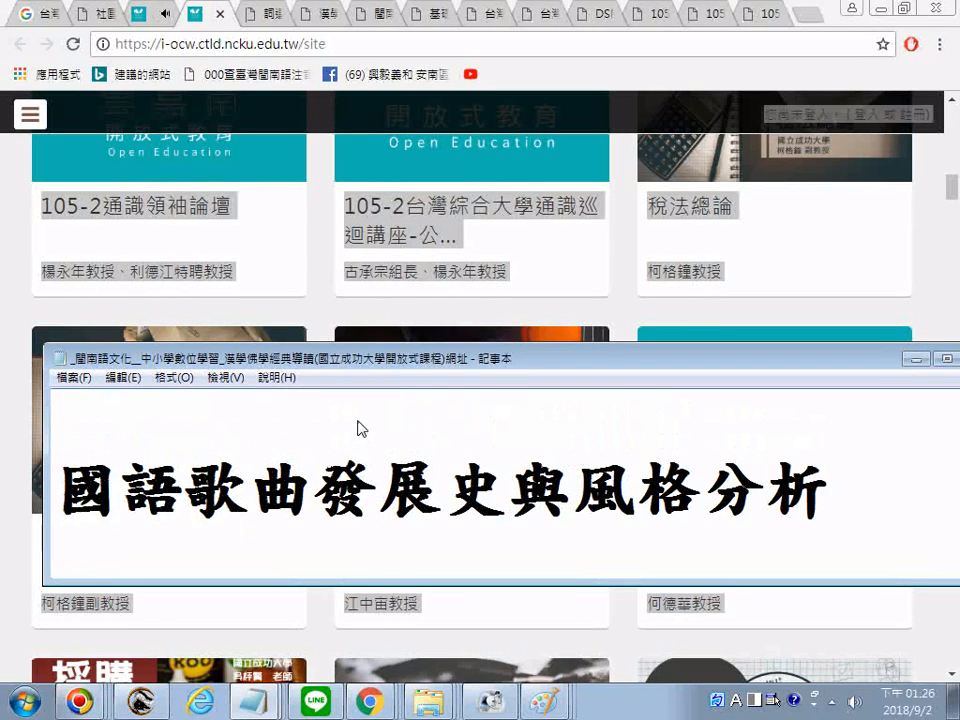
scroll(361, 428, up, 2)
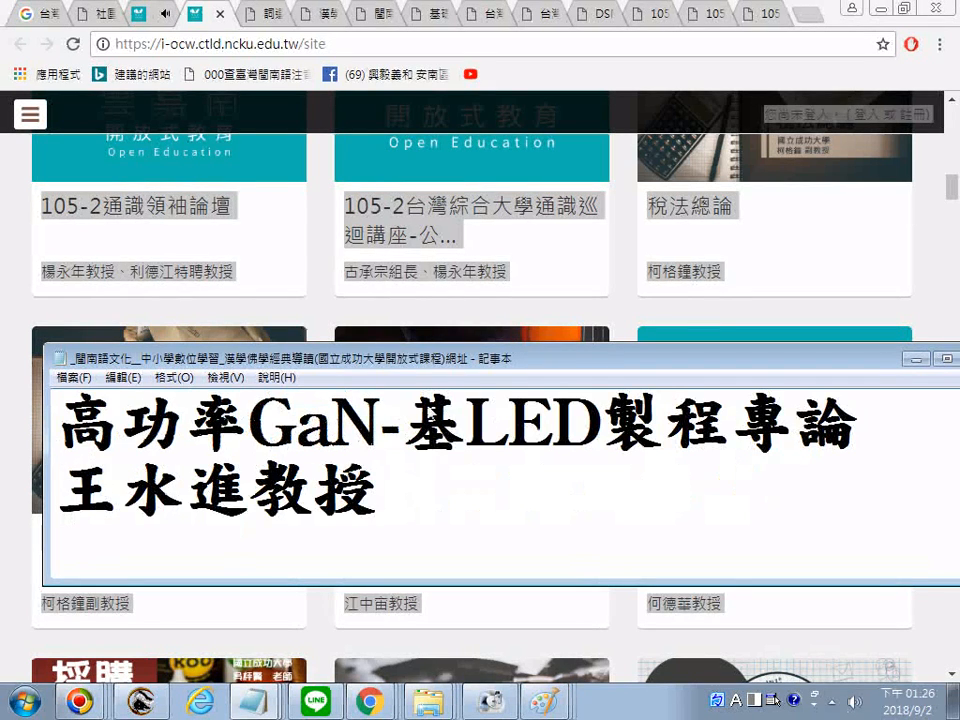
scroll(397, 423, up, 1)
scroll(392, 423, up, 2)
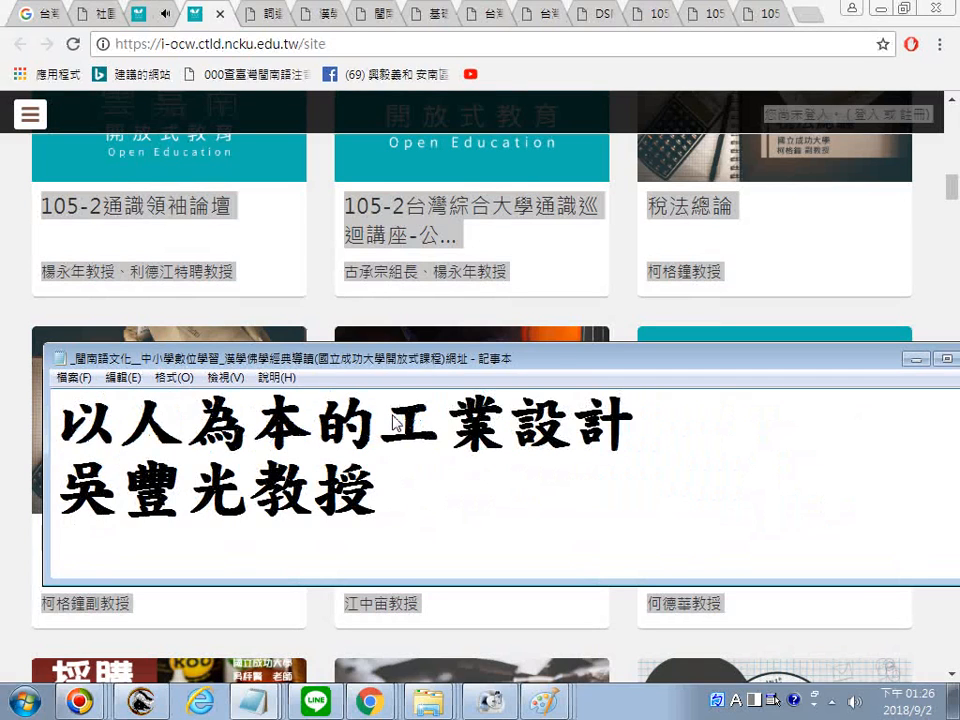
scroll(392, 423, up, 1)
scroll(392, 423, up, 5)
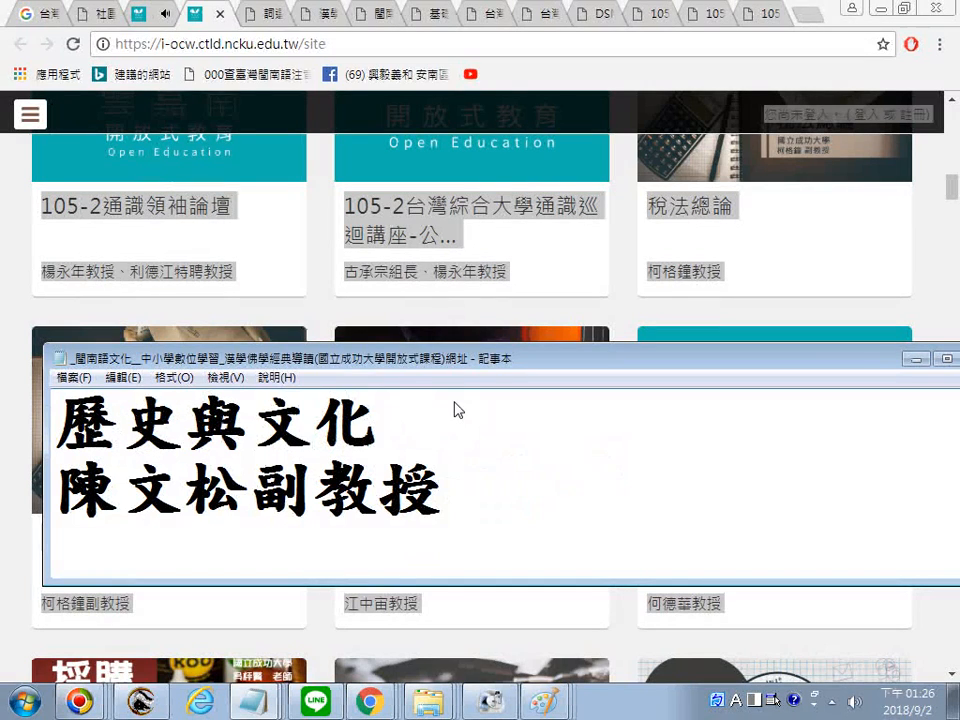
scroll(456, 408, up, 2)
scroll(456, 405, up, 4)
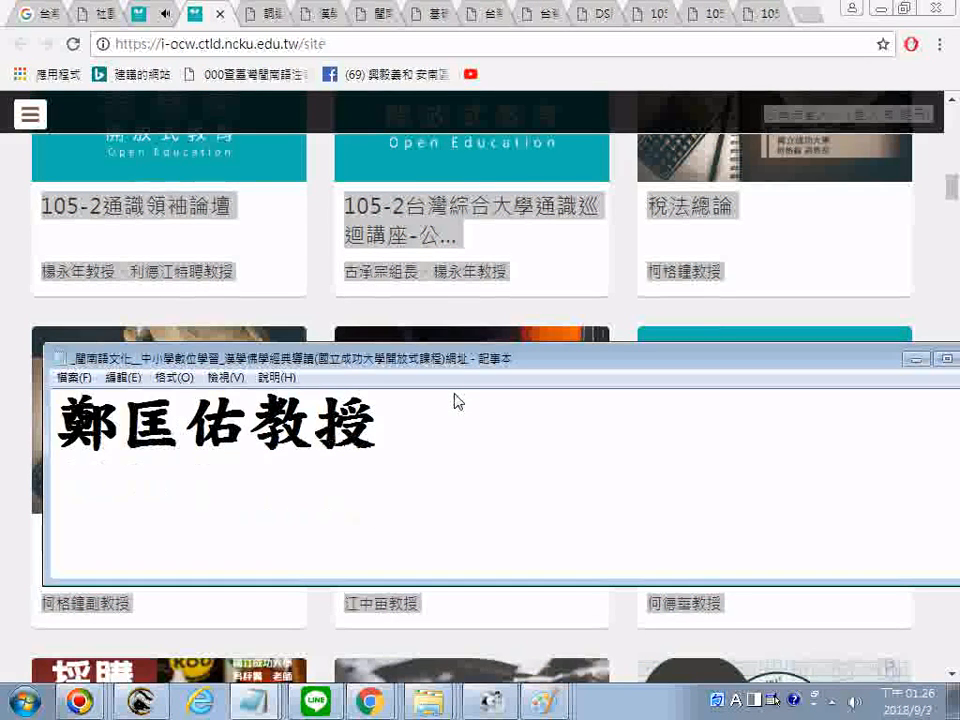
Step: Examine the pasted entries for 科技與社會, 放鬆生理學體驗(下), 金融定價, 幹細胞操作技術實驗 and 結構學(上)
scroll(457, 403, up, 3)
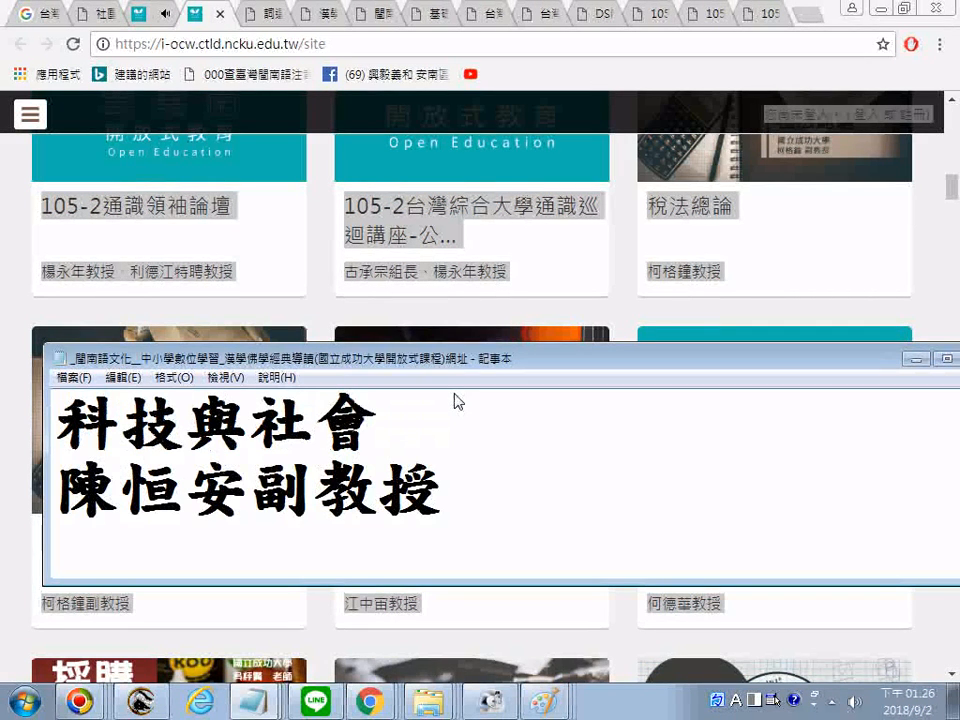
scroll(454, 401, up, 5)
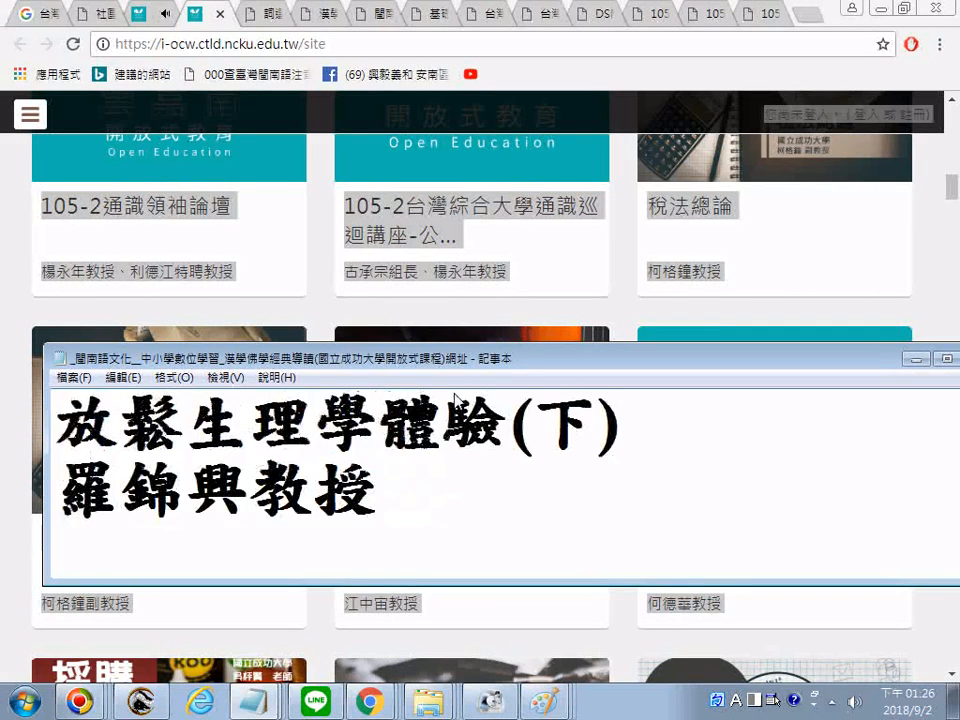
scroll(454, 401, up, 5)
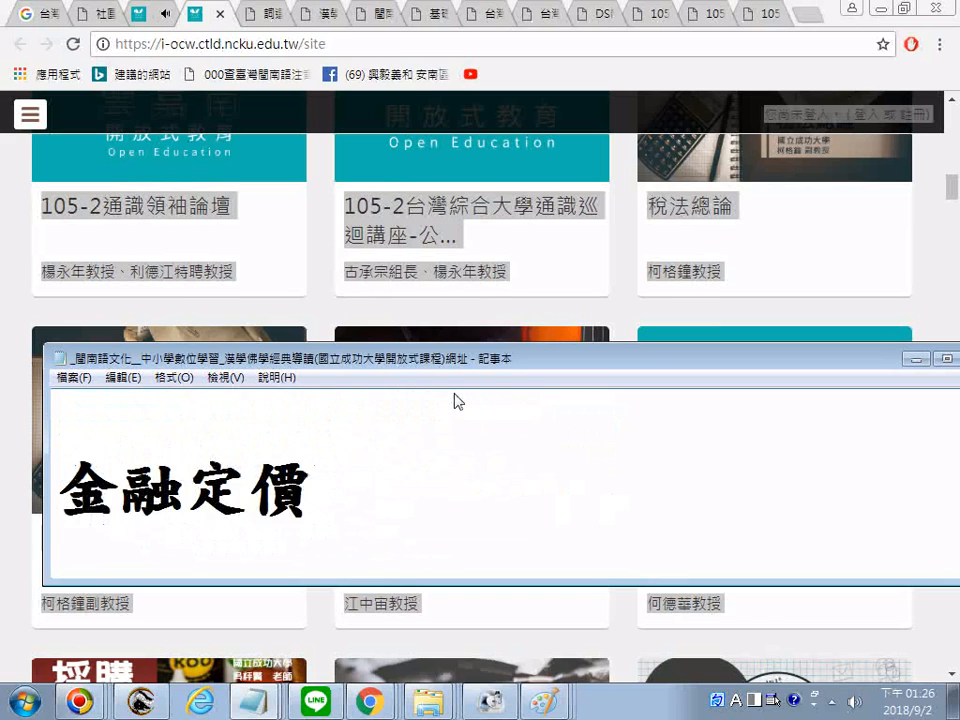
scroll(454, 401, up, 2)
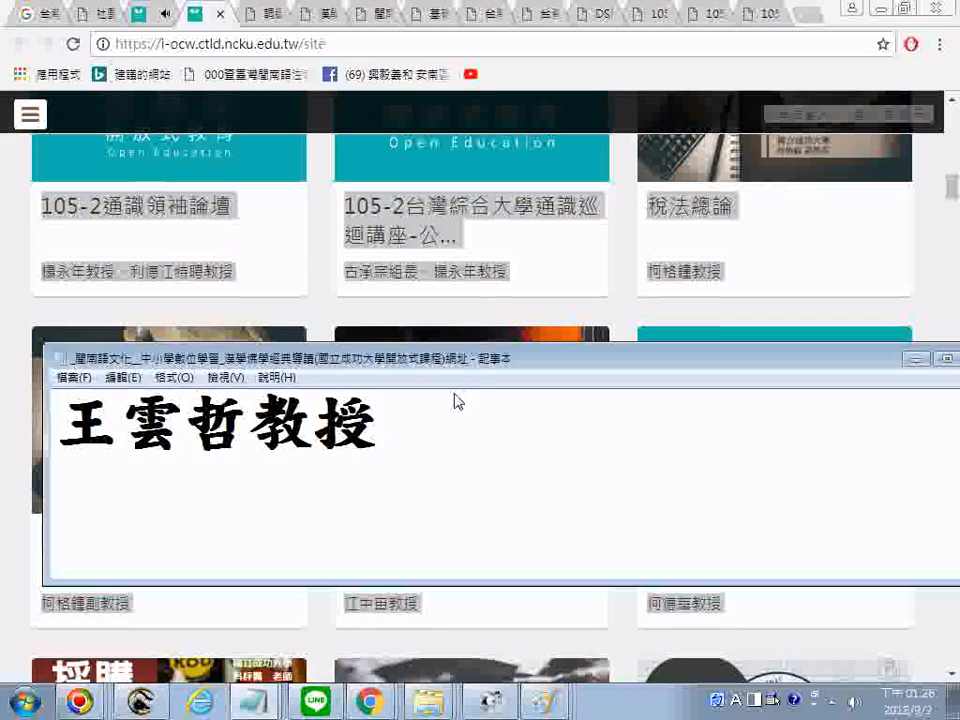
scroll(454, 401, up, 2)
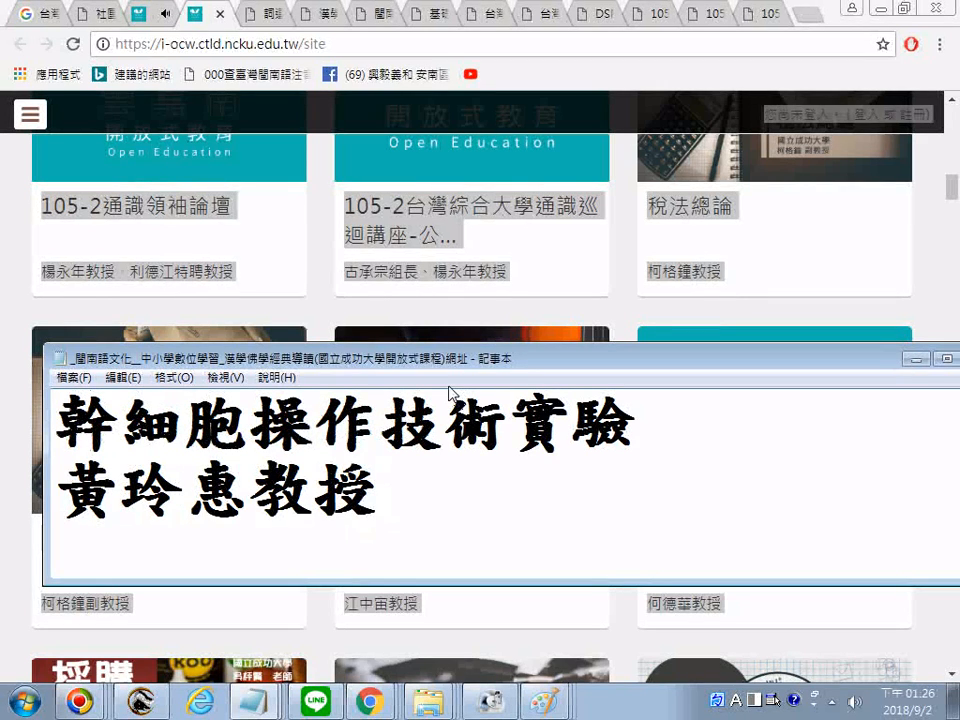
scroll(427, 411, down, 1)
scroll(427, 411, up, 1)
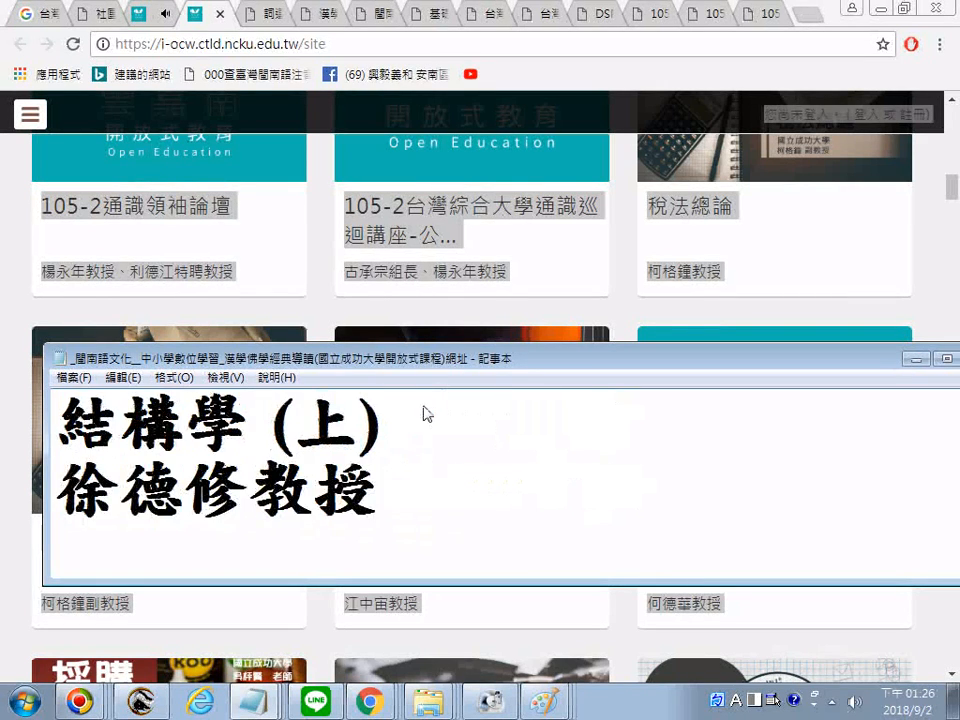
Step: Read the pasted entries for language and song courses such as 華語口語與表達 and 法文初階班, continuing to 火-能源、環境與安全
scroll(427, 412, down, 1)
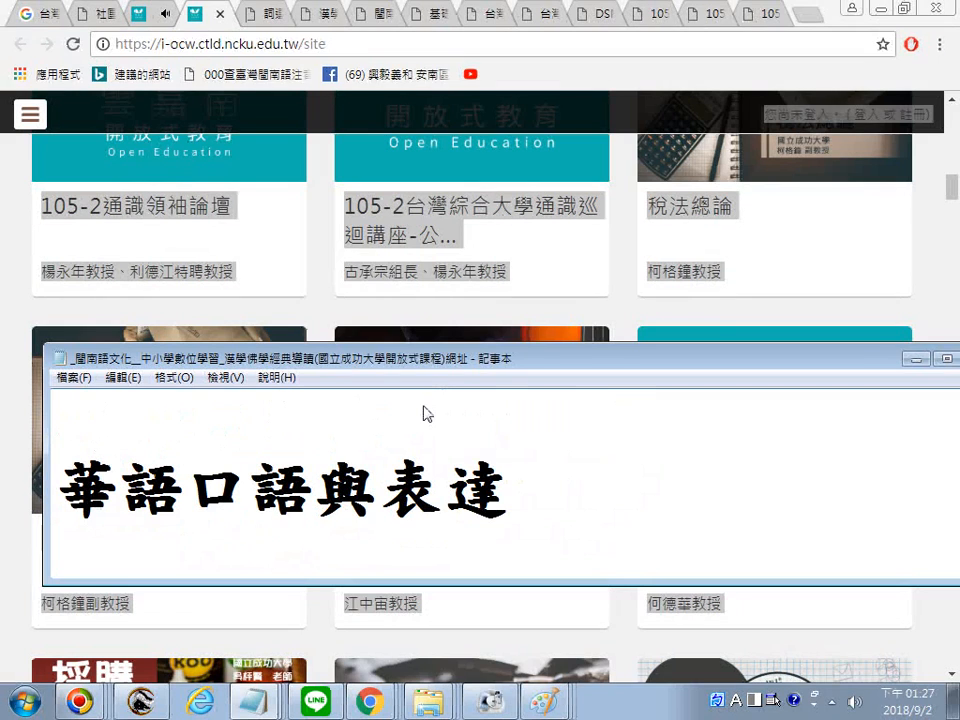
scroll(427, 413, down, 1)
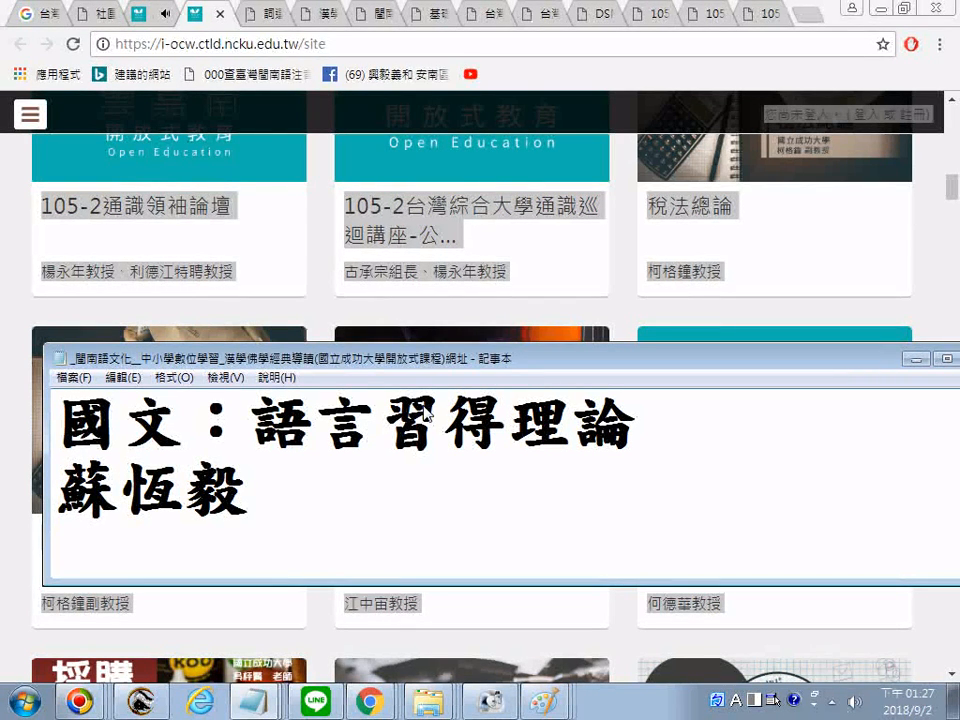
scroll(427, 413, up, 2)
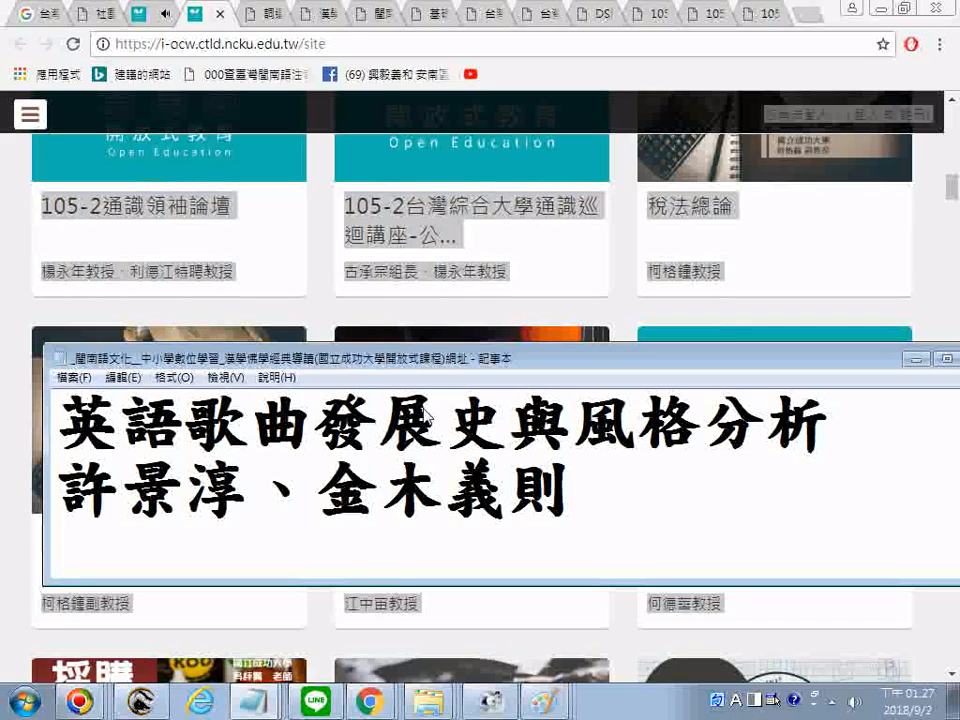
scroll(427, 413, up, 5)
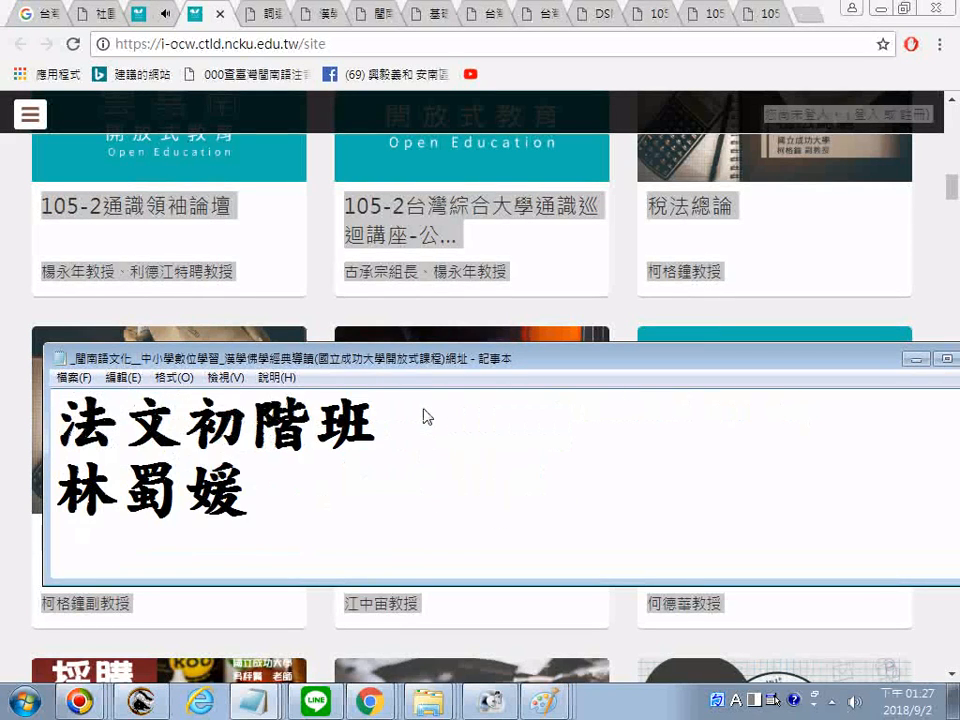
scroll(427, 413, up, 1)
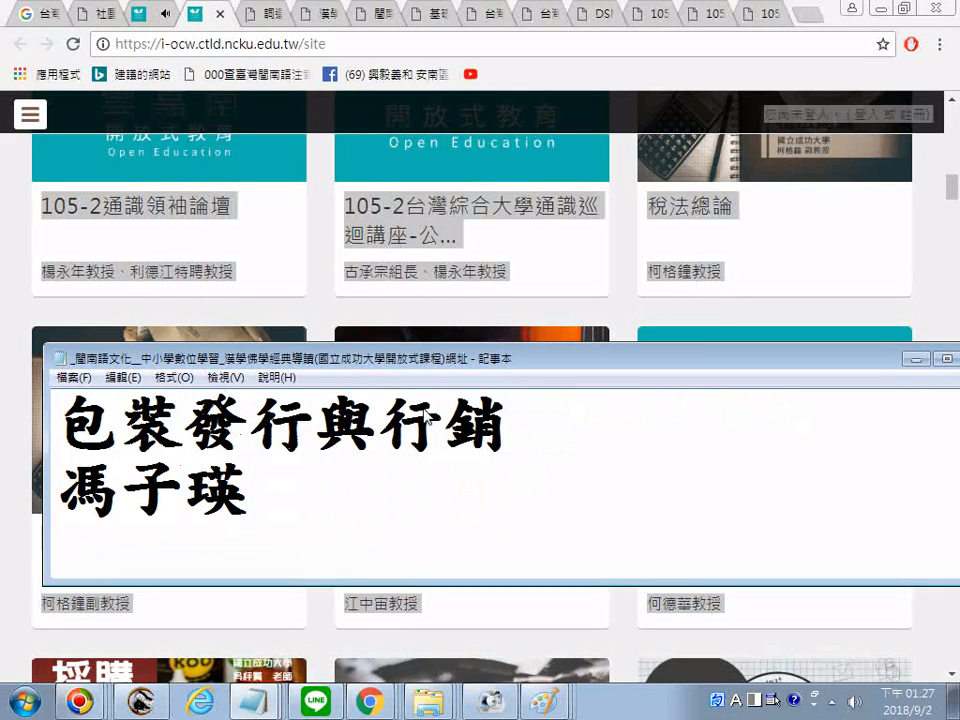
scroll(427, 413, up, 3)
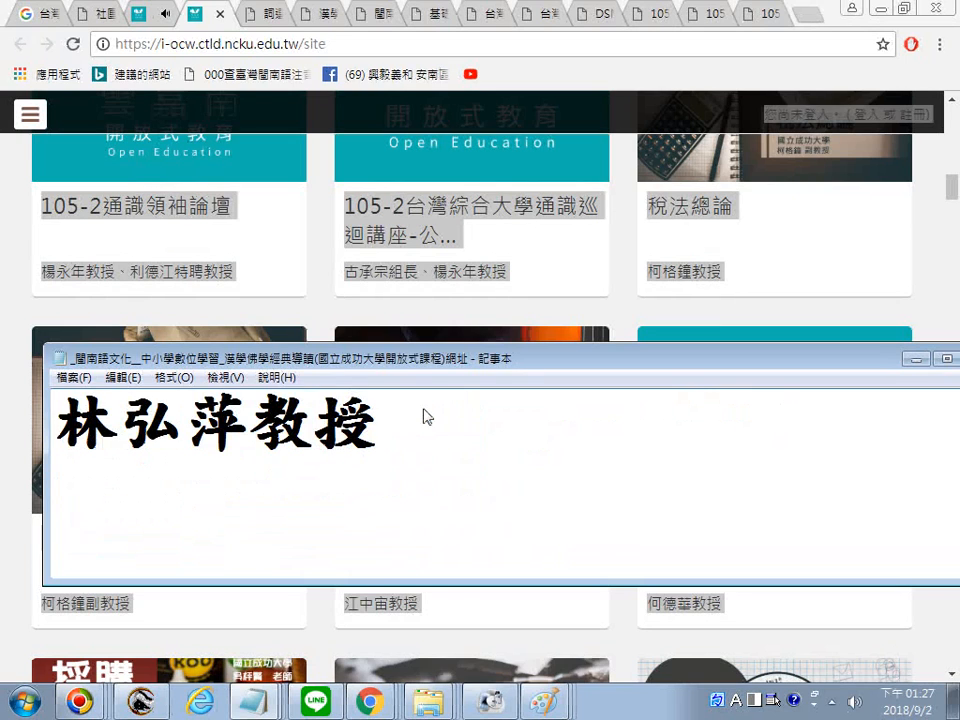
scroll(427, 413, up, 5)
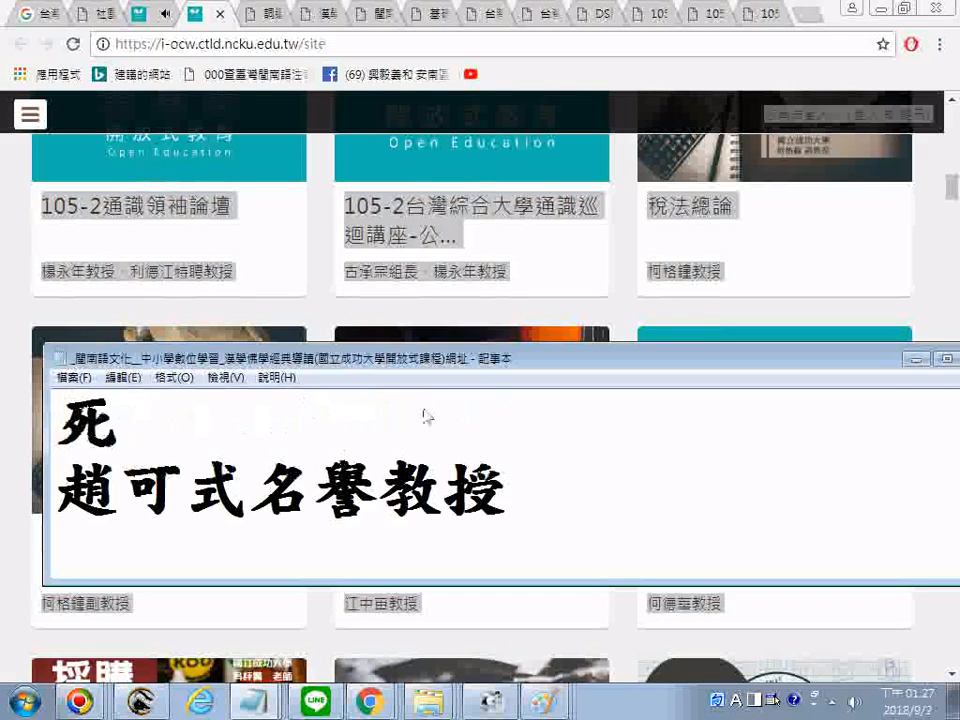
scroll(427, 413, up, 1)
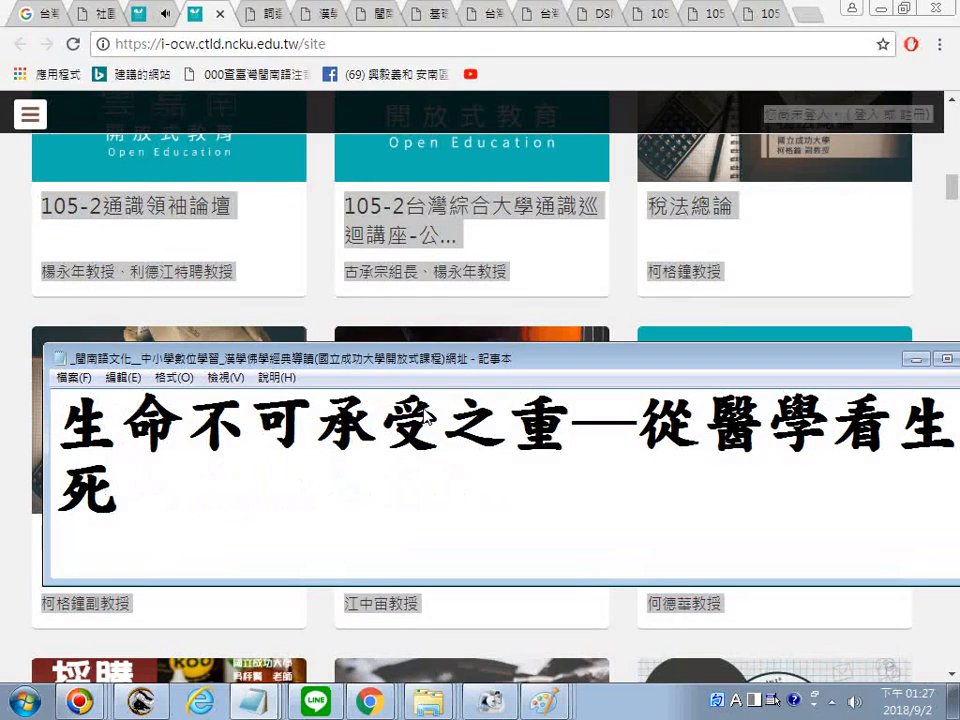
scroll(427, 413, up, 2)
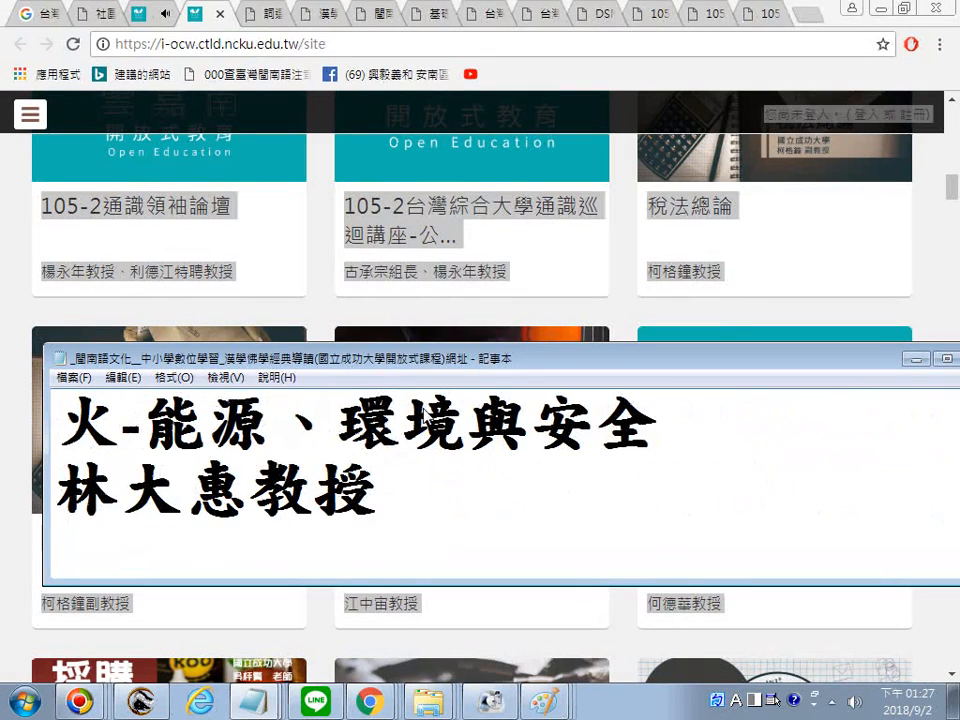
scroll(427, 413, up, 3)
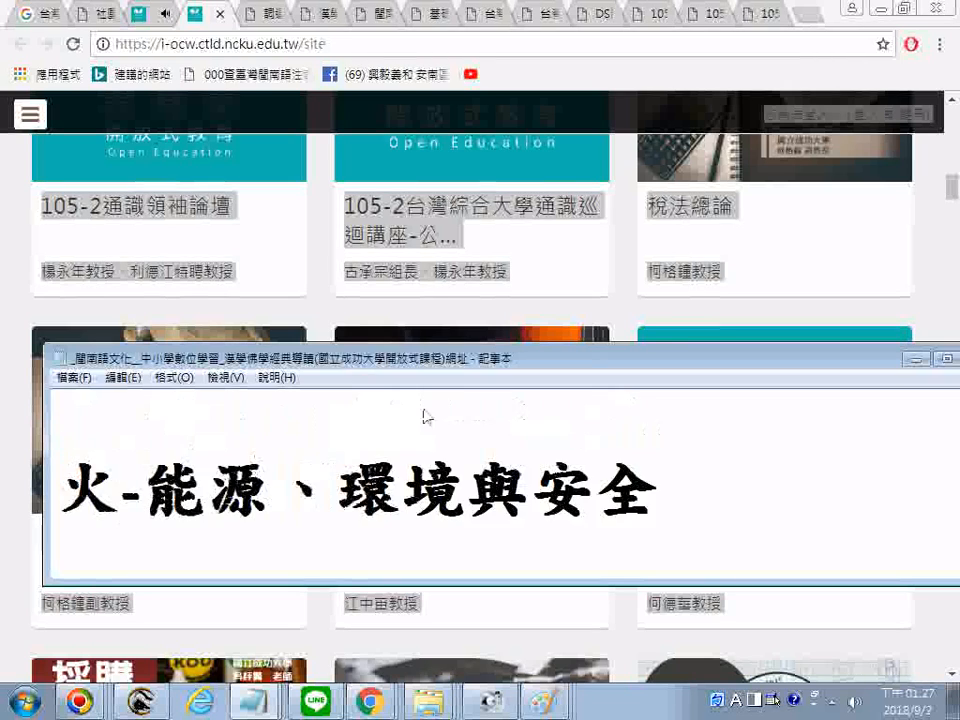
Step: Check the 閩南語文化, 漢語語言學 and 漢學佛學經典導讀 entries in the pasted notes, along with the neighbouring instructor lines
scroll(427, 413, up, 4)
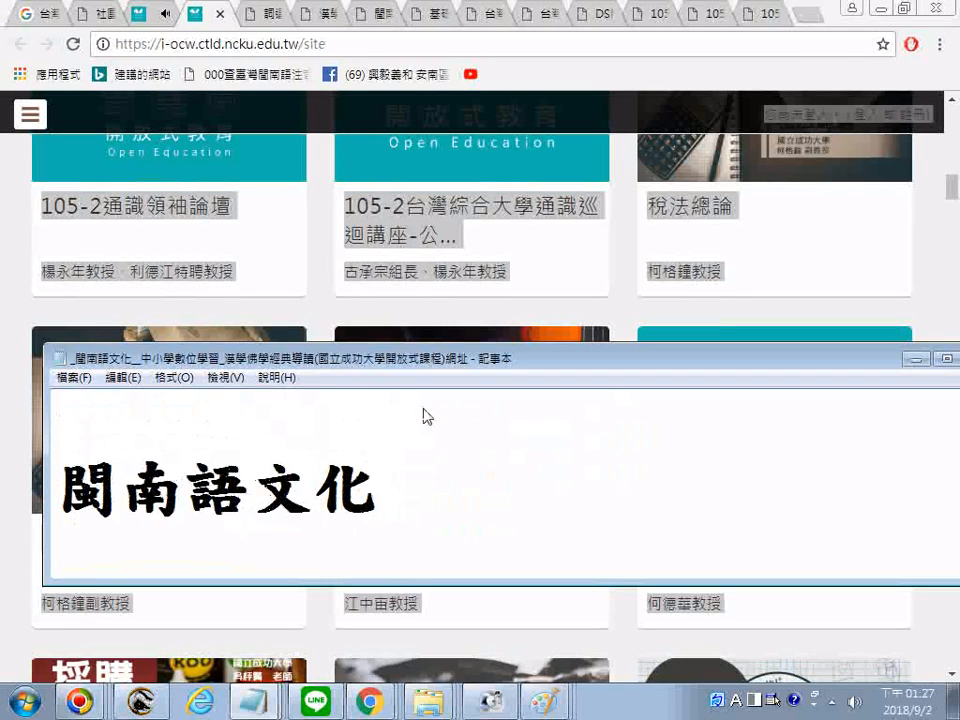
scroll(427, 413, down, 1)
scroll(427, 413, down, 3)
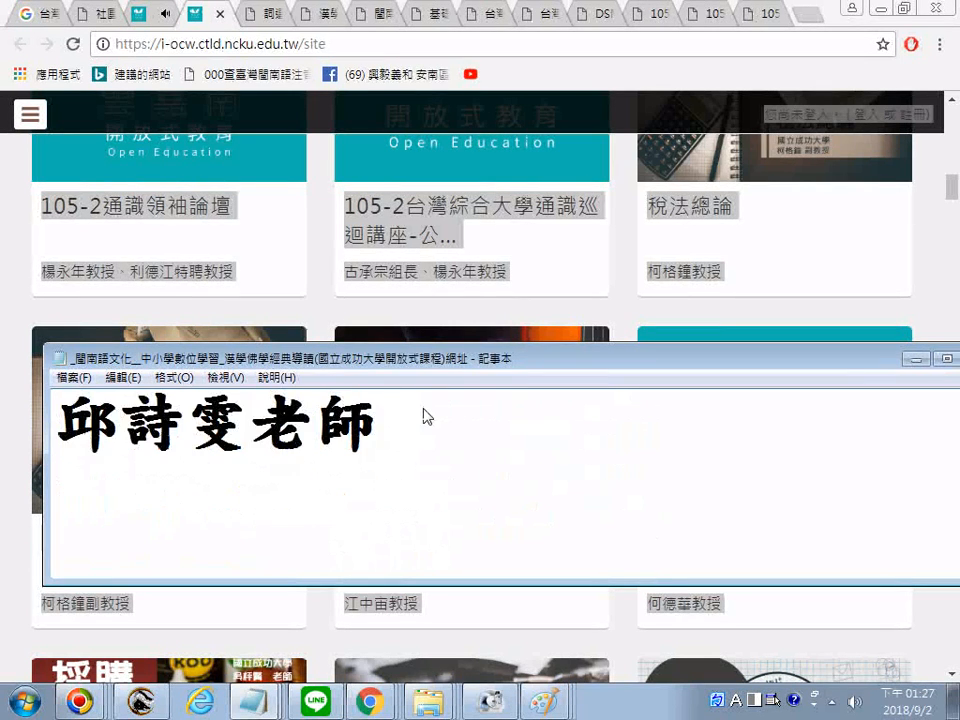
scroll(427, 413, up, 4)
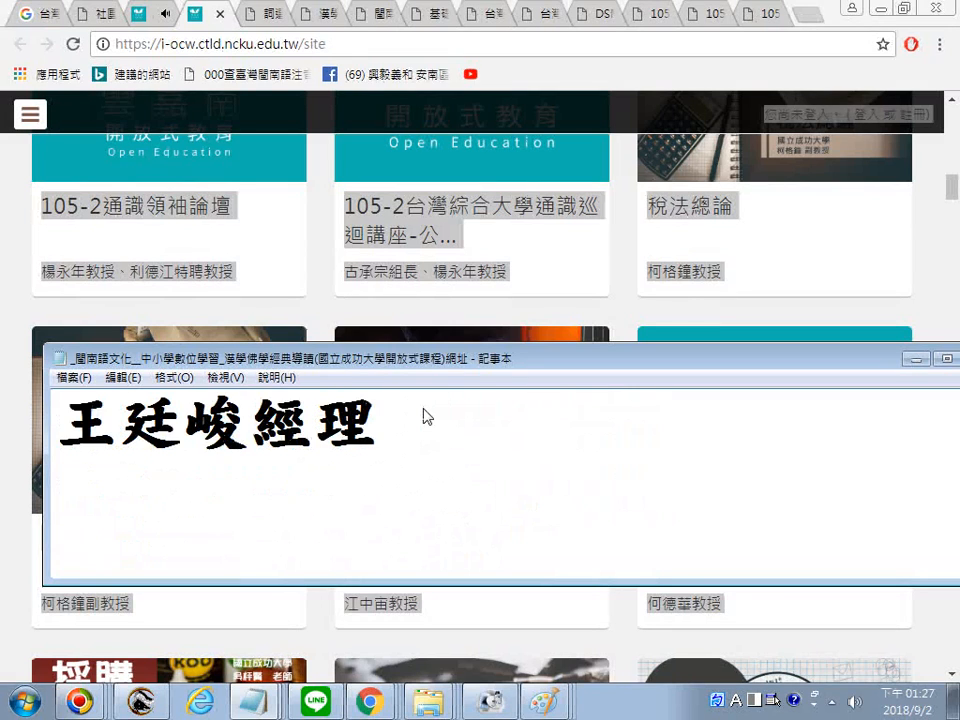
scroll(427, 416, up, 3)
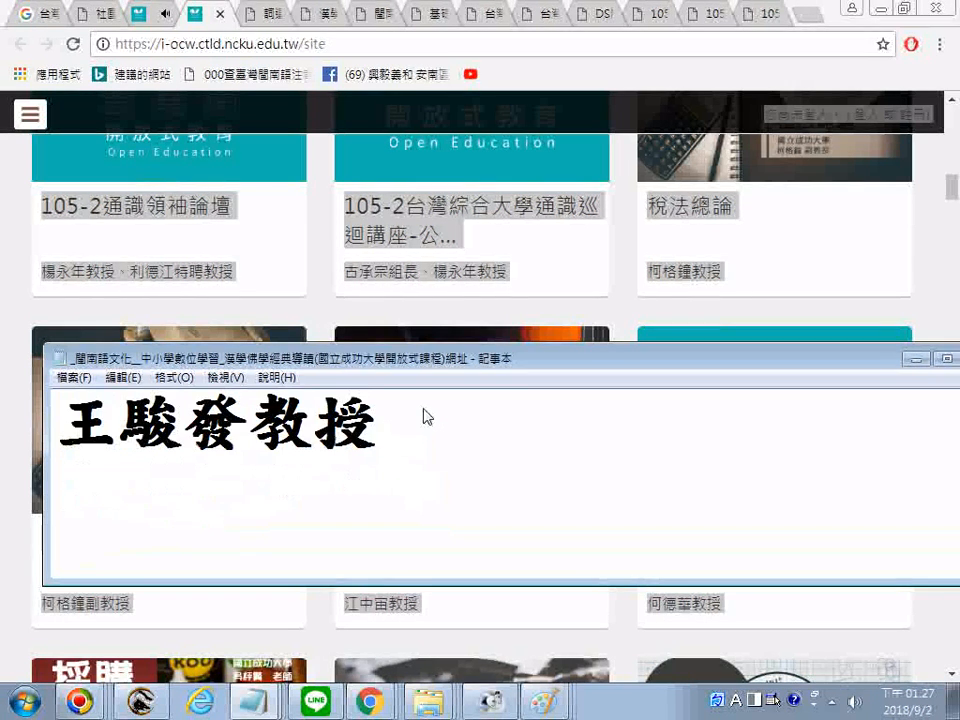
scroll(427, 416, up, 1)
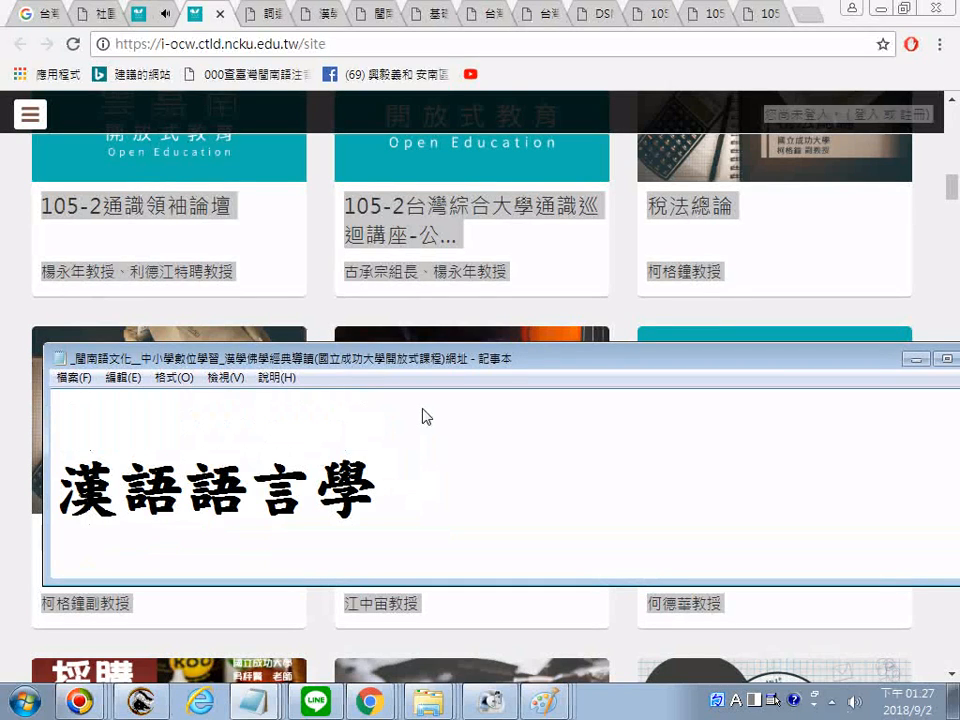
scroll(427, 416, up, 1)
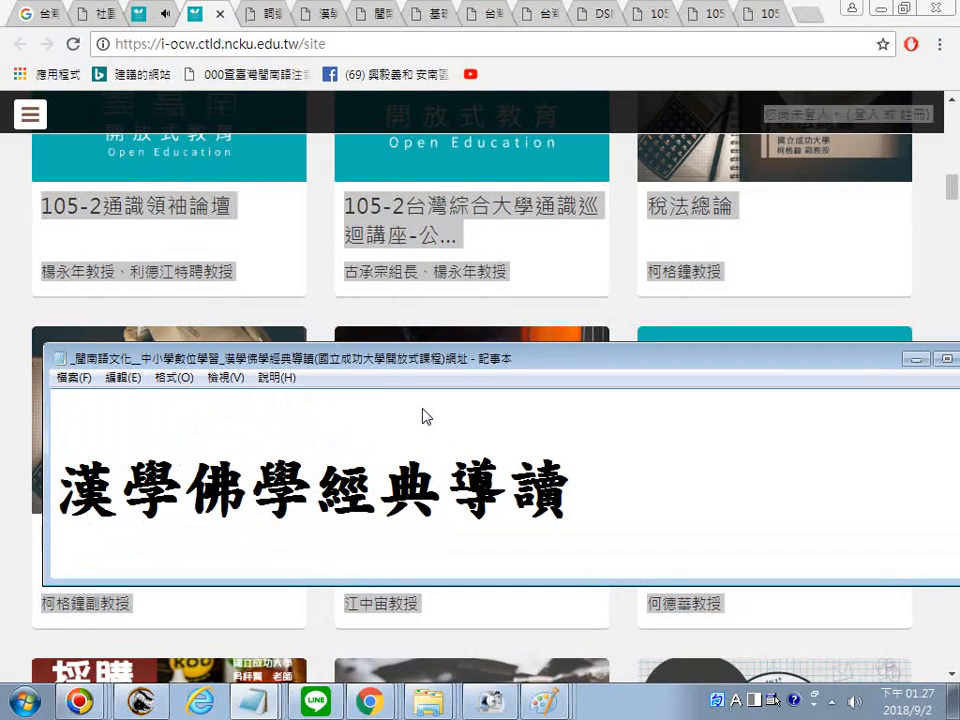
Step: Read the pasted course entries from 高等應用數學(一) and 轉譯醫學導論 through 普通化學 and 國際金融與海外投資策略 to 地方現代性與再現
scroll(427, 416, up, 3)
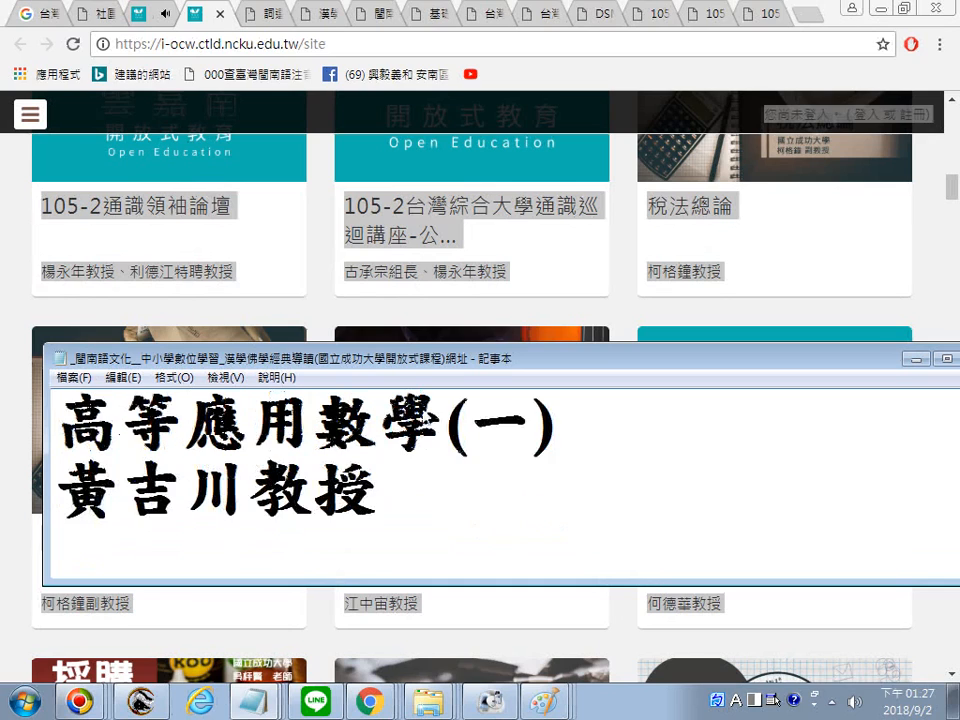
scroll(427, 416, up, 2)
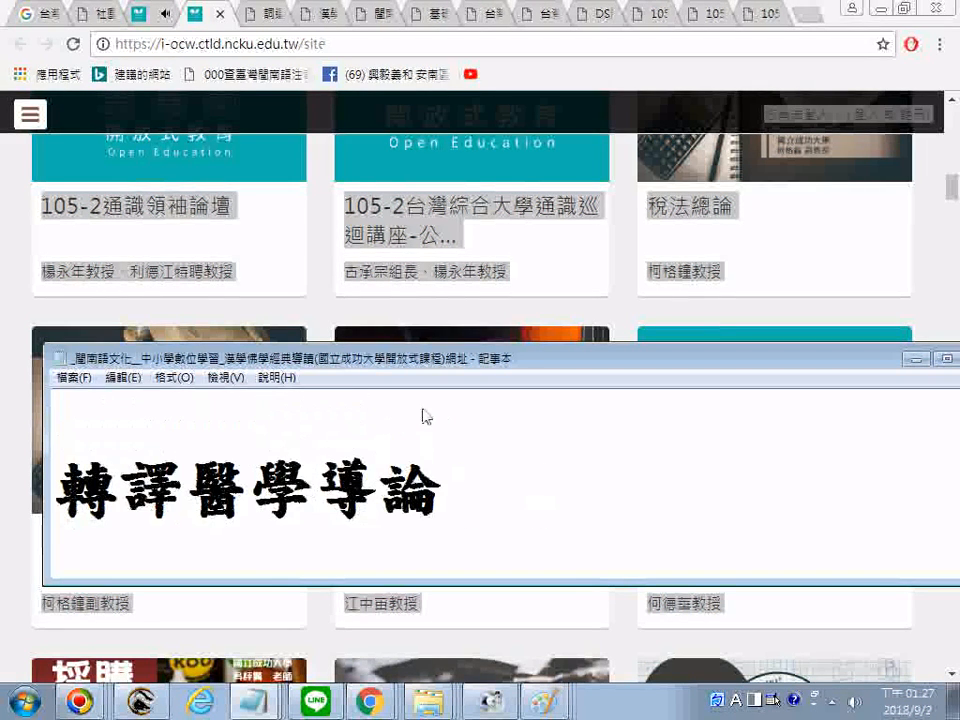
scroll(427, 416, up, 1)
scroll(427, 416, up, 4)
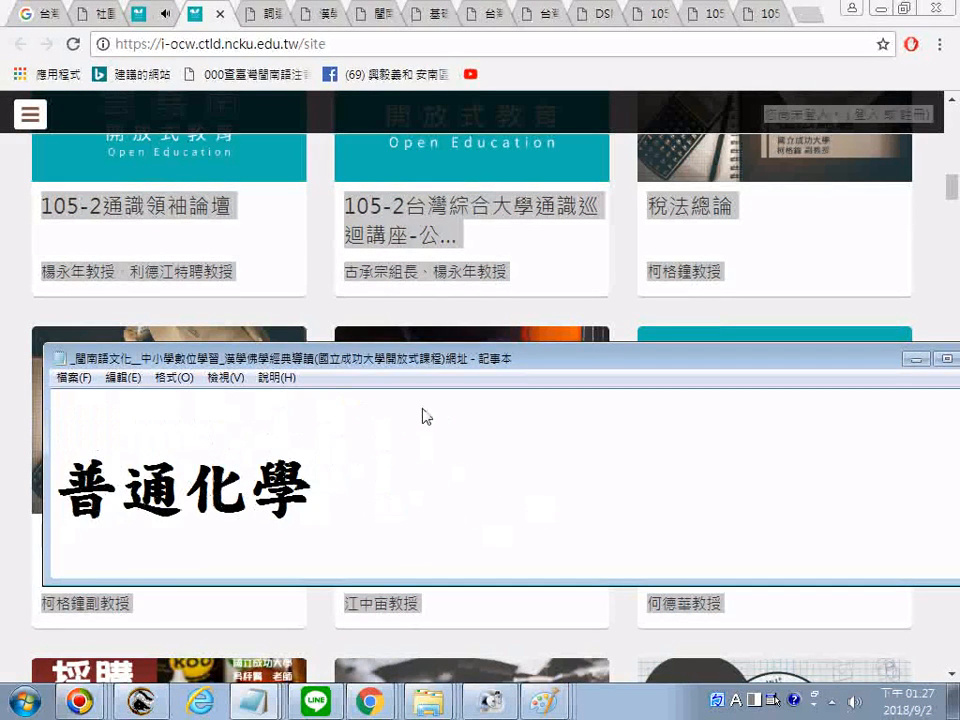
scroll(427, 416, up, 2)
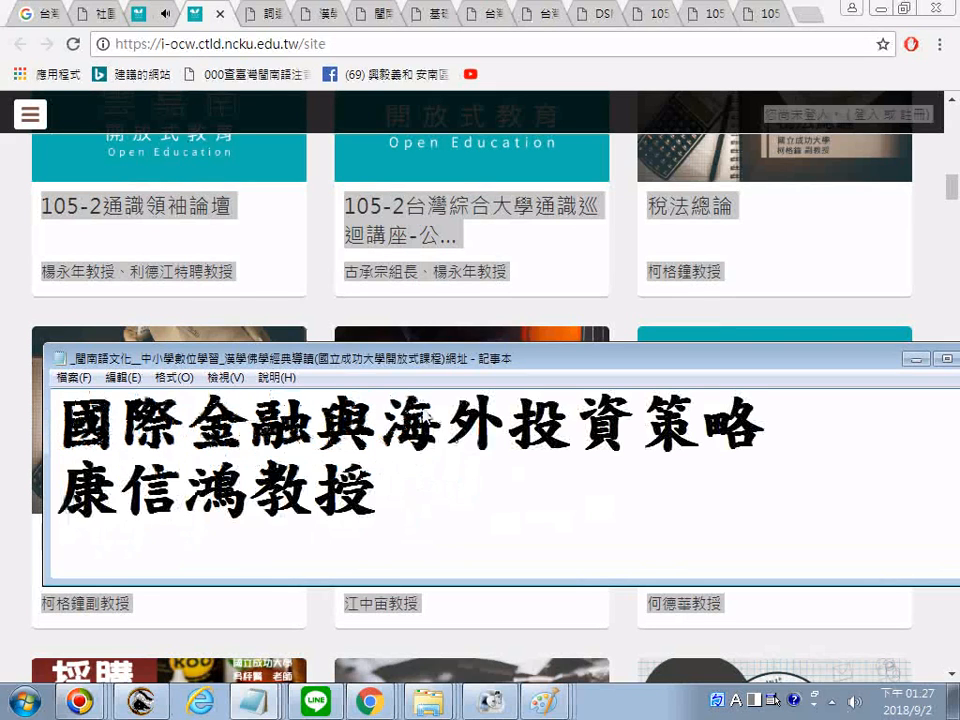
scroll(425, 414, up, 4)
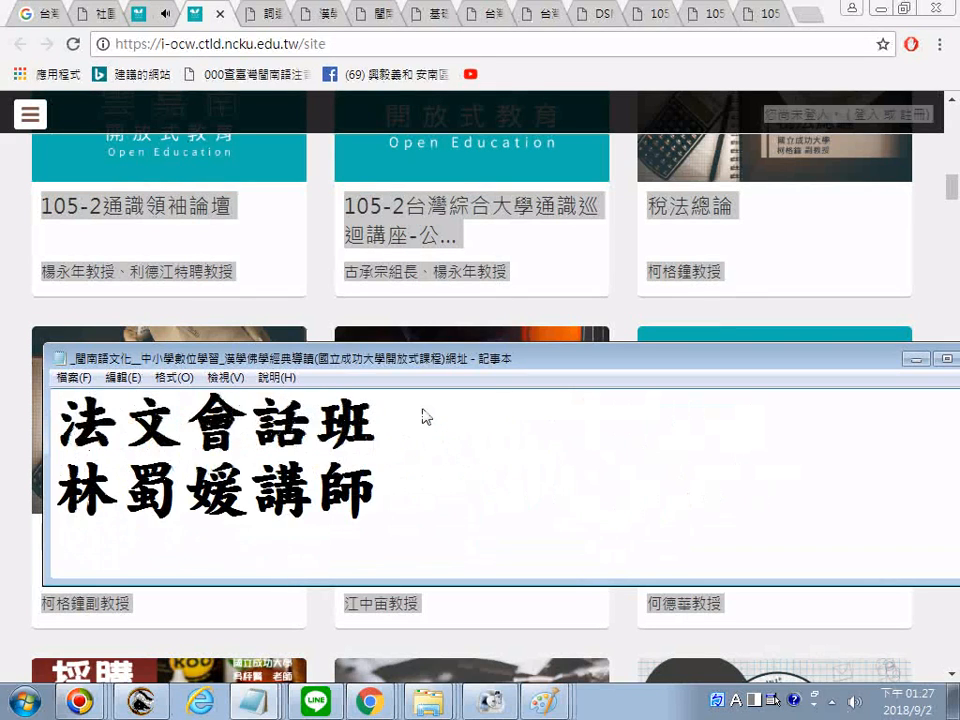
scroll(425, 414, up, 3)
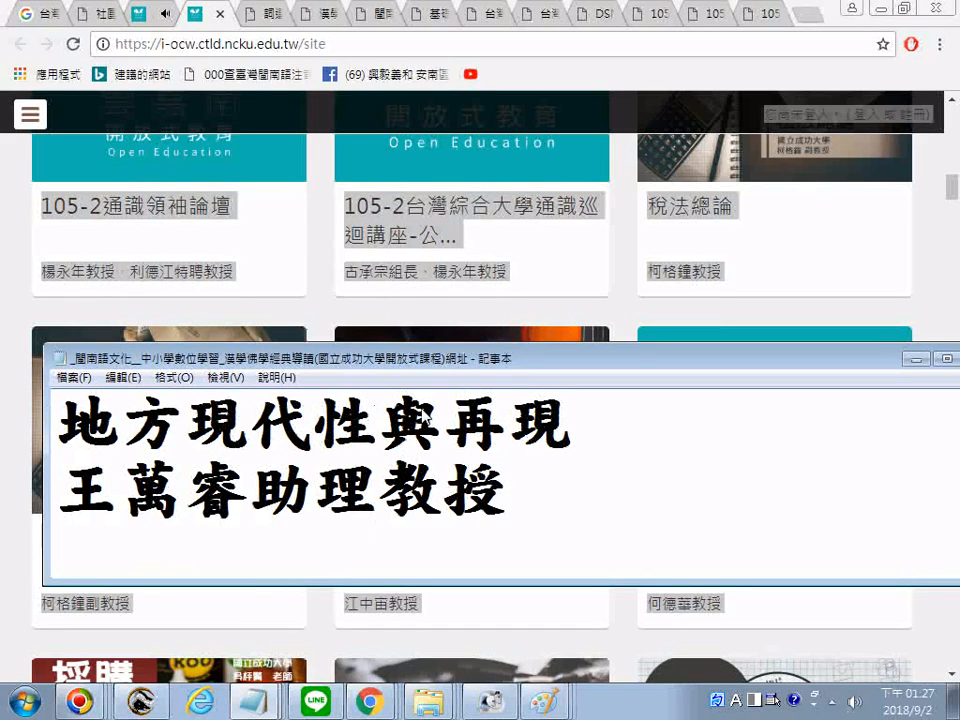
scroll(425, 416, up, 4)
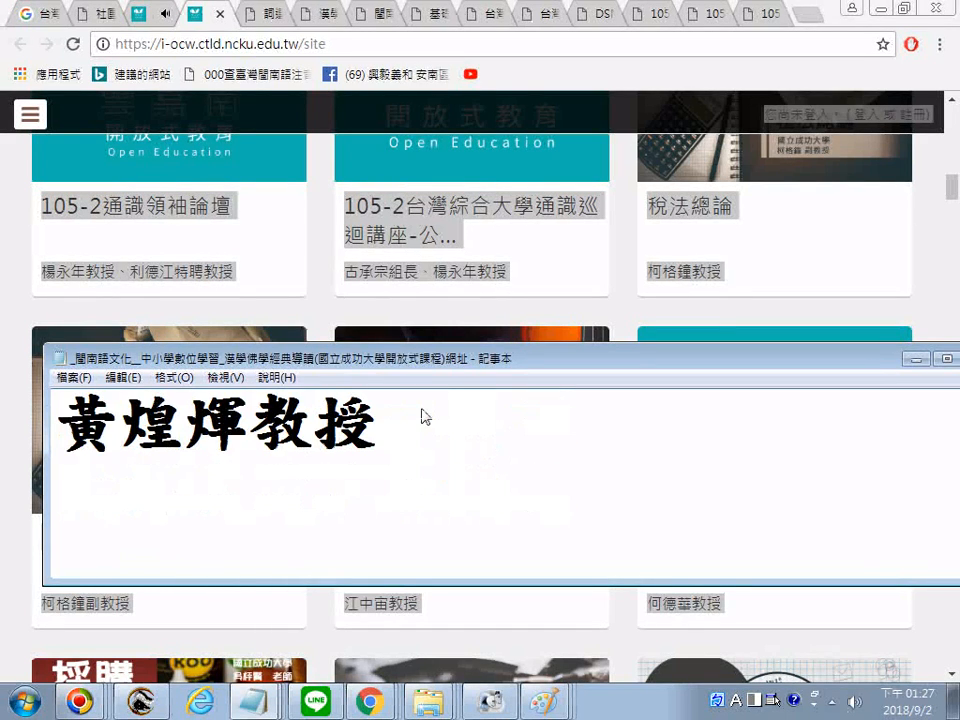
Step: Review the pasted entries for 日文初階班, 鐵路工程學, 印尼語組合屋式教學線上課程, 詞選與習作(上) and 放鬆生理學體驗(上)
scroll(425, 416, up, 4)
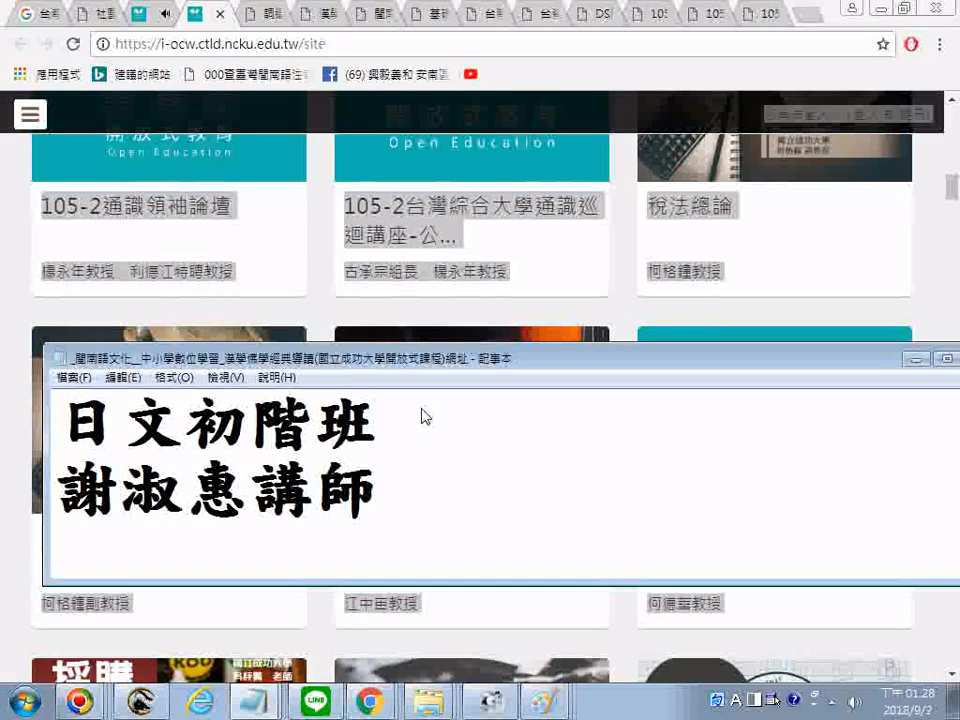
scroll(421, 416, up, 2)
scroll(421, 416, up, 4)
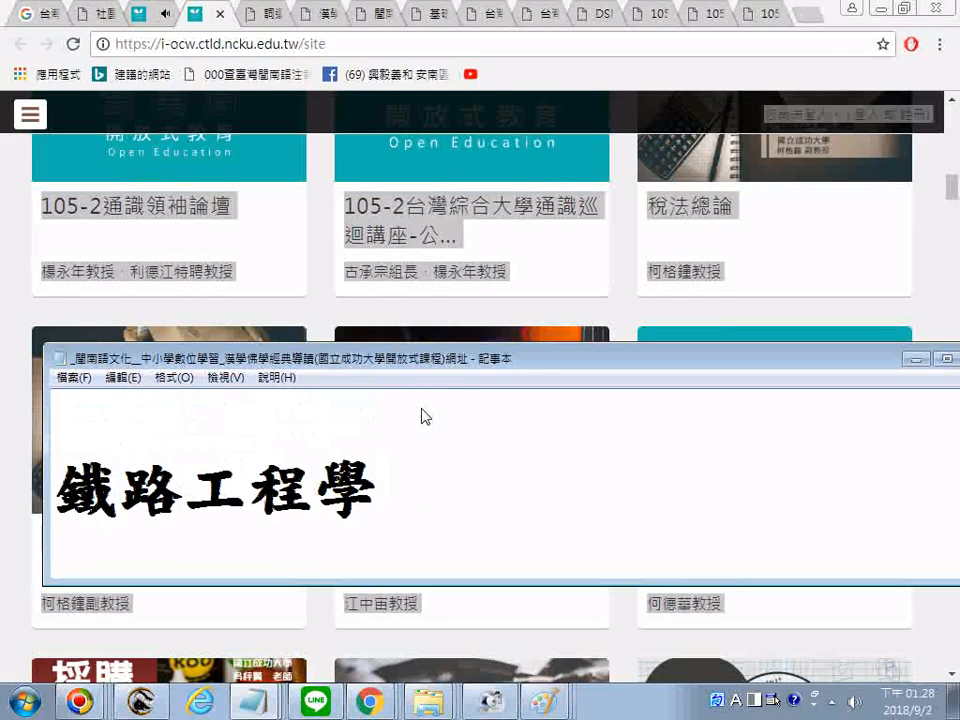
scroll(423, 414, up, 3)
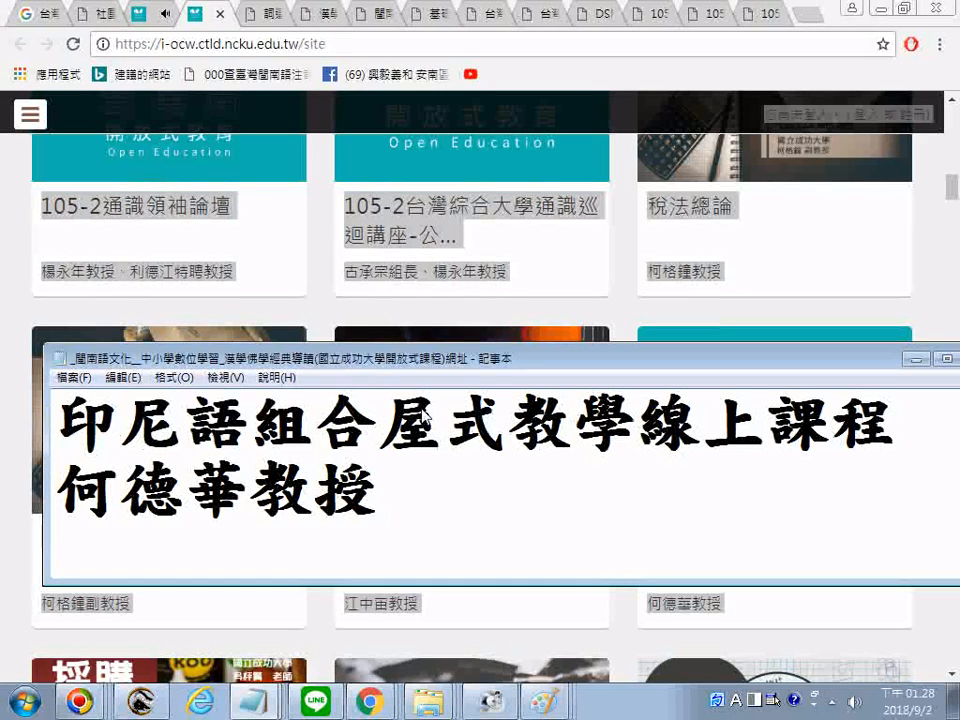
scroll(370, 428, up, 2)
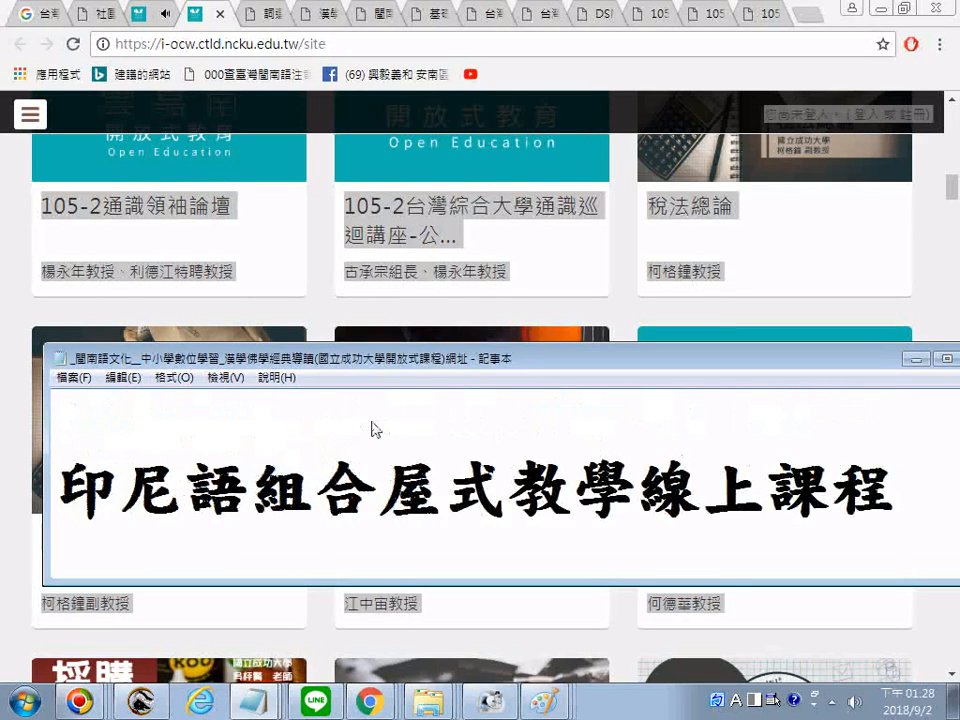
scroll(372, 428, up, 1)
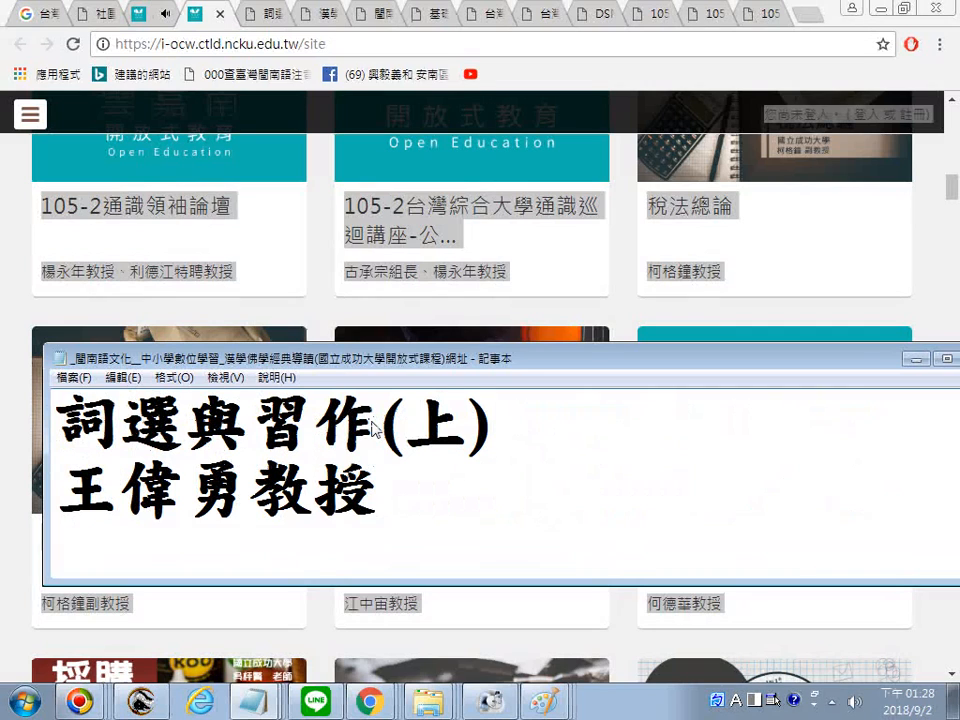
scroll(372, 428, down, 1)
scroll(372, 428, up, 1)
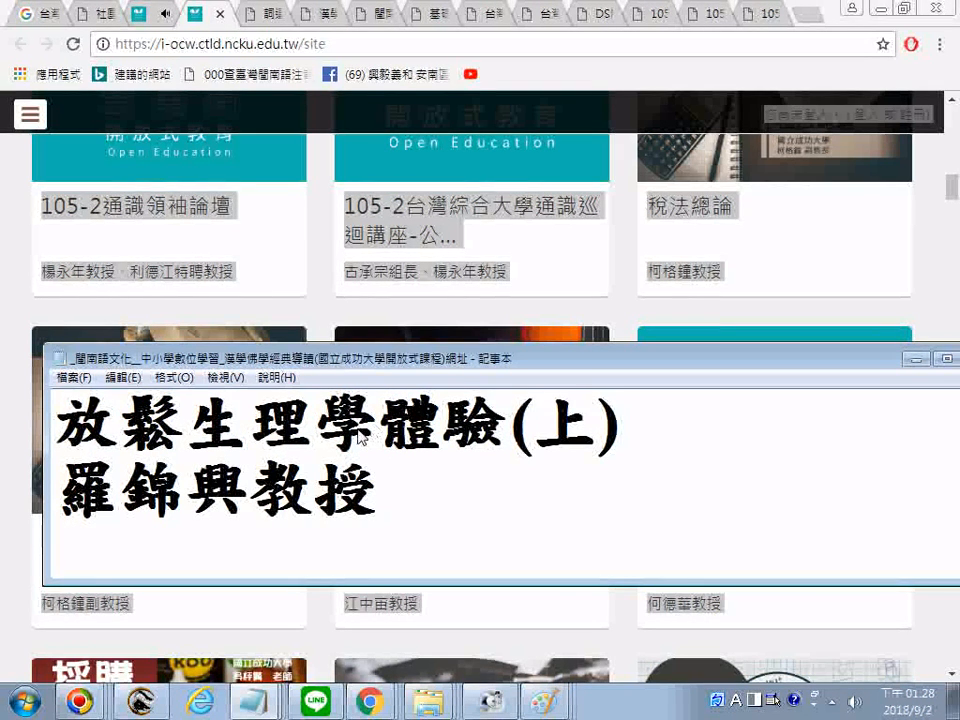
scroll(362, 437, up, 1)
scroll(362, 437, up, 6)
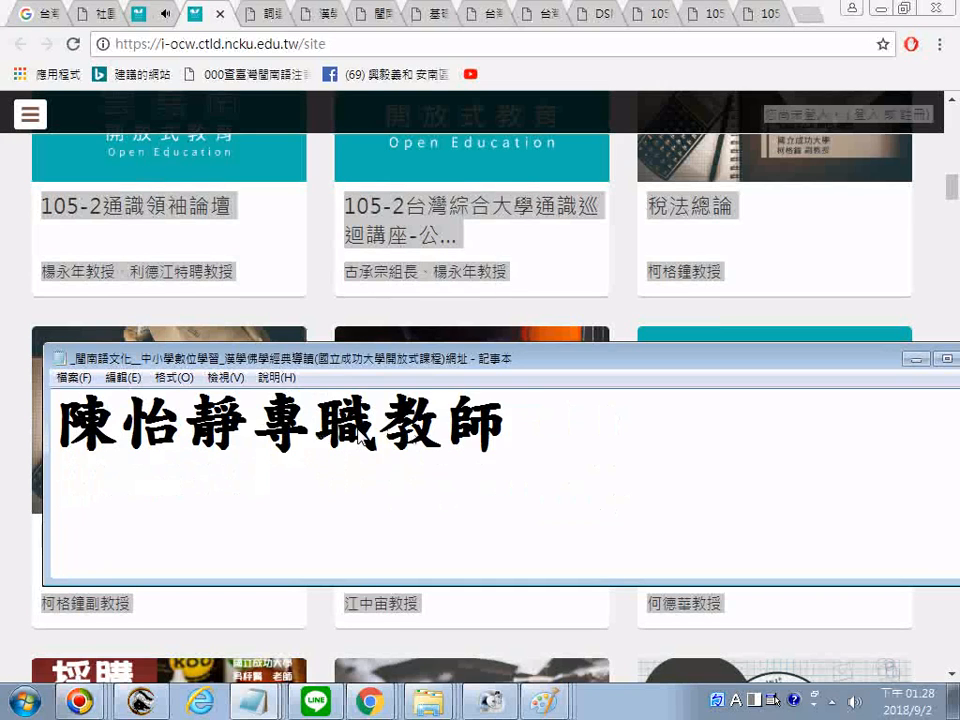
Step: Examine the pasted entries for 從原子到宇宙, 高等應用數學(二), 詞選與習作(下), 臨床醫學研究專題討論, 病毒誘導基因沉默 and 語言學概論
scroll(362, 437, up, 5)
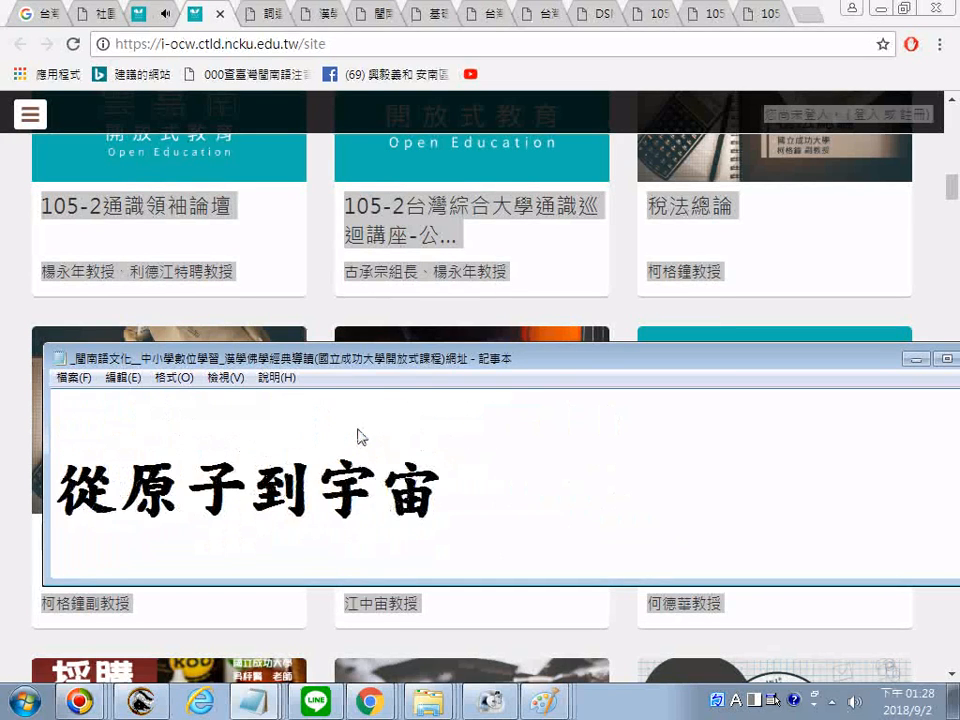
scroll(362, 437, up, 6)
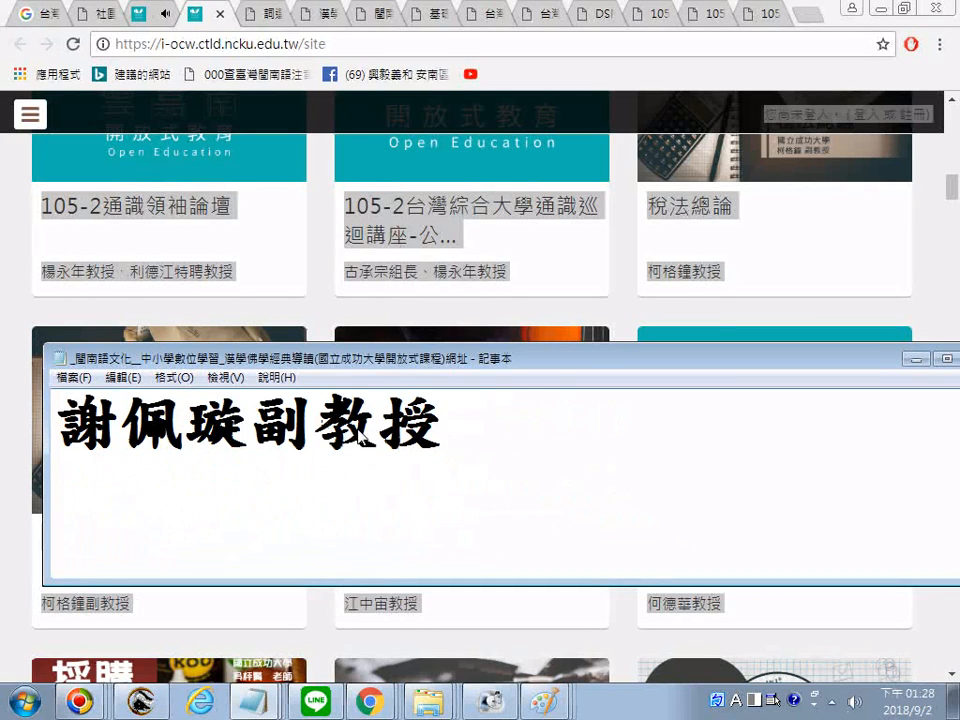
scroll(365, 438, up, 1)
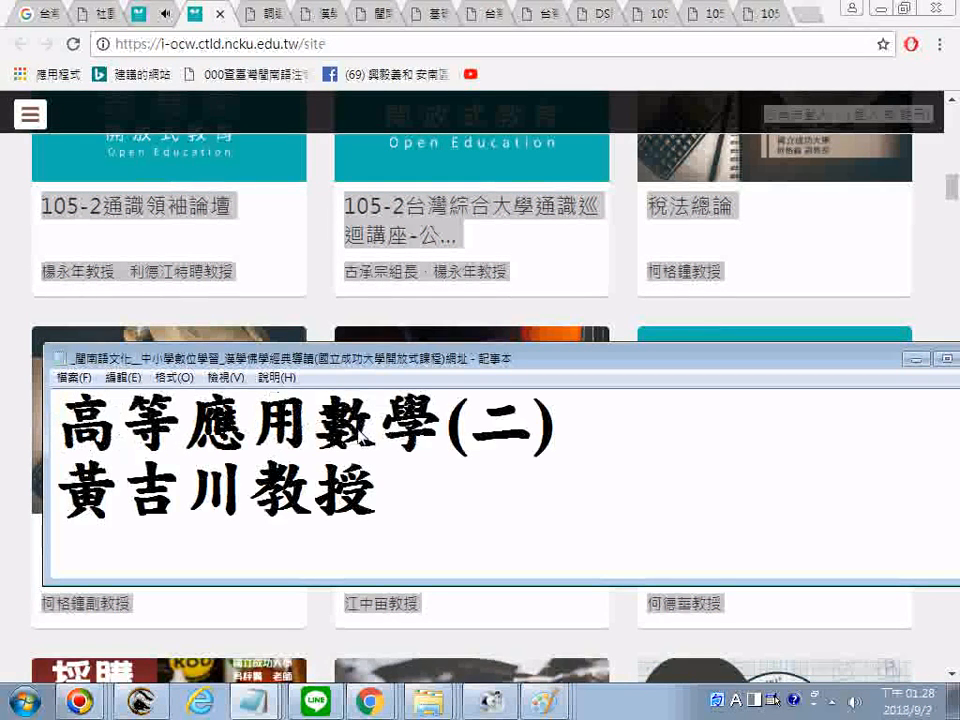
scroll(360, 437, up, 1)
scroll(362, 437, up, 2)
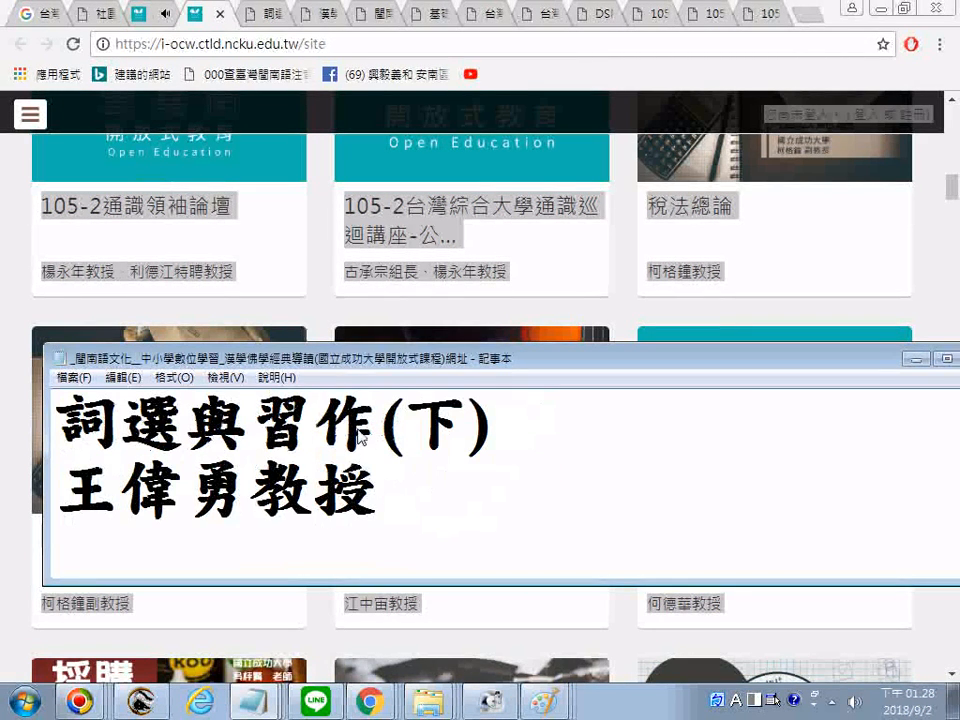
scroll(362, 437, up, 3)
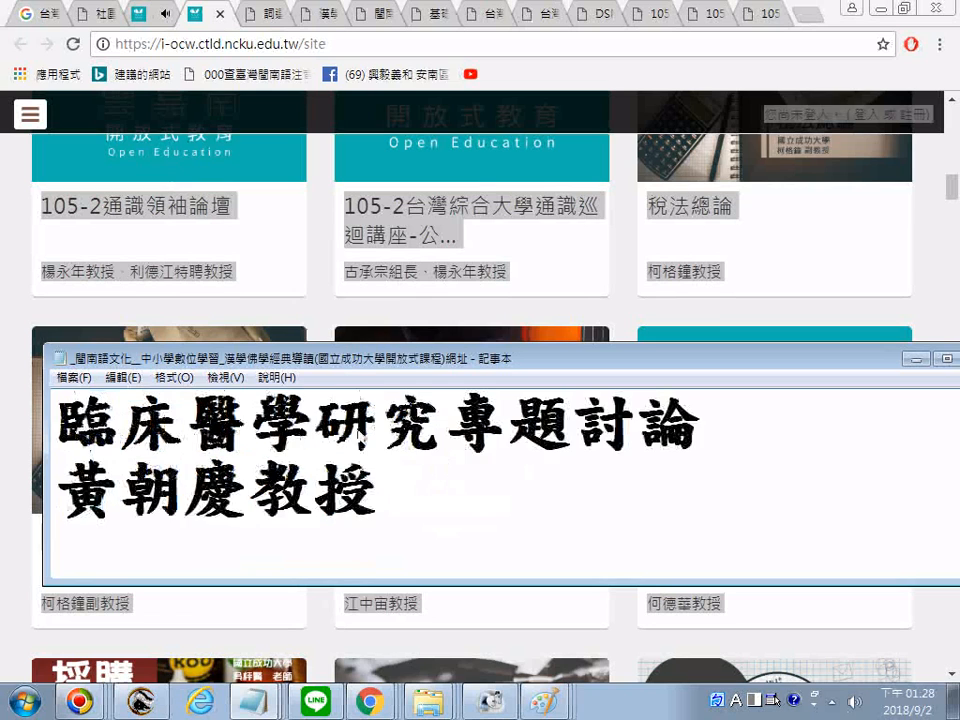
scroll(365, 430, up, 1)
scroll(365, 425, up, 2)
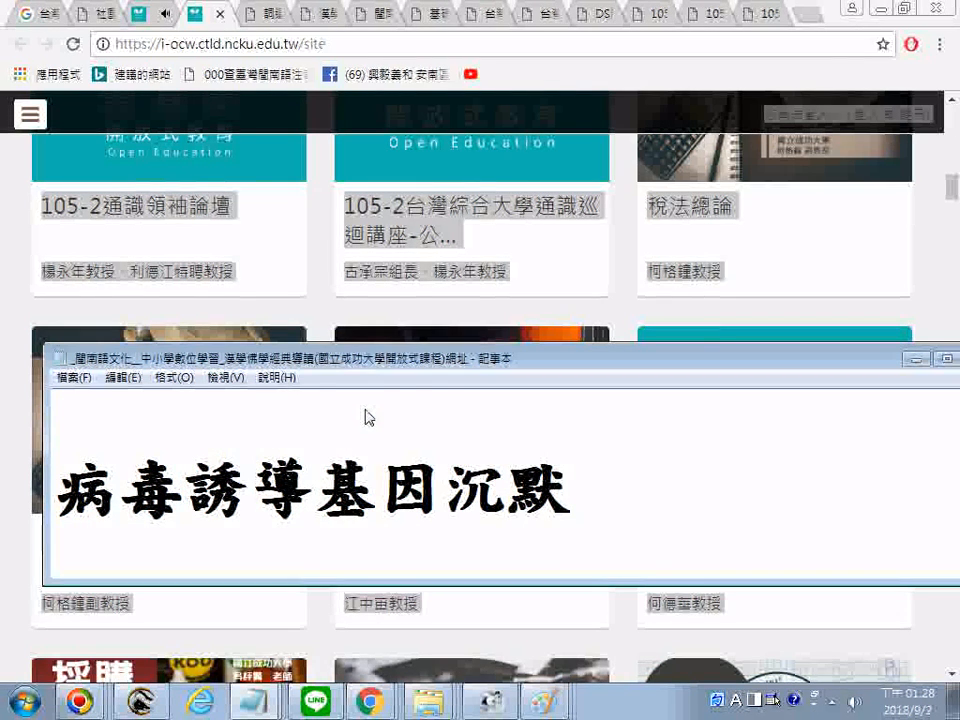
scroll(368, 417, up, 2)
scroll(369, 418, up, 1)
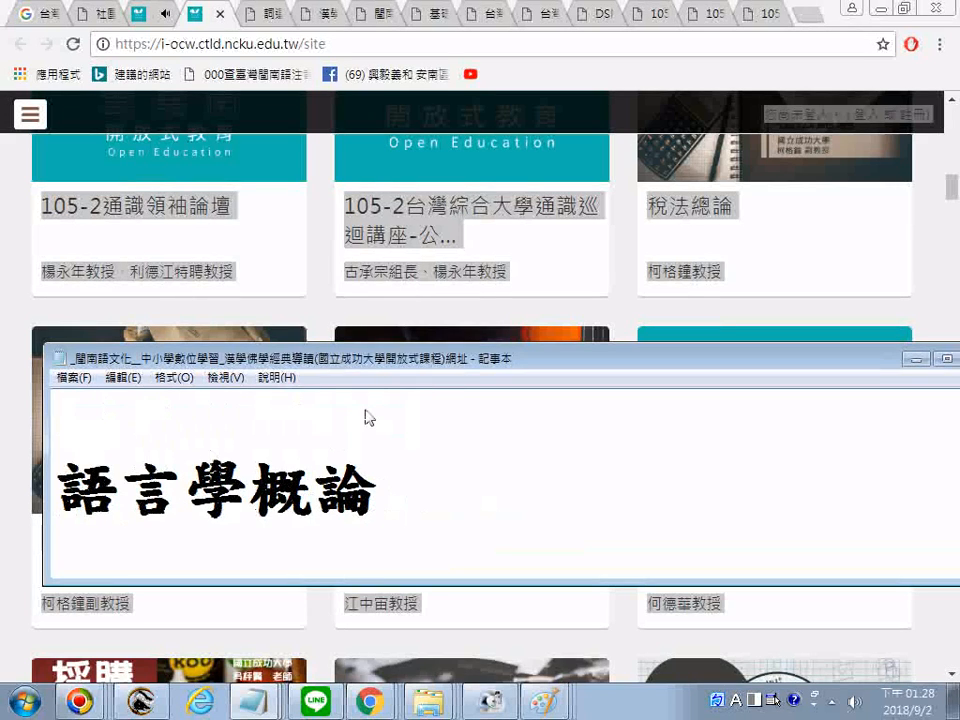
Step: Check the pasted entries for 醫用台語, 普通物理, 軌道工程, 中小學數位學習, 半導體元件物理, 採購管理 and 初級印尼語課程
scroll(369, 418, up, 2)
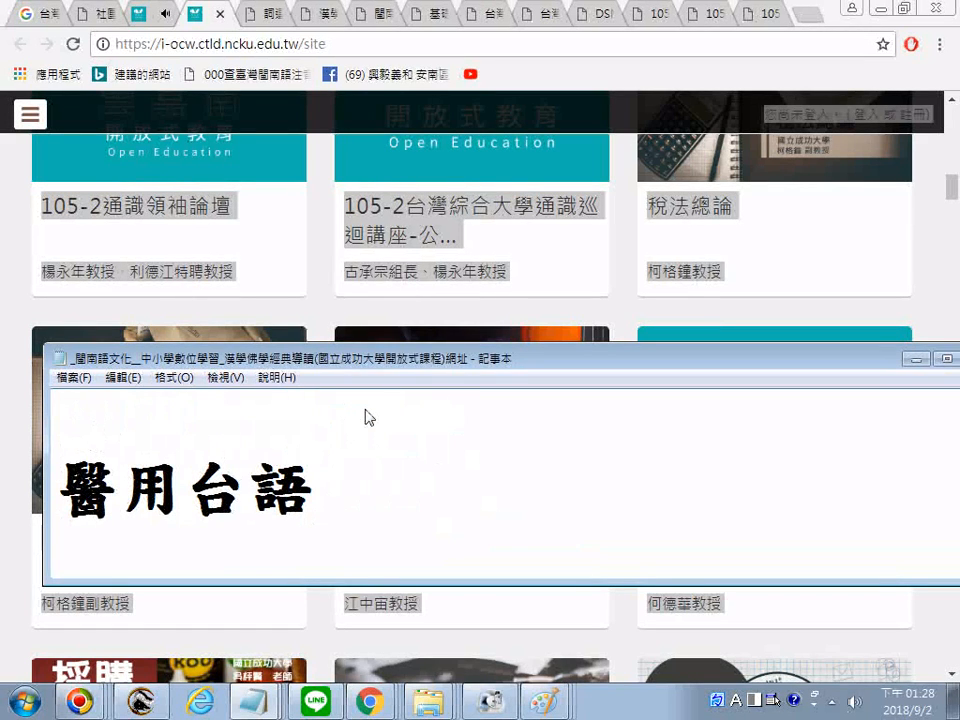
scroll(369, 418, up, 2)
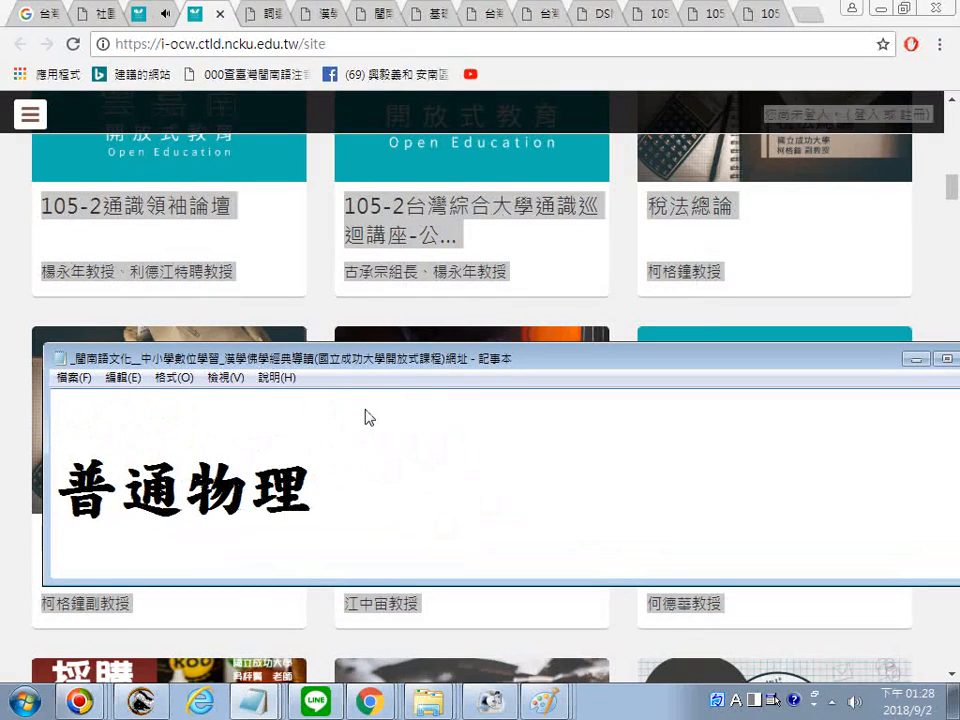
scroll(369, 418, up, 2)
scroll(369, 418, up, 2)
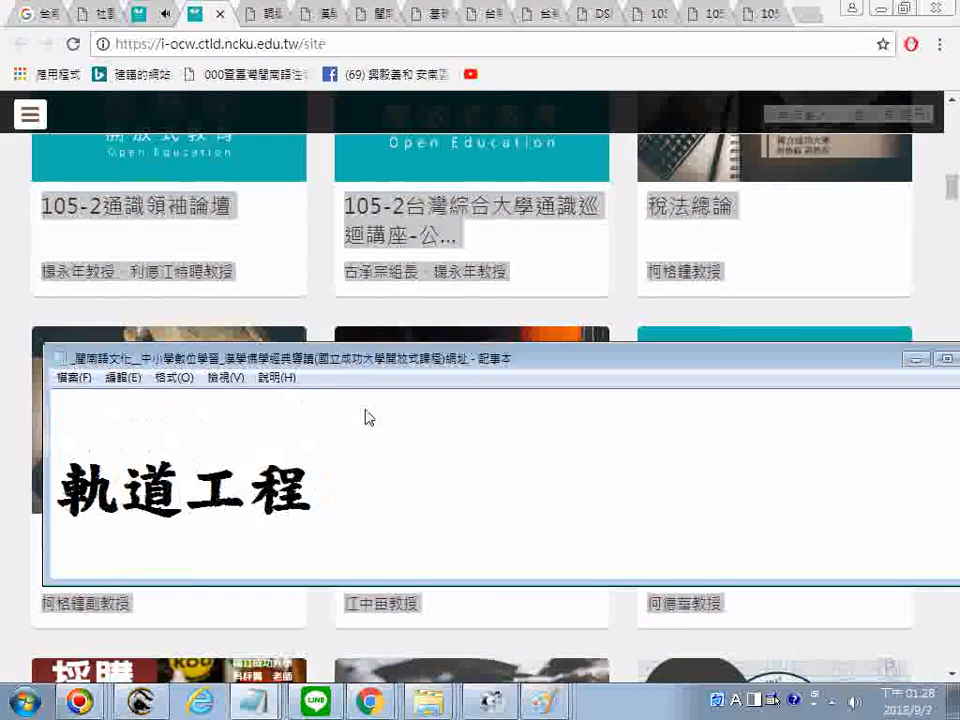
scroll(369, 414, up, 4)
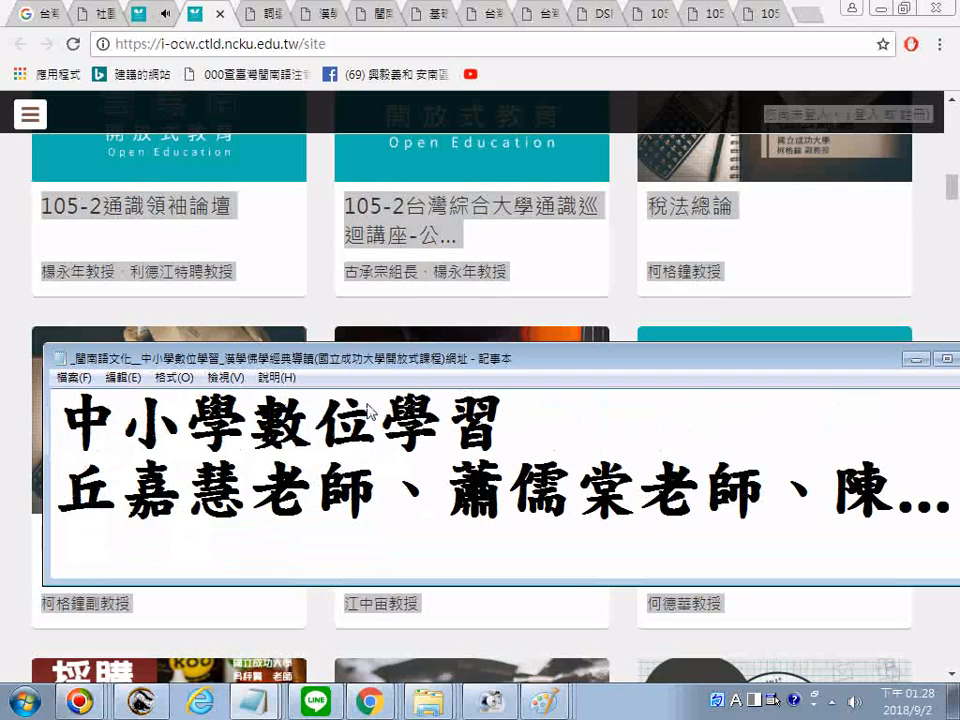
scroll(369, 410, up, 5)
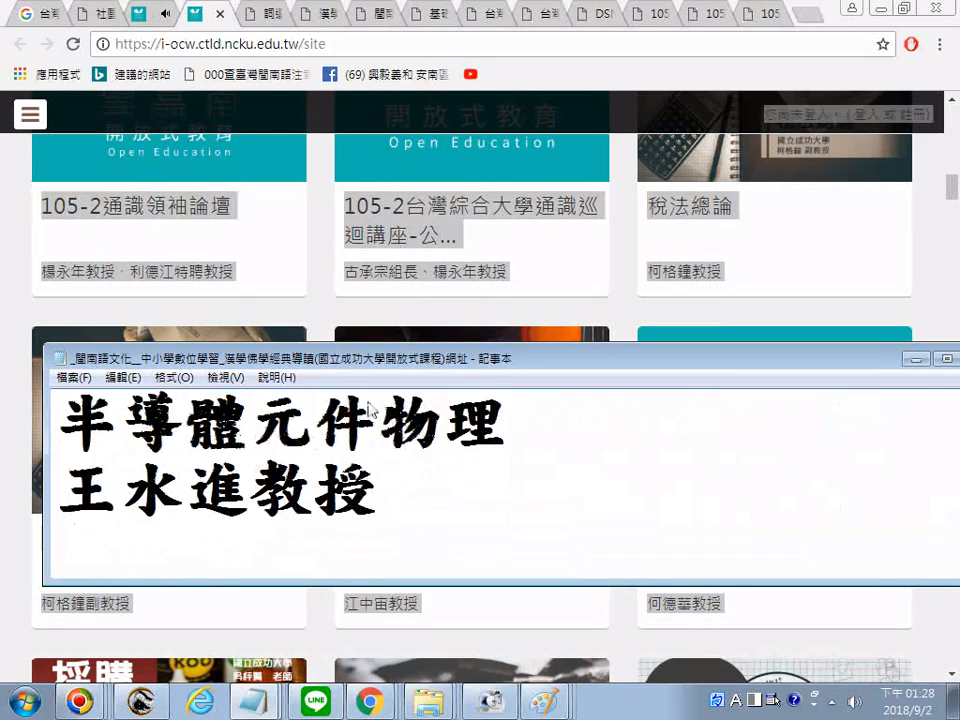
scroll(369, 410, up, 3)
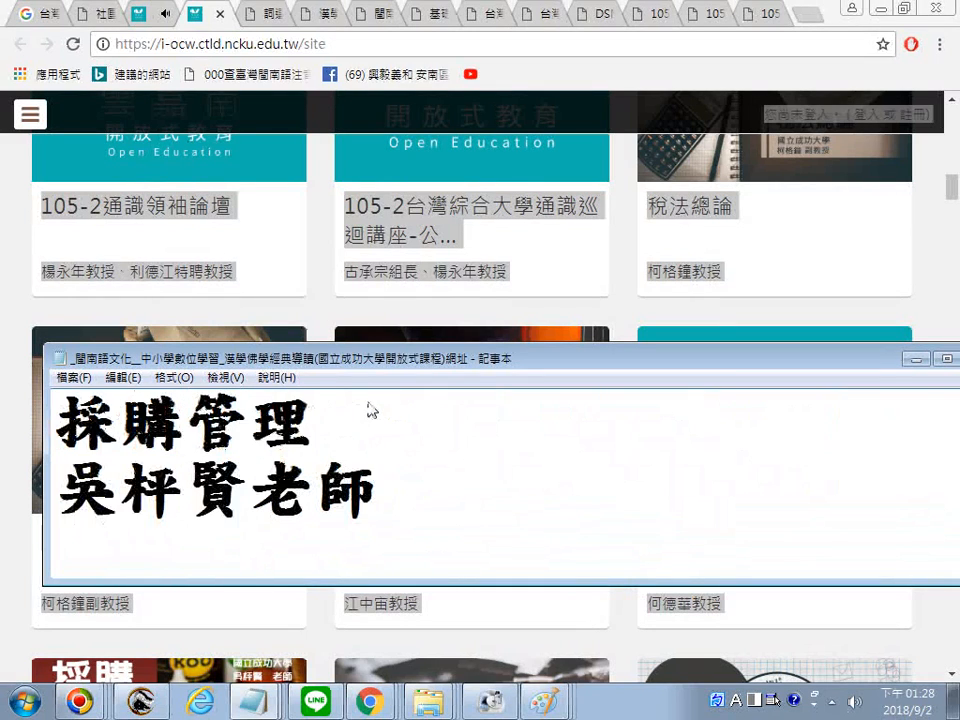
scroll(369, 410, up, 5)
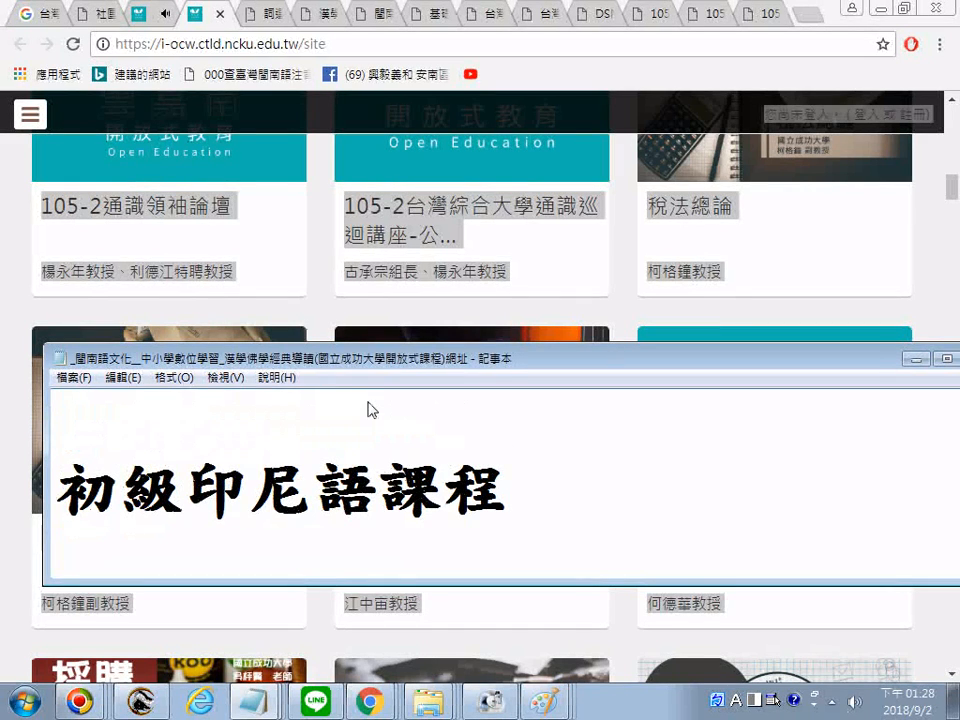
Step: Read the pasted entries from 微積分（二） through 105-2台灣綜合大學通識巡迴講座 and 105-2通識領袖論壇, including the 106-1通識巡迴講座 entry on environmental ecology
scroll(369, 409, up, 3)
scroll(369, 409, up, 4)
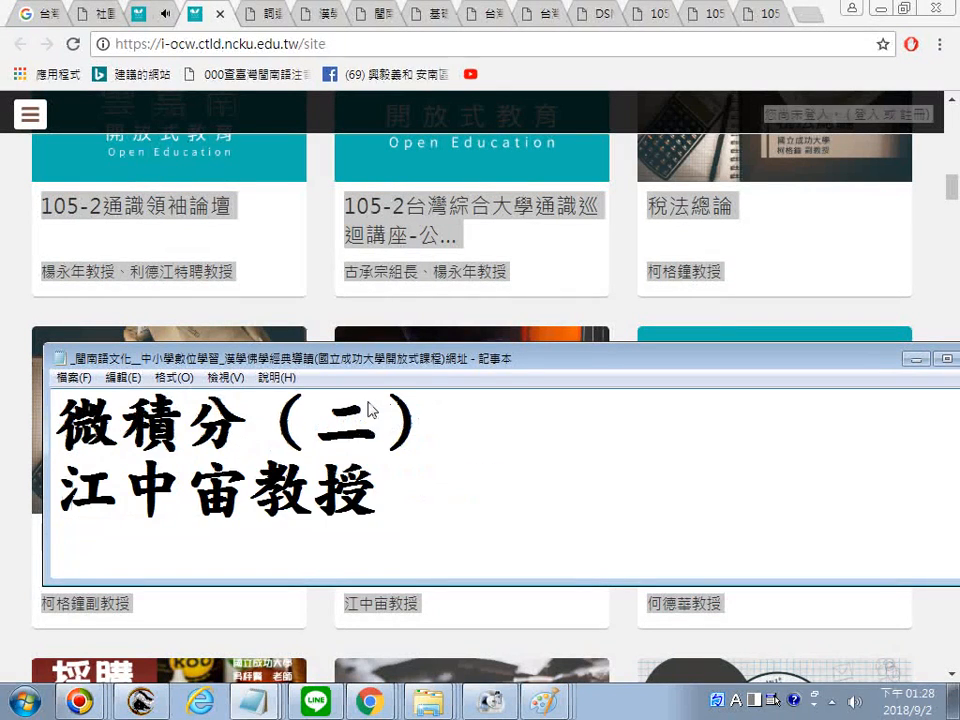
scroll(369, 409, up, 2)
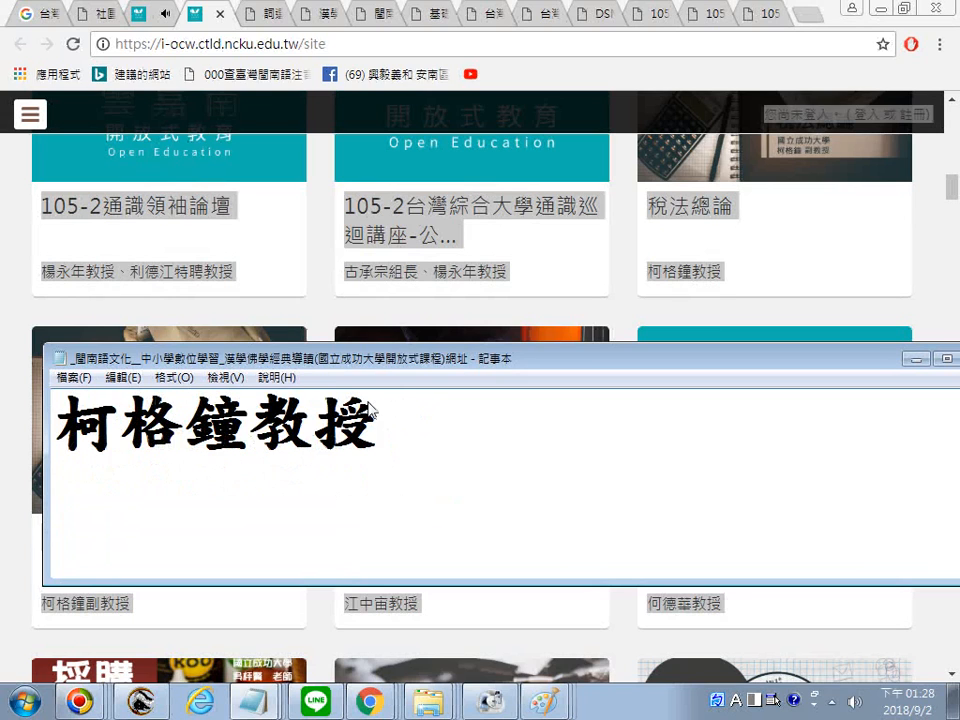
scroll(369, 409, up, 2)
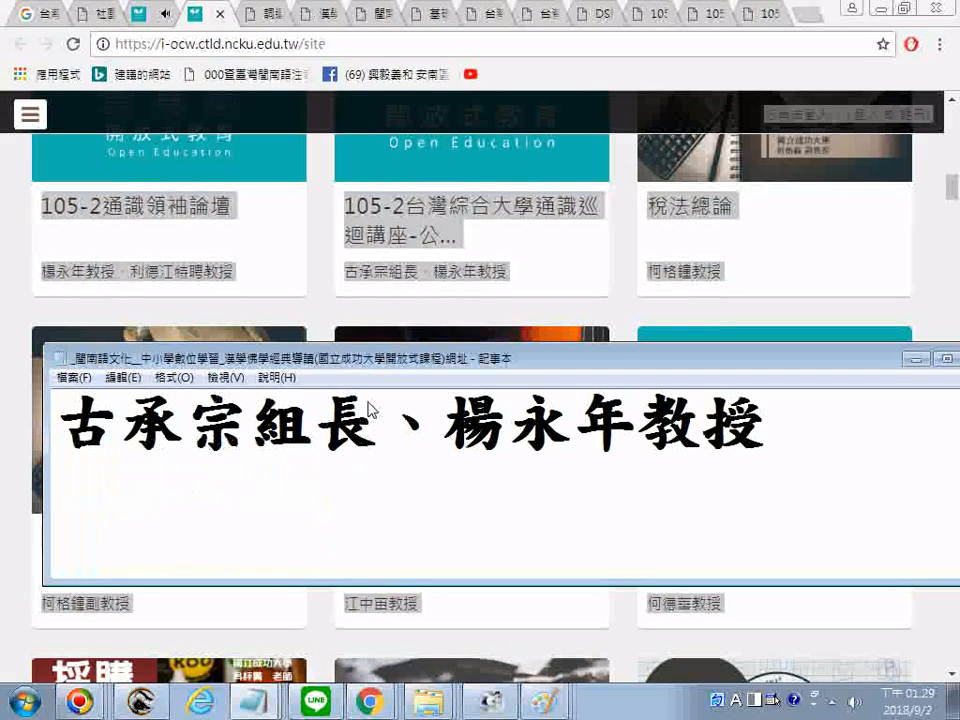
scroll(369, 409, up, 1)
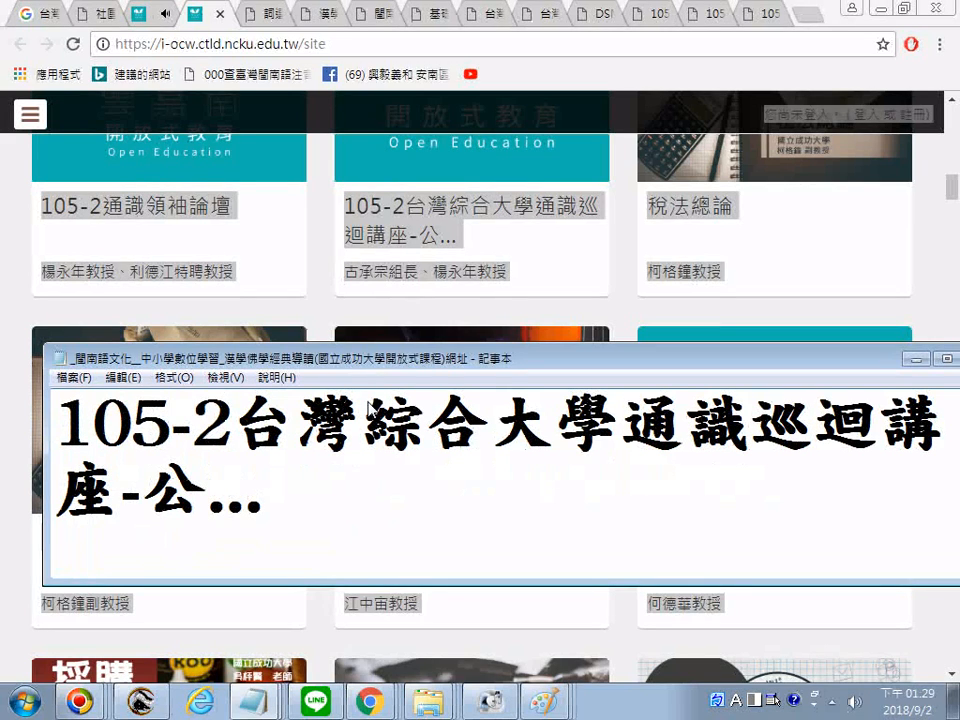
scroll(369, 408, up, 1)
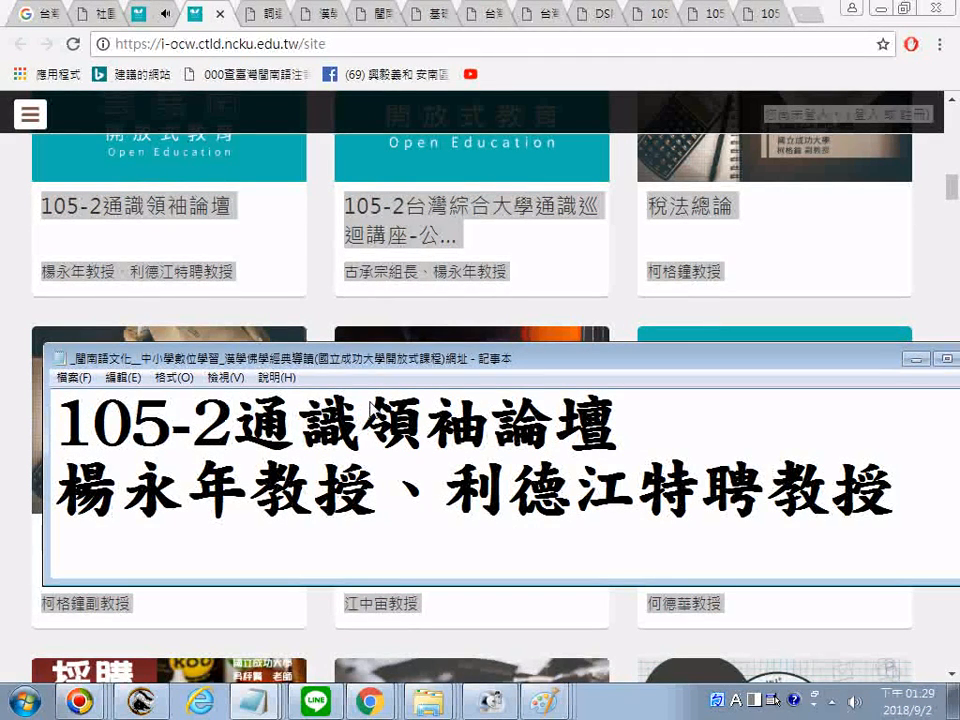
scroll(371, 404, down, 2)
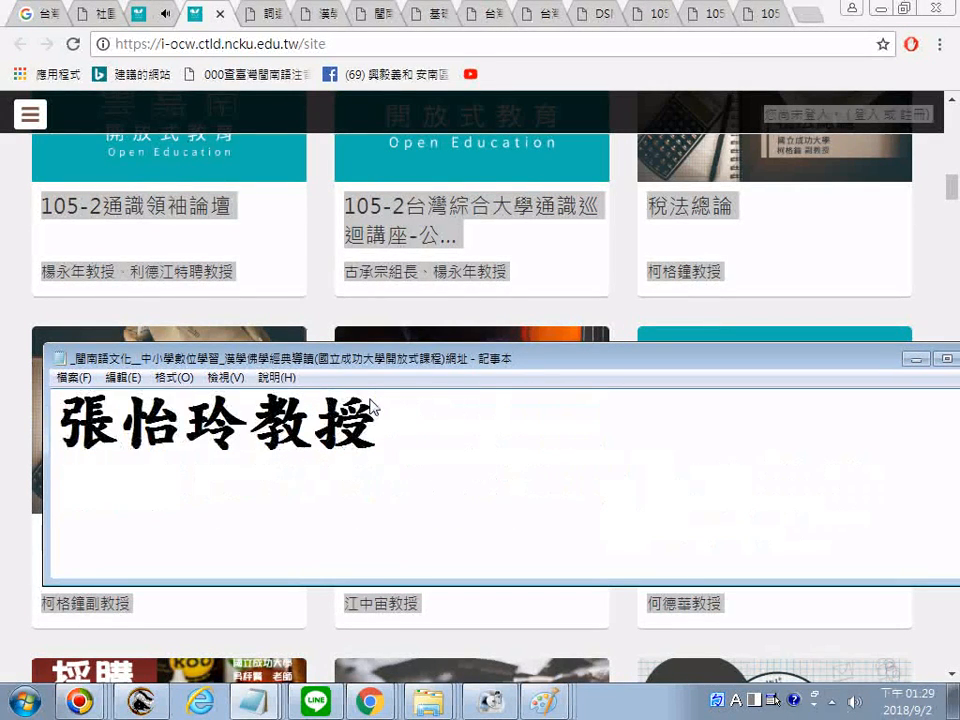
scroll(371, 405, up, 2)
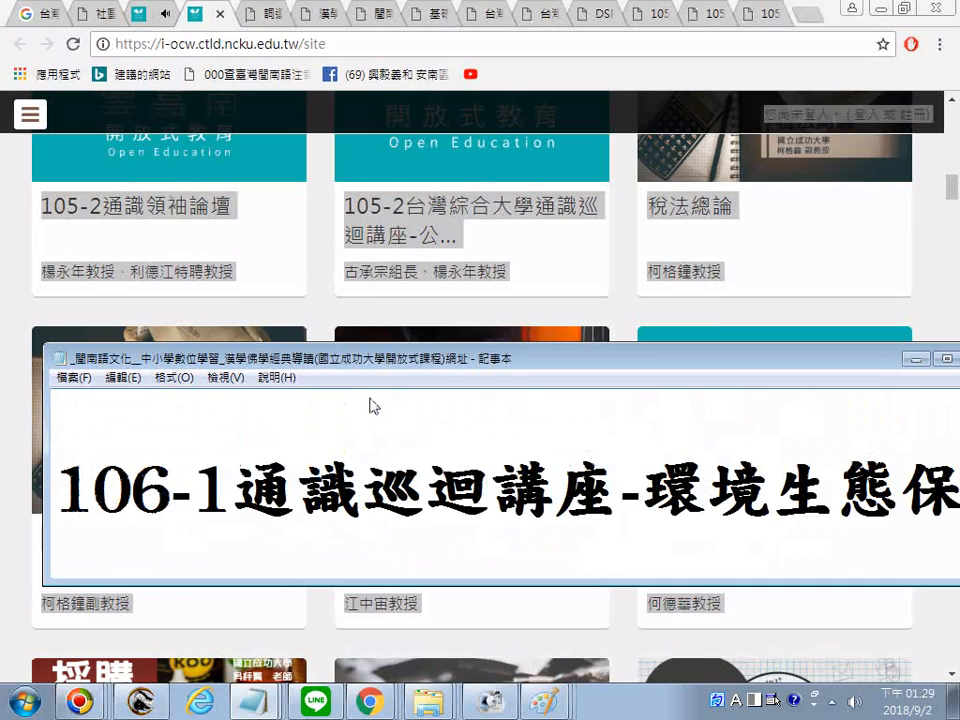
Step: Review the pasted entries for 106-1通識領袖論壇, 106-2哲學思考系列講座, 106-2通識領袖論壇 and 106-2台灣綜合大學通識巡迴講座
scroll(371, 404, up, 1)
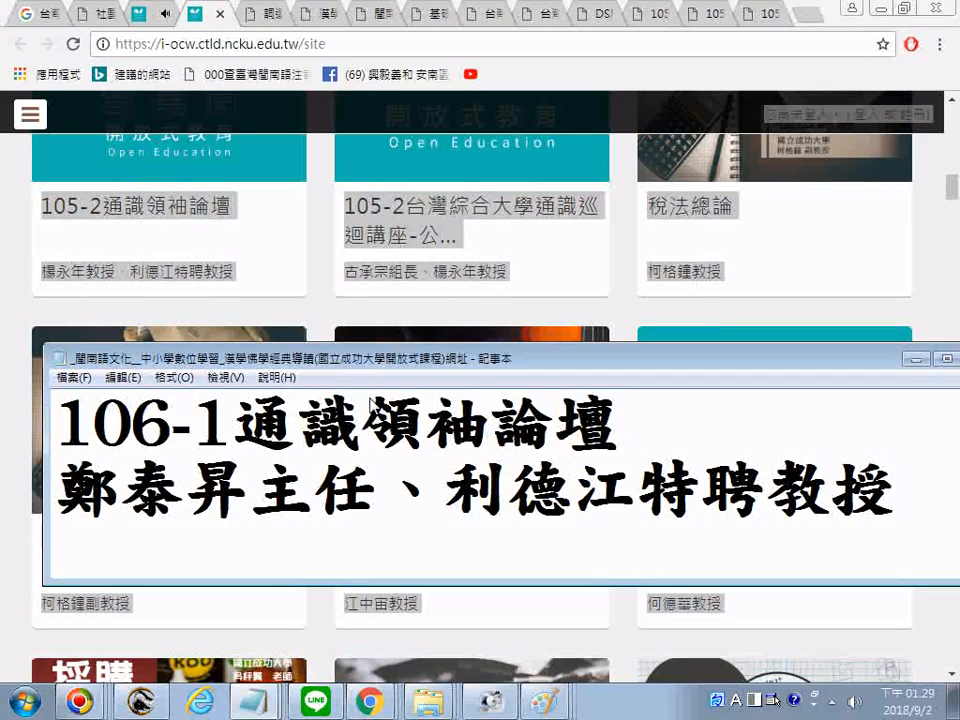
scroll(371, 404, up, 1)
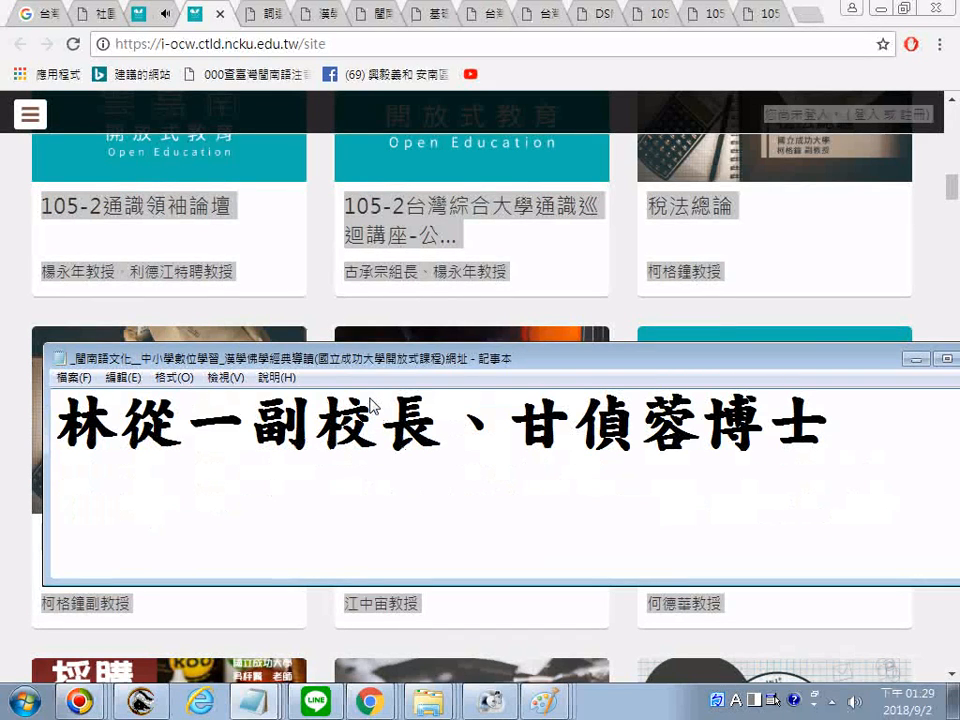
scroll(371, 404, up, 1)
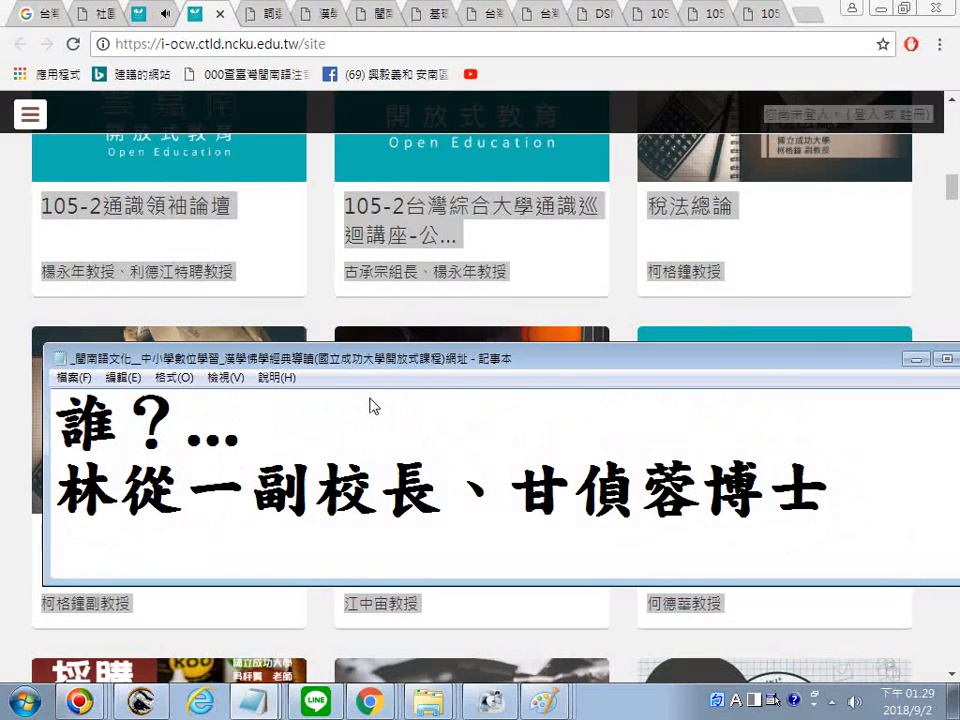
scroll(371, 404, up, 2)
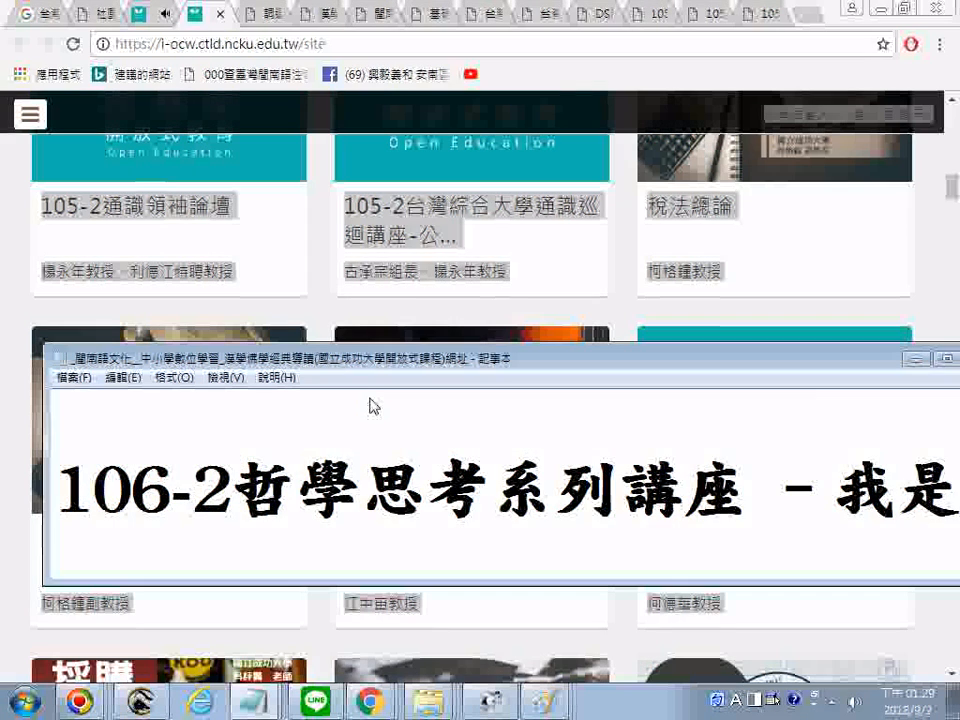
scroll(371, 404, up, 1)
scroll(371, 404, down, 1)
scroll(371, 404, down, 1)
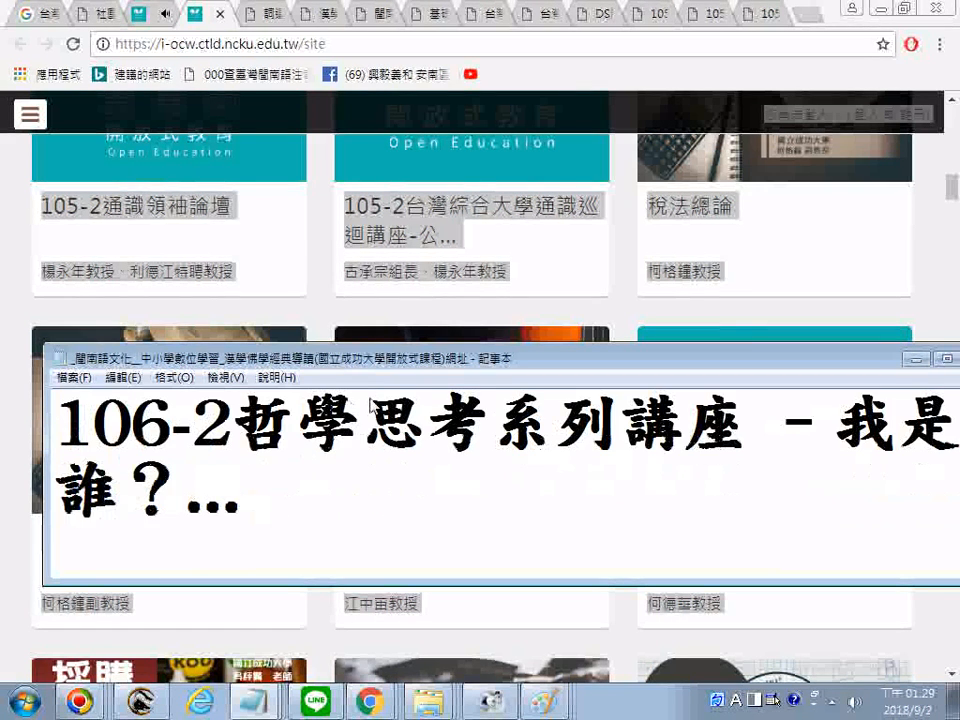
scroll(371, 404, up, 2)
scroll(371, 404, up, 1)
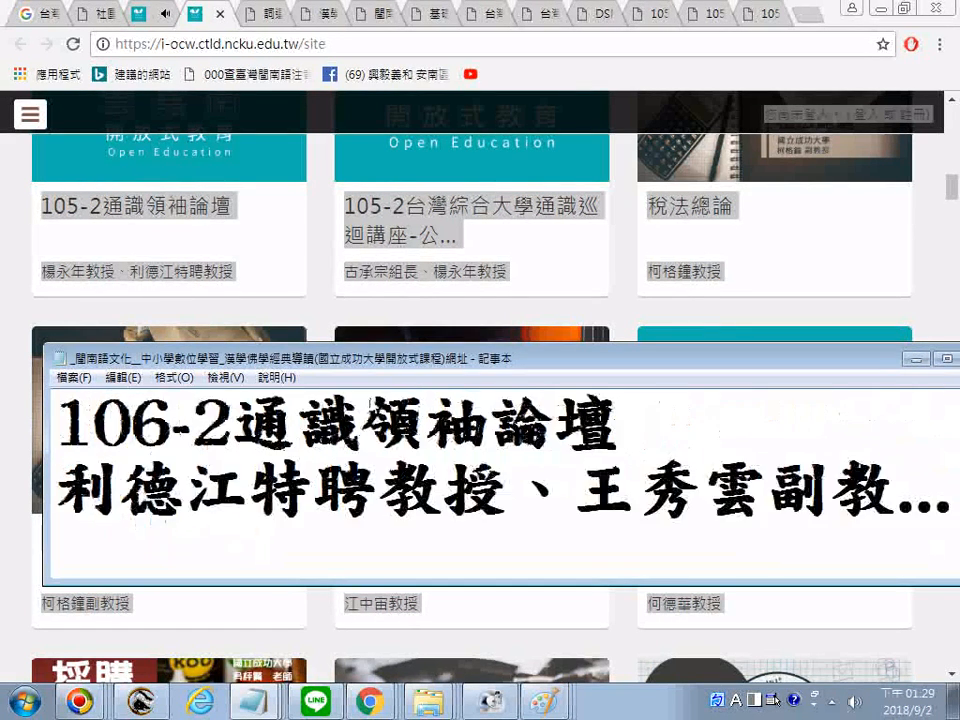
scroll(371, 404, up, 1)
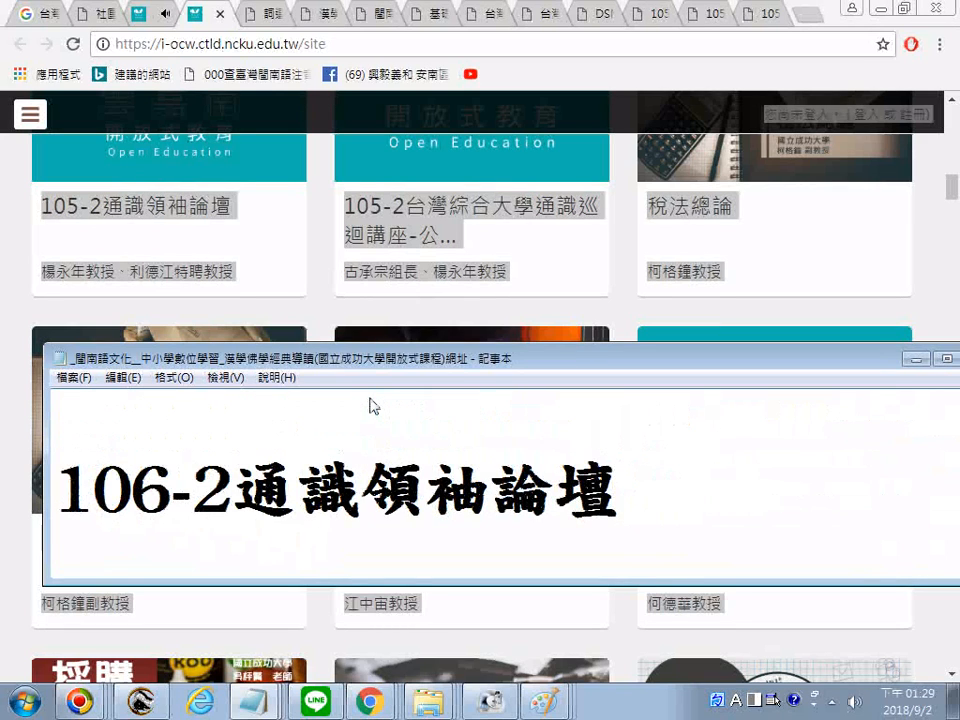
scroll(371, 404, down, 3)
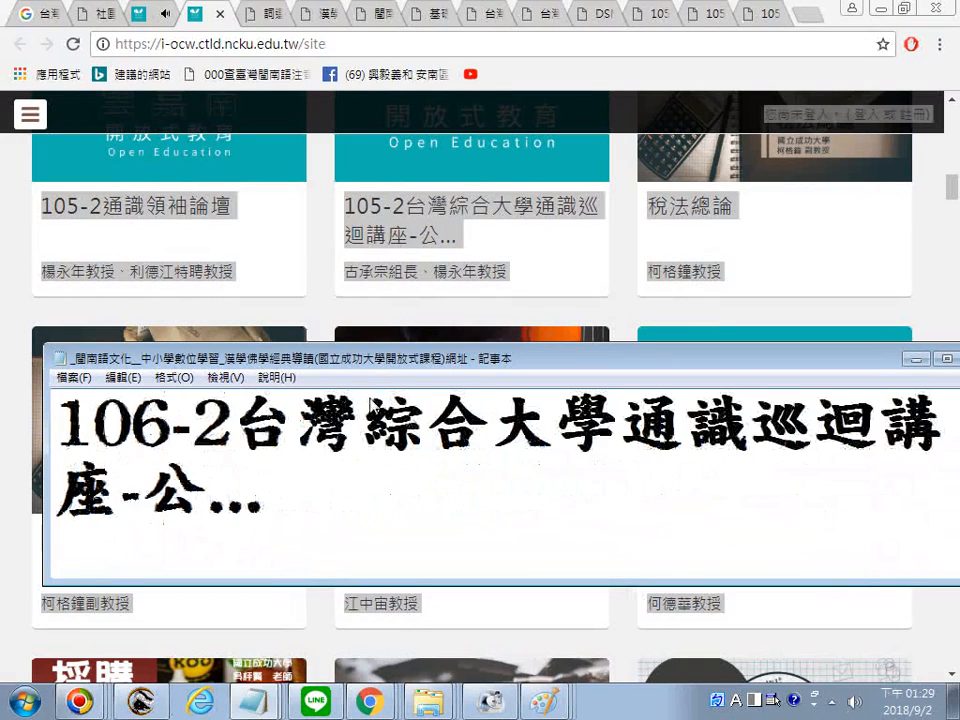
Step: Read the pasted 機場計劃與設計 entry, the 關鍵字 line and the 新增【課程類】 and 新增【演講類】 announcements up to the platform introduction
scroll(371, 404, down, 5)
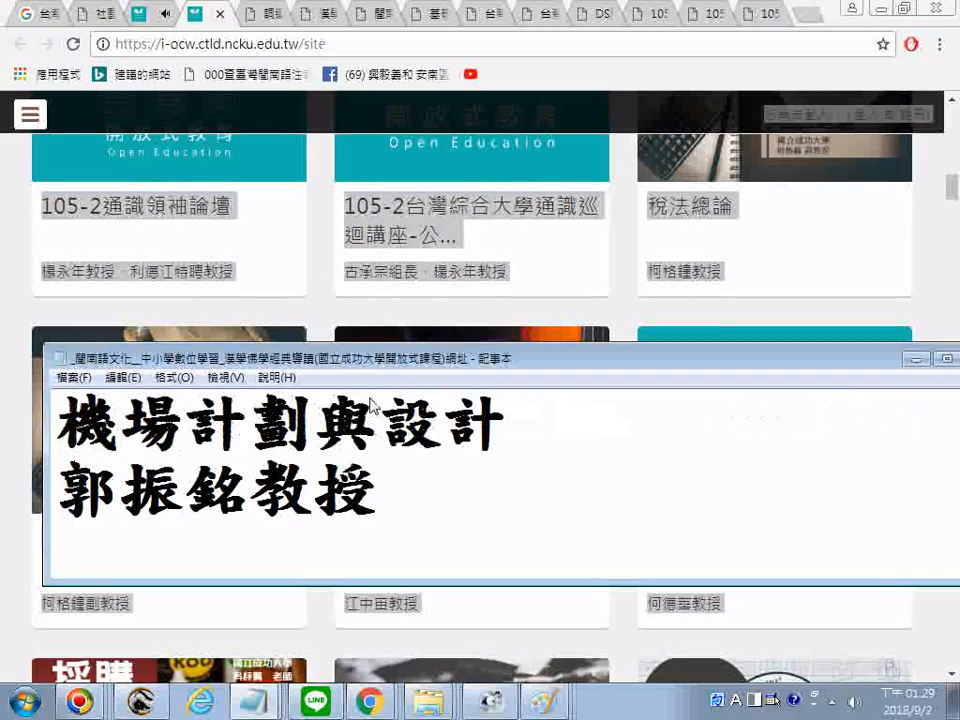
scroll(371, 404, up, 1)
scroll(371, 404, down, 4)
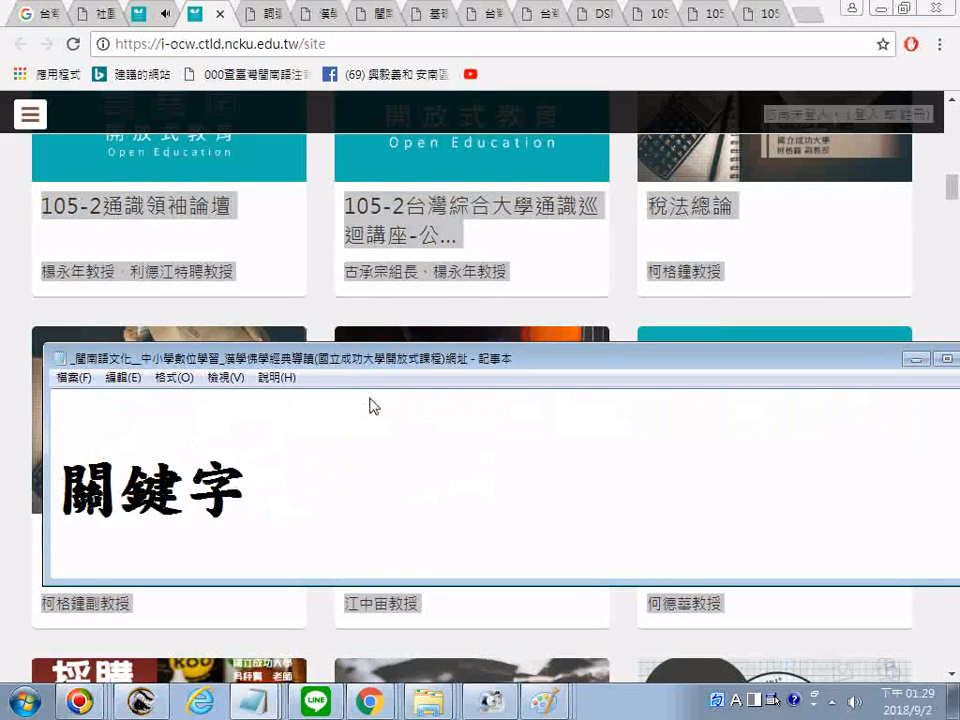
scroll(371, 404, up, 1)
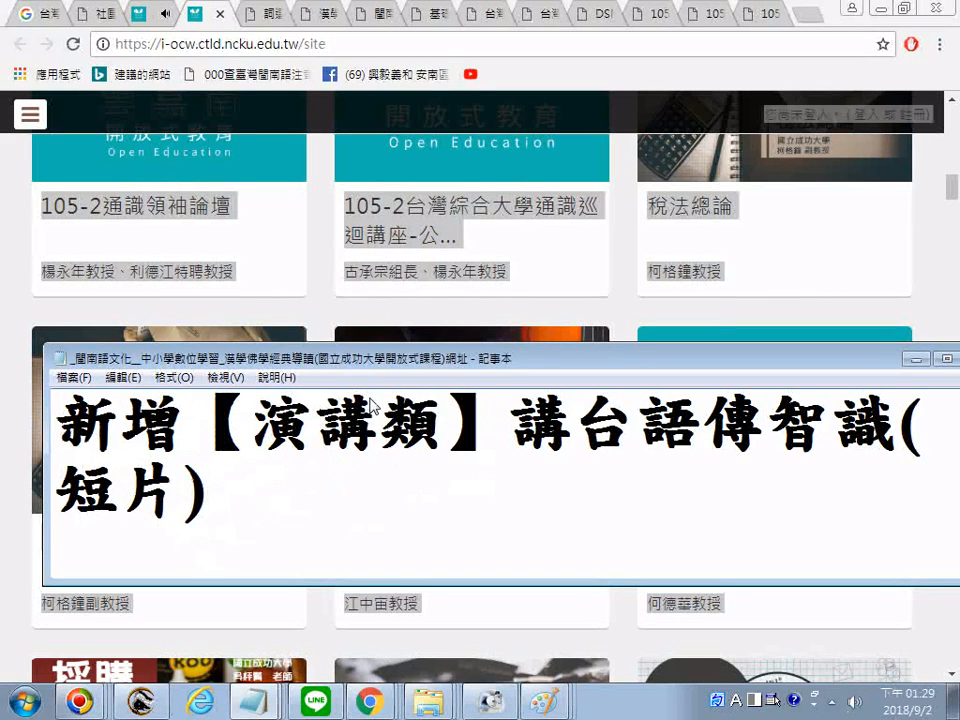
scroll(371, 404, down, 2)
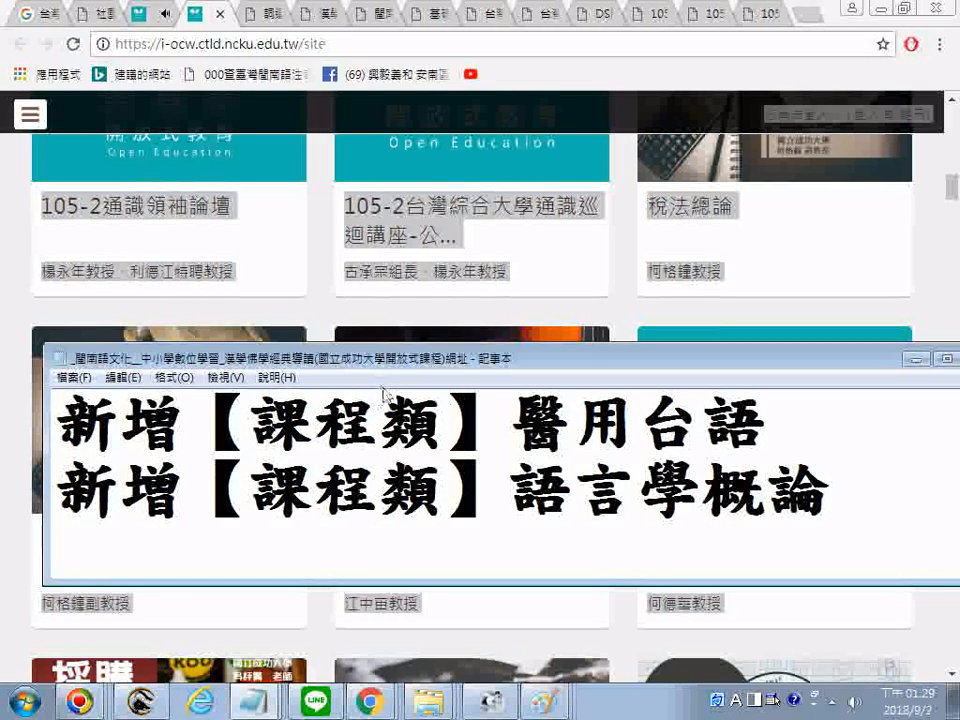
scroll(366, 420, down, 3)
scroll(366, 420, up, 1)
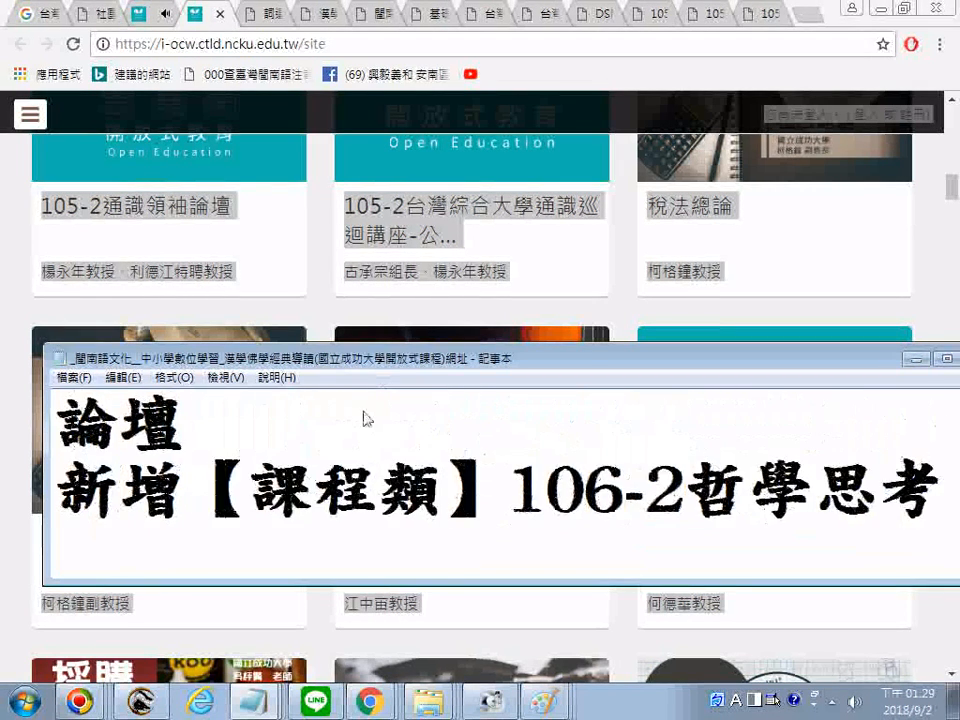
scroll(366, 420, up, 2)
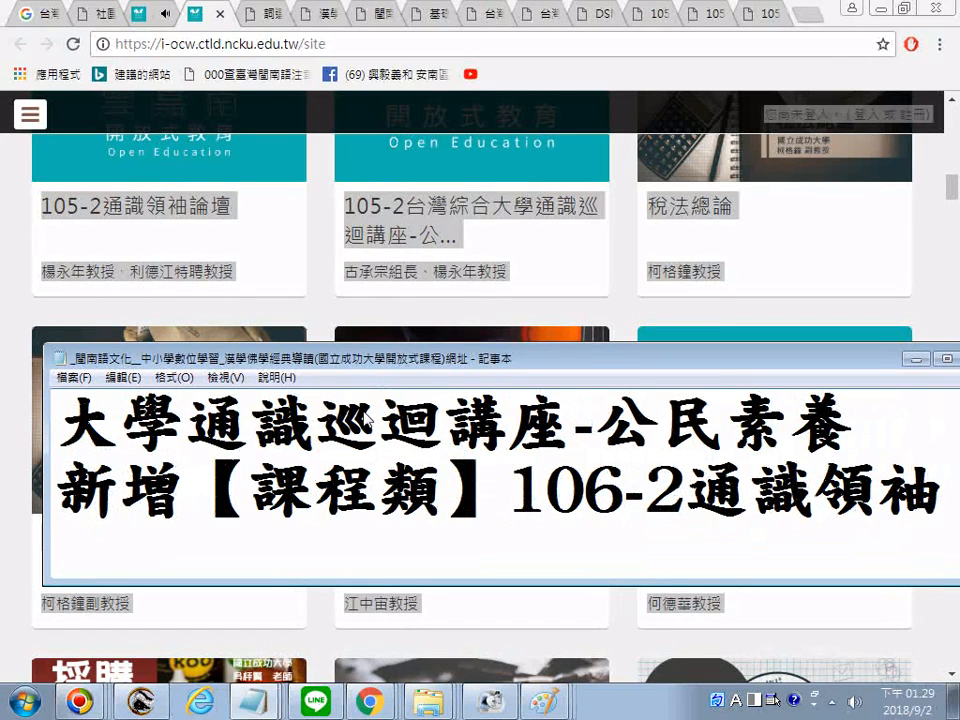
scroll(366, 420, down, 2)
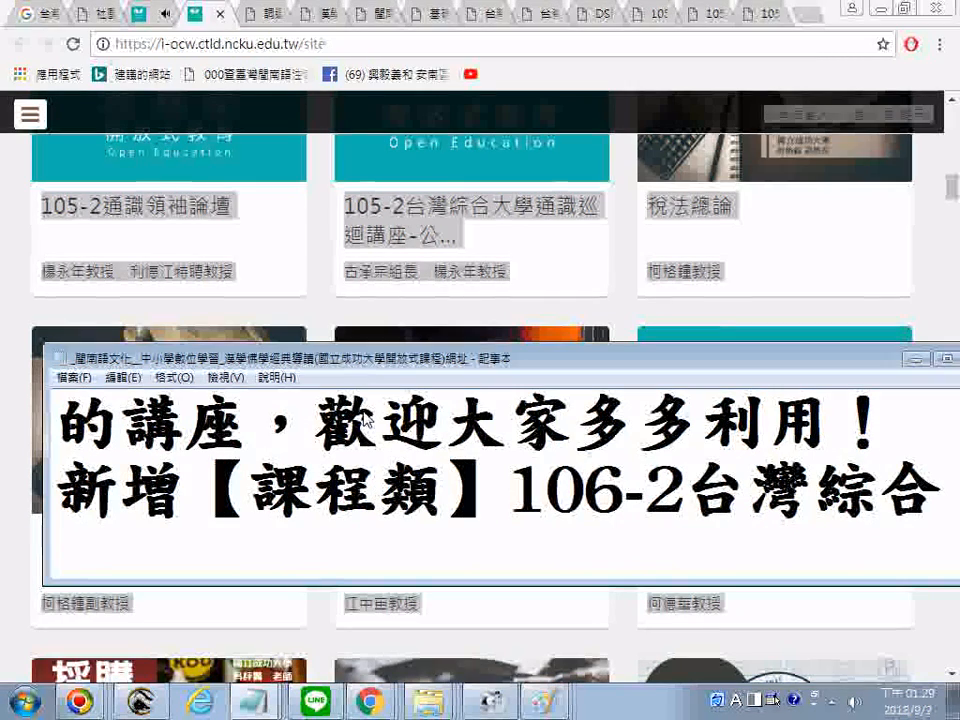
scroll(366, 420, up, 1)
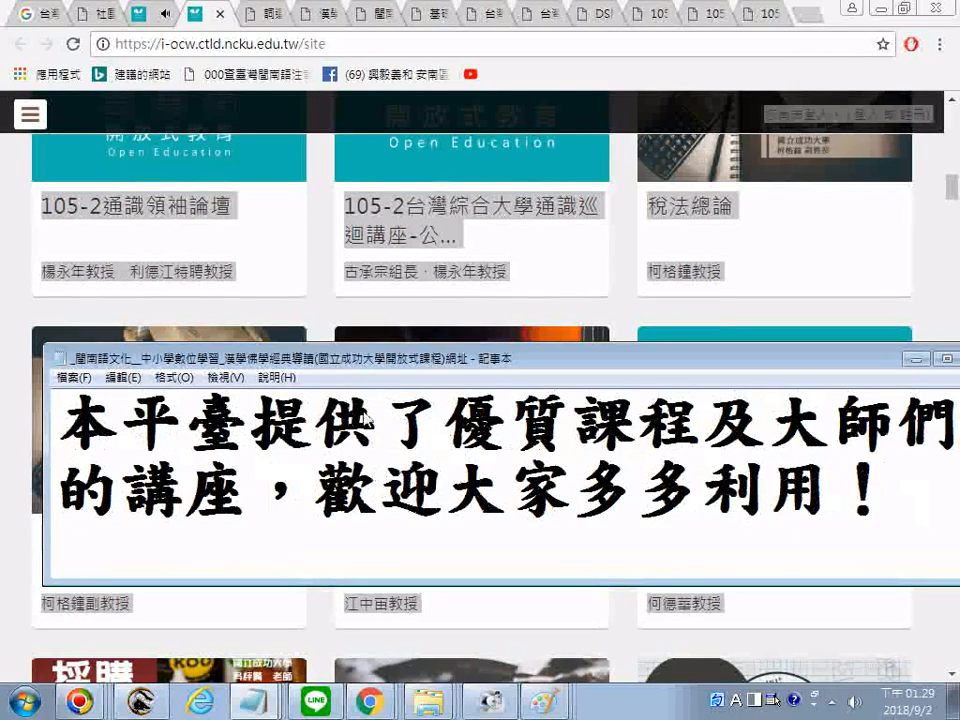
Step: Check the beginning of the pasted page text, from the 開放式教育平台 heading and site links up to the recorded page title and separator line
scroll(366, 420, up, 3)
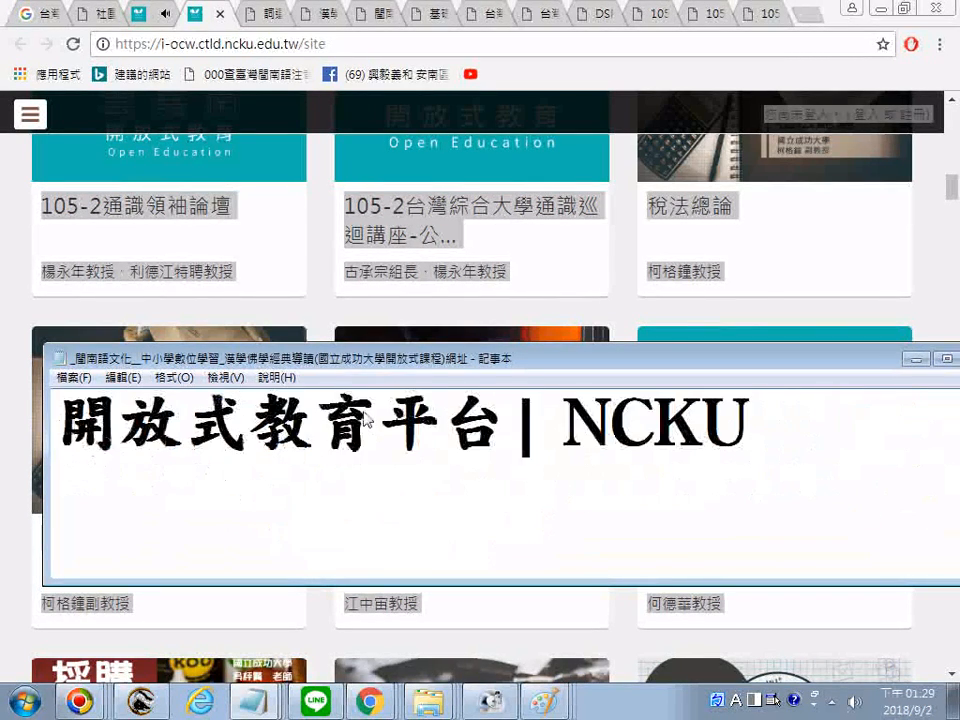
scroll(366, 420, up, 2)
scroll(366, 420, up, 1)
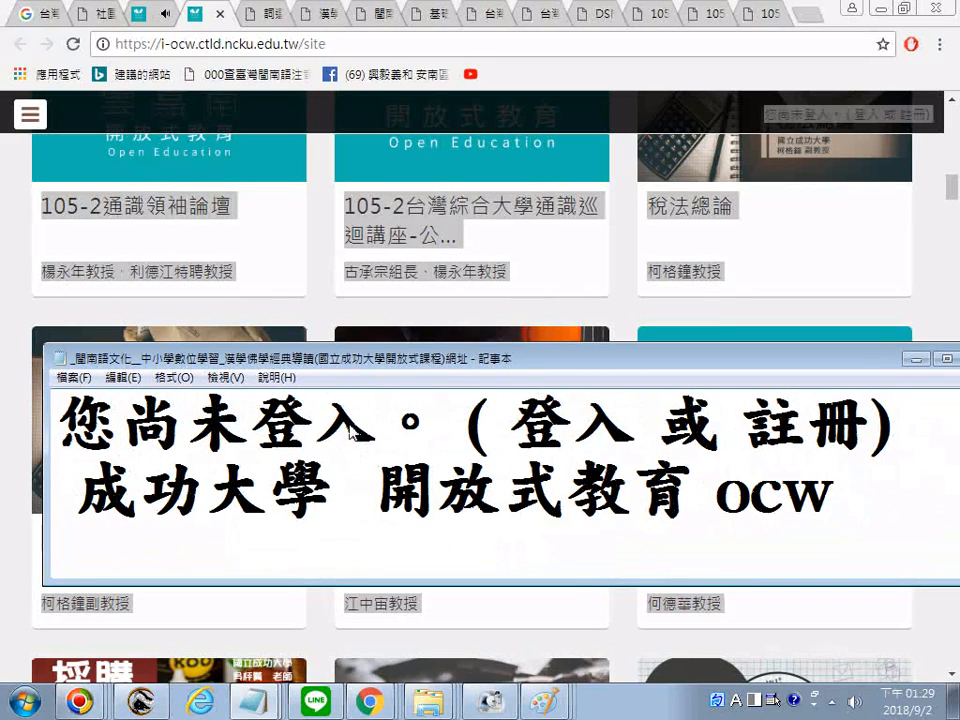
scroll(352, 432, down, 3)
scroll(352, 432, down, 1)
scroll(352, 432, up, 1)
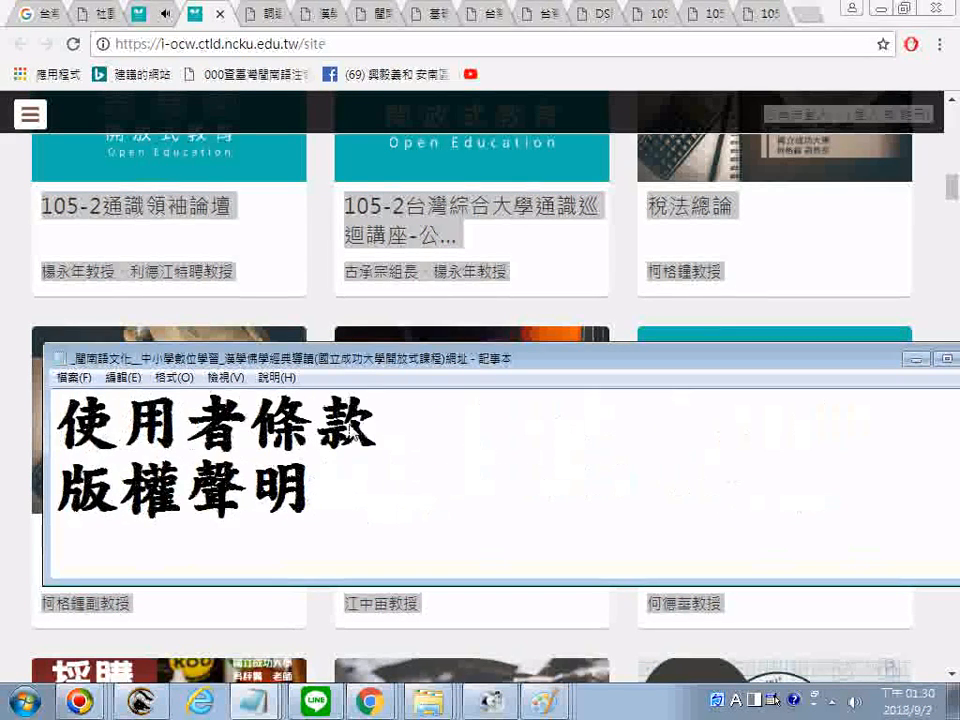
scroll(353, 433, down, 4)
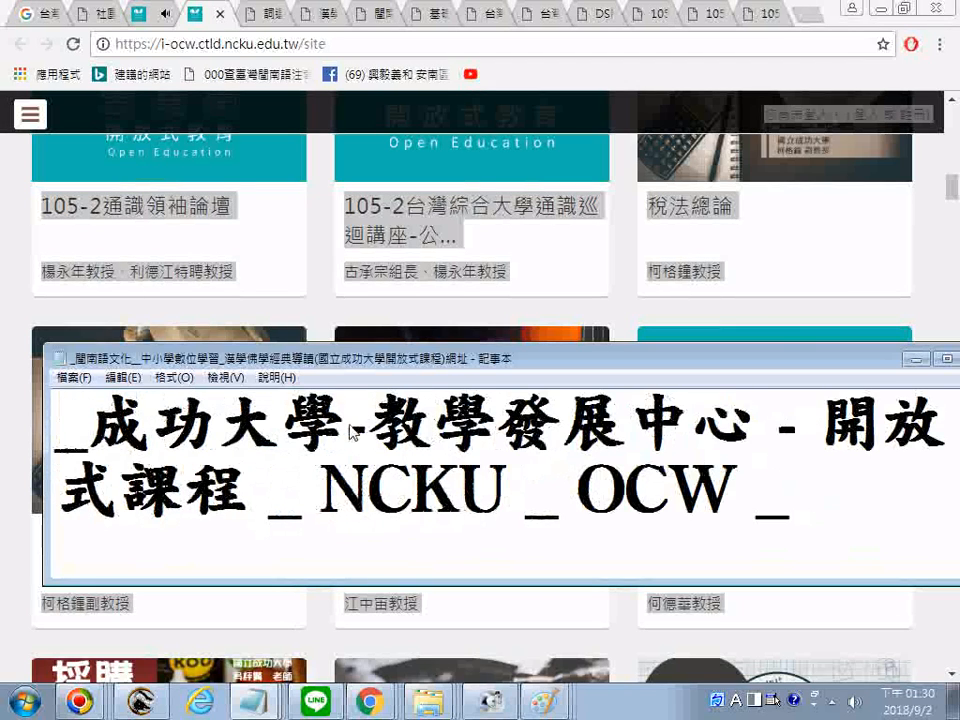
scroll(352, 432, up, 1)
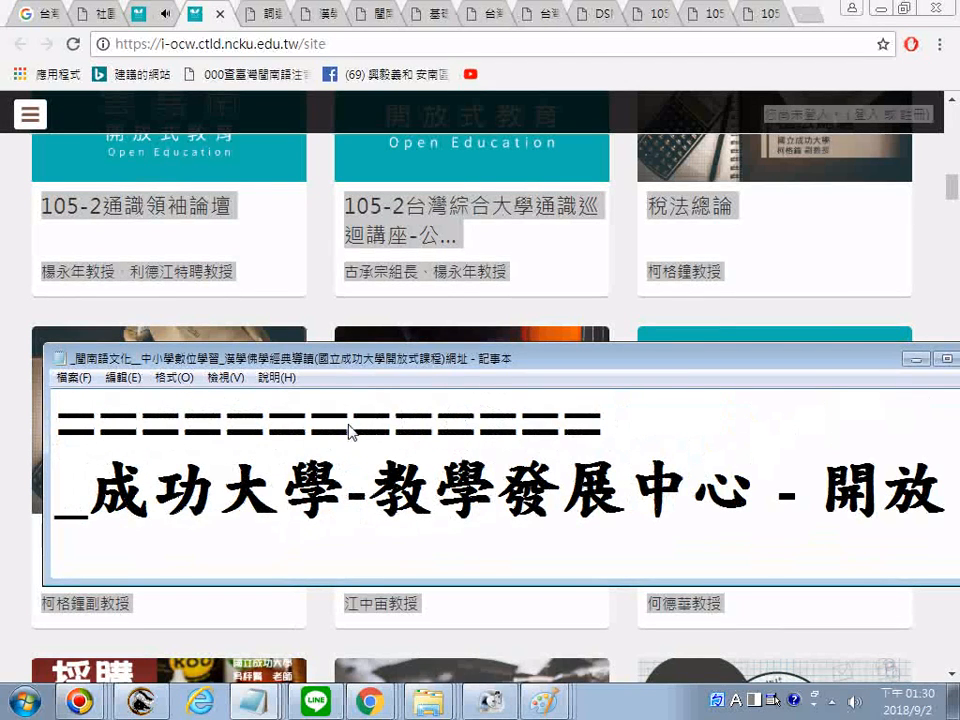
Step: Save the Notepad file and close the National Cheng Kung University open course site in the browser
click(73, 378)
click(96, 446)
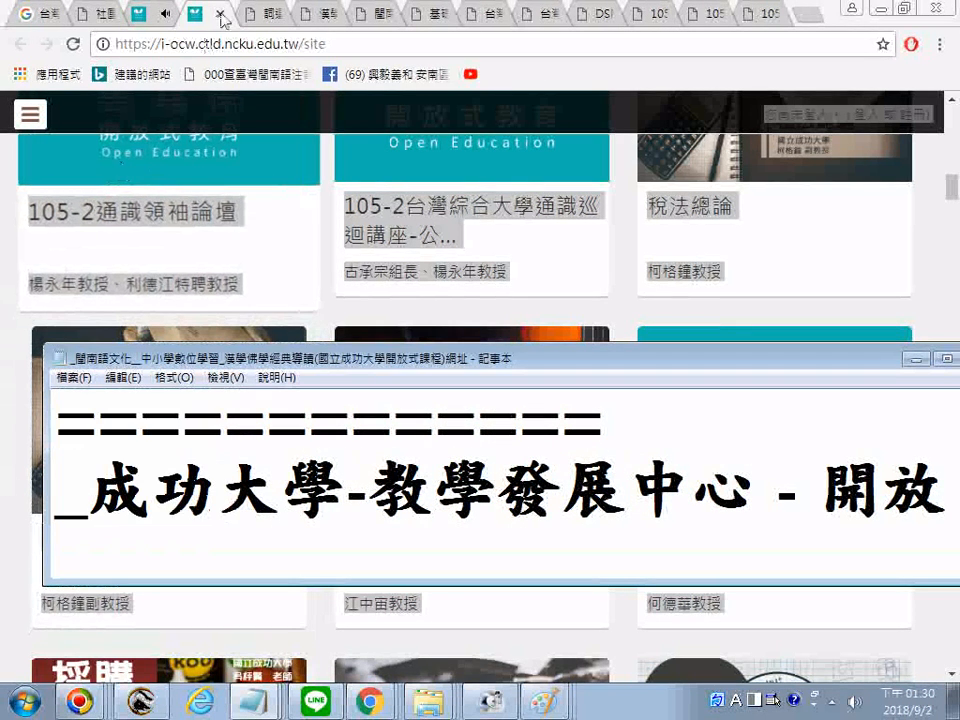
click(221, 16)
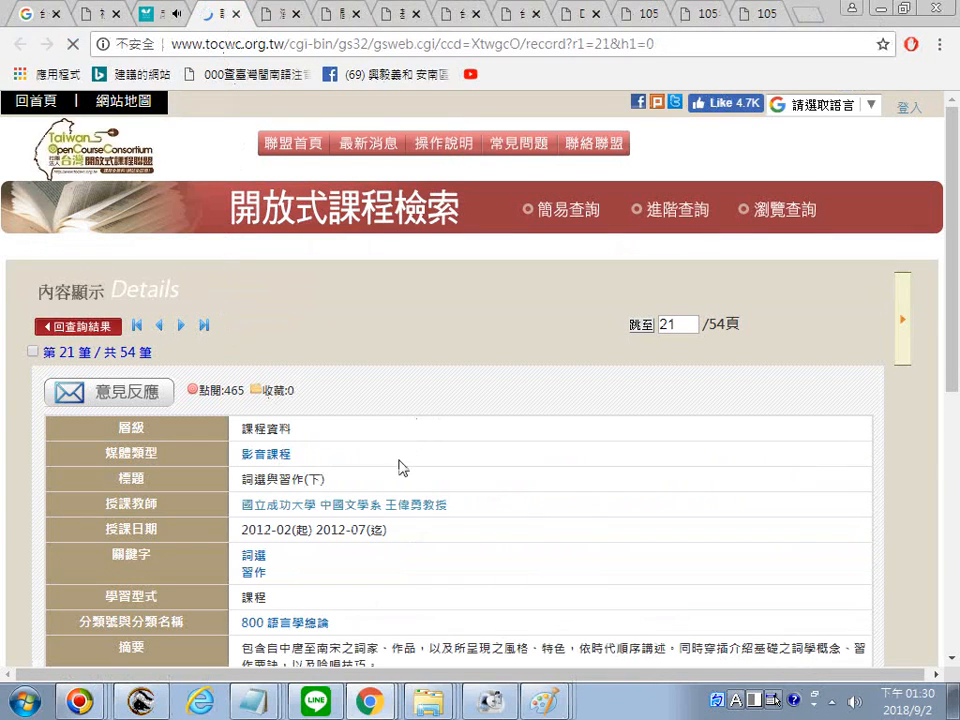
Step: Save the 詞選與習作(下) record page as a PDF under its suggested name and open the course address listed on it
scroll(410, 304, down, 5)
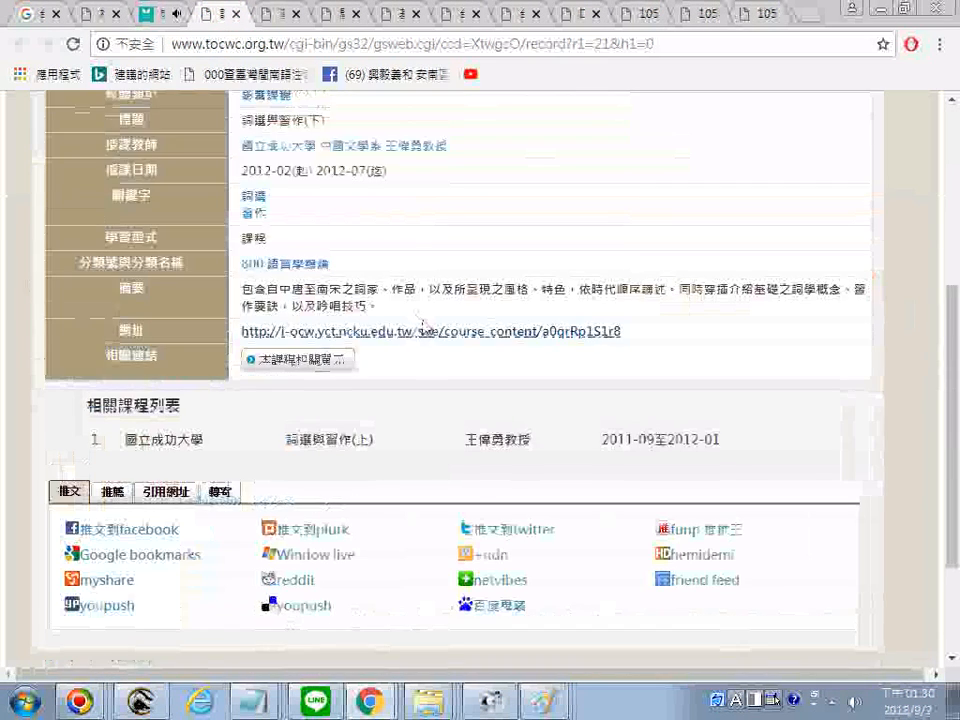
scroll(423, 322, up, 5)
right_click(421, 295)
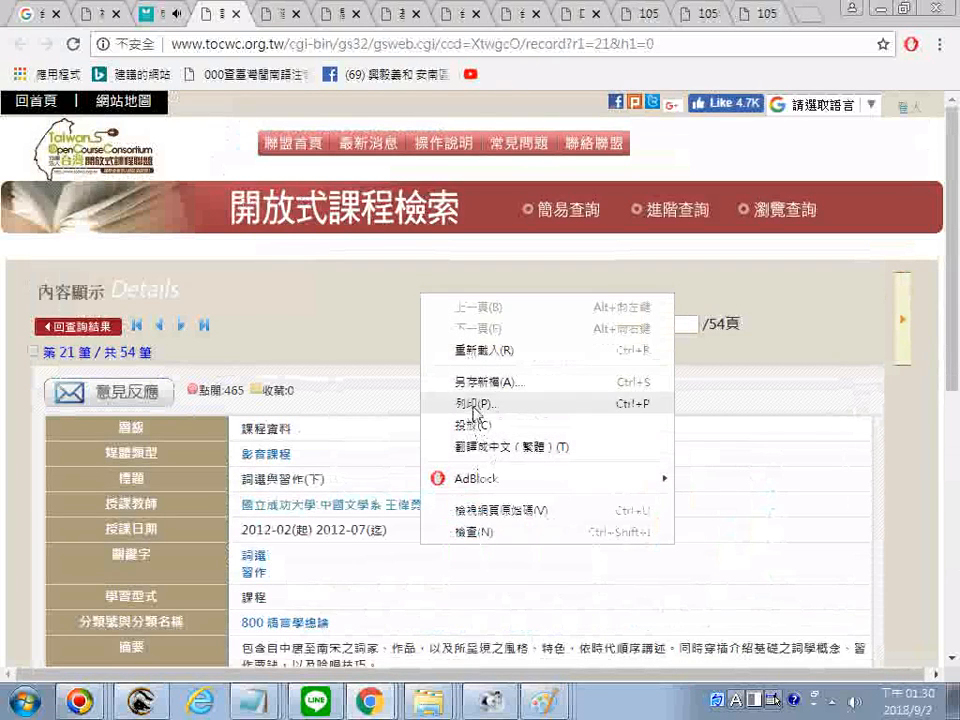
click(476, 407)
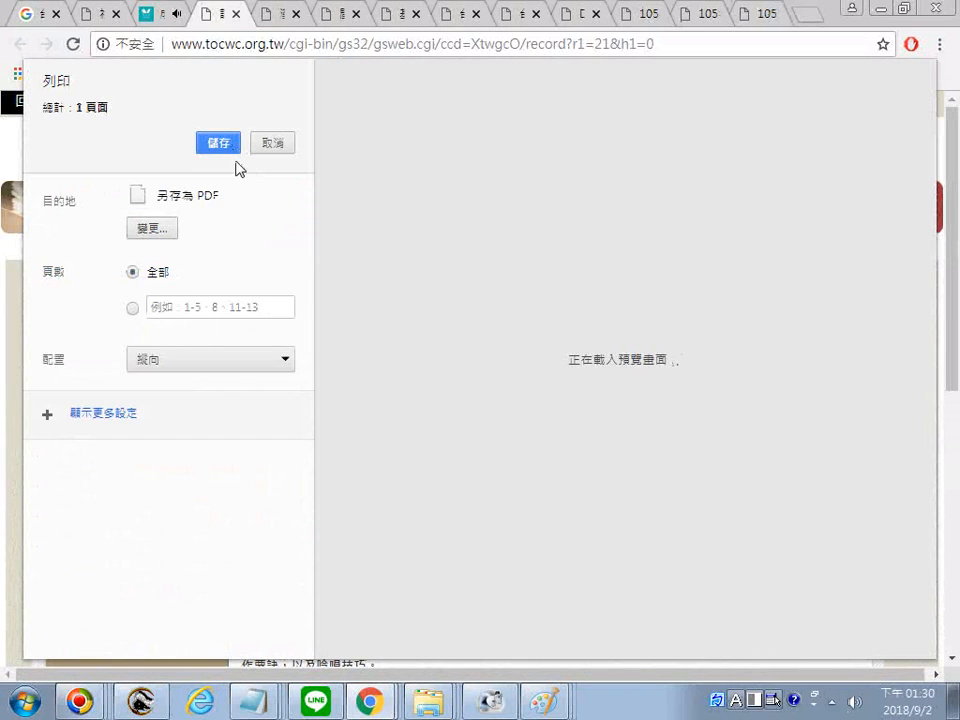
click(226, 150)
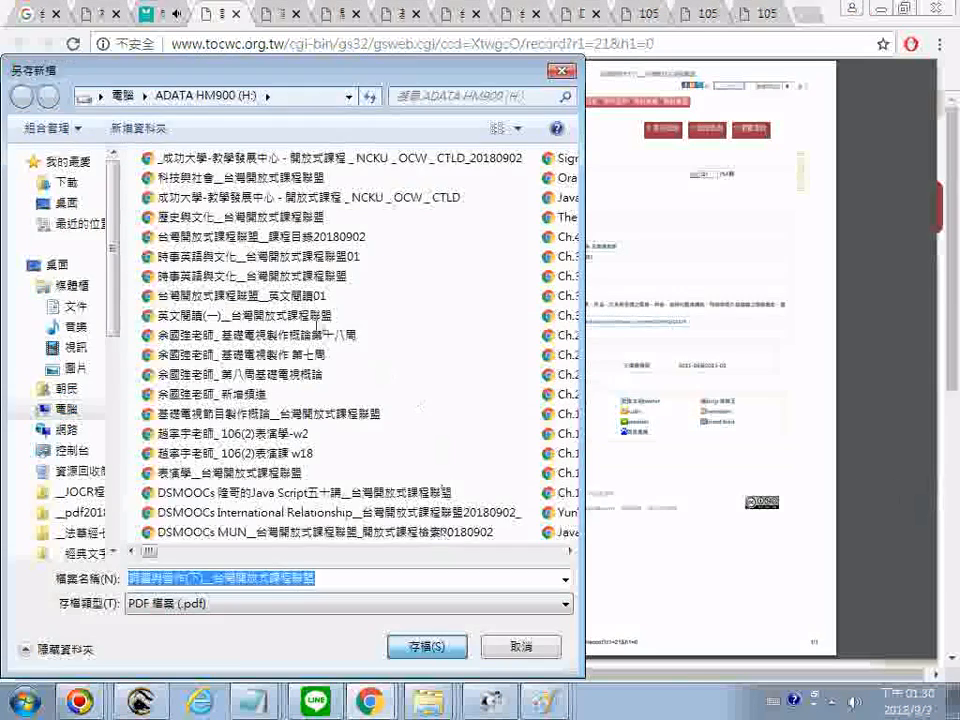
click(425, 646)
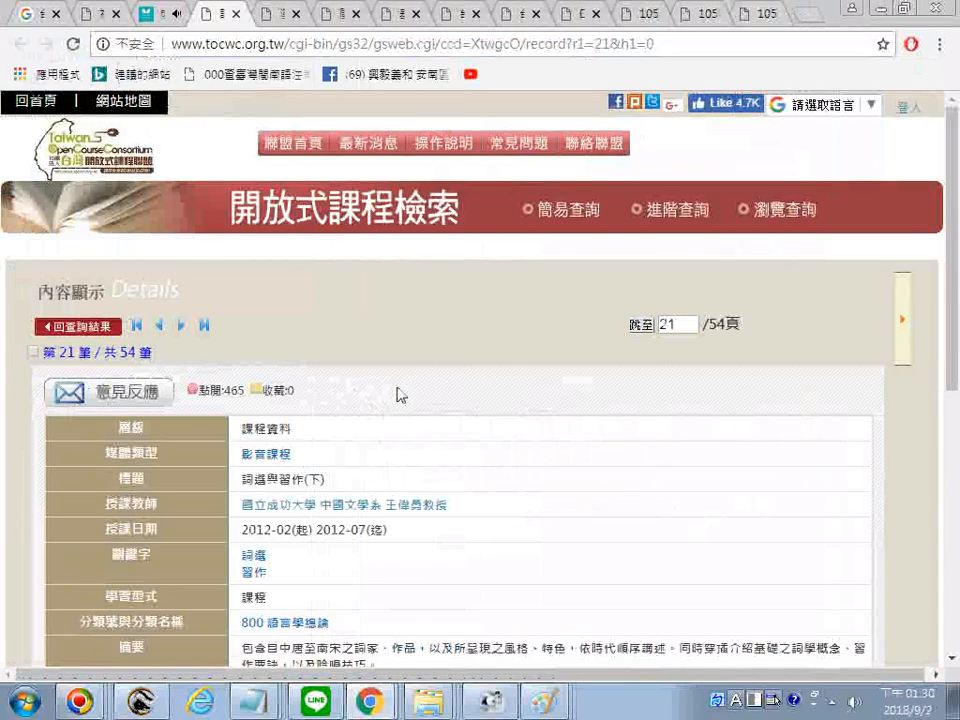
scroll(396, 401, down, 4)
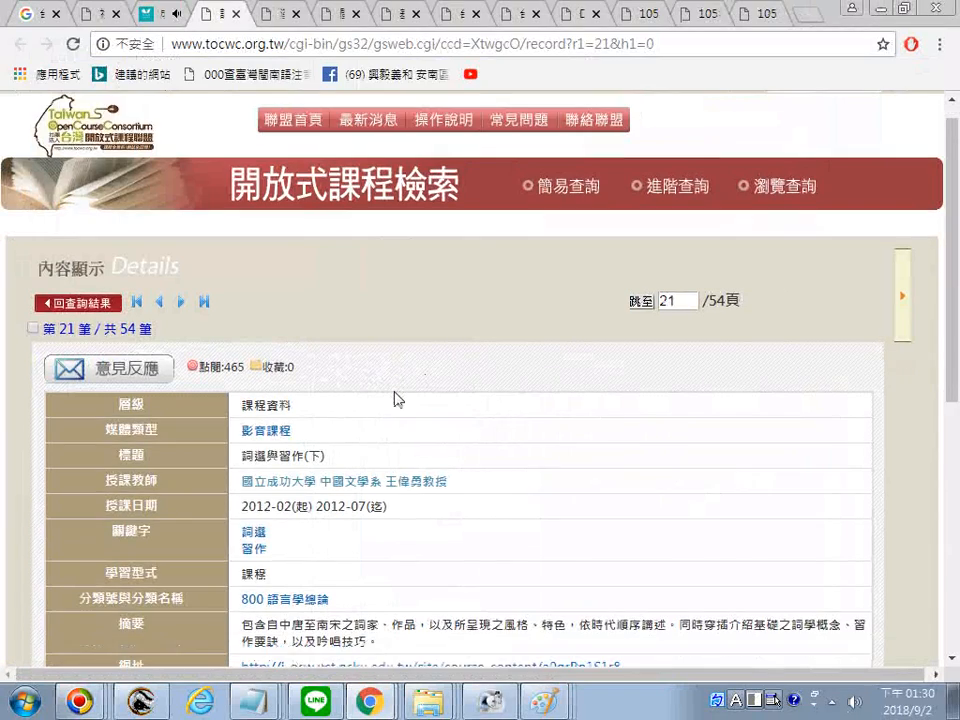
click(430, 320)
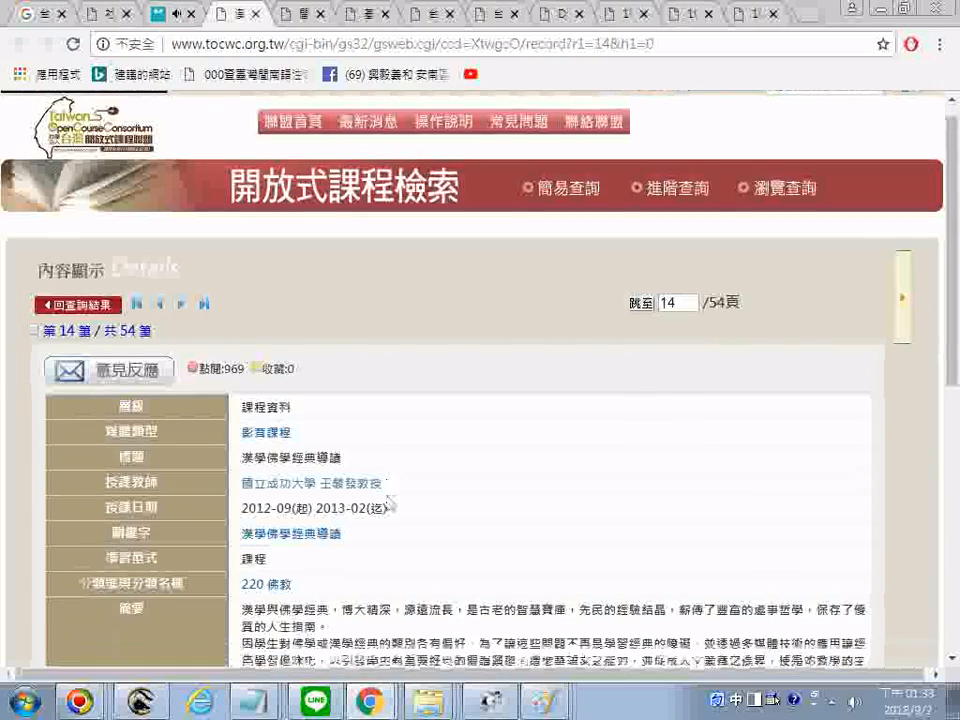
Step: Open the course address on the 漢學佛學經典導讀 record page in a new tab
scroll(390, 505, down, 4)
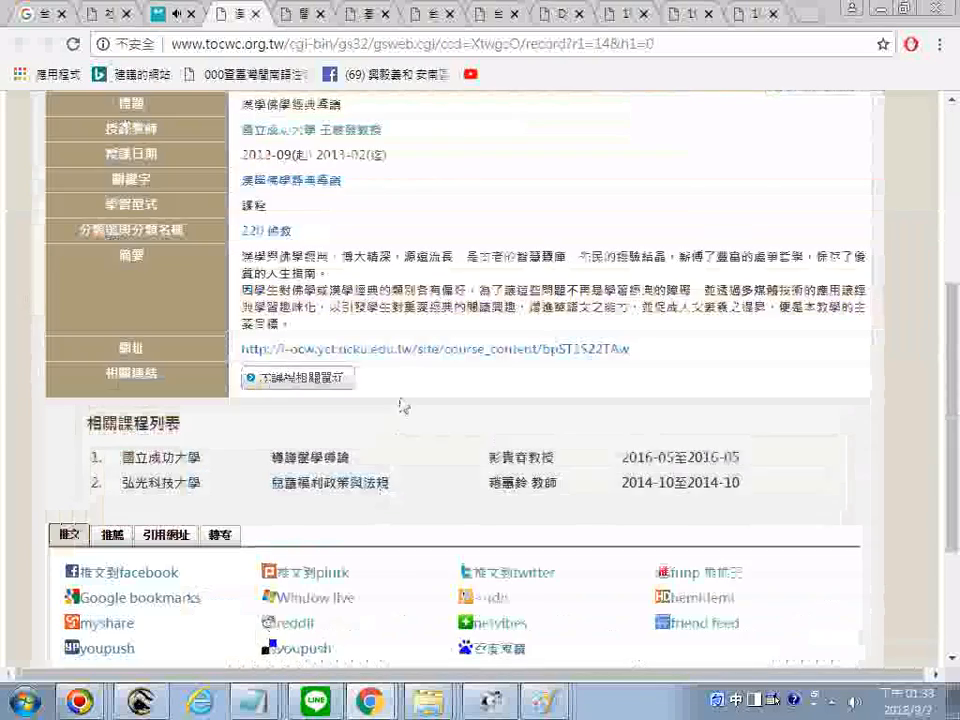
right_click(473, 357)
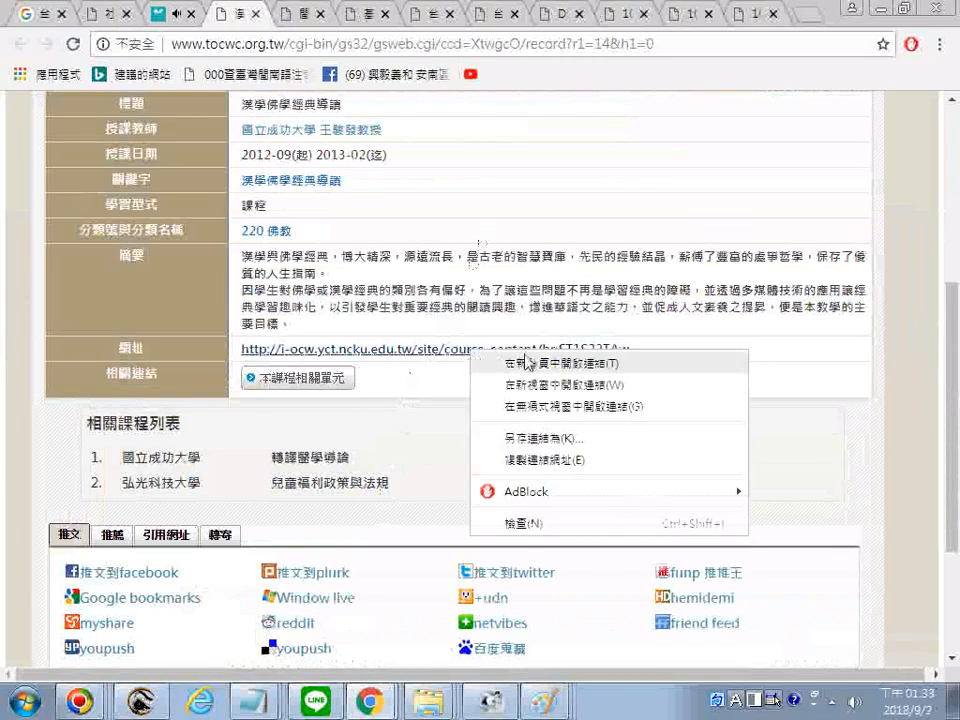
click(520, 369)
Step: Save the 漢學佛學經典導讀 record page as a PDF under its suggested file name
scroll(473, 435, up, 4)
right_click(473, 437)
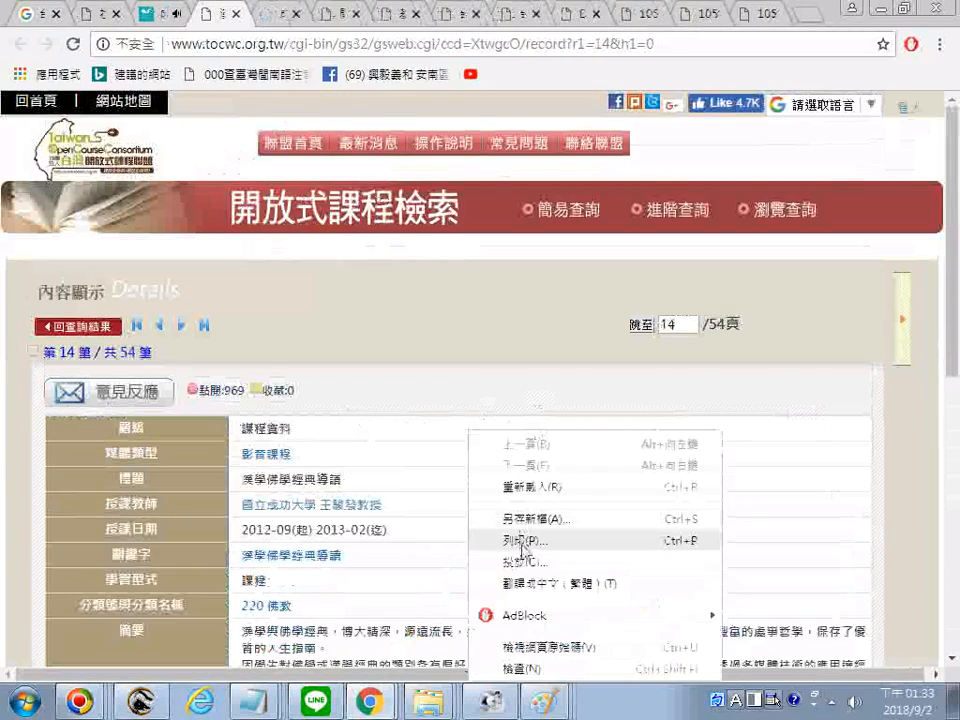
click(520, 545)
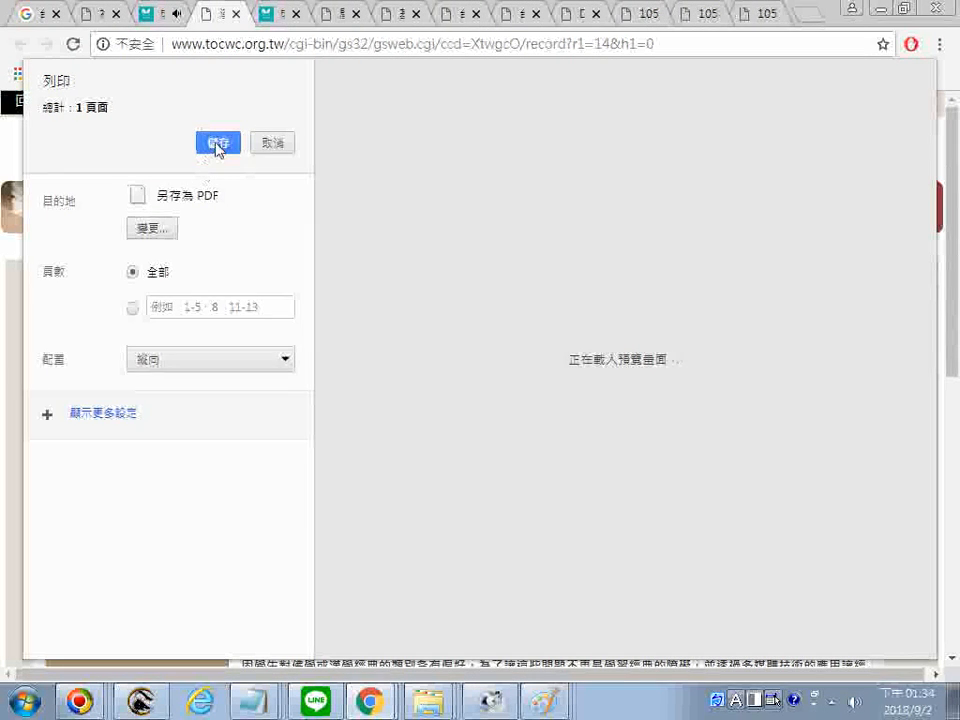
click(217, 144)
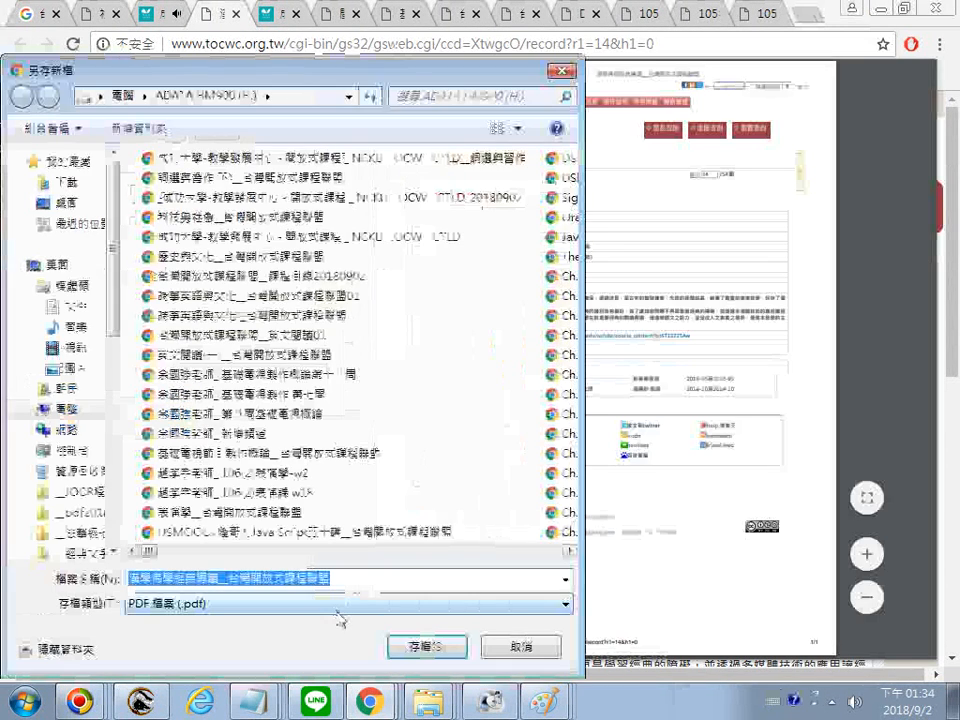
click(431, 649)
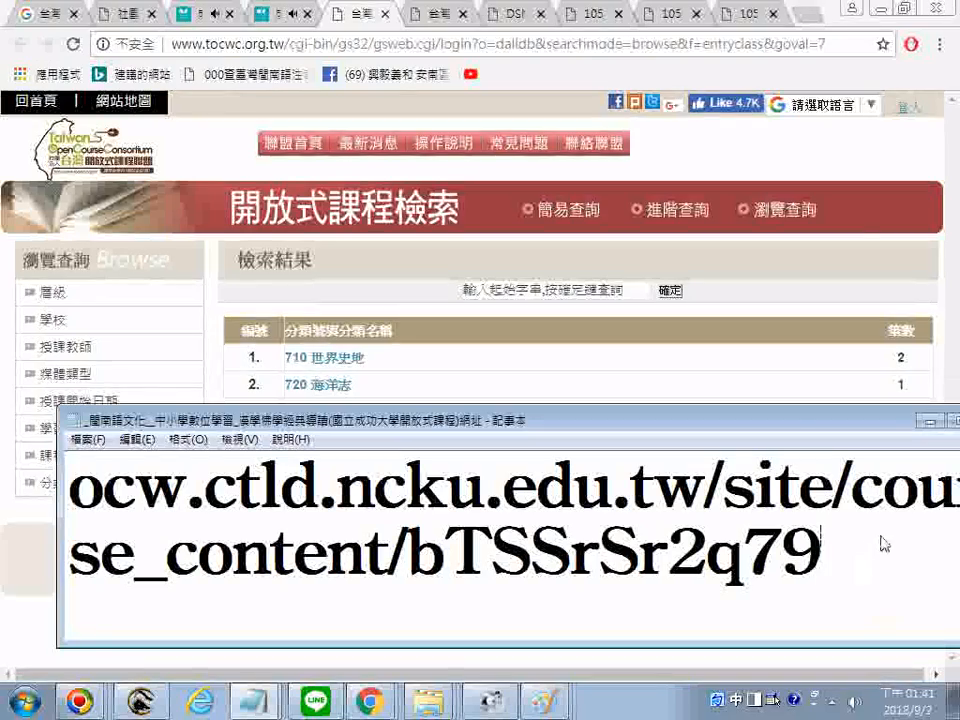
Step: Add a separator line of equals signs in Notepad, followed by the heading 台灣開放式課程聯盟__史地類課程目錄
key(Return)
text(=============)
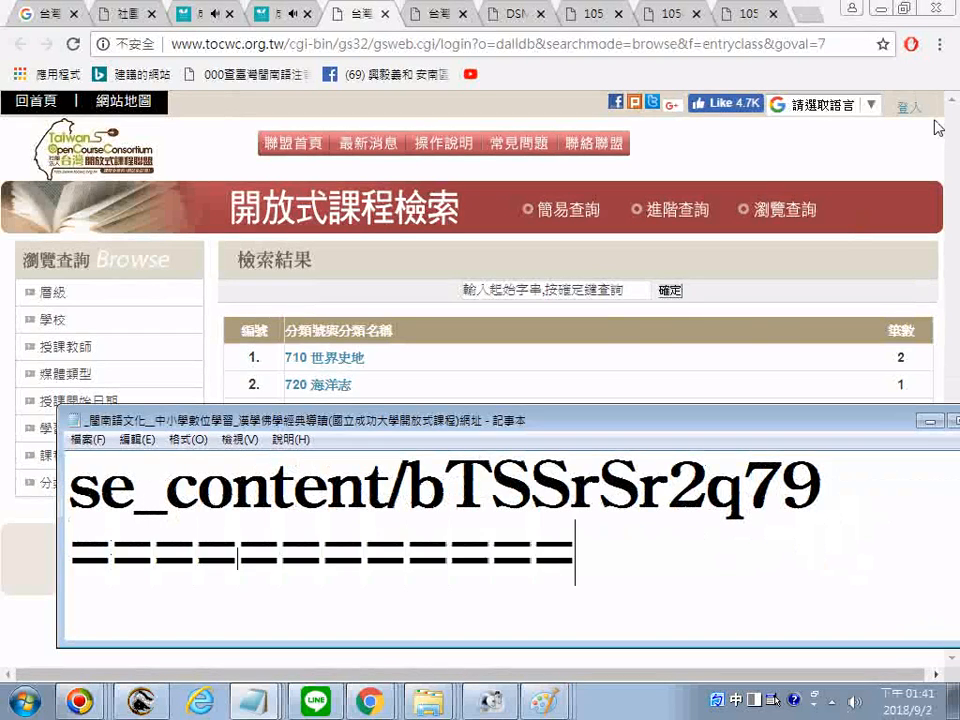
key(Return)
text(台灣開放式課程聯盟__史地類課程目錄)
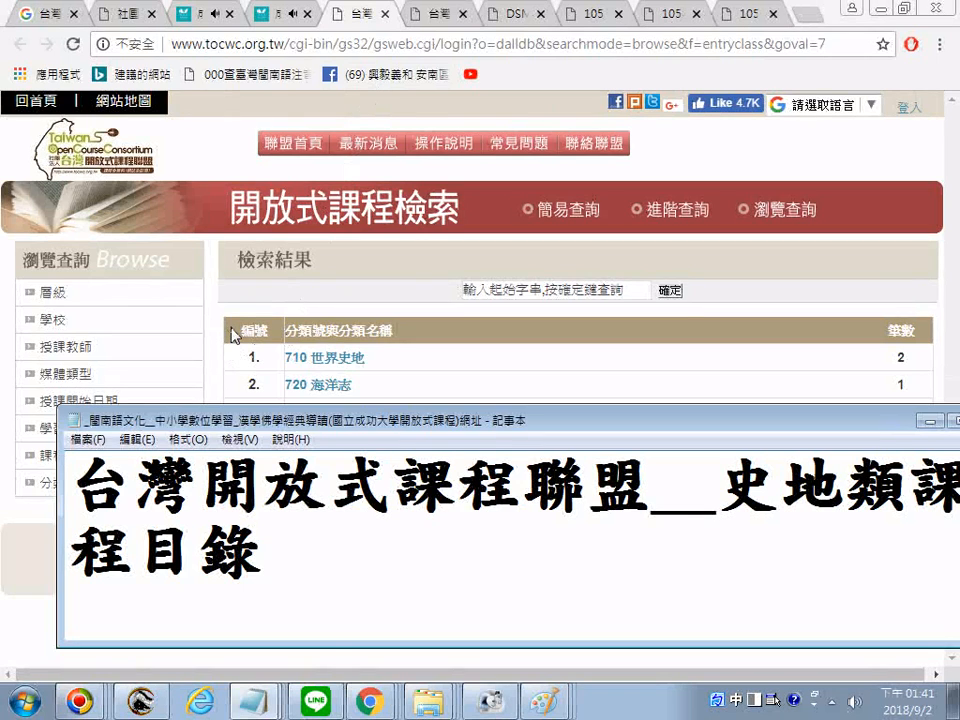
Step: Copy the category table from its header row through 740 歐洲史地 and paste it below the new Notepad heading
drag(234, 335, 377, 467)
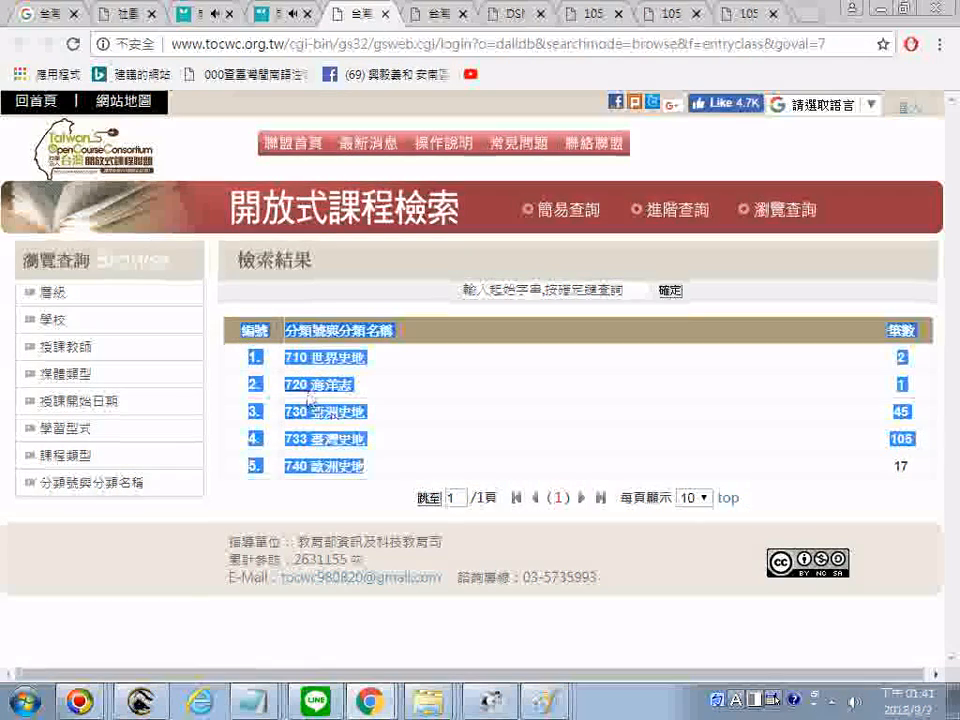
right_click(314, 393)
click(355, 532)
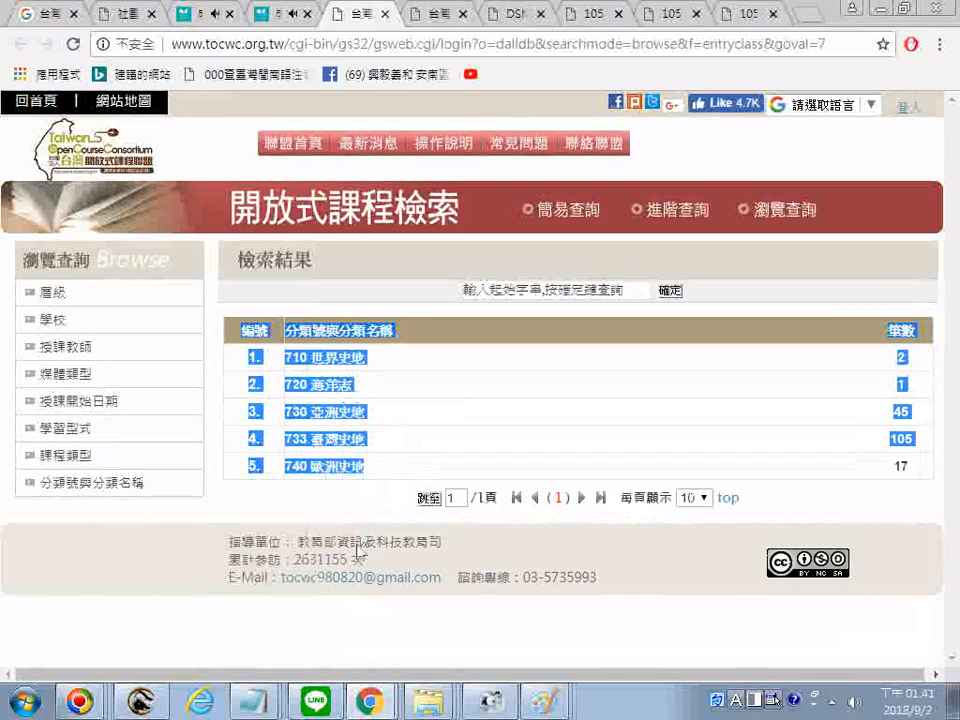
click(254, 704)
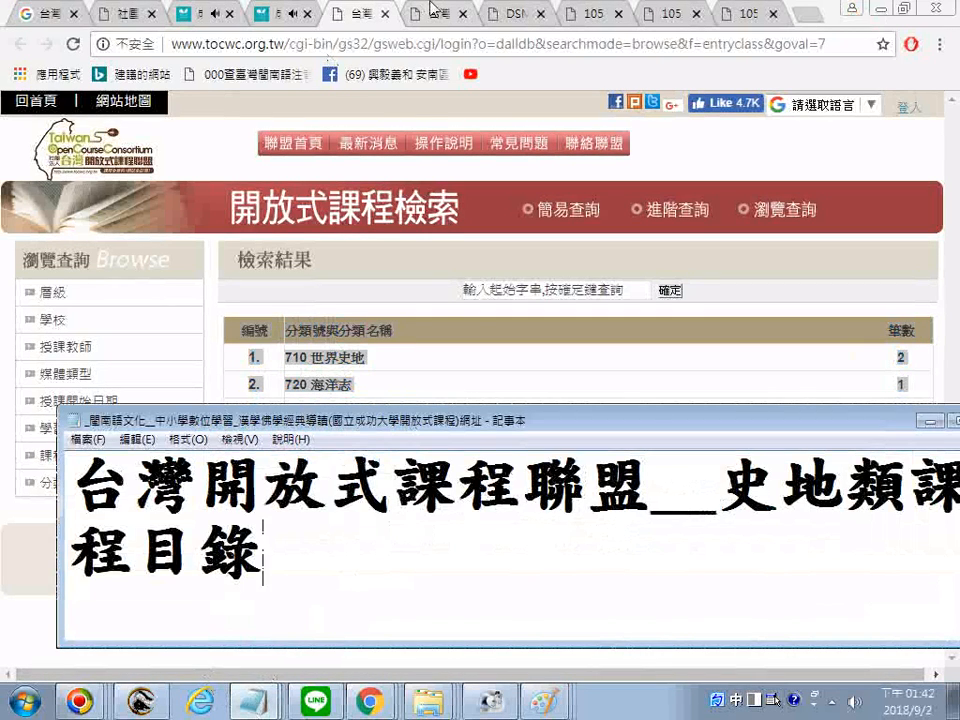
key(Return)
key(ctrl+v)
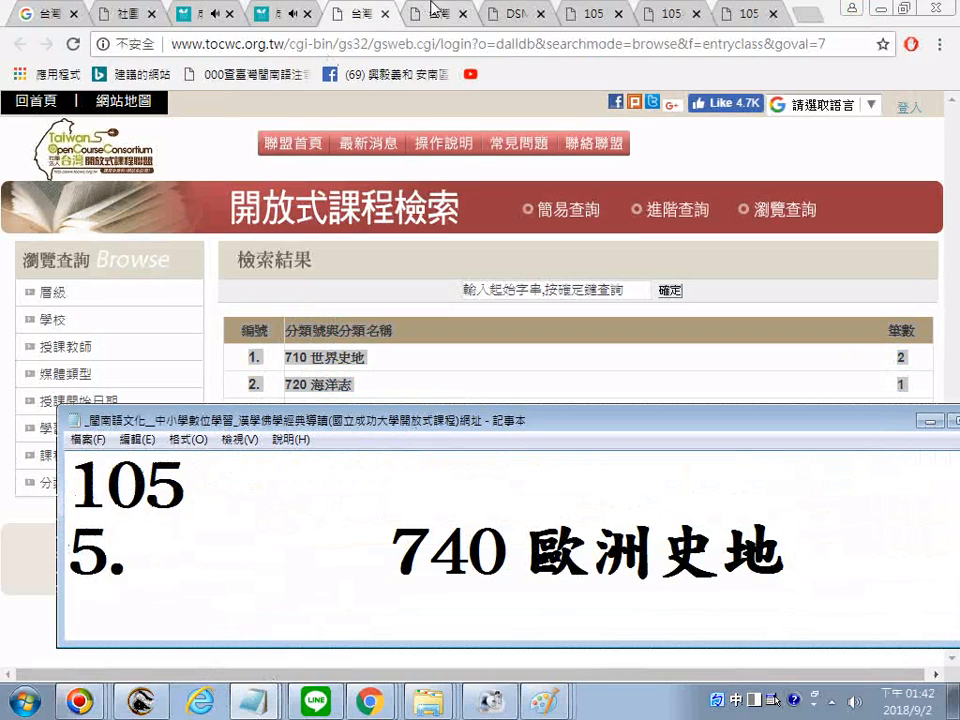
Step: Copy the address of the 史地 category results page and paste it on a new line below the pasted list
click(362, 43)
right_click(362, 44)
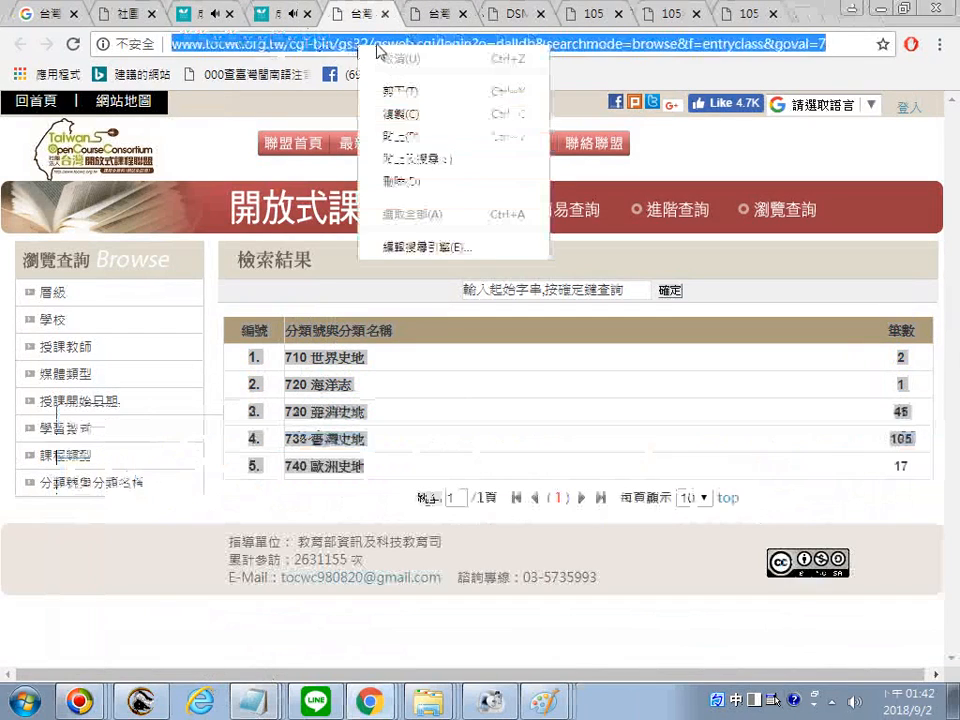
click(400, 114)
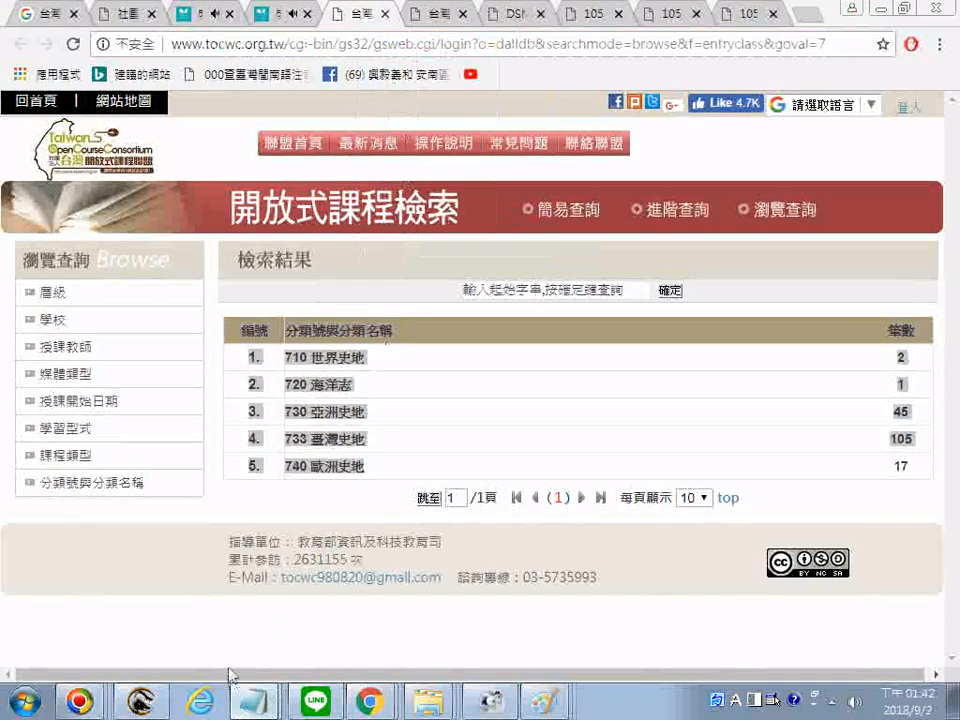
key(alt+Tab)
key(Return)
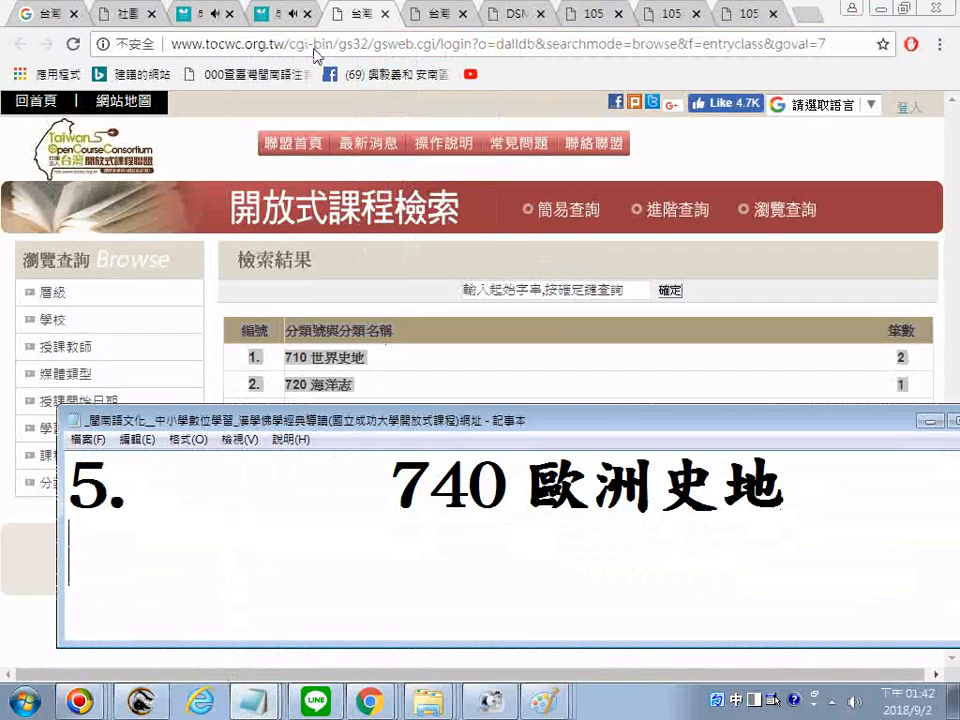
right_click(345, 560)
click(396, 368)
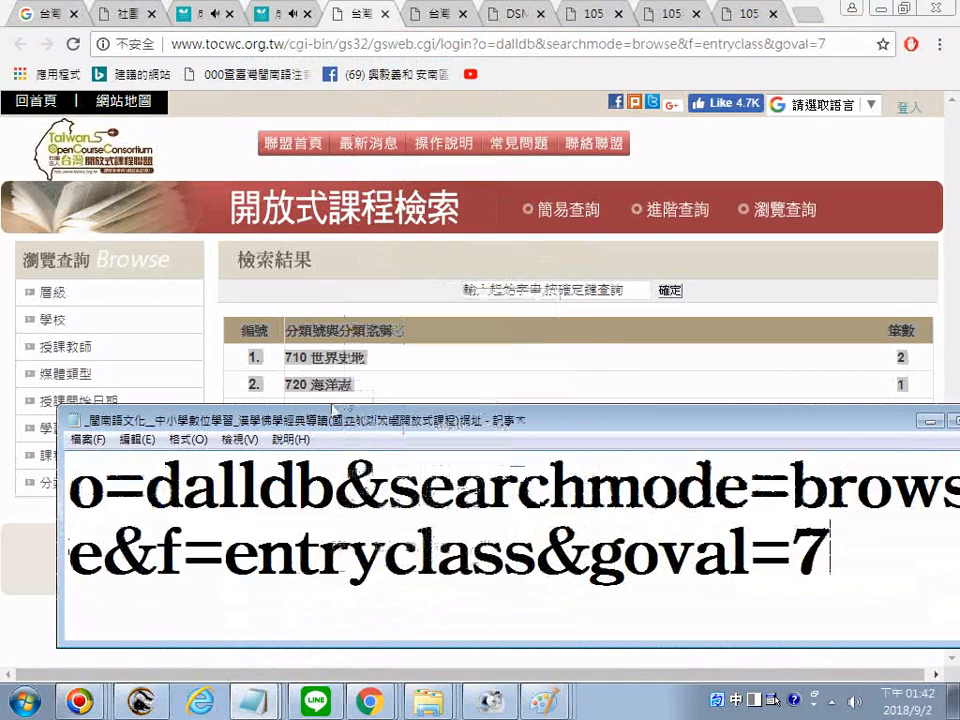
Step: Indent the count below the 710 世界史地 entry in the Notepad list and insert an empty line directly under that entry
scroll(285, 458, up, 2)
scroll(280, 457, up, 4)
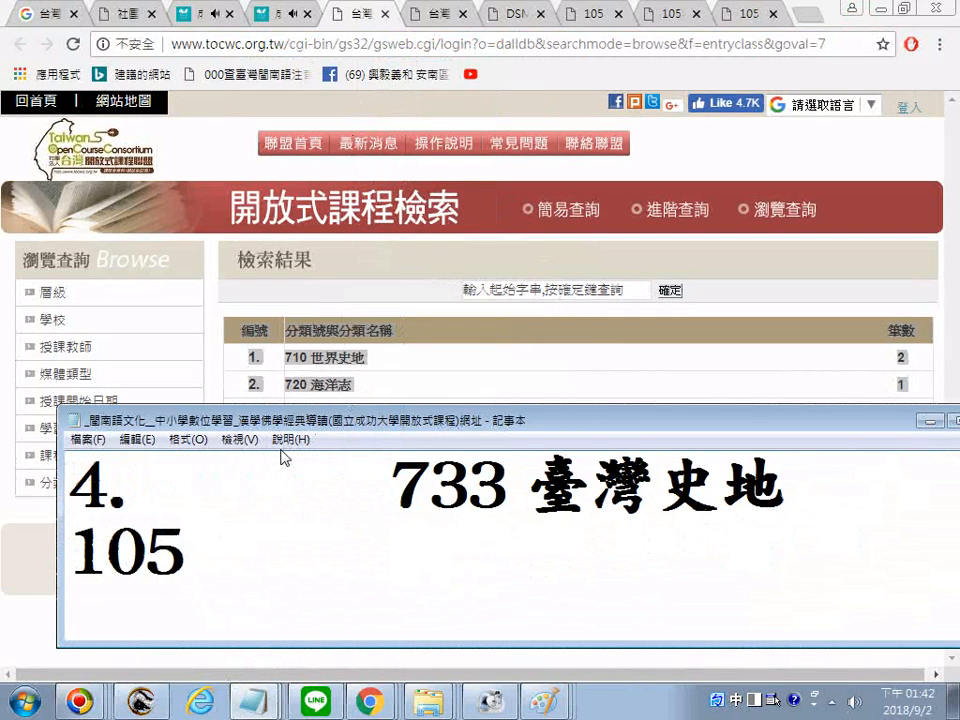
scroll(285, 460, up, 2)
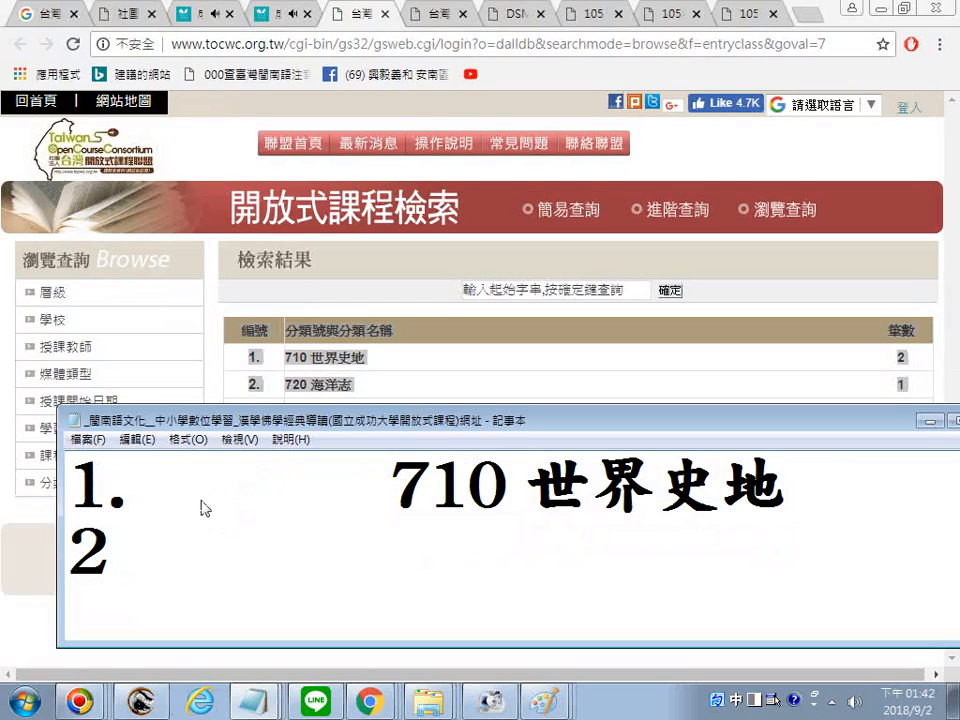
key(Return)
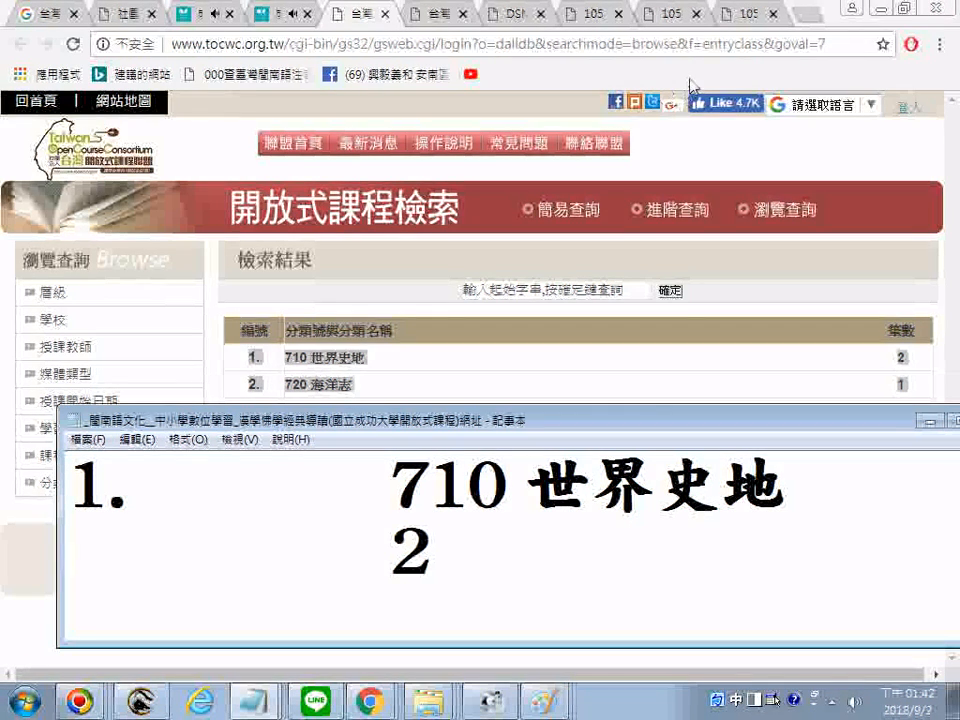
click(135, 439)
click(160, 462)
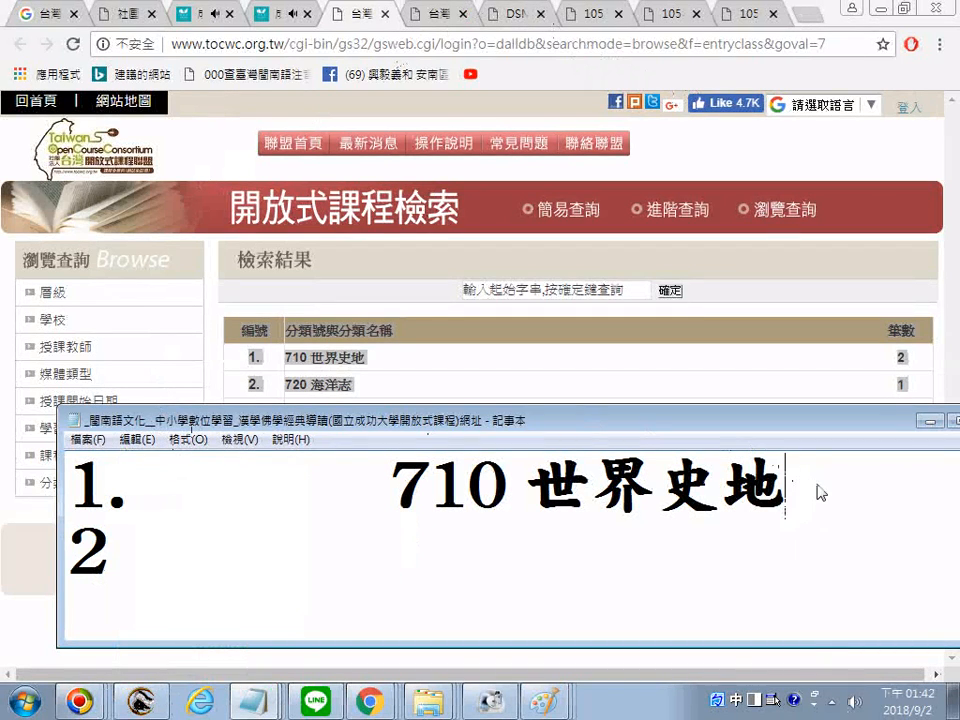
key(ctrl+z)
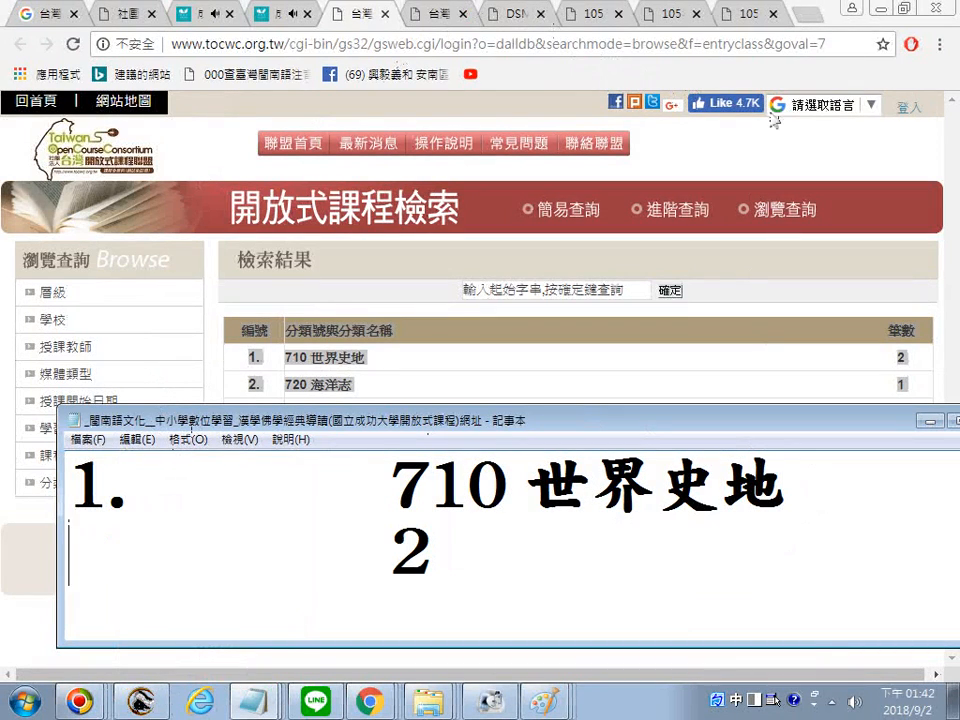
key(Return)
scroll(321, 484, up, 1)
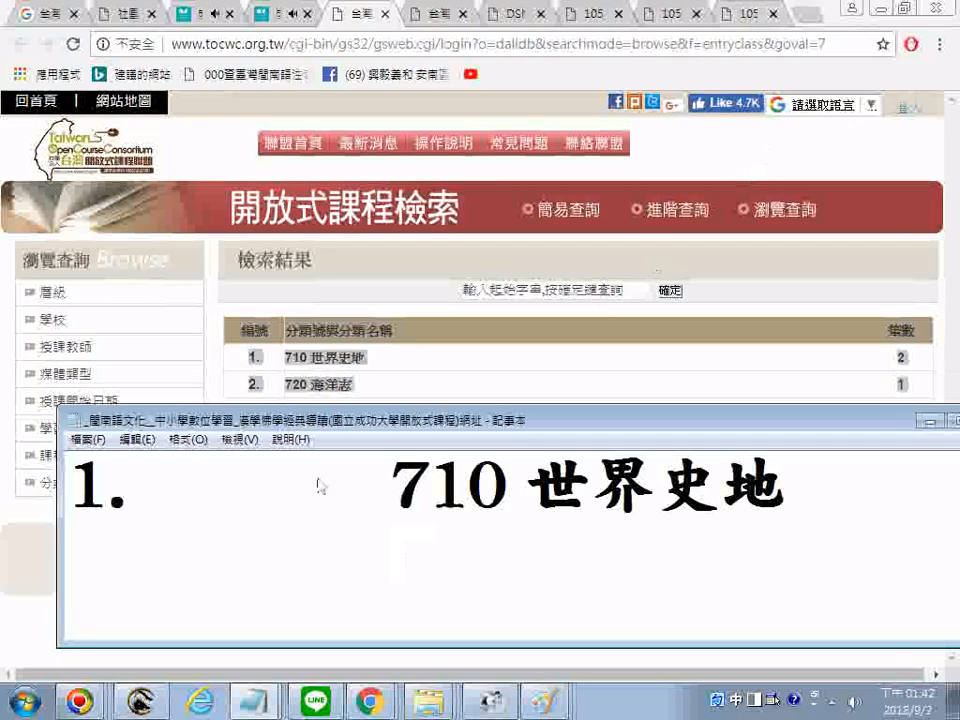
click(133, 568)
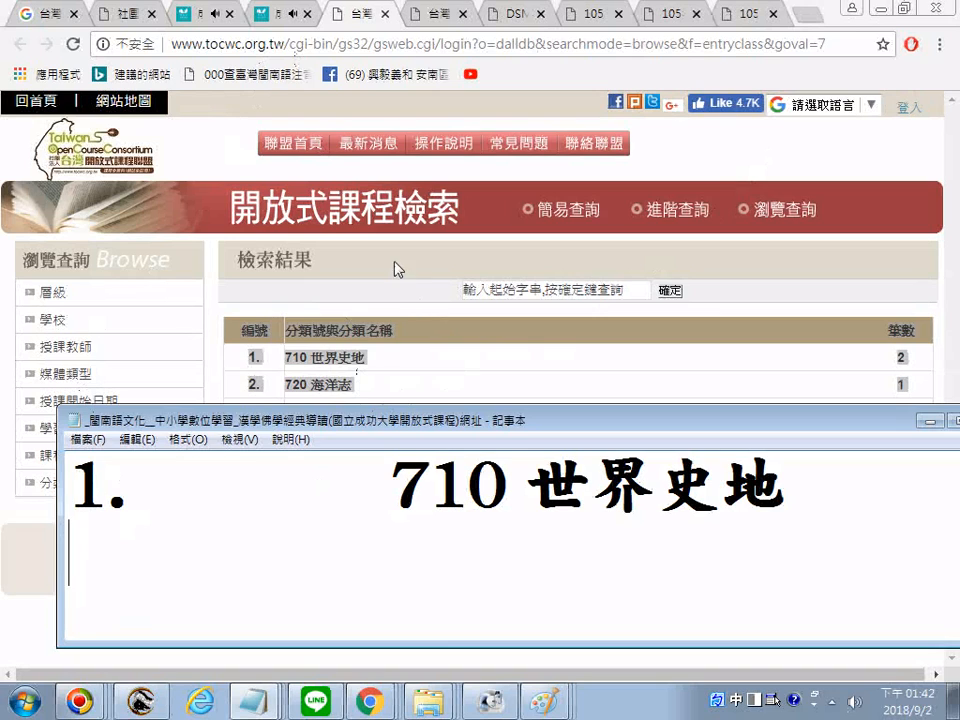
Step: Copy the link address of 710 世界史地 from the category results and paste it on the empty line below that Notepad entry
key(alt+Tab)
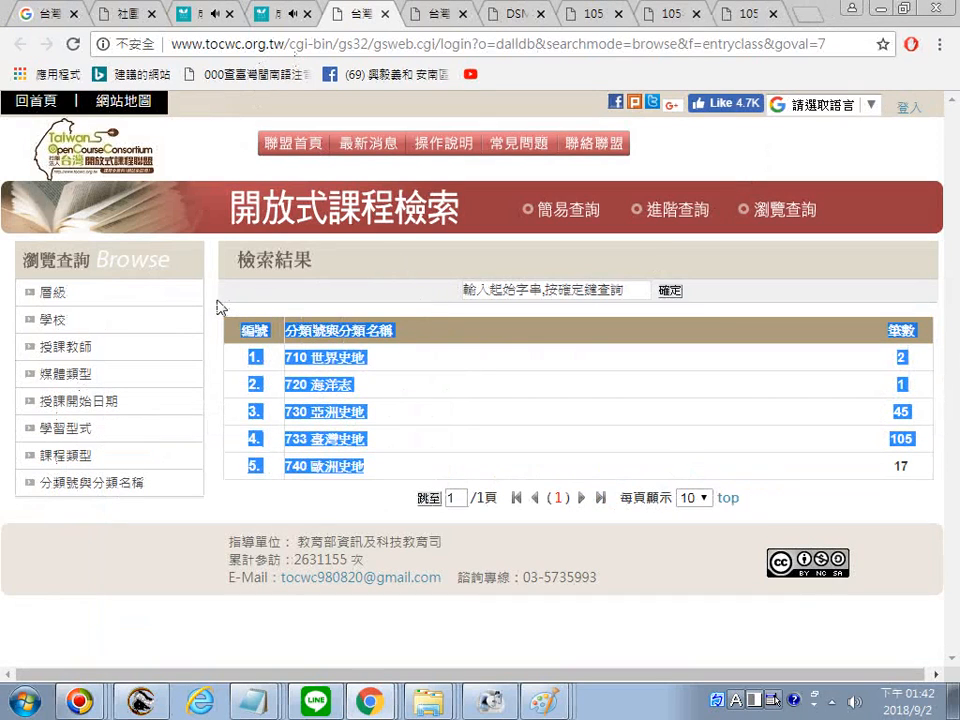
click(218, 306)
right_click(325, 357)
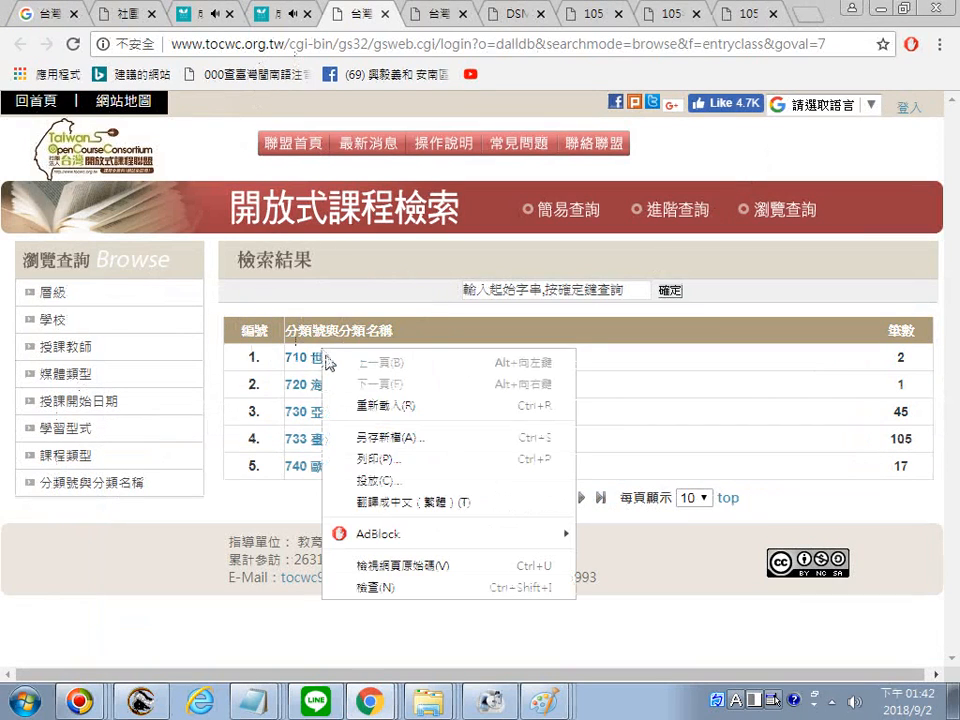
right_click(320, 358)
click(360, 472)
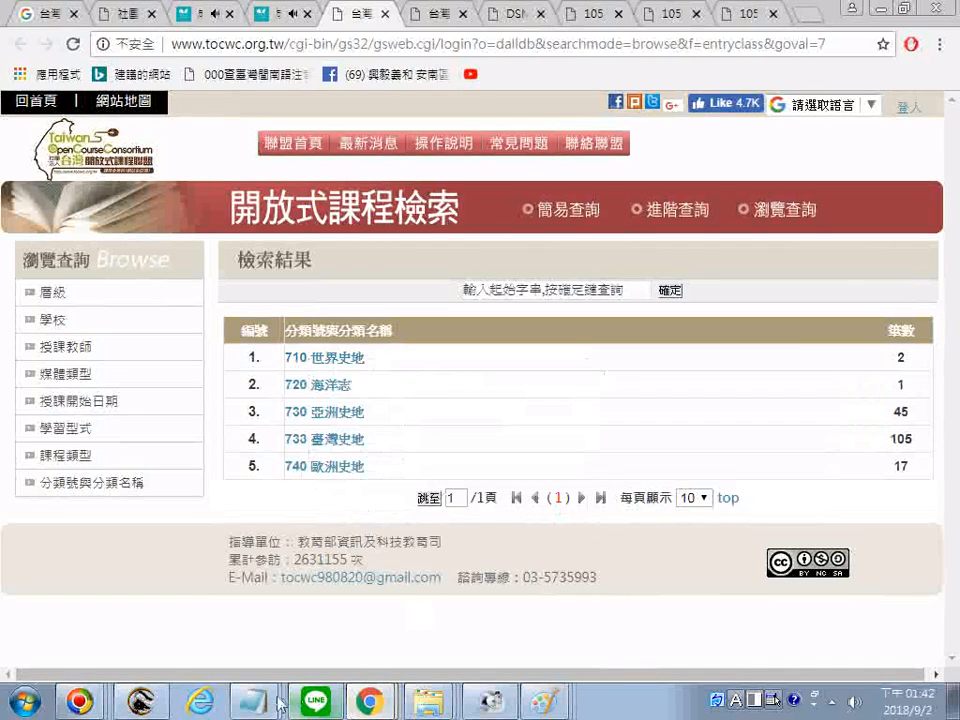
key(alt+Tab)
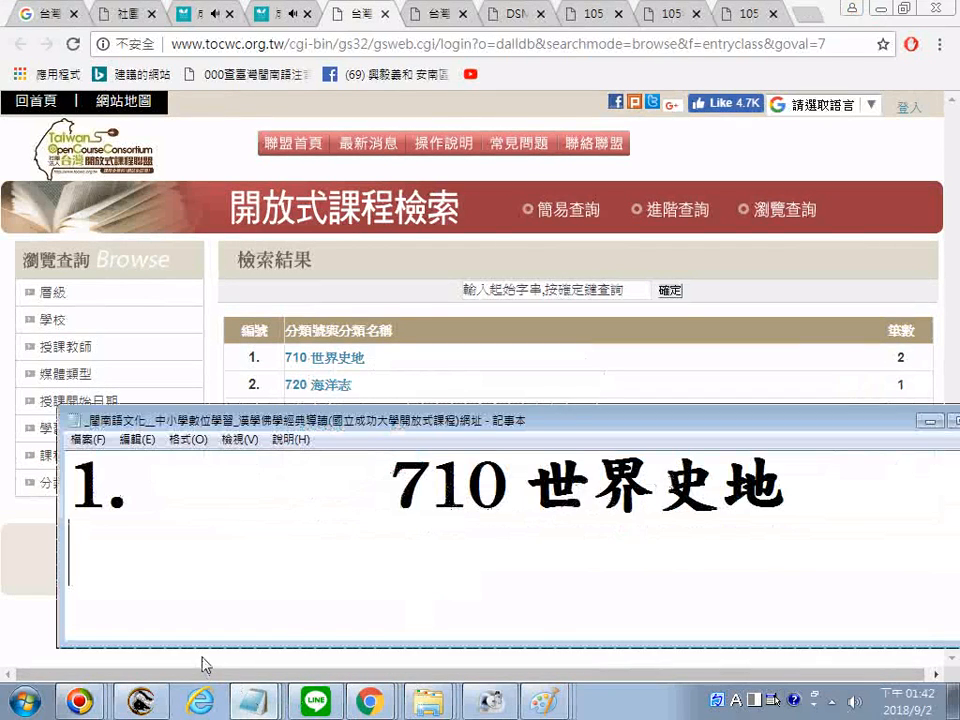
right_click(193, 568)
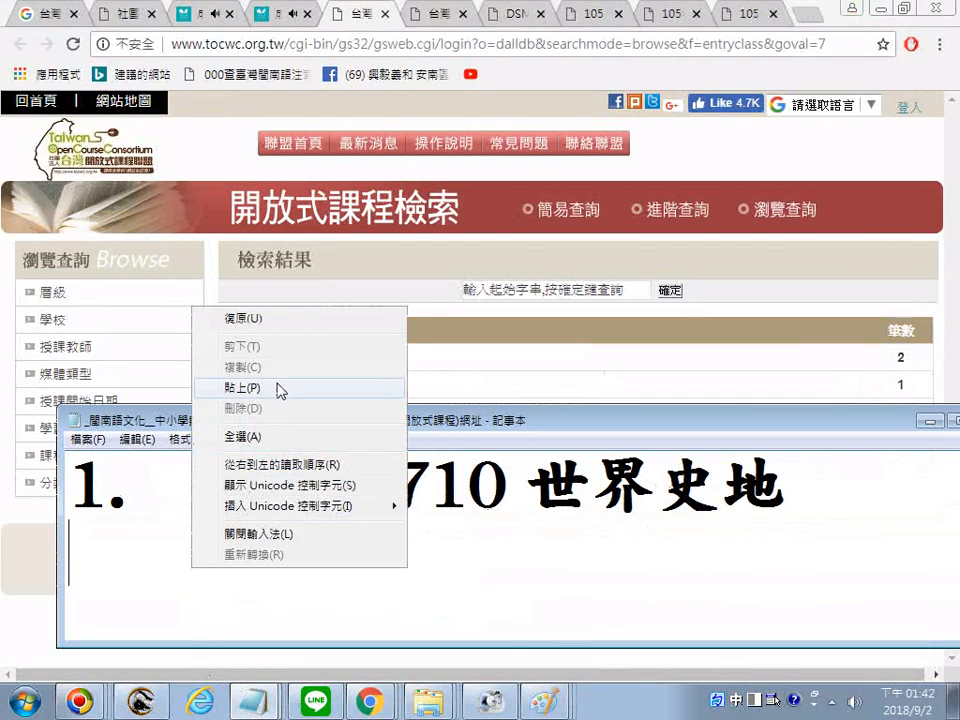
click(245, 387)
Step: Copy the link address of 720 海洋志 from the category results and paste it after that entry in the Notepad list
click(220, 343)
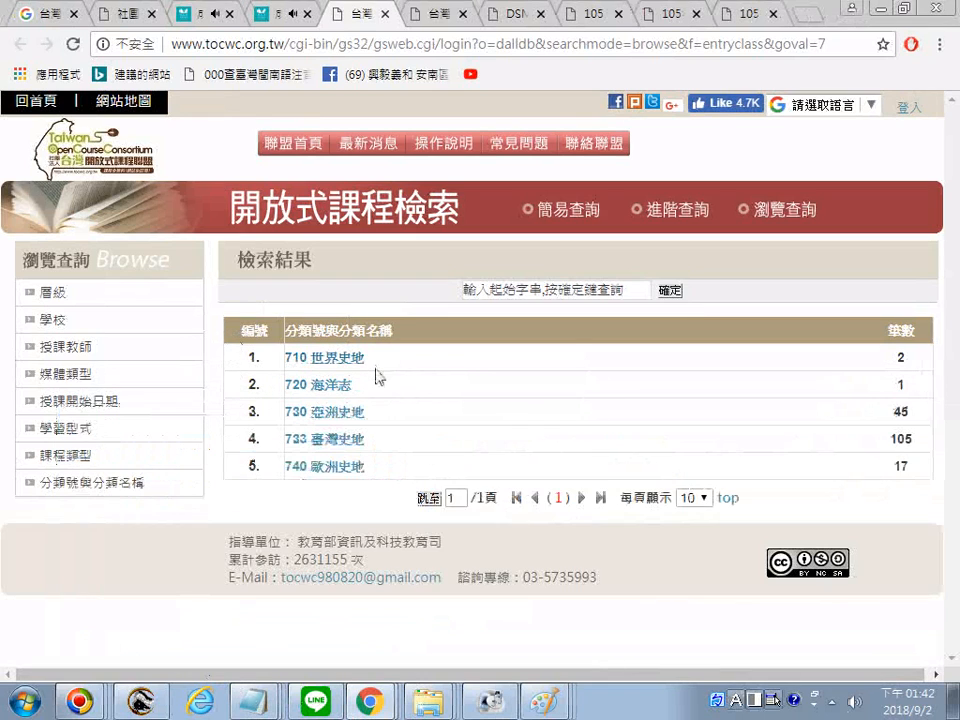
right_click(343, 385)
click(452, 493)
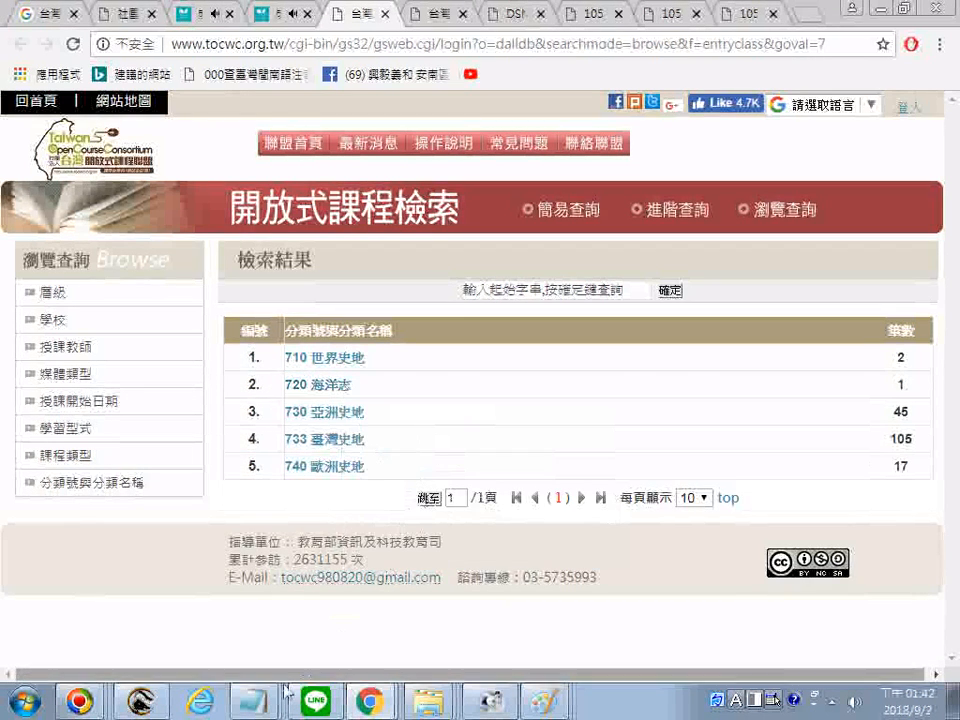
click(247, 696)
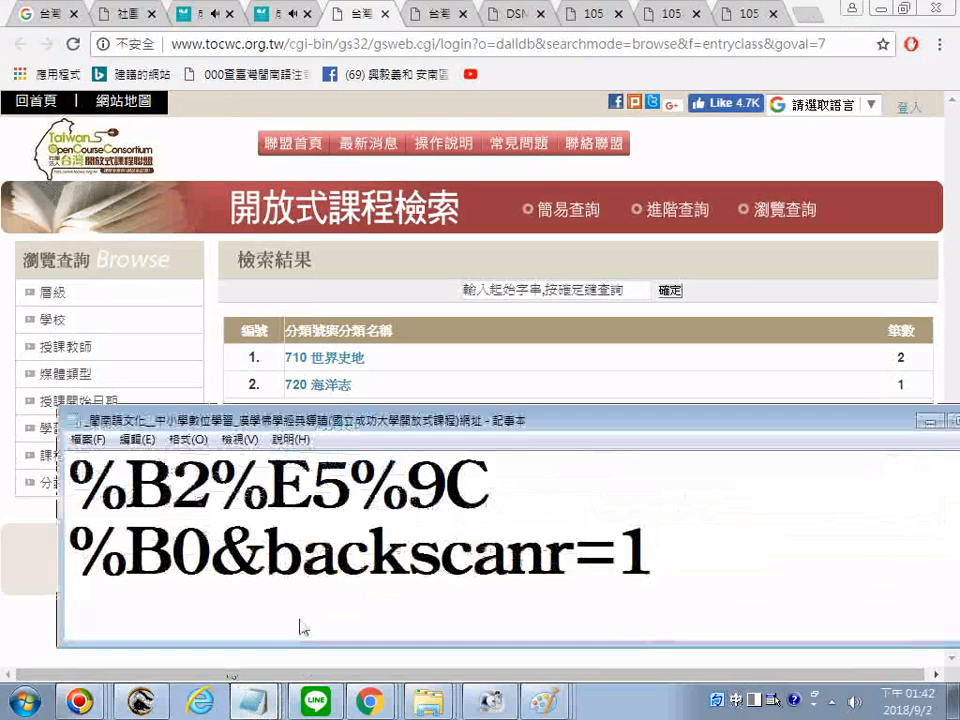
scroll(301, 628, down, 2)
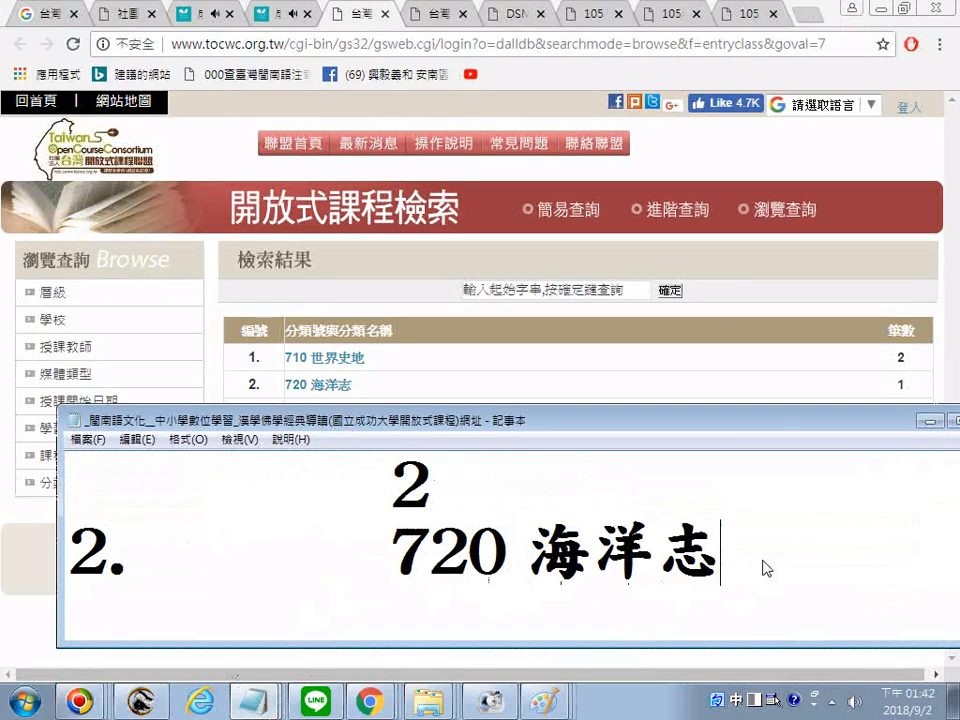
right_click(744, 287)
click(810, 381)
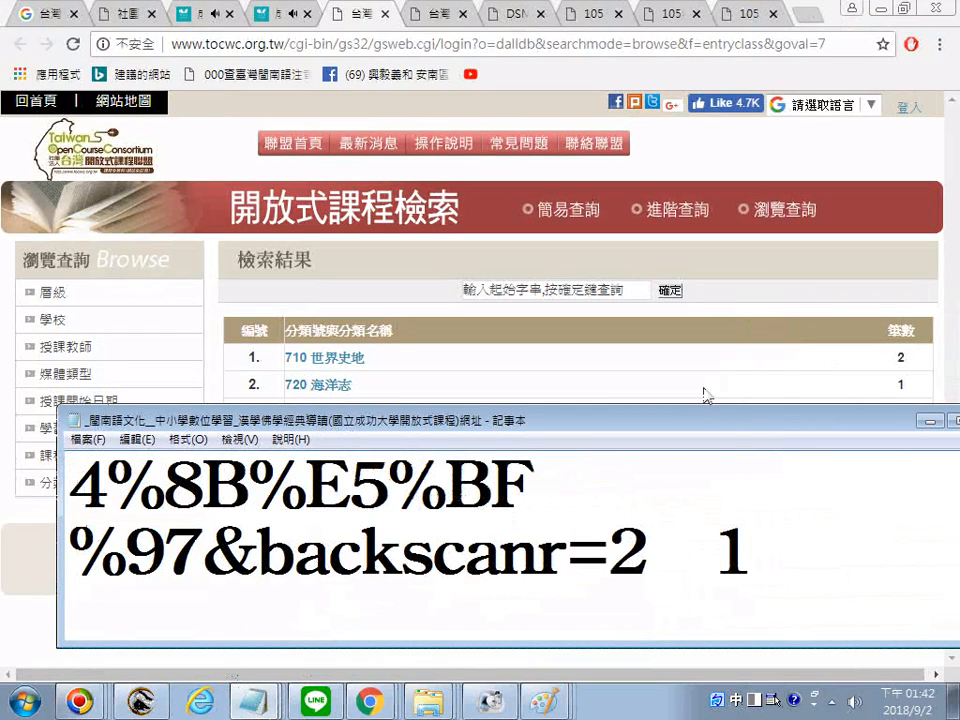
Step: Delete the line with the count 2 below the 710 世界史地 address in the Notepad list
scroll(705, 394, up, 1)
scroll(705, 394, up, 3)
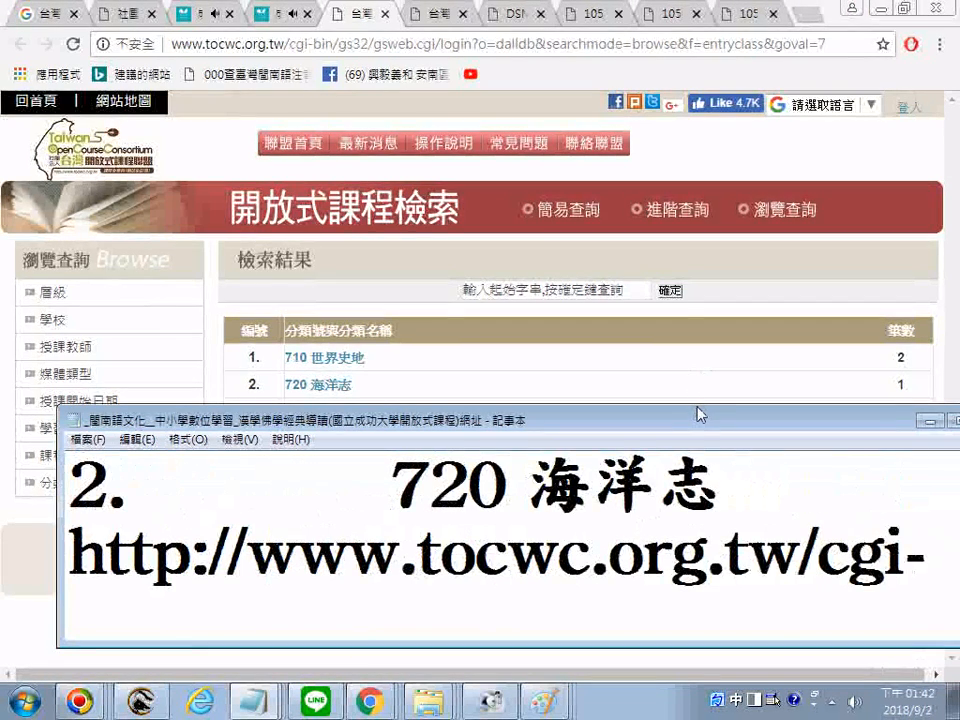
scroll(700, 414, up, 1)
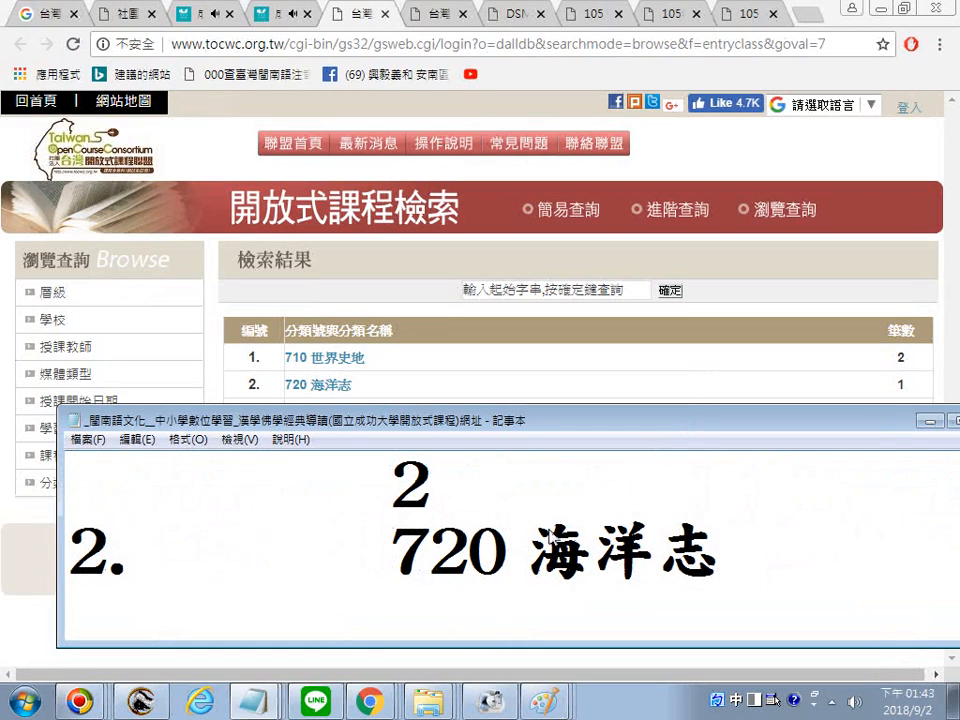
scroll(550, 539, down, 3)
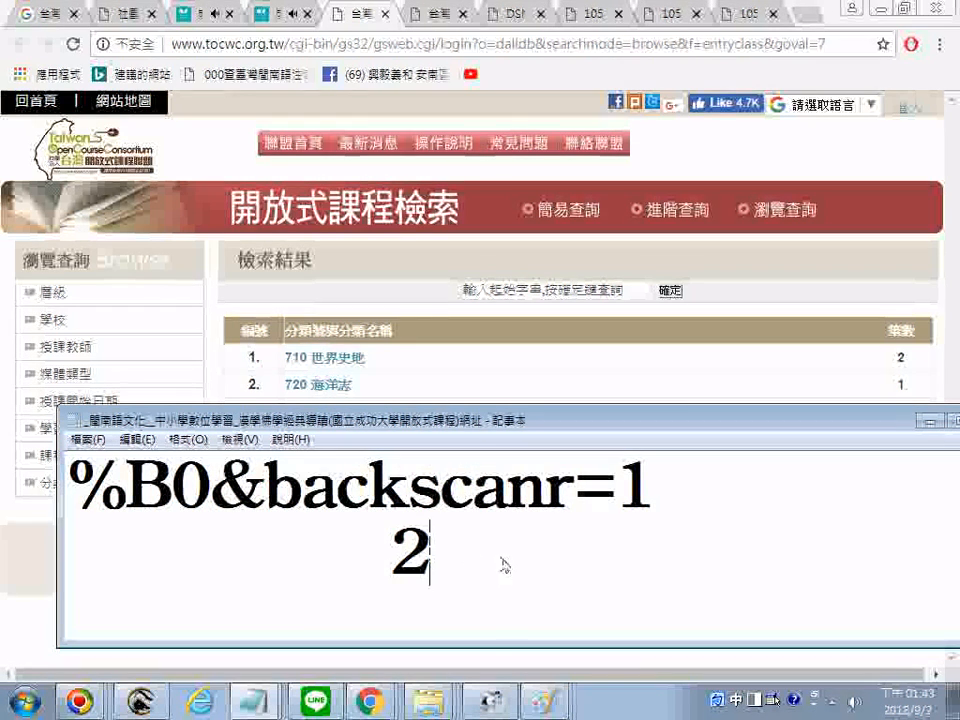
drag(504, 564, 92, 540)
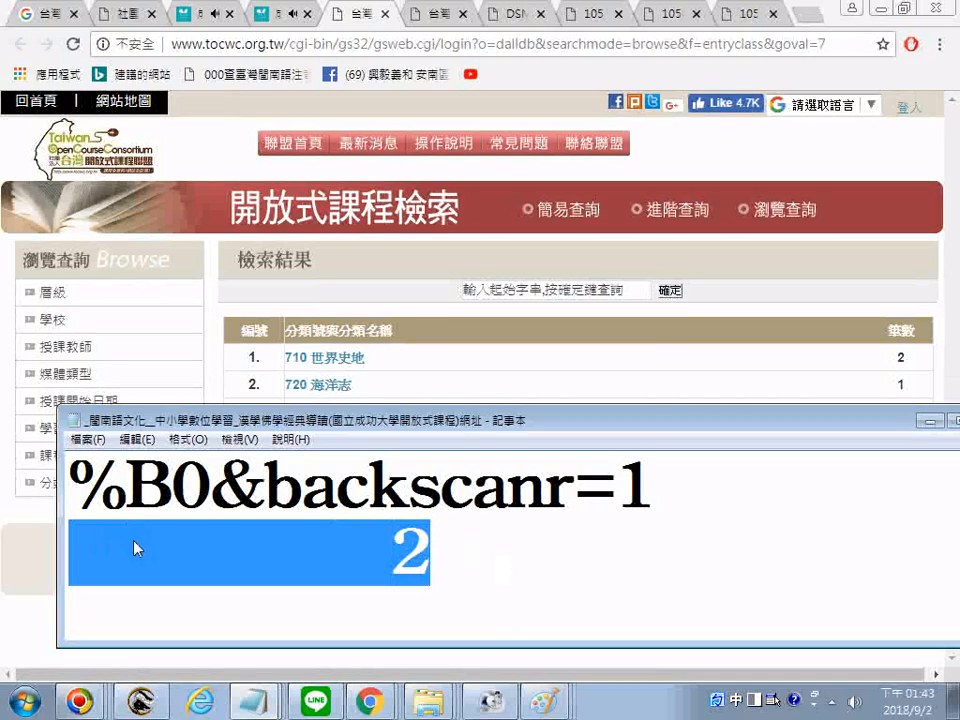
key(Delete)
key(Delete)
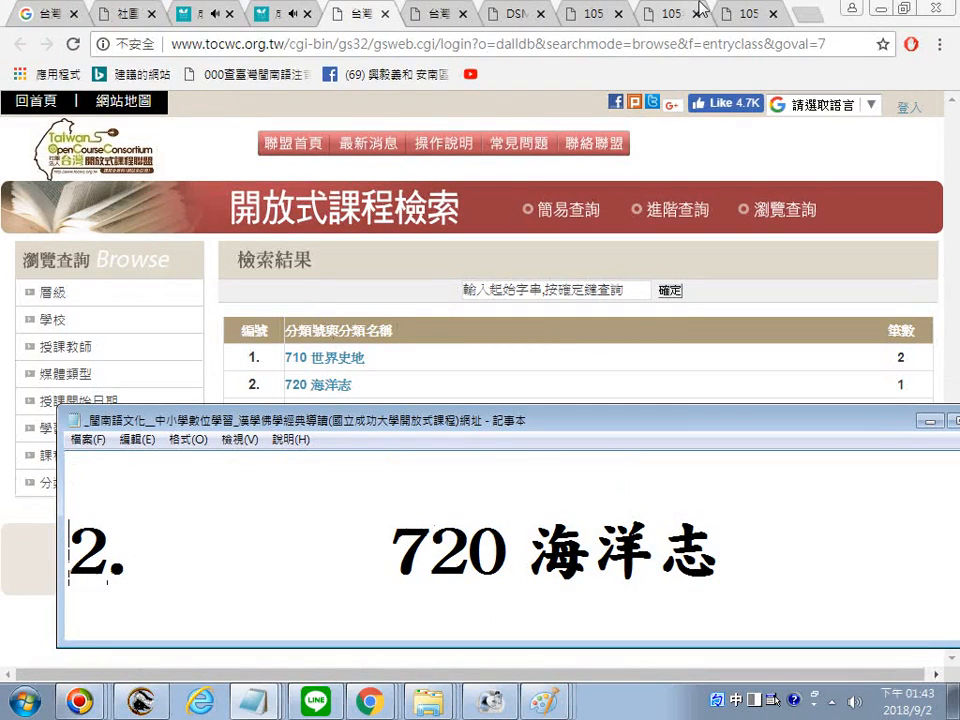
Step: Insert an empty line between the 720 海洋志 address and the 730 亞洲史地 entry in the Notepad list
scroll(569, 345, up, 1)
scroll(573, 351, up, 7)
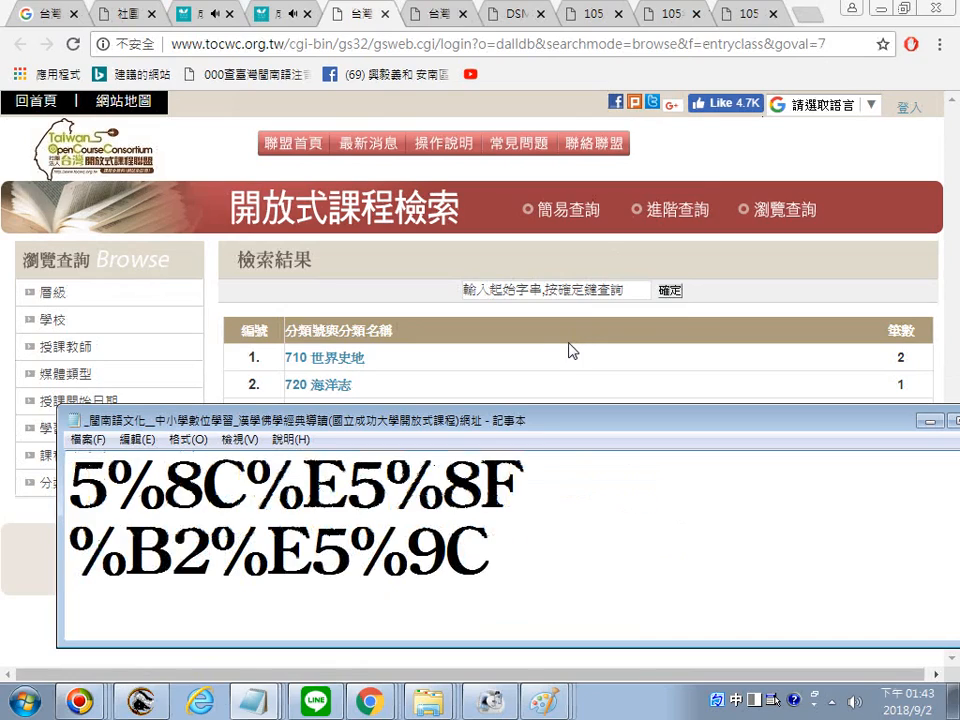
scroll(578, 356, down, 3)
scroll(578, 355, down, 3)
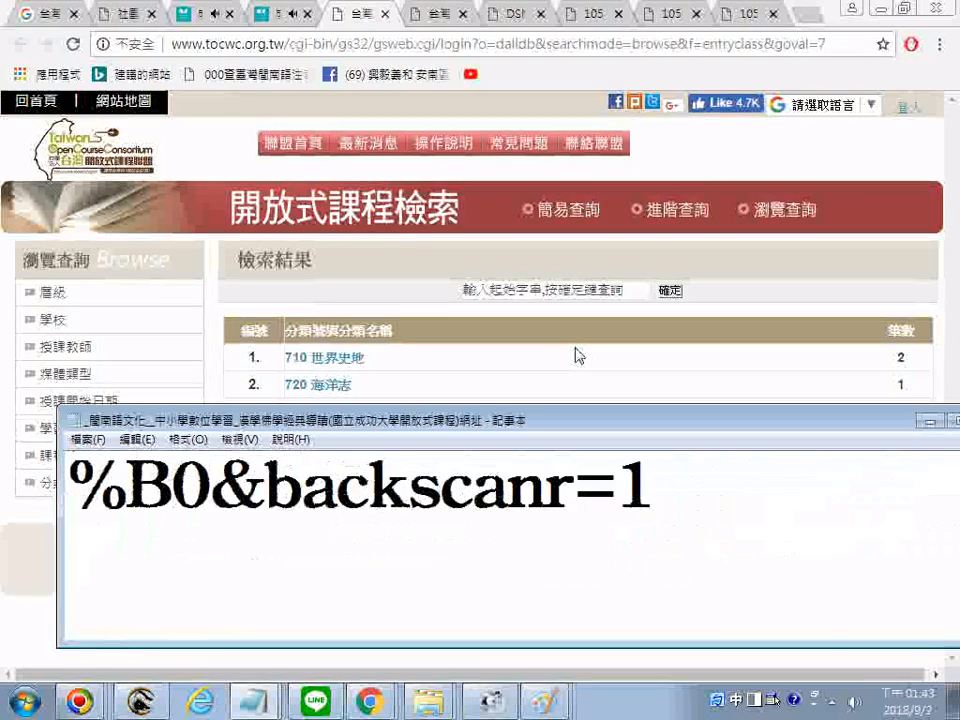
scroll(578, 355, up, 5)
scroll(578, 355, down, 1)
scroll(578, 355, down, 3)
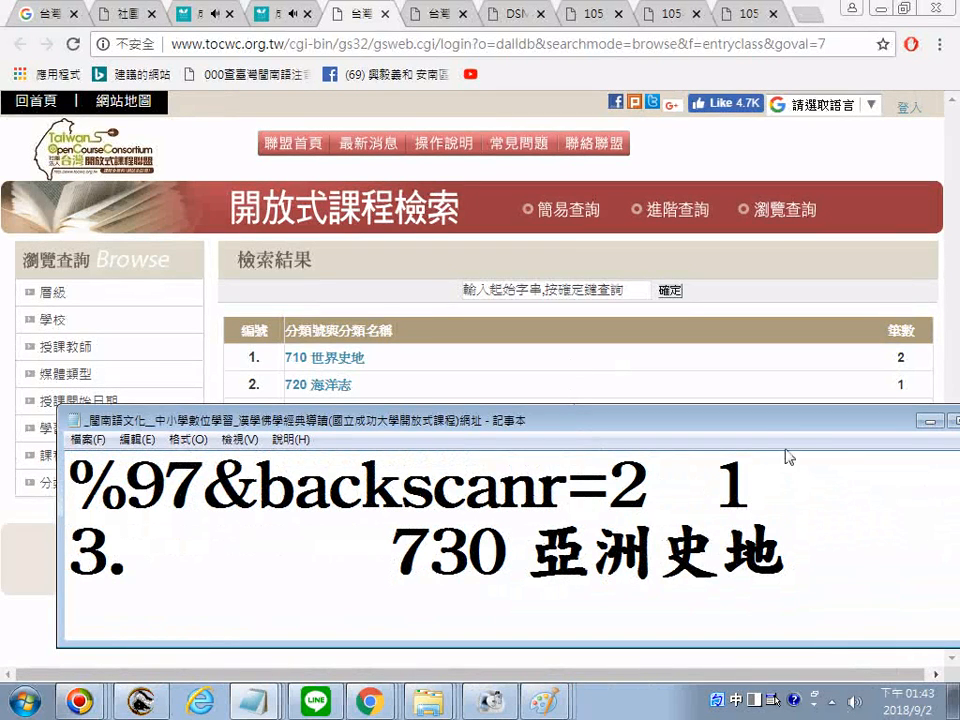
key(Return)
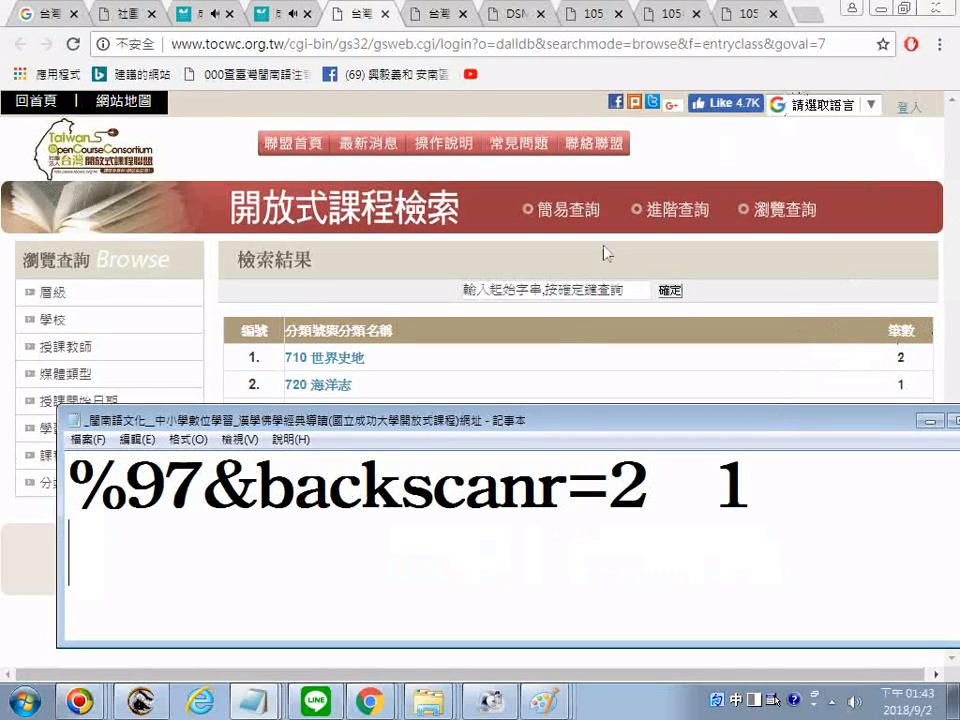
Step: Try pasting the link address of 720 海洋志 from the category results above the 730 亞洲史地 entry, and undo the paste
drag(592, 428, 380, 515)
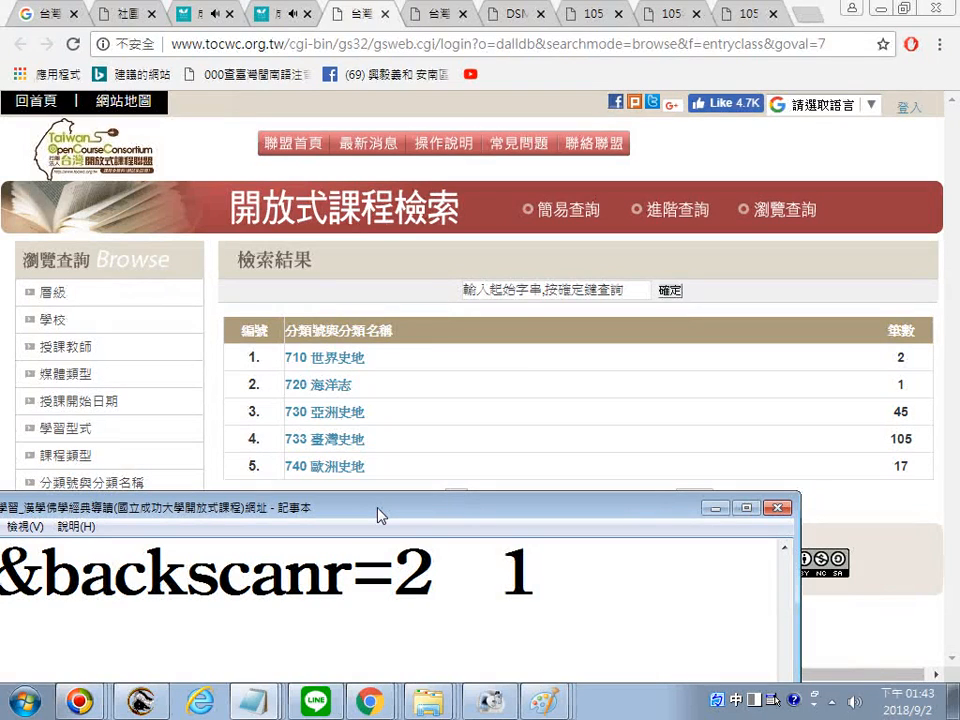
drag(377, 508, 385, 500)
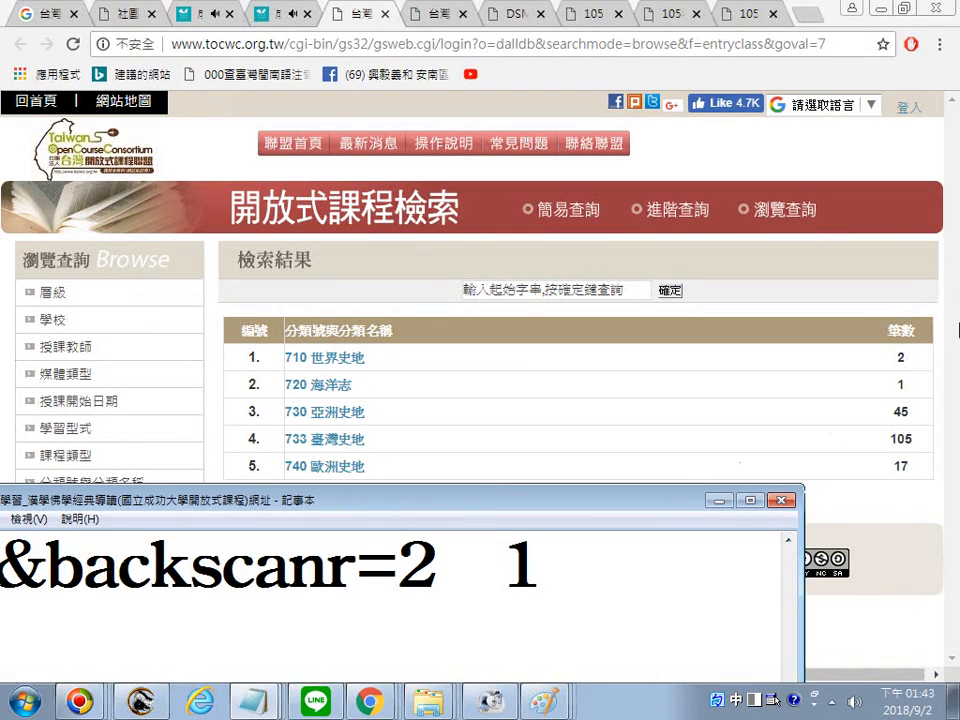
right_click(333, 393)
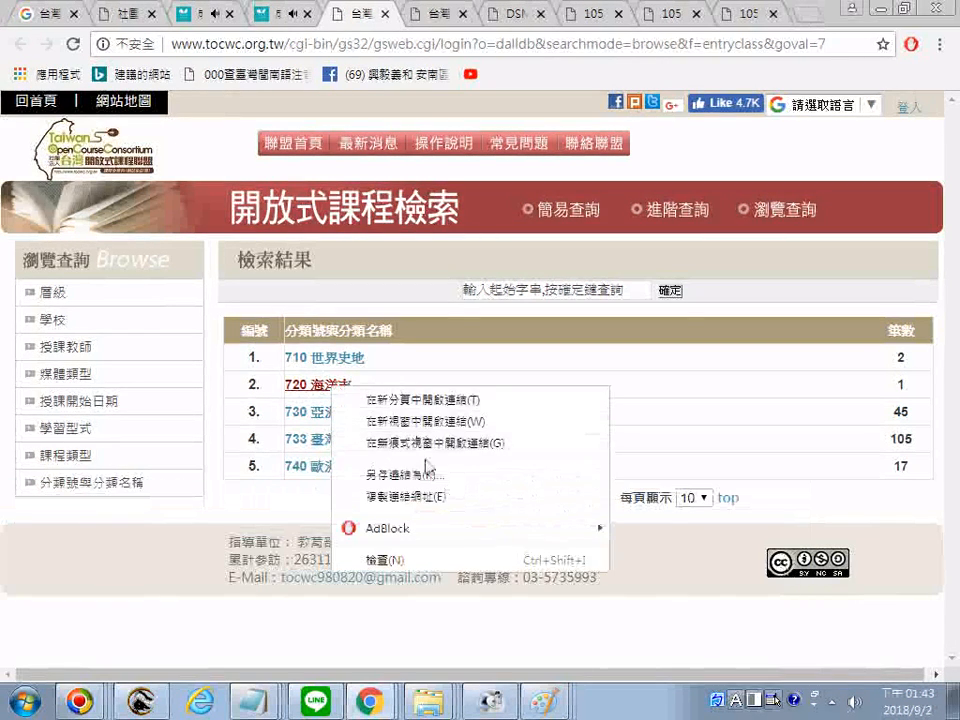
click(428, 493)
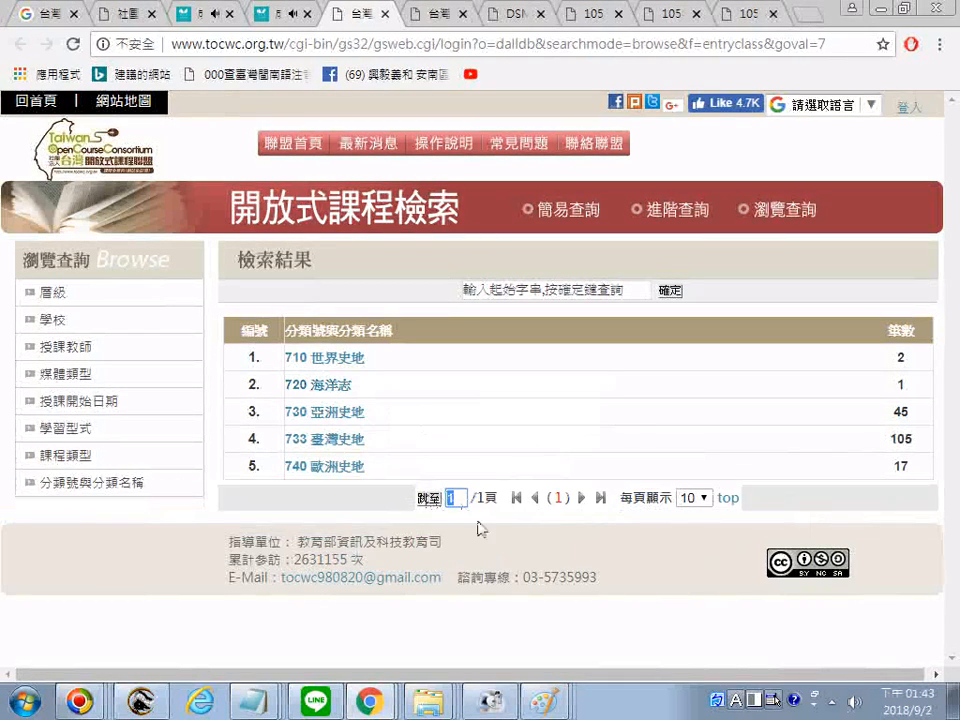
click(254, 700)
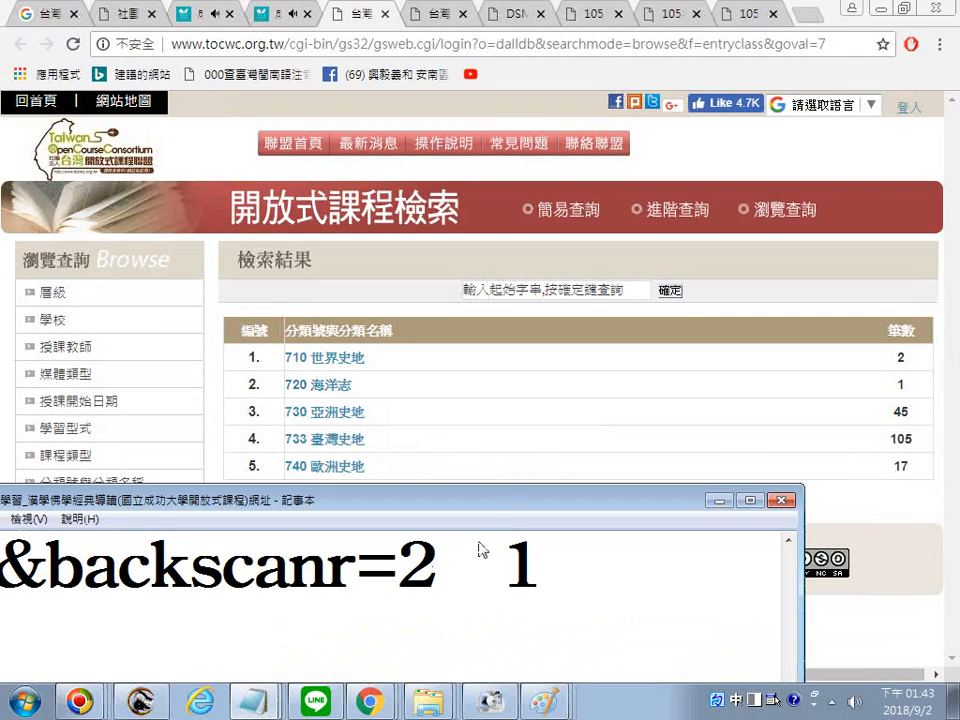
drag(484, 510, 797, 397)
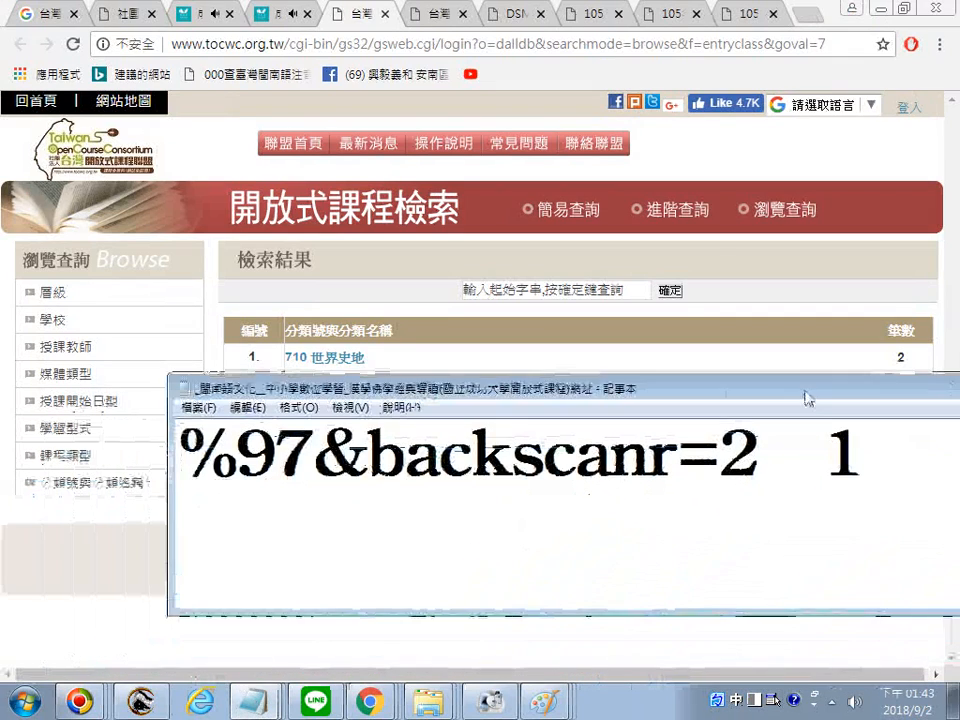
right_click(362, 555)
click(437, 377)
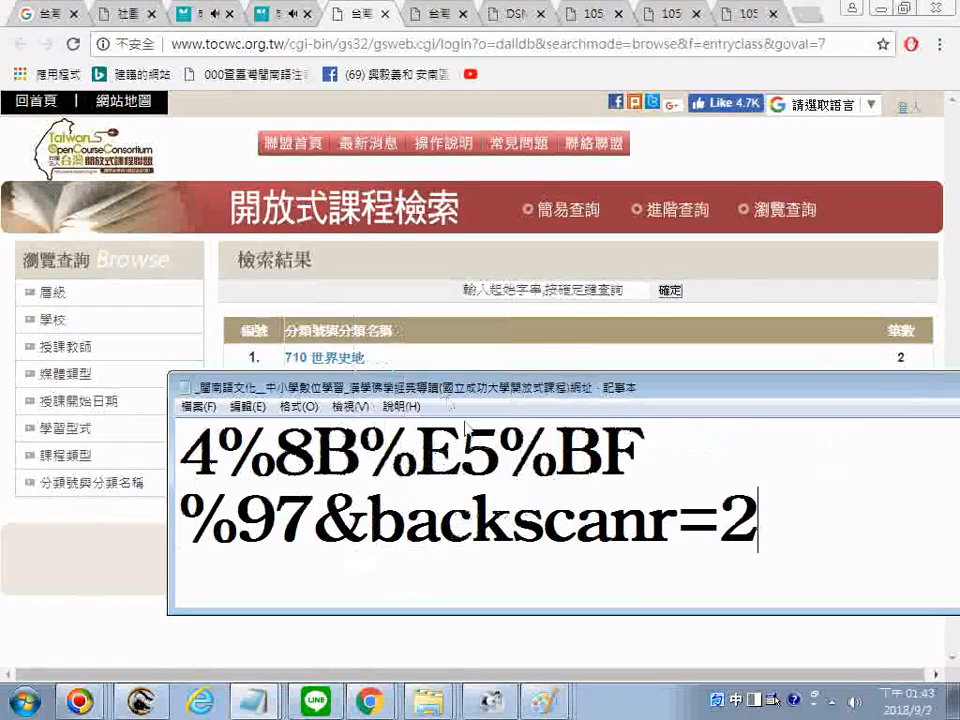
click(247, 407)
click(272, 430)
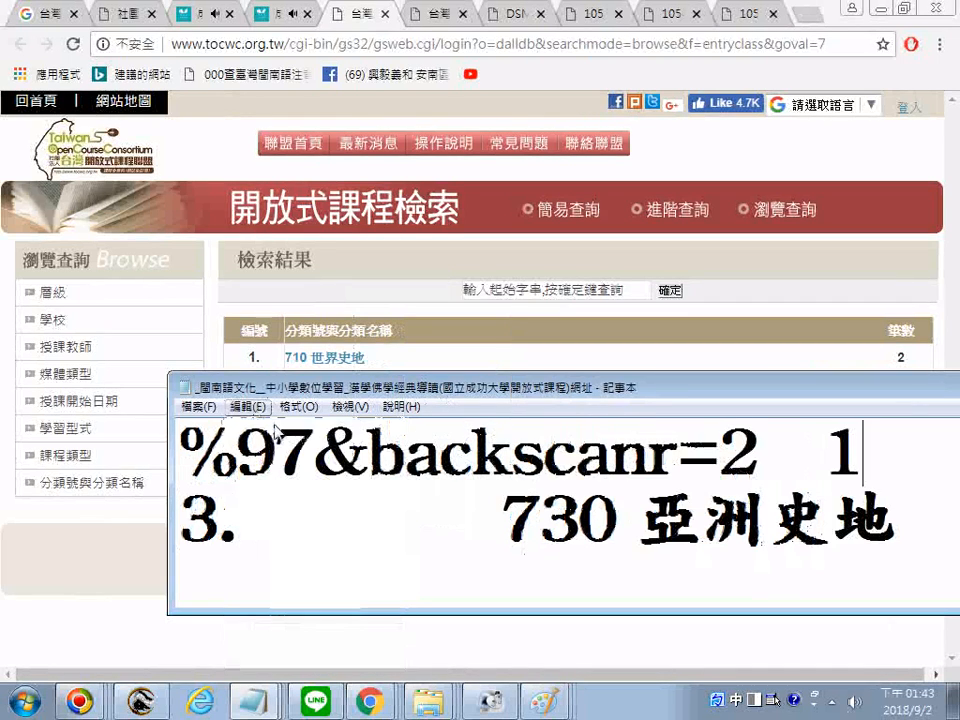
Step: Delete the count 1 after the 720 海洋志 address and insert an empty line above the 730 亞洲史地 entry
drag(782, 471, 849, 465)
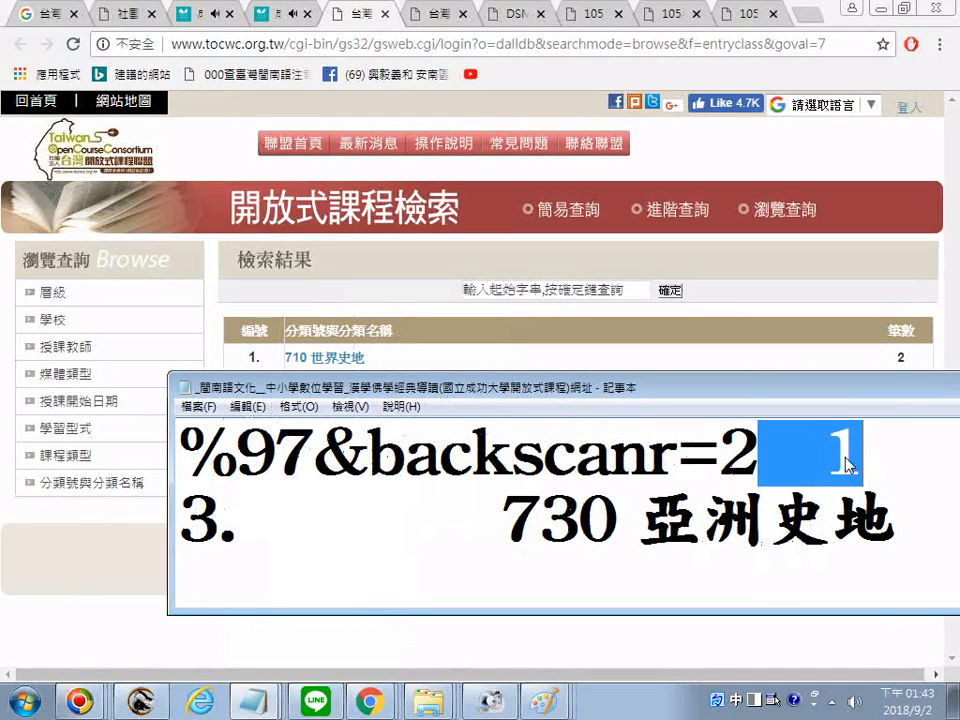
drag(760, 393, 435, 484)
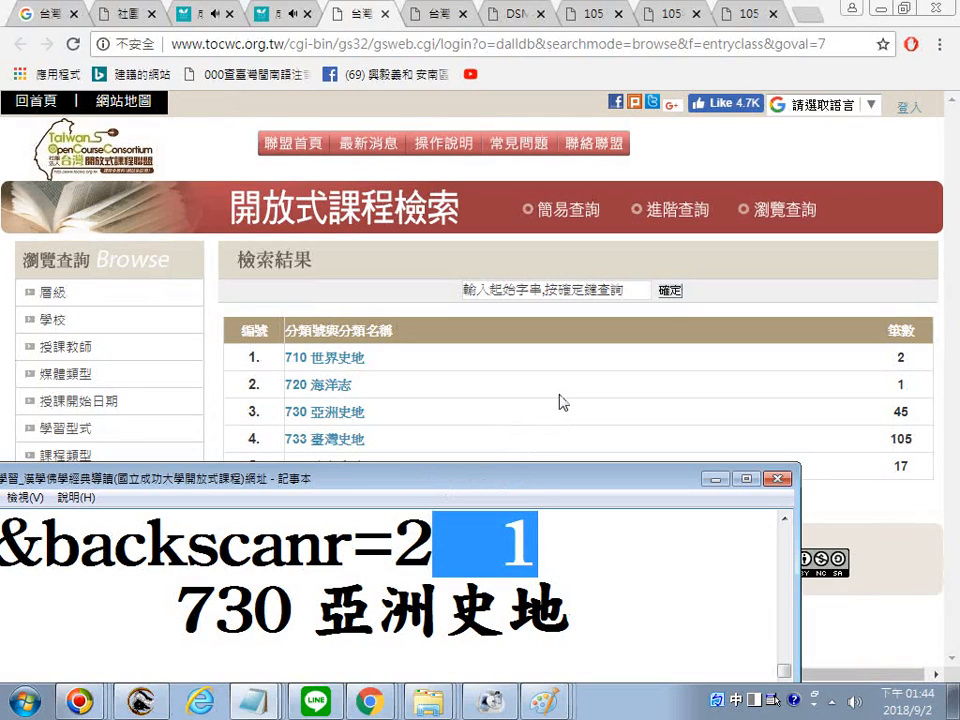
key(Delete)
drag(615, 491, 823, 411)
key(Return)
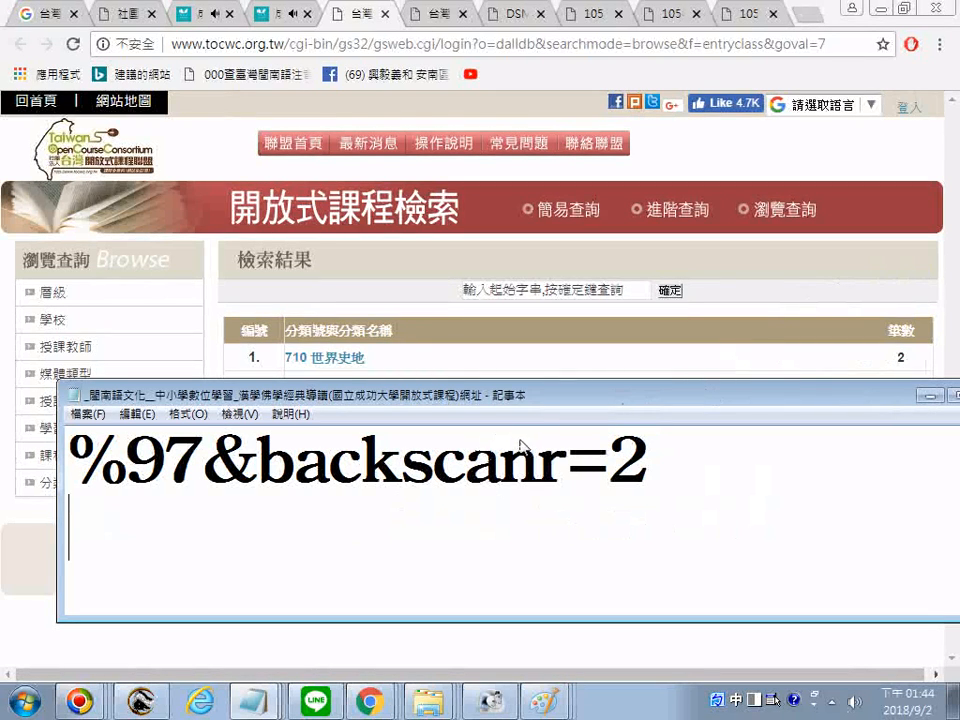
Step: Delete the 筆數 column heading above the 710 世界史地 entry in the Notepad list
scroll(540, 440, up, 3)
scroll(526, 447, up, 5)
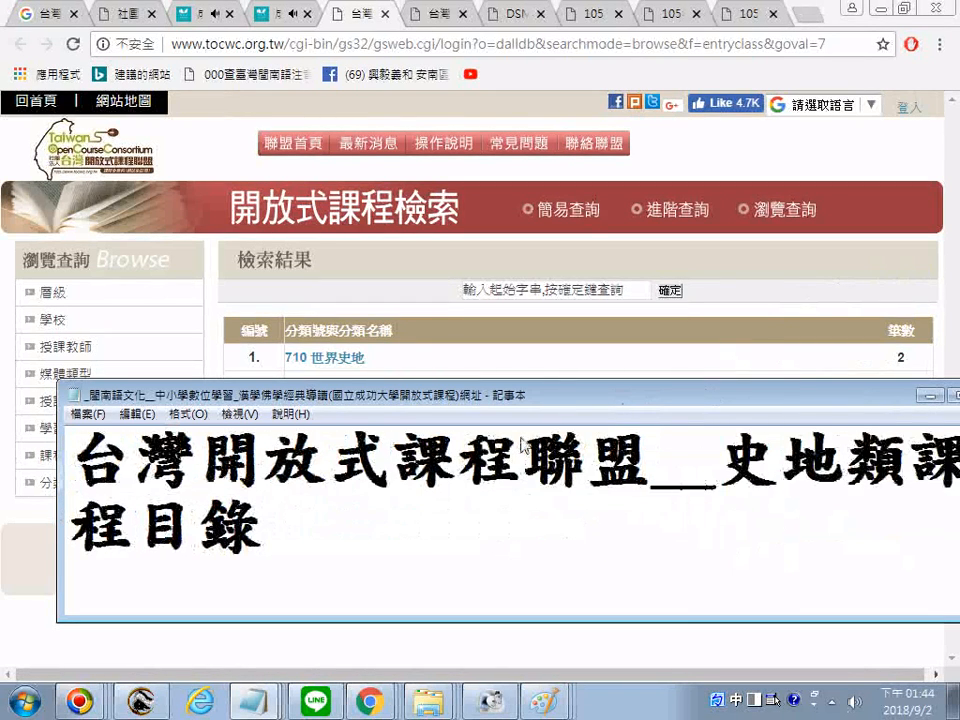
scroll(526, 447, down, 1)
scroll(522, 444, down, 1)
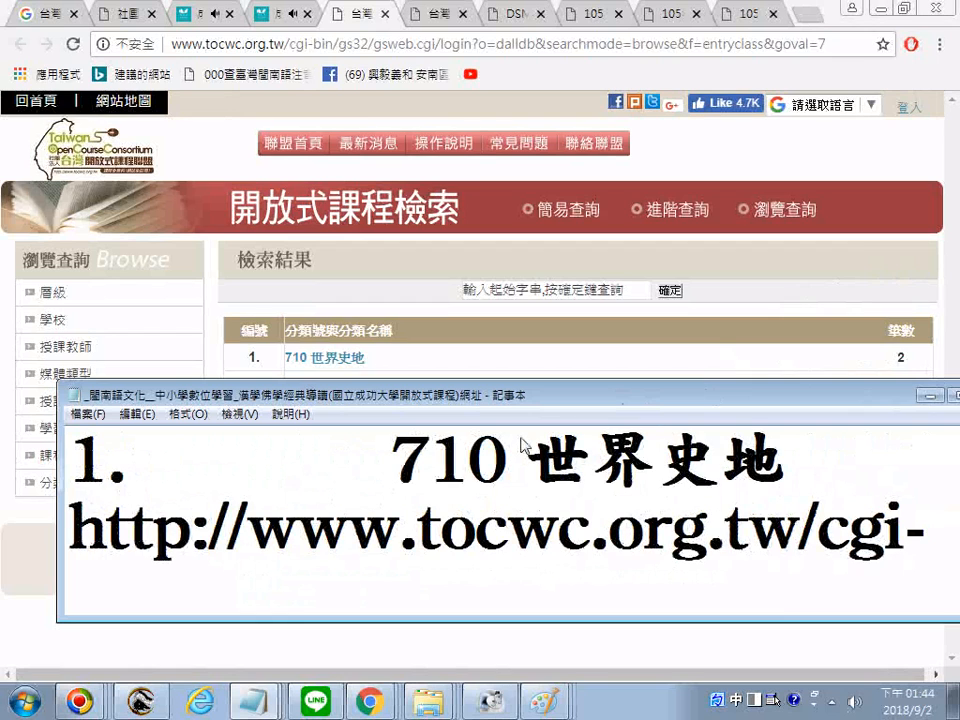
scroll(523, 444, up, 1)
scroll(524, 444, up, 1)
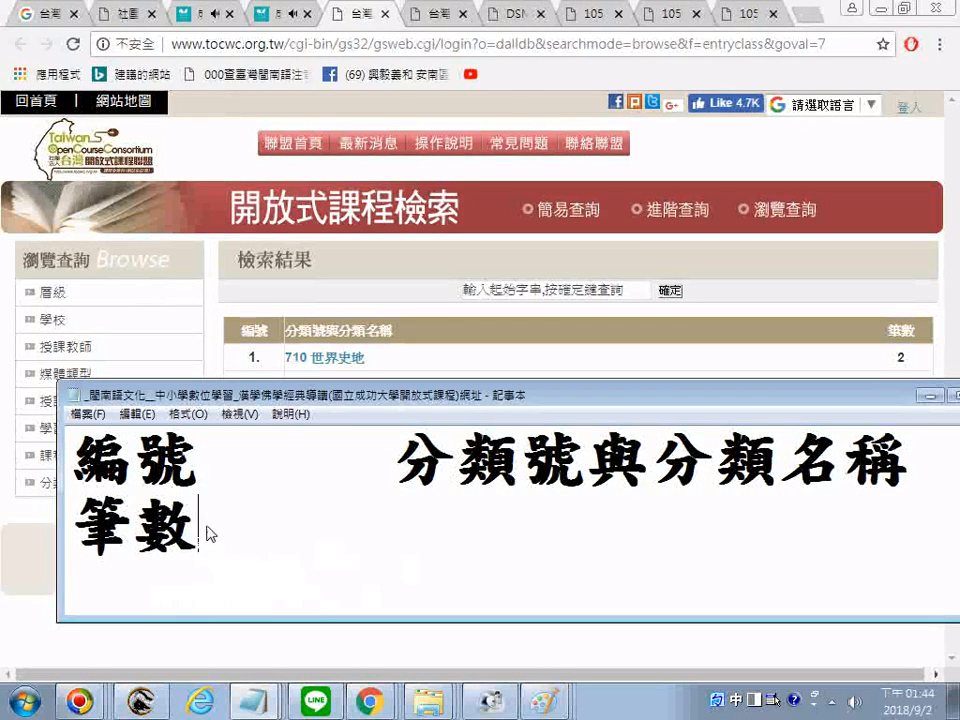
drag(208, 533, 84, 540)
key(Delete)
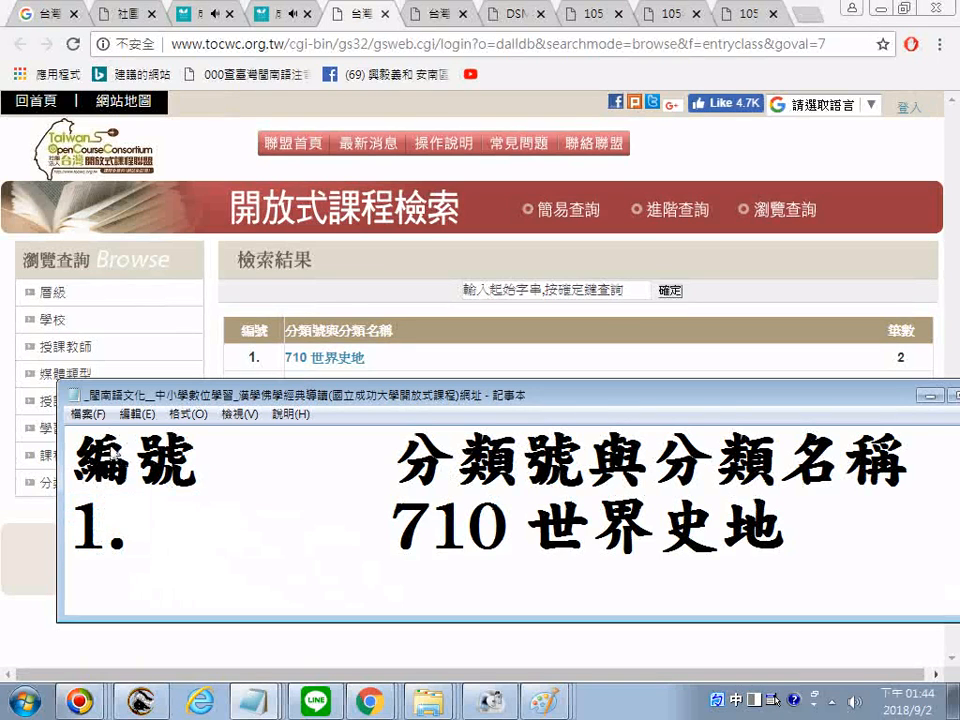
Step: Select the count below the 730 亞洲史地 entry, and undo the deletion of the 筆數 heading
scroll(190, 430, up, 1)
scroll(243, 478, down, 4)
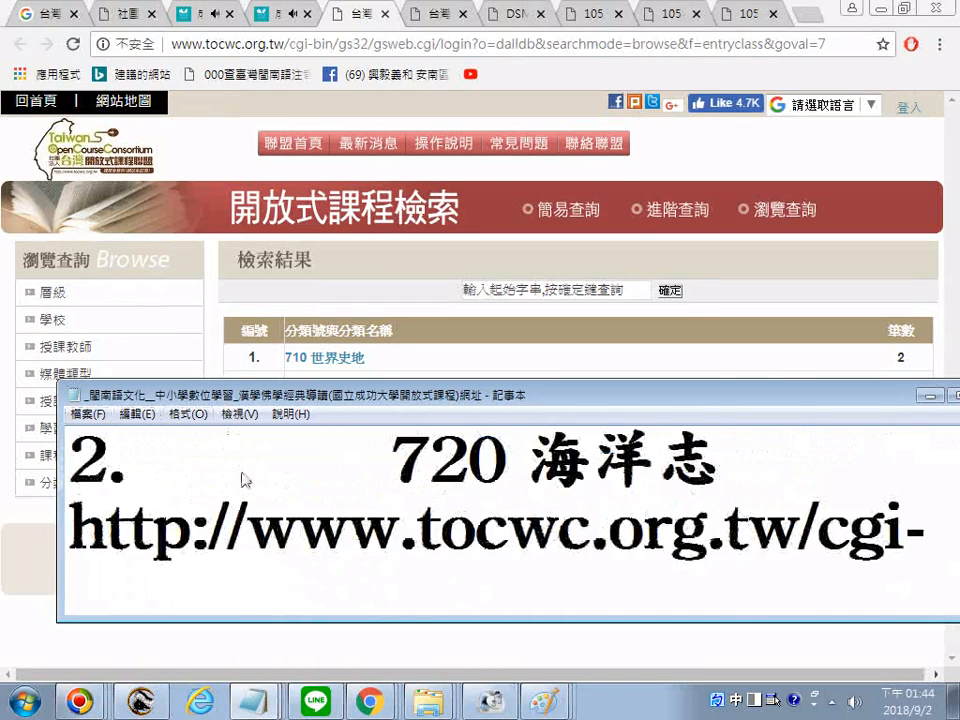
scroll(243, 478, down, 1)
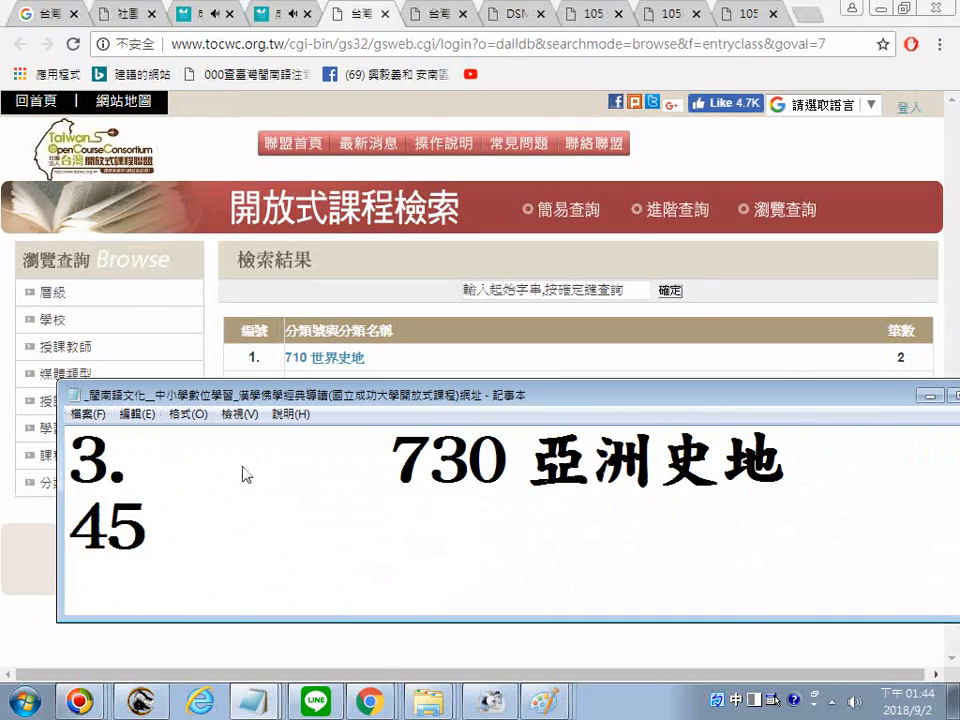
drag(294, 564, 68, 545)
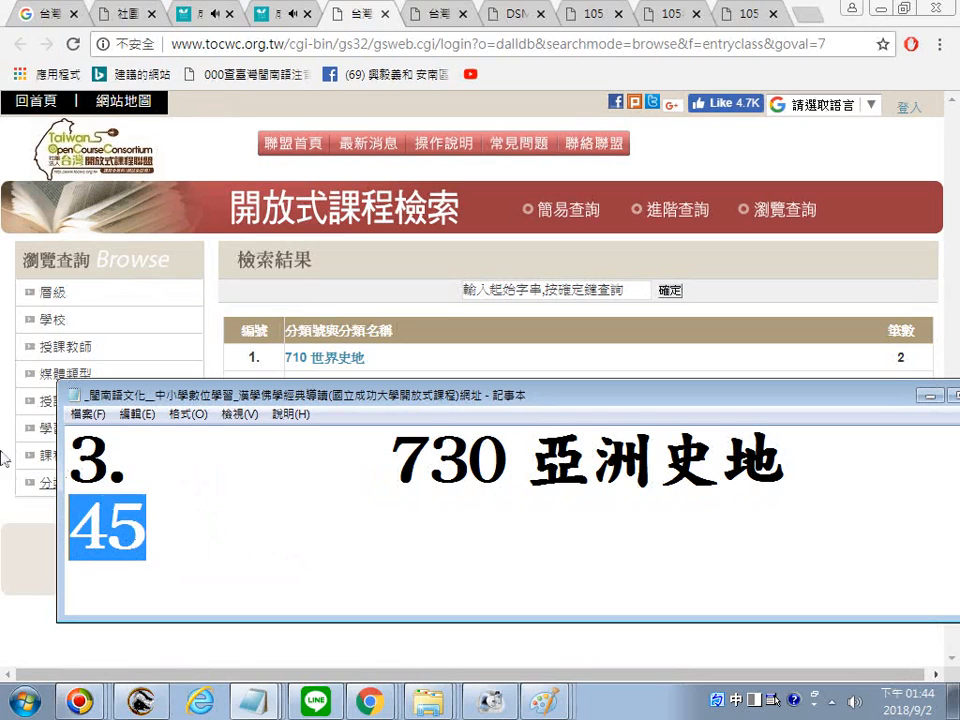
scroll(108, 433, up, 1)
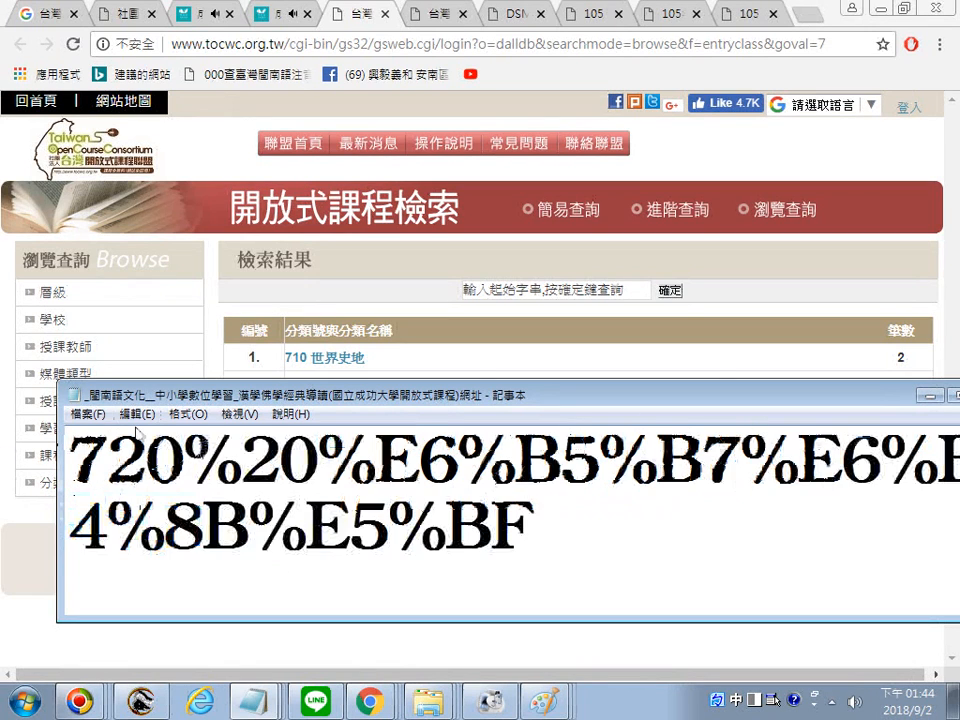
click(135, 420)
click(156, 442)
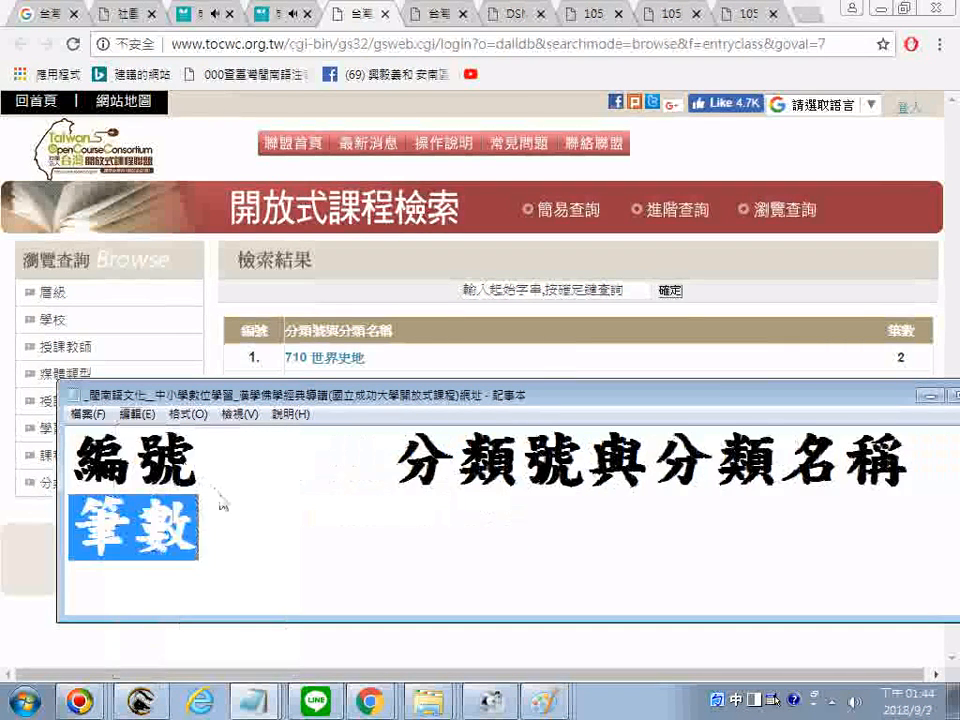
Step: Try entering a 2 in front of the address below the 720 海洋志 entry, and remove it
scroll(221, 500, down, 3)
scroll(221, 503, up, 3)
scroll(222, 505, down, 2)
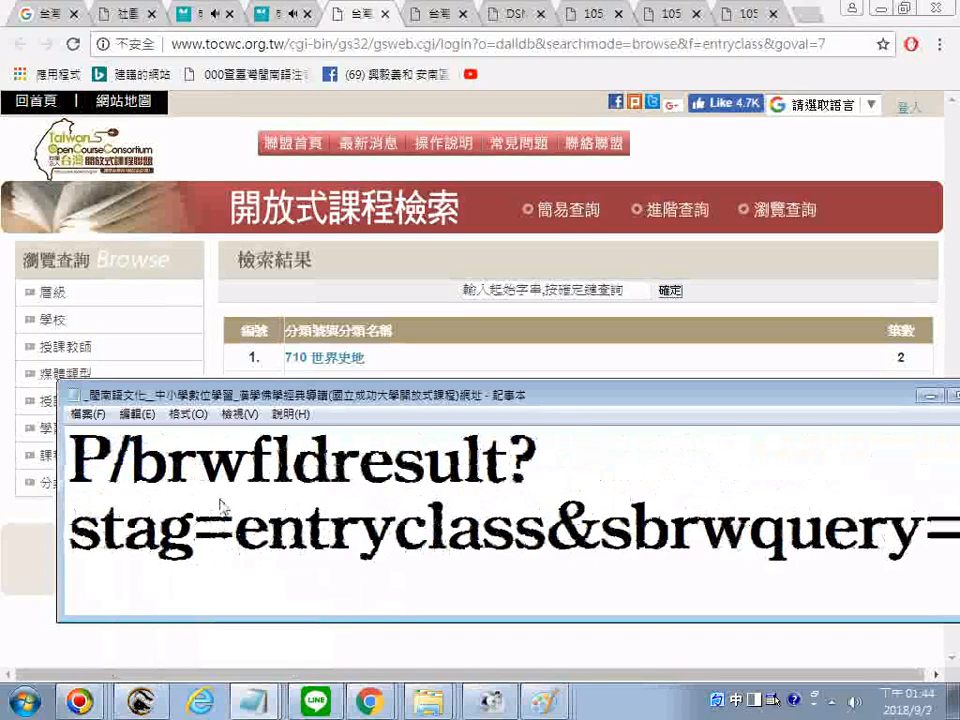
scroll(221, 506, down, 4)
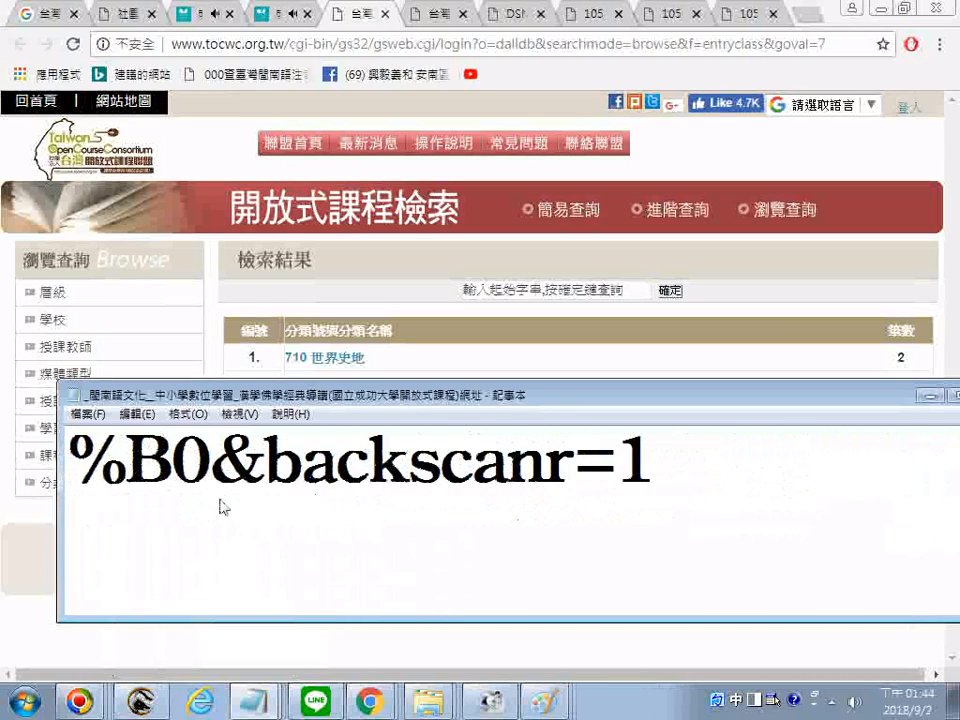
scroll(221, 506, down, 1)
scroll(397, 515, down, 1)
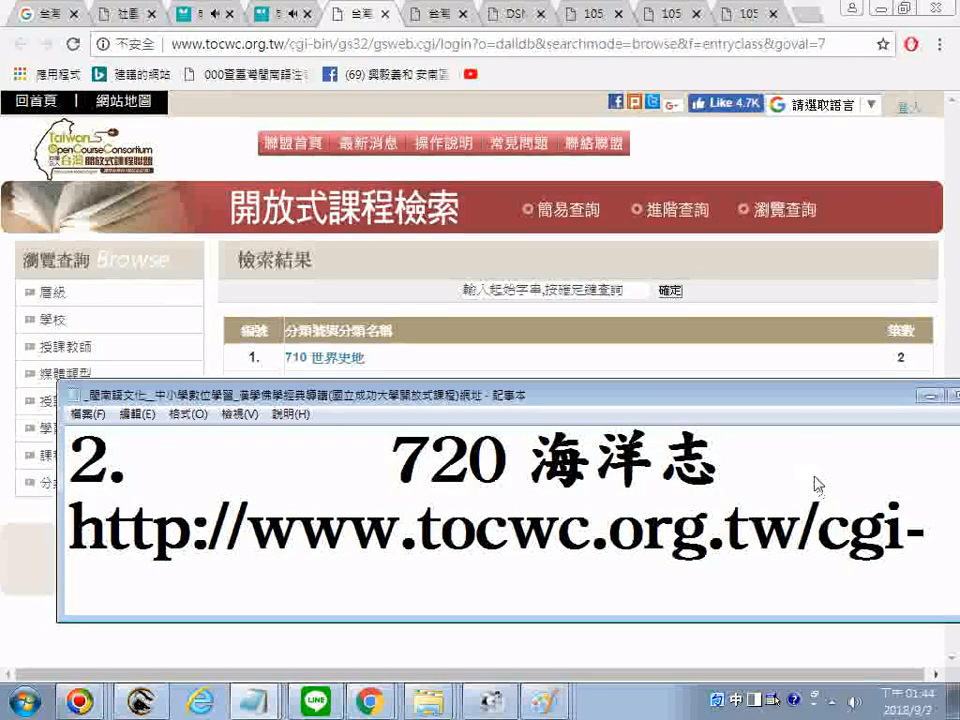
drag(760, 404, 635, 477)
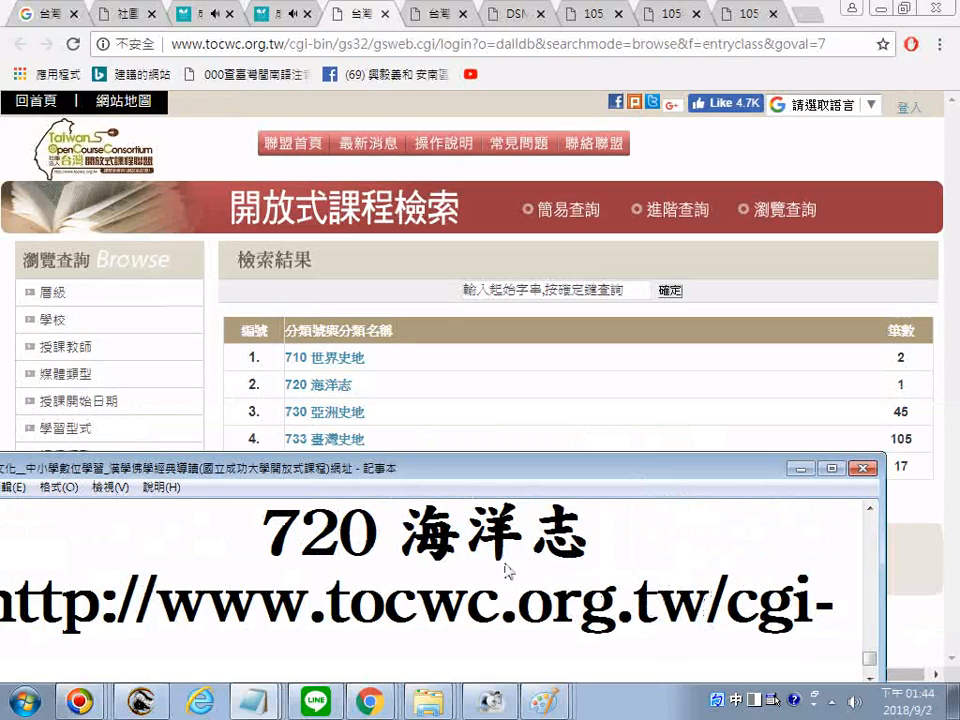
drag(463, 483, 707, 411)
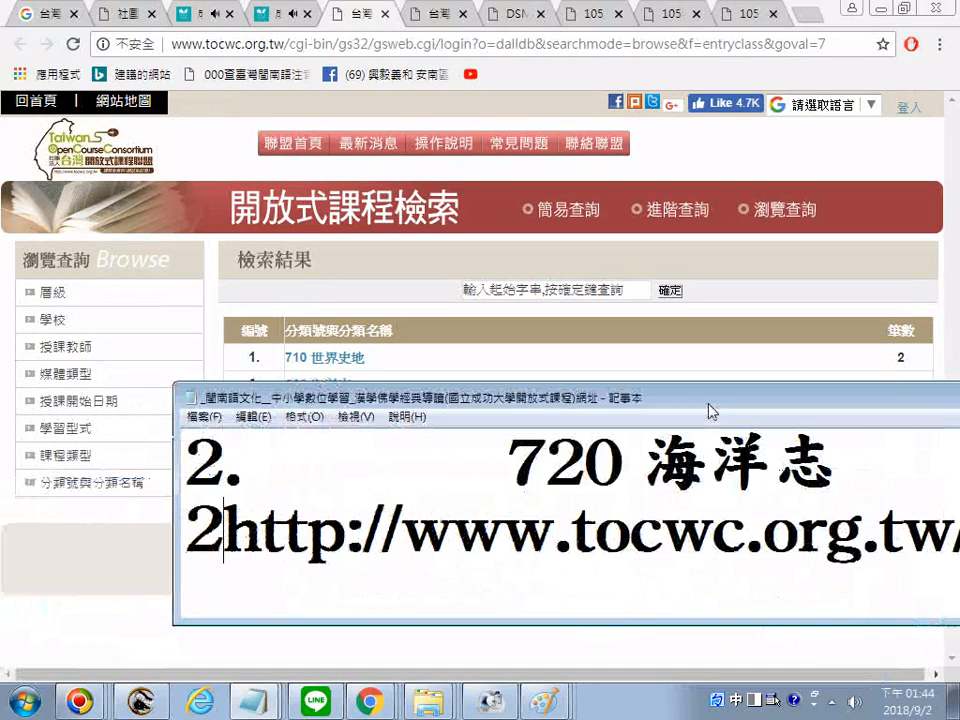
key(BackSpace)
scroll(549, 489, down, 4)
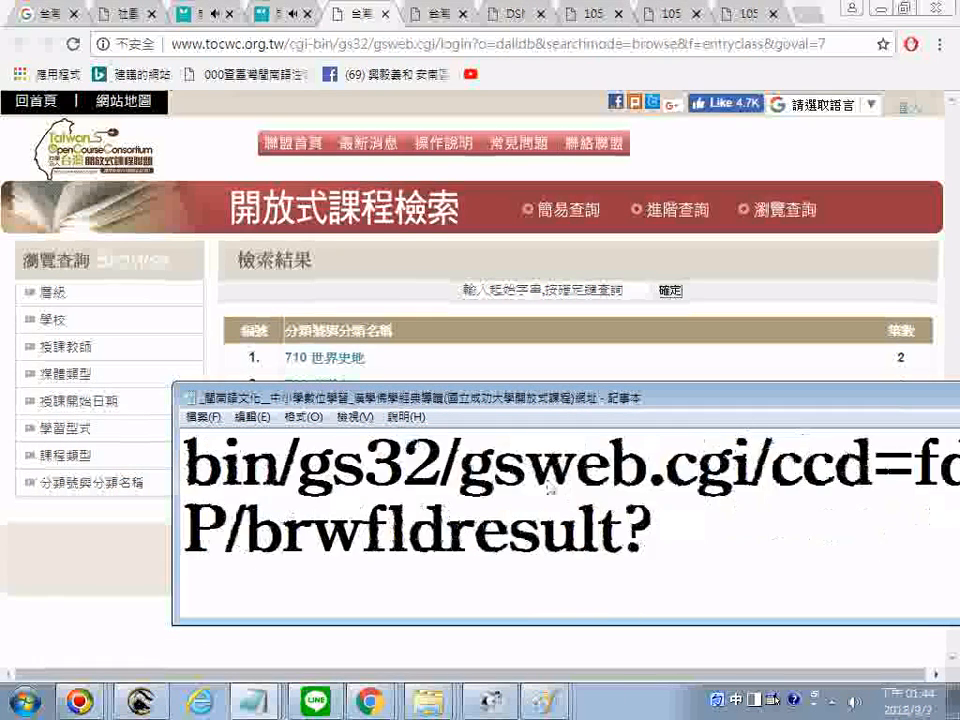
Step: Copy the 730 亞洲史地 link address from the category results and paste it on a new line below the count 45 in Notepad
scroll(549, 489, down, 3)
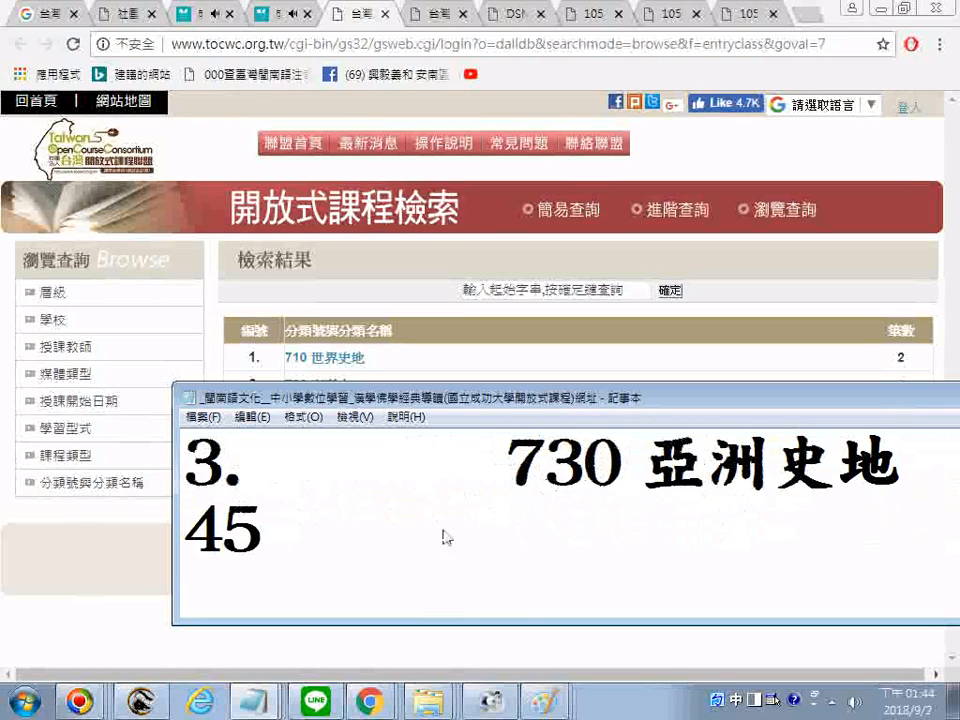
scroll(397, 557, down, 1)
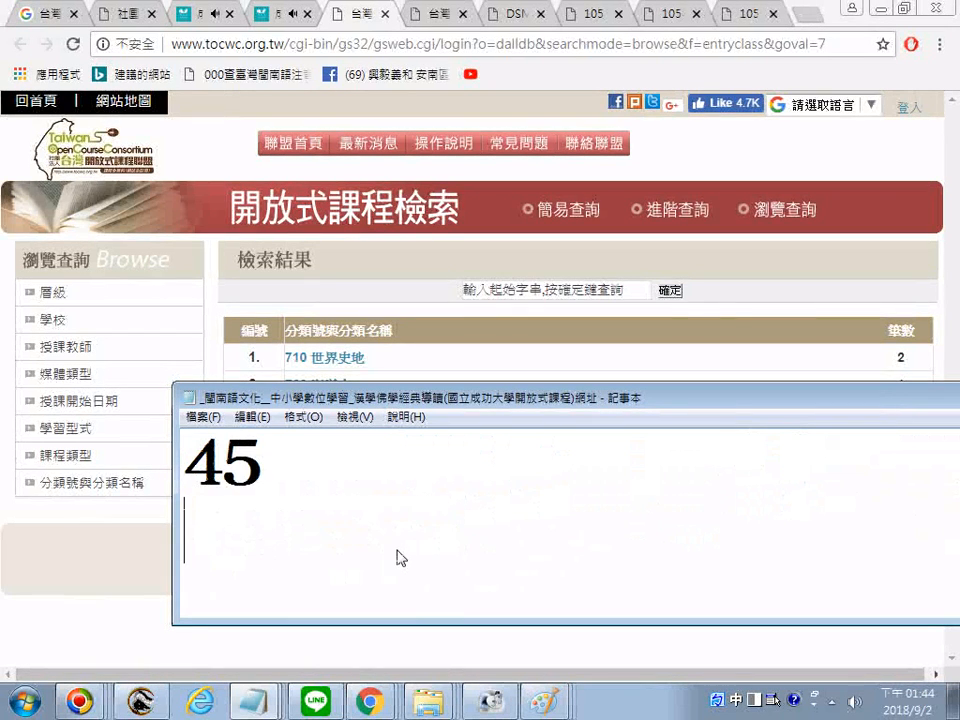
click(214, 294)
right_click(336, 418)
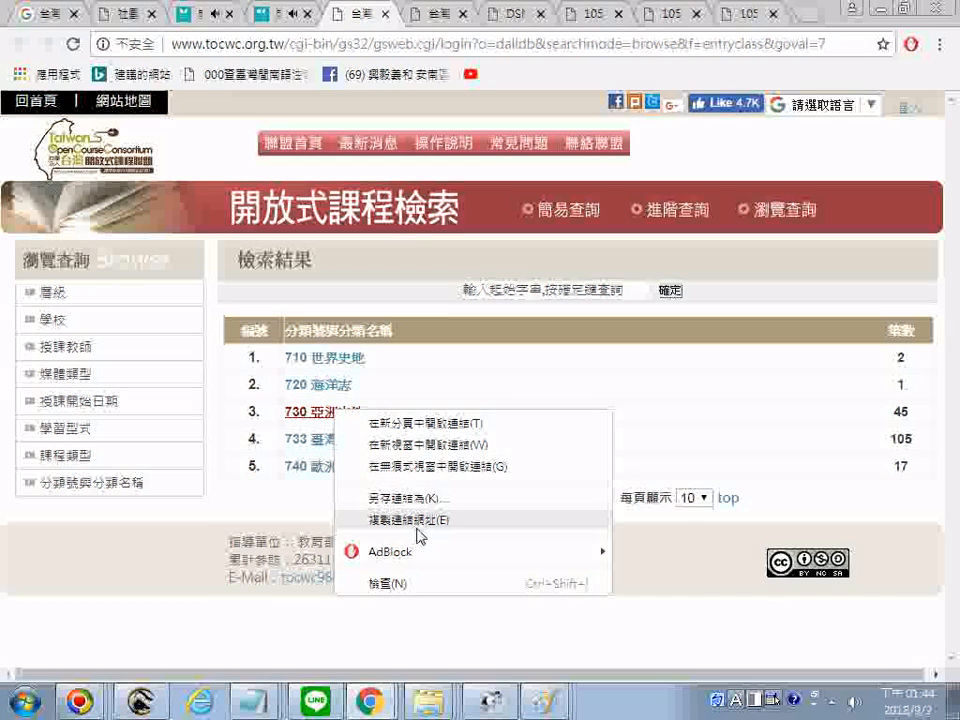
click(418, 520)
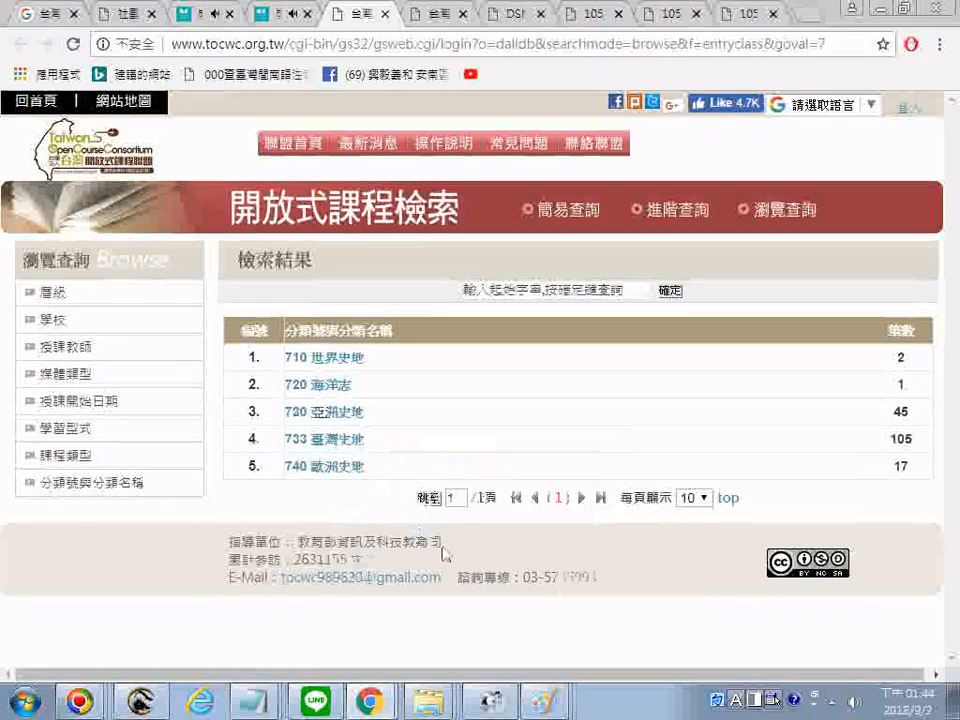
click(255, 701)
right_click(290, 504)
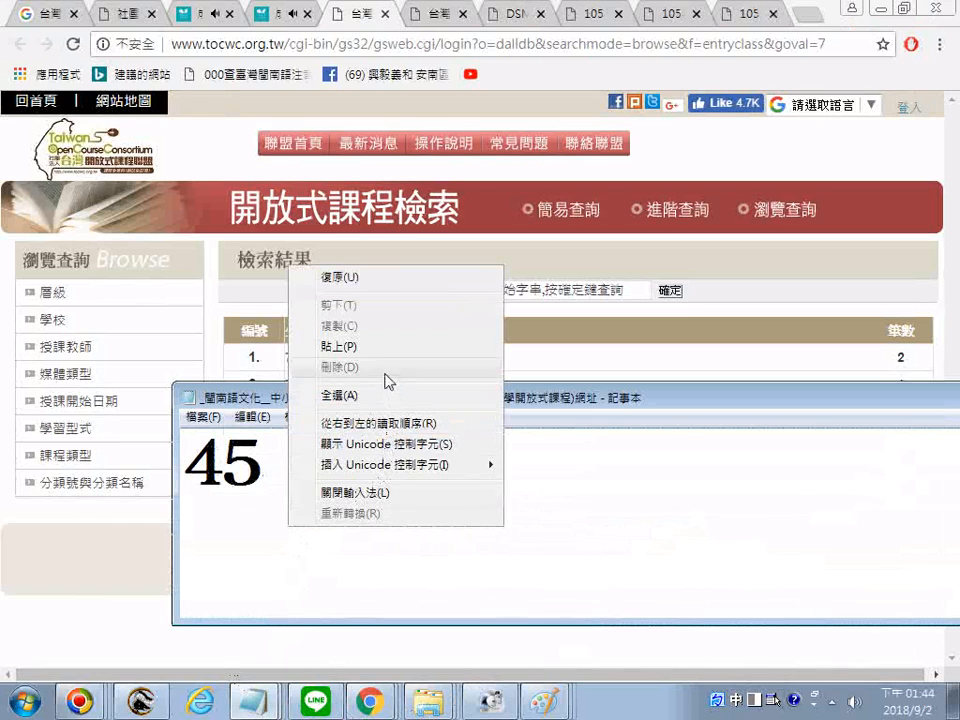
click(330, 343)
Step: Copy the 733 臺灣史地 link address from the web page and paste it on a new line below the count 105 in Notepad
click(207, 307)
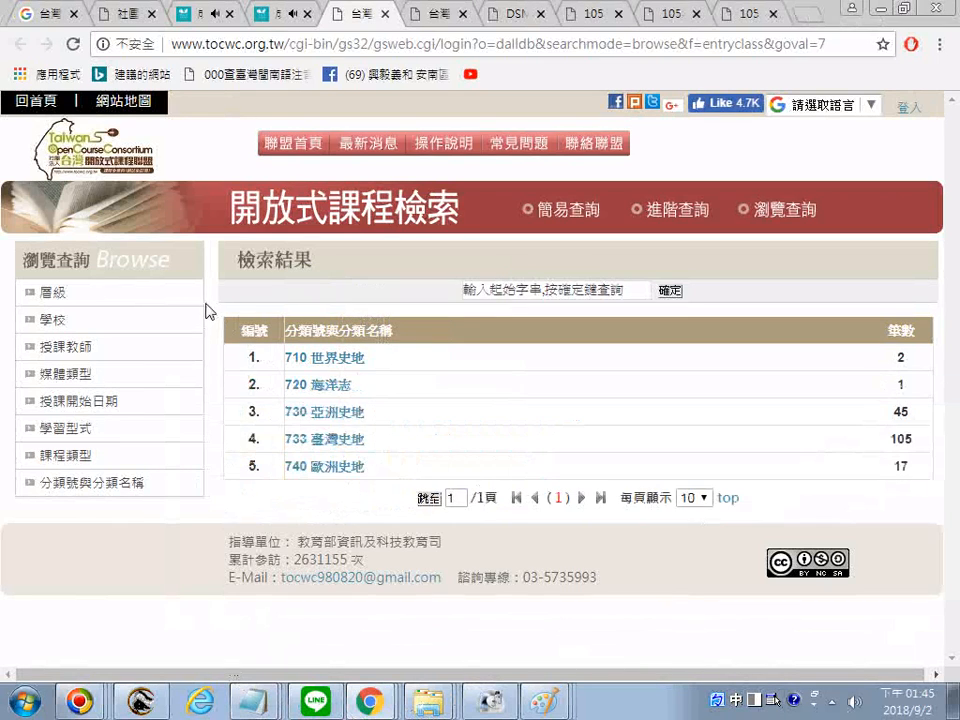
right_click(330, 441)
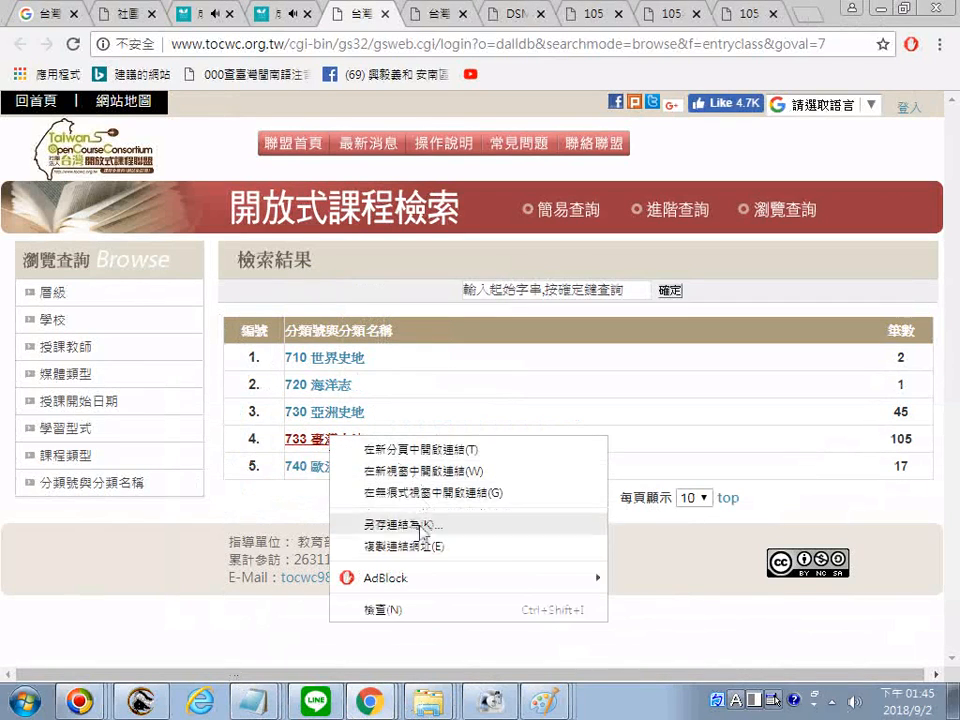
click(425, 546)
click(238, 710)
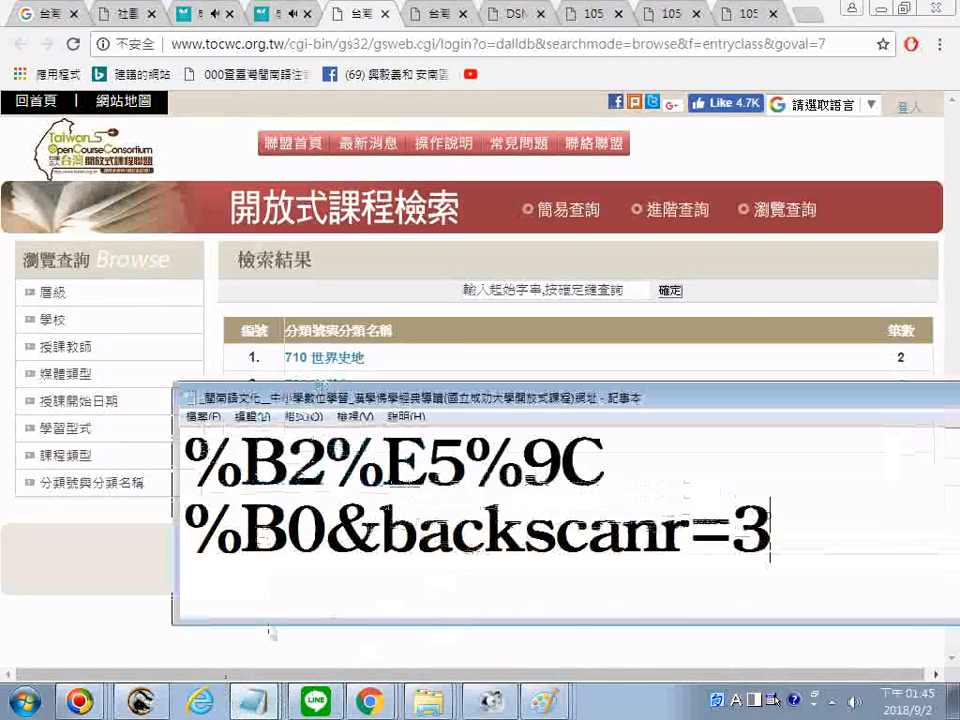
scroll(358, 561, down, 2)
scroll(357, 560, up, 1)
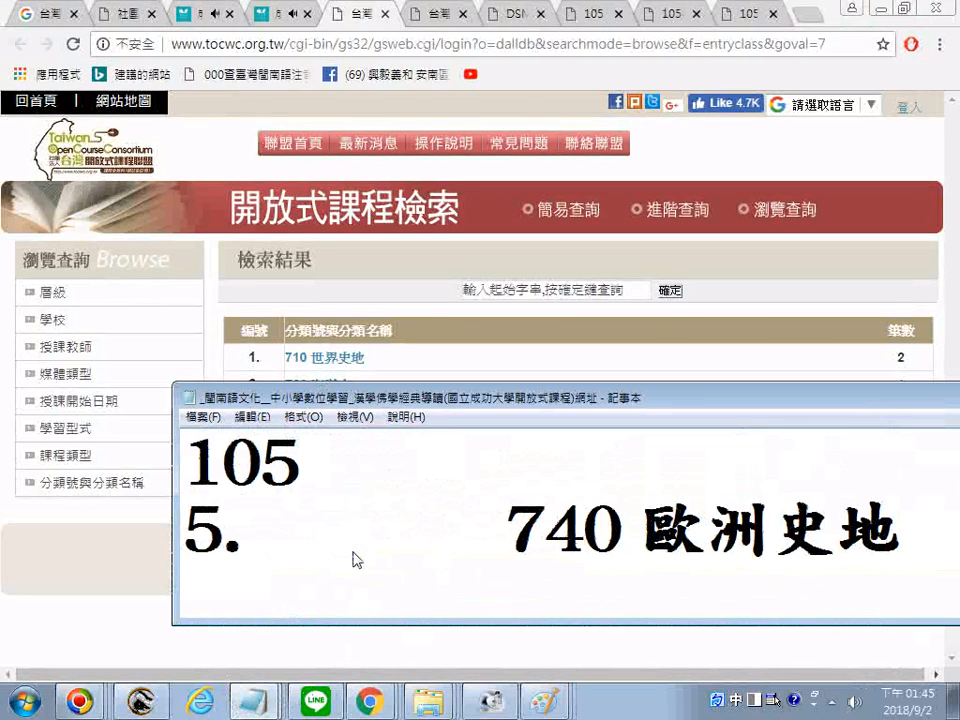
key(Return)
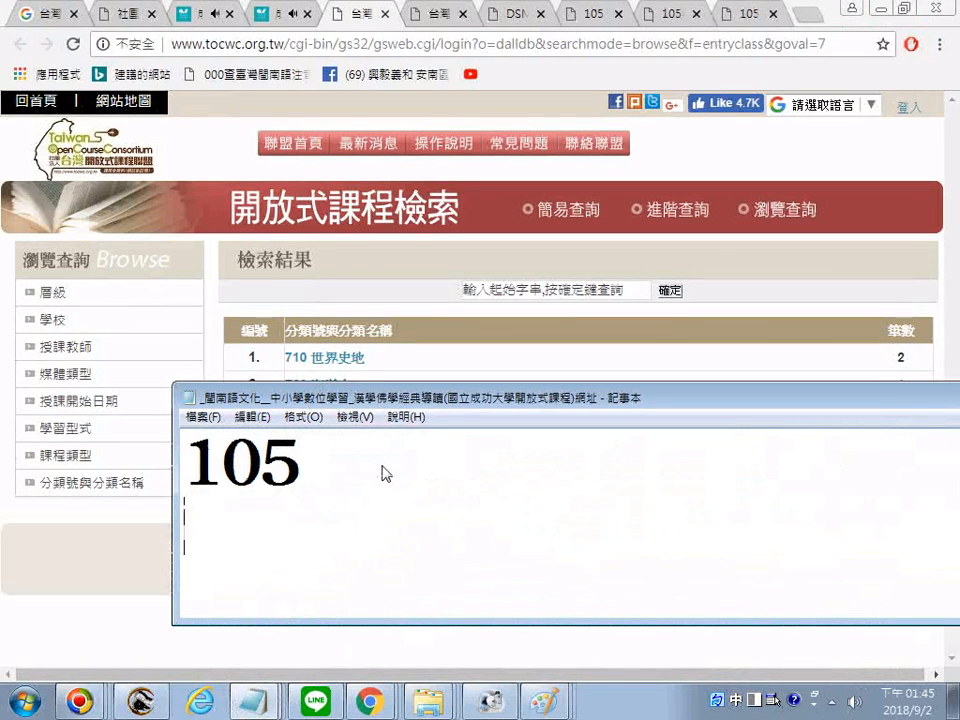
right_click(367, 521)
click(420, 323)
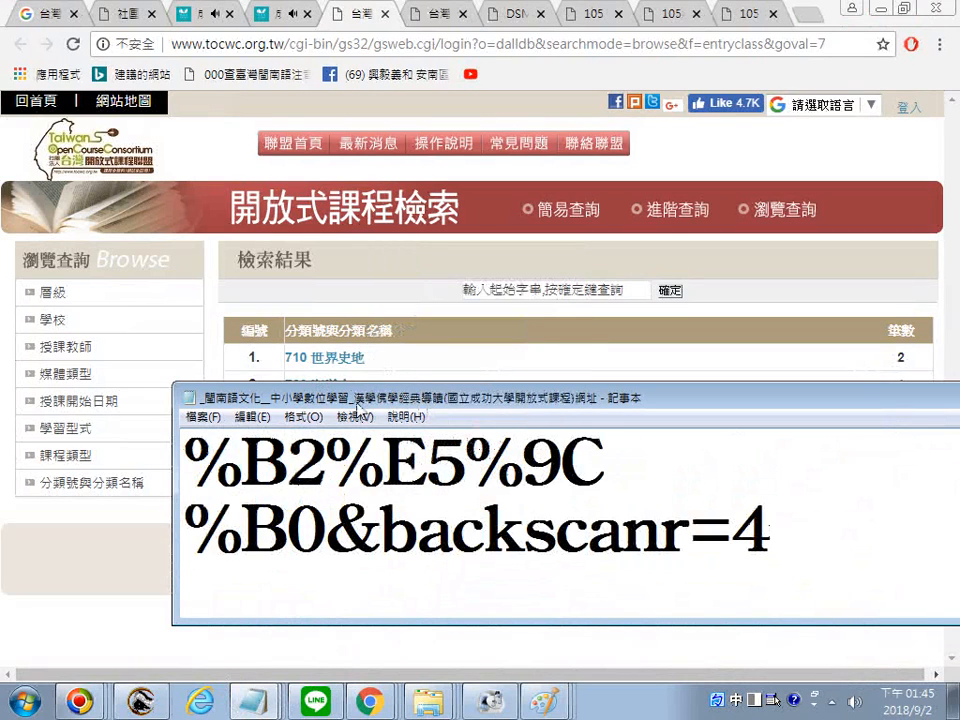
scroll(362, 437, down, 1)
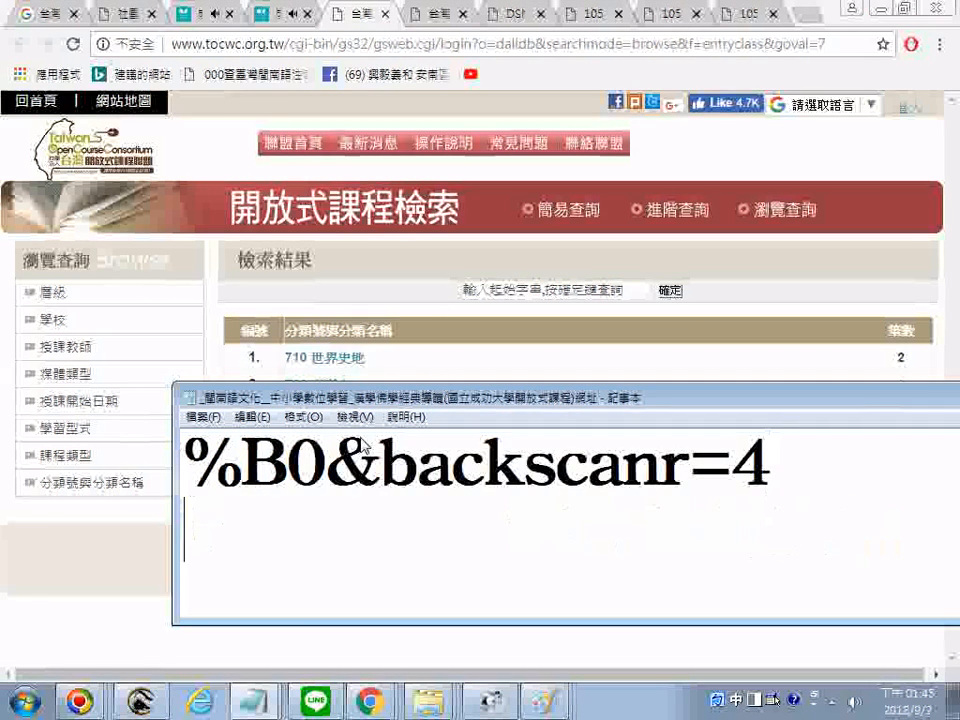
Step: Copy the 740 歐洲史地 link address from the web page and start a new line below that entry's heading in Notepad
click(212, 338)
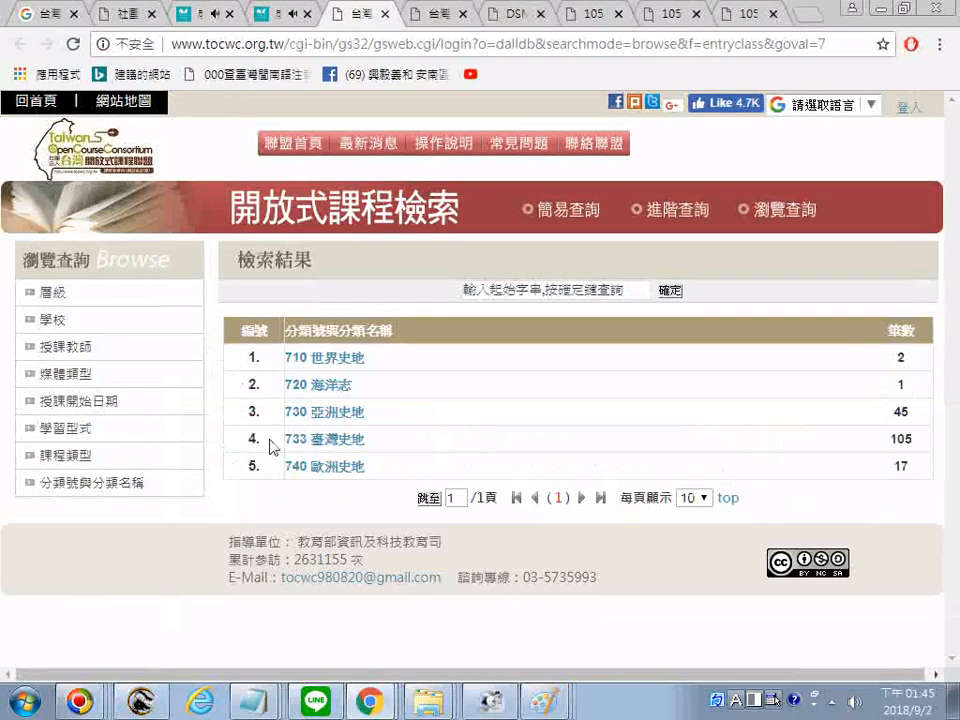
right_click(338, 477)
click(410, 579)
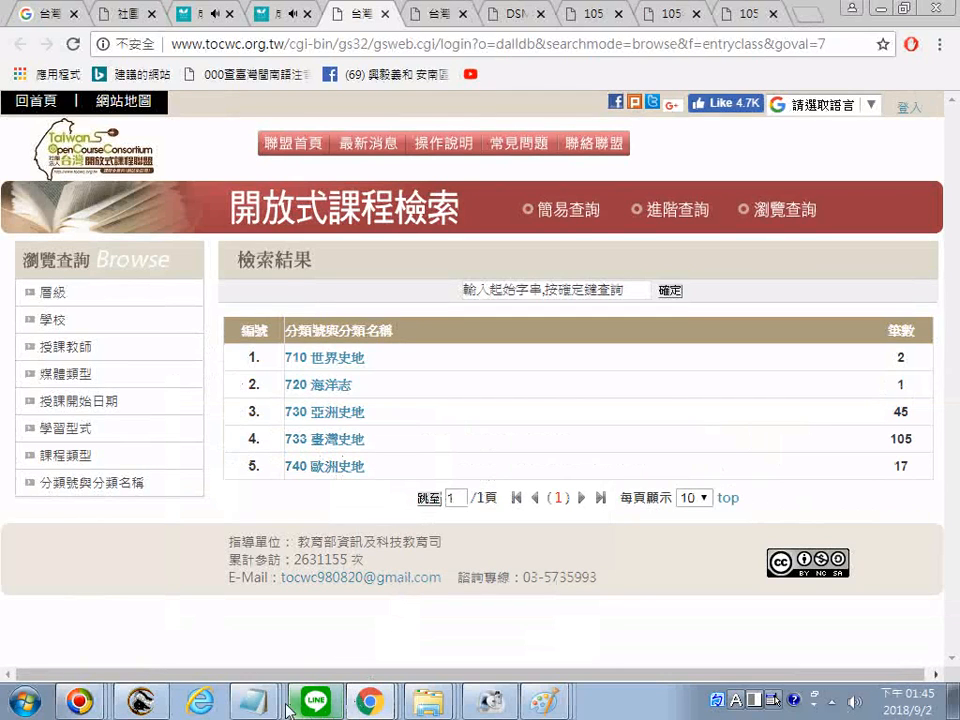
click(258, 703)
scroll(497, 538, down, 1)
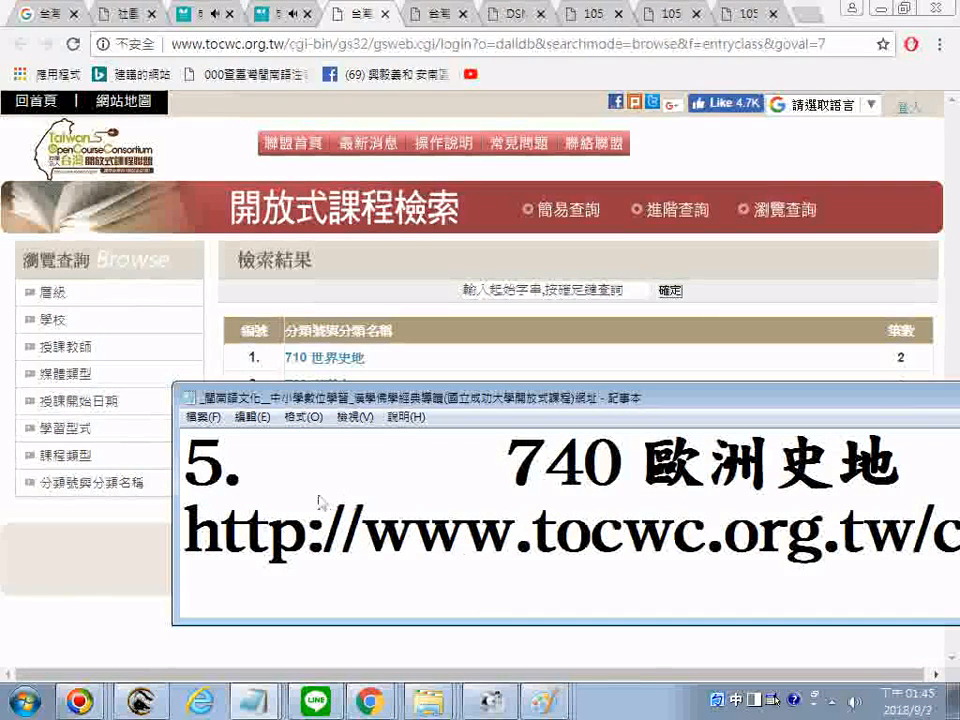
click(906, 468)
key(Return)
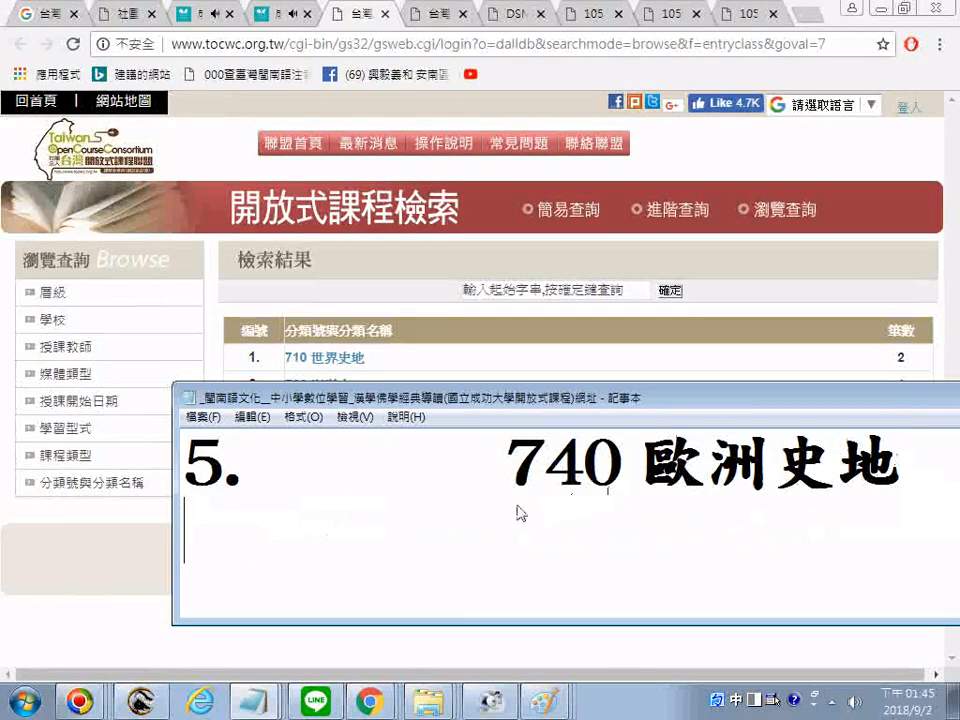
Step: Paste the copied URL beneath the 740 歐洲史地 entry in the notes and insert a line reading 17 directly above it
right_click(415, 560)
click(463, 382)
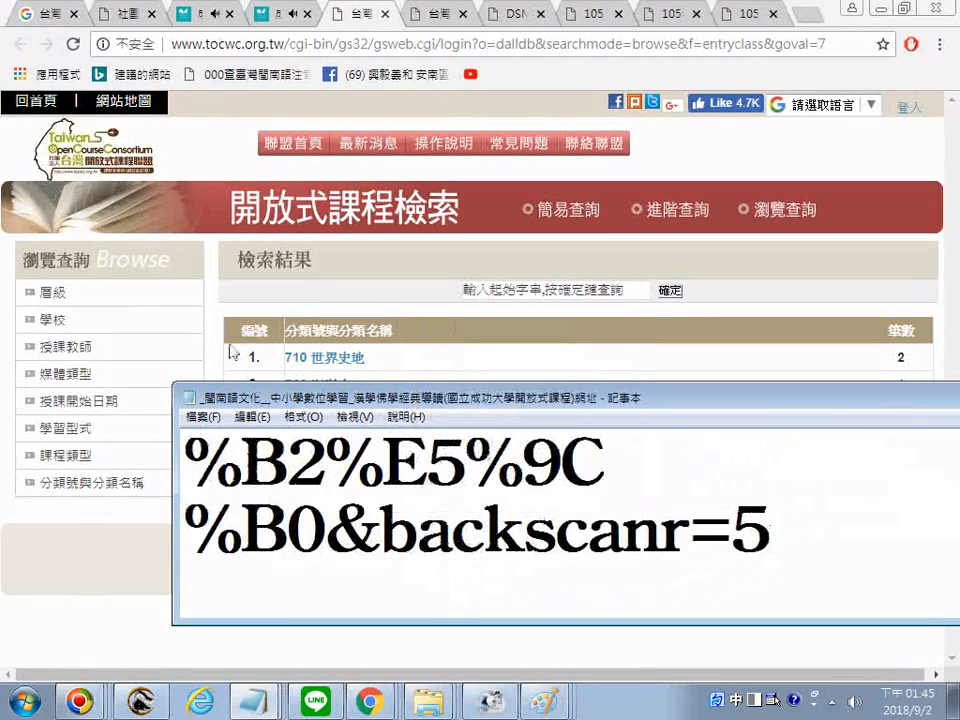
click(214, 317)
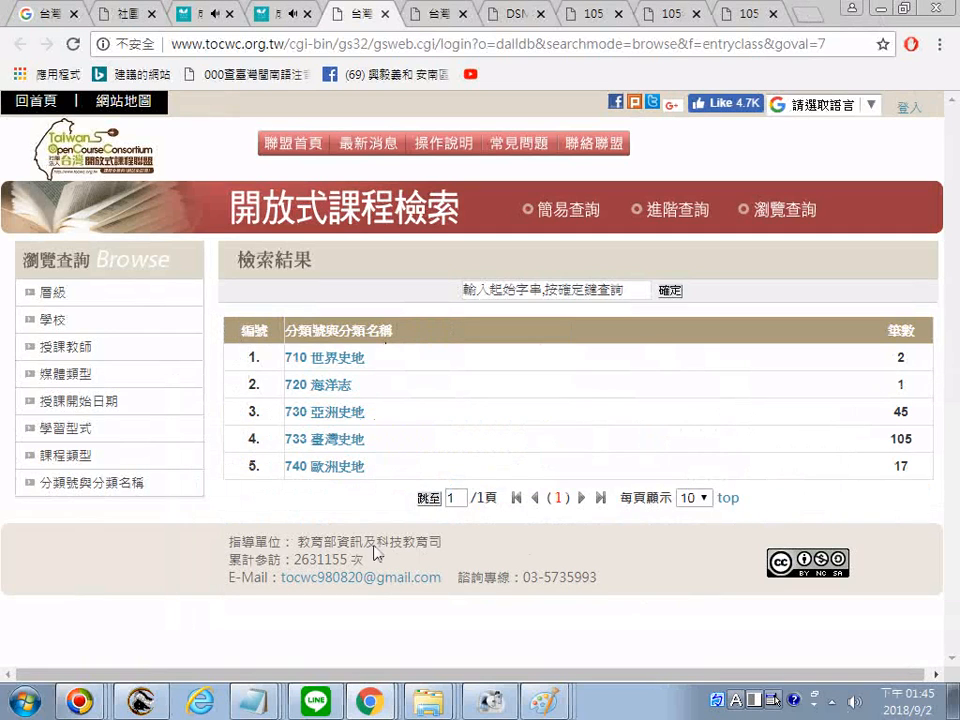
click(256, 700)
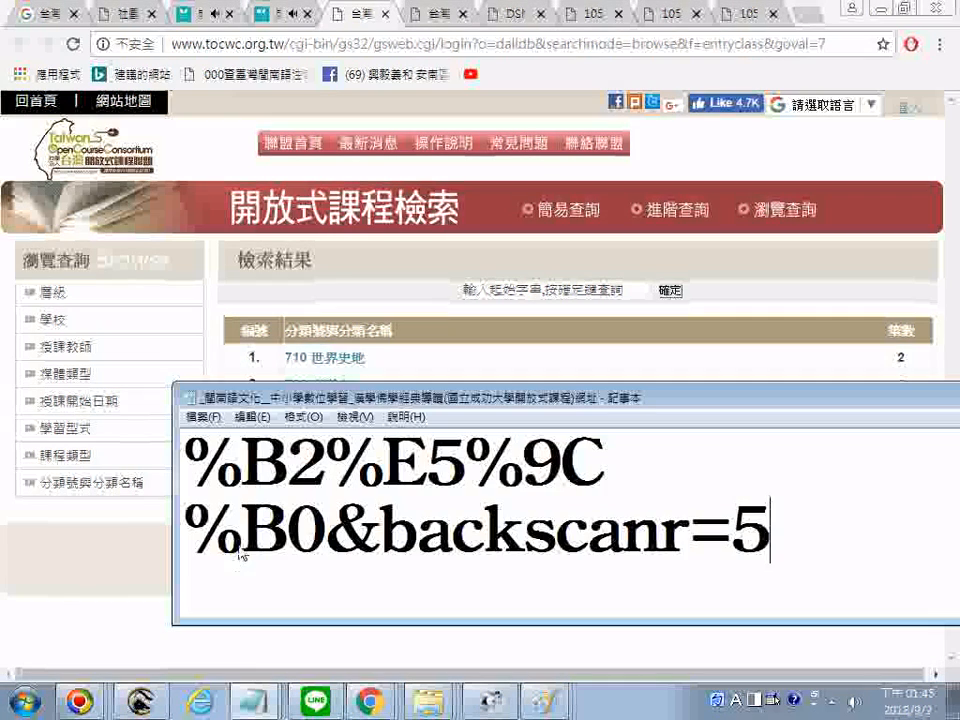
scroll(258, 545, up, 6)
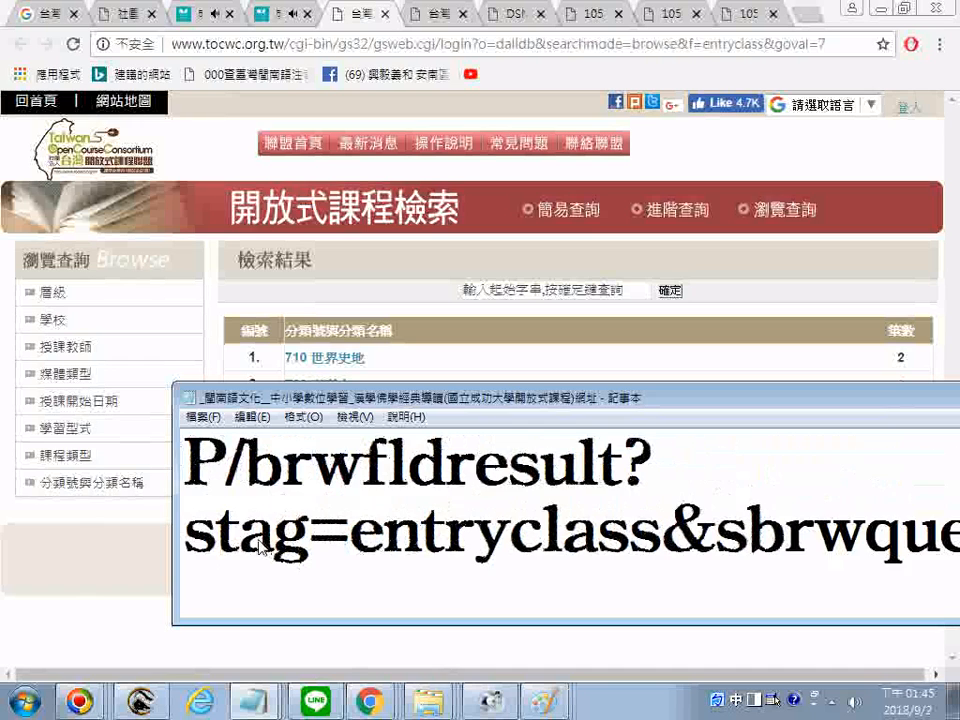
scroll(260, 547, up, 2)
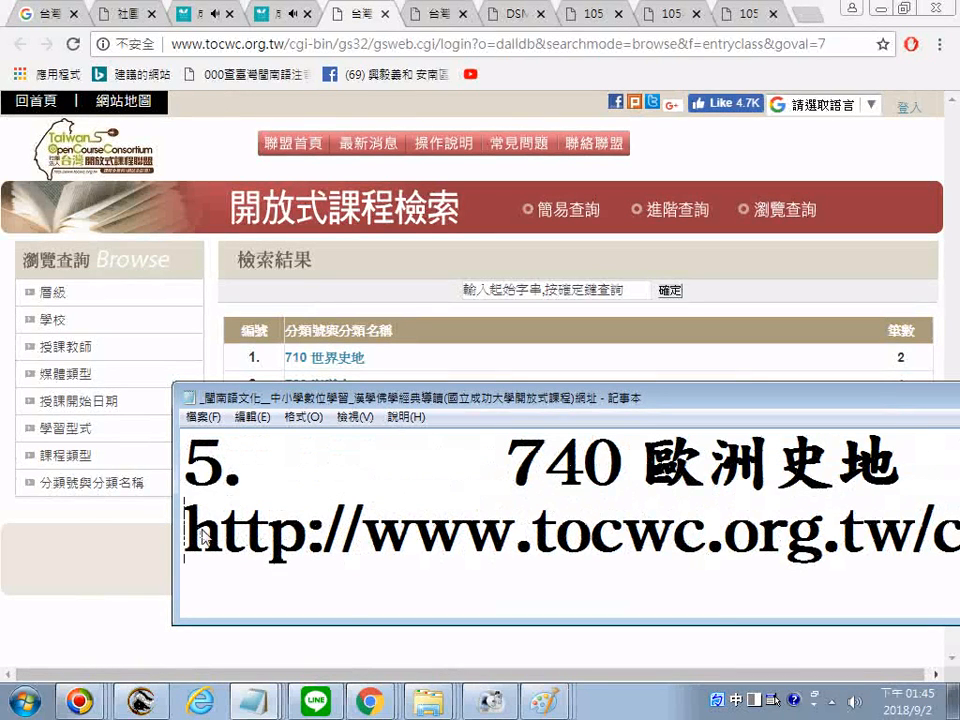
key(Return)
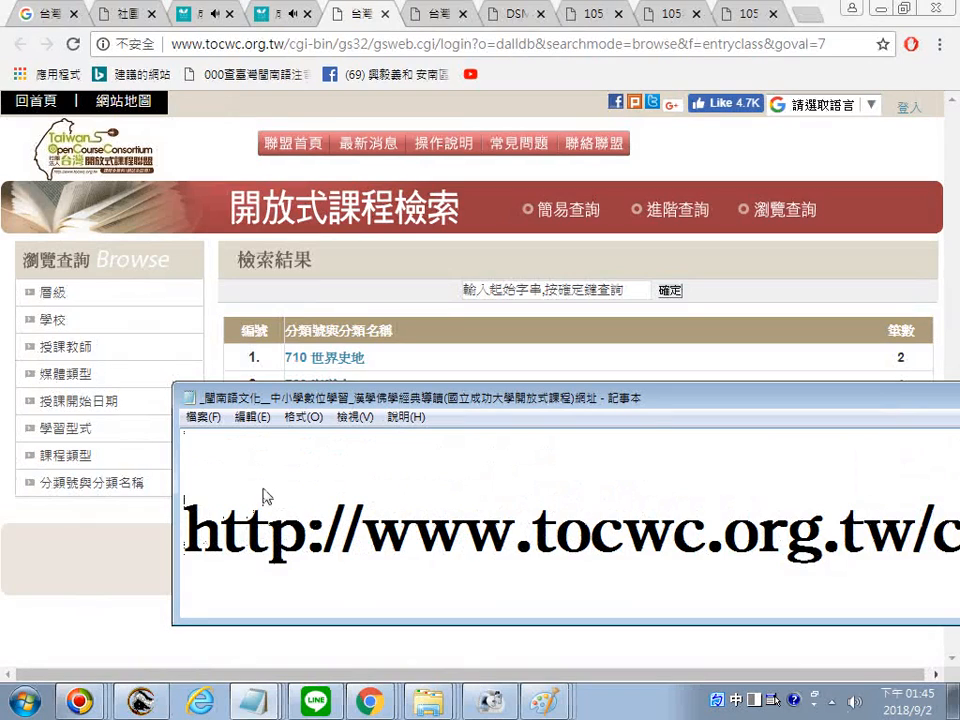
text(17)
scroll(300, 508, up, 1)
scroll(362, 520, down, 2)
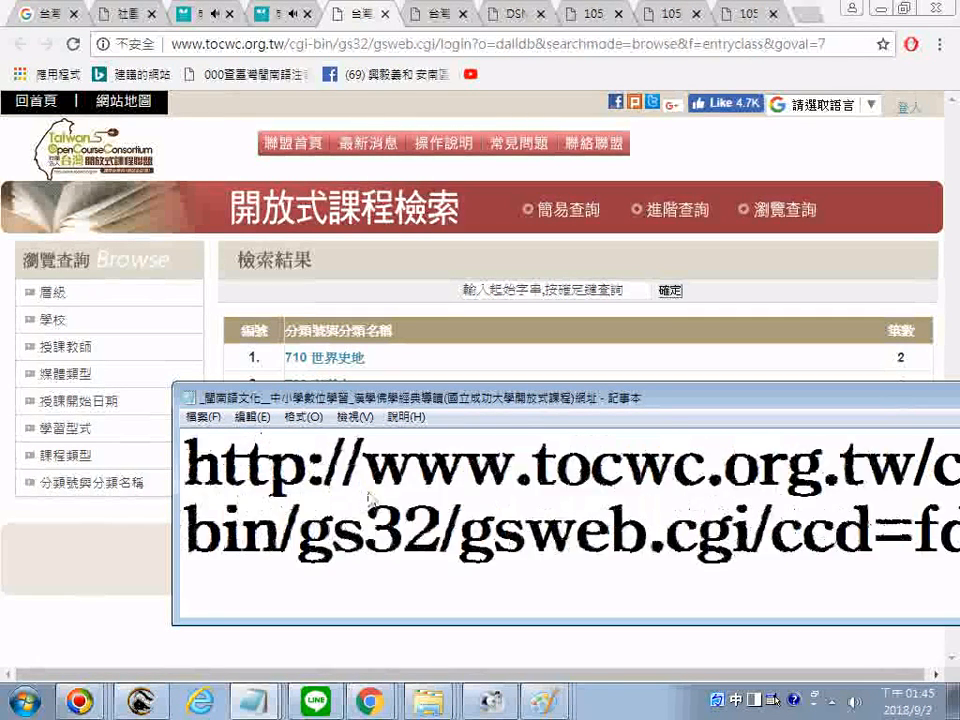
Step: Insert a line reading 2 between the 720 海洋志 entry and its URL in the notes
scroll(371, 498, up, 6)
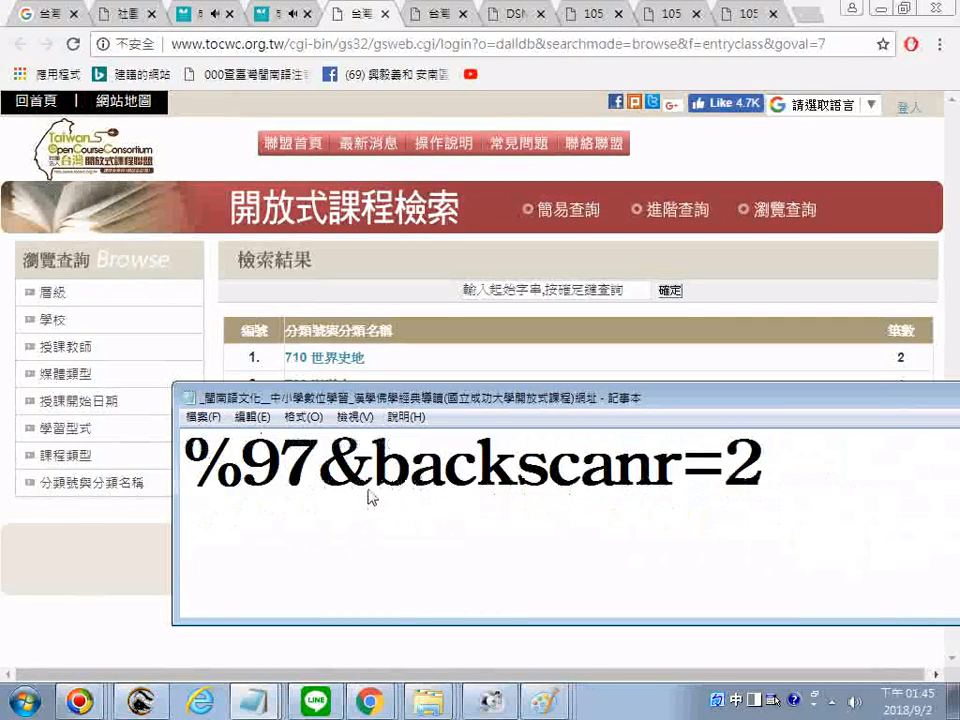
scroll(370, 497, up, 4)
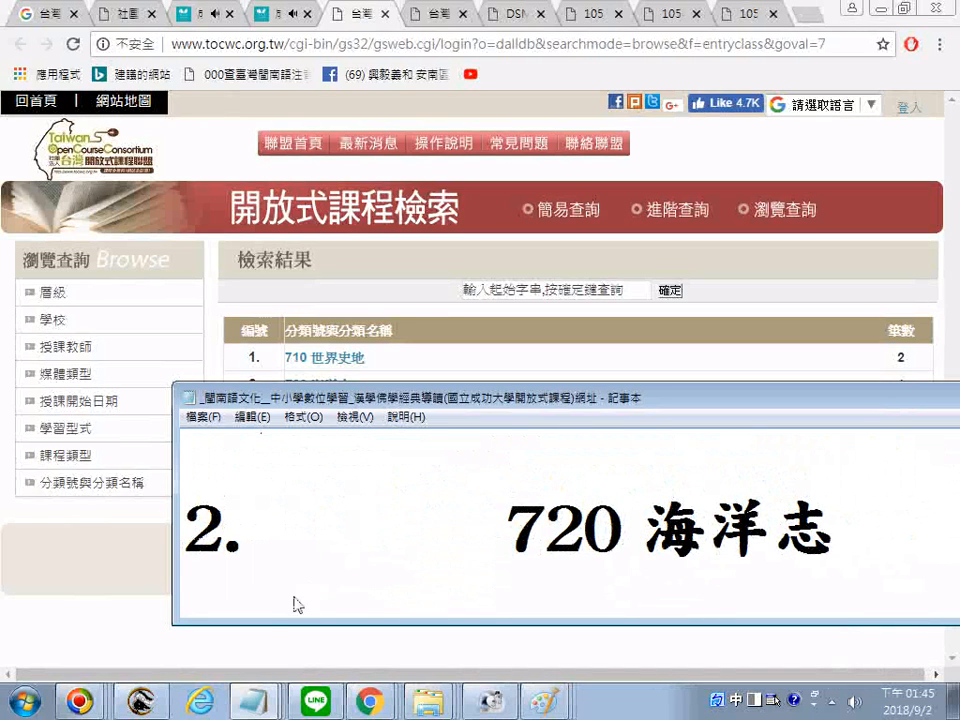
scroll(268, 609, down, 1)
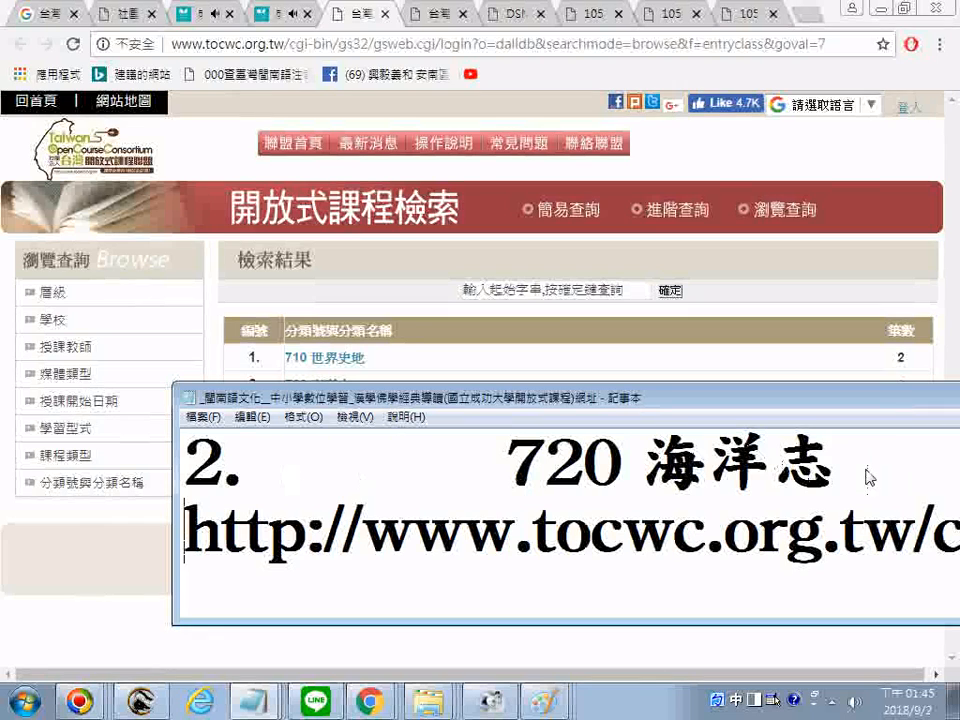
scroll(798, 468, down, 1)
click(516, 482)
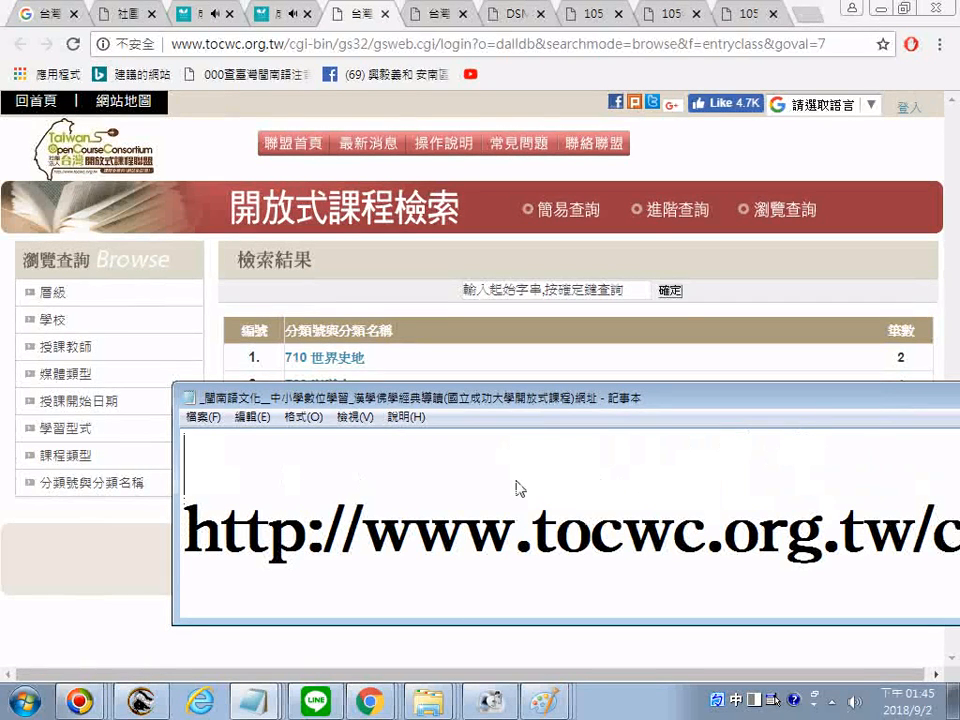
text(2)
Step: Insert a line reading 1 between the 710 世界史地 entry and its URL in the notes
scroll(535, 487, up, 4)
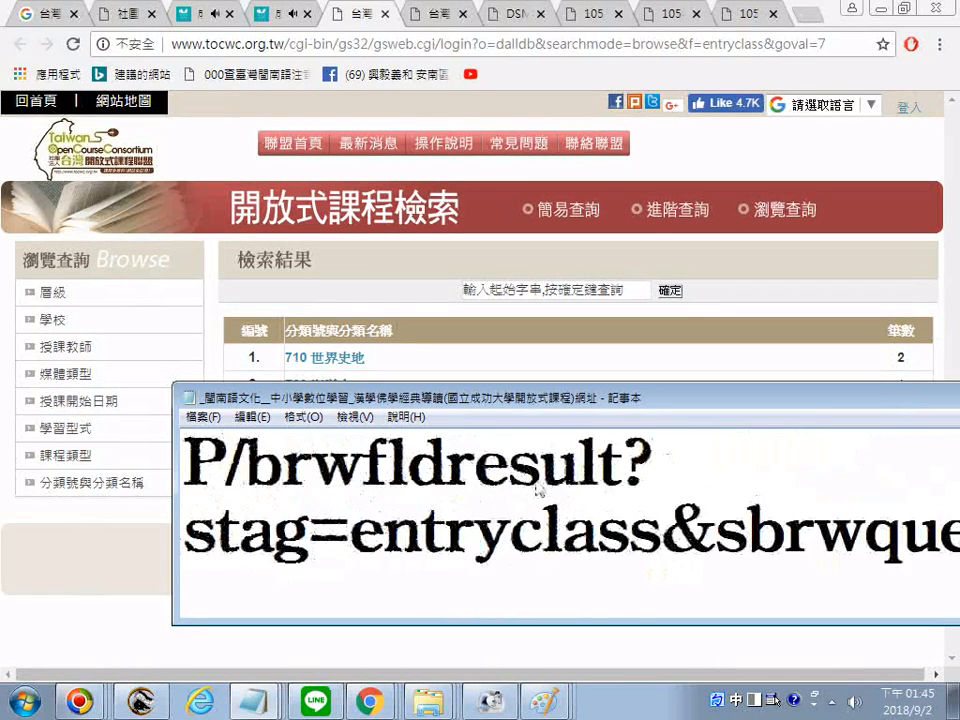
scroll(538, 491, up, 3)
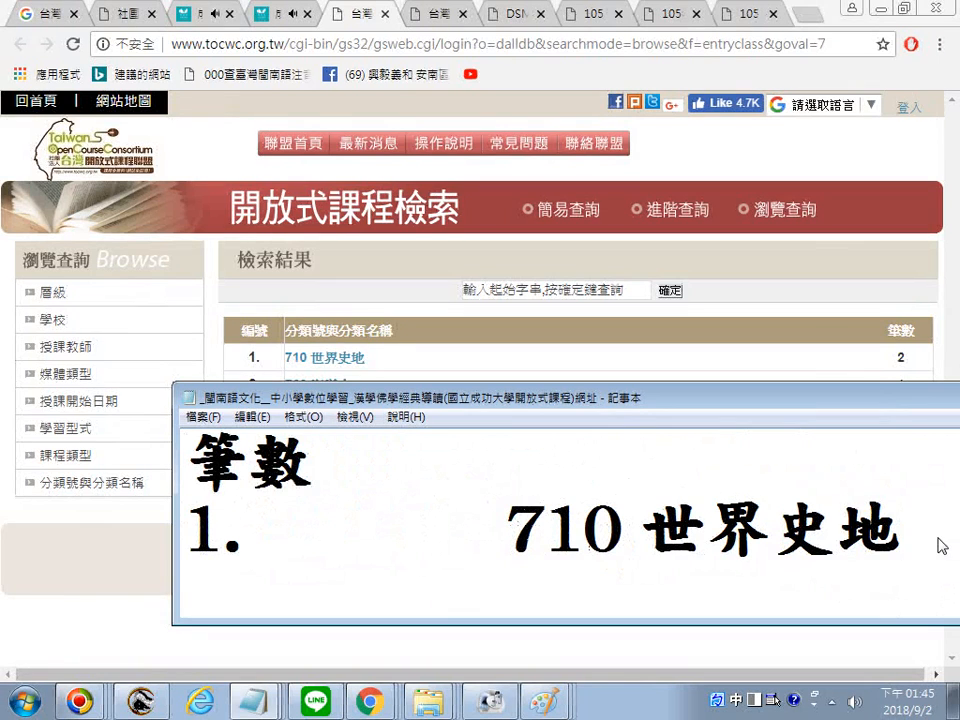
scroll(696, 499, down, 1)
click(688, 557)
text(1)
scroll(688, 557, down, 1)
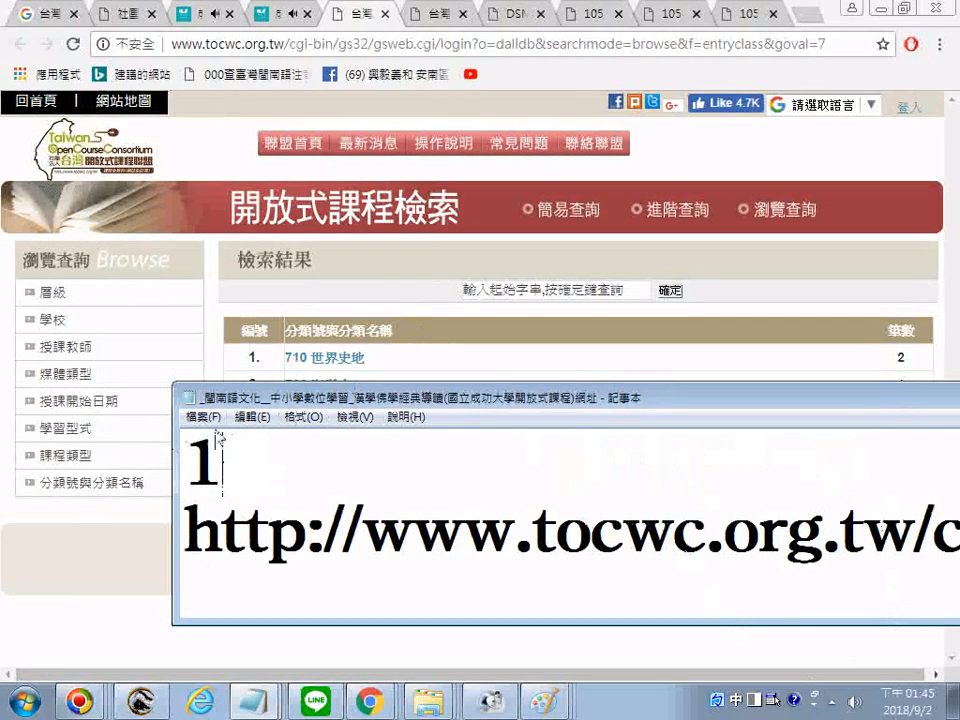
Step: Move the notes window lower so the course table is uncovered, and save the text file
drag(220, 397, 316, 571)
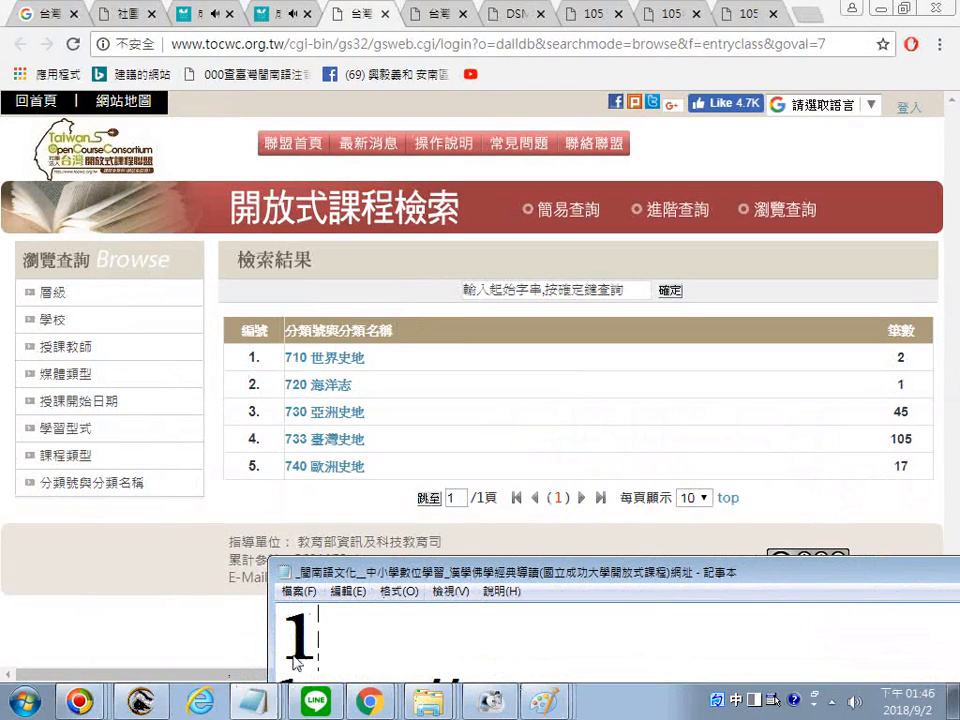
click(297, 591)
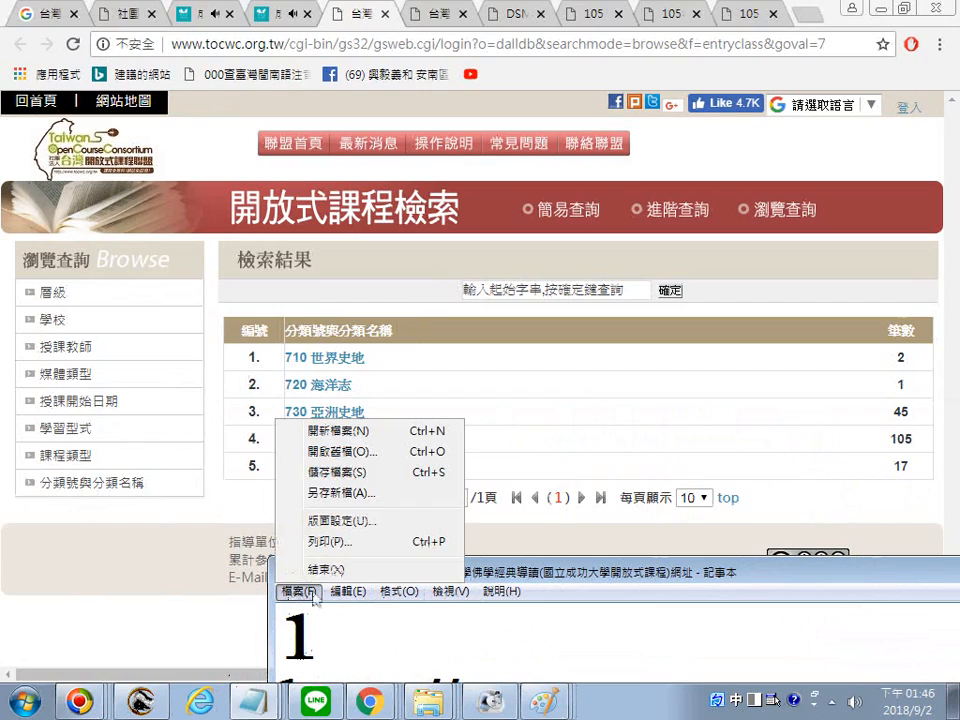
click(325, 473)
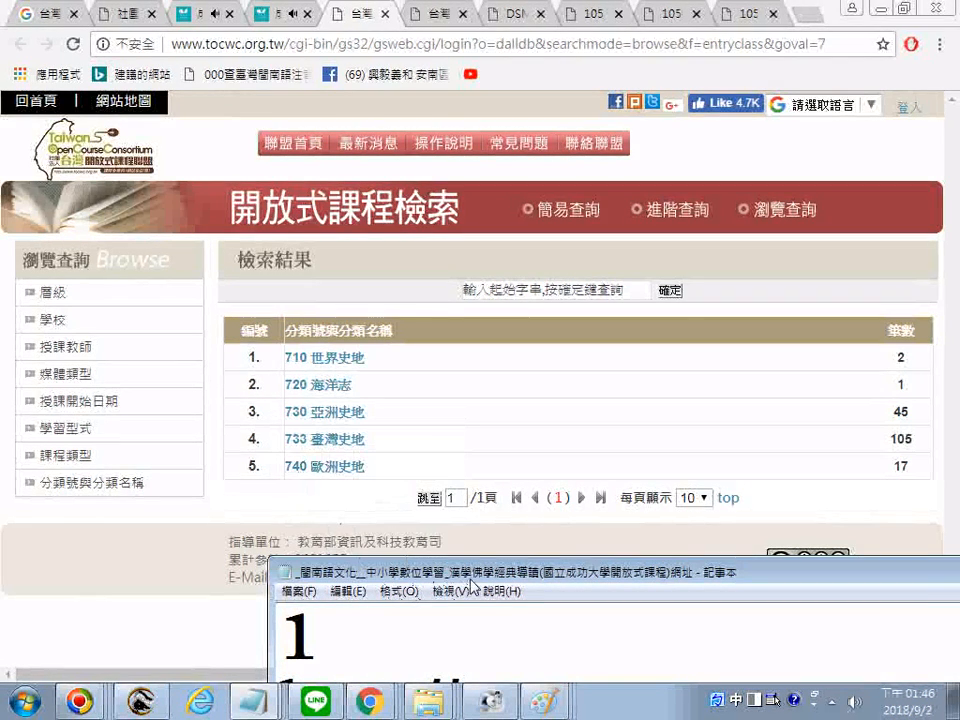
Step: Return to Chrome and close the tab with the 710 to 740 classification results
drag(471, 582, 456, 555)
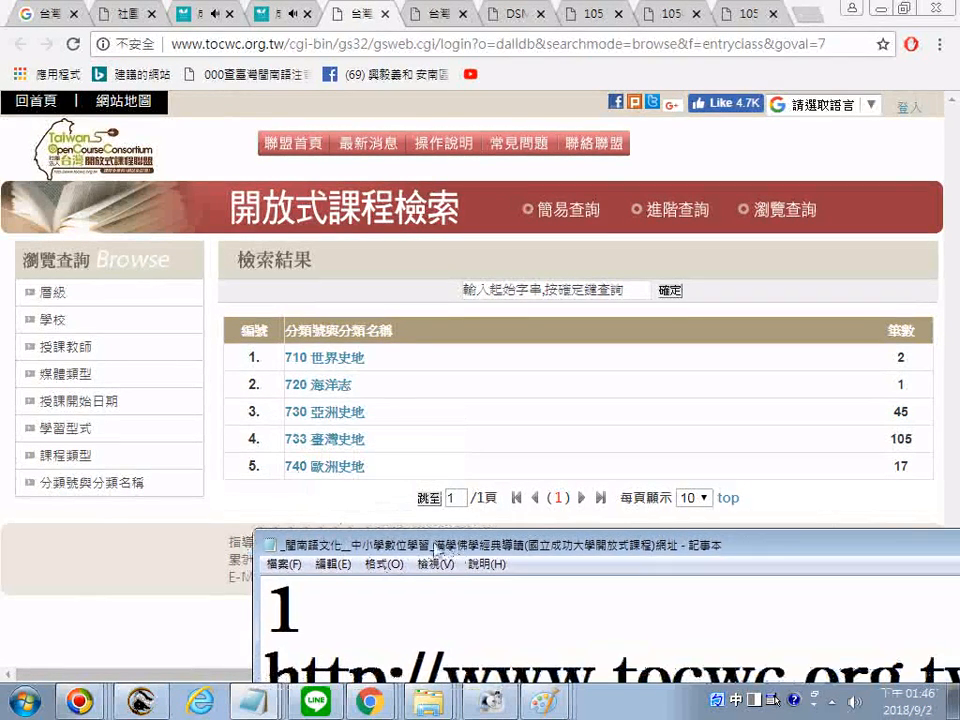
click(140, 563)
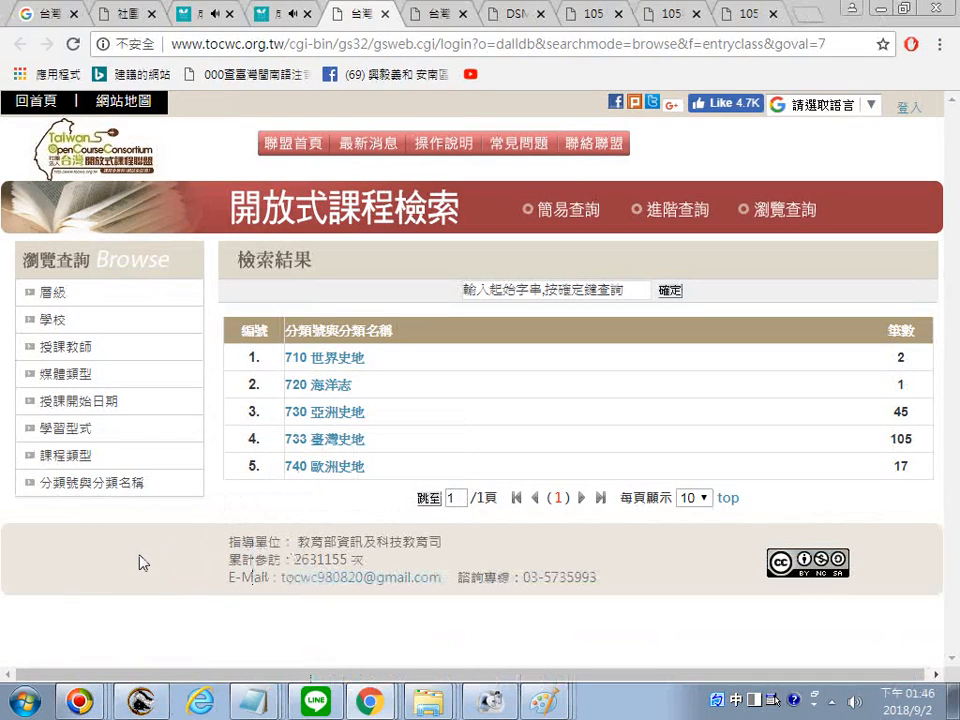
click(385, 13)
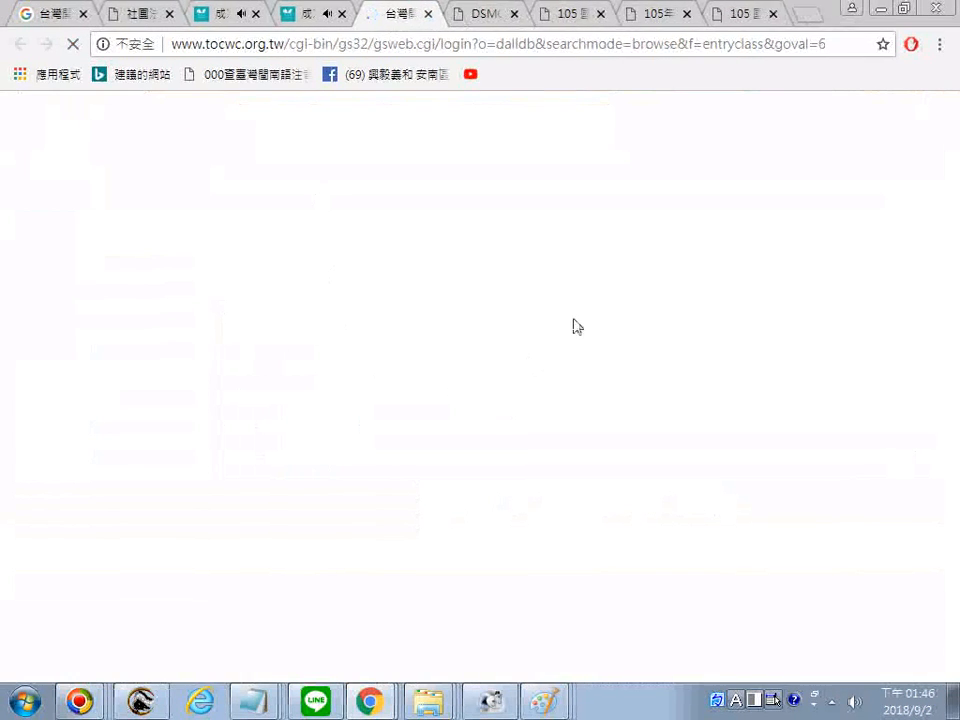
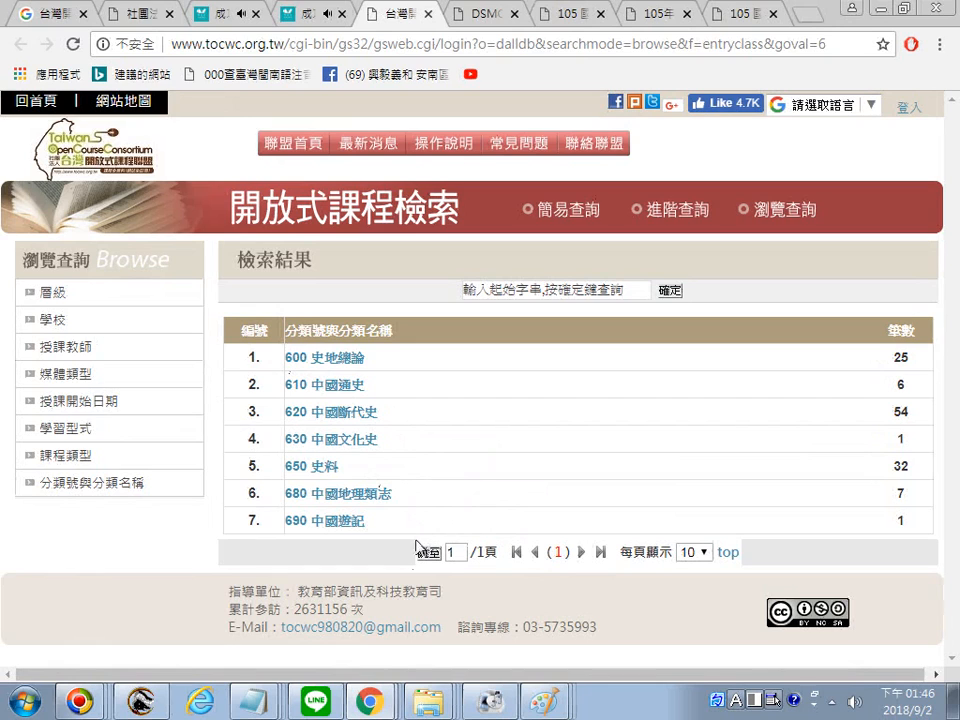
Step: Copy the classification rows from 600 史地總論 through 690 中國遊記 in the search results table
drag(426, 531, 242, 366)
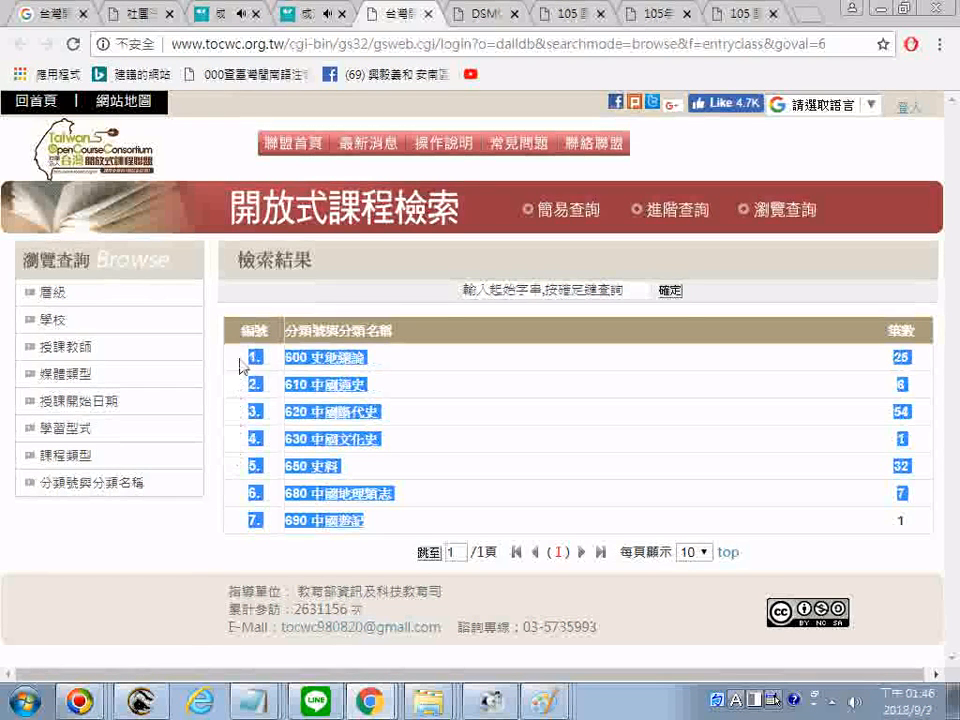
right_click(350, 402)
click(392, 419)
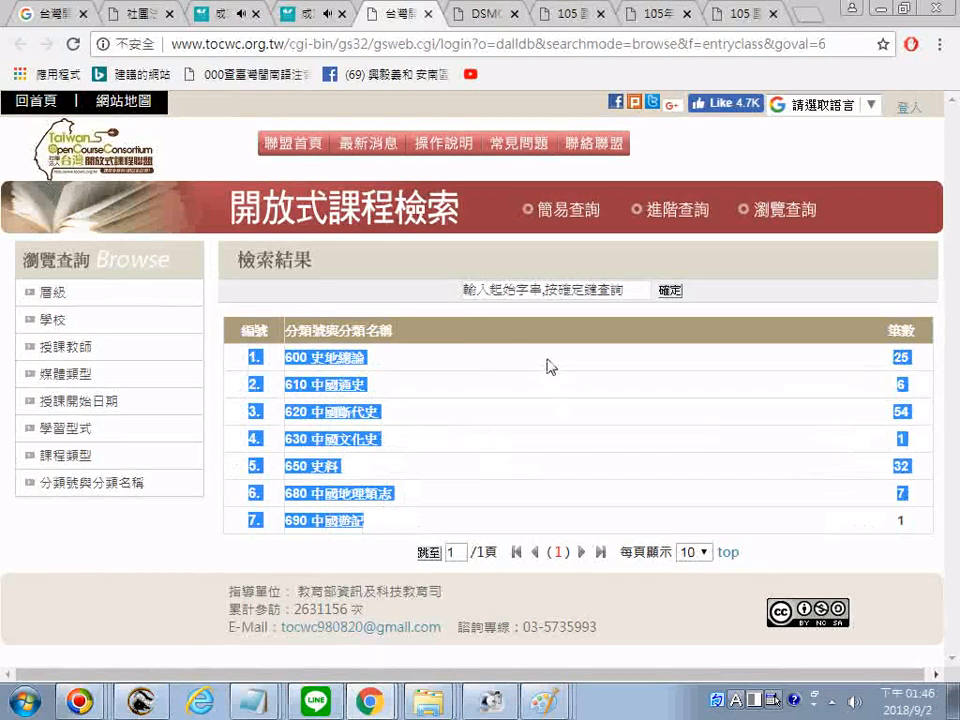
Step: Print the 600-class results page to PDF and proceed to saving the file
right_click(350, 283)
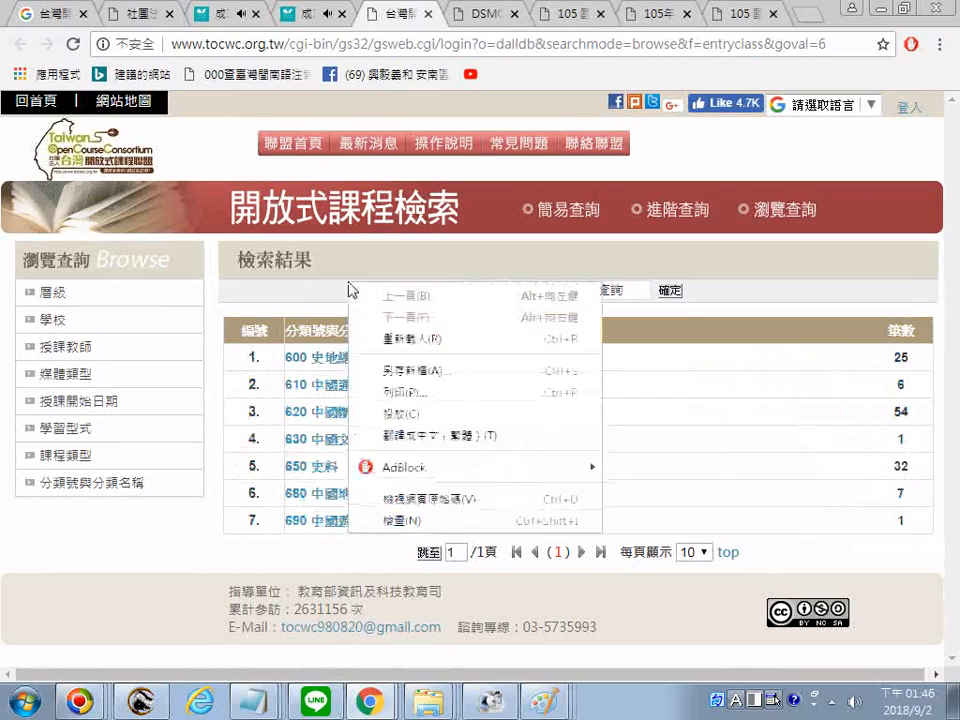
click(437, 396)
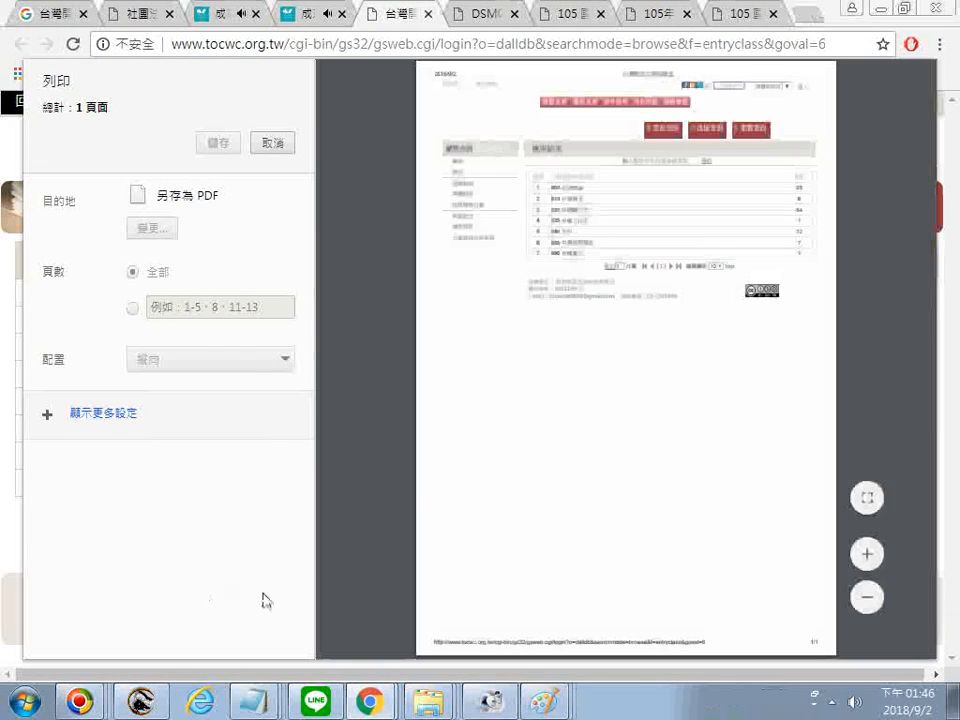
key(Return)
Step: Paste the copied text after 台灣開放式課程聯盟 in the PDF file name and try to save it
click(242, 580)
right_click(252, 582)
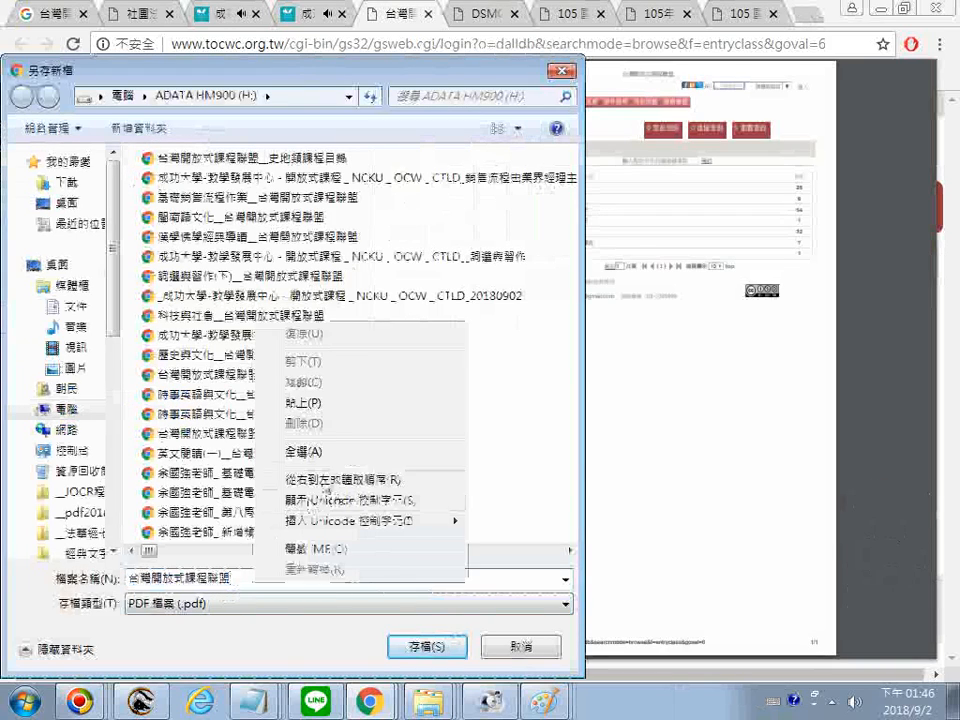
click(328, 405)
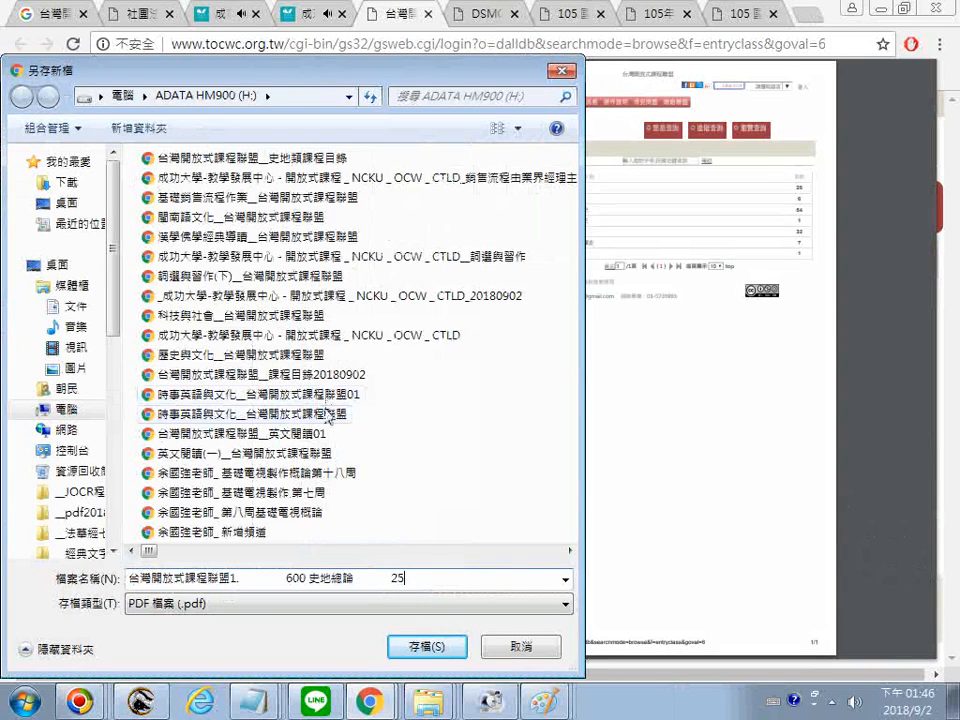
click(421, 649)
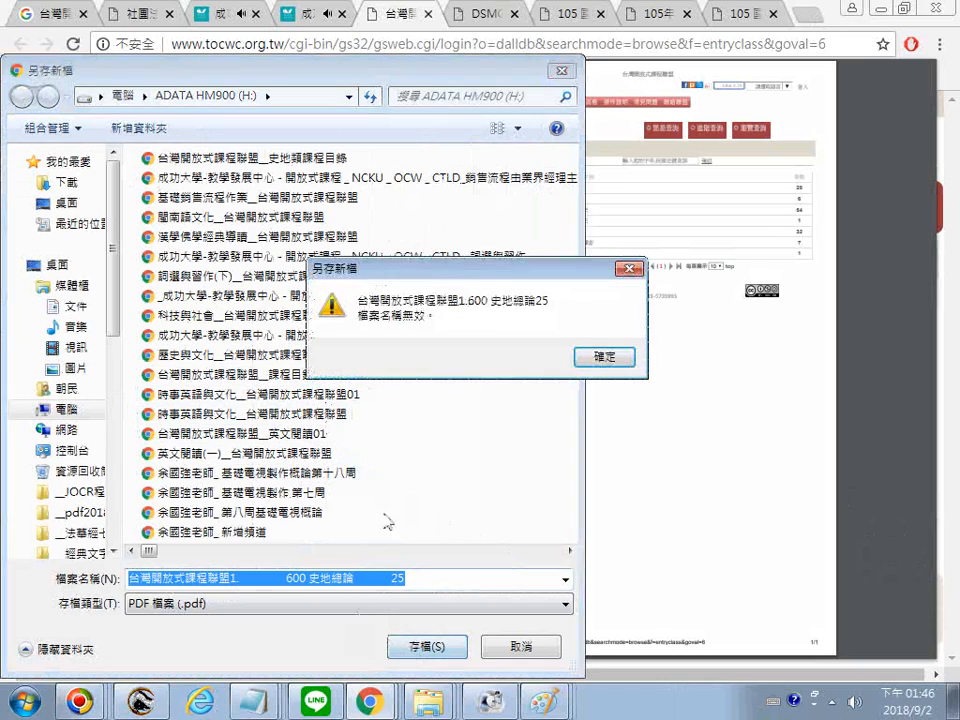
click(597, 364)
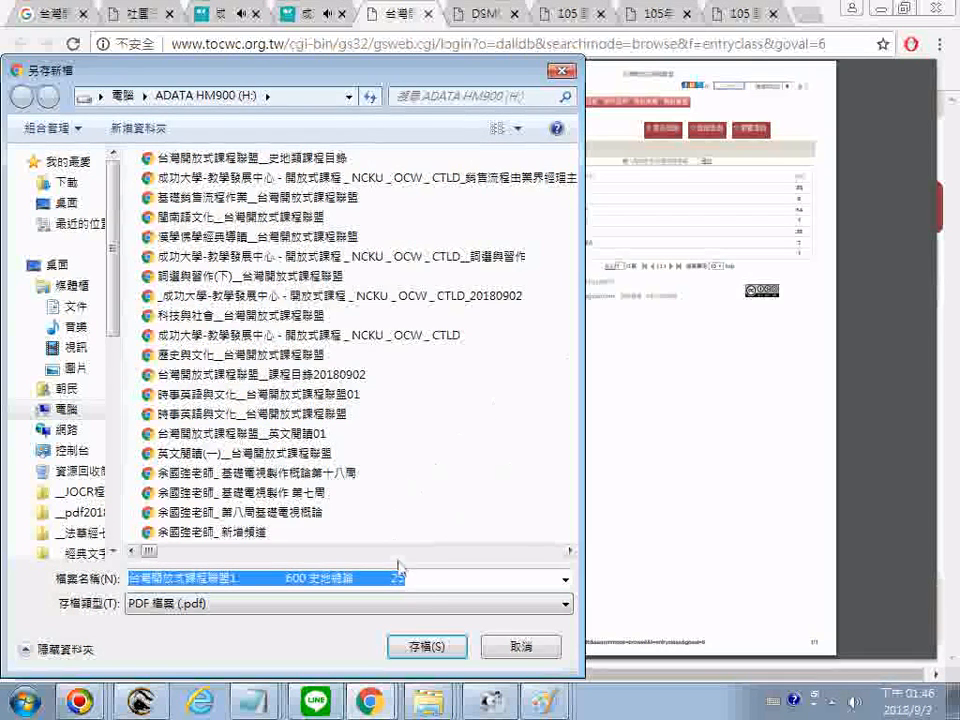
Step: Append "..." to the end of the PDF file name and try saving again
click(430, 586)
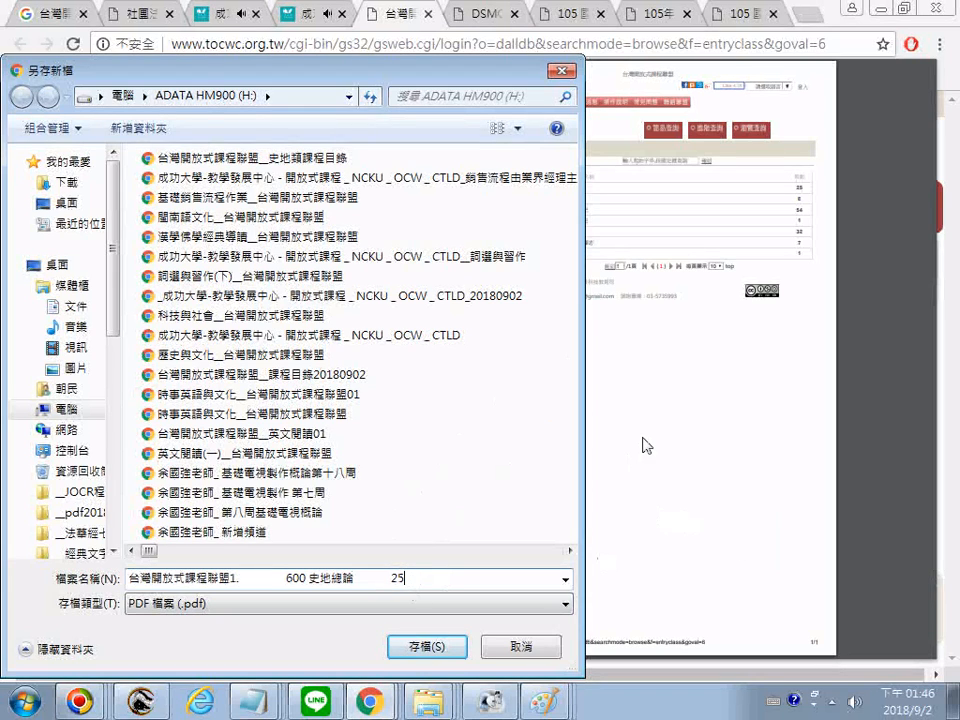
key(Return)
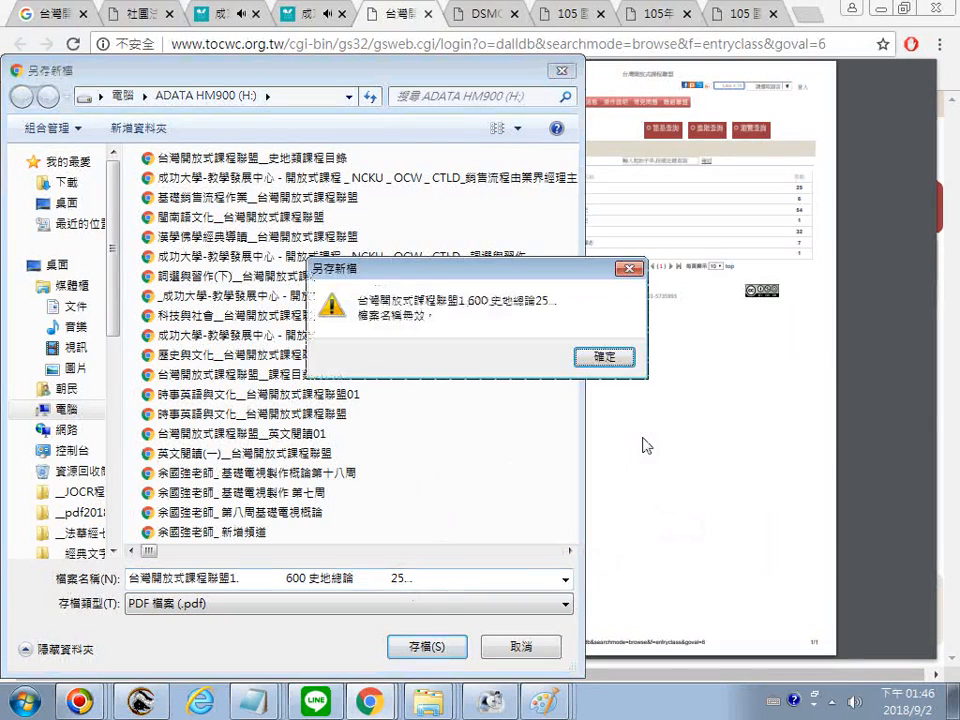
click(597, 365)
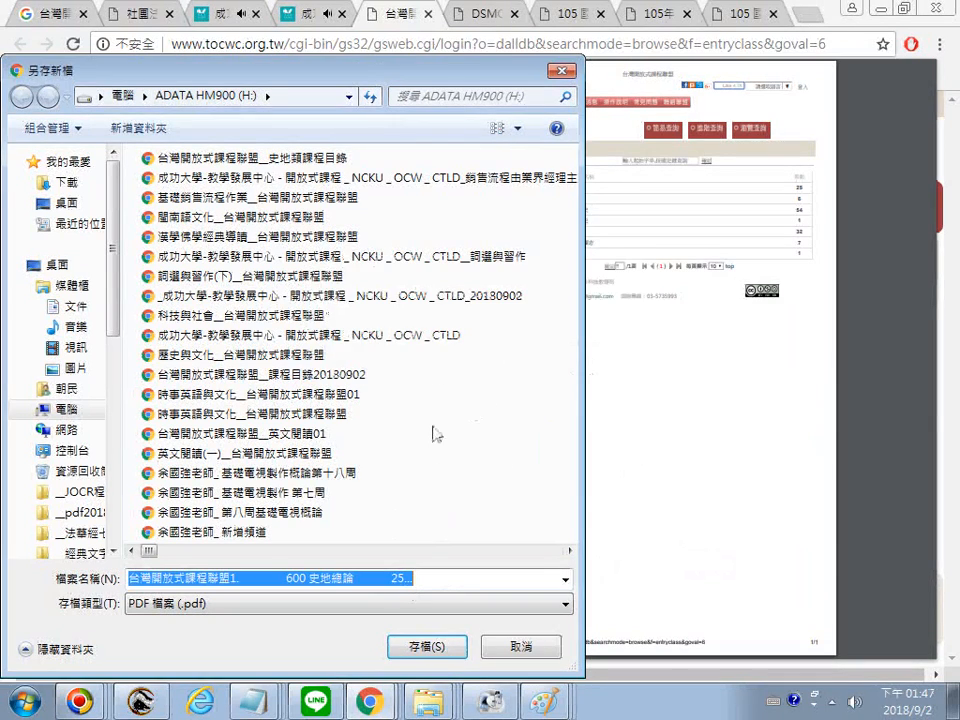
Step: Insert an underscore before "1." and replace the gap before "600" with an underscore in the PDF file name, and try to save
click(232, 580)
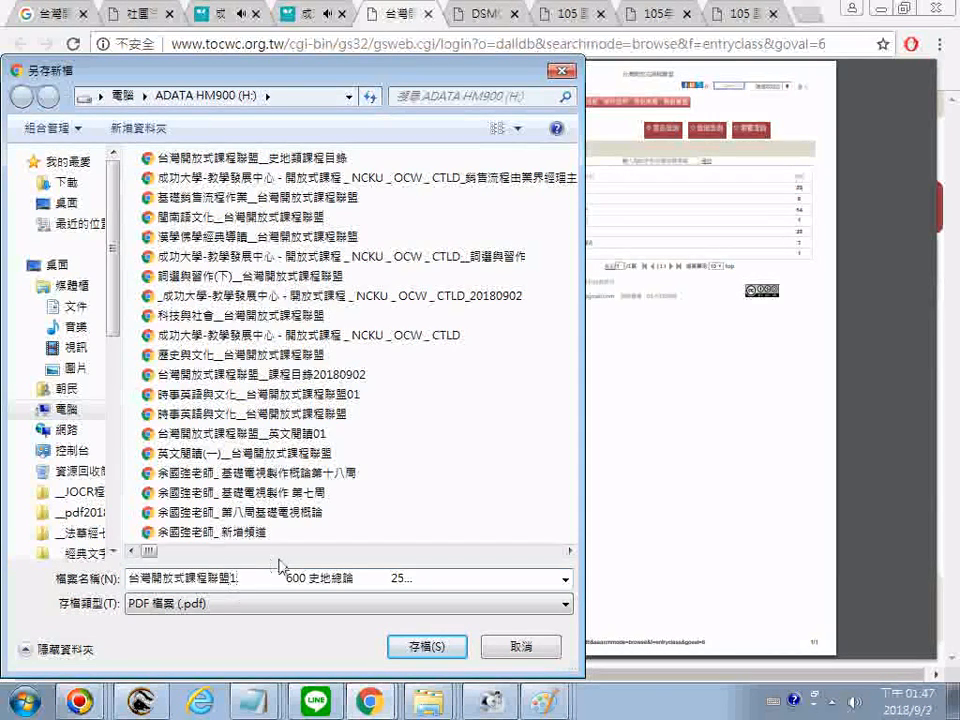
text(_)
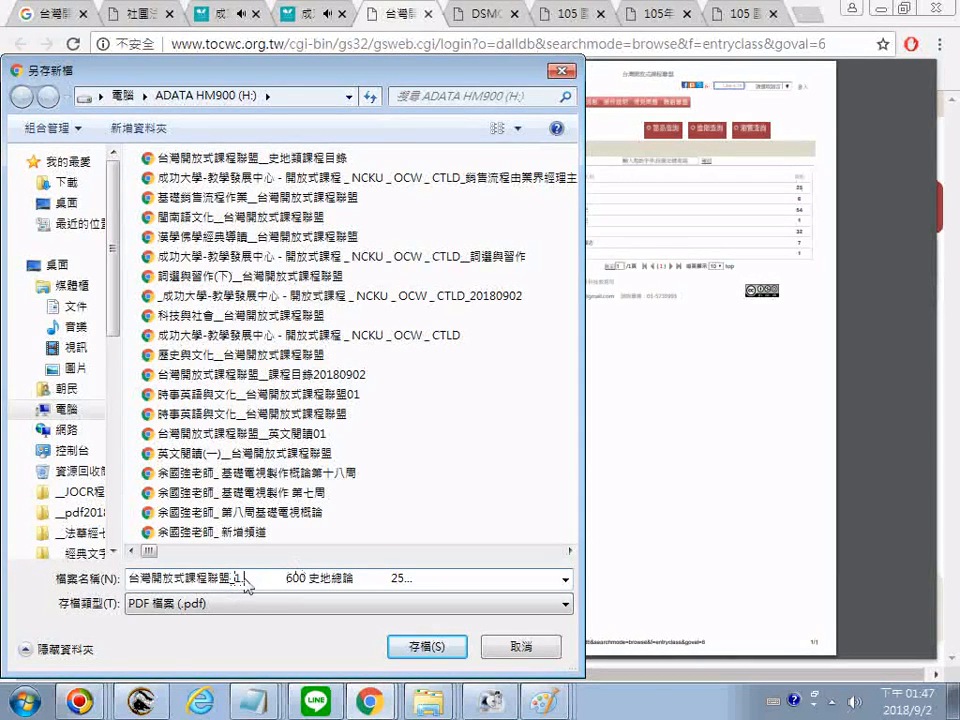
drag(244, 578, 289, 580)
text(_)
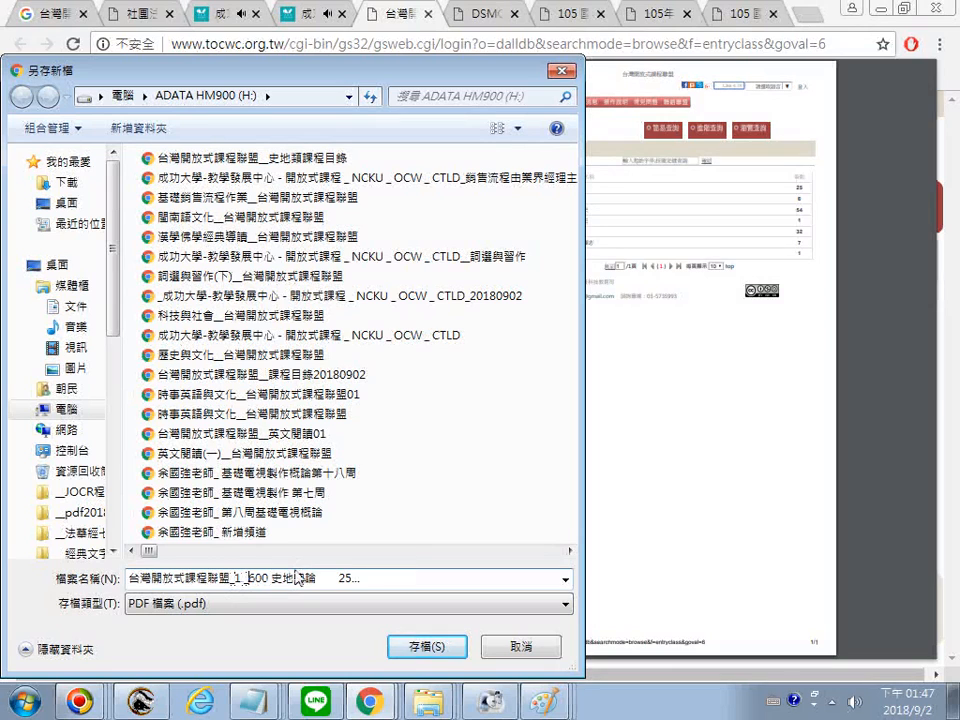
key(Return)
key(Return)
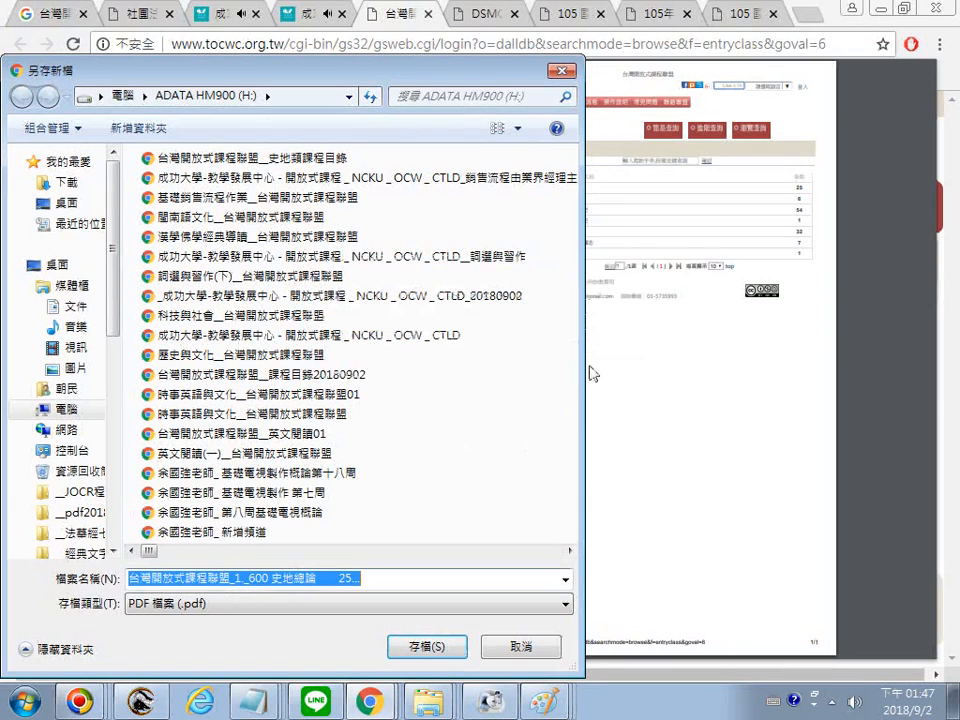
Step: Replace the gap before "25" with an underscore in the PDF file name and save the file
drag(340, 578, 318, 579)
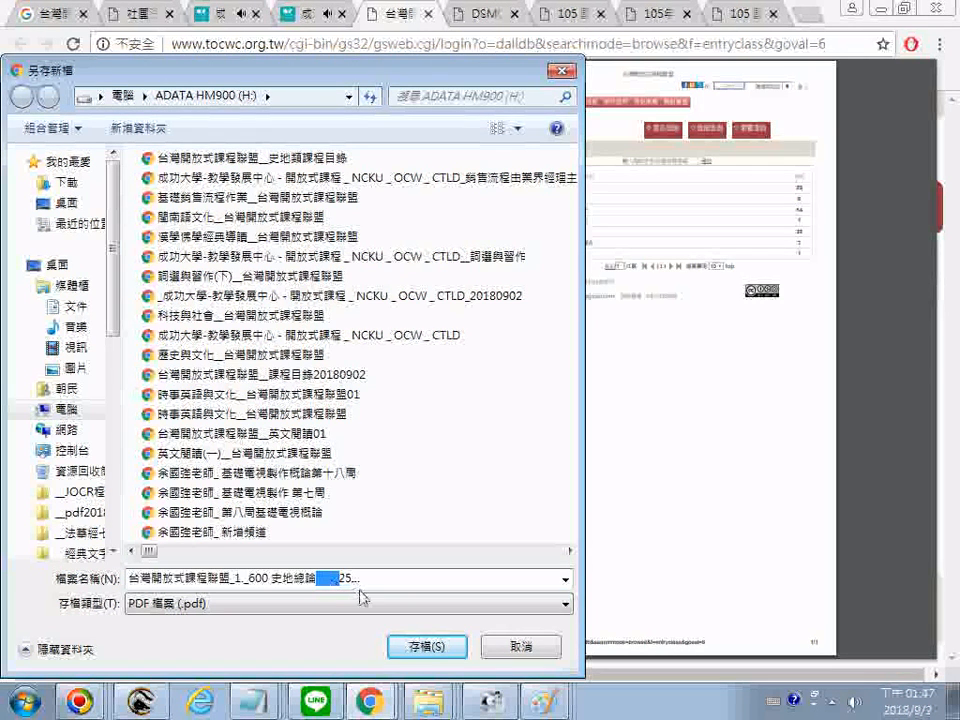
text(_)
key(Return)
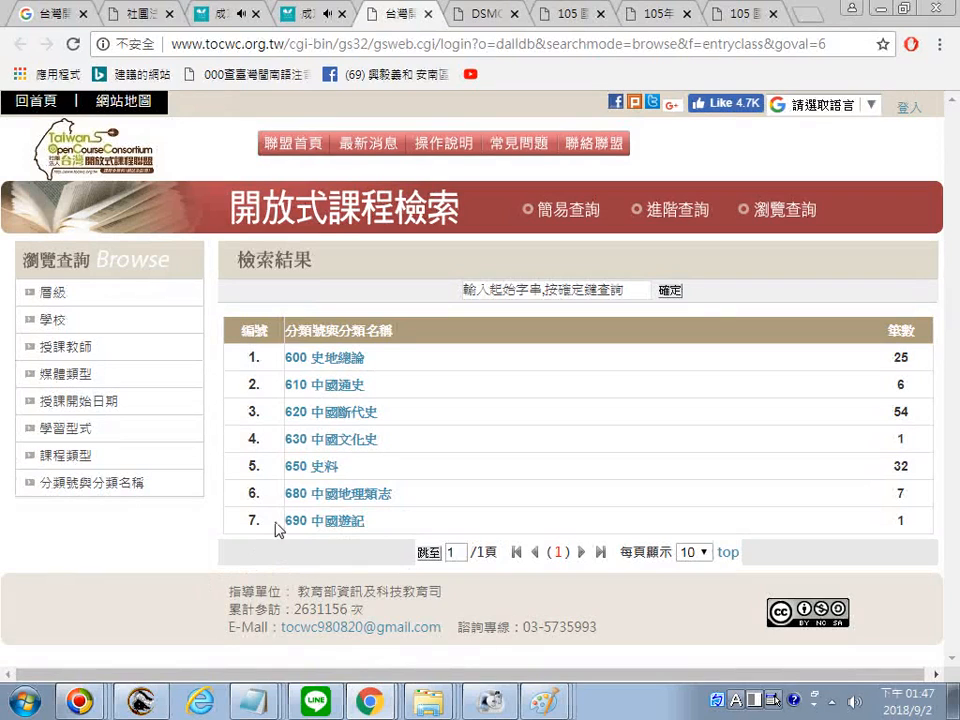
Step: In the Notepad URL list, add a "=============" separator line at the end and paste the copied classification rows below it
click(454, 552)
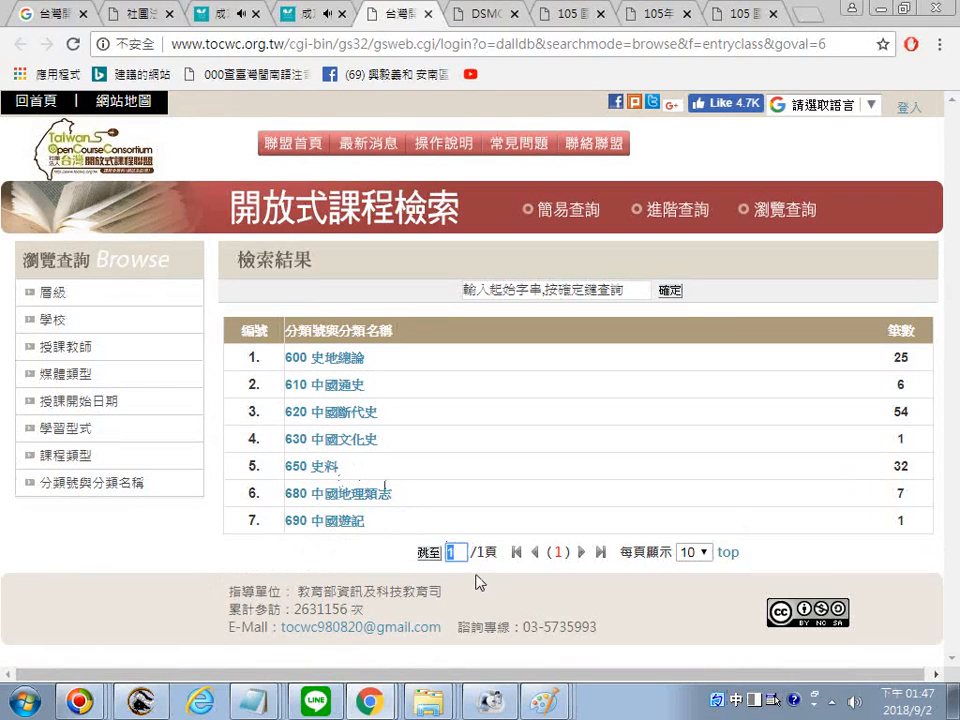
click(250, 700)
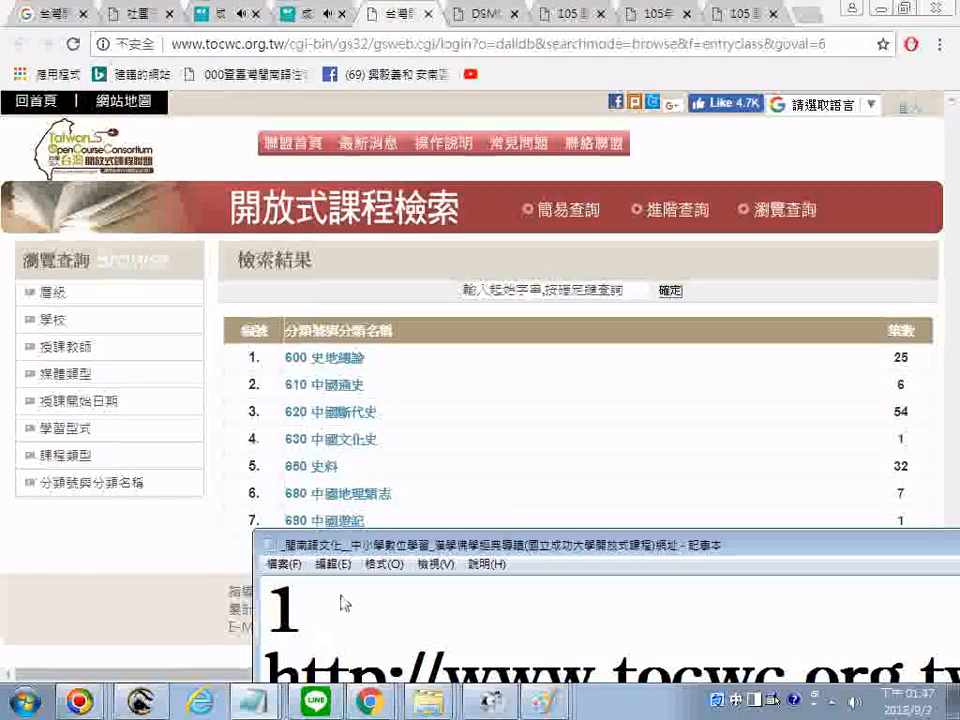
drag(411, 549, 406, 128)
scroll(499, 290, down, 3)
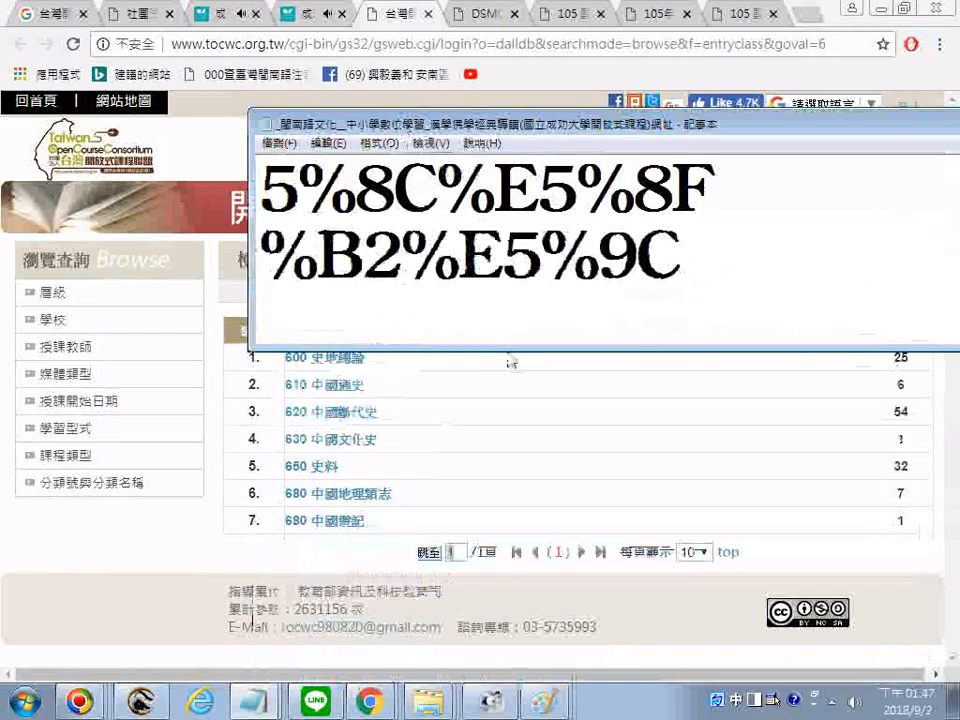
scroll(594, 313, down, 10)
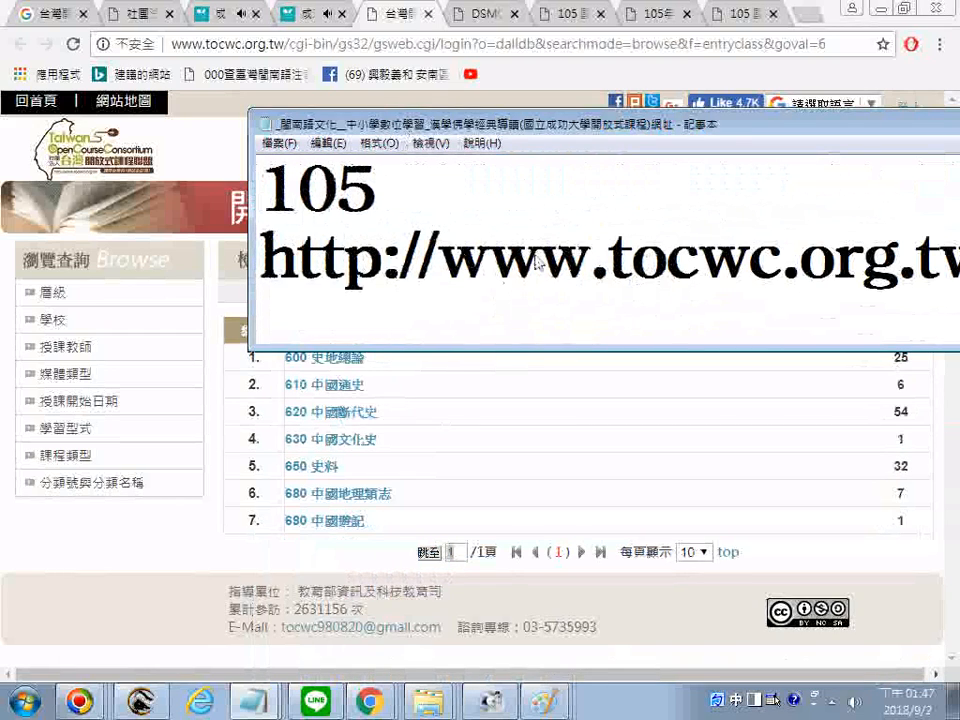
scroll(538, 262, down, 2)
click(538, 265)
text(=============)
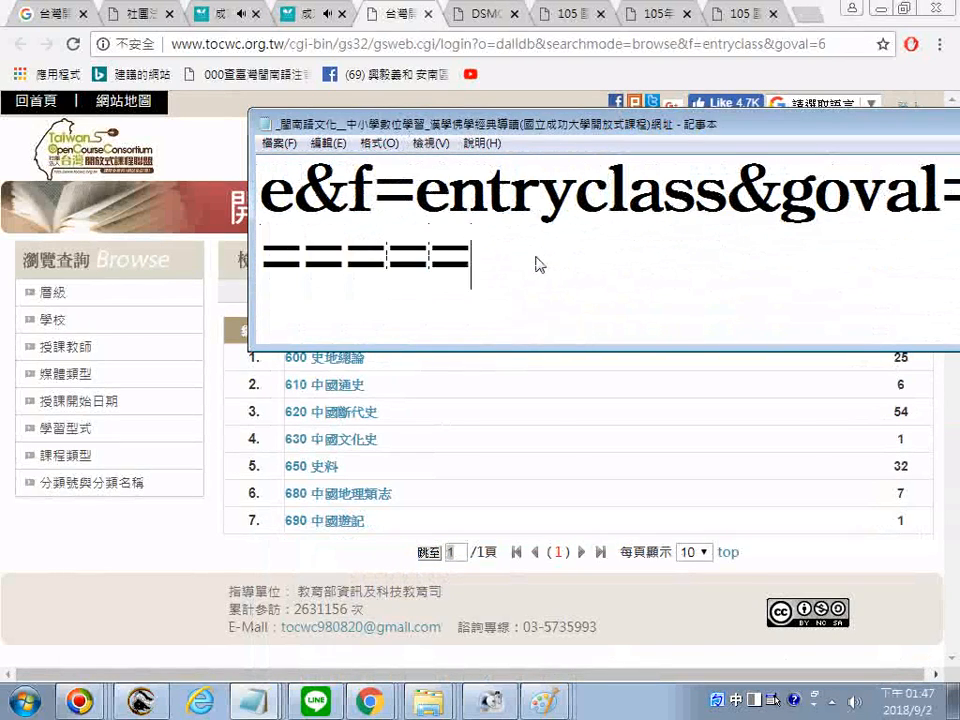
key(Return)
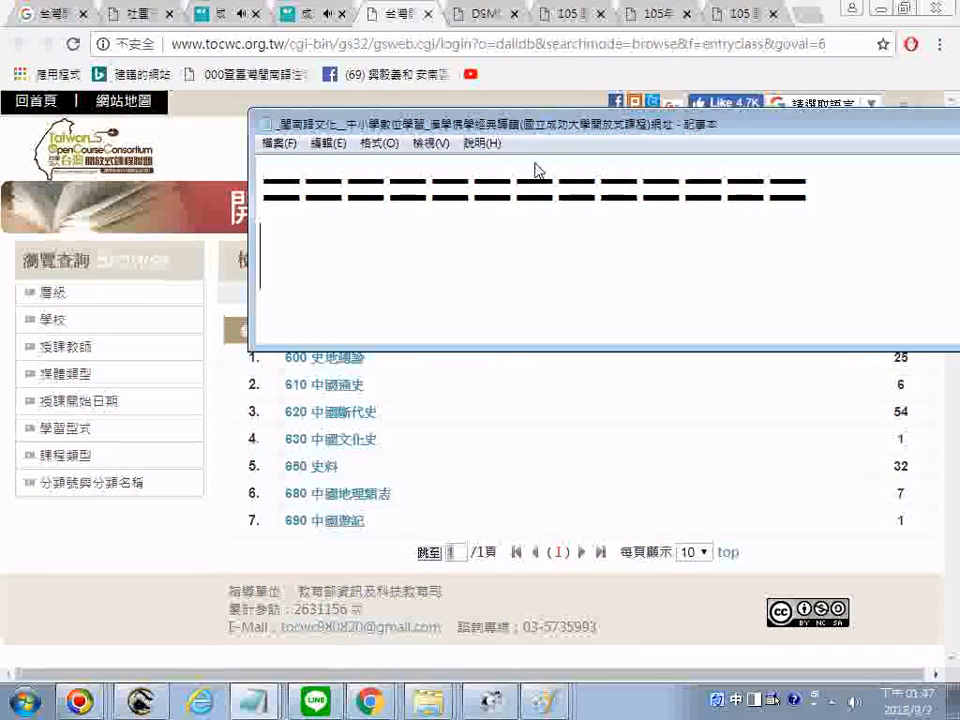
key(ctrl+v)
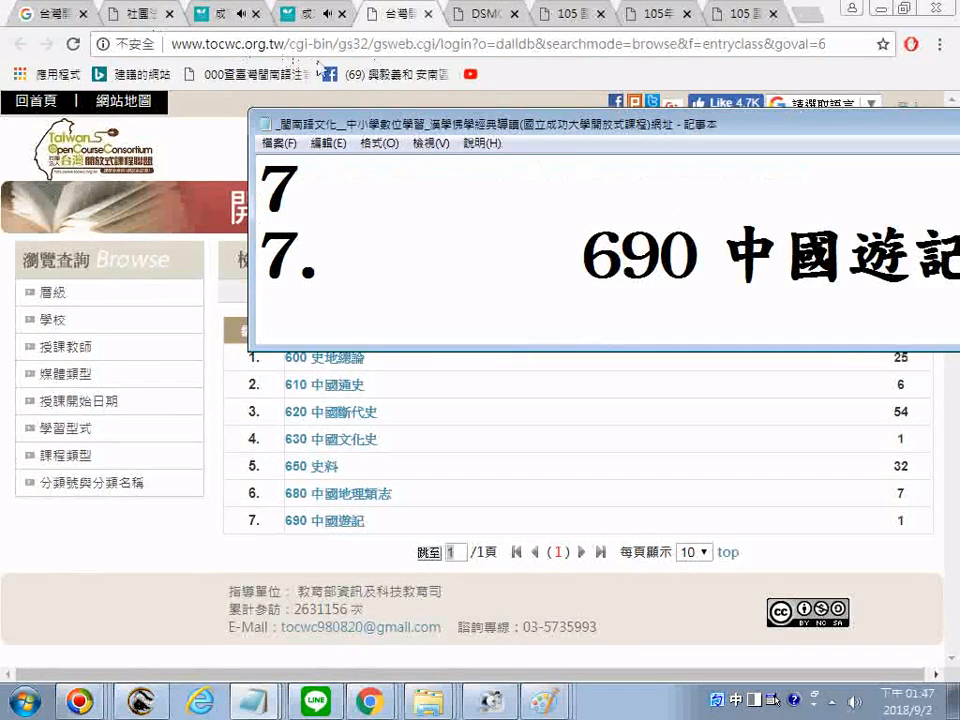
Step: Copy the results page's web address and paste it below the classification rows in the Notepad file
click(400, 44)
right_click(401, 49)
click(452, 118)
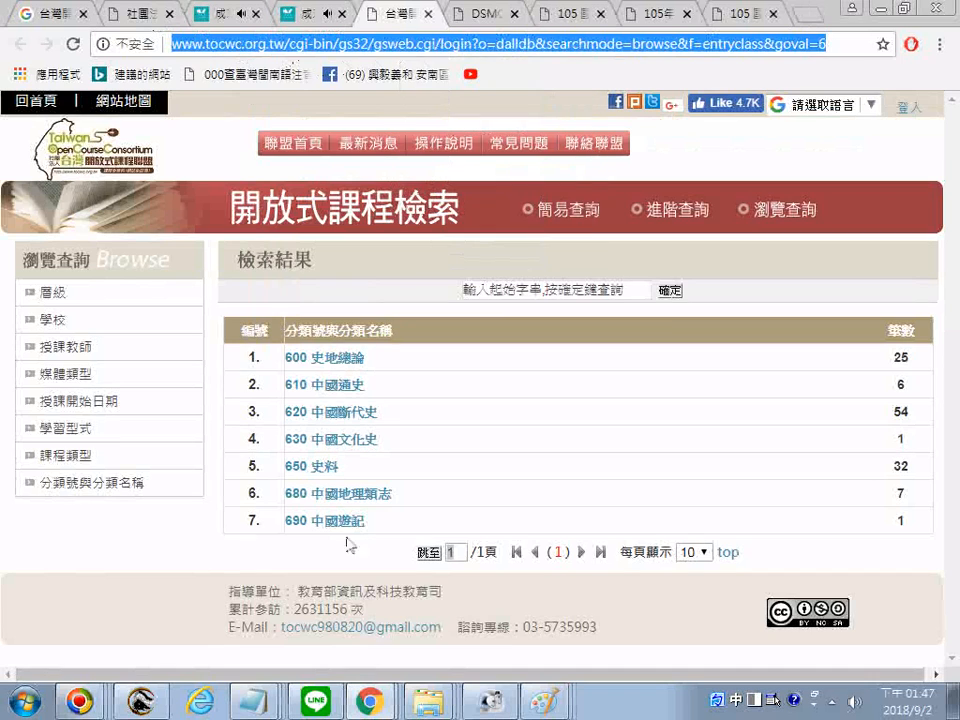
click(264, 706)
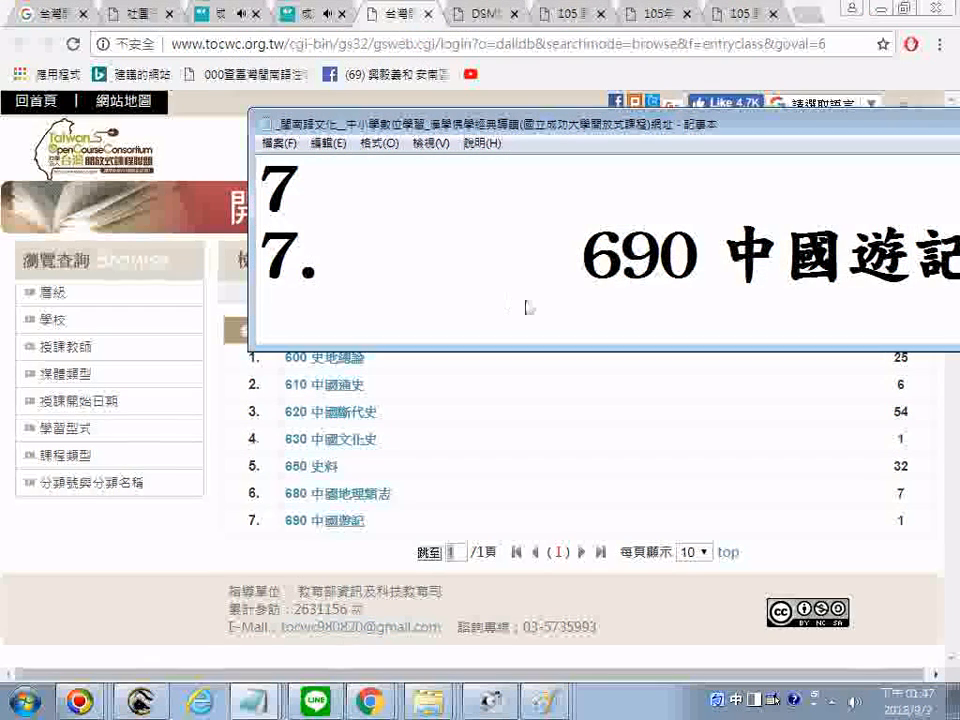
key(ctrl+a)
key(Delete)
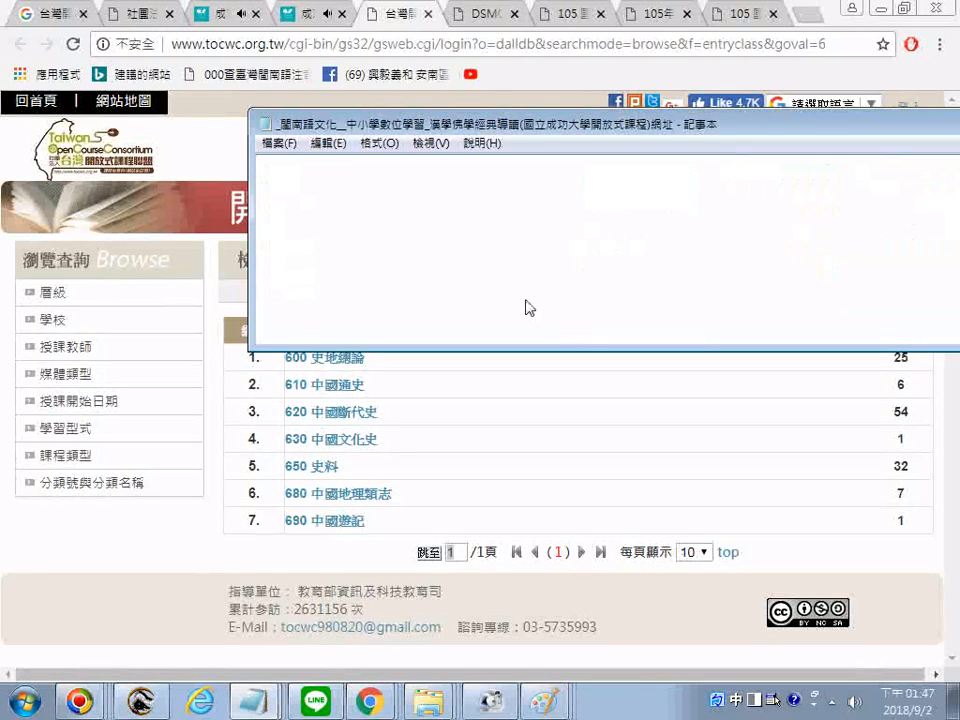
key(ctrl+v)
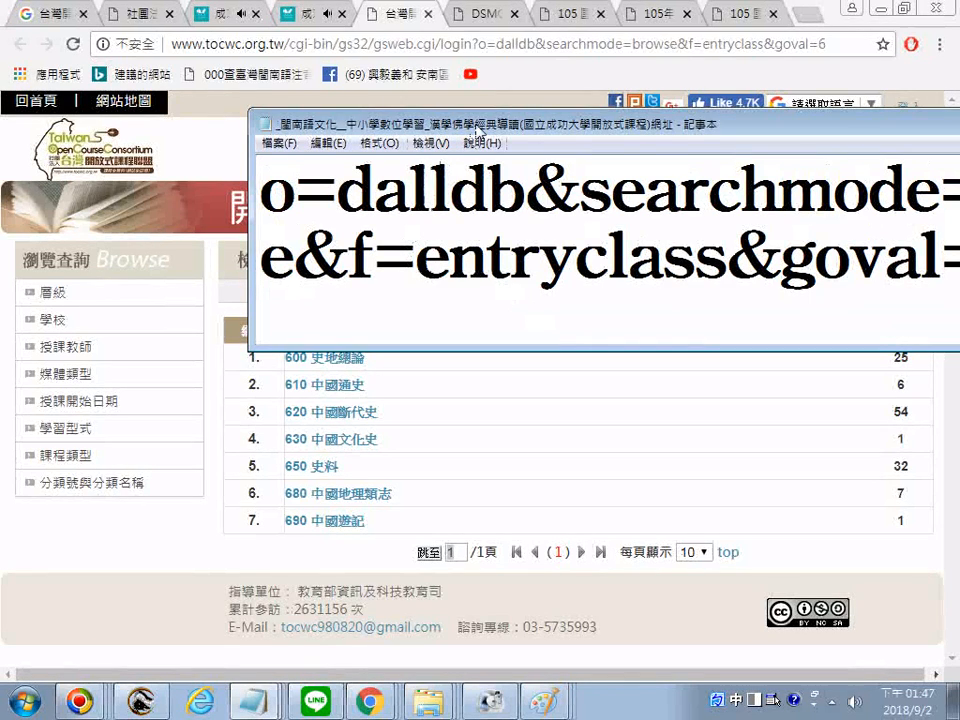
Step: Set the Notepad font size to 25
drag(478, 129, 275, 363)
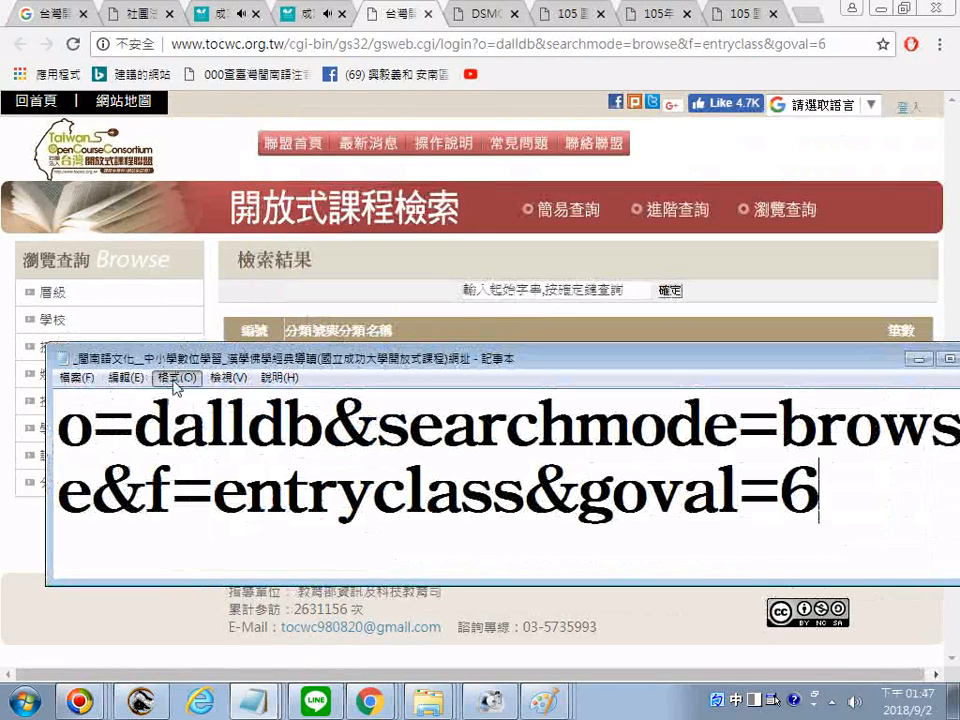
click(177, 378)
click(199, 424)
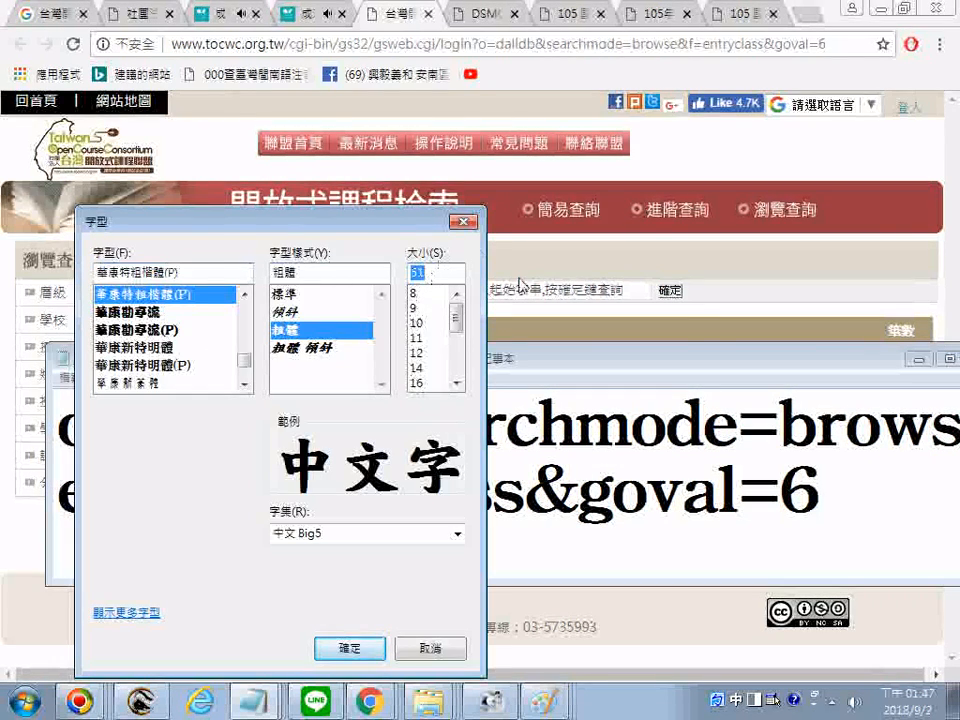
text(25)
key(Return)
Step: Copy the link address of 600 史地總論 from the results table and paste it on a new line below that entry in Notepad
scroll(497, 434, up, 3)
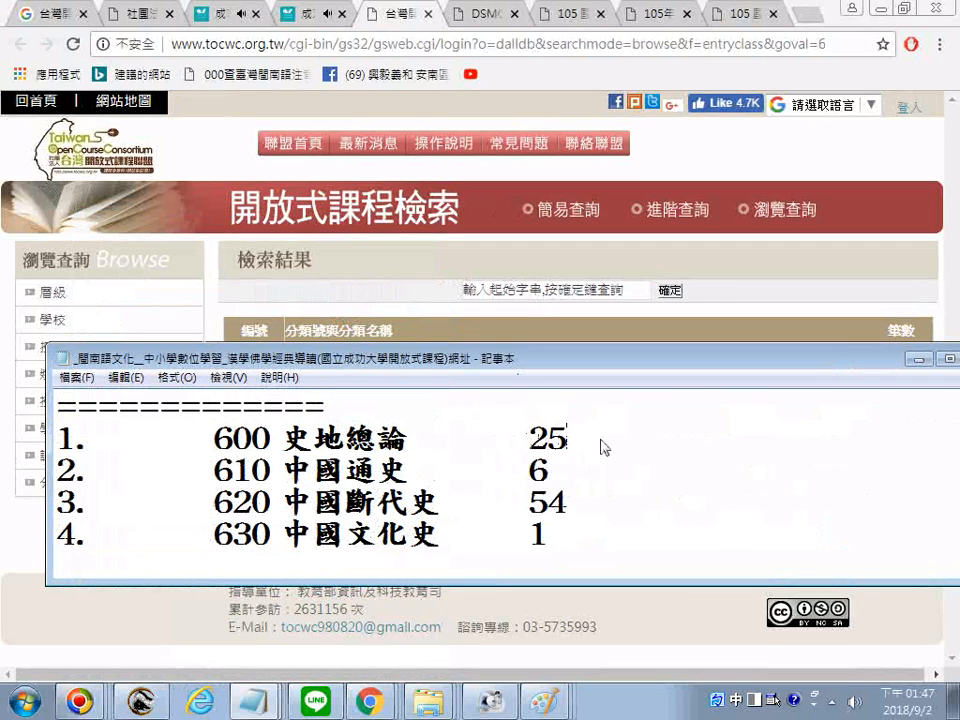
key(Return)
drag(397, 366, 741, 320)
right_click(342, 358)
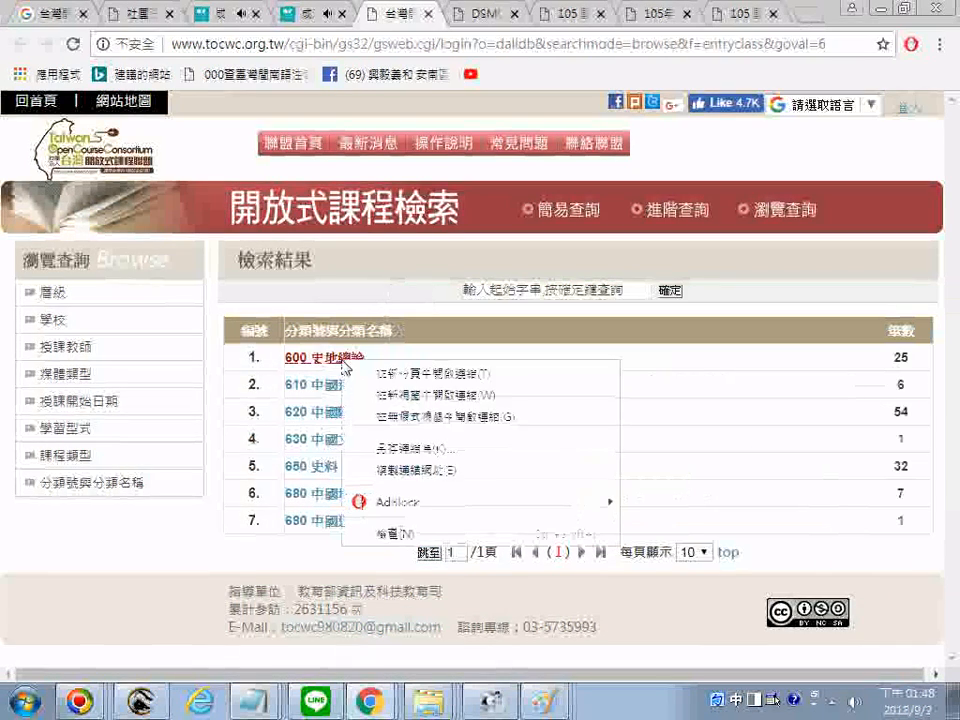
click(403, 471)
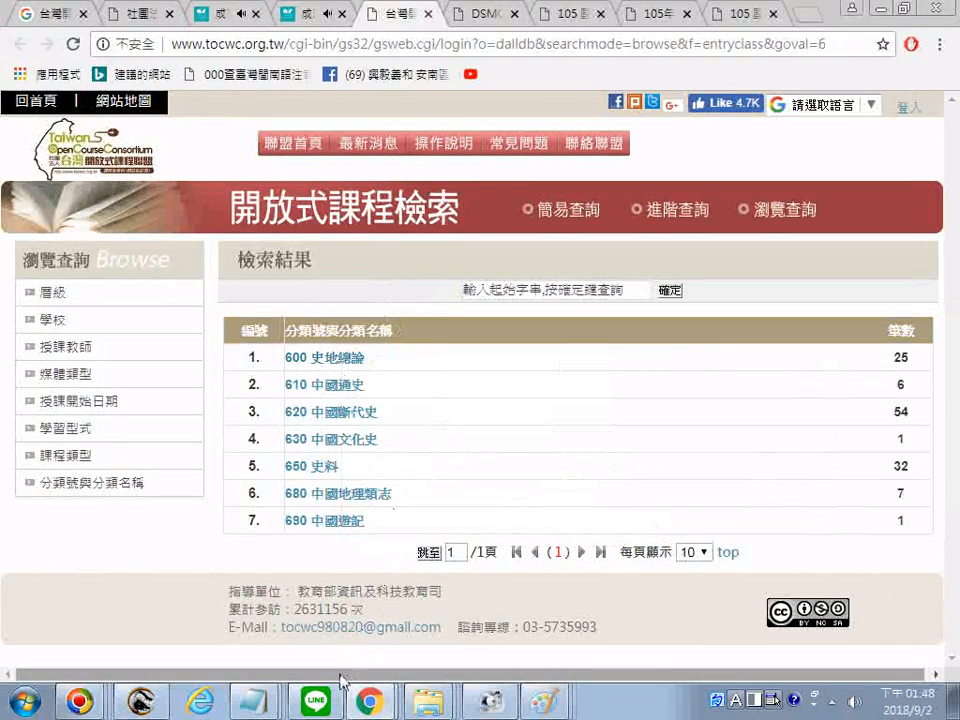
click(254, 700)
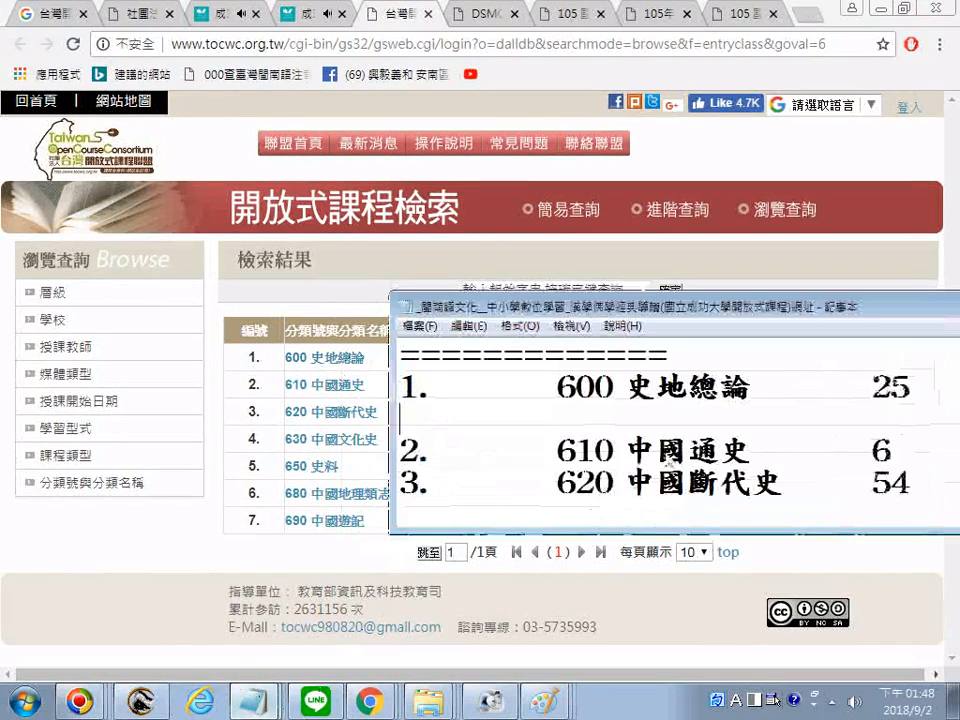
right_click(624, 415)
click(668, 500)
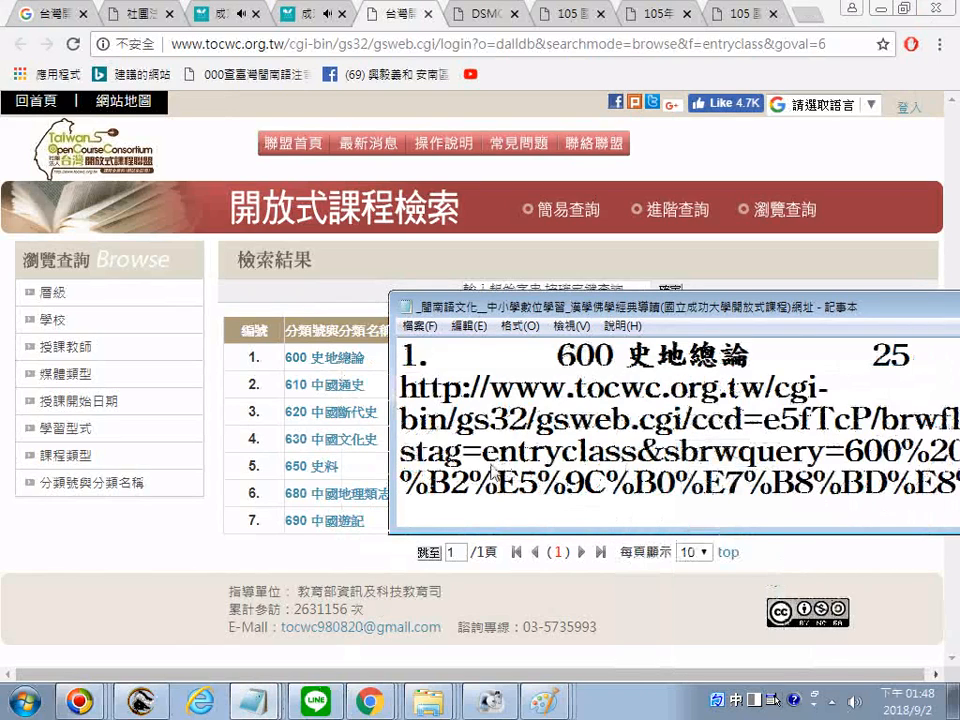
Step: Insert a blank line above and below the 610 中國通史 entry in the text file, removing the stray backslash before entry 3
scroll(455, 437, down, 1)
click(403, 452)
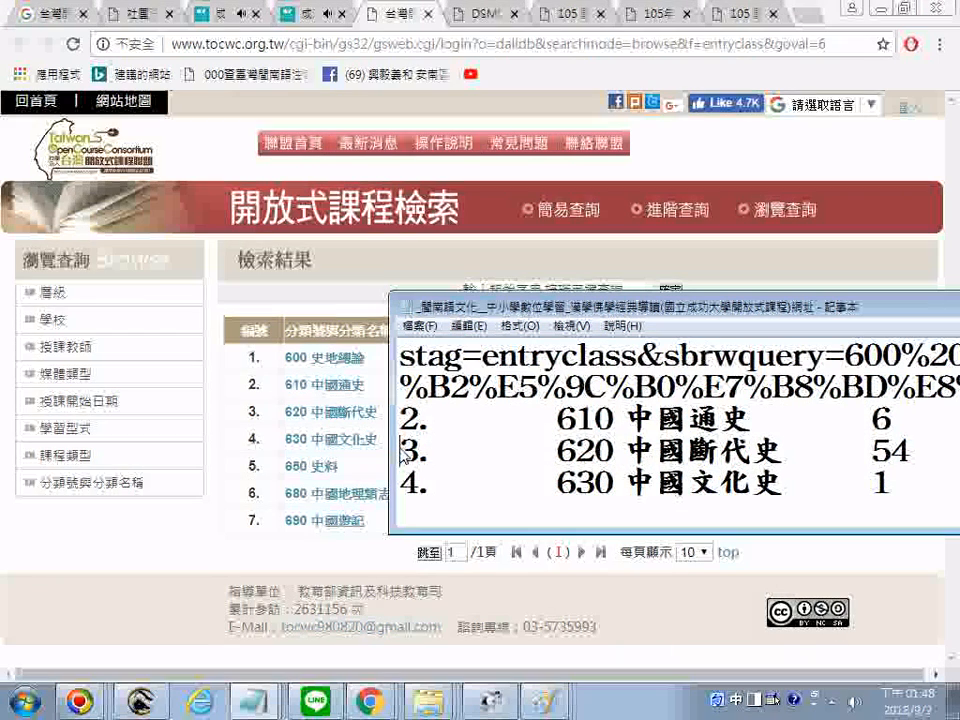
text(\)
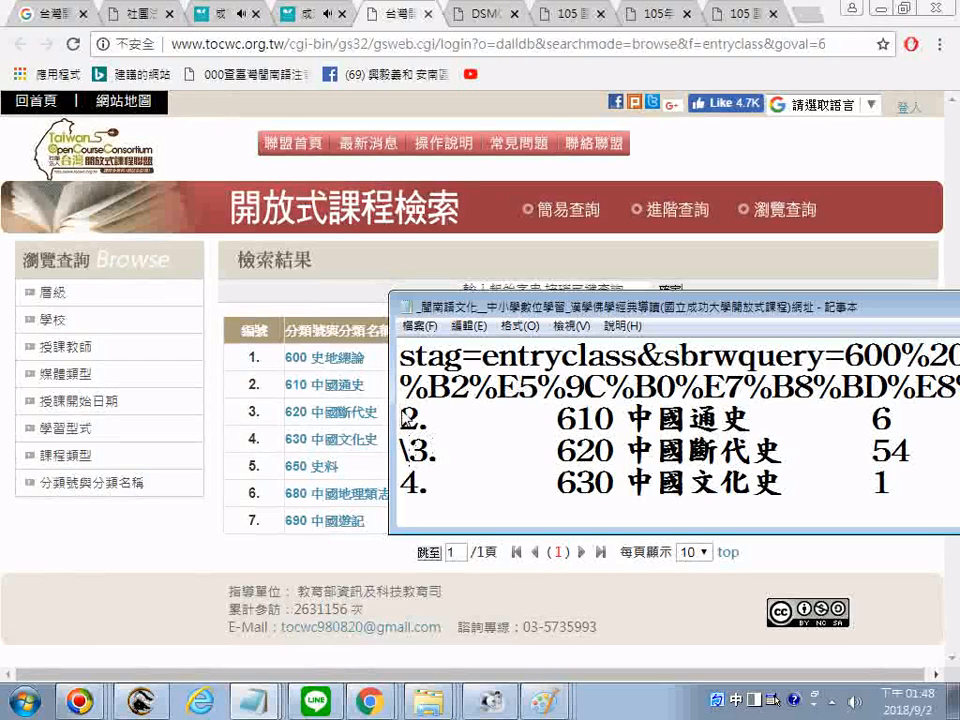
click(403, 418)
key(Return)
key(shift)
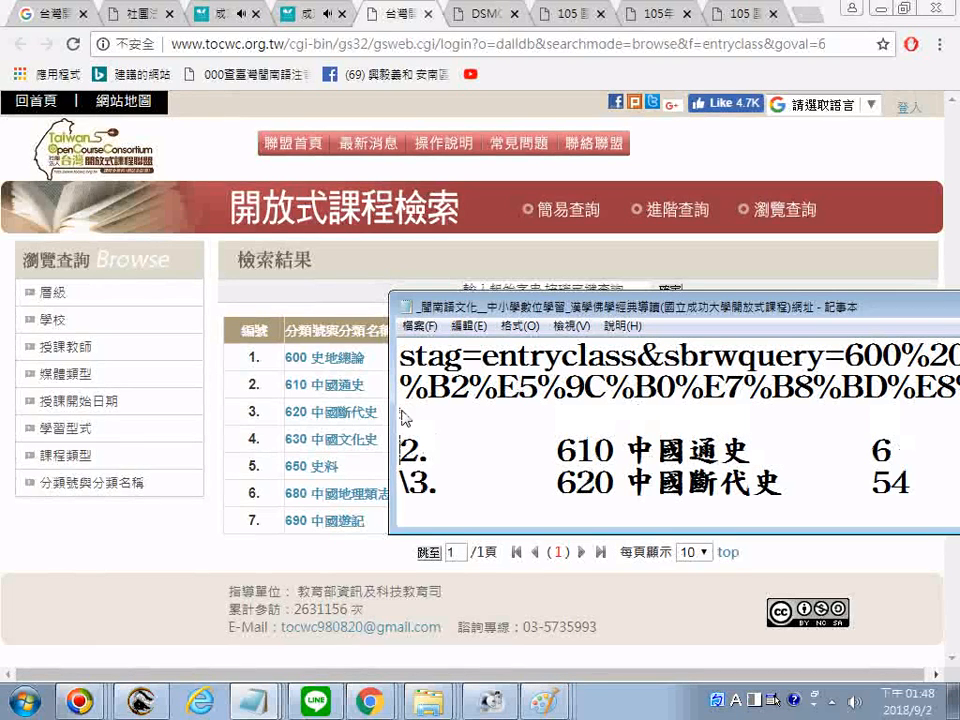
click(413, 488)
key(BackSpace)
key(Return)
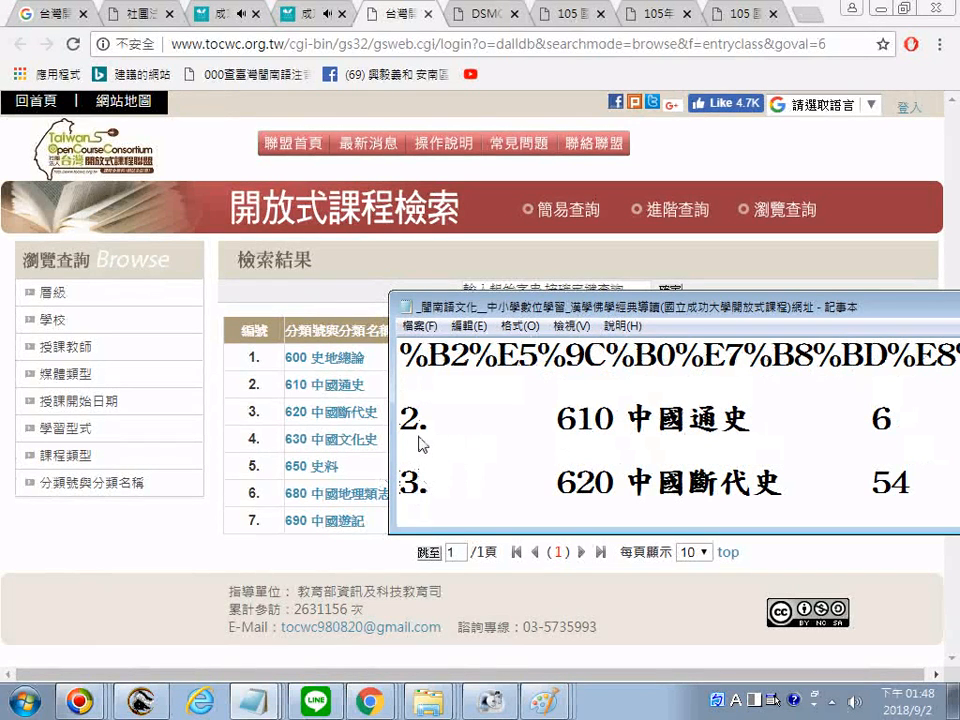
Step: Copy the link address of 610 中國通史 from the results table and paste it below that entry in Notepad
right_click(323, 383)
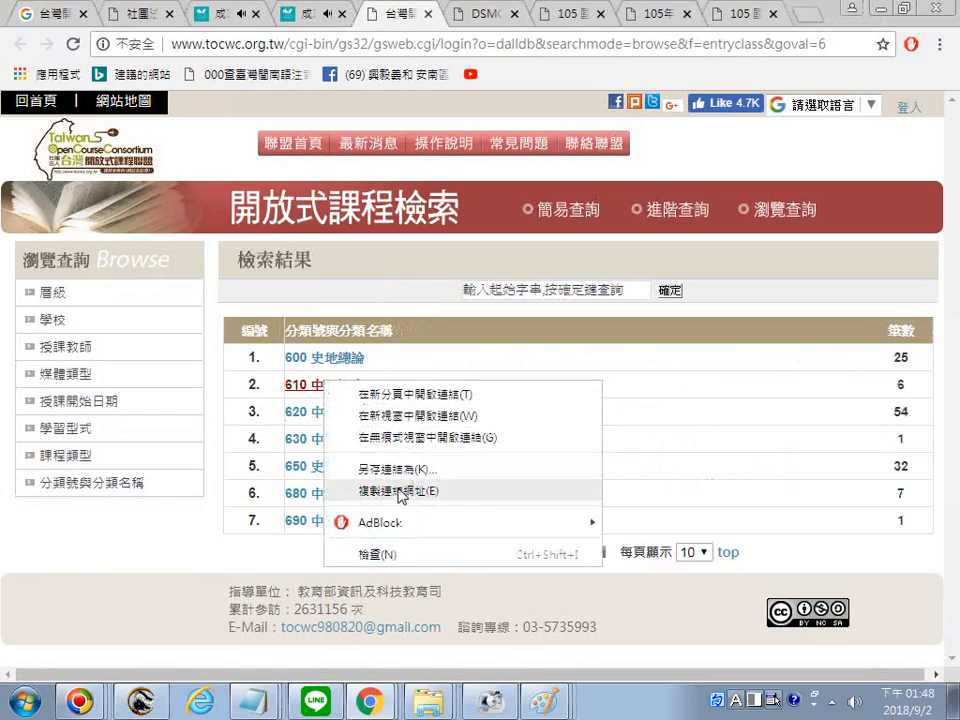
click(401, 491)
key(alt+Tab)
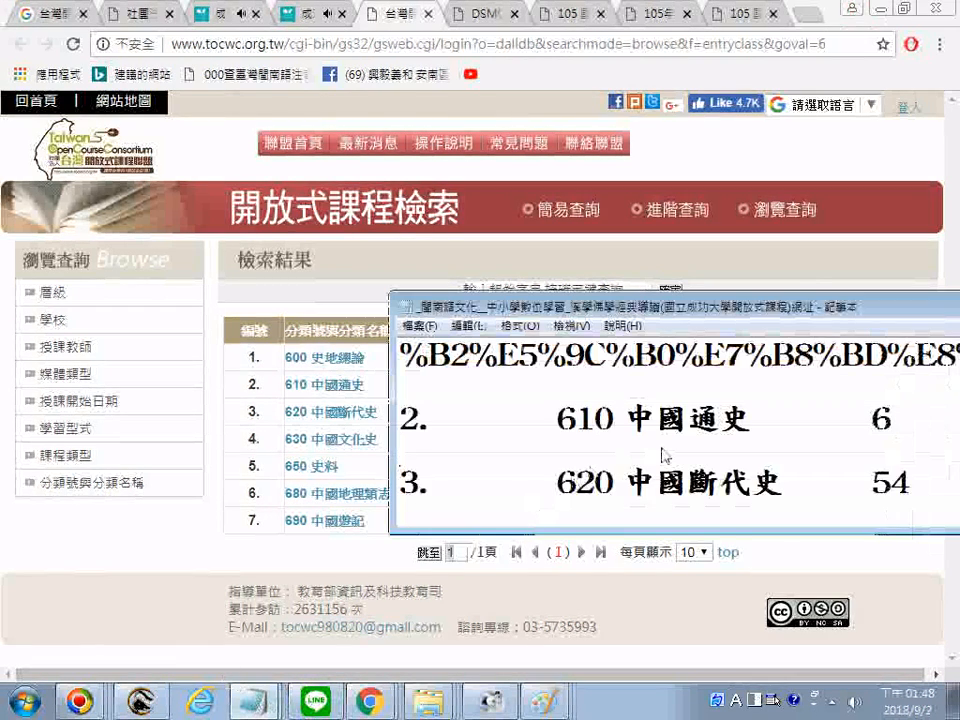
right_click(629, 440)
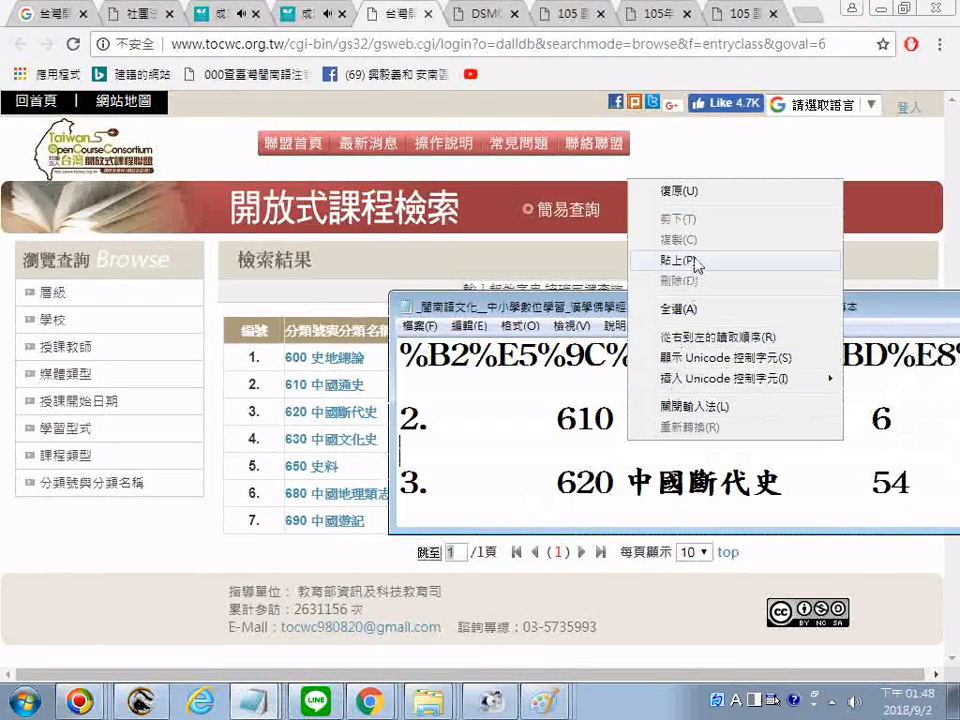
click(697, 266)
Step: Insert two blank lines between the 620 中國斷代史 and 630 中國文化史 entries in the text file
scroll(432, 474, down, 1)
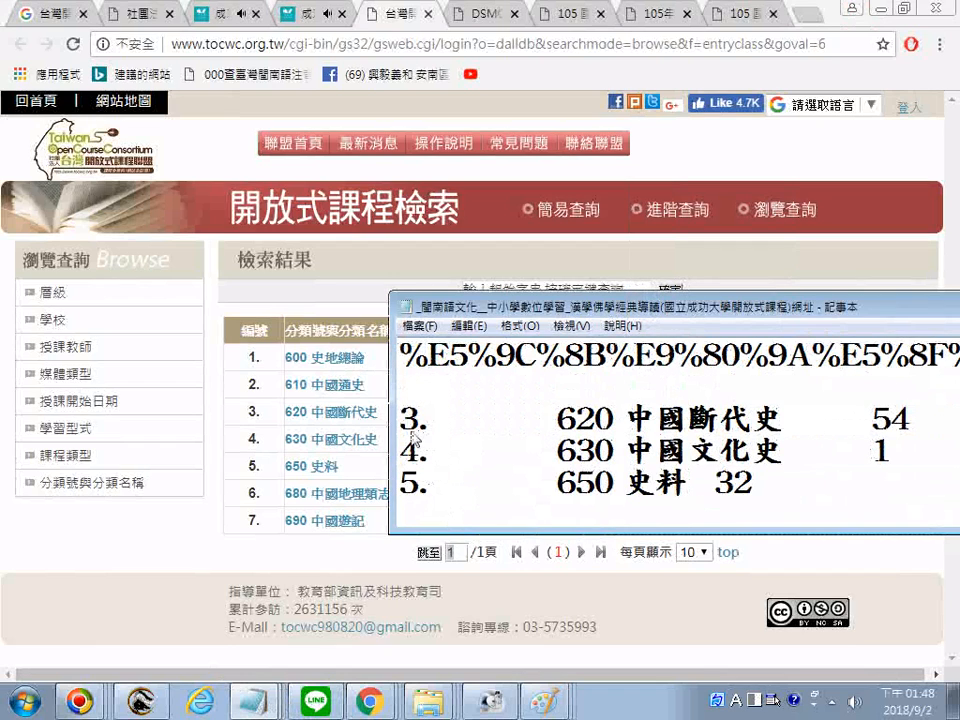
key(Return)
key(Return)
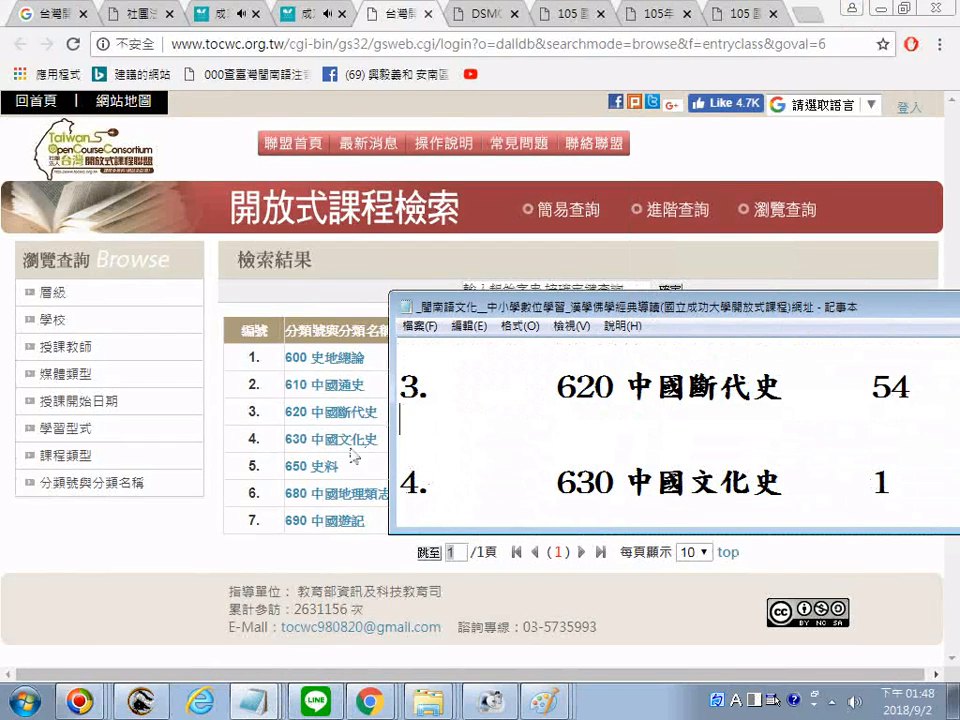
Step: Copy the link address of 620 中國斷代史 from the results table and paste it below that entry in Notepad
click(320, 425)
right_click(340, 411)
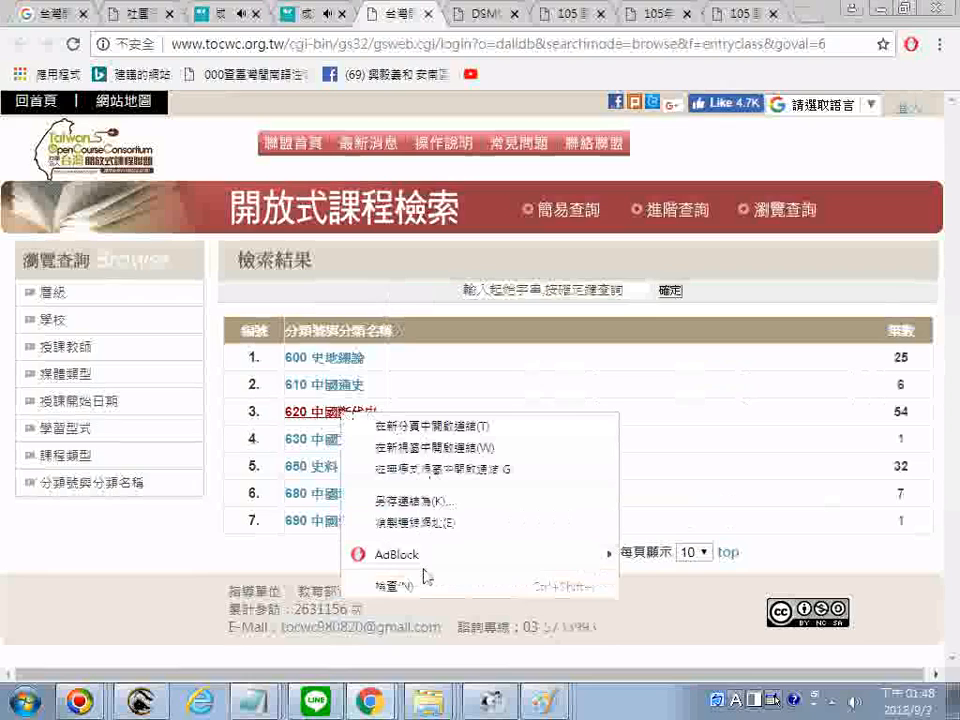
click(410, 523)
click(245, 700)
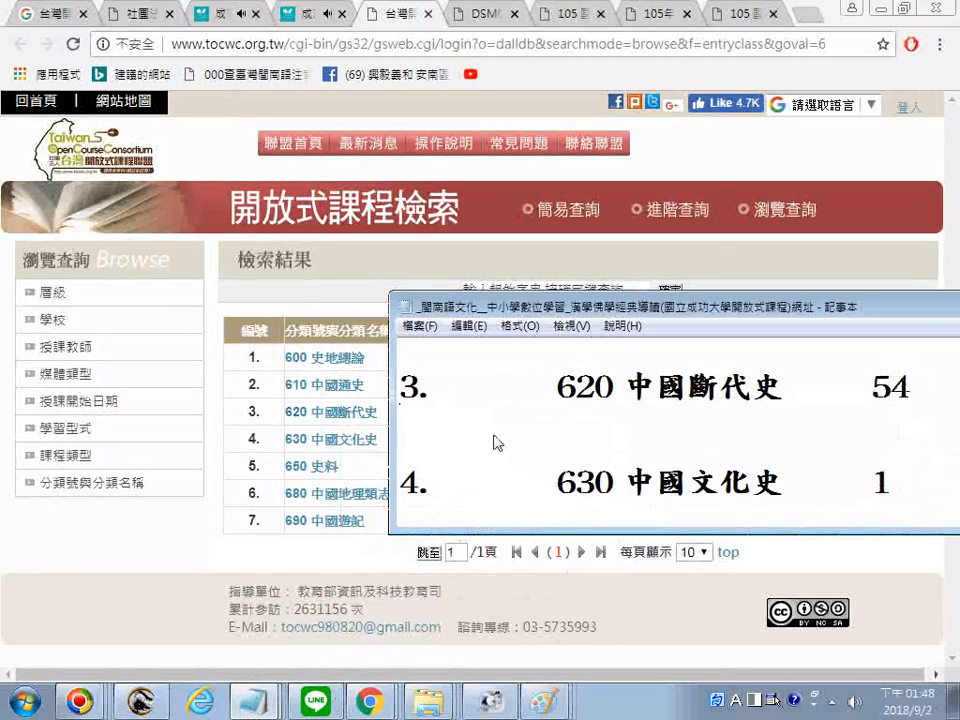
right_click(497, 443)
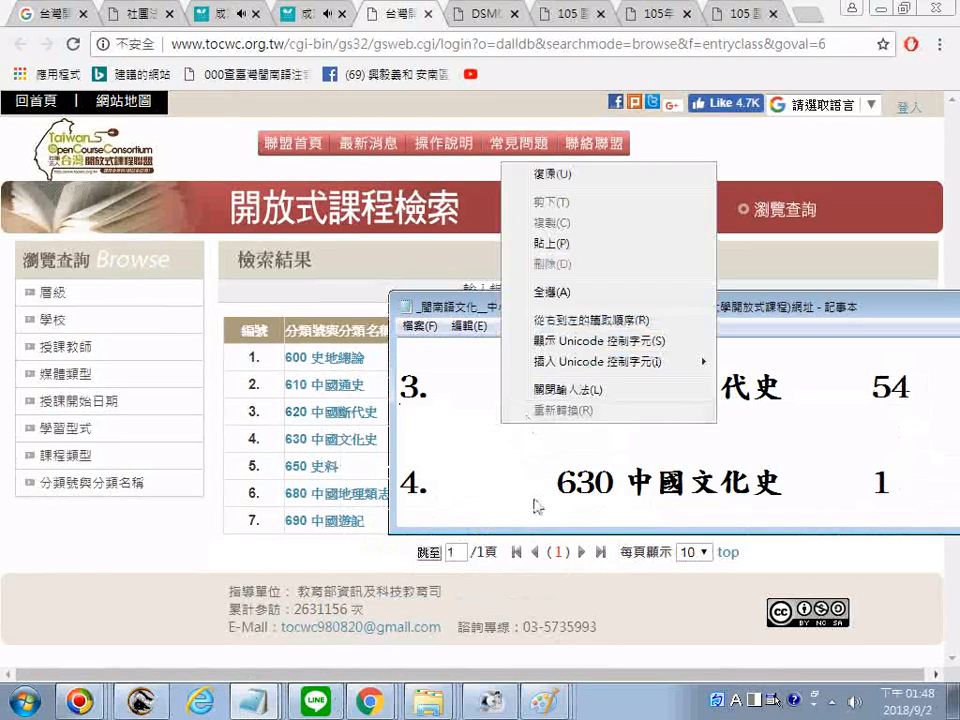
click(590, 251)
Step: Insert two blank lines below each of the 630 中國文化史, 650 史料 and 680 中國地理類志 entries in the text file
scroll(416, 397, down, 1)
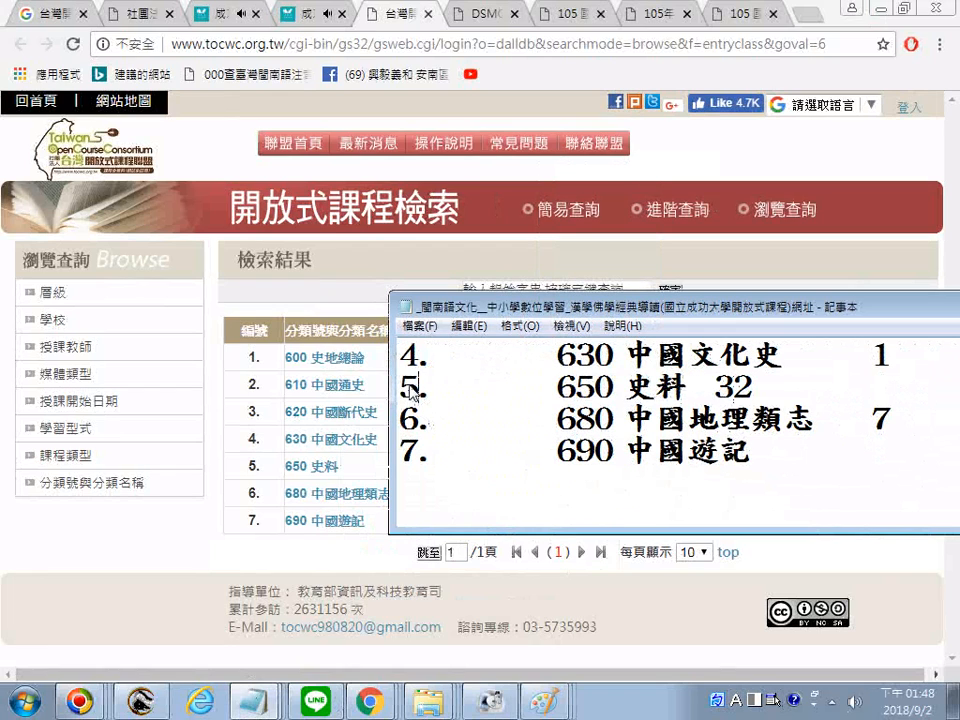
key(Return)
key(Return)
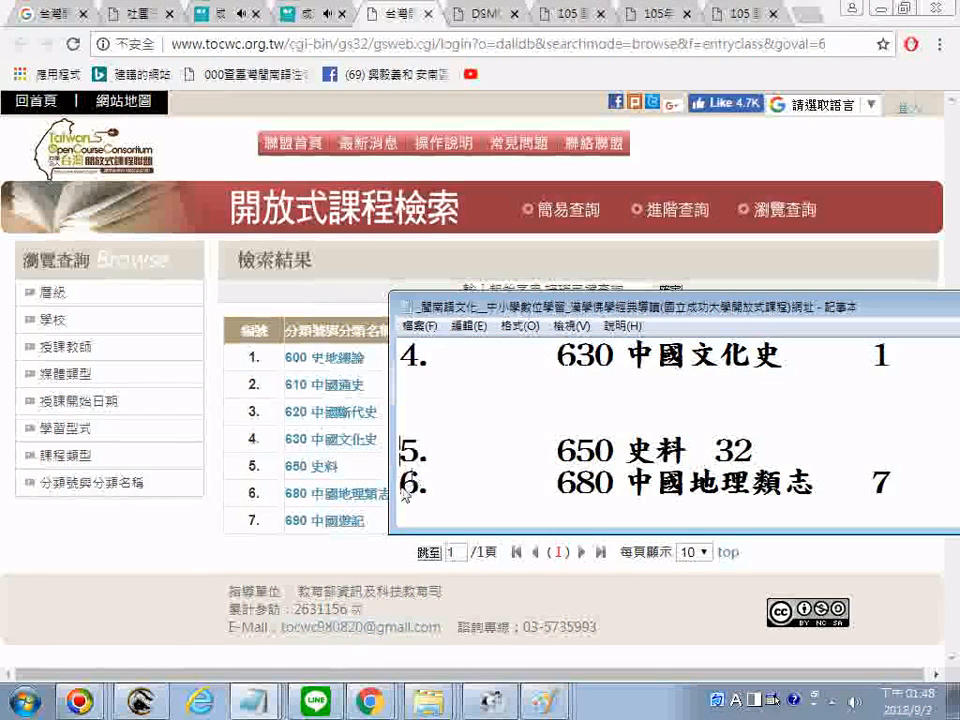
key(Down)
key(Return)
scroll(410, 488, down, 1)
key(Down)
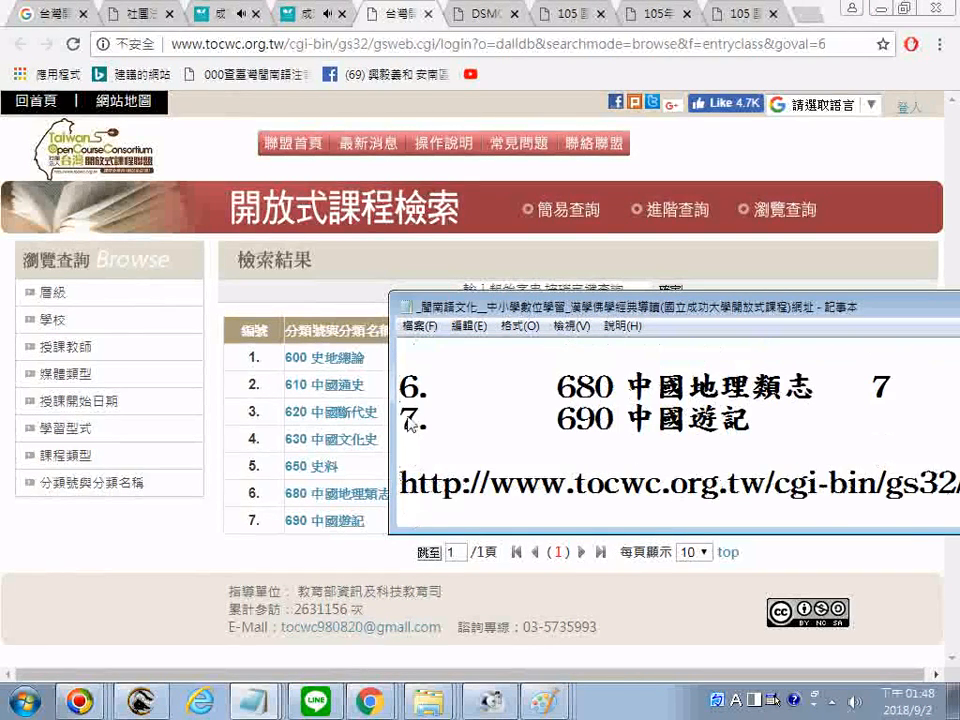
key(Return)
Step: Copy the link address of 630 中國文化史 from the results table and paste it below that entry in Notepad
scroll(447, 418, up, 2)
scroll(450, 504, up, 1)
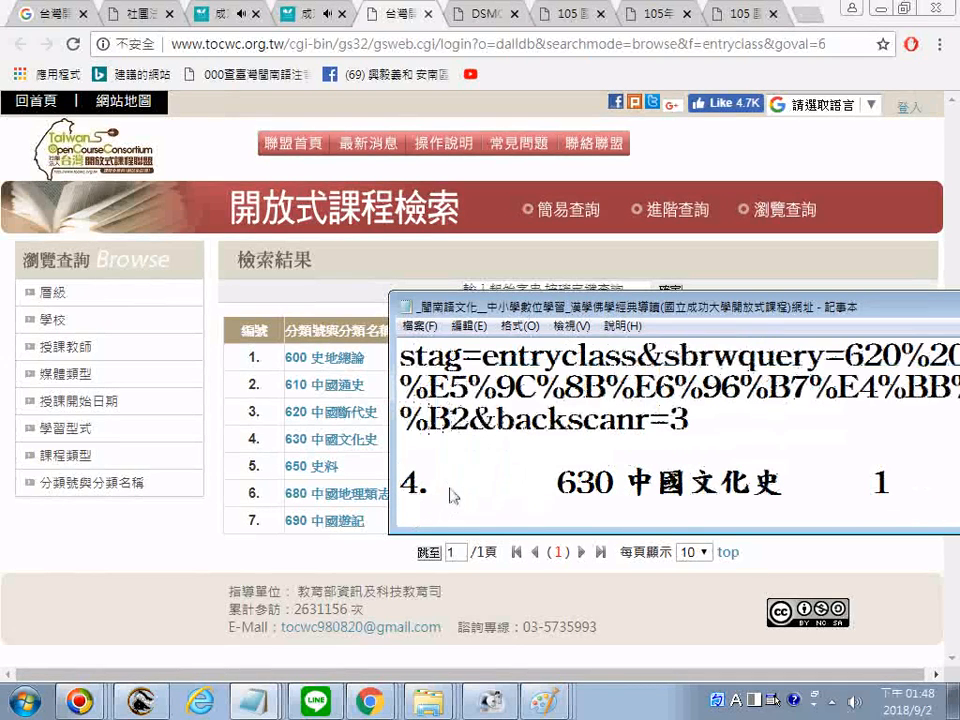
scroll(450, 505, down, 1)
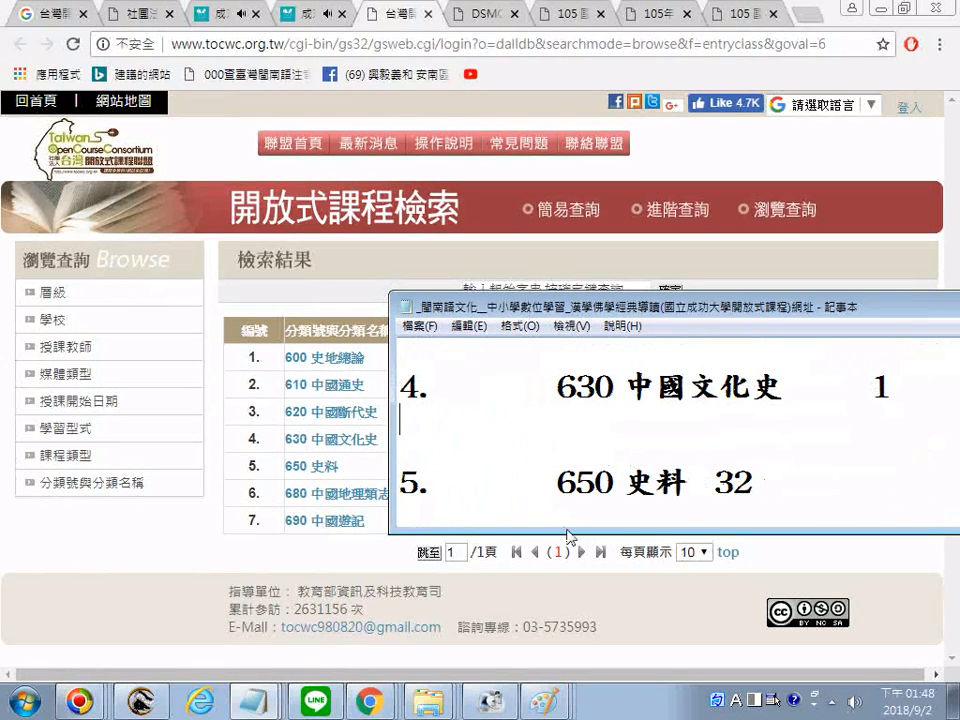
right_click(362, 438)
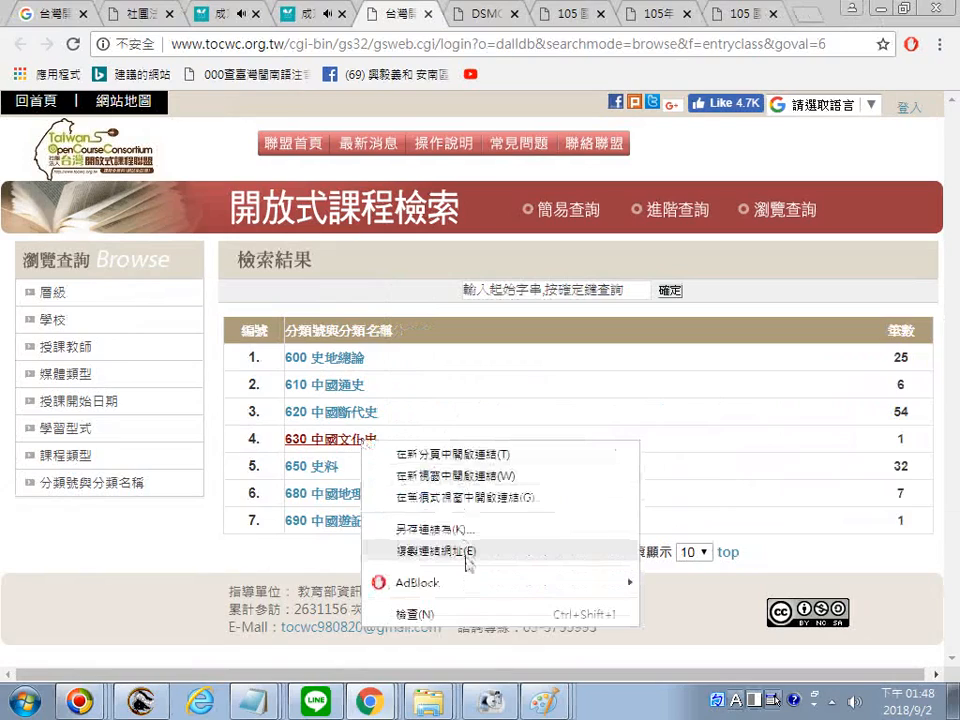
click(425, 551)
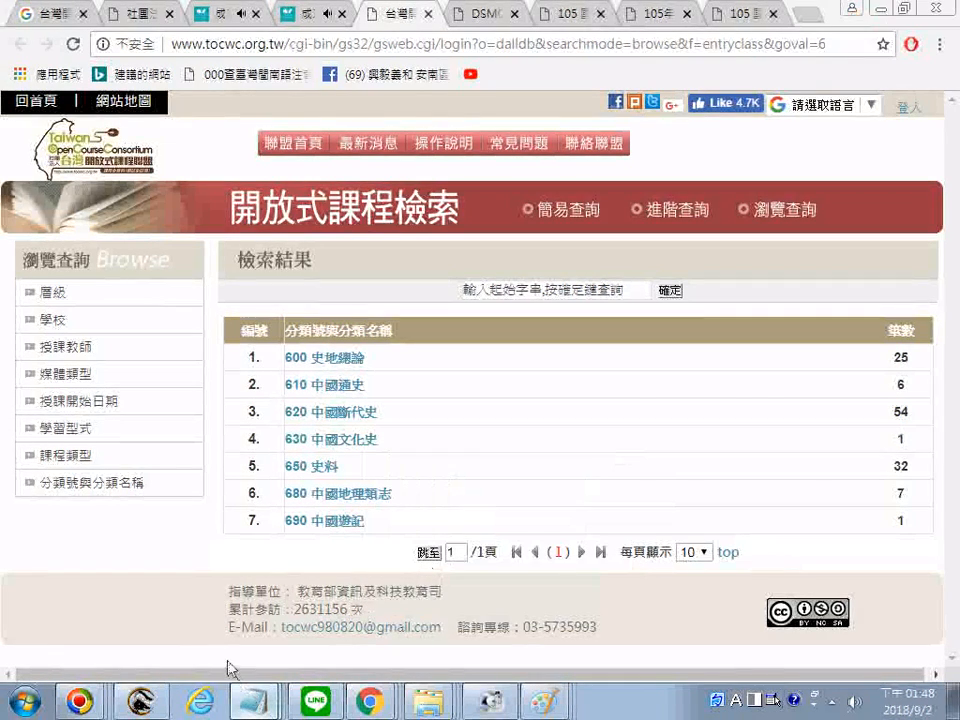
click(255, 703)
right_click(550, 432)
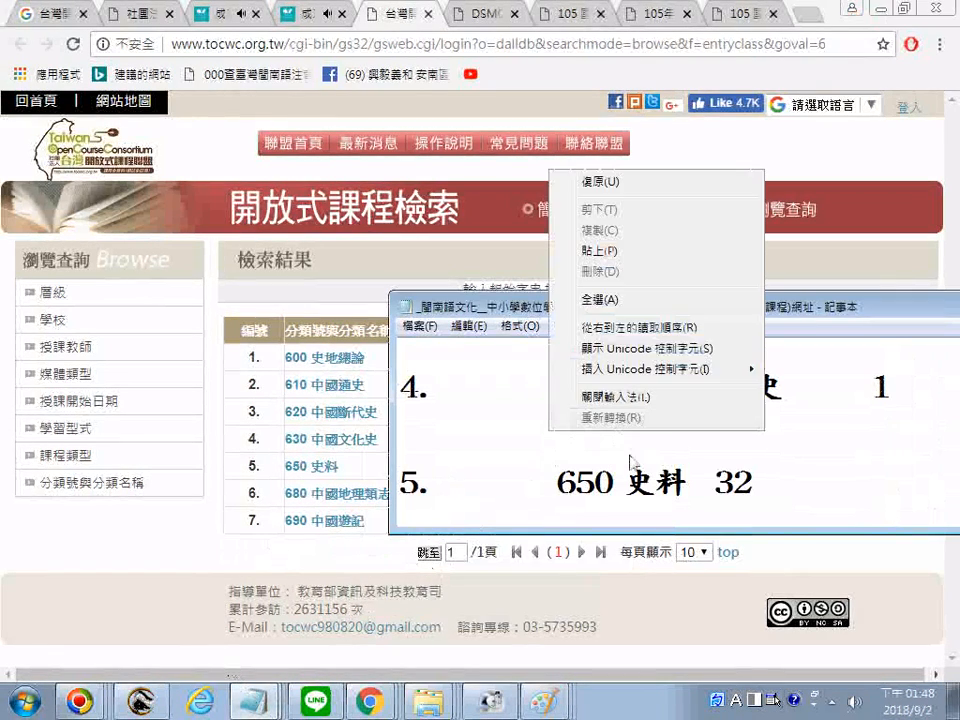
click(608, 251)
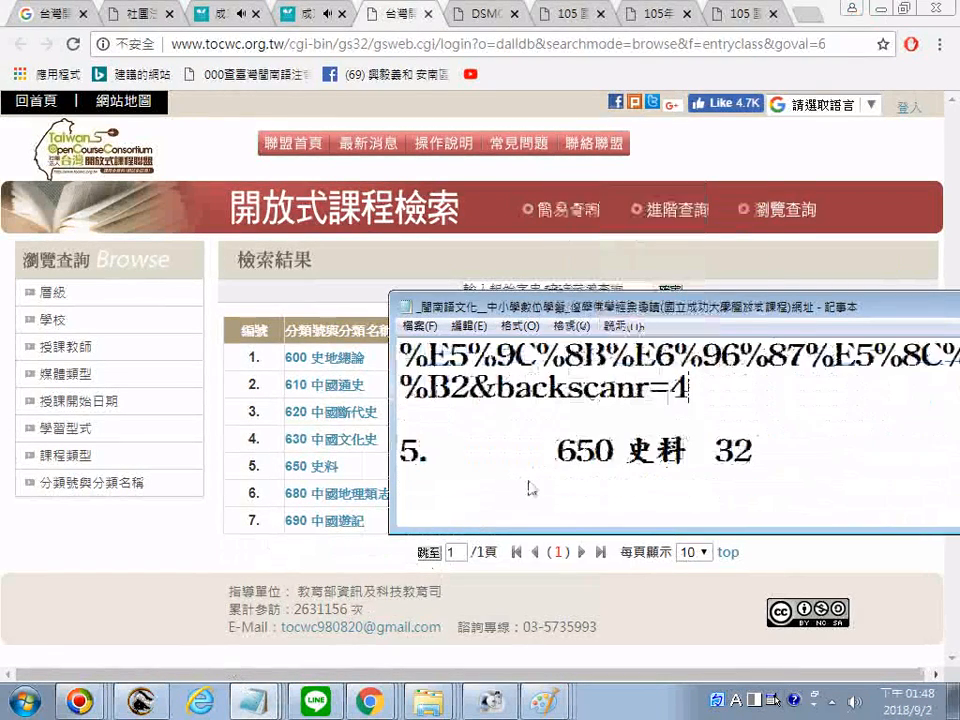
Step: Copy the link address of 650 史料 from the results table and paste it below that entry in Notepad
right_click(326, 466)
click(401, 578)
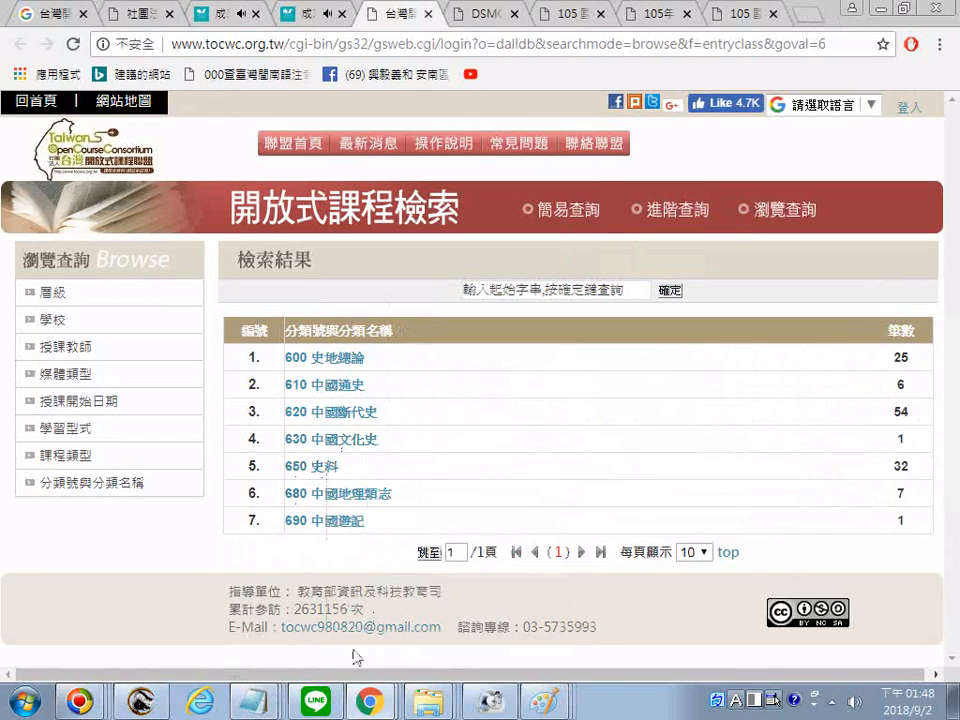
click(255, 700)
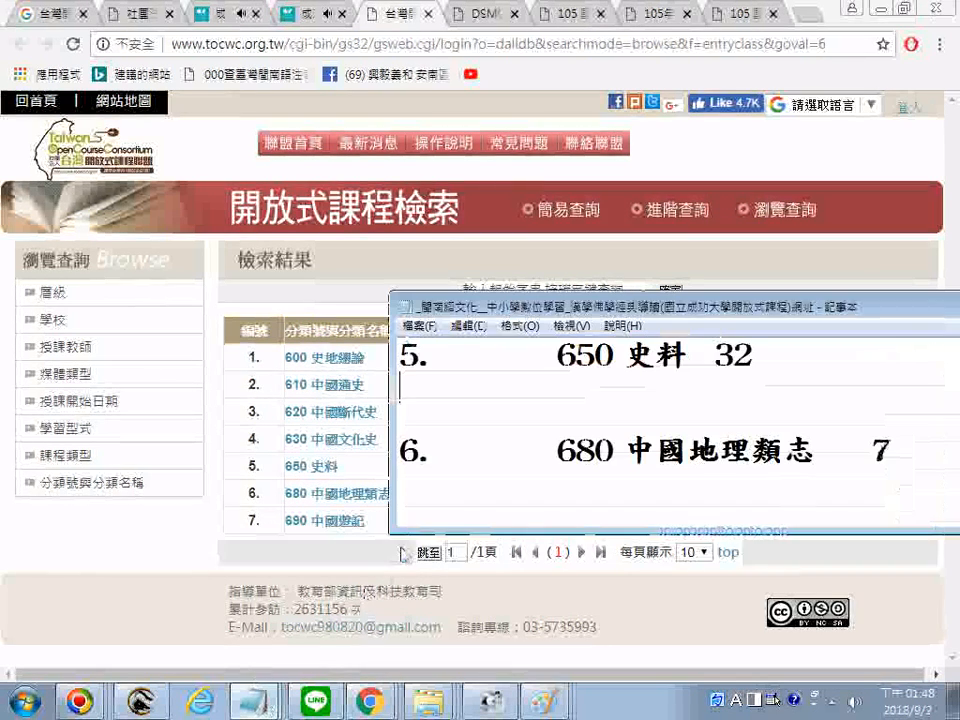
right_click(493, 383)
click(561, 467)
Step: Copy the link address of 680 中國地理類志 from the results table and paste it below that entry in Notepad
scroll(499, 480, down, 2)
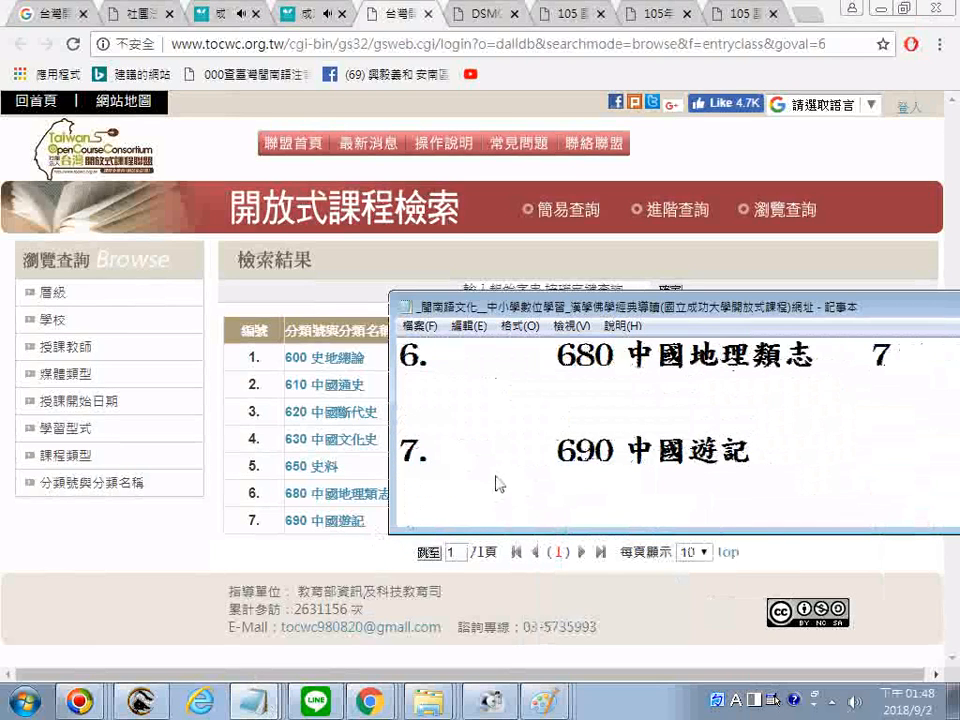
right_click(355, 492)
click(426, 604)
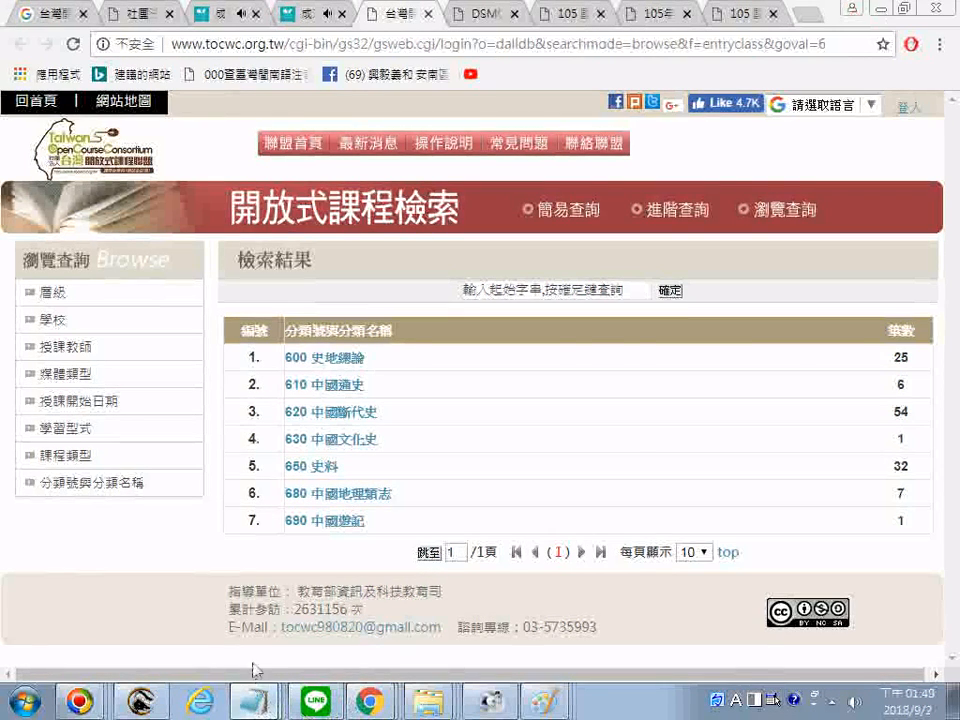
click(255, 700)
right_click(600, 467)
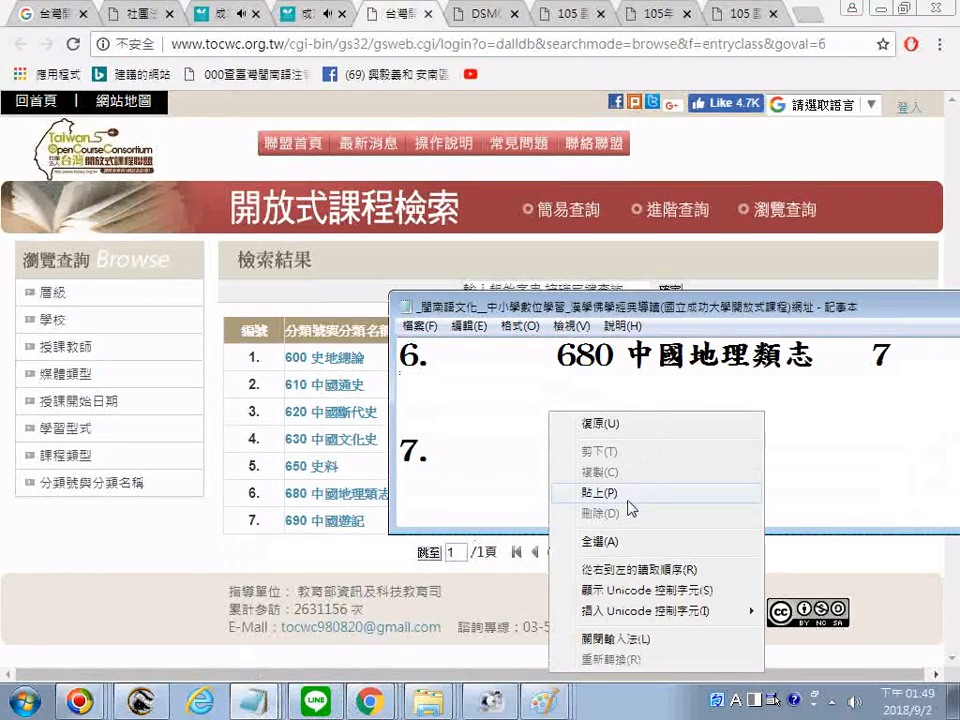
click(634, 491)
Step: Add a blank line below the 690 中國遊記 entry and paste its link address there, copied from the results table
scroll(518, 482, down, 2)
click(529, 412)
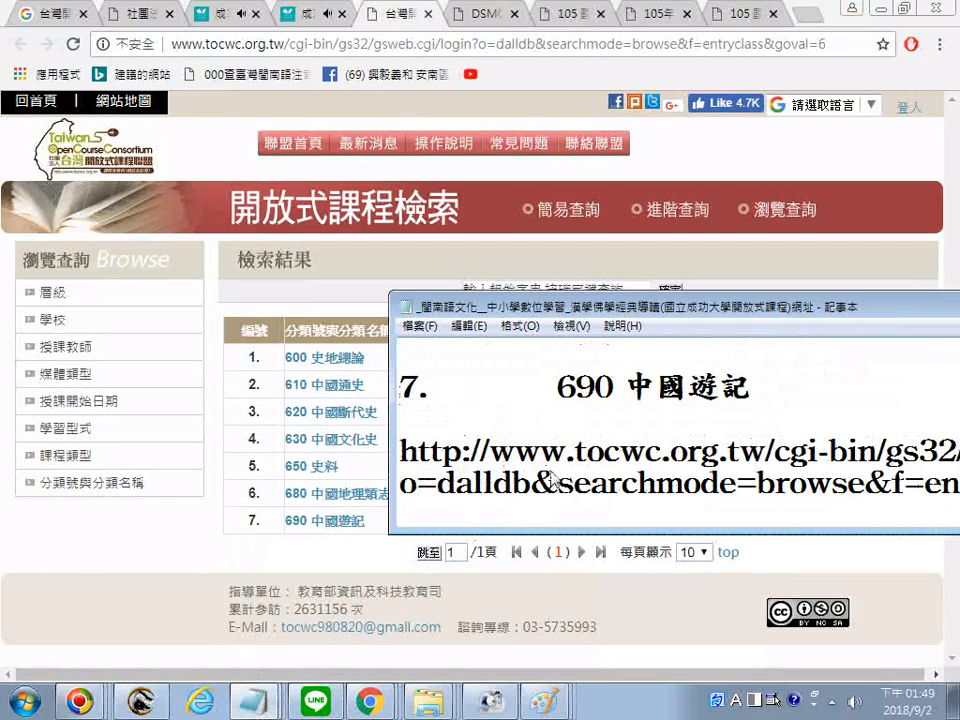
key(Return)
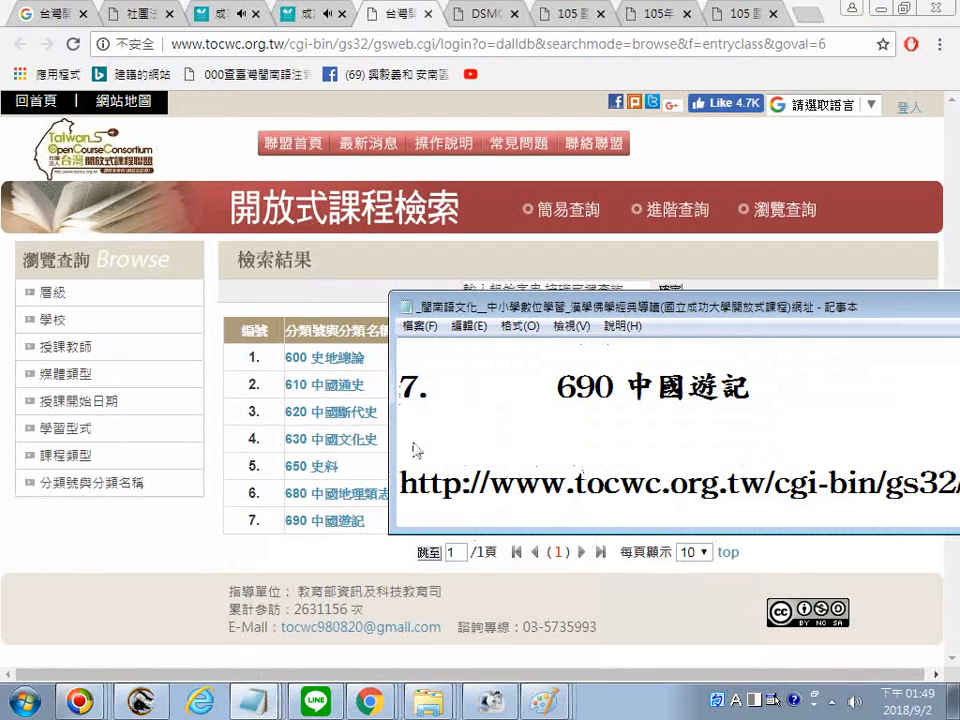
right_click(333, 527)
click(394, 449)
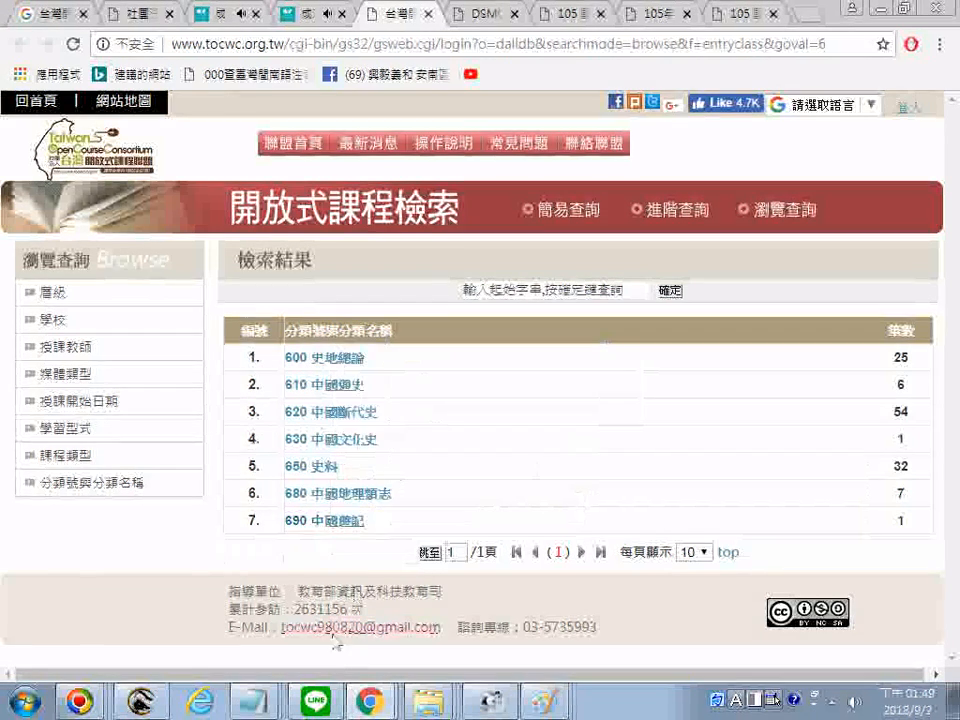
key(alt+Tab)
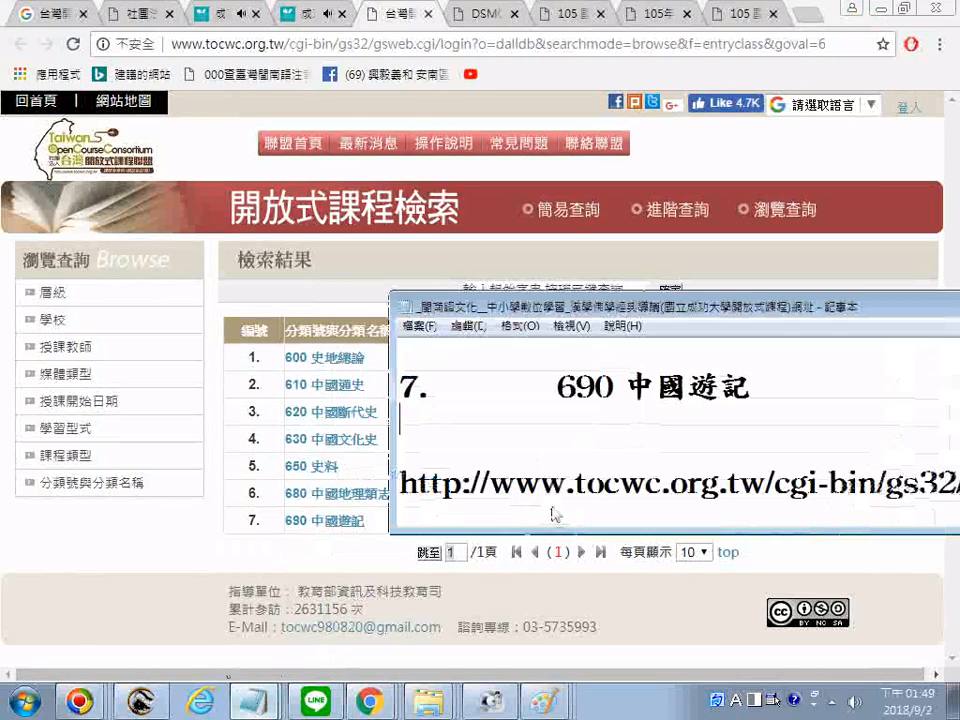
right_click(543, 444)
click(590, 253)
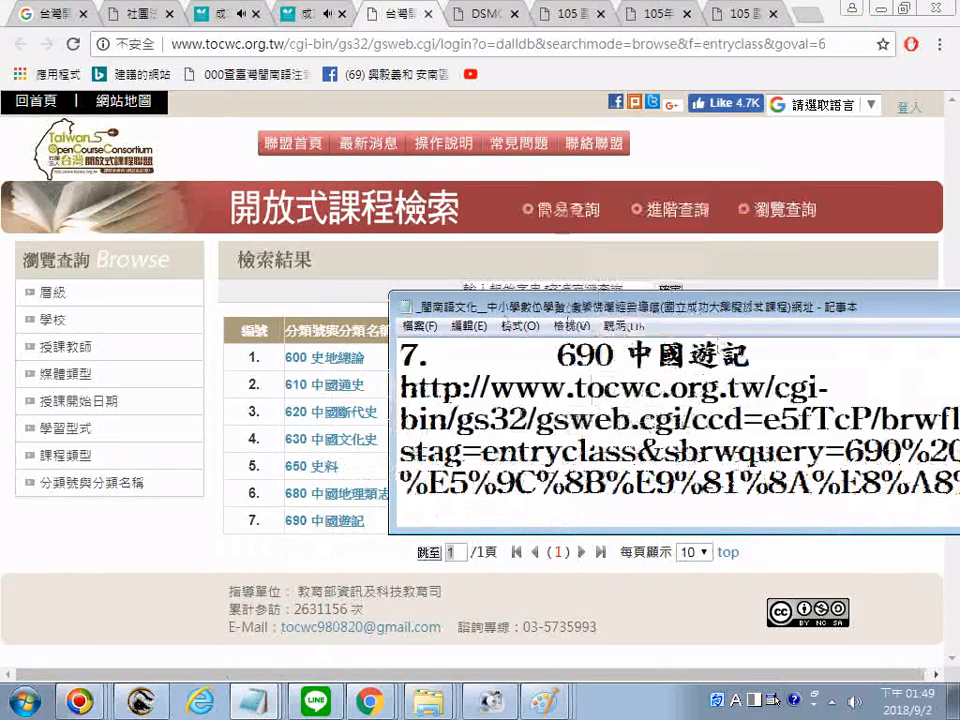
Step: Save the text file and return to the search results page in the browser
click(419, 326)
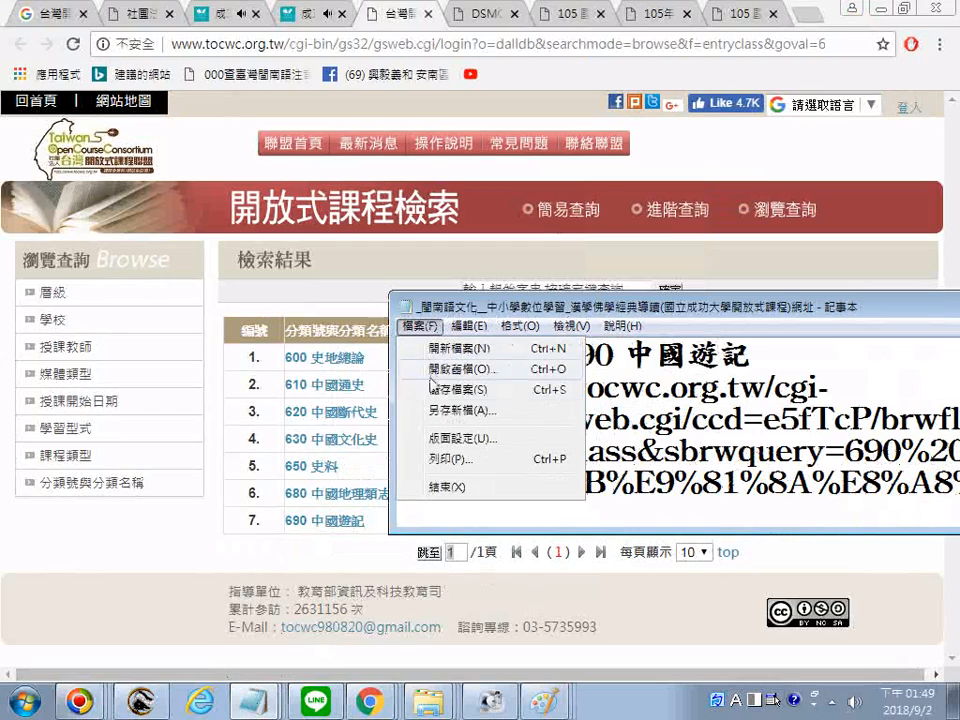
click(439, 390)
scroll(325, 555, down, 1)
click(218, 553)
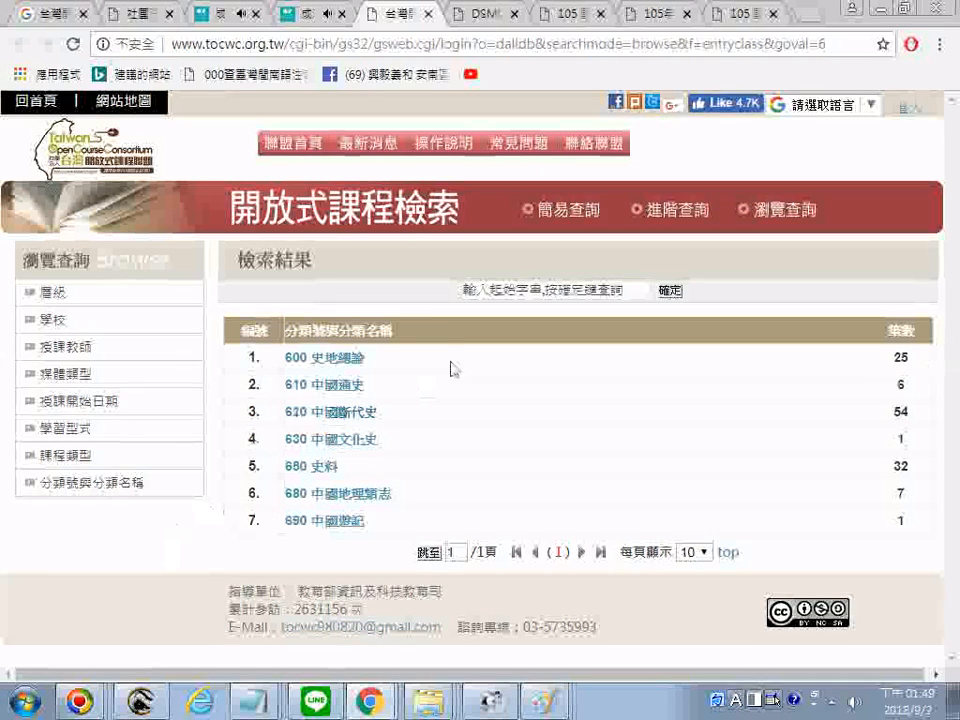
Step: Open the 600 史地總論, 610 中國通史, 620 中國斷代史 and 630 中國文化史 links in new tabs
right_click(333, 366)
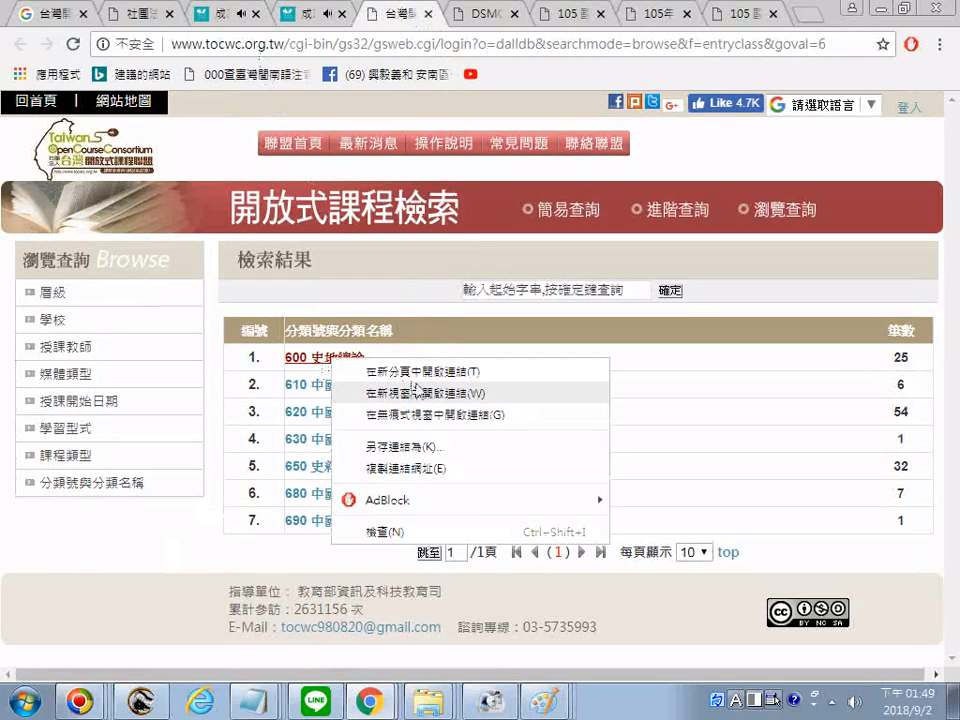
click(345, 370)
right_click(345, 387)
click(362, 394)
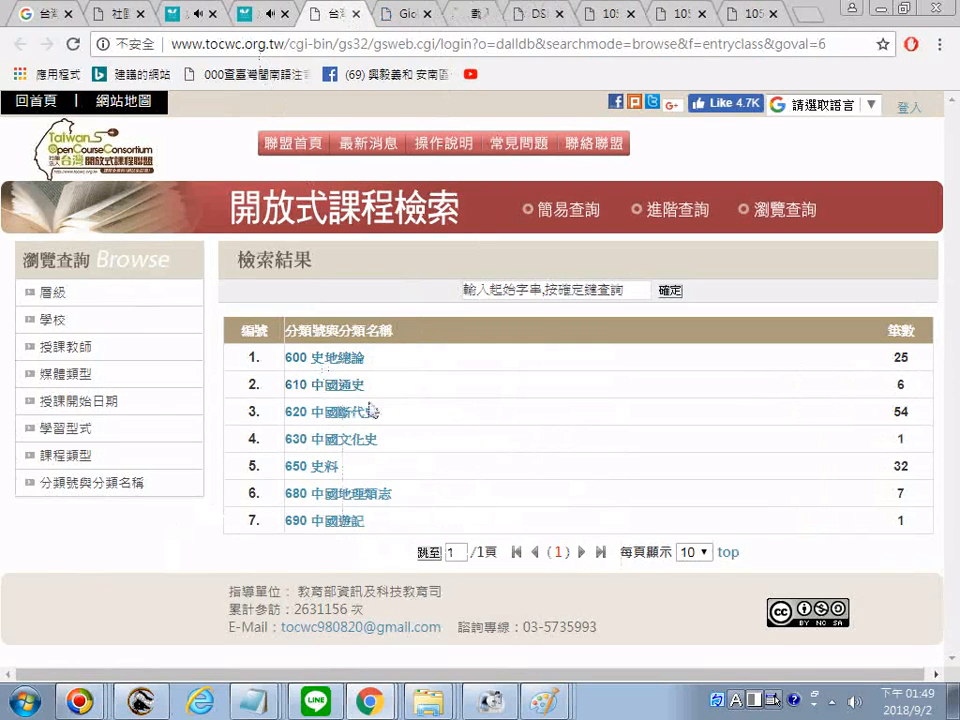
right_click(341, 410)
click(406, 426)
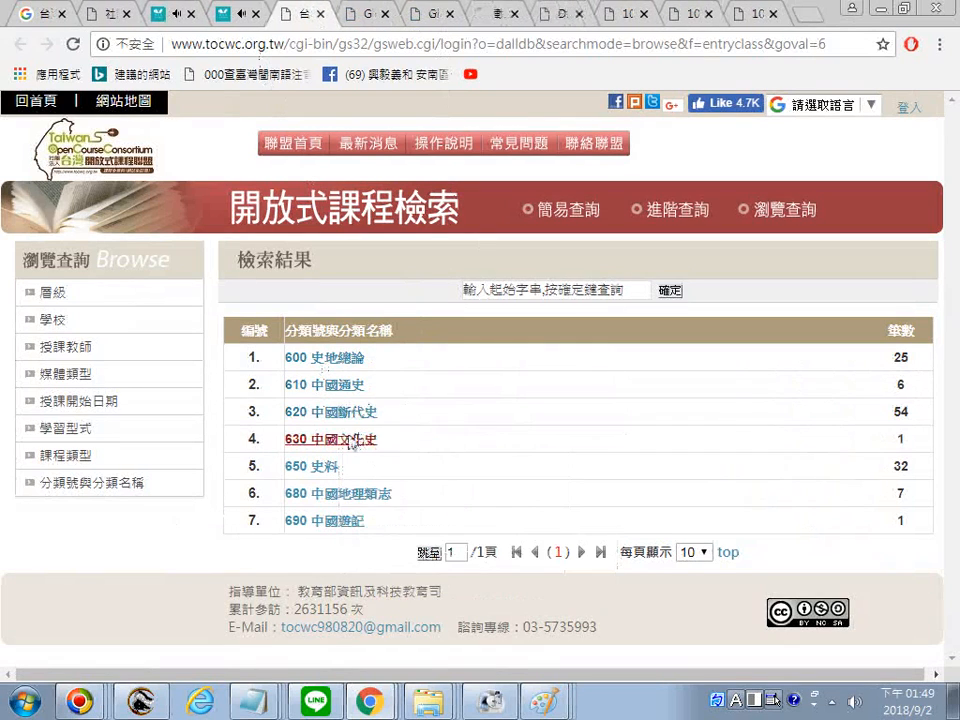
right_click(369, 430)
click(405, 446)
Step: Open the 650 史料, 680 中國地理類志 and 690 中國遊記 links in new tabs
right_click(320, 467)
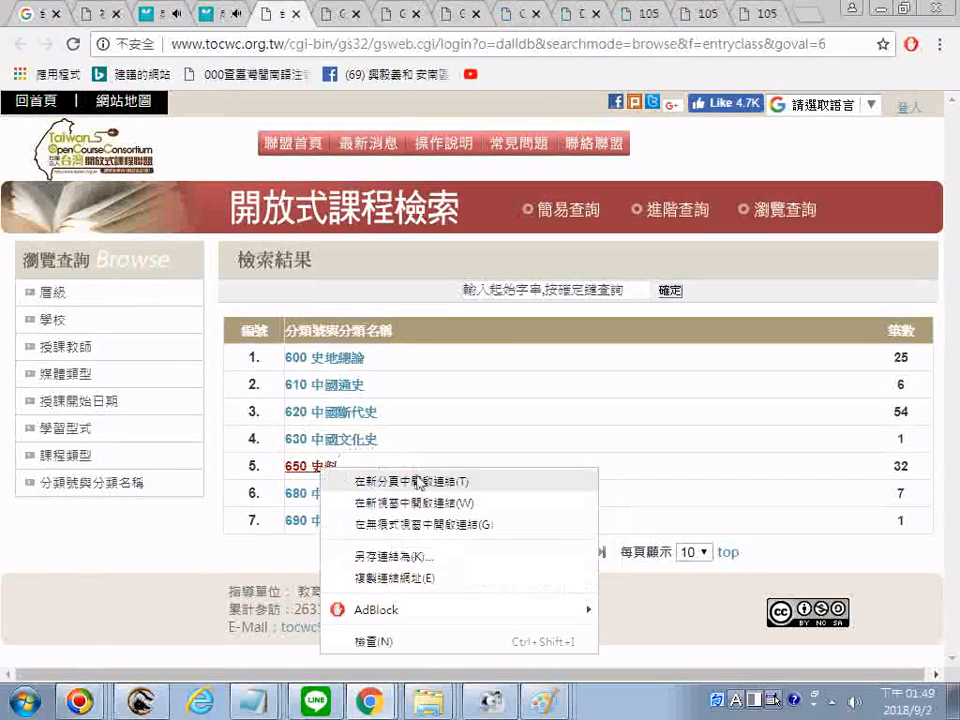
click(417, 482)
right_click(326, 494)
click(469, 322)
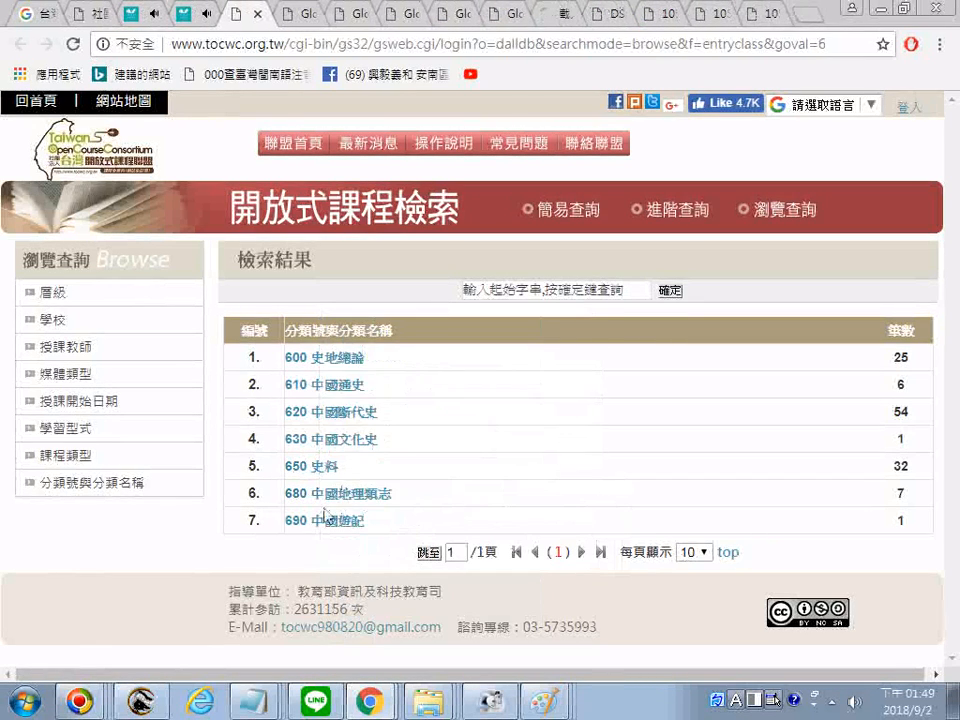
right_click(323, 513)
click(400, 345)
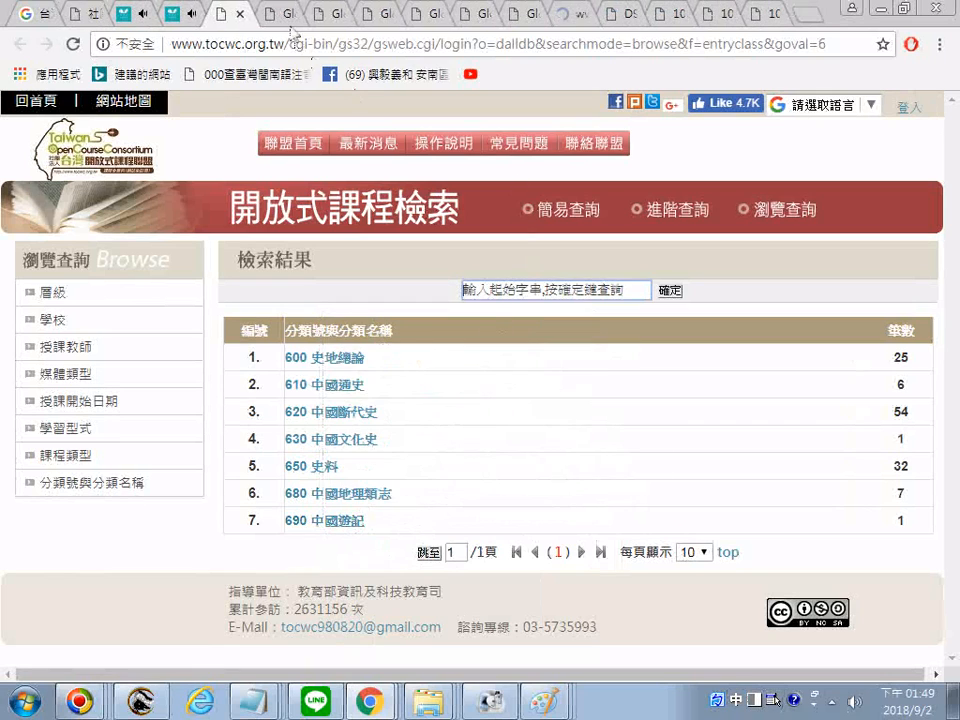
Step: Close the classification search results page and the Taiwan OpenCourseWare Consortium home page after looking over its course categories
click(240, 15)
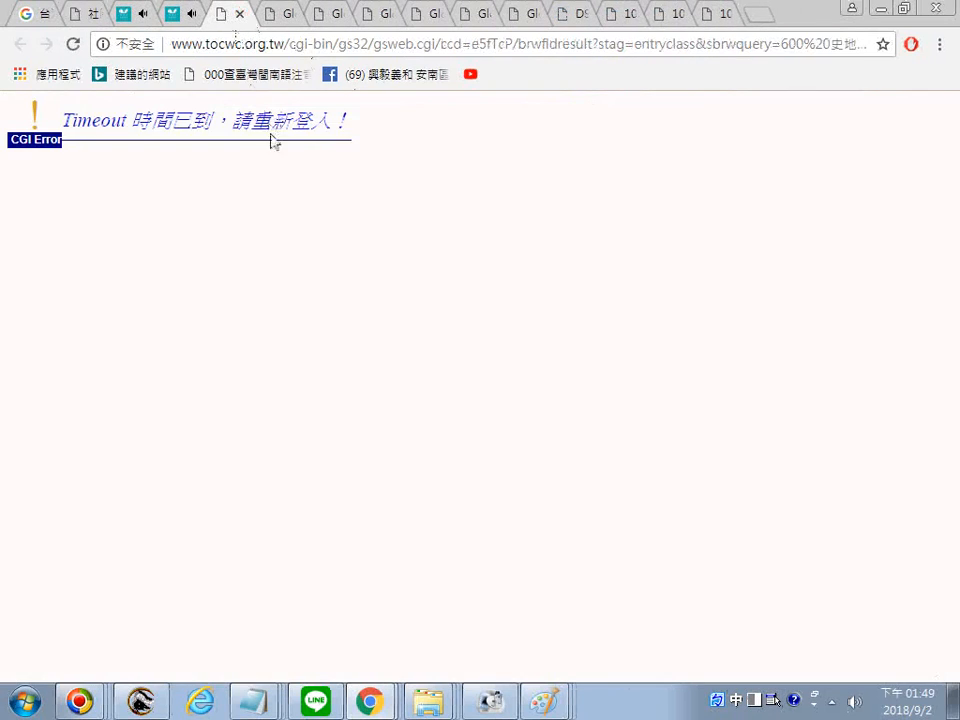
click(101, 21)
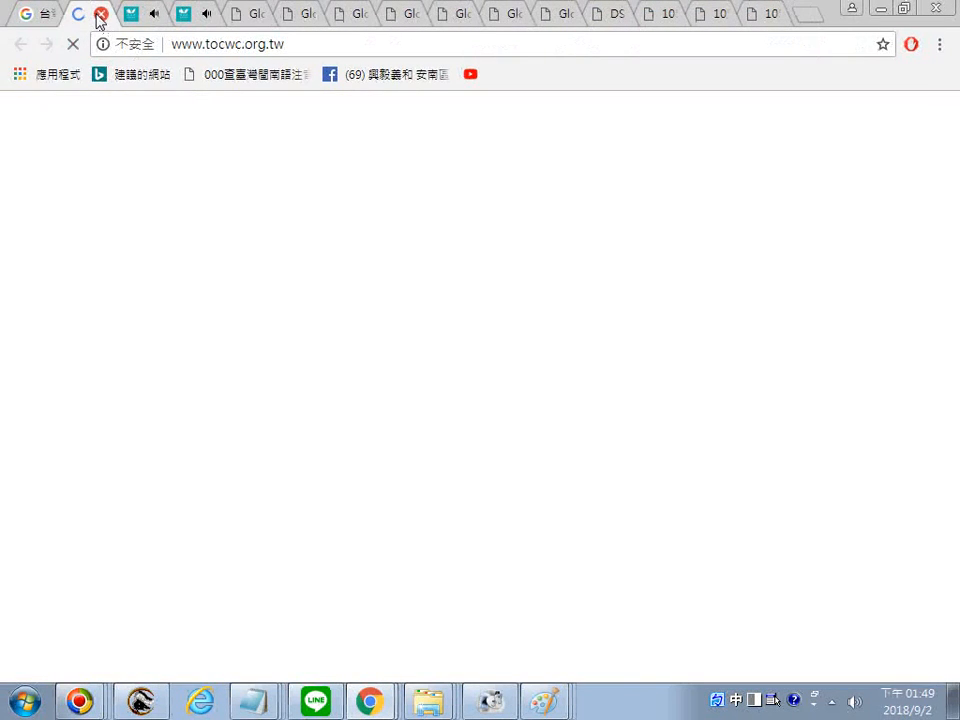
scroll(300, 349, down, 5)
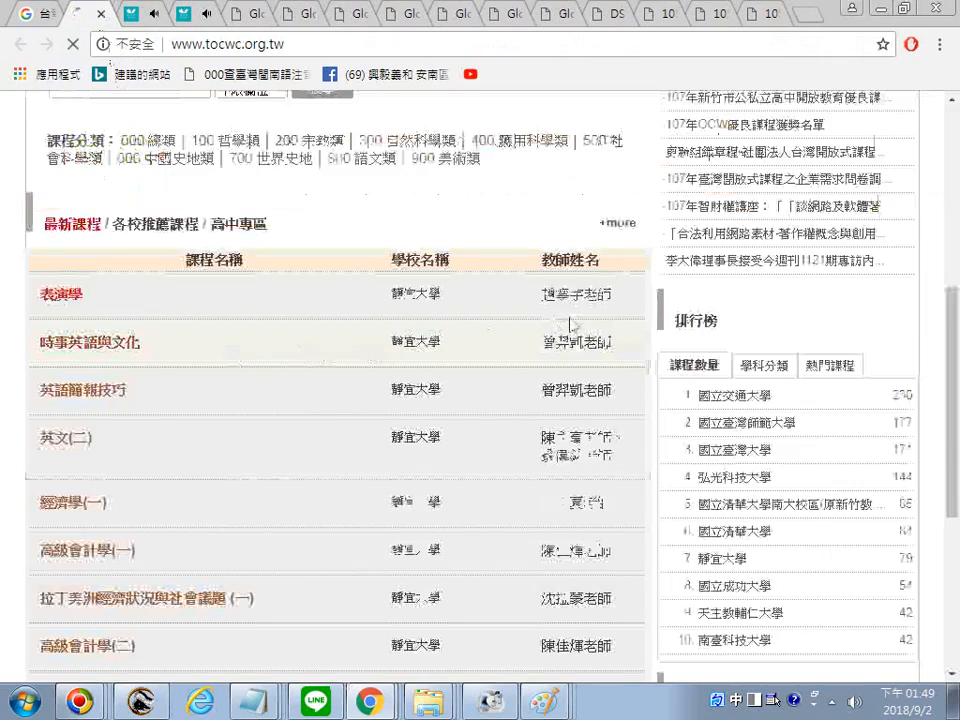
scroll(446, 141, up, 4)
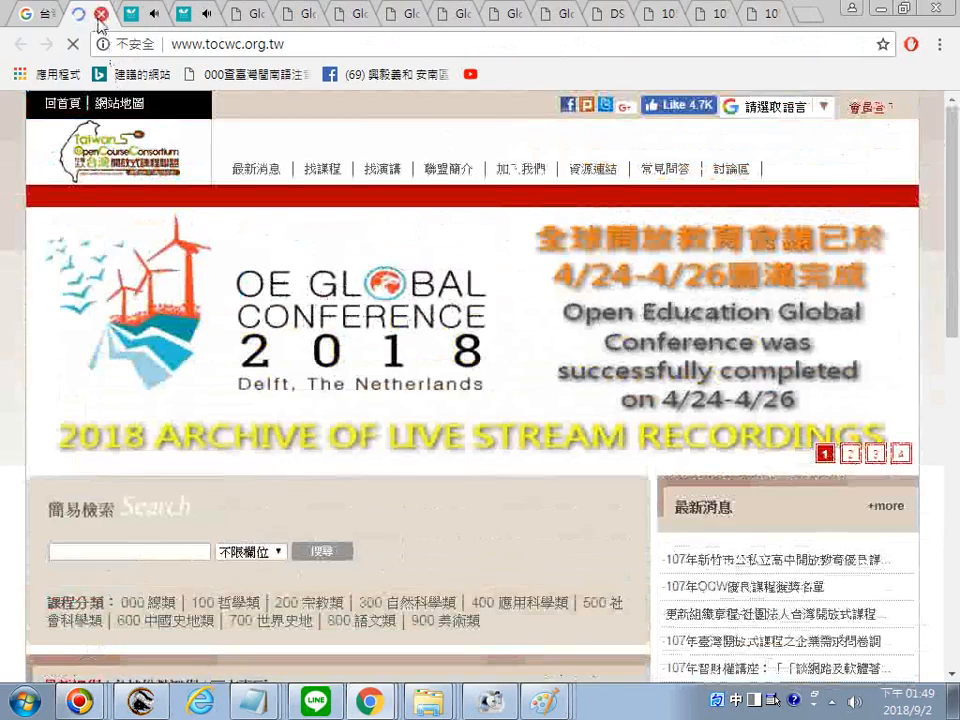
click(100, 14)
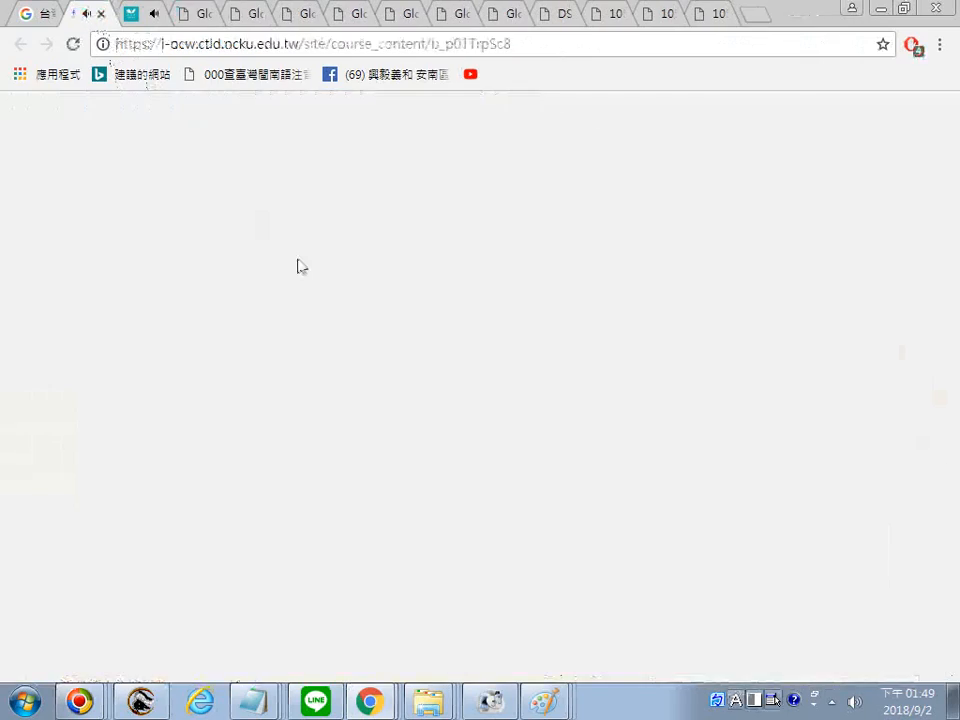
Step: Close the timed-out classification pages from 600 史地總論 to 690 中國遊記 and the DSMOOCs JavaScript course page
click(190, 16)
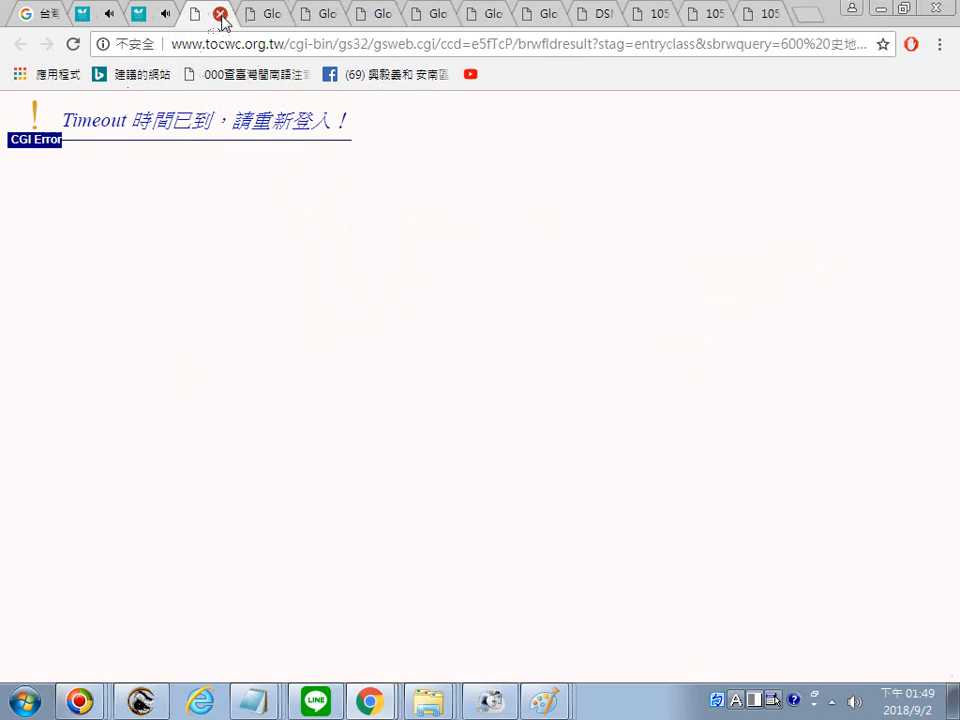
drag(370, 133, 44, 125)
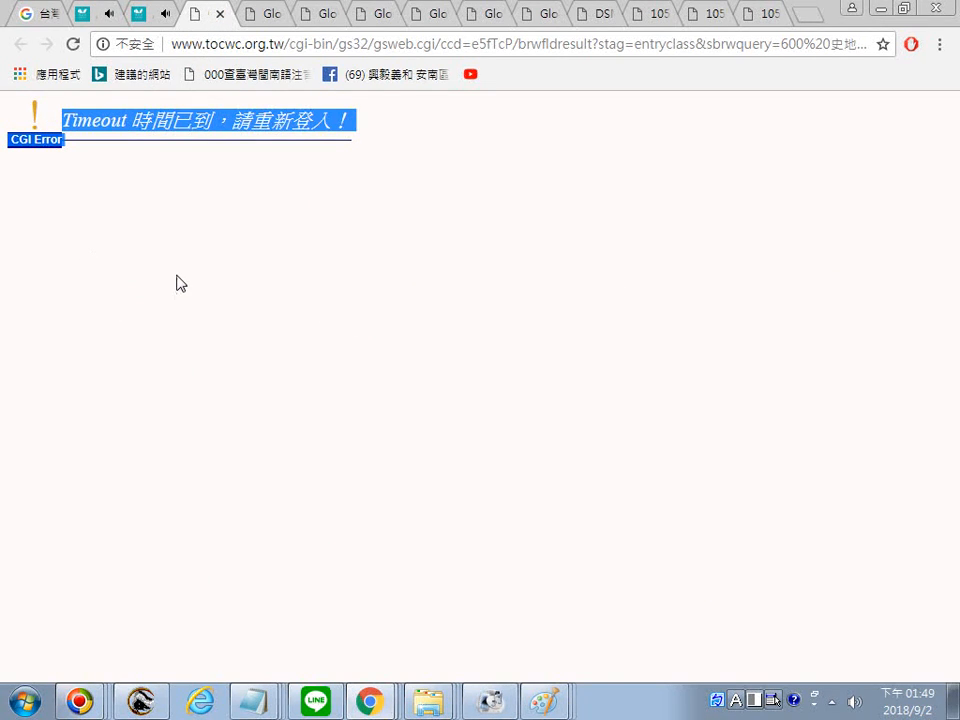
click(220, 15)
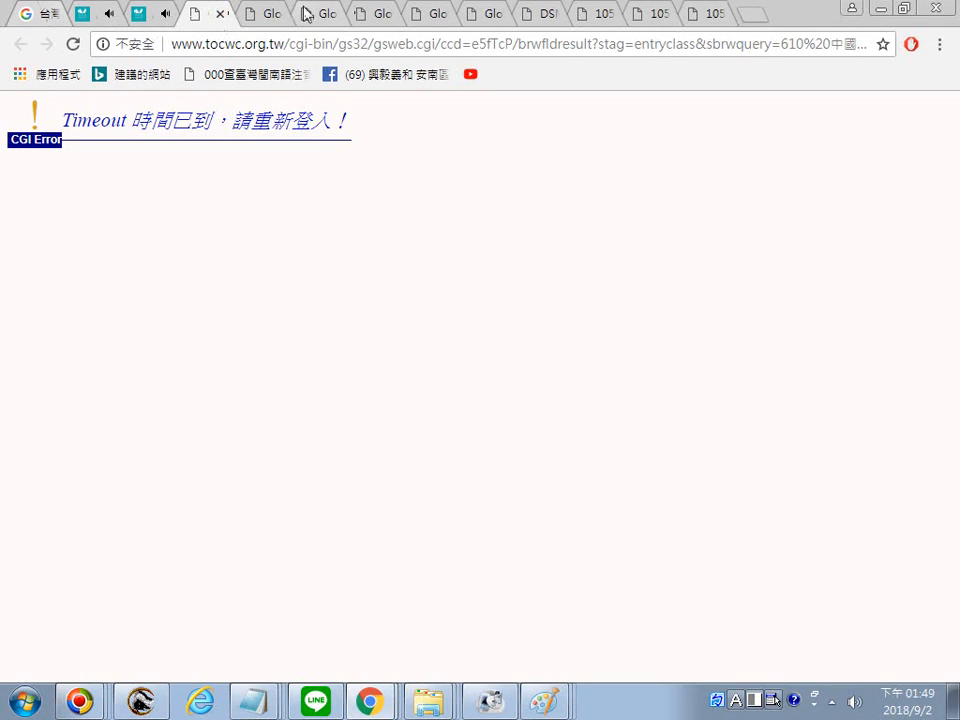
click(221, 15)
click(220, 15)
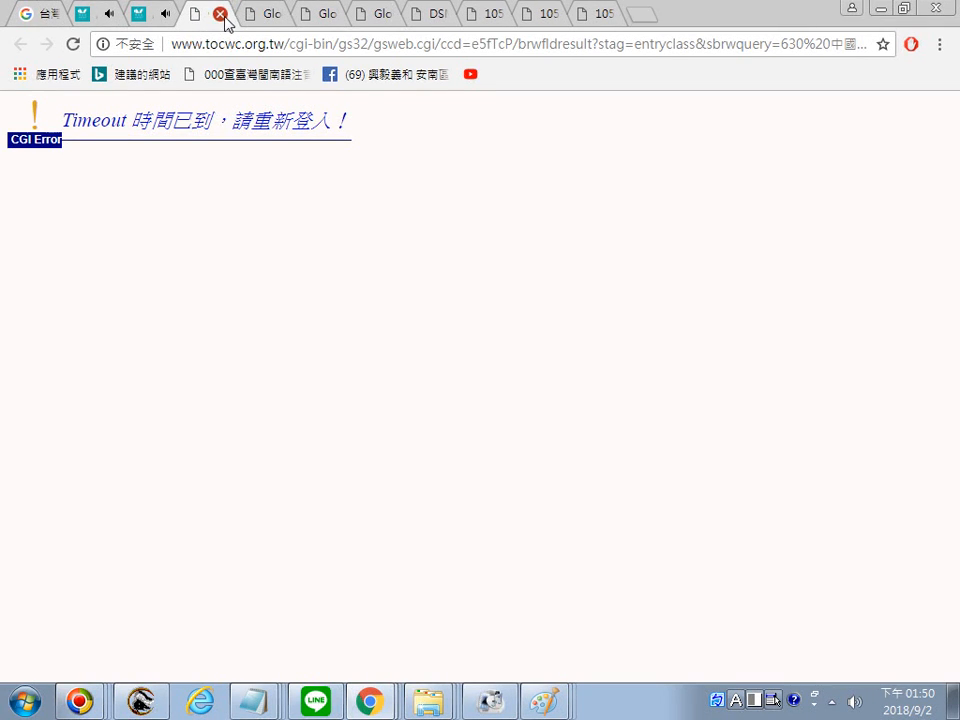
click(220, 15)
click(220, 15)
click(221, 15)
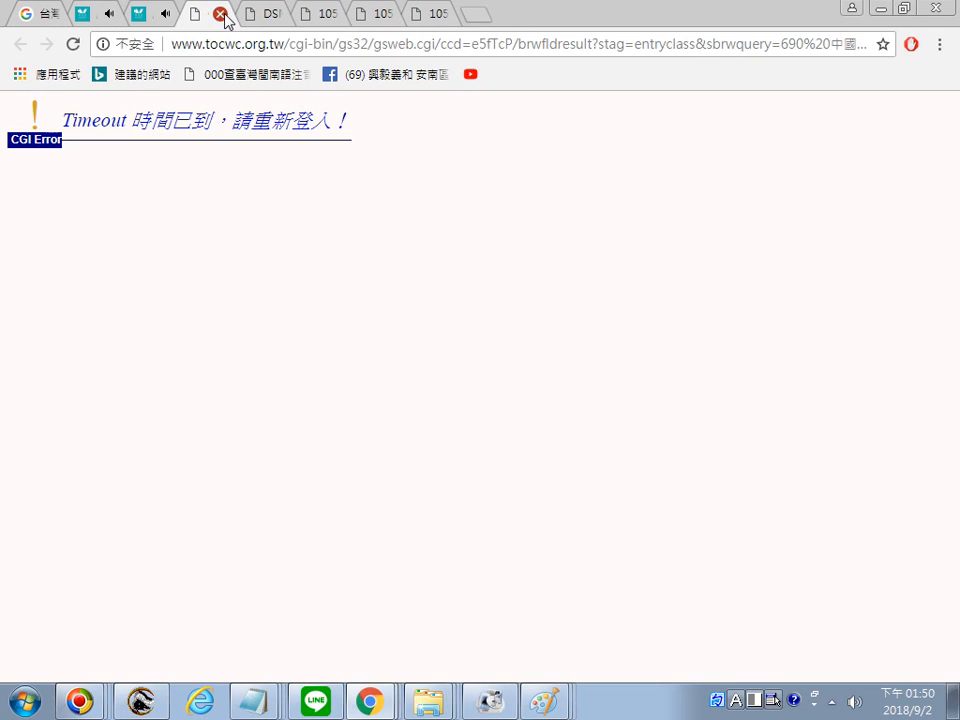
click(220, 15)
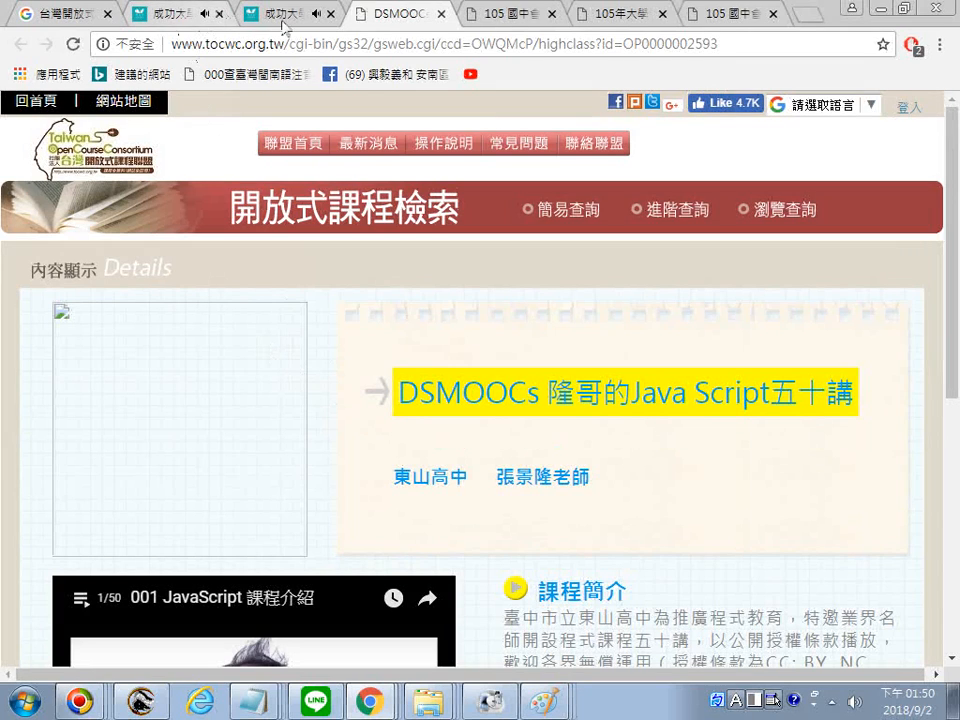
click(442, 15)
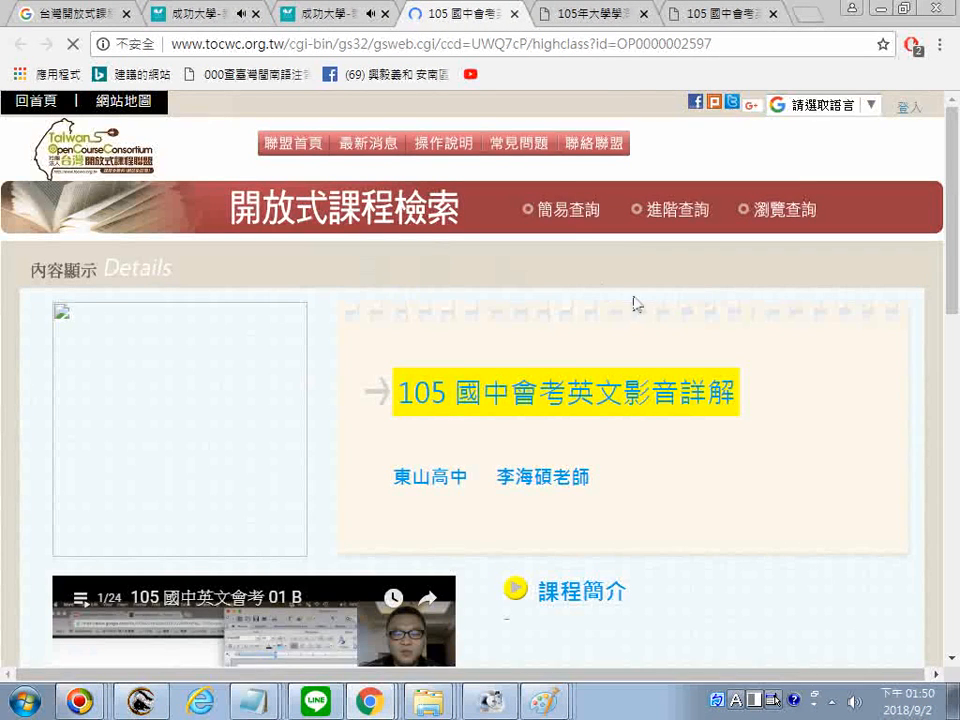
Step: Copy the address of the 105 國中會考英文影音詳解 course page and save the page as a PDF file
click(636, 45)
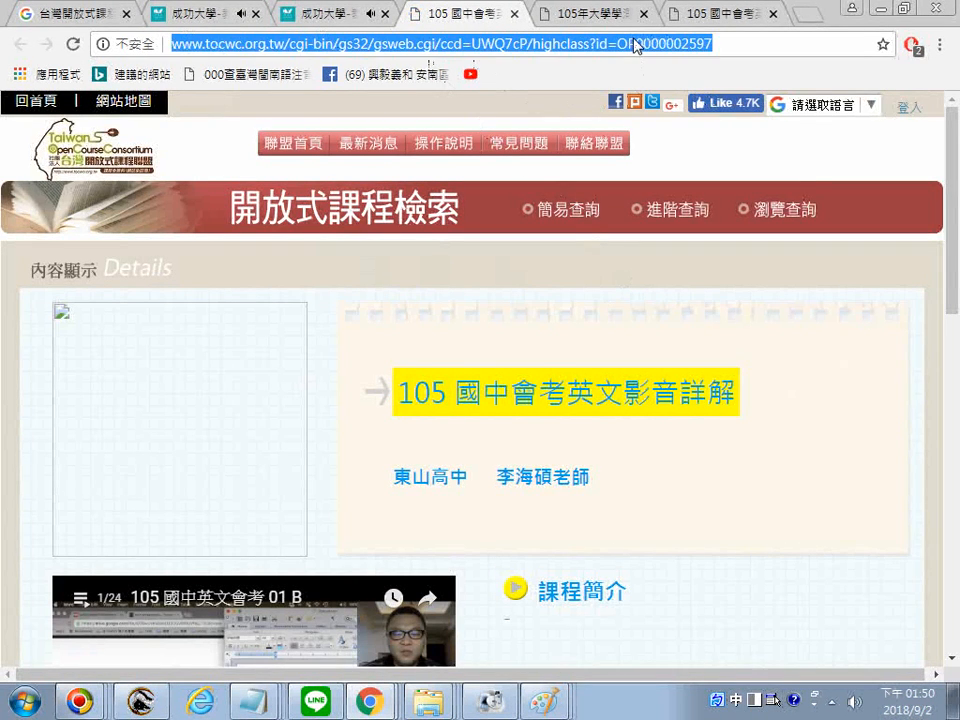
right_click(635, 42)
click(670, 112)
click(499, 274)
right_click(499, 272)
click(556, 382)
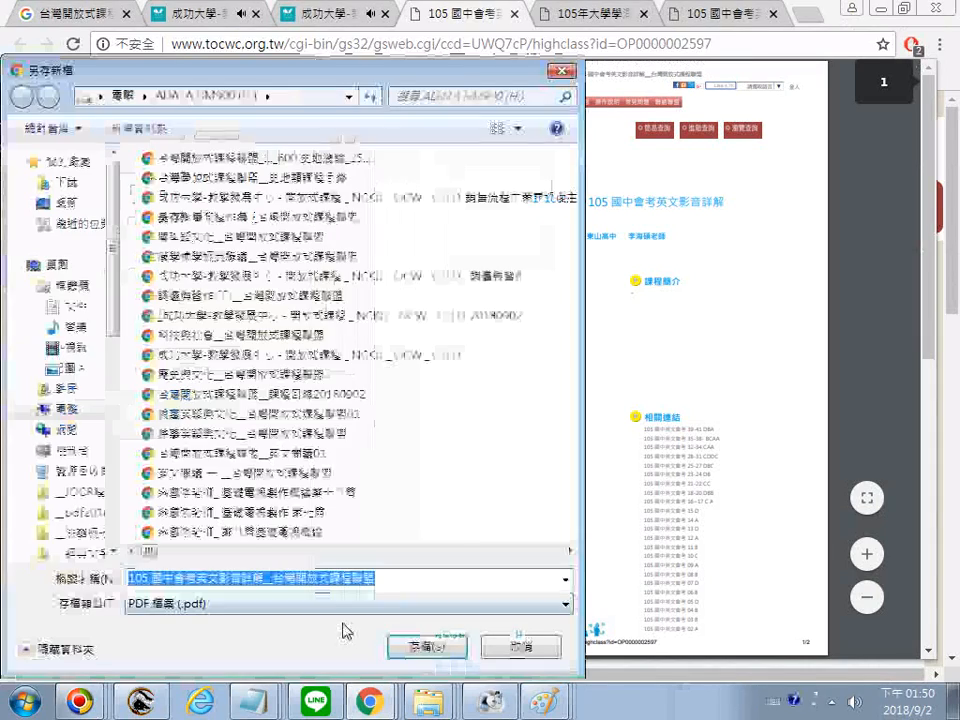
click(439, 652)
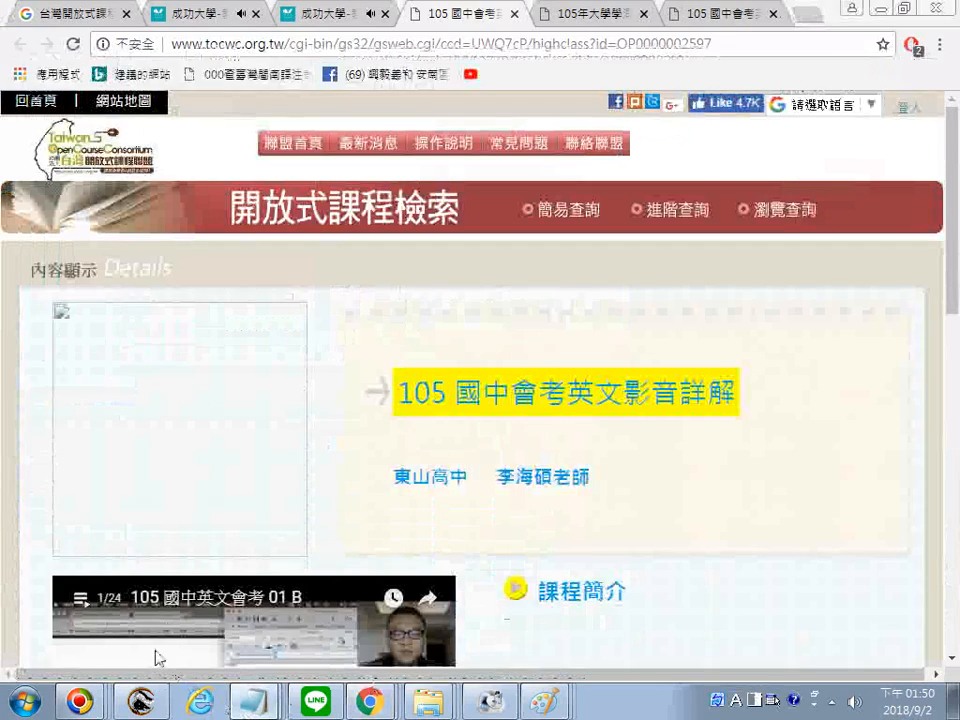
Step: Switch to the Notepad course list and find the 105 國中會考英文影音詳解 entry
key(alt+Tab)
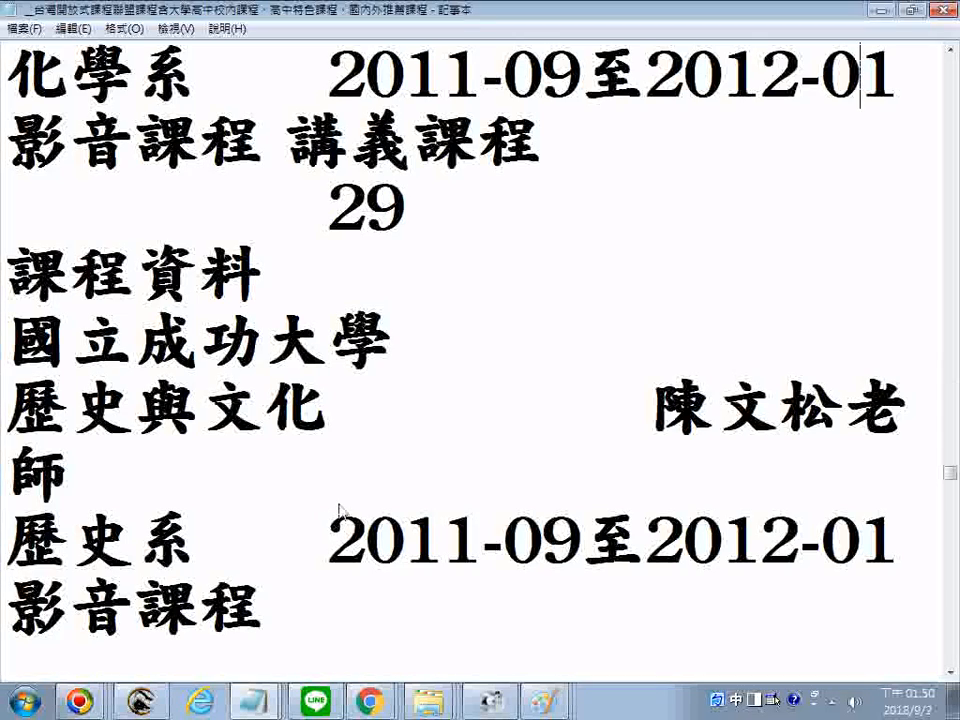
scroll(347, 505, up, 12)
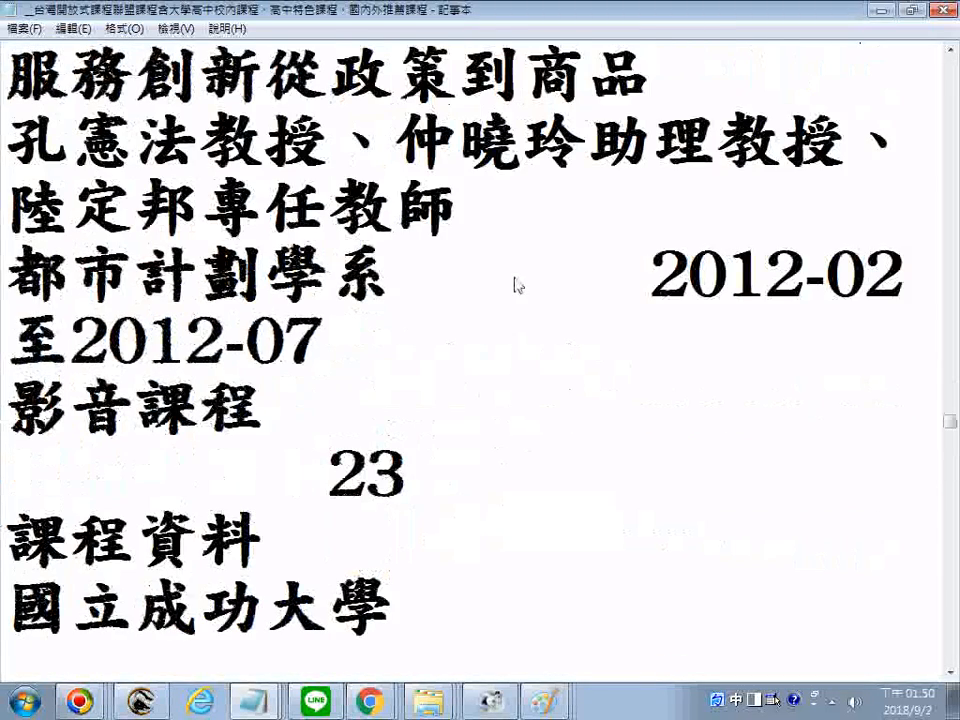
scroll(620, 288, down, 8)
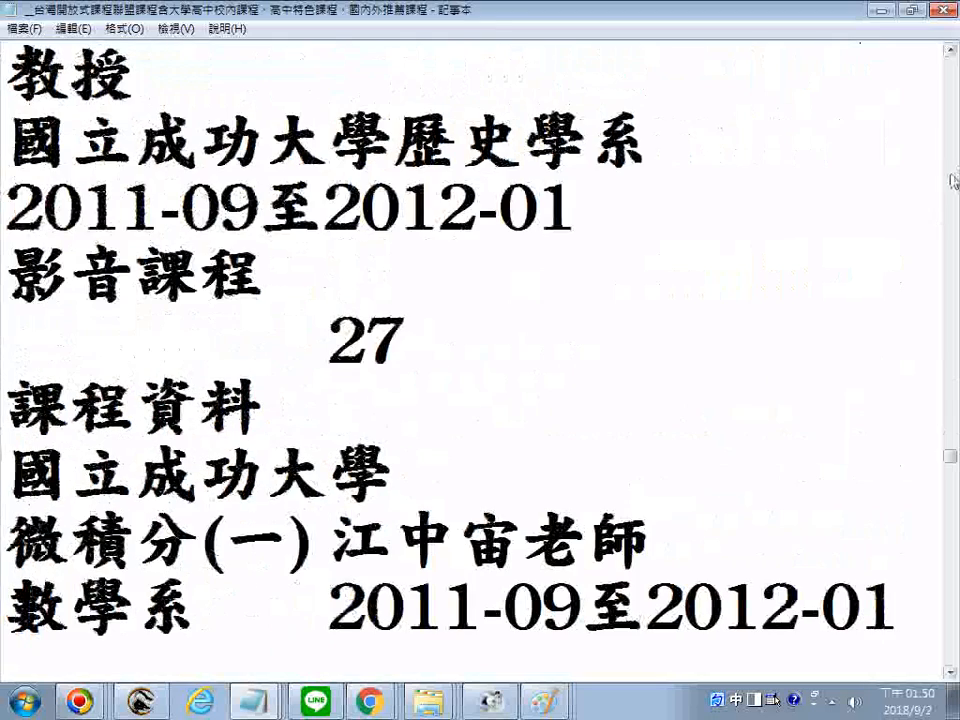
key(ctrl+End)
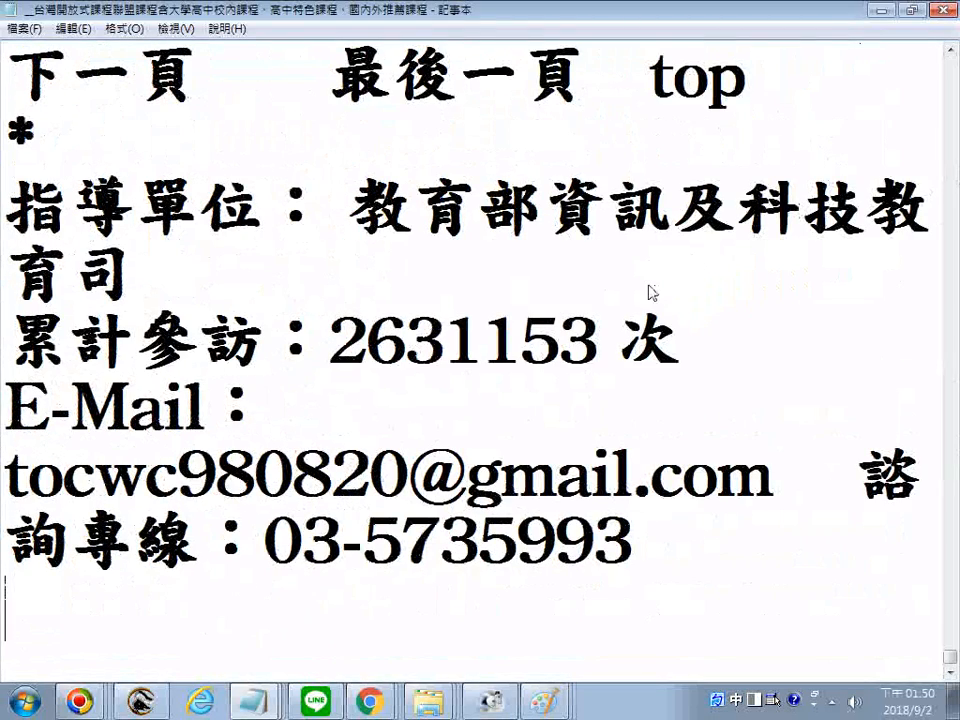
scroll(651, 292, up, 5)
scroll(651, 292, up, 10)
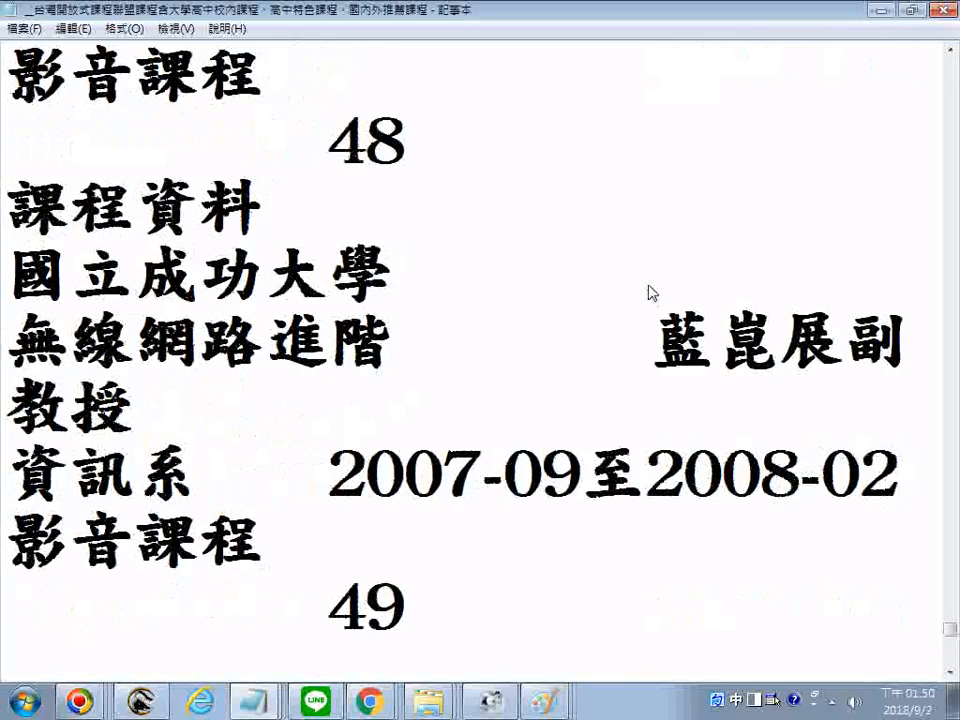
scroll(647, 294, up, 10)
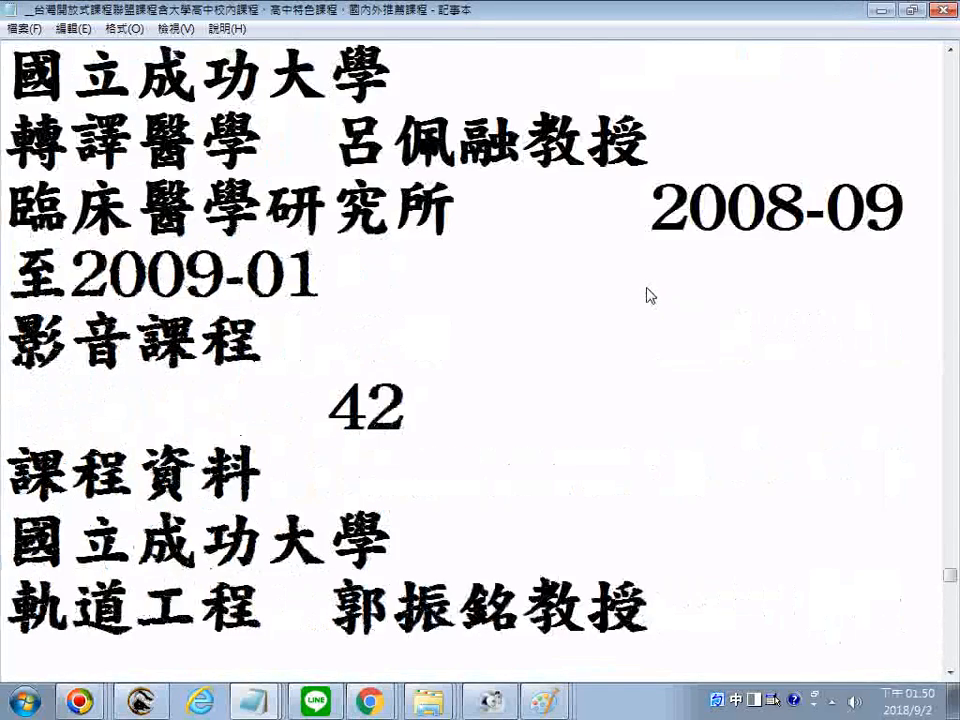
scroll(818, 268, down, 10)
scroll(888, 288, down, 15)
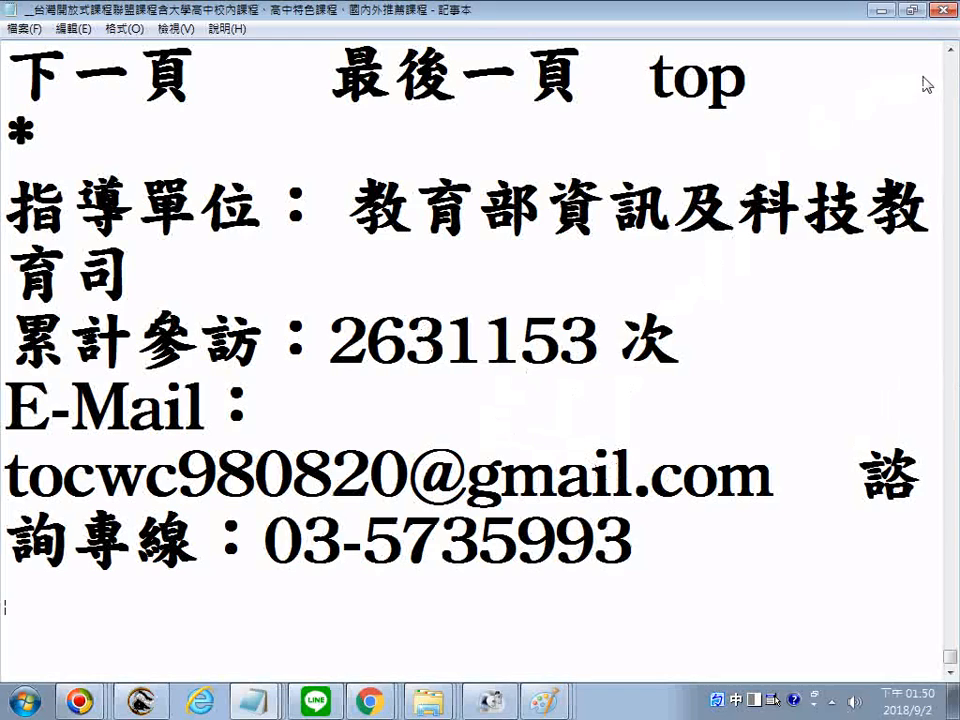
click(952, 162)
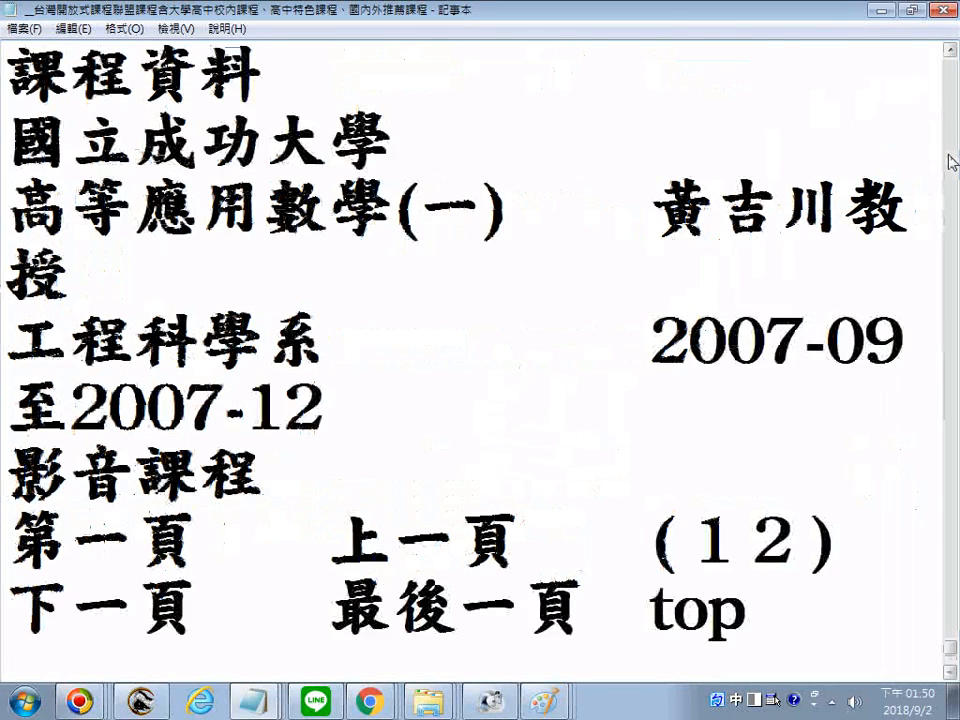
click(952, 162)
drag(953, 617, 953, 300)
drag(955, 270, 955, 195)
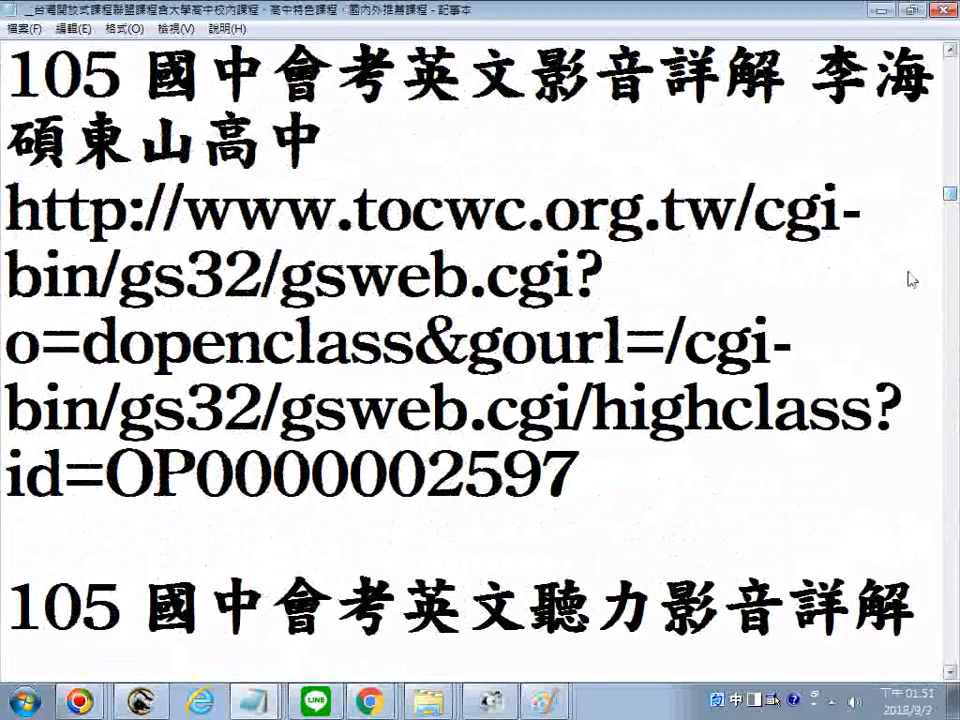
Step: Check the links recorded for the 105 國中會考英文影音詳解 and 105 國中會考英文聽力影音詳解 entries
scroll(912, 279, down, 2)
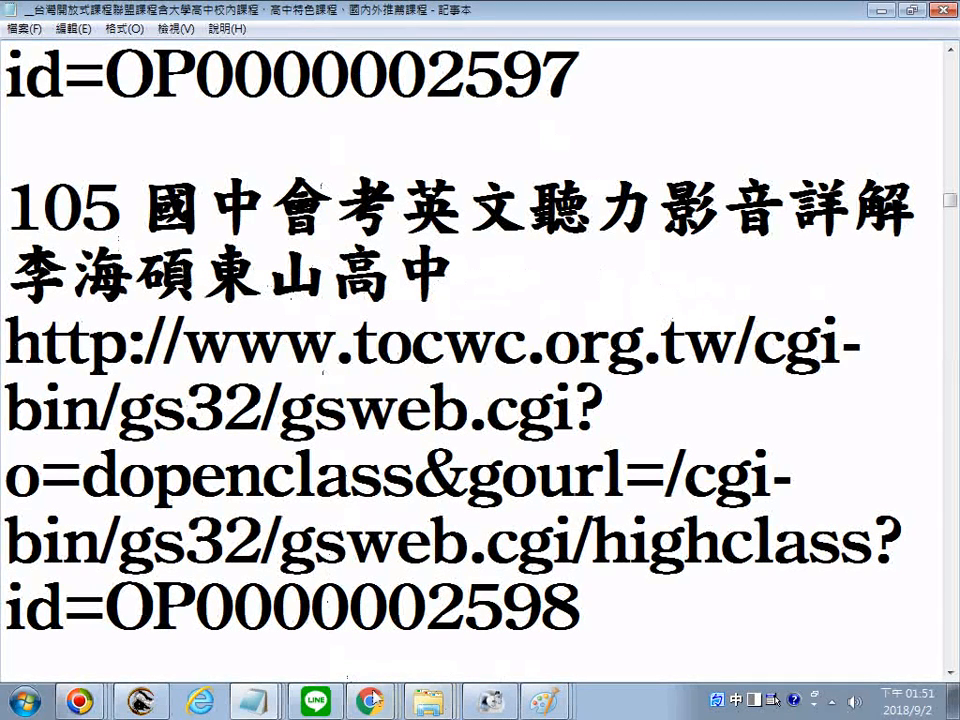
key(shift)
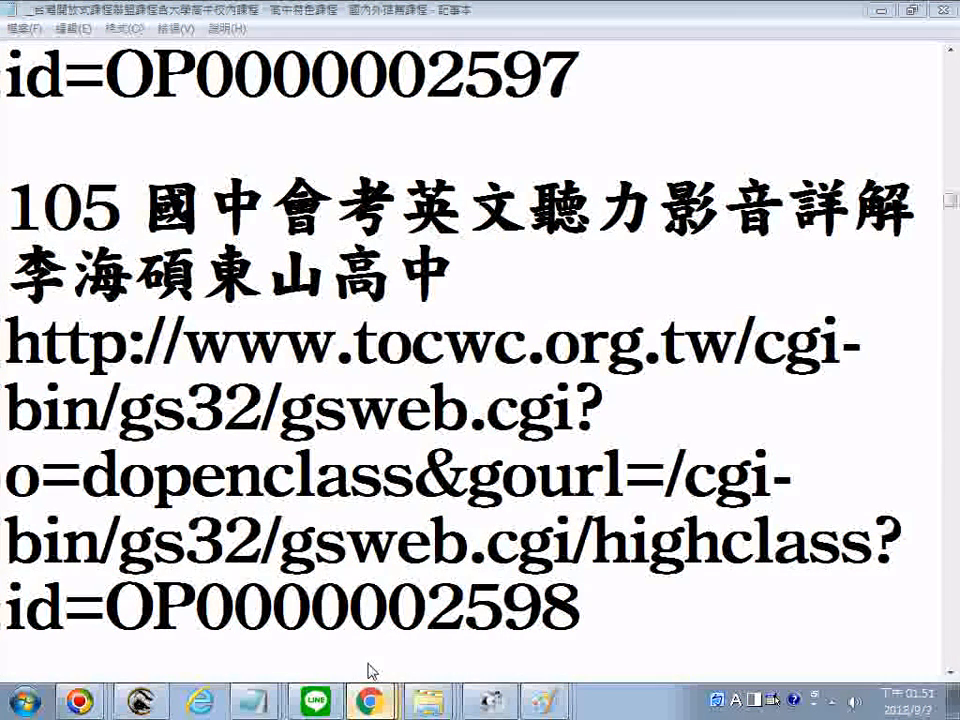
click(695, 468)
scroll(695, 468, down, 2)
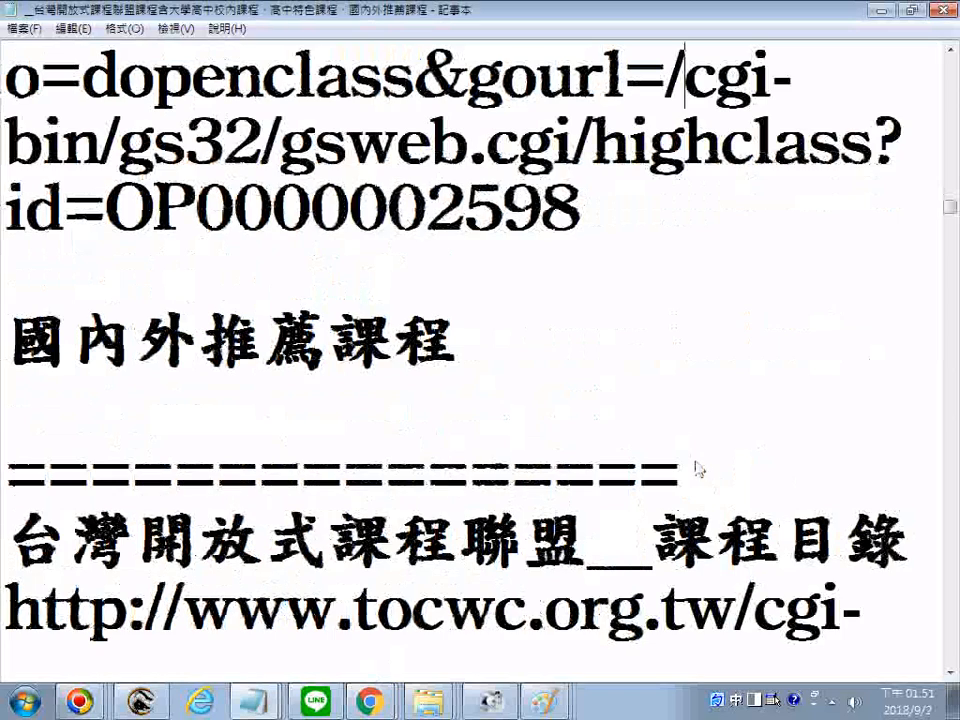
scroll(695, 468, up, 2)
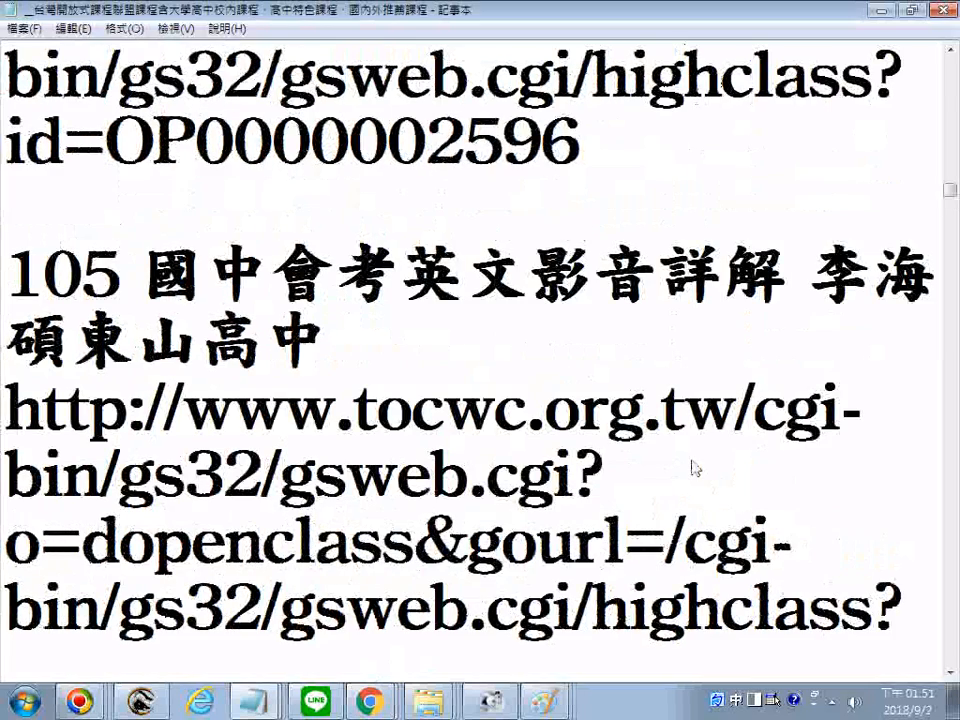
scroll(490, 448, down, 1)
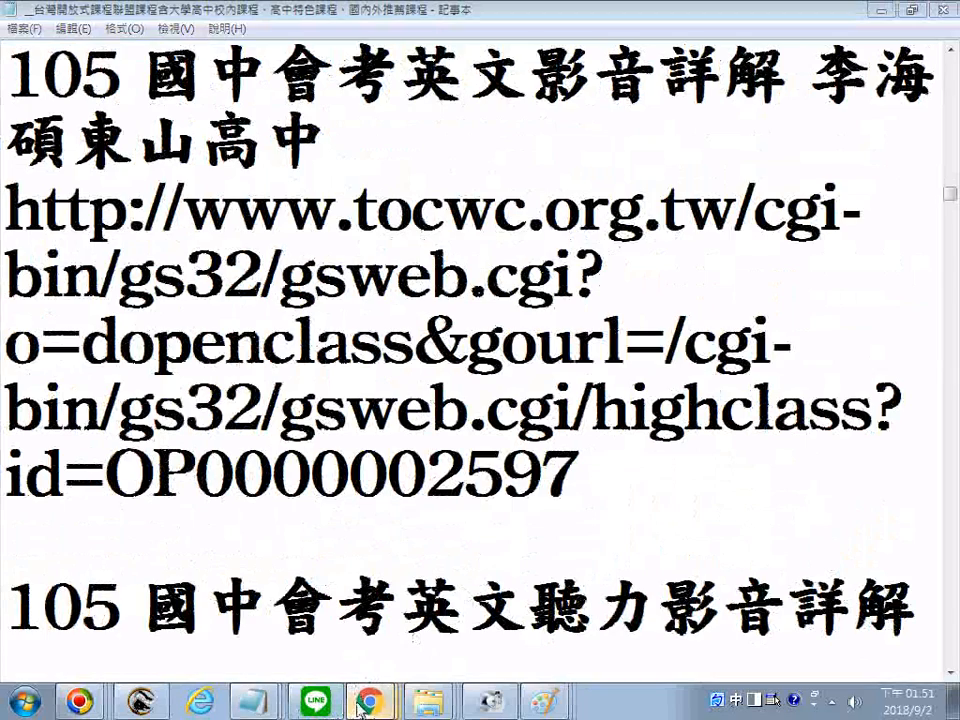
Step: Return to the course page in Chrome, play the 105 國中英文會考 01 B video and look through the related links
click(362, 704)
scroll(703, 414, down, 3)
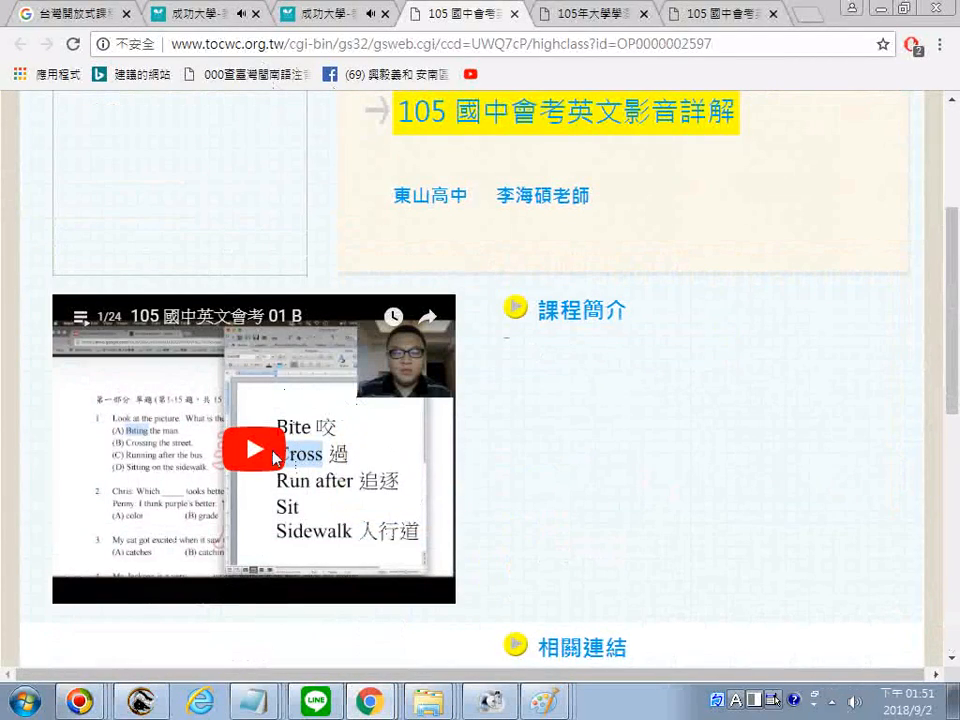
click(274, 456)
scroll(495, 403, down, 2)
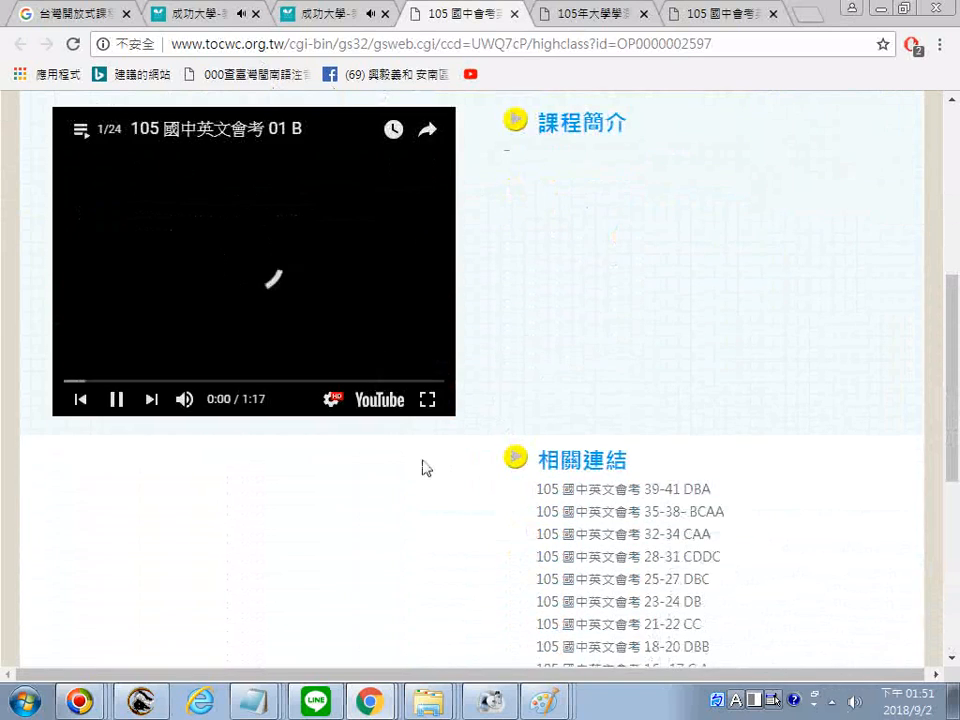
scroll(423, 467, down, 1)
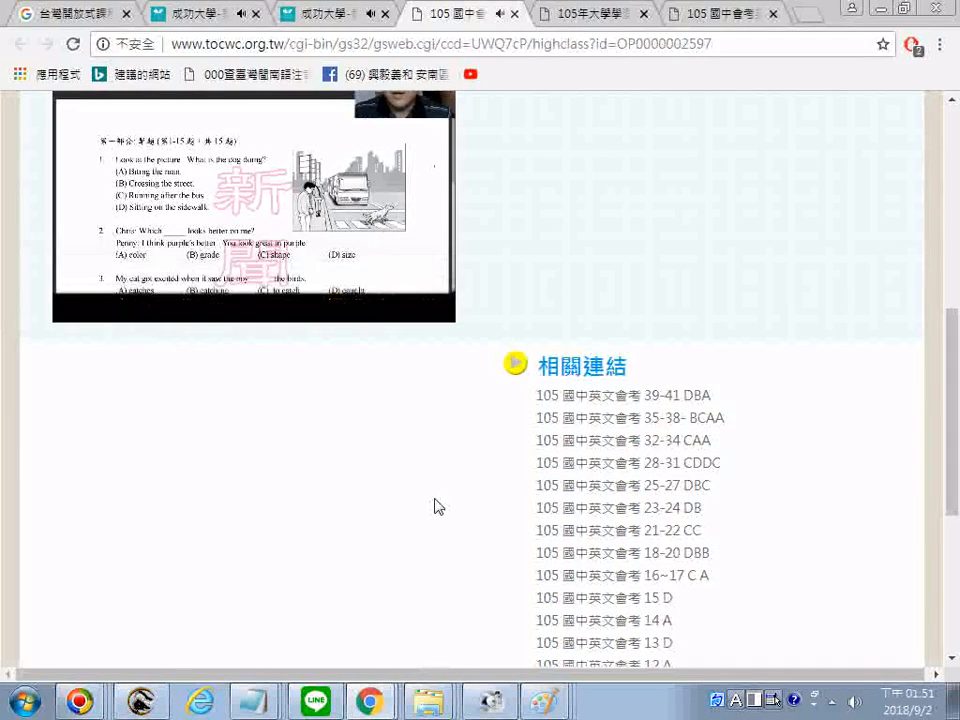
scroll(435, 508, down, 1)
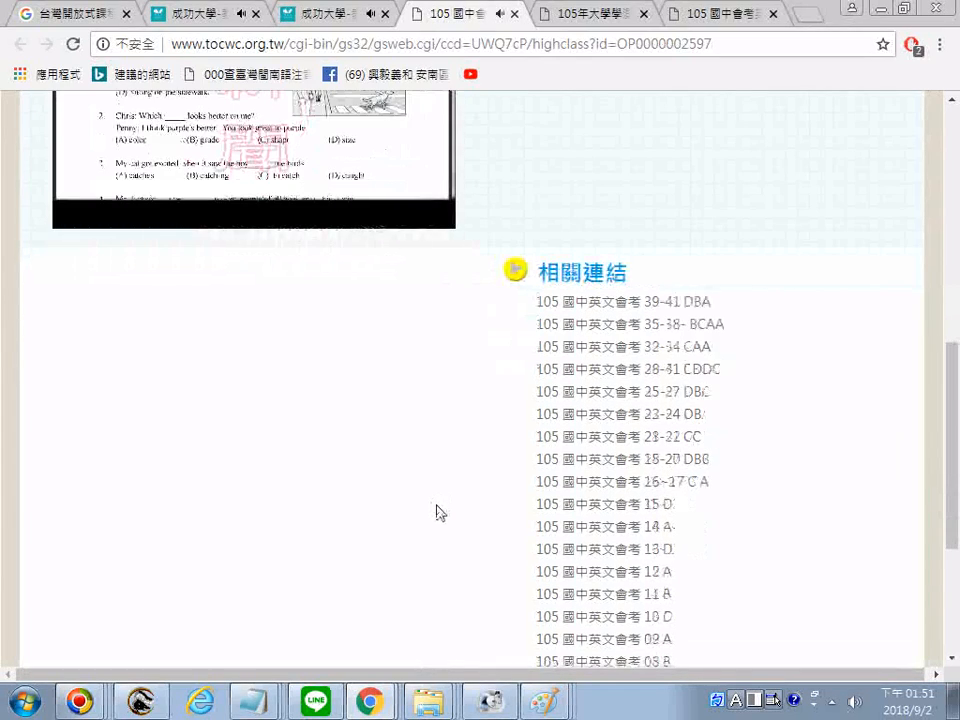
scroll(436, 506, down, 2)
scroll(435, 506, up, 2)
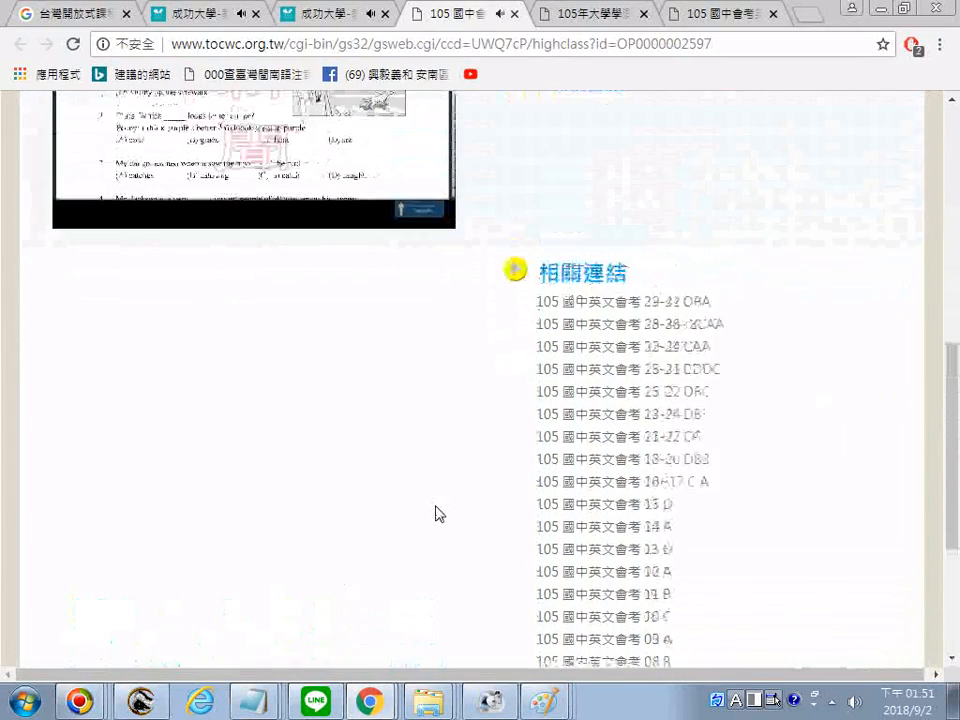
scroll(436, 514, up, 4)
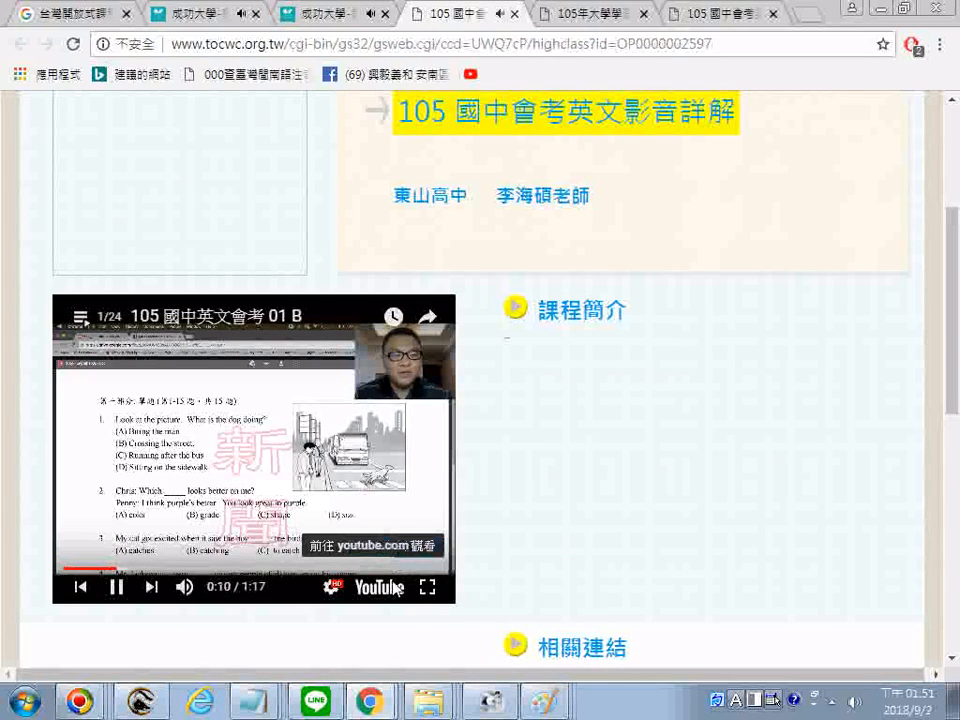
Step: Open the 105 國中英文會考 01 B video on YouTube, play it and give it a like
click(398, 588)
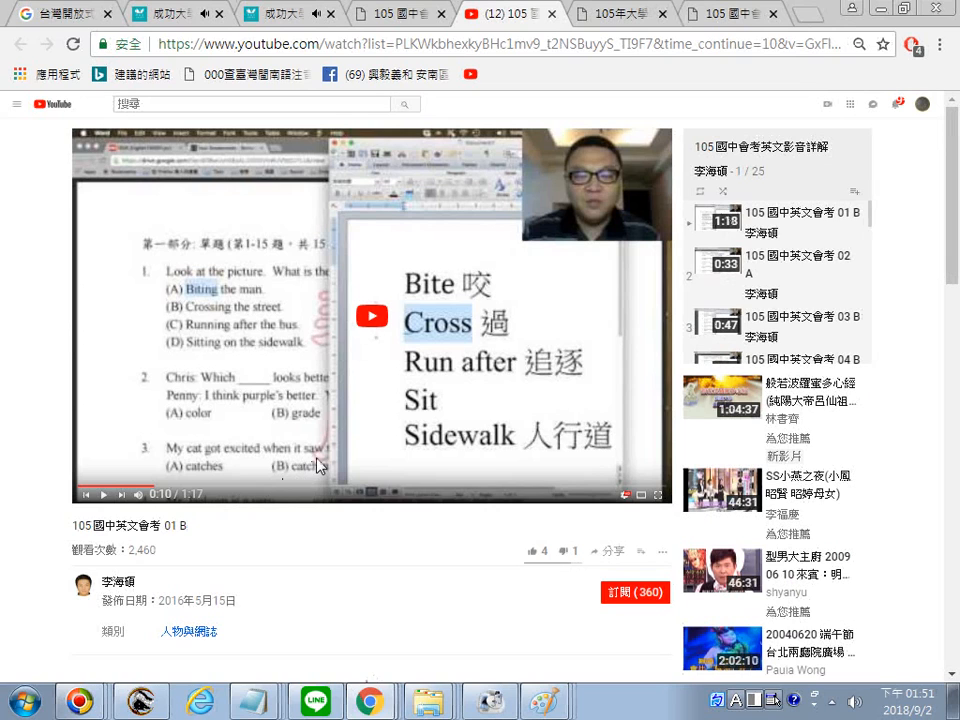
click(102, 494)
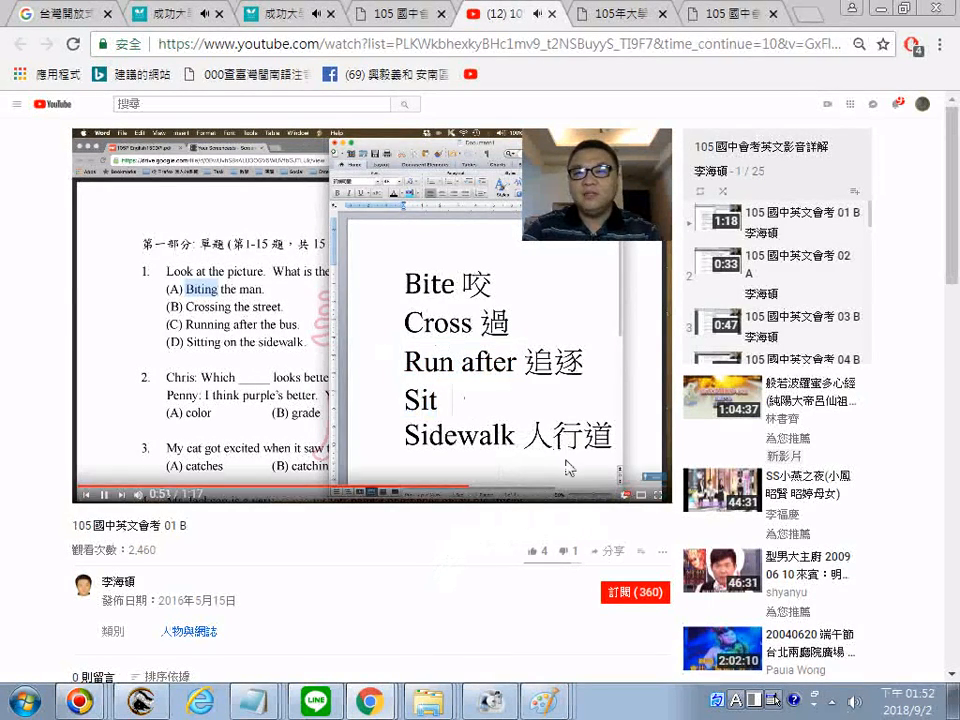
click(536, 554)
Step: Save the YouTube page of the 105 國中英文會考 01 B video as a PDF with all pages in portrait layout
right_click(444, 552)
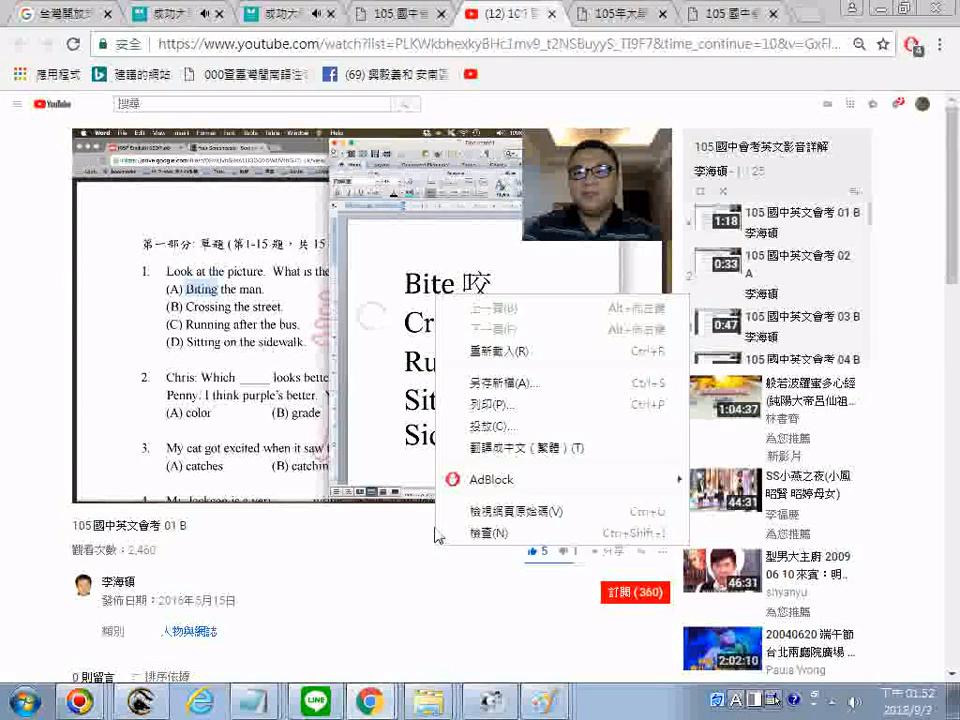
click(495, 401)
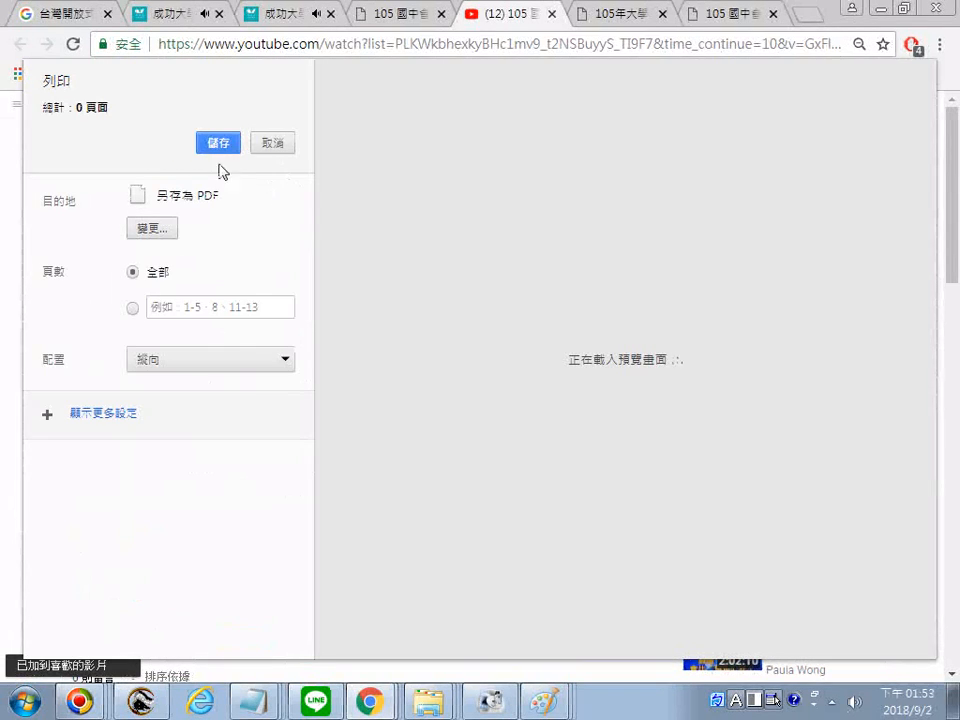
click(215, 143)
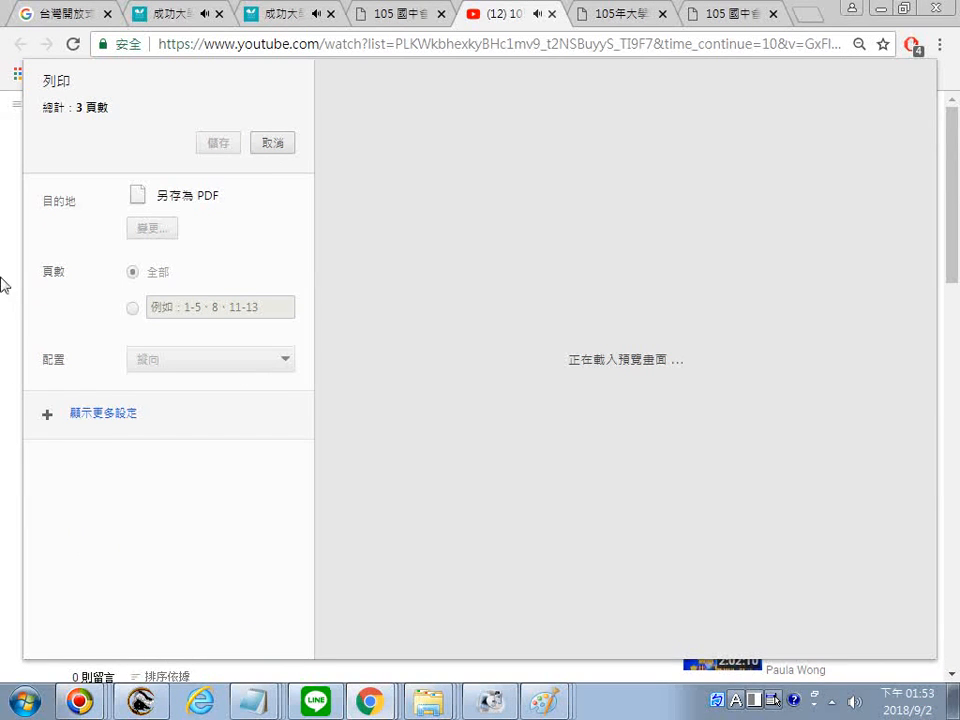
key(Return)
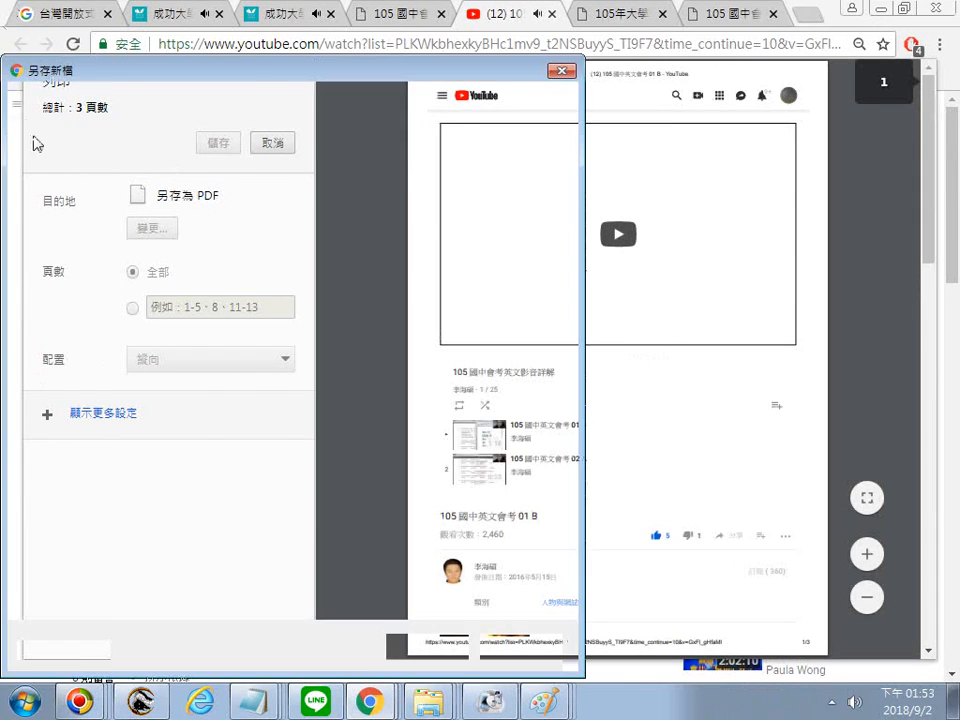
click(415, 646)
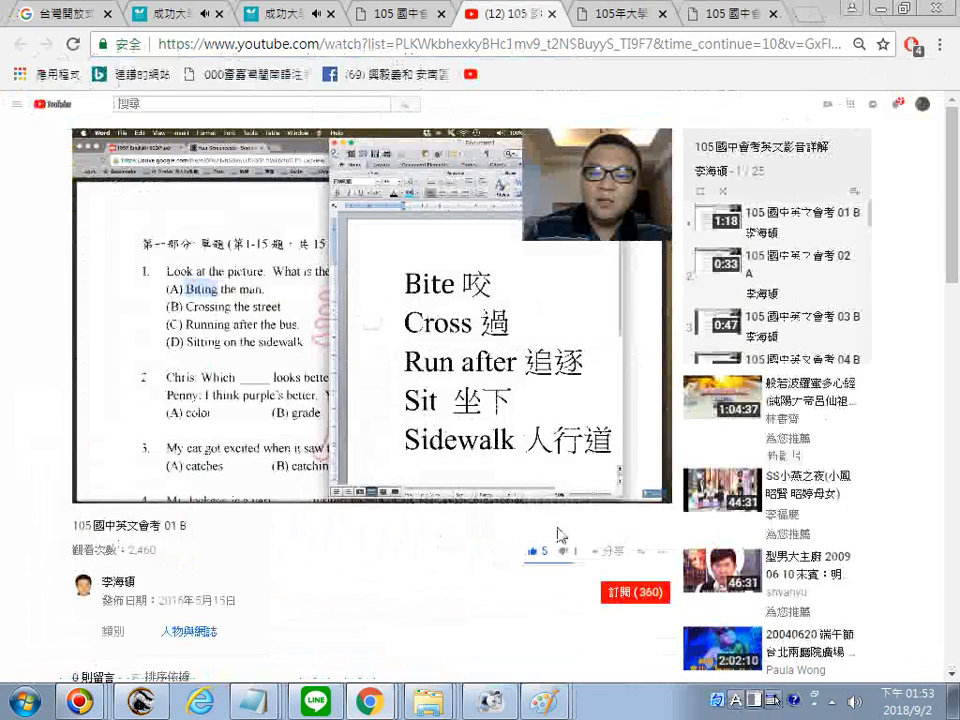
Step: Share the 105 國中英文會考 01 B video from its full-screen view to the 道佛仙網路大學 (討論) community on Google+
click(658, 496)
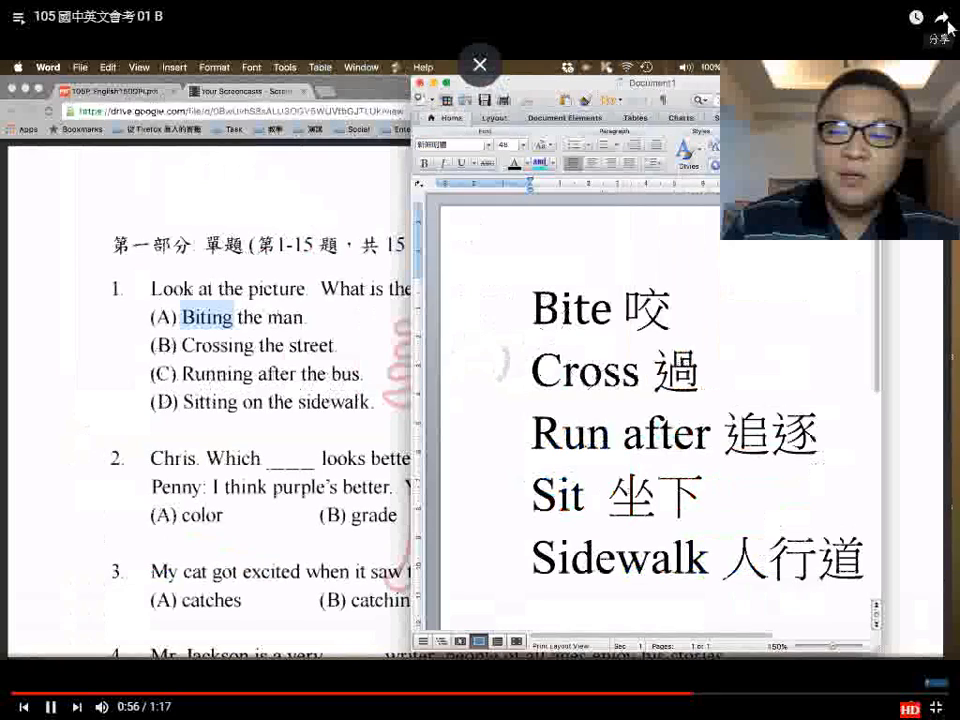
click(948, 22)
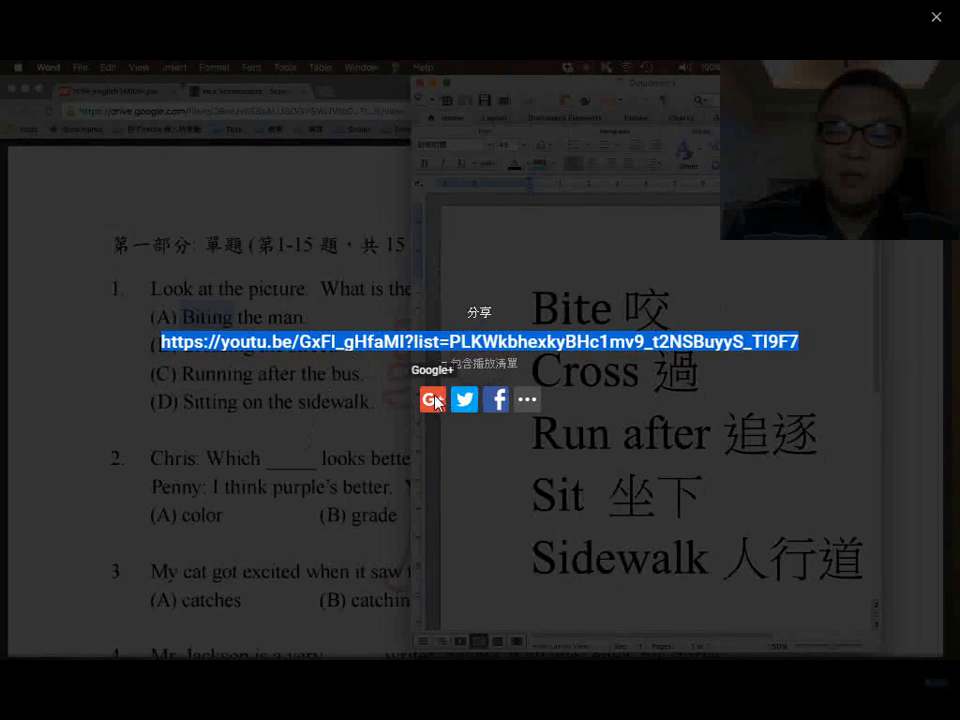
click(432, 400)
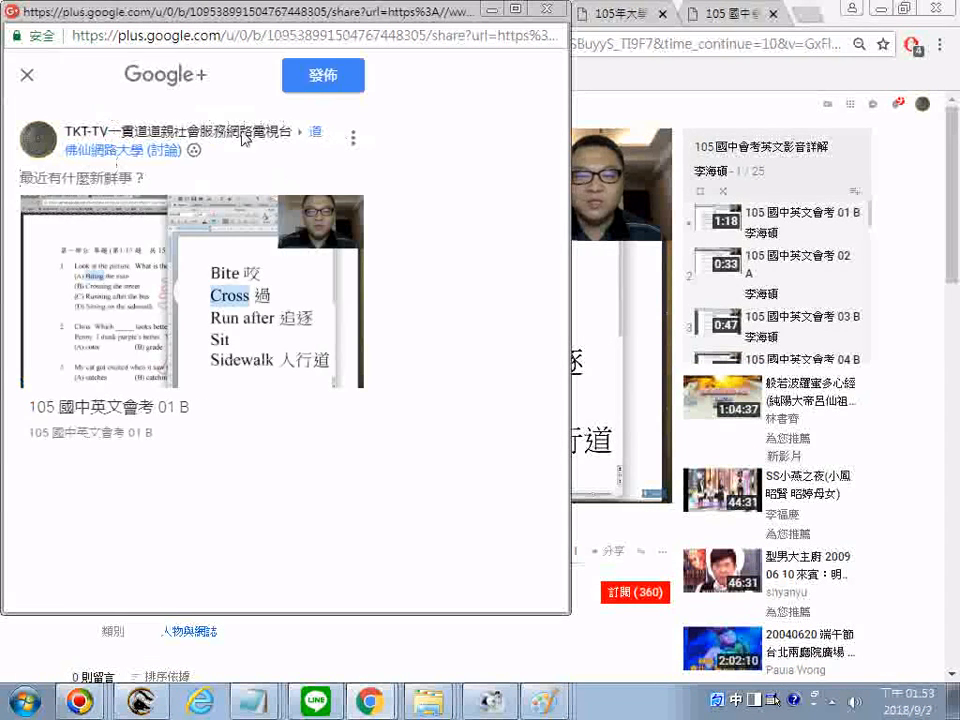
click(310, 88)
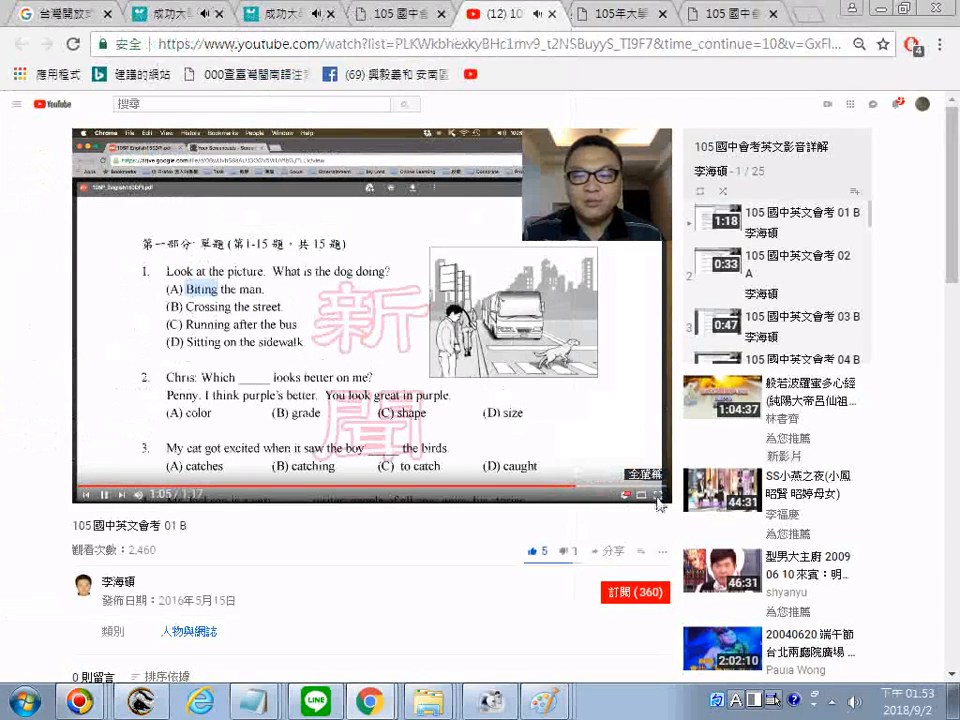
Step: Share the 105 國中英文會考 01 B video from its full-screen view as a Facebook post visible to friends
click(657, 494)
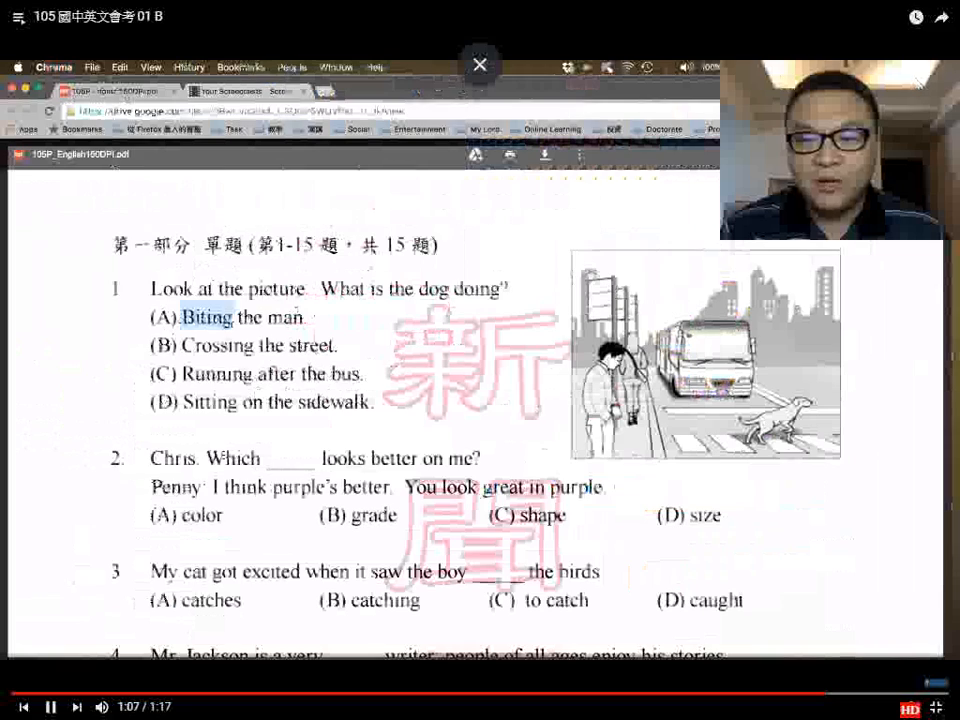
click(940, 17)
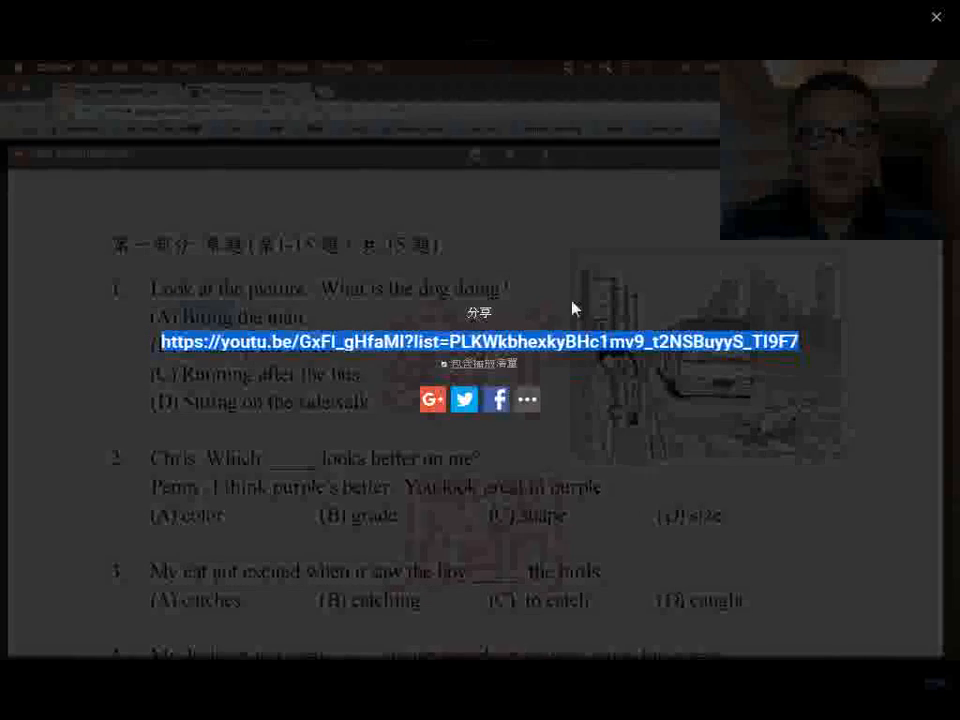
click(494, 406)
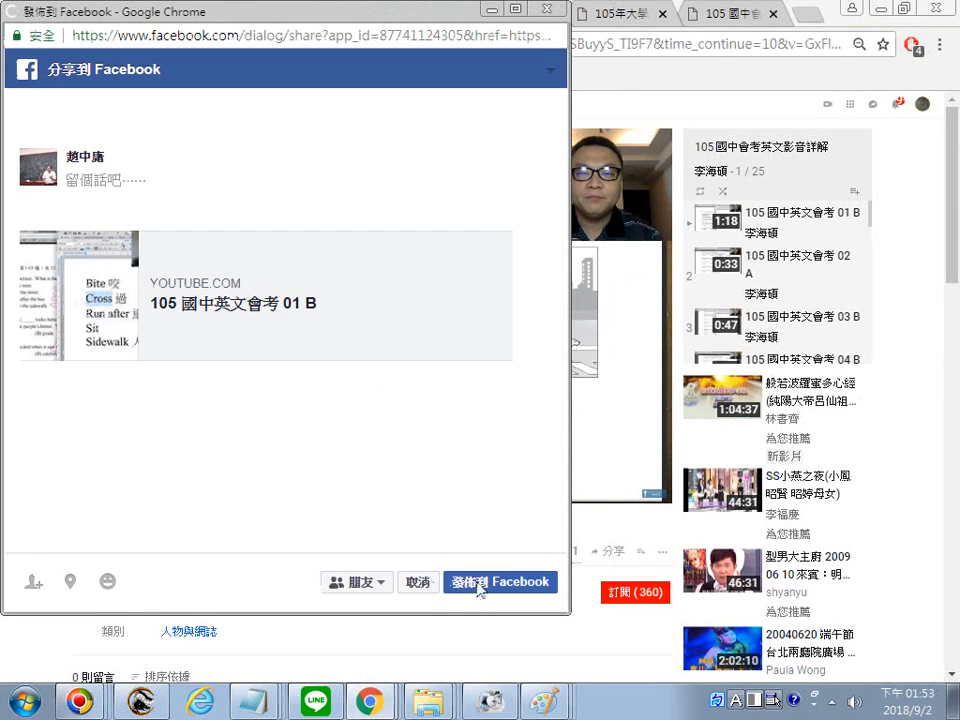
click(474, 584)
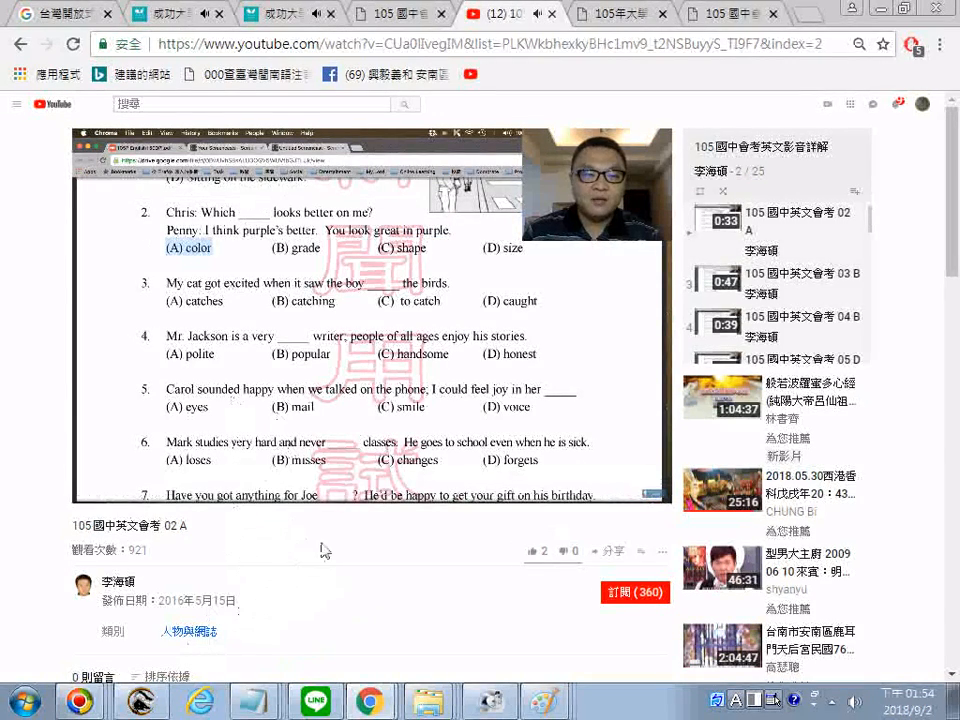
Step: Look through the 105 國中會考英文影音詳解 playlist, and close the YouTube tab playing 105 國中會考英文聽力 05 C
scroll(765, 270, down, 10)
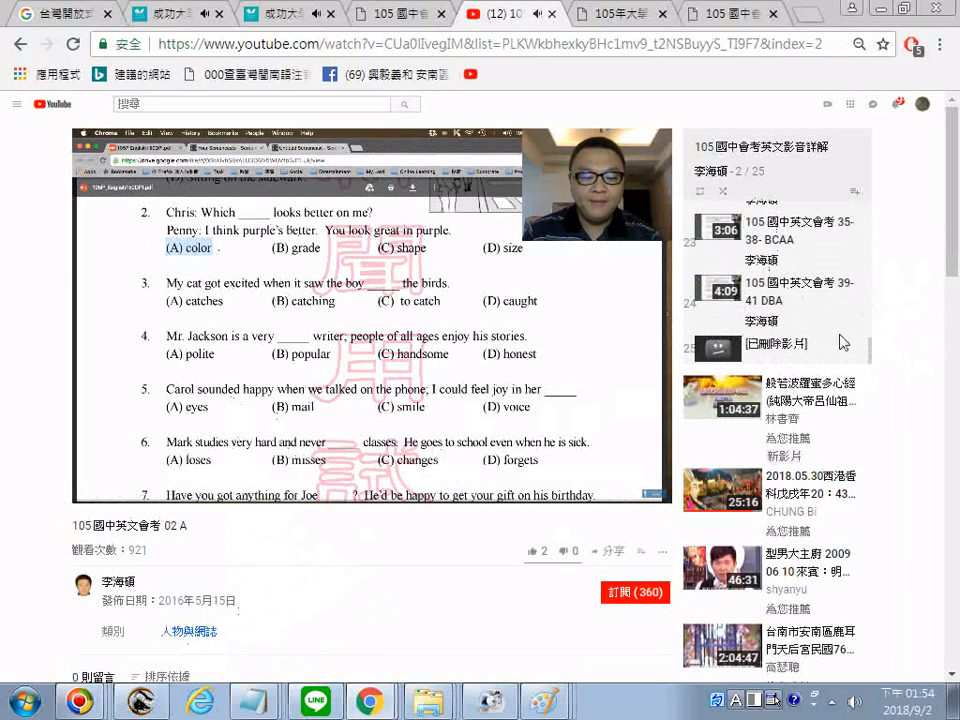
scroll(845, 343, up, 10)
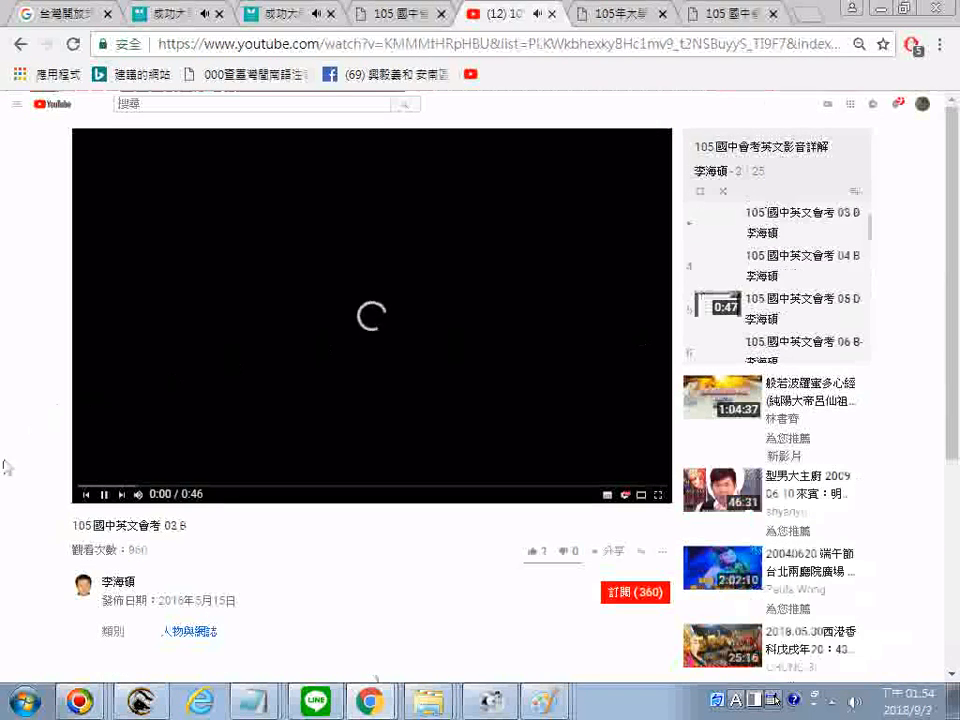
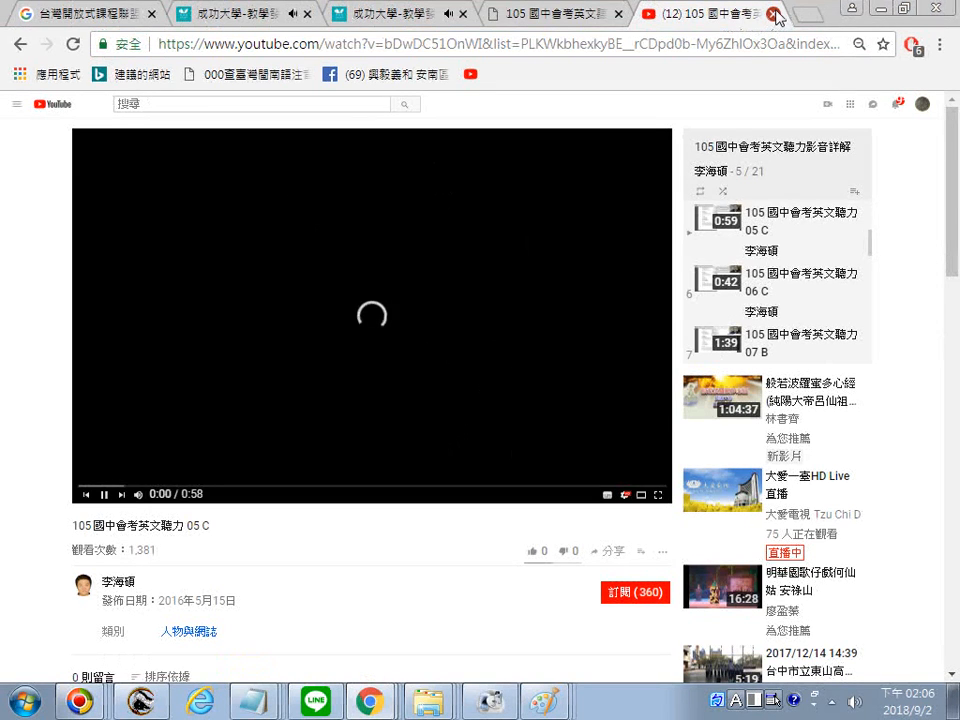
click(774, 14)
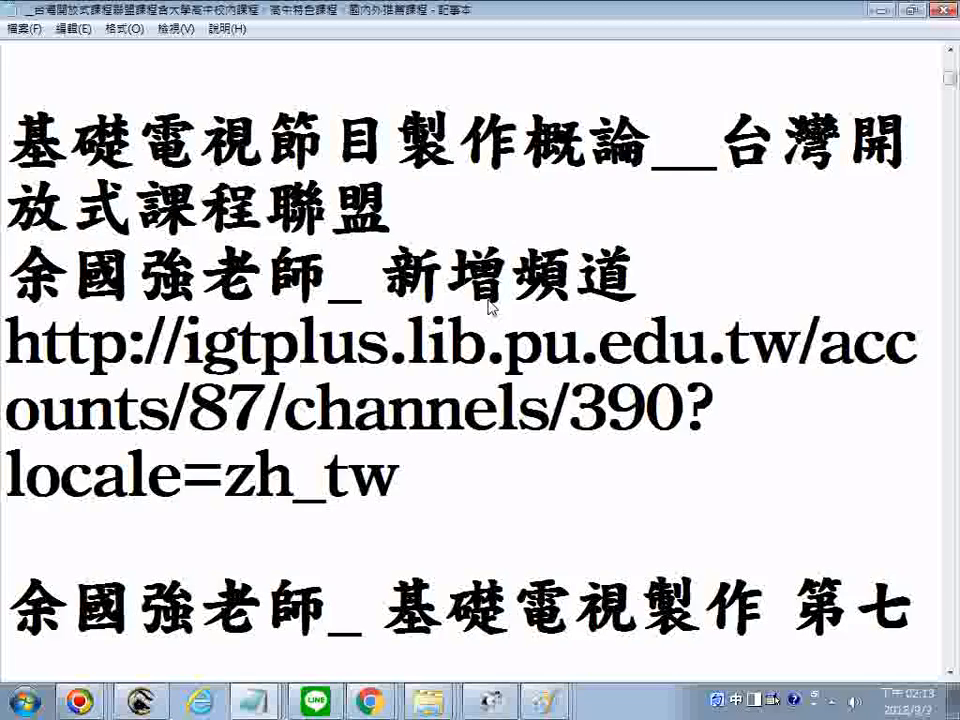
Step: Review the high school course entries and their links in the Notepad course list, down to the 國內外推薦課程 heading
scroll(490, 306, down, 15)
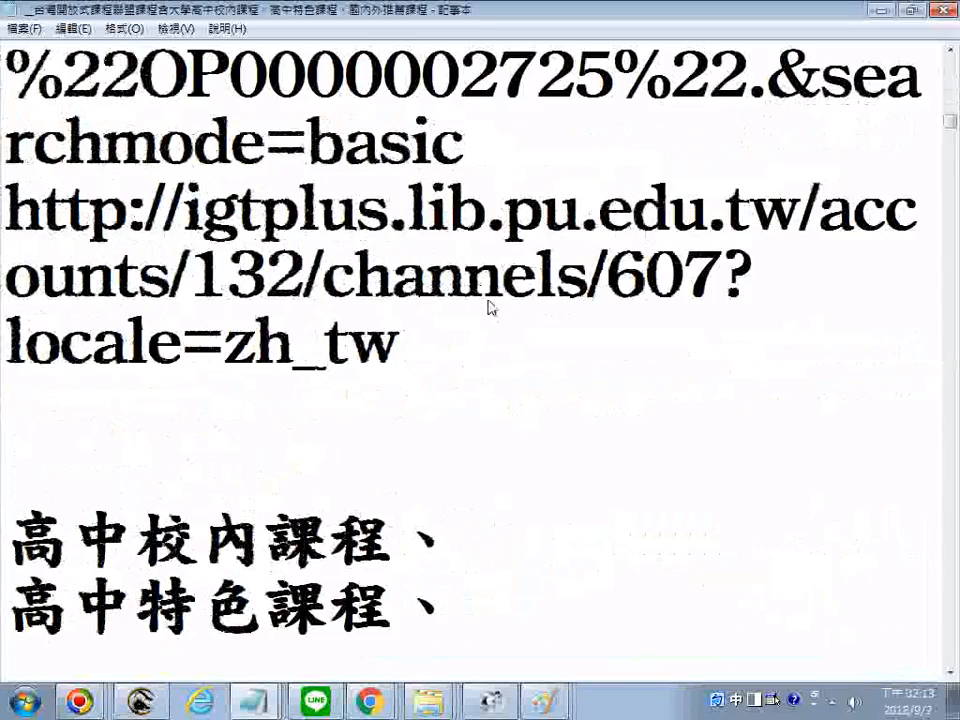
scroll(490, 306, down, 5)
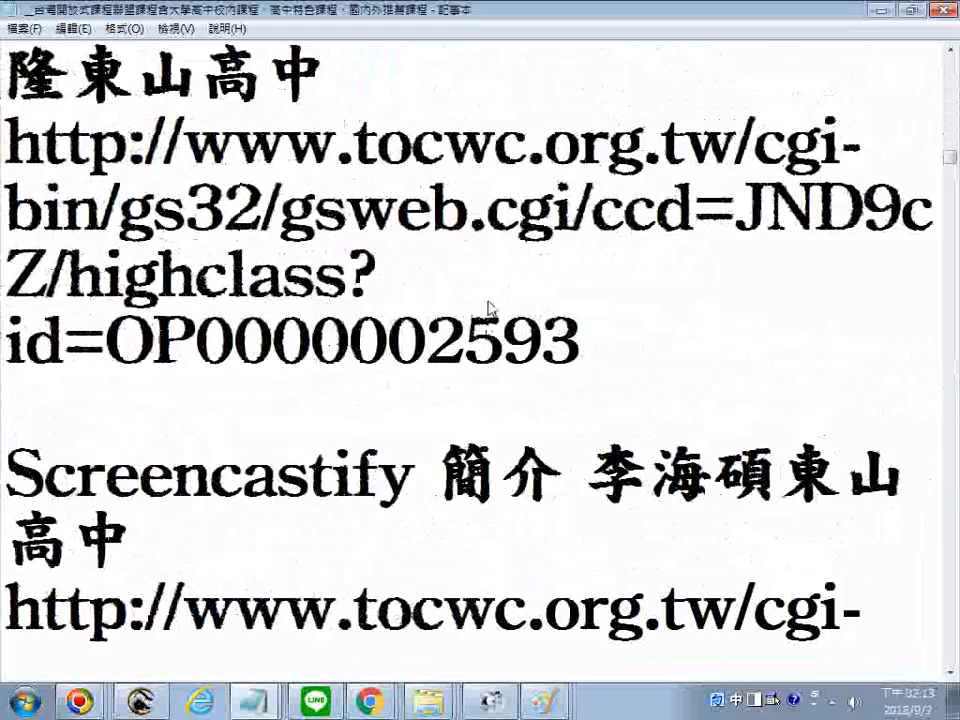
scroll(507, 345, down, 3)
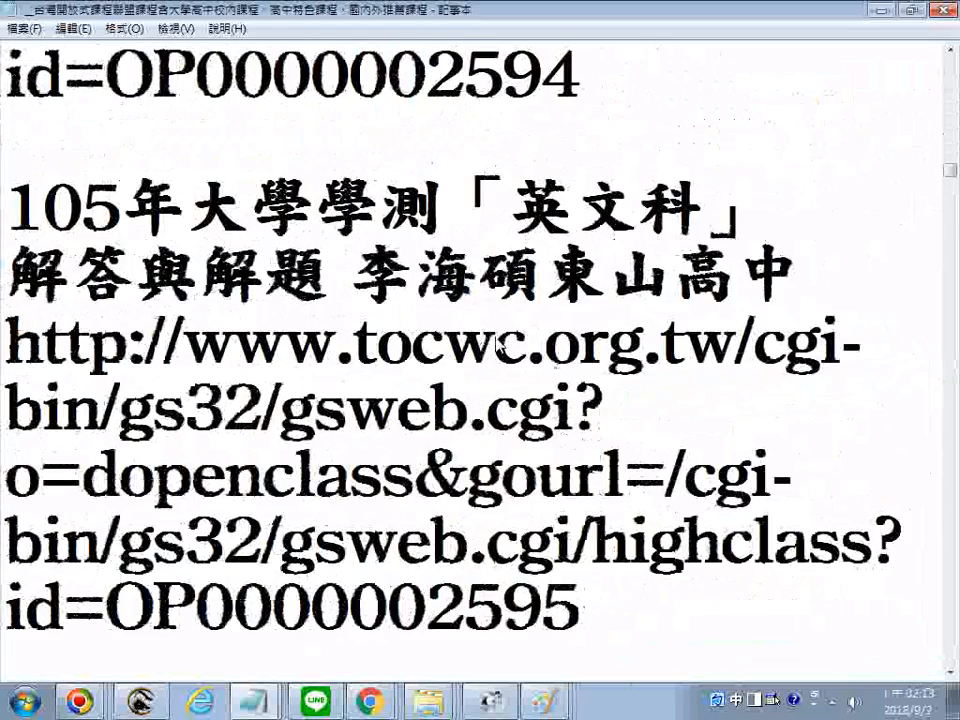
scroll(503, 347, down, 5)
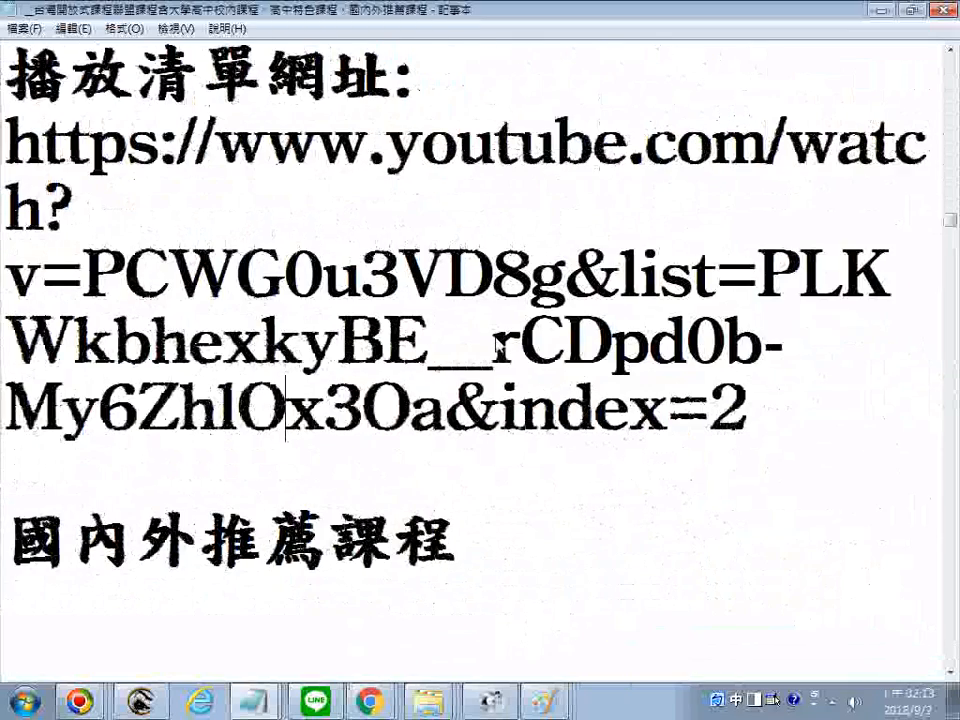
Step: Read through the 國立成功大學 course entries in the Notepad list, checking titles, departments and dates up to number 22
scroll(496, 343, down, 2)
scroll(497, 345, down, 6)
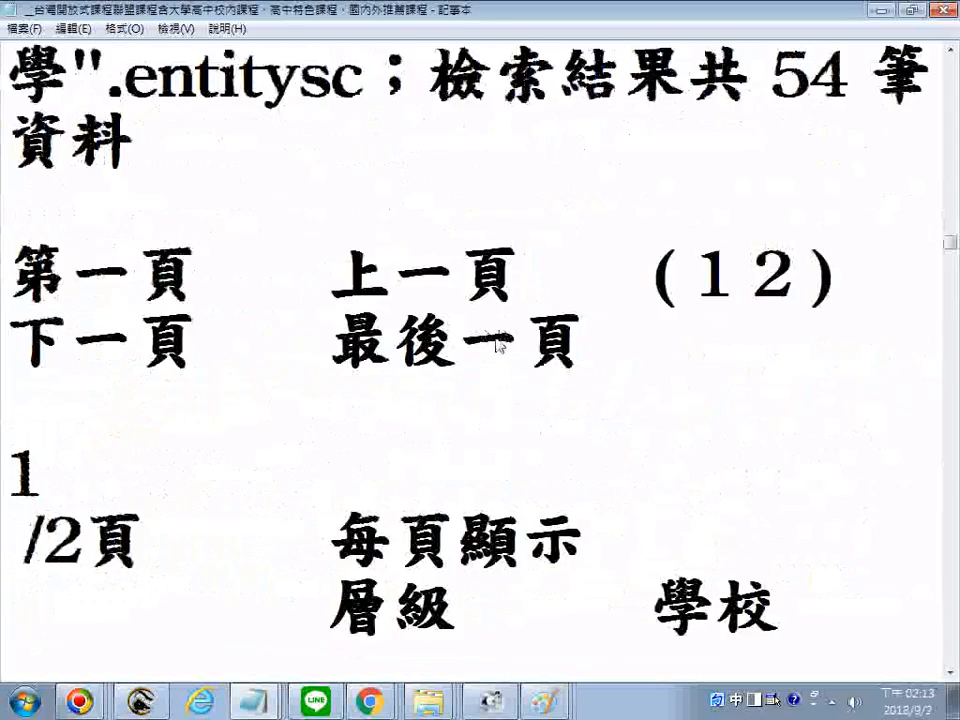
scroll(497, 345, down, 5)
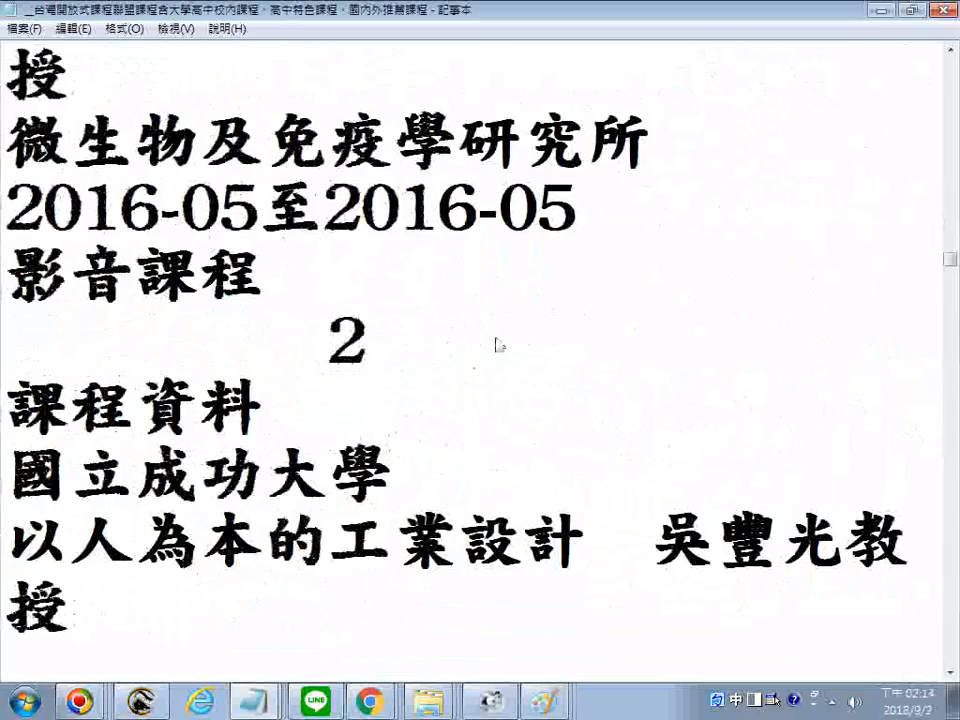
scroll(497, 345, down, 8)
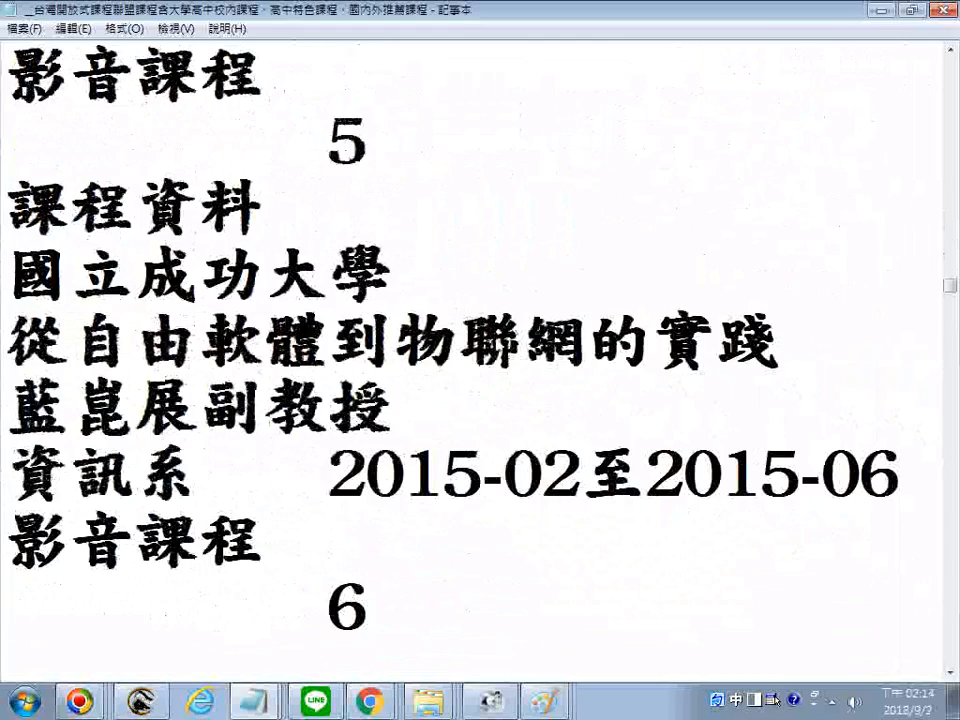
scroll(497, 345, down, 10)
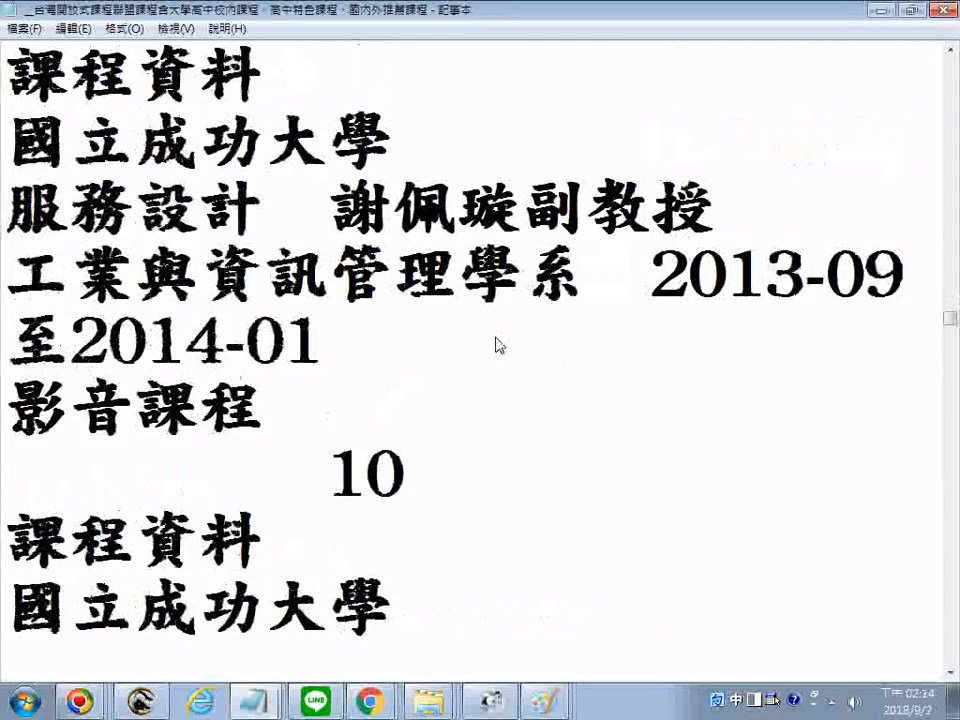
scroll(500, 345, down, 3)
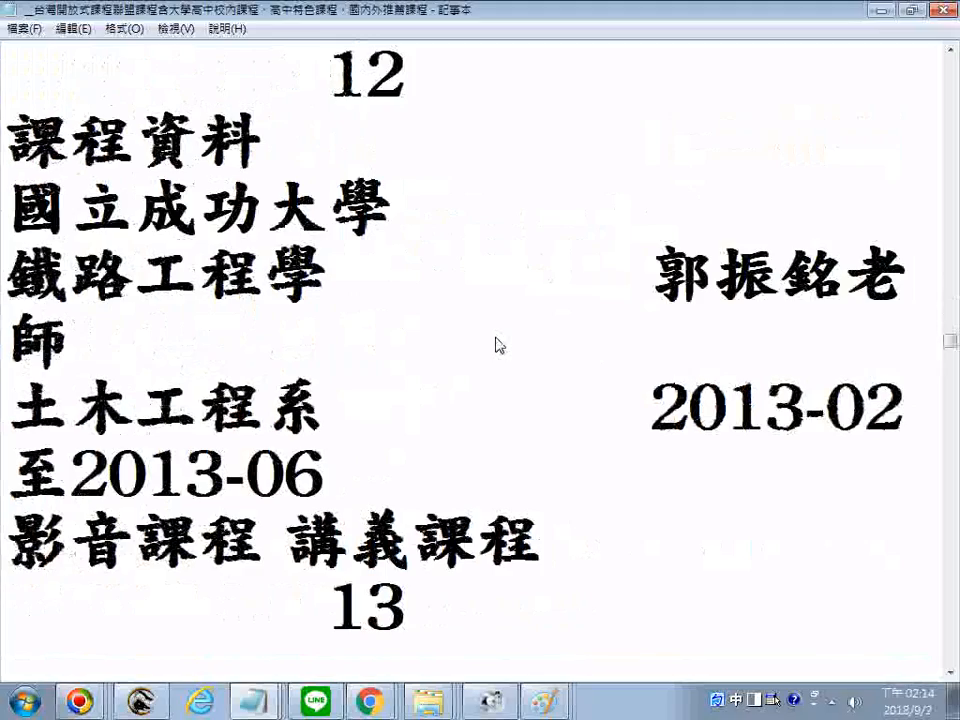
scroll(497, 345, down, 3)
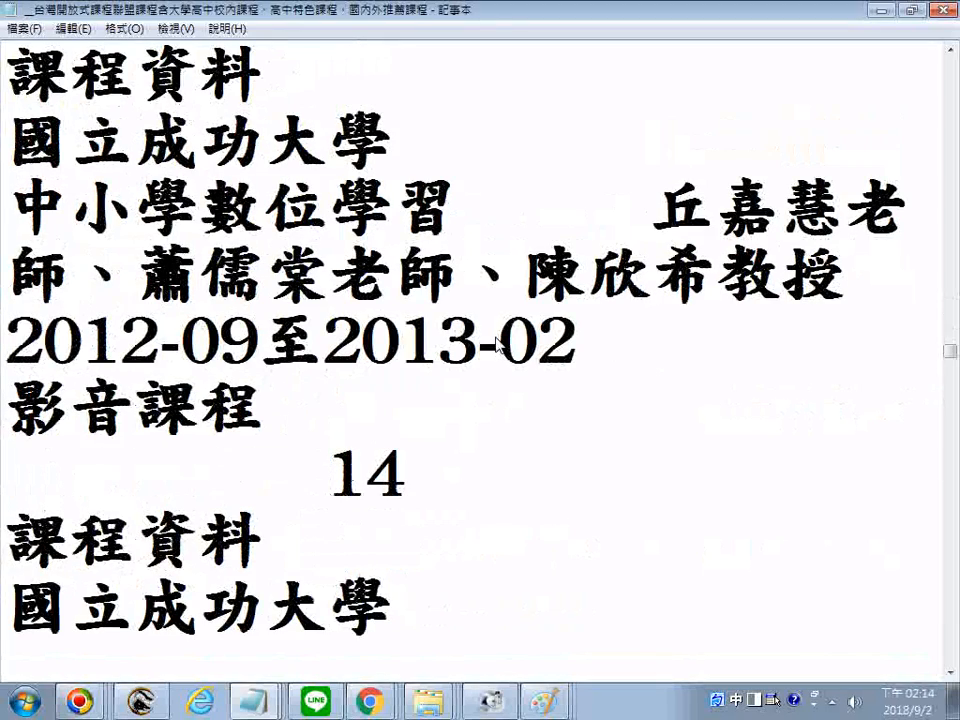
scroll(497, 345, down, 3)
scroll(497, 345, down, 3)
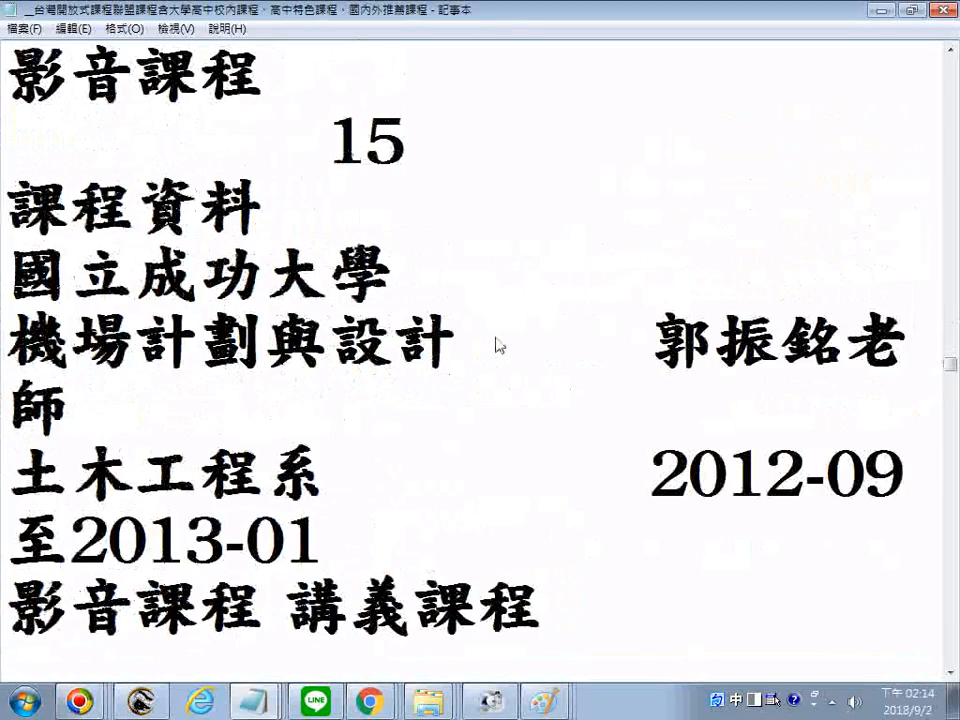
scroll(497, 345, down, 2)
scroll(497, 345, down, 2)
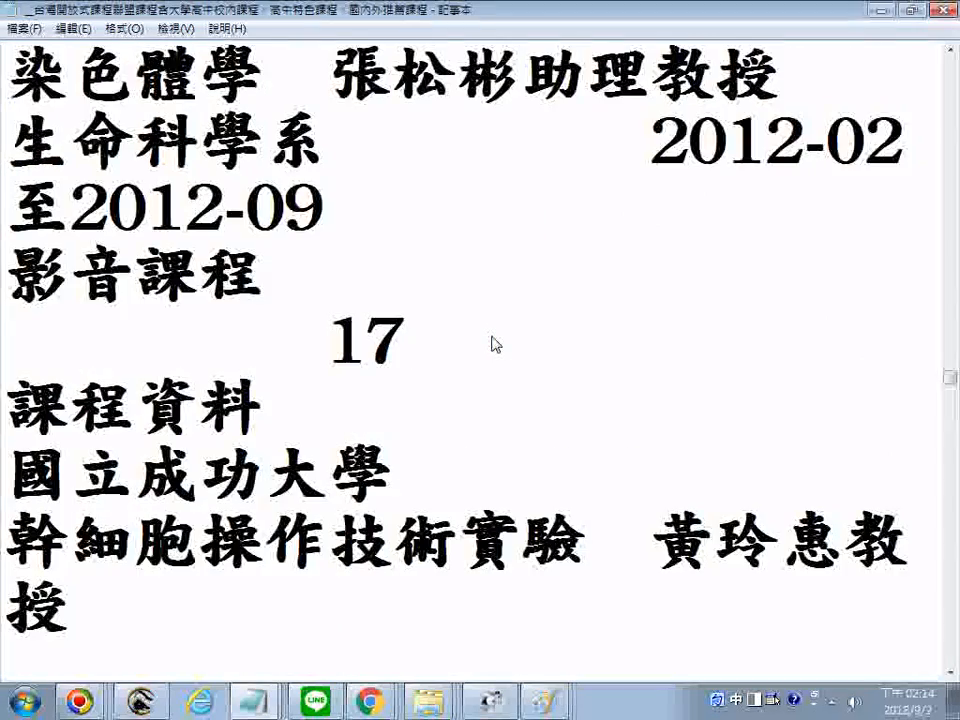
scroll(497, 345, down, 4)
scroll(495, 344, up, 1)
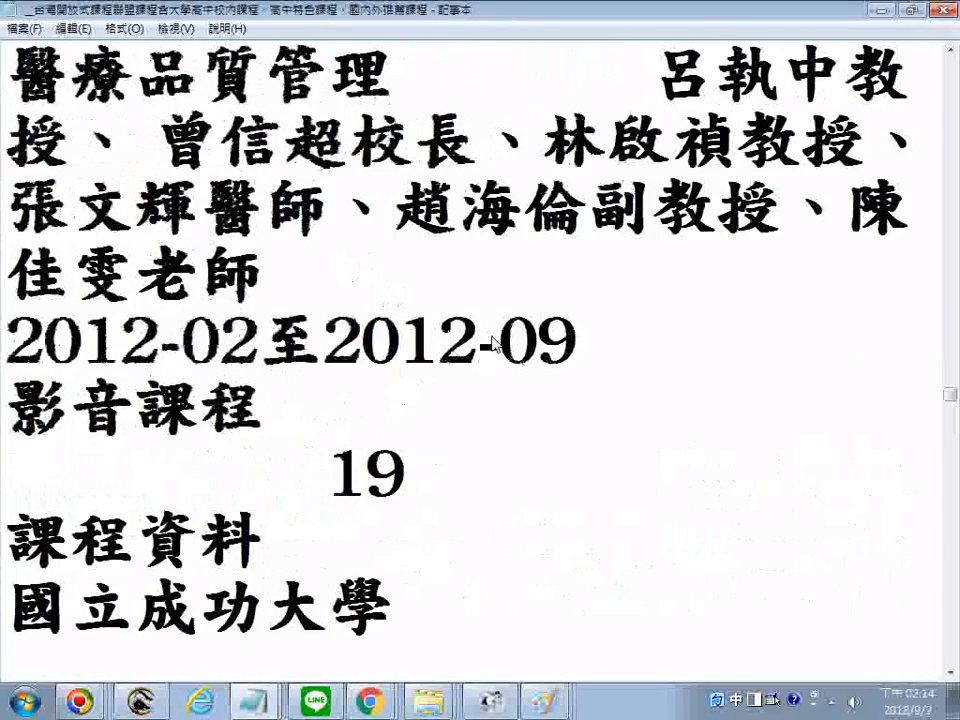
scroll(493, 345, down, 2)
scroll(495, 345, down, 2)
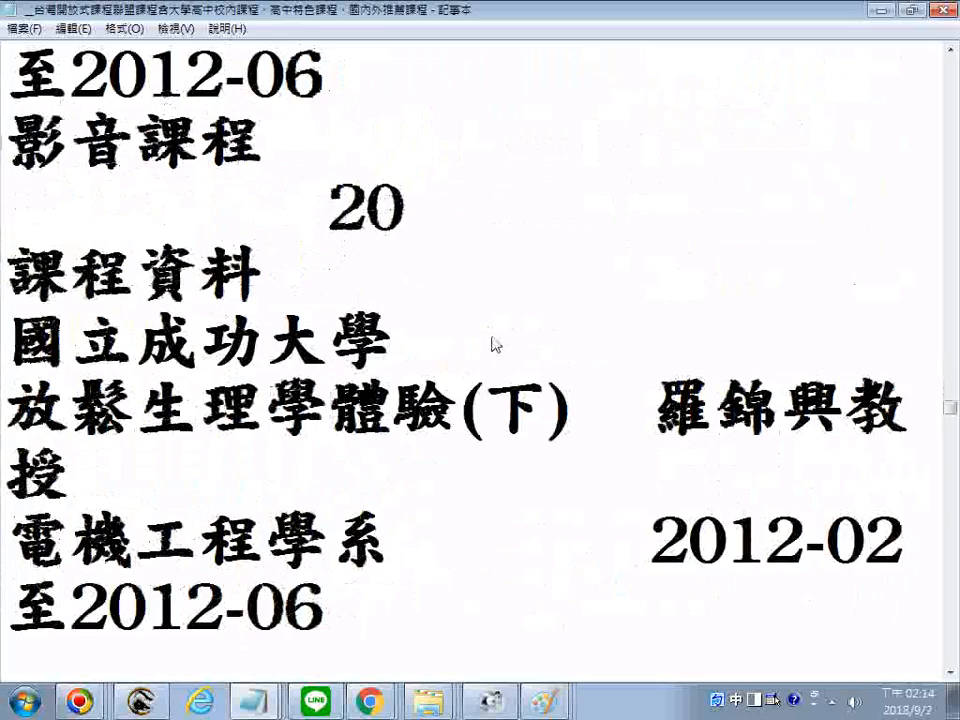
scroll(497, 345, down, 3)
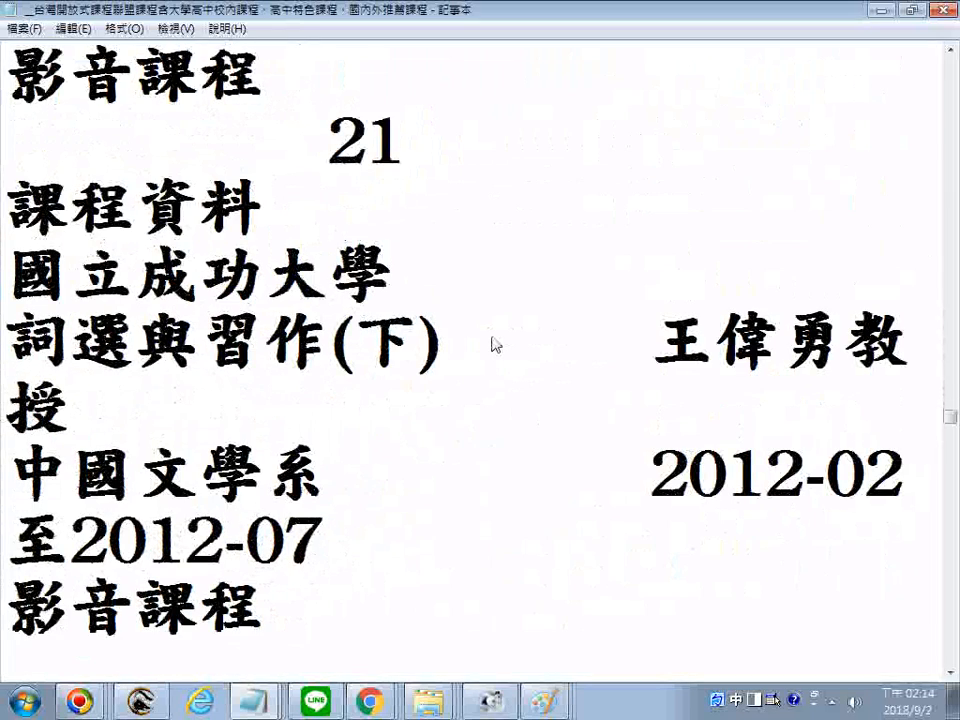
scroll(497, 345, down, 1)
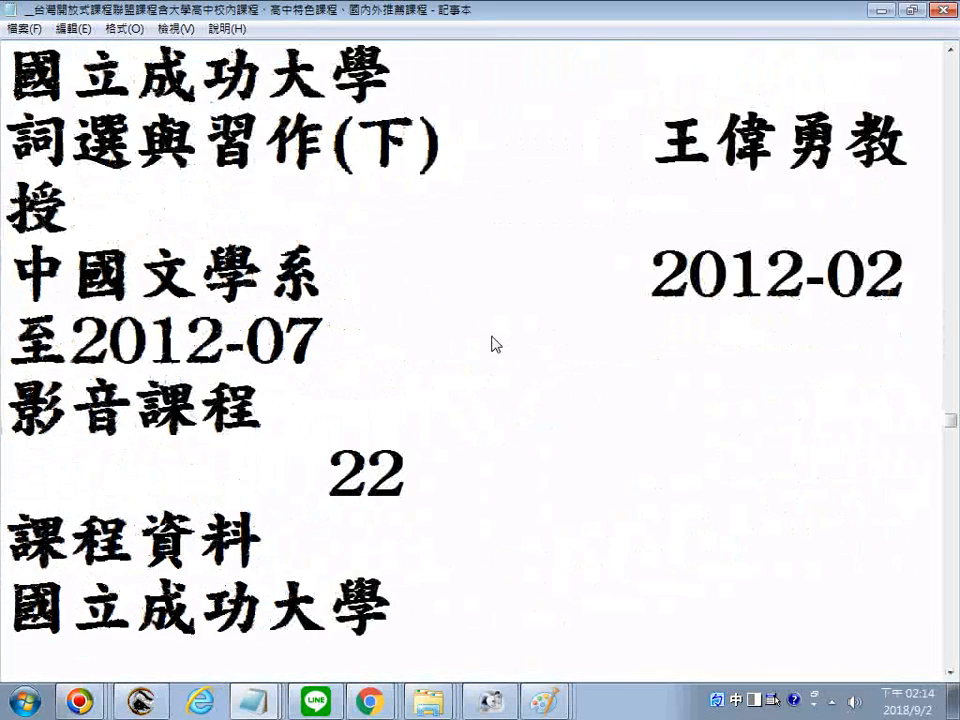
Step: Read through the 國立成功大學 course entries in the Notepad list from number 22 to 47, and return to entries 4 and 5
scroll(493, 345, down, 1)
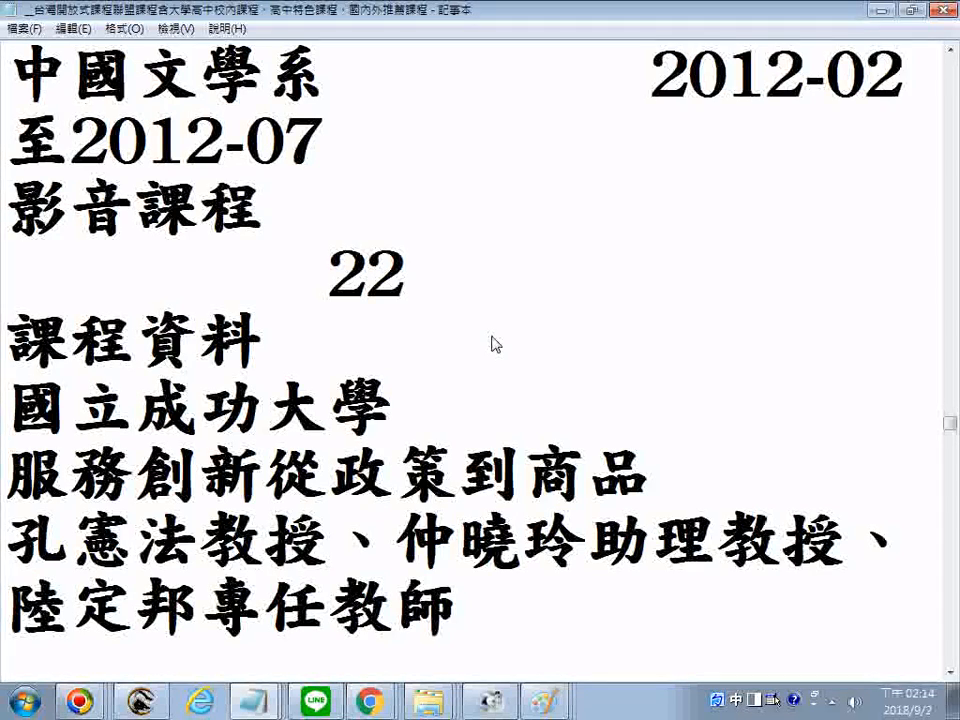
scroll(493, 345, down, 2)
scroll(493, 345, down, 1)
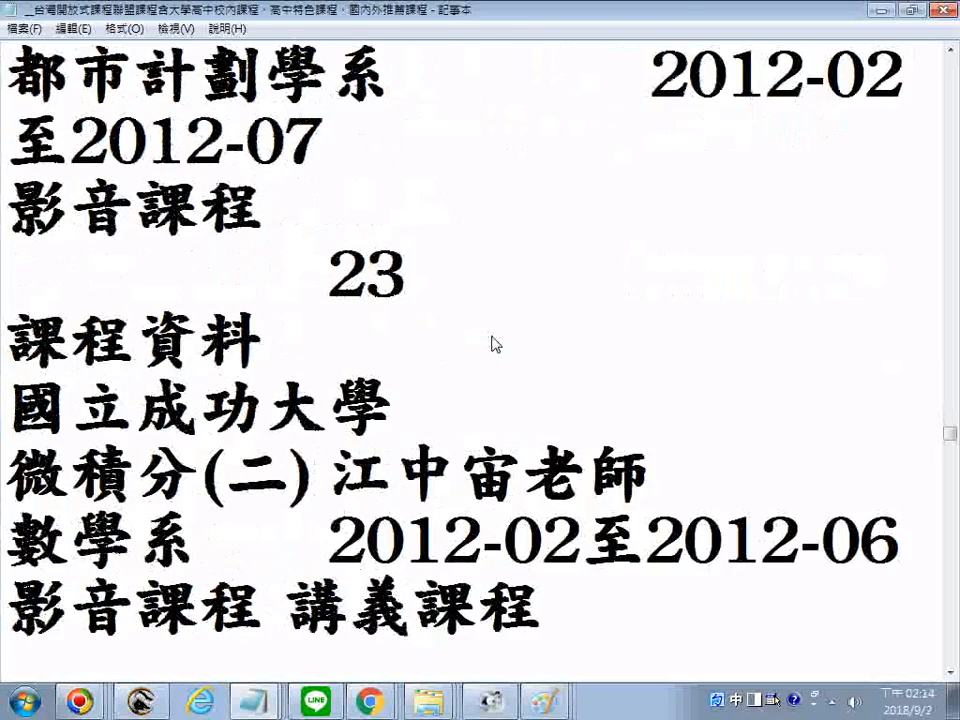
scroll(493, 345, down, 3)
scroll(493, 345, down, 4)
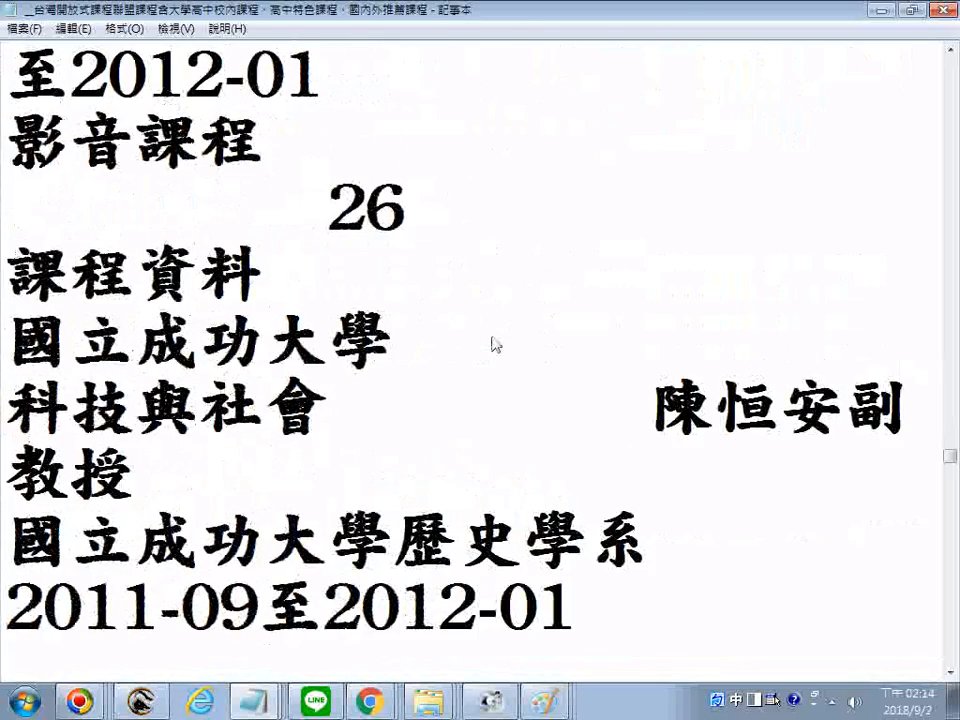
scroll(493, 345, down, 4)
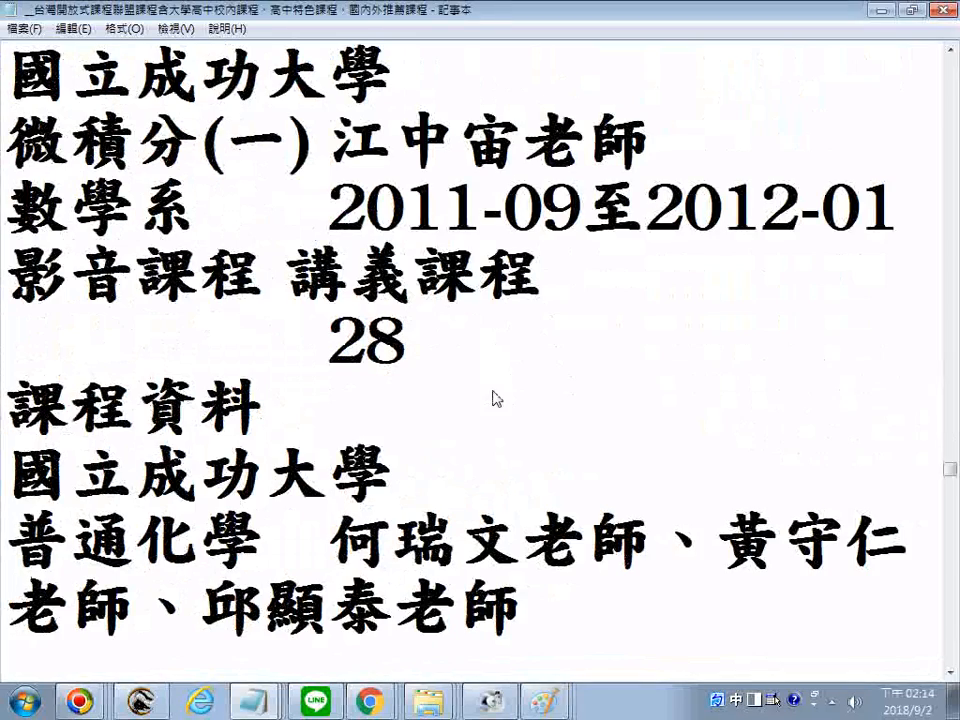
scroll(493, 396, down, 4)
scroll(497, 403, down, 4)
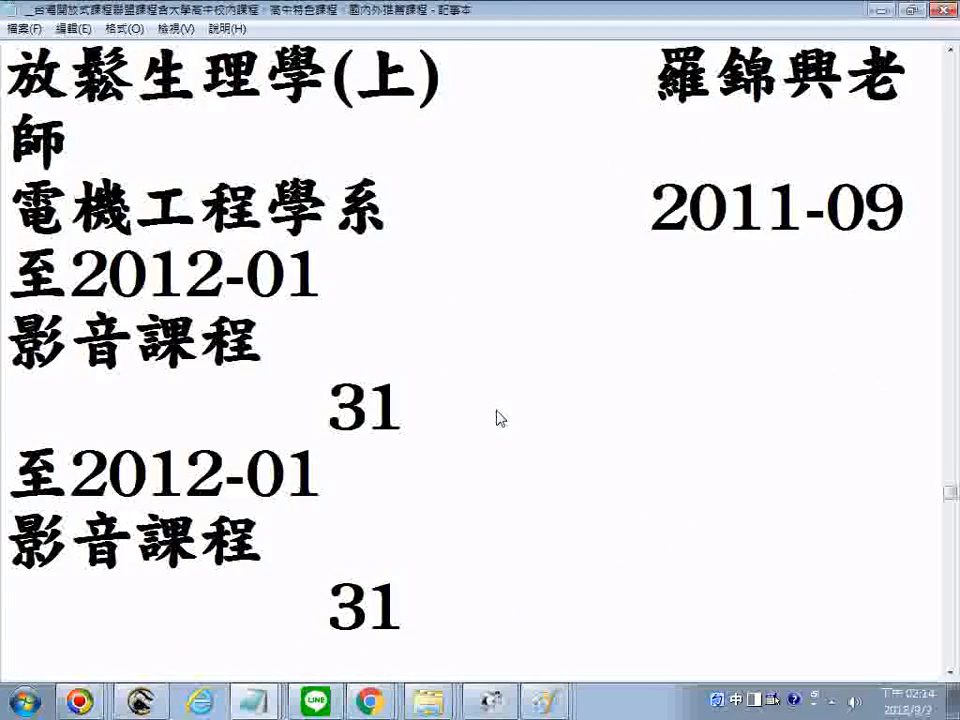
scroll(497, 418, down, 4)
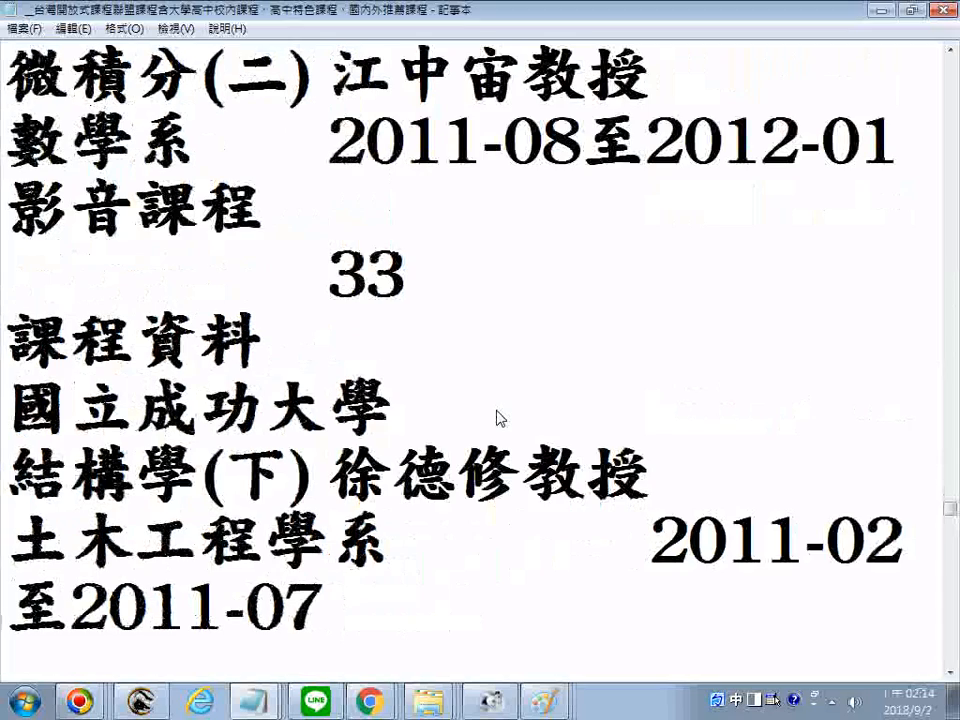
scroll(497, 418, down, 4)
scroll(497, 418, down, 4)
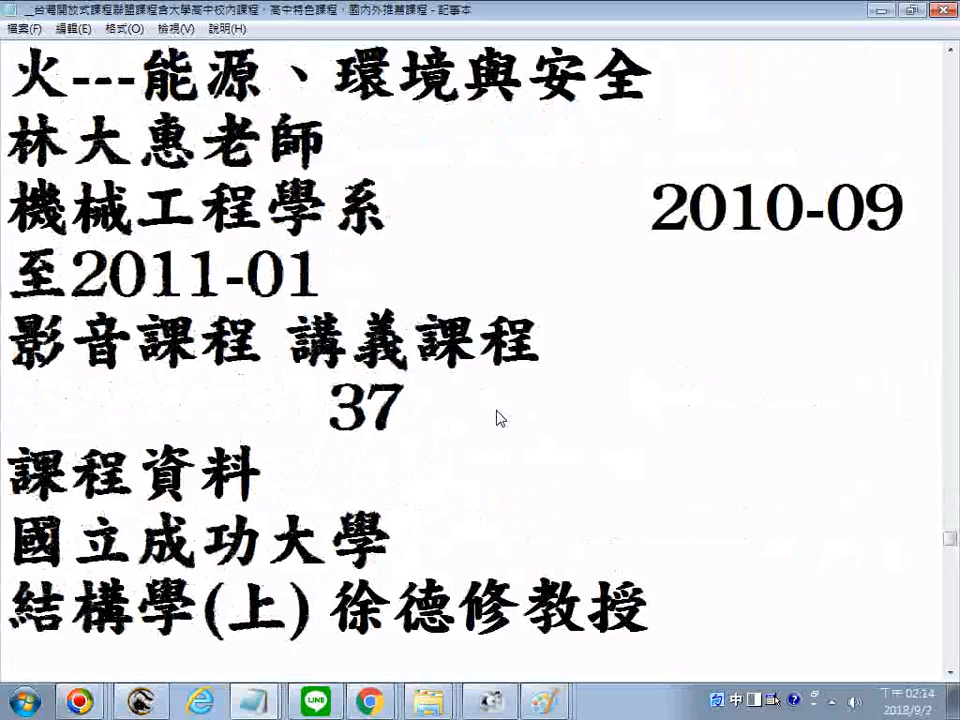
scroll(497, 418, down, 4)
scroll(497, 418, down, 4)
scroll(497, 418, down, 4)
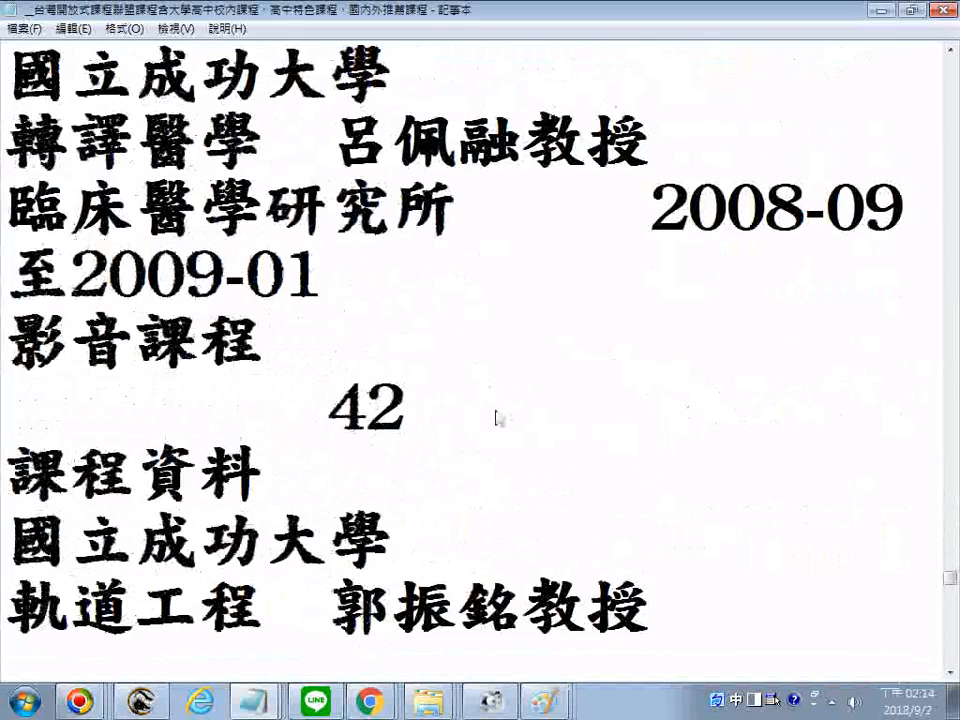
scroll(497, 418, down, 4)
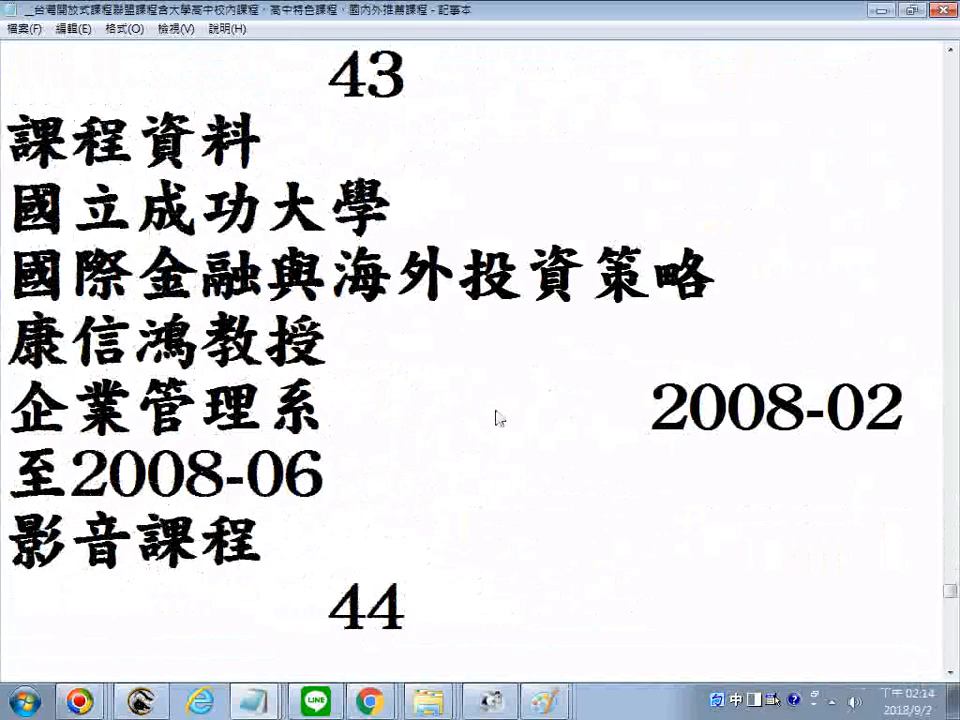
scroll(497, 418, down, 4)
scroll(493, 418, down, 4)
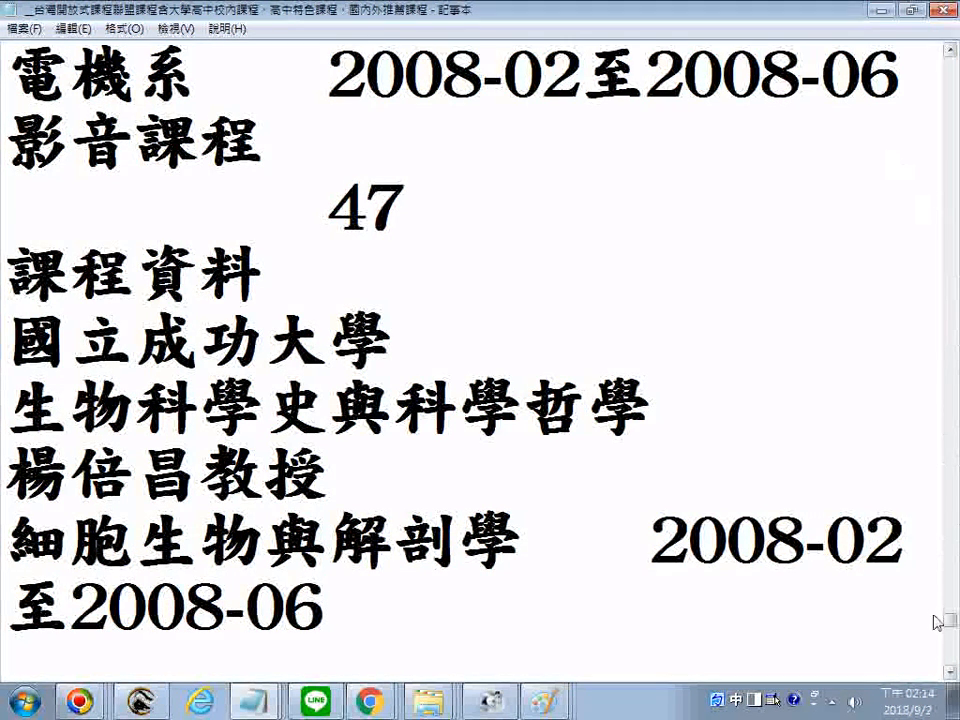
drag(947, 624, 915, 286)
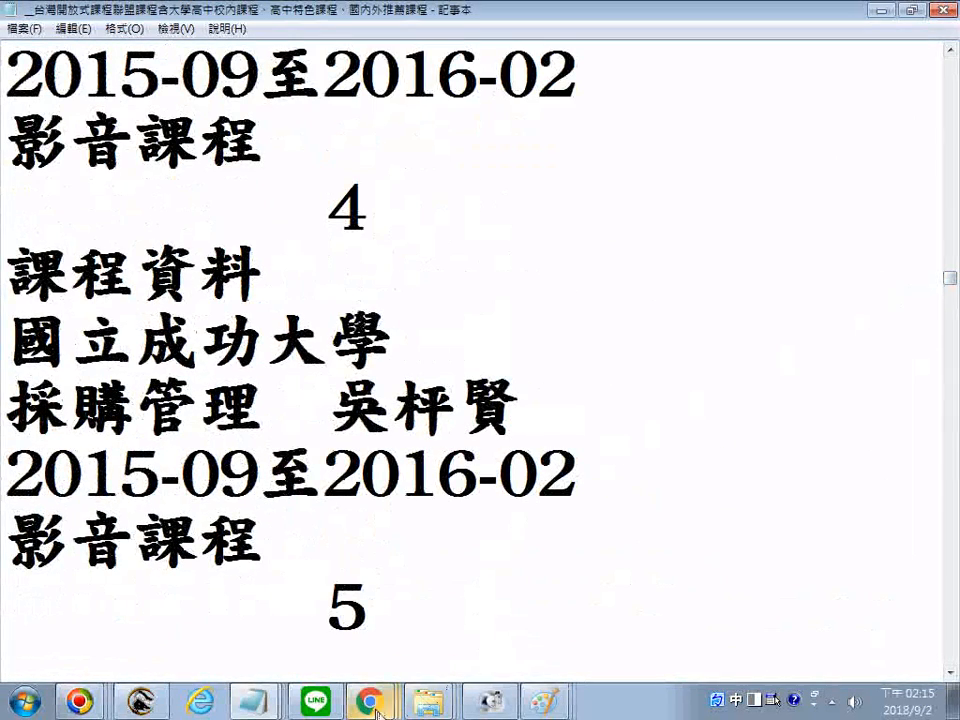
Step: Look over the g0v.tw 零時政府 slide capture in Paint, and switch to the Paint window holding the 台灣開放式課程聯盟 capture
key(shift)
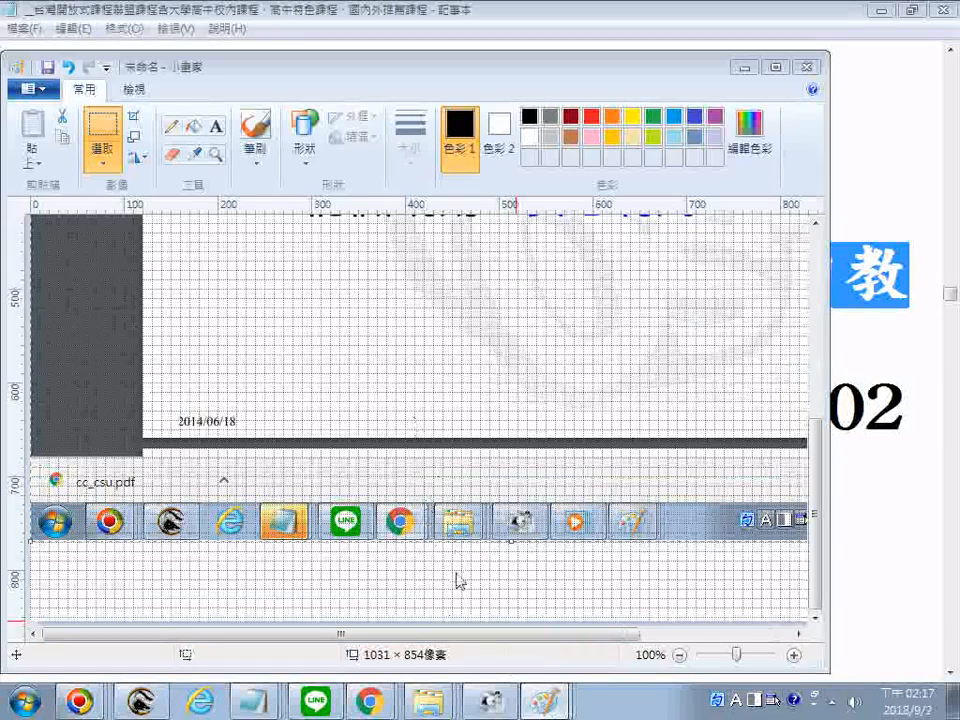
click(390, 598)
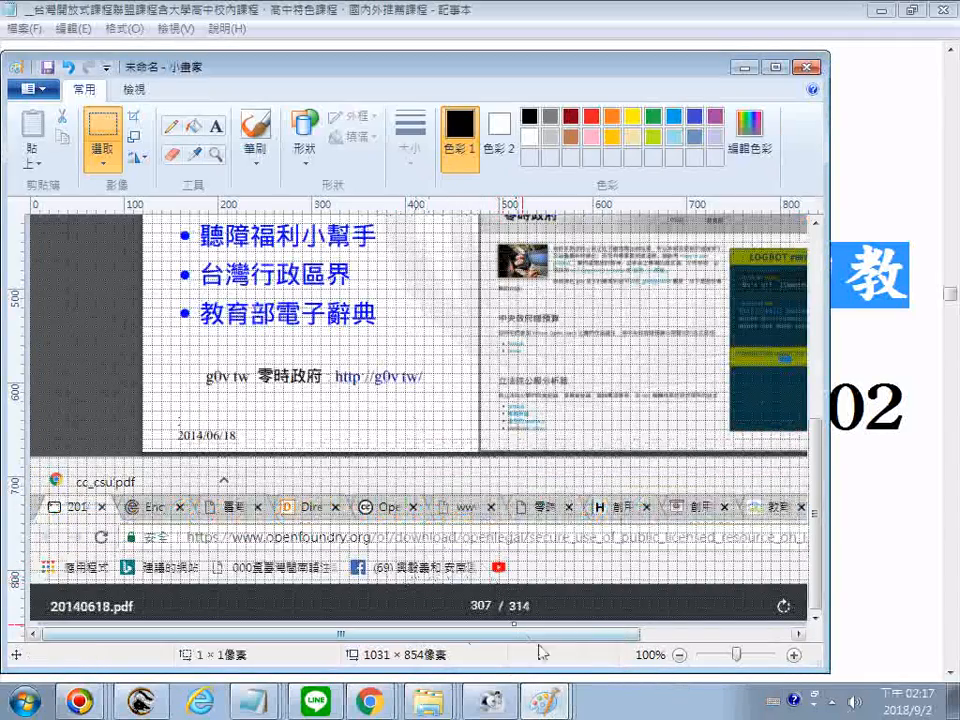
scroll(600, 585, up, 5)
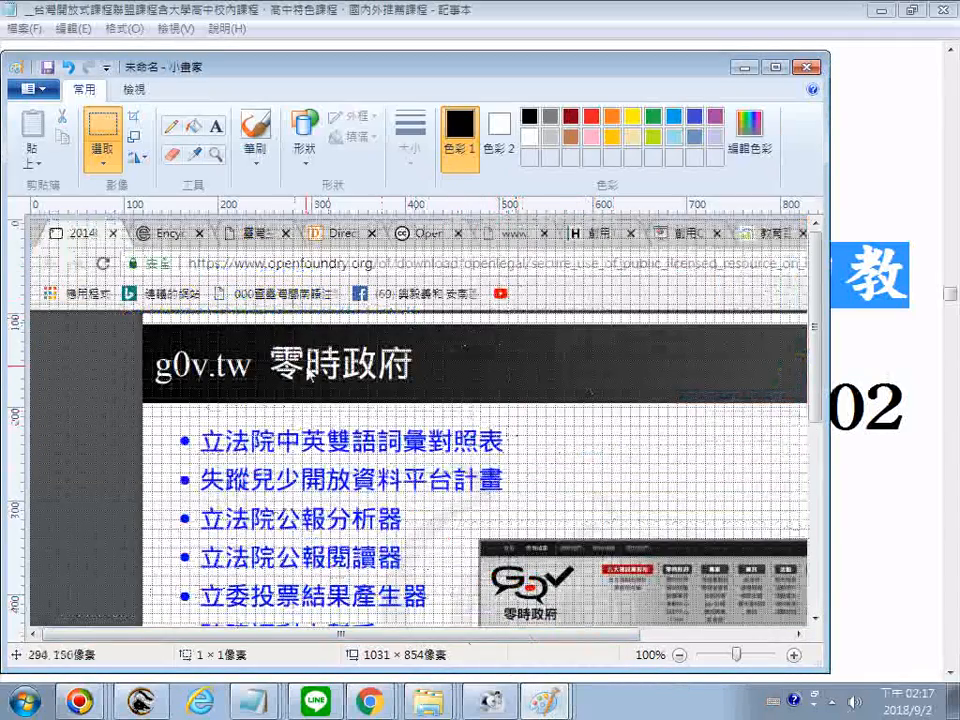
scroll(452, 470, down, 2)
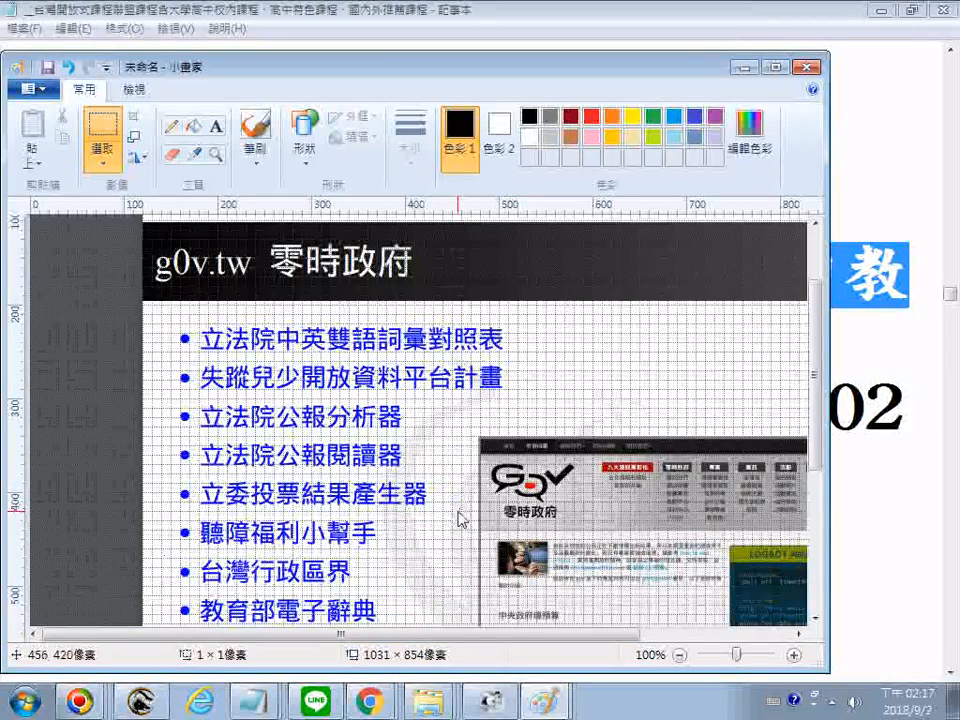
scroll(460, 518, down, 2)
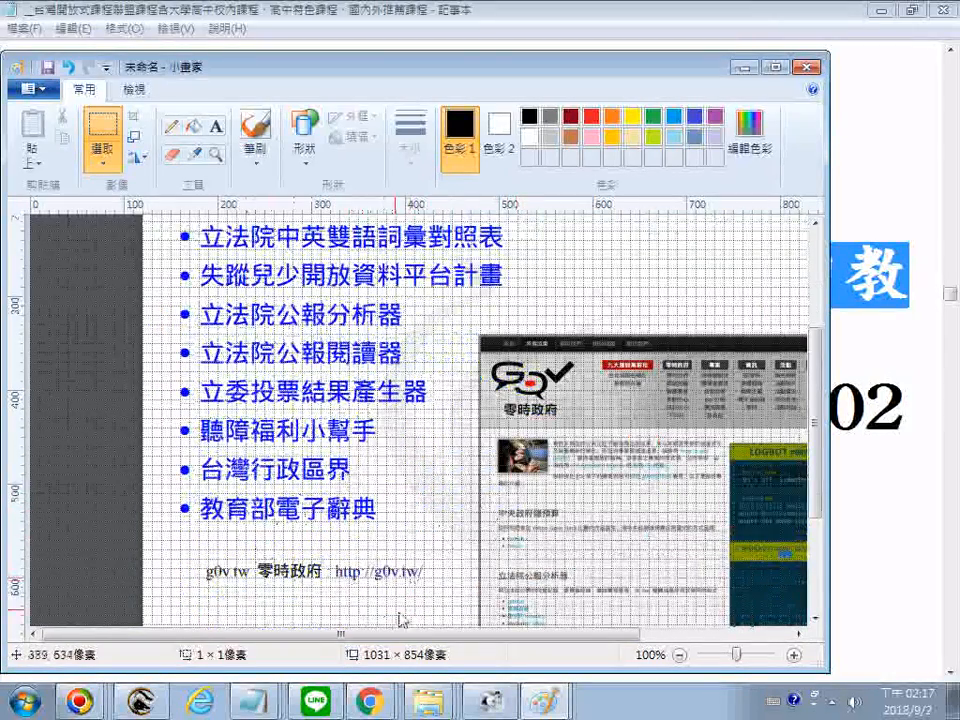
click(545, 711)
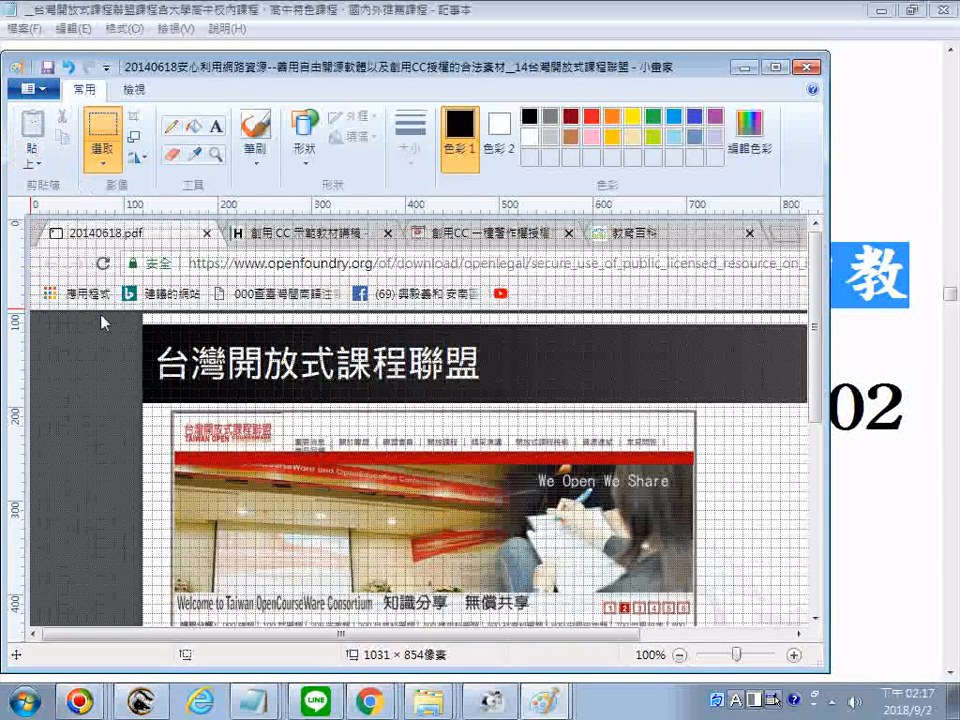
Step: Cut the suggested file name of the 台灣開放式課程聯盟 capture in the Save As dialog for reuse, and cancel the save
key(ctrl+s)
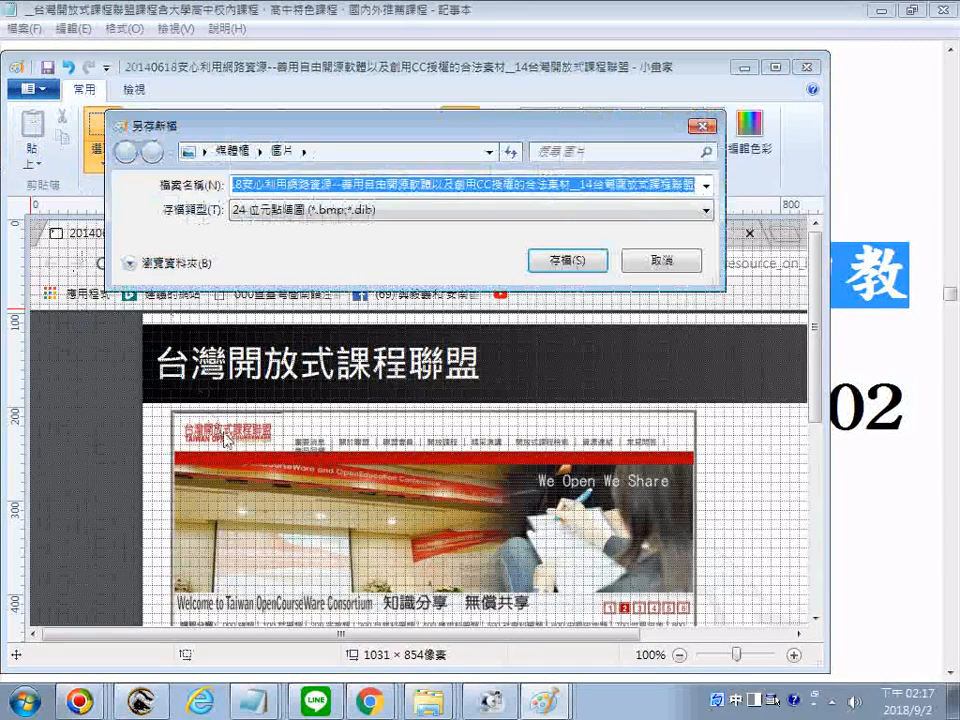
right_click(423, 192)
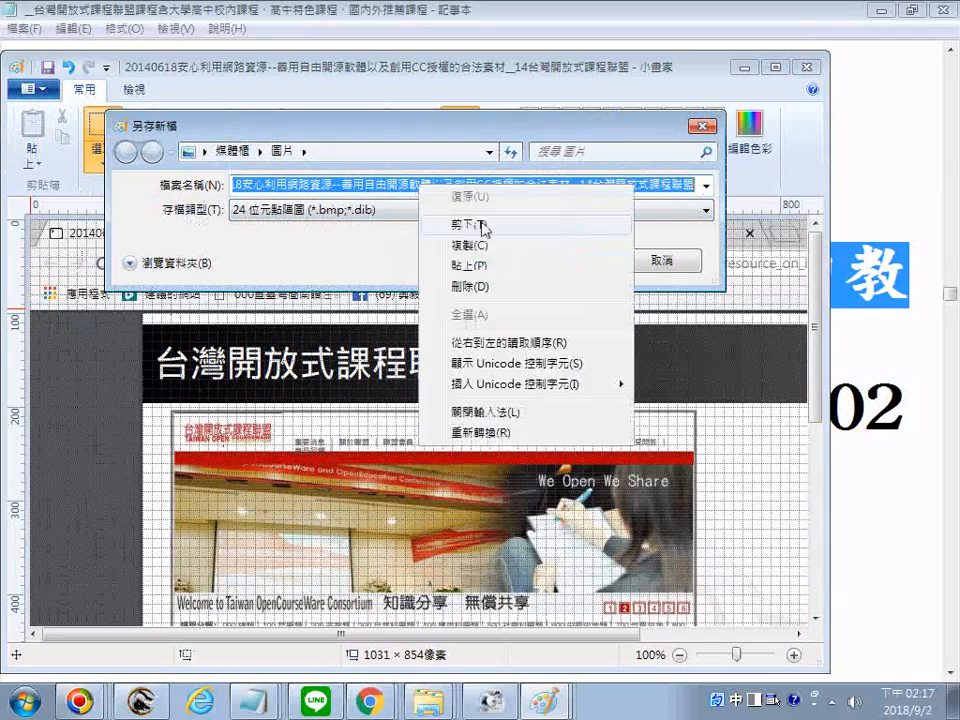
click(428, 222)
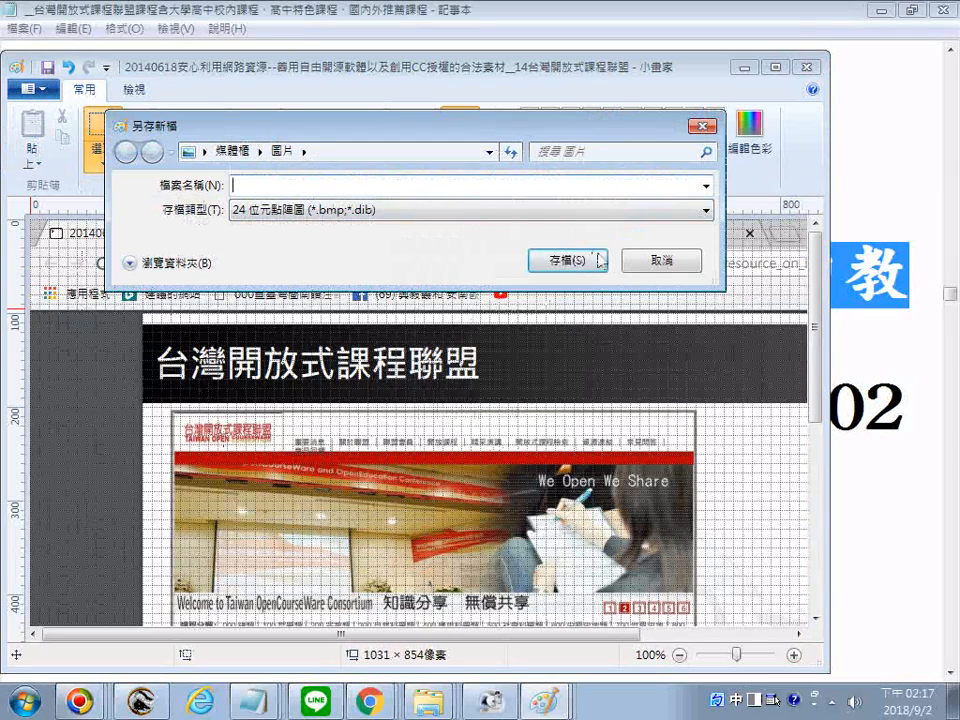
click(686, 264)
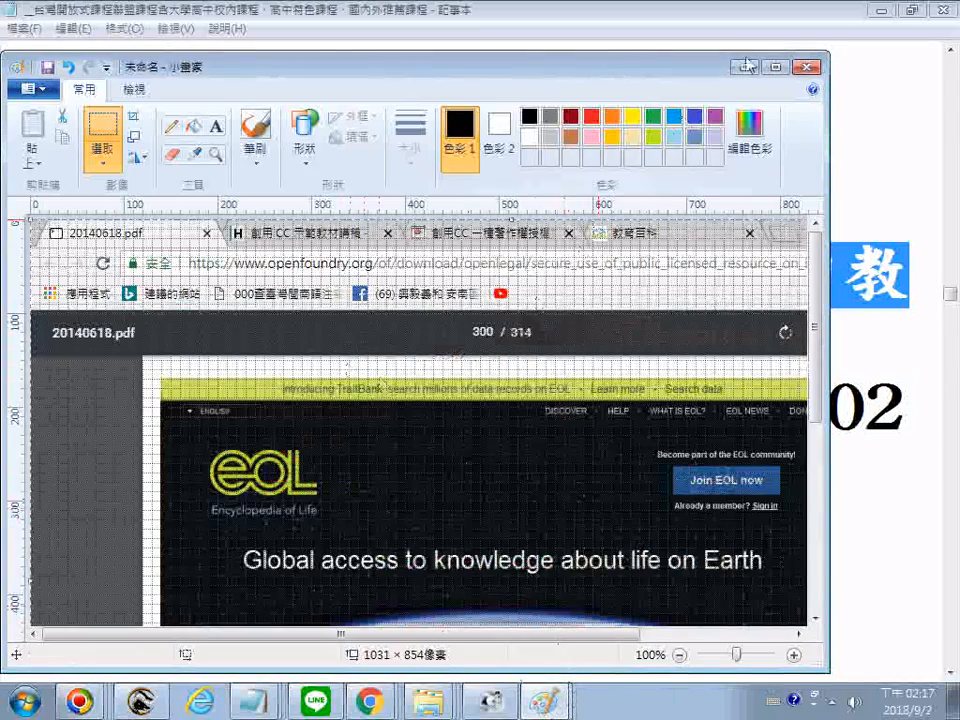
Step: Maximize the untitled Encyclopedia of Life capture, start saving it under the pasted 20140618…__14台灣開放式課程聯盟 name, and choose 24 位元點陣圖 as the file type
click(781, 74)
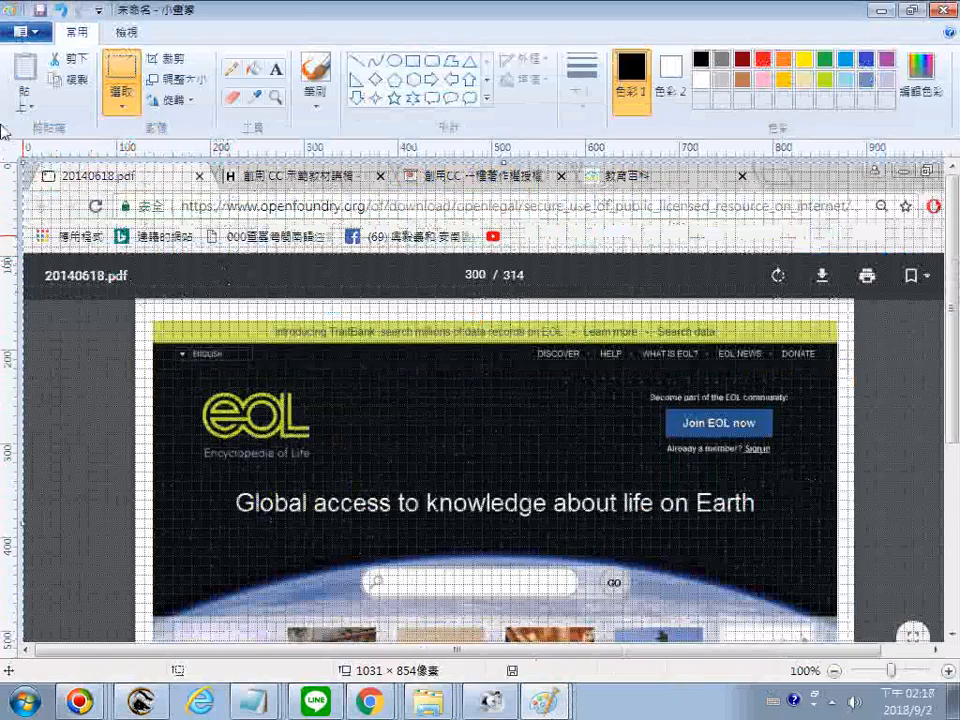
click(24, 100)
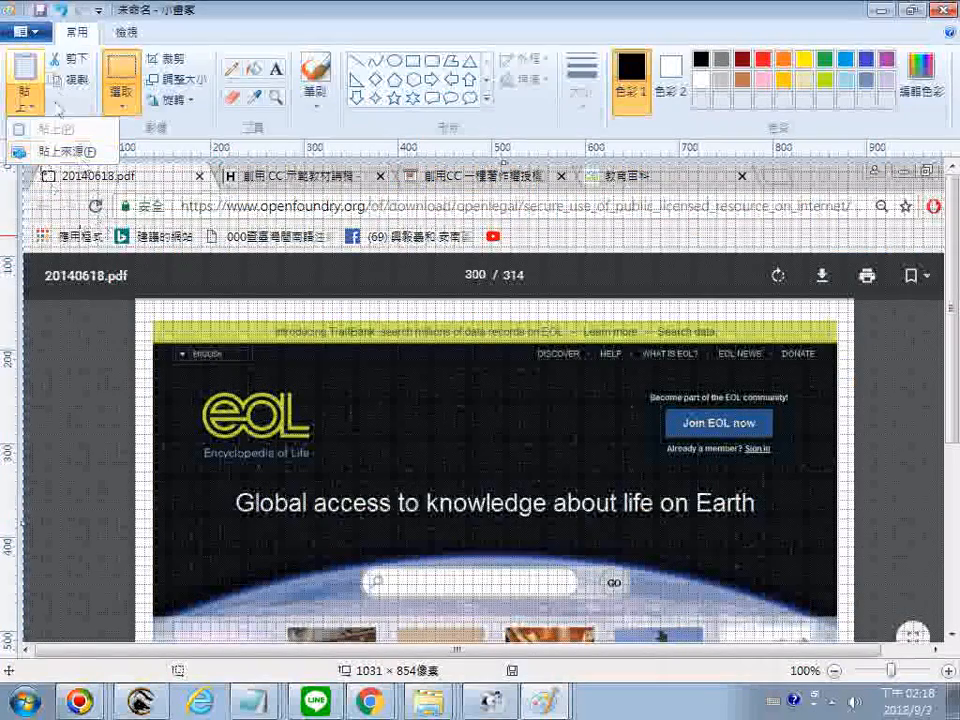
click(40, 33)
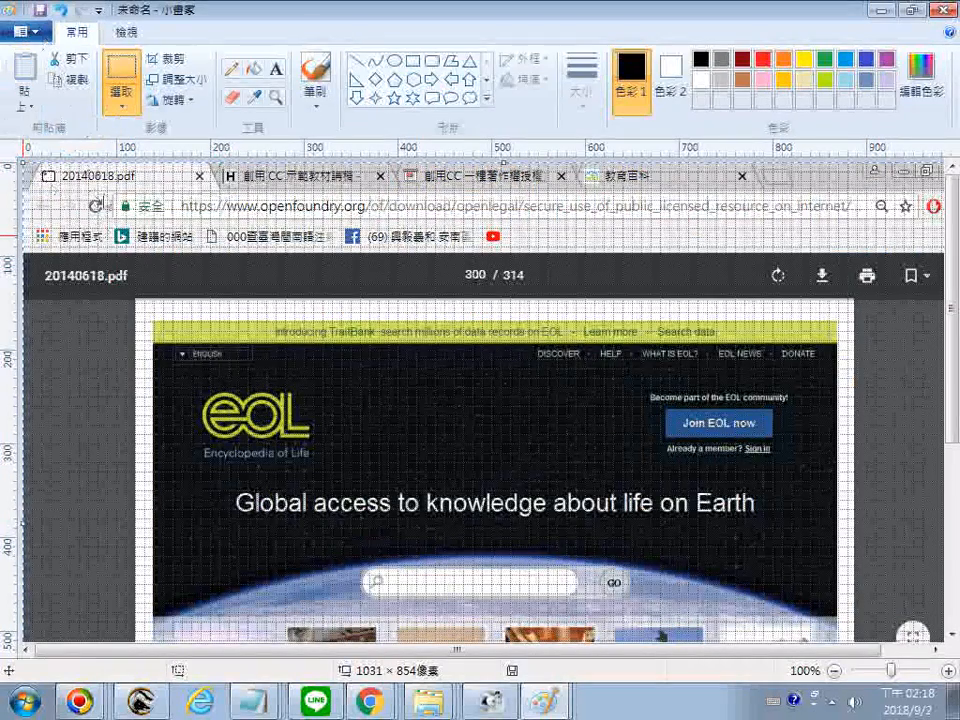
key(ctrl+s)
right_click(186, 96)
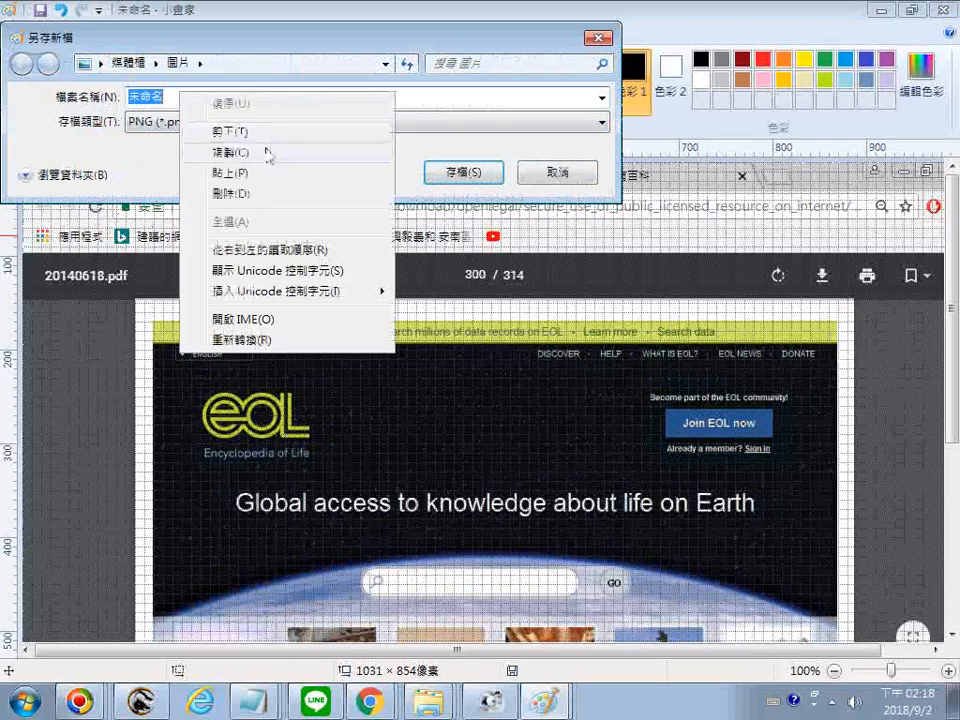
click(268, 171)
click(272, 171)
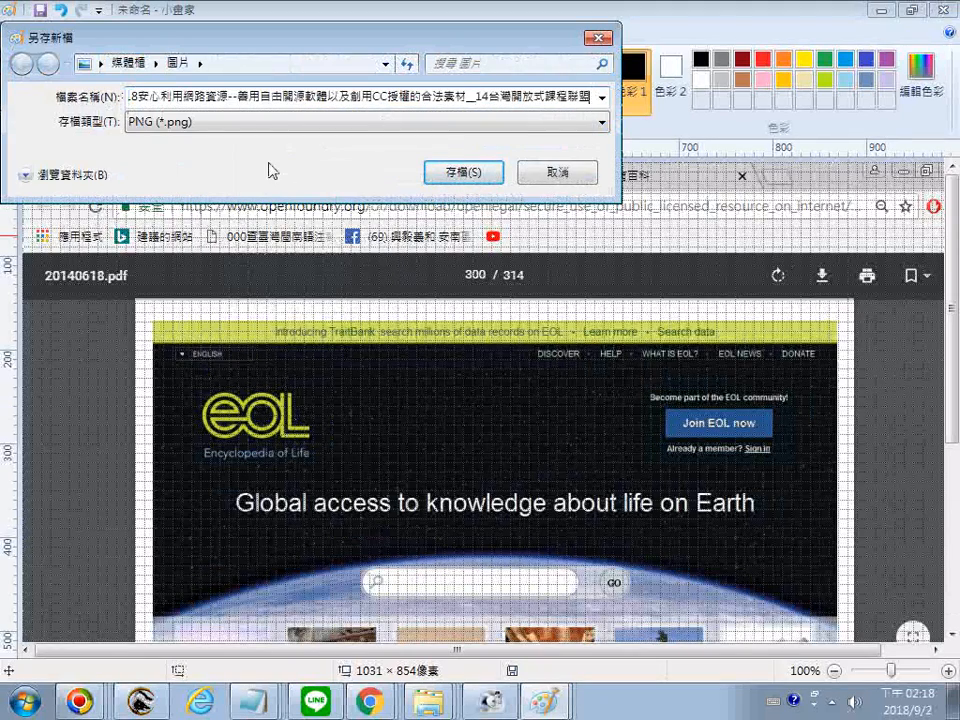
click(289, 121)
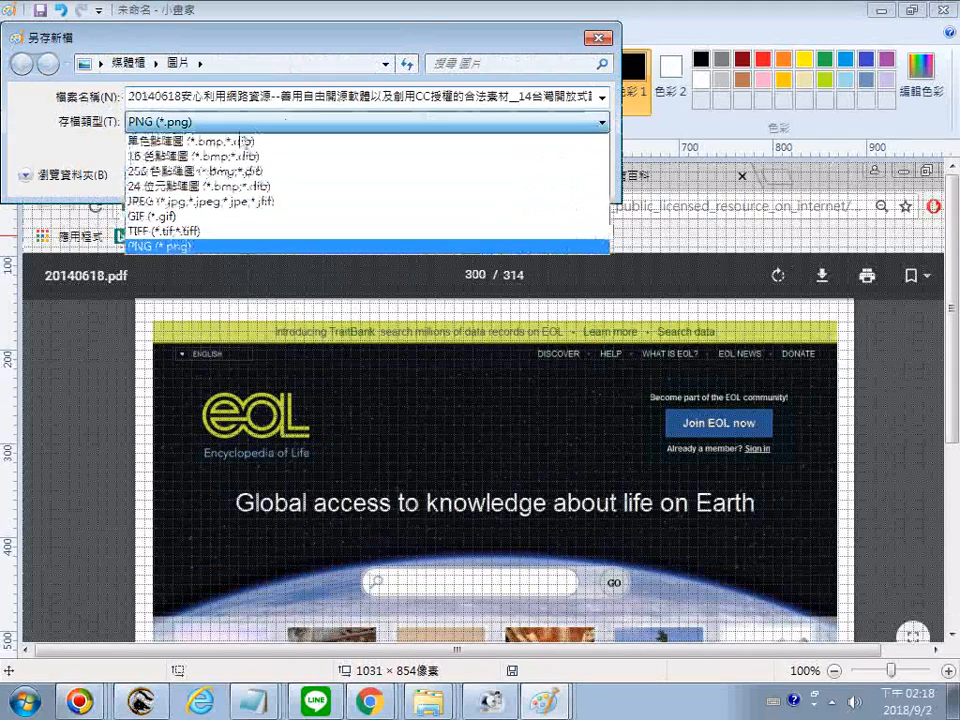
click(243, 185)
Step: Append __生命百科全書 to the Encyclopedia of Life capture's file name and save it as a 24 位元點陣圖
double_click(442, 100)
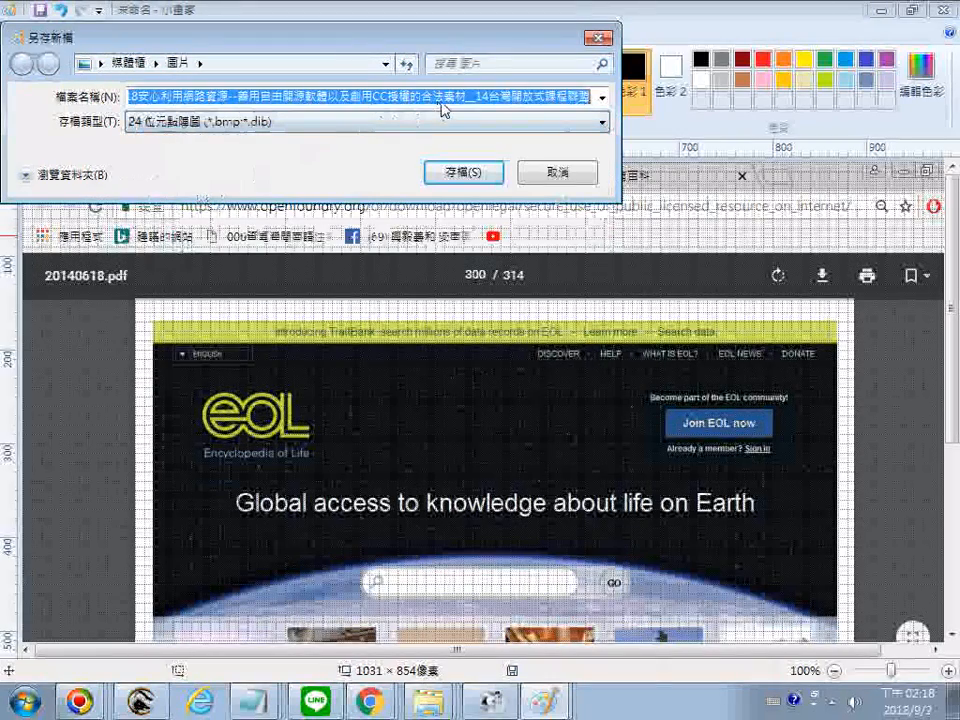
click(470, 100)
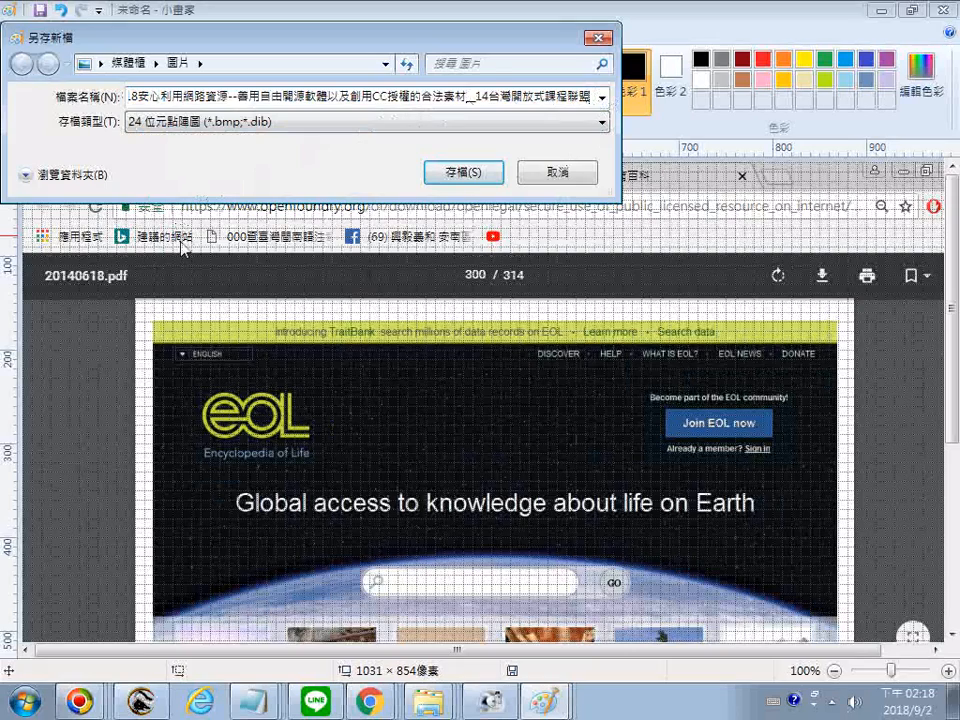
key(End)
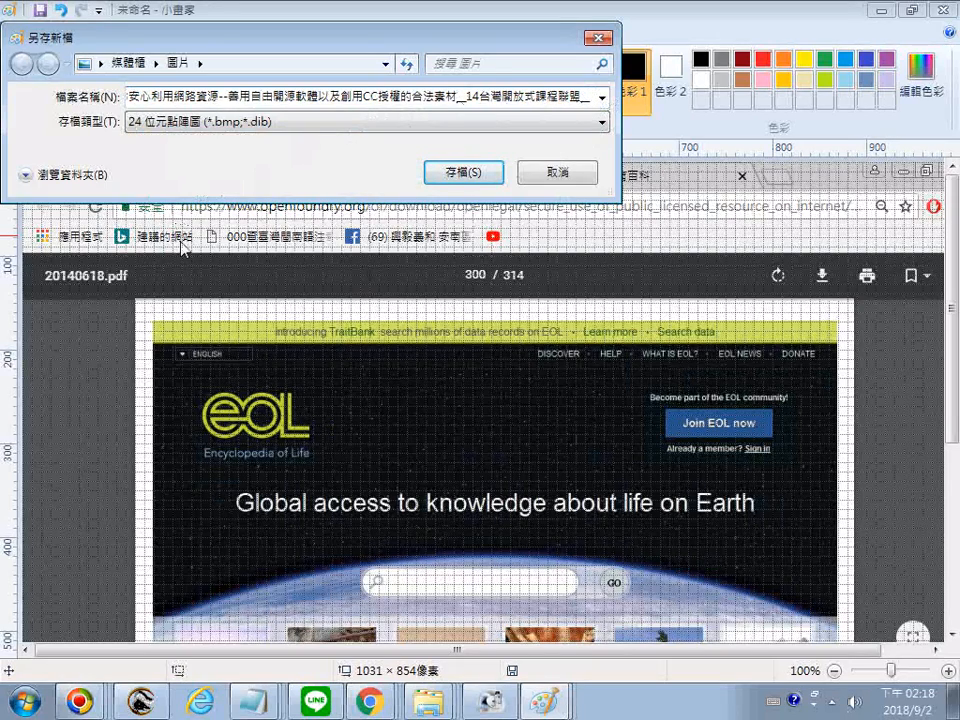
key(ctrl+space)
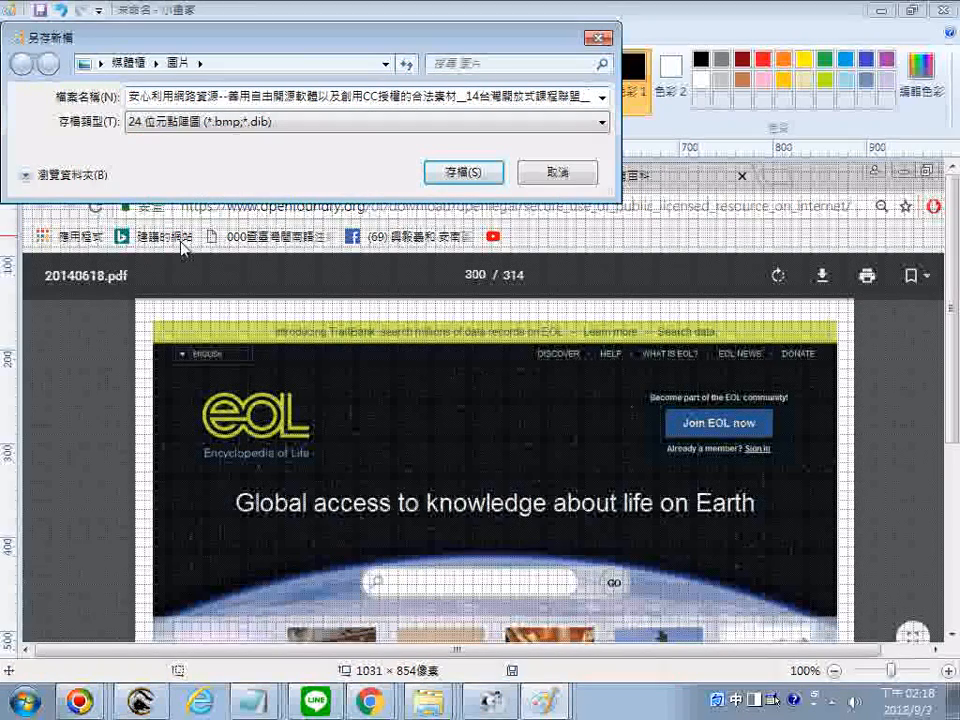
text(發)
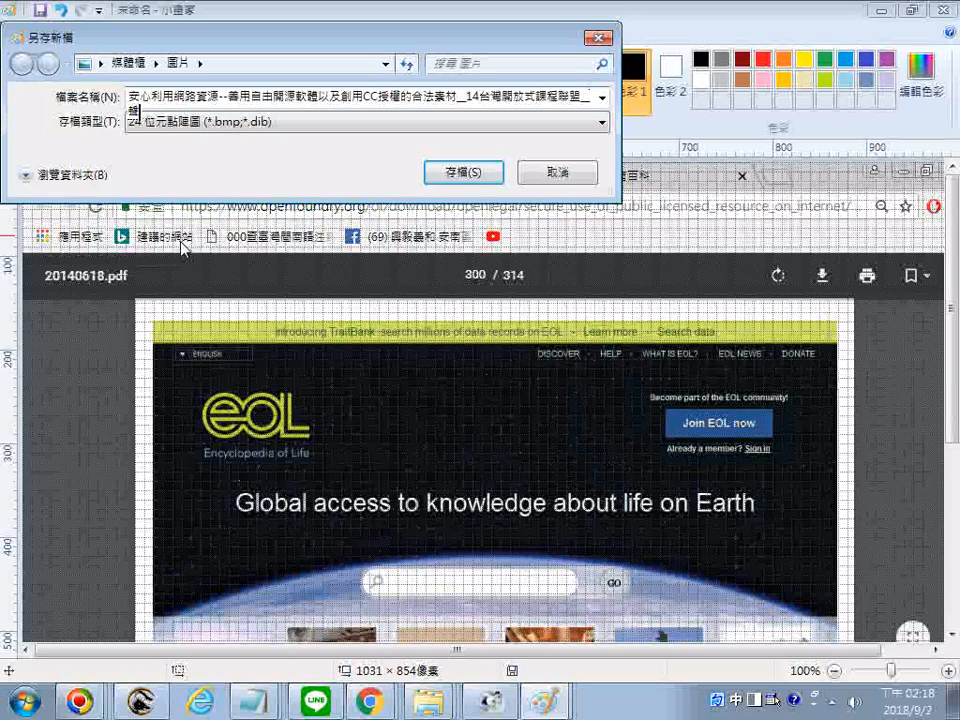
text(命言)
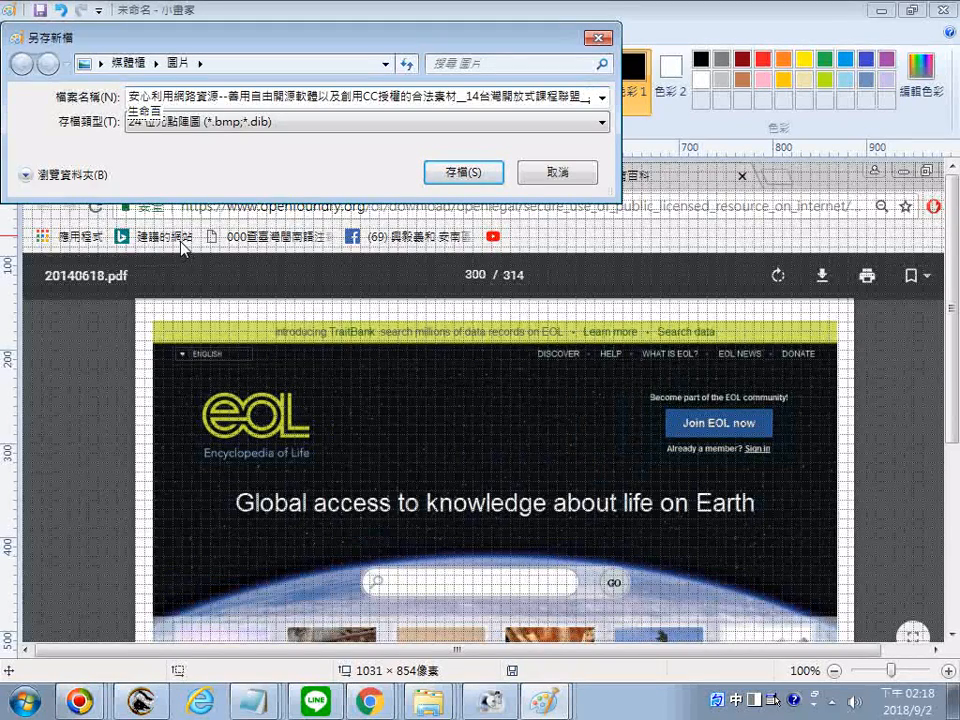
text(ㄎㄜ)
key(Return)
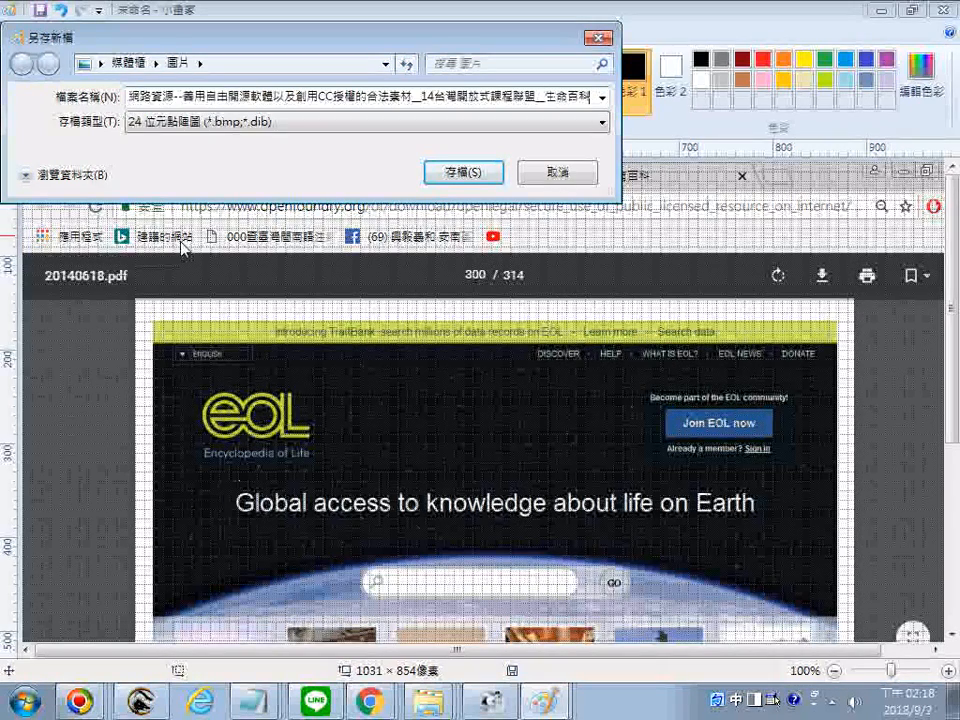
text(ㄑㄩㄢˊㄕㄨ)
key(Return)
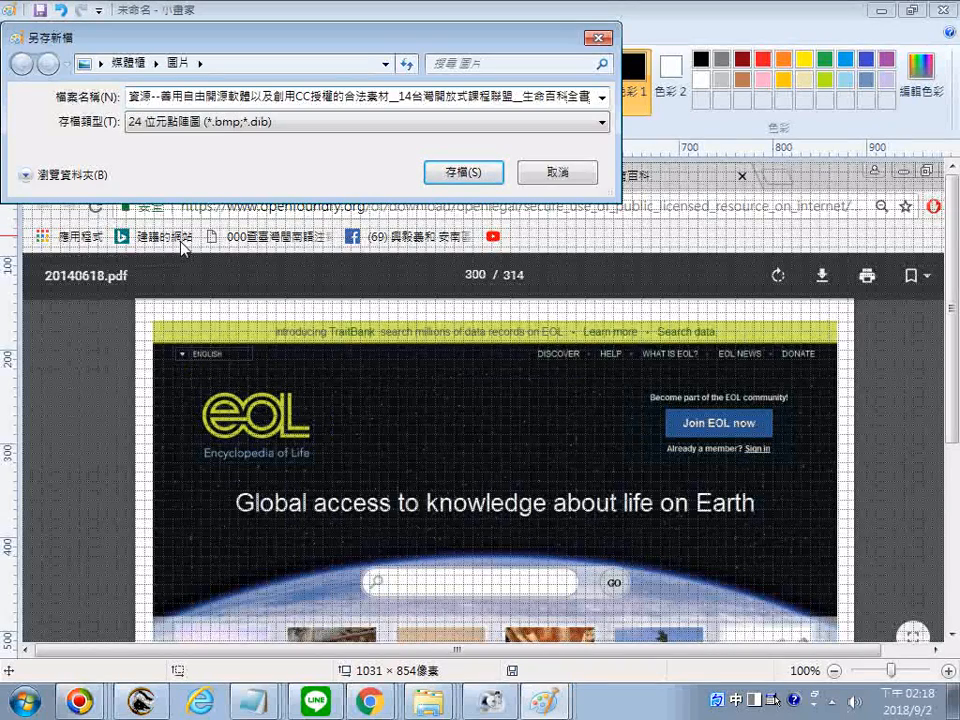
key(Return)
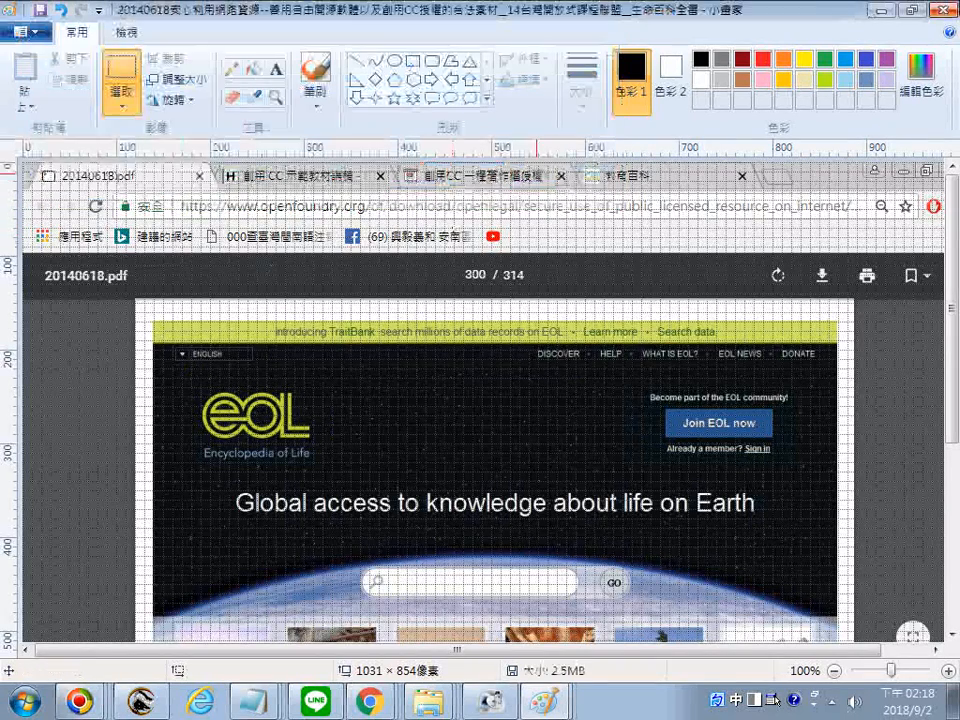
Step: Close the Encyclopedia of Life and 台灣開放式課程聯盟 captures, along with leftover Paint windows holding earlier slide captures
click(946, 10)
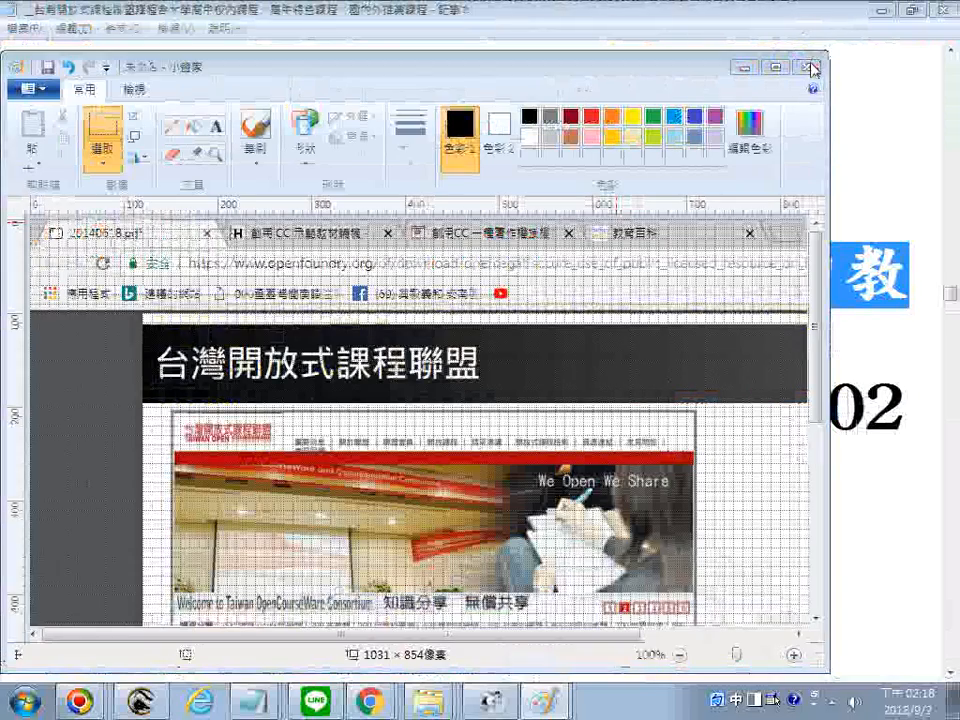
click(812, 68)
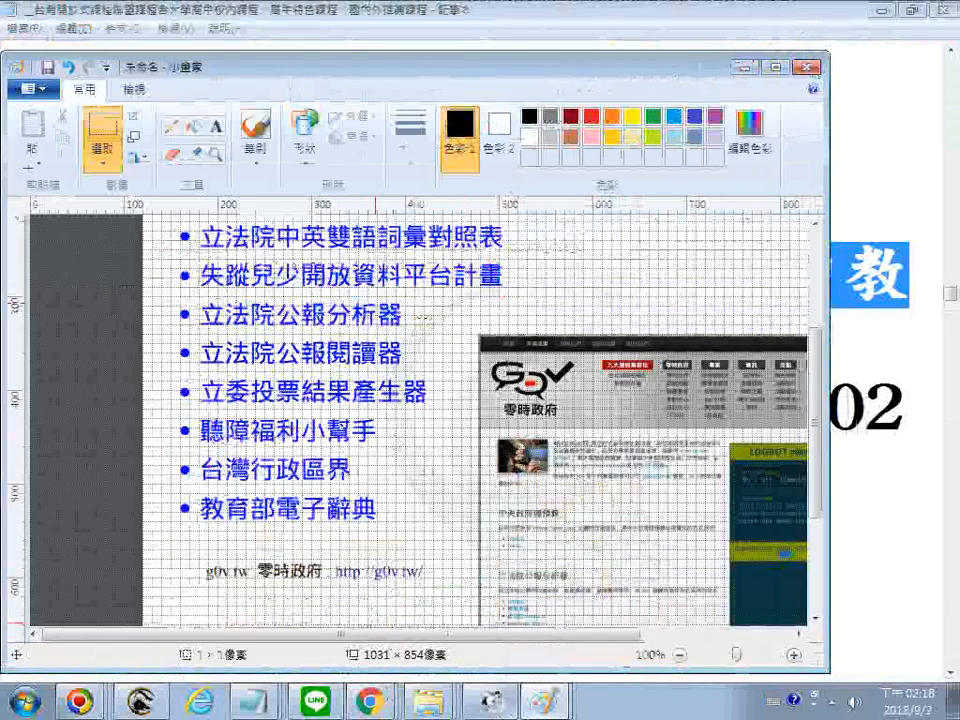
right_click(453, 412)
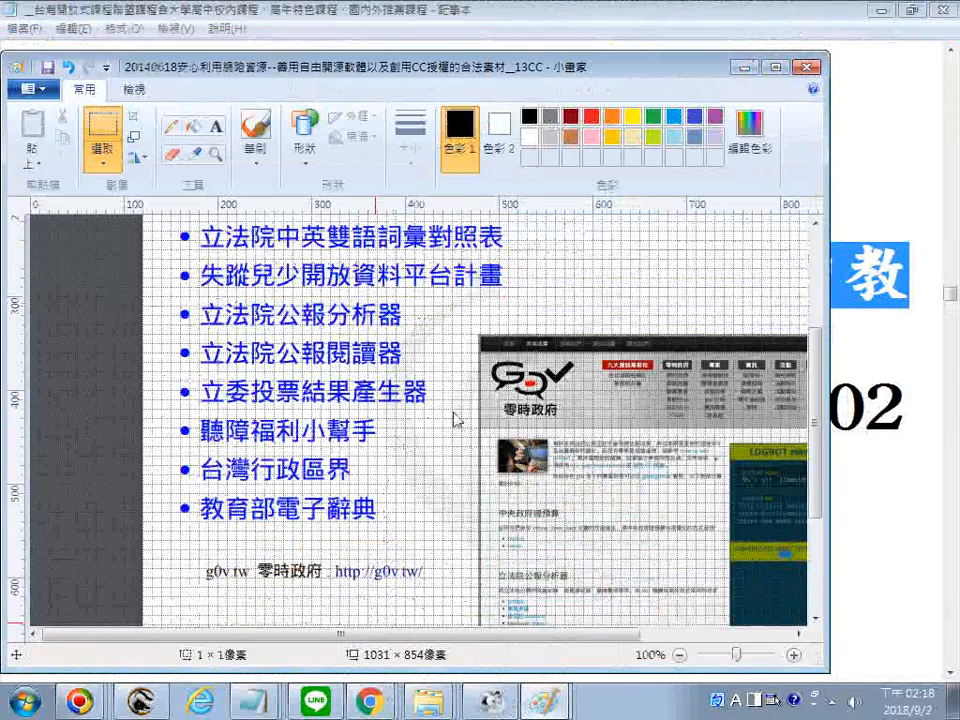
click(519, 537)
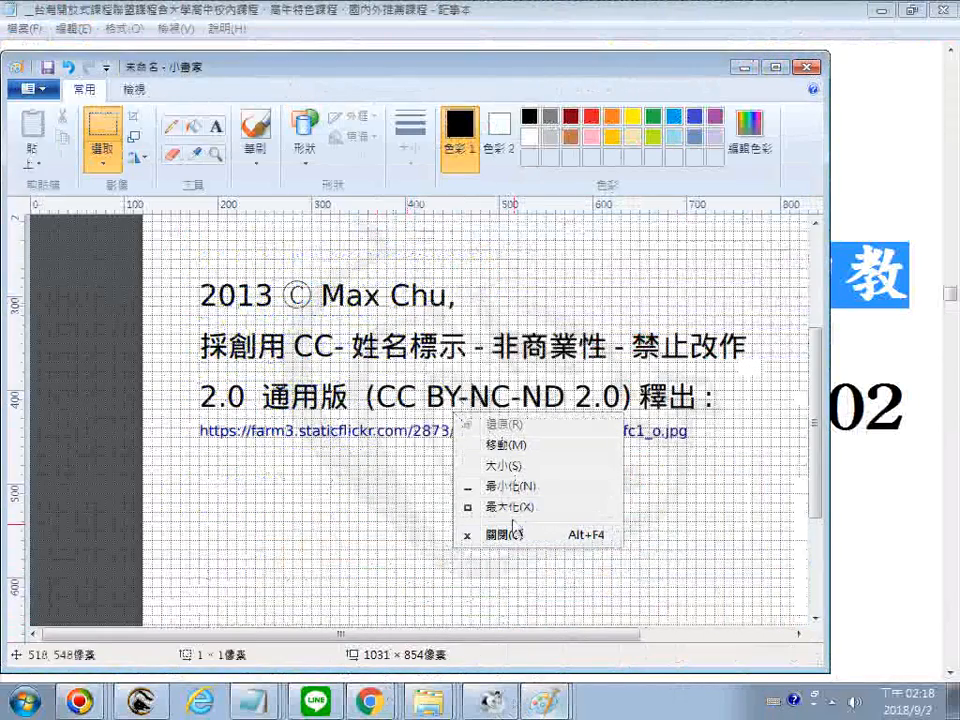
click(515, 532)
right_click(425, 412)
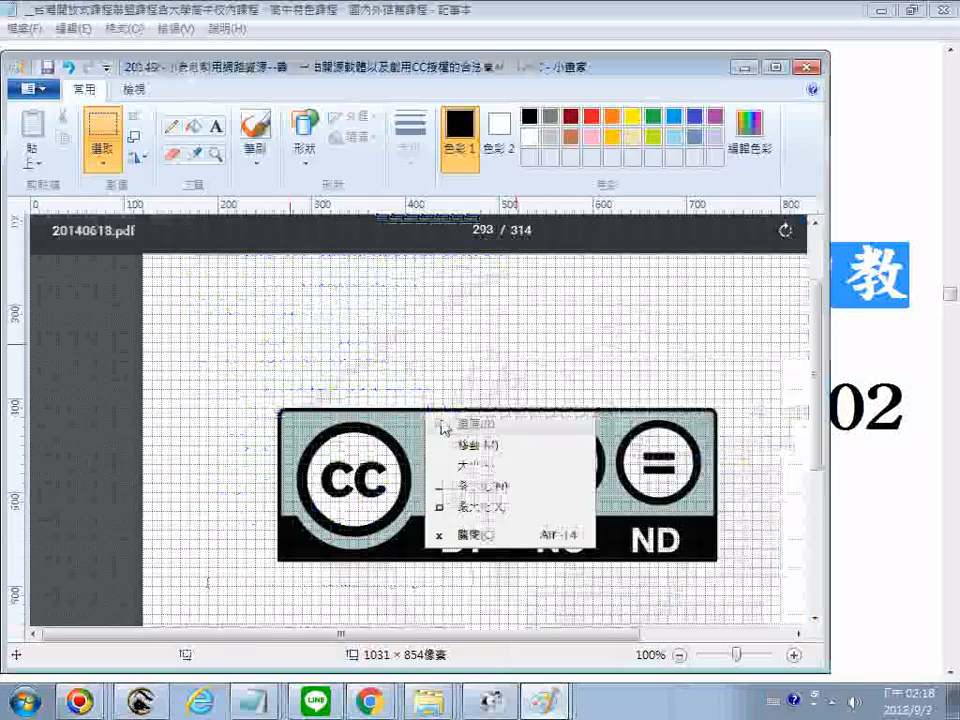
click(499, 537)
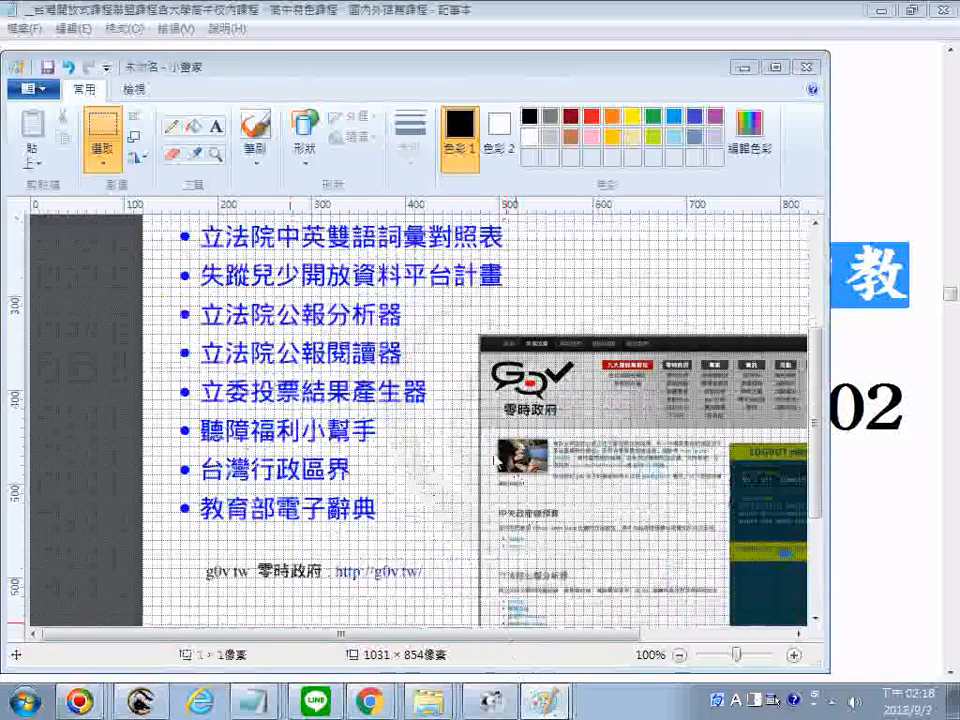
right_click(479, 407)
click(540, 531)
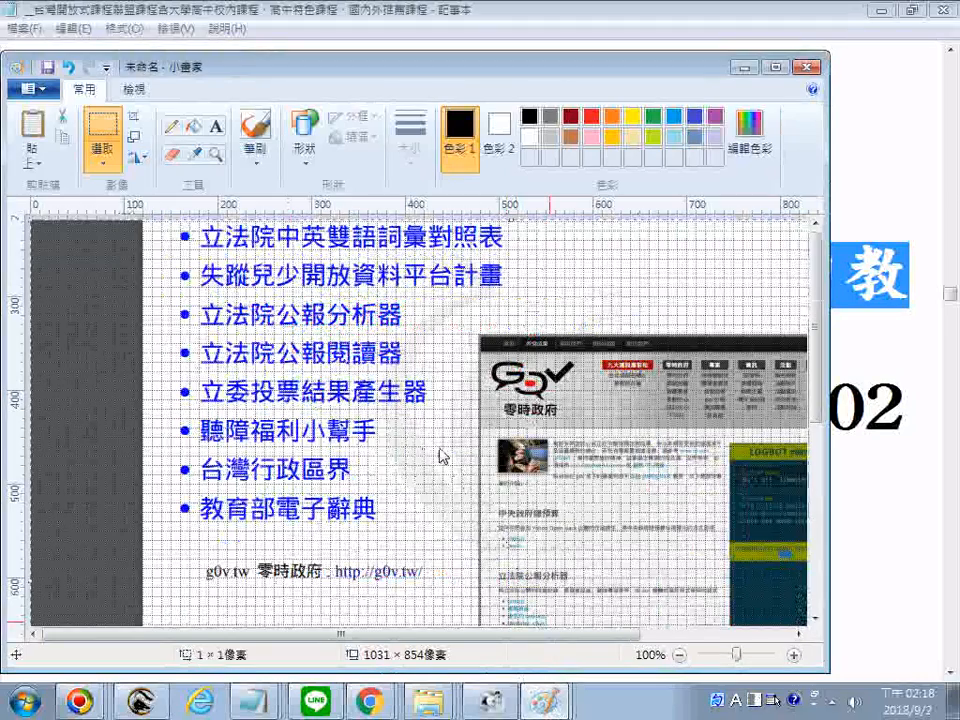
Step: Paste the 臺灣生命大百科 slide capture and start saving it as a 24 位元點陣圖 under the copied 20140618…__14台灣開放式課程聯盟 name
key(ctrl+v)
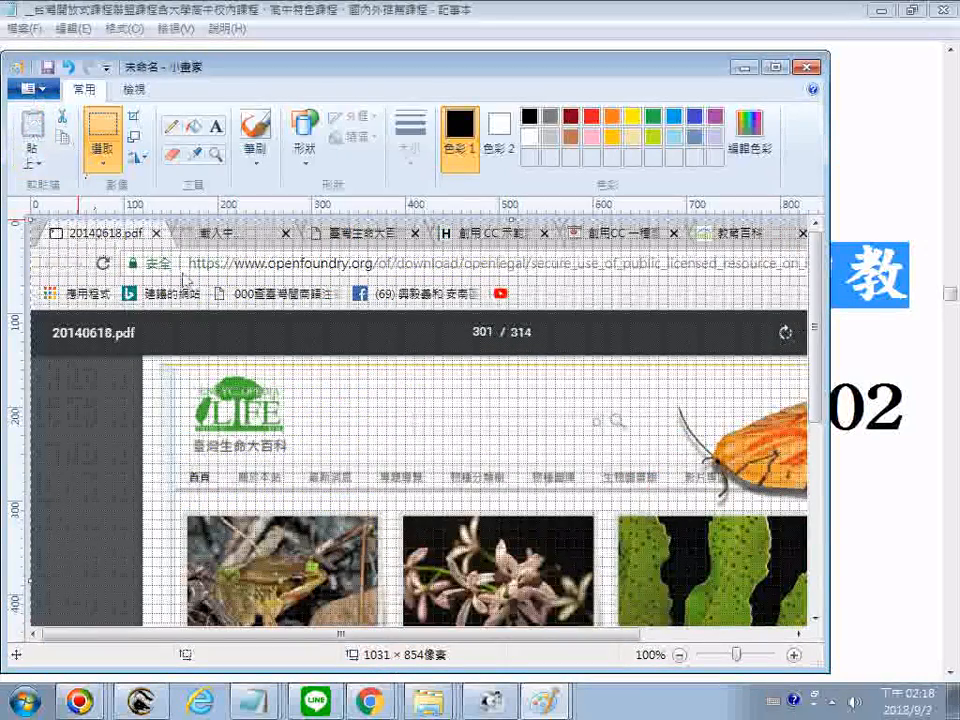
key(ctrl+s)
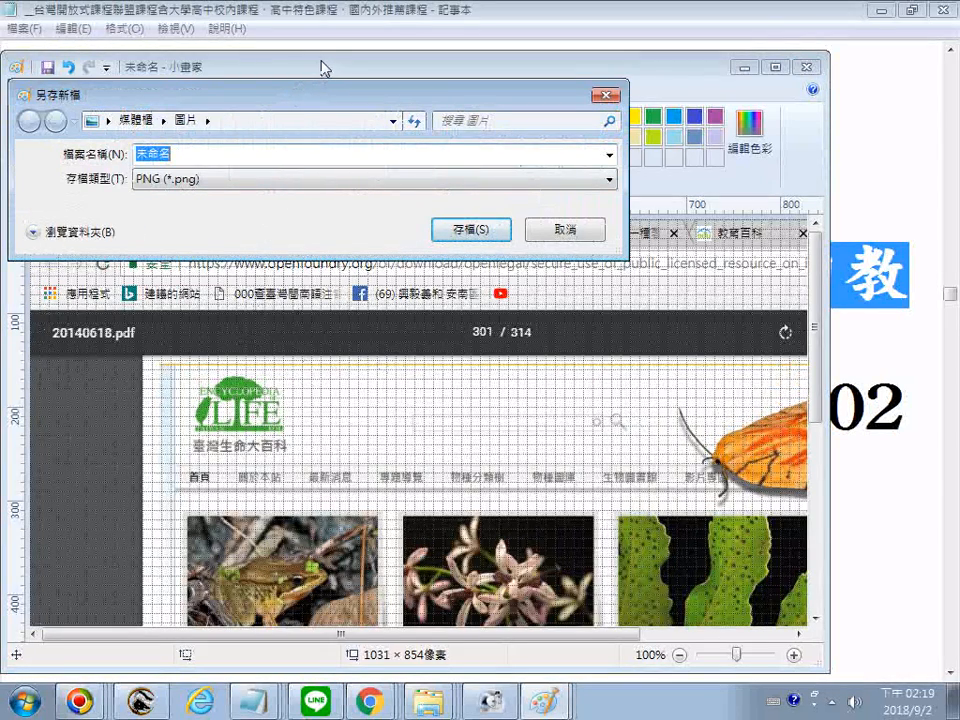
click(200, 179)
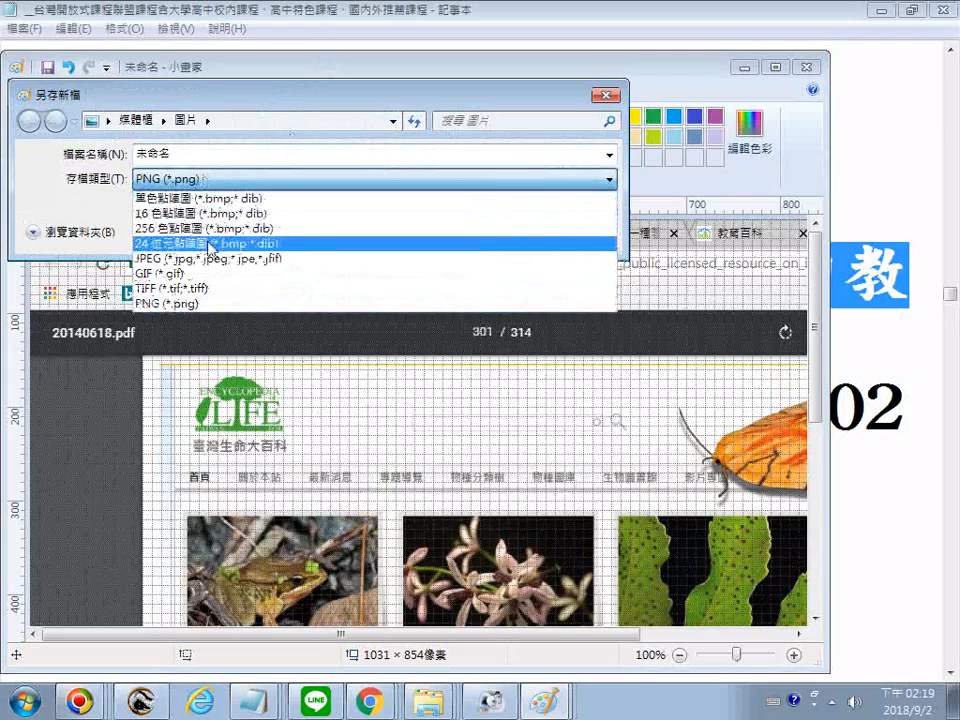
click(209, 243)
right_click(253, 163)
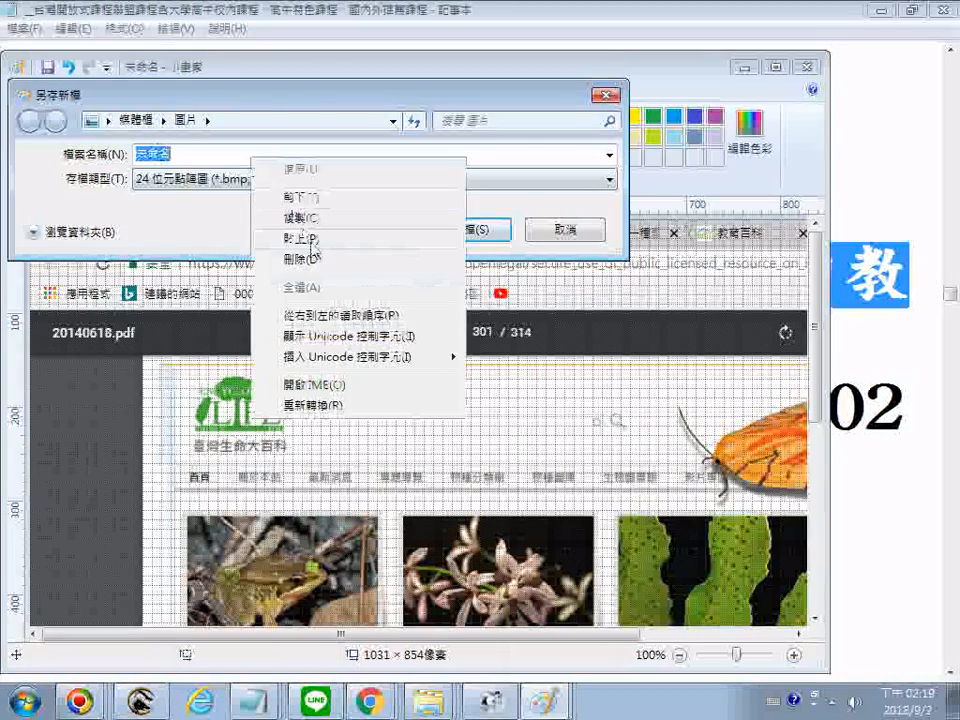
click(290, 223)
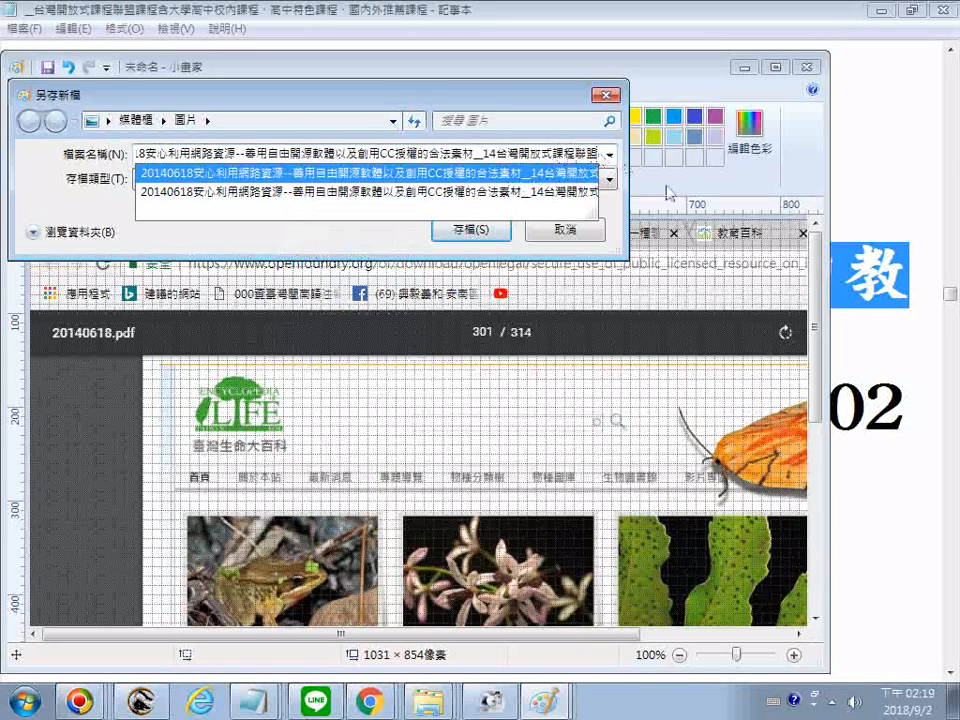
Step: Append __台灣生命大百科 to the file name, save the capture, and close its window
text(__)
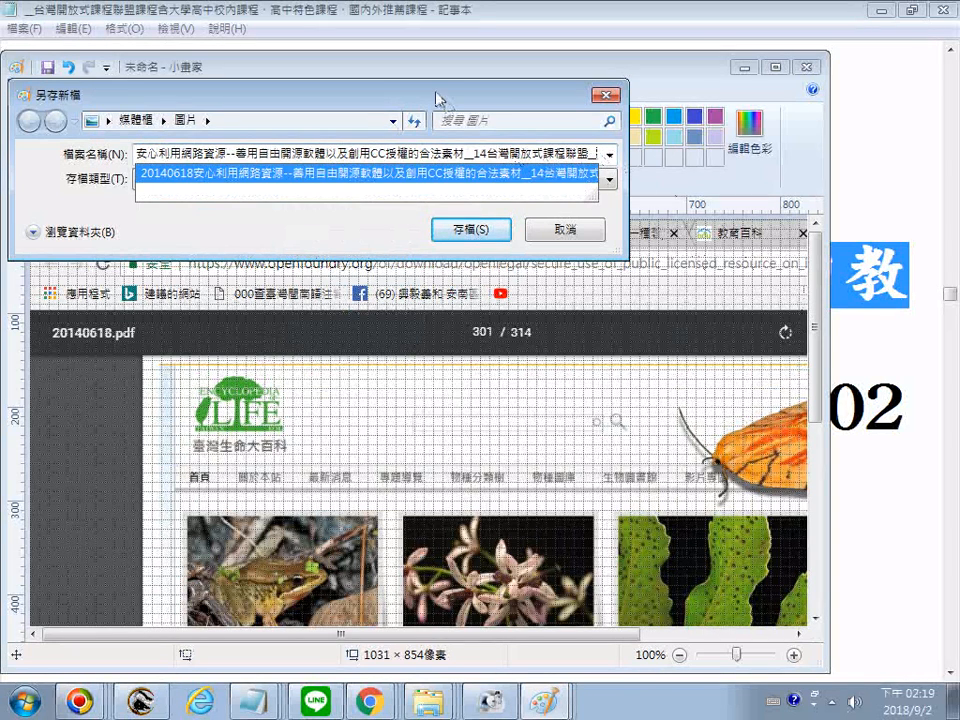
drag(437, 98, 585, 307)
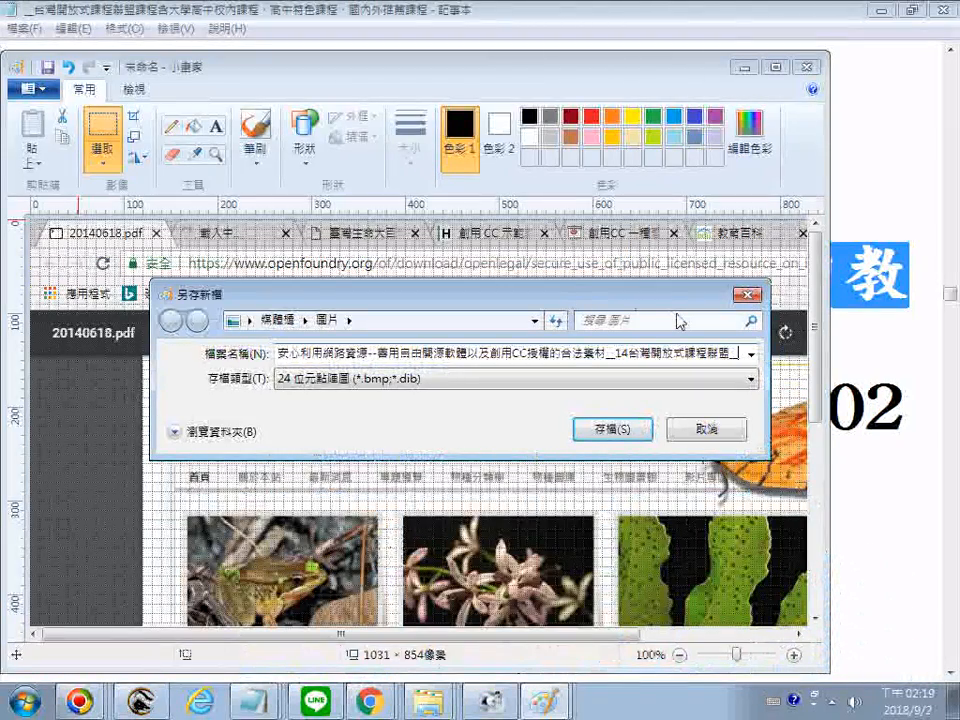
key(ctrl+space)
text(台)
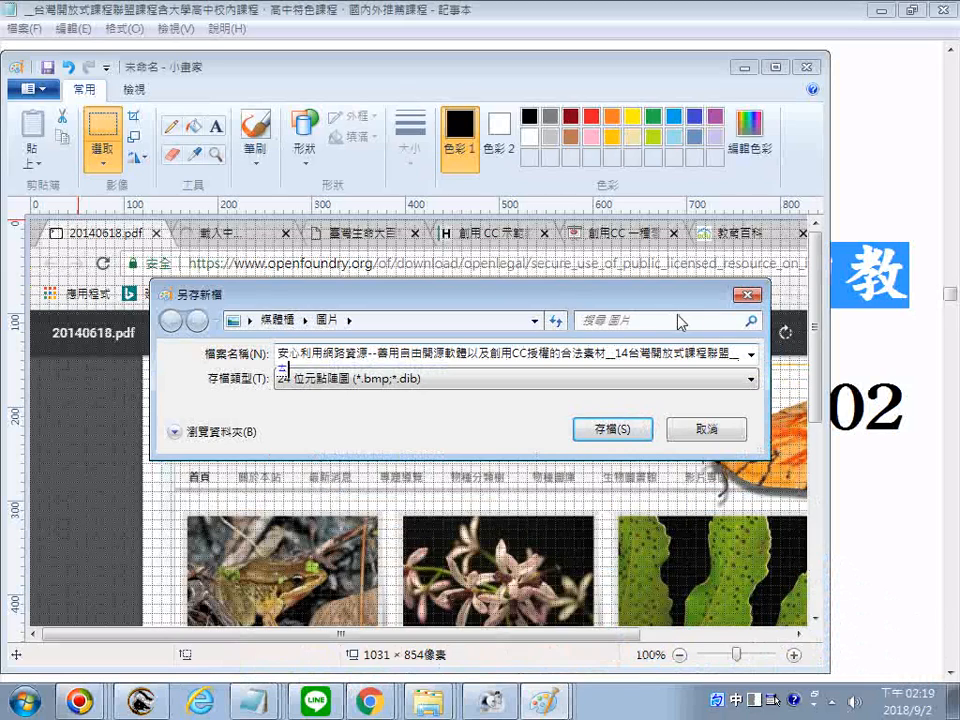
text(灣)
text(生命力)
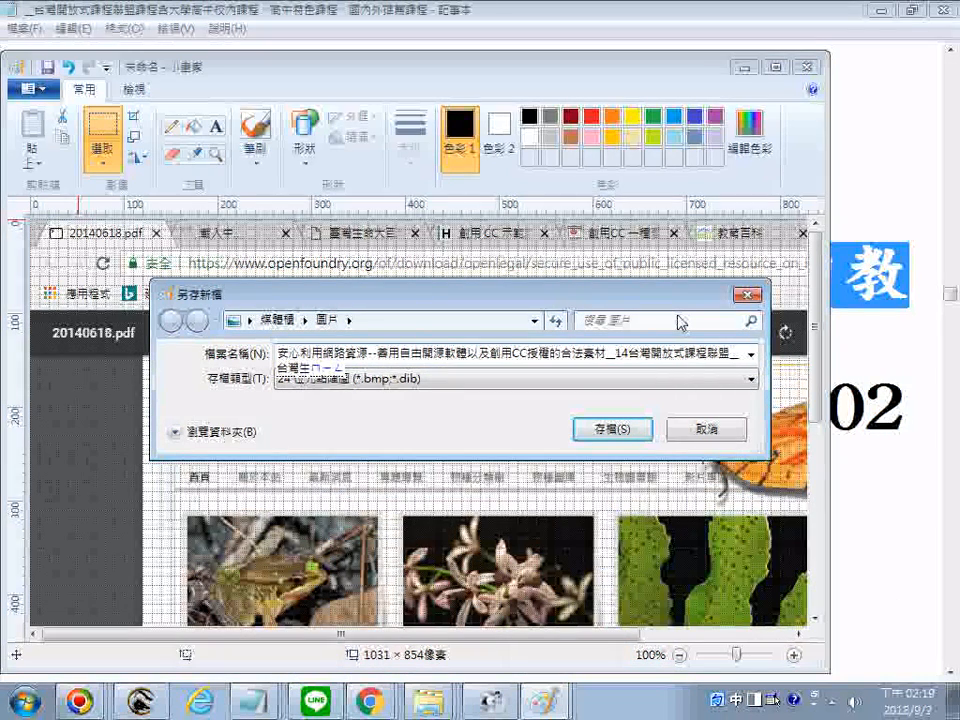
text(大擺ㄎ)
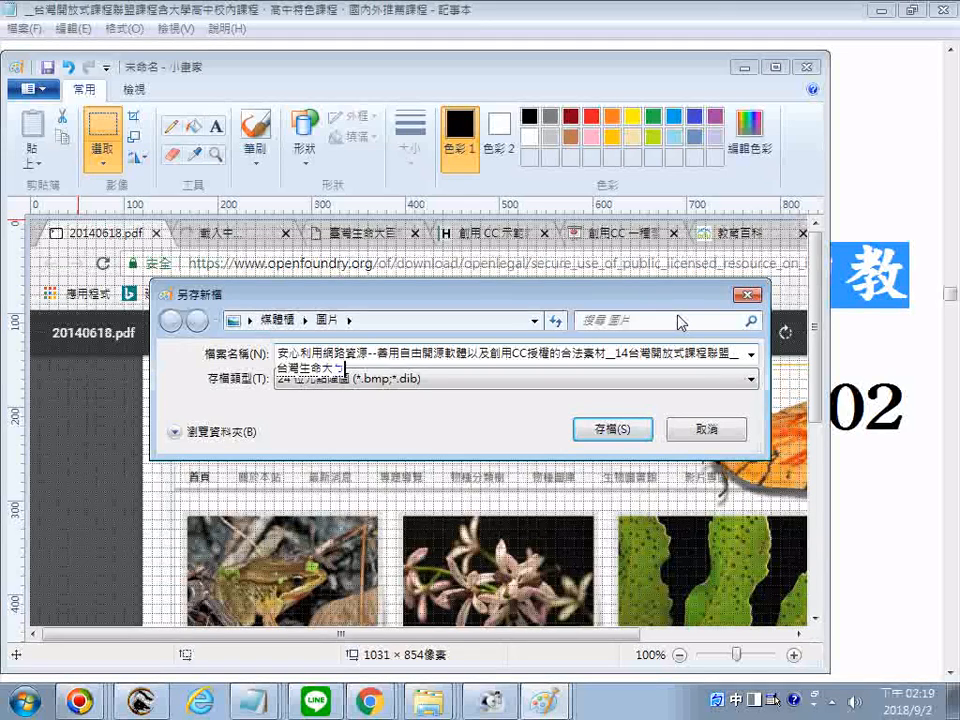
text(科)
key(Return)
key(Return)
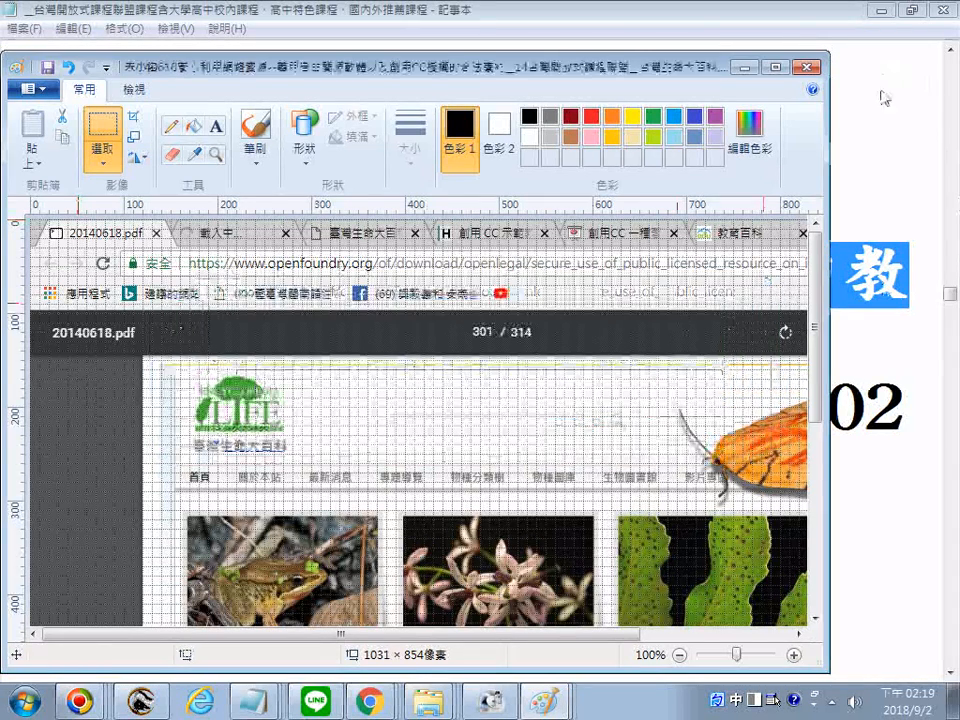
click(807, 67)
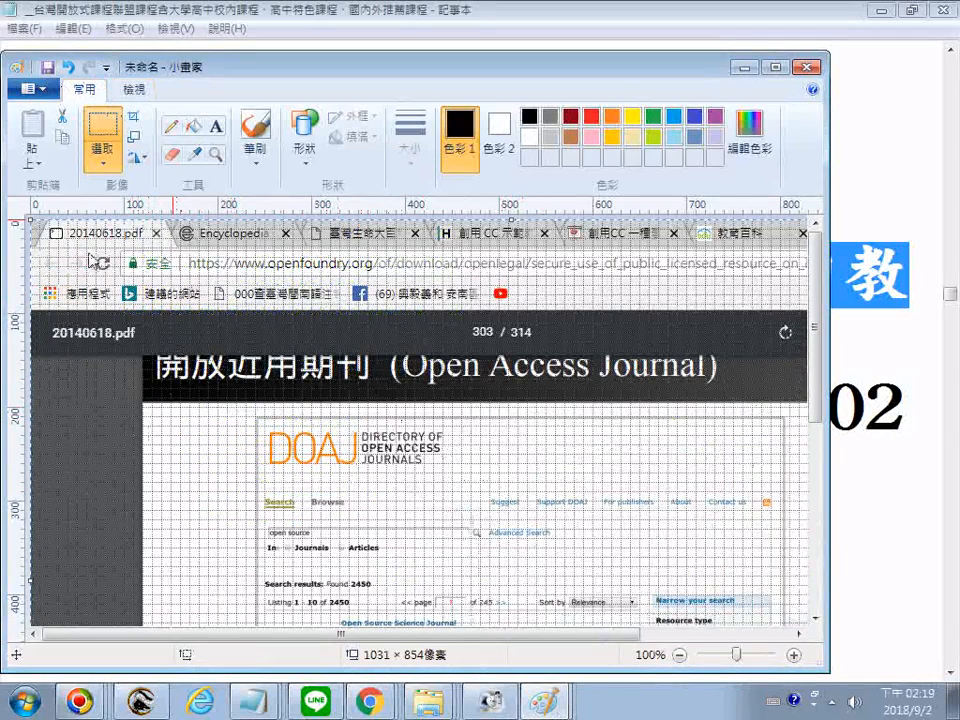
Step: Start saving the 開放近用期刊 (Open Access Journal) capture under the copied 20140618…__14台灣開放式課程聯盟 name with 24 位元點陣圖 as the file type
key(ctrl+s)
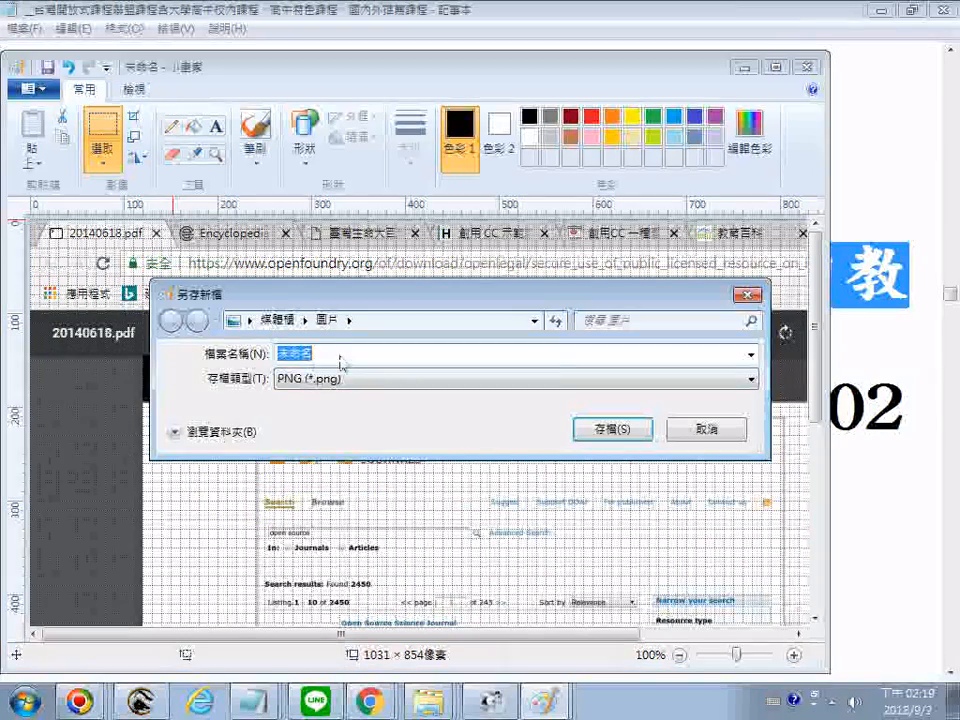
right_click(370, 352)
click(418, 440)
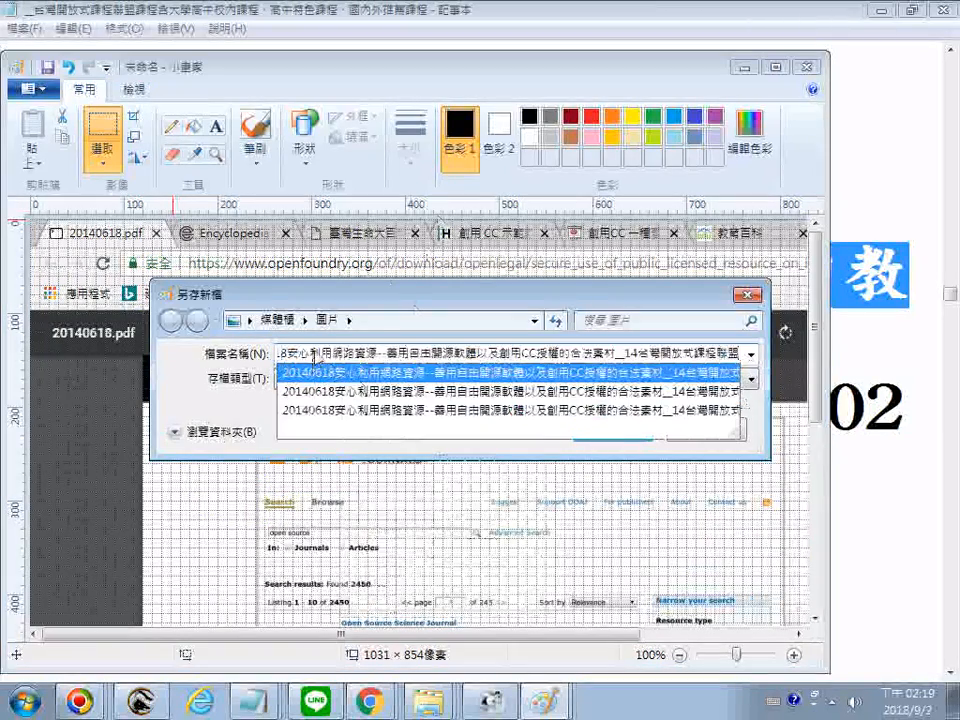
click(375, 293)
click(422, 382)
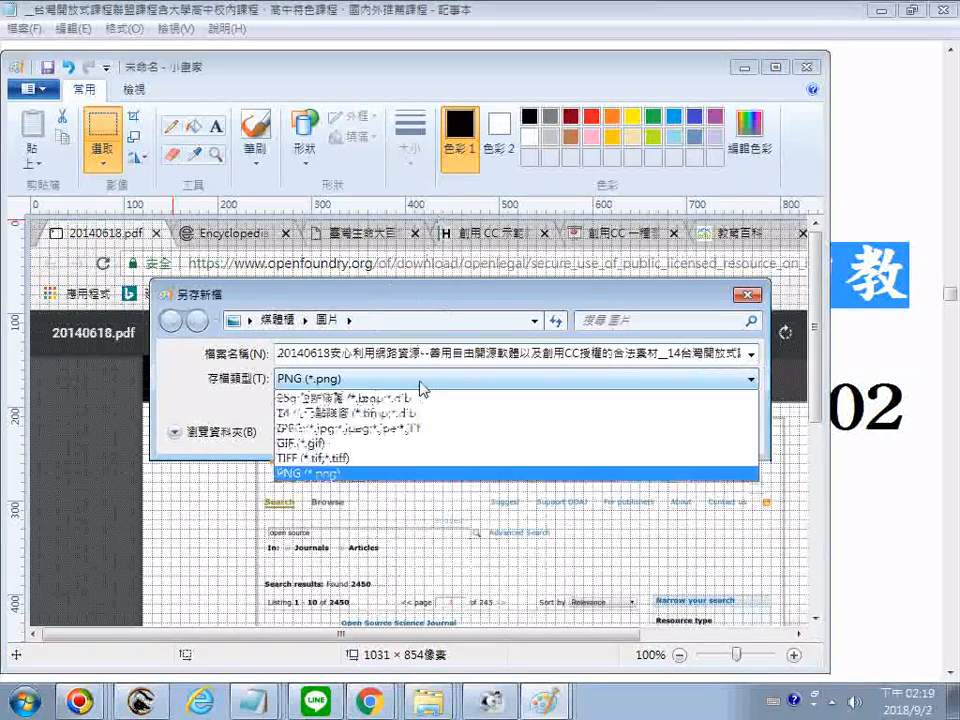
click(315, 450)
Step: Append __近期開放期刊 to the 20140618…__14台灣開放式課程聯盟 file name and save the Open Access Journal capture as a 24 位元點陣圖
click(676, 356)
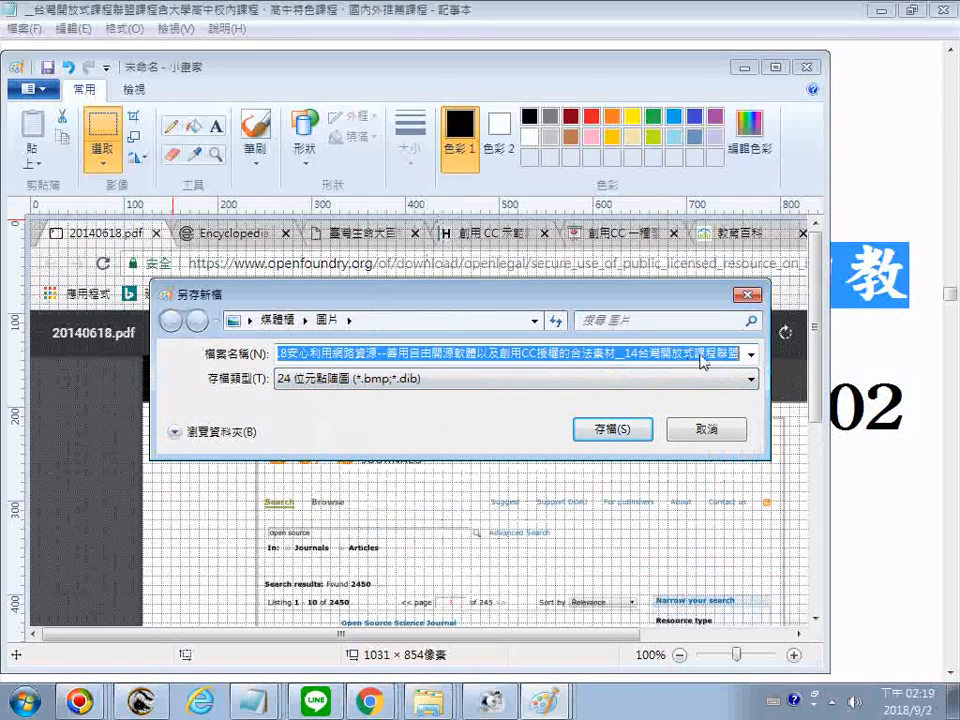
click(703, 354)
click(738, 355)
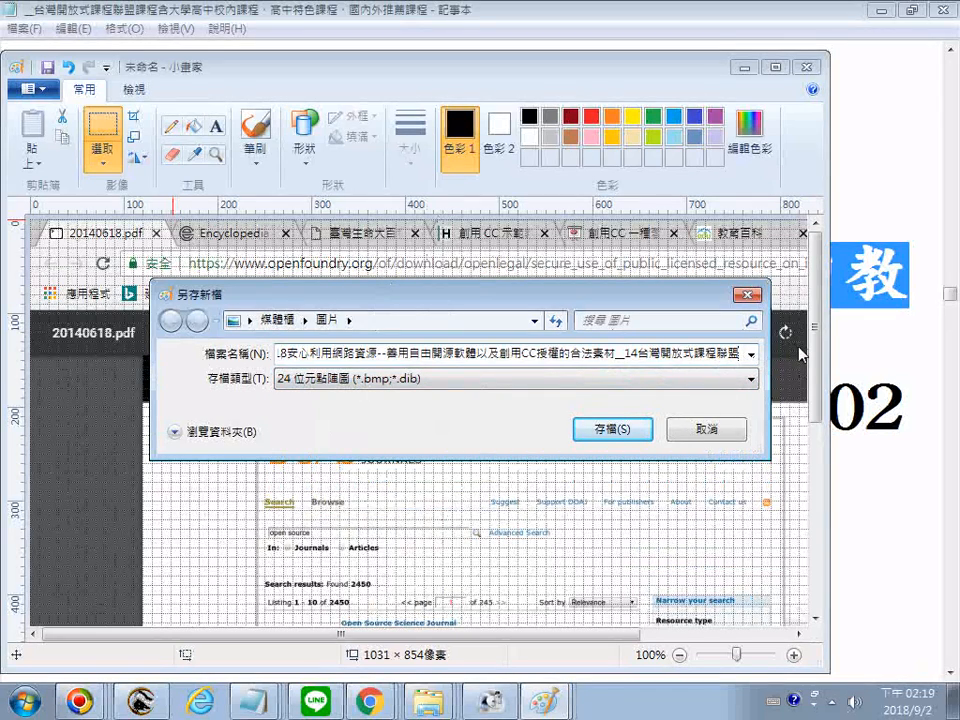
text(_)
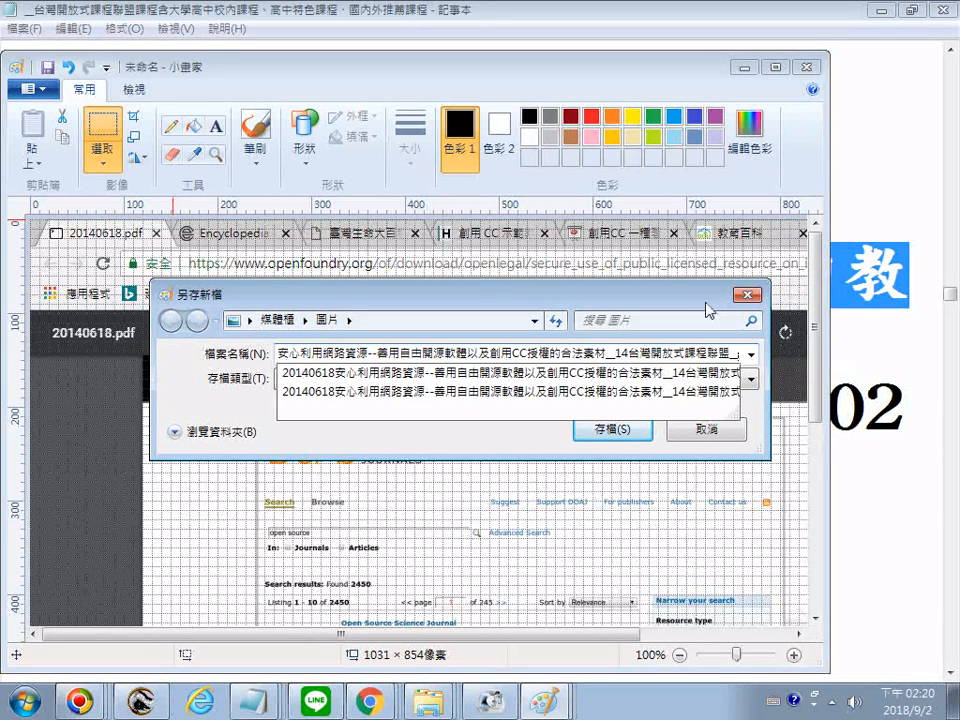
text(R)
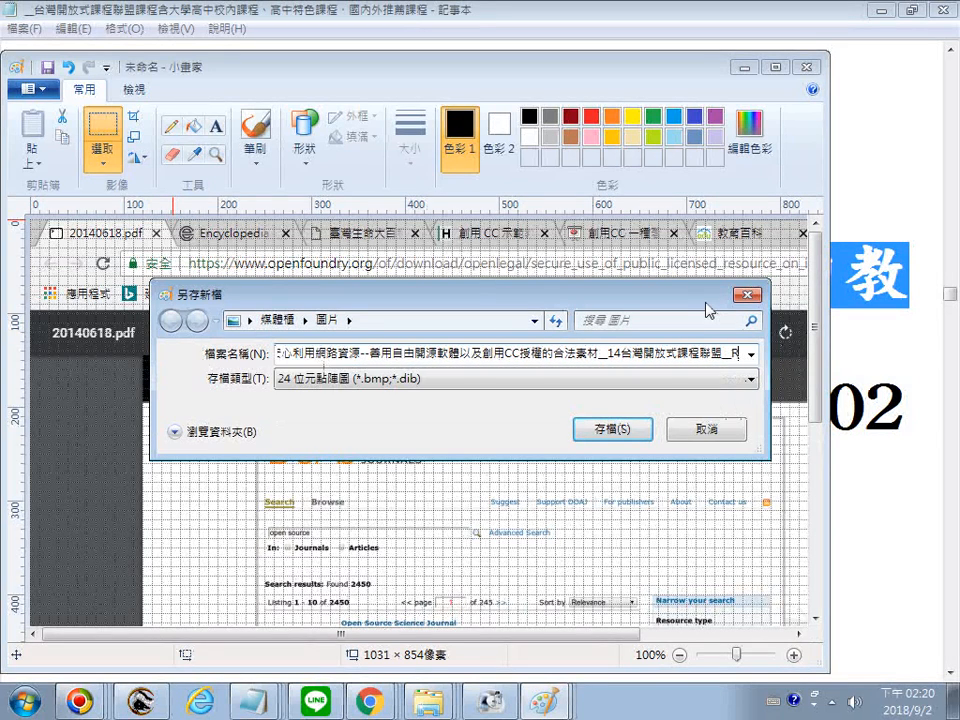
key(BackSpace)
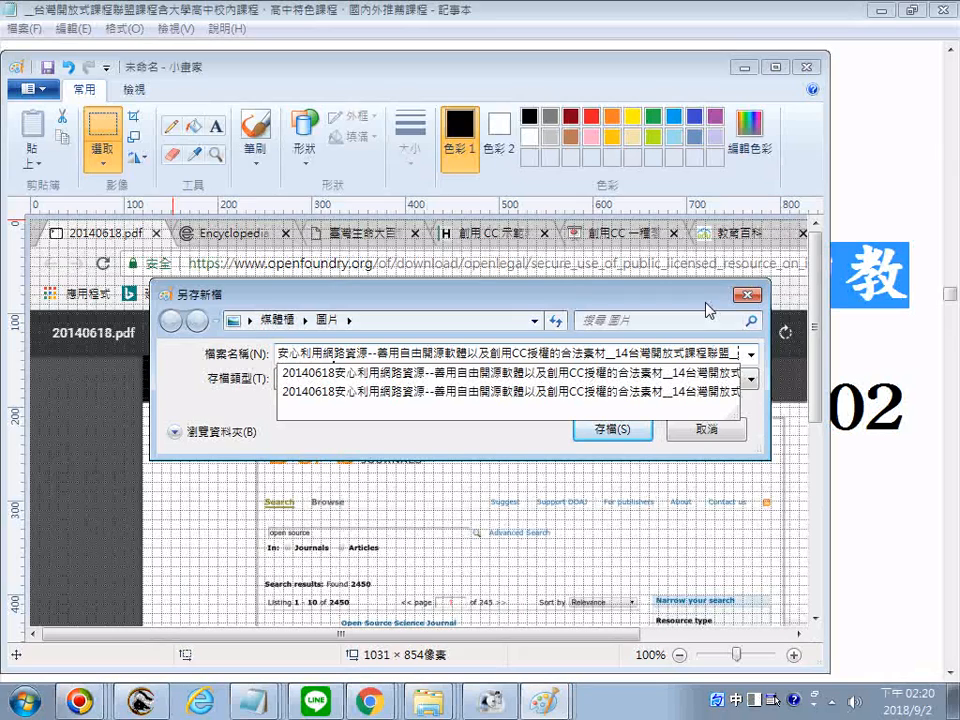
text(近期開放)
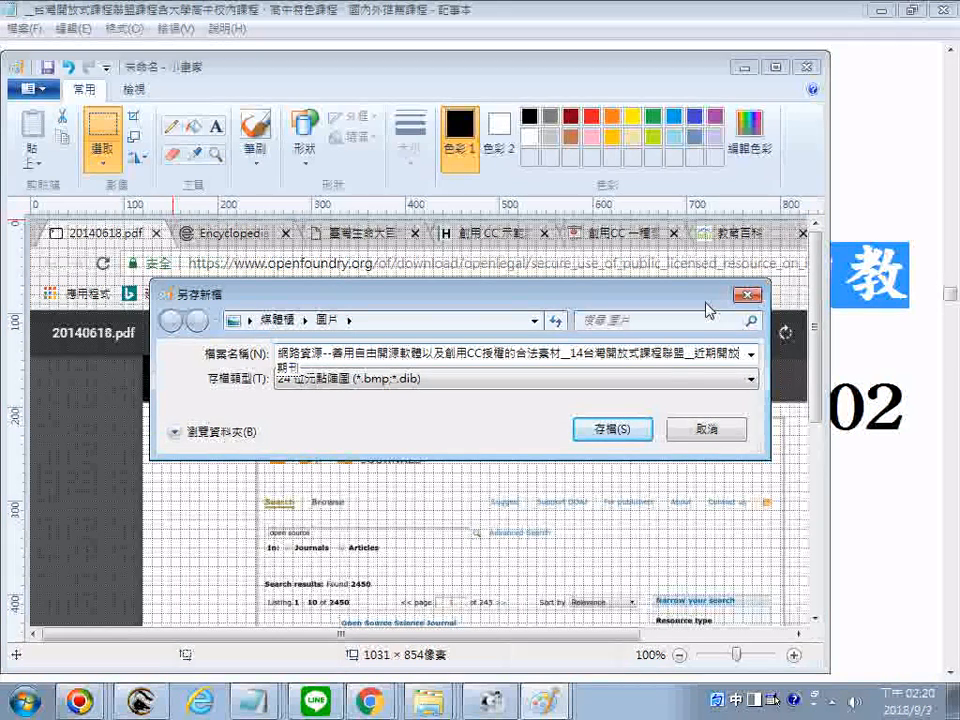
text(期刊)
key(Return)
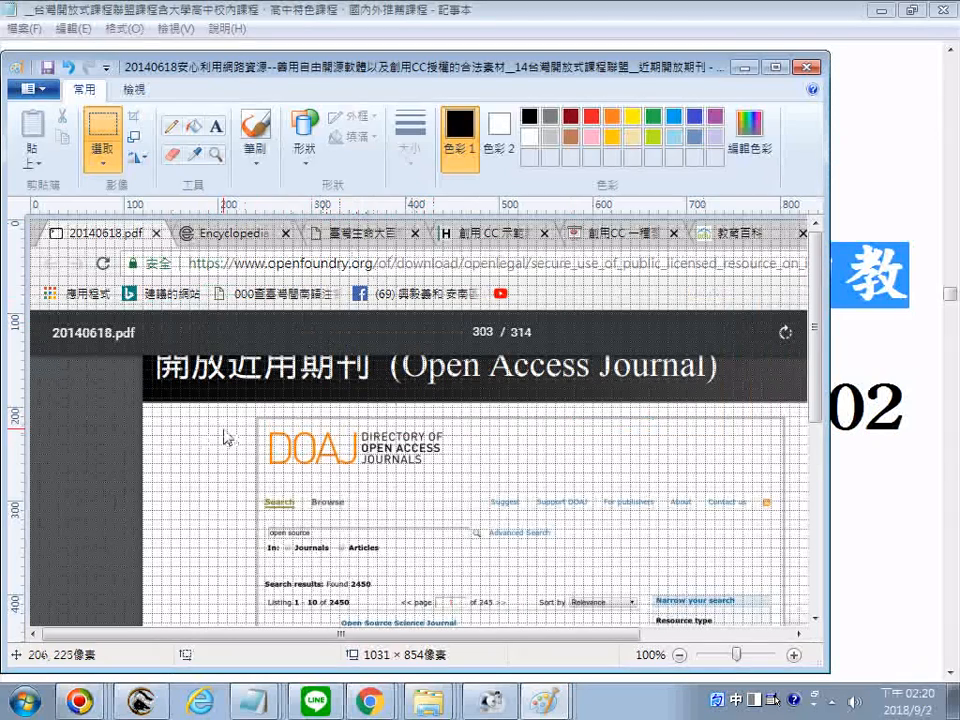
Step: Save the Open Access Journal capture again with the name ending corrected to __開放近用期刊, and close its window
click(44, 93)
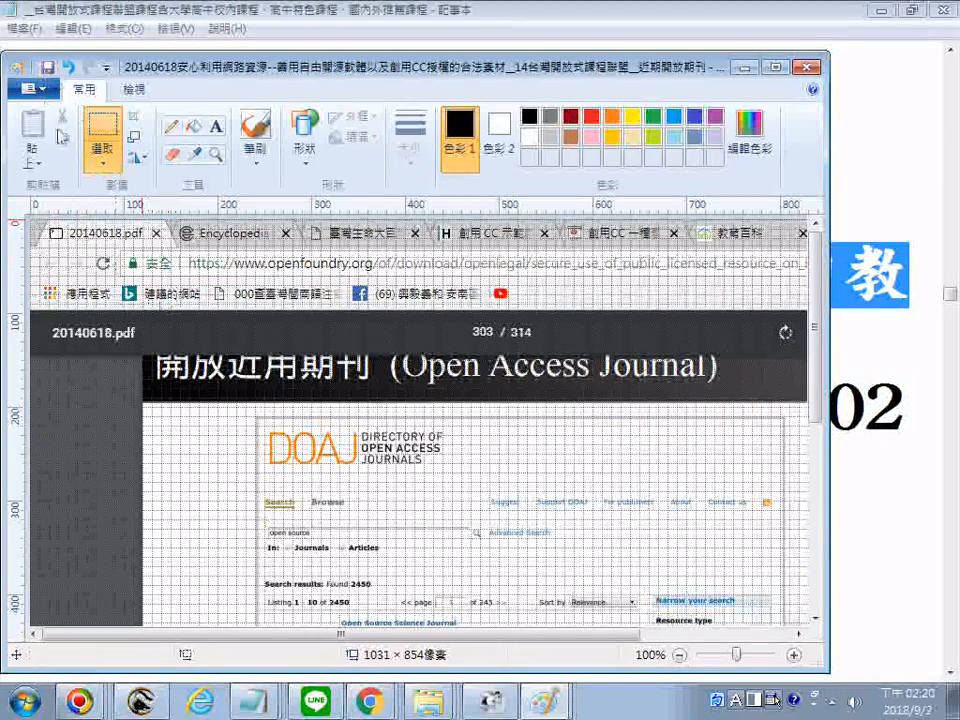
key(ctrl+s)
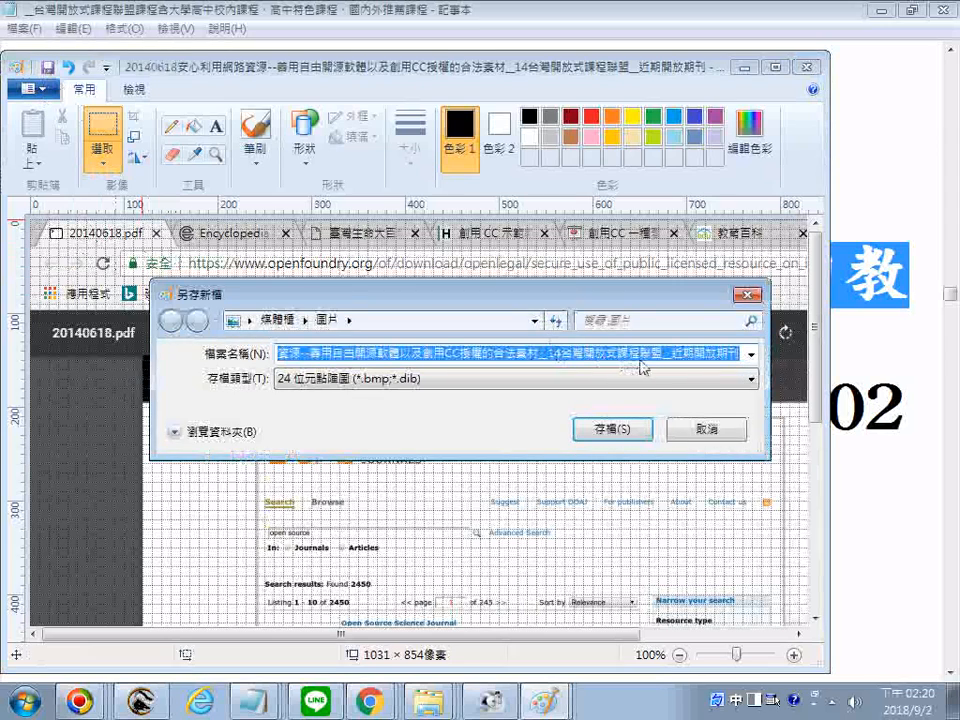
click(681, 366)
double_click(686, 366)
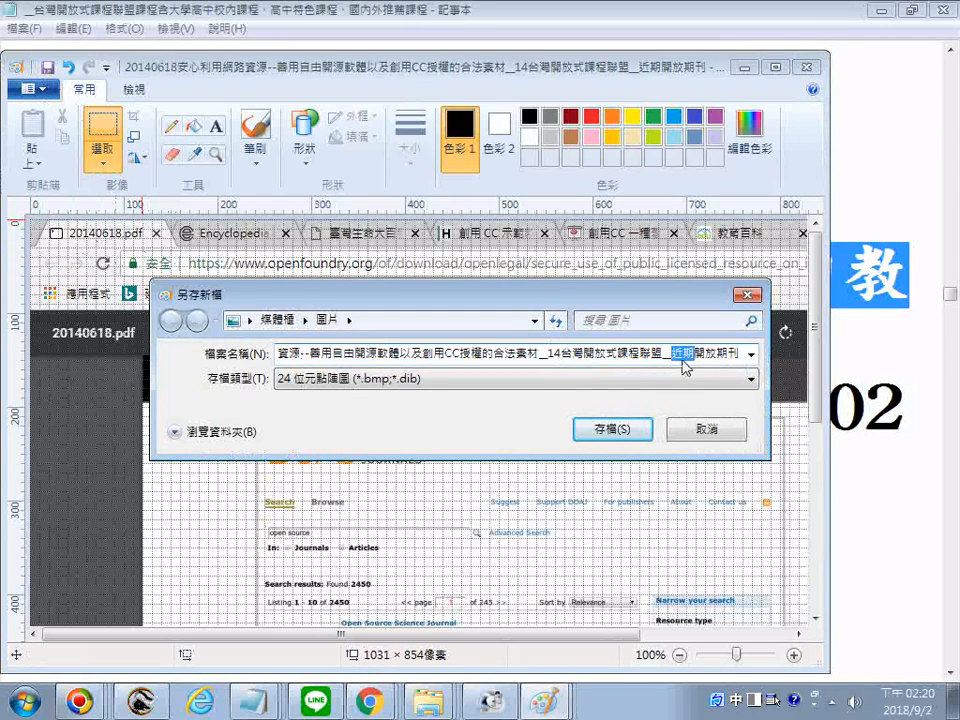
right_click(686, 366)
click(735, 398)
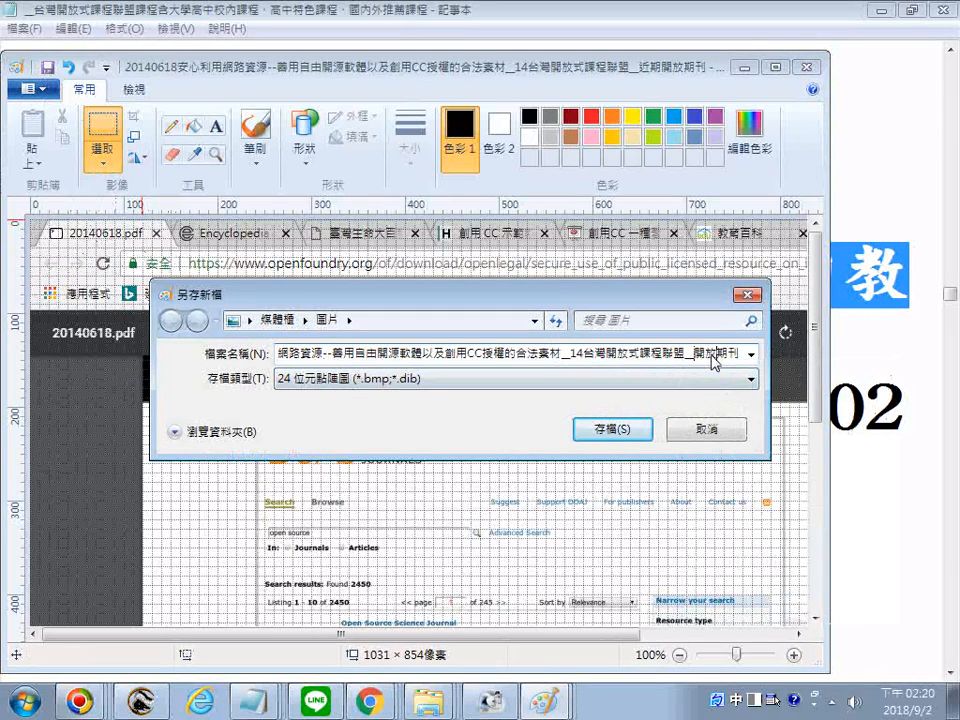
key(ctrl+v)
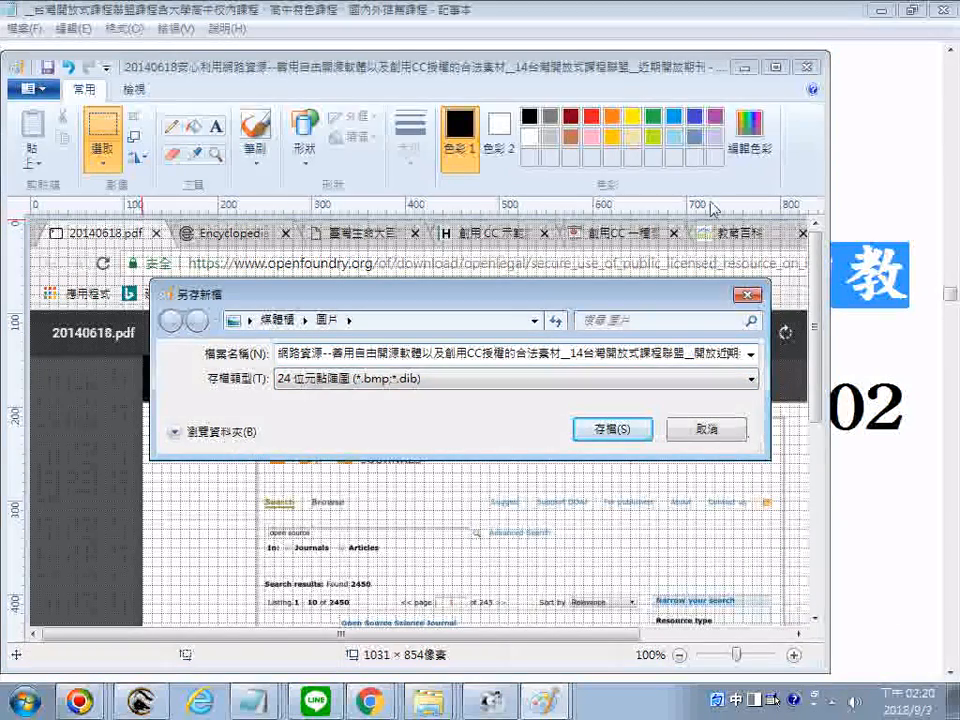
text(用)
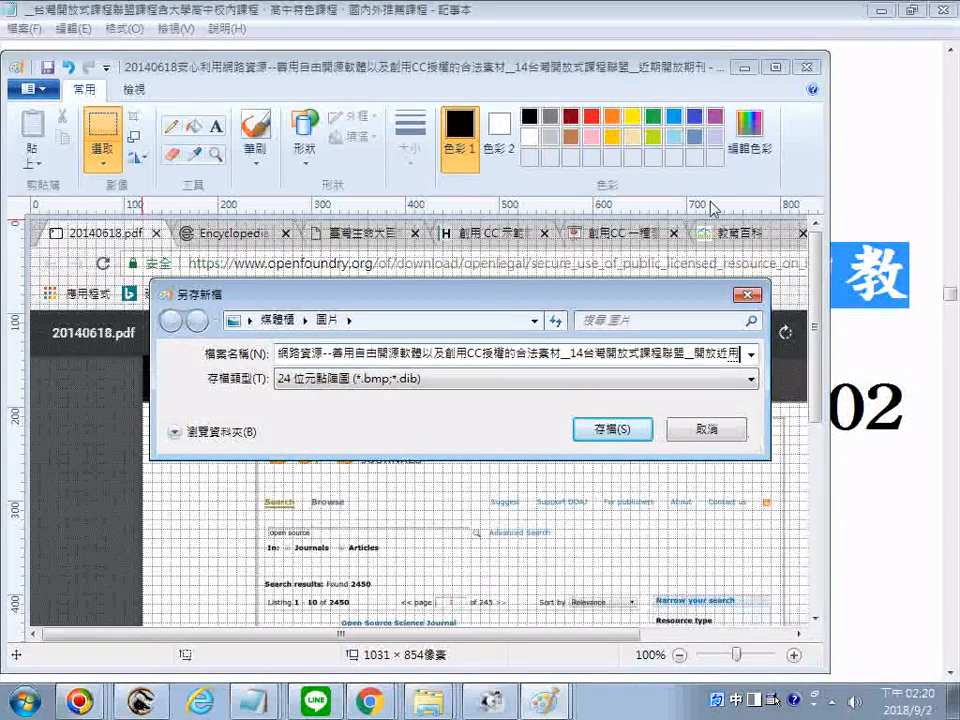
key(Return)
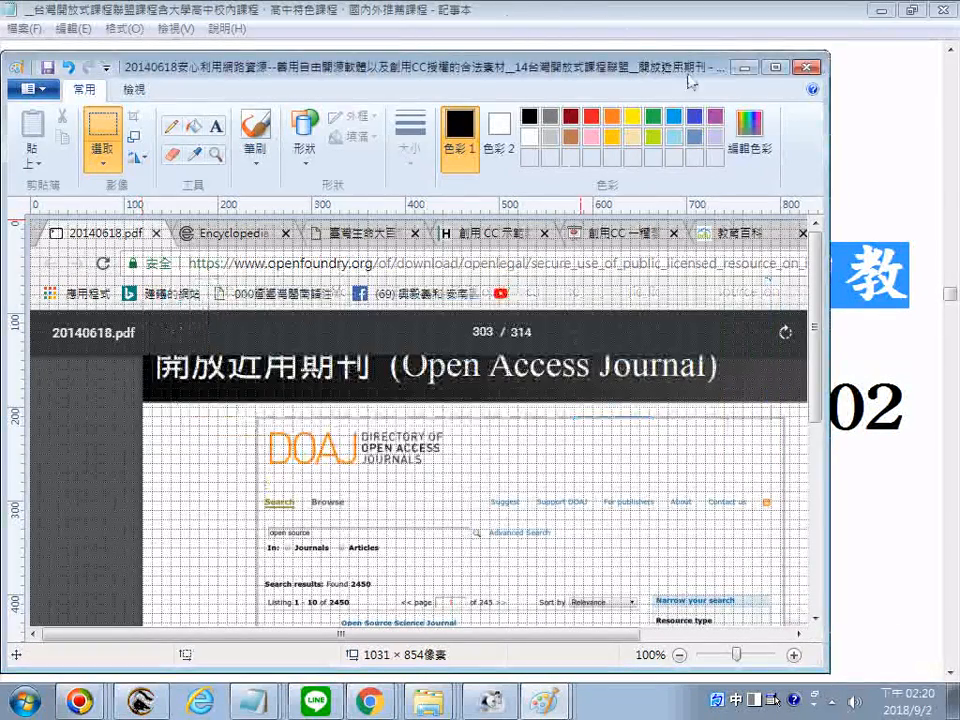
click(812, 68)
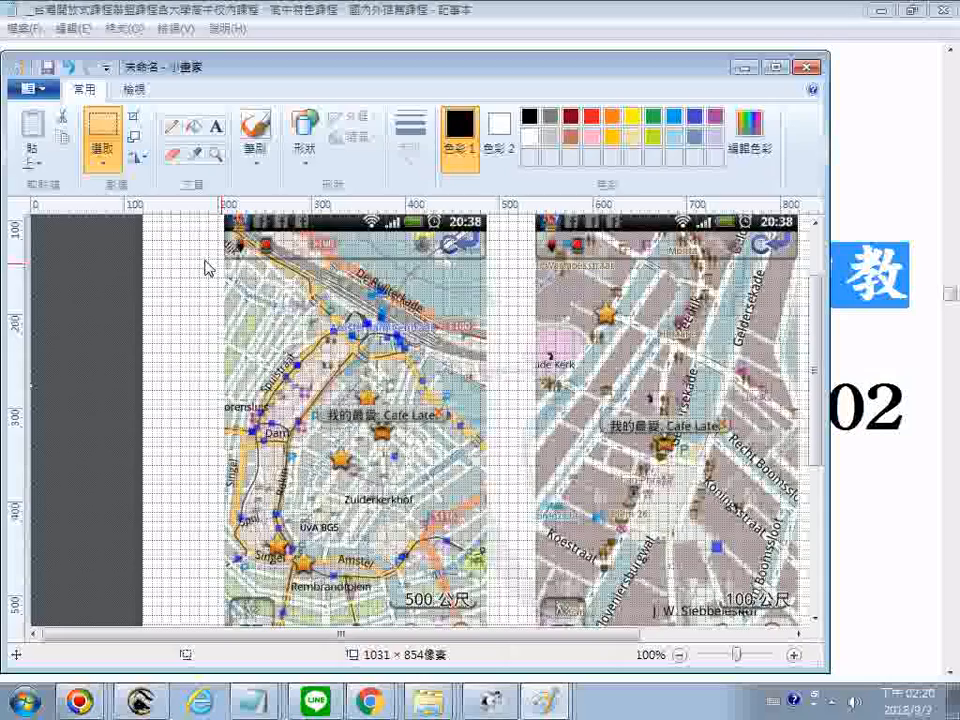
Step: Start saving the 開放地理資訊 (Open Geo-Data) capture with 24 位元點陣圖 as the file type
scroll(205, 268, up, 1)
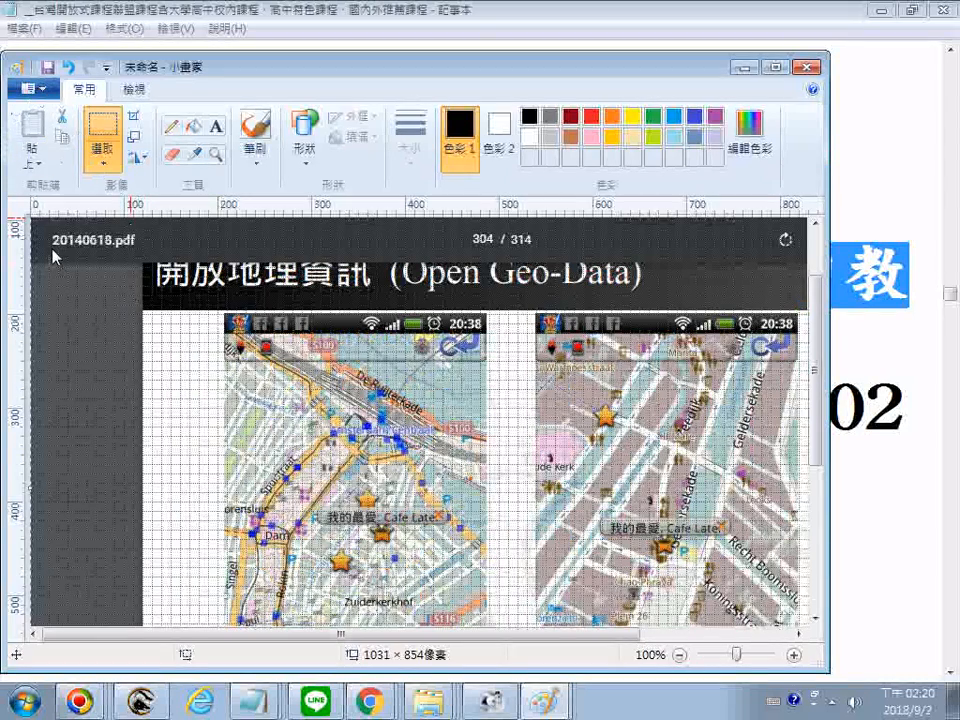
key(ctrl+s)
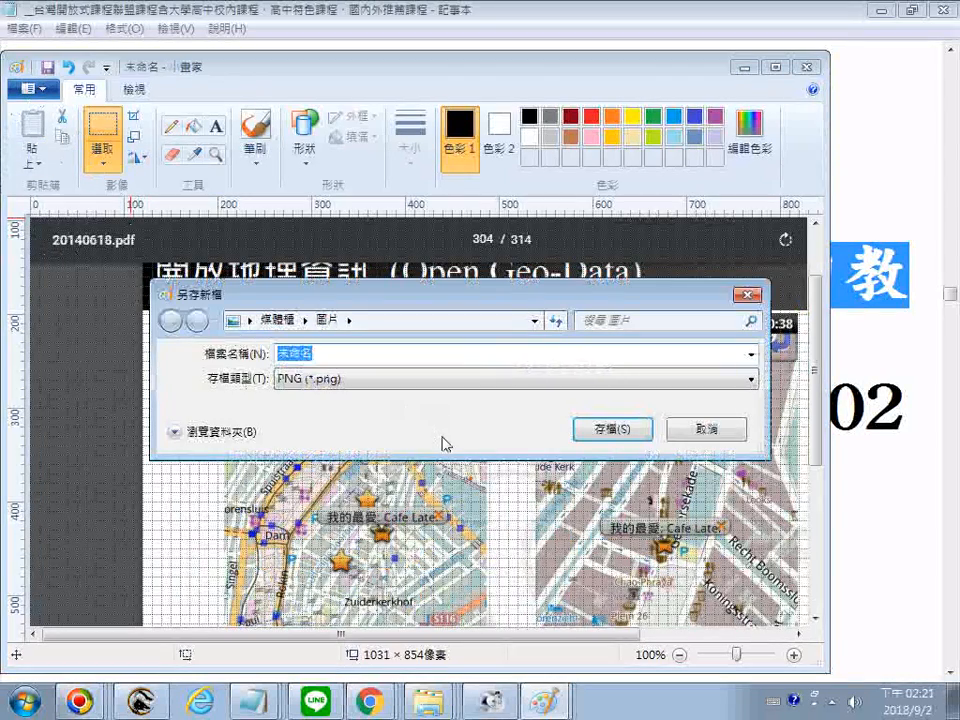
click(321, 380)
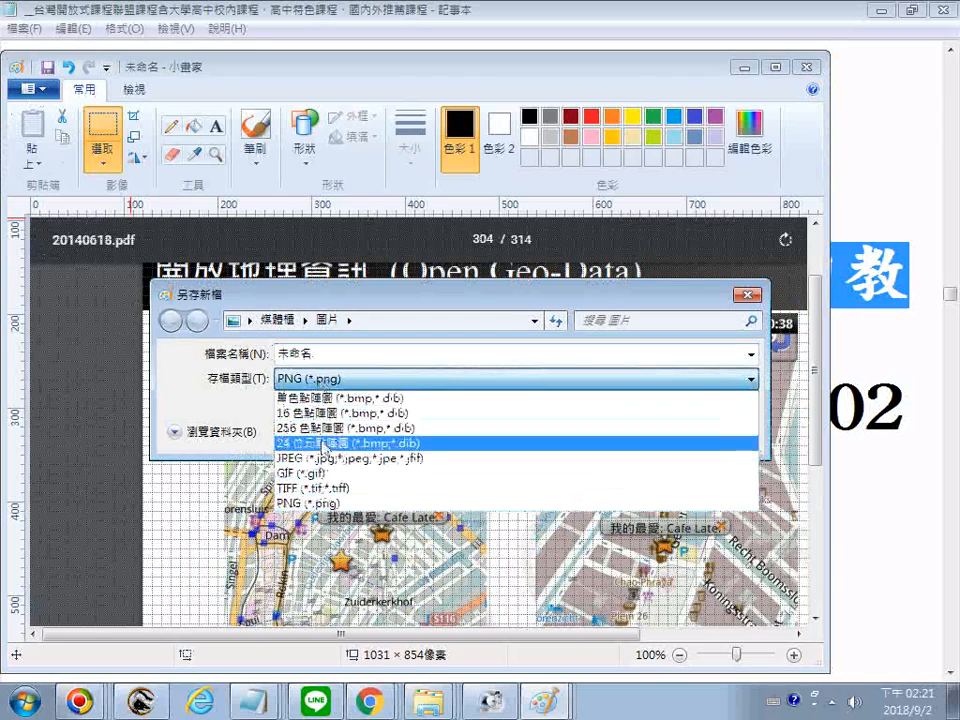
click(323, 443)
right_click(365, 357)
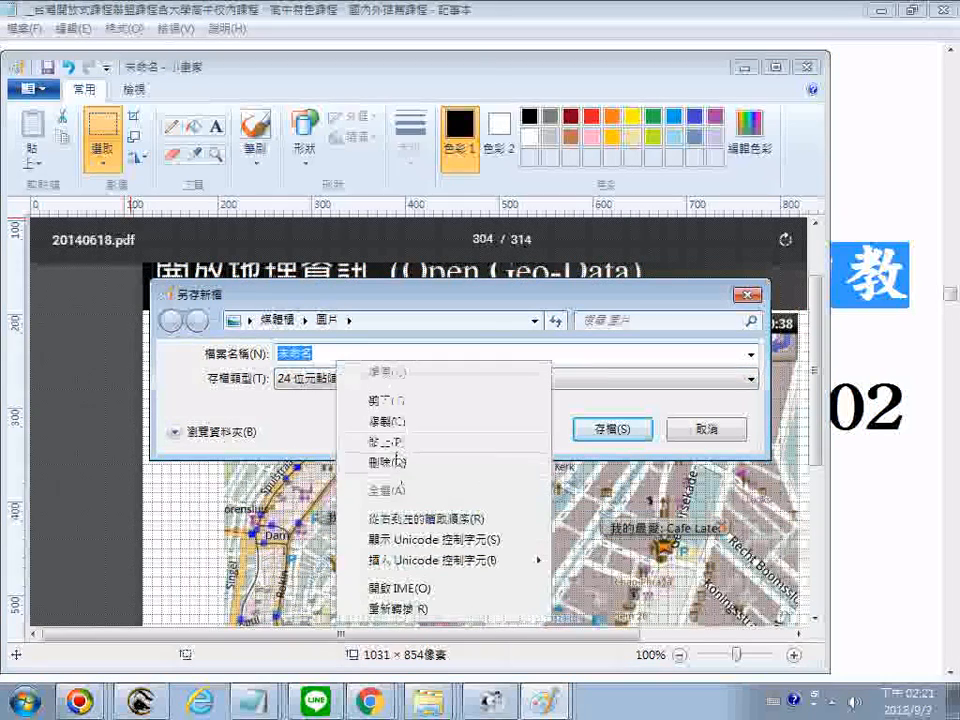
click(396, 444)
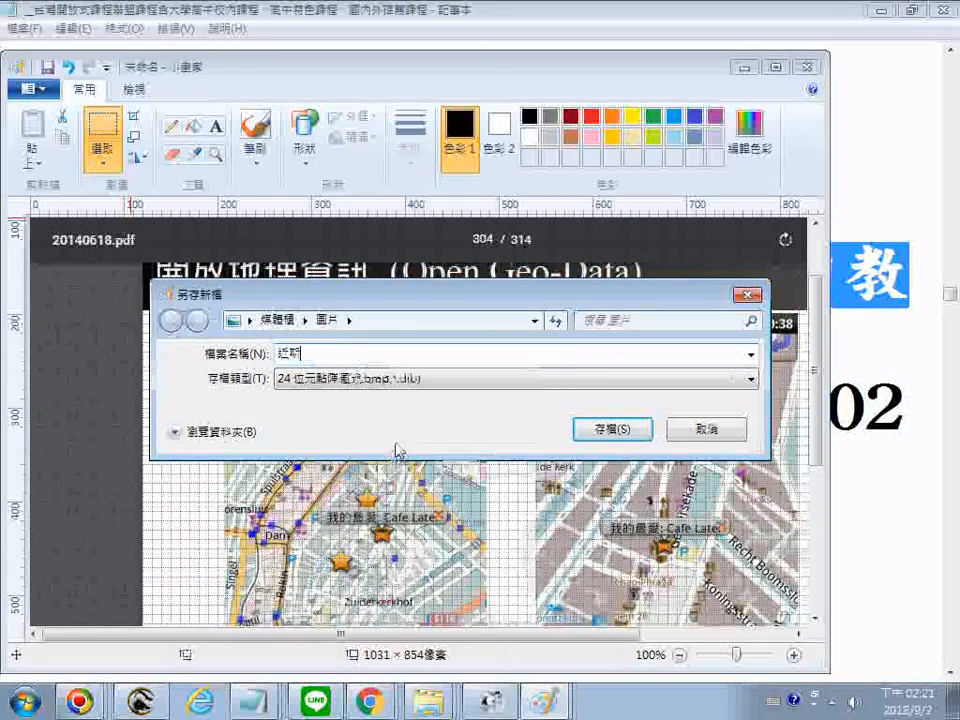
Step: Reuse the previously saved 20140618…__12CC.bmp name for the capture and change its ending to __16
click(751, 357)
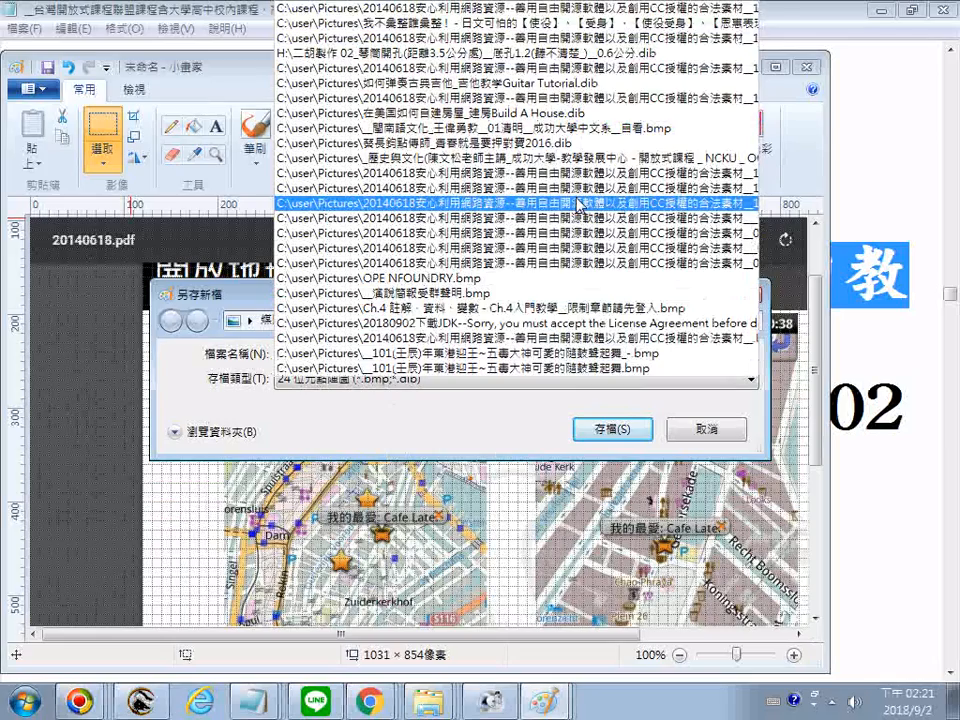
click(578, 204)
click(670, 357)
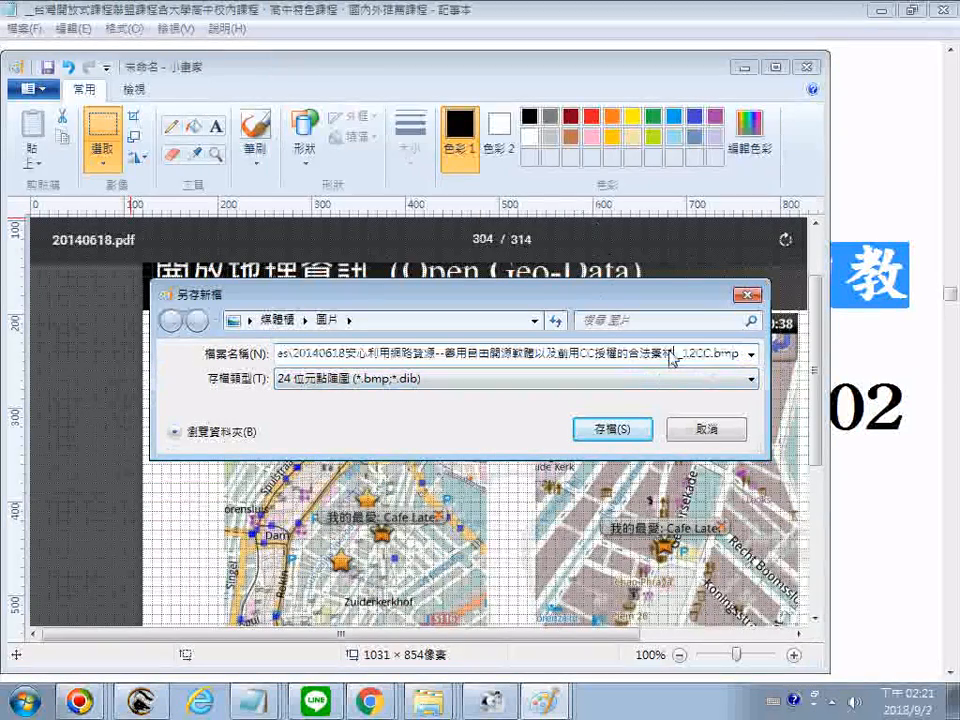
drag(690, 354, 752, 350)
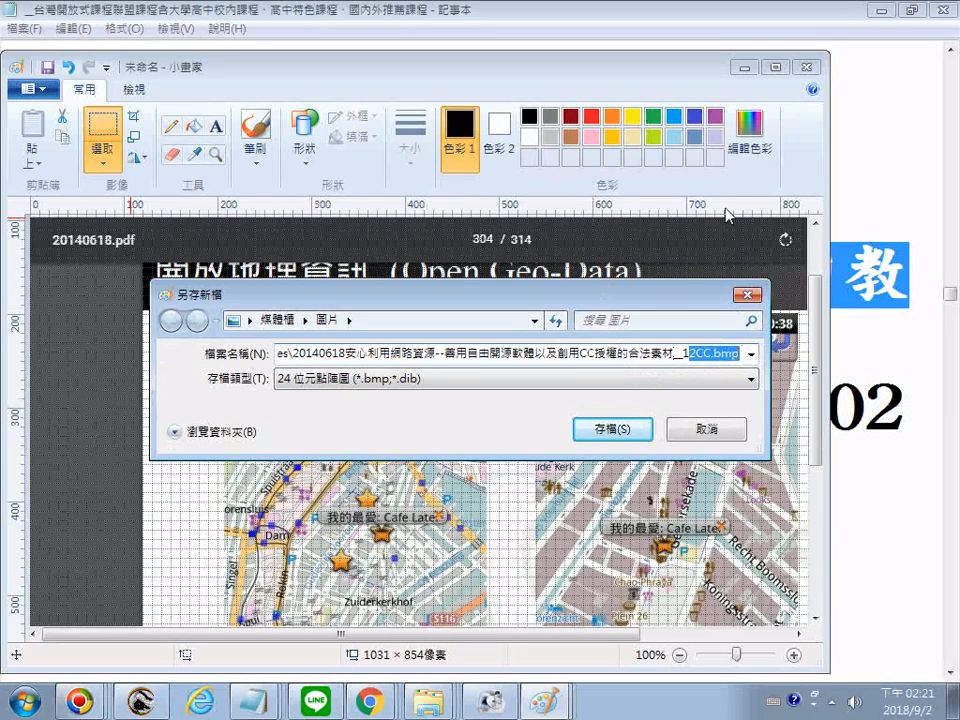
text(6)
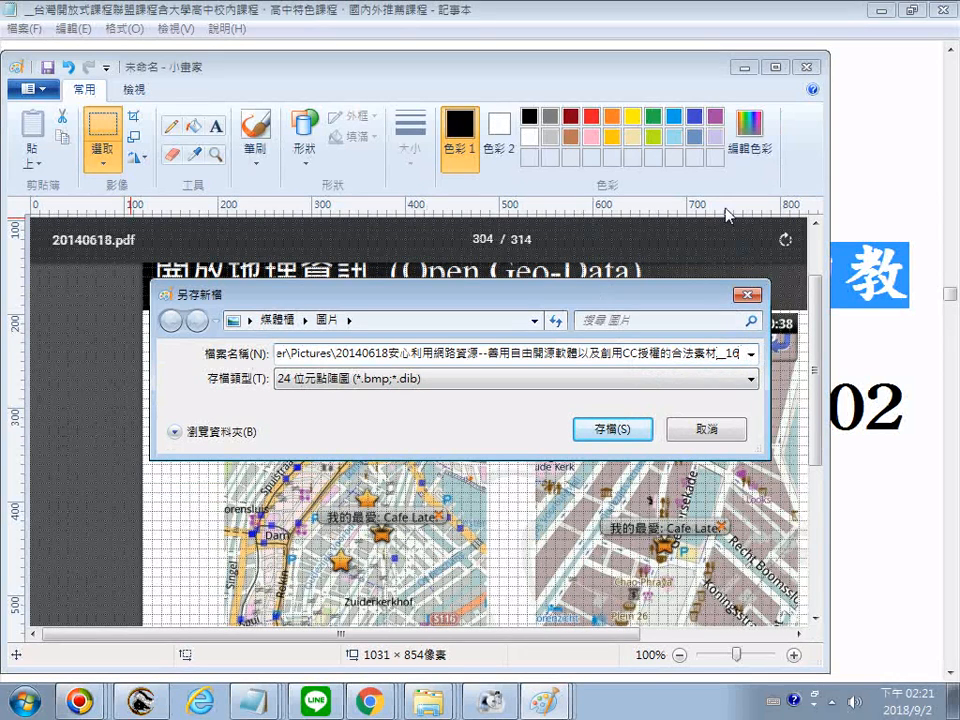
Step: Append 開放地理資訊街道圖 to the capture's file name
key(ctrl+space)
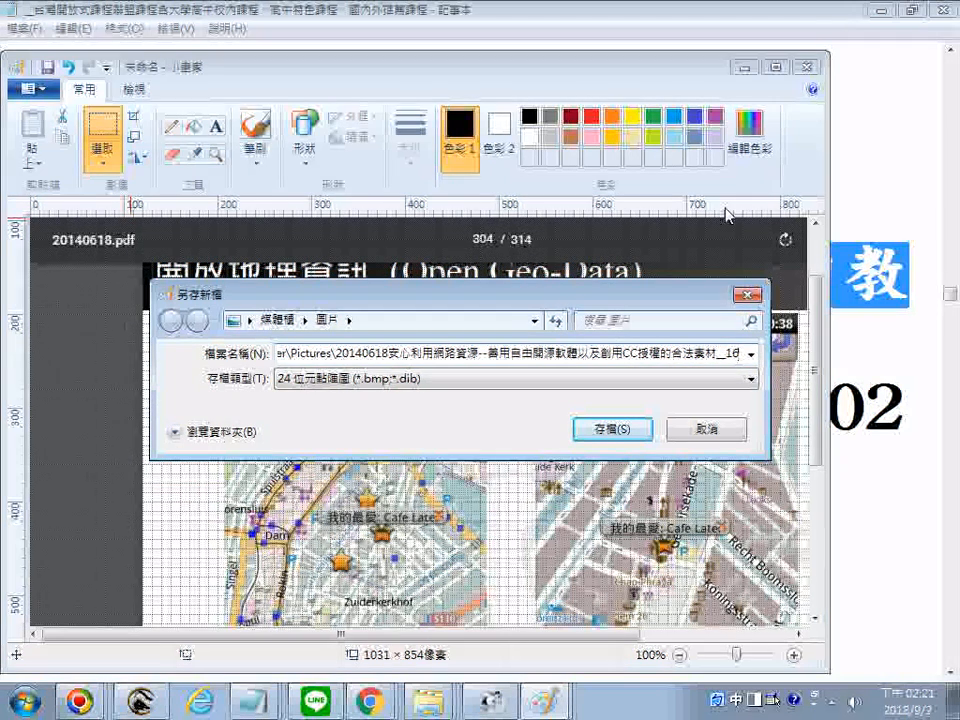
text(ㄎㄞ ㄈㄤ)
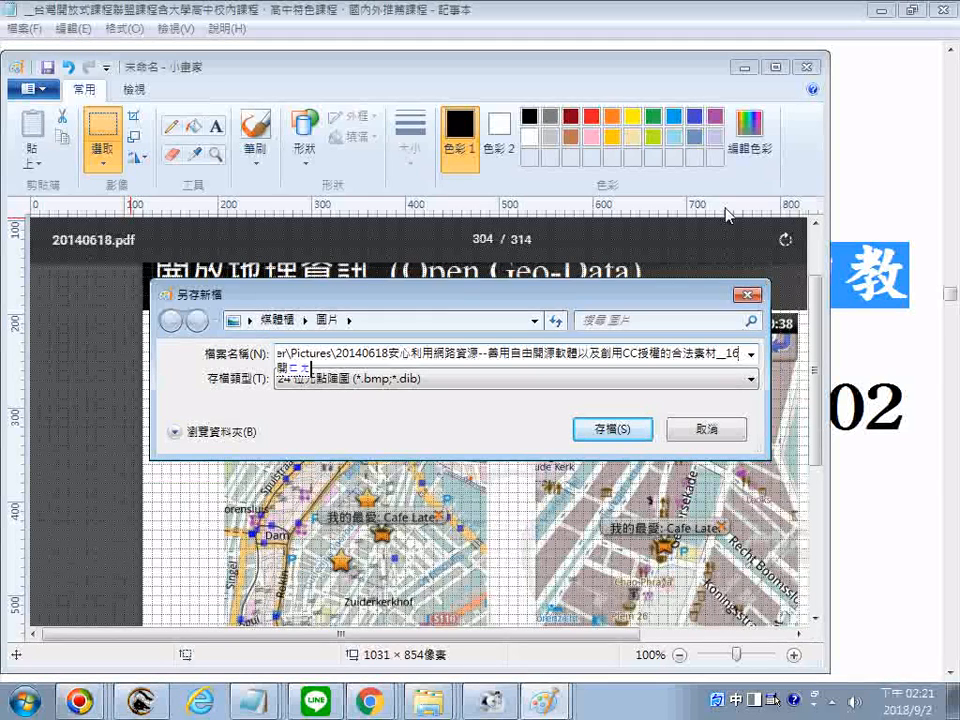
text(ˋㄉㄧˋㄌㄧˇ)
key(Return)
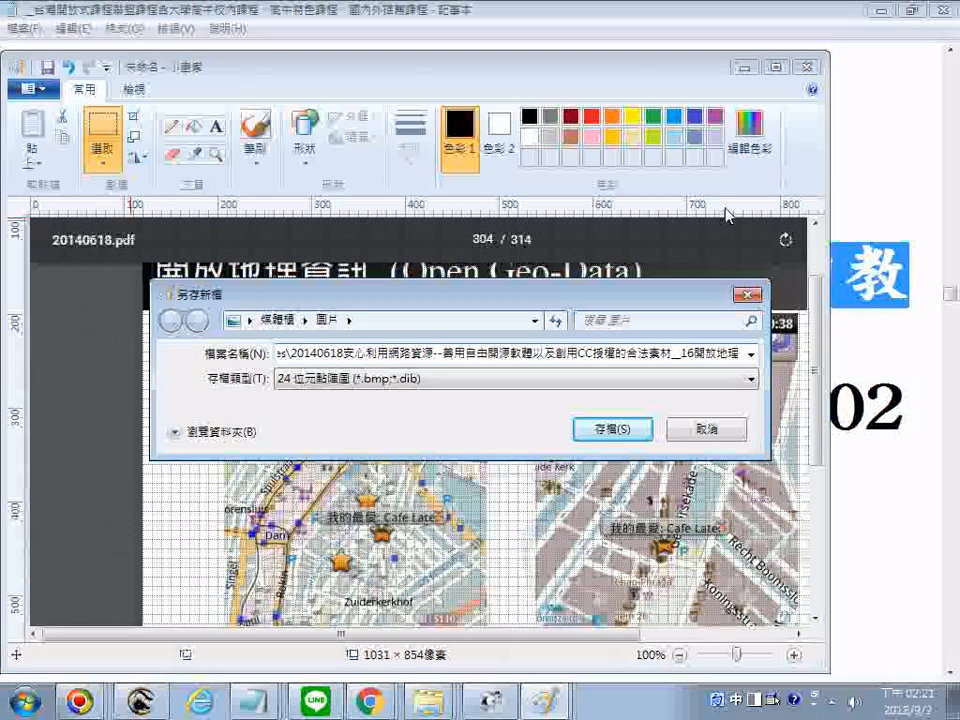
text(ㄗ ㄒㄩㄣˋ)
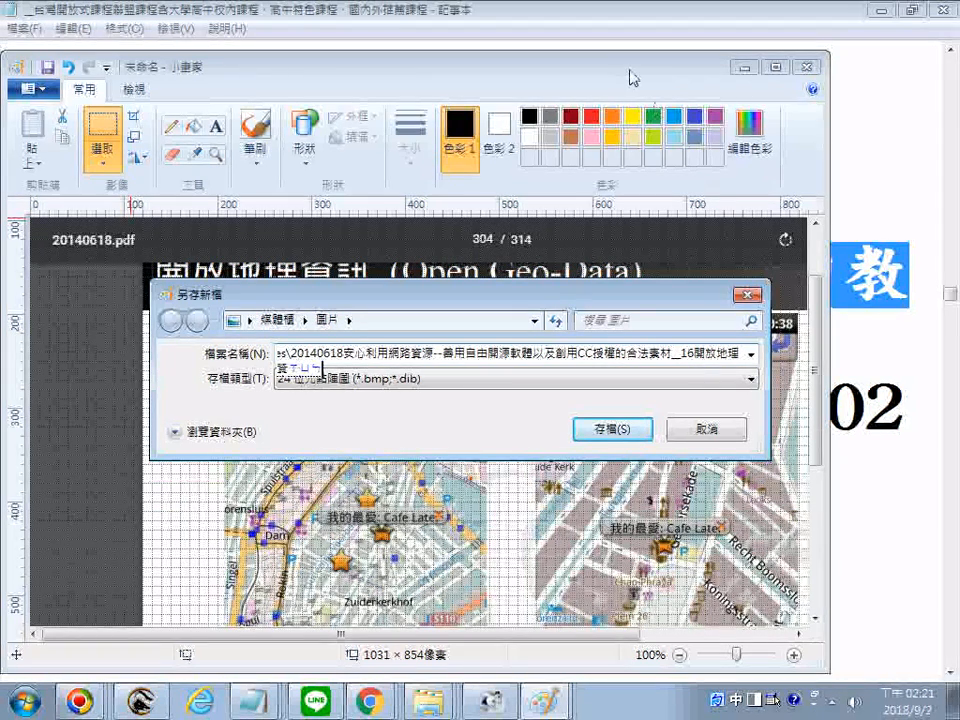
key(Return)
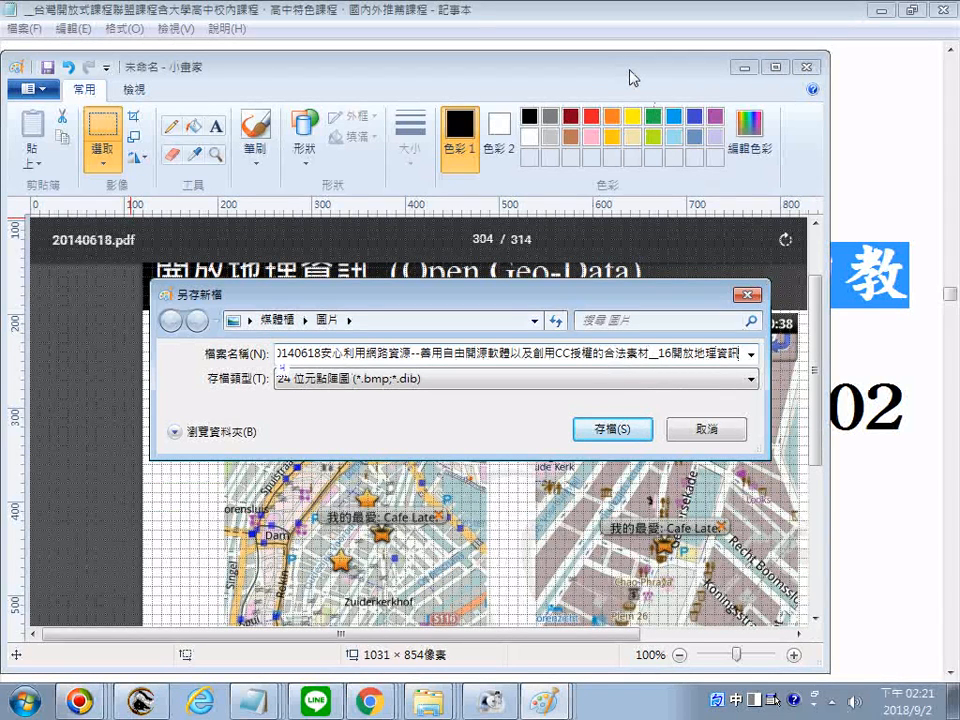
text(ㄐㄧㄝ ㄉㄠˋㄊㄨˊ)
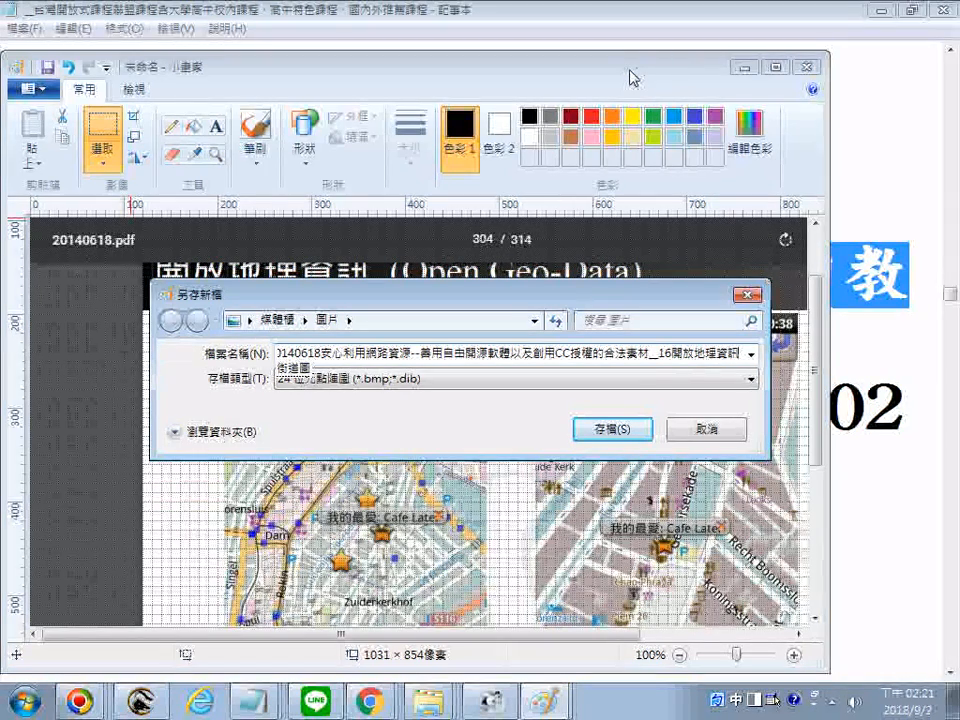
key(Return)
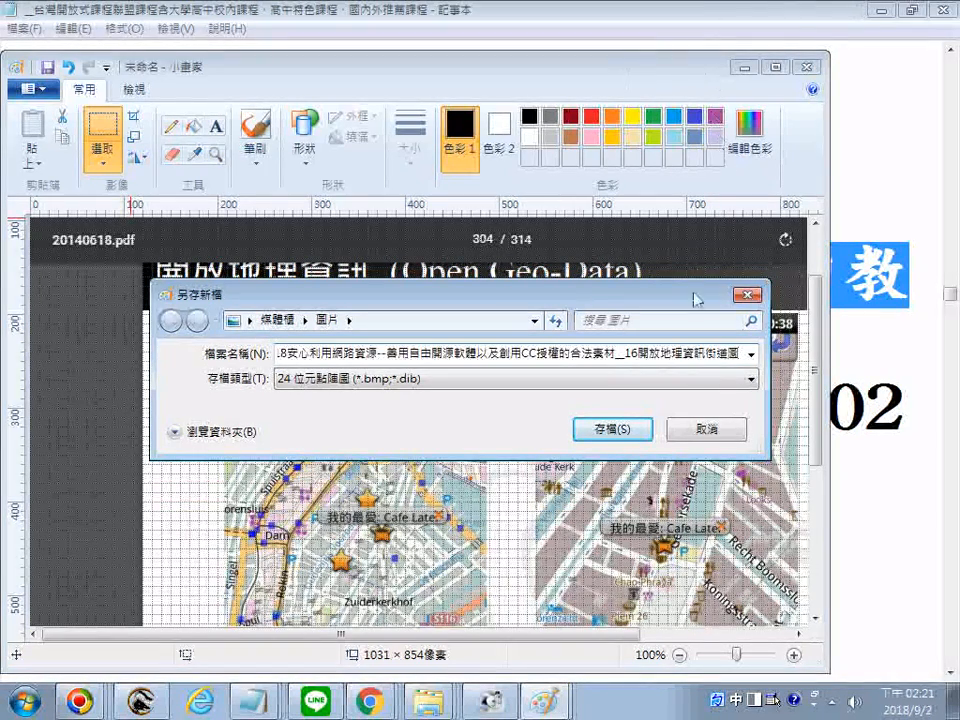
Step: Copy the complete file name with its path for reuse and save the Open Geo-Data capture
drag(745, 364, 280, 355)
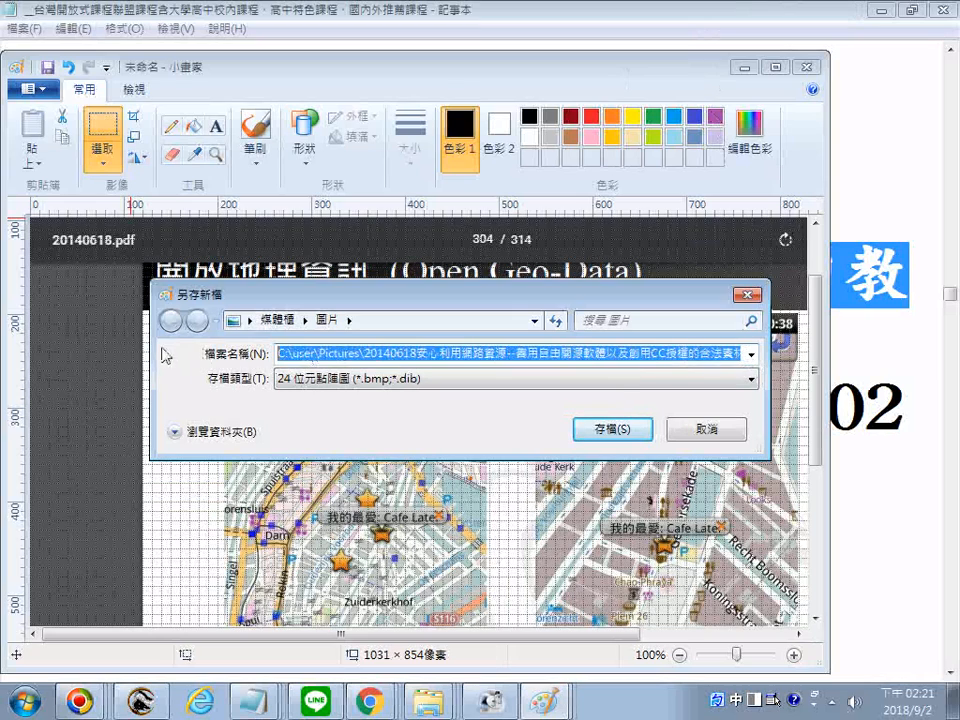
right_click(333, 365)
click(356, 418)
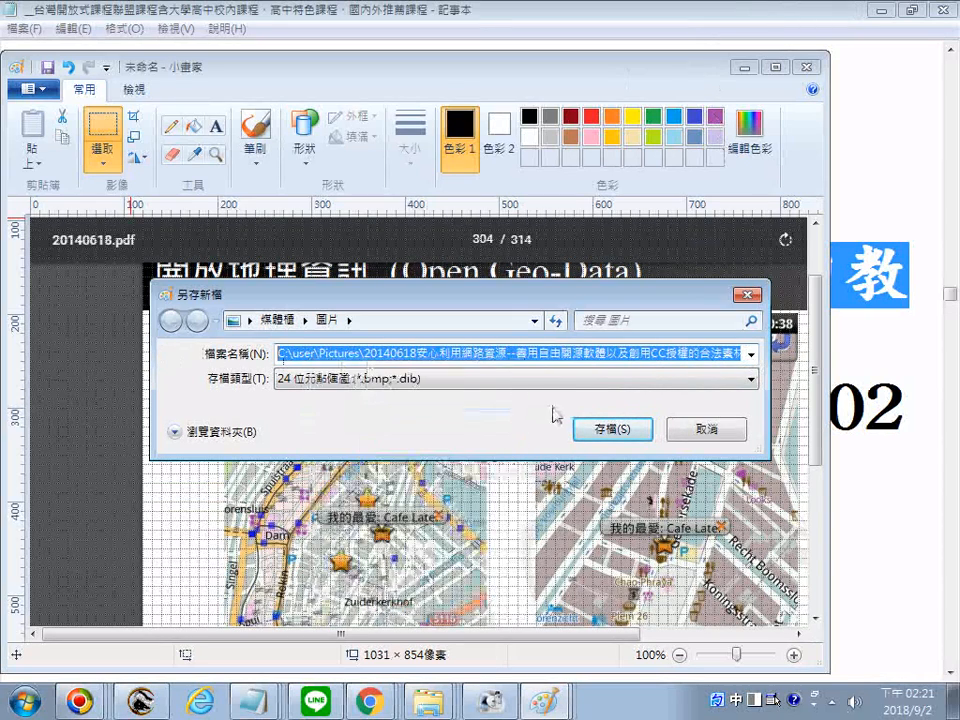
click(604, 430)
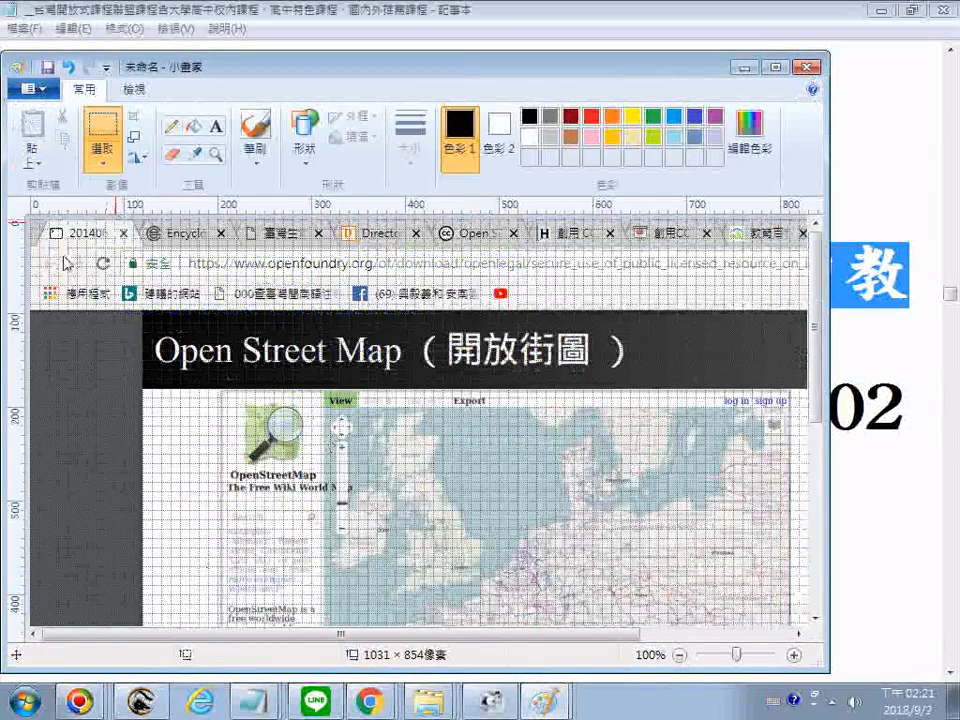
Step: Start saving the Open Street Map (開放街圖) capture, pasting the copied file name and choosing 24 位元點陣圖 as the file type
key(ctrl+s)
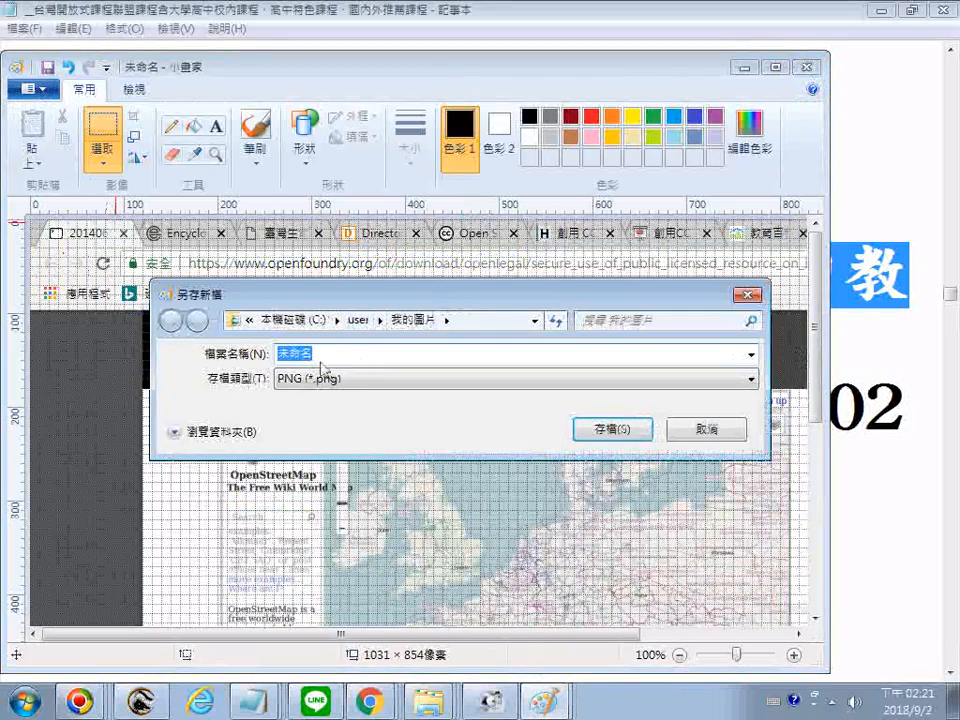
right_click(322, 366)
click(392, 432)
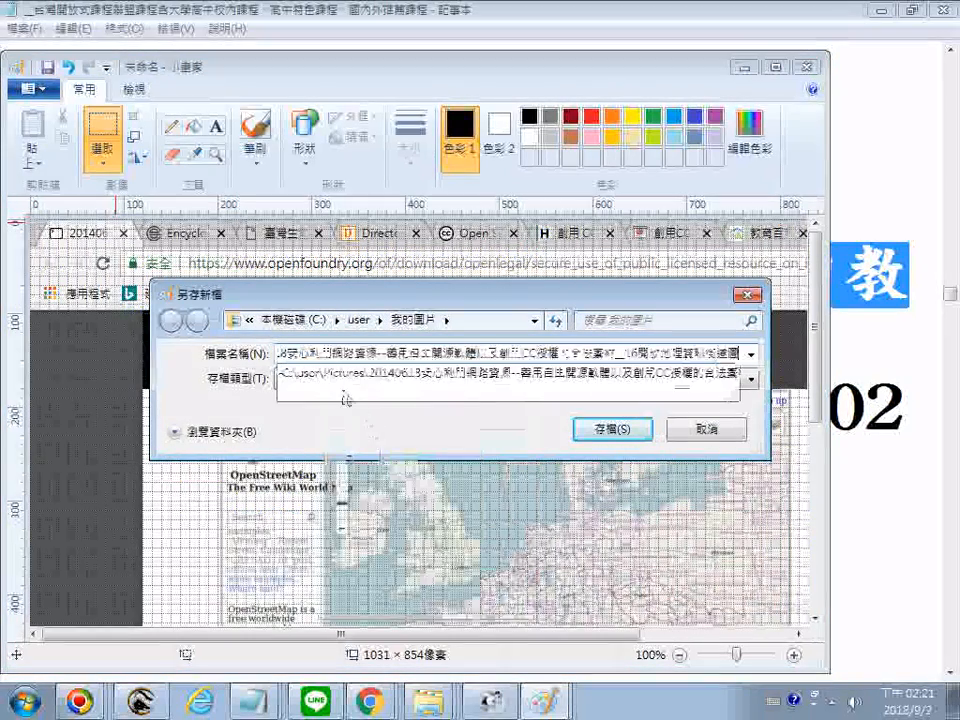
click(262, 412)
click(295, 381)
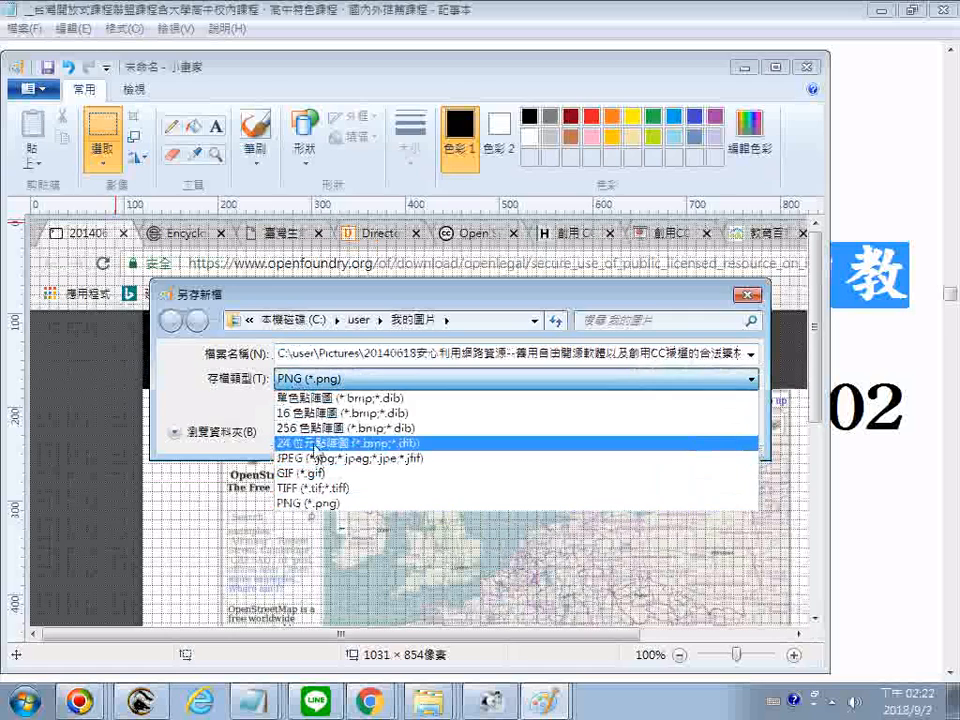
click(313, 446)
Step: Change the number in the capture's file name to 17
click(634, 364)
click(636, 363)
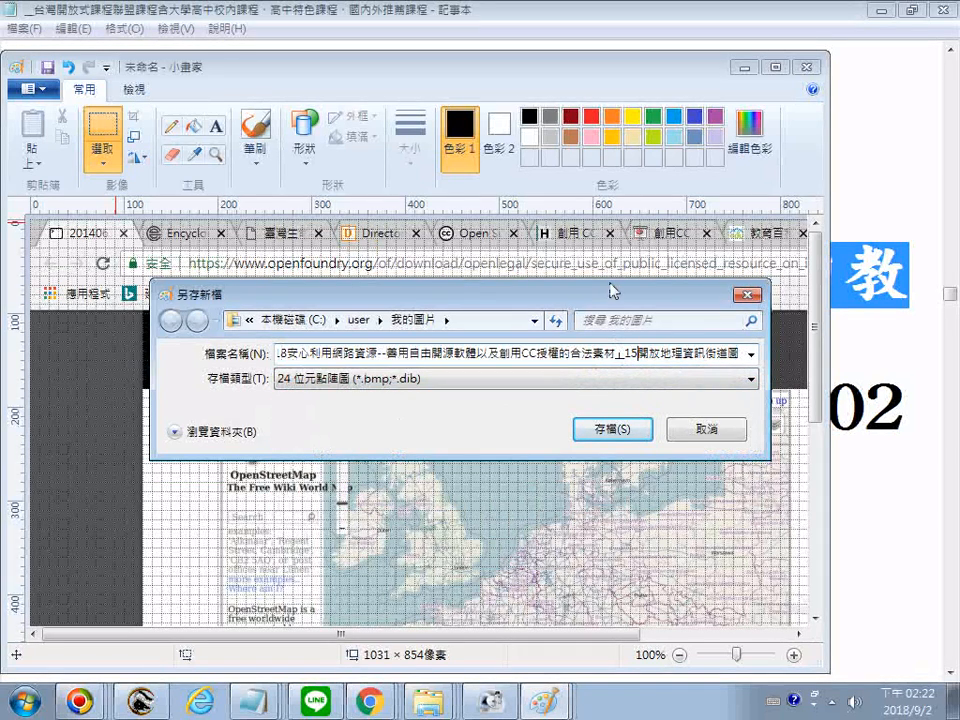
key(BackSpace)
text(7)
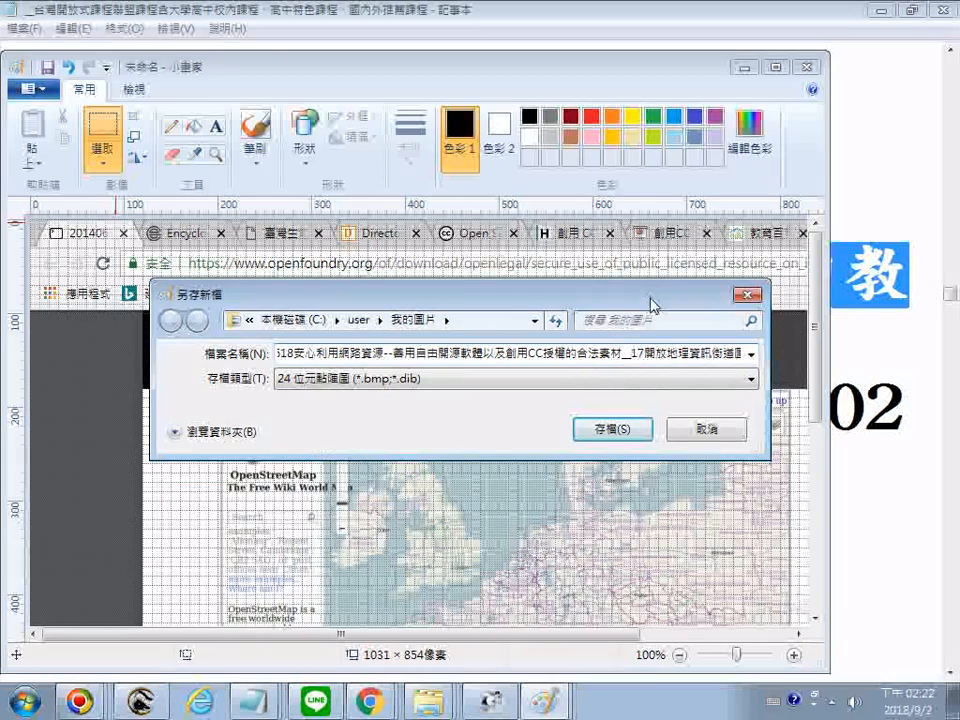
Step: Insert __D9 Z;4 before 街道圖 in the file name and save the Open Street Map capture
drag(641, 297, 513, 376)
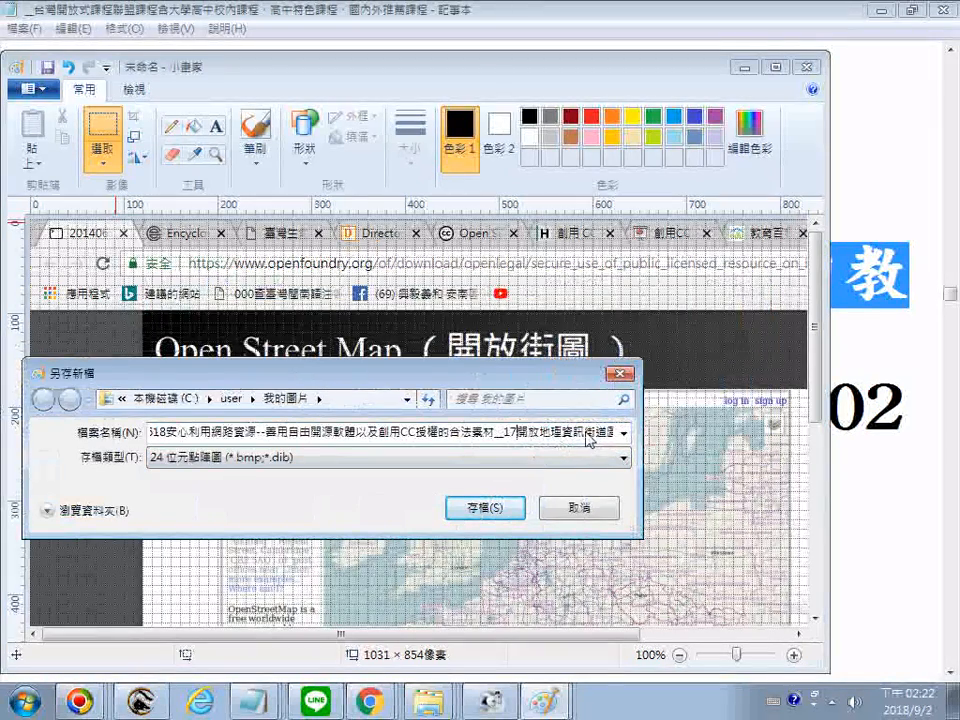
drag(598, 441, 579, 436)
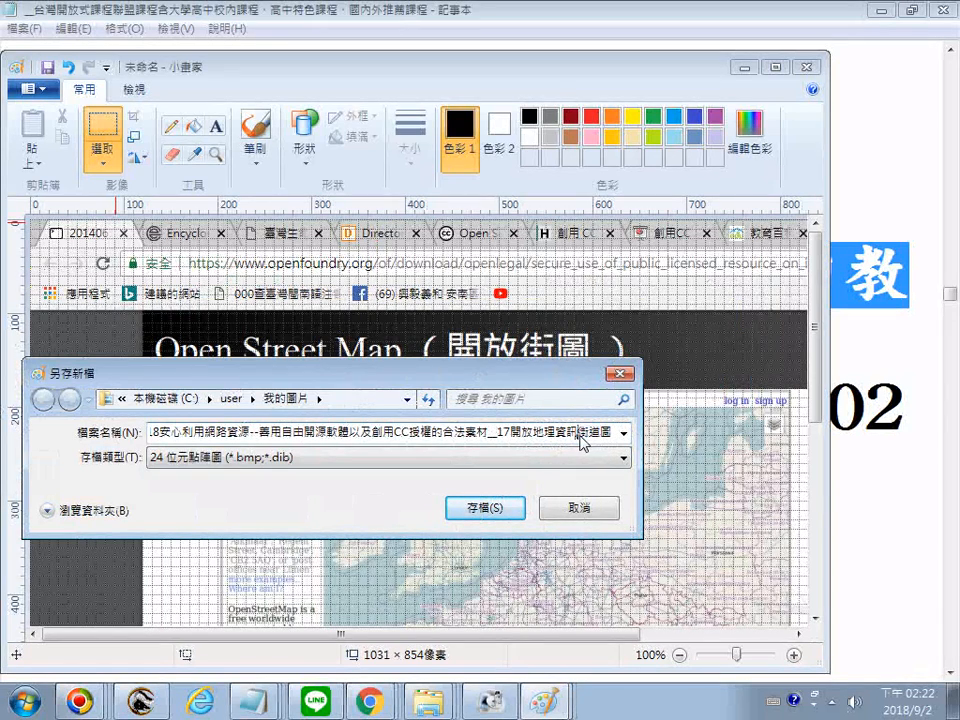
text(D)
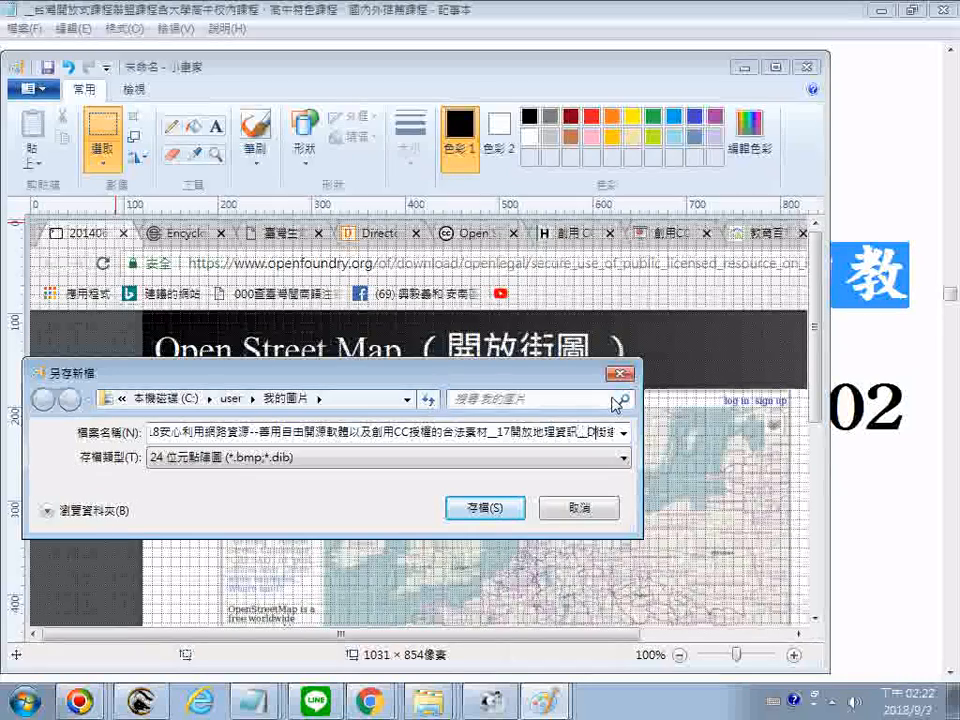
text(9 Z4街道圖)
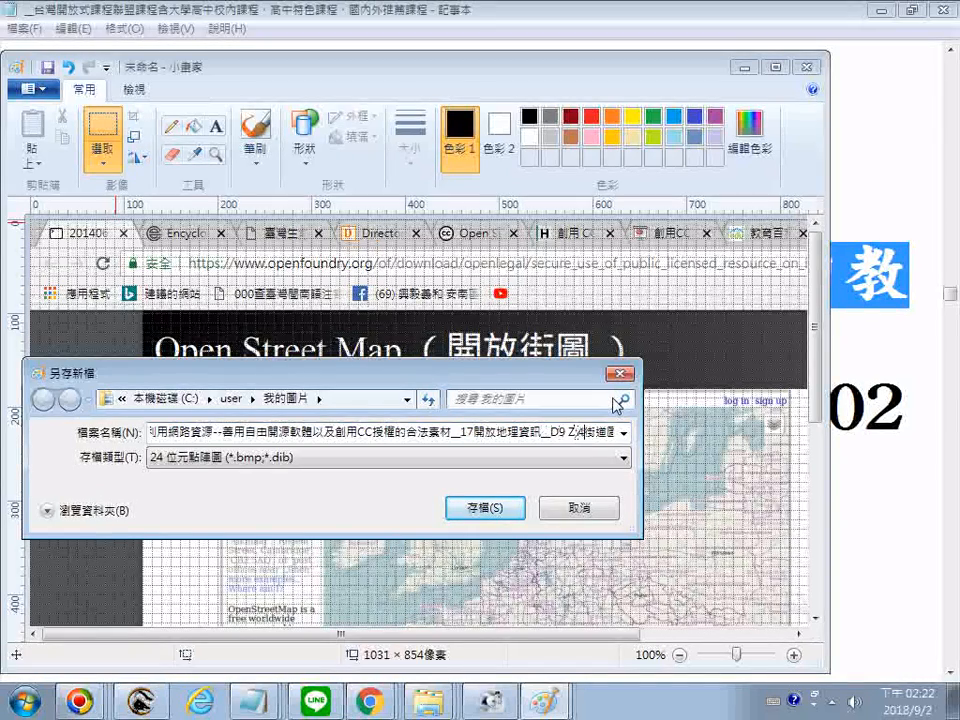
key(Return)
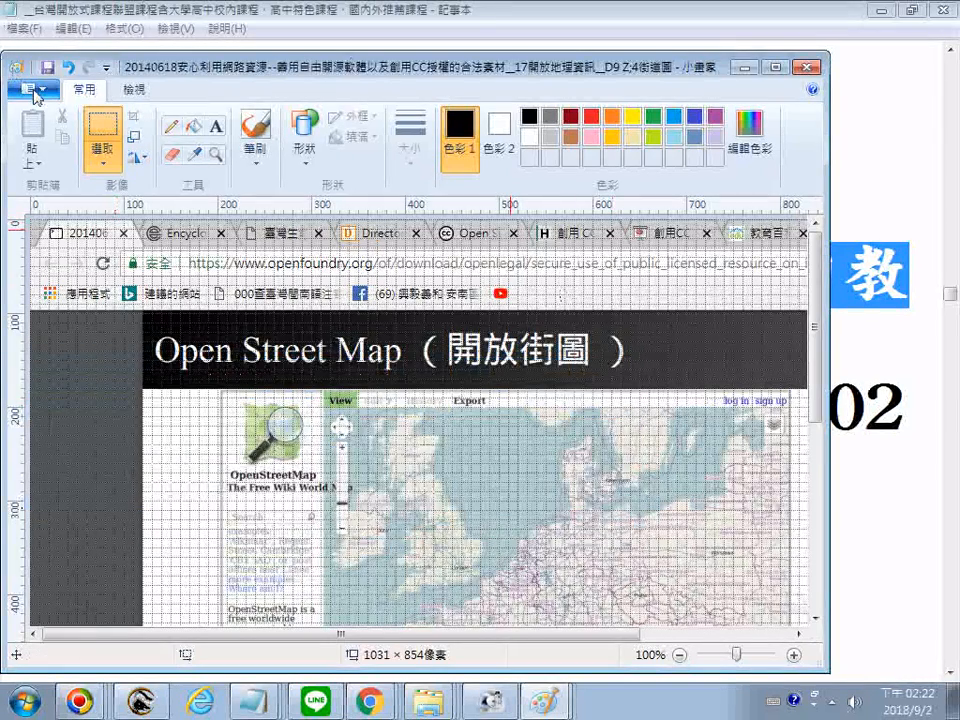
Step: Start saving the capture under a new name, removing D9 Z;4 and the character 道 from its ending
key(F12)
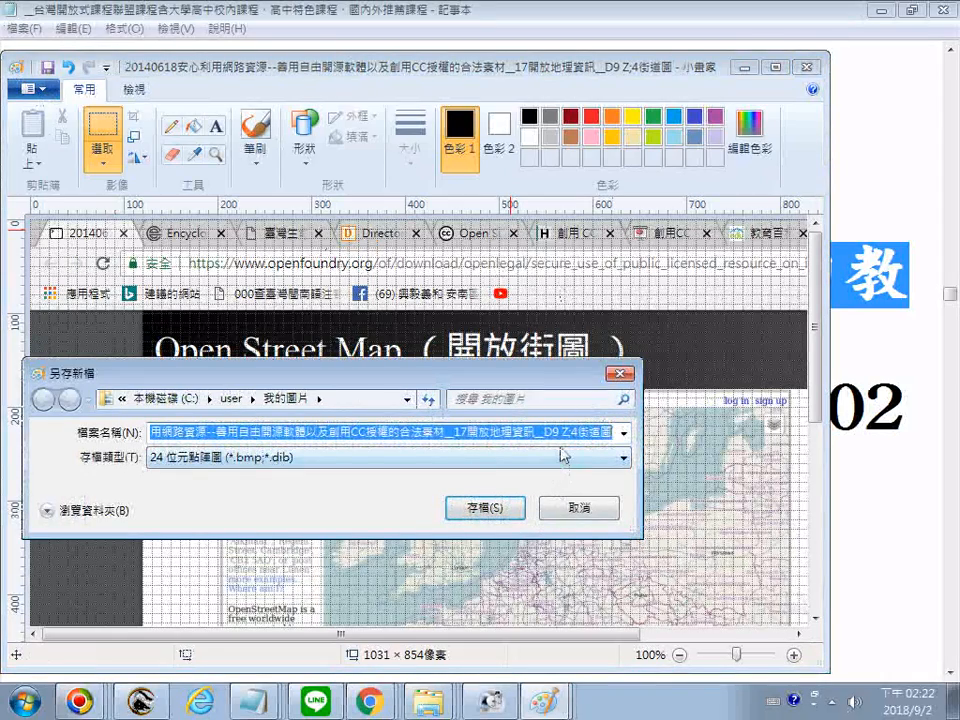
drag(545, 433, 578, 441)
key(BackSpace)
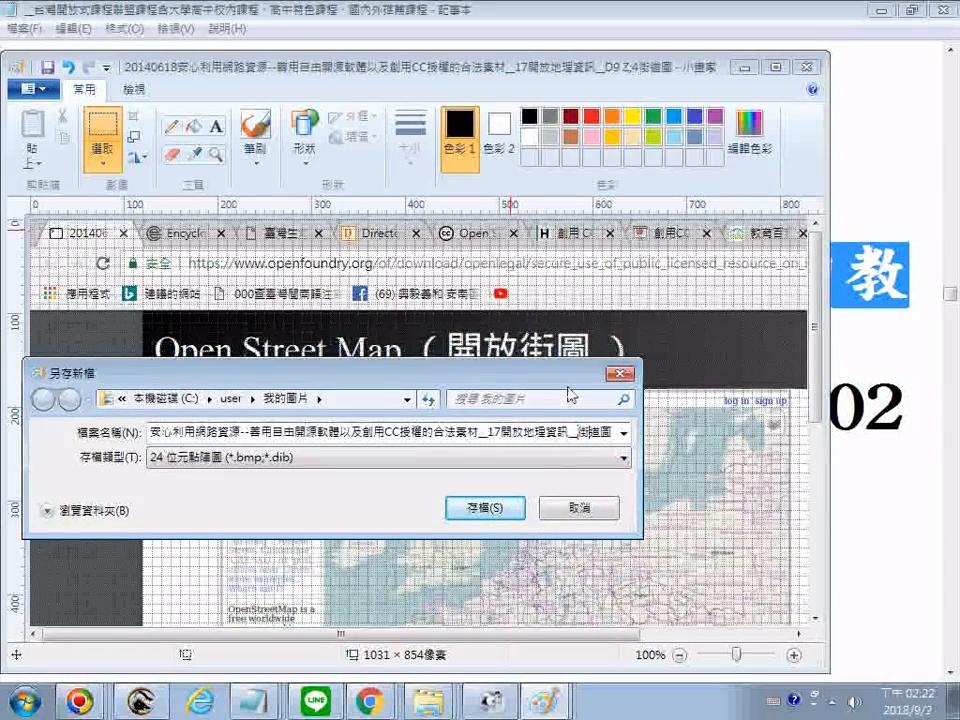
key(BackSpace)
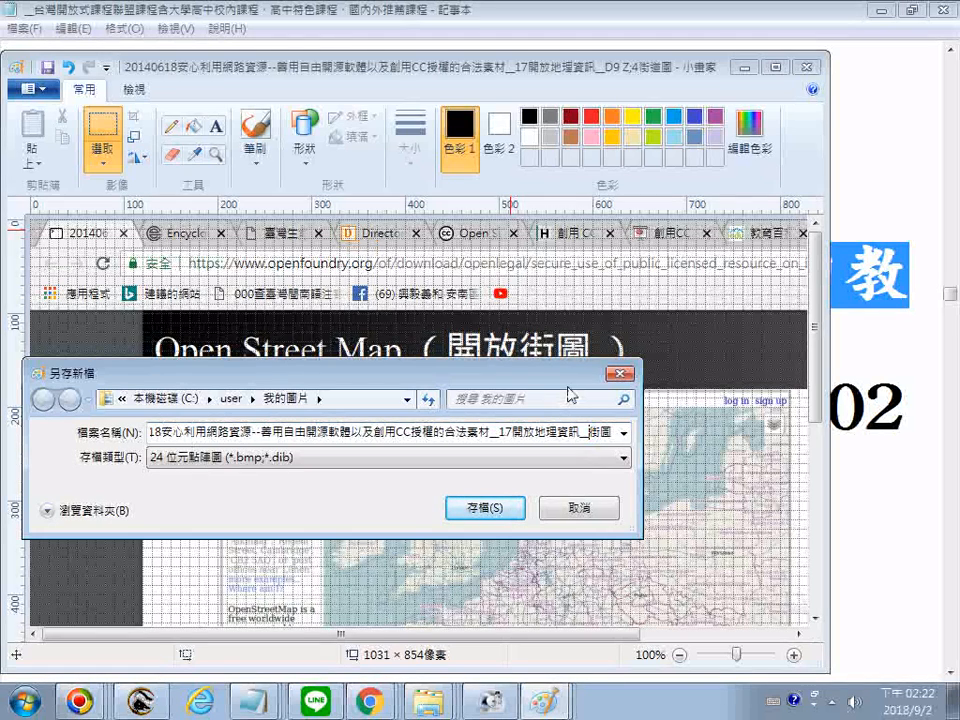
Step: Copy 開放 within the file name so its ending reads __開放街圖, save the capture and close its window
drag(537, 437, 515, 438)
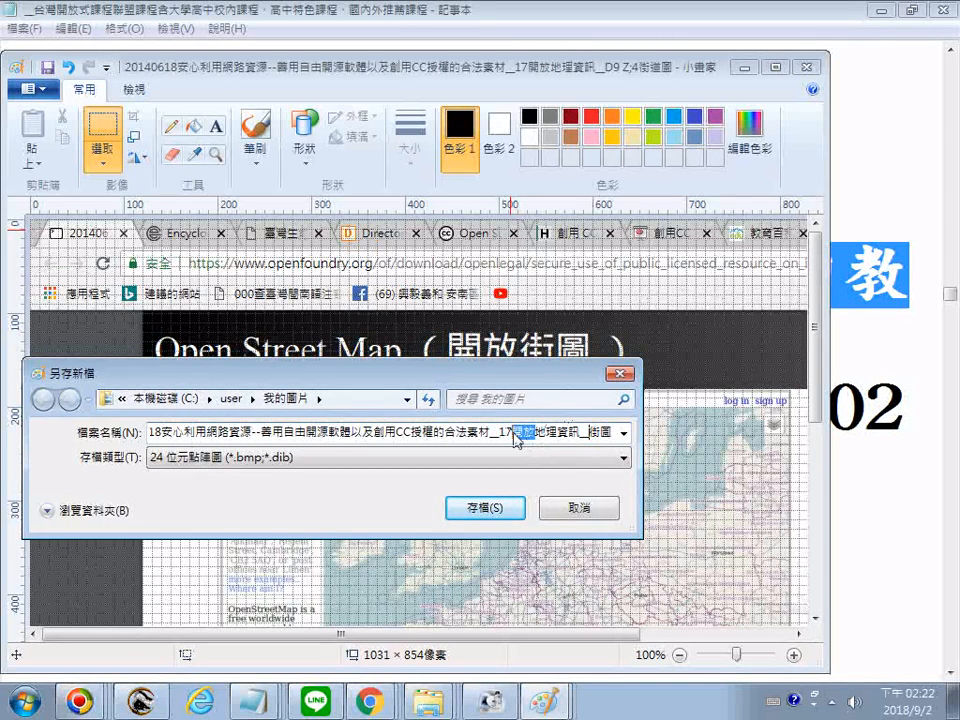
right_click(515, 438)
click(551, 229)
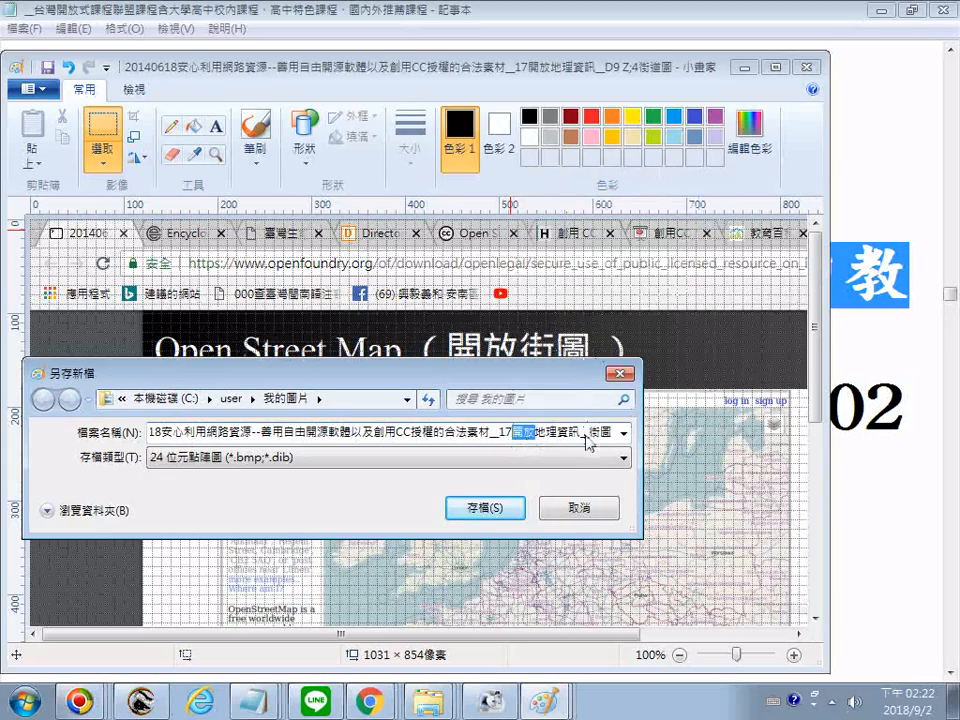
click(586, 437)
right_click(586, 437)
click(638, 256)
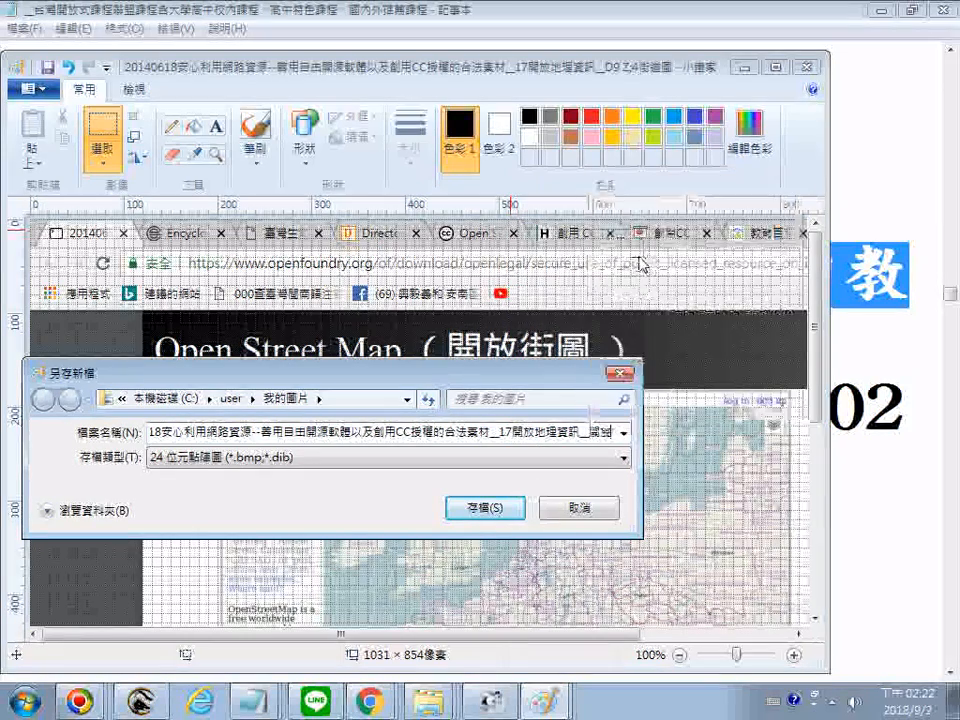
click(509, 505)
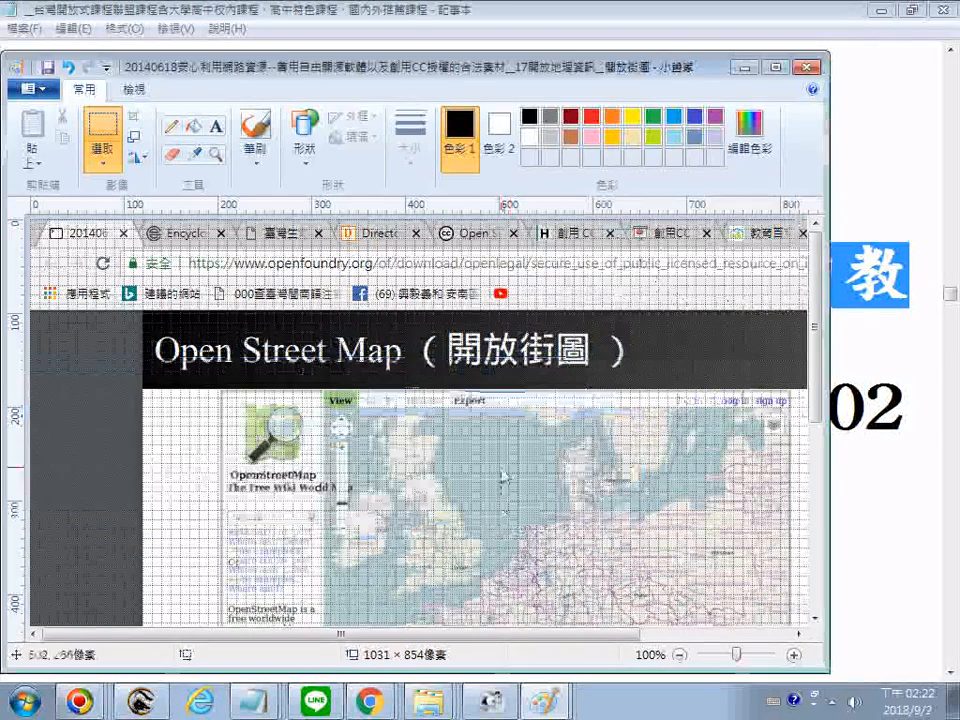
click(807, 70)
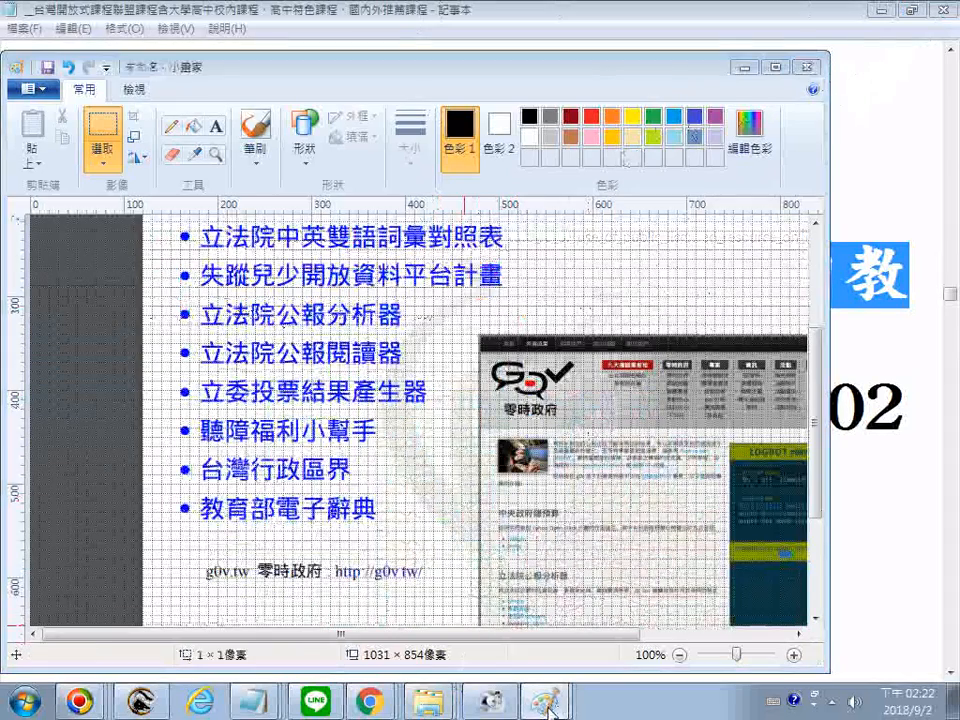
Step: Bring up the Open Street Map Taiwan (台灣開放街圖) capture and start saving it as 24 位元點陣圖
click(417, 583)
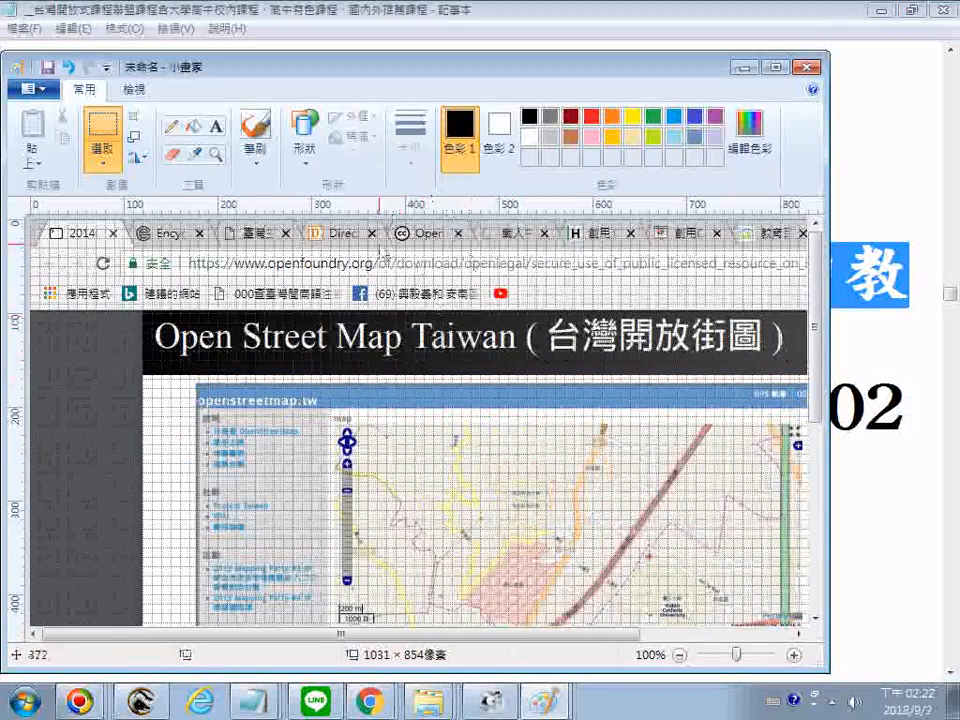
scroll(2, 34, down, 3)
scroll(2, 34, up, 3)
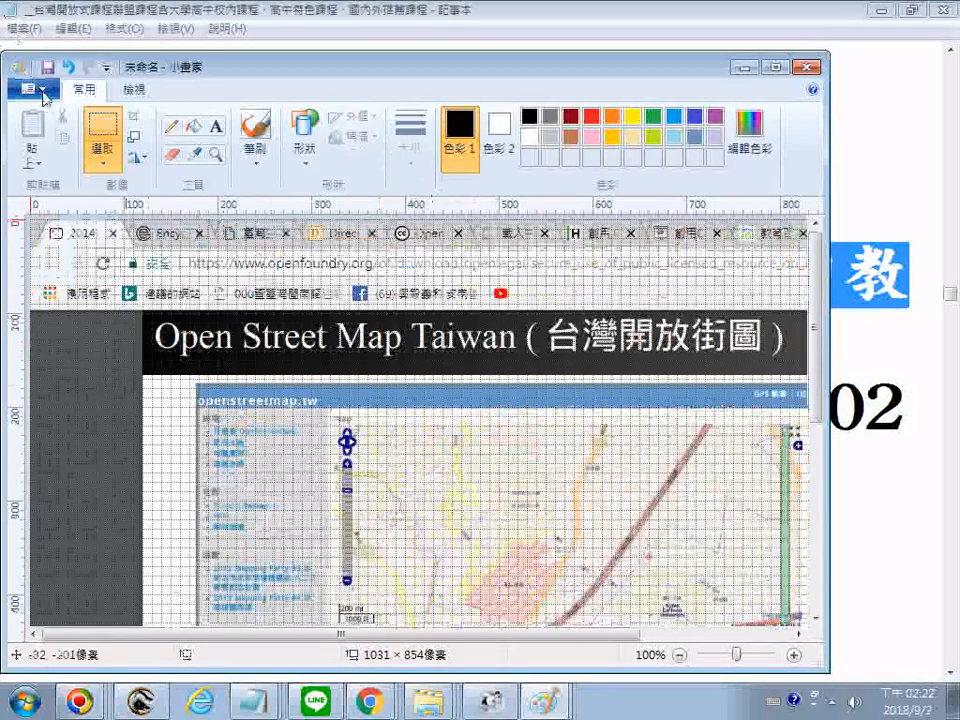
key(ctrl+s)
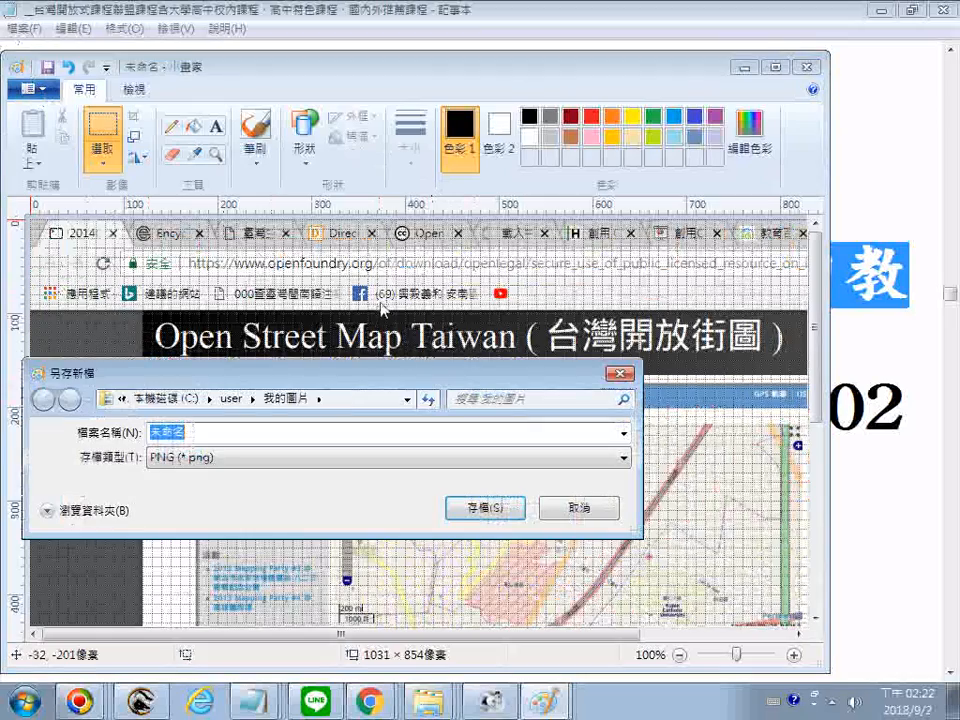
click(200, 457)
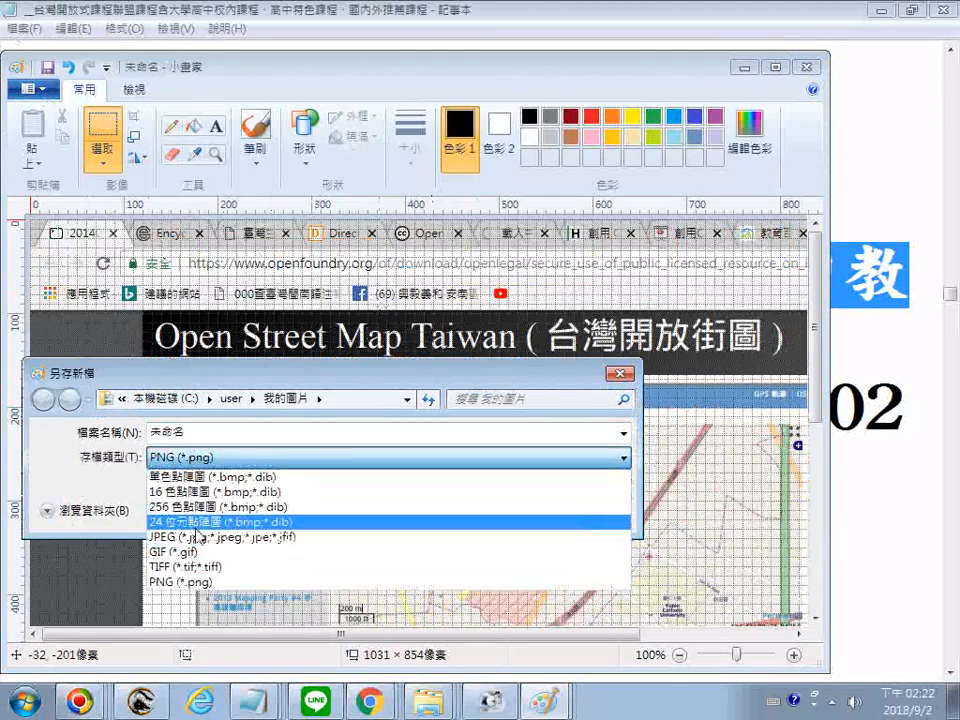
click(196, 524)
Step: Reuse a previously saved 20140618… bitmap name from the name history and change its ending to __18
click(624, 432)
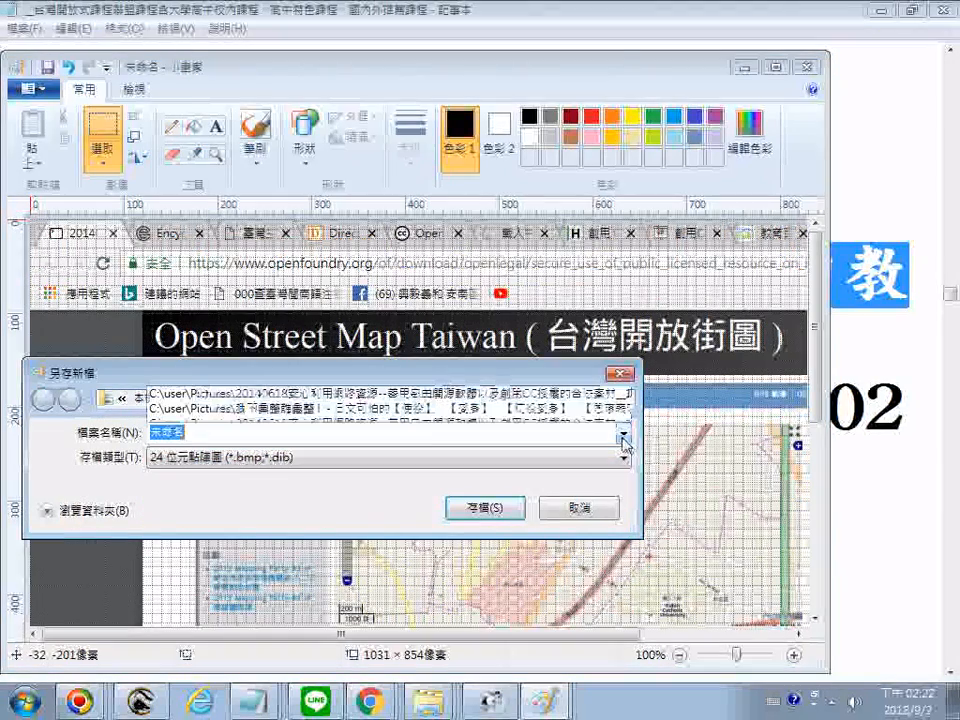
click(413, 356)
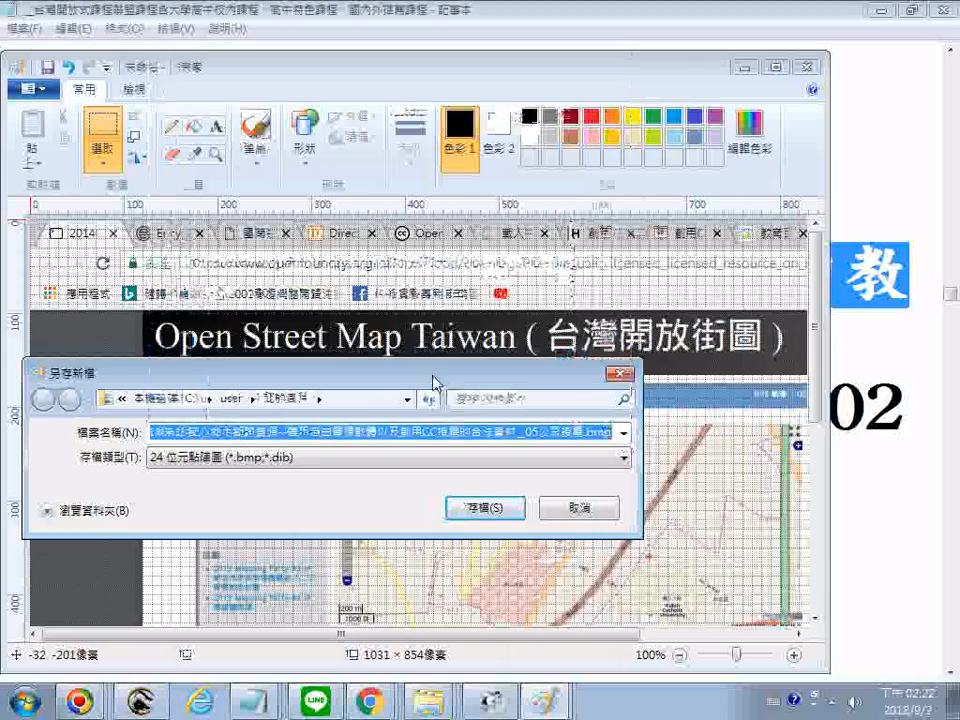
click(560, 433)
drag(527, 438, 581, 415)
text(18)
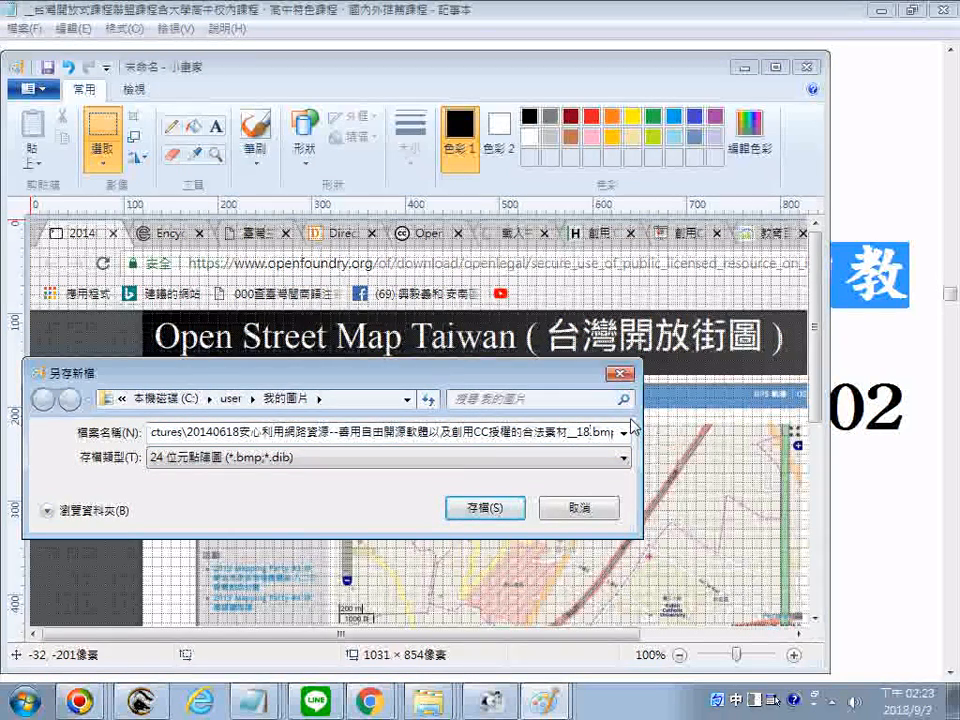
Step: Add 台灣開放接圖 after 18 in the file name and save the Open Street Map Taiwan capture
text(ㄊㄞ)
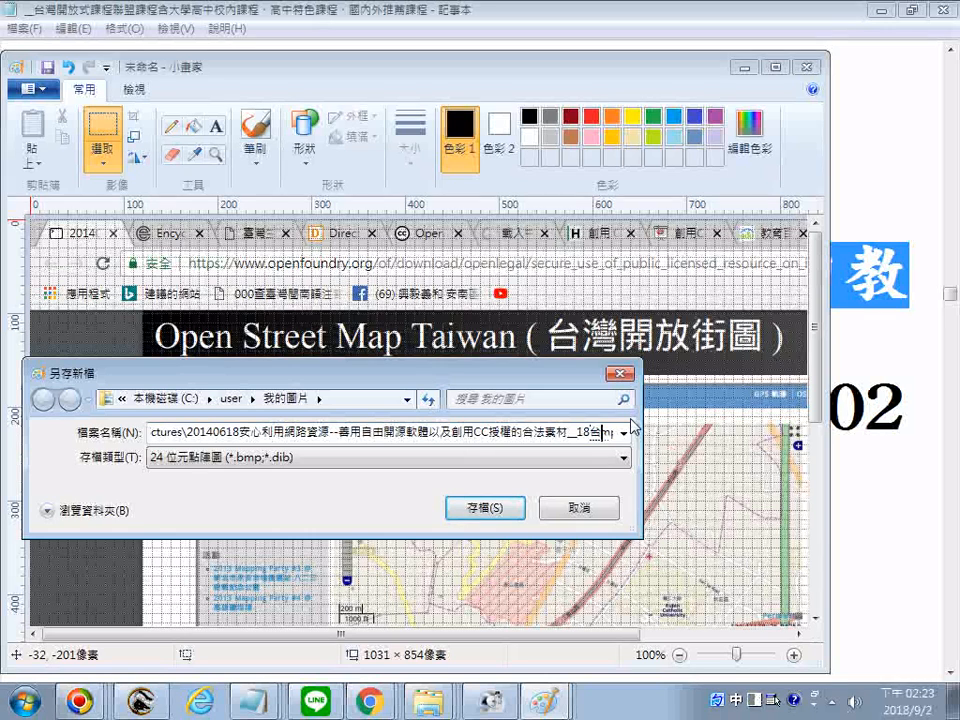
text(ㄢ)
key(space)
key(Return)
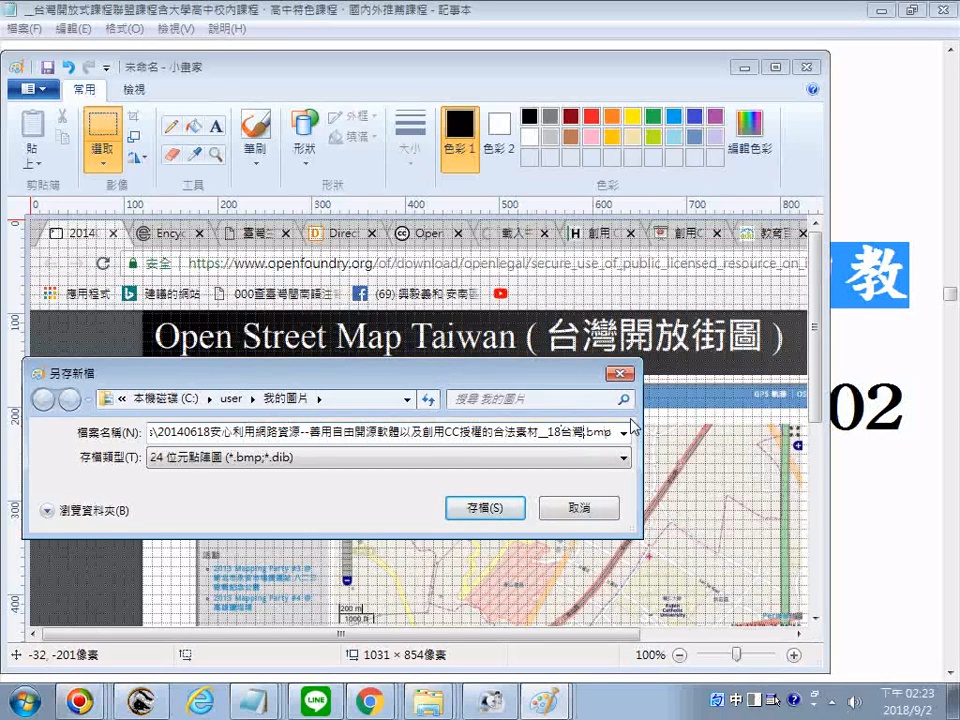
key(space)
text(ㄈㄤˋ接圖)
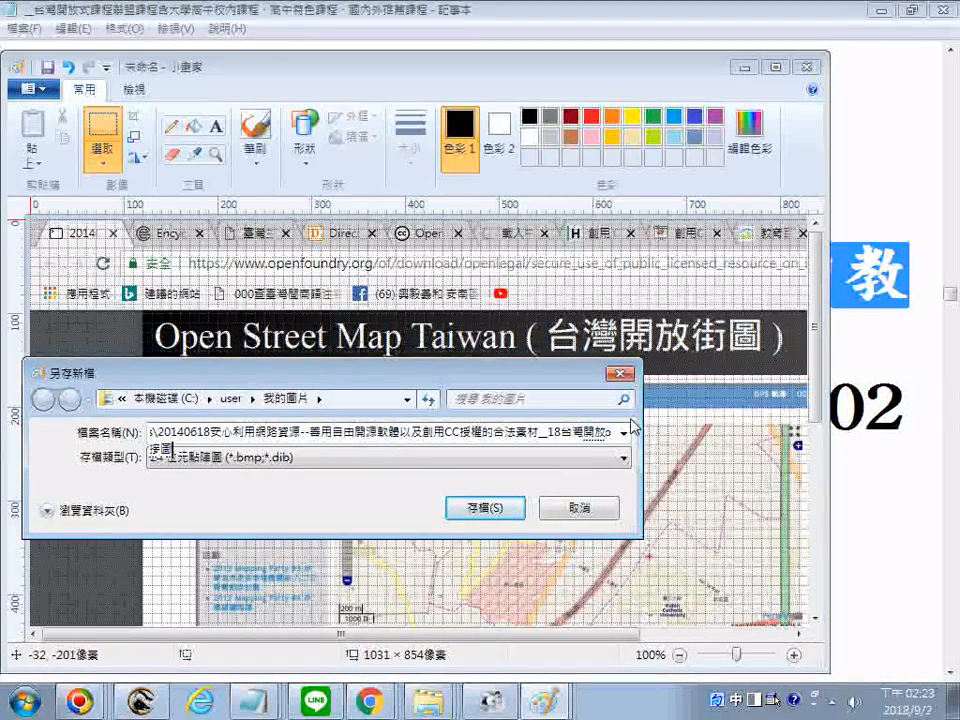
key(Return)
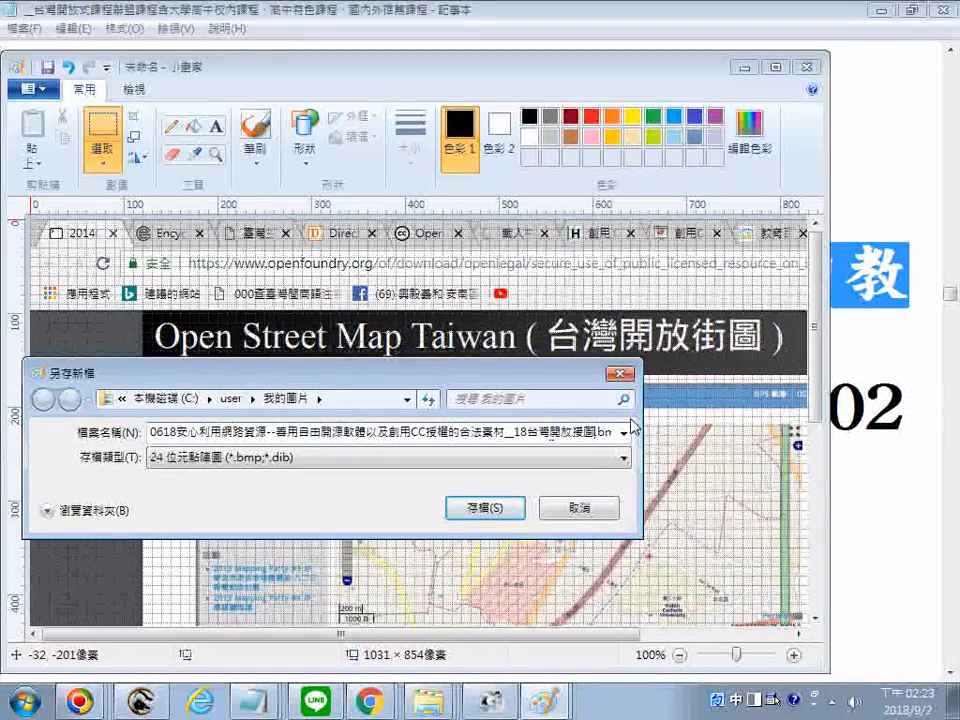
key(Return)
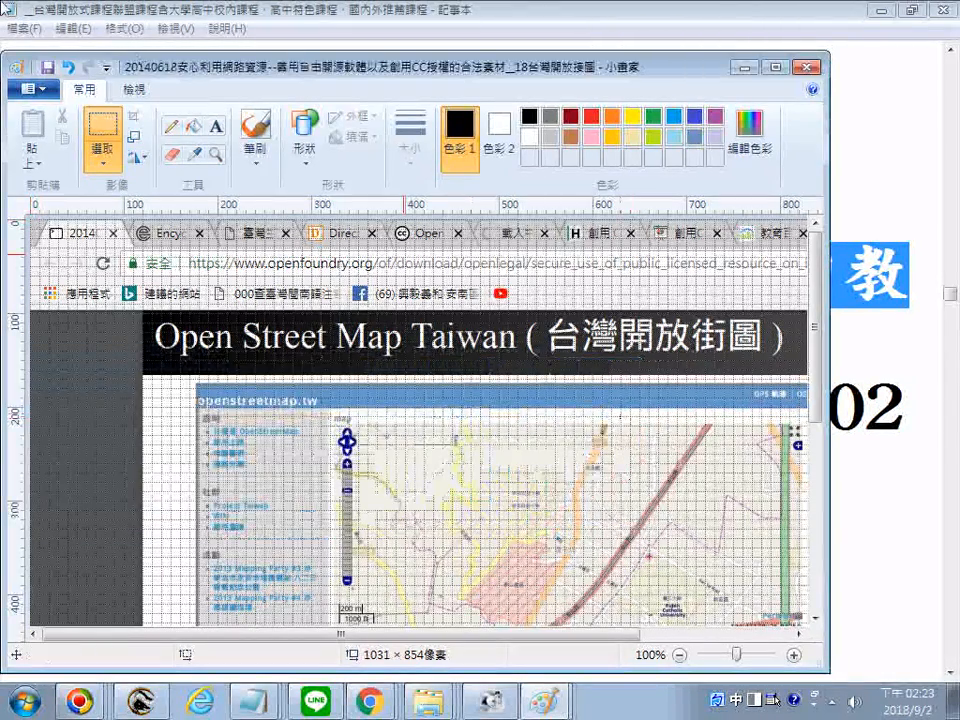
Step: Resave the Open Street Map Taiwan capture with 接 corrected to 街, so its name ends in __18台灣開放街圖, and close its window
click(45, 91)
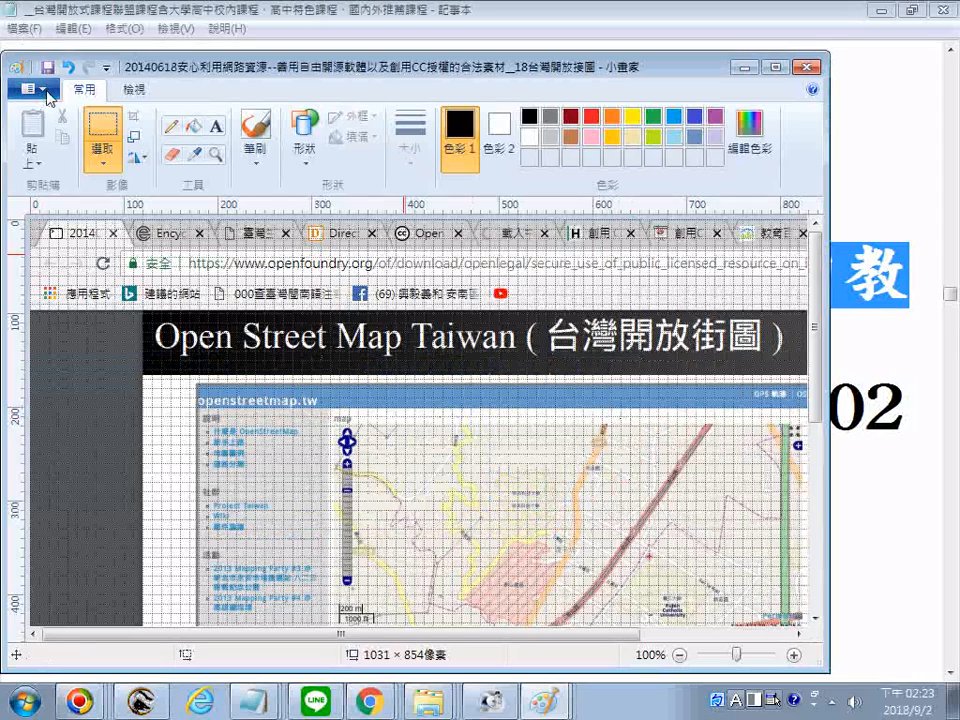
click(66, 250)
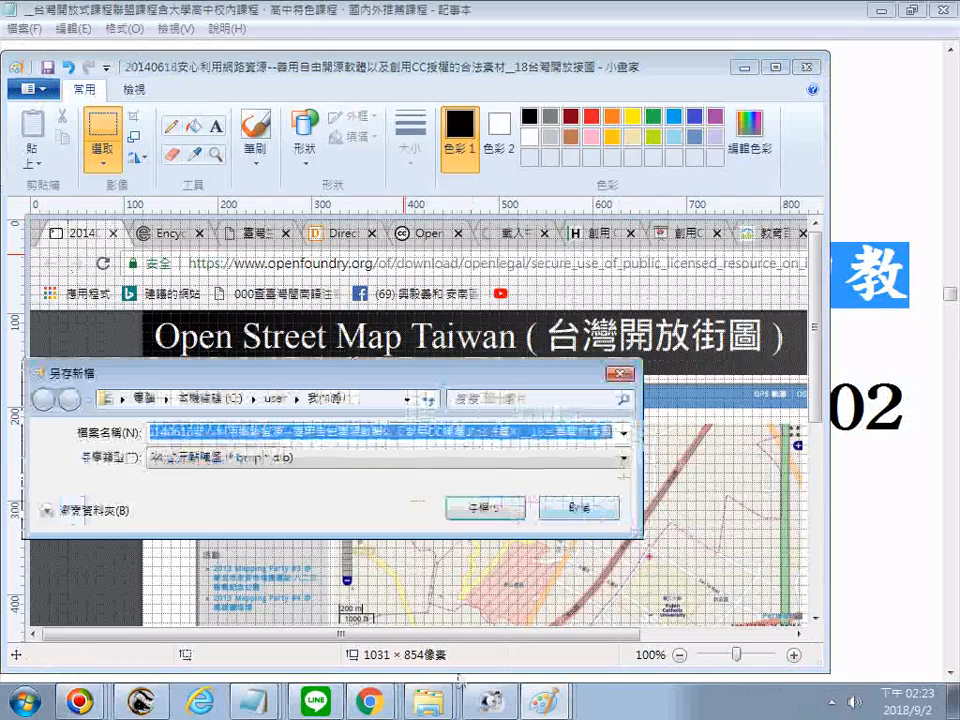
click(592, 441)
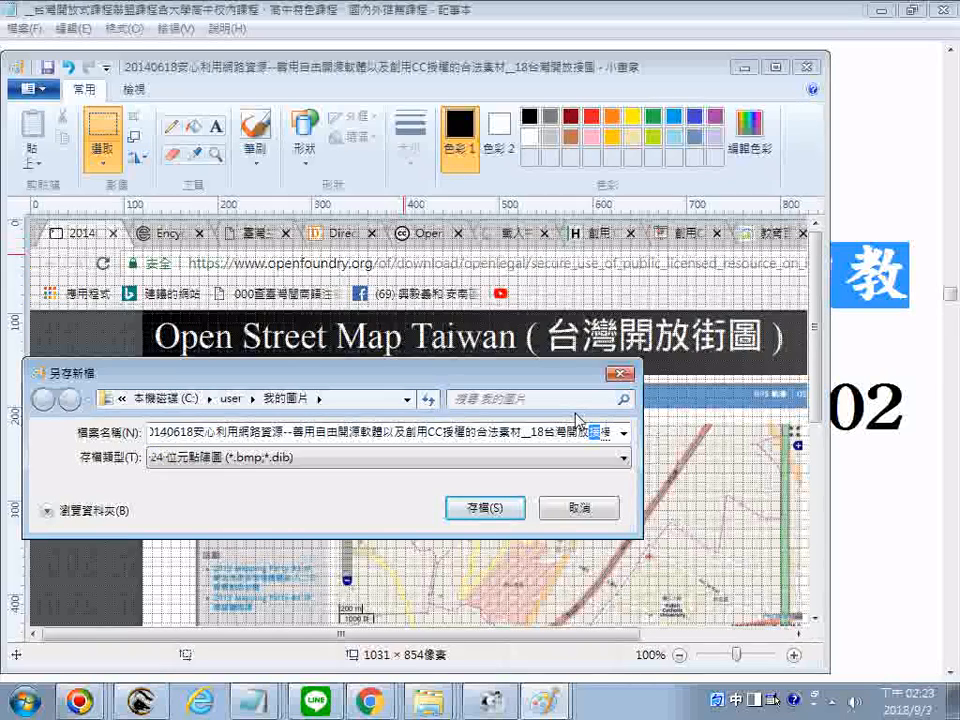
key(Down)
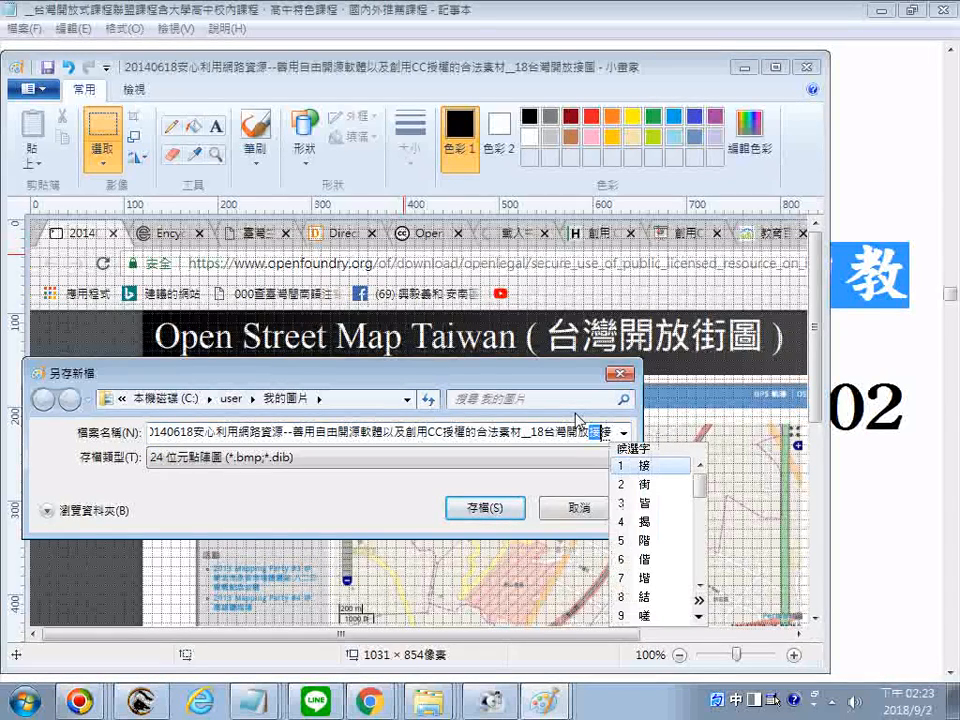
key(2)
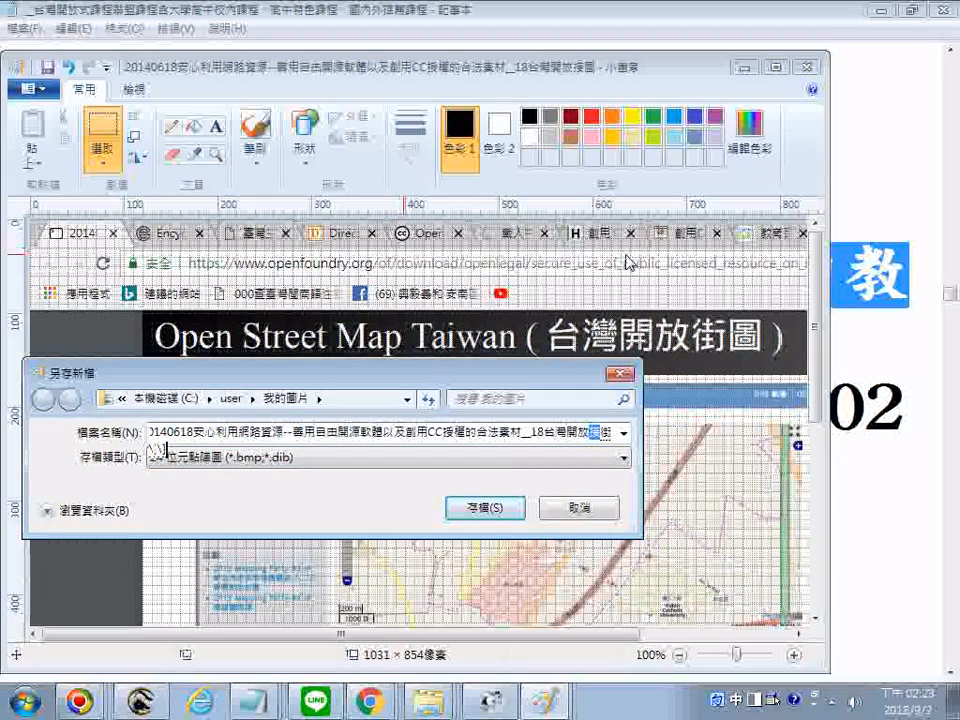
key(Return)
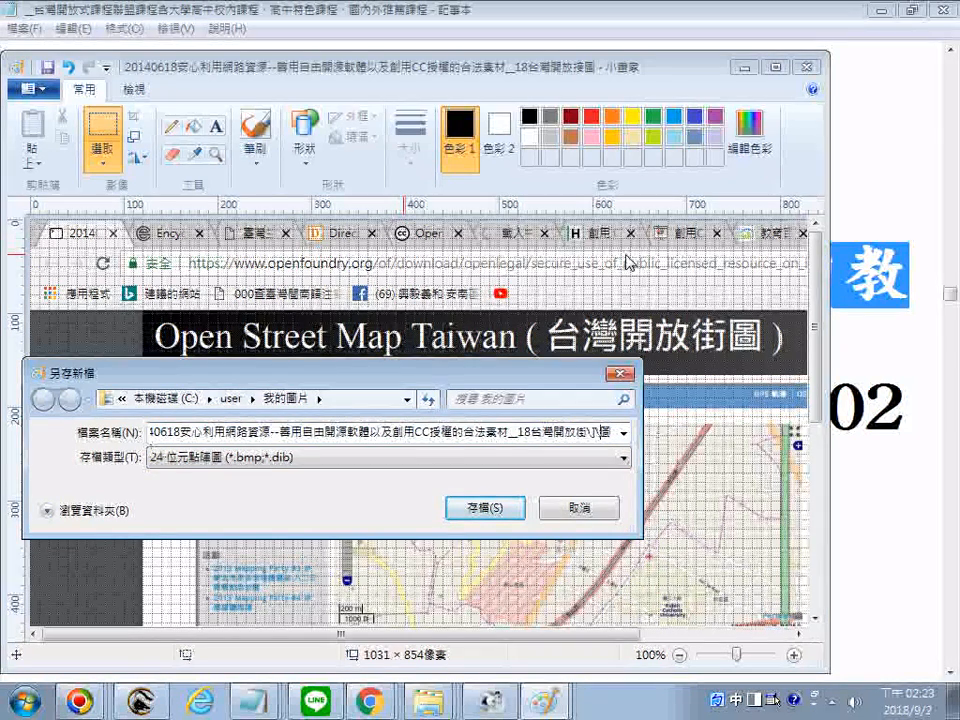
key(Return)
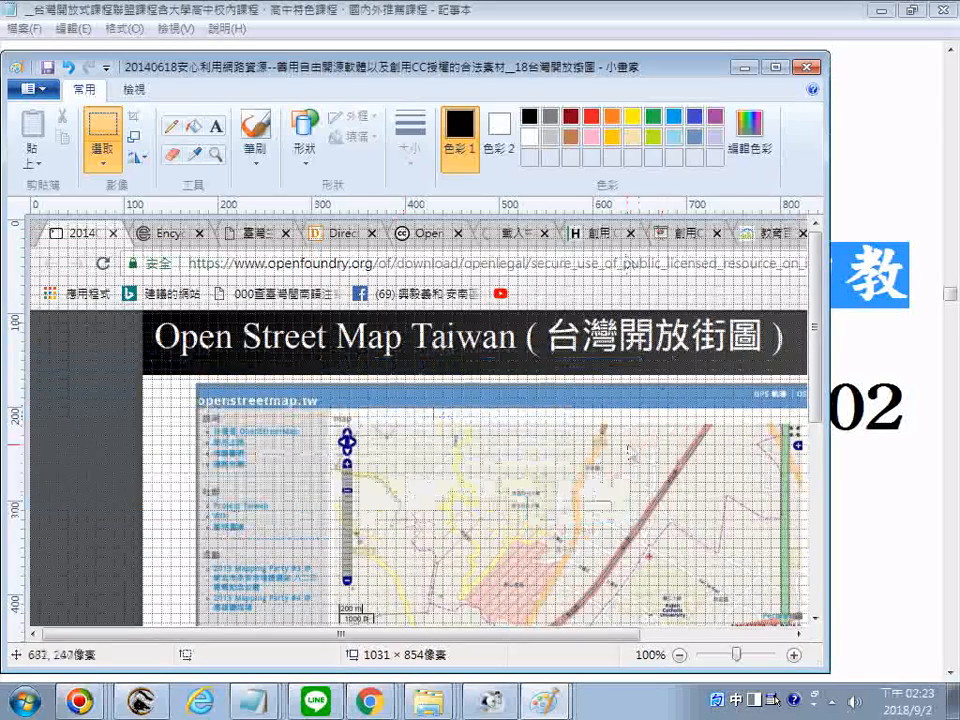
click(805, 68)
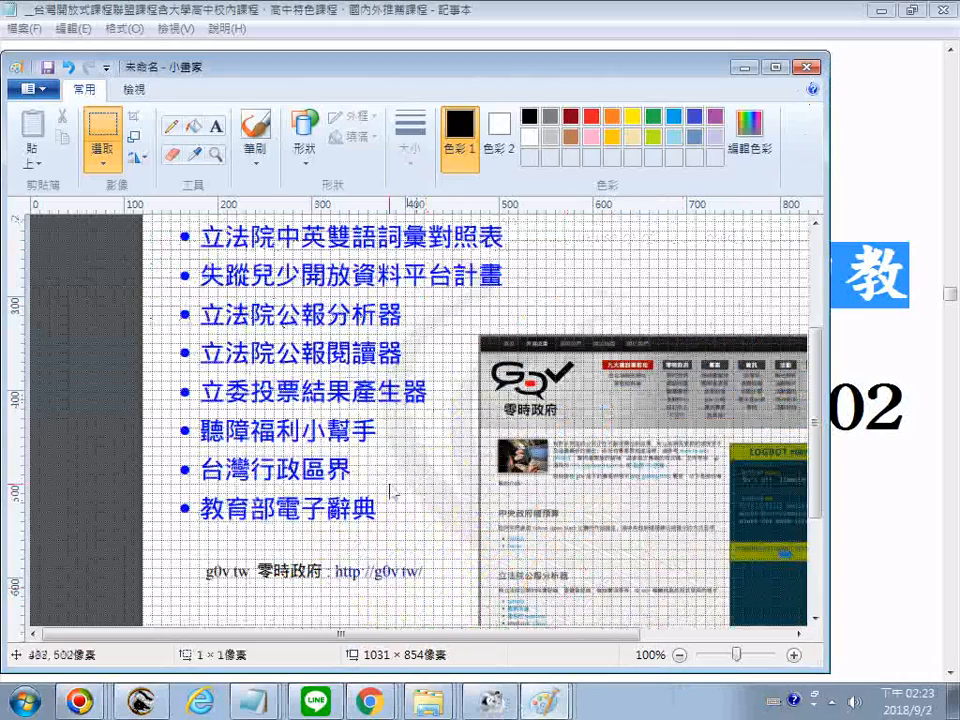
Step: Start saving the g0v.tw 零時政府 capture with 24 位元點陣圖 as the file type
scroll(393, 492, up, 5)
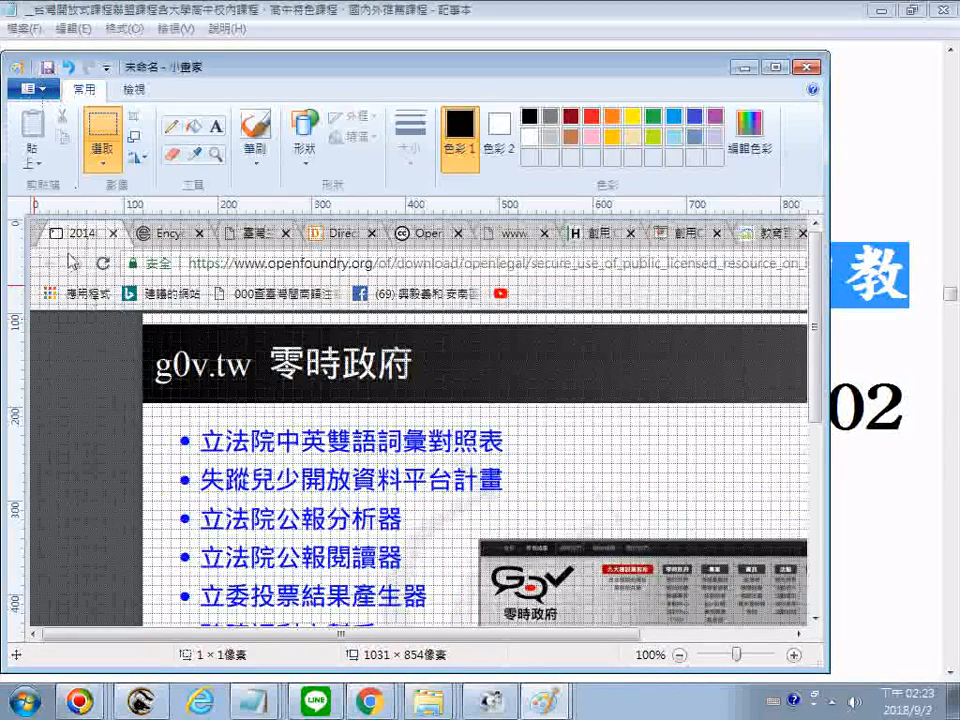
key(ctrl+s)
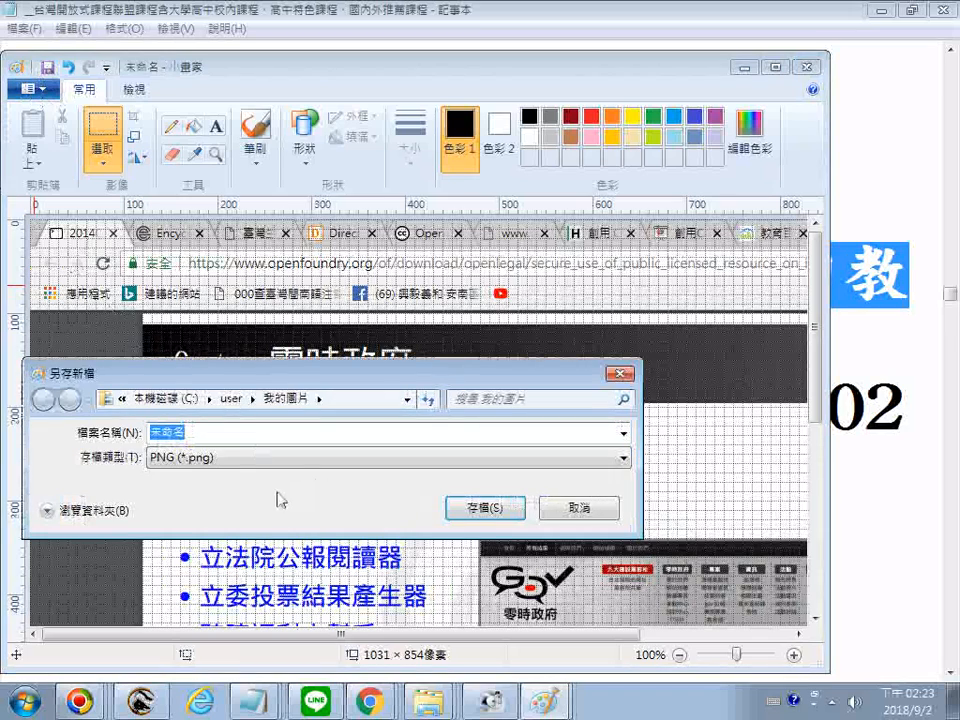
click(205, 460)
click(212, 521)
click(235, 432)
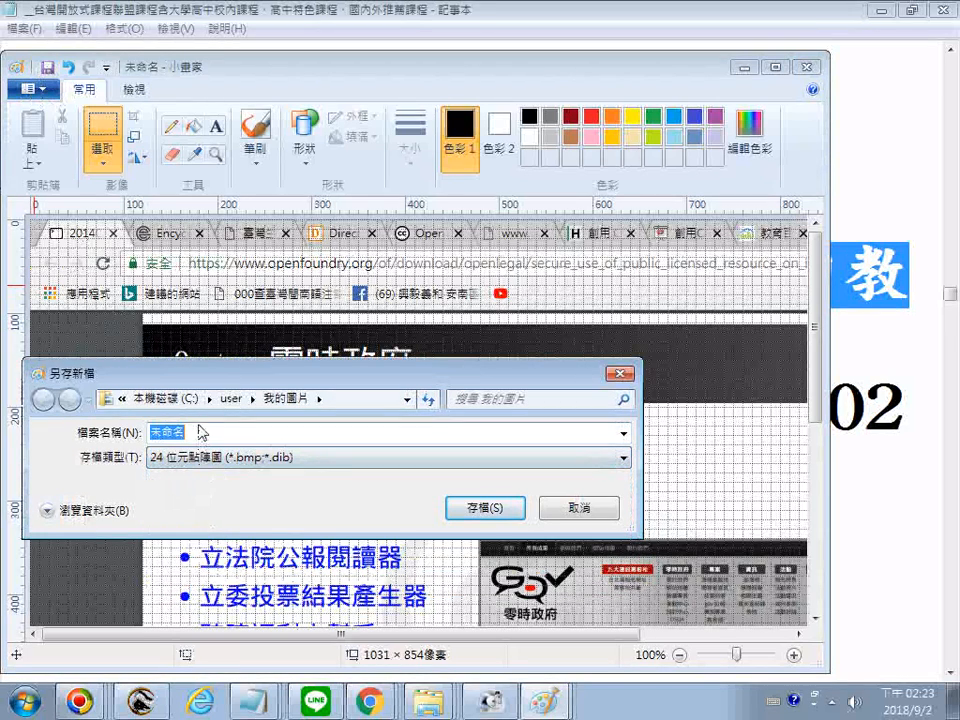
Step: Reuse the 20140618… bitmap name ending in __05公眾授權 from the name history and change its ending to __20
text(_)
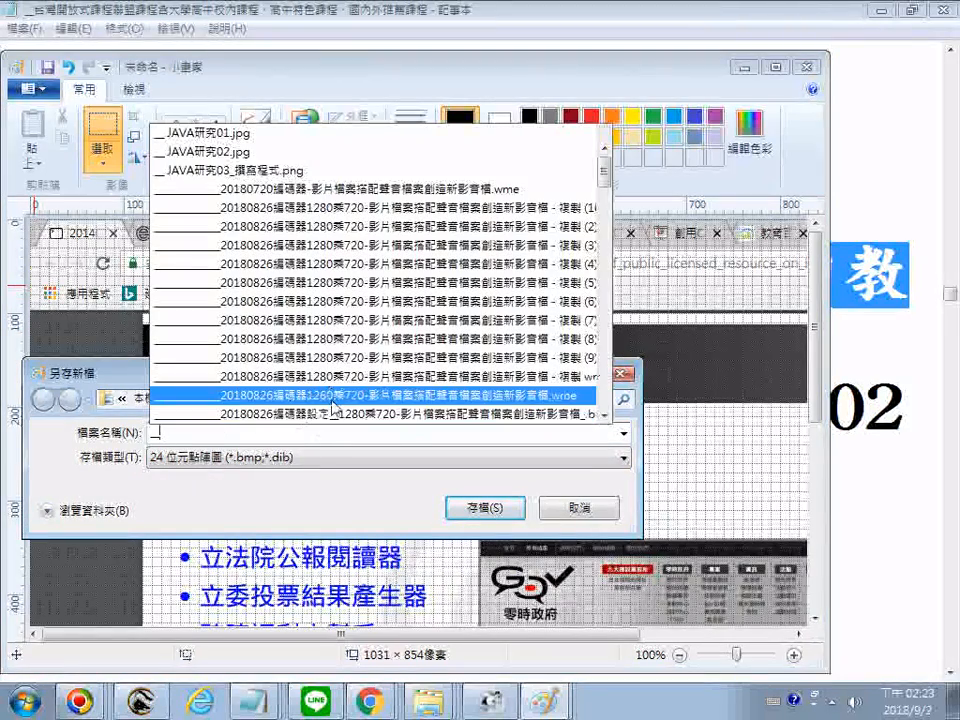
click(401, 503)
click(622, 433)
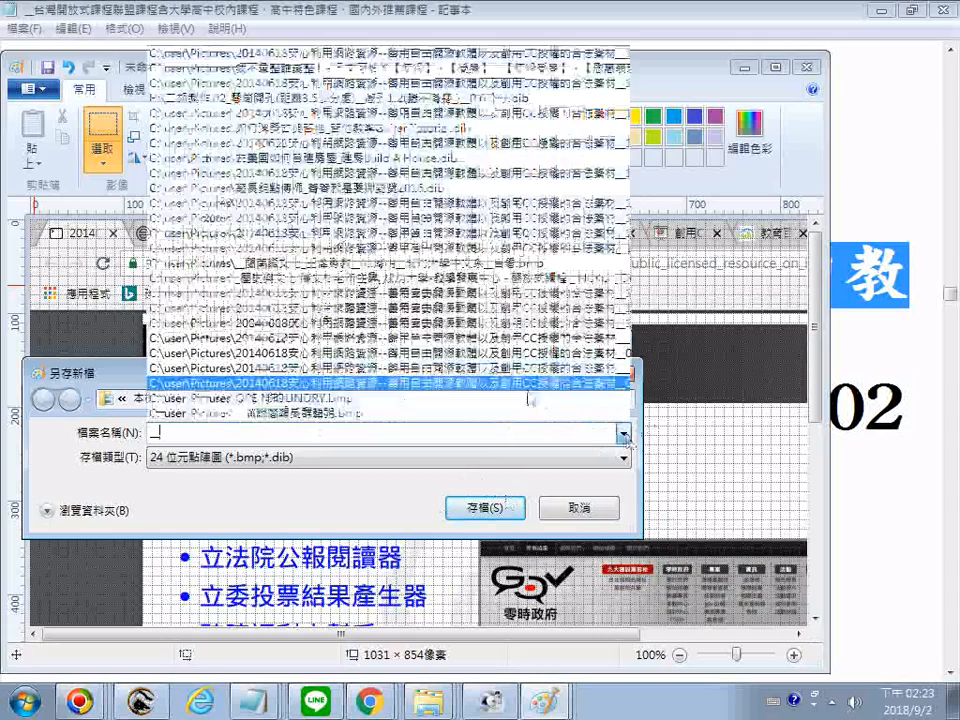
click(388, 438)
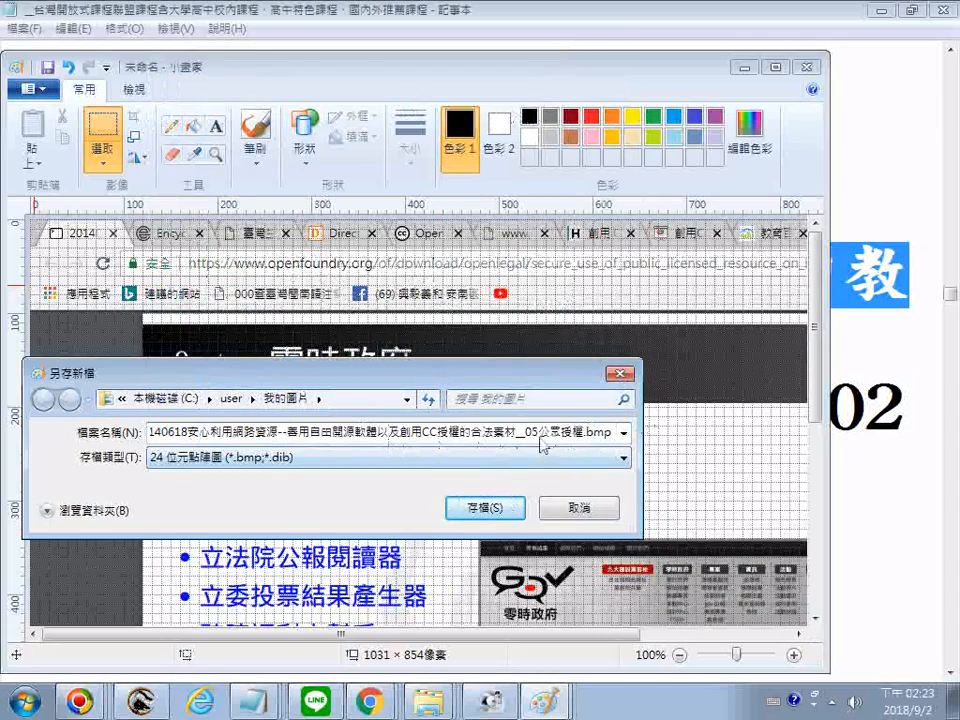
drag(527, 440, 699, 463)
text(20)
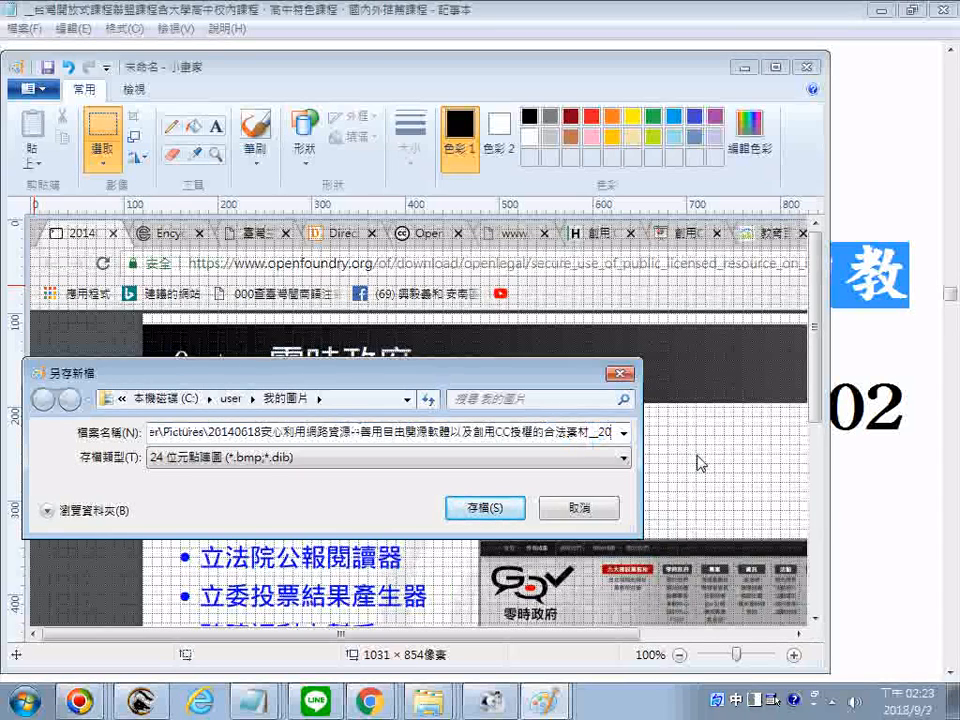
Step: Add 零食政府 after 20 in the file name of the g0v.tw capture
text(ㄌㄧㄥˊㄕ)
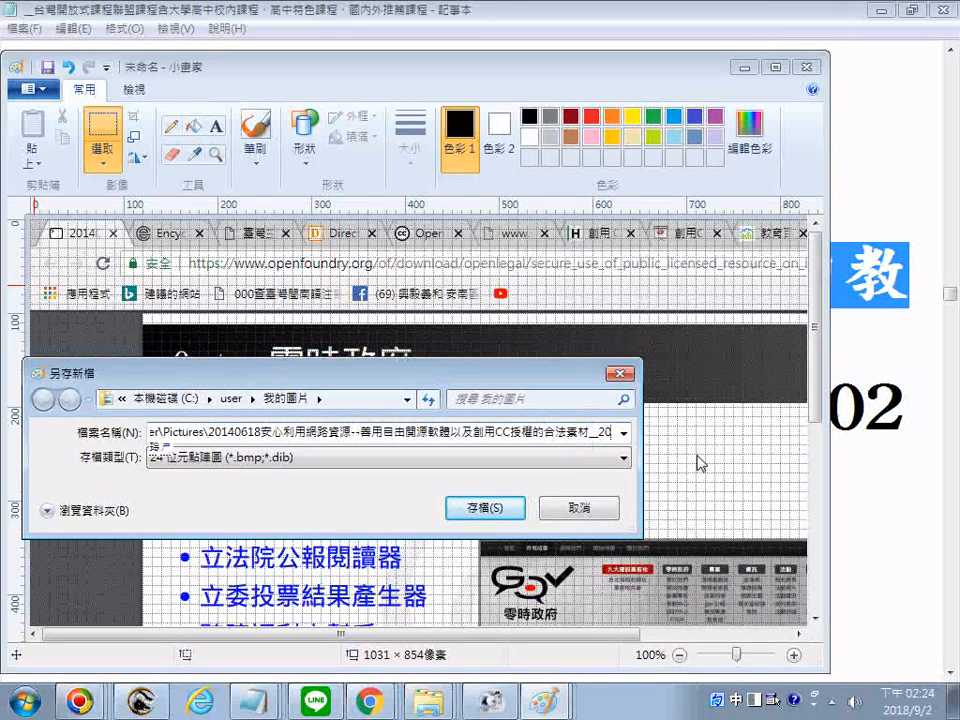
text(ˋㄈ)
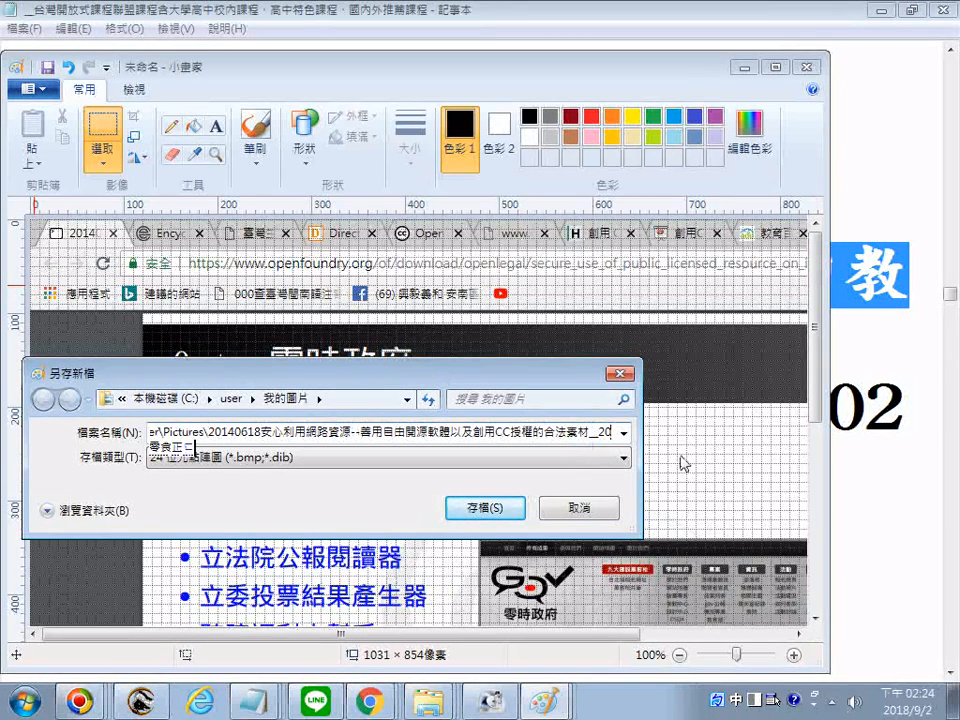
text(ˇ)
key(Return)
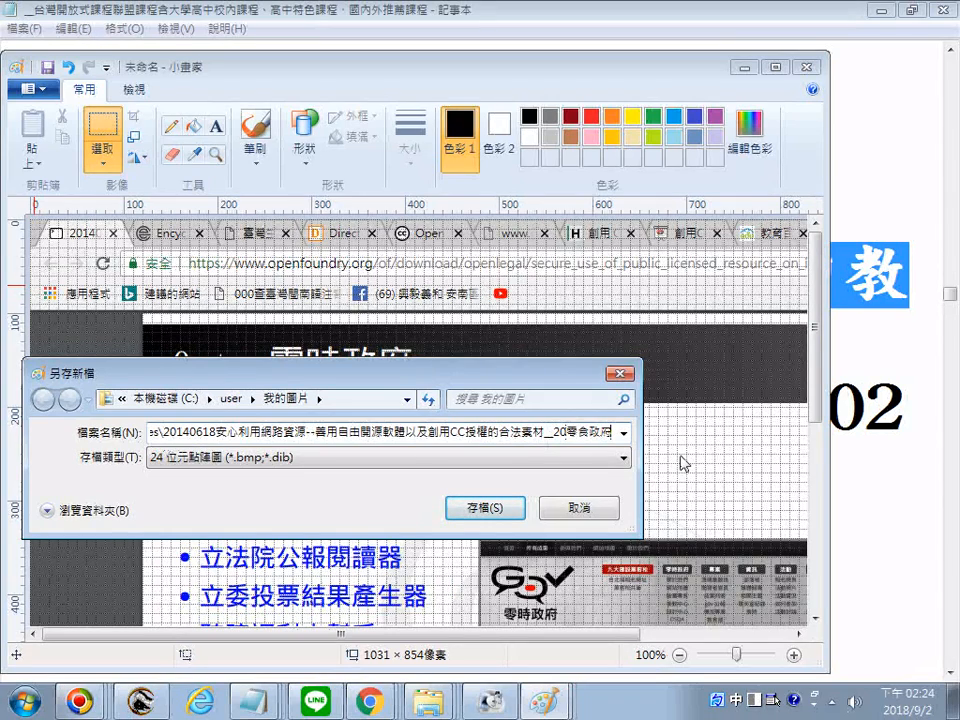
Step: Extend the end of the file name with __開放資源含字辭典
text(_)
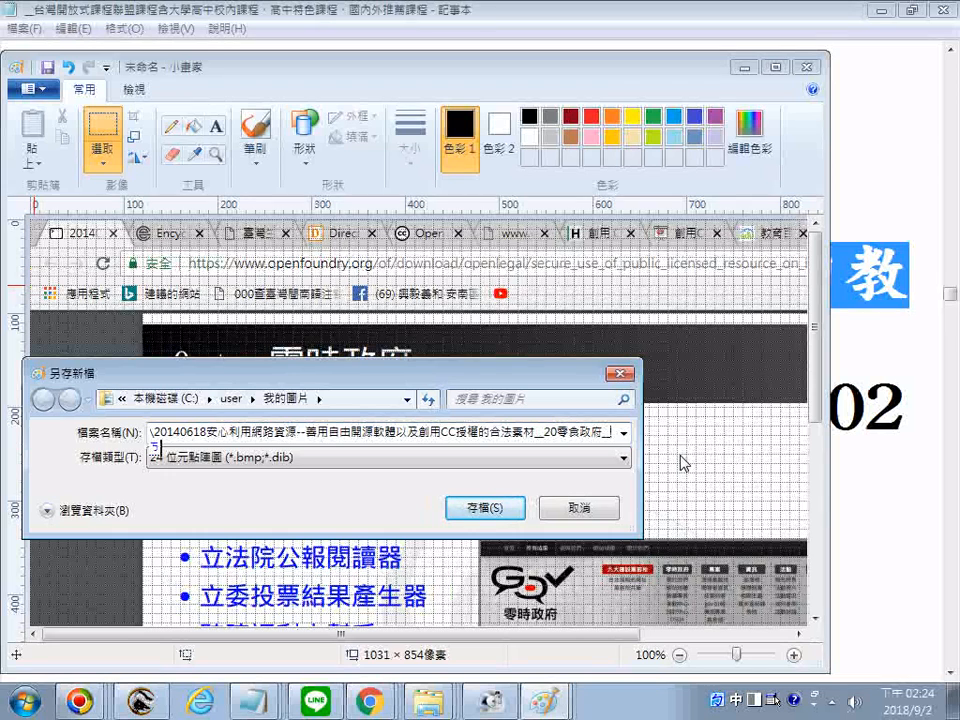
text(開)
text(ˋ)
text(ˊ)
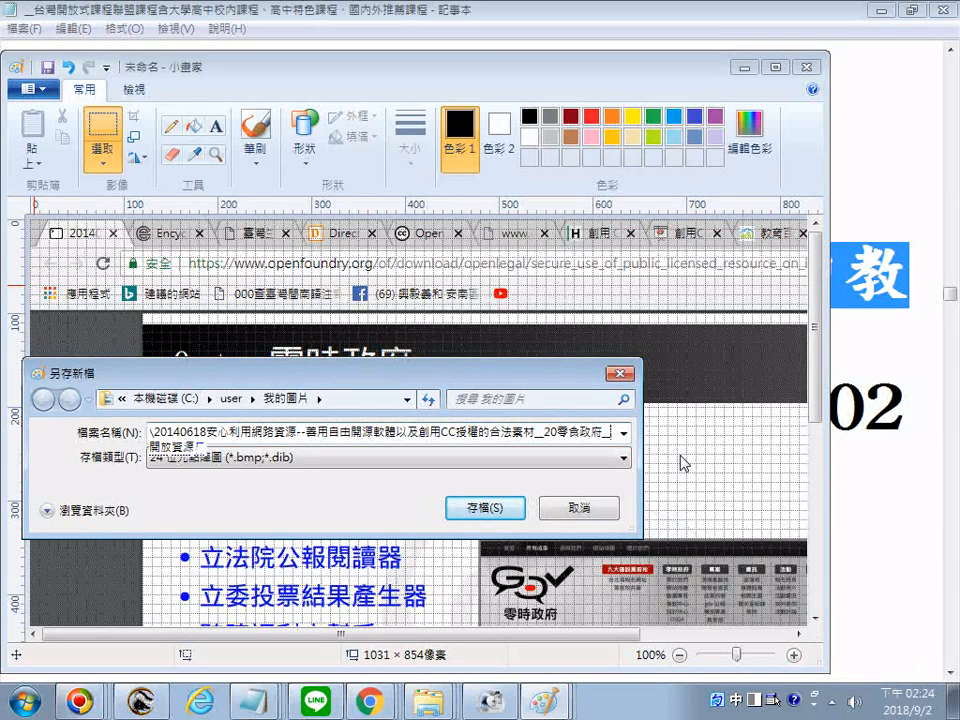
text(ˊ)
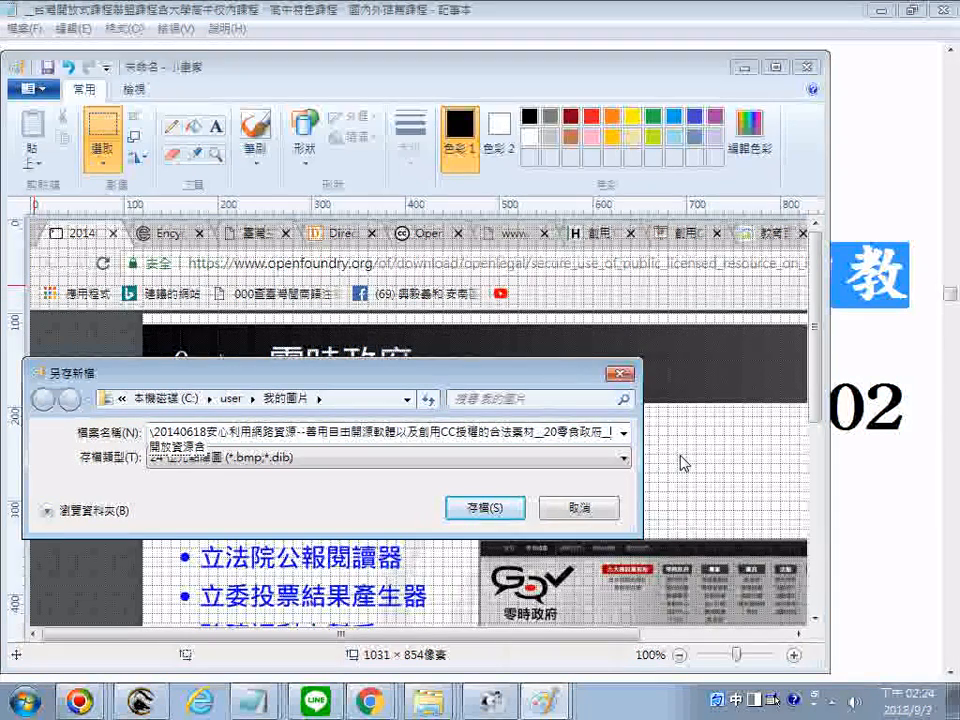
text(ㄘˊㄉ)
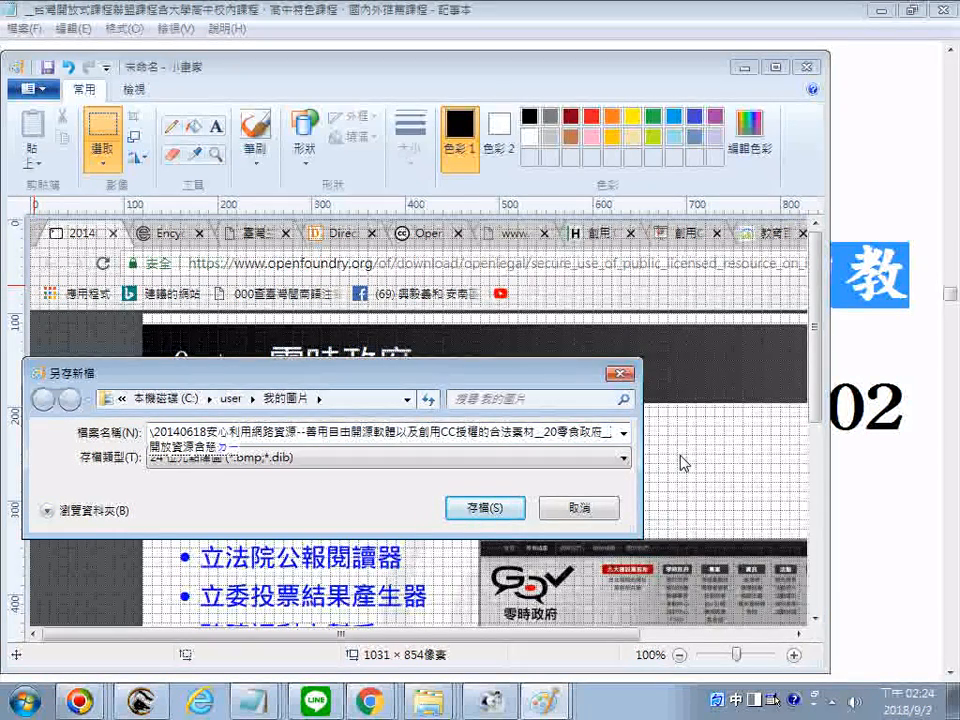
text(ˇ)
key(Return)
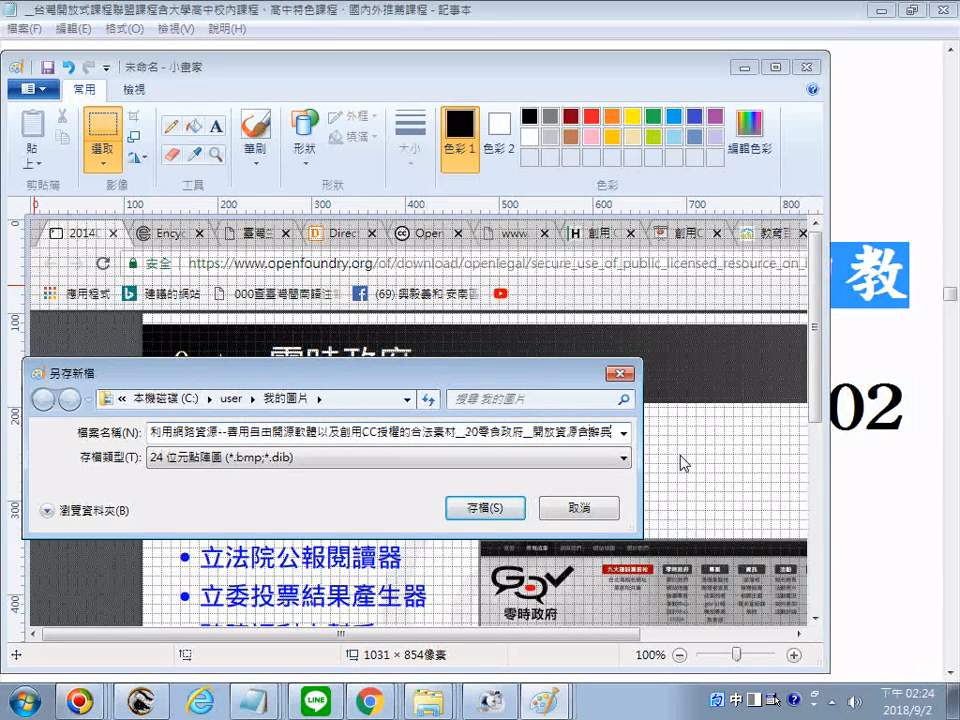
key(Delete)
text(自美)
key(Down)
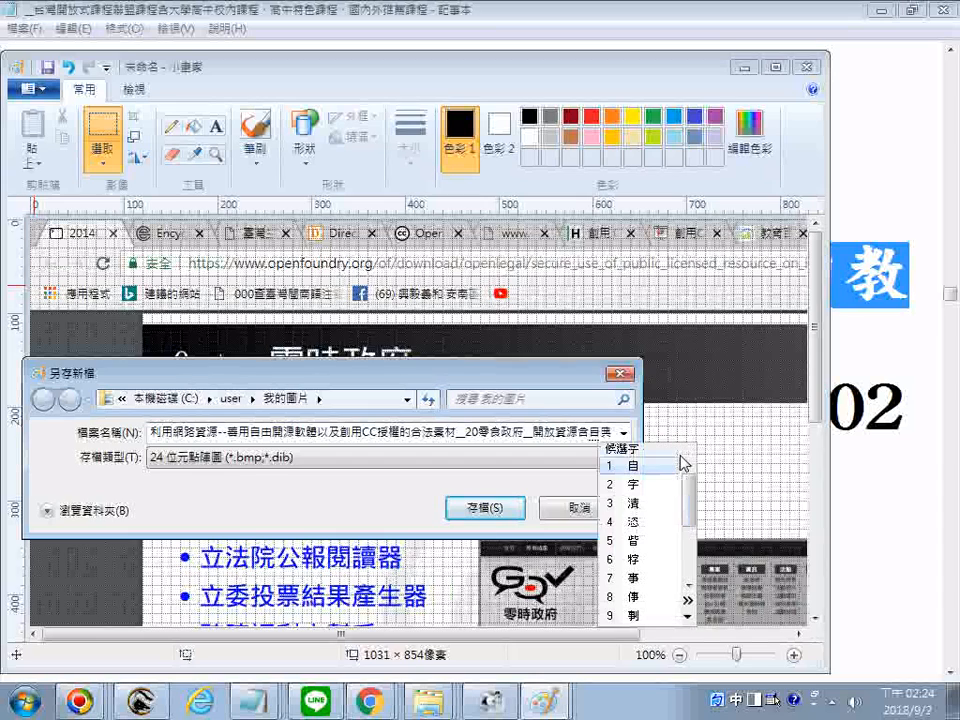
key(2)
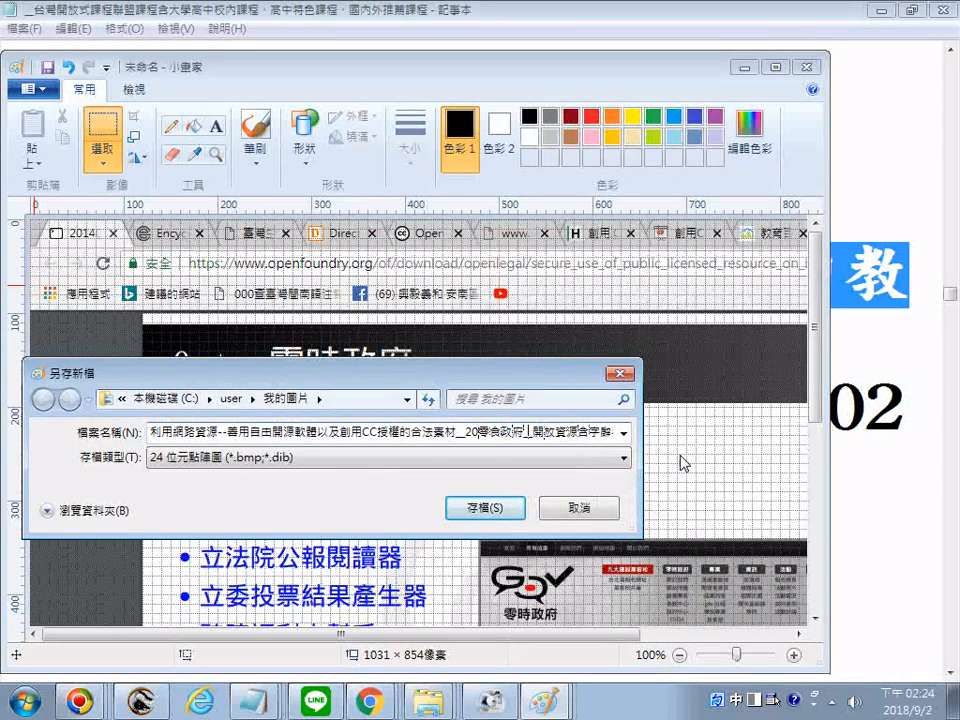
Step: Replace 食 with 時 so the name ends in __20零時政府__開放資源含字辭典, save the capture and close its window
key(BackSpace)
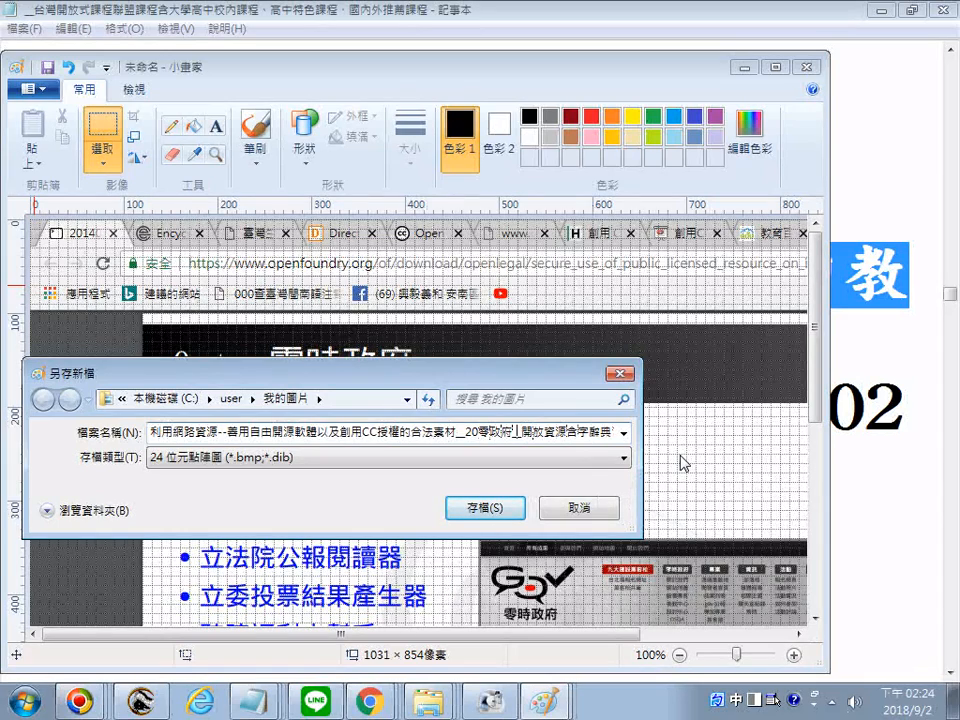
text(十)
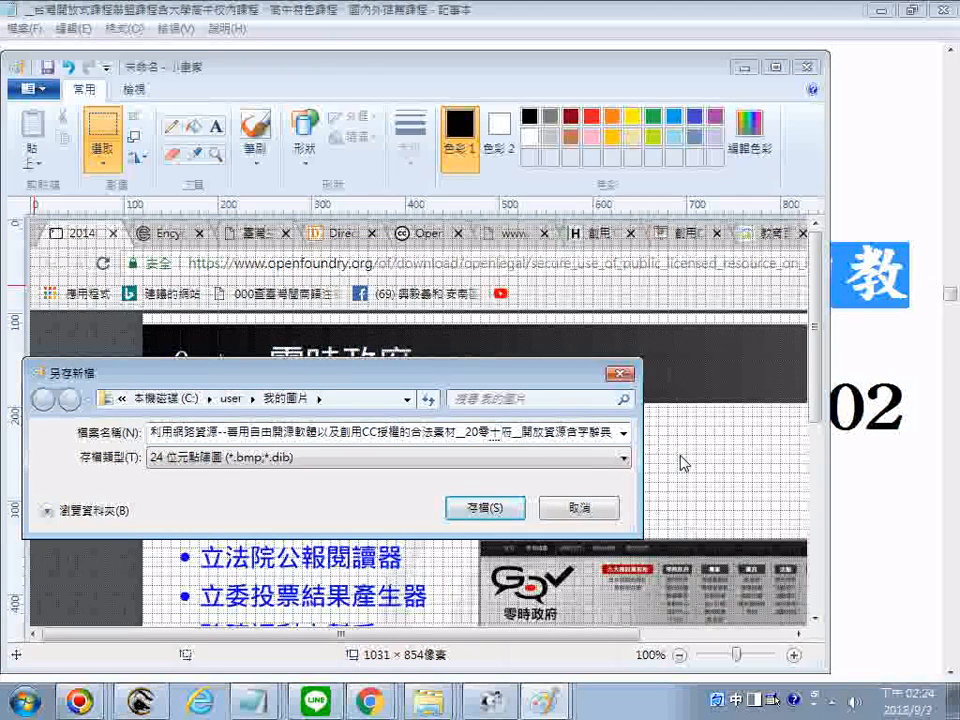
key(Down)
key(3)
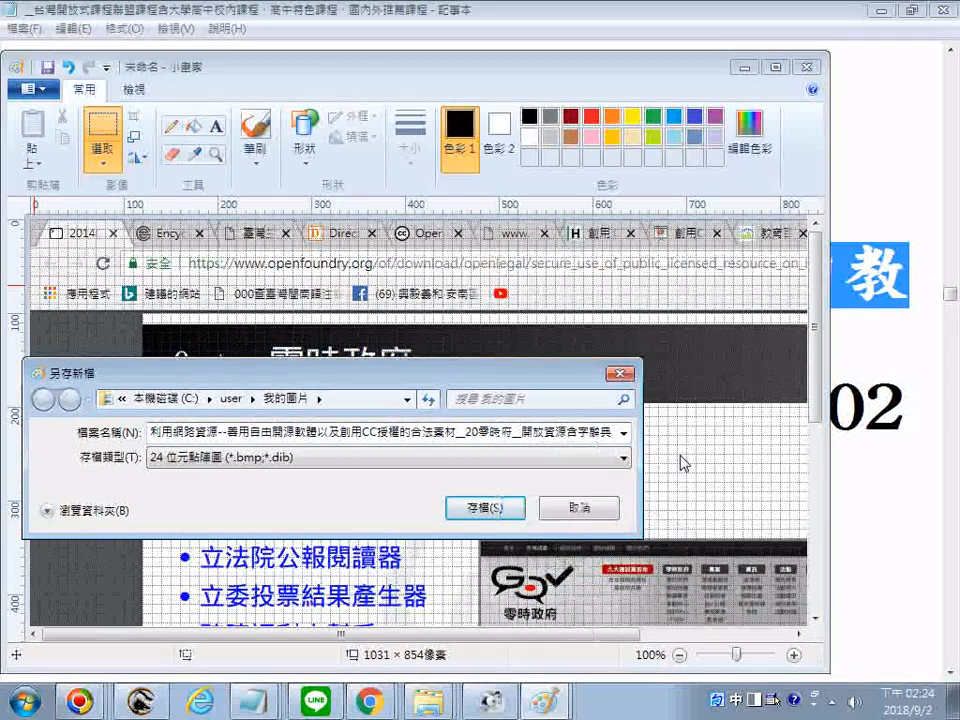
key(Return)
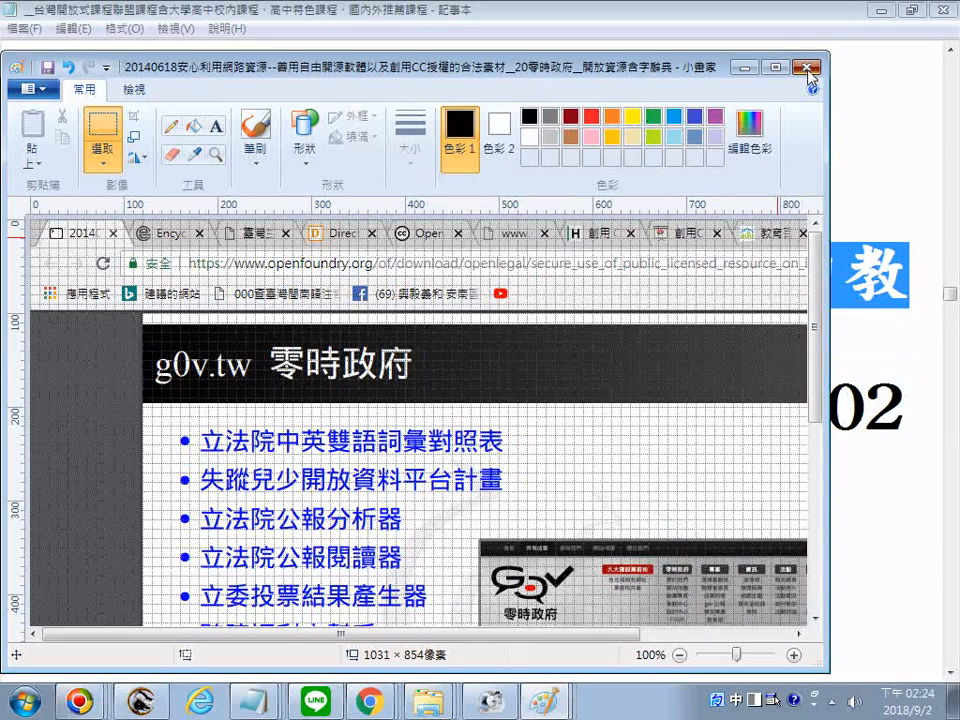
scroll(707, 428, down, 3)
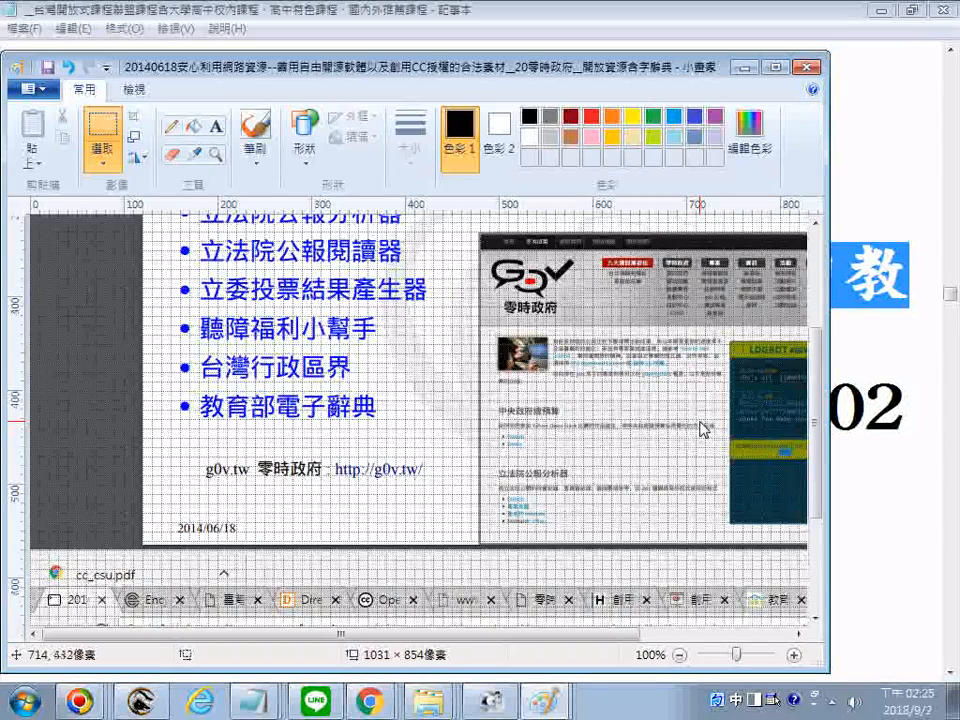
scroll(704, 430, up, 3)
click(808, 70)
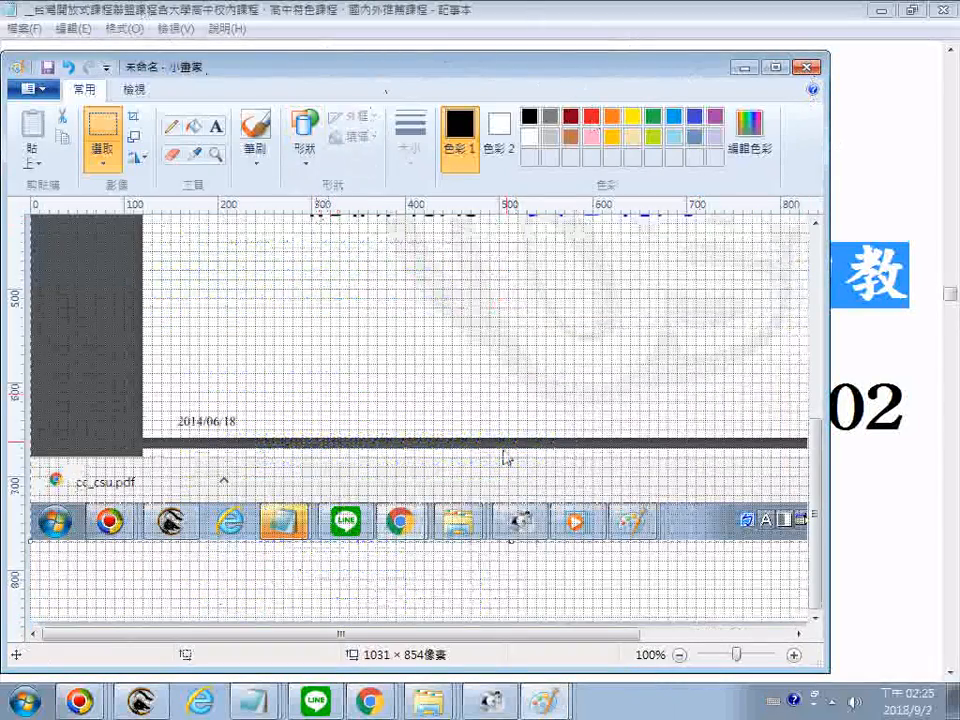
Step: Start saving the 公眾授權 資源豐富 slide capture (page 310) with the file type set to 24-bit bitmap
scroll(506, 440, up, 5)
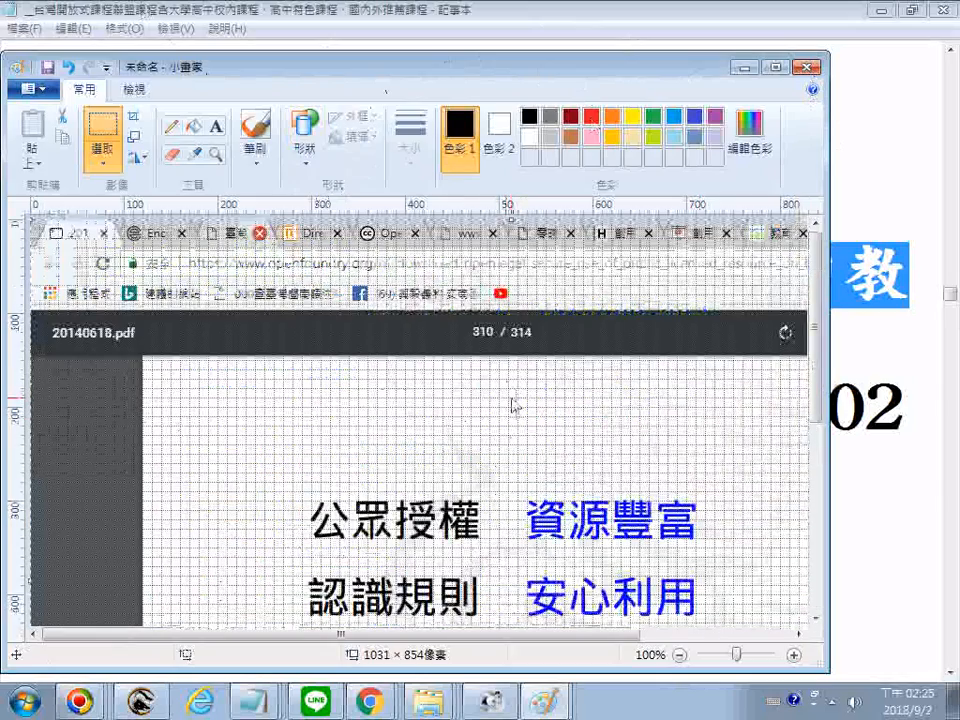
scroll(214, 441, down, 1)
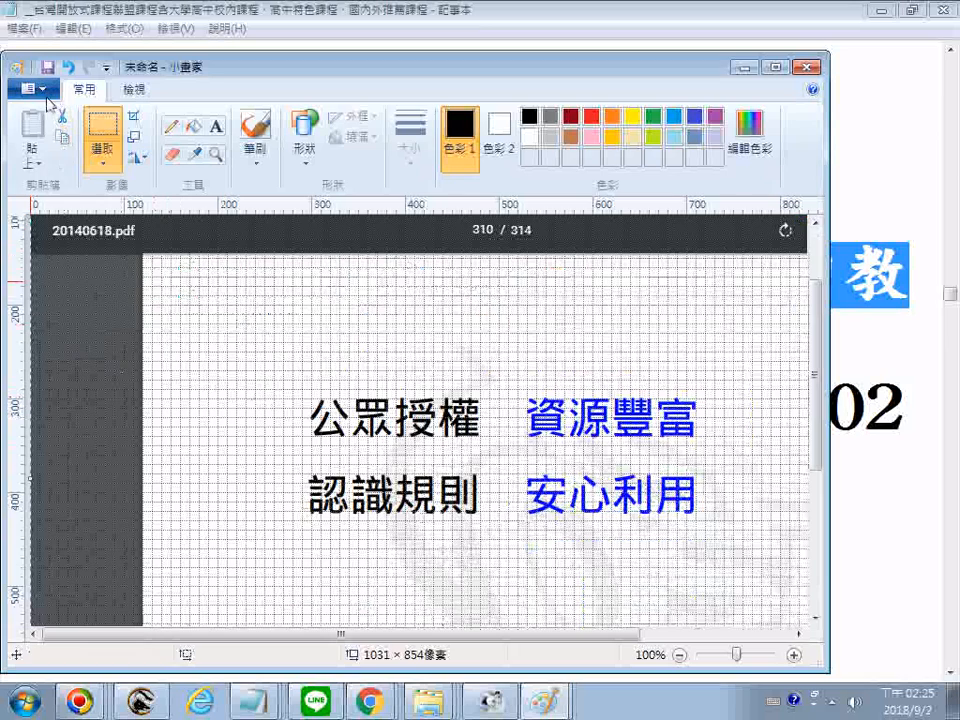
key(ctrl+s)
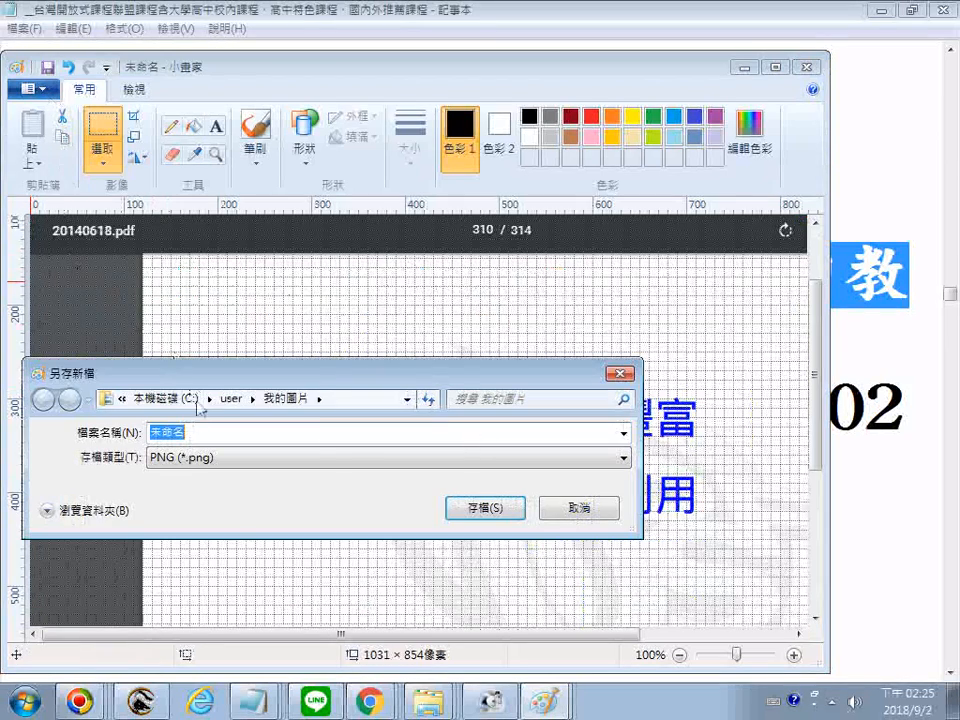
click(185, 461)
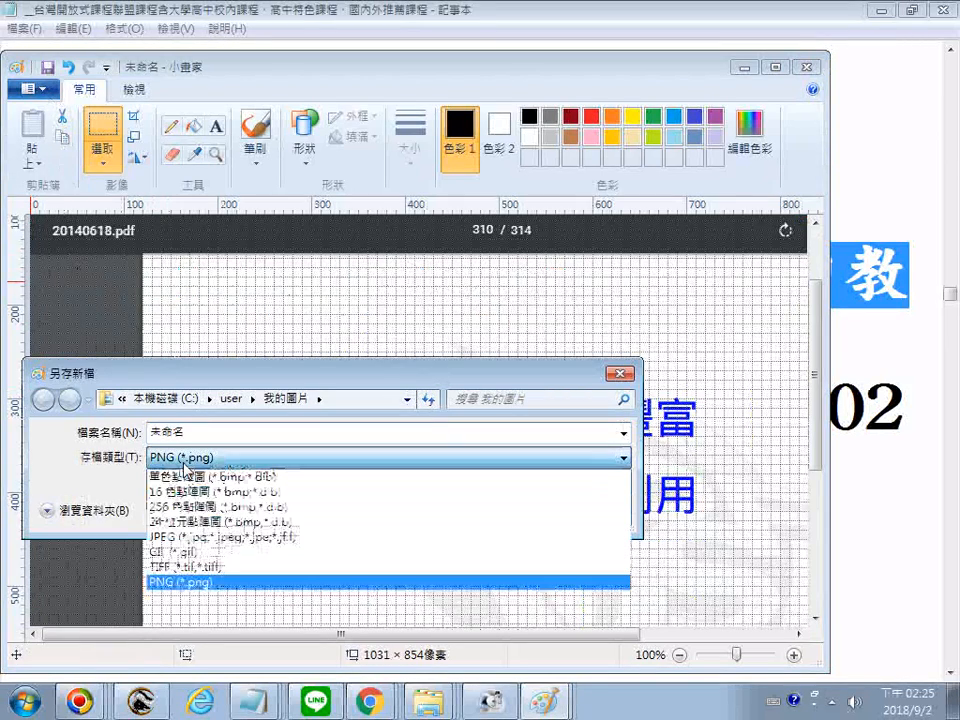
click(189, 521)
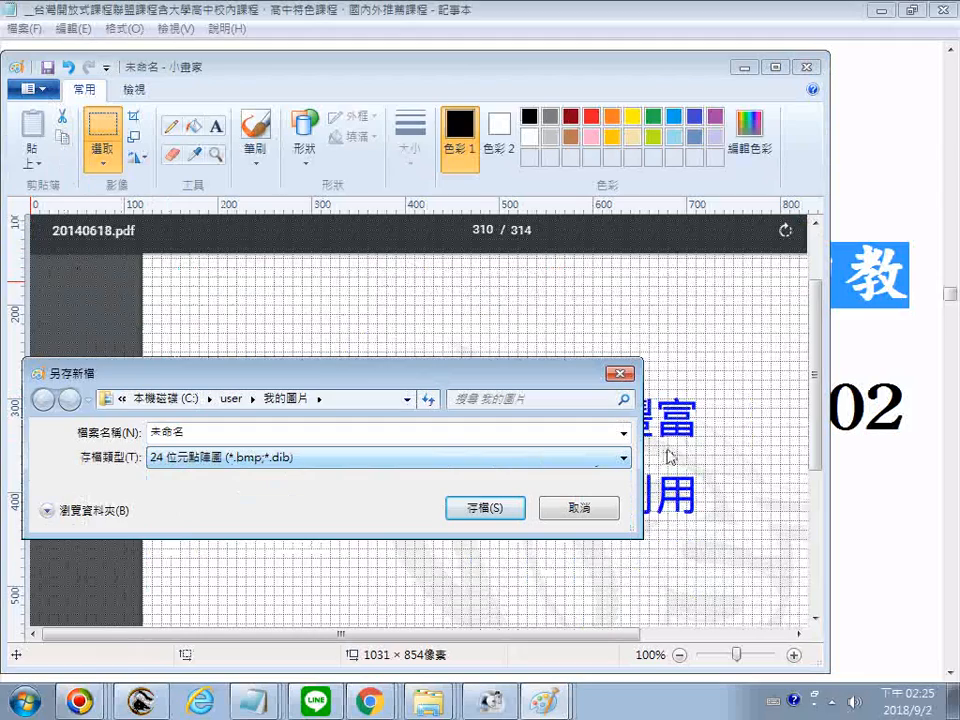
Step: Reuse the earlier 20140618… name ending in __10自由開源軟體基本特性.bmp, change its ending to __21, and save the capture
click(623, 433)
click(448, 364)
click(526, 436)
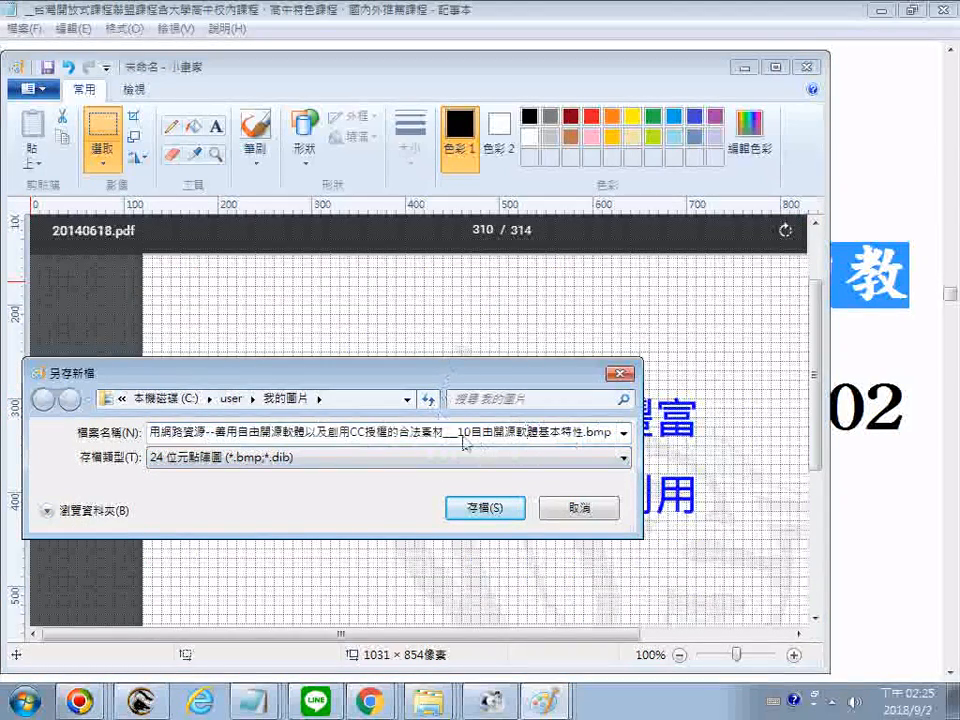
drag(462, 437, 750, 403)
text(21)
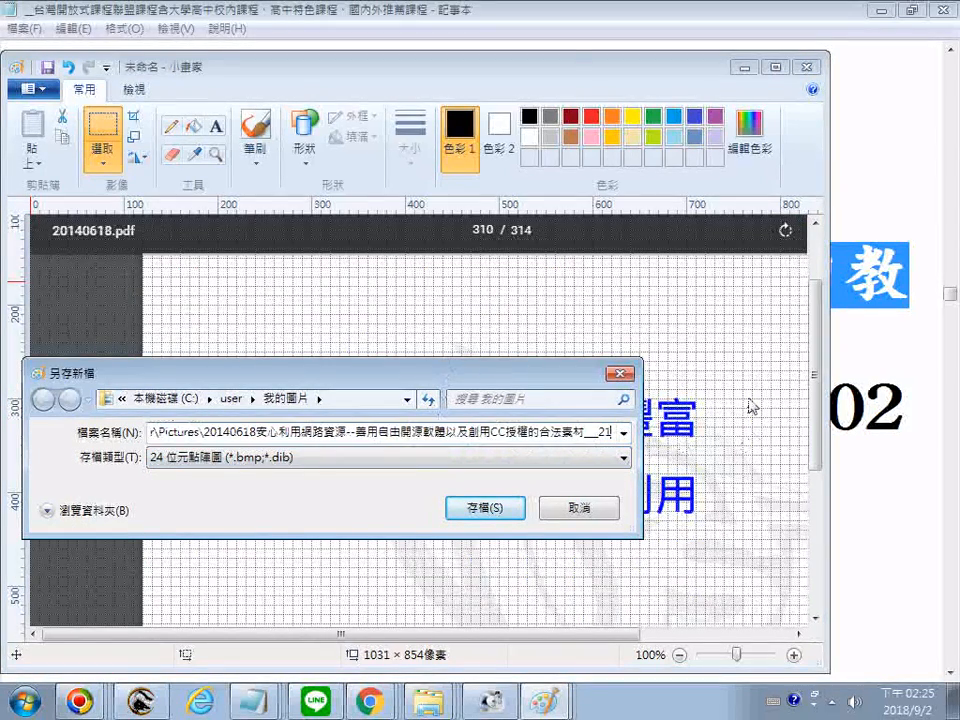
key(Return)
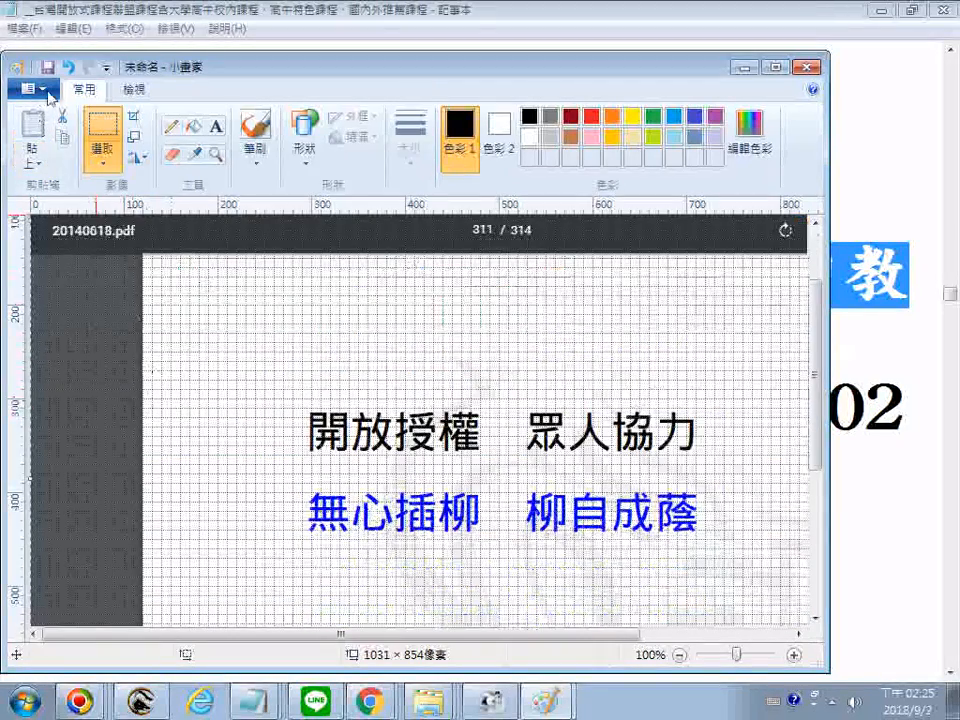
Step: Save the page 311 capture as PNG, reusing the 20140618… name ending in 非營利.png with its ending changed to __22, and close its window
key(ctrl+s)
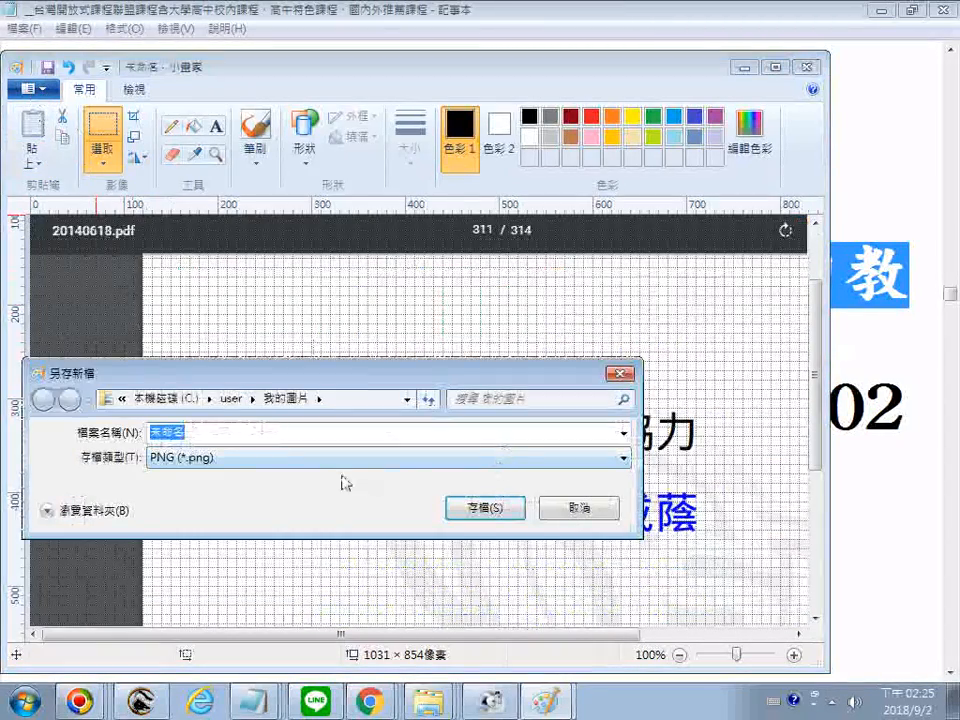
click(624, 433)
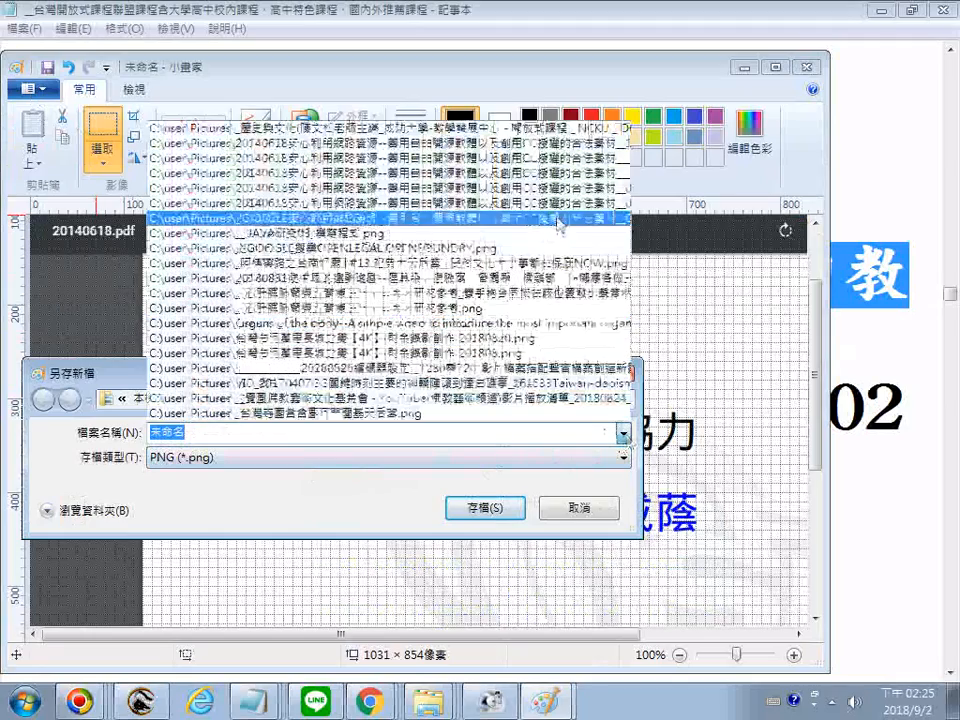
click(440, 218)
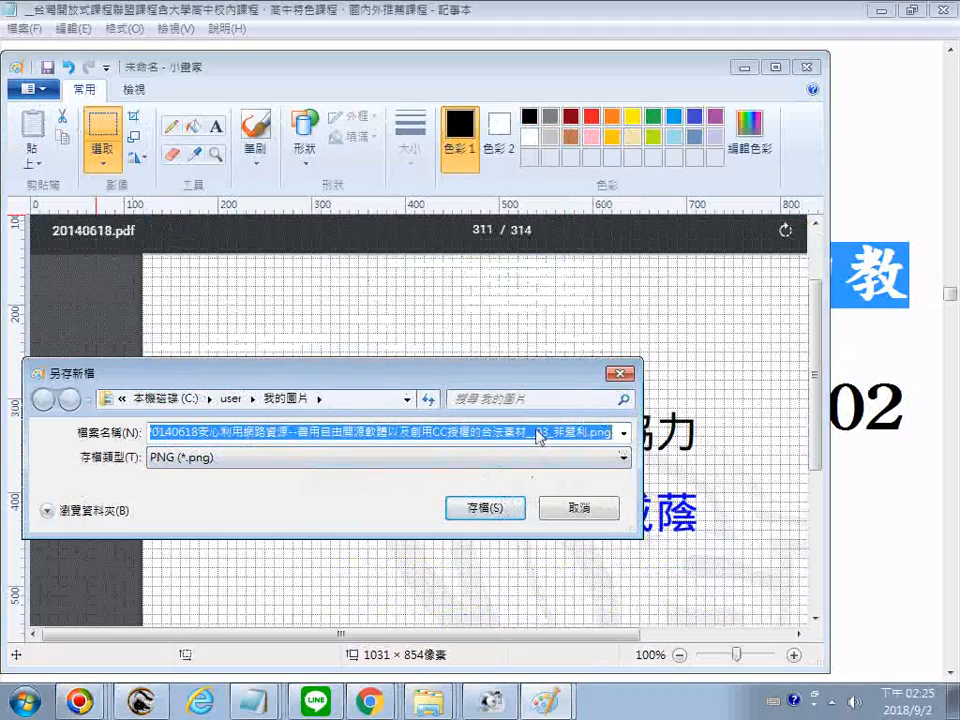
key(Return)
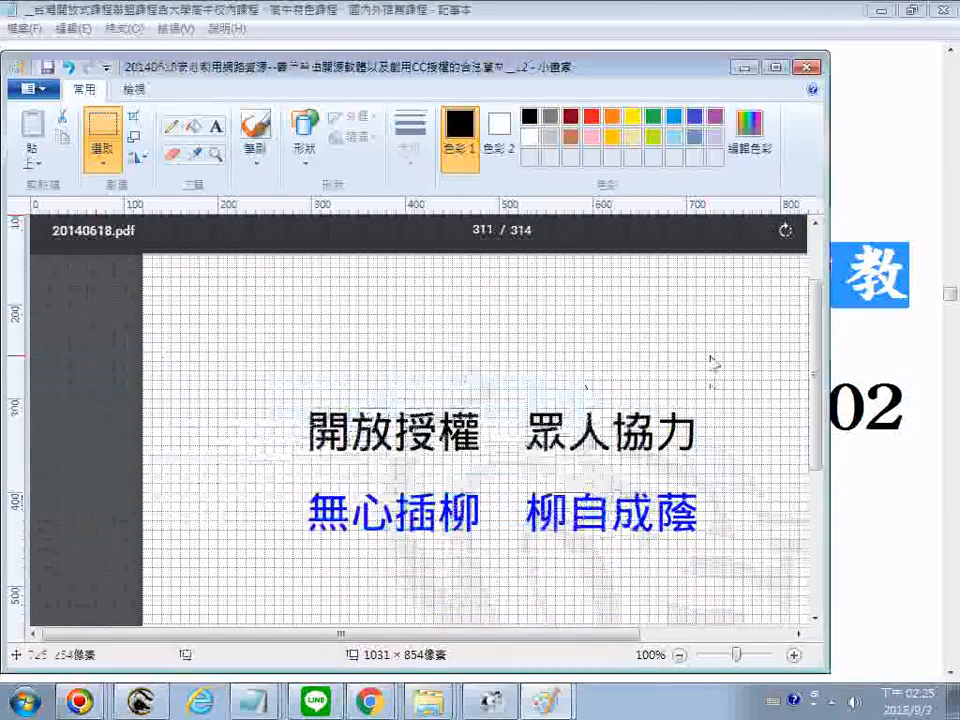
click(805, 71)
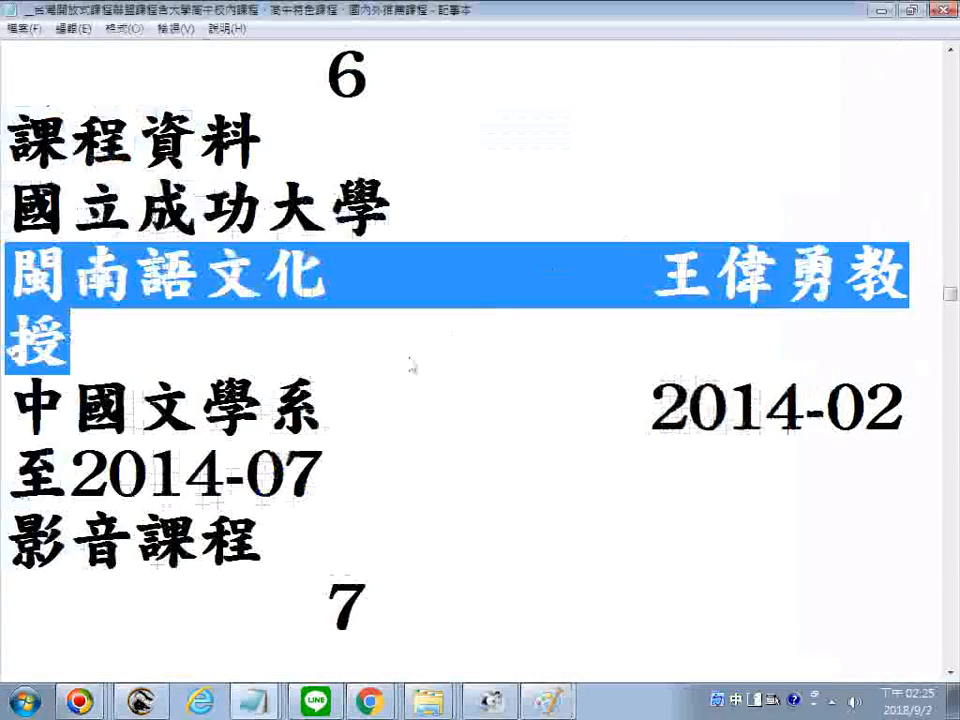
Step: Review and close the remaining Paint capture ending in __10自由開源軟體基本特性, and switch to Chrome
click(545, 703)
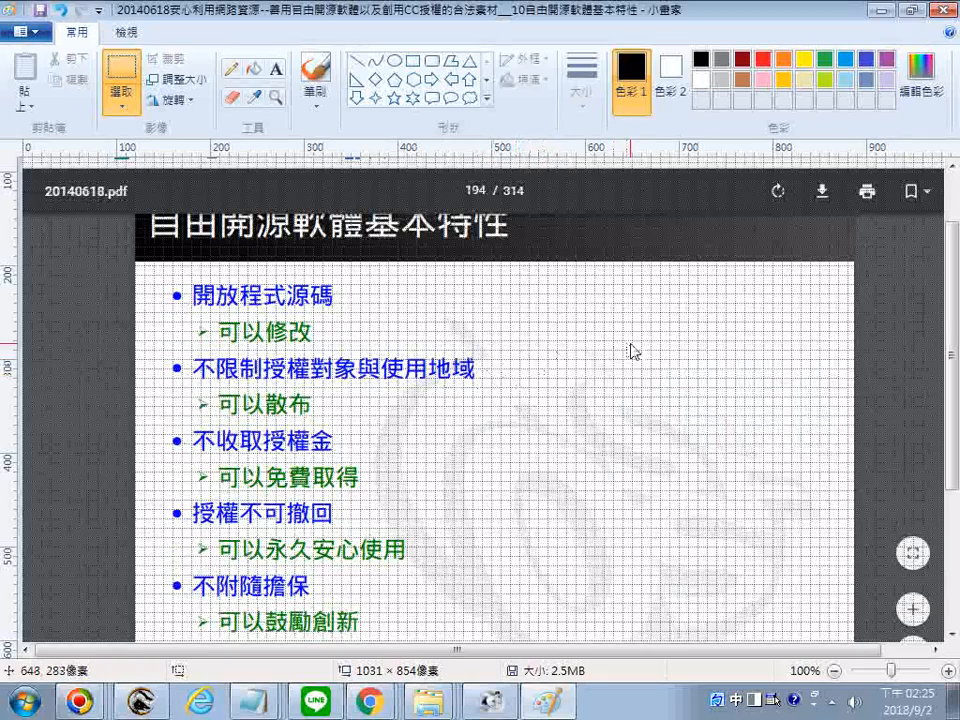
scroll(632, 352, up, 2)
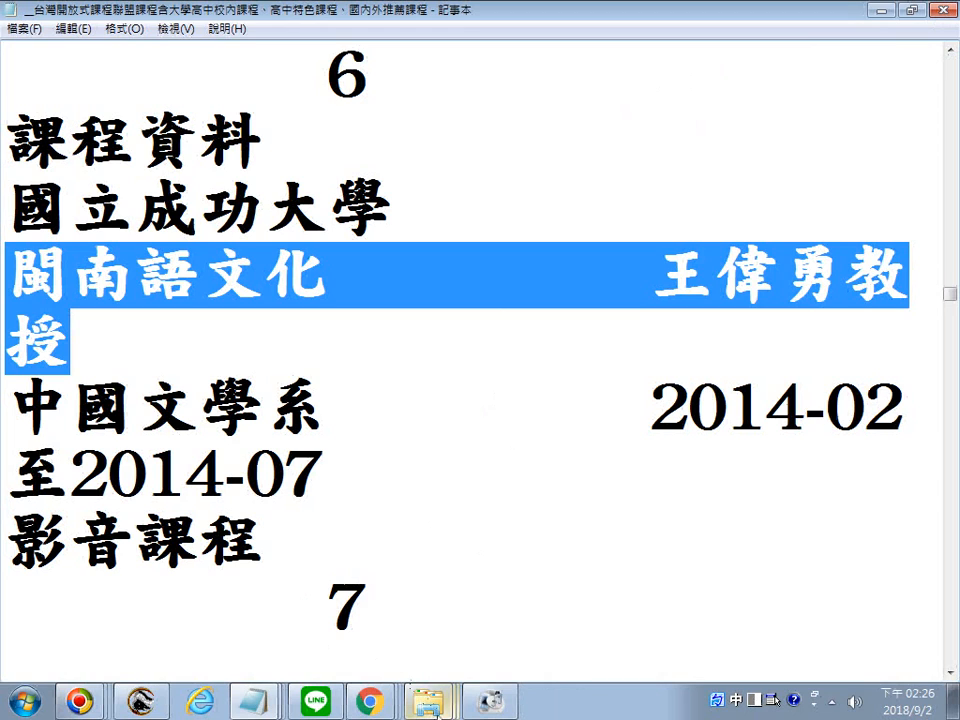
click(367, 706)
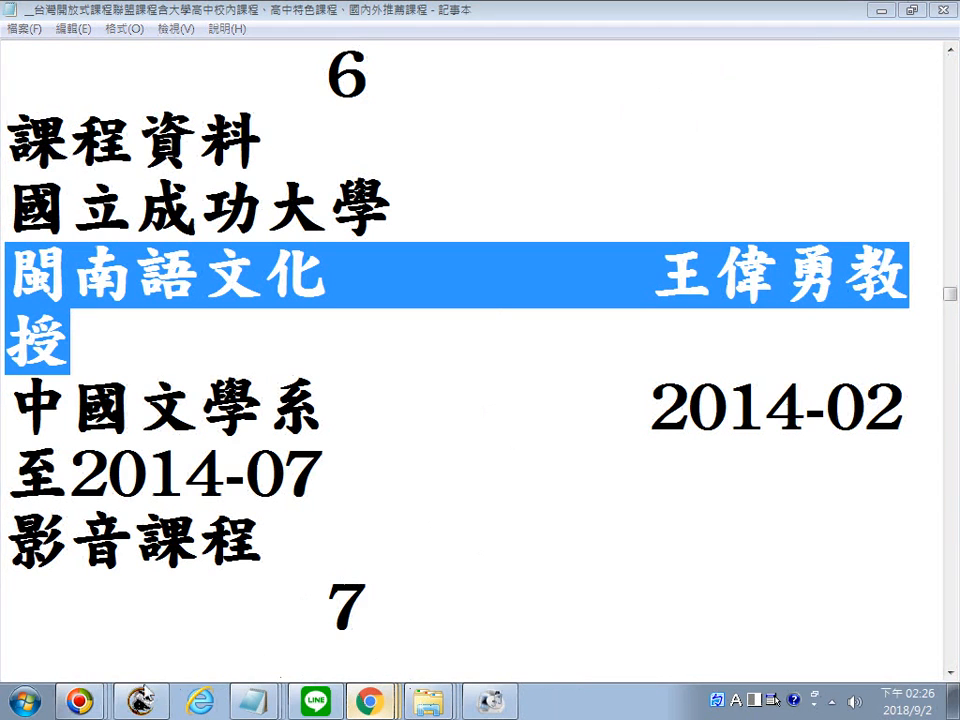